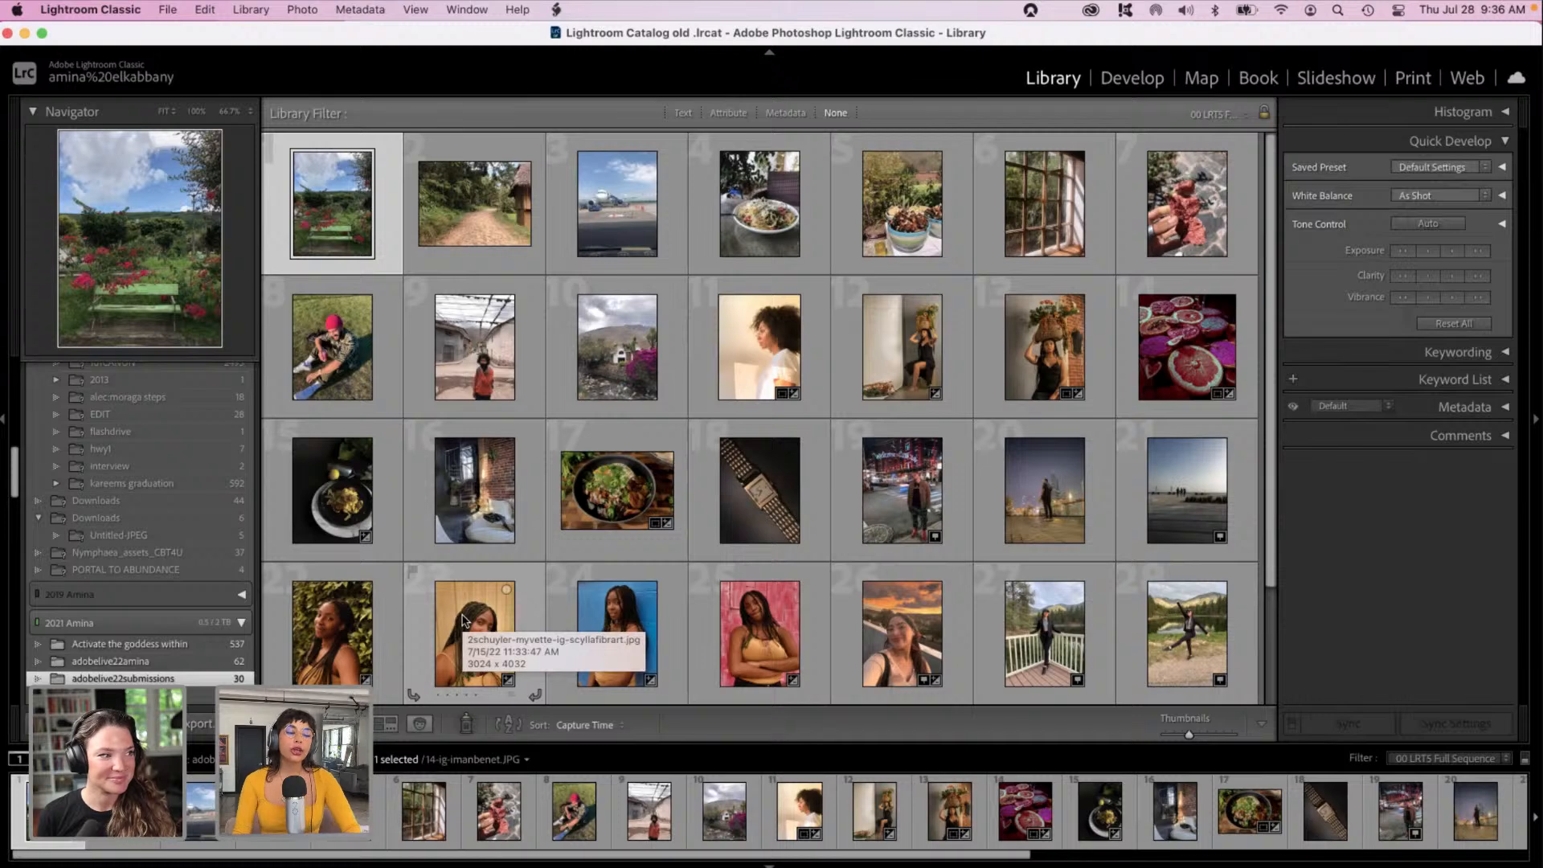
Step: Browse the photos in the adobelive22submissions folder at full view, including the sunset selfie, food bowl, braided-hair portrait and sliced fruit
scroll(463, 620, down, 3)
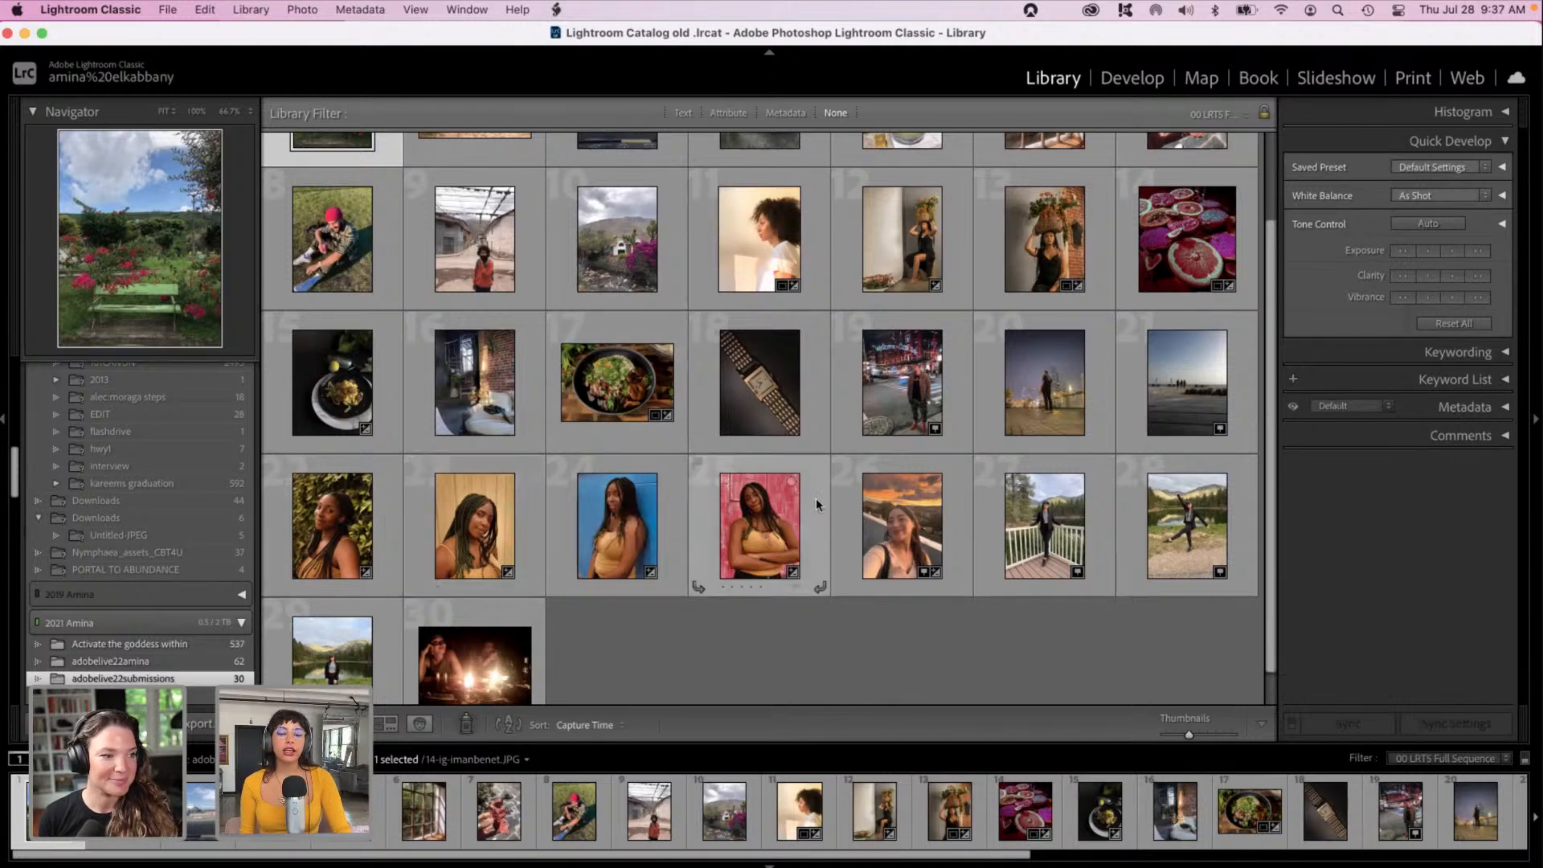
double_click(874, 518)
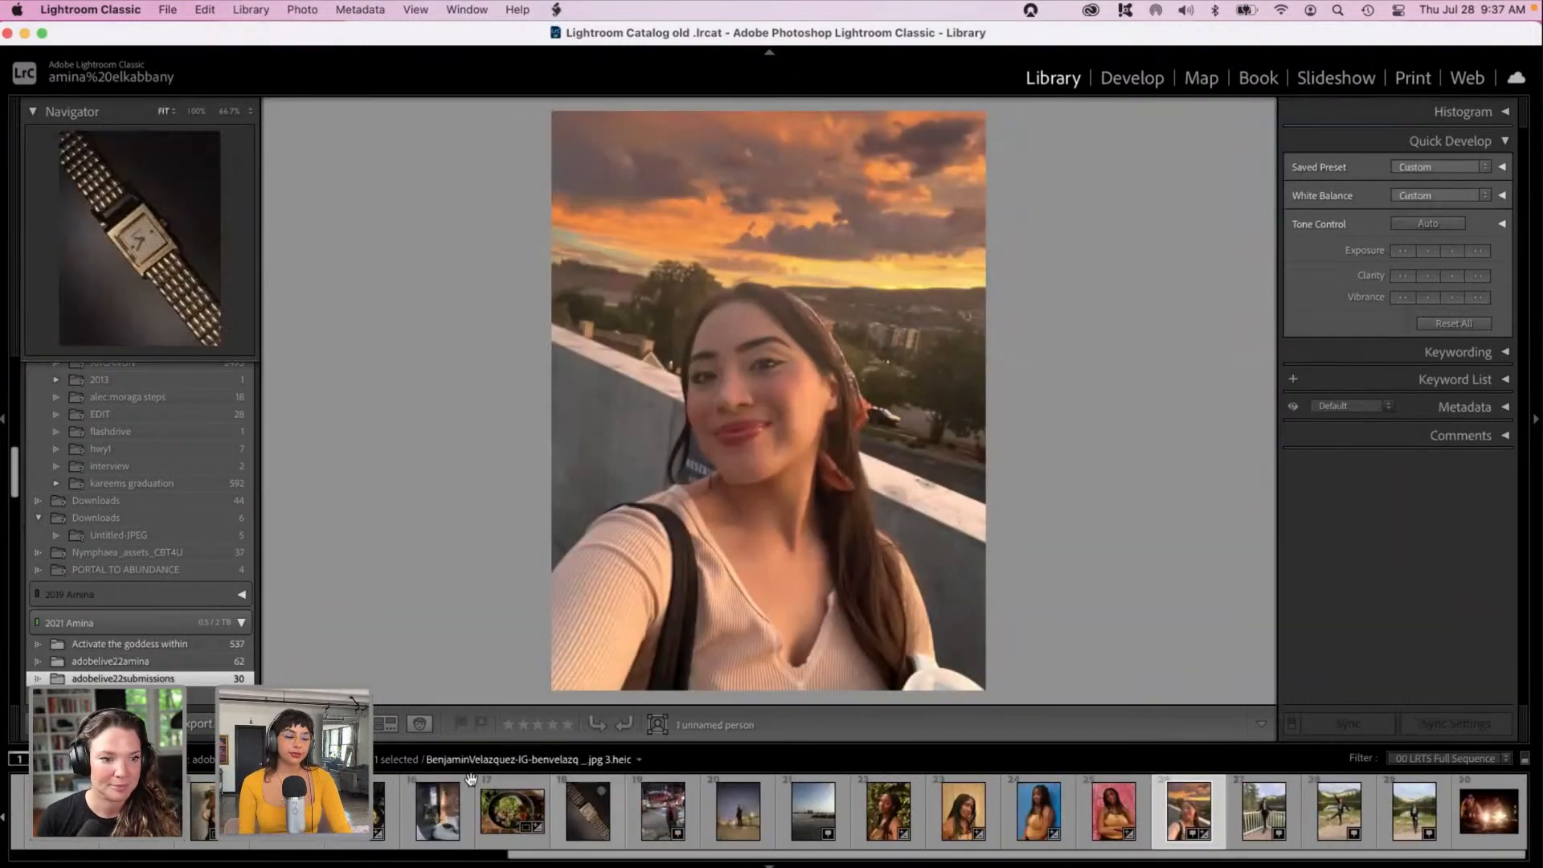
click(494, 817)
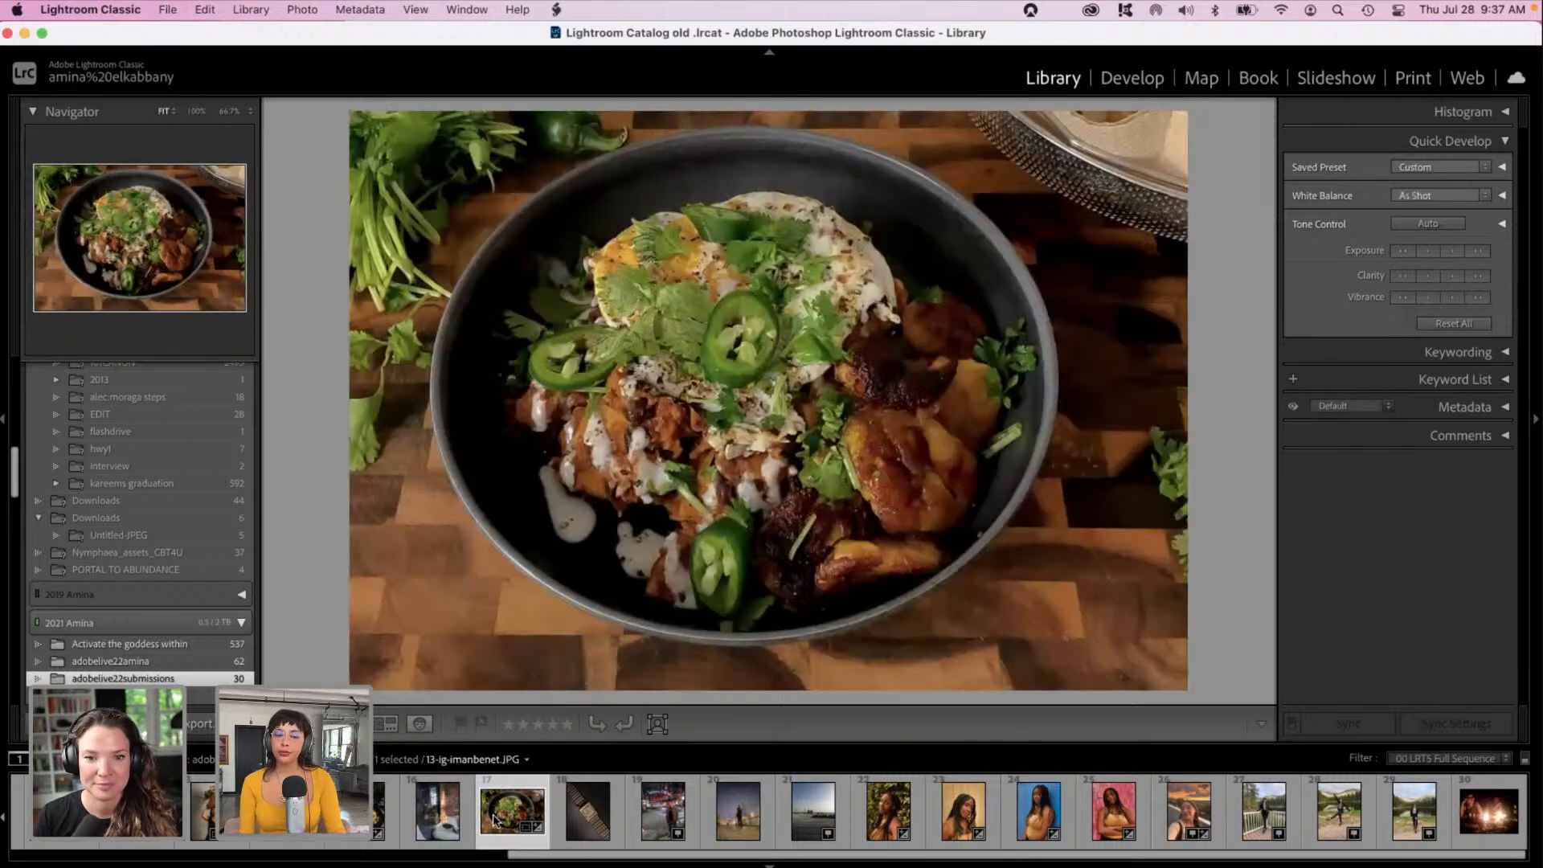
click(875, 806)
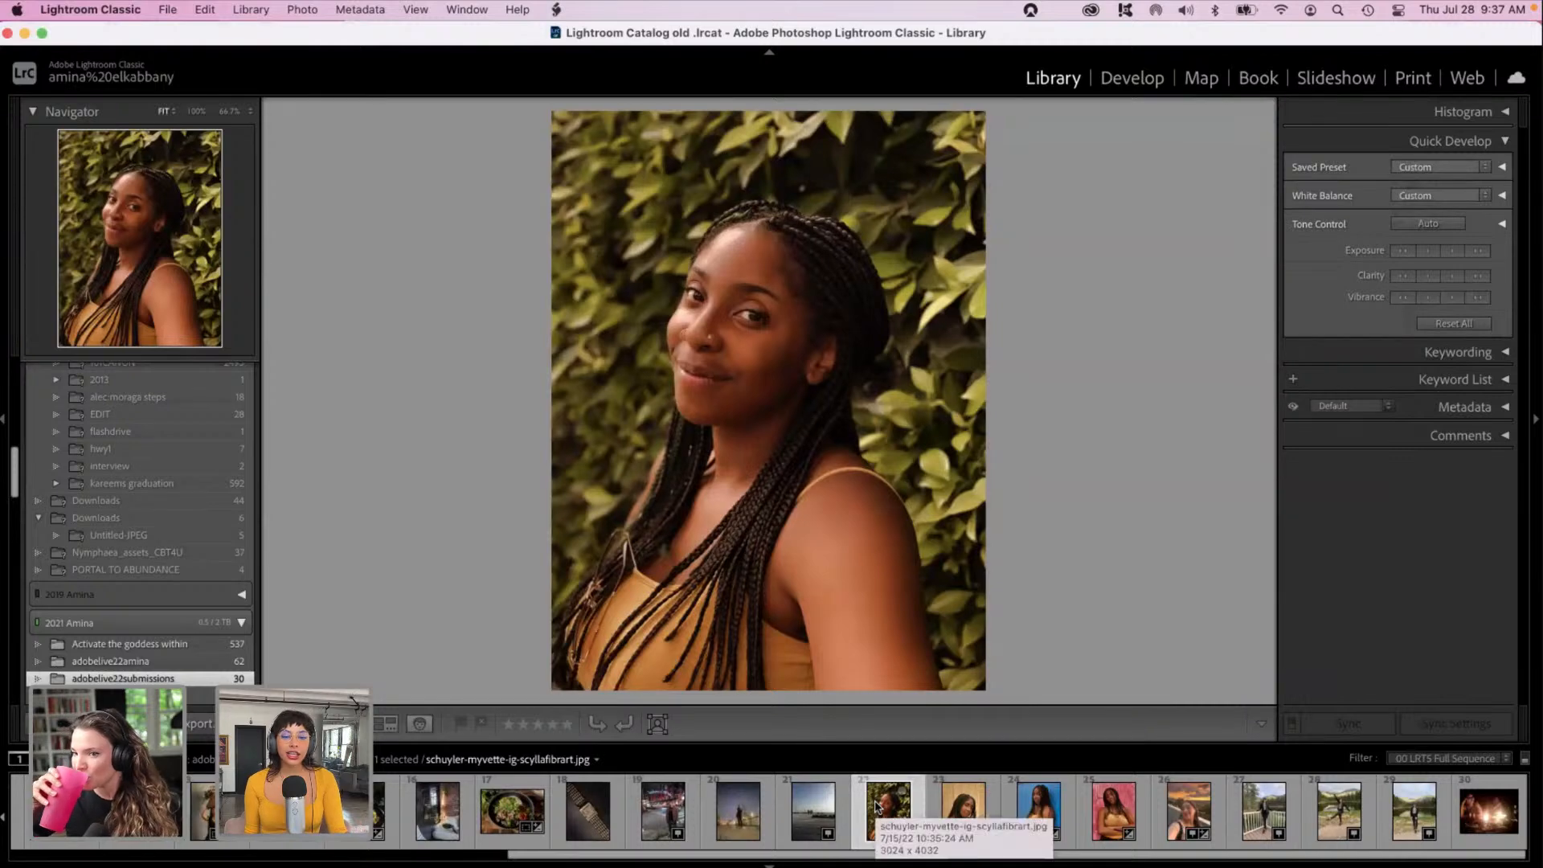
scroll(486, 812, left, 2)
scroll(486, 812, left, 3)
click(462, 813)
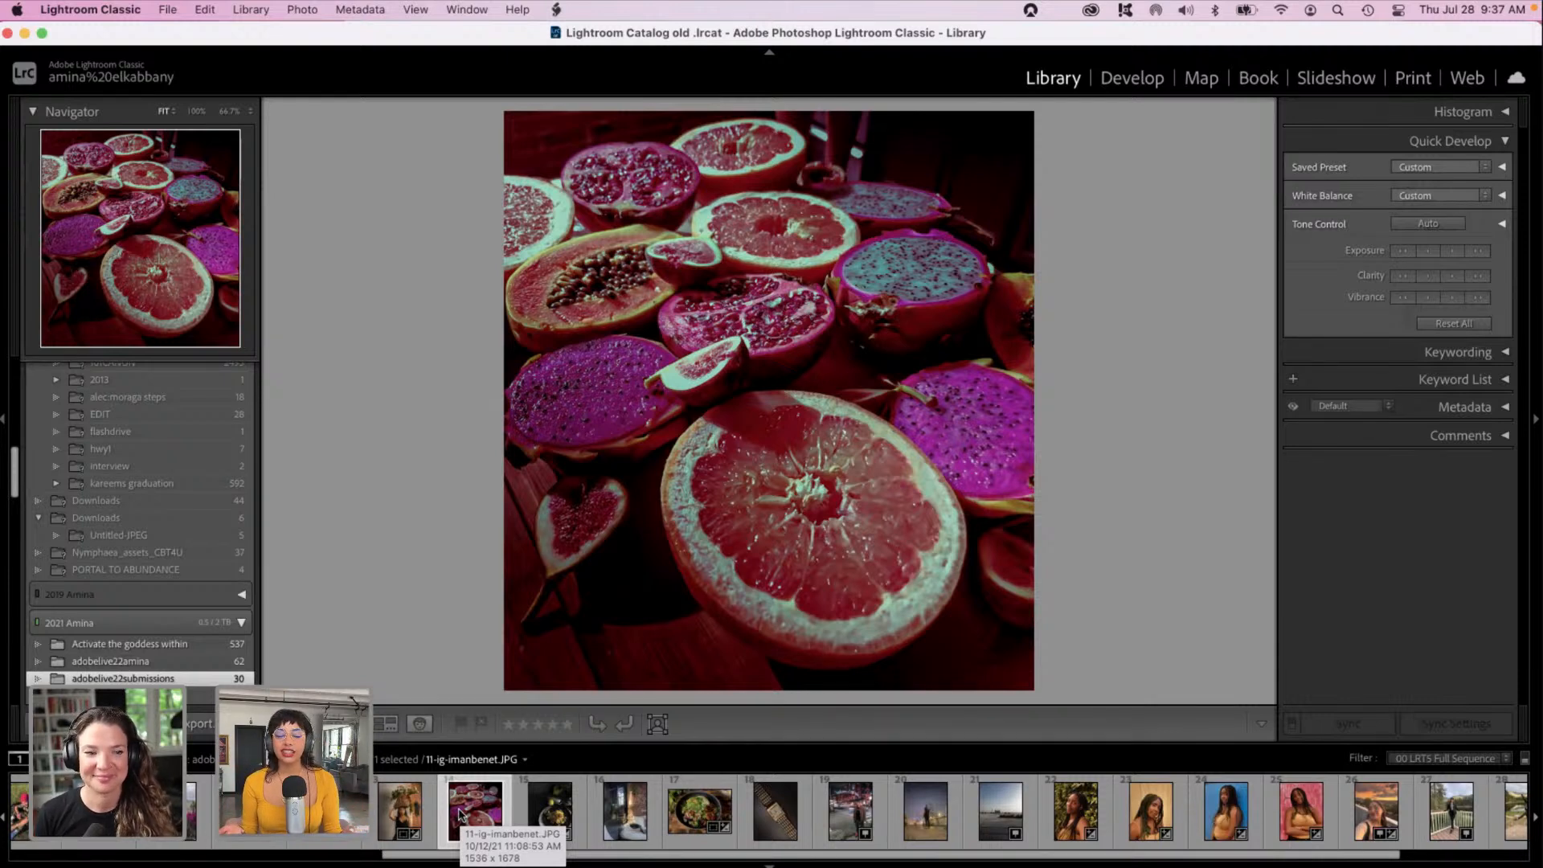
Step: Switch to the folder below adobelive22submissions, compare the blazer portraits, and open IMG_7167.HEIC in the Develop module
click(377, 759)
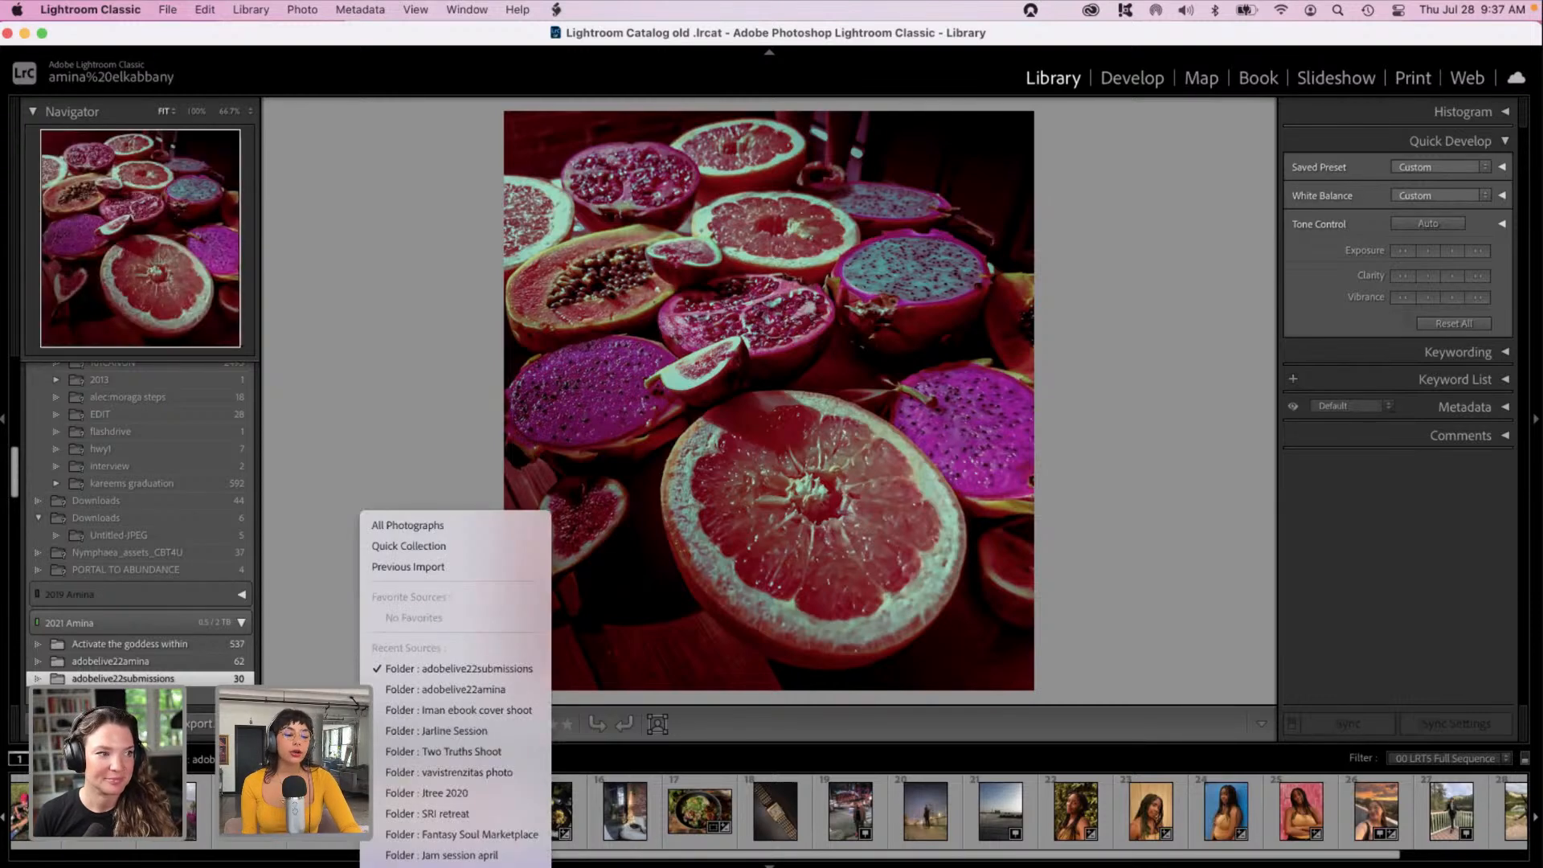
click(345, 653)
click(165, 695)
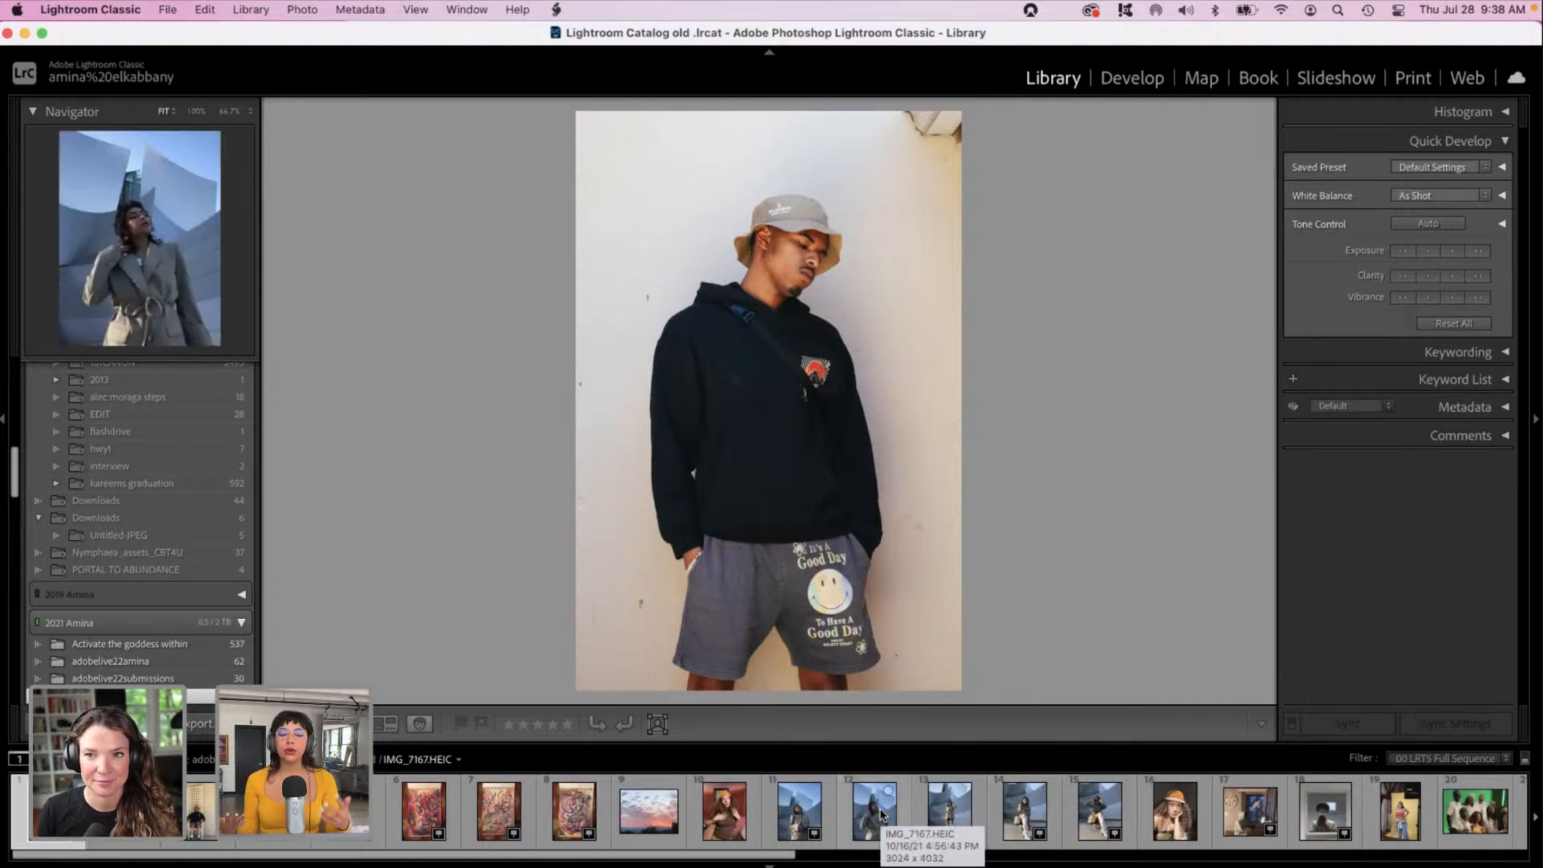
click(814, 818)
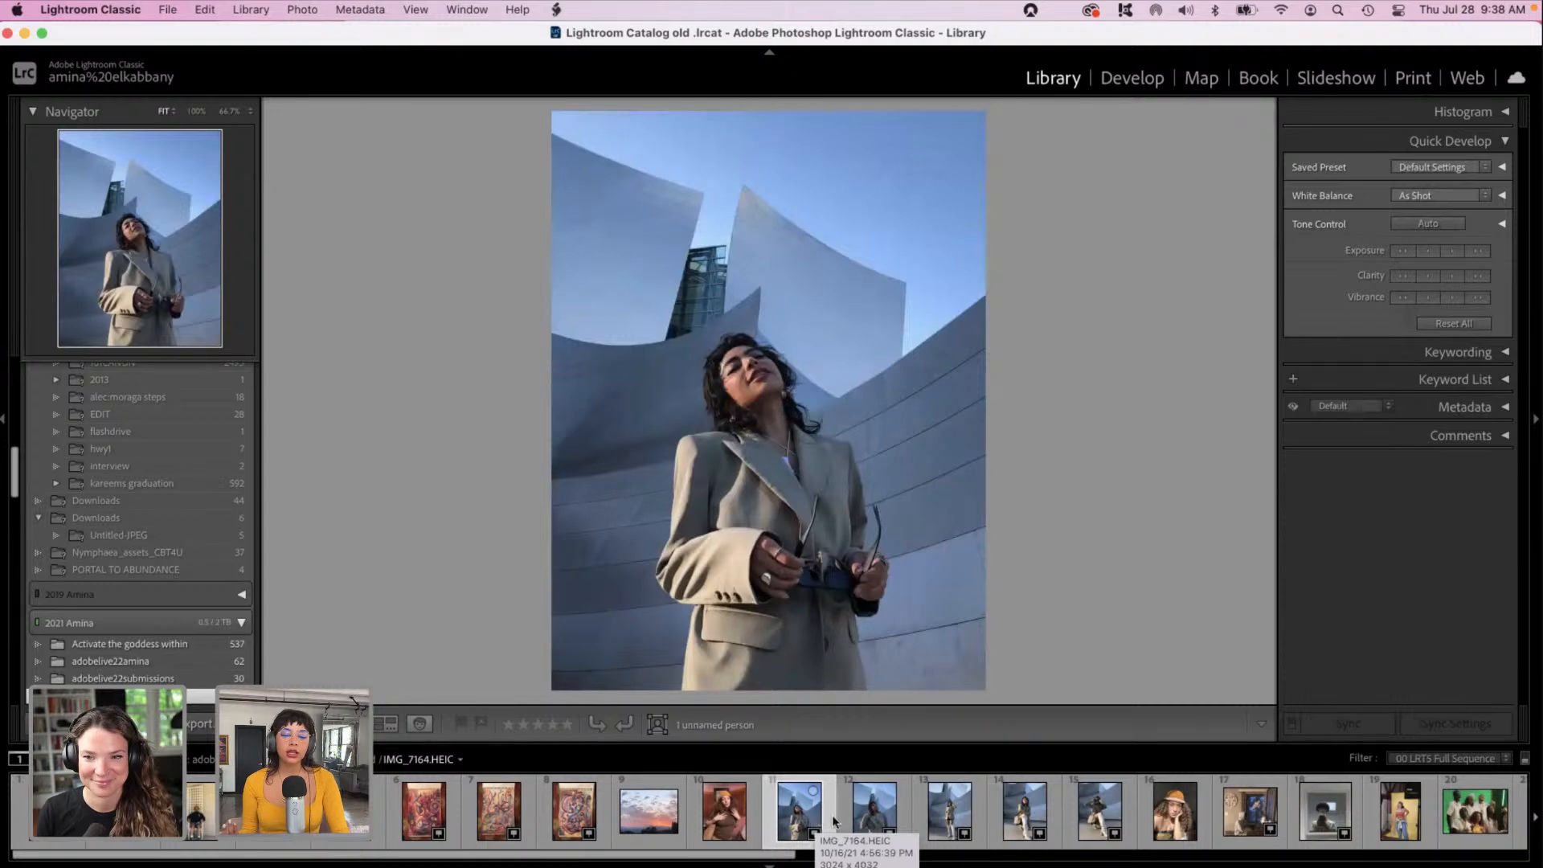
click(874, 812)
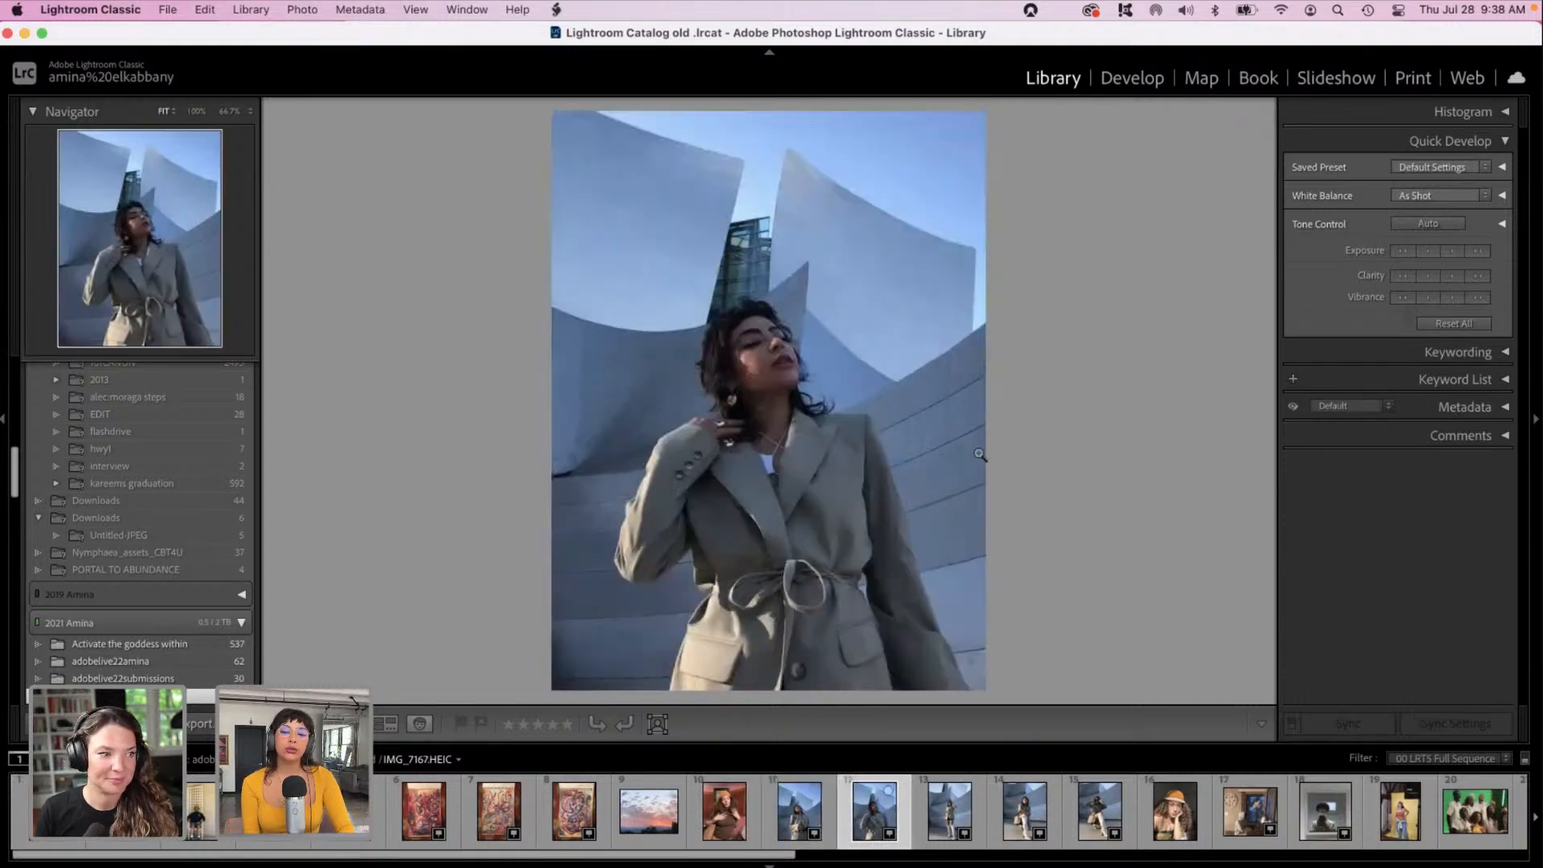
click(1128, 81)
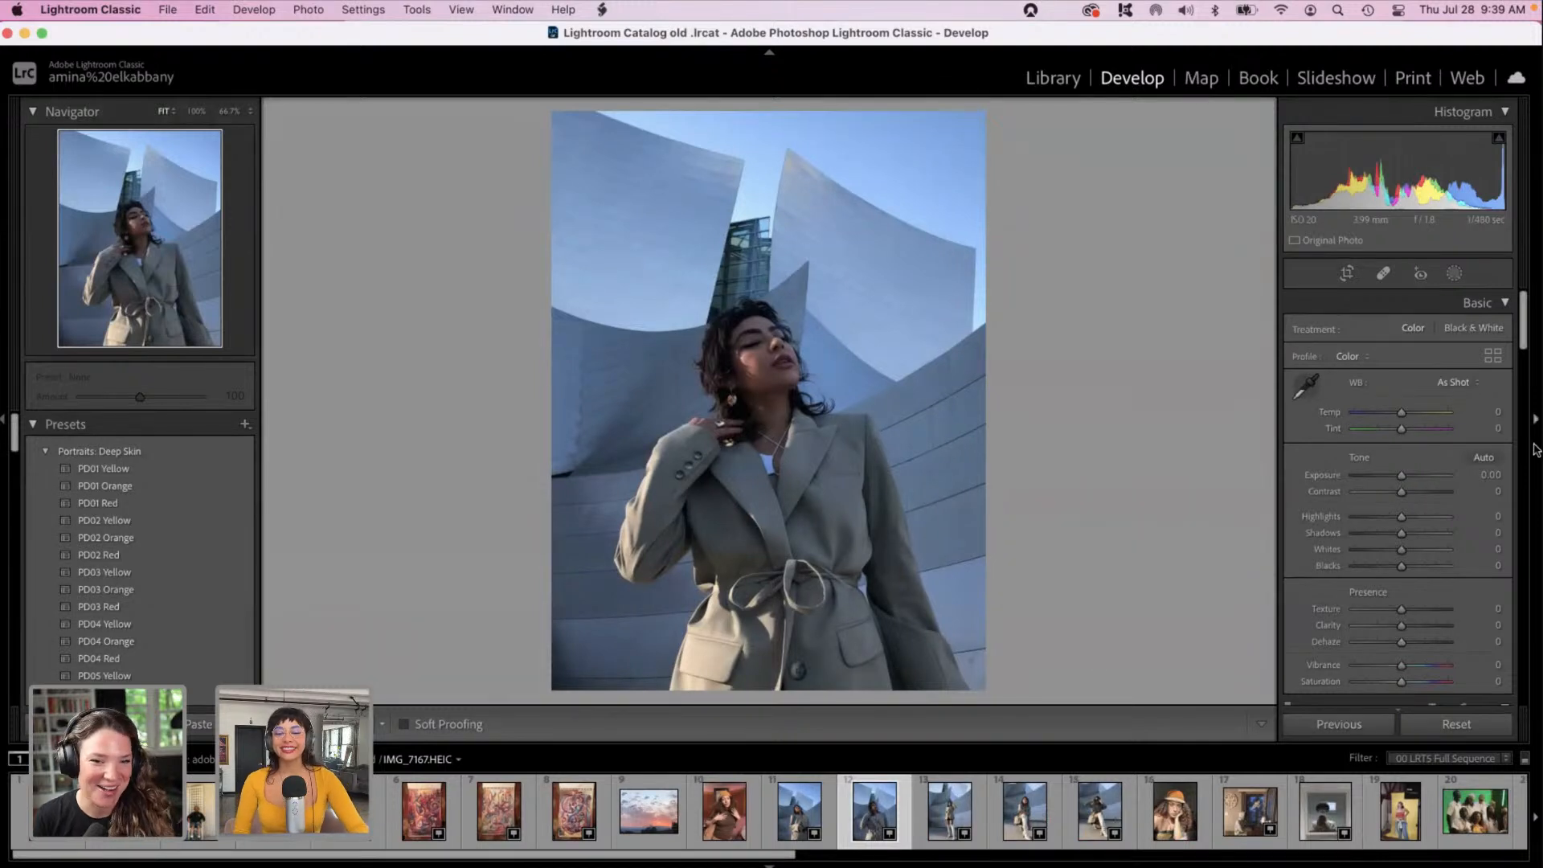
Step: Test a darker exposure on the blazer portrait, and brighten it to an Exposure of +1.11
scroll(1524, 344, down, 1)
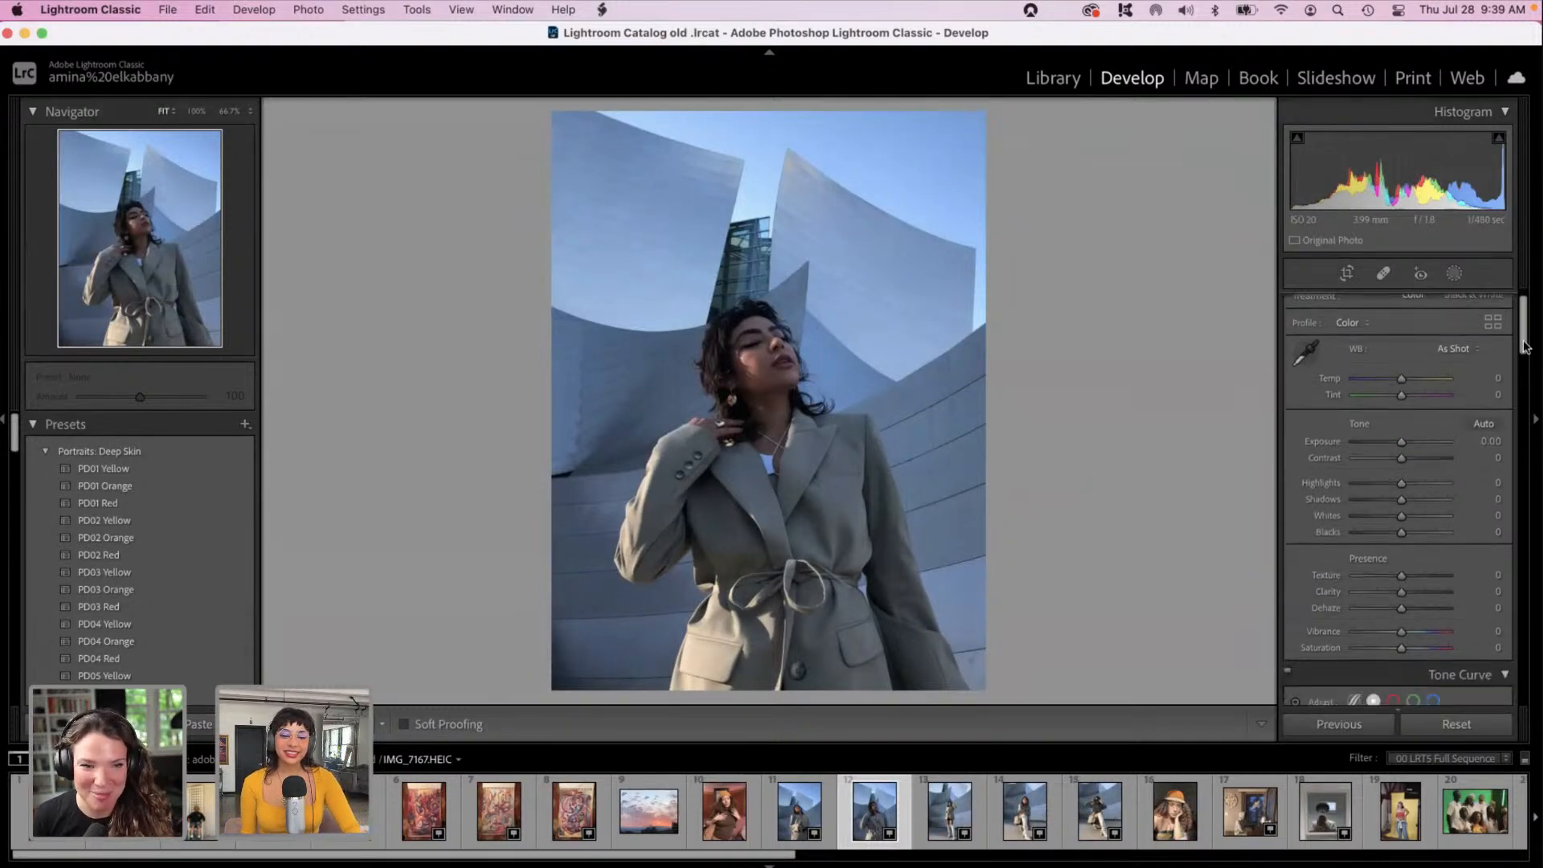
drag(1524, 344, 1524, 352)
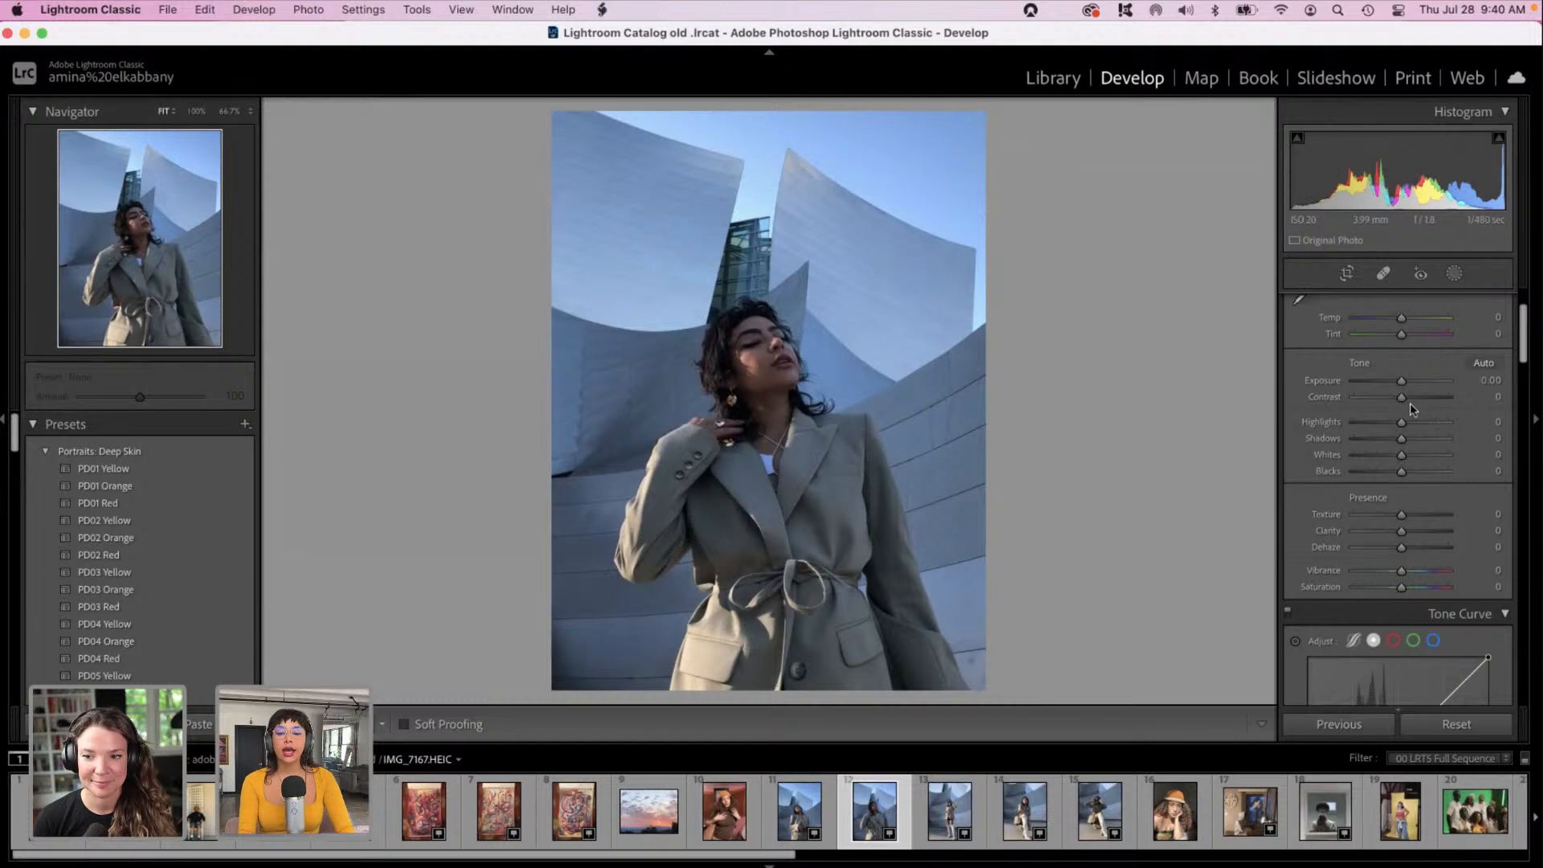
click(1387, 383)
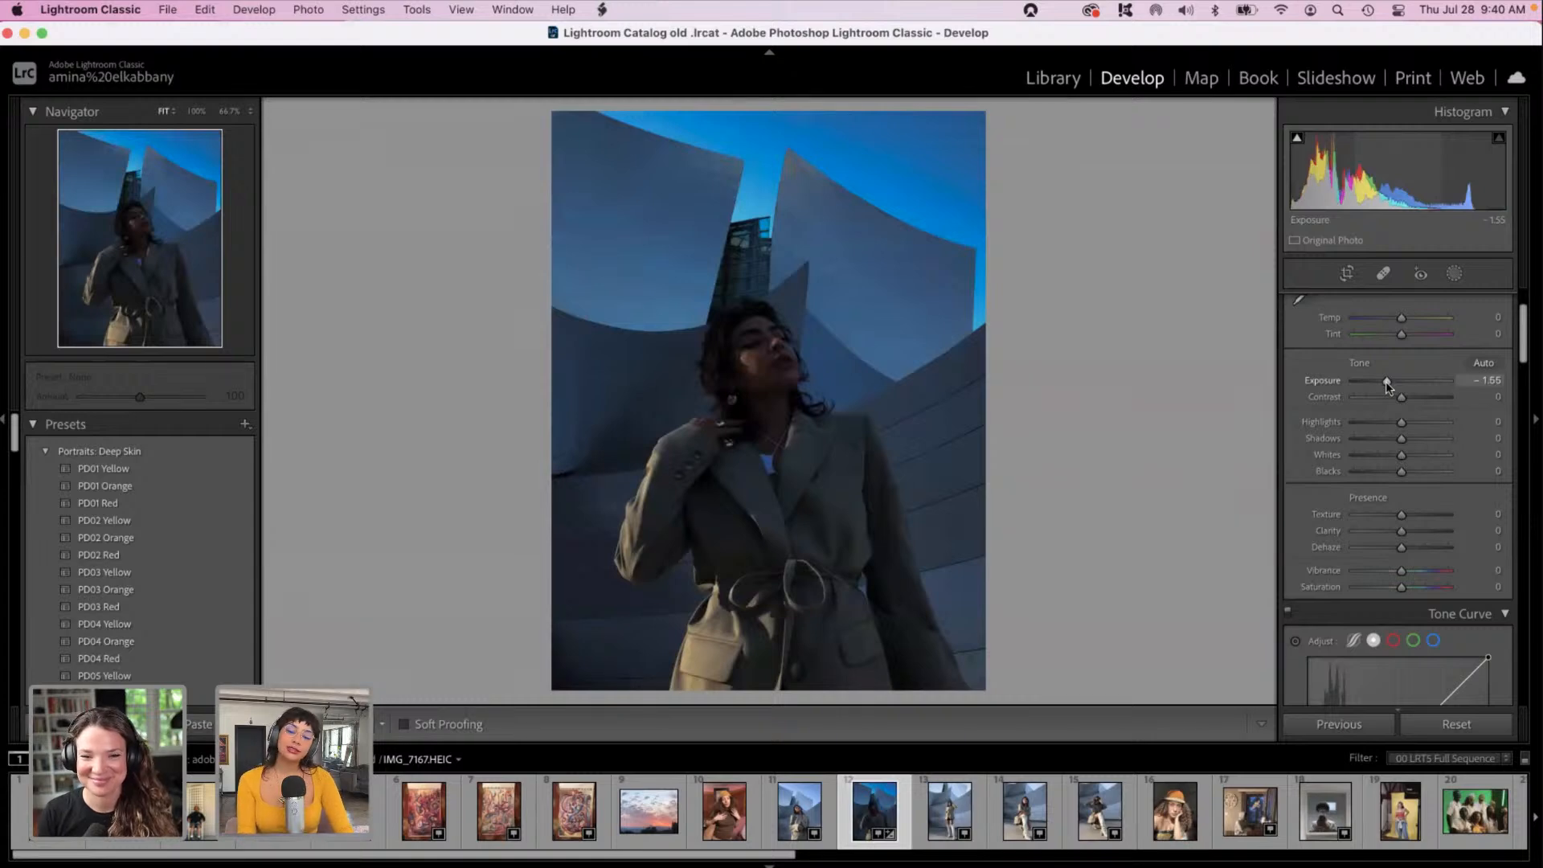
mouse_move(1385, 380)
mouse_down()
mouse_move(1413, 382)
mouse_move(1400, 381)
mouse_up()
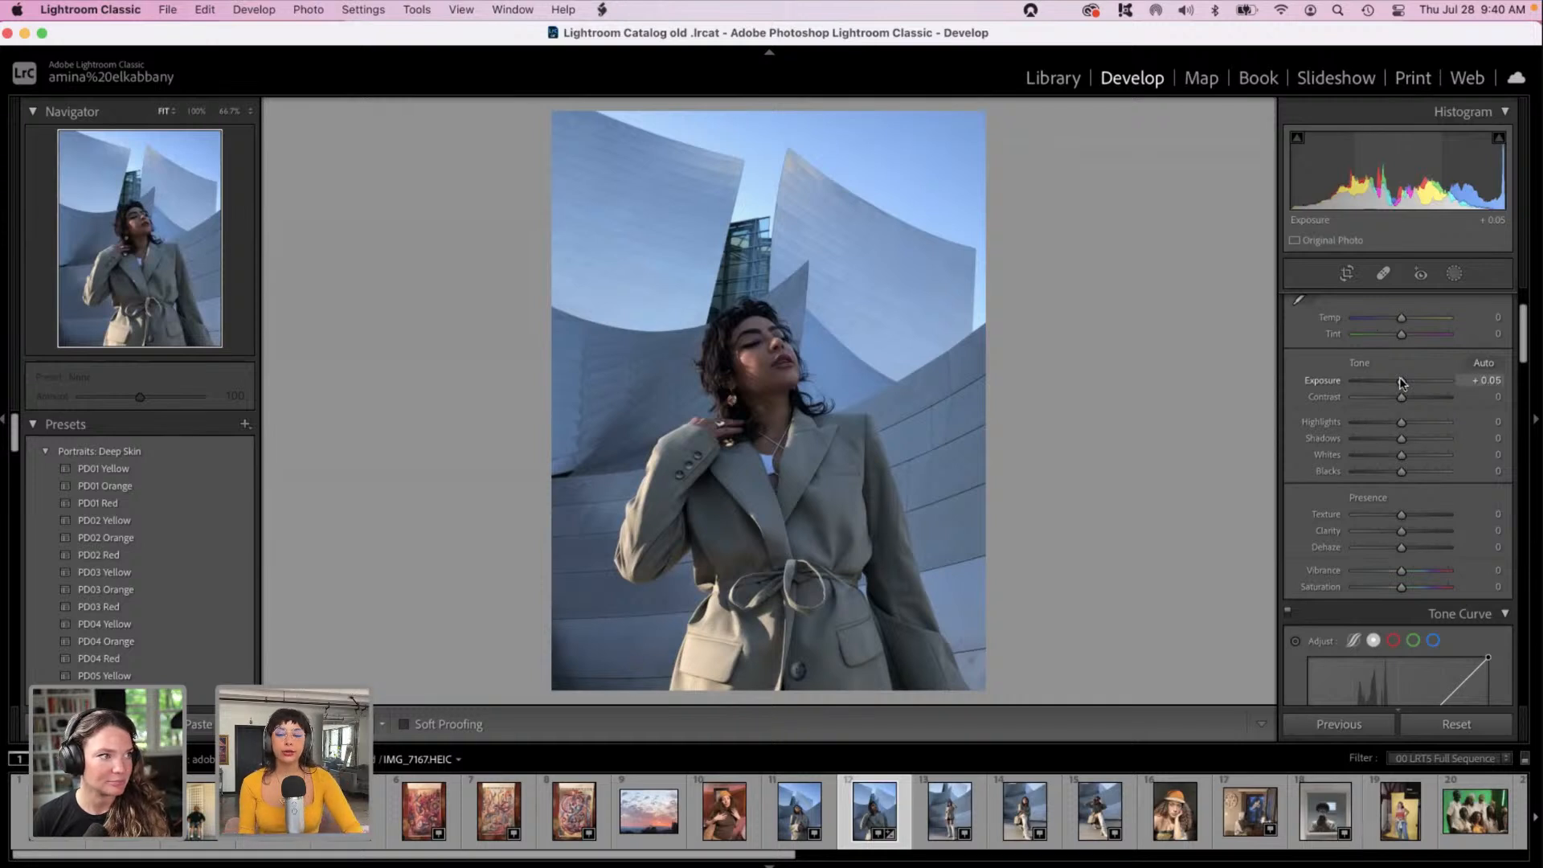
drag(1401, 382, 1413, 382)
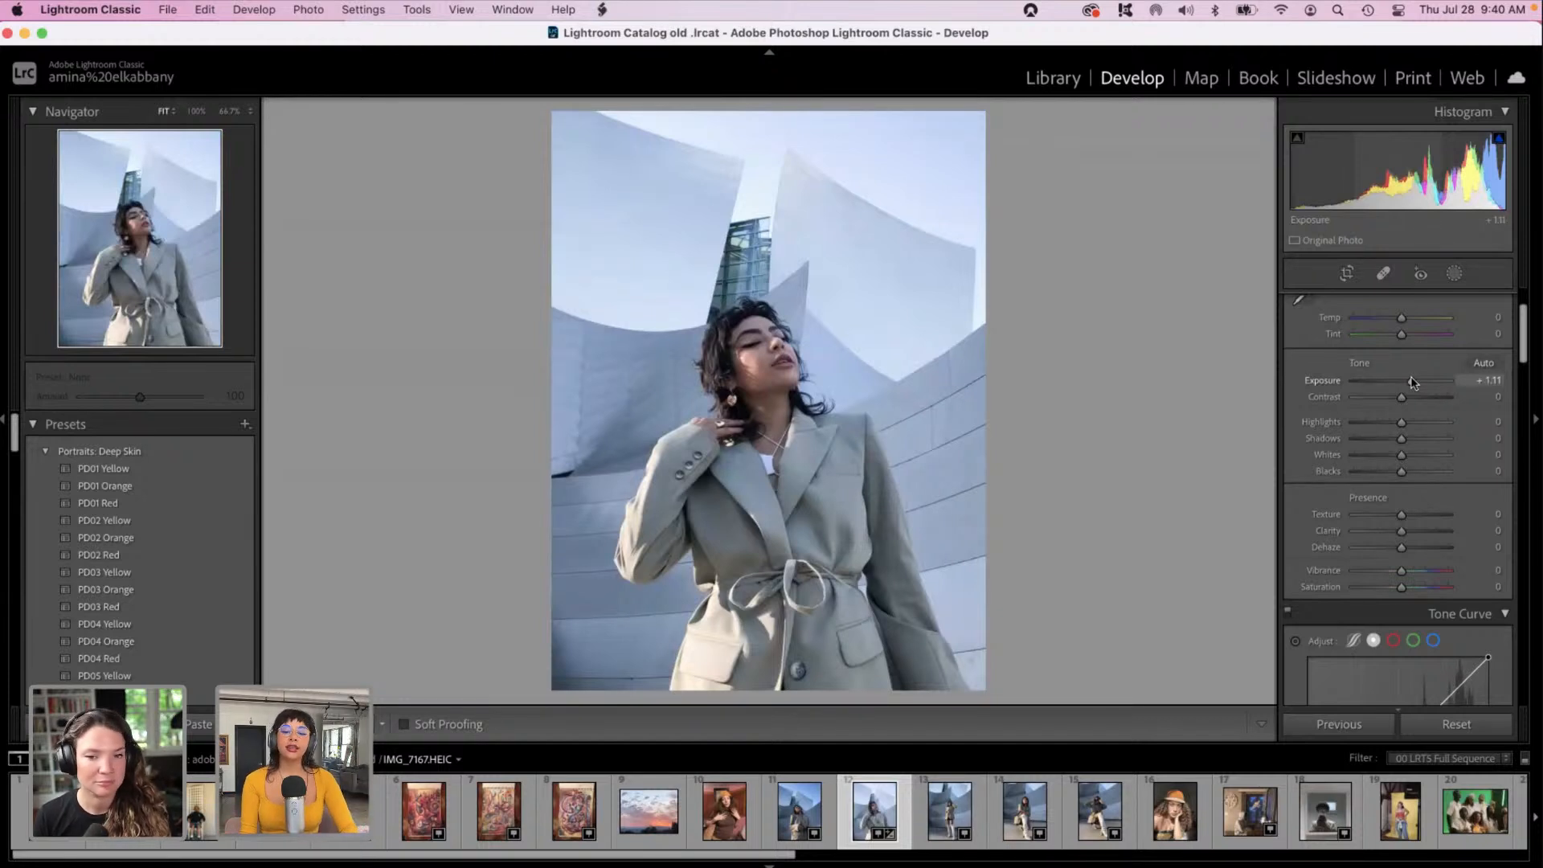
Step: Color grade with blue highlights, shadows at hue 13 and saturation 56, and midtones at hue 47 and saturation 75
drag(1522, 339, 1513, 415)
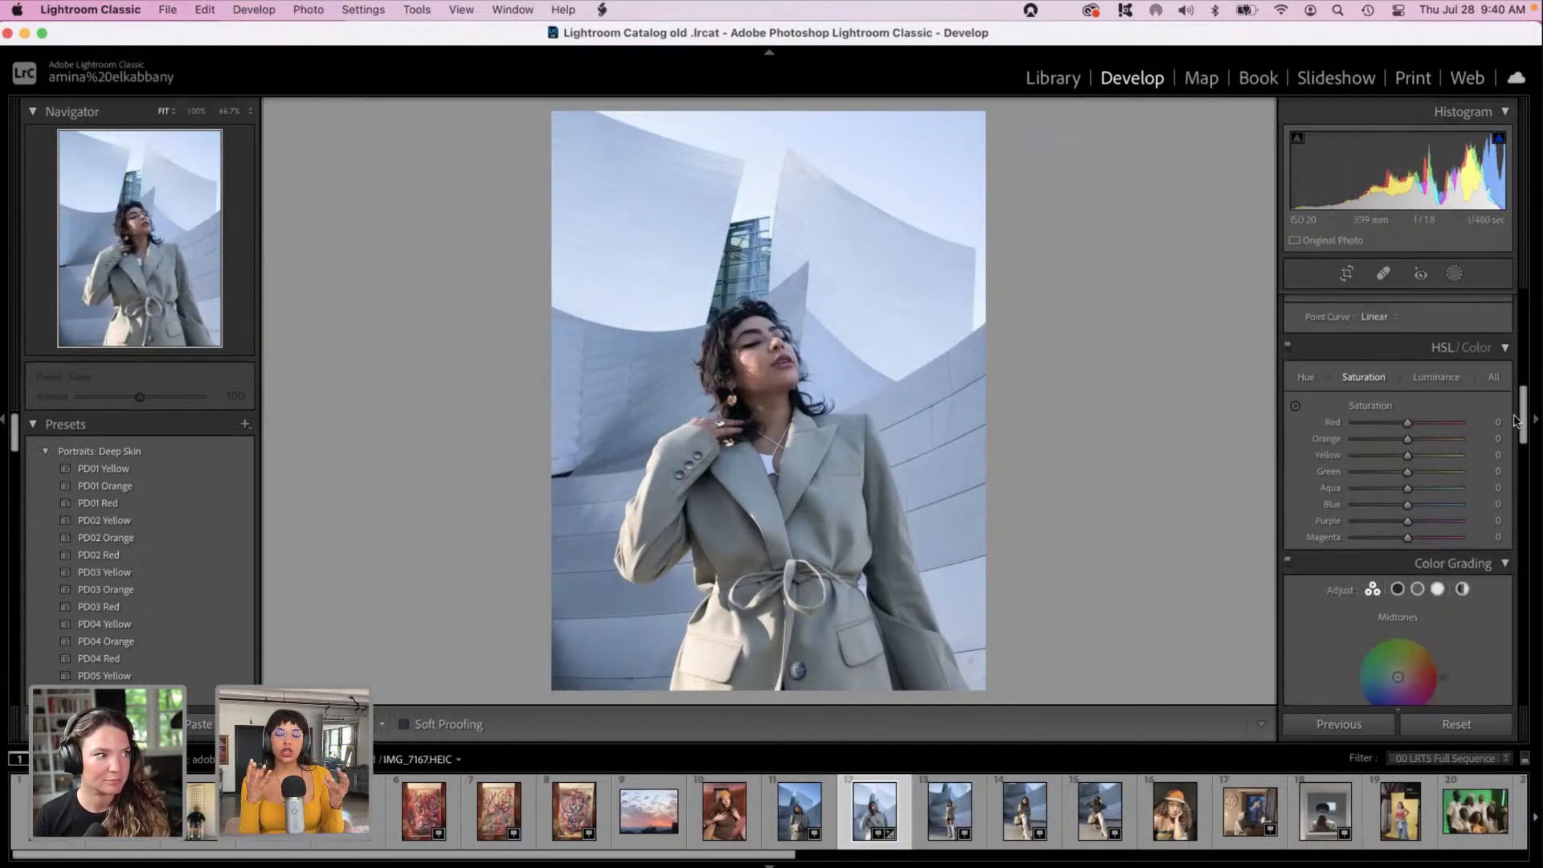
drag(1514, 418, 1538, 632)
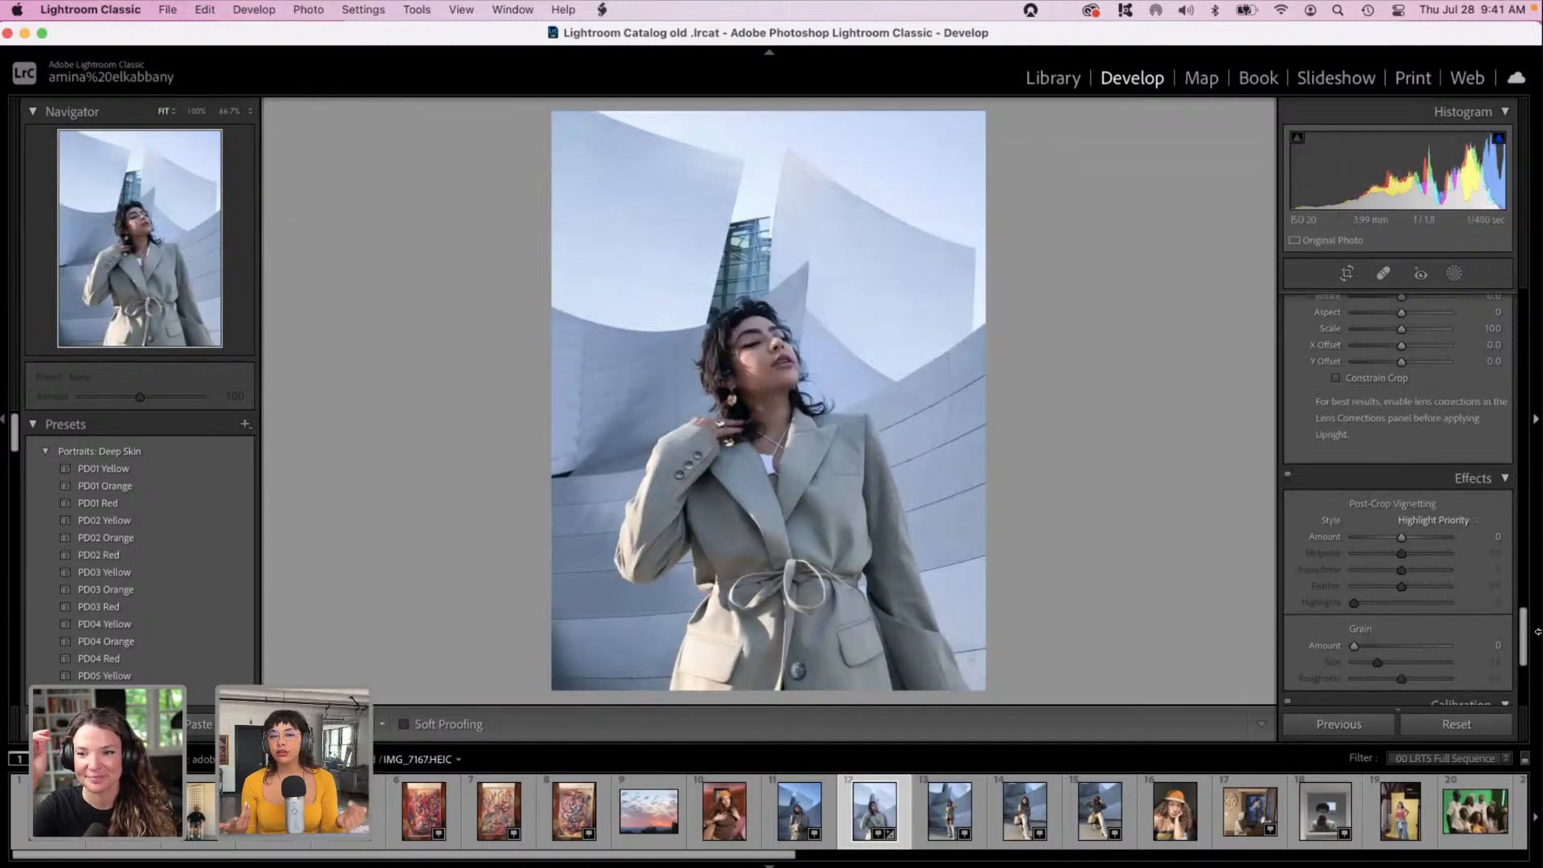
drag(1537, 631, 1497, 446)
mouse_move(1454, 553)
mouse_down()
mouse_move(1439, 537)
mouse_move(1419, 565)
mouse_move(1436, 572)
mouse_up()
mouse_move(1342, 553)
mouse_down()
mouse_move(1324, 573)
mouse_move(1381, 538)
mouse_move(1363, 552)
mouse_up()
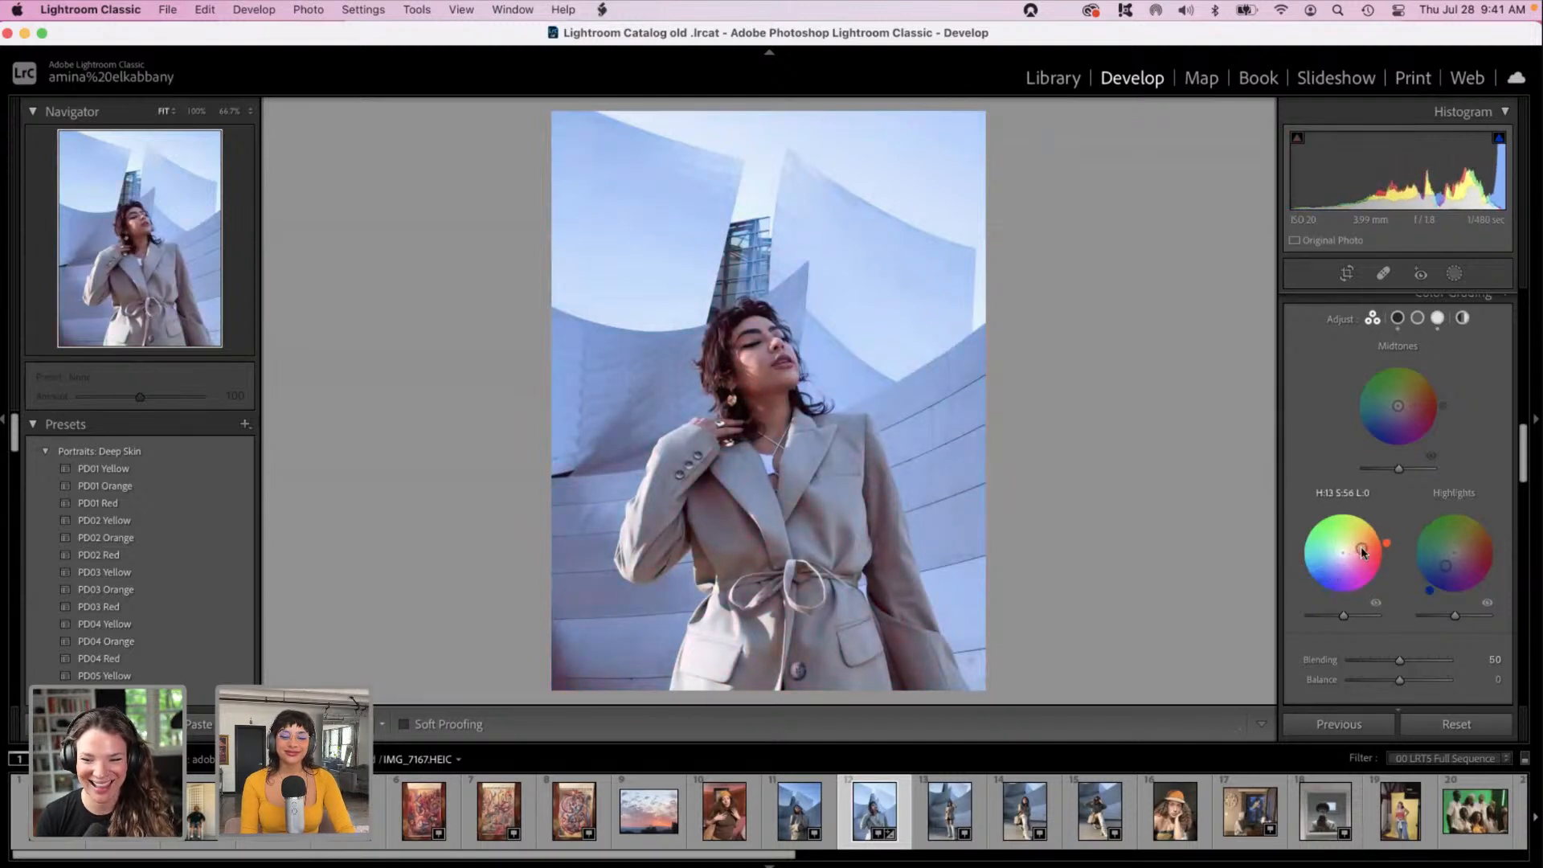
drag(1384, 428, 1411, 406)
scroll(1410, 406, up, 2)
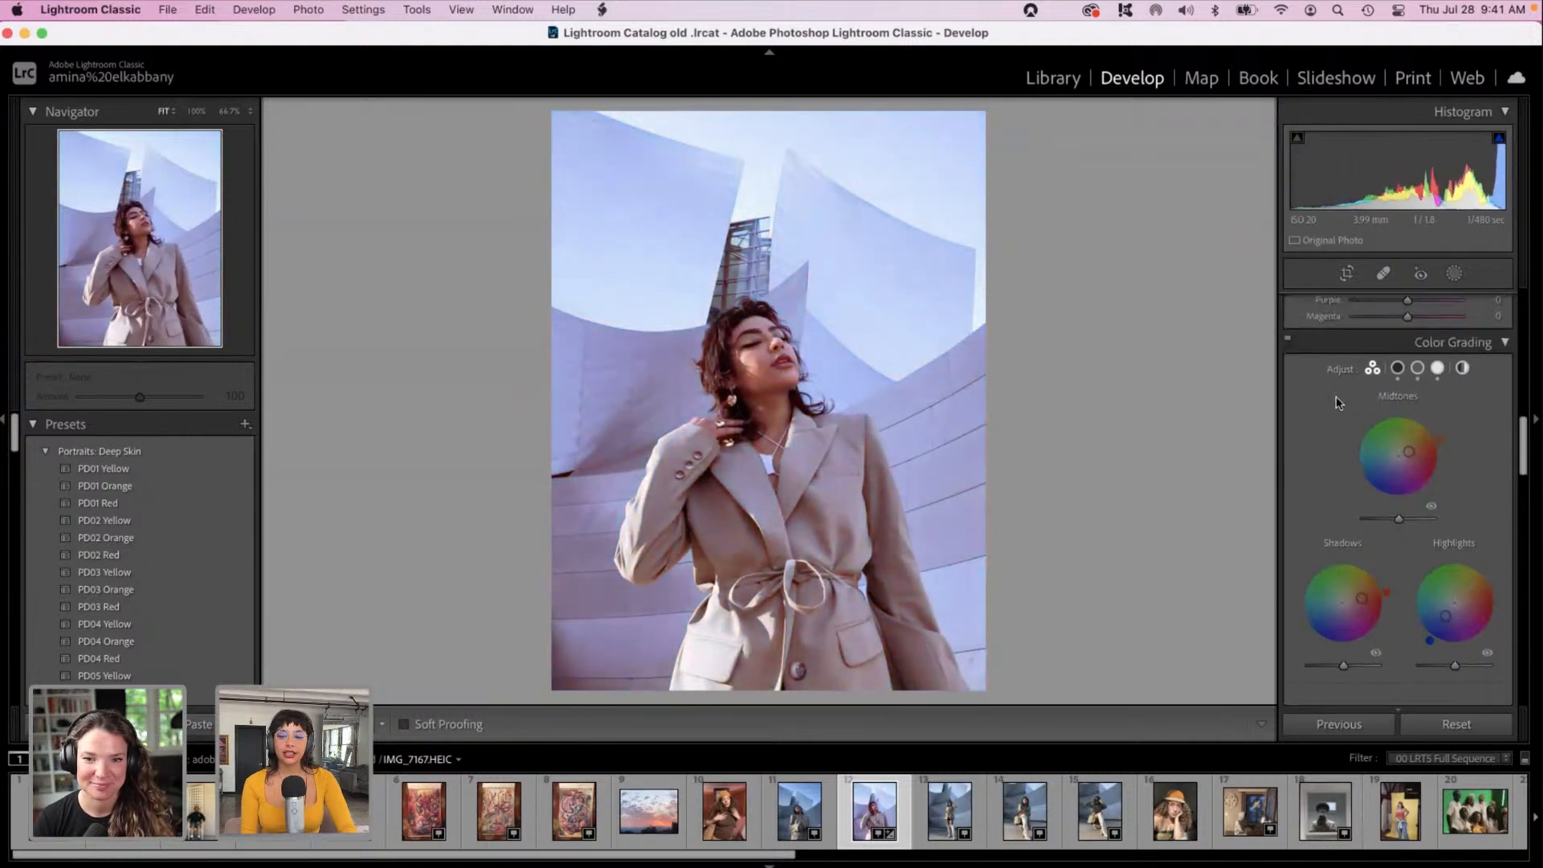
mouse_move(1408, 428)
mouse_down()
mouse_move(1416, 398)
mouse_move(1416, 415)
mouse_up()
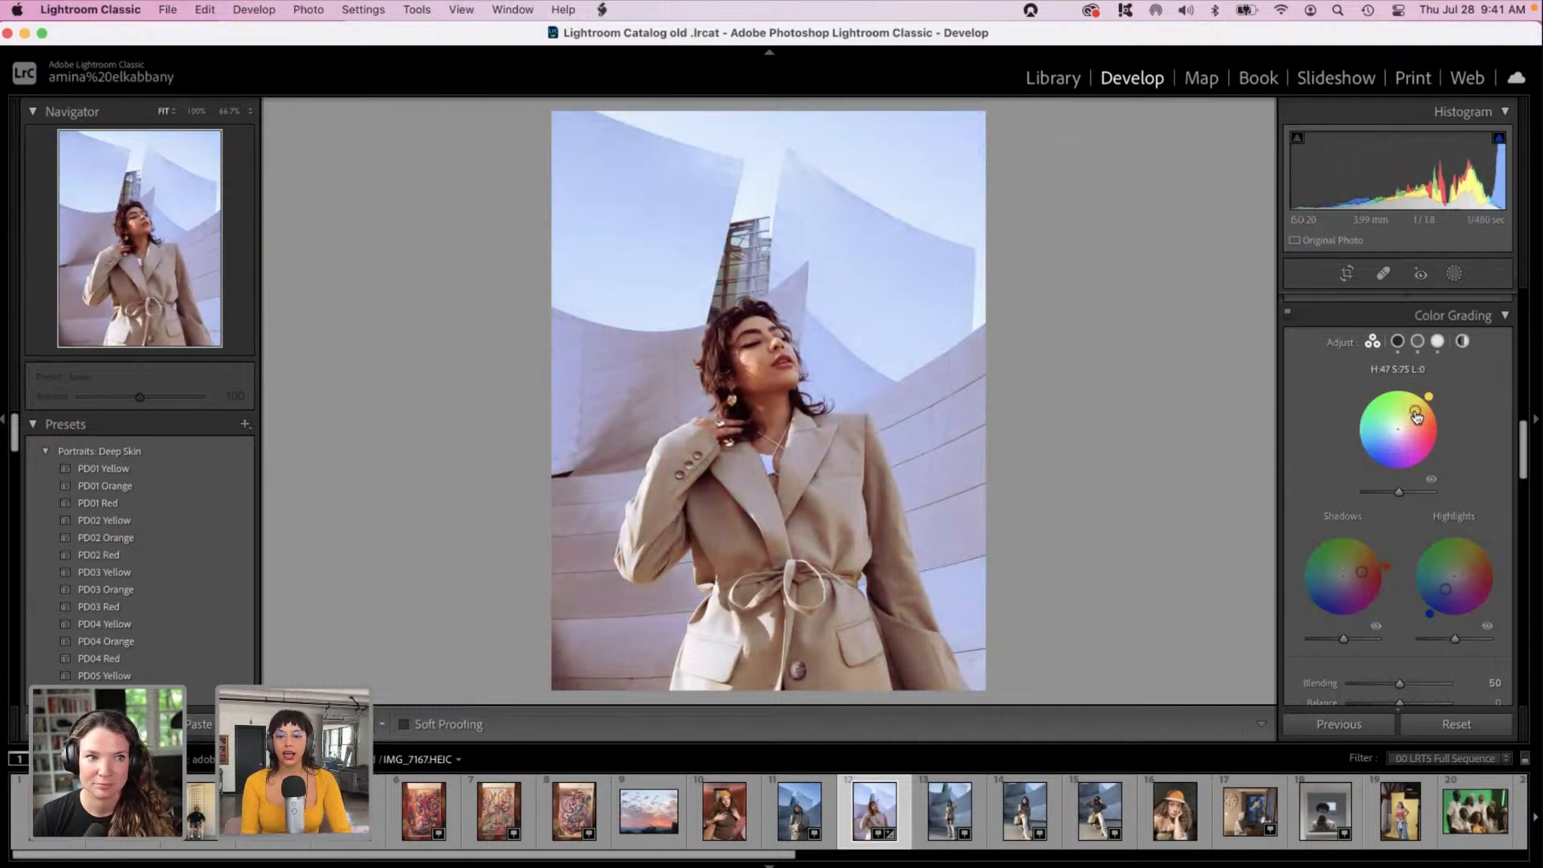
Step: Warm the portrait's white balance by setting Temp to +42 and Tint to +38
scroll(1401, 424, up, 2)
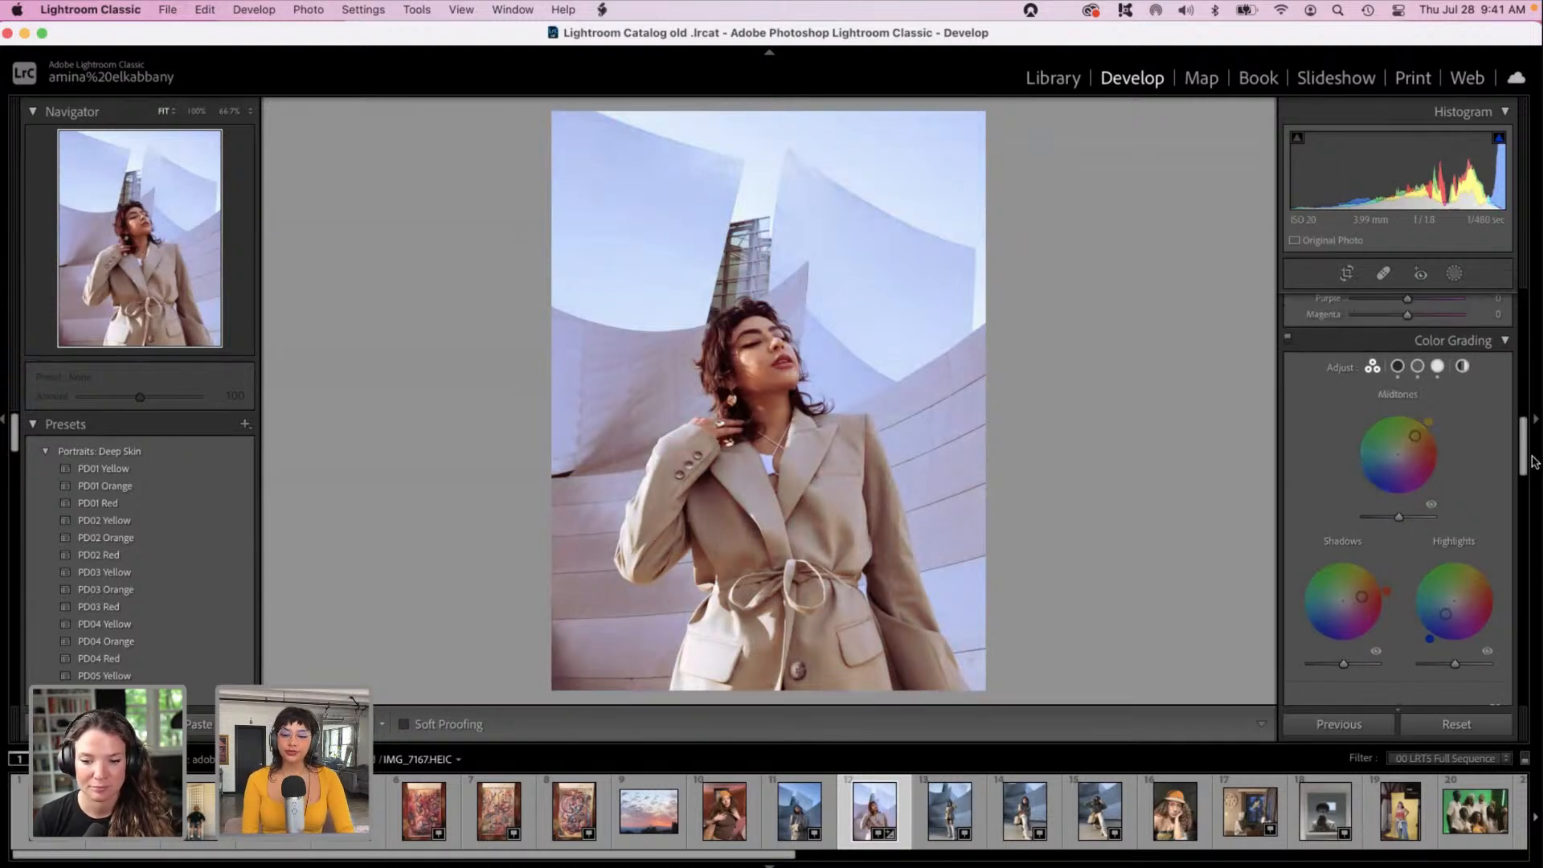
drag(1525, 468, 1529, 333)
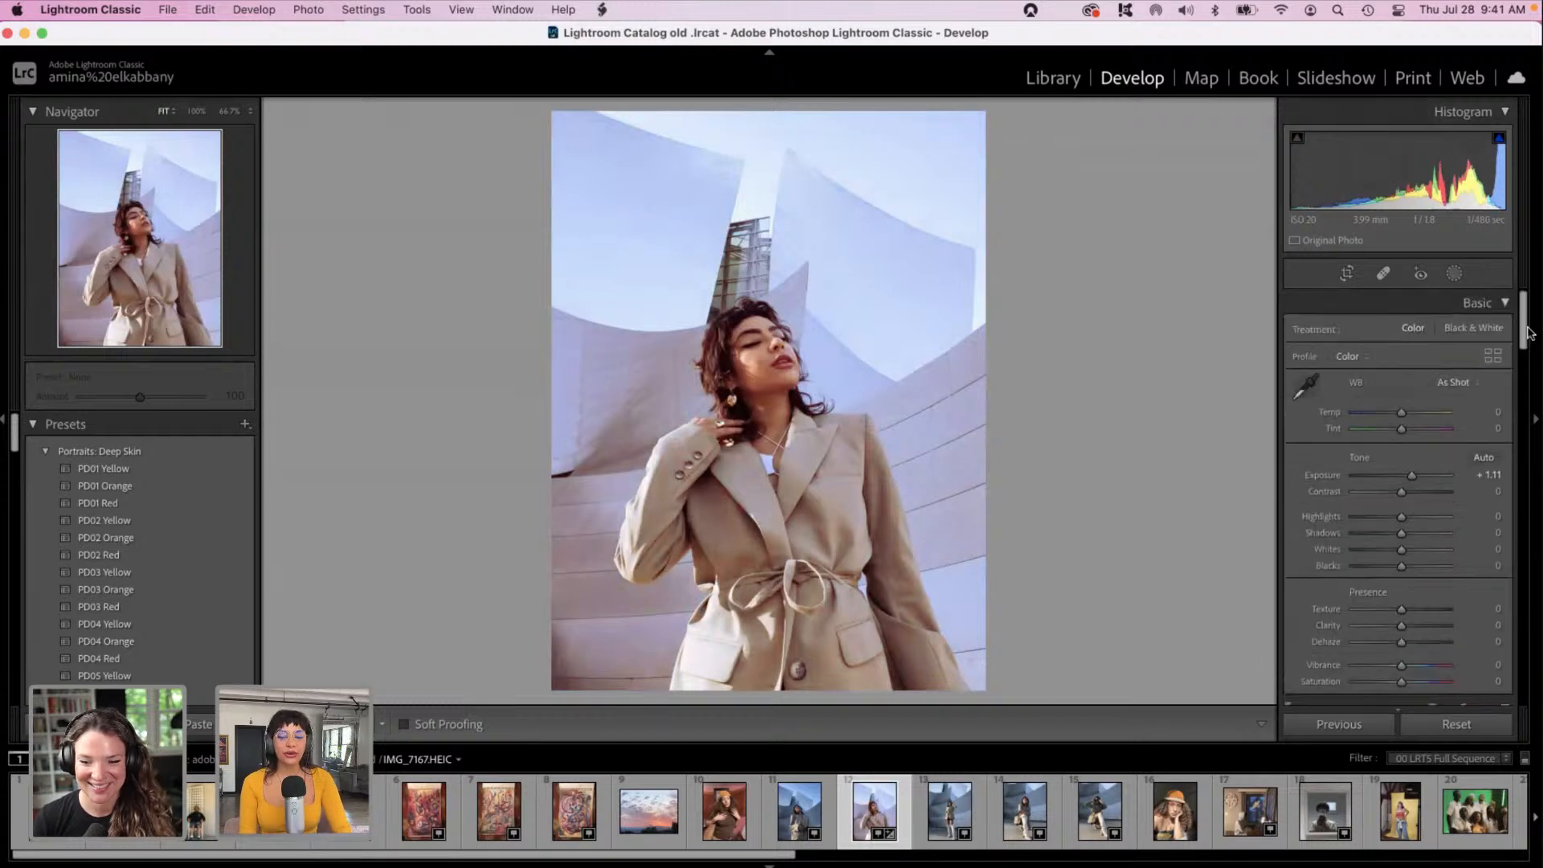
click(1417, 412)
mouse_move(1416, 413)
mouse_down()
mouse_move(1410, 435)
mouse_move(1427, 436)
mouse_up()
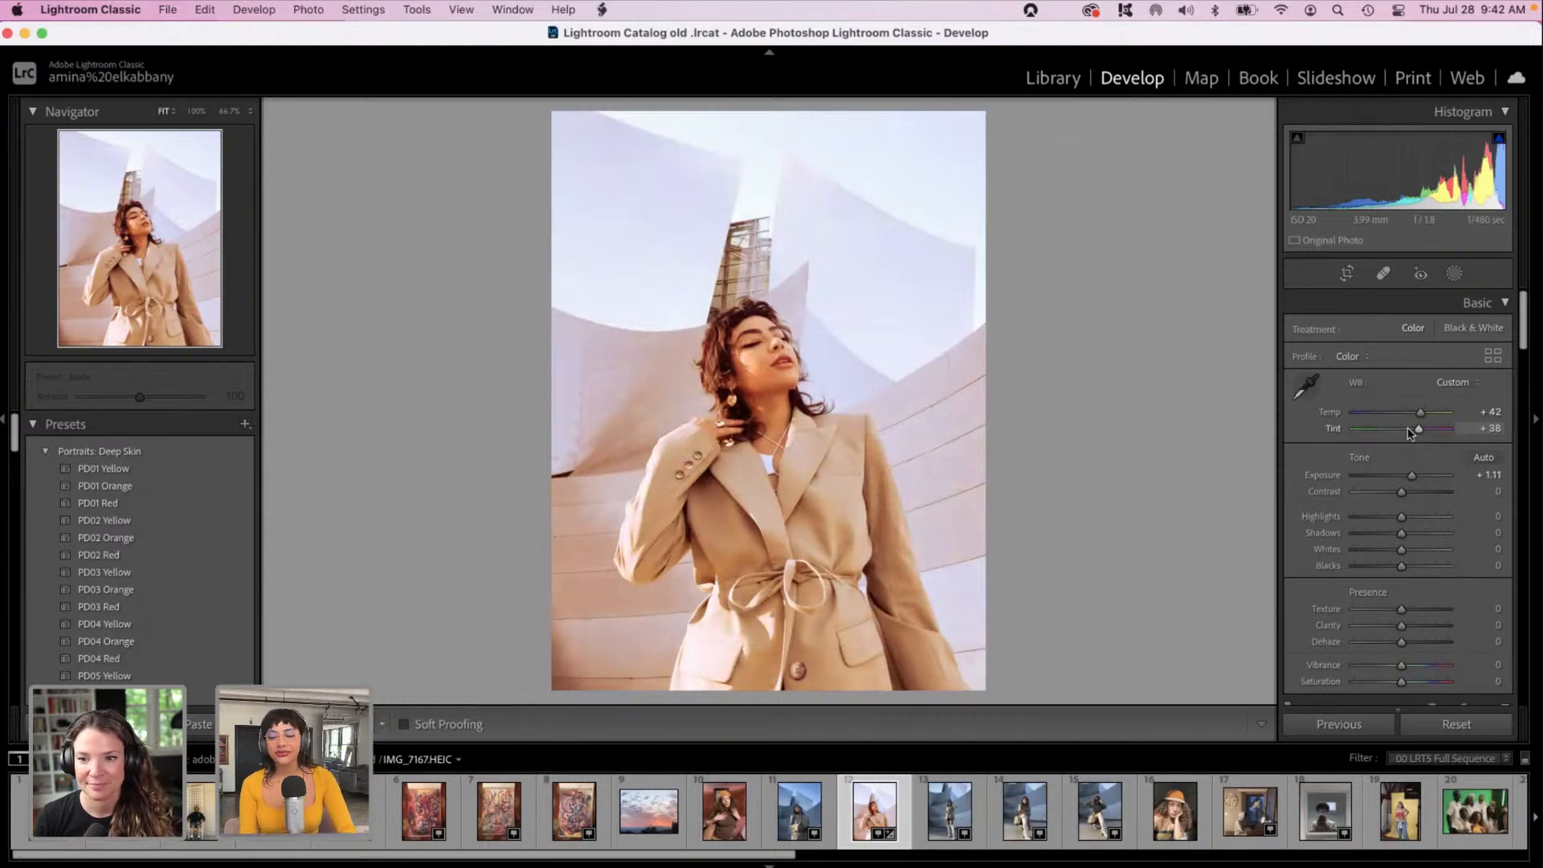
Step: Recover the bright areas by setting Highlights to -74 and Whites to -100
click(1365, 516)
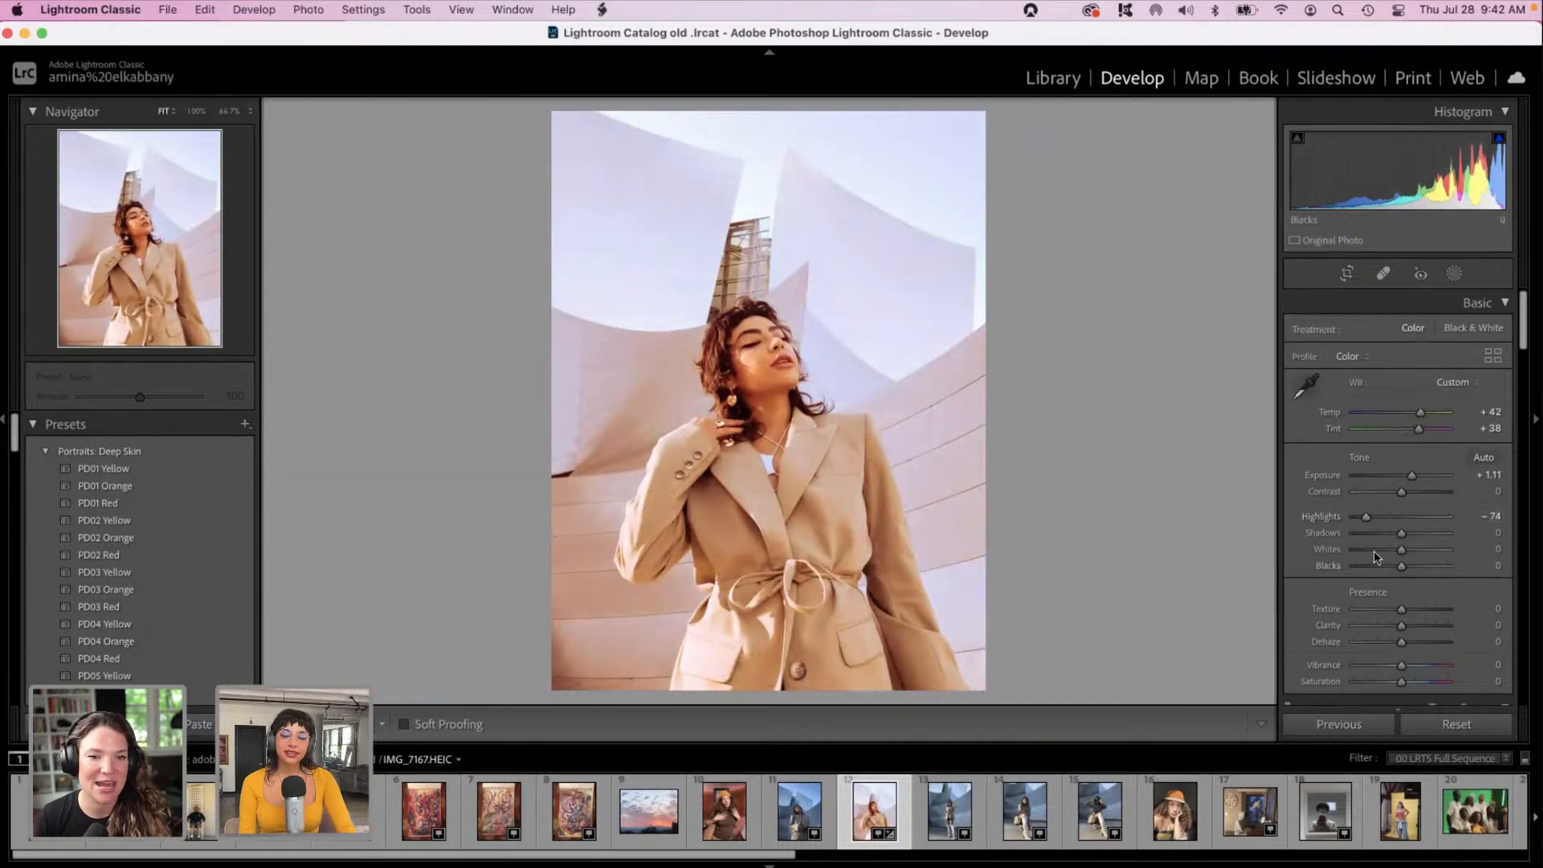
click(1376, 551)
drag(1374, 552, 1334, 560)
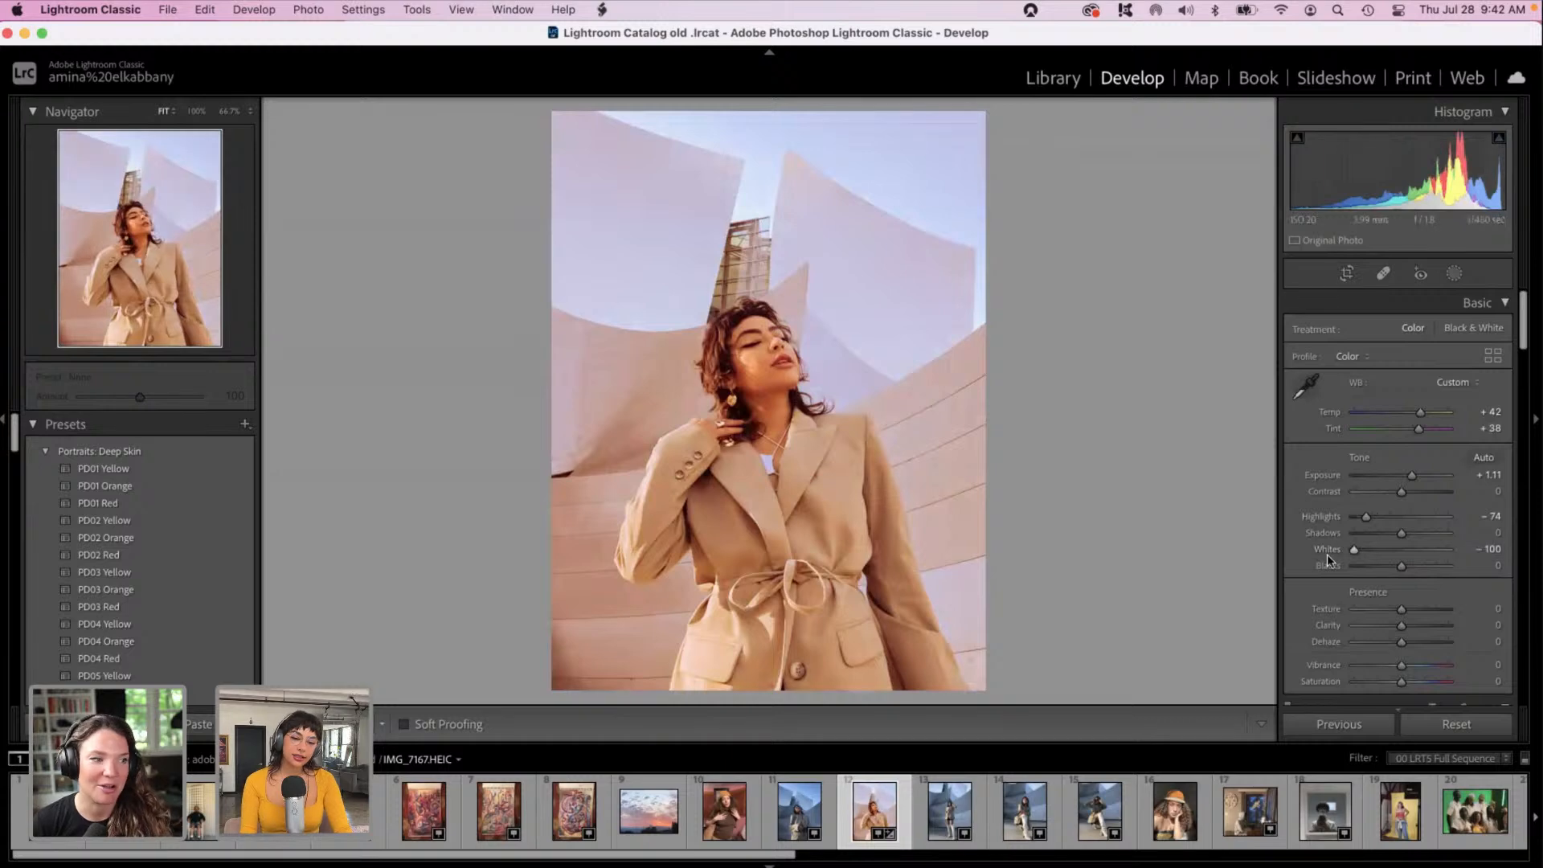
Step: Balance the portrait's tone with Blacks at +77, Contrast at +6 and Exposure at +0.75
click(817, 419)
click(817, 419)
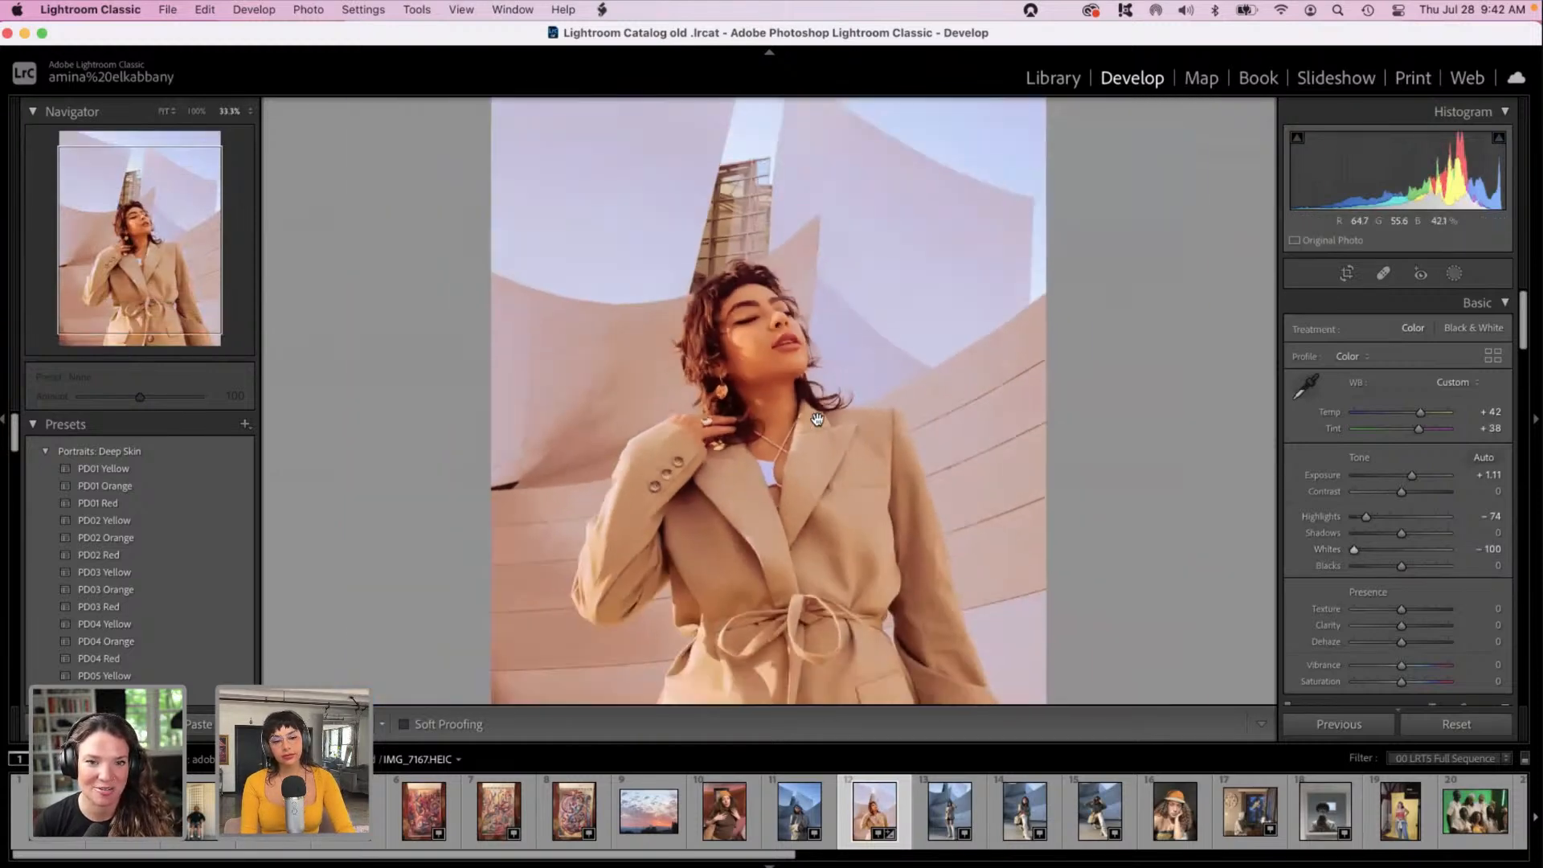
drag(1386, 567, 1441, 569)
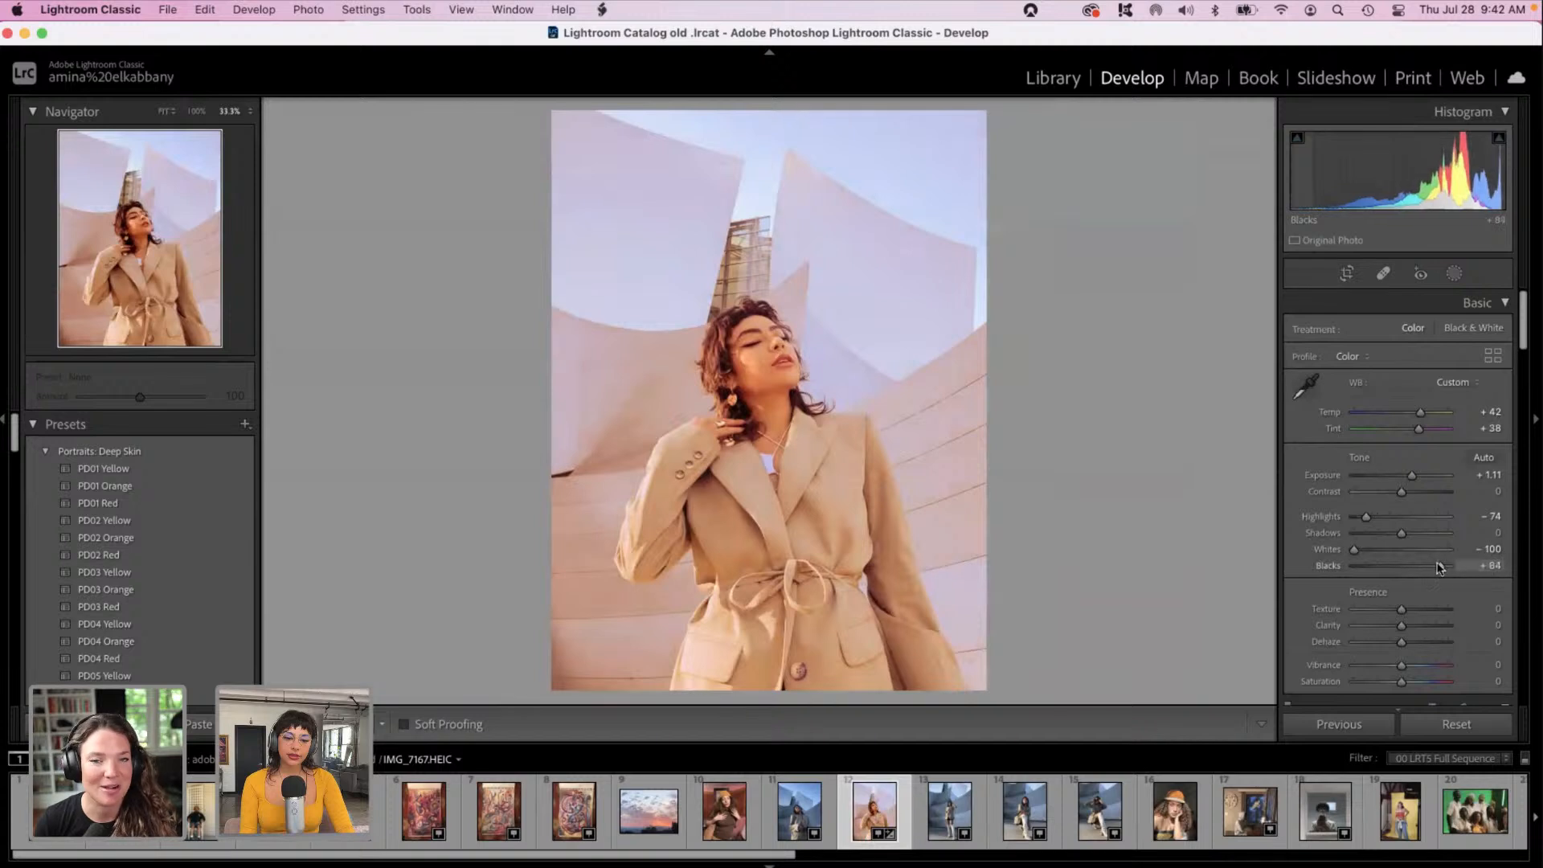
drag(1401, 492, 1375, 492)
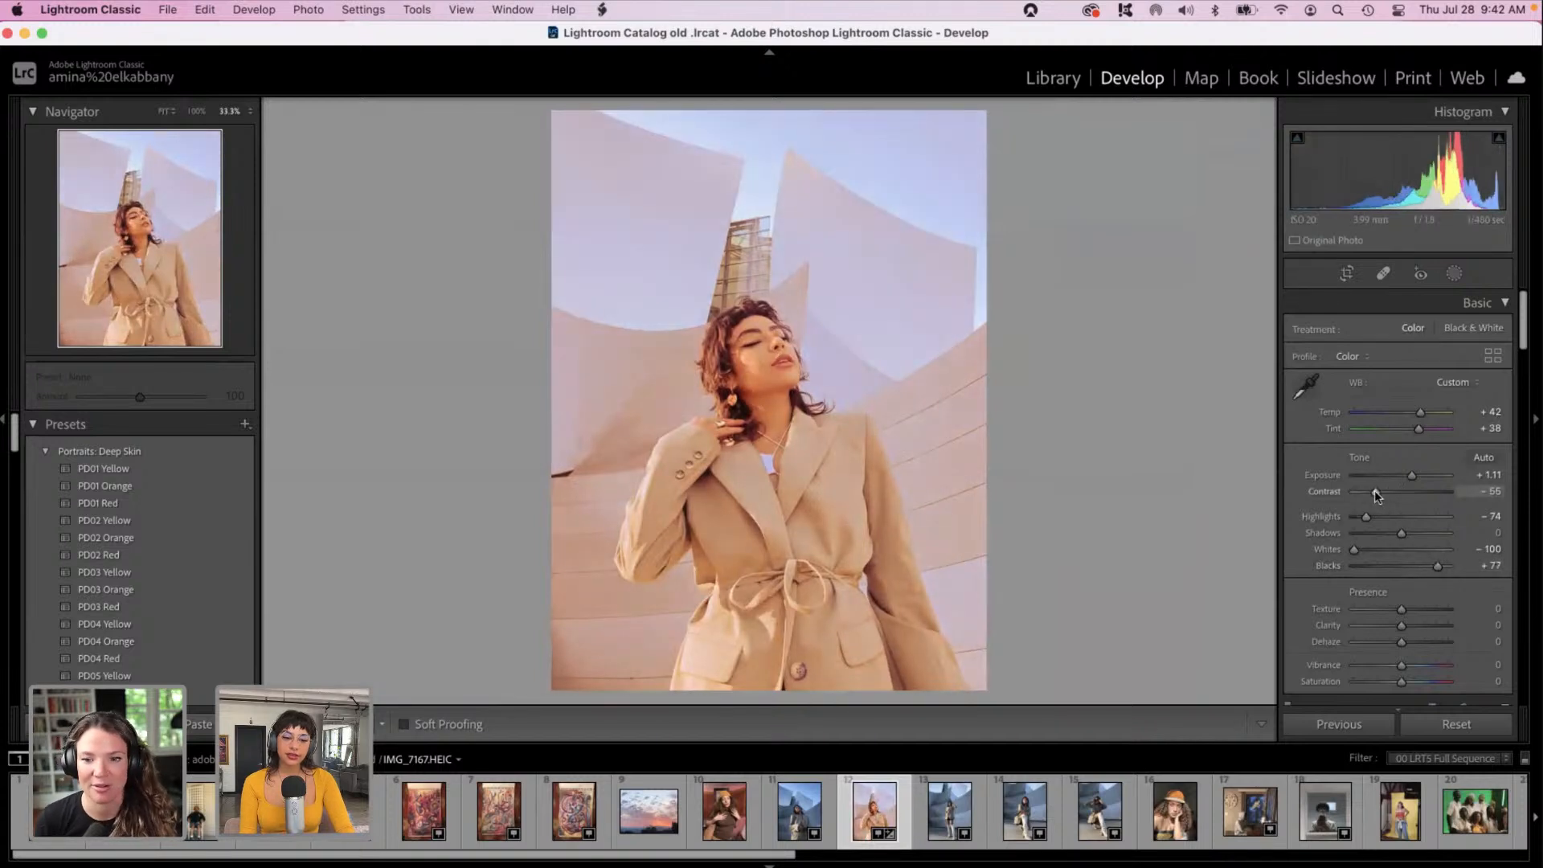
click(1404, 491)
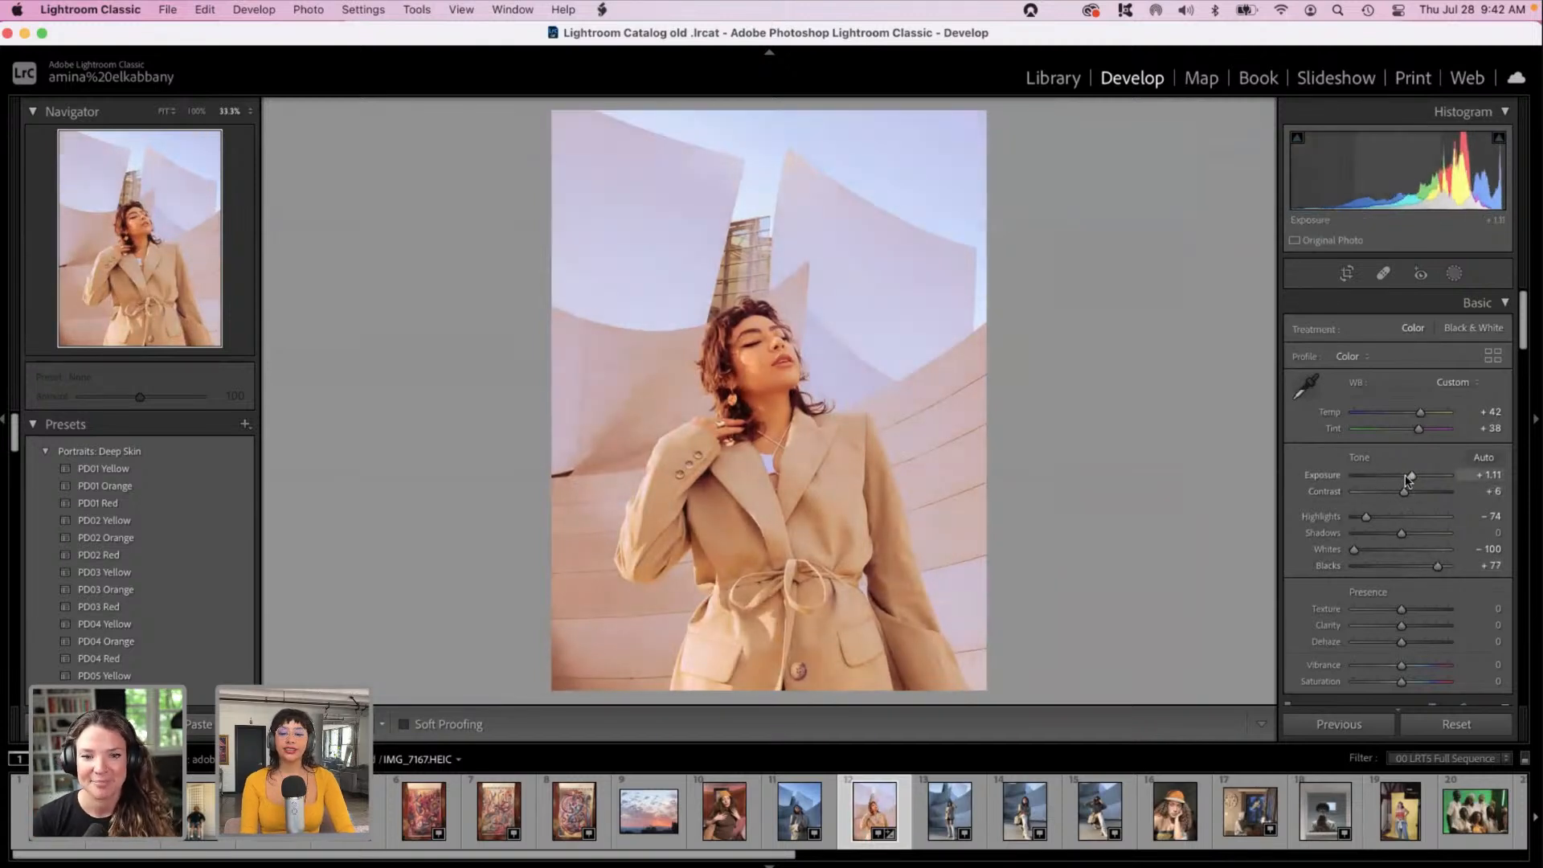
drag(1407, 478, 1402, 480)
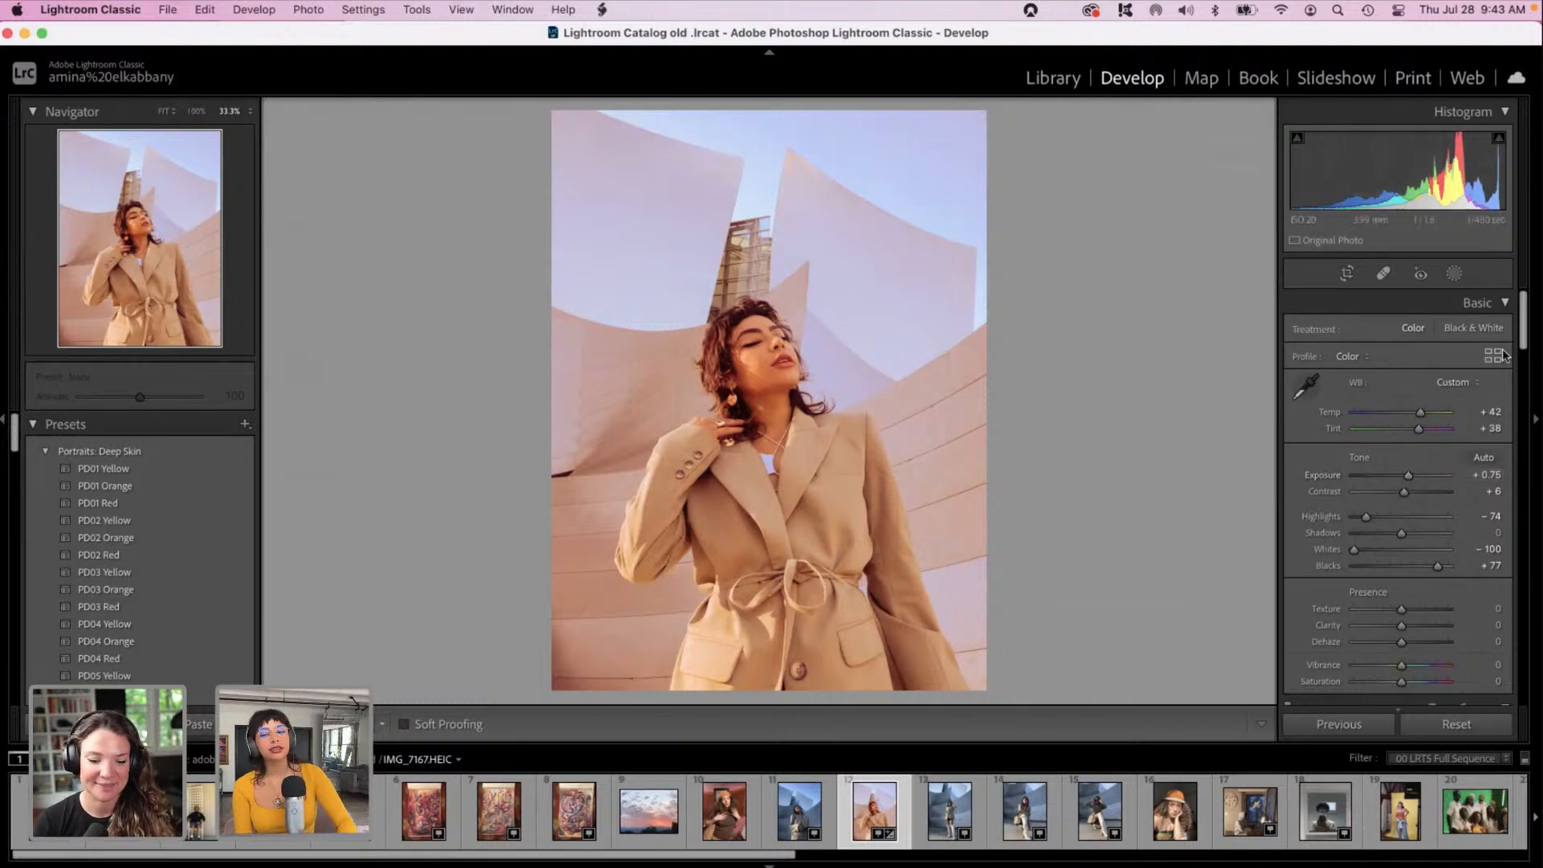
Step: Set the Luminance noise reduction to 56 and inspect the smoothing on the face and blazer at 100%
drag(1525, 347, 1537, 530)
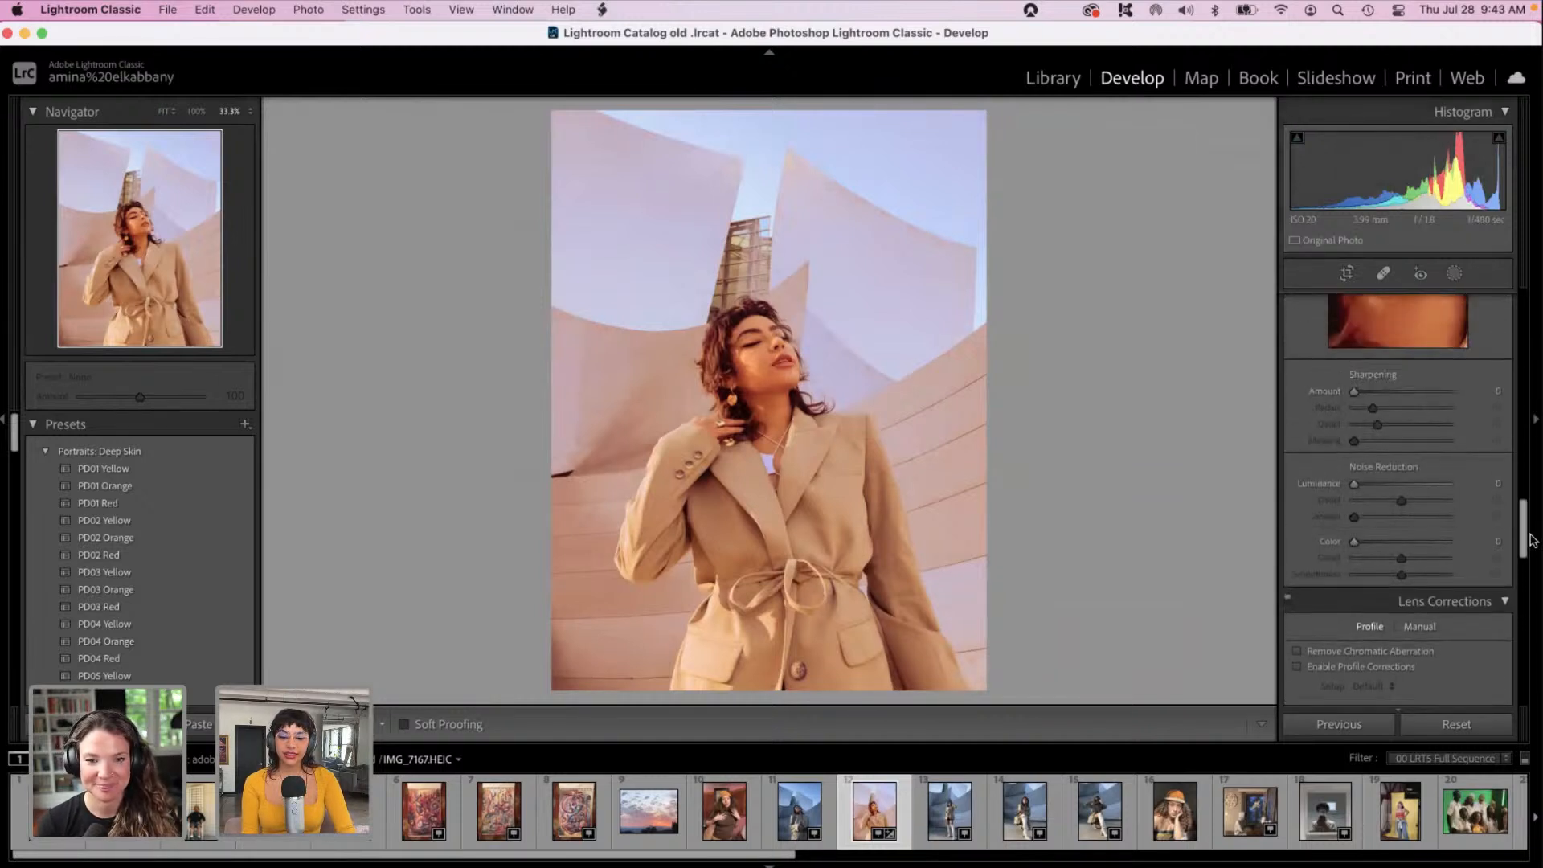
click(1404, 487)
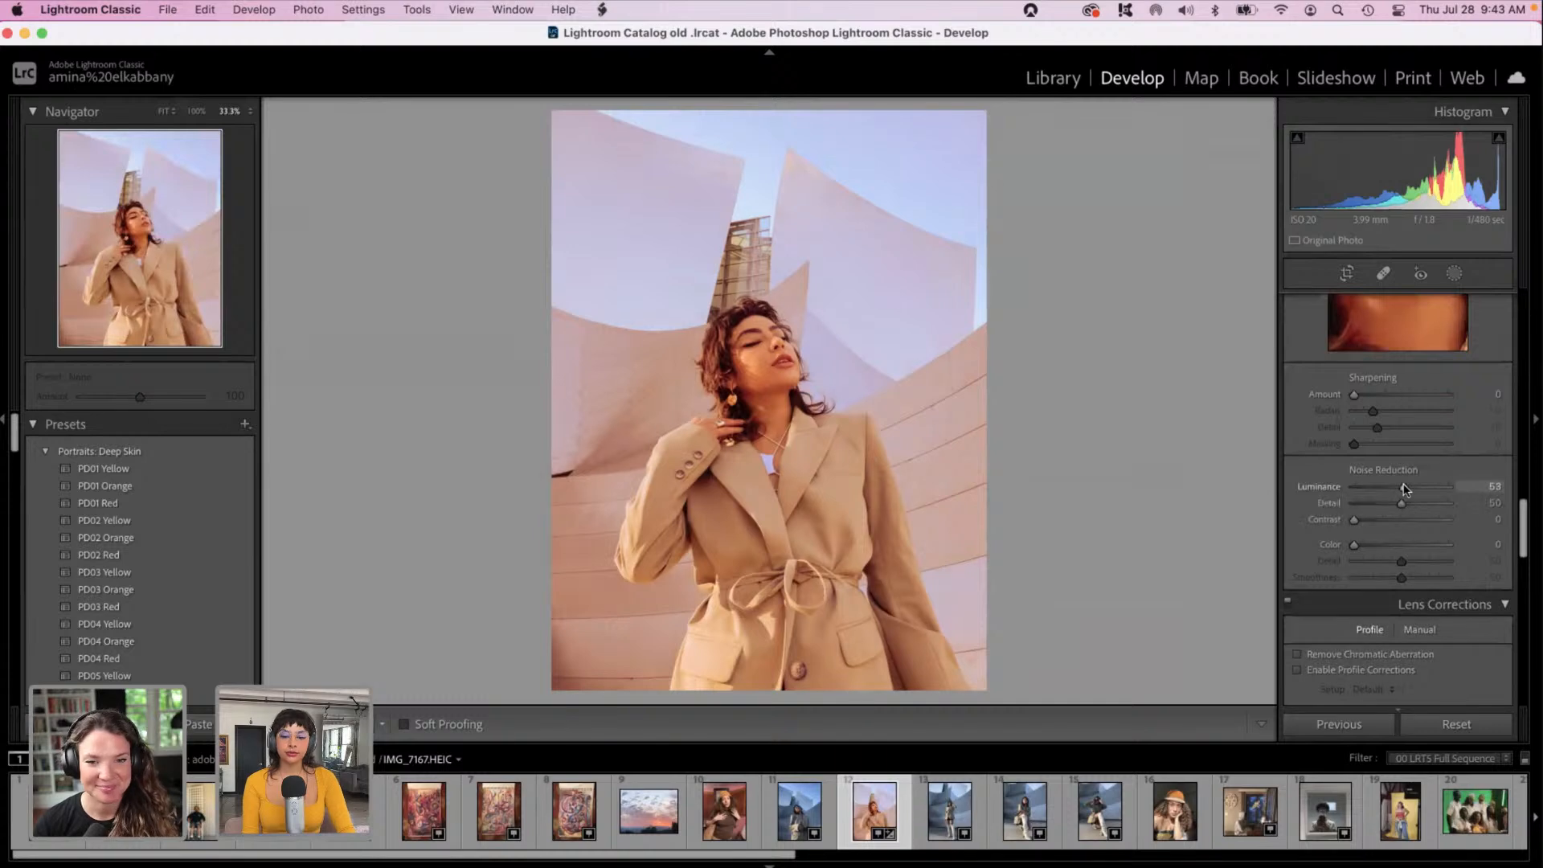
drag(1403, 487, 1408, 486)
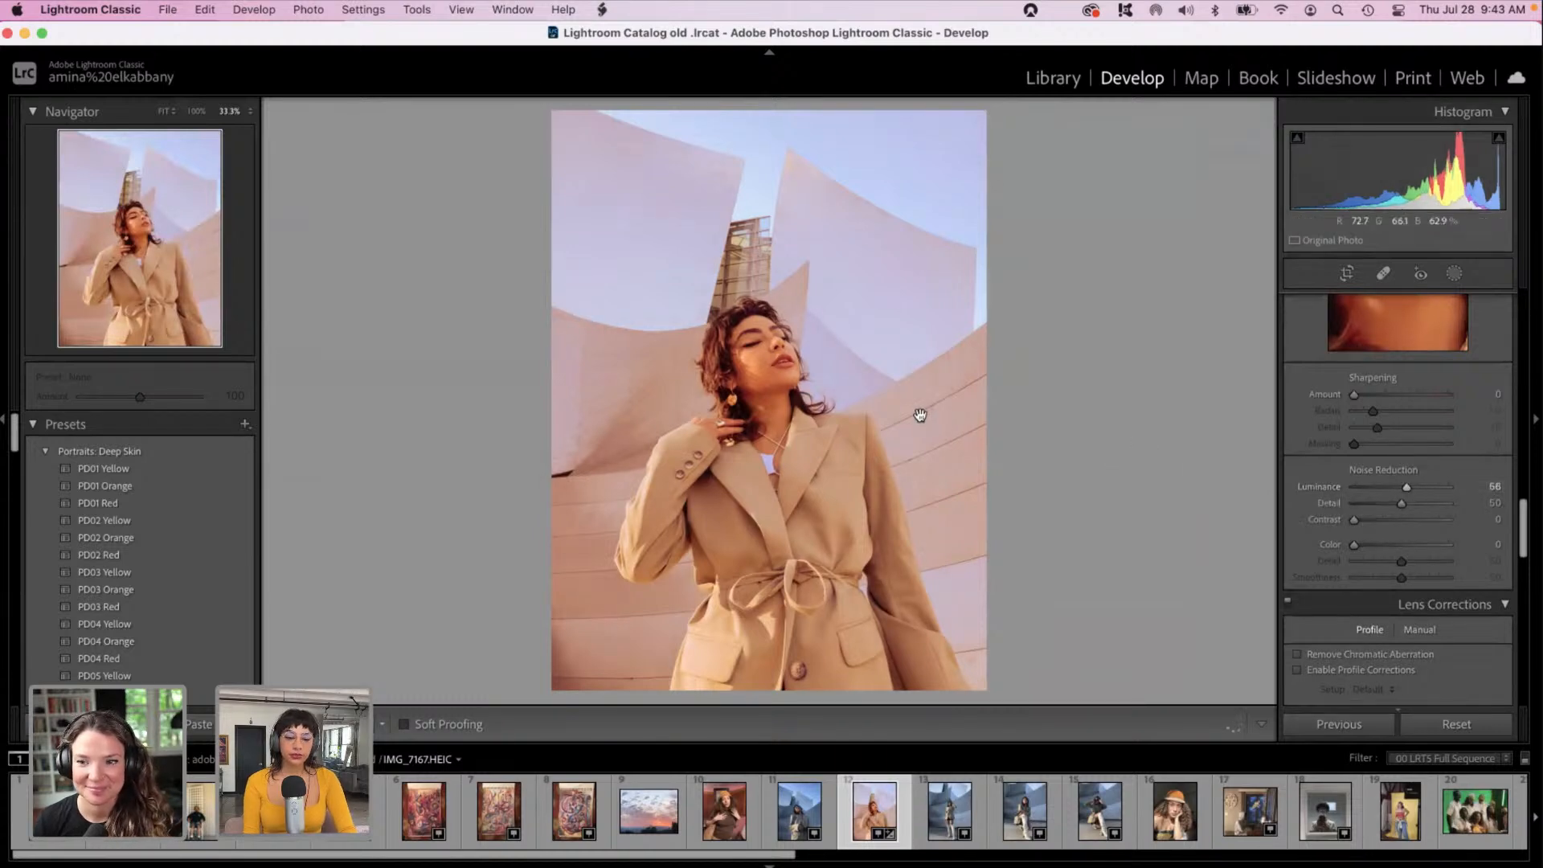
click(874, 368)
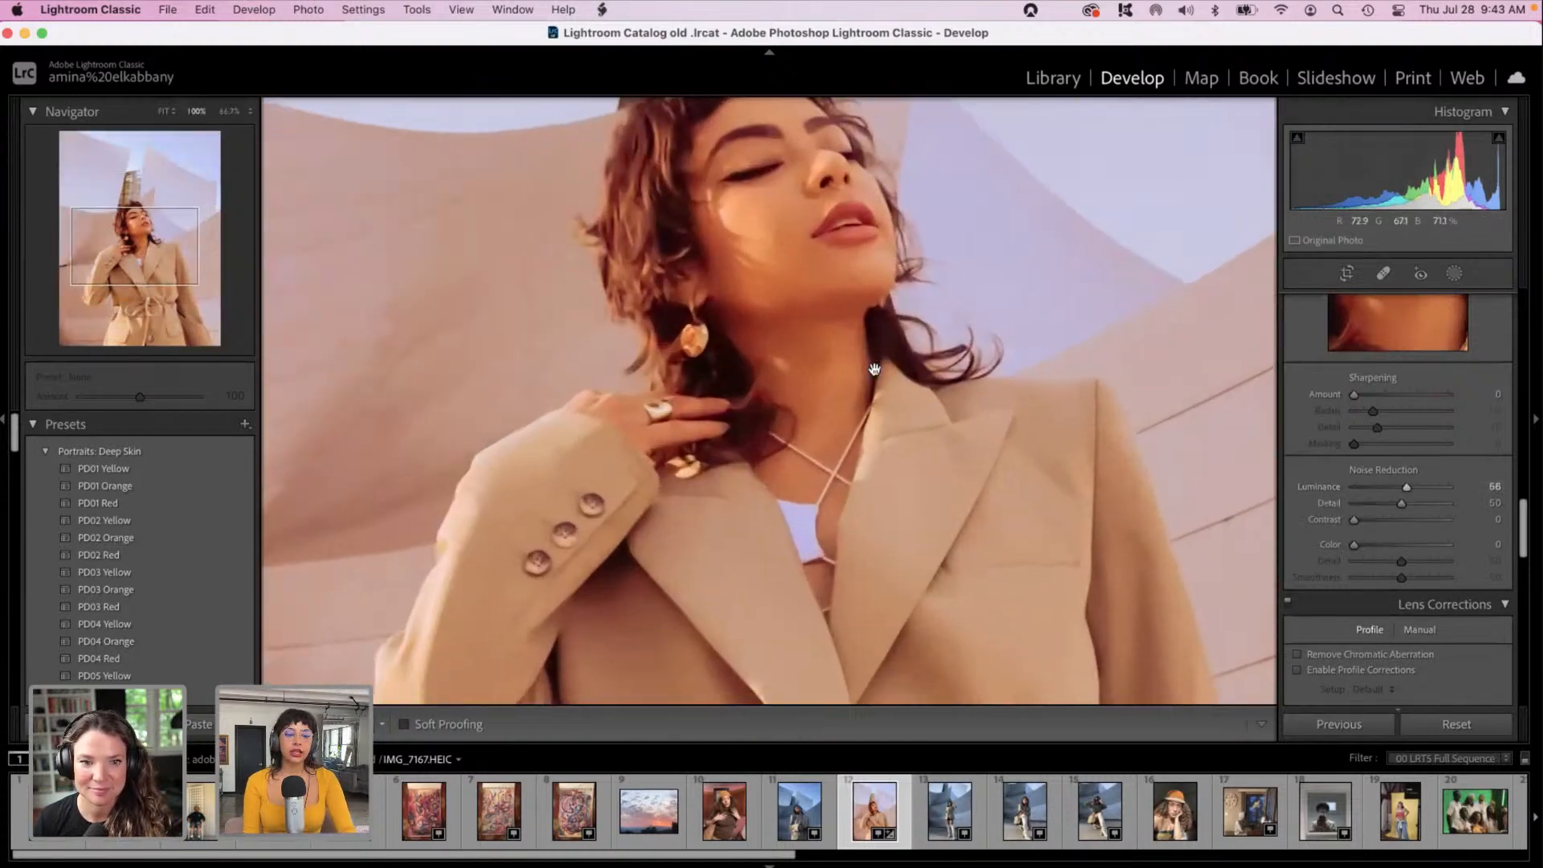
scroll(874, 369, down, 10)
scroll(874, 368, right, 5)
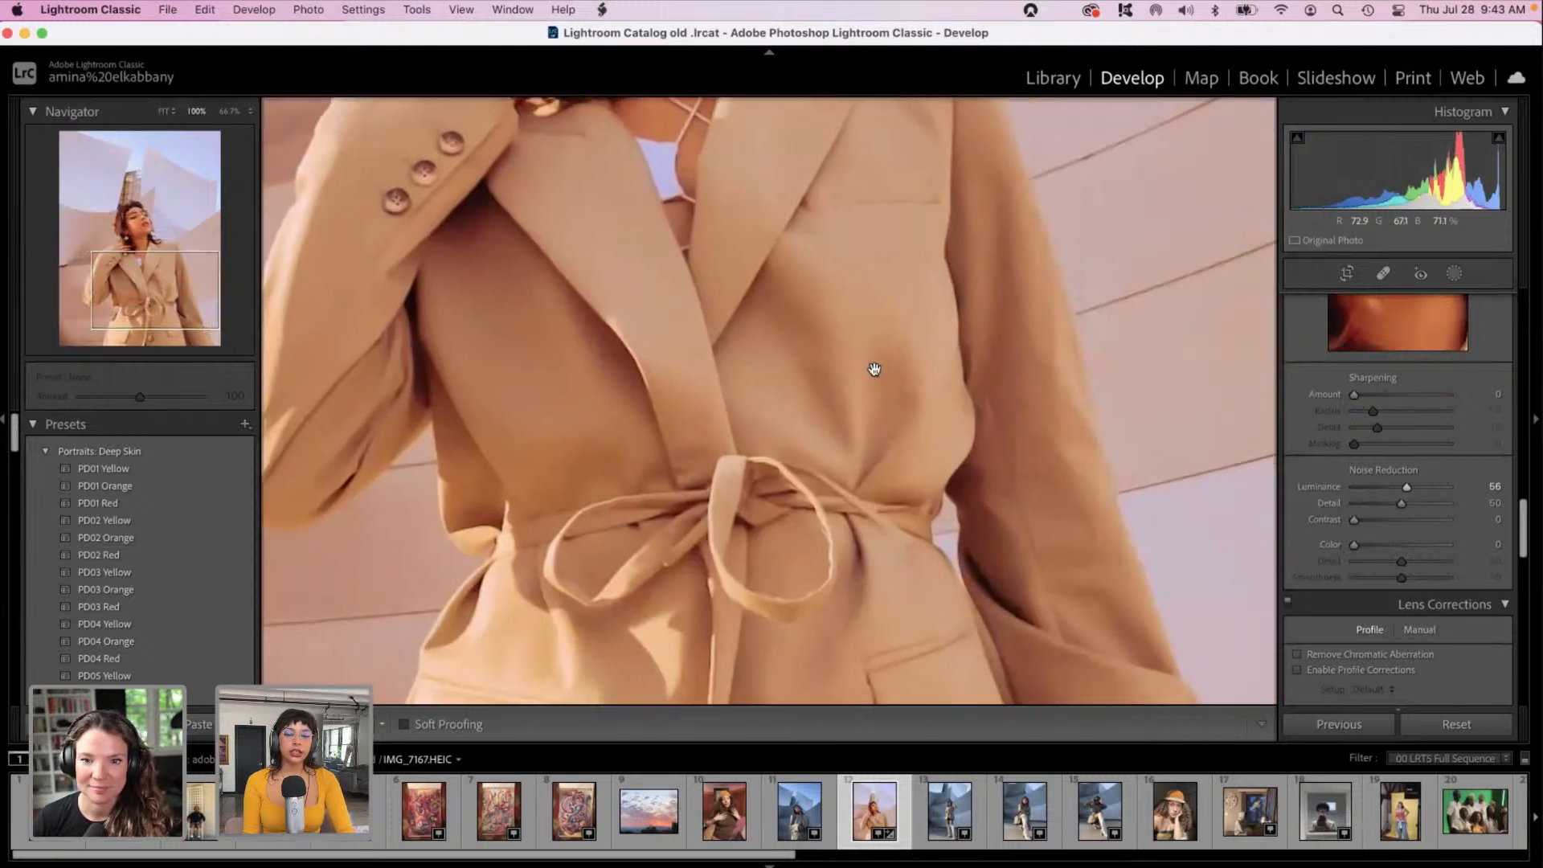
Step: Compare the whole blazer portrait before and after the edit side by side
key(super+minus)
key(super+minus)
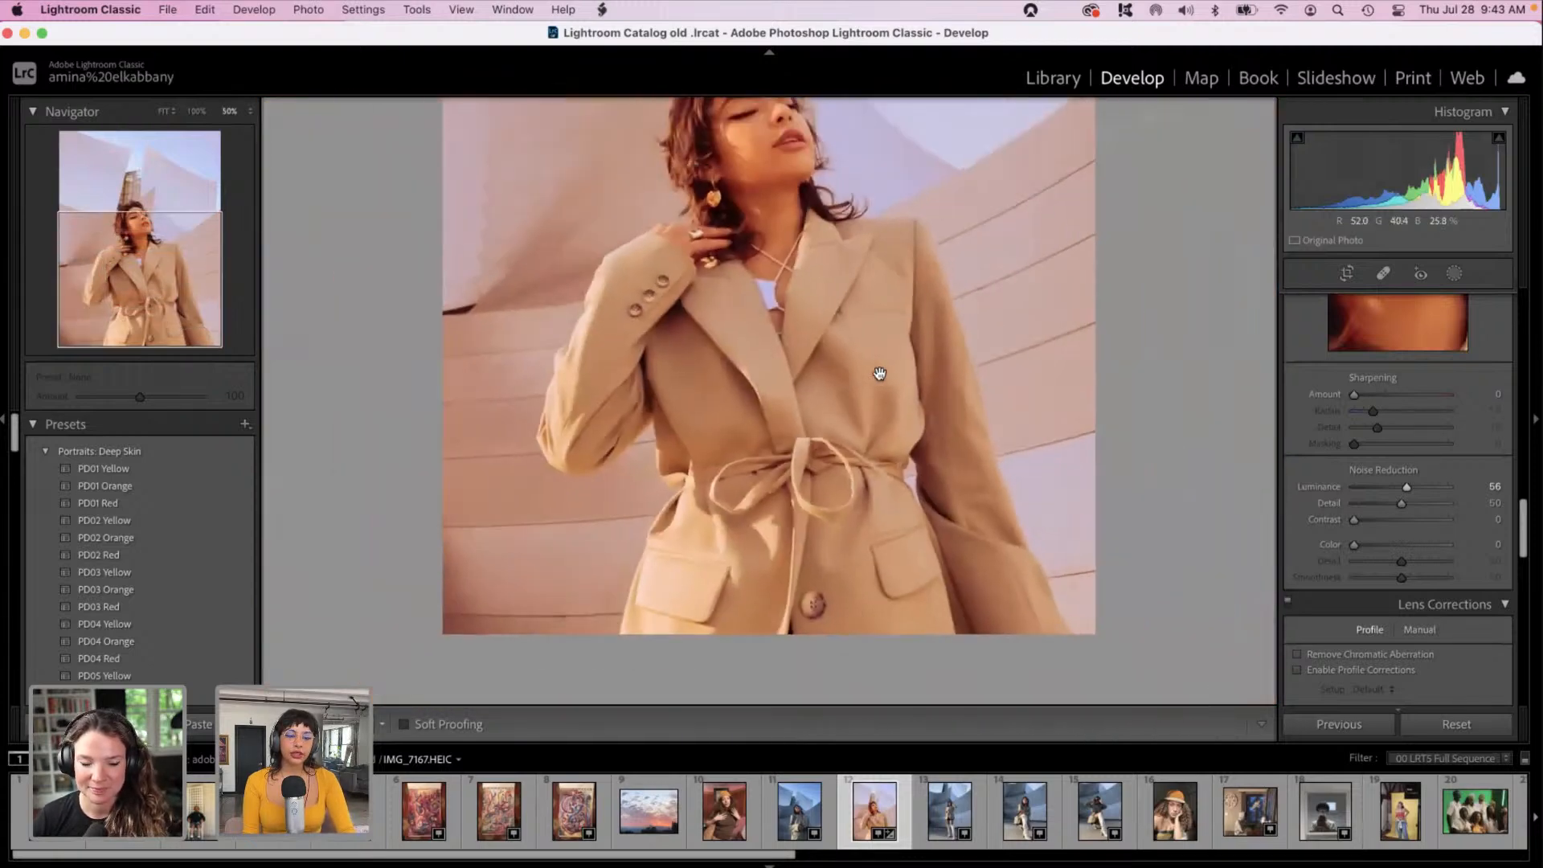
key(super+minus)
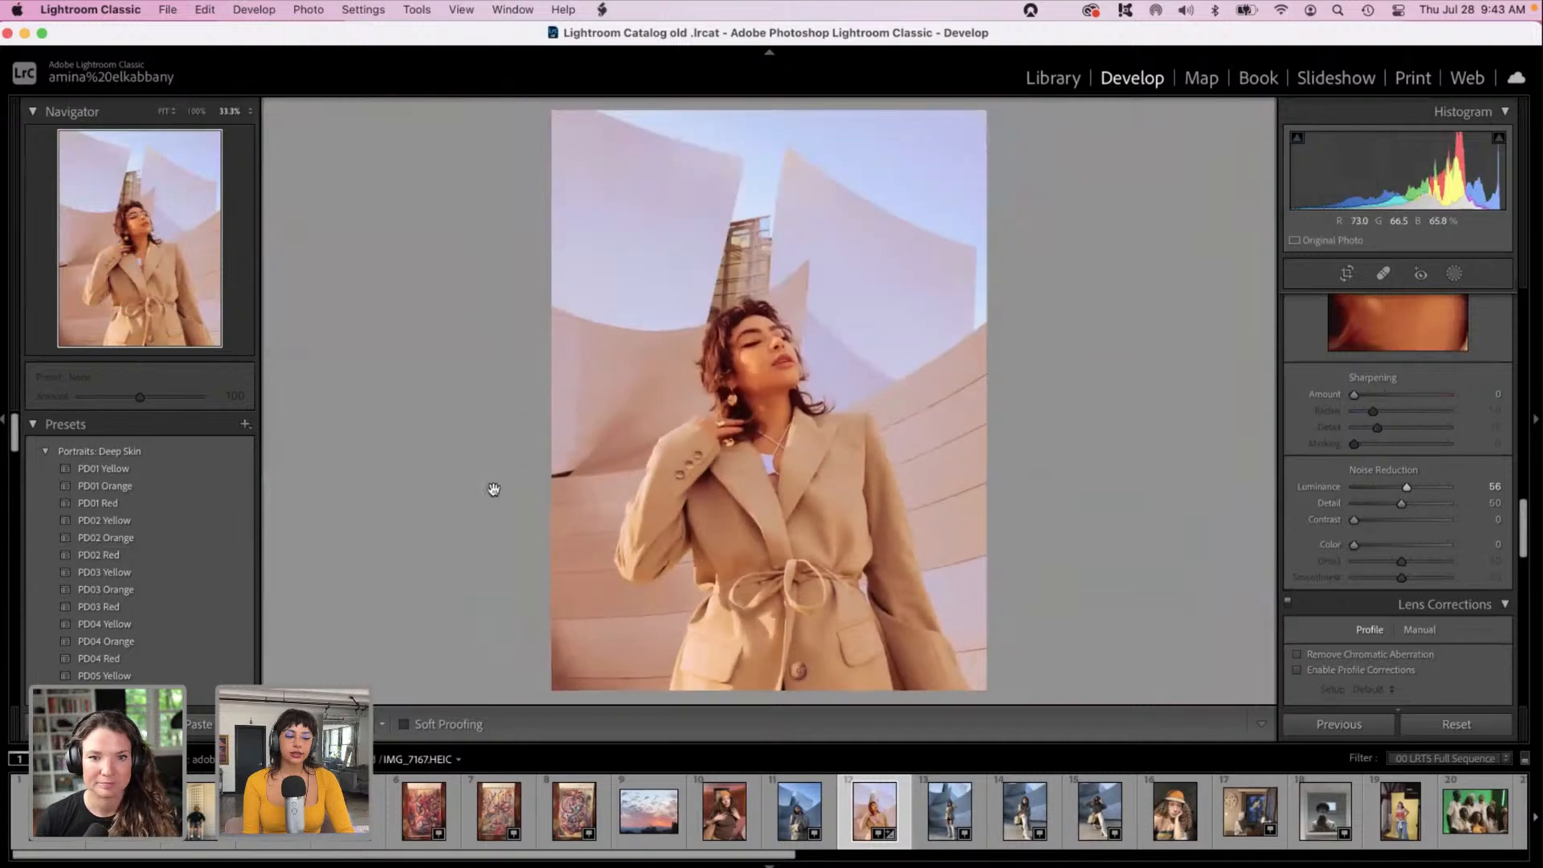
click(374, 720)
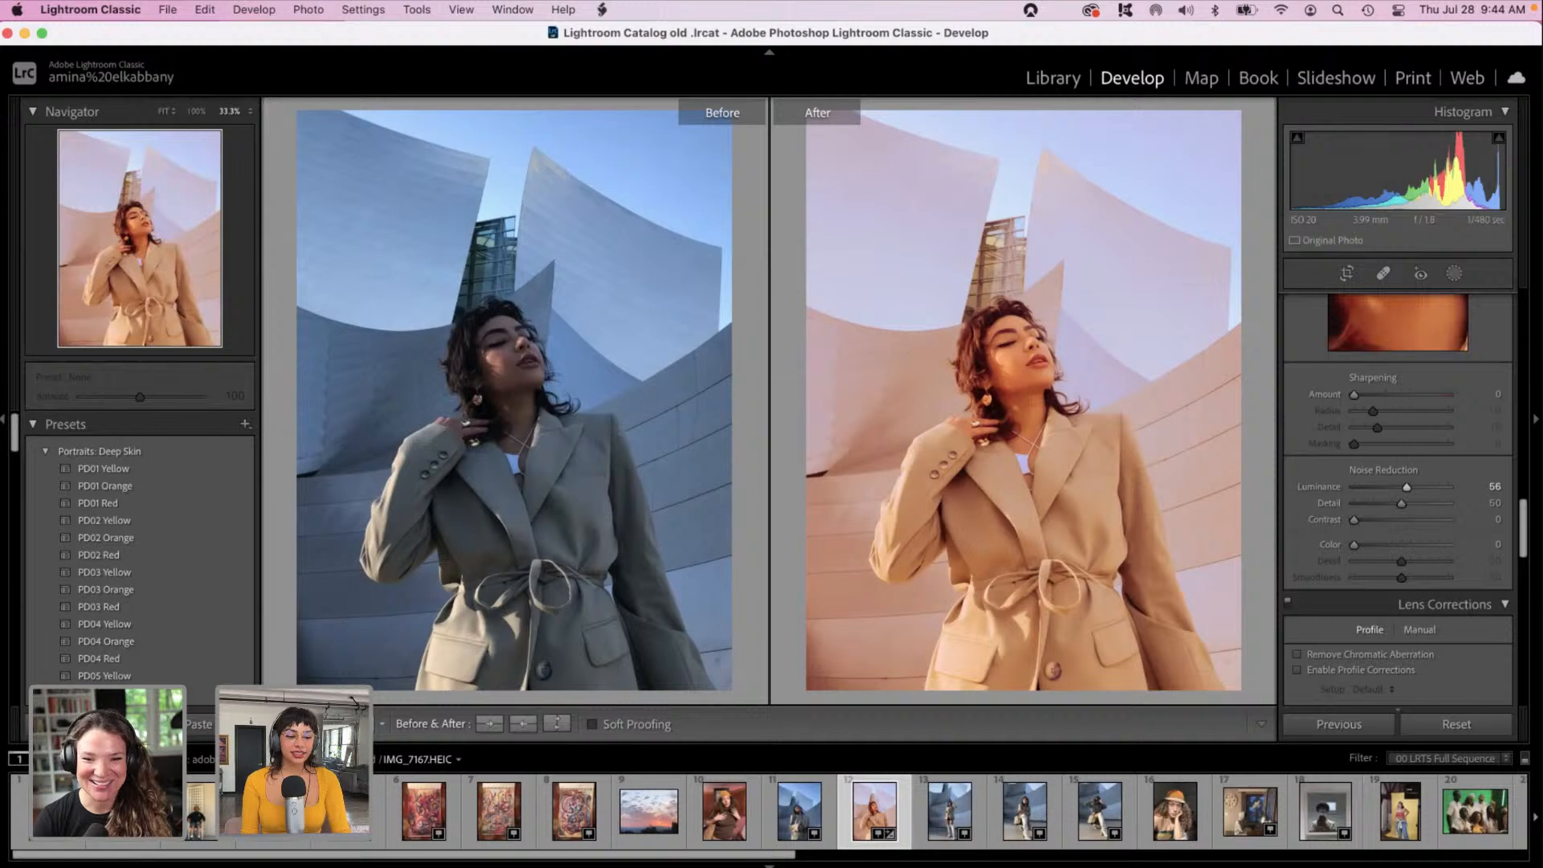
key(y)
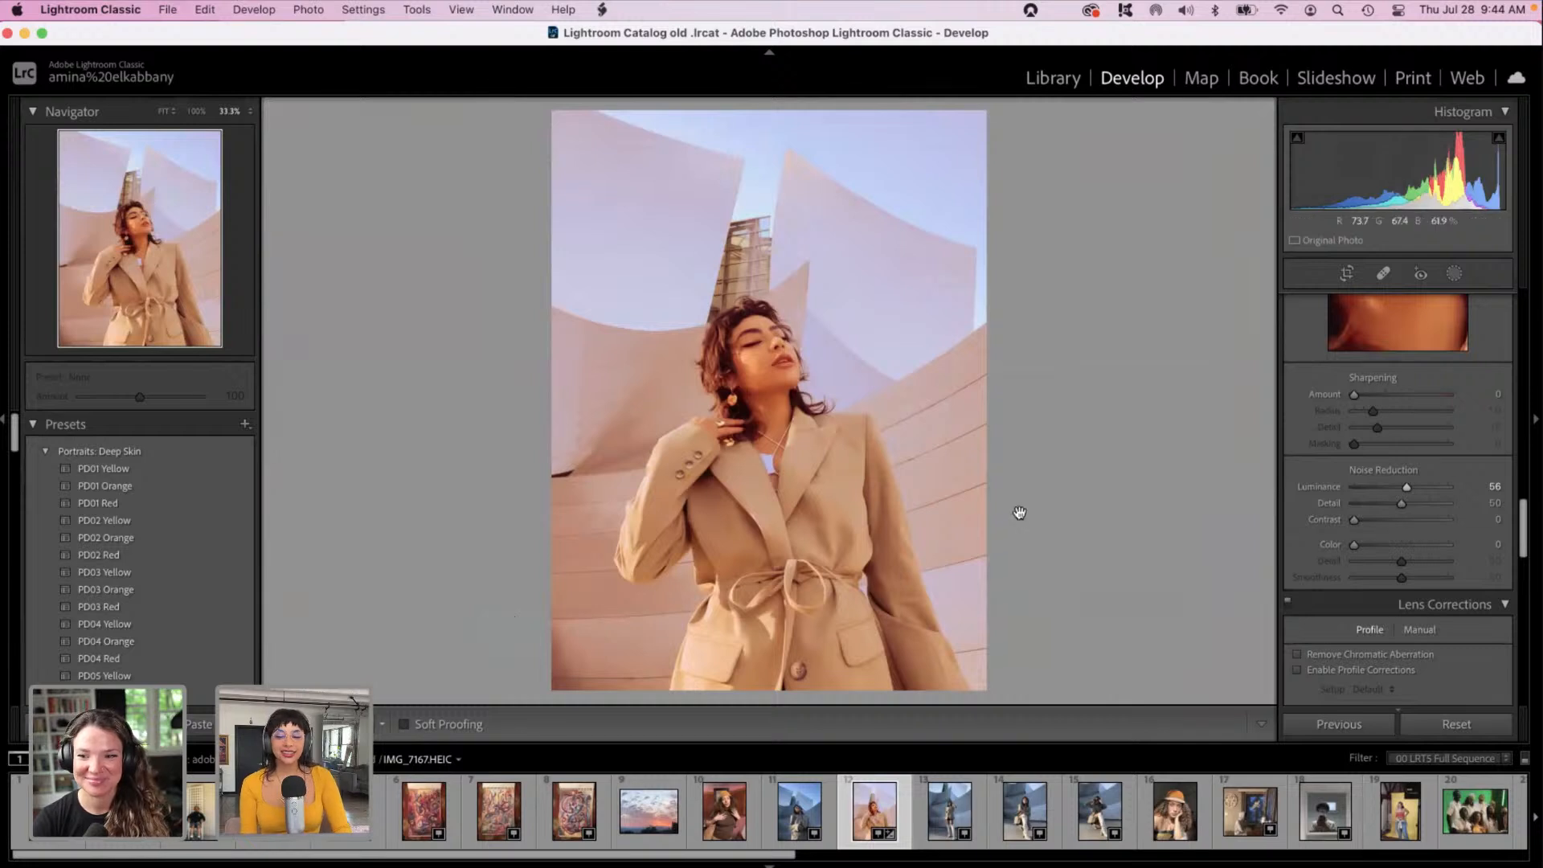
Step: Refine the dark tones of the portrait by setting Shadows to +4 and Blacks to +27
drag(1521, 532, 1401, 264)
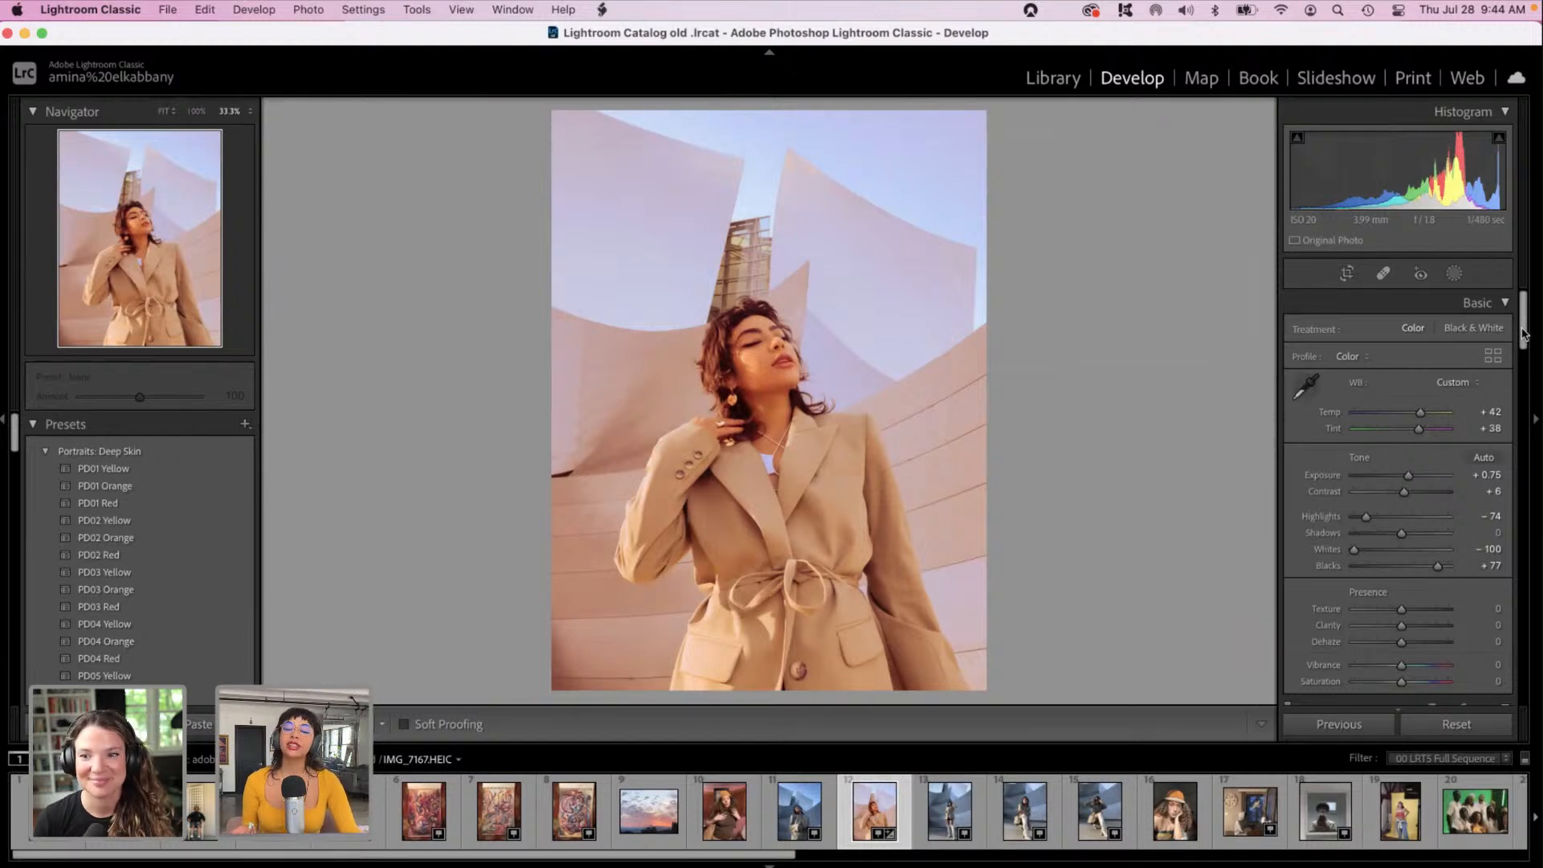
drag(1523, 338, 1521, 342)
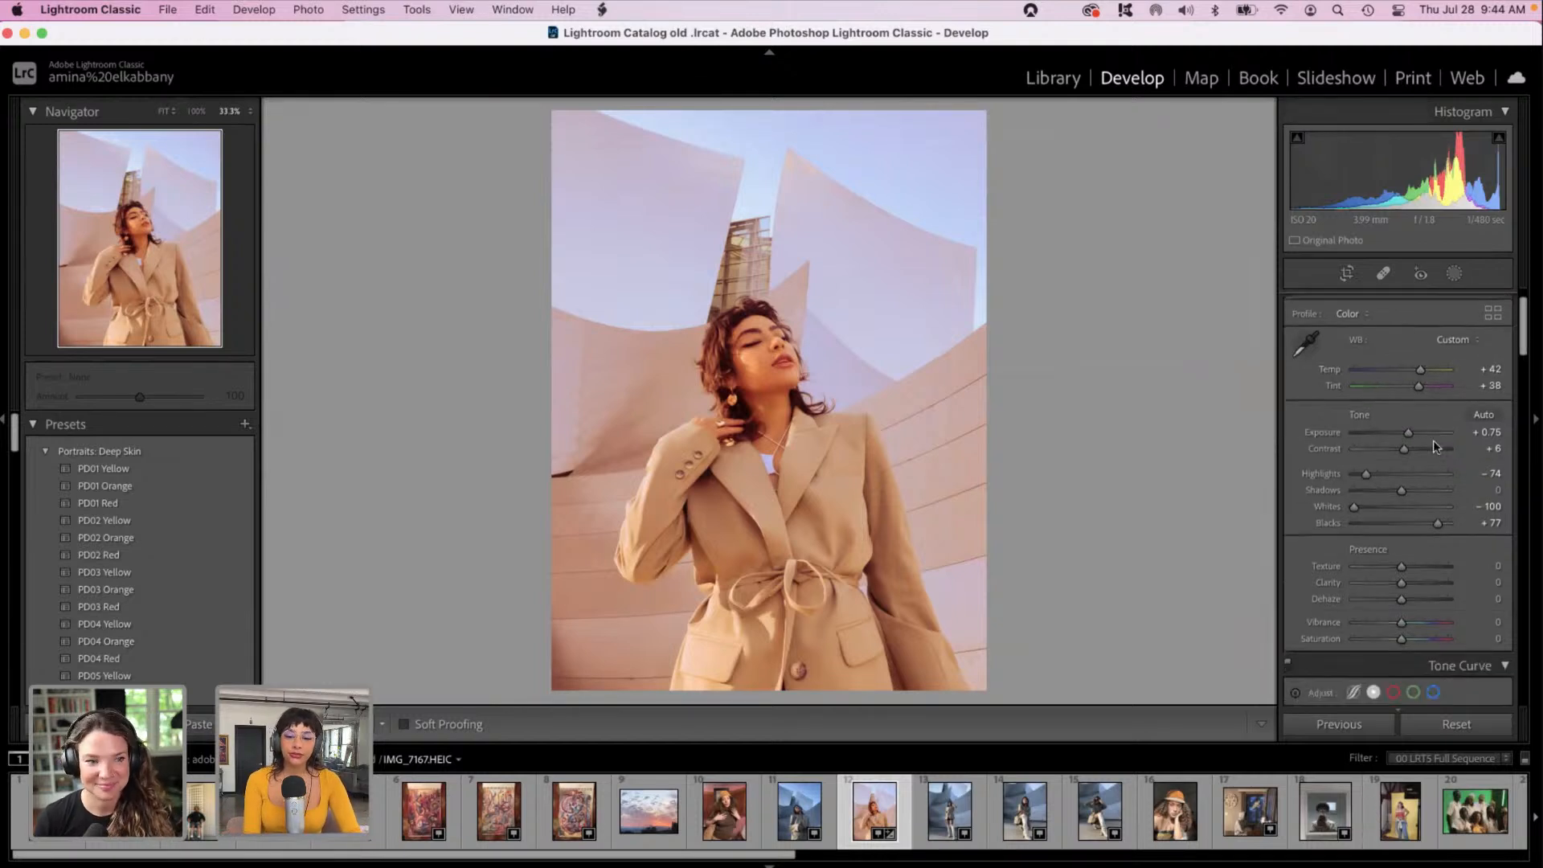
drag(1402, 491, 1415, 525)
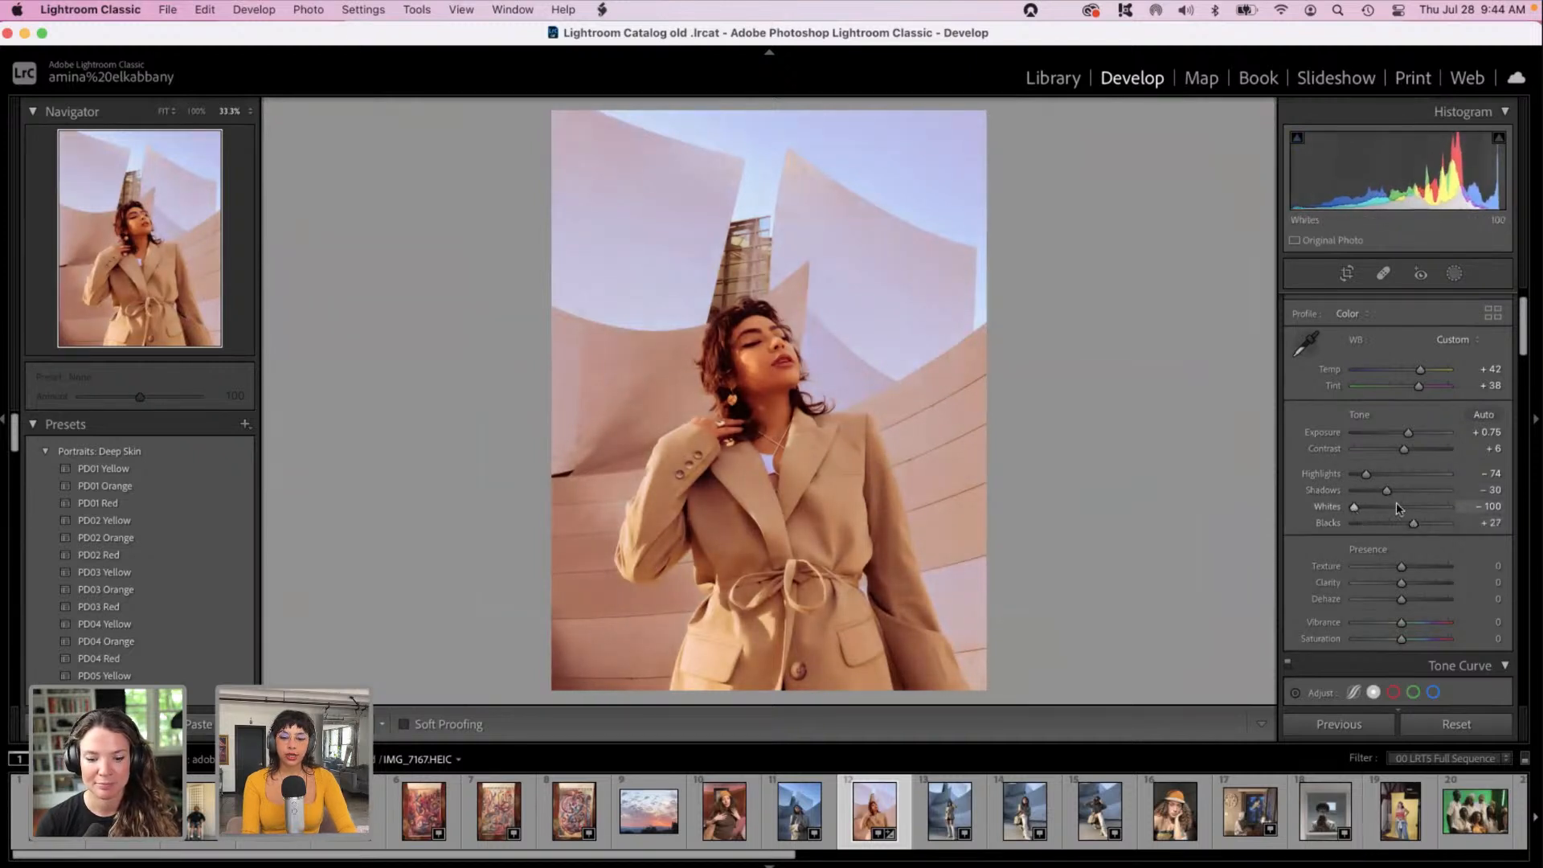
click(1403, 497)
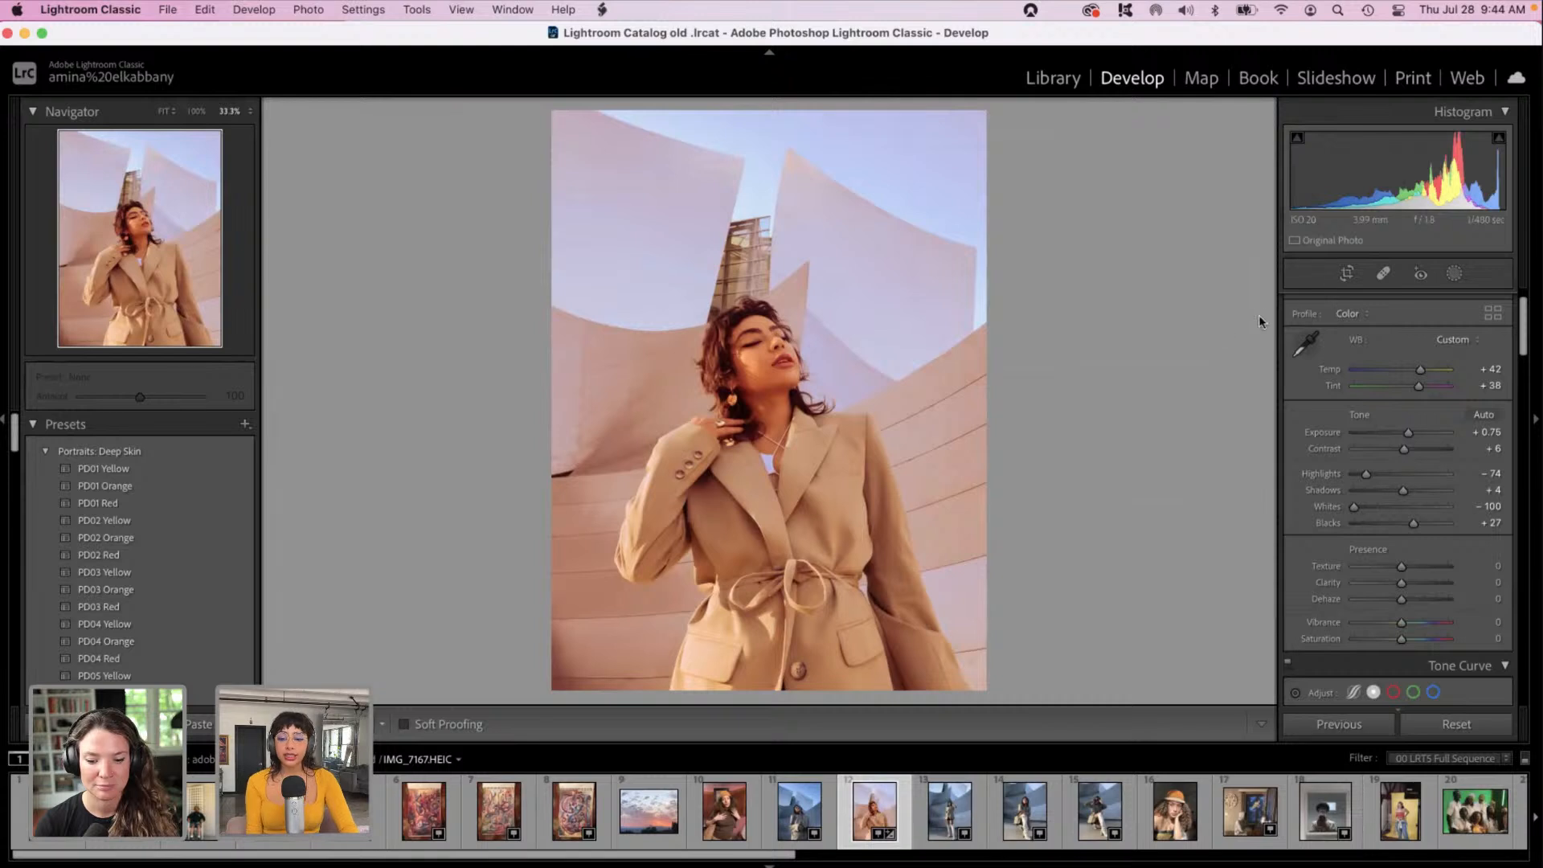
Step: Crop the portrait from its lower edge to a nearly square frame that ends above the blazer's belt
click(1347, 273)
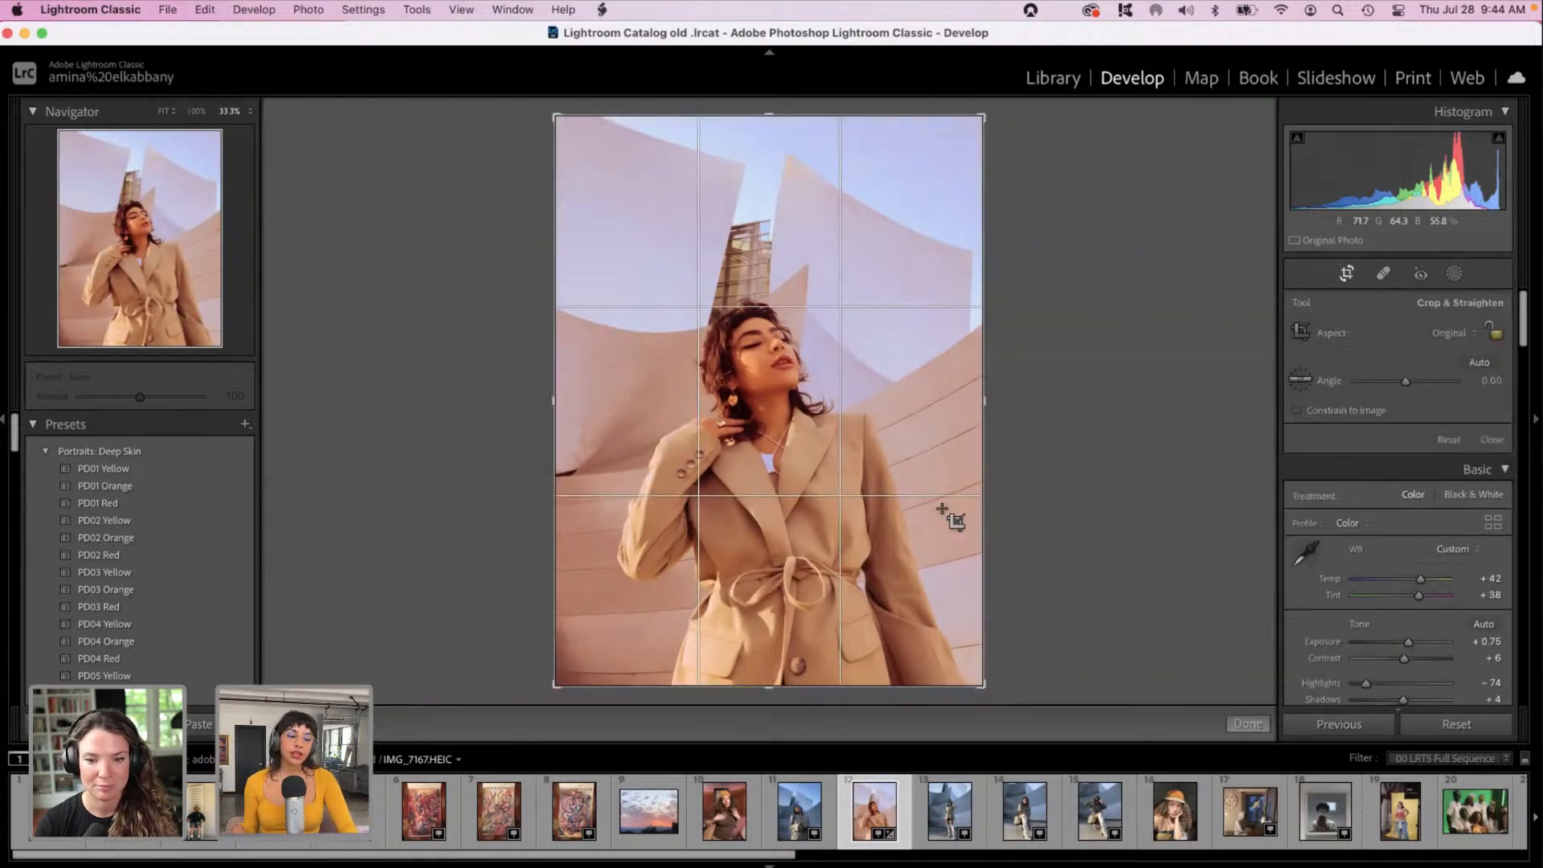
drag(765, 689, 770, 622)
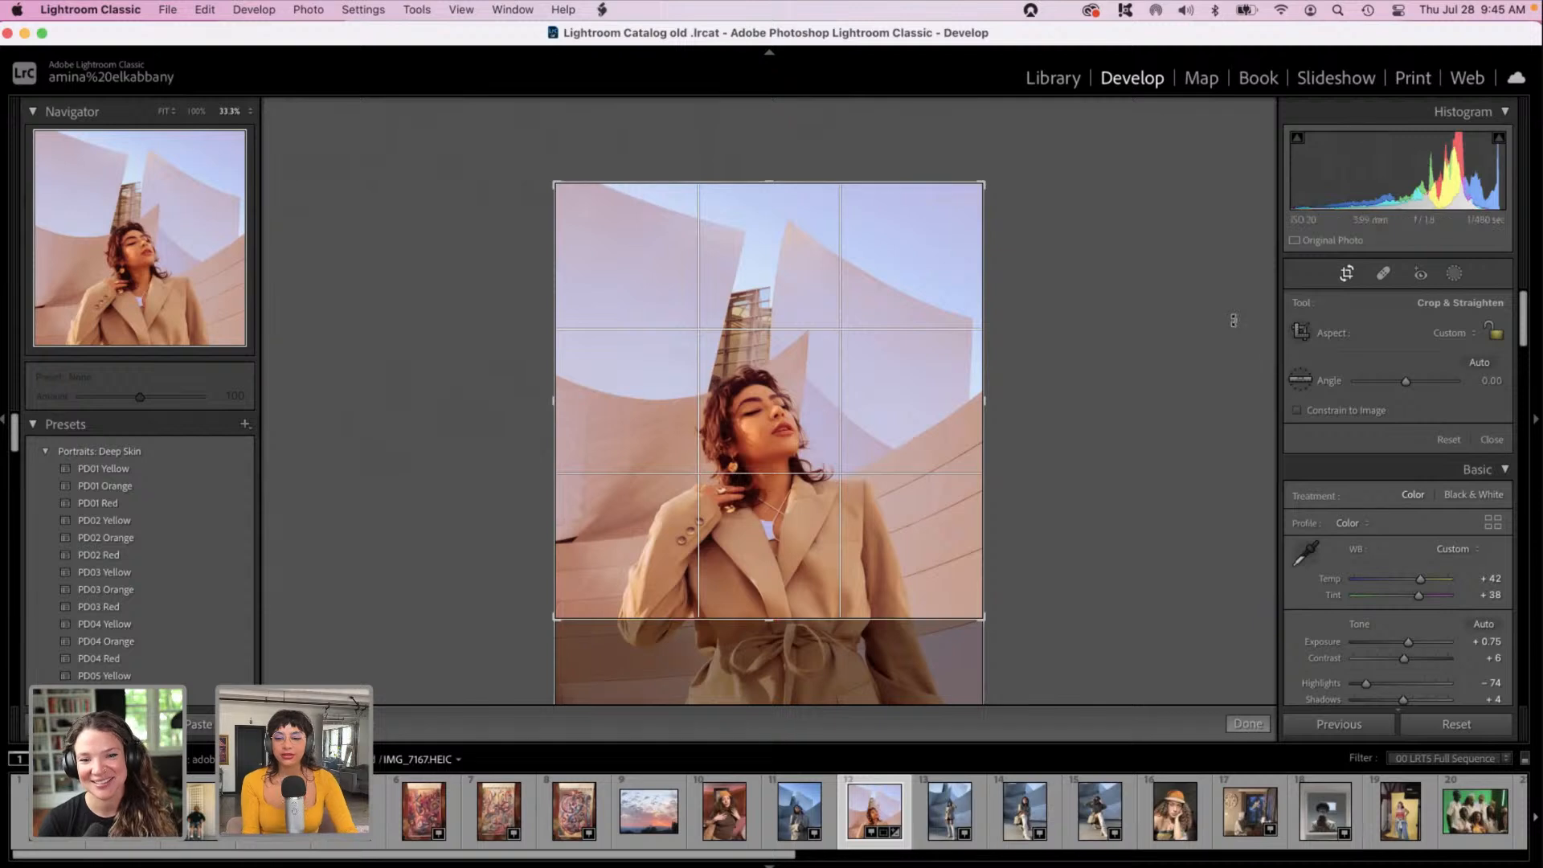
drag(1524, 331, 1534, 386)
key(Return)
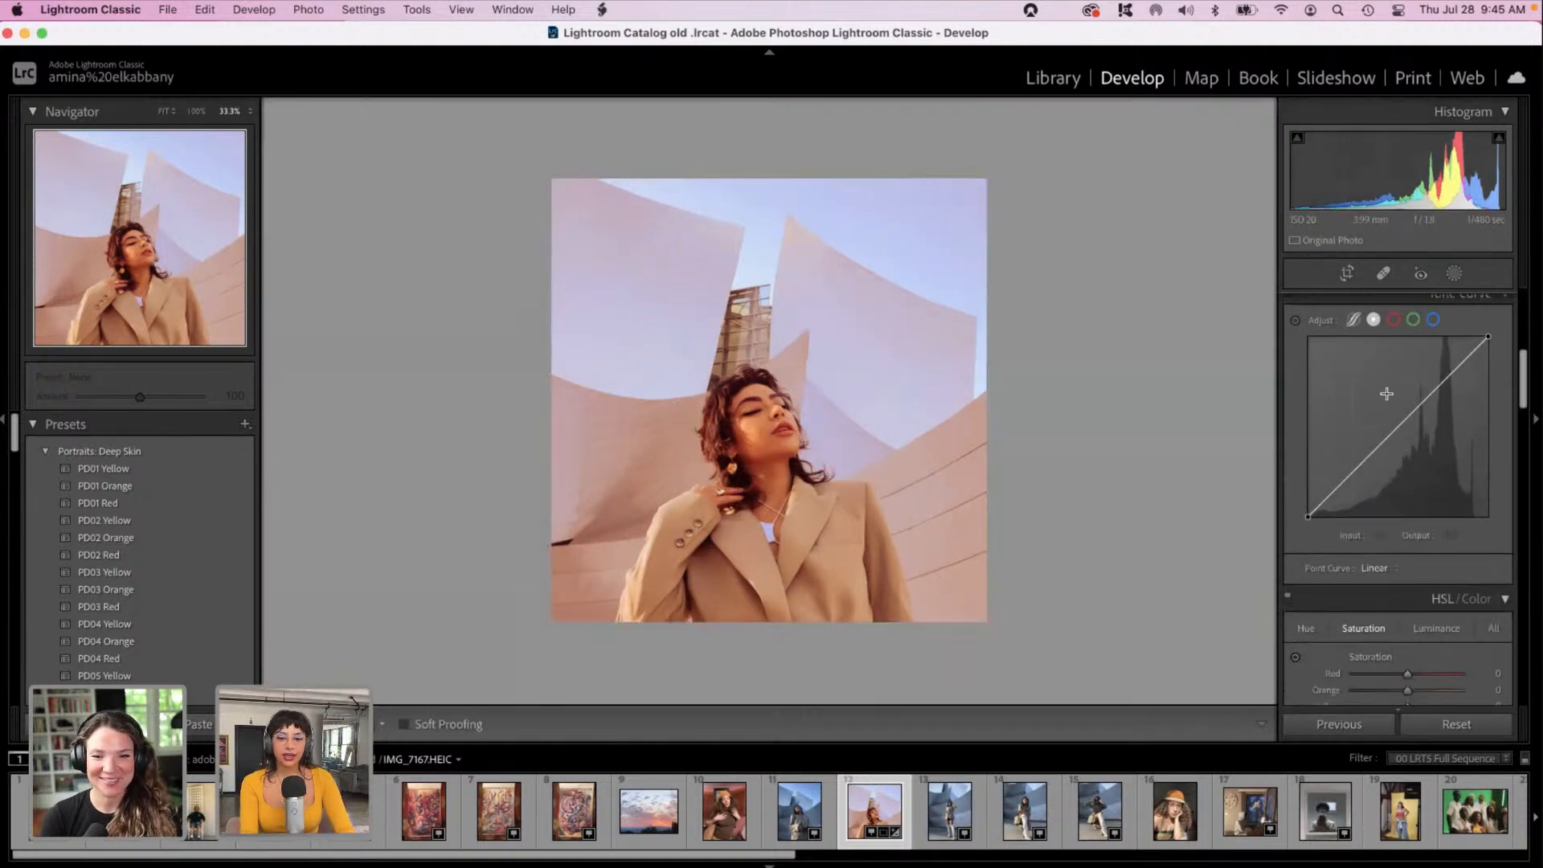
Step: Shift the portrait's color calibration by setting the Green Primary Hue to -29
drag(1521, 392, 1512, 692)
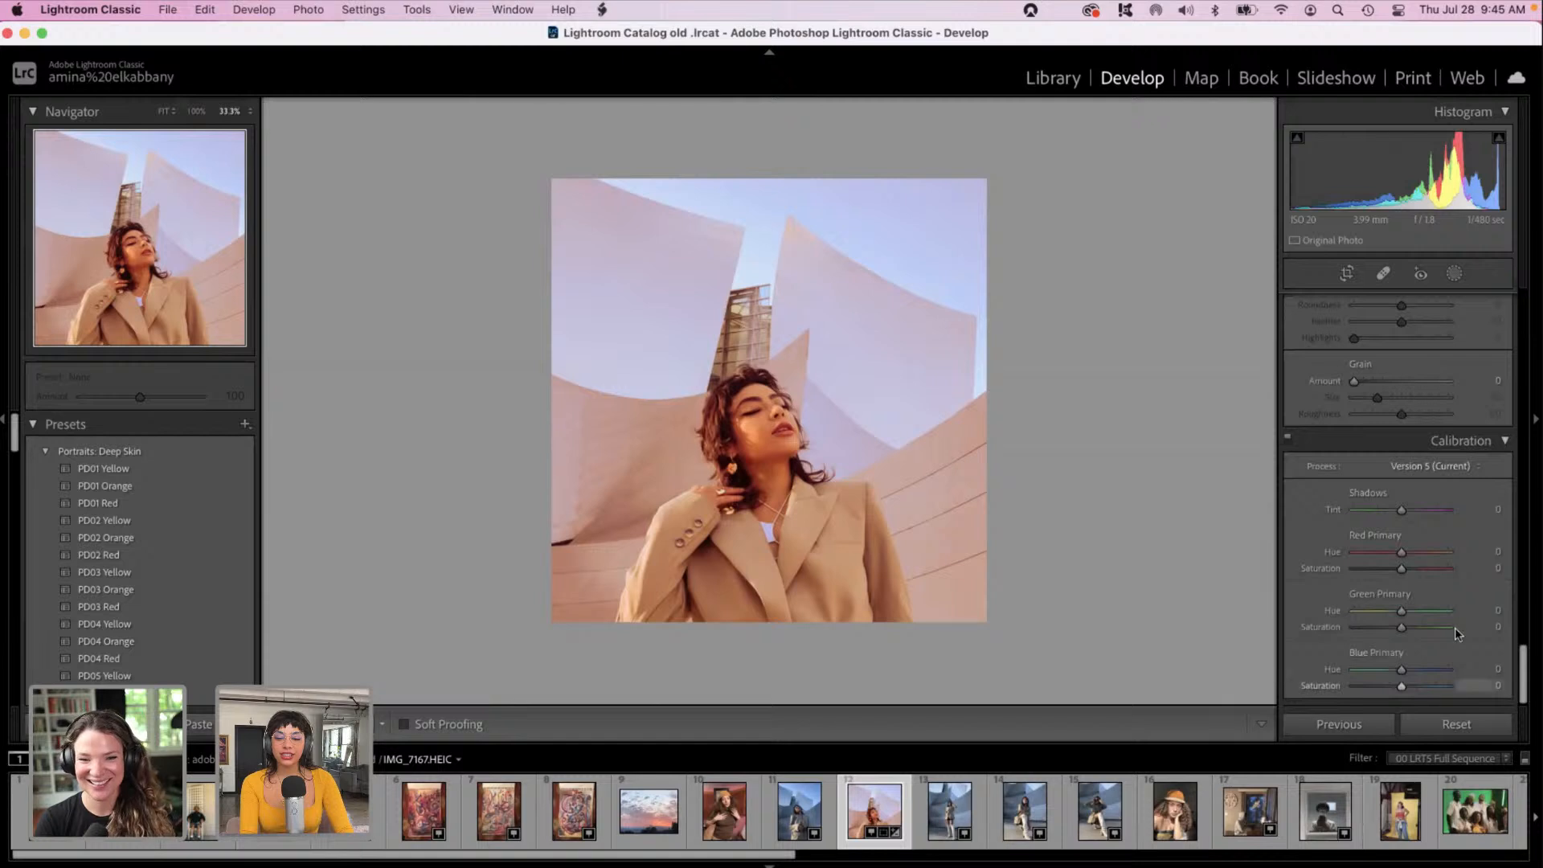
mouse_move(1401, 612)
mouse_down()
mouse_move(1352, 615)
mouse_move(1424, 616)
mouse_move(1387, 617)
mouse_up()
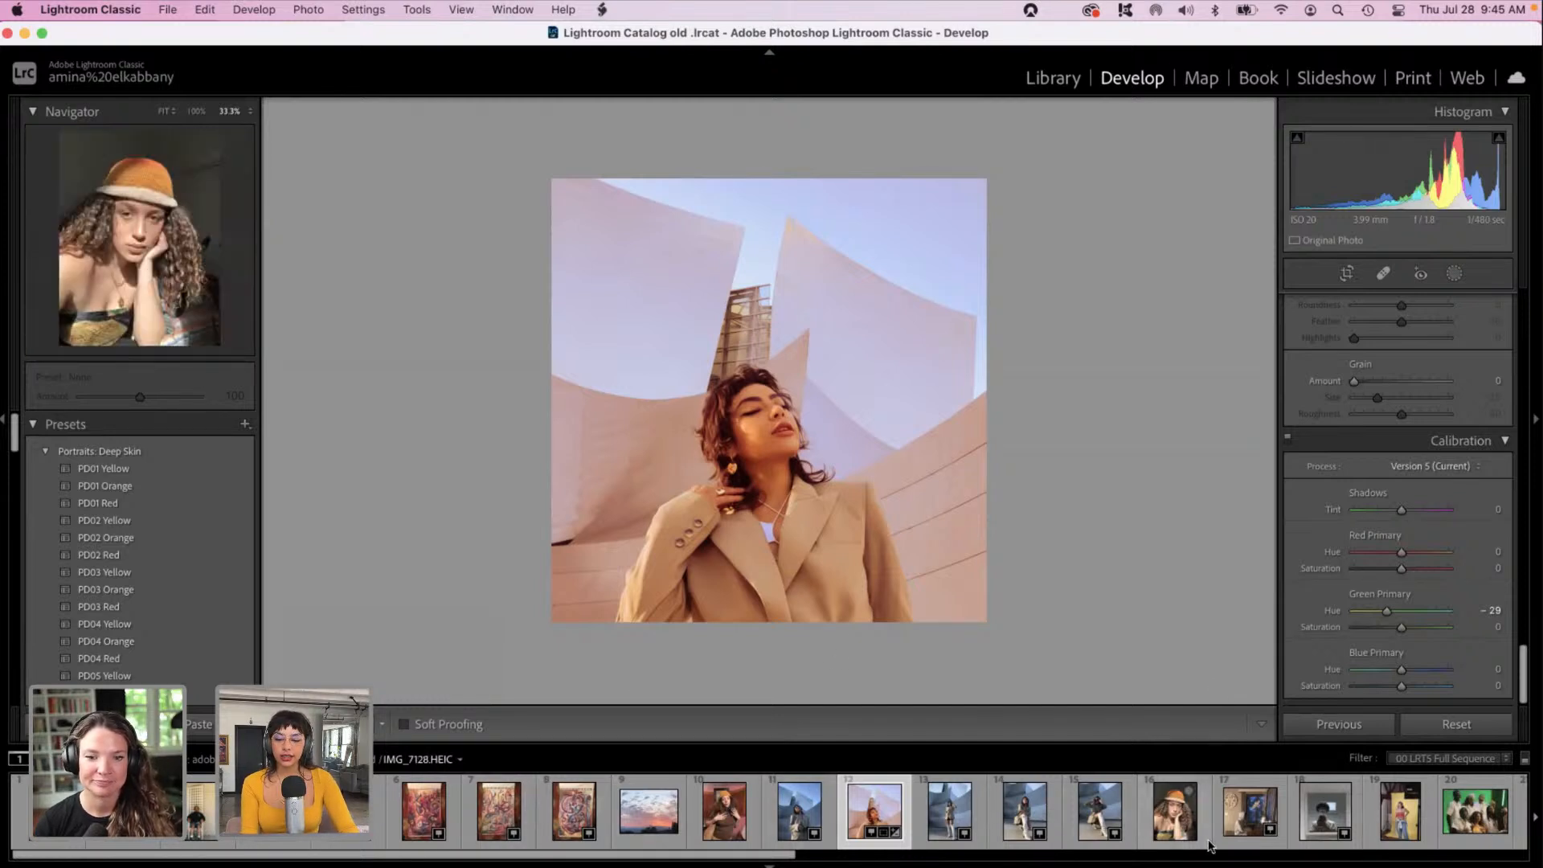
Step: Open the photo of the woman in front of the yellow backdrop and view it enlarged at 66.7%
scroll(1209, 845, right, 6)
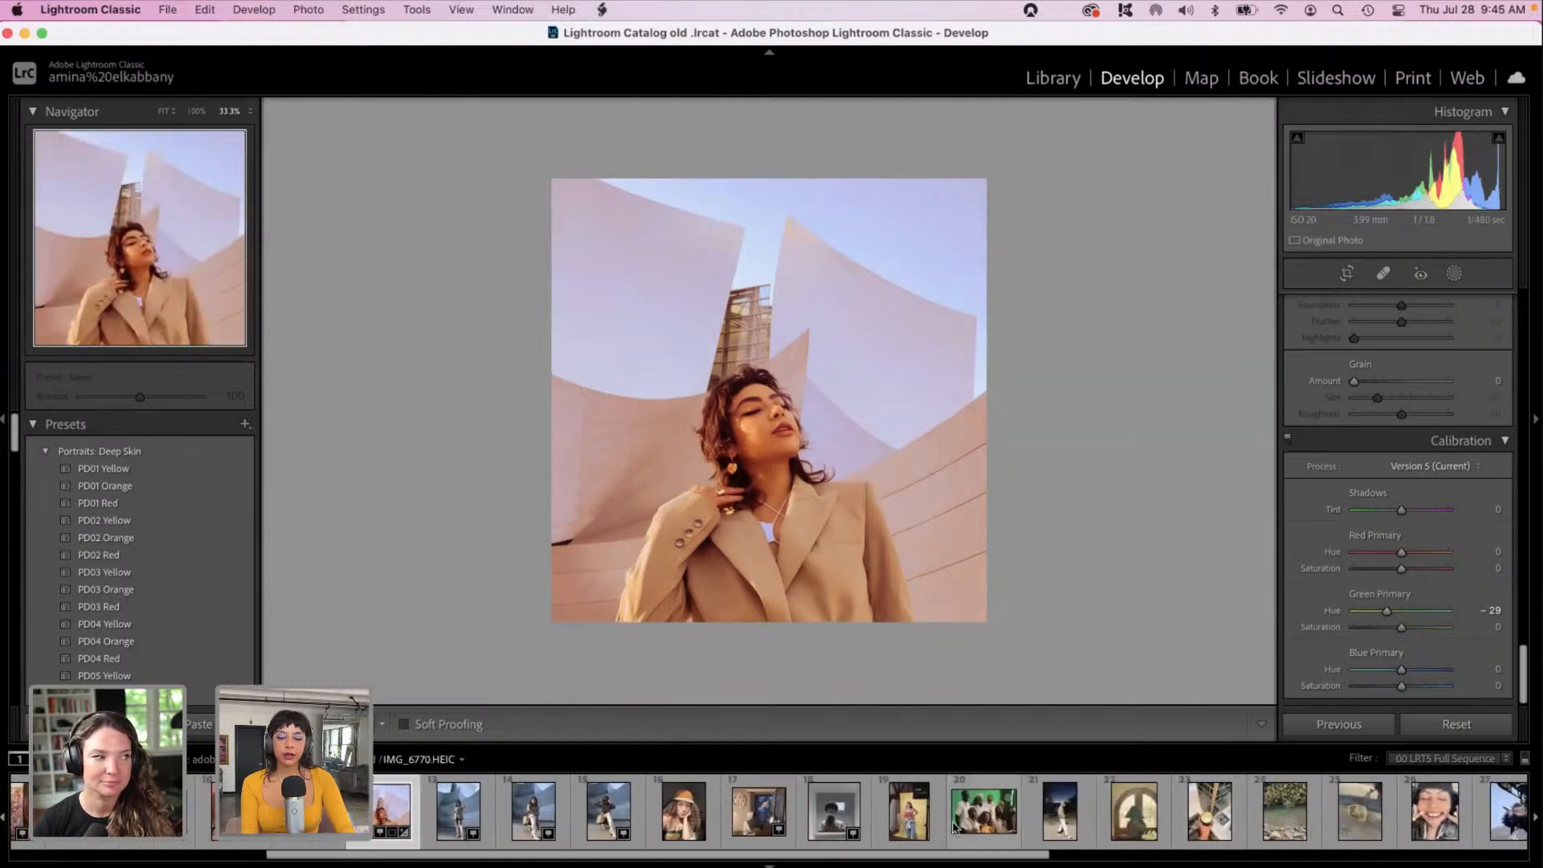
click(921, 832)
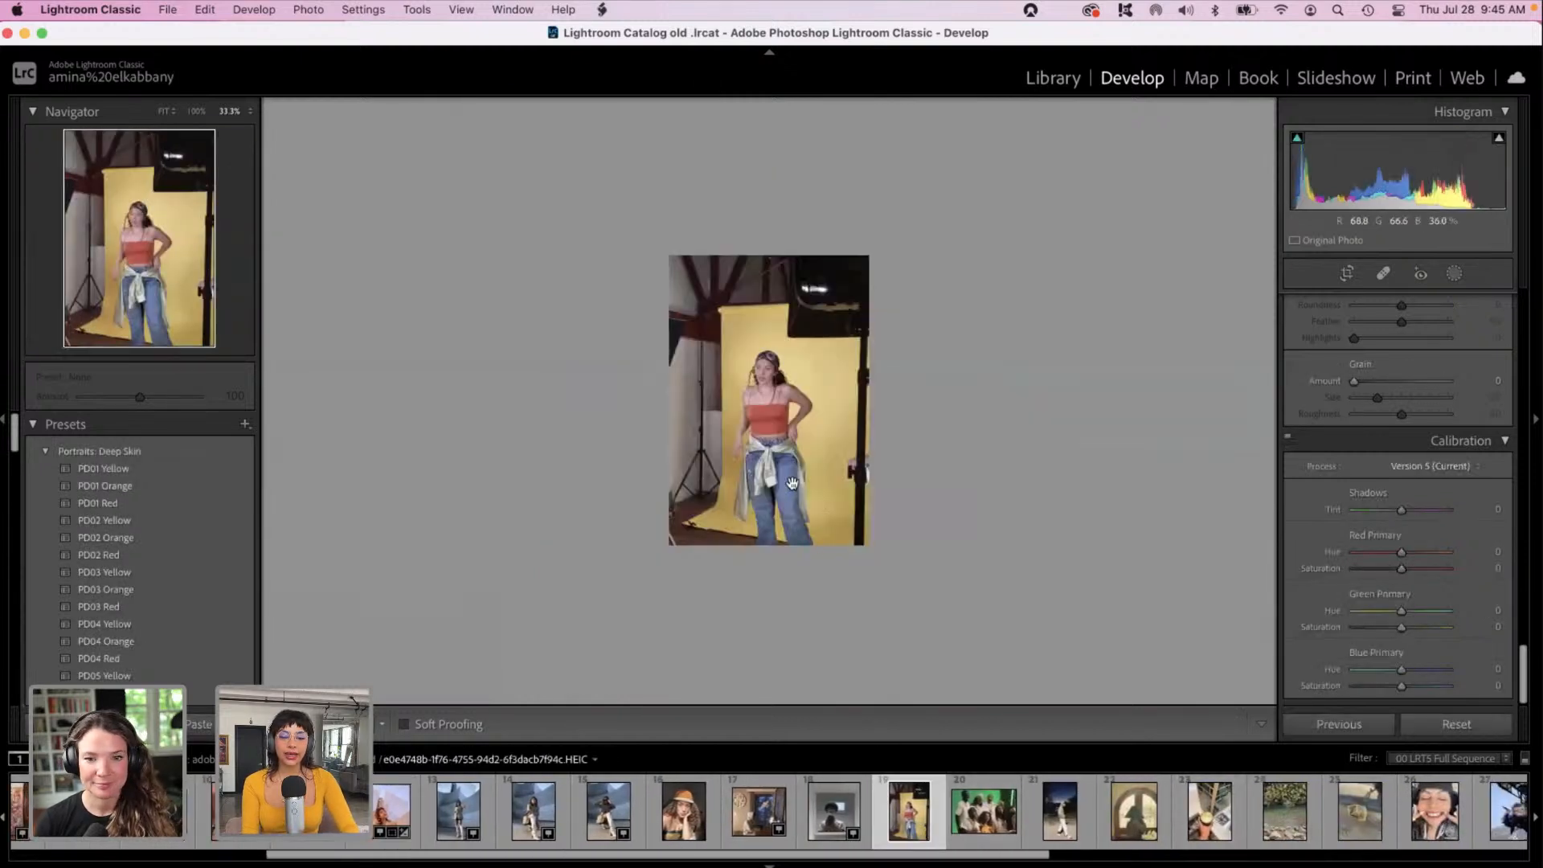
key(super+equal)
key(super+equal)
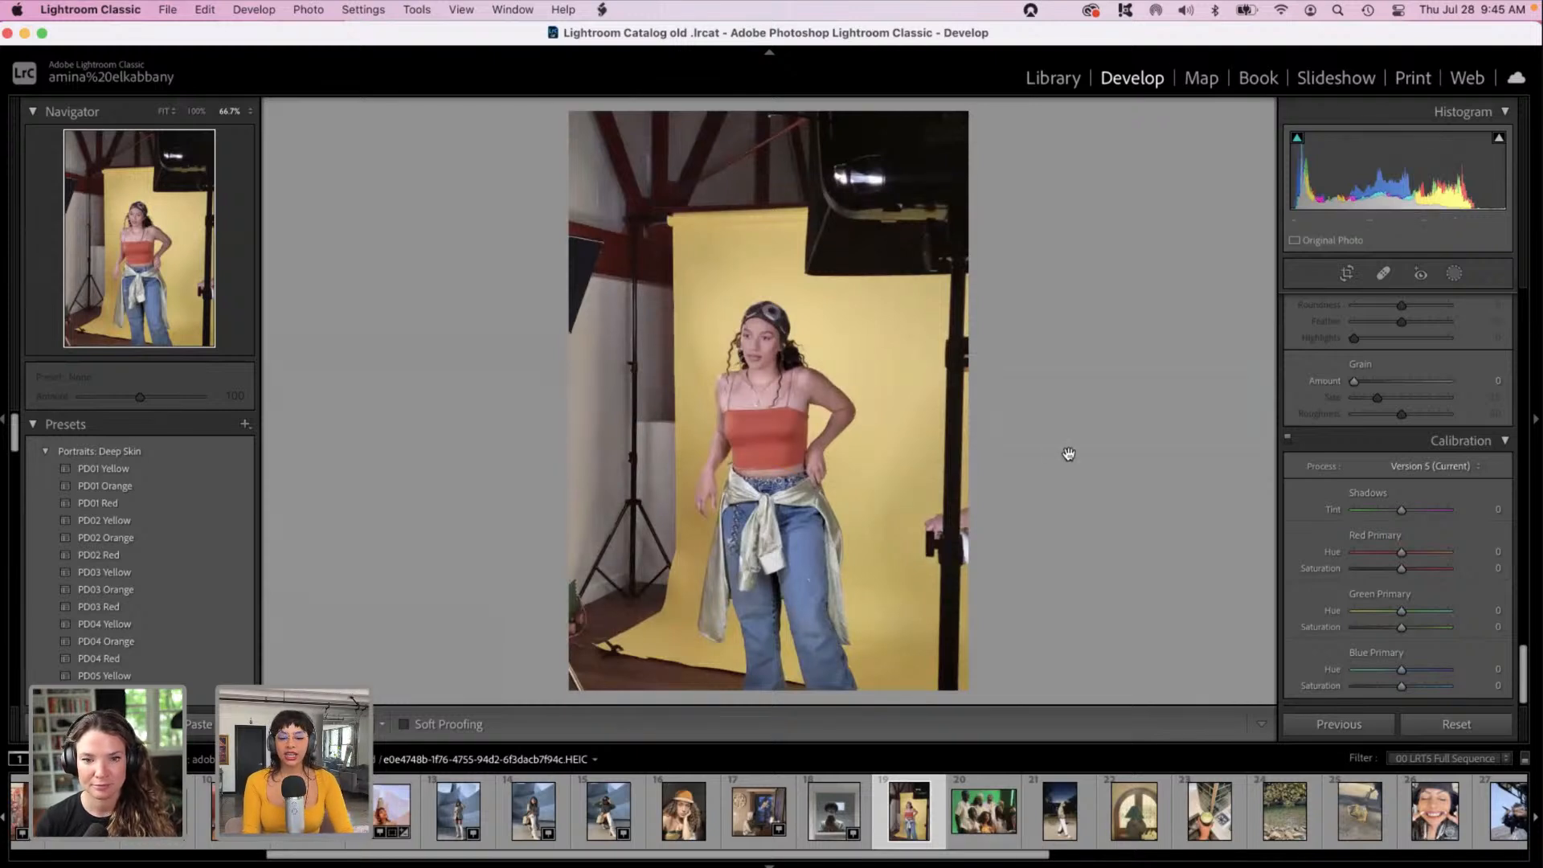
Step: Open the group photo IMG_6770.HEIC and set Temp to +35, Exposure to -0.46, Highlights to -88 and Shadows to +7
click(976, 820)
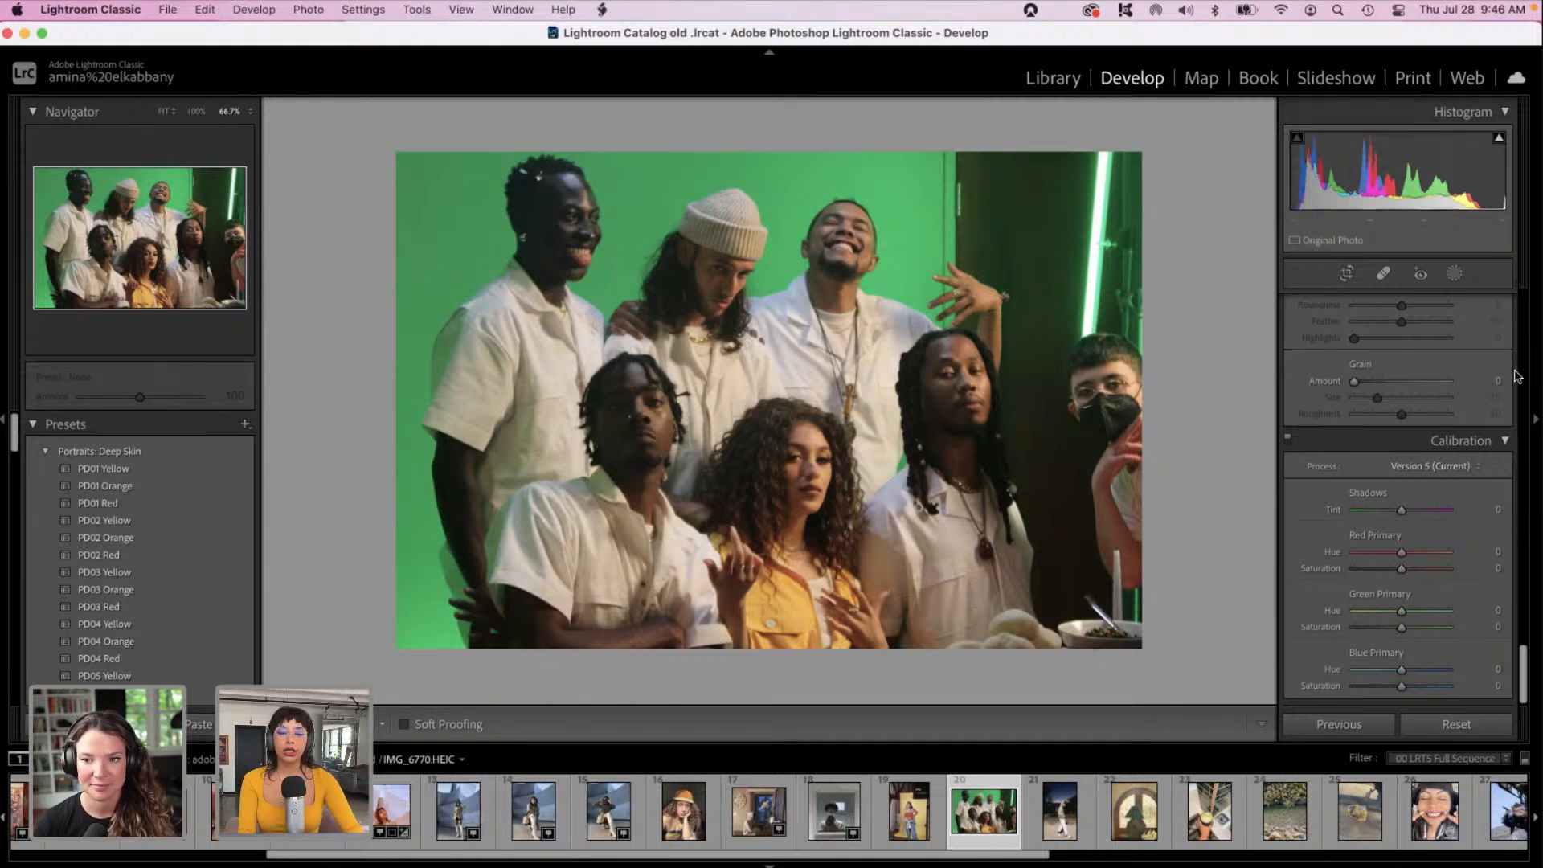
drag(1521, 663, 1493, 333)
scroll(1493, 333, up, 5)
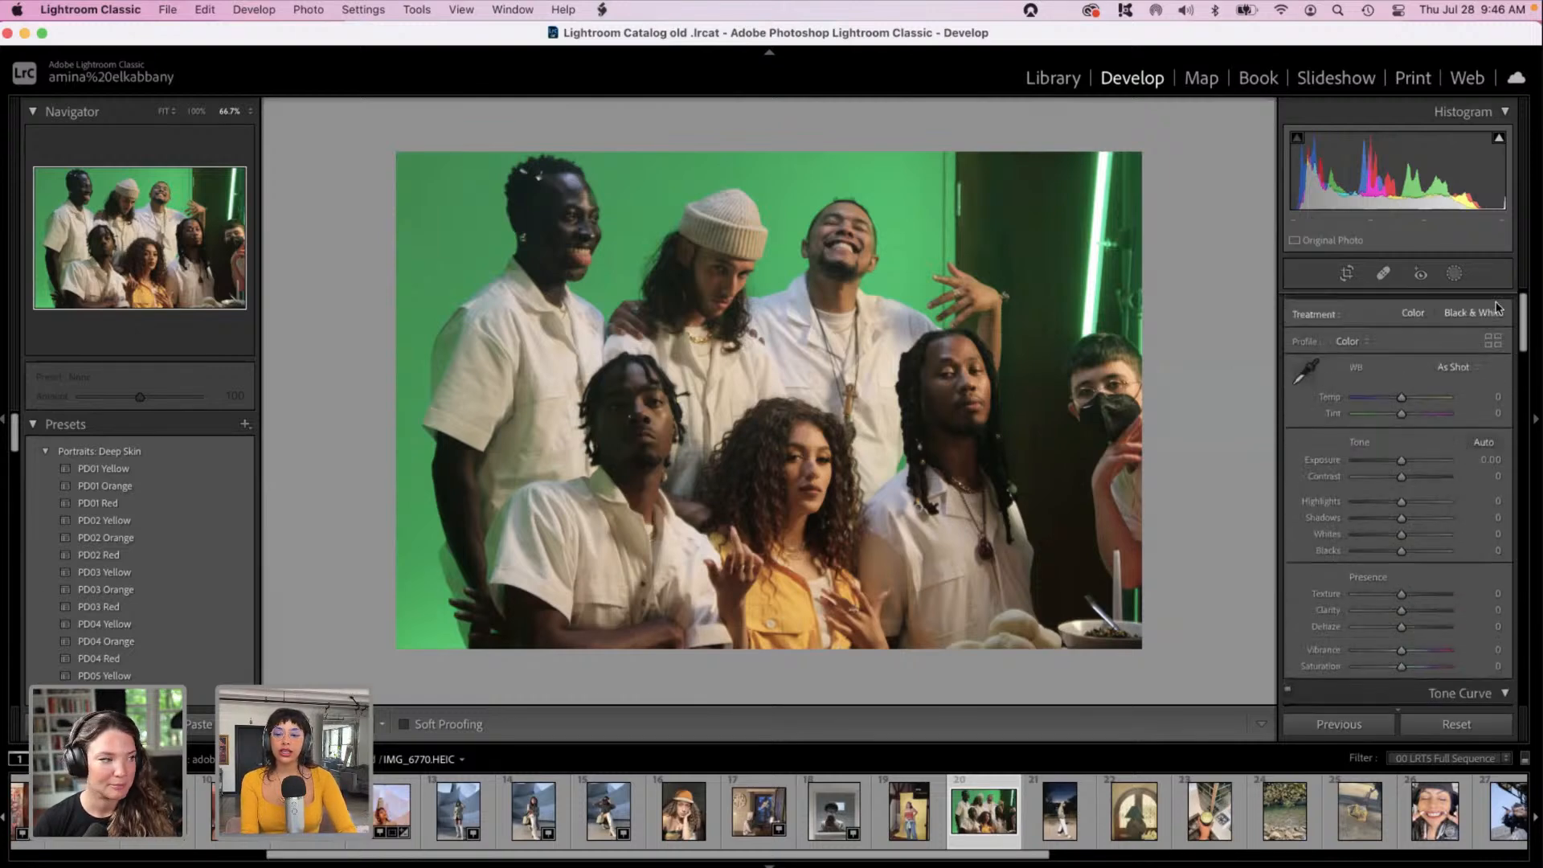
mouse_move(1399, 396)
mouse_down()
mouse_move(1380, 402)
mouse_move(1418, 398)
mouse_up()
drag(1400, 459, 1361, 506)
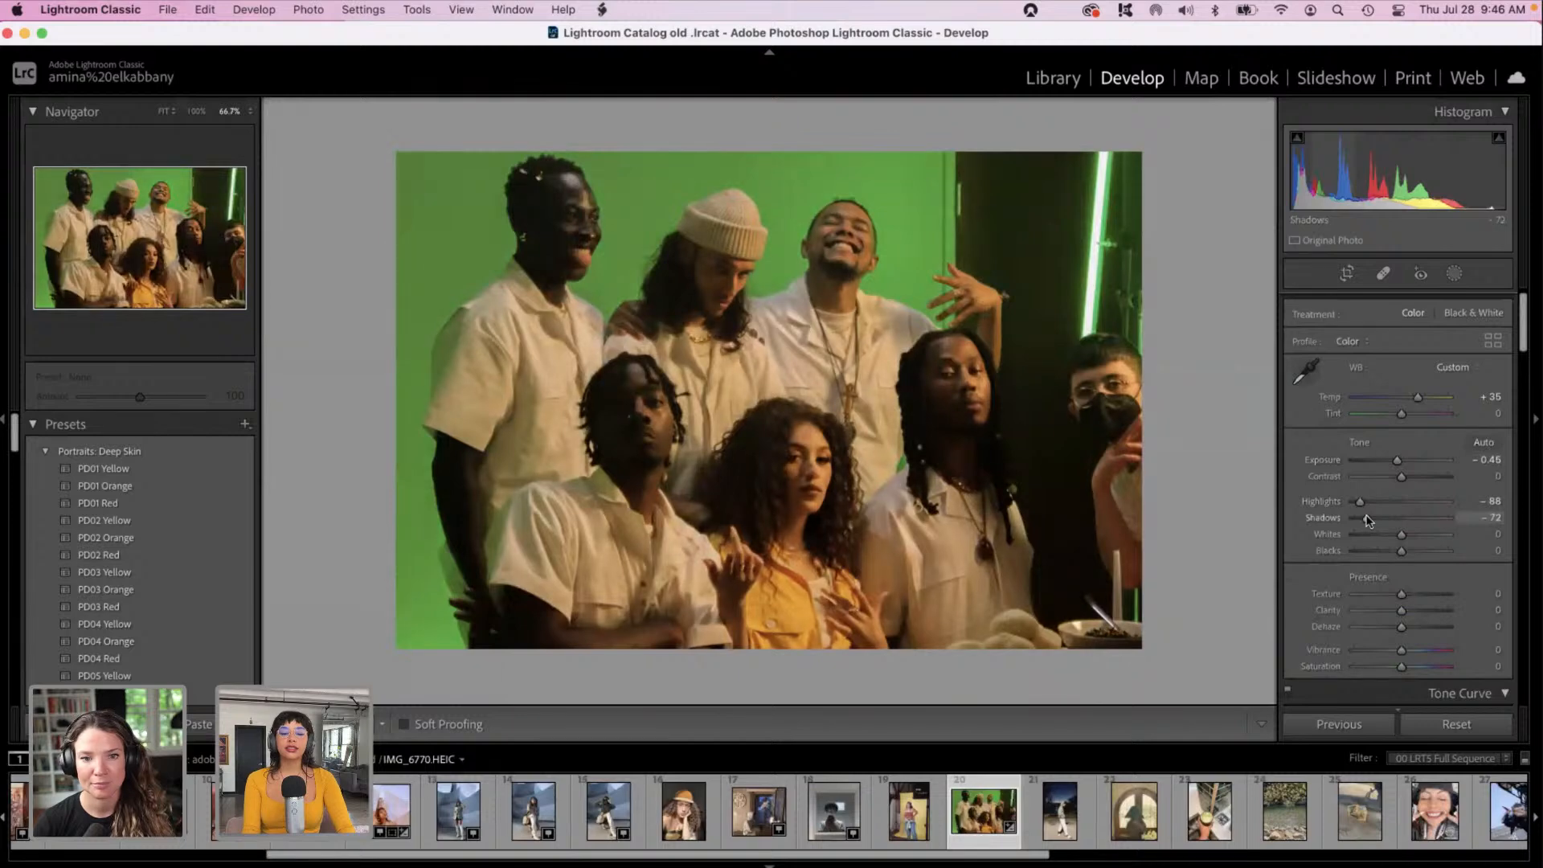
drag(1407, 516, 1404, 519)
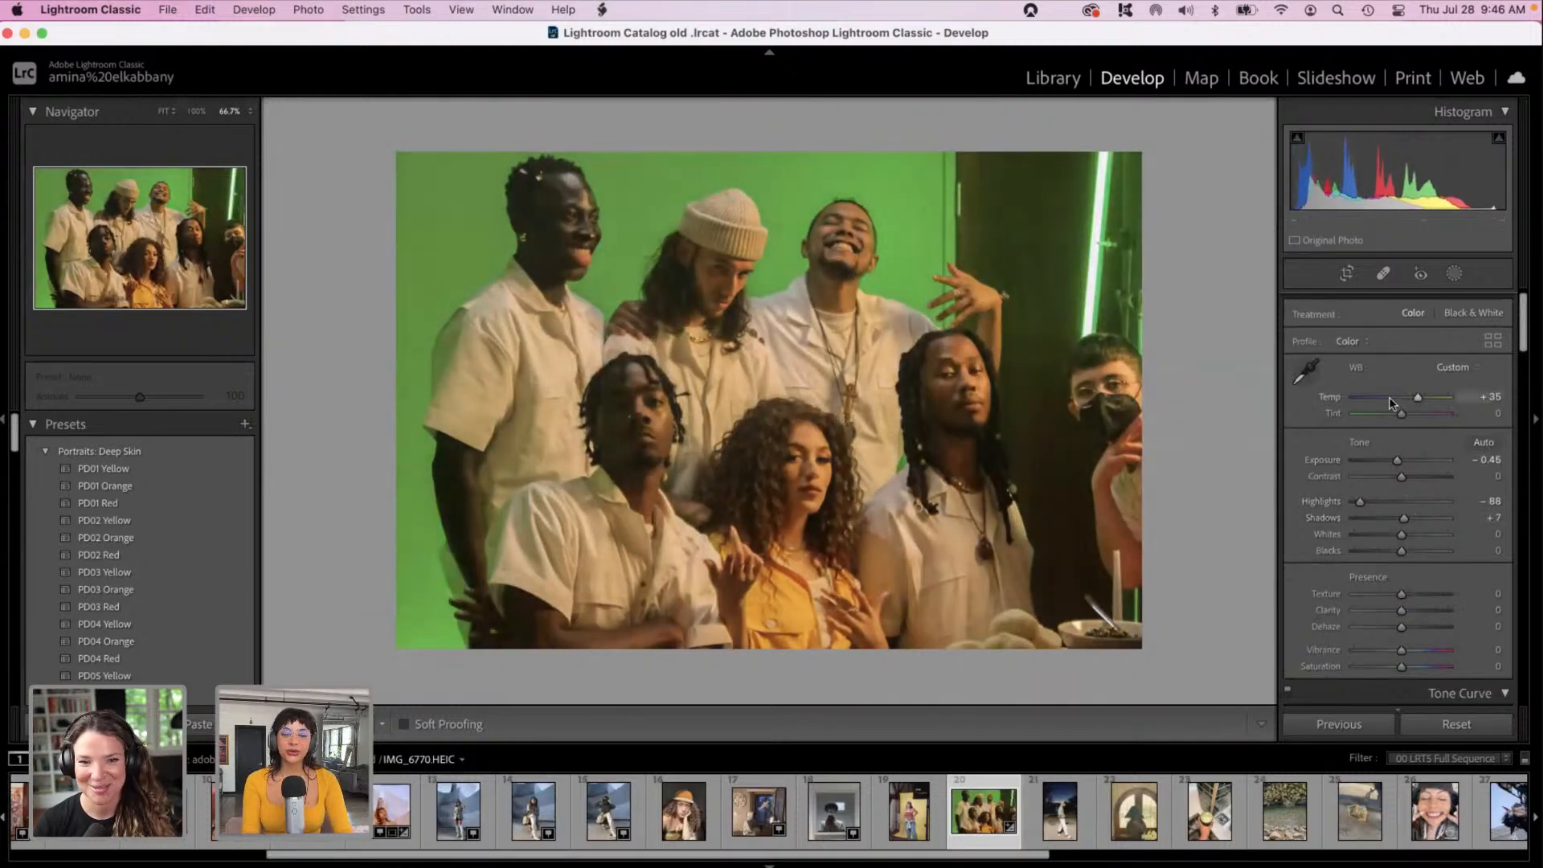
Step: Create a Select Subject mask on the group photo and invert it to cover the background
click(1456, 275)
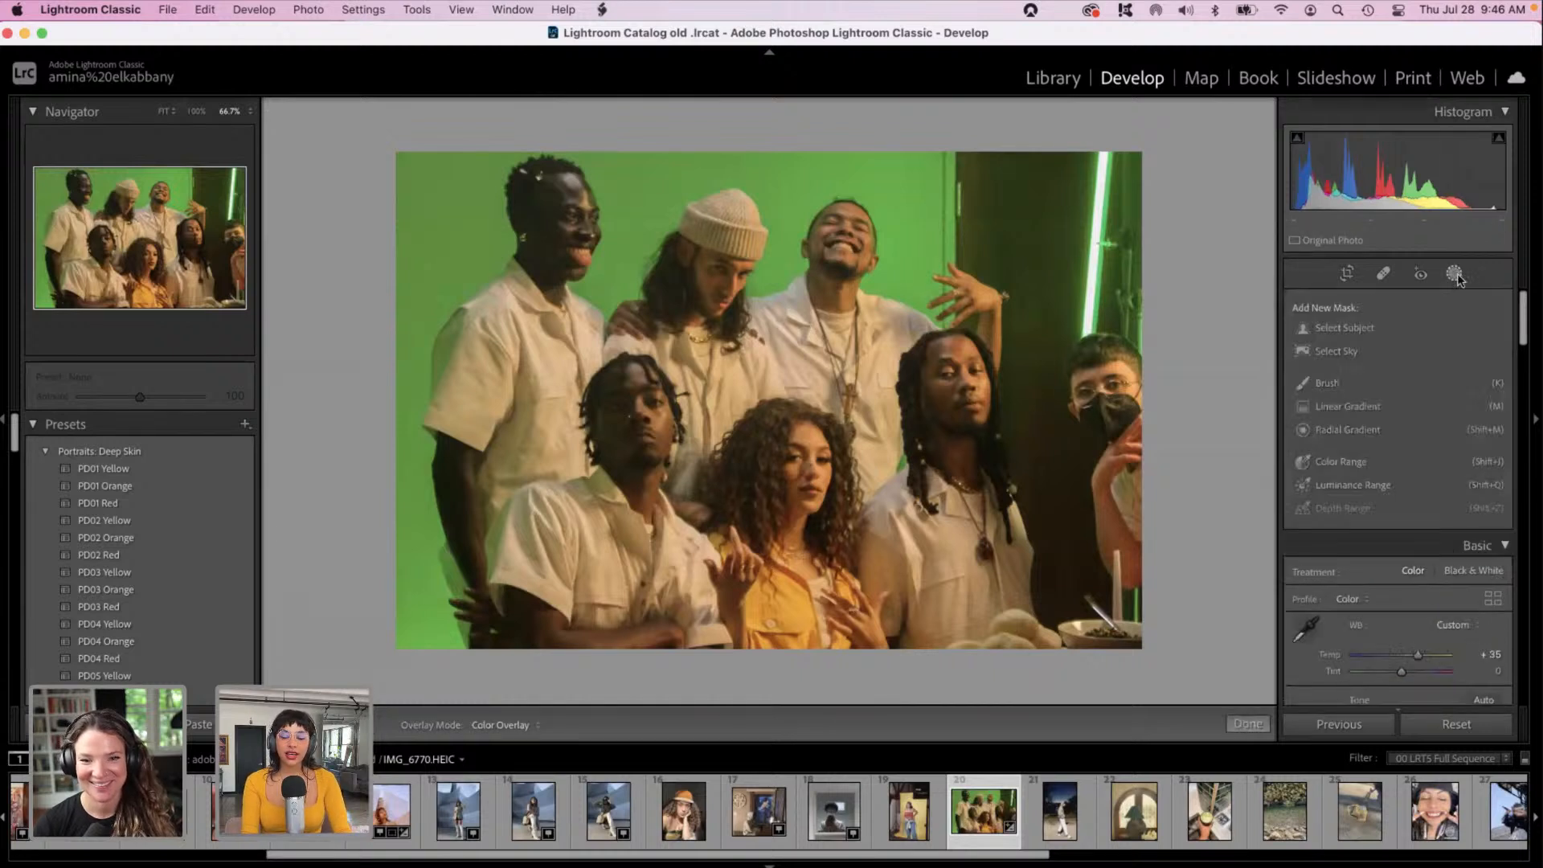
click(1343, 329)
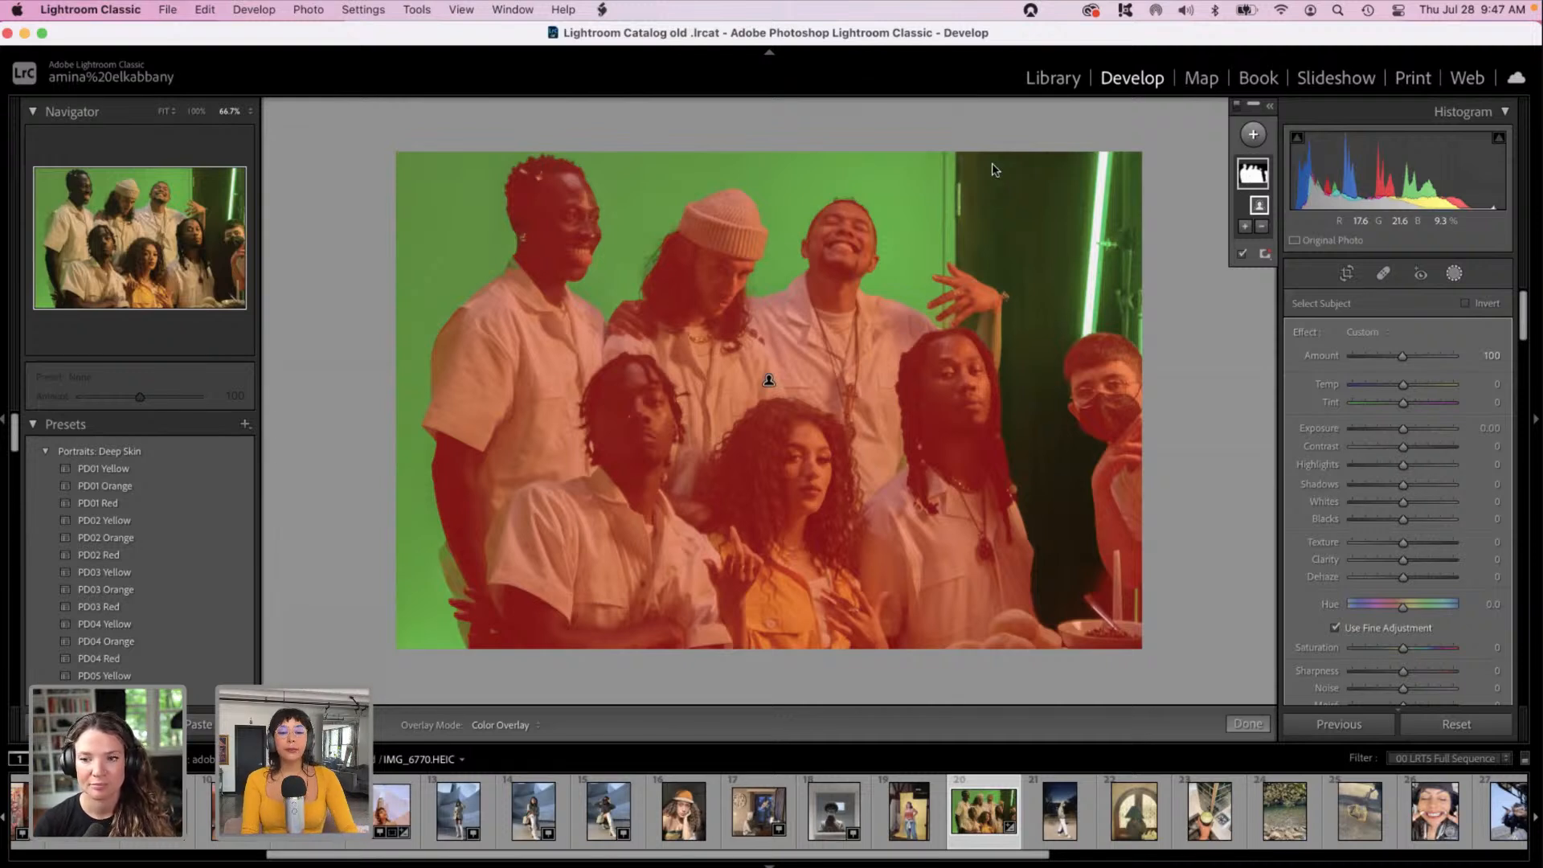
click(1467, 303)
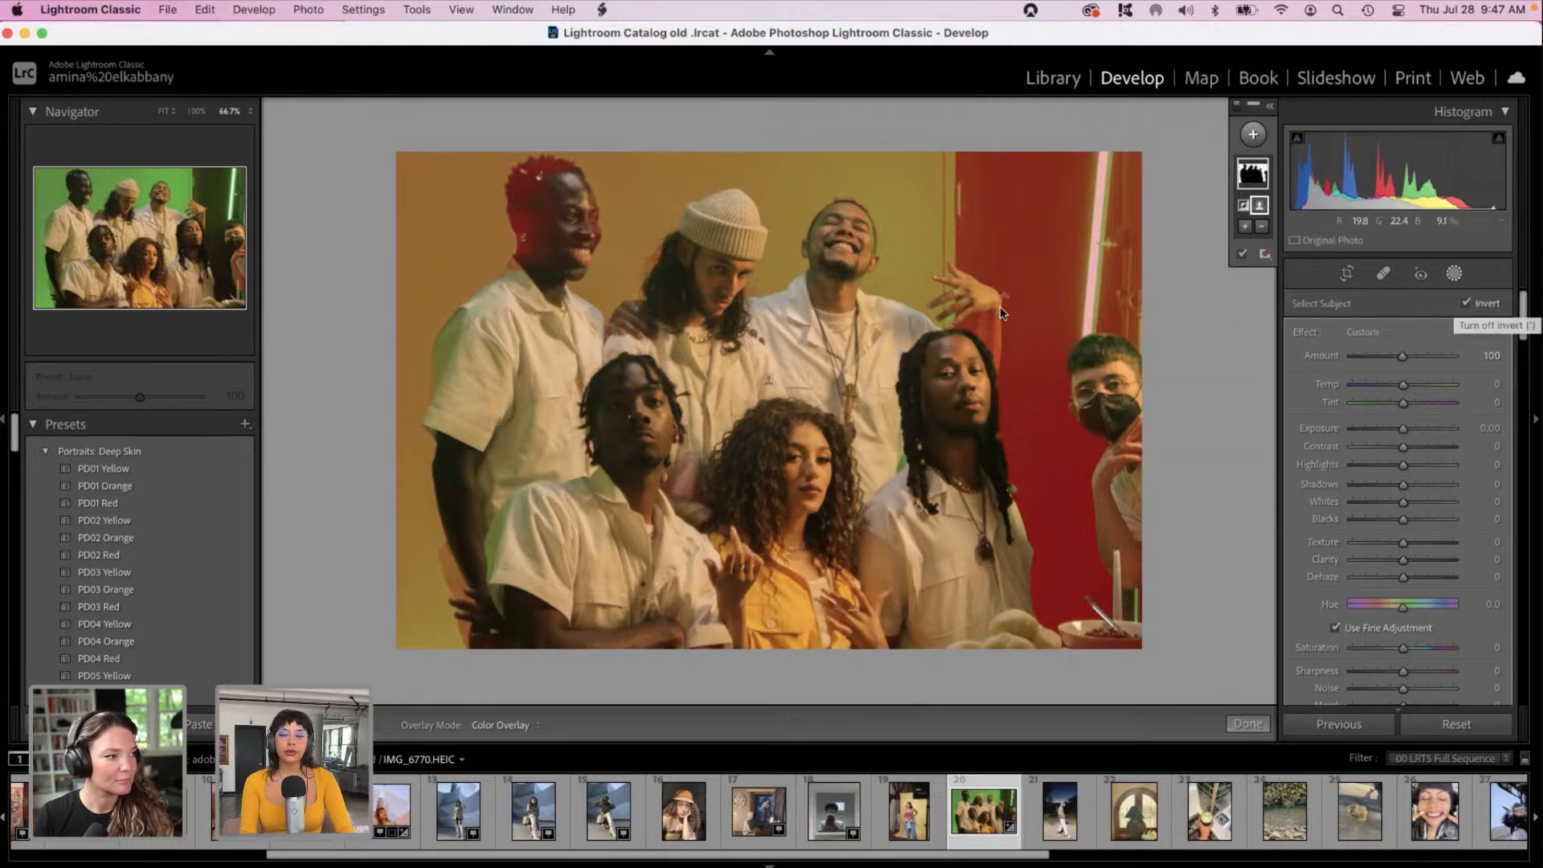
Step: Add a subtracting Brush of size 13.3 to the inverted mask for the wrongly covered raised forearm
key(super+equal)
key(super+equal)
key(super+equal)
scroll(965, 337, up, 10)
scroll(965, 338, up, 5)
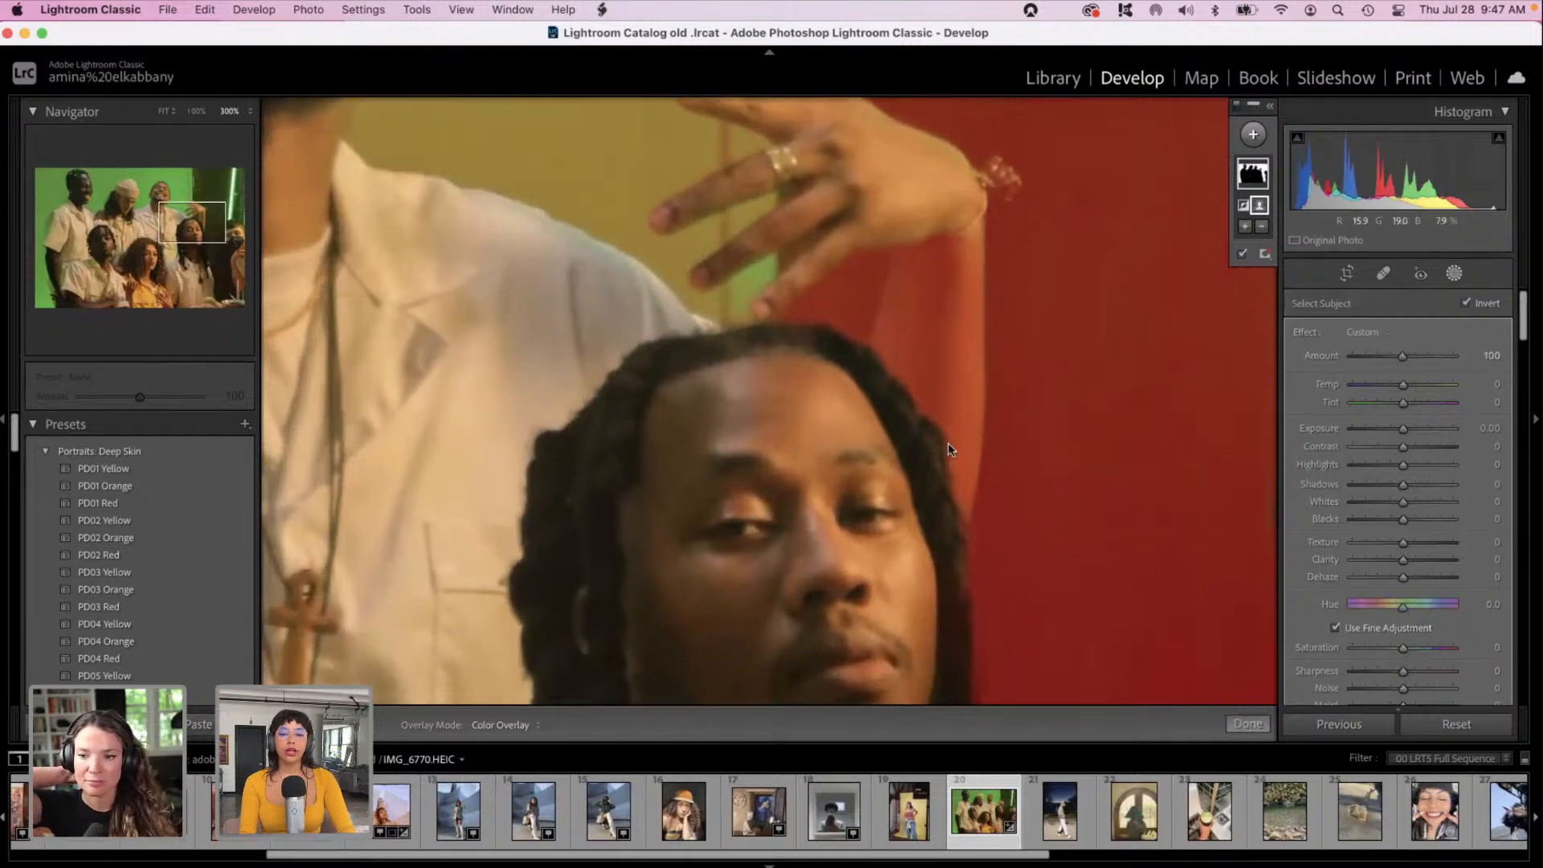
click(1262, 228)
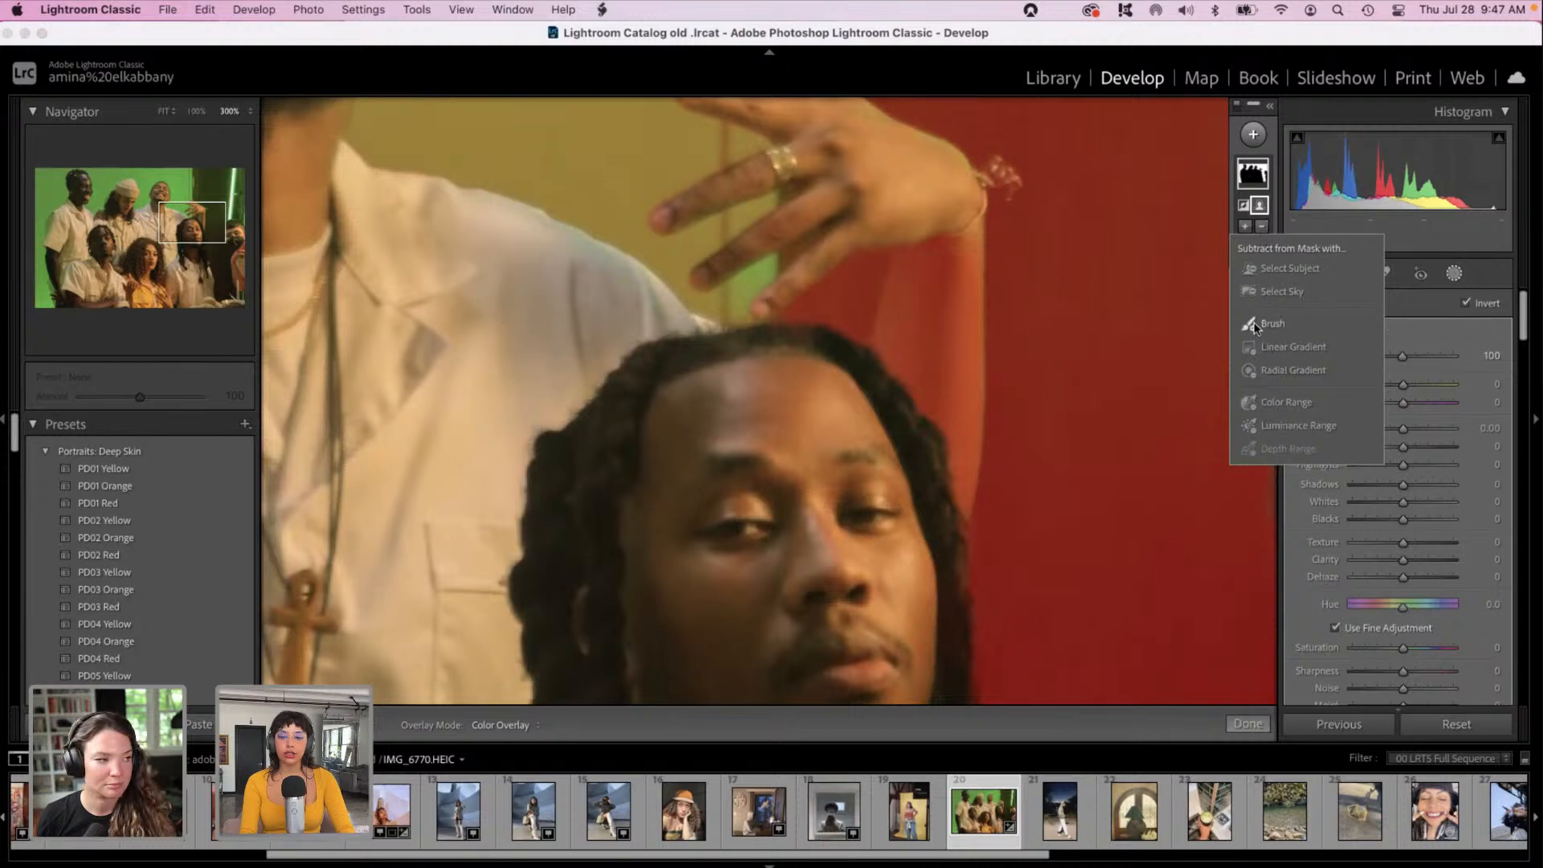
click(1262, 227)
click(1262, 227)
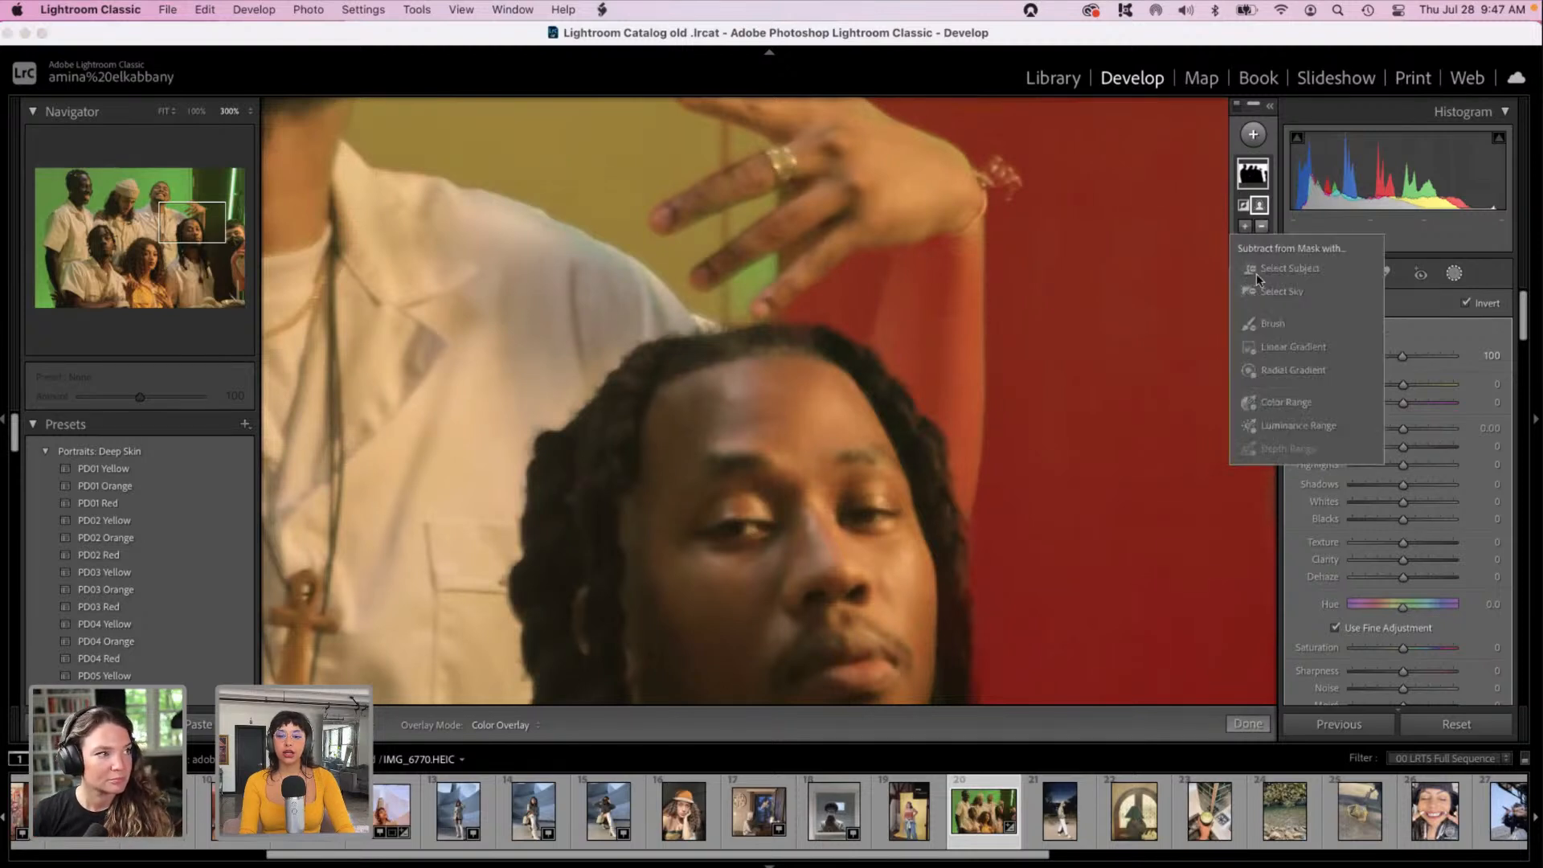
click(1272, 323)
drag(1359, 345, 1364, 351)
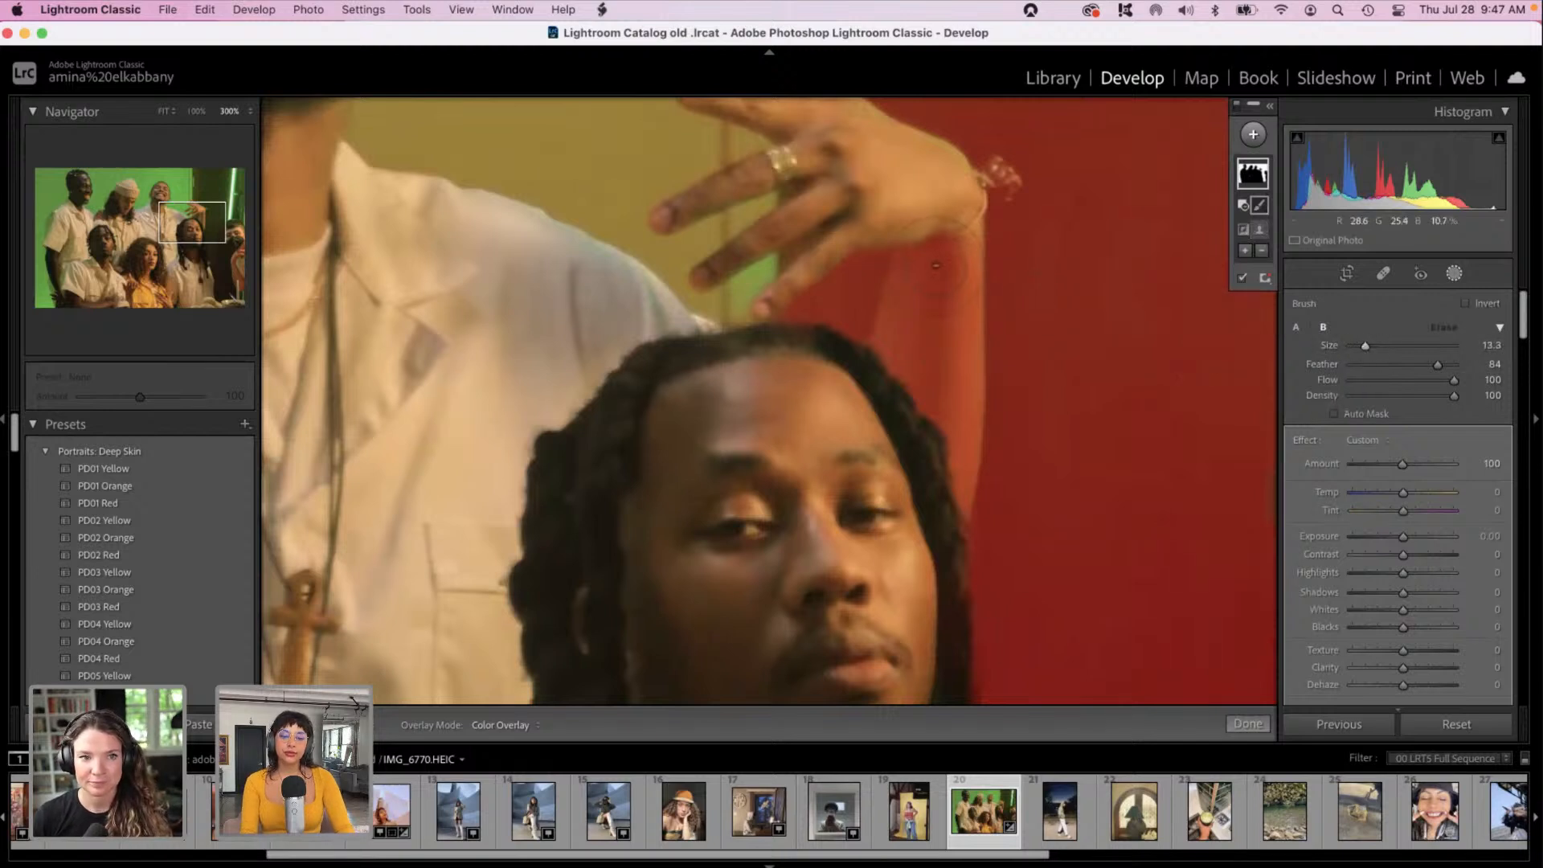
Step: Paint the raised forearm above the man with locs out of the background mask and check the result at 100%
mouse_move(942, 253)
mouse_down()
mouse_move(955, 293)
mouse_move(953, 246)
mouse_move(934, 295)
mouse_move(926, 240)
mouse_up()
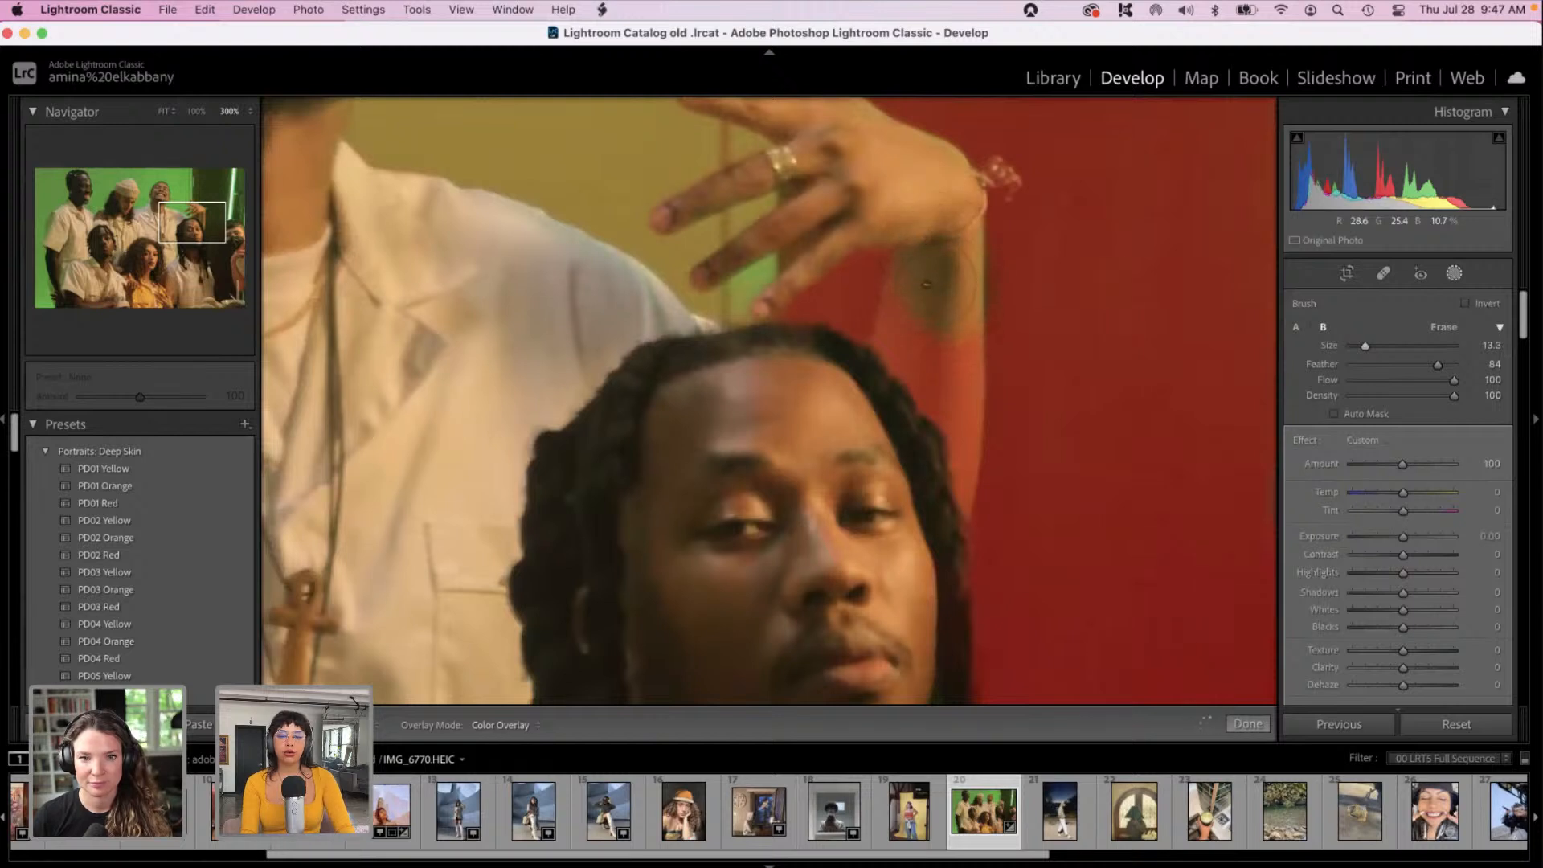
drag(920, 307, 908, 372)
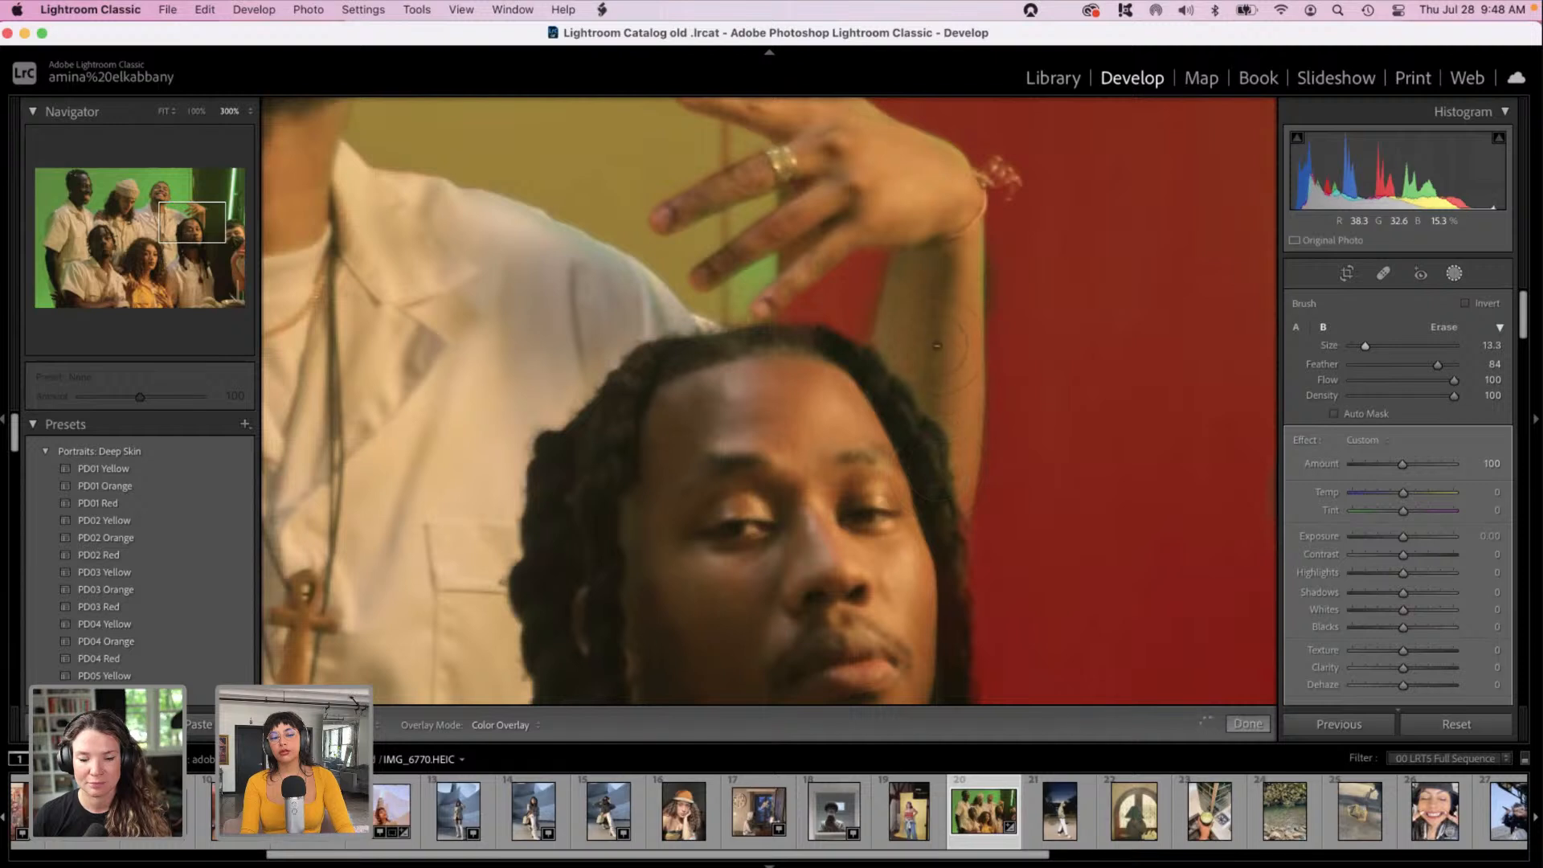
drag(934, 291, 936, 267)
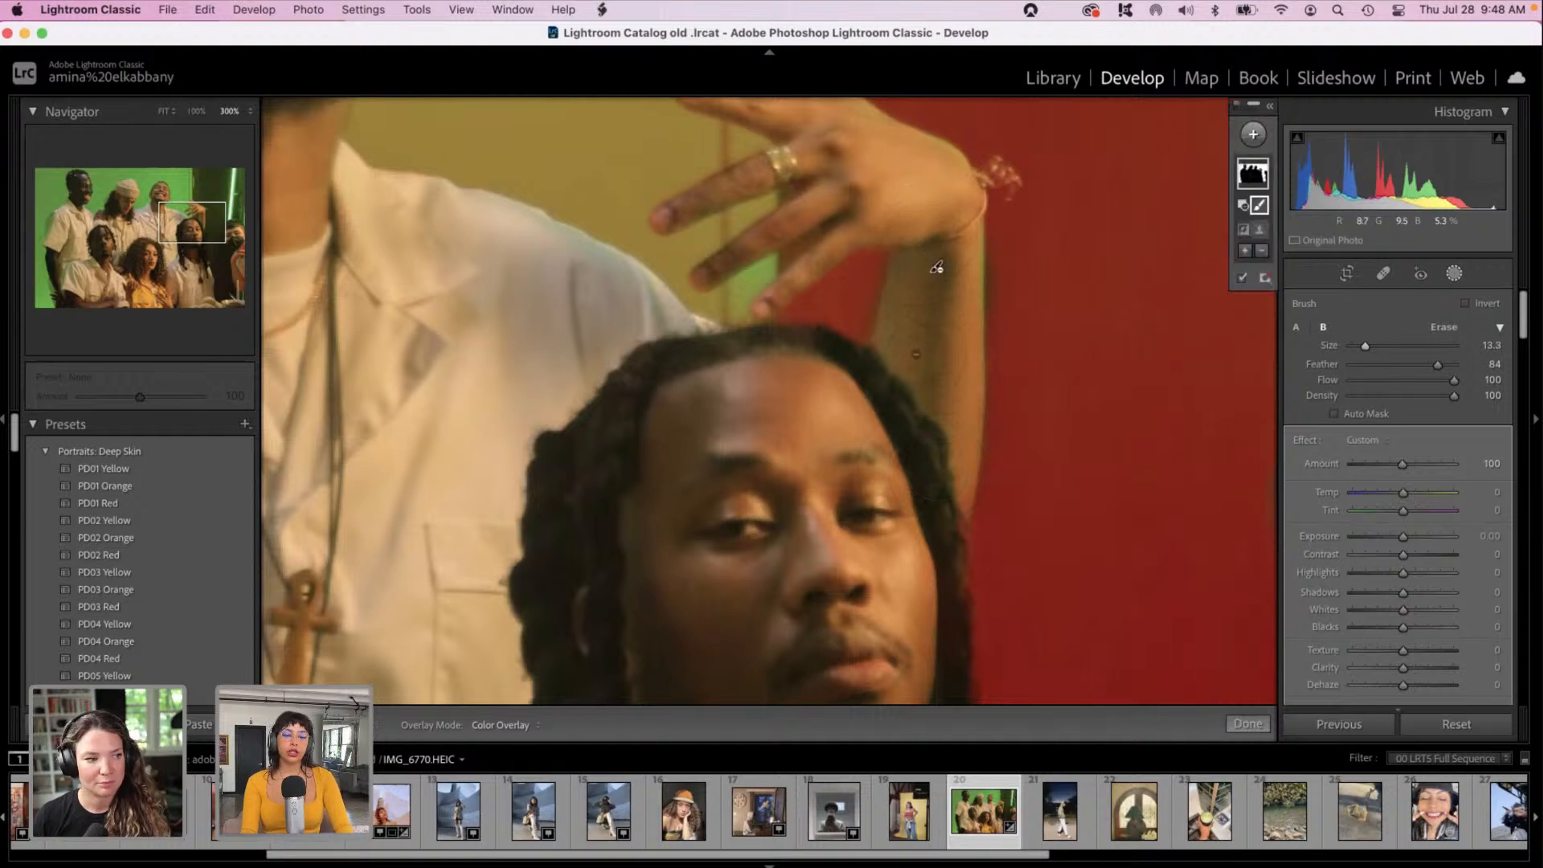
drag(938, 486, 940, 498)
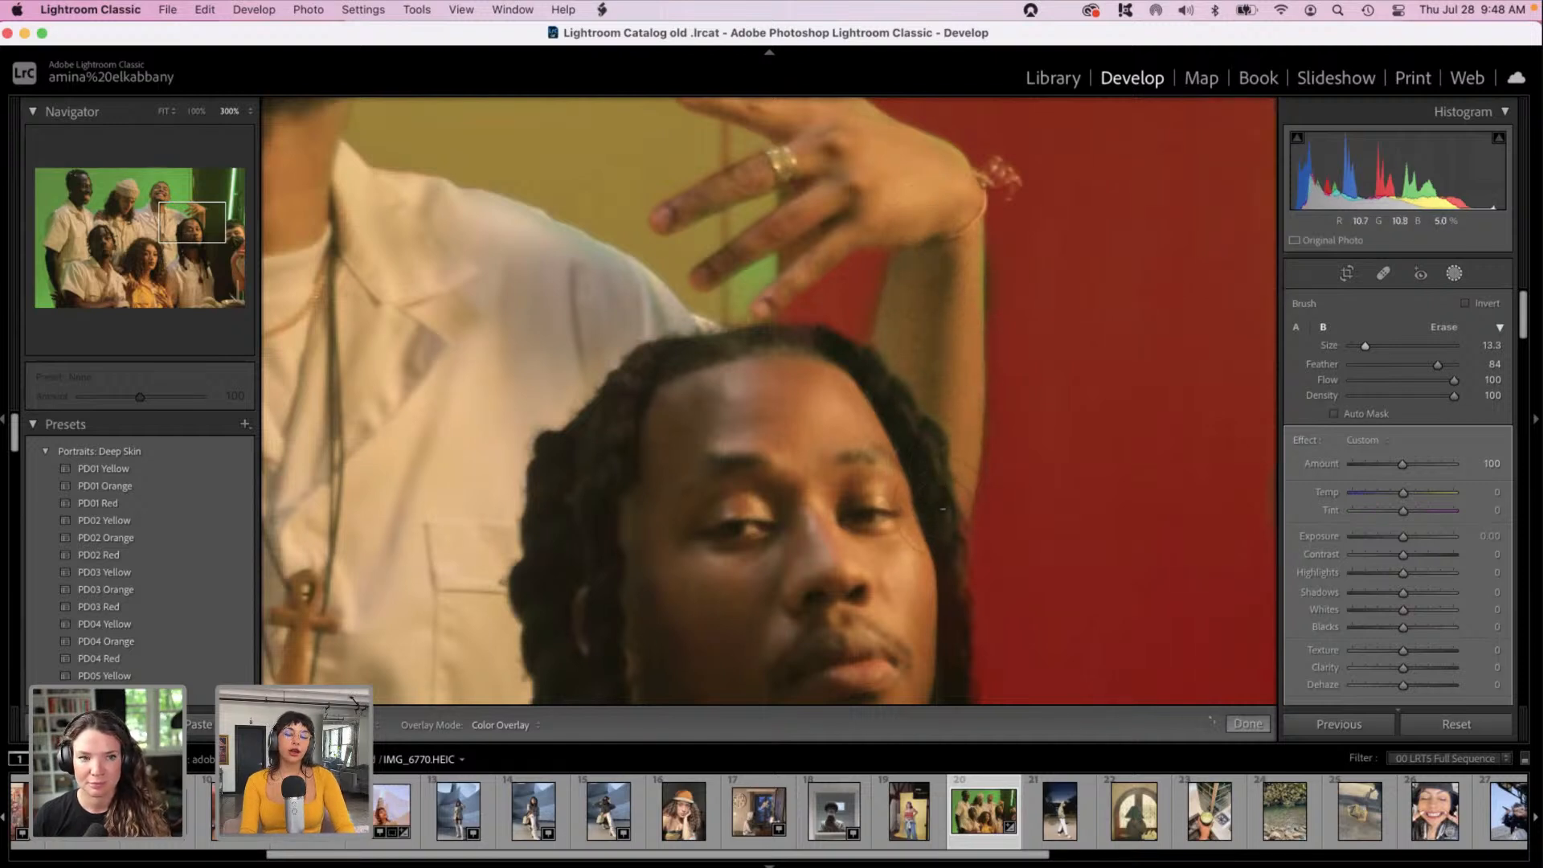
drag(928, 375, 928, 359)
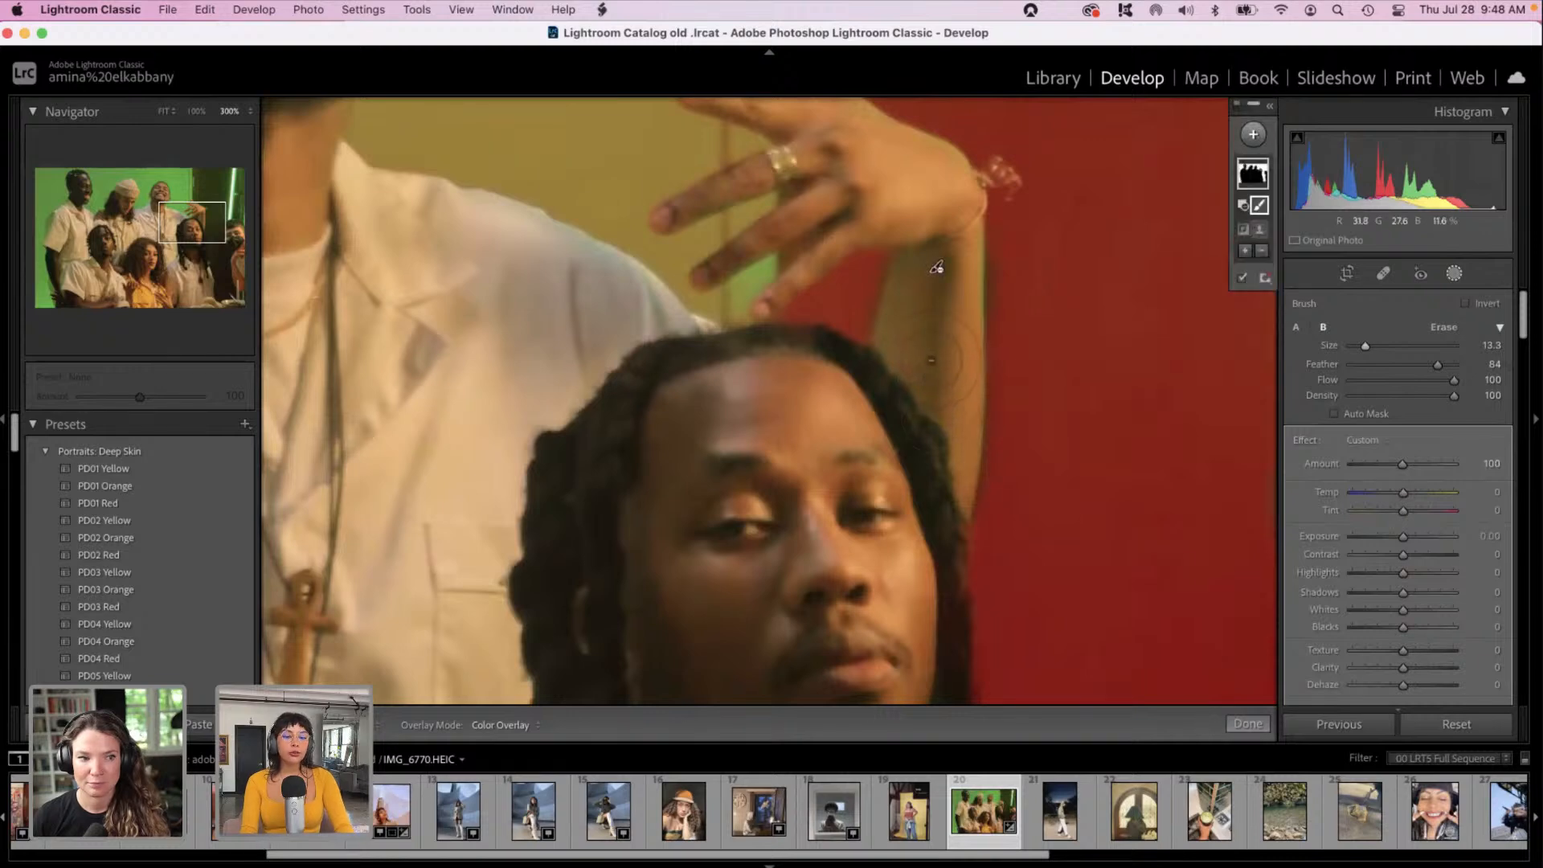
key(super+minus)
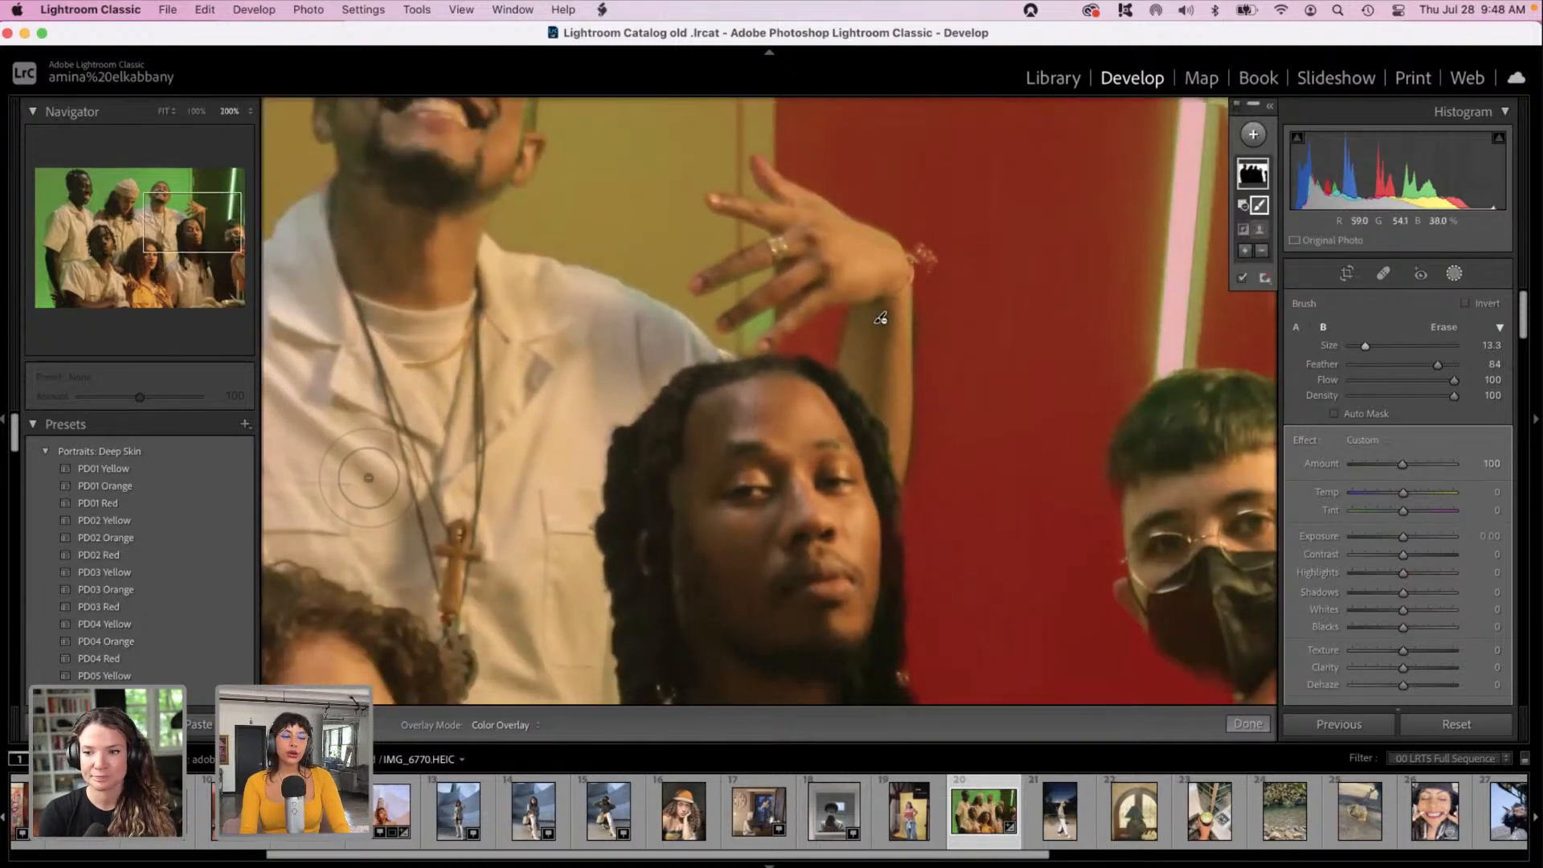
key(super+minus)
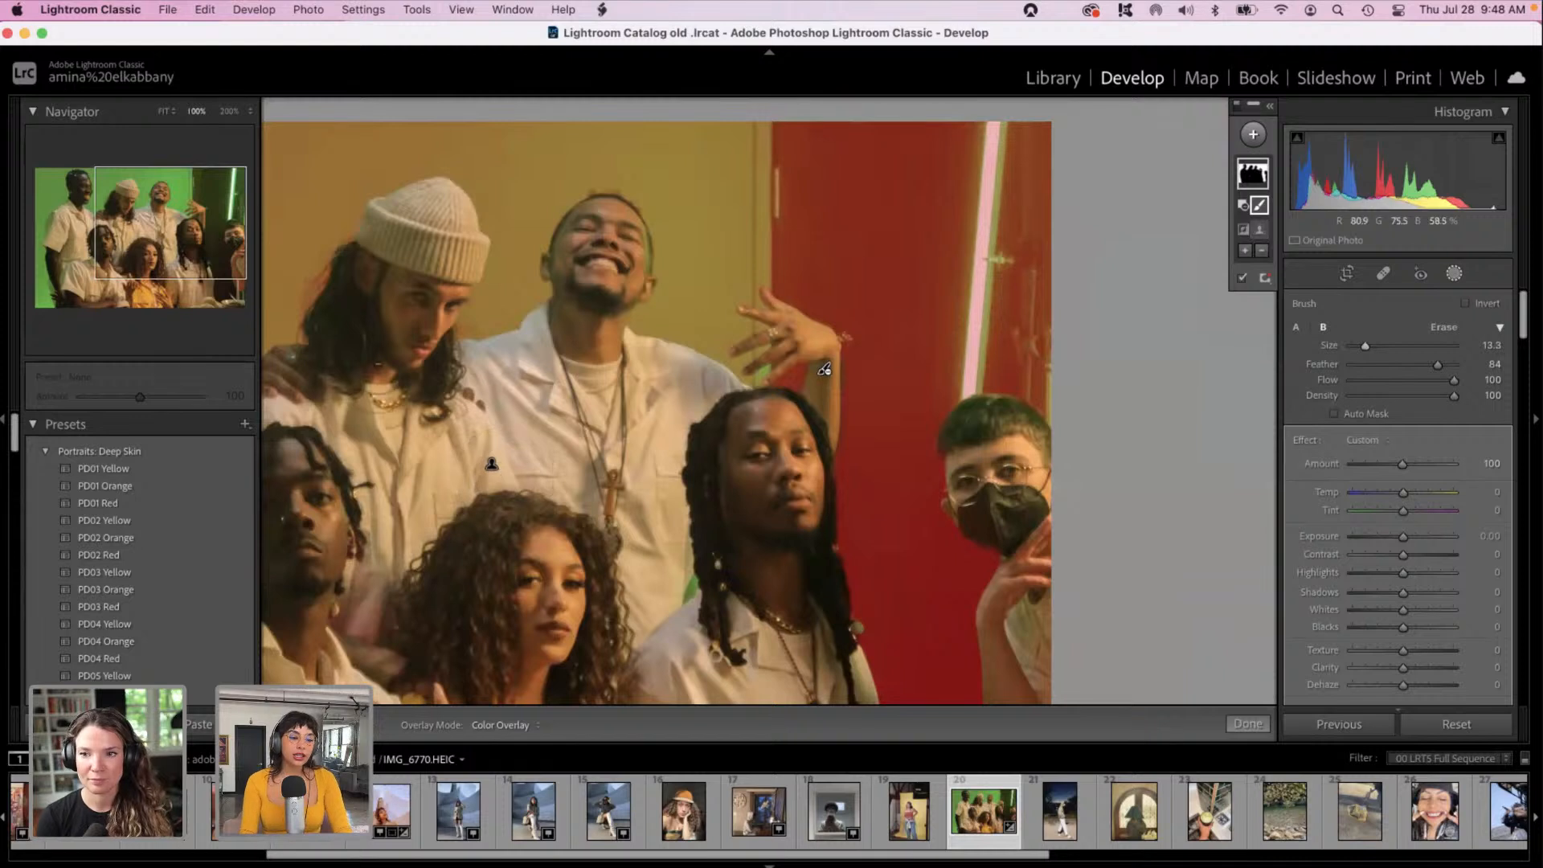
scroll(382, 394, down, 10)
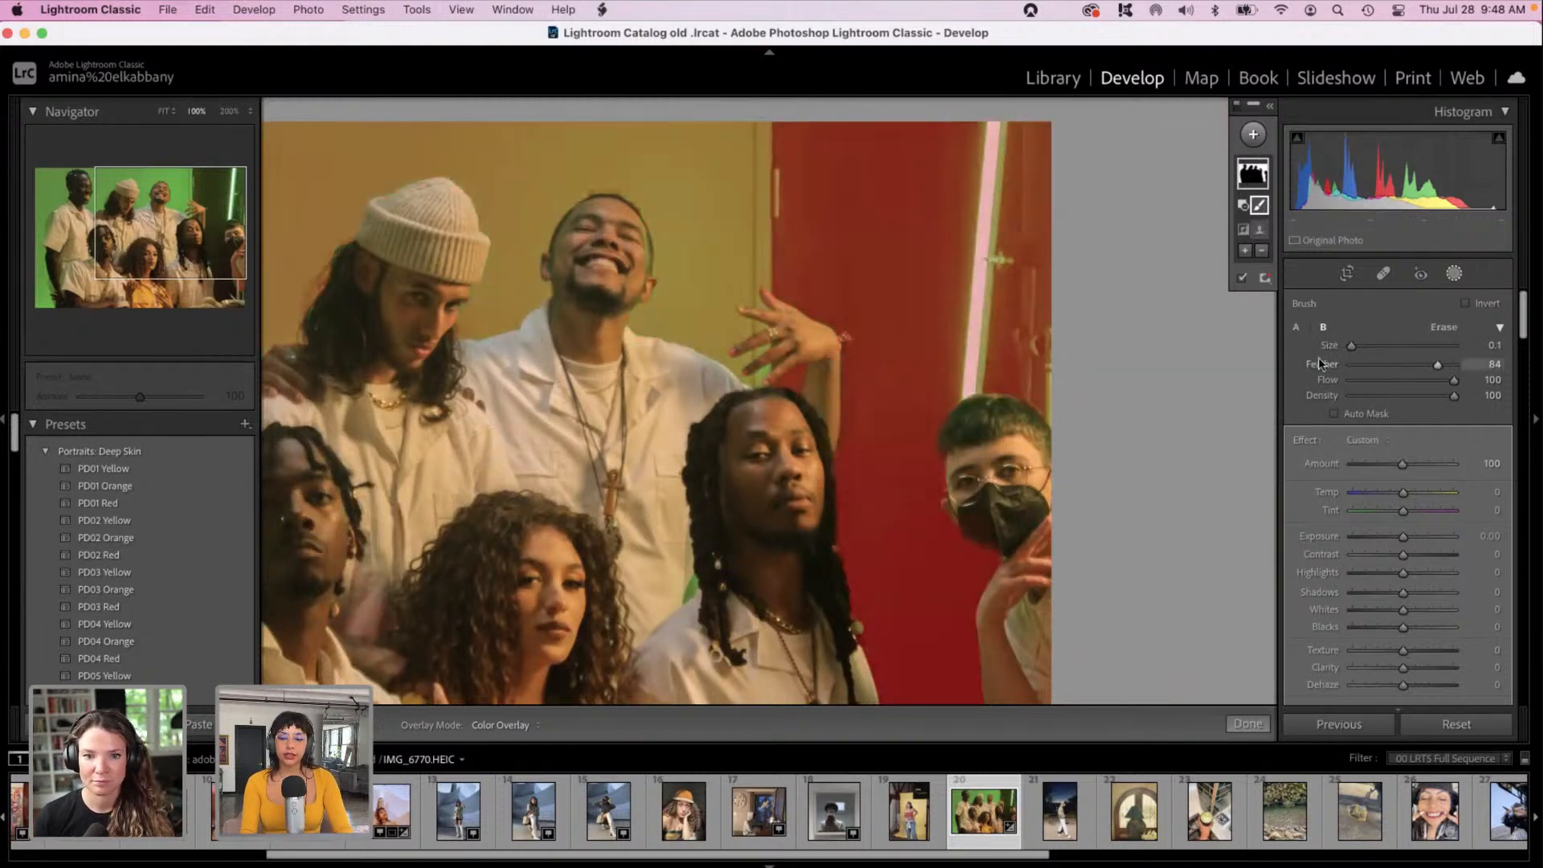
Step: Reopen the masking tools on the group photo and select the inverted background mask for its adjustments
click(1454, 275)
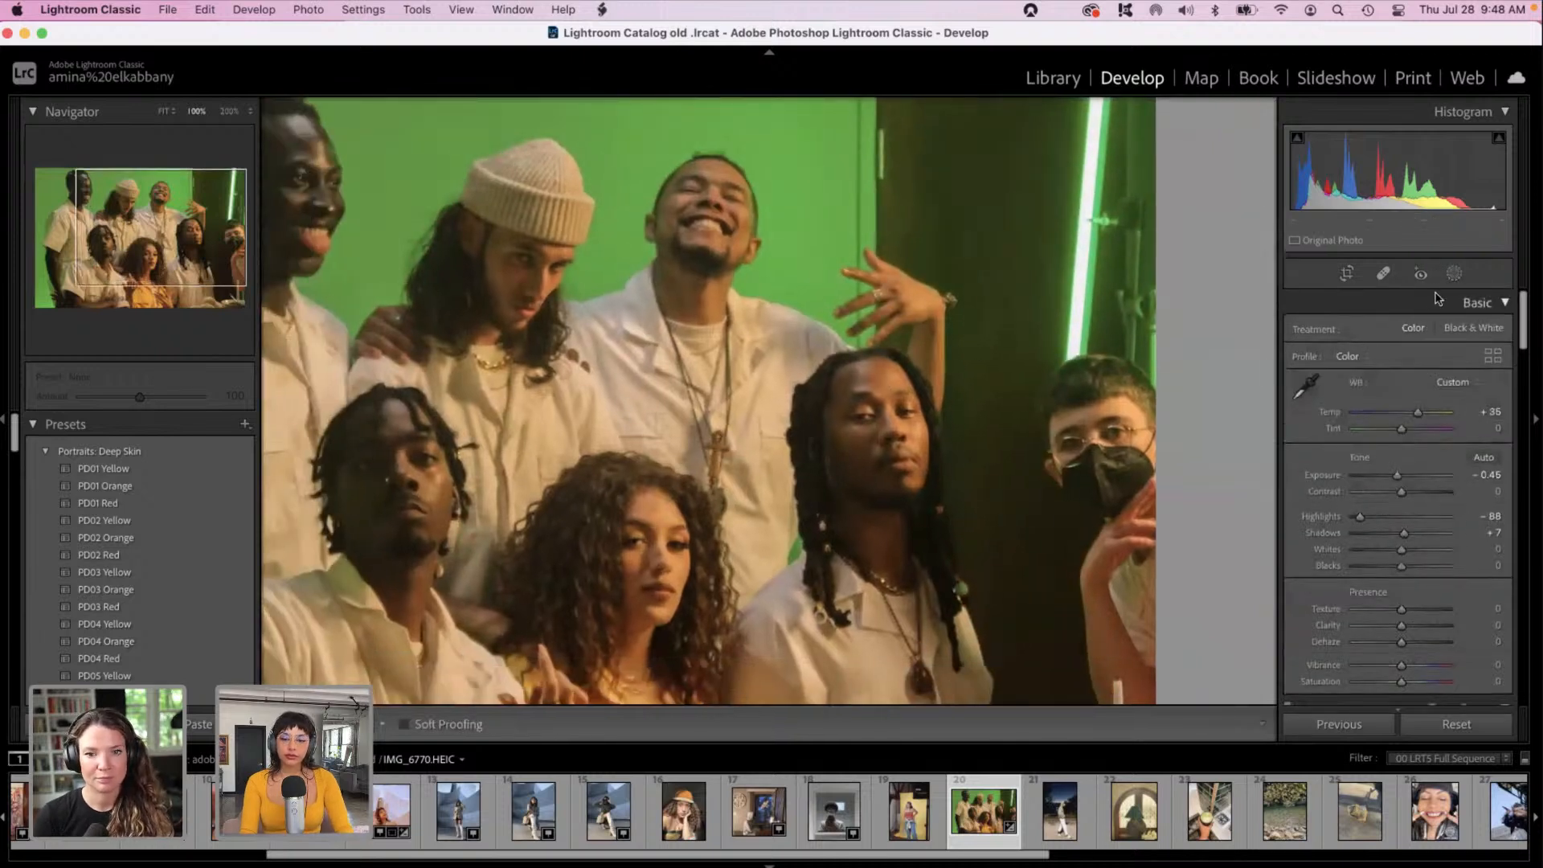
click(1454, 275)
click(1268, 177)
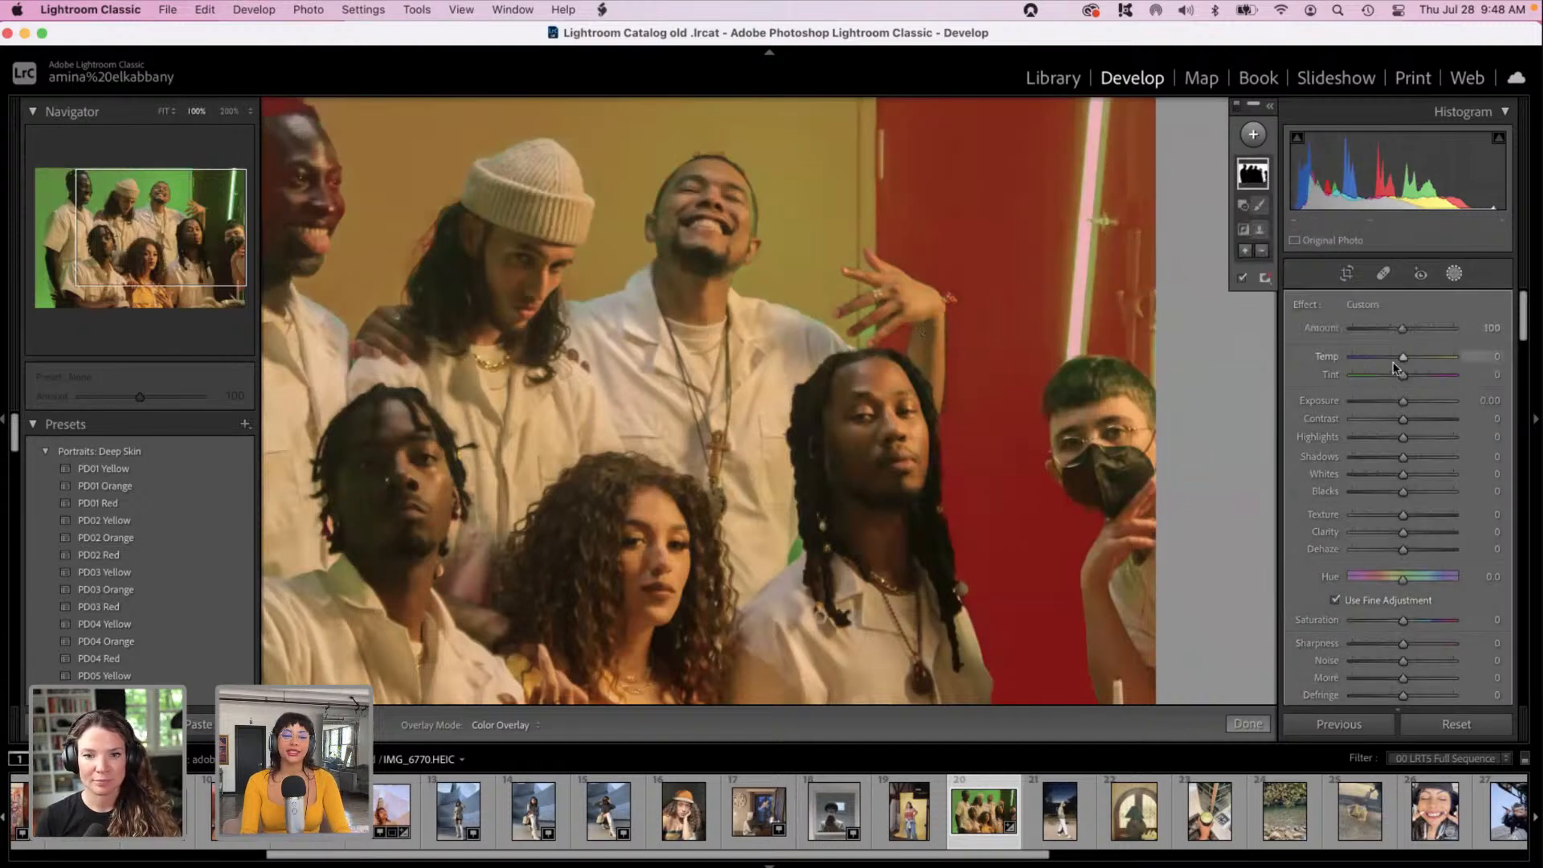
scroll(1445, 566, down, 3)
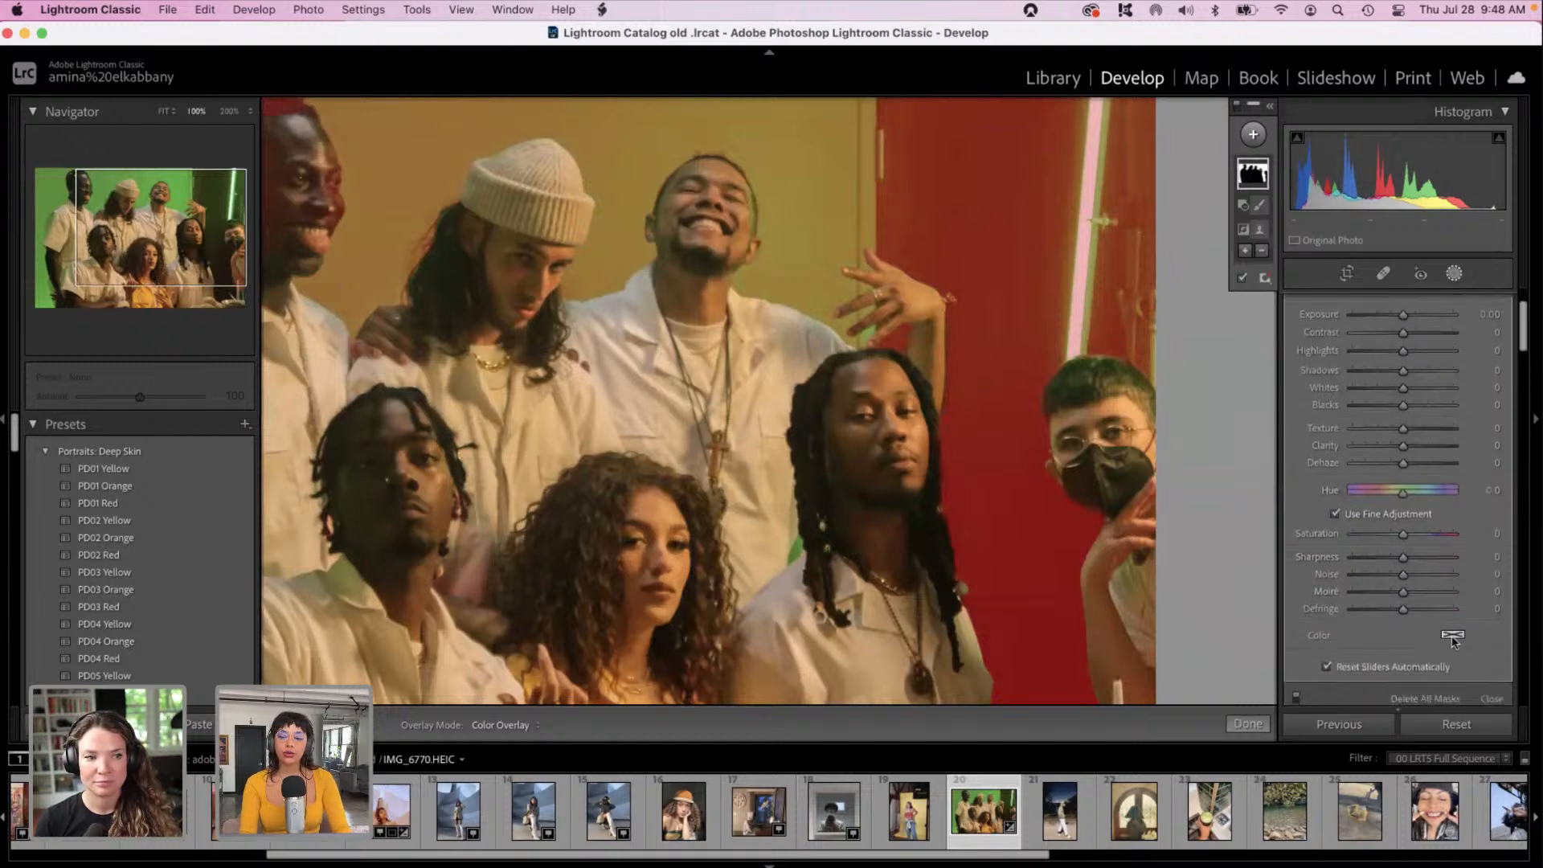
click(1452, 637)
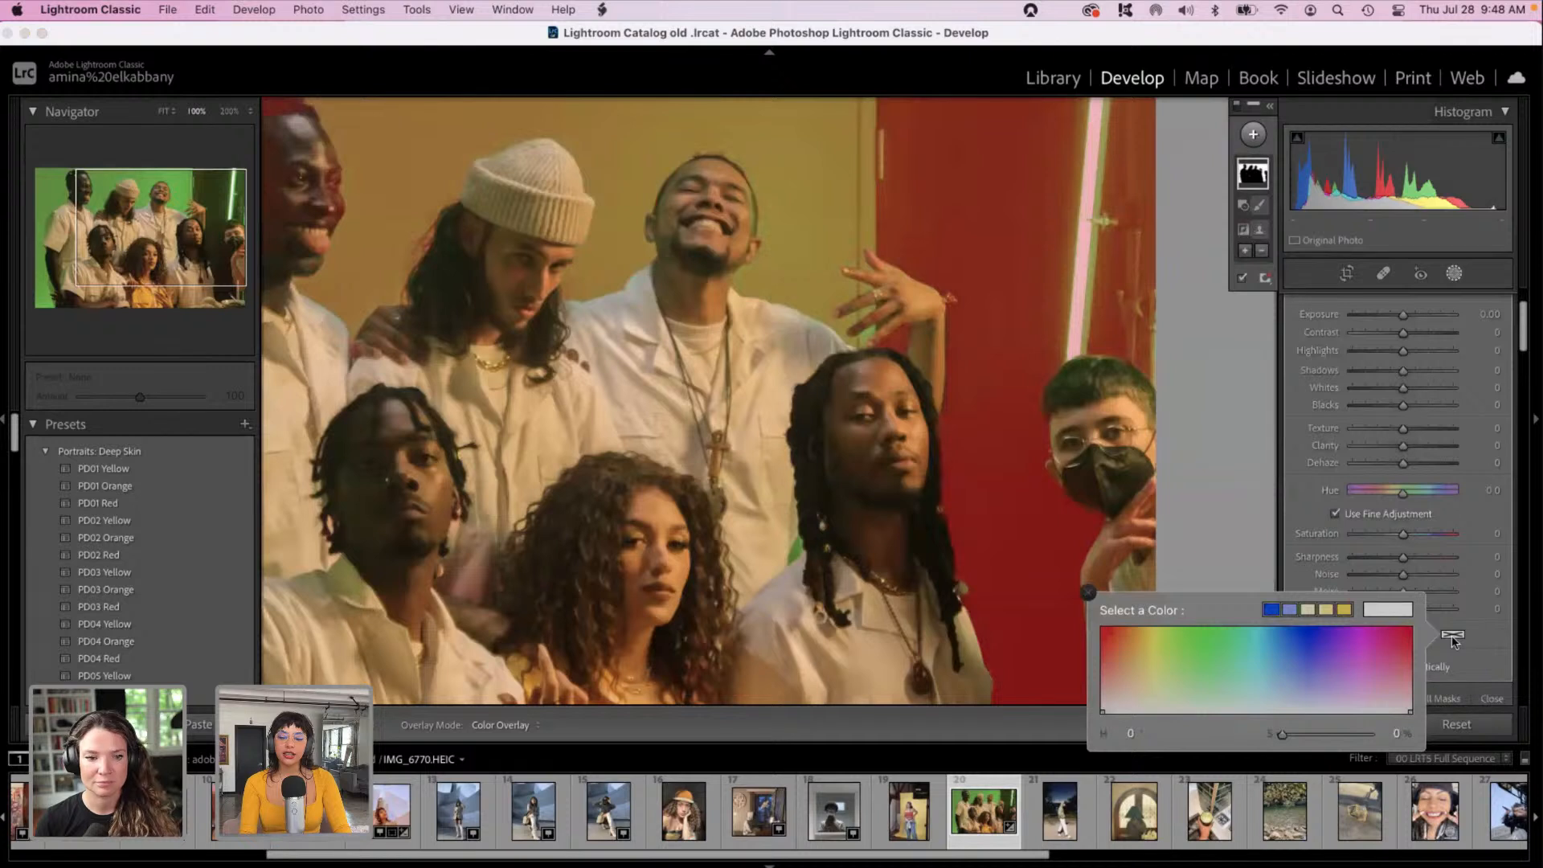
click(1366, 643)
mouse_move(1346, 640)
mouse_down()
mouse_move(1340, 671)
mouse_move(1337, 632)
mouse_move(1389, 648)
mouse_move(1408, 676)
mouse_move(1376, 608)
mouse_move(1419, 599)
mouse_move(1402, 611)
mouse_move(1288, 592)
mouse_move(1210, 518)
mouse_up()
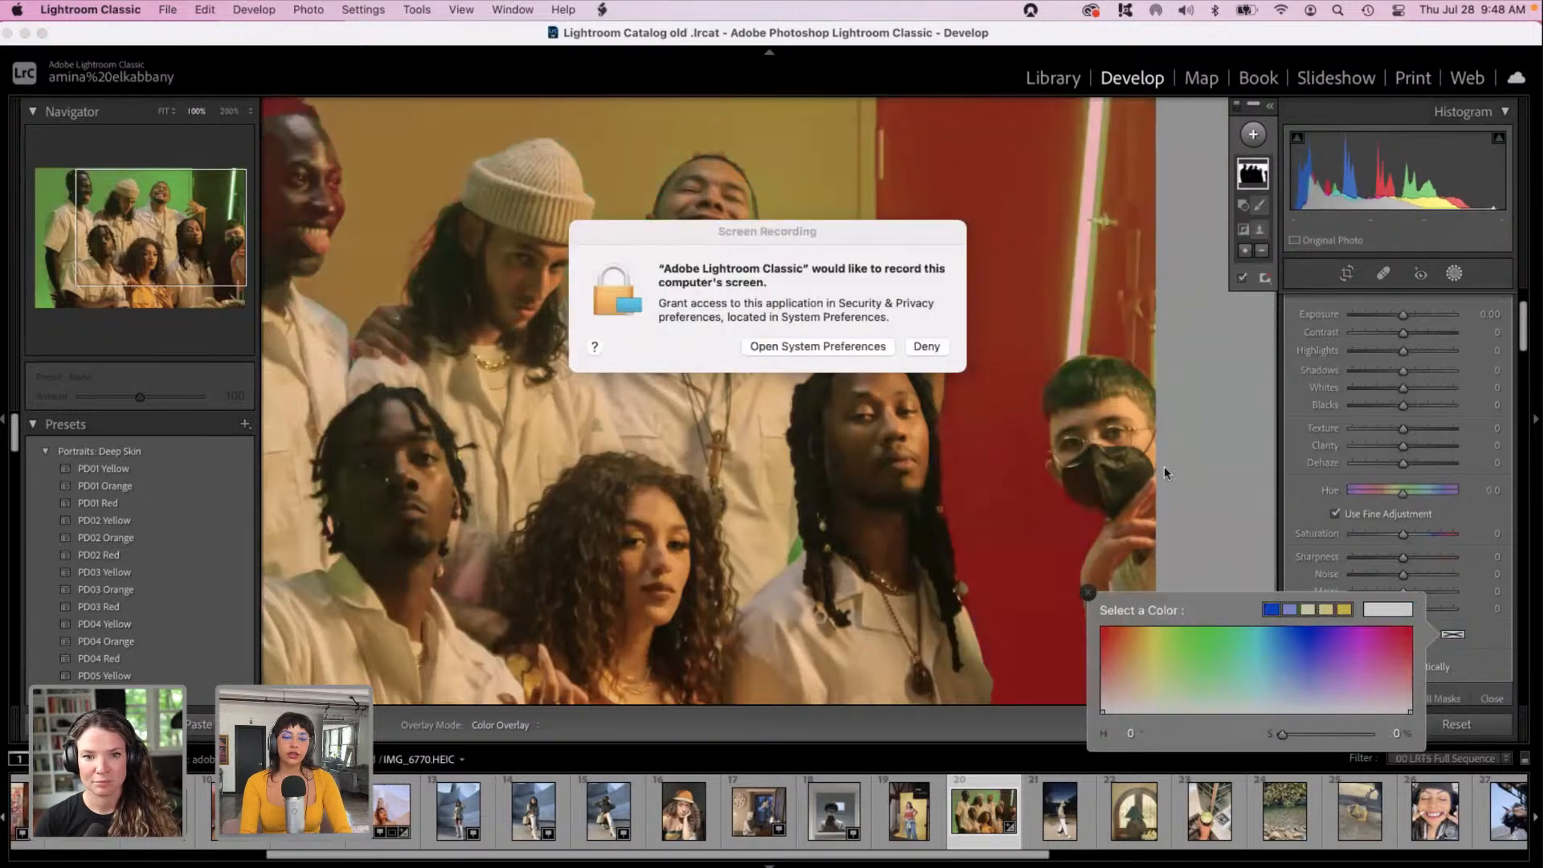
click(873, 347)
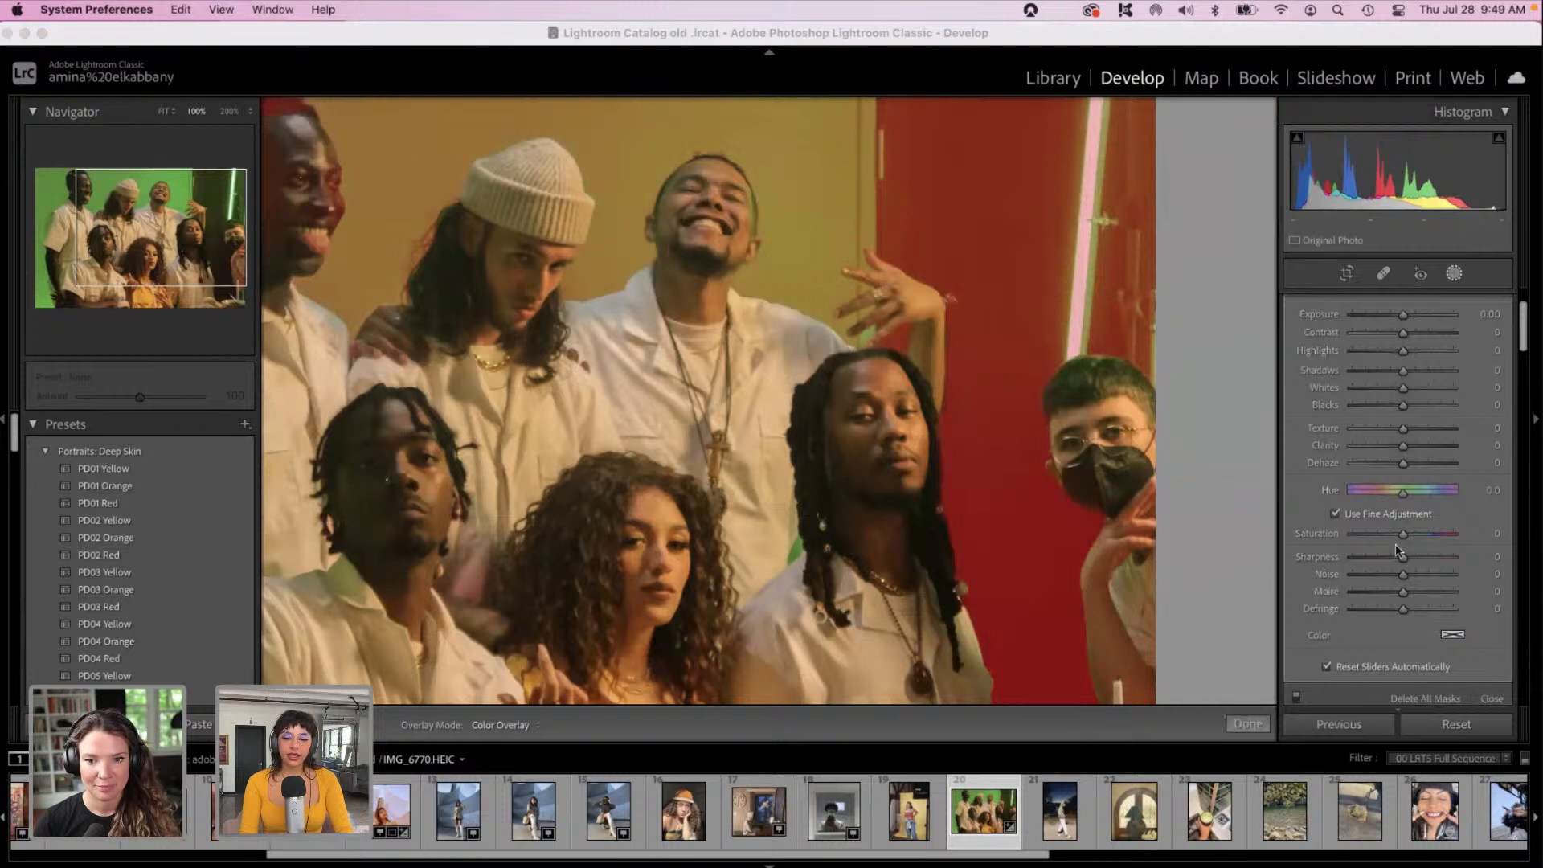
Step: Tint the masked background magenta with Color hue 318 and saturation 89%, and close masking
scroll(1394, 543, up, 2)
click(1449, 677)
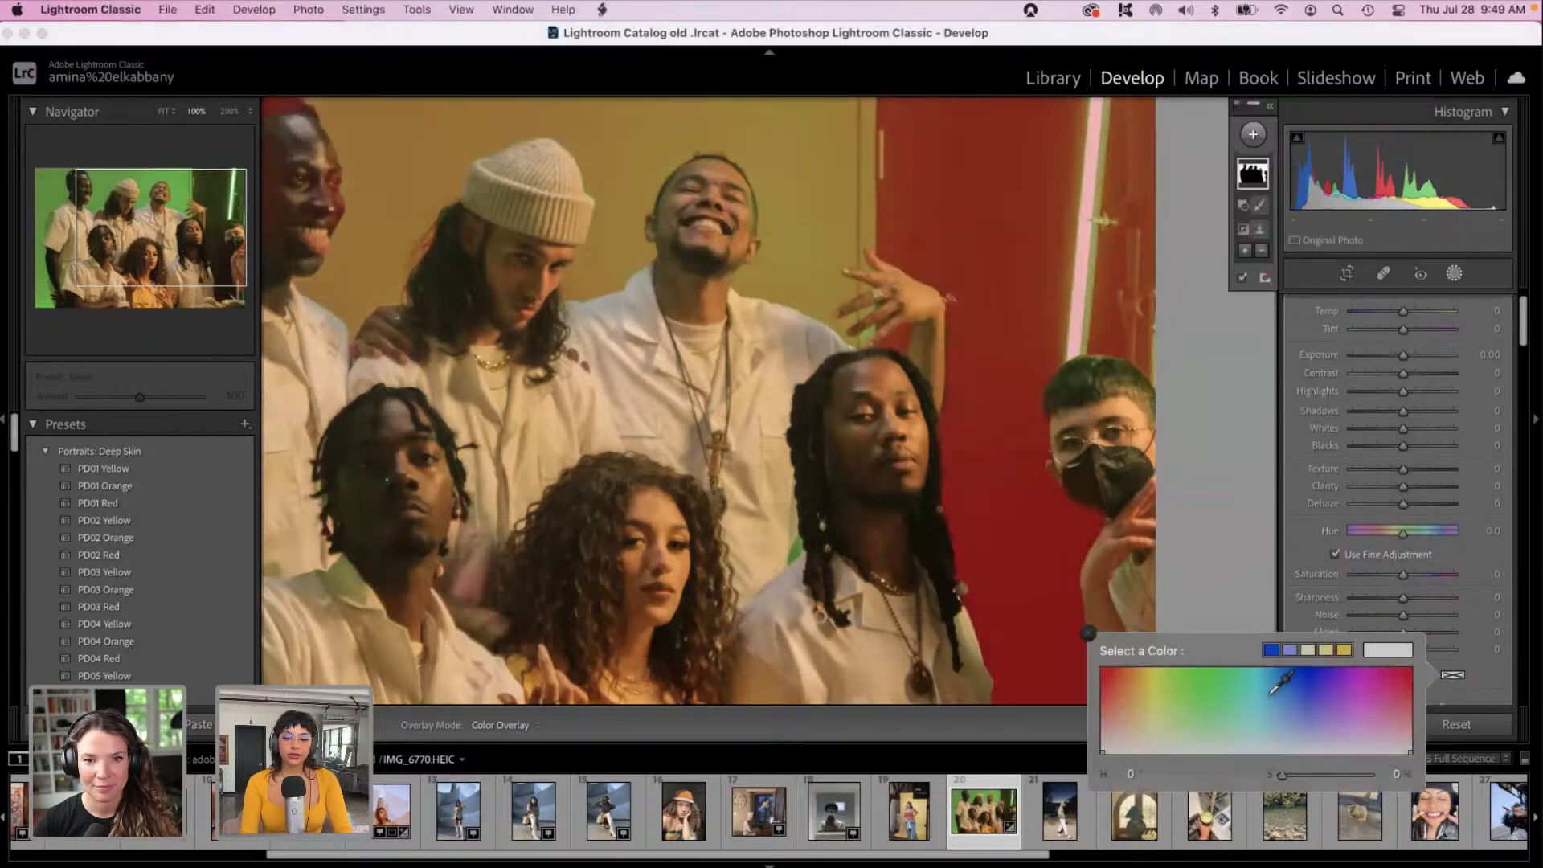
click(1142, 698)
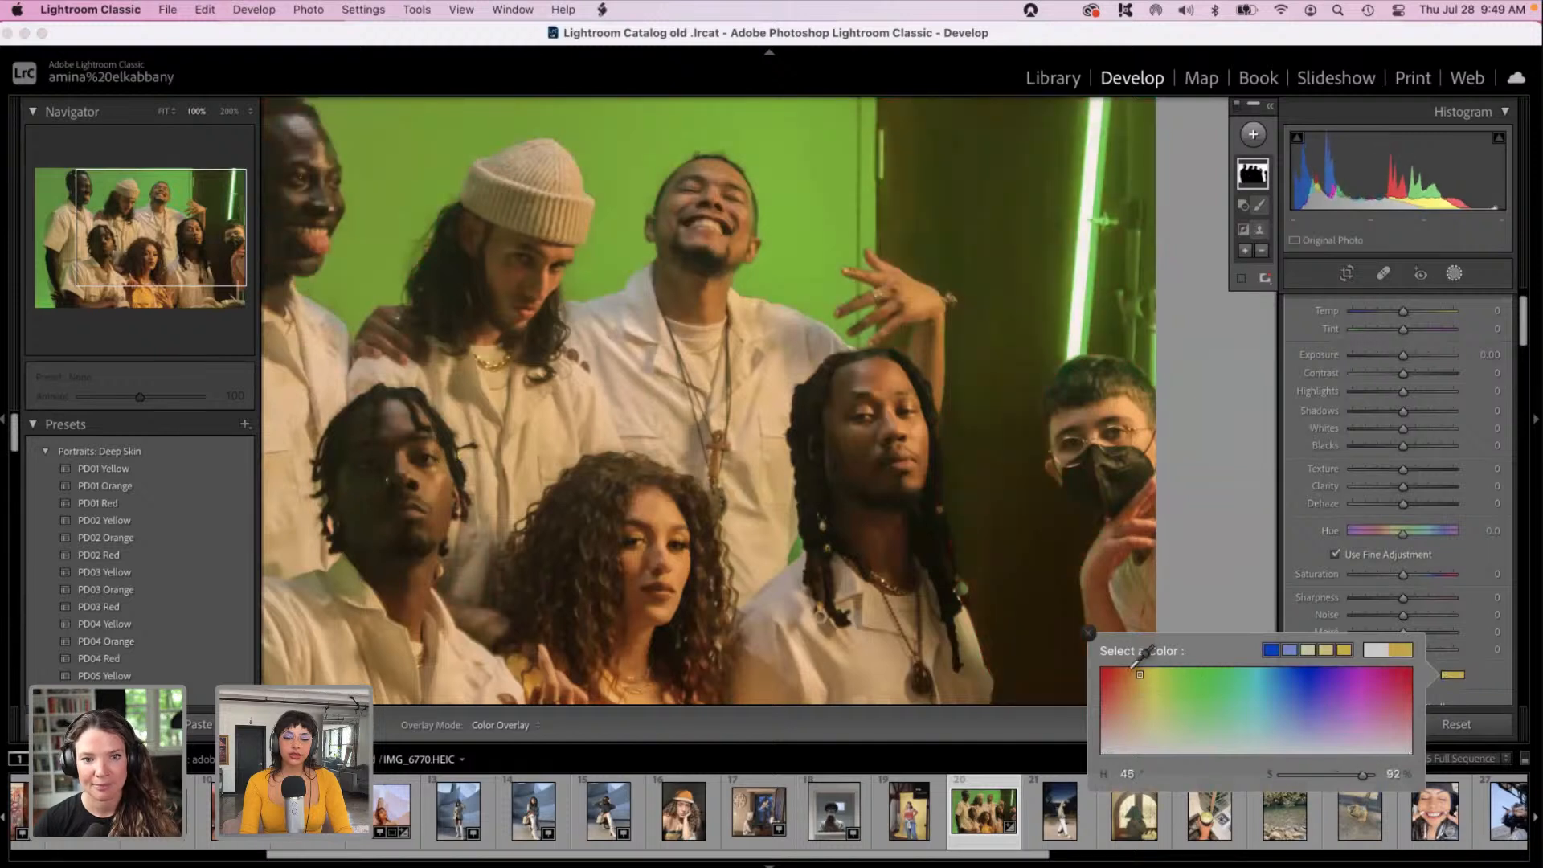
click(1116, 728)
drag(1170, 716, 1374, 676)
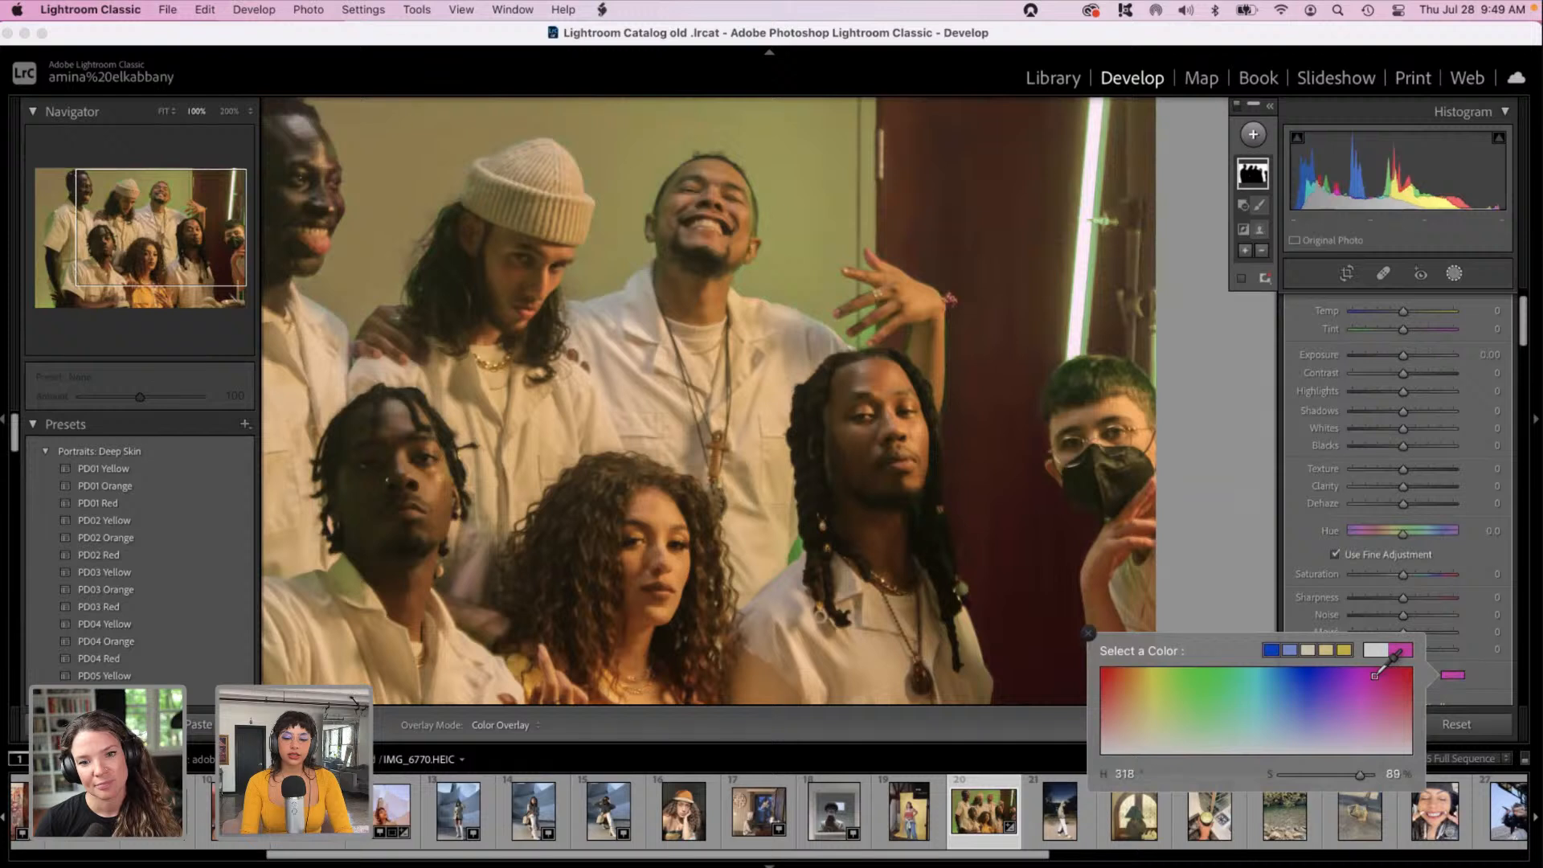
click(1478, 670)
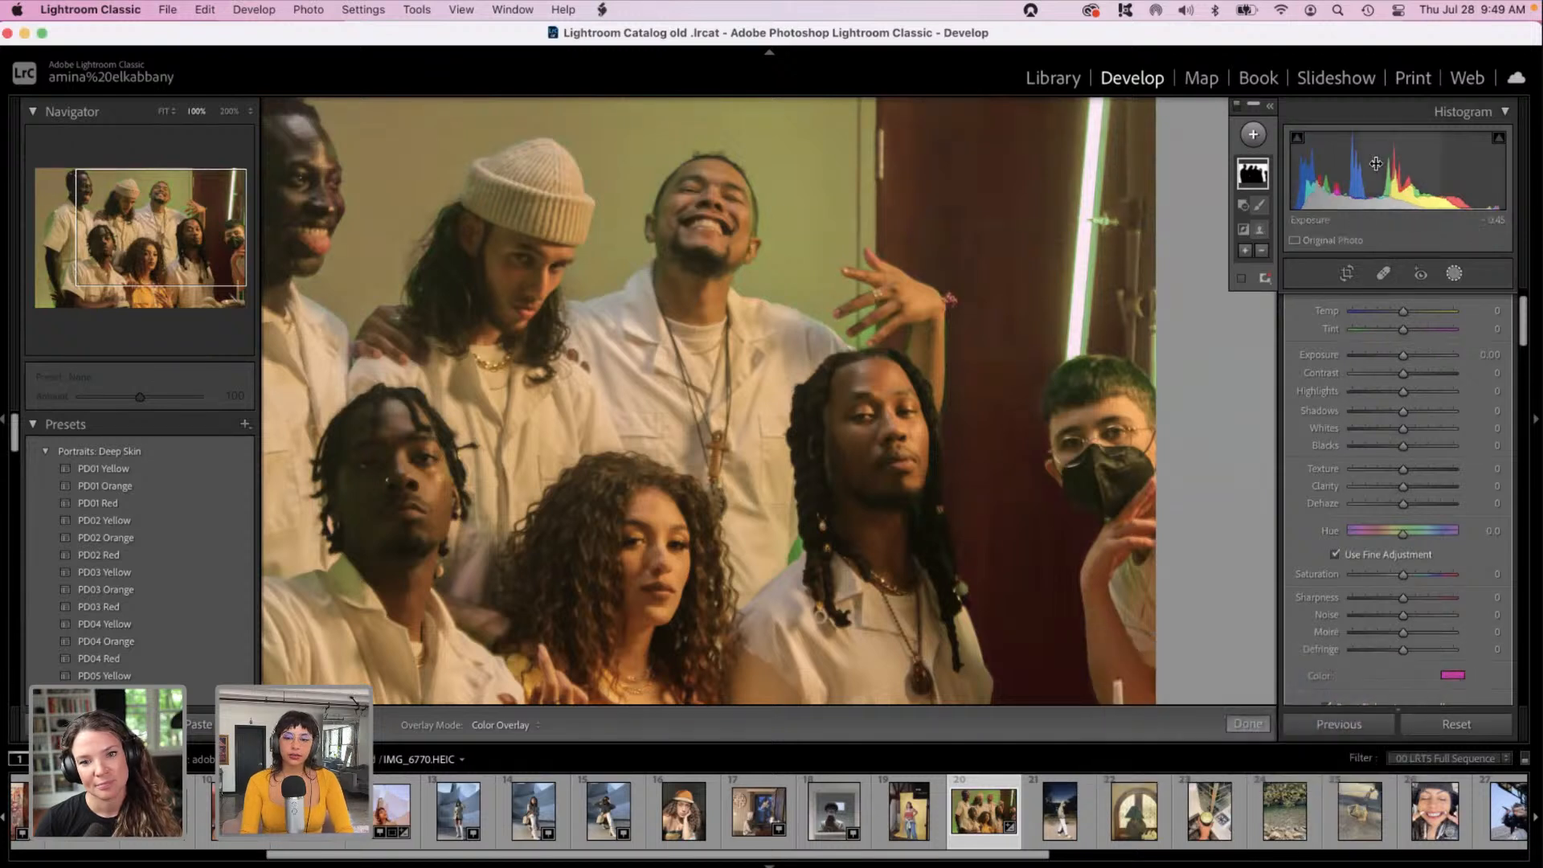
scroll(1486, 337, up, 1)
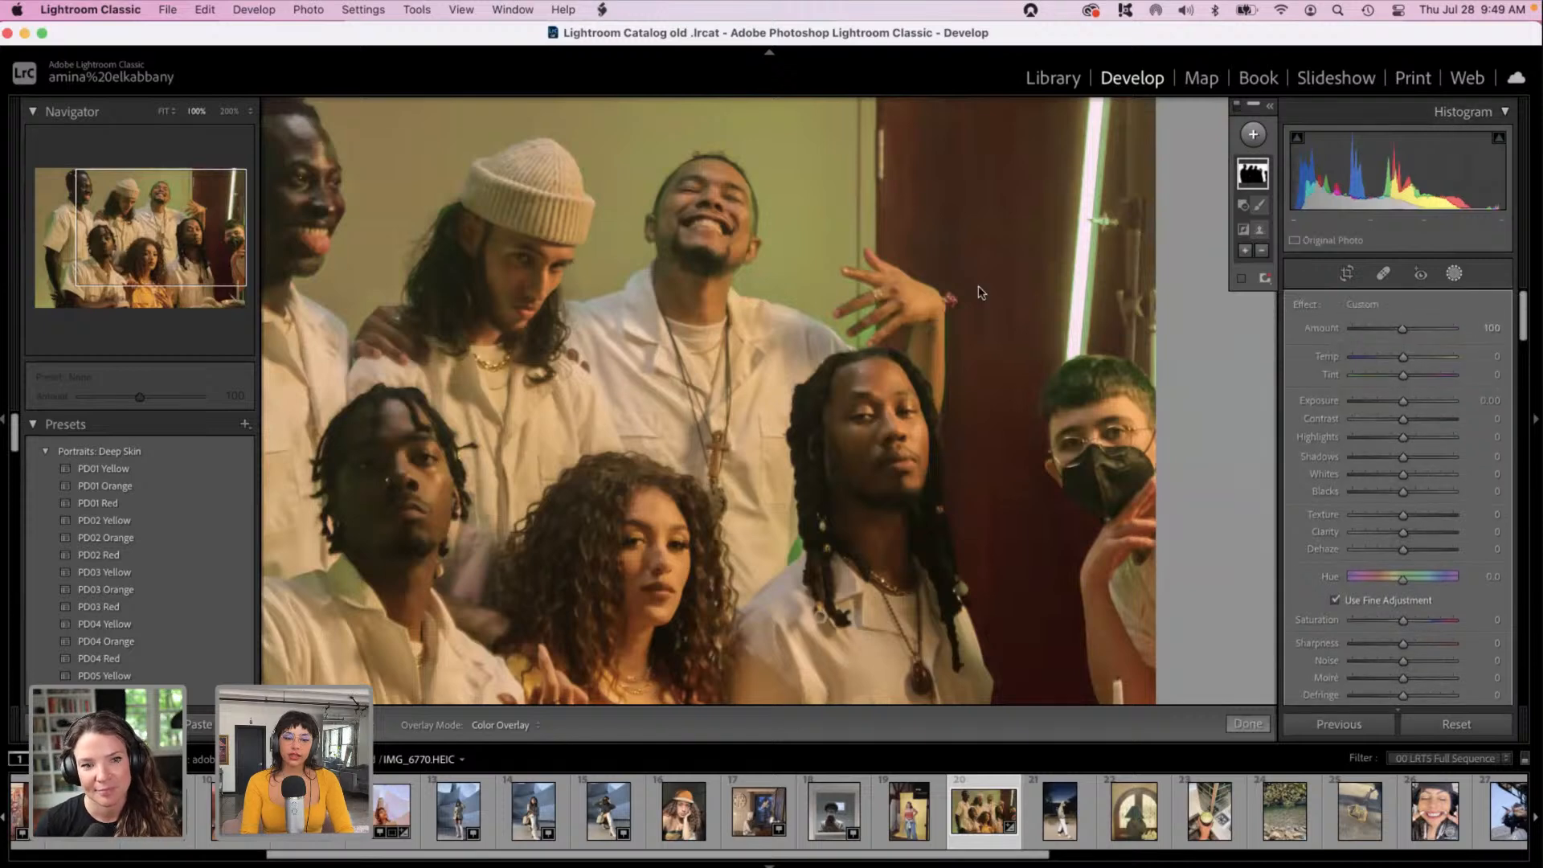
key(super+minus)
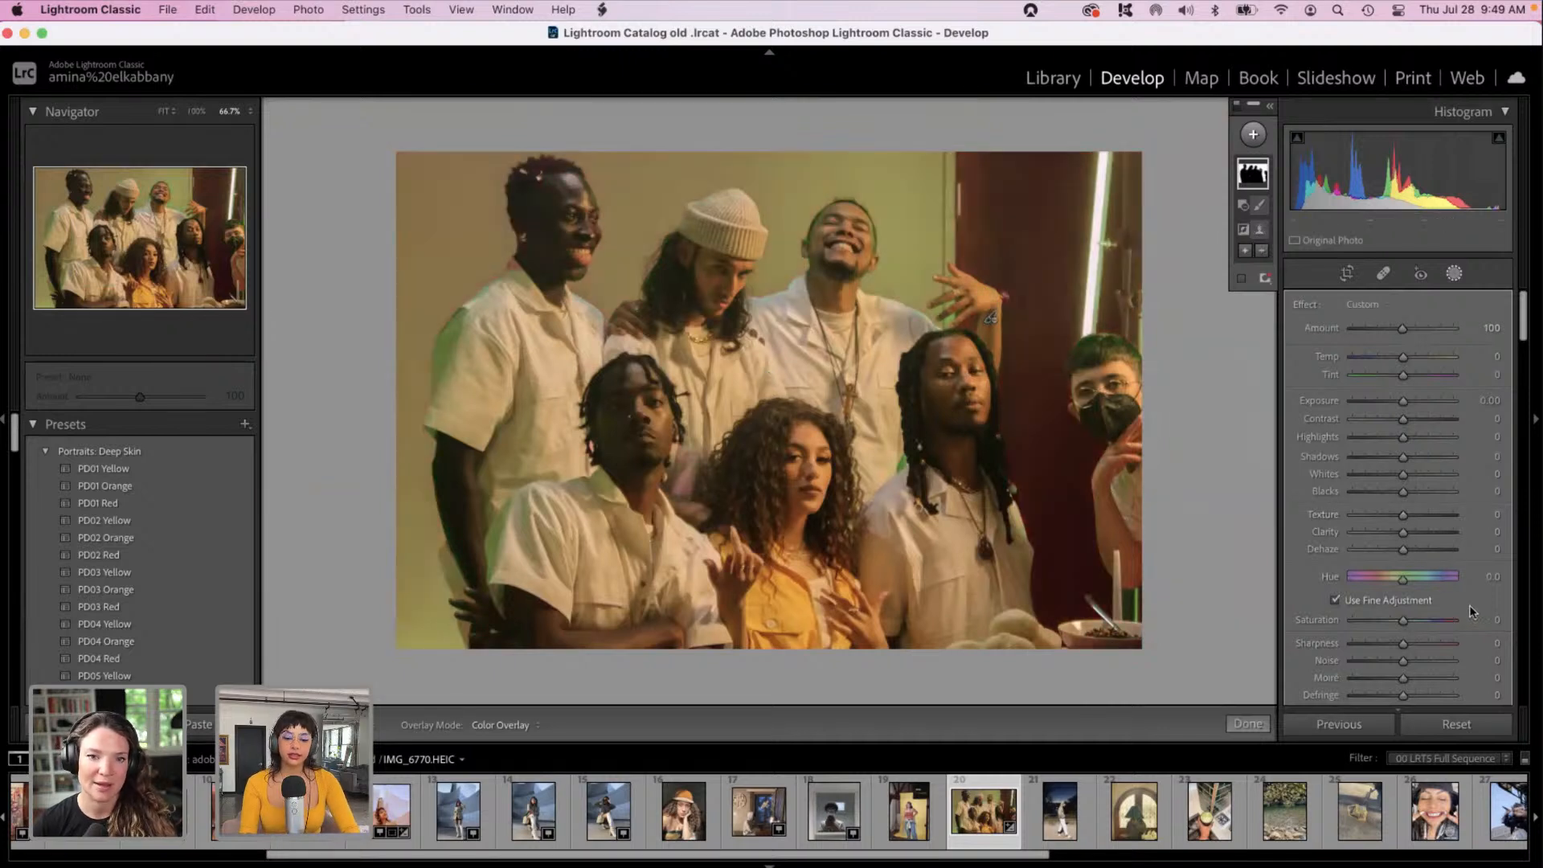
click(1454, 273)
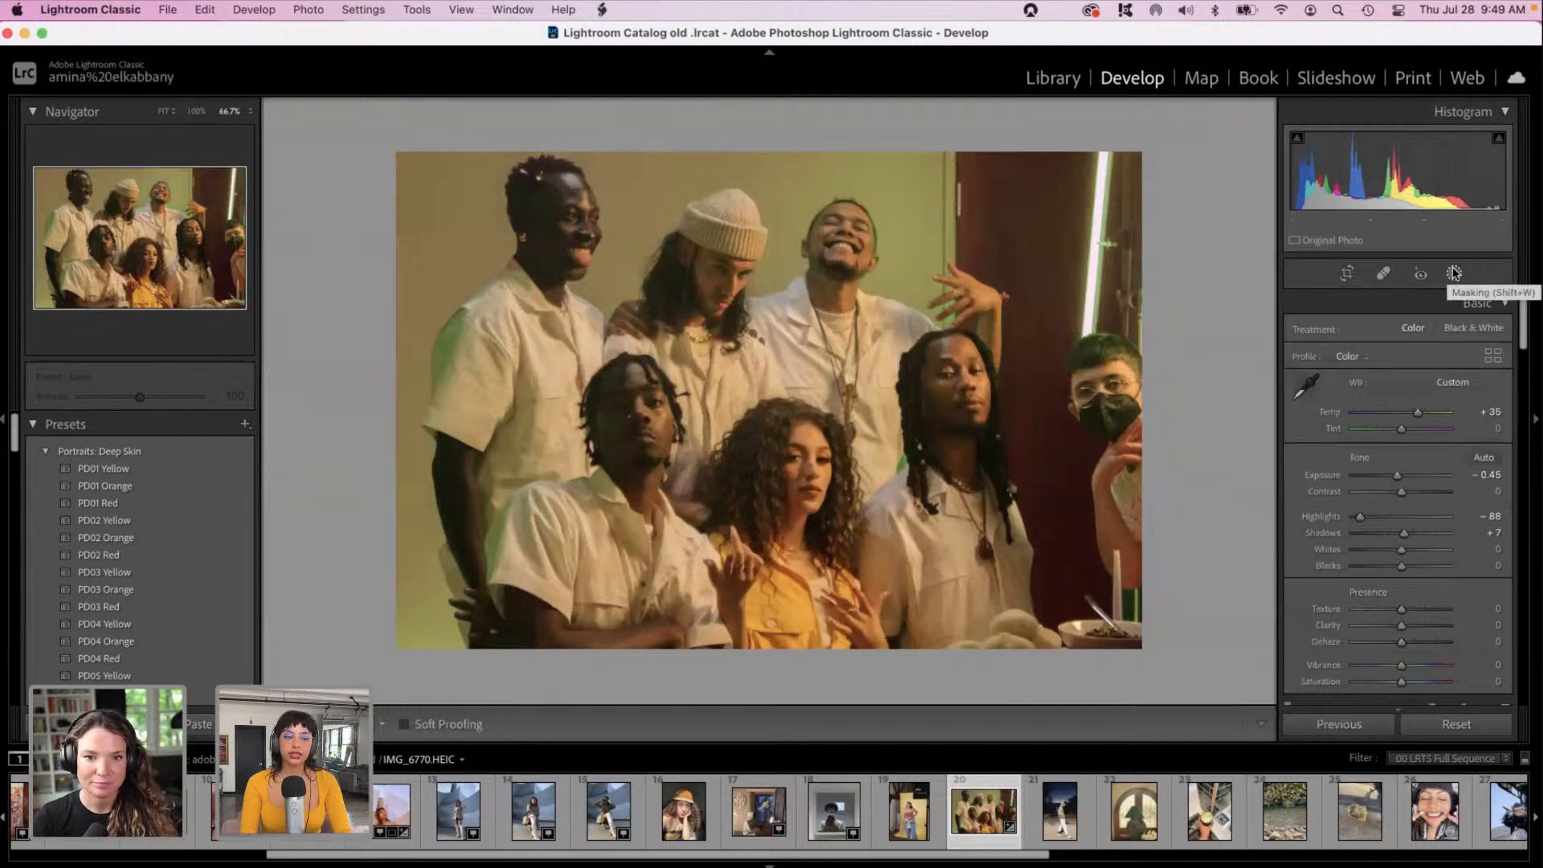
Step: Compare the group photo before and after editing, side by side and as a vertical split
key(y)
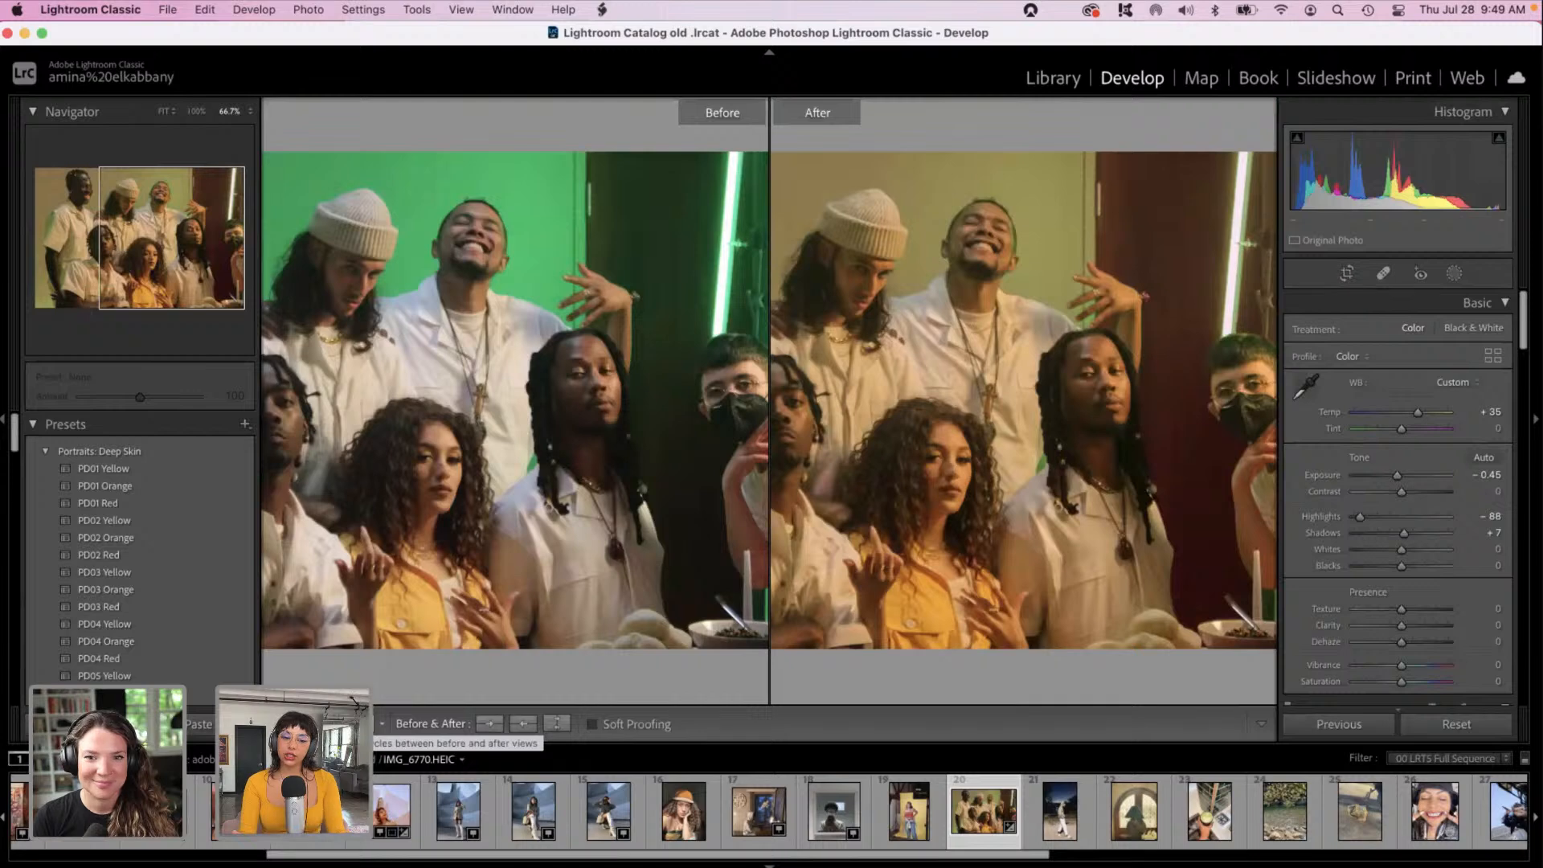
key(z)
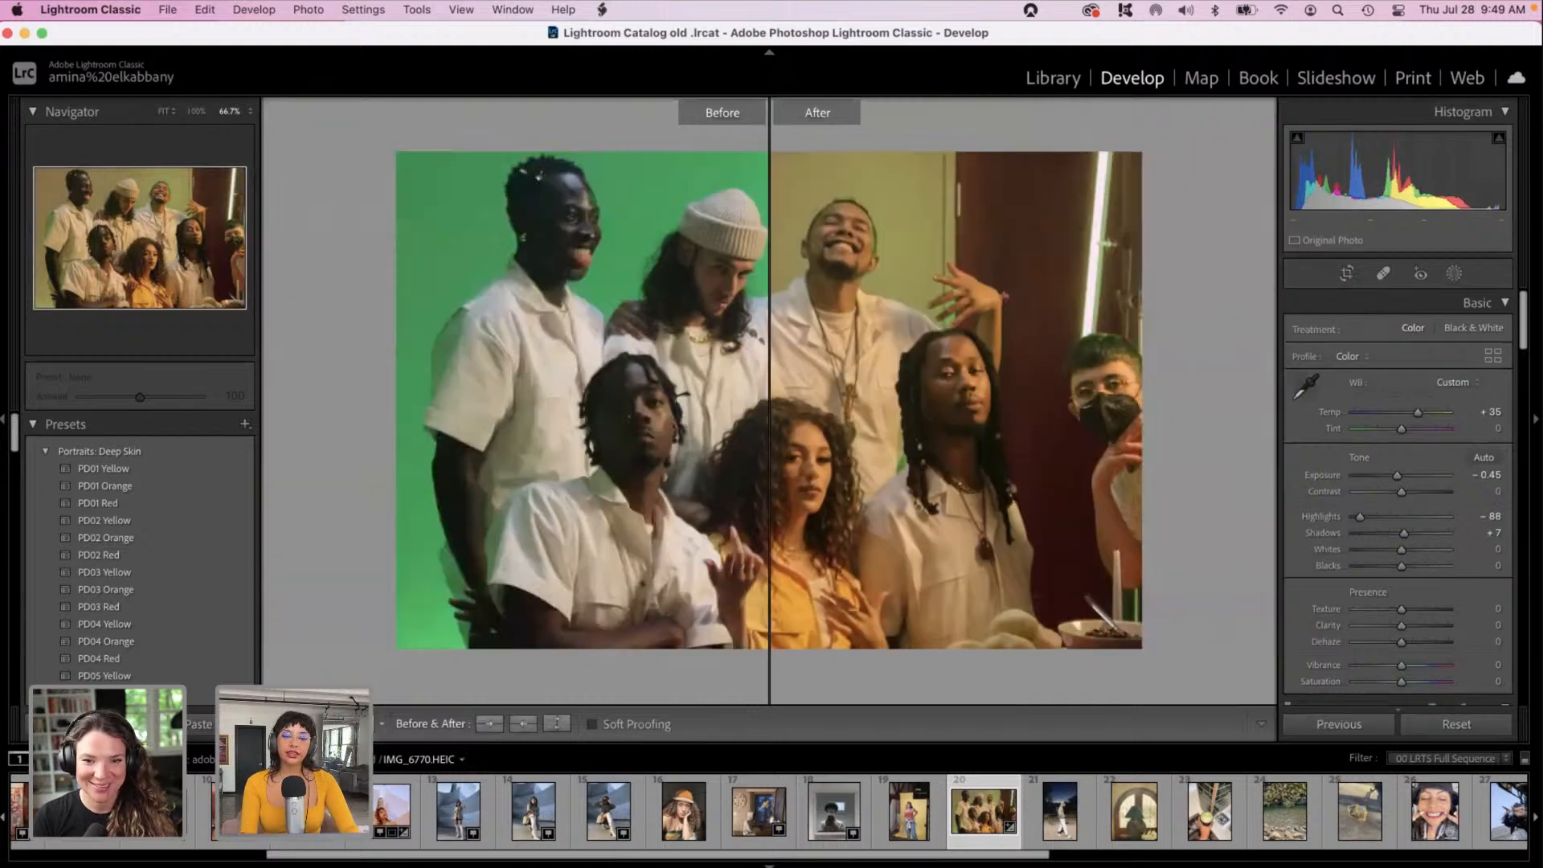
key(y)
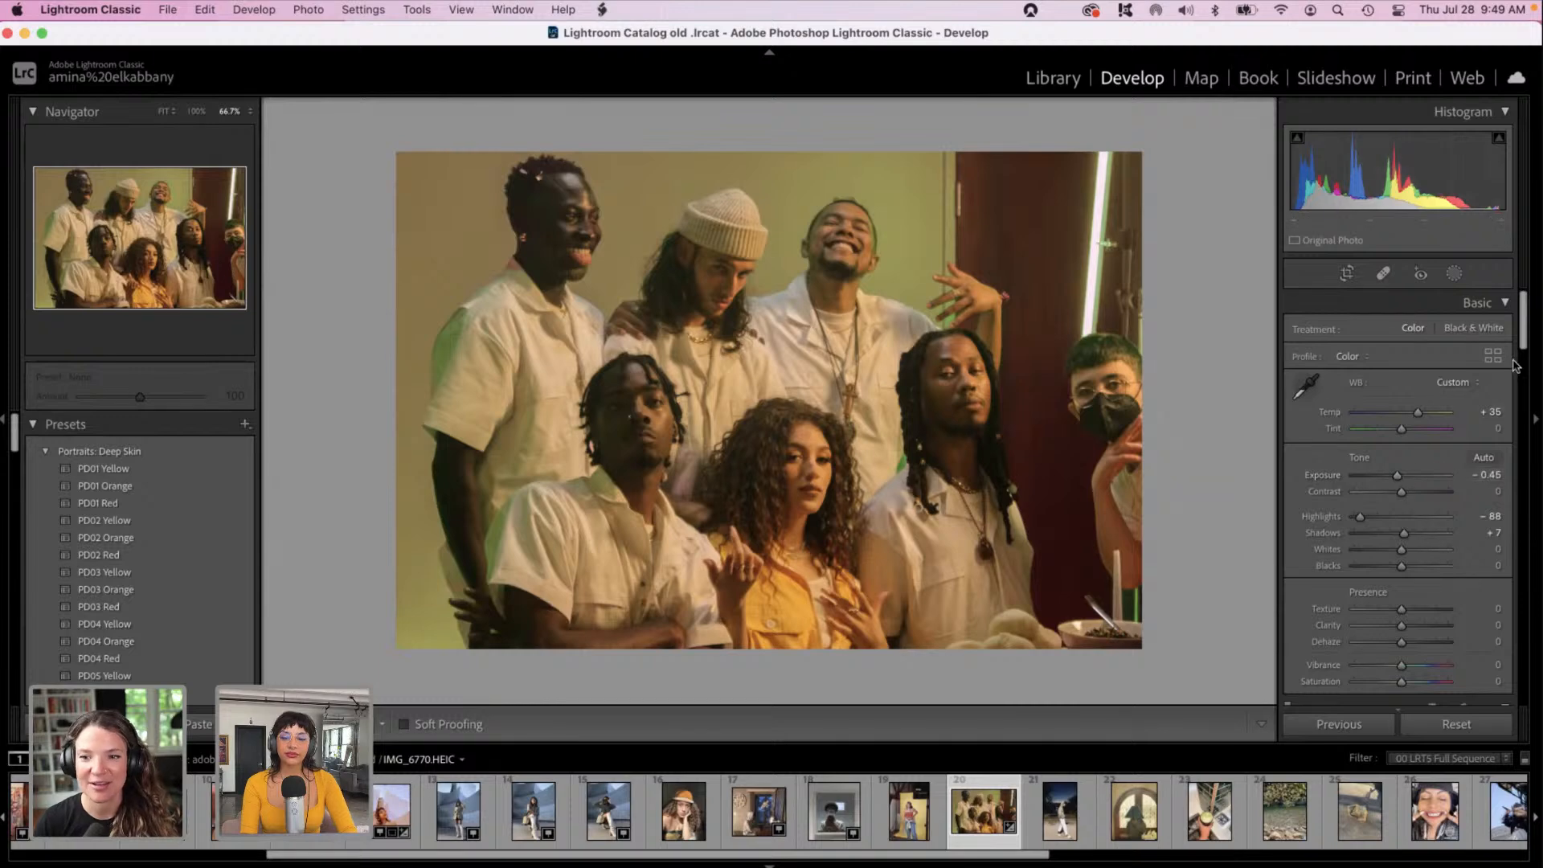
Step: Set the group photo's luminance noise reduction to about 16 and slightly raise the Sharpening amount
drag(1525, 341, 1507, 508)
scroll(1507, 508, down, 5)
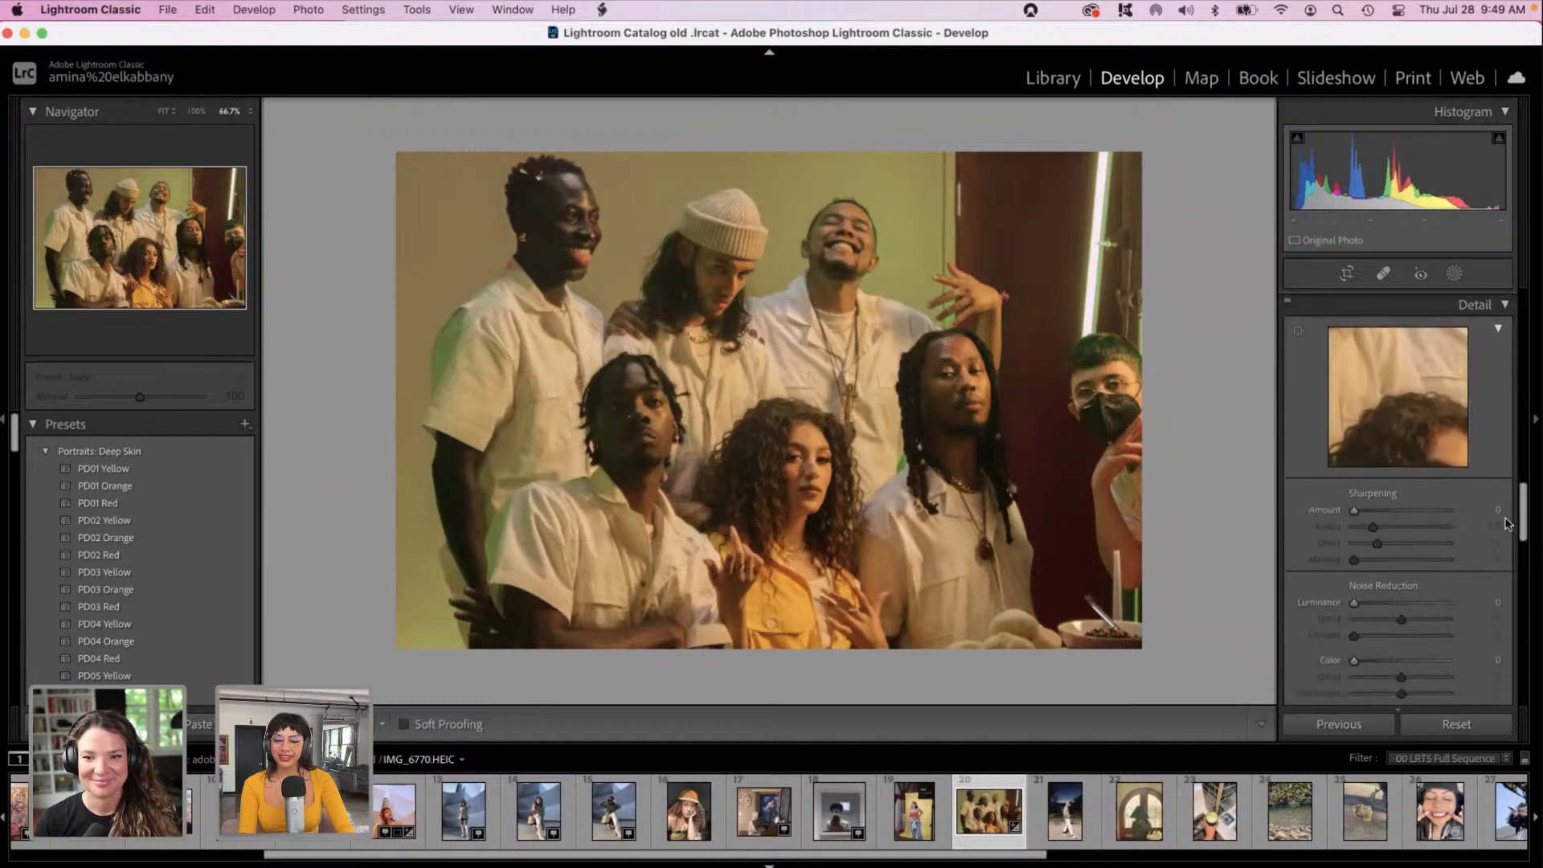
click(1369, 607)
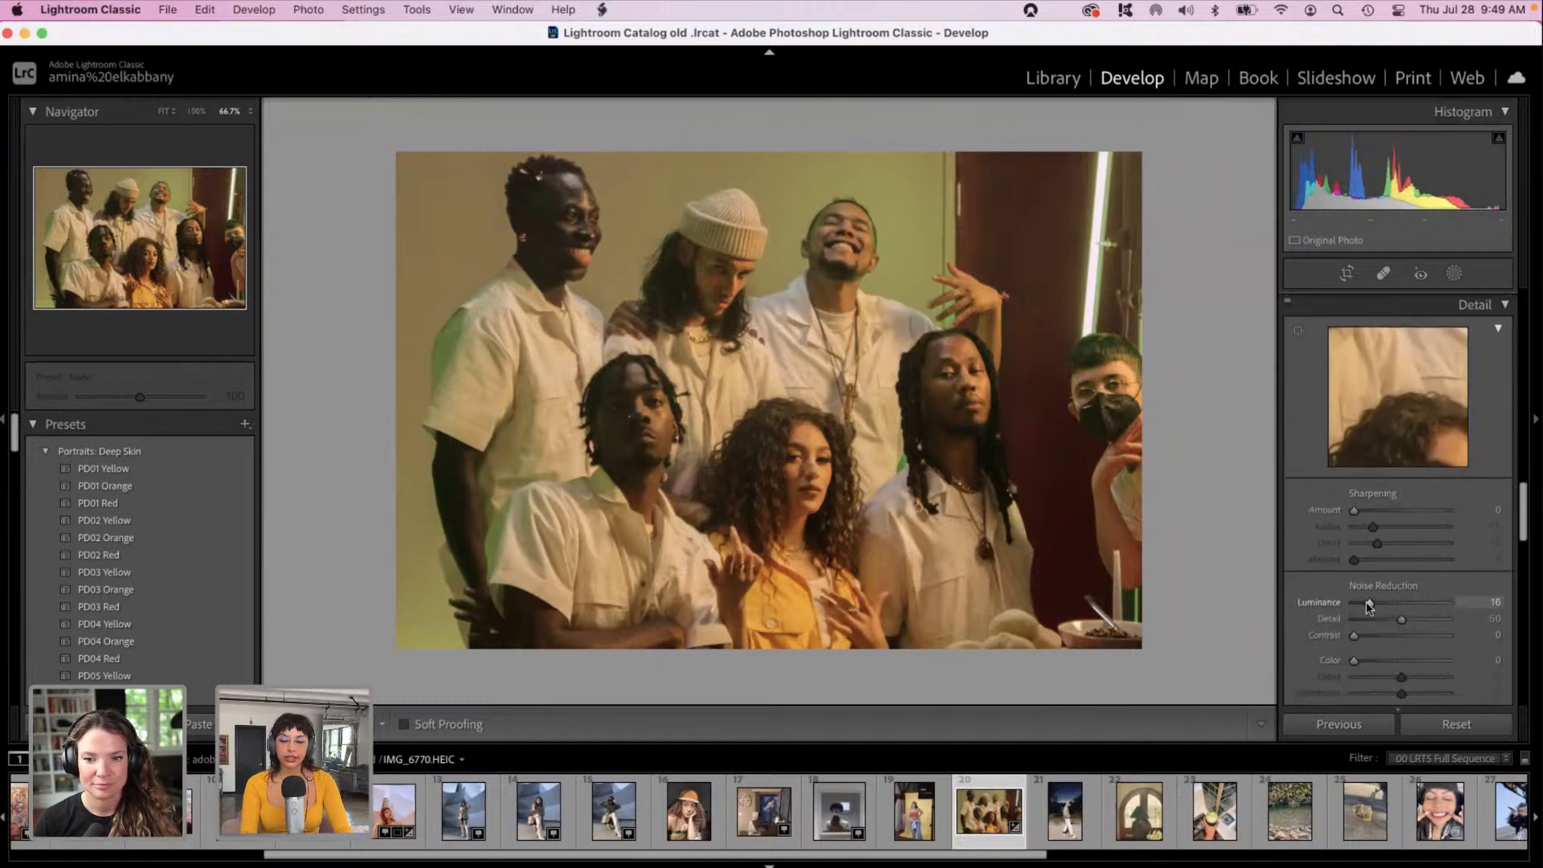
click(1359, 510)
Step: Soften the group photo's tones with Shadows +17, Whites -94 and Blacks +39
drag(1523, 534, 1518, 434)
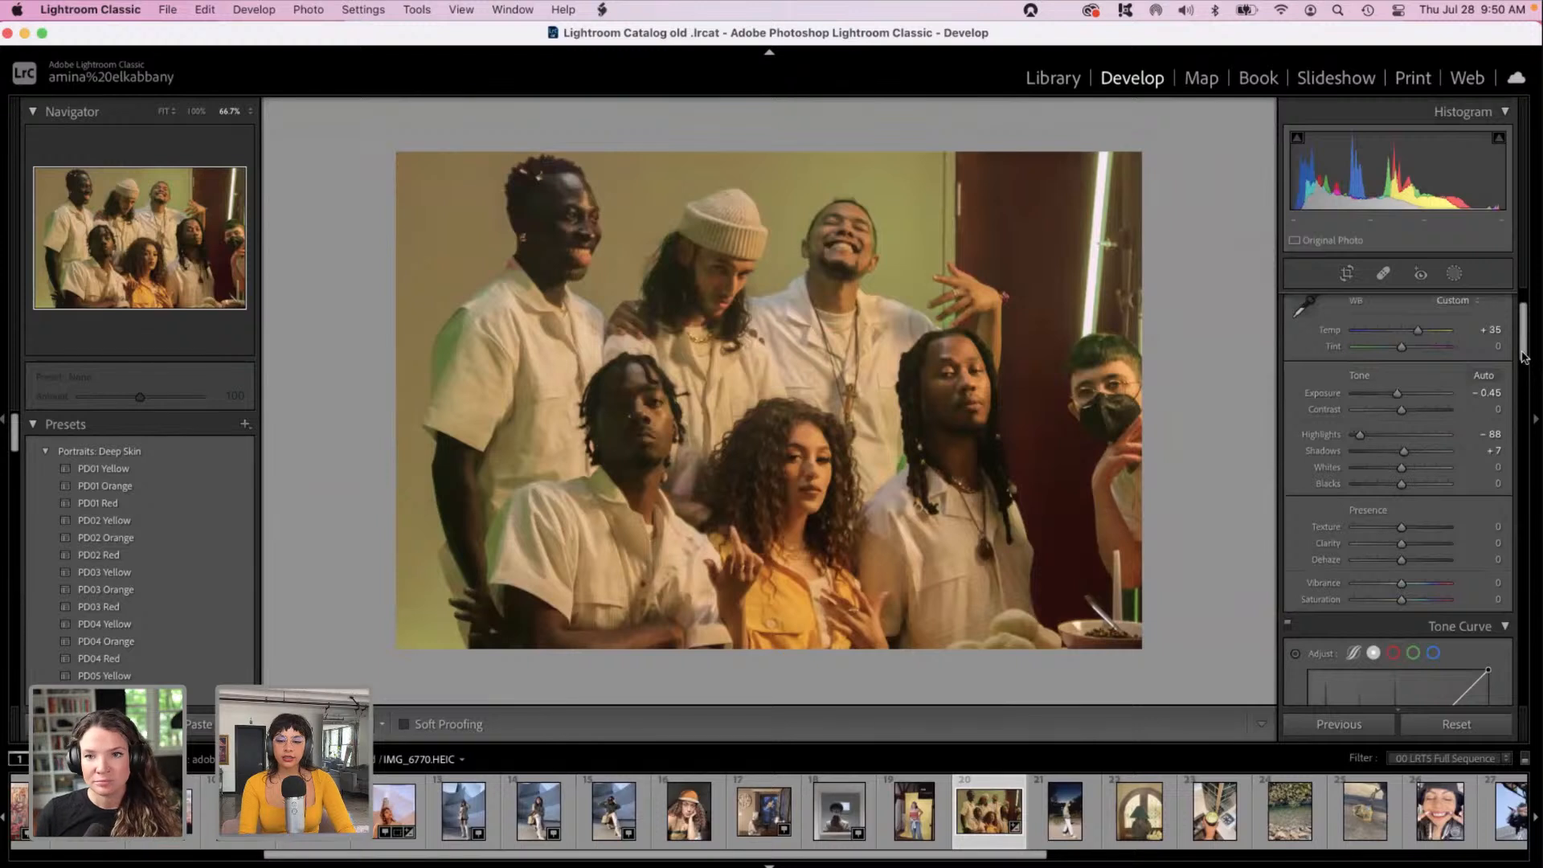
scroll(1522, 356, up, 3)
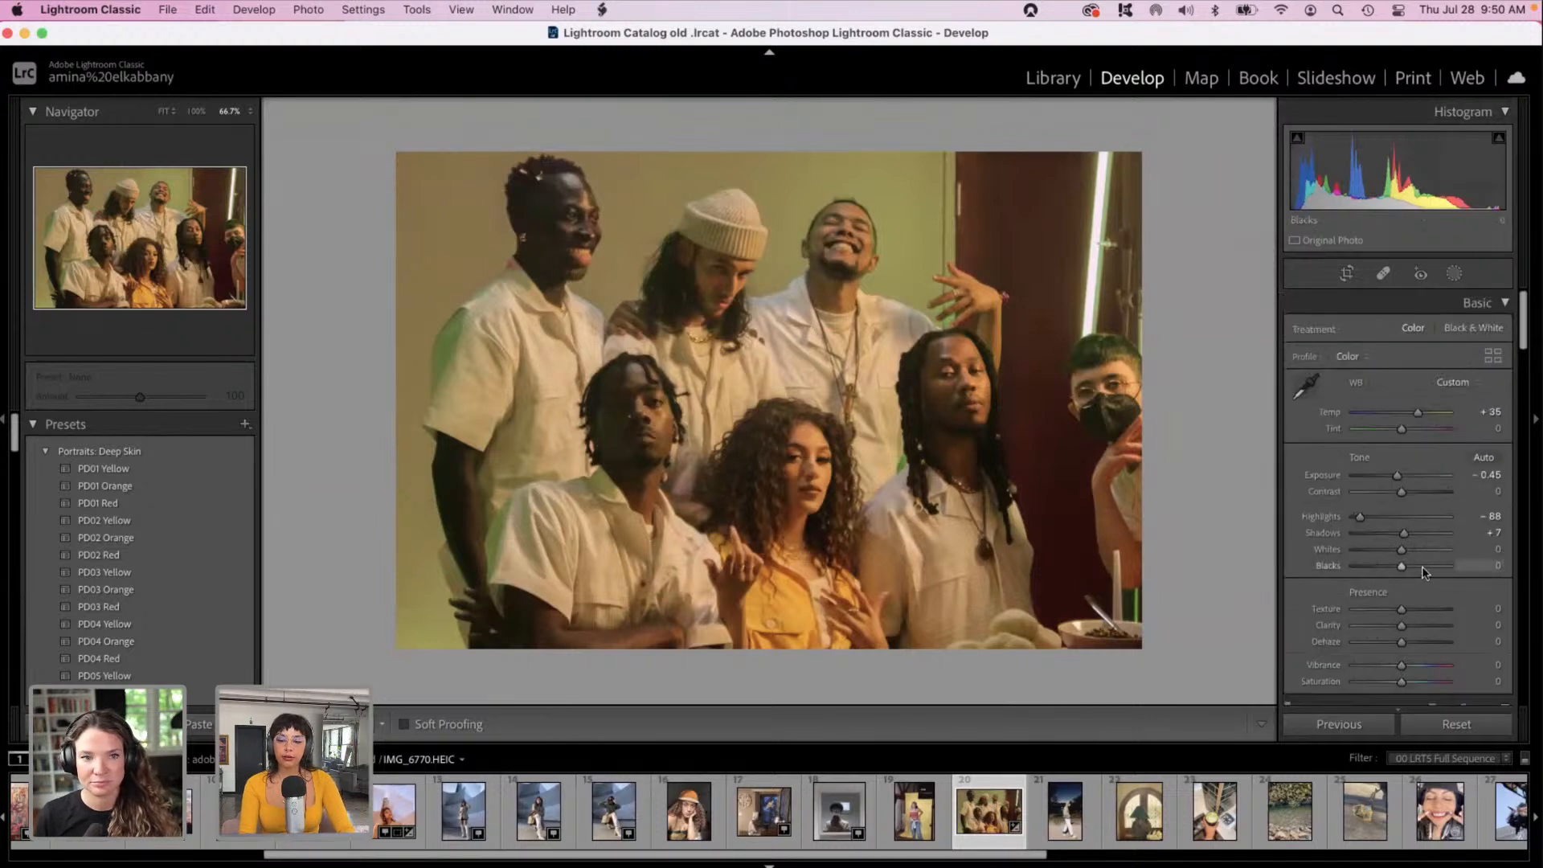
mouse_move(1382, 565)
mouse_down()
mouse_move(1420, 570)
mouse_move(1420, 532)
mouse_move(1353, 555)
mouse_up()
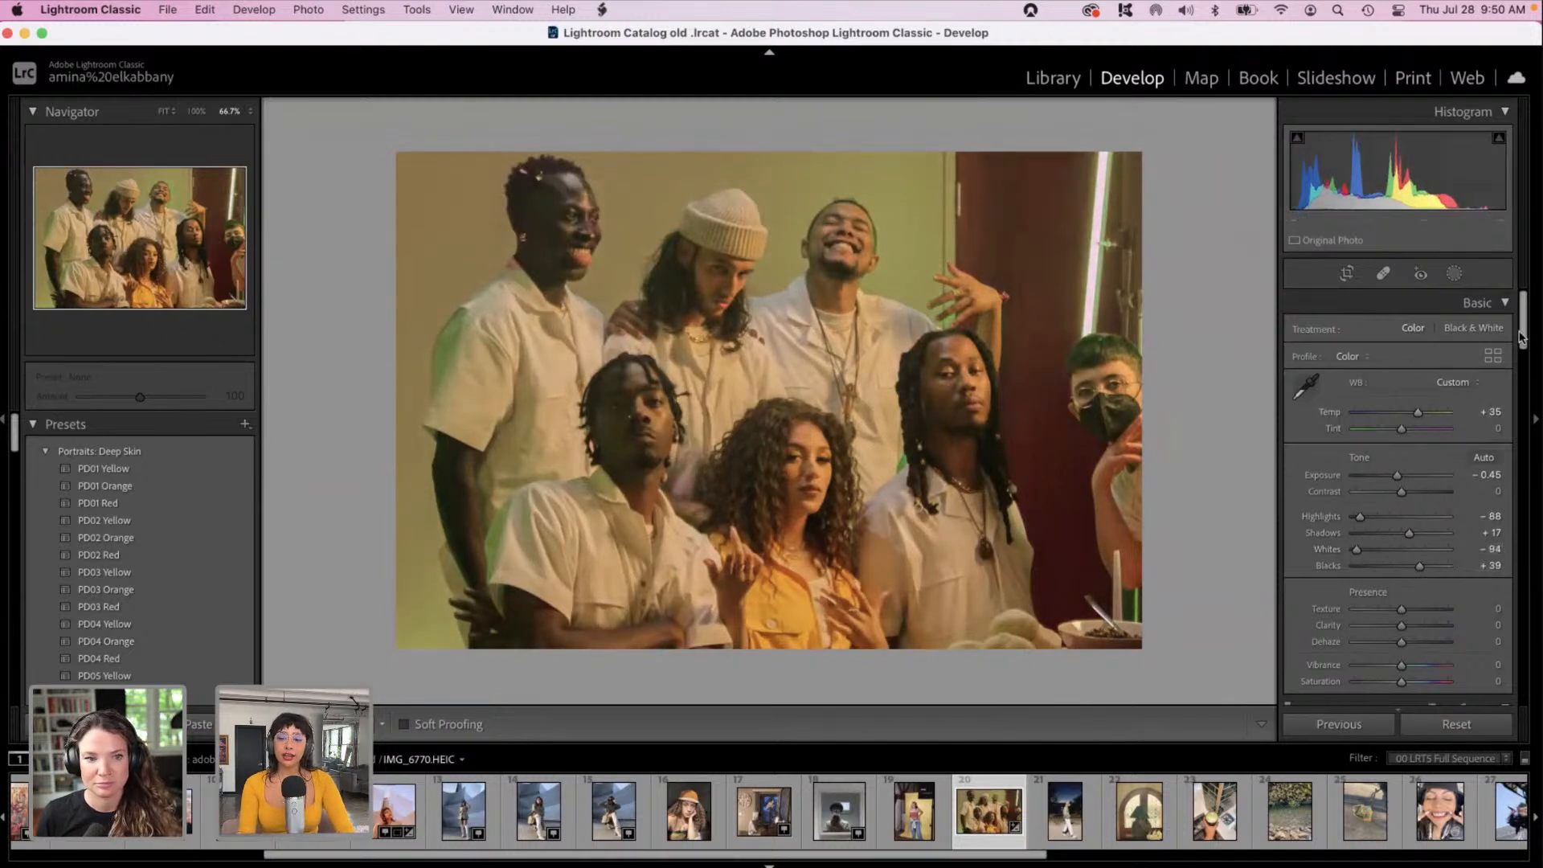
Step: Calibrate the primary hues of the group photo to Red +22, Green +11 and Blue -18
drag(1520, 332, 1539, 697)
click(1431, 553)
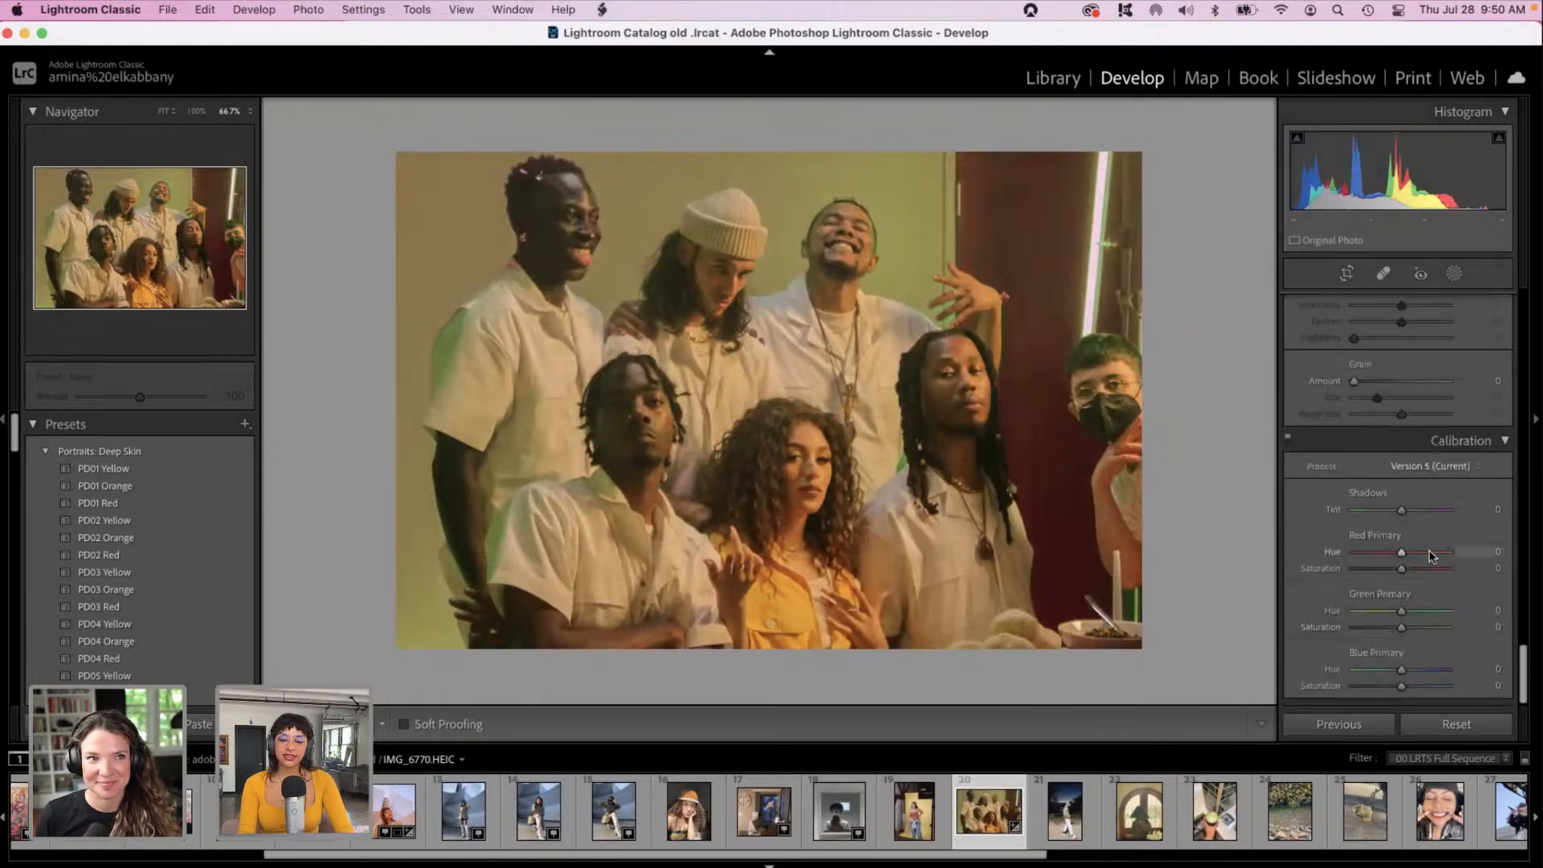
mouse_move(1431, 555)
mouse_down()
mouse_move(1398, 554)
mouse_move(1438, 556)
mouse_move(1414, 560)
mouse_up()
mouse_move(1420, 618)
mouse_down()
mouse_move(1369, 622)
mouse_move(1424, 621)
mouse_move(1408, 614)
mouse_up()
mouse_move(1392, 669)
mouse_down()
mouse_move(1415, 671)
mouse_move(1395, 670)
mouse_up()
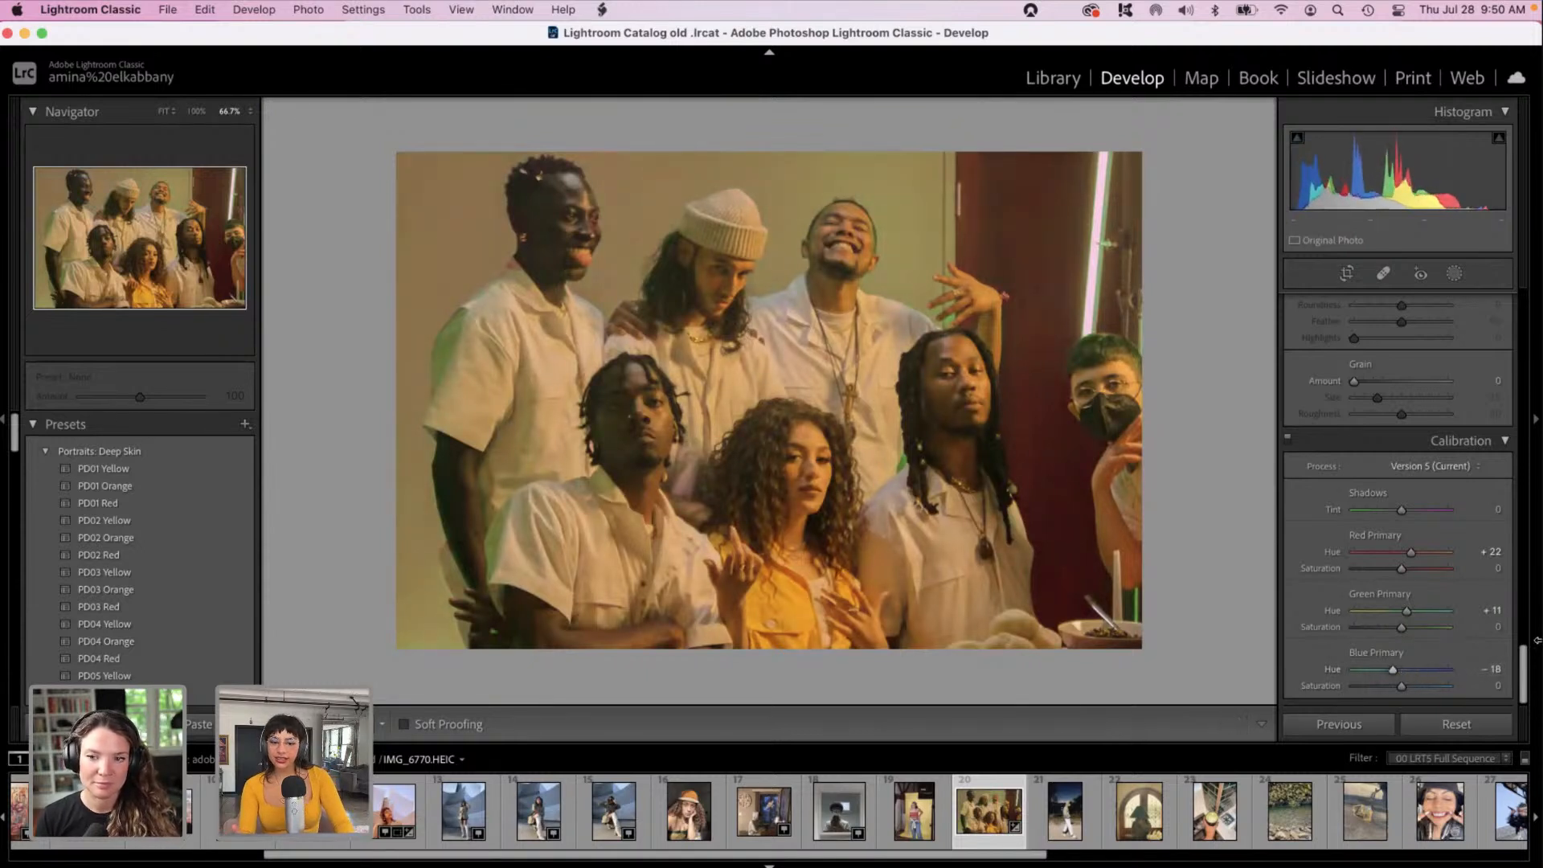
Step: Brighten the group photo's warm colours with HSL Luminance Orange +12 and Yellow +48
drag(1523, 671, 1491, 279)
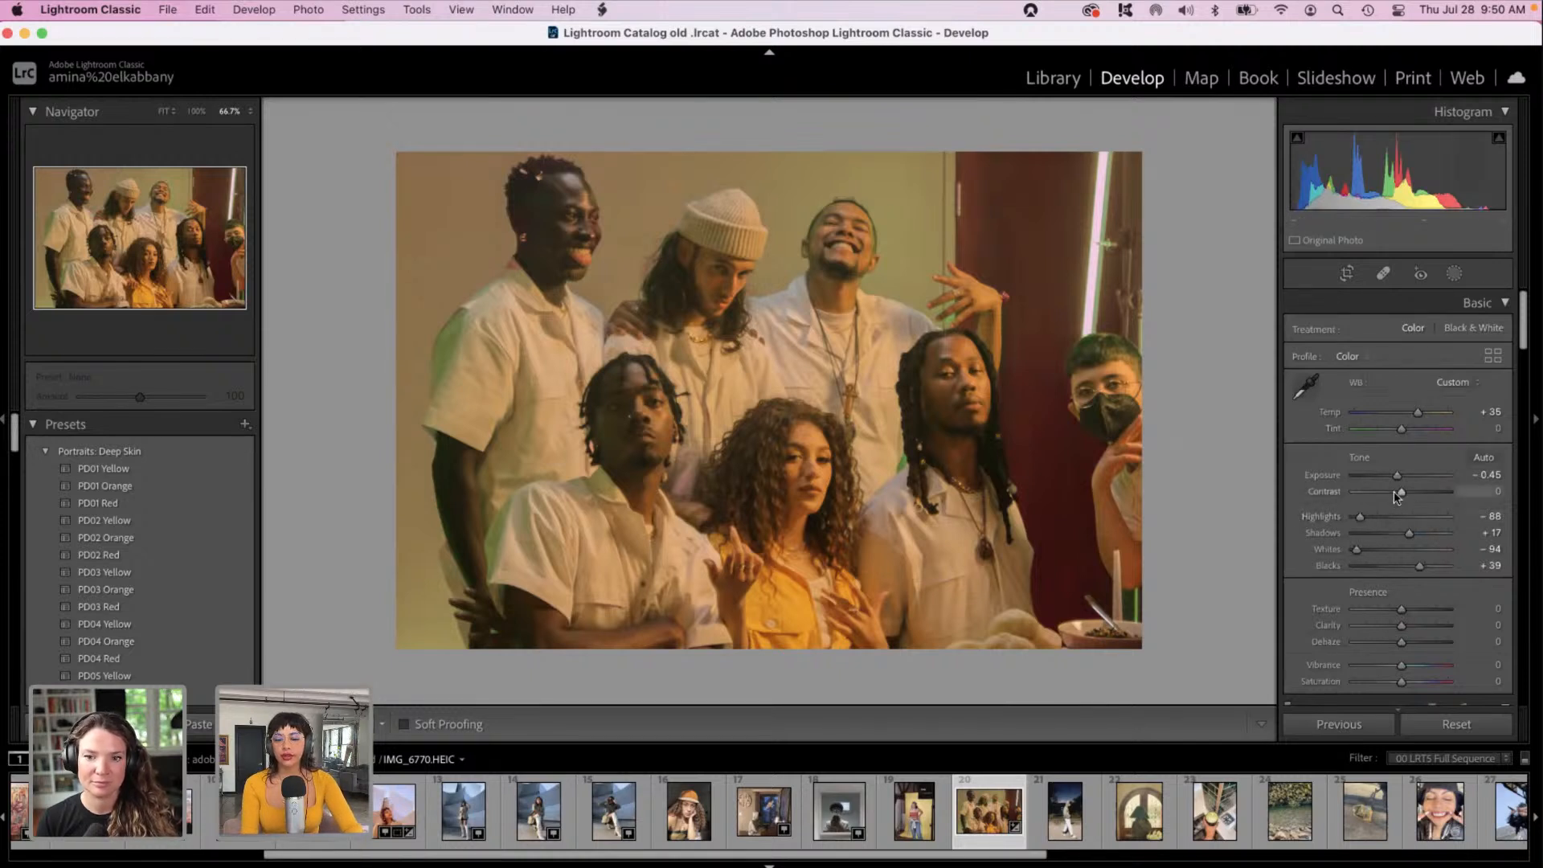
scroll(1406, 640, down, 1)
scroll(1406, 639, down, 2)
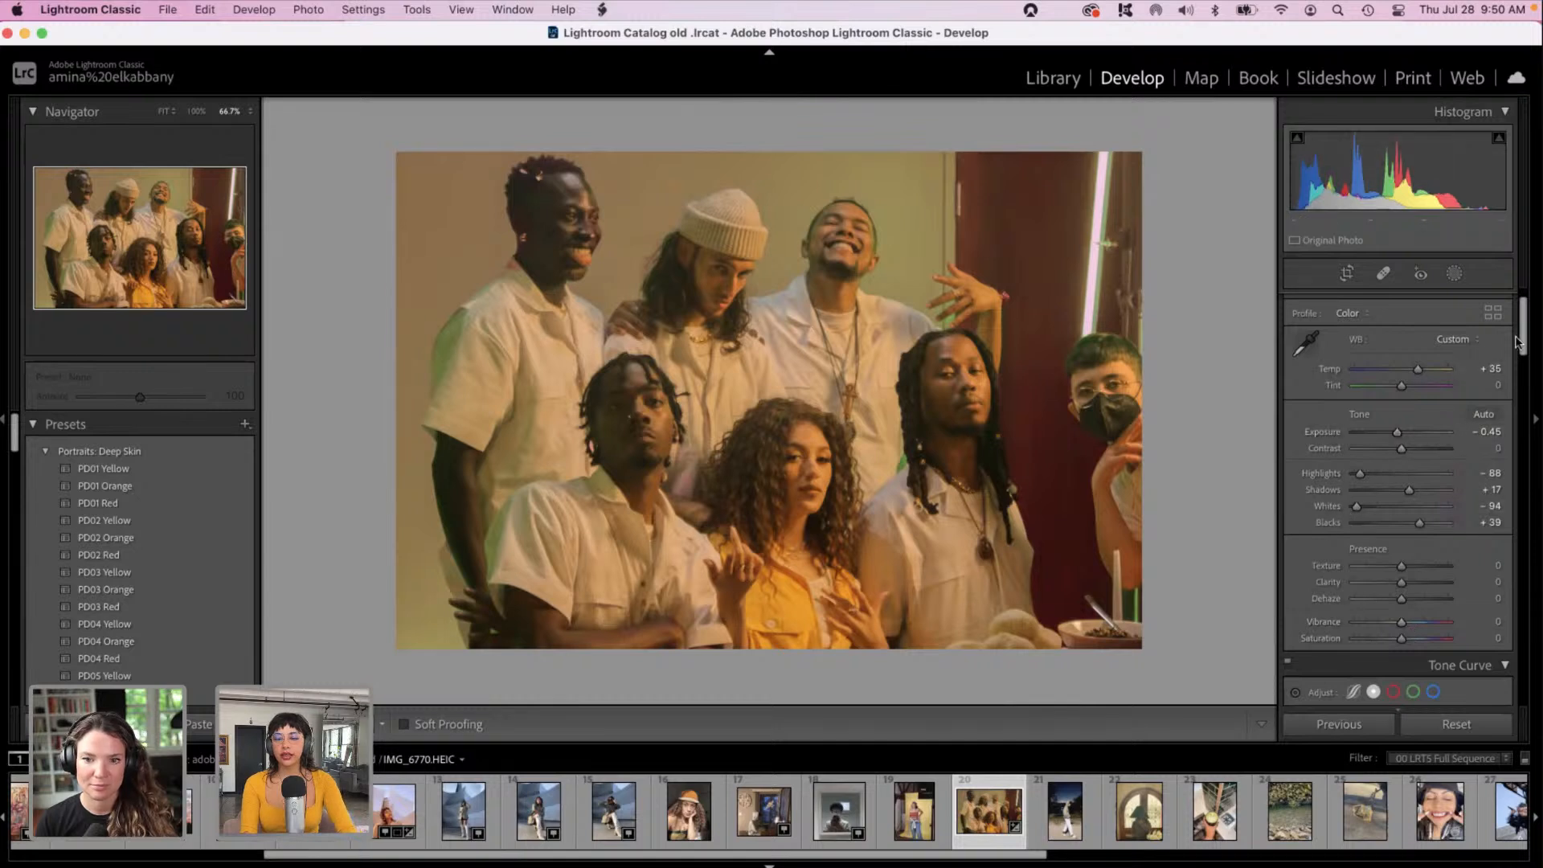
drag(1524, 341, 1525, 422)
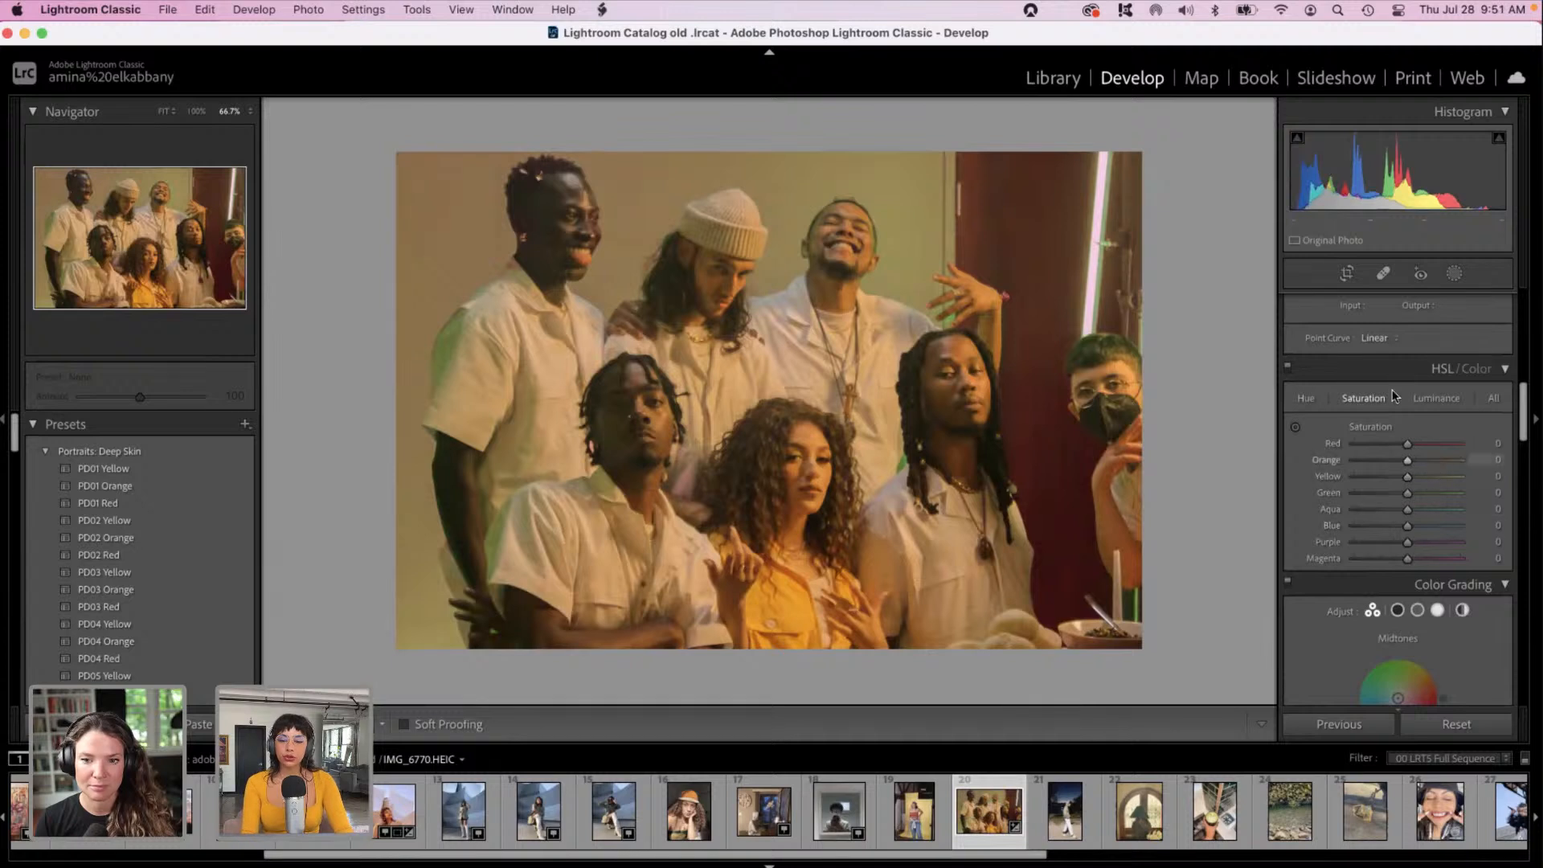
click(1436, 397)
mouse_move(1426, 482)
mouse_down()
mouse_move(1429, 466)
mouse_move(1414, 468)
mouse_up()
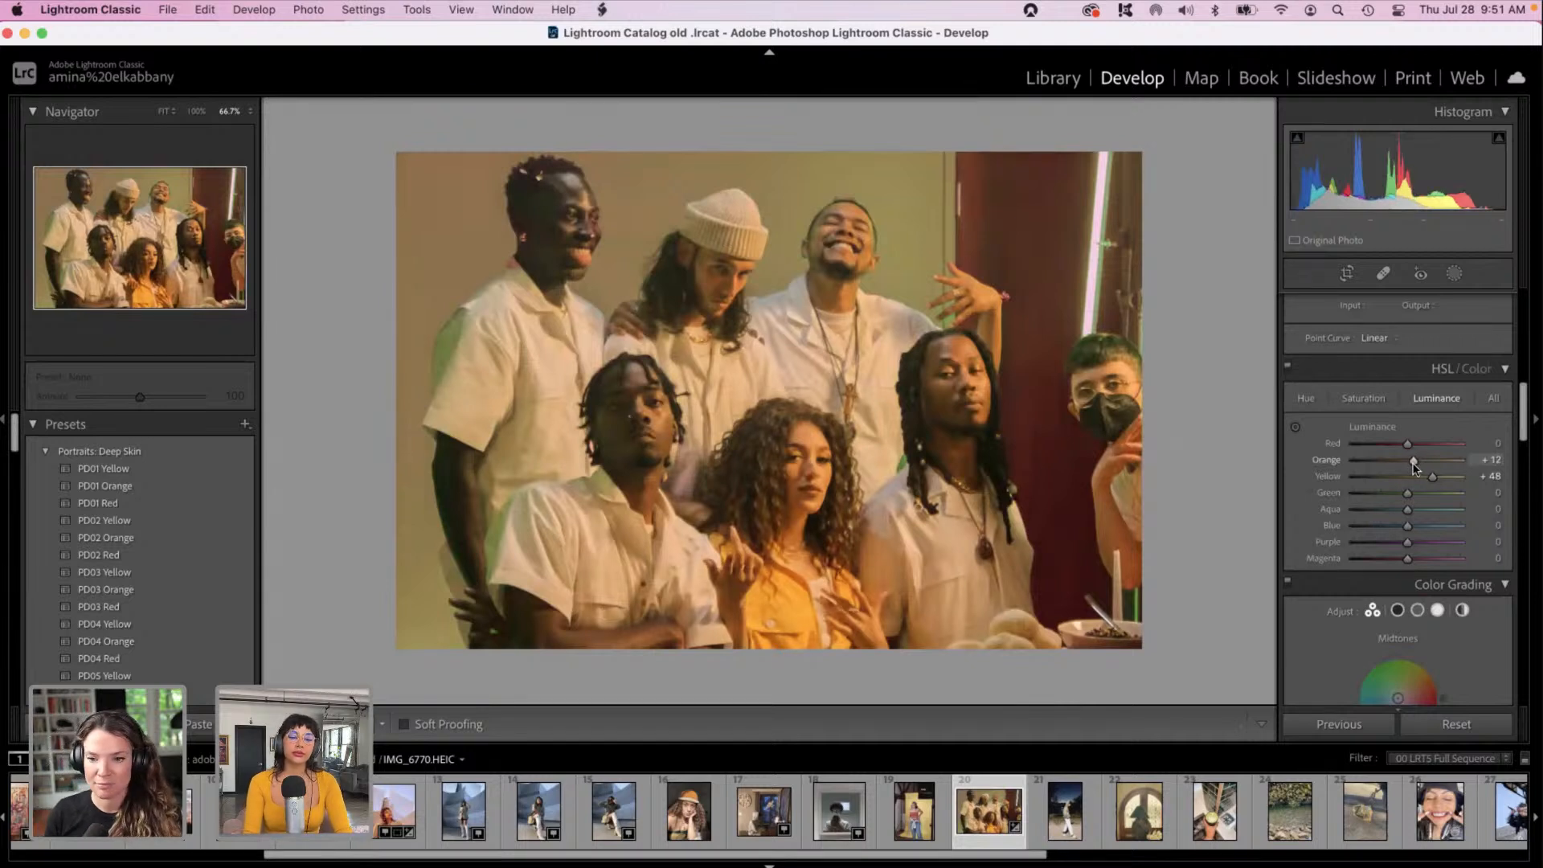
Step: Cycle through the before and after layouts to compare the finished group photo with its original, and return to the single view
click(374, 725)
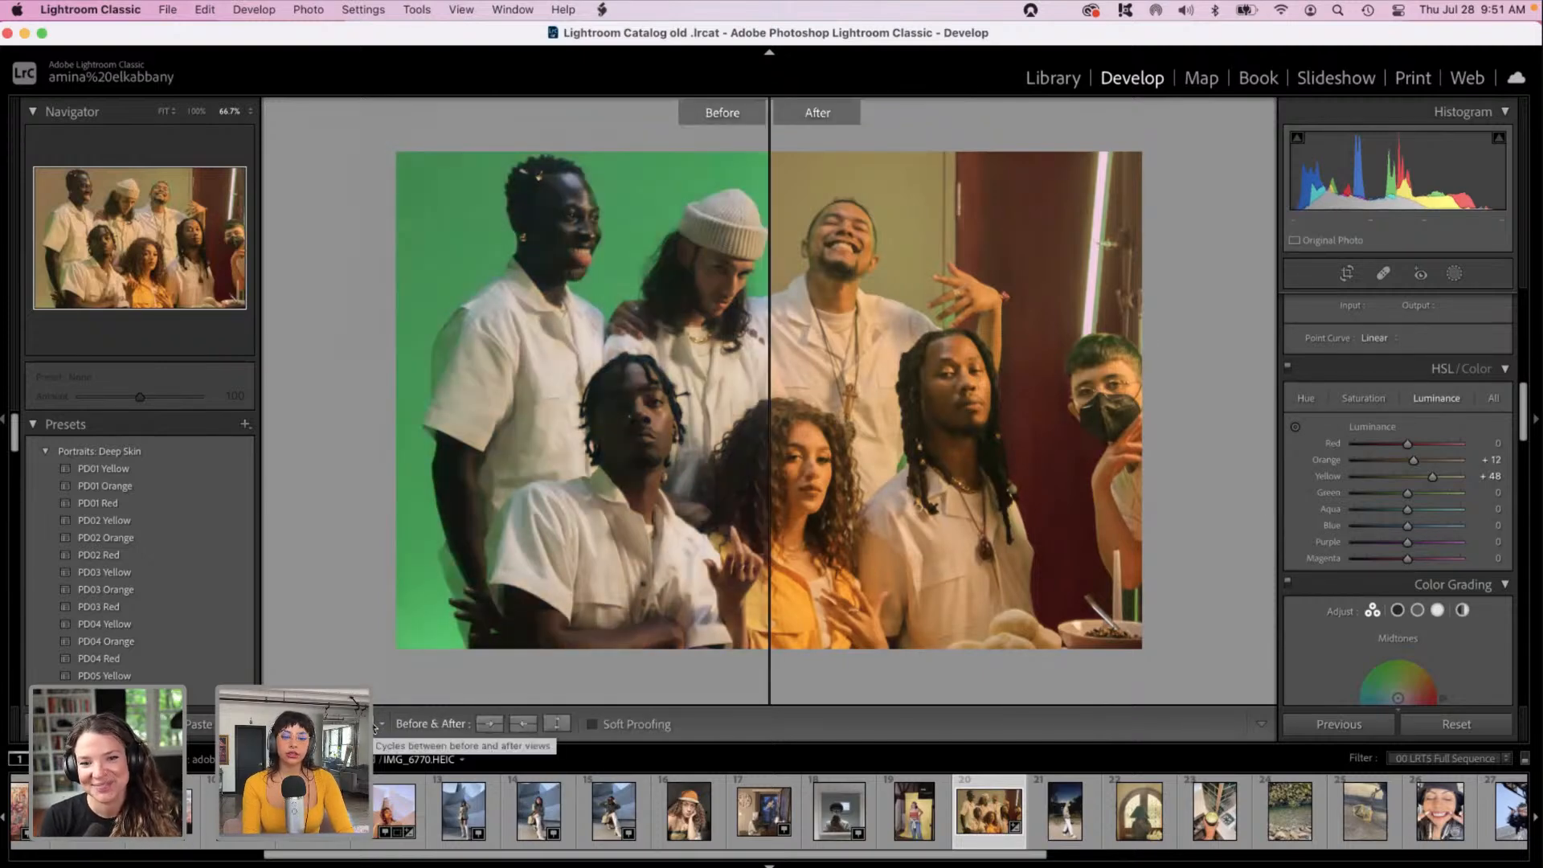
click(374, 725)
click(374, 726)
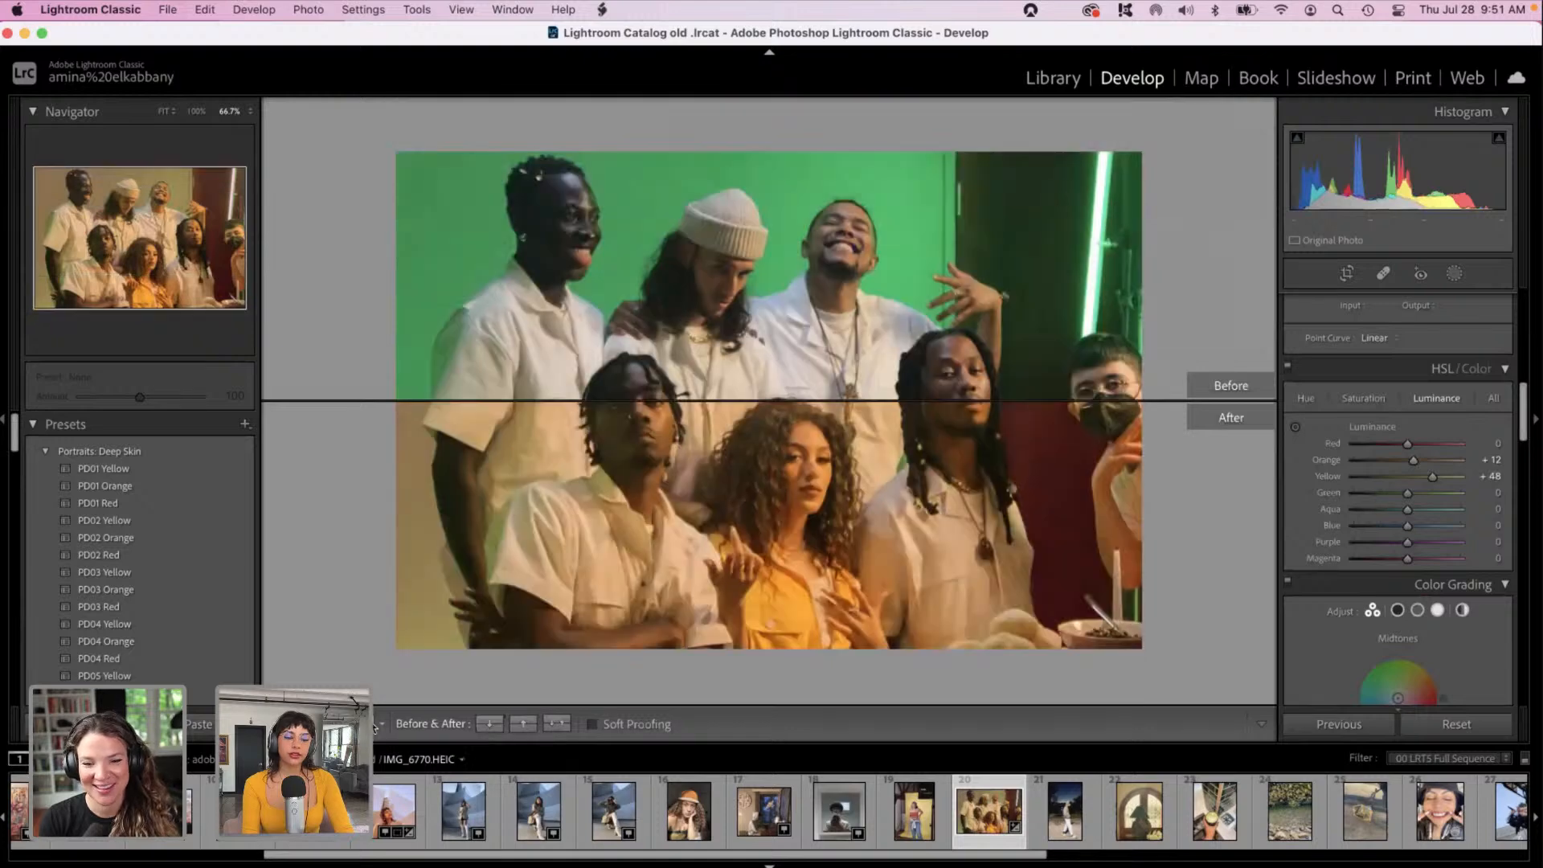
click(374, 725)
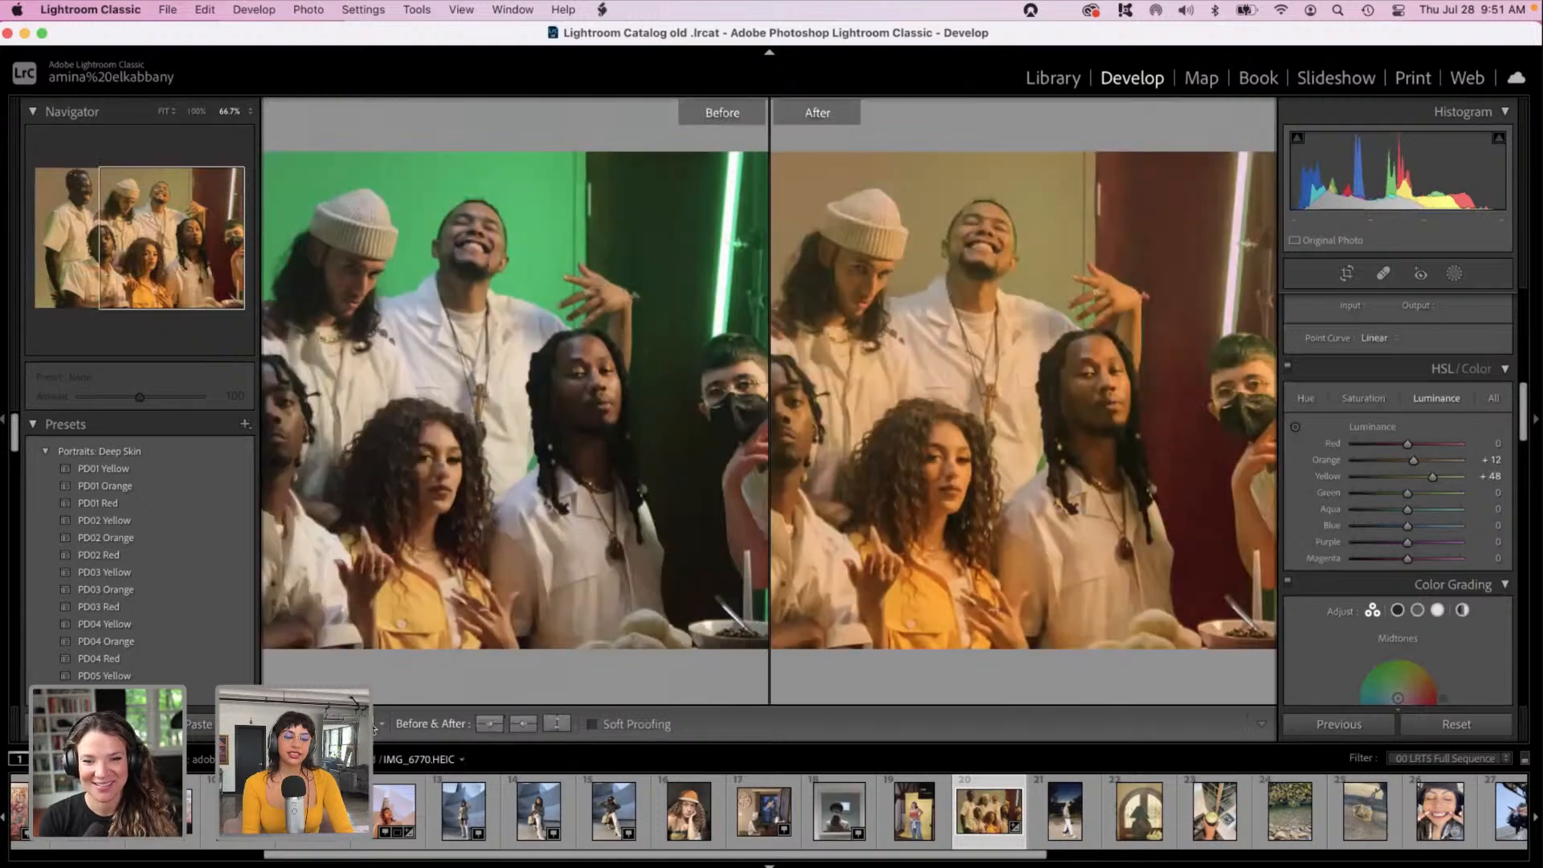
click(373, 726)
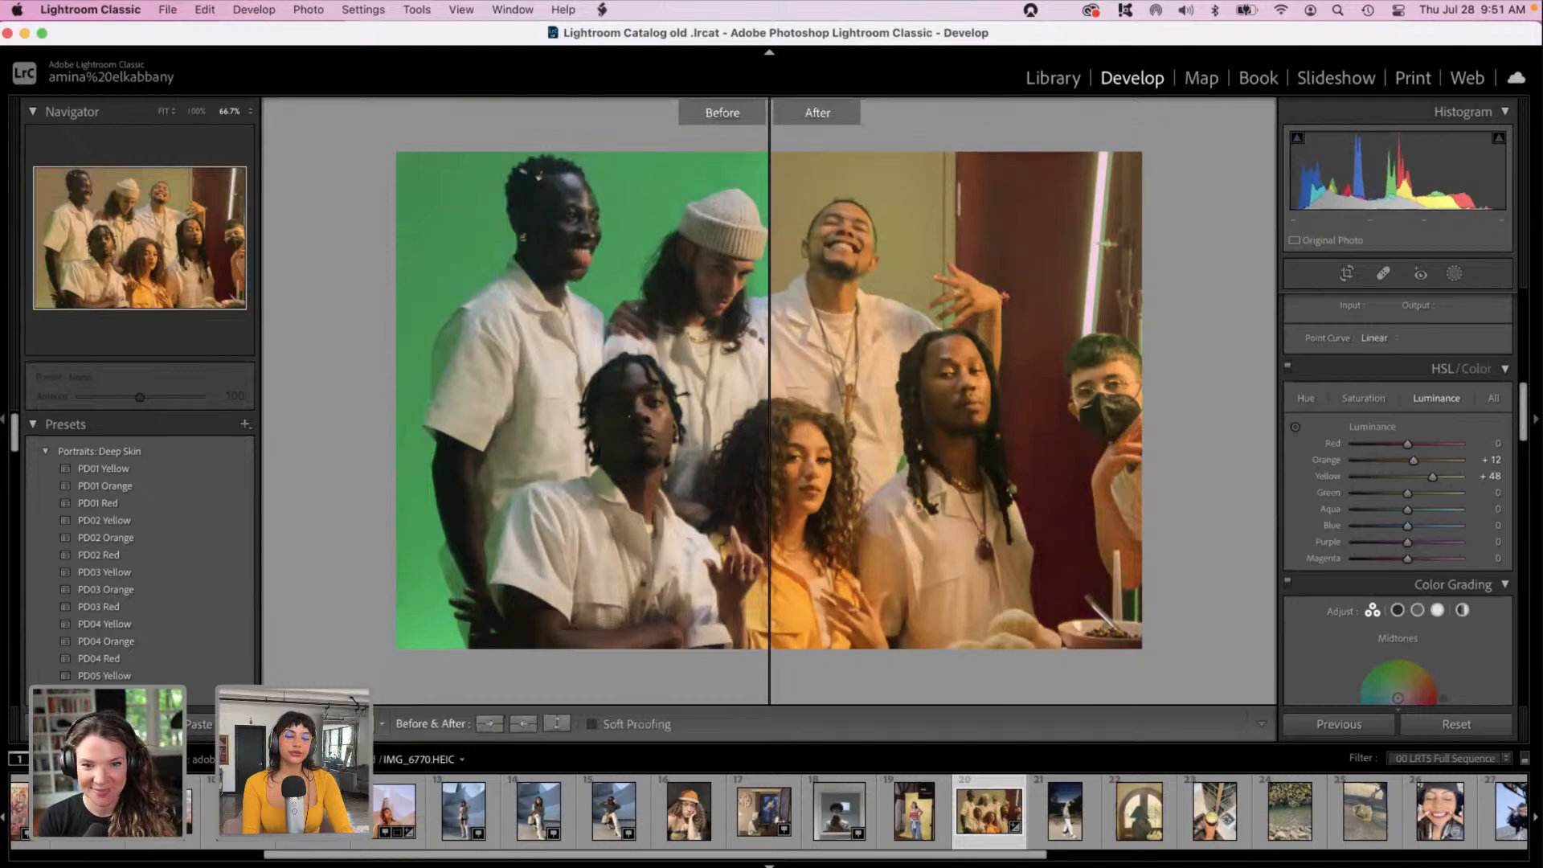
click(374, 725)
click(374, 726)
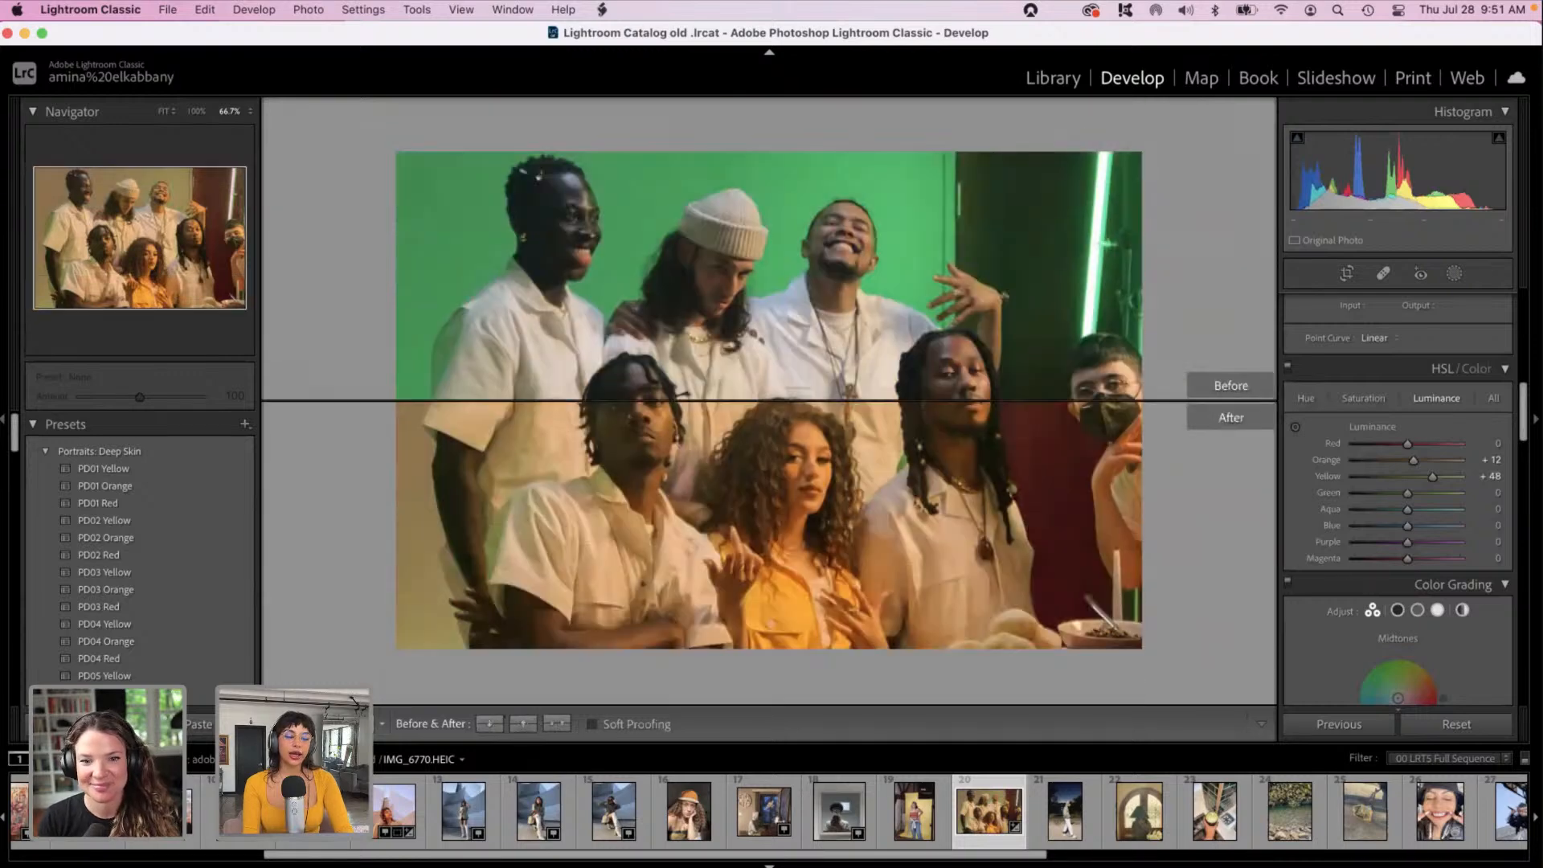
click(280, 724)
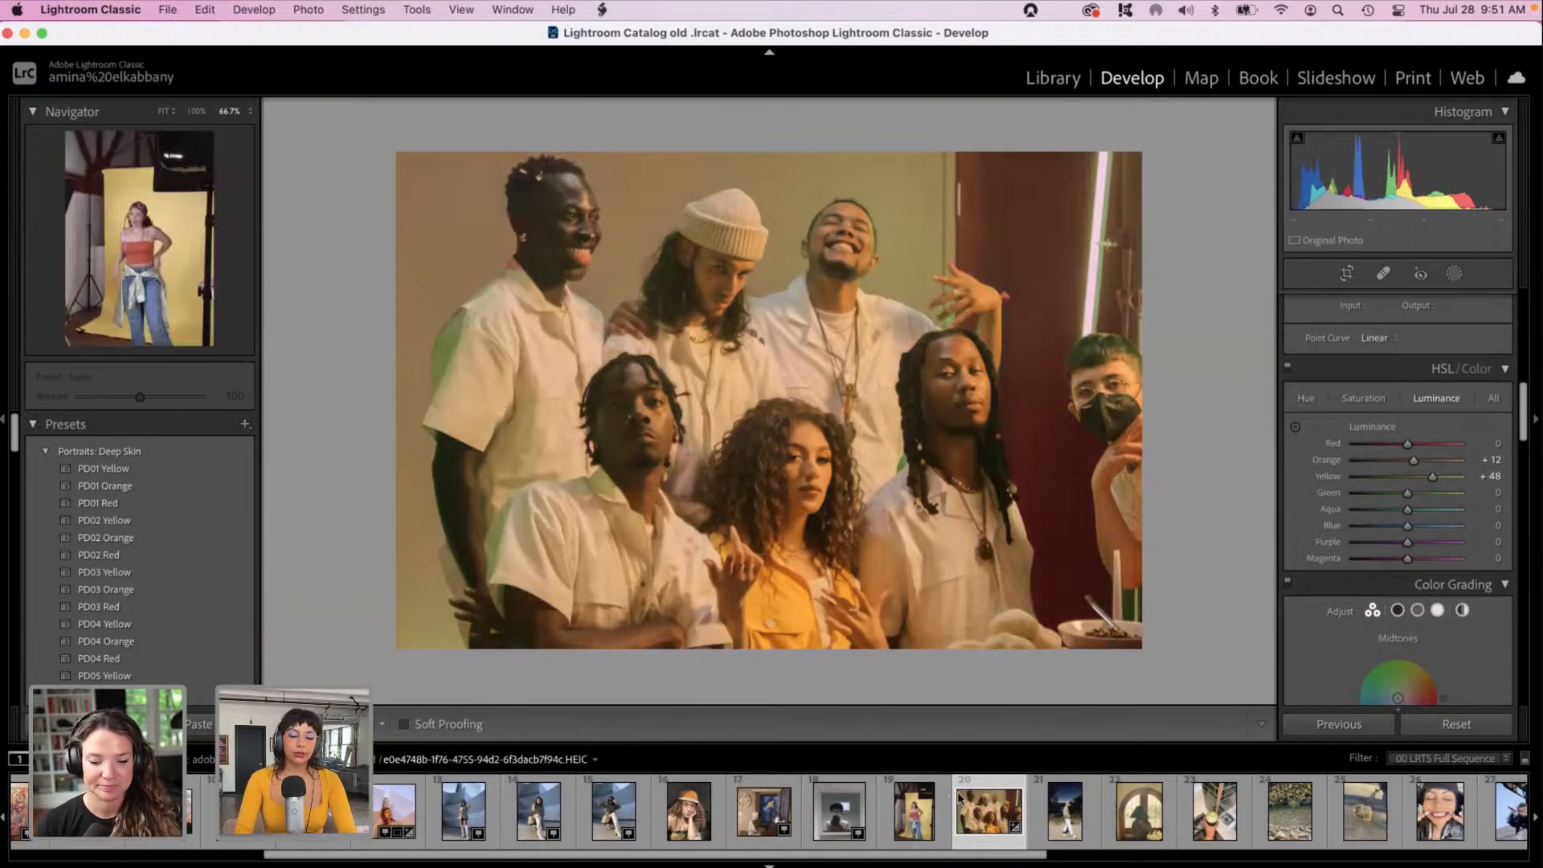
Step: Synchronize the group photo's checked edit settings, without masking, to the yellow-backdrop portrait and open that portrait on its own
super+click(915, 814)
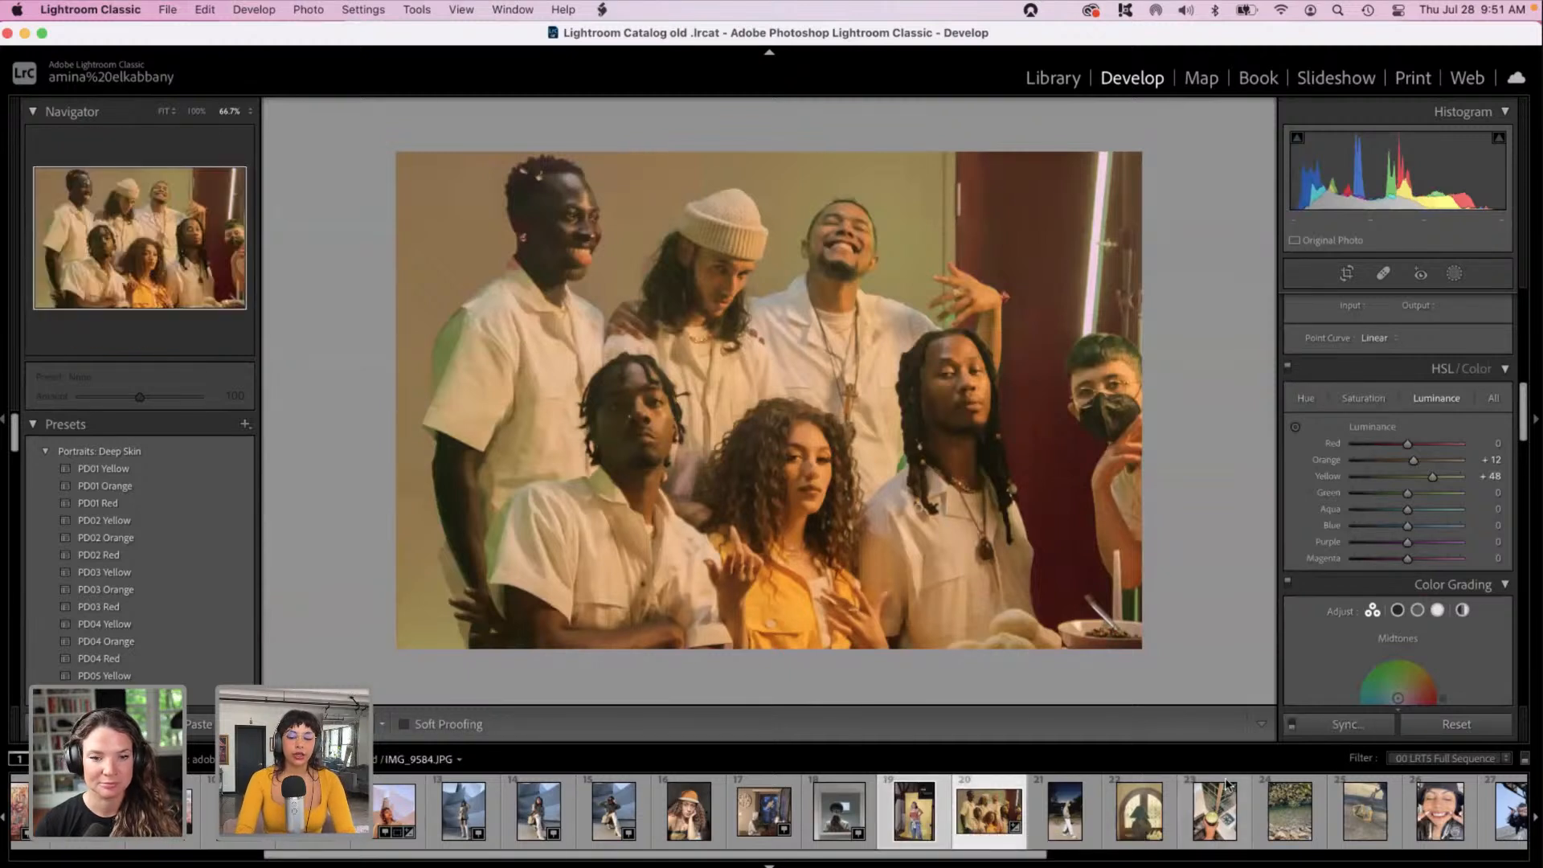
click(1340, 725)
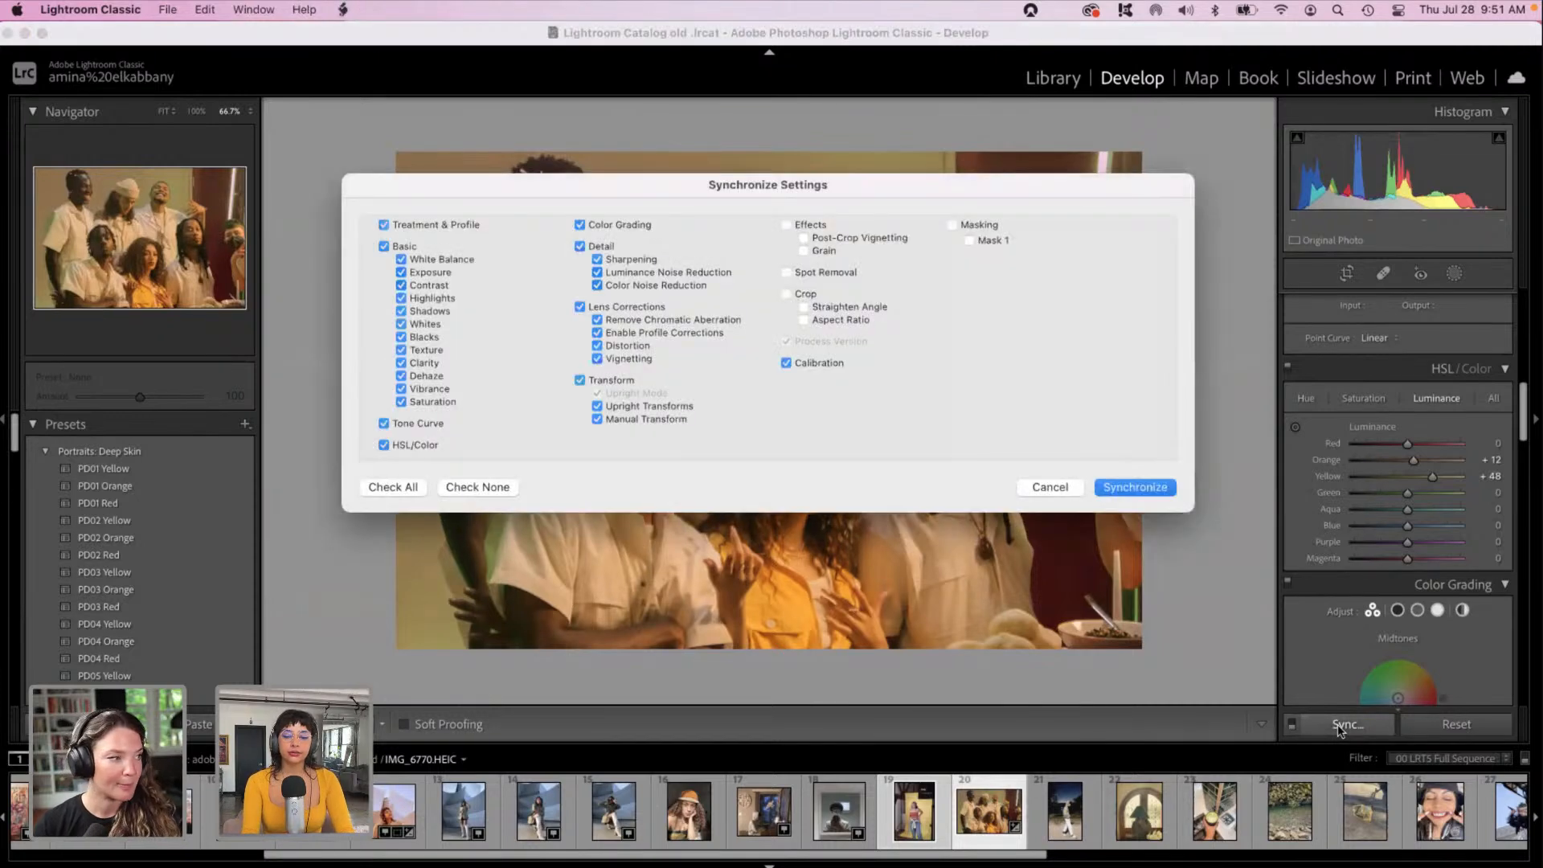
key(Return)
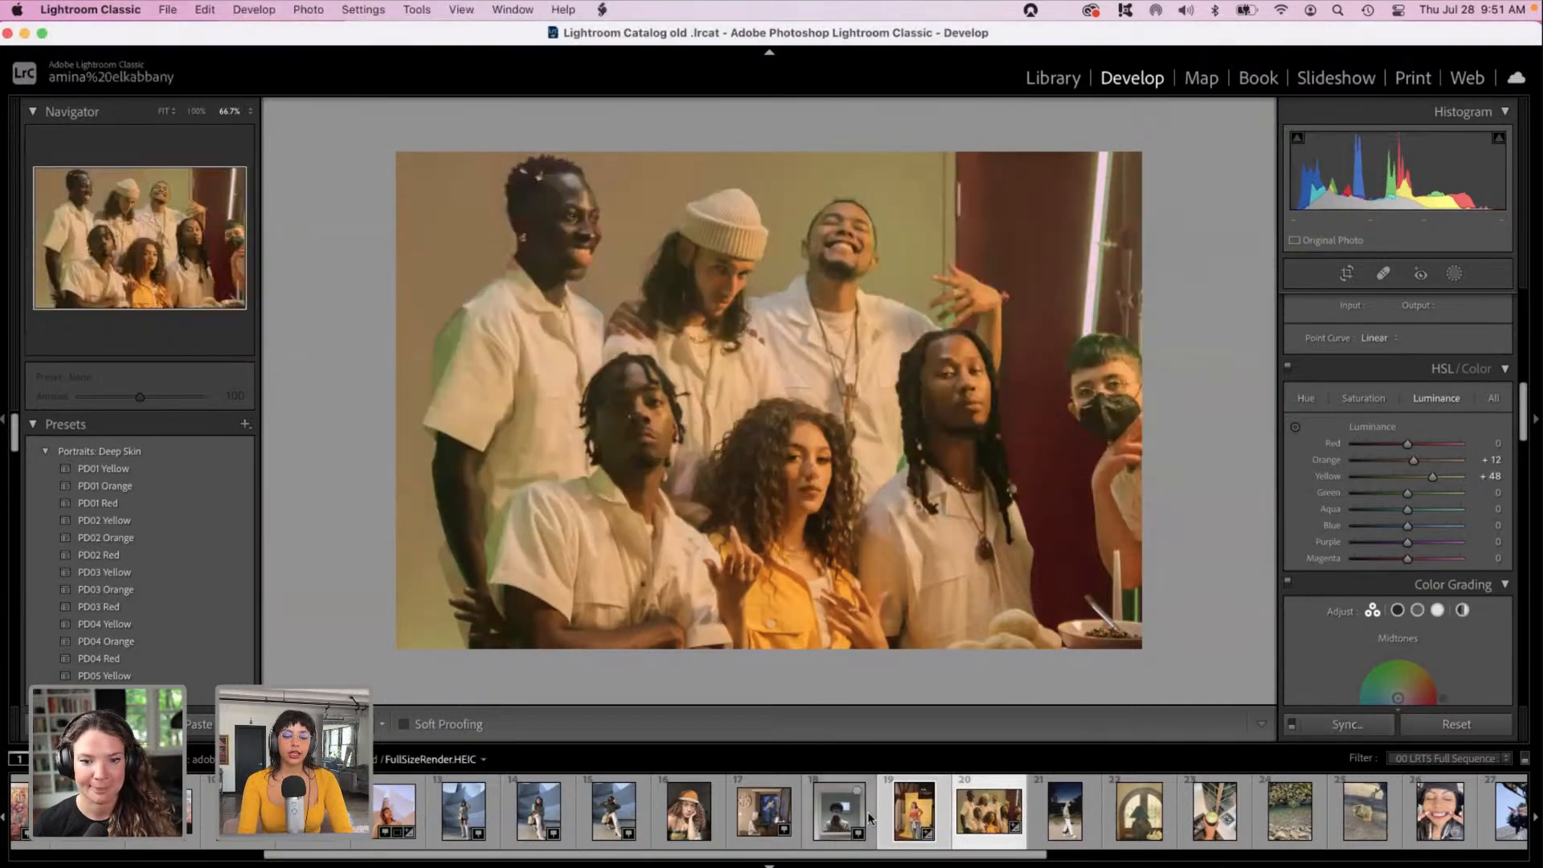
click(871, 819)
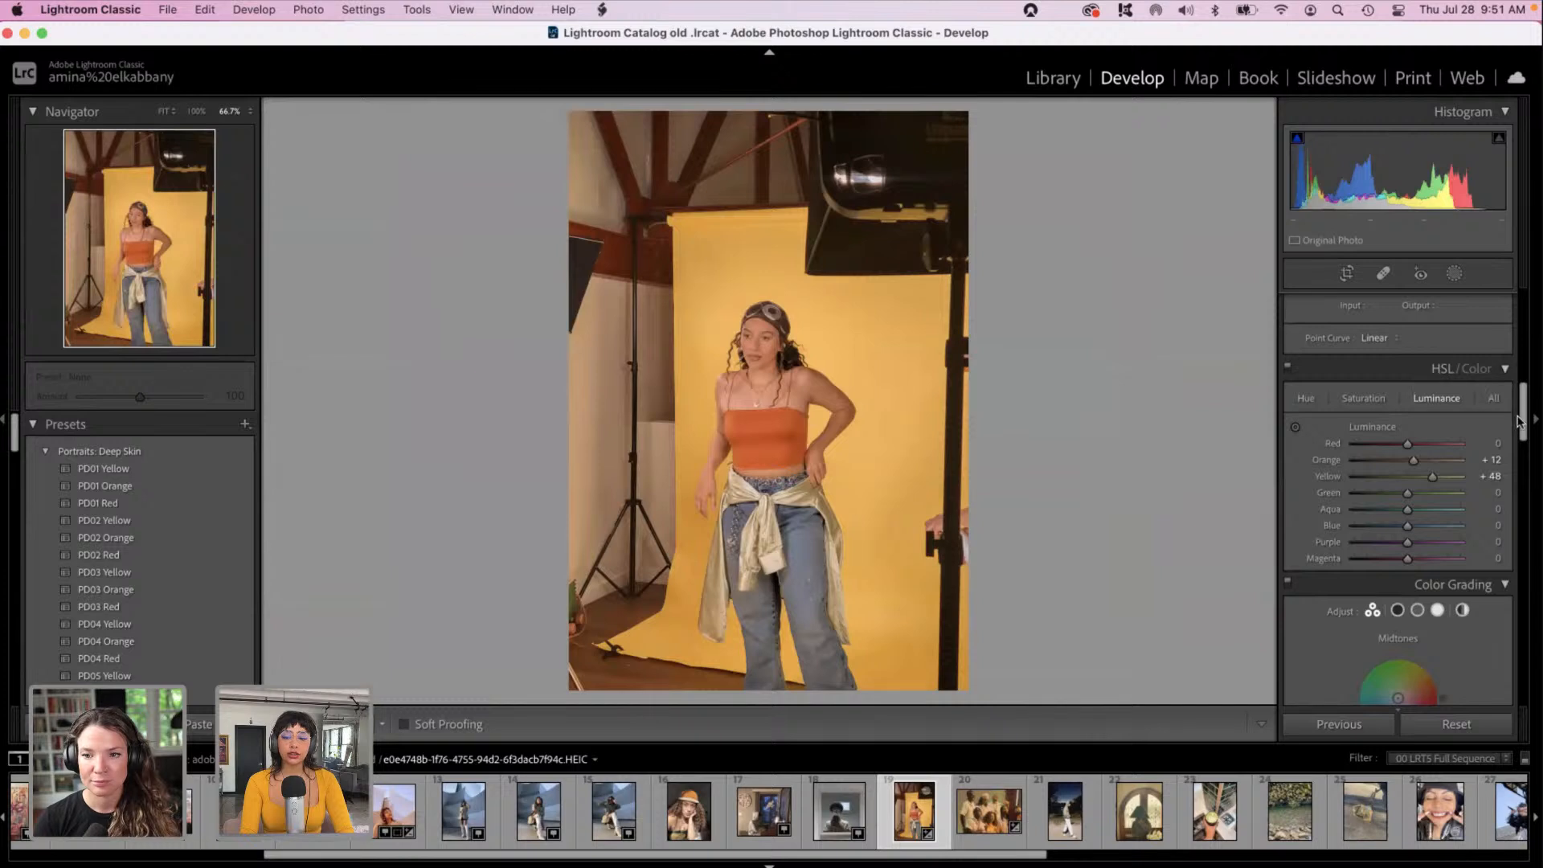
Step: Set the yellow-backdrop portrait's Exposure to -0.25
scroll(1520, 422, up, 10)
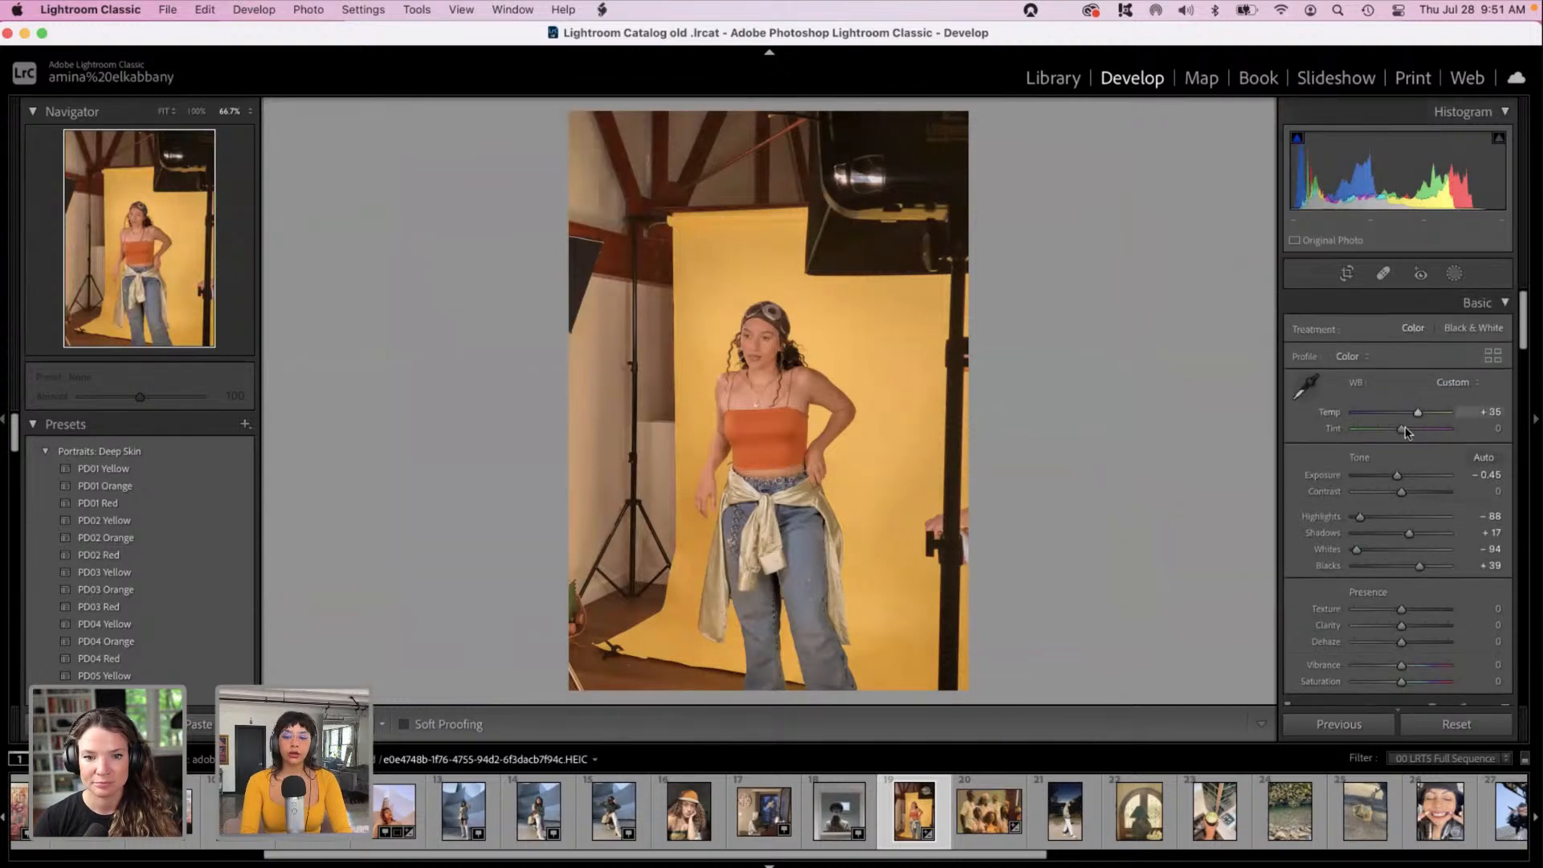
drag(1394, 478, 1389, 479)
key(Up)
key(Up)
key(Up)
key(Up)
key(Down)
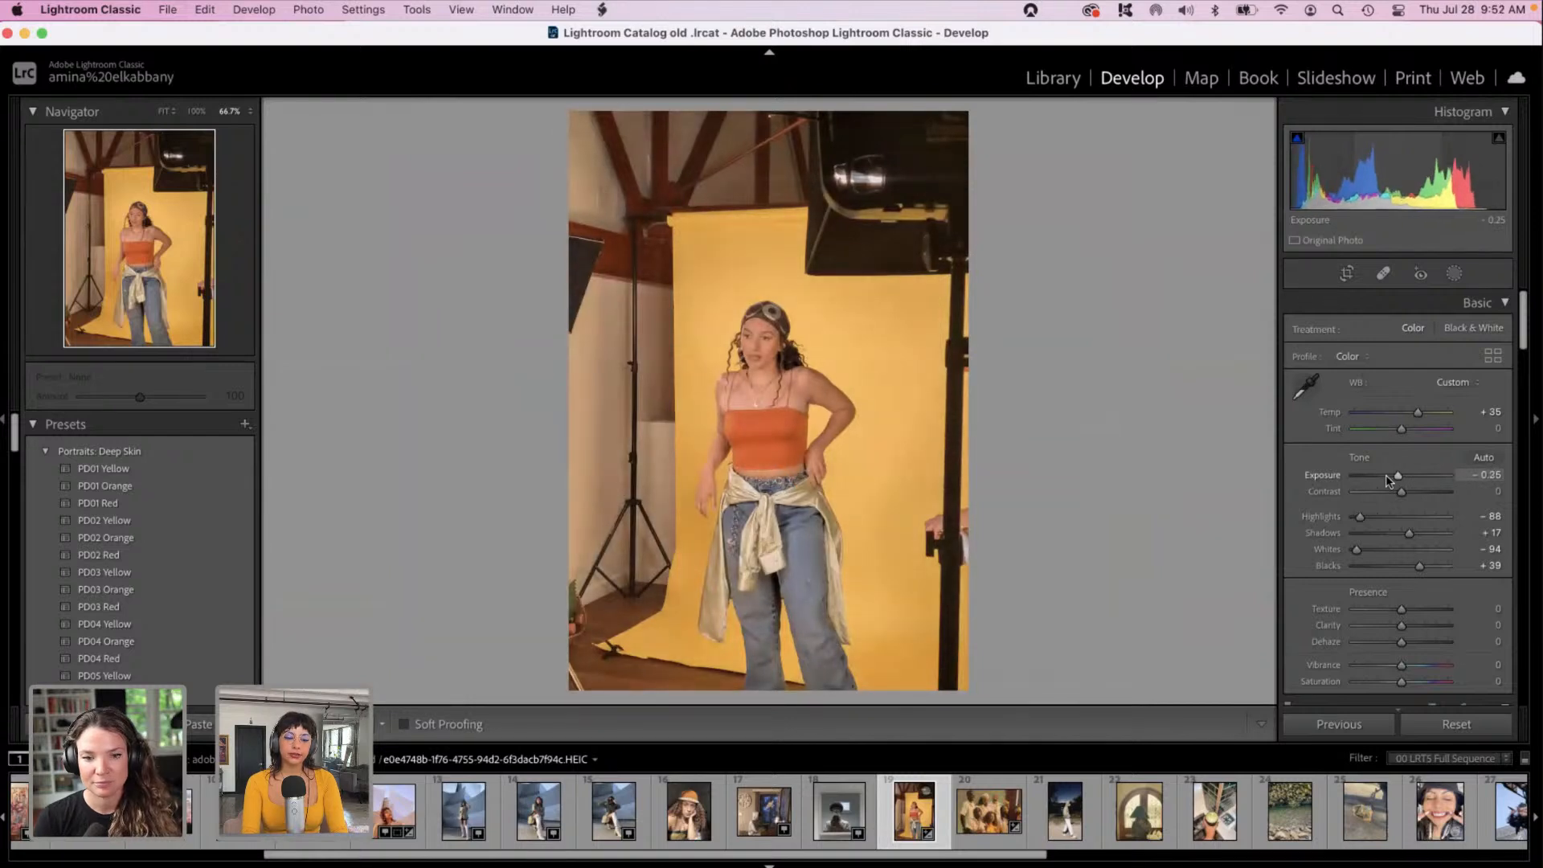
Step: Brighten the portrait's orange tones by setting HSL Luminance Orange to +42
drag(1524, 335, 1538, 703)
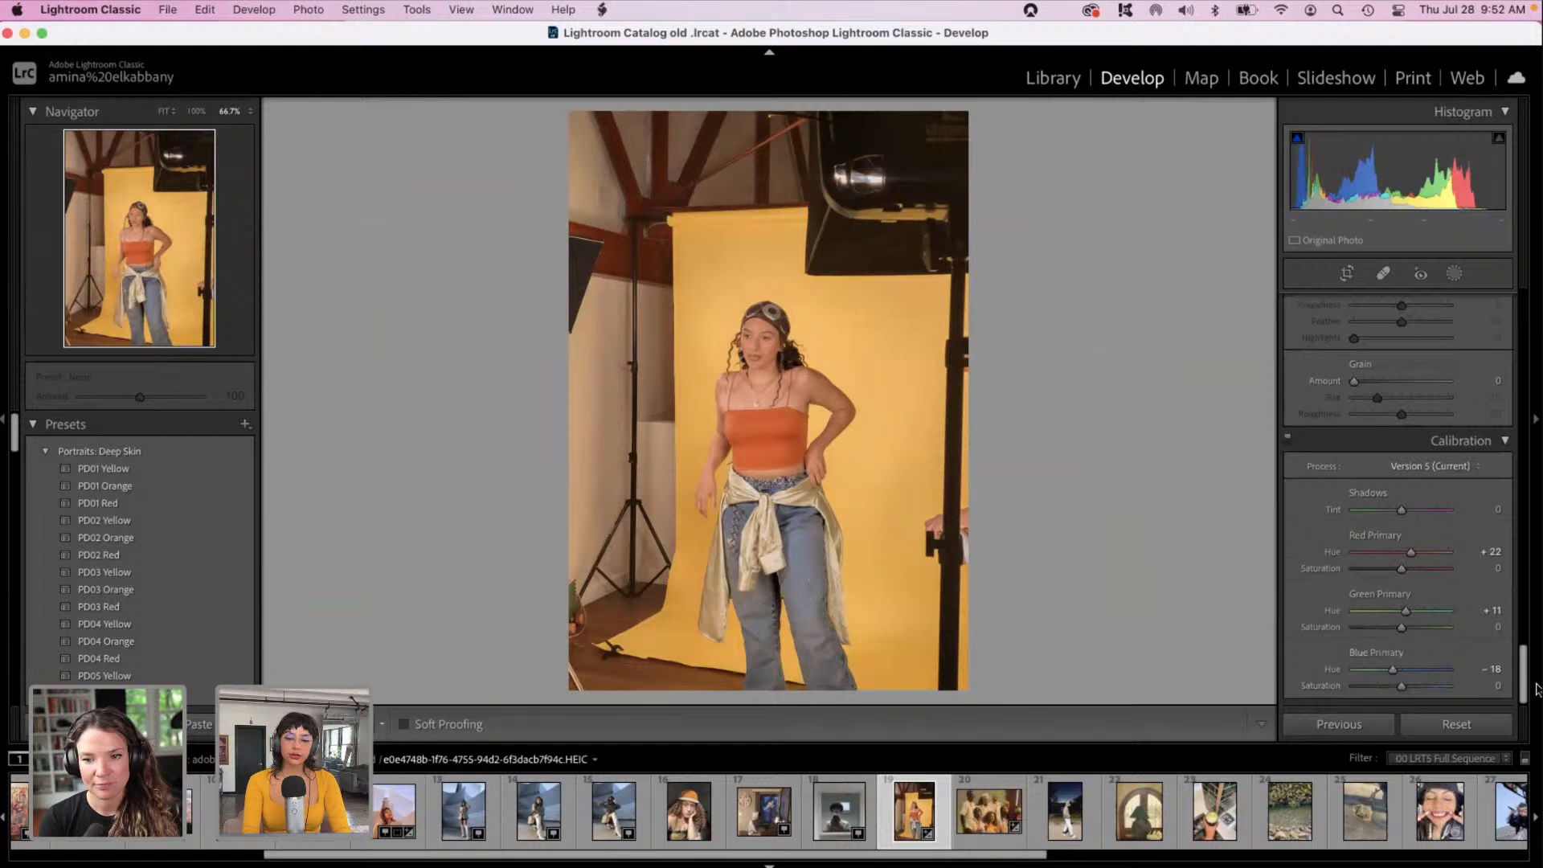
scroll(1400, 493, up, 10)
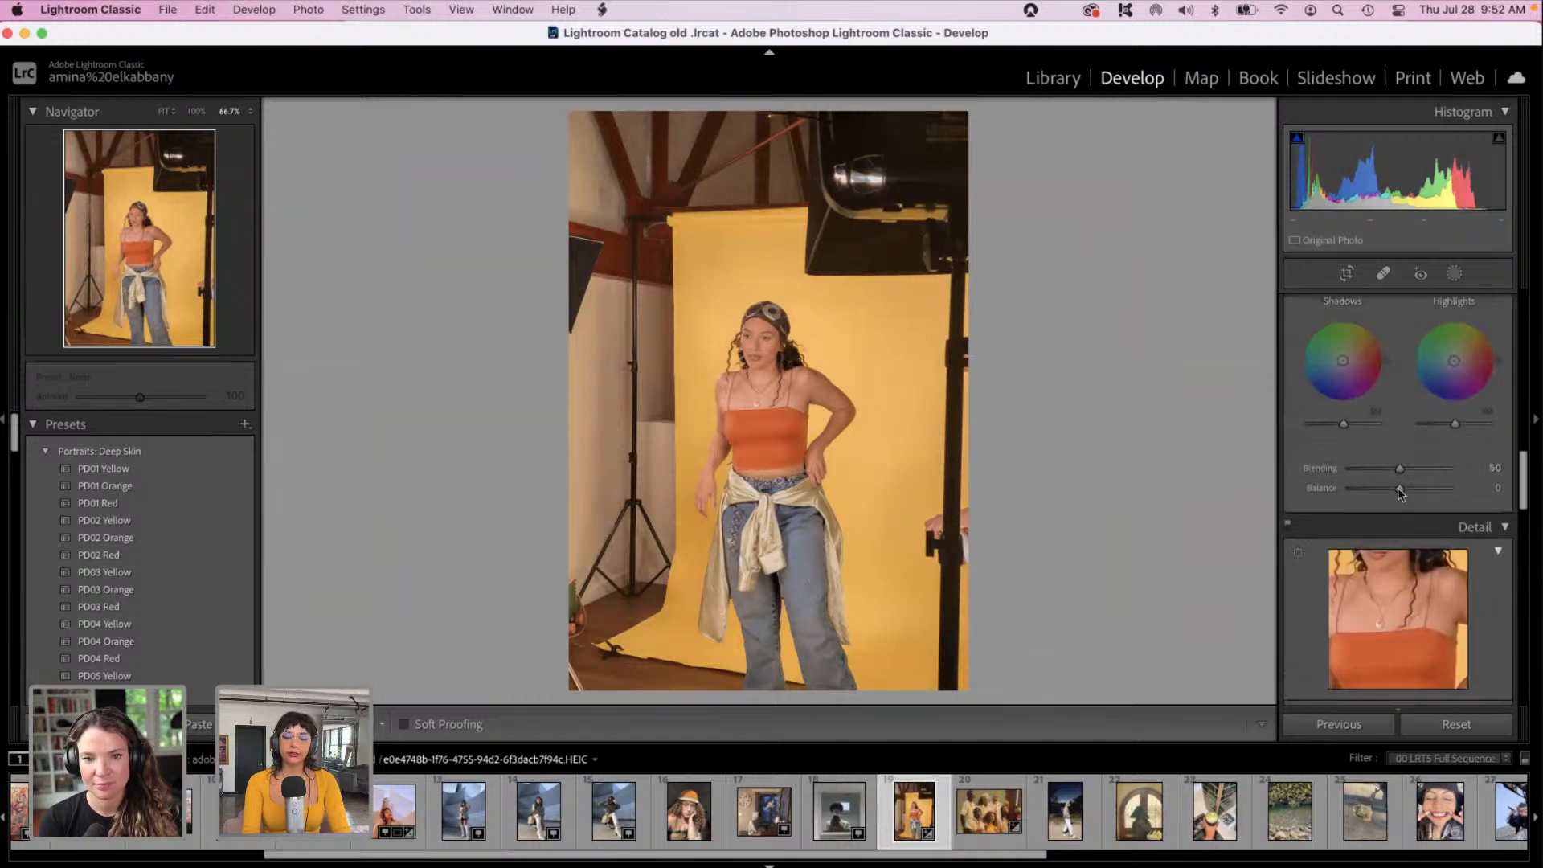
scroll(1397, 488, up, 2)
scroll(1393, 485, up, 10)
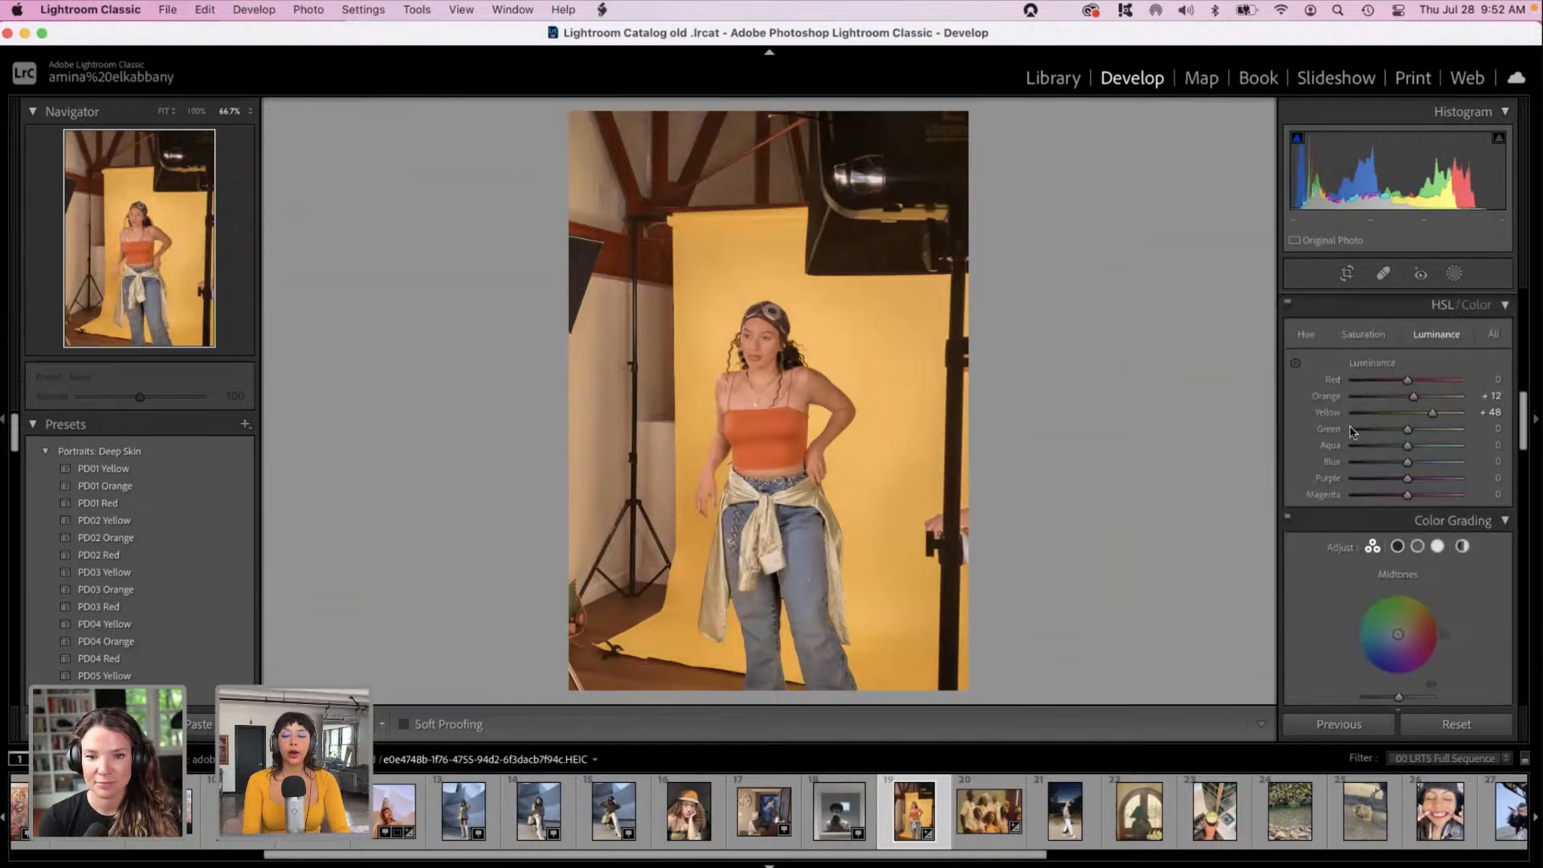
click(1429, 424)
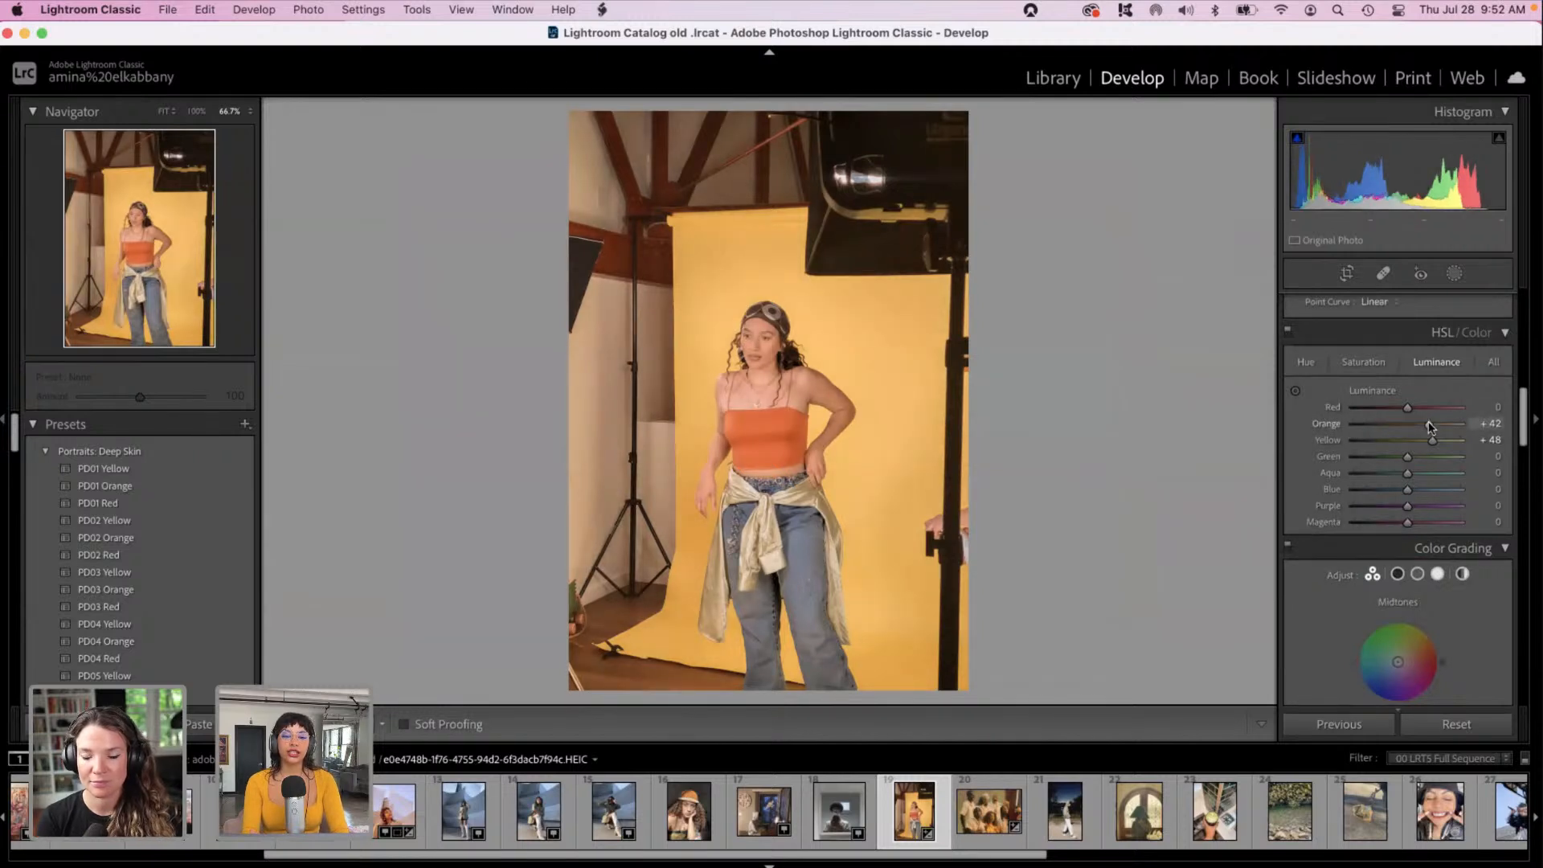
Step: Darken the portrait to Exposure -0.85 and compare it with the original in the before and after layouts
scroll(1406, 450, up, 10)
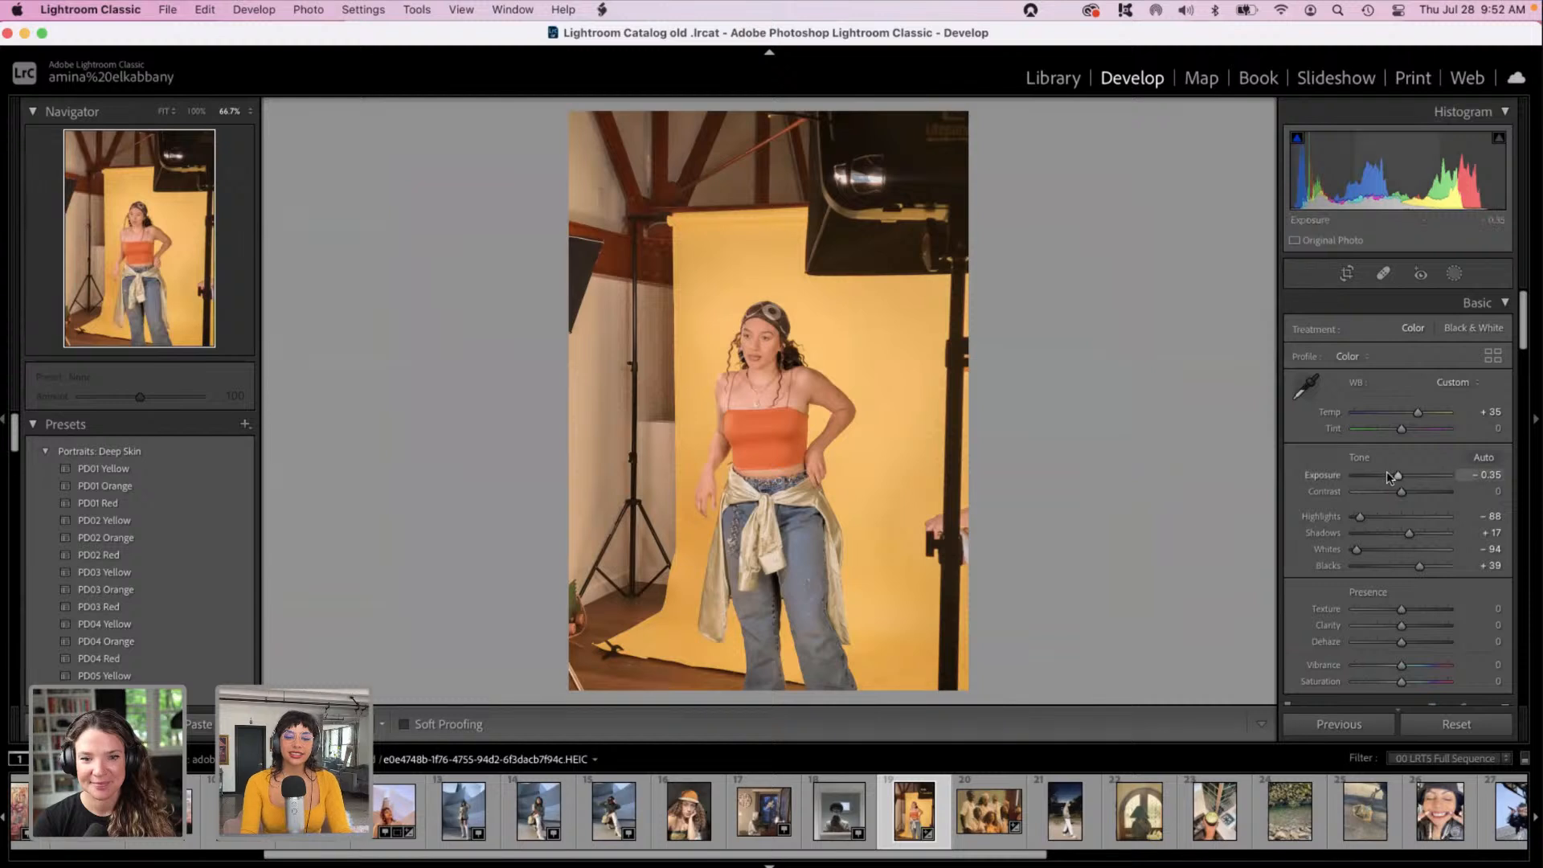
drag(1387, 474, 1387, 480)
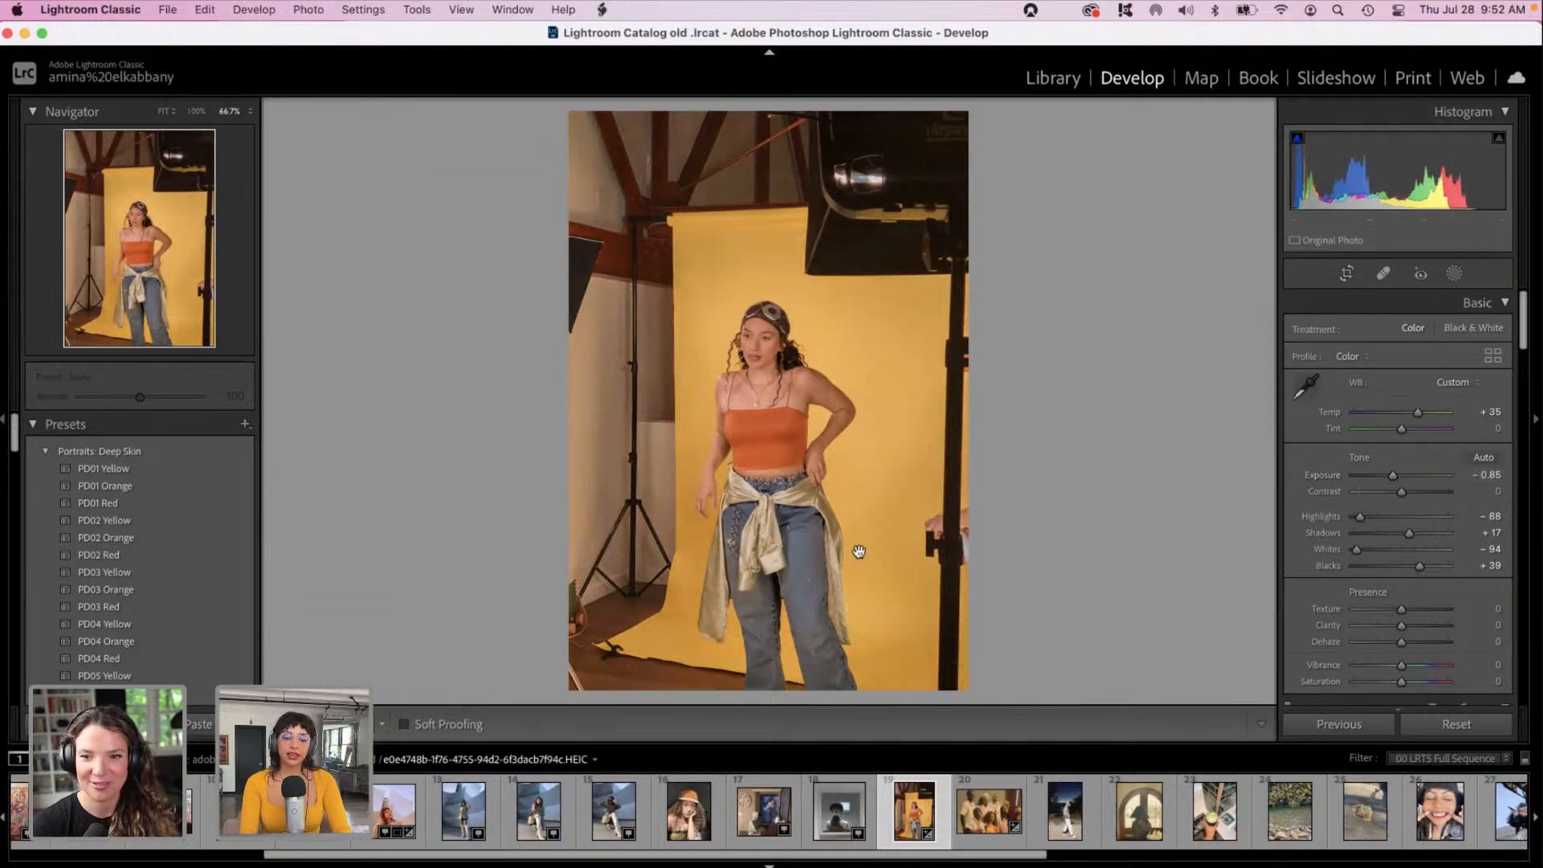
key(y)
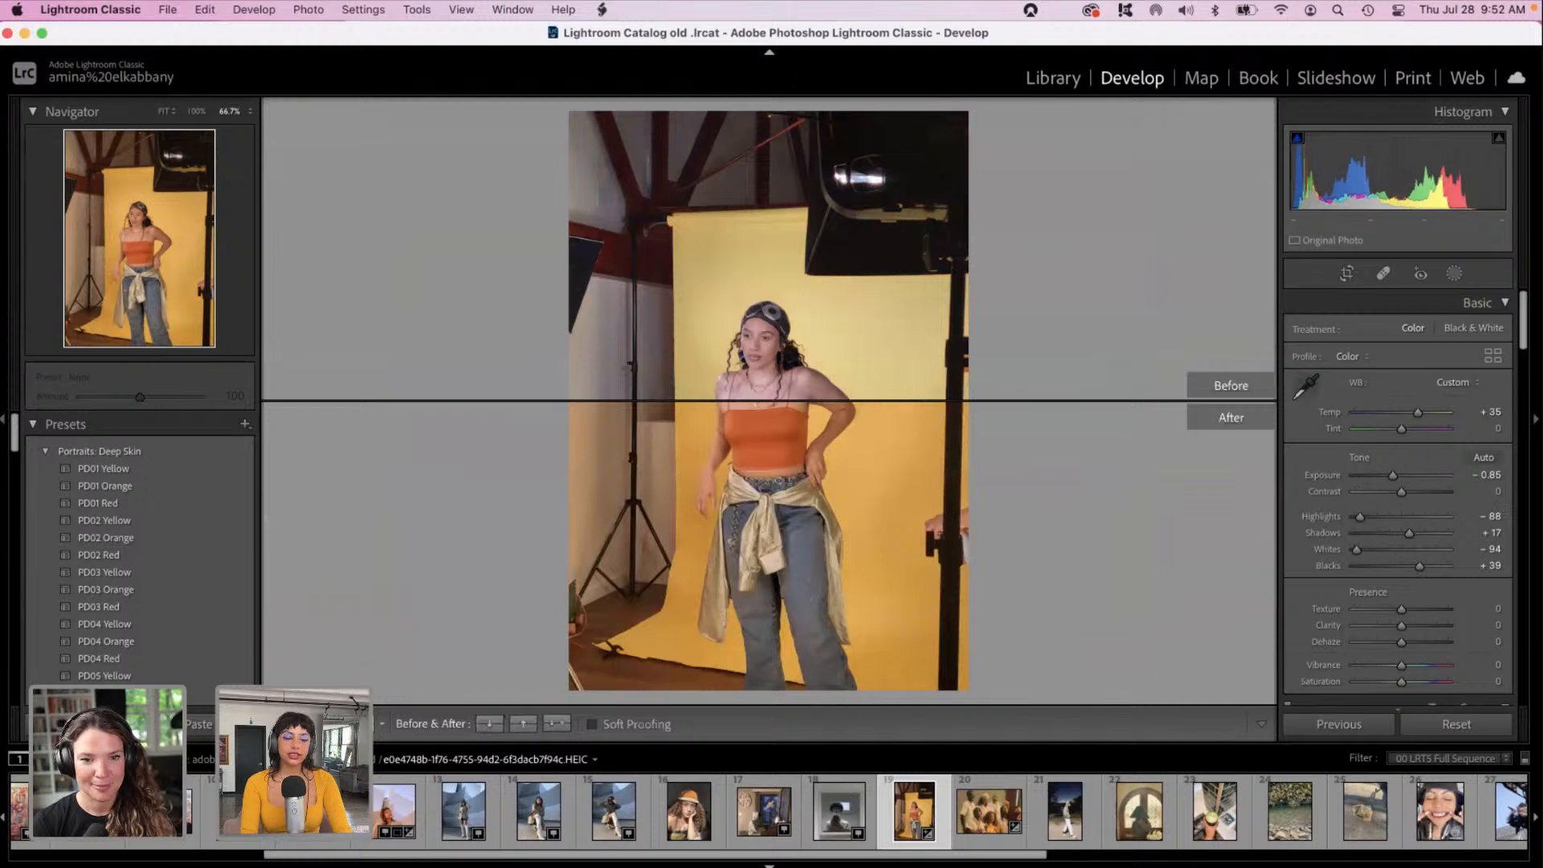
key(y)
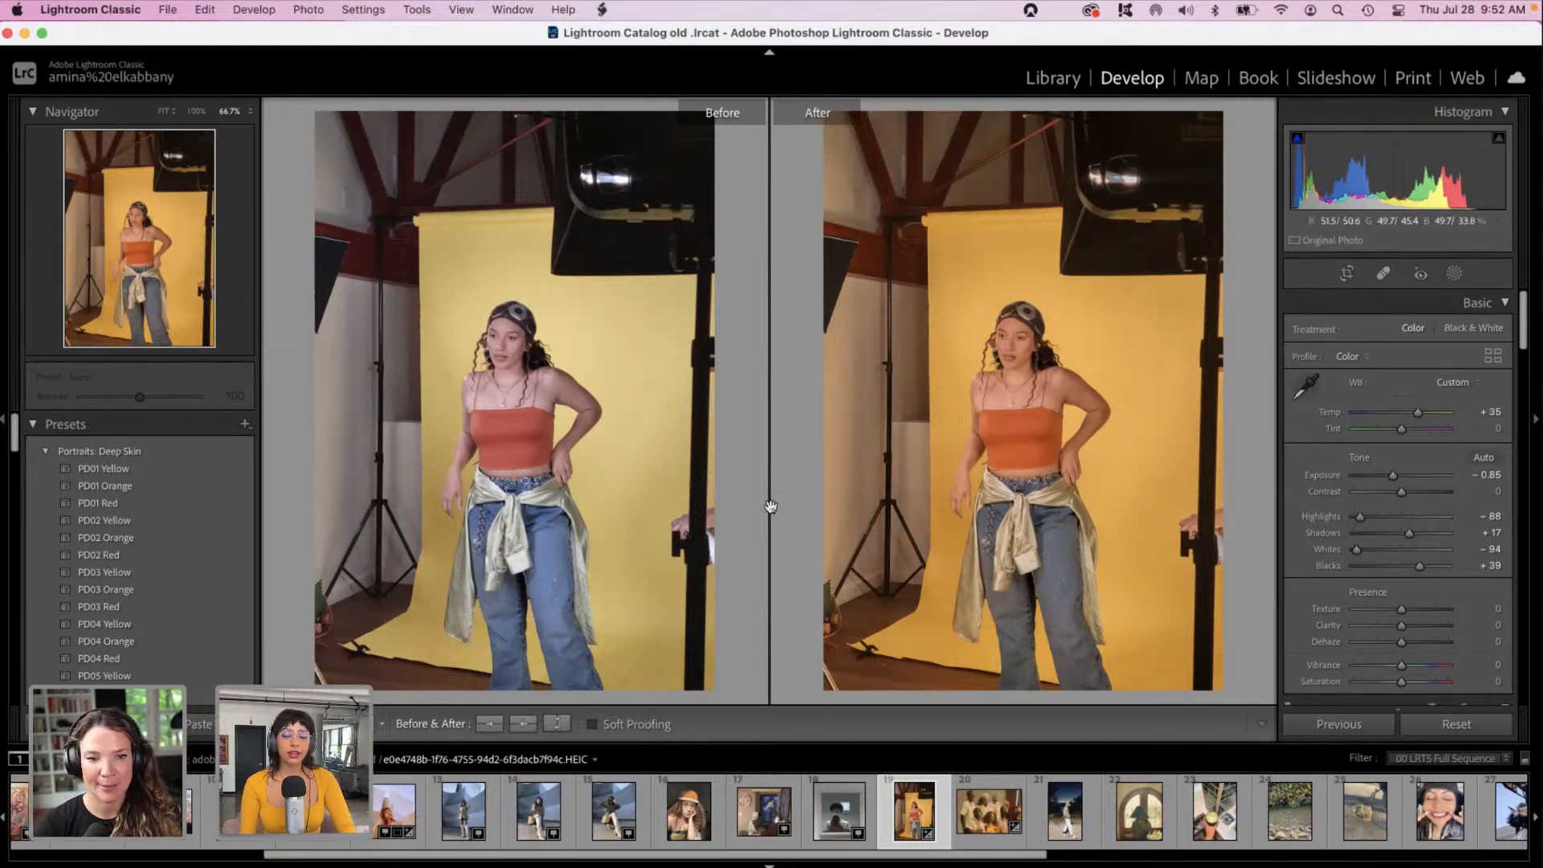
Step: Crop the portrait tightly around the woman and the yellow backdrop, excluding the studio equipment, and inspect the result up close
click(1346, 274)
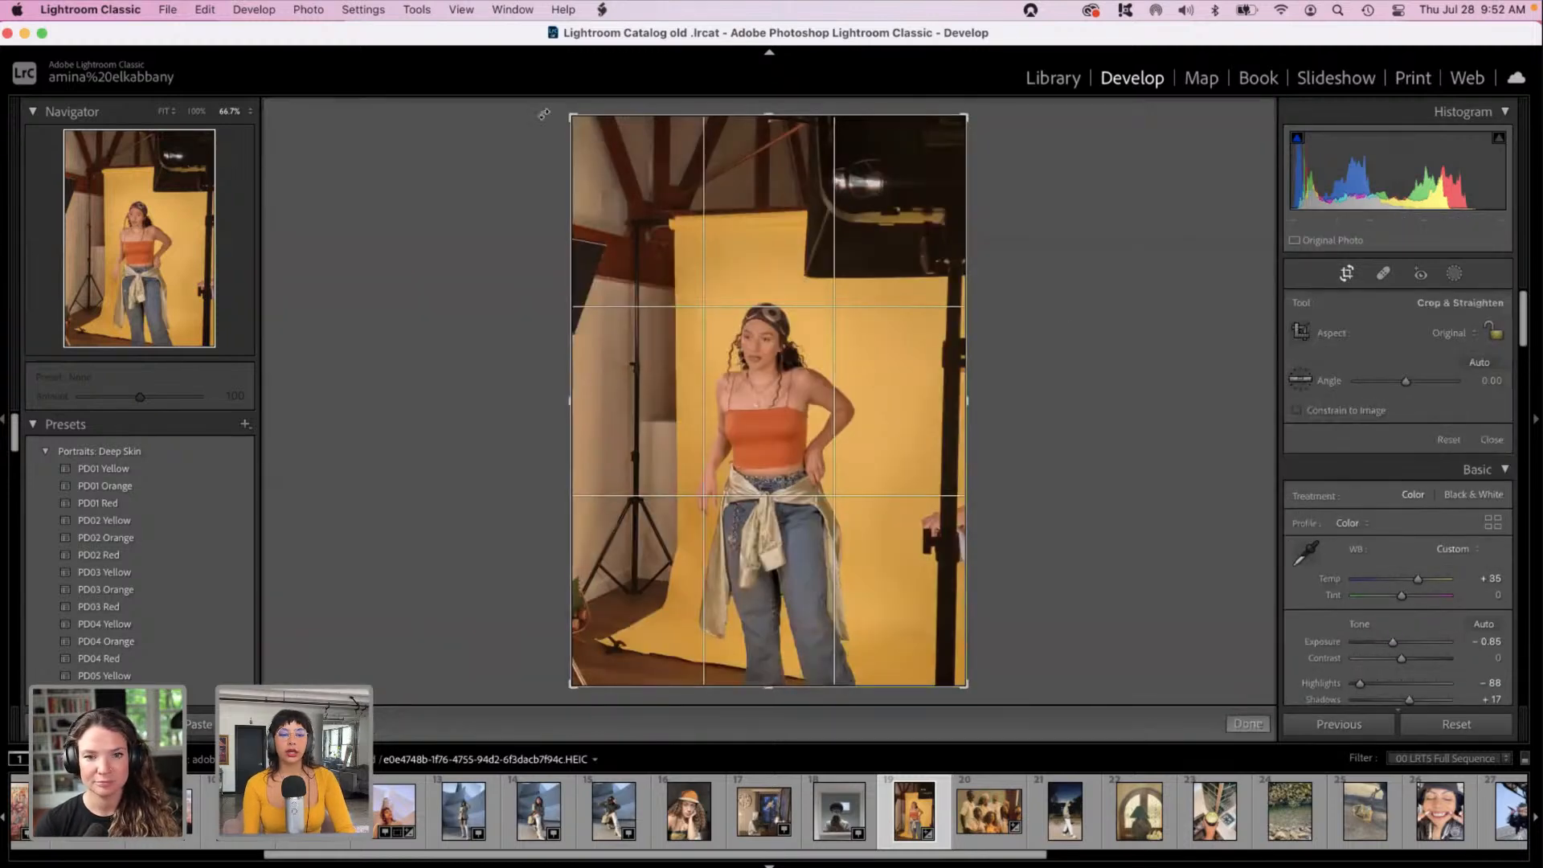
drag(571, 115, 628, 213)
drag(716, 306, 730, 359)
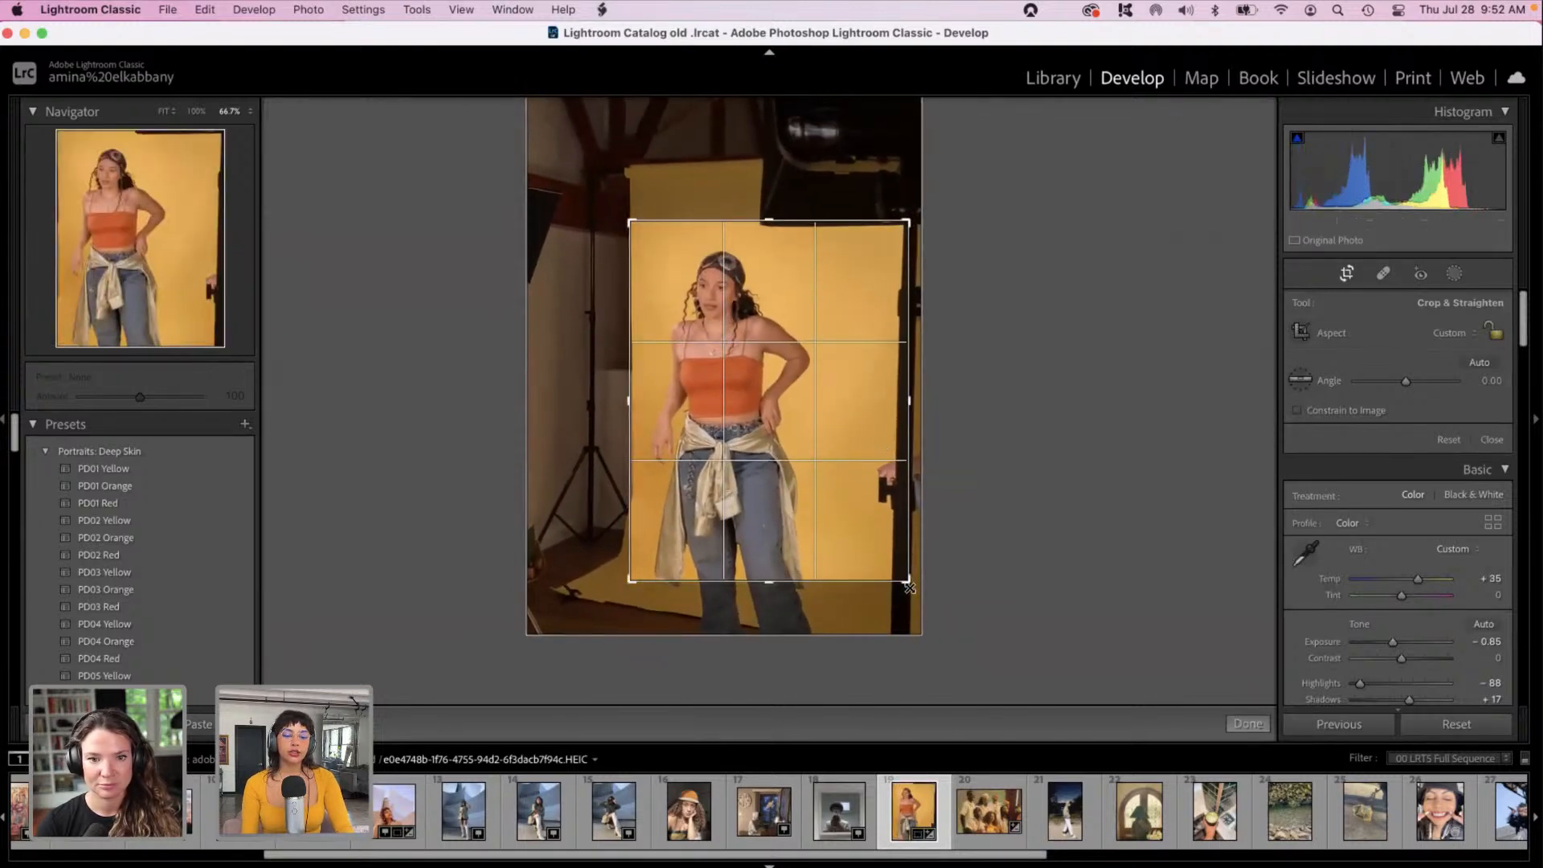
drag(909, 580, 888, 559)
drag(804, 480, 787, 458)
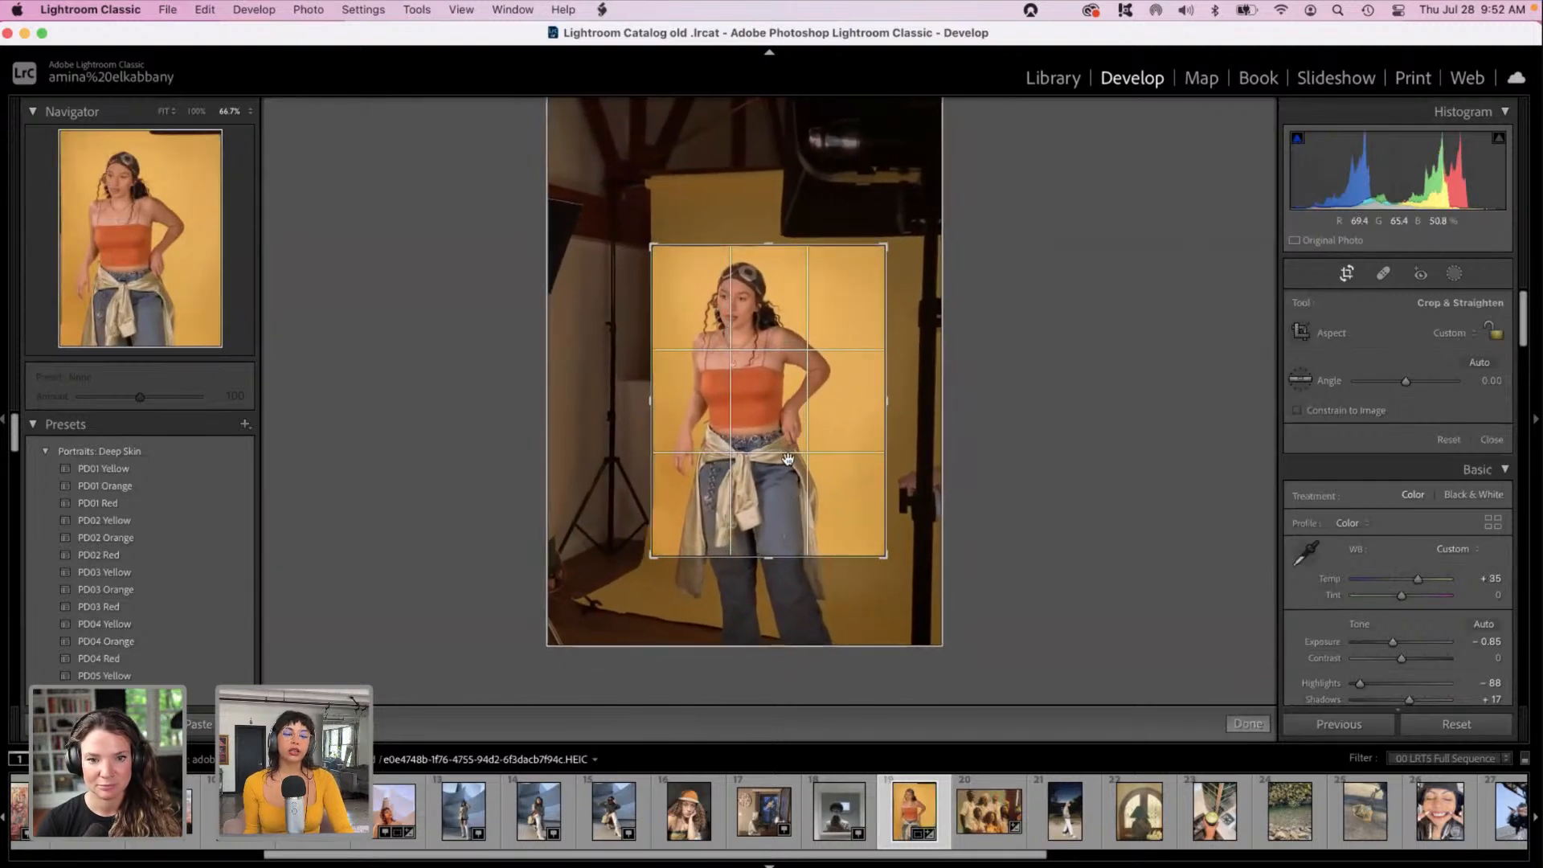
key(Return)
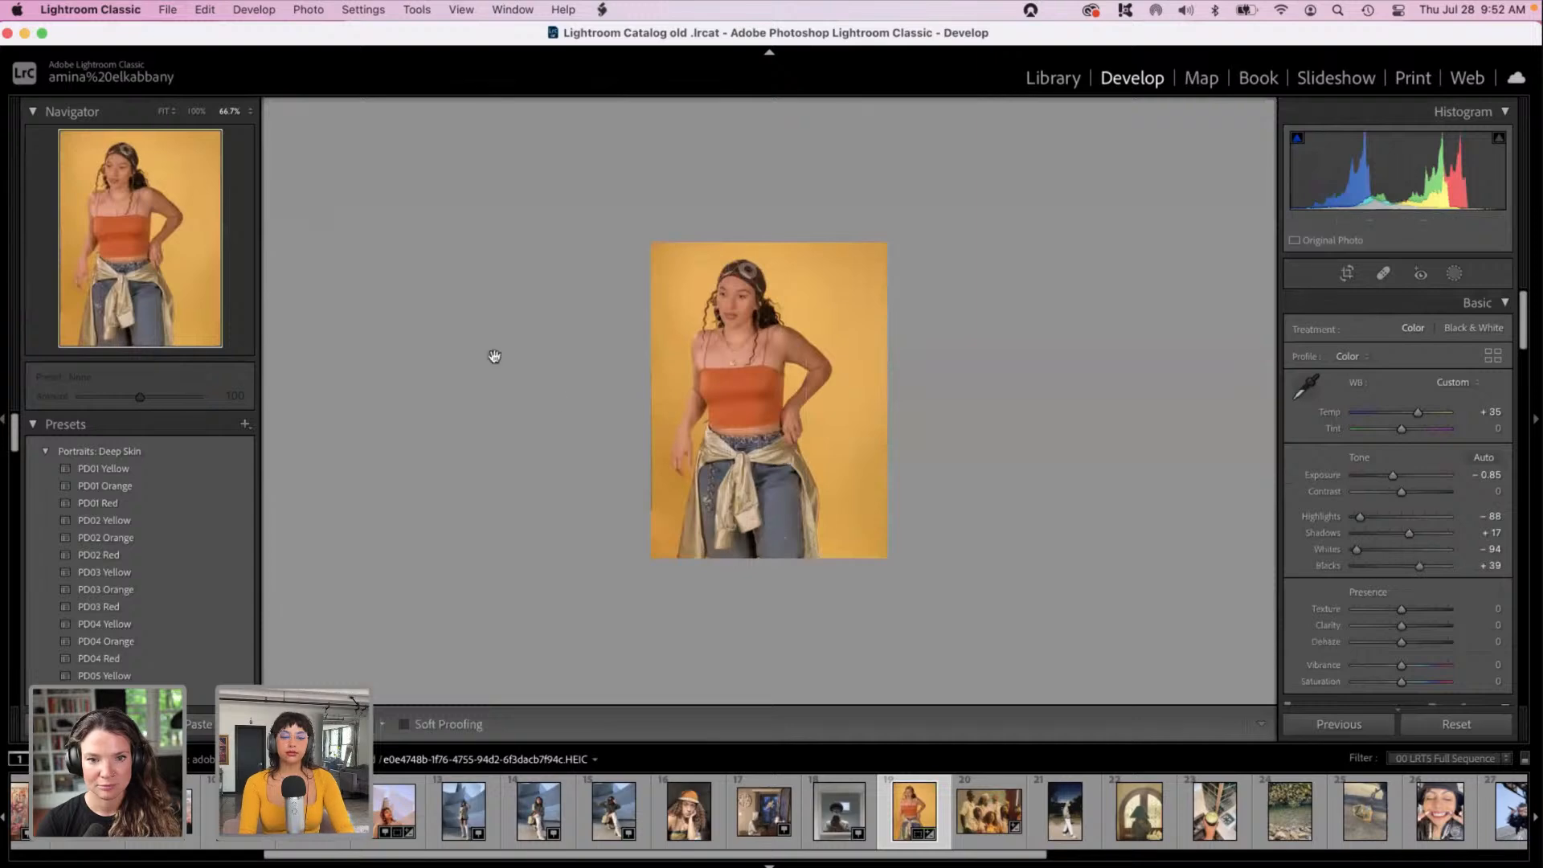
click(638, 367)
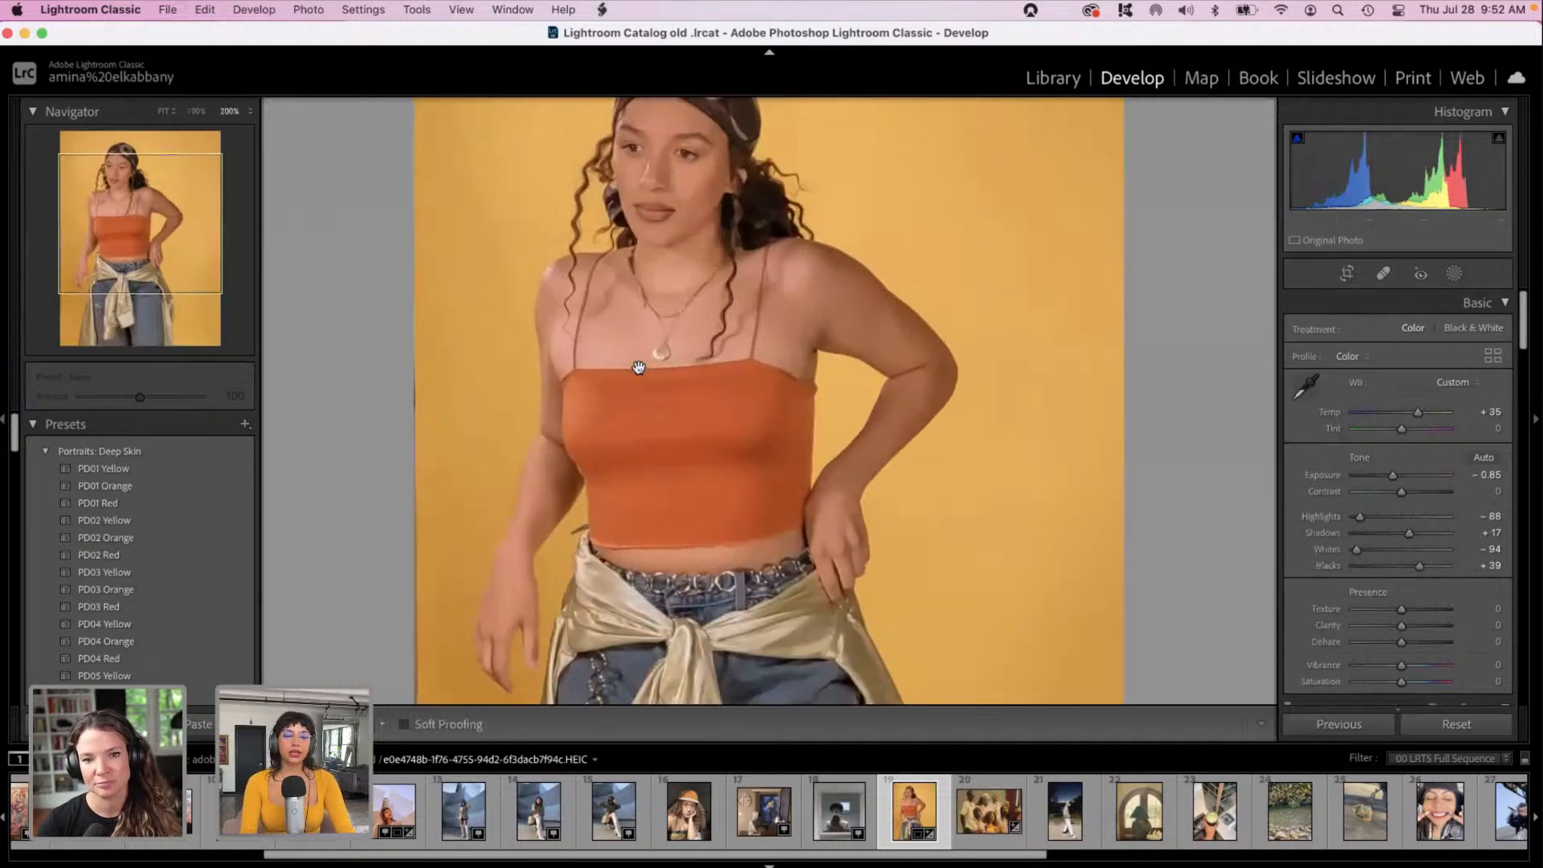
click(638, 367)
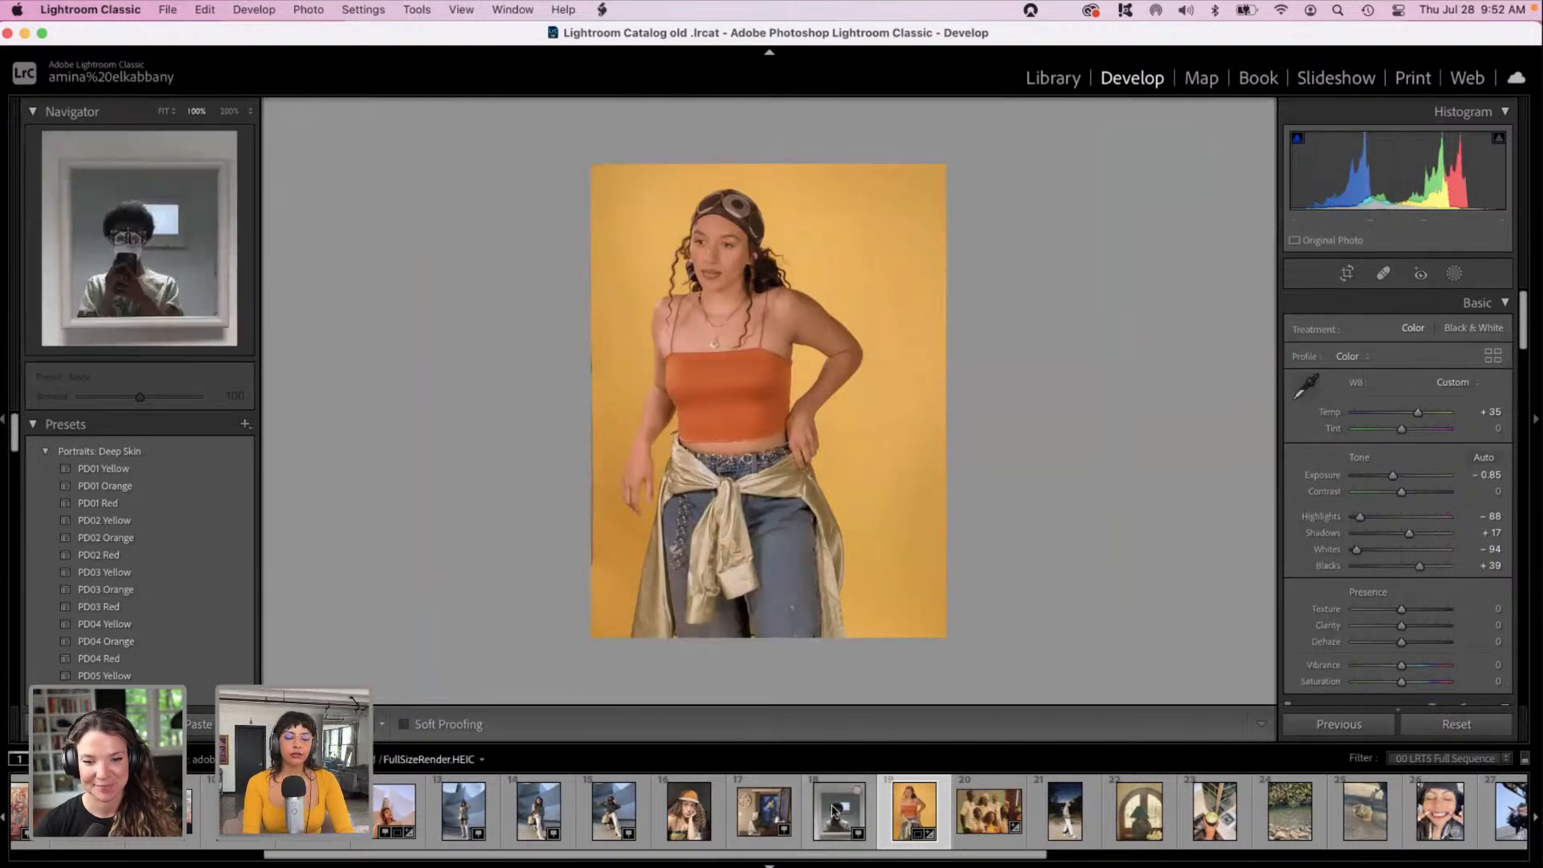
Step: Open IMG_2182.HEIC, fit it comfortably in view, and give it Exposure -1.10 and Temp +39
click(758, 810)
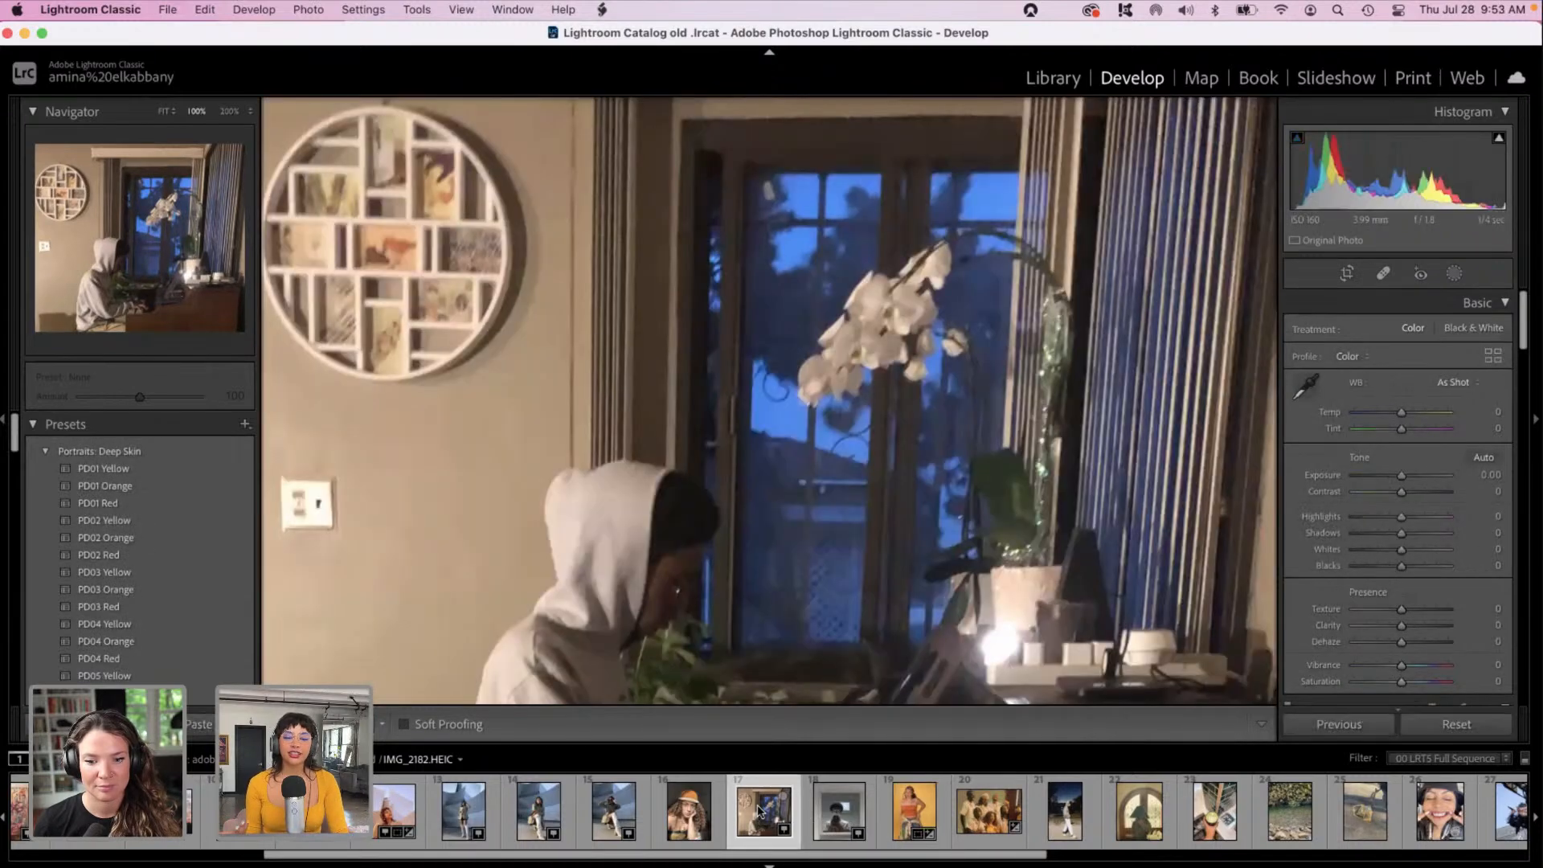
key(super+minus)
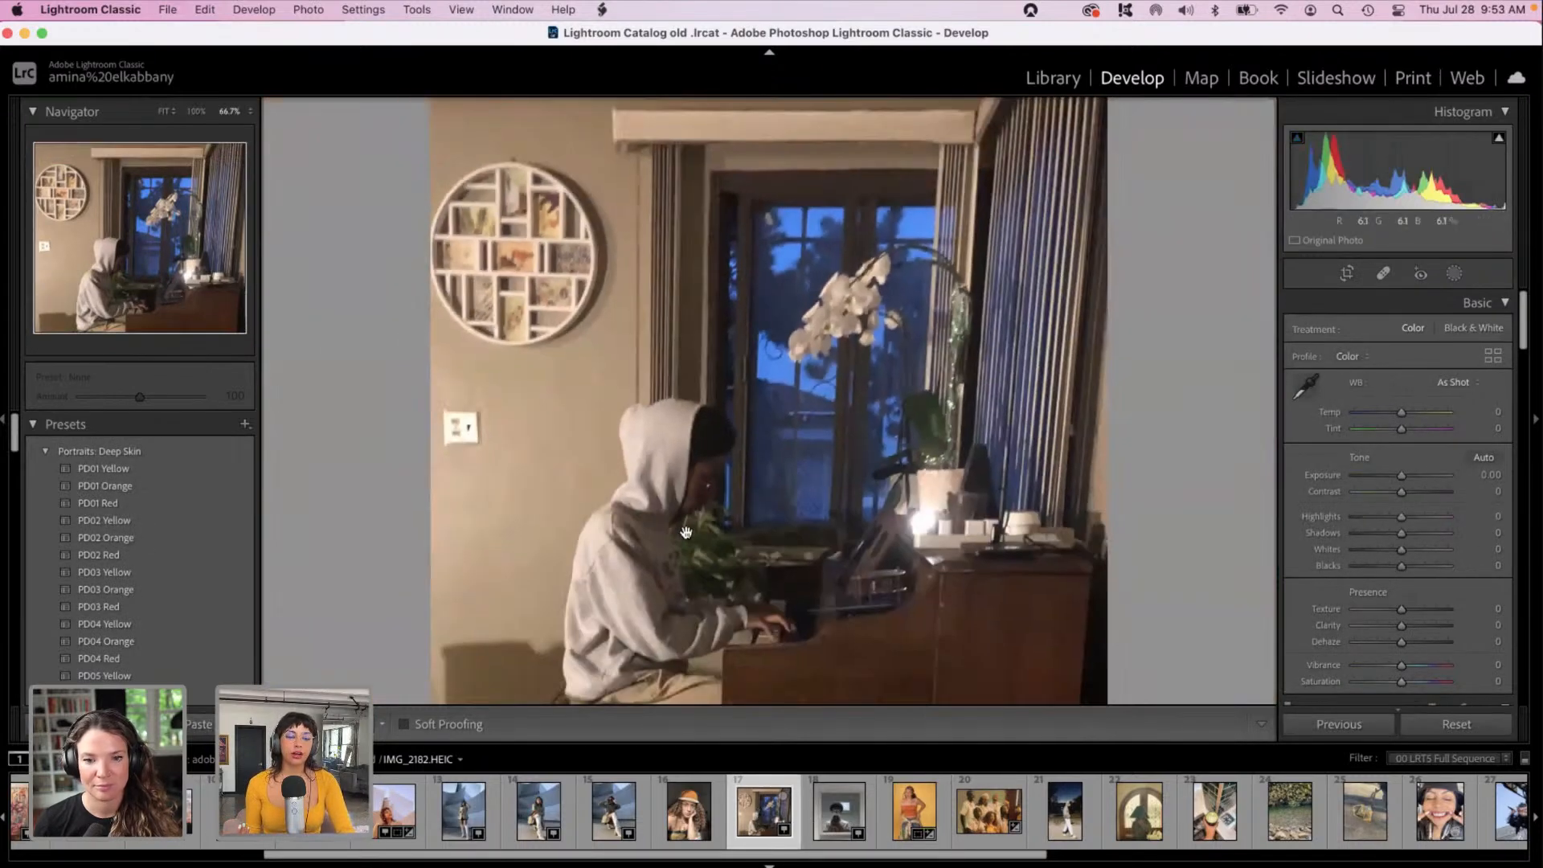
key(super+minus)
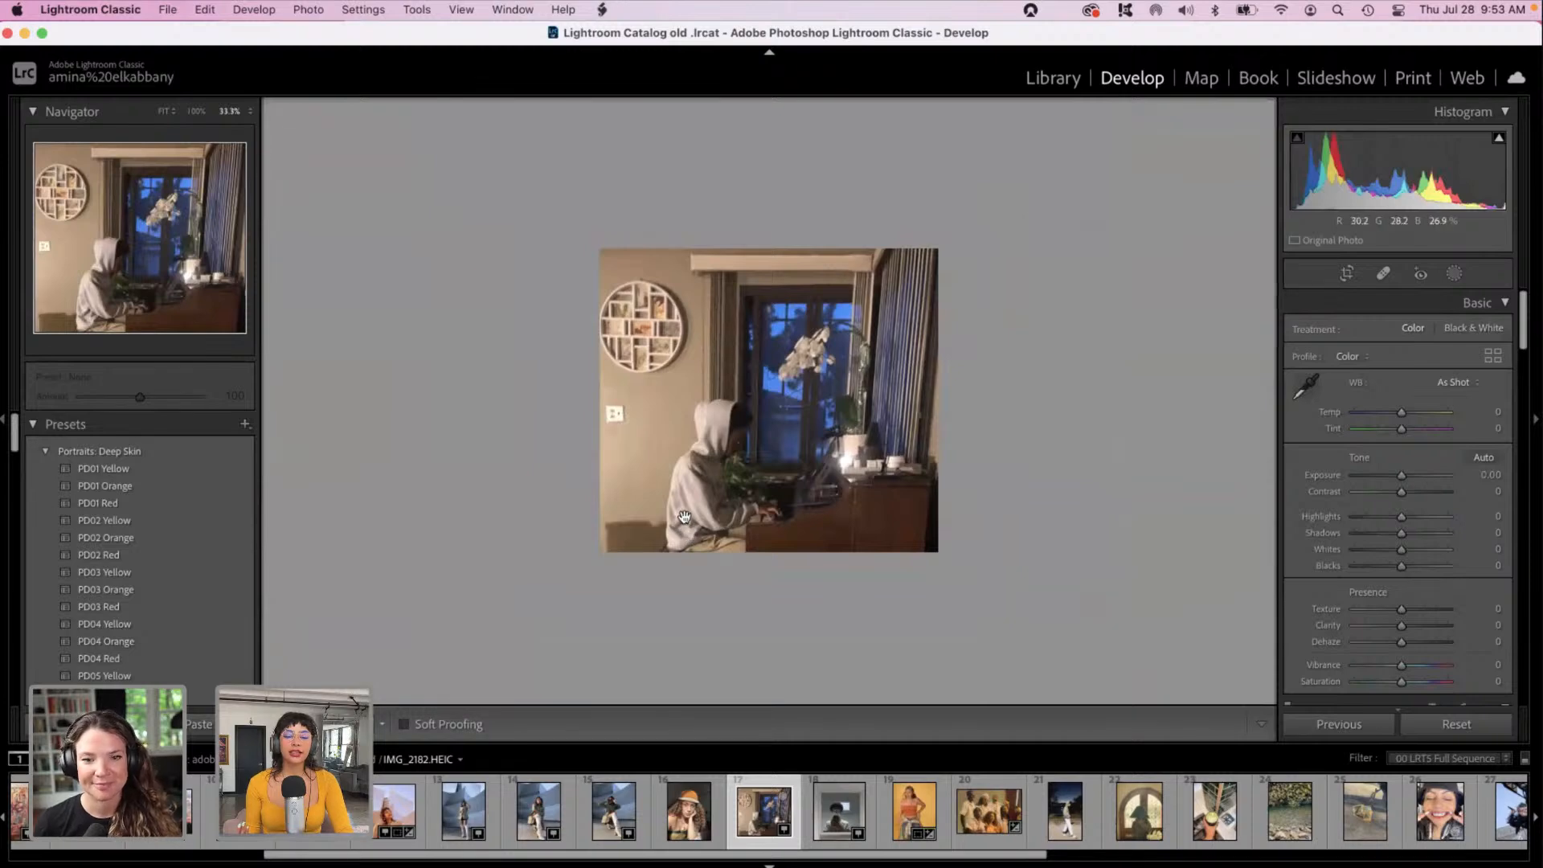
key(super+equal)
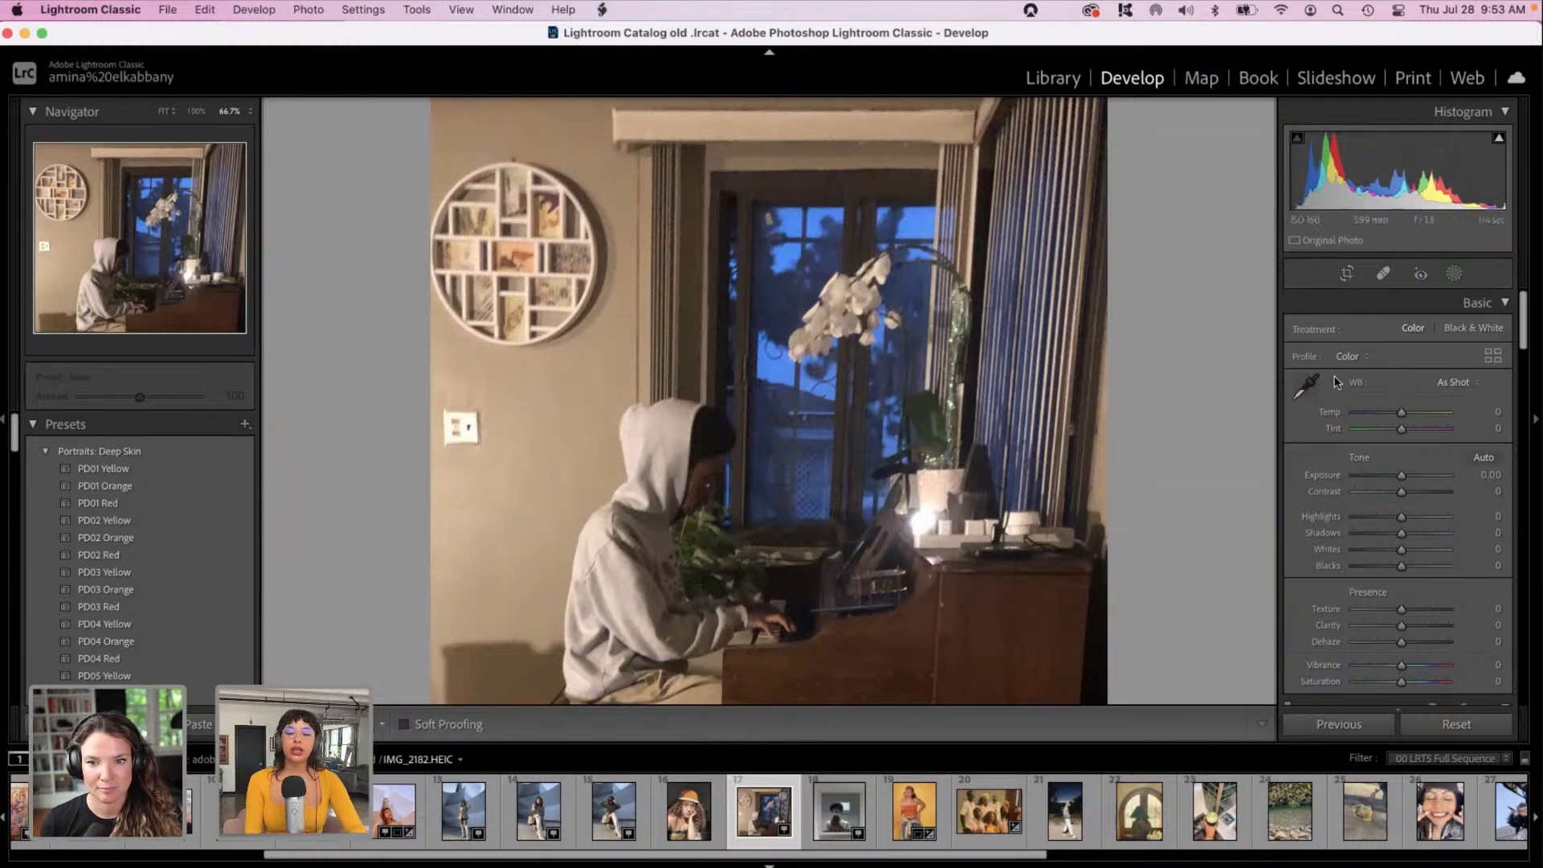
drag(1384, 481, 1393, 478)
drag(1402, 412, 1419, 414)
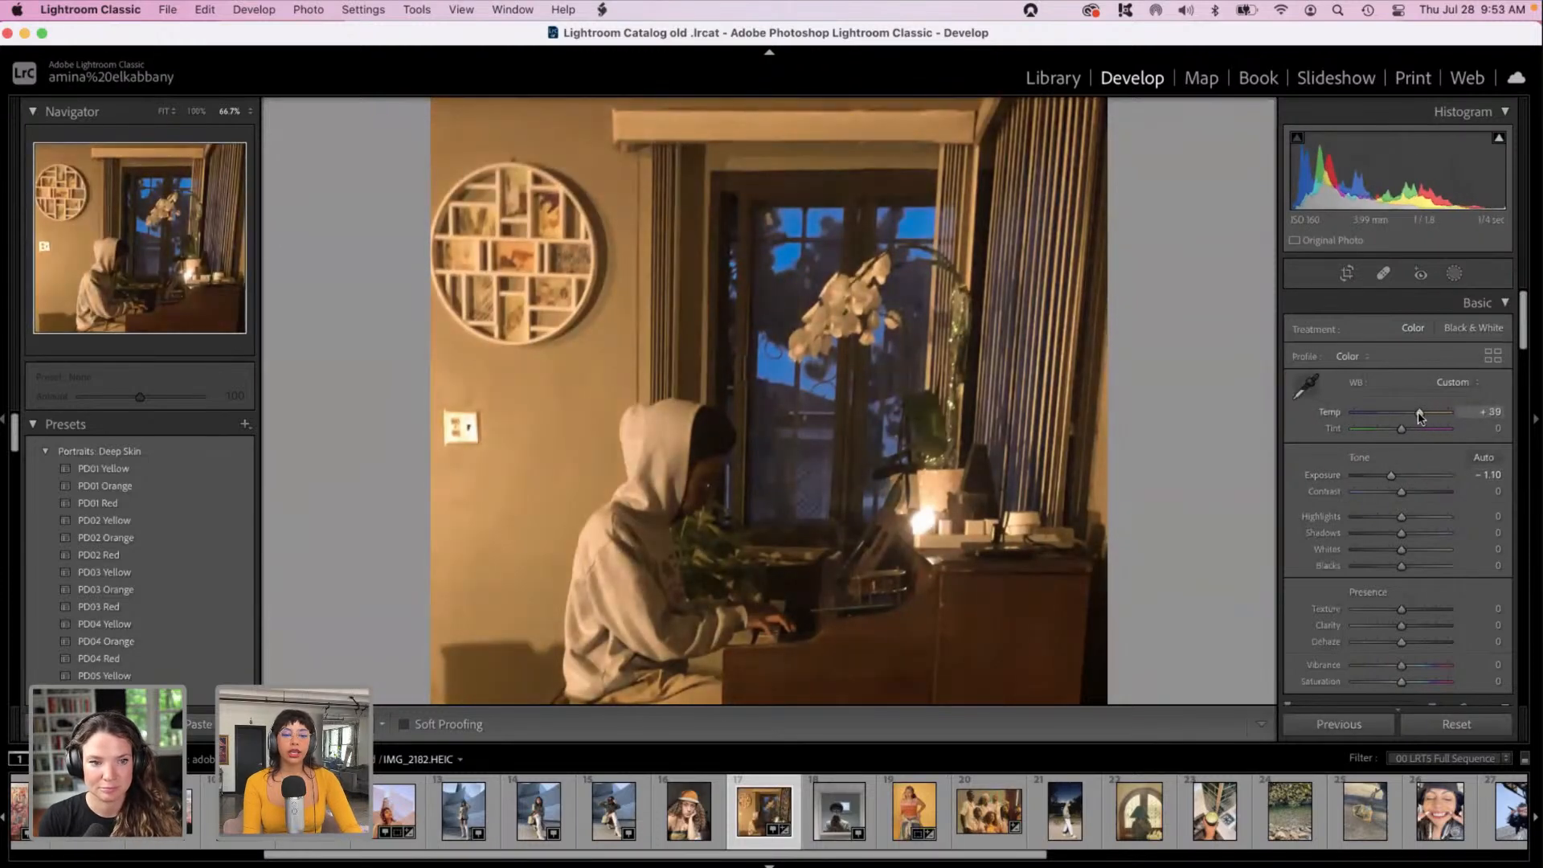
Step: Smooth the grain in IMG_2182.HEIC with Luminance noise reduction of 27
drag(1519, 336, 1539, 688)
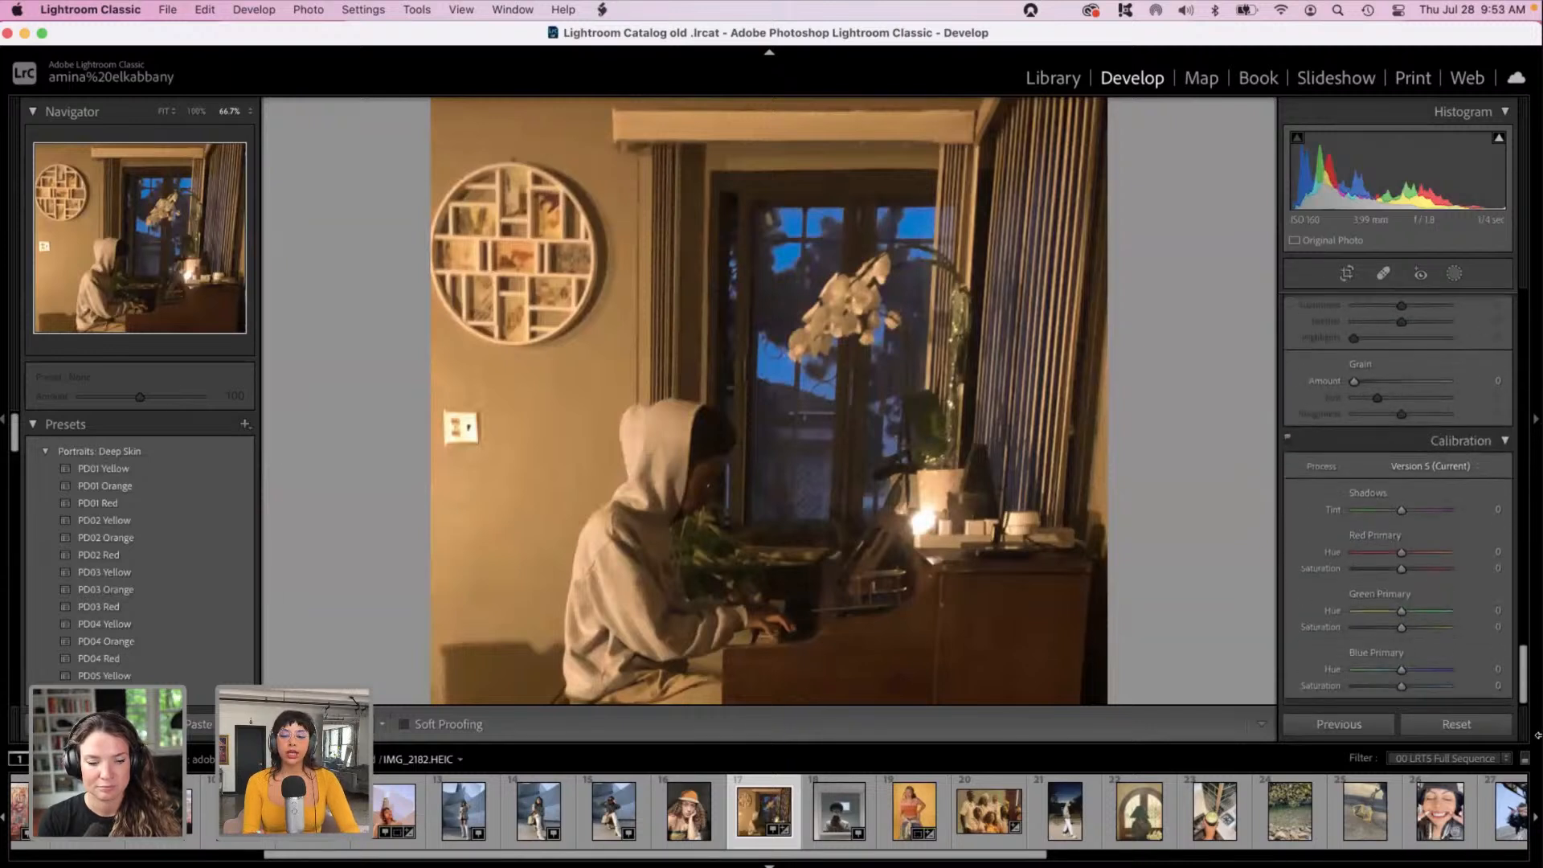
drag(1519, 690, 1521, 509)
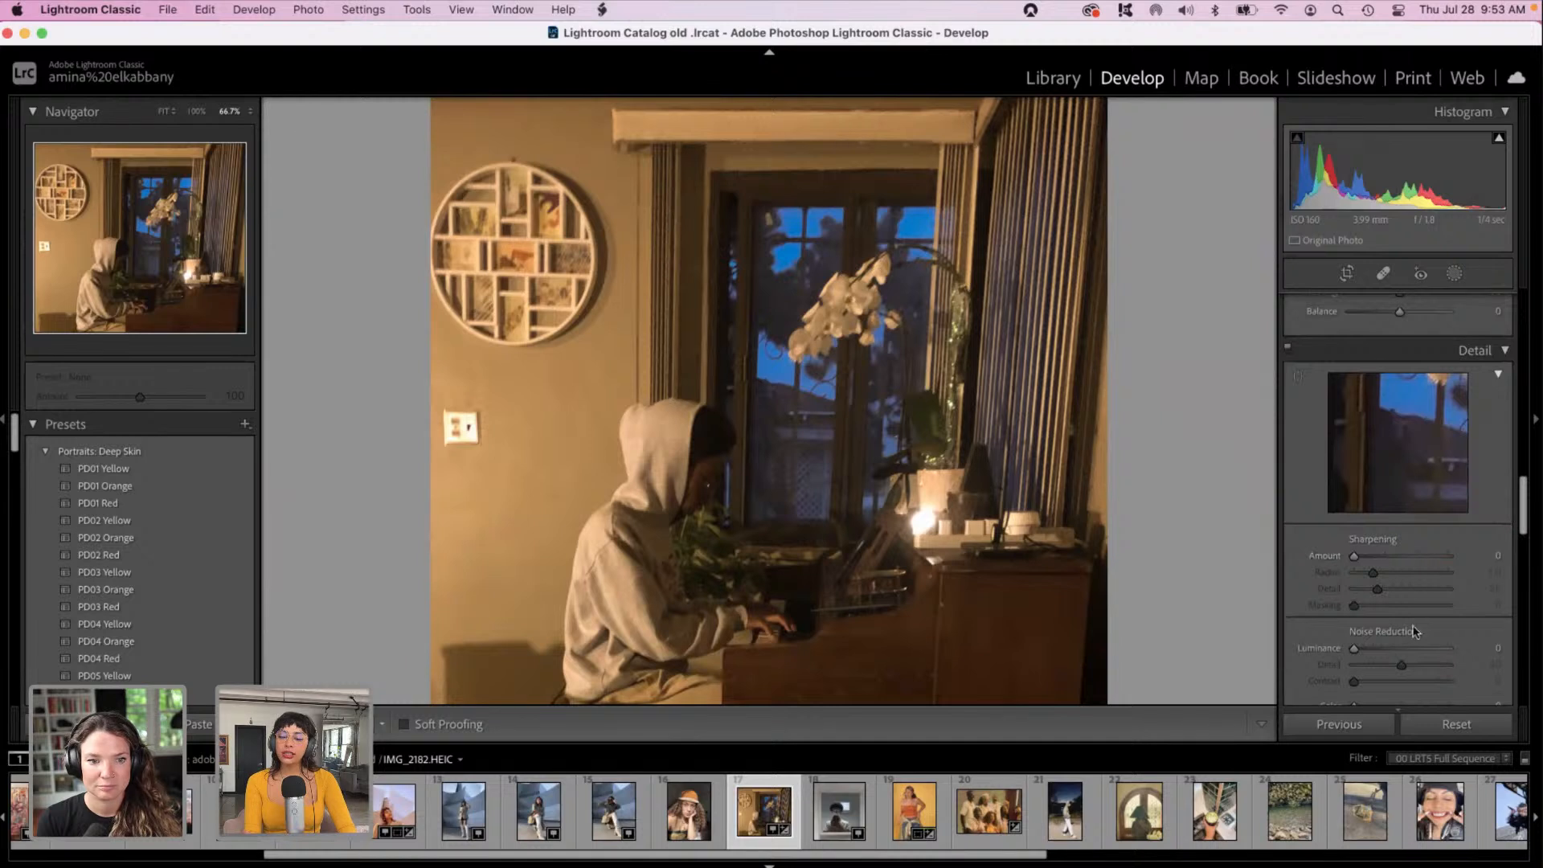
drag(1353, 647, 1380, 651)
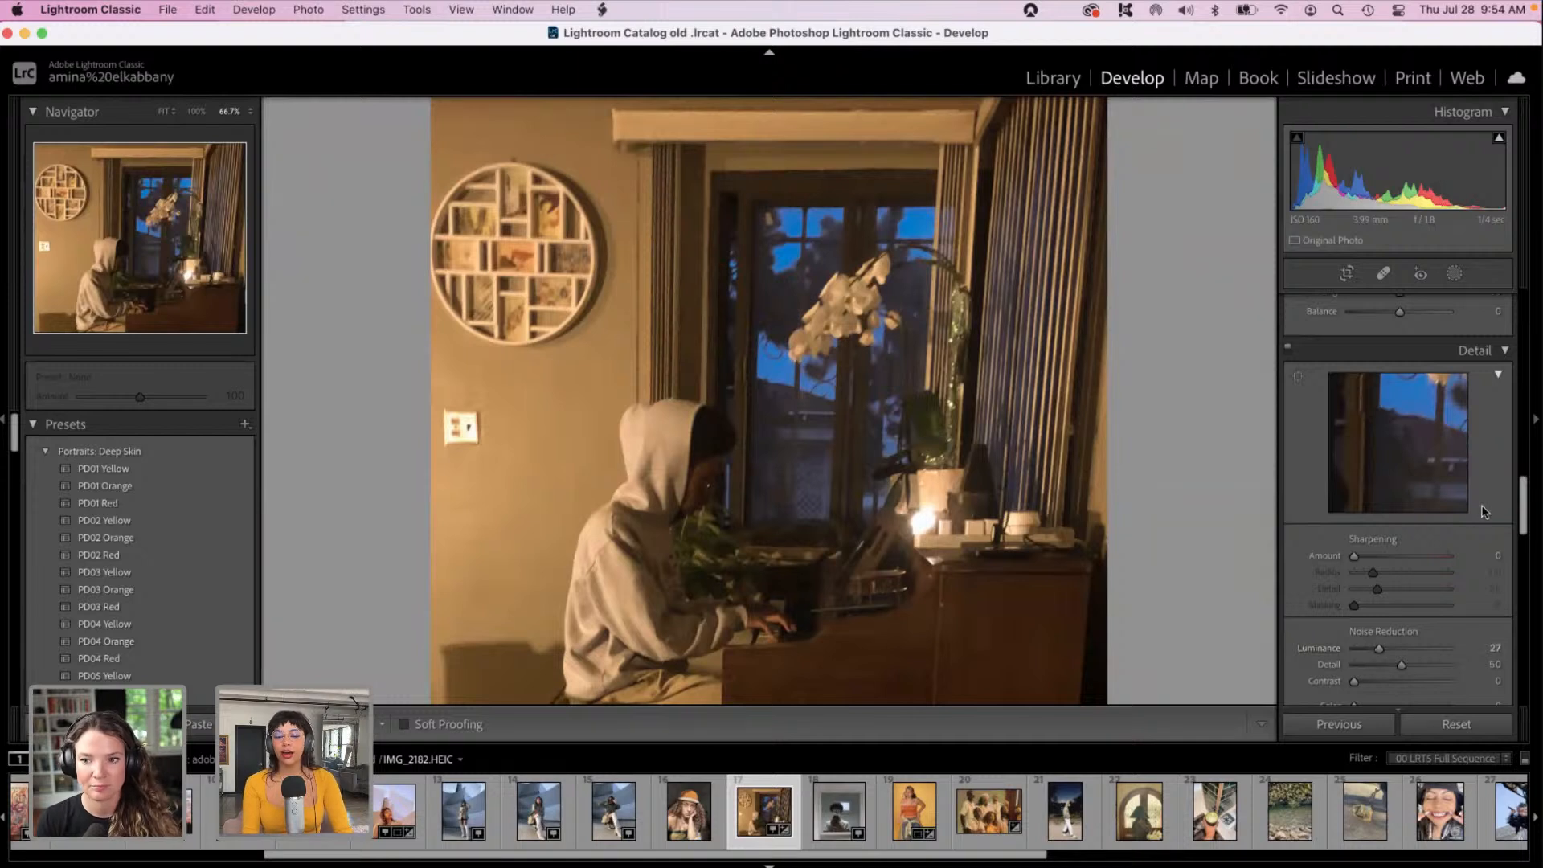
Step: Color-grade IMG_2182.HEIC with red midtones and try several shadow tints, settling on hue 348 and saturation 61
drag(1523, 503, 1521, 449)
mouse_move(1403, 442)
mouse_down()
mouse_move(1384, 433)
mouse_move(1382, 468)
mouse_move(1418, 458)
mouse_up()
drag(1328, 586, 1354, 578)
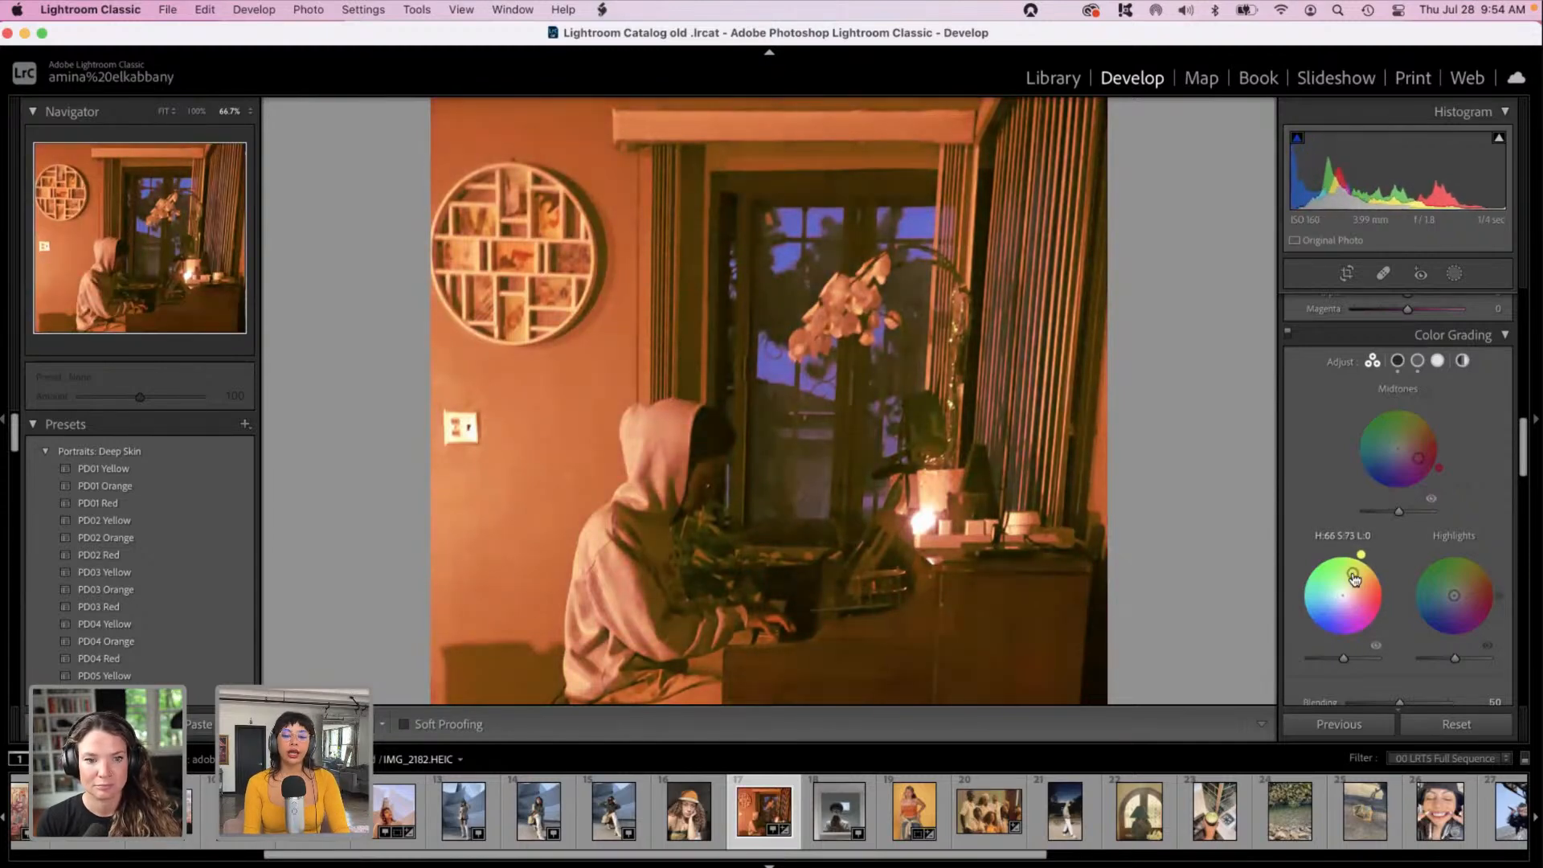
double_click(1324, 614)
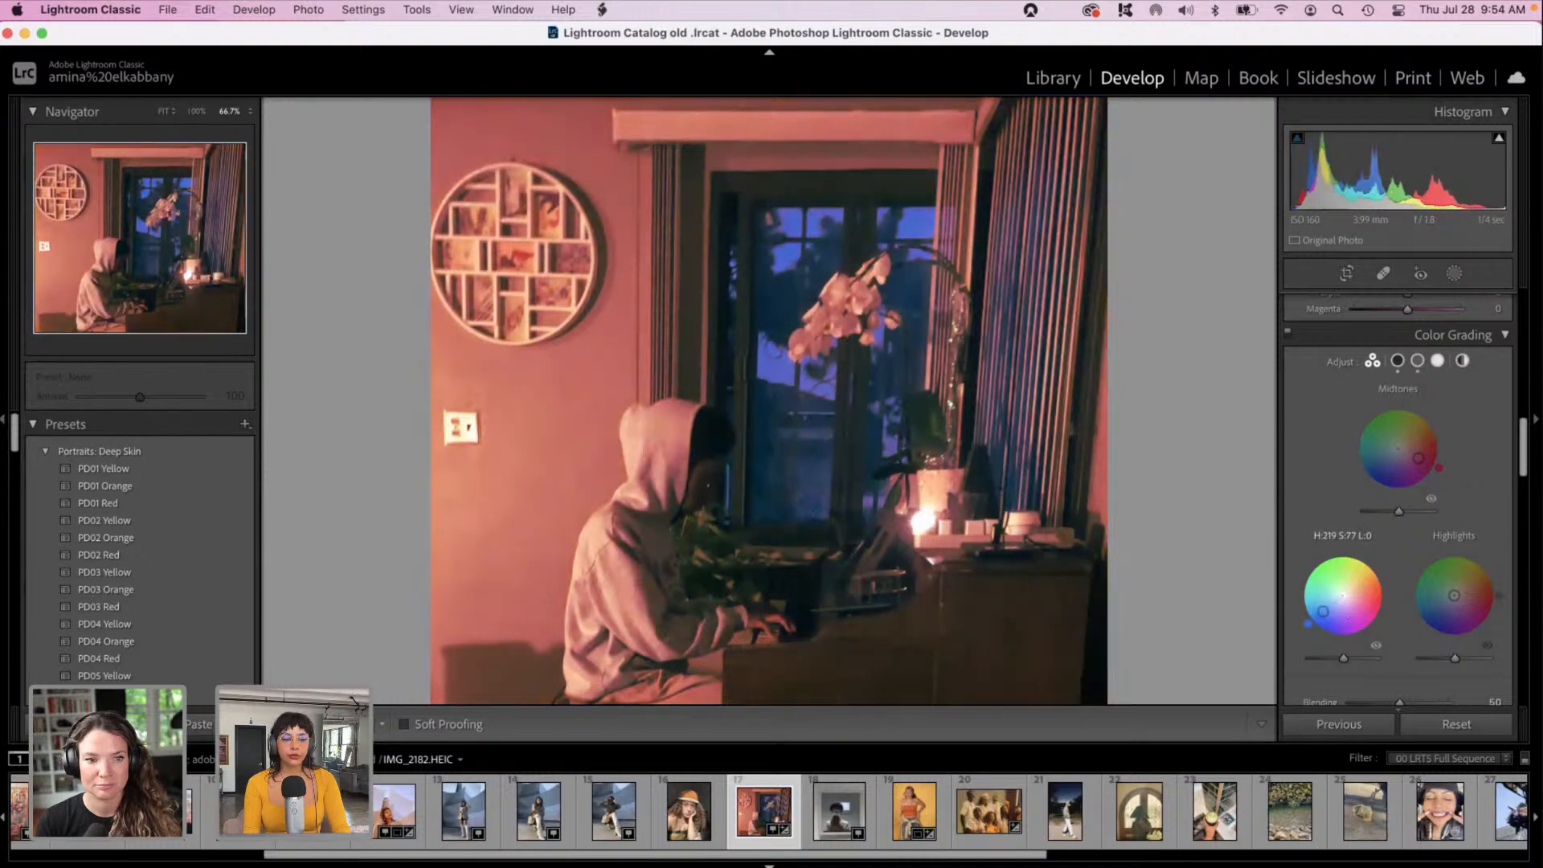
drag(1342, 595, 1363, 607)
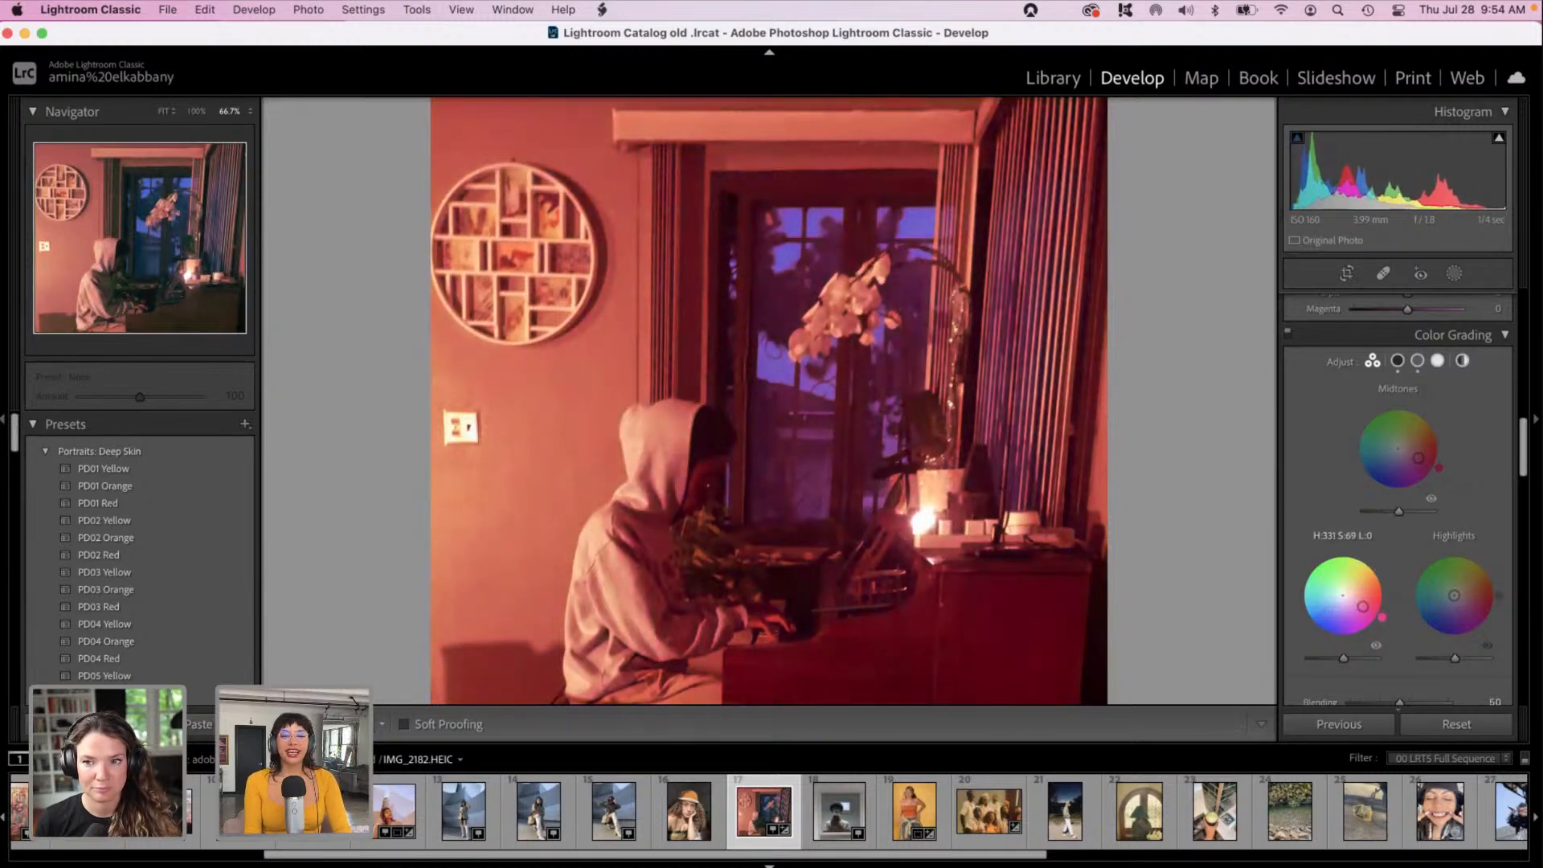
mouse_move(1363, 606)
mouse_down()
mouse_move(1343, 590)
mouse_move(1363, 599)
mouse_up()
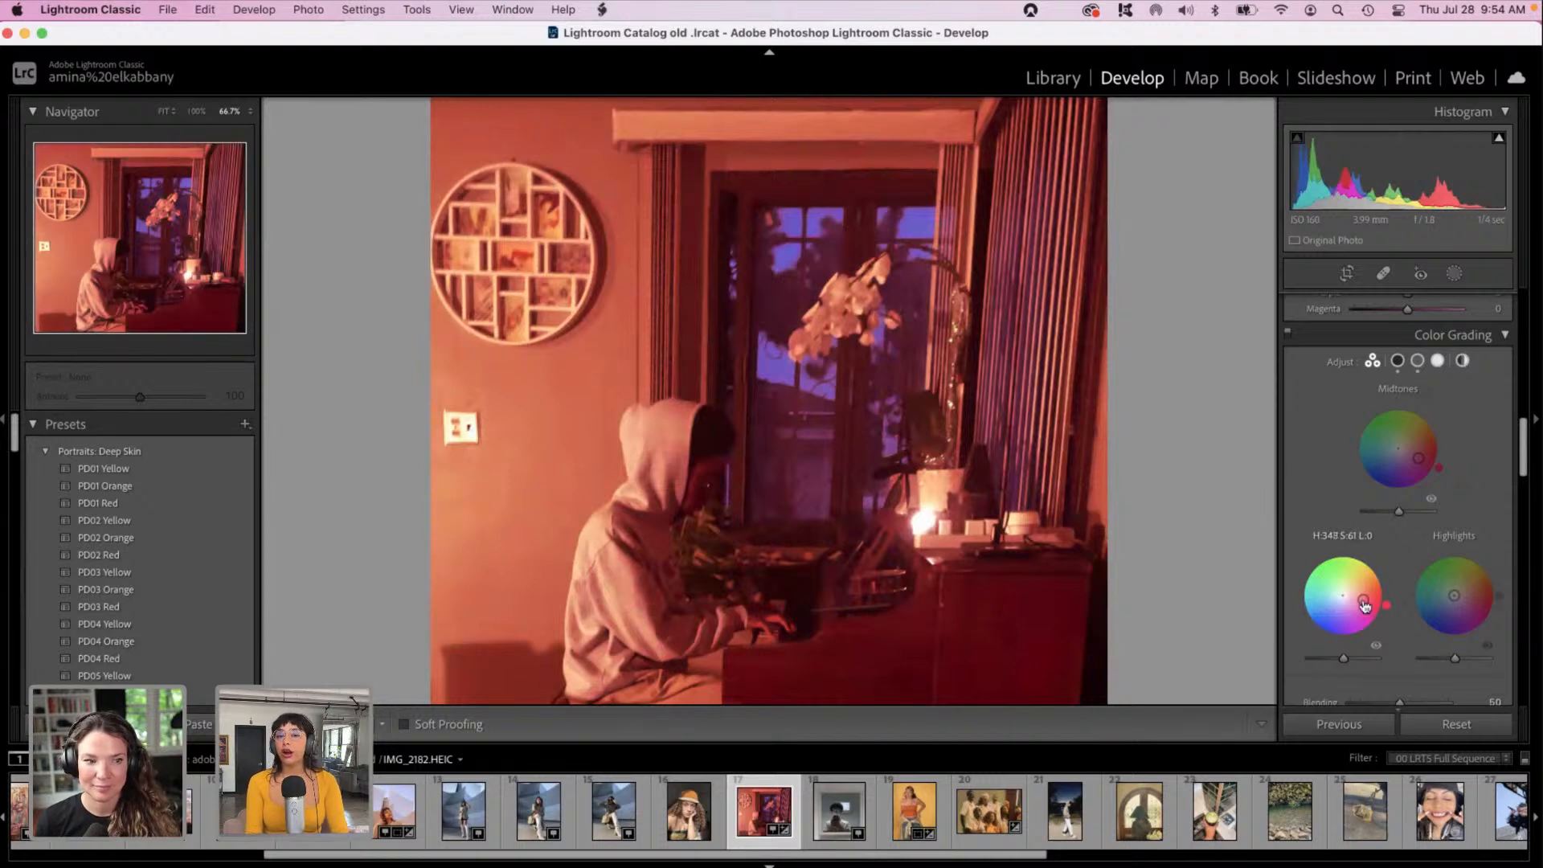
Step: Tint the highlights of IMG_2182.HEIC strongly red with Color Grading and fine-tune the red midtones
click(1438, 595)
drag(1438, 595, 1476, 593)
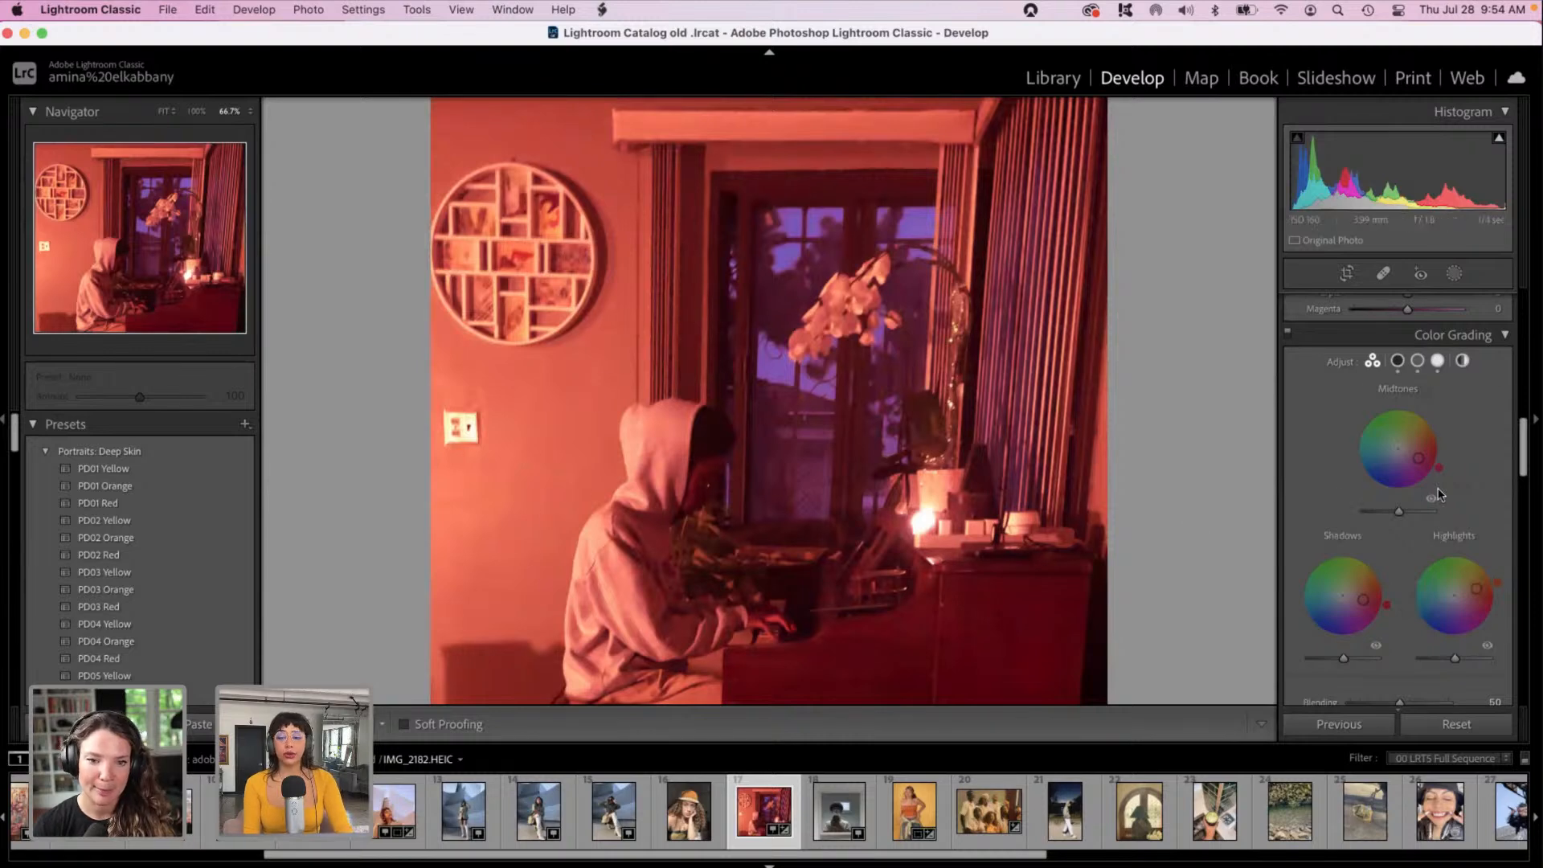
mouse_move(1417, 458)
mouse_down()
mouse_move(1405, 448)
mouse_move(1411, 473)
mouse_move(1418, 458)
mouse_up()
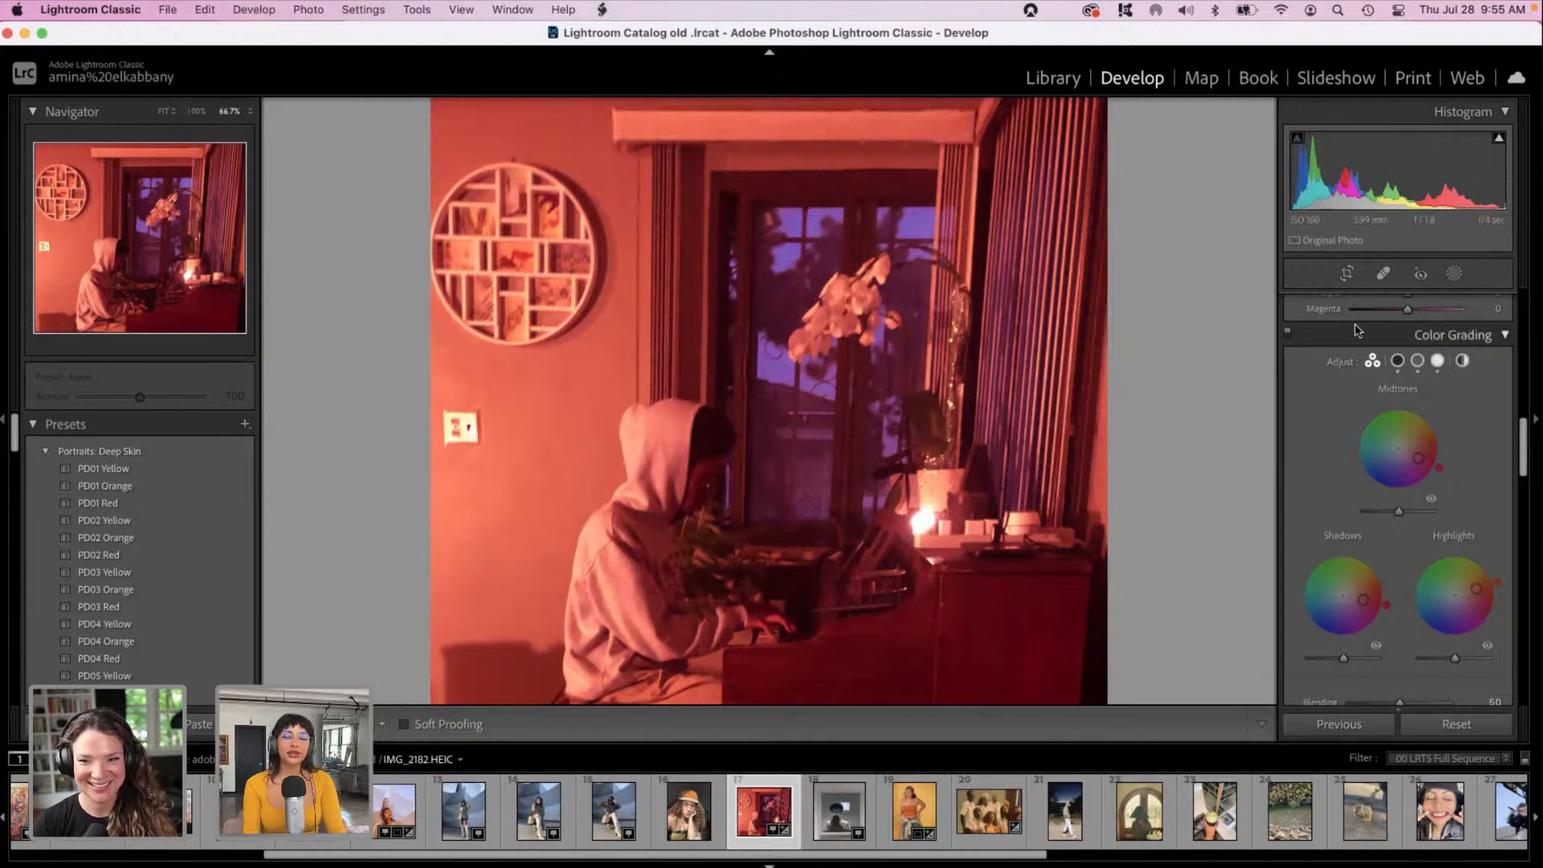
Step: Remove the light switch from the wall in IMG_2182.HEIC with a size 85 Clone spot
click(1383, 274)
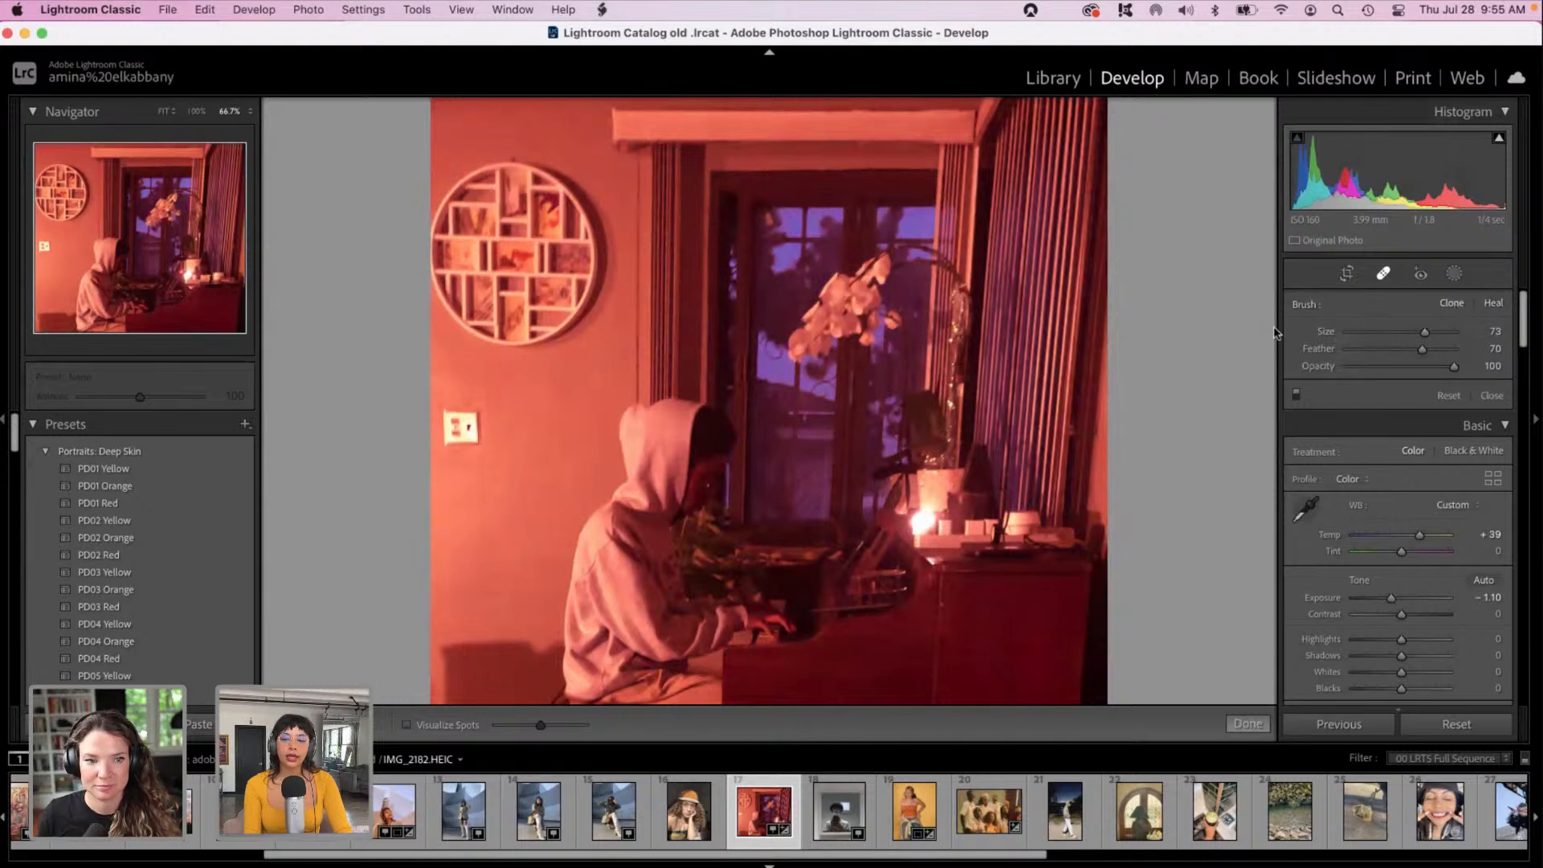
drag(1438, 338, 1440, 338)
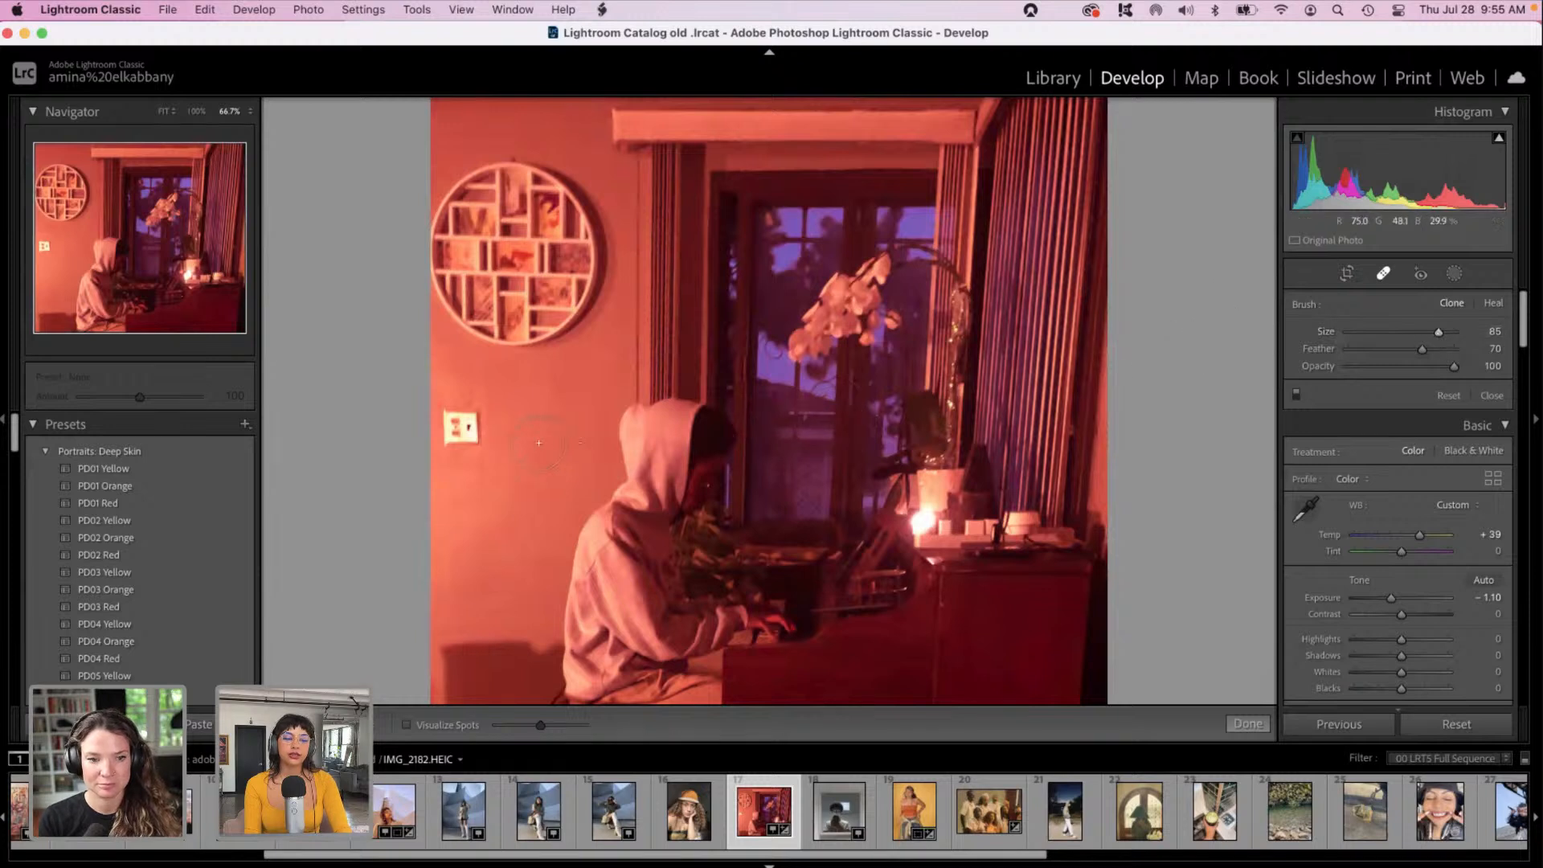
click(462, 427)
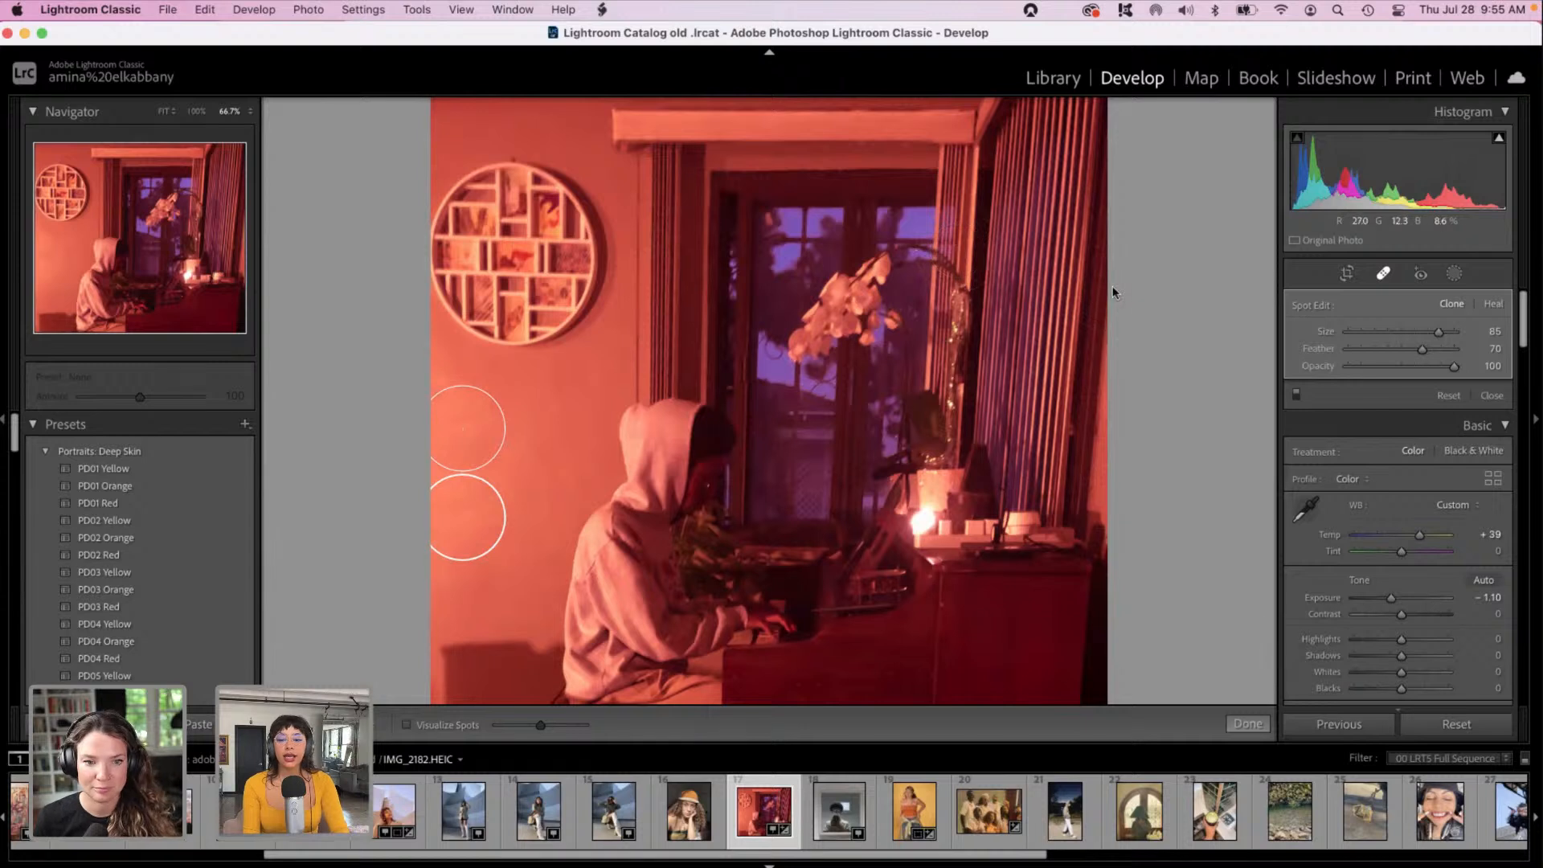
click(1383, 274)
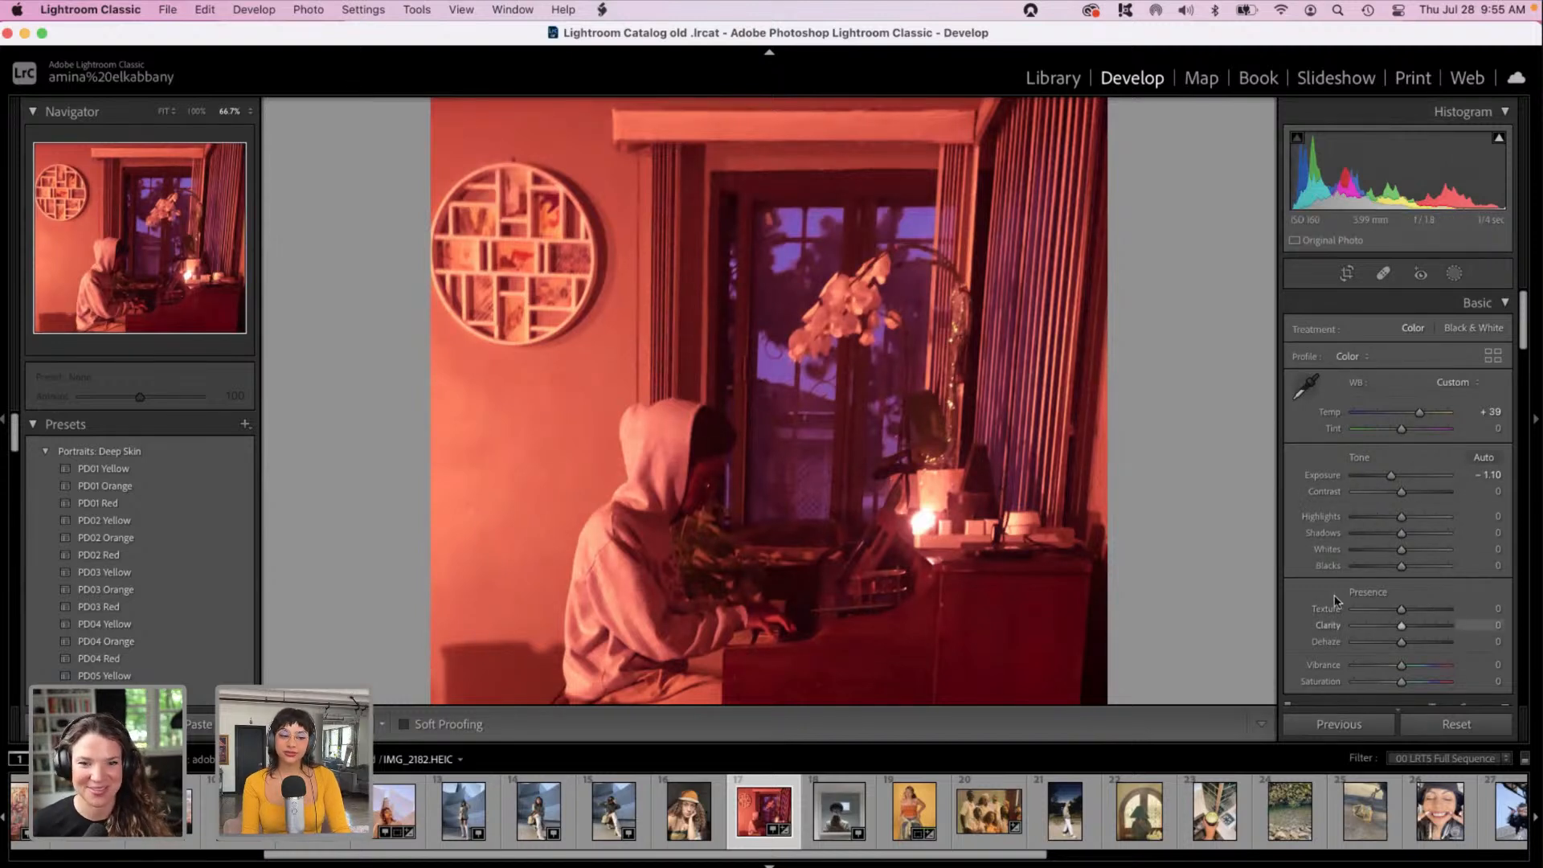
Step: Darken the tones of IMG_2182.HEIC with Shadows -52, Highlights -56 and Whites -67
drag(1402, 533, 1377, 540)
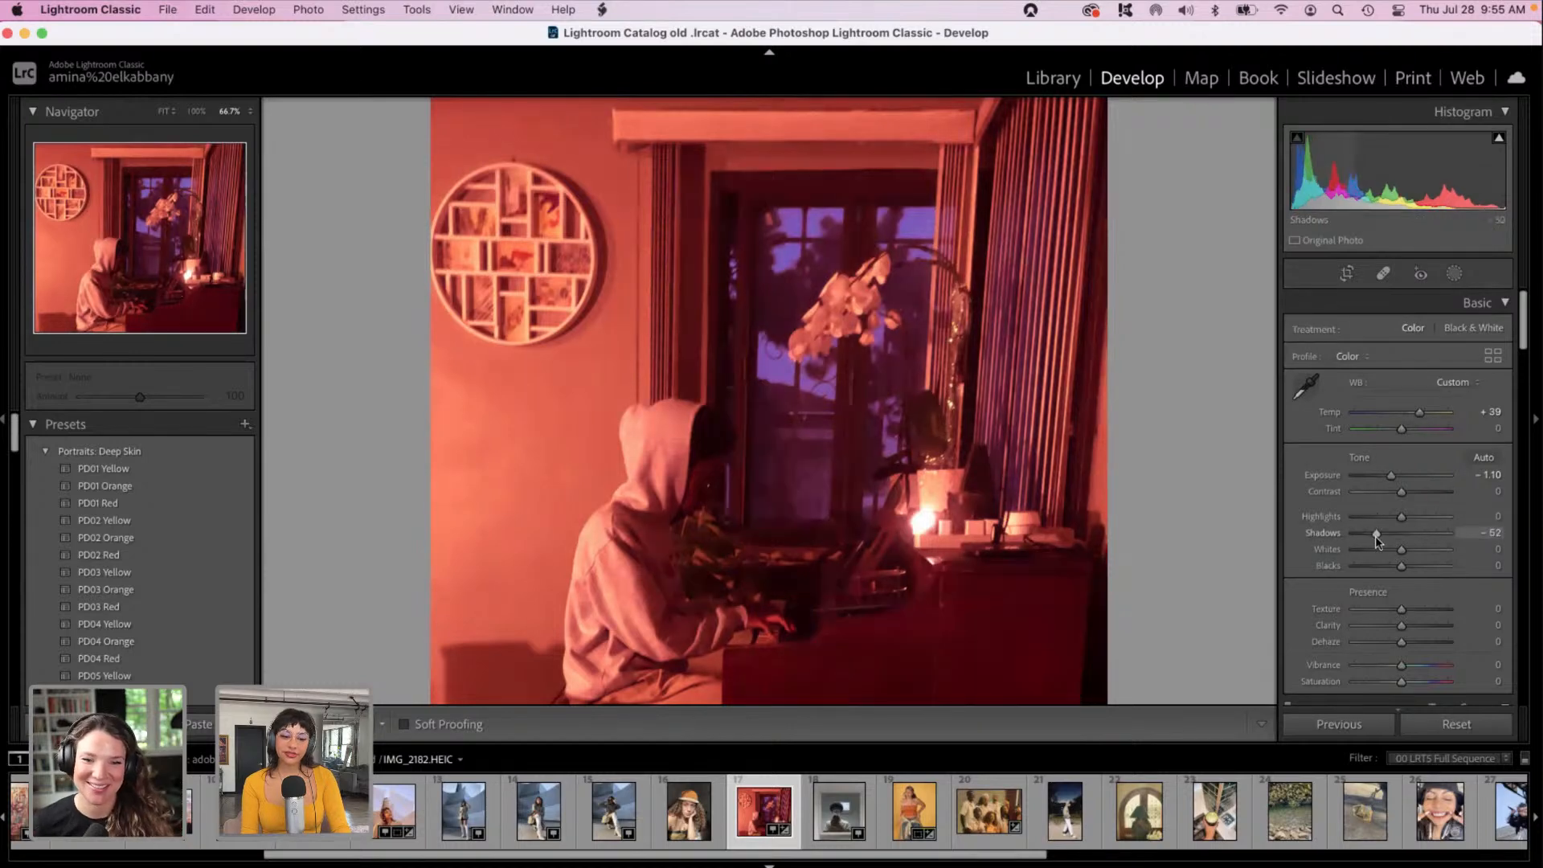
click(1374, 517)
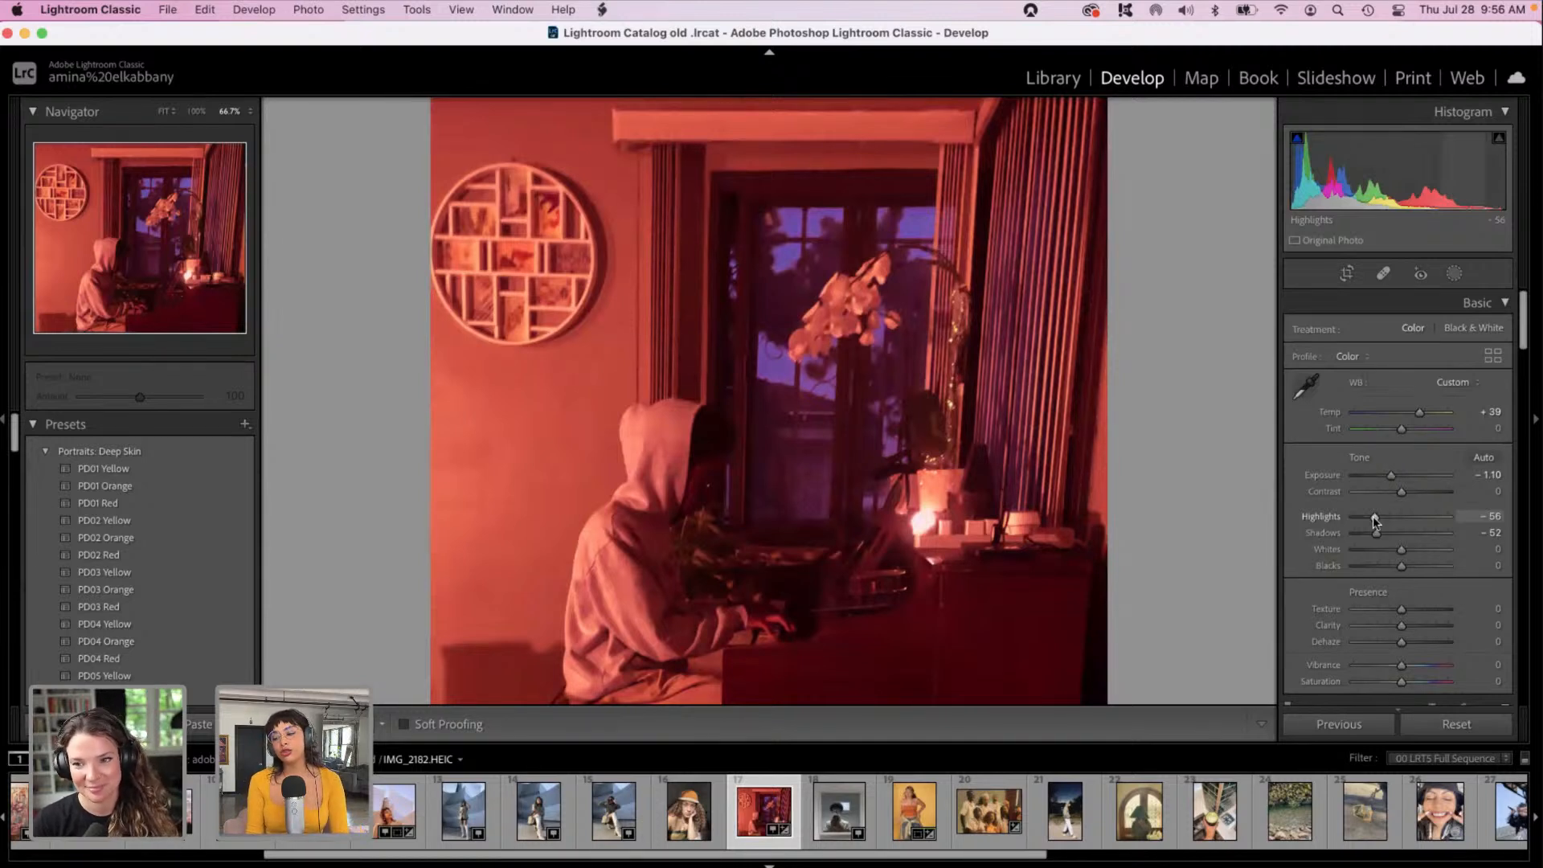
drag(1400, 549, 1369, 551)
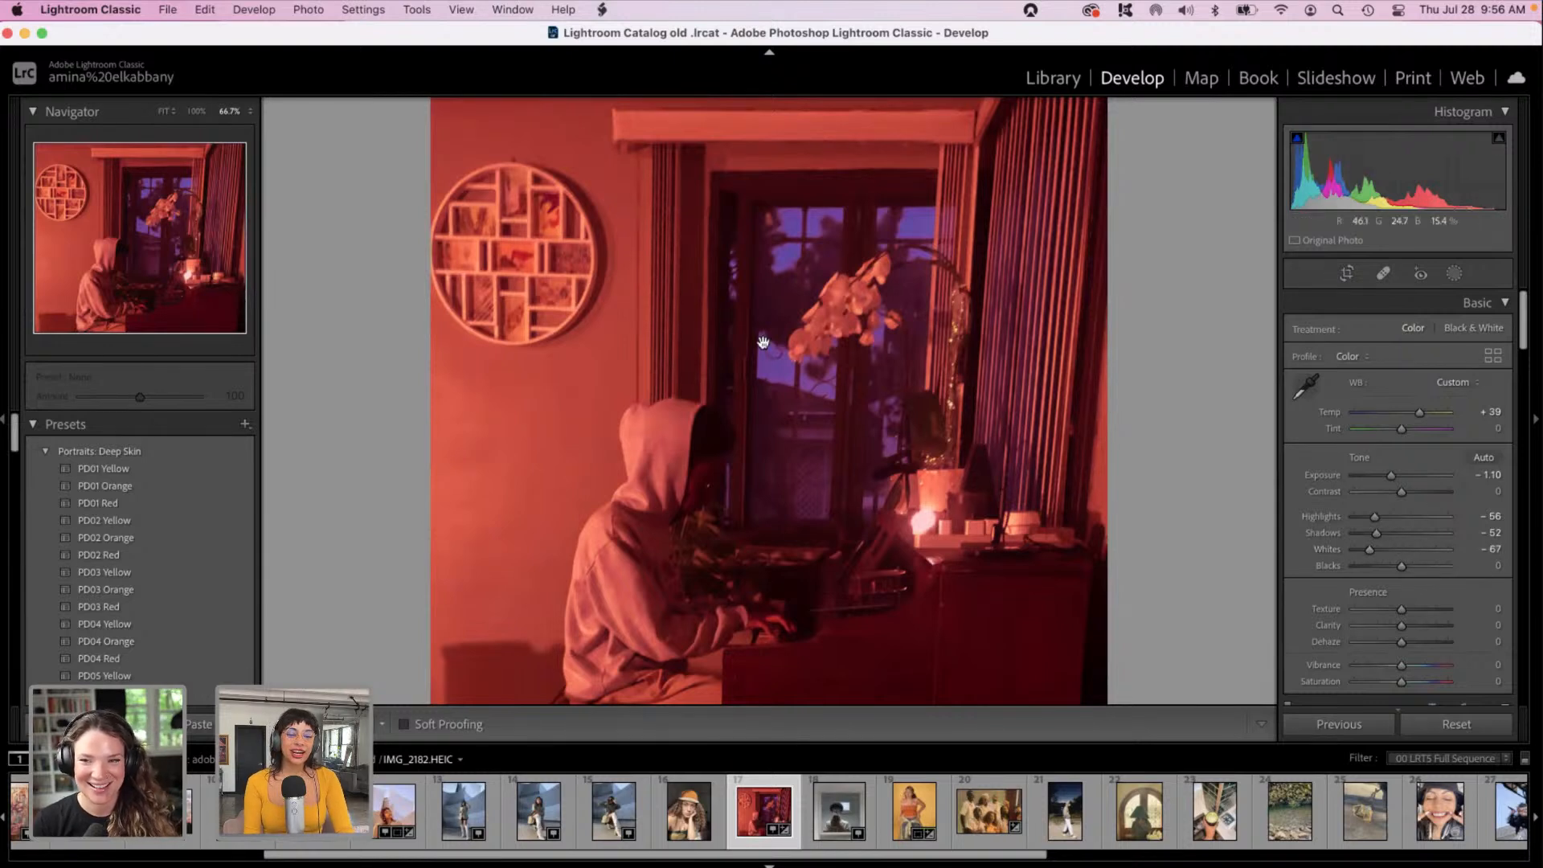
Step: Soften the detail of IMG_2182.HEIC with Texture -100 and Clarity -57
scroll(1383, 532, down, 3)
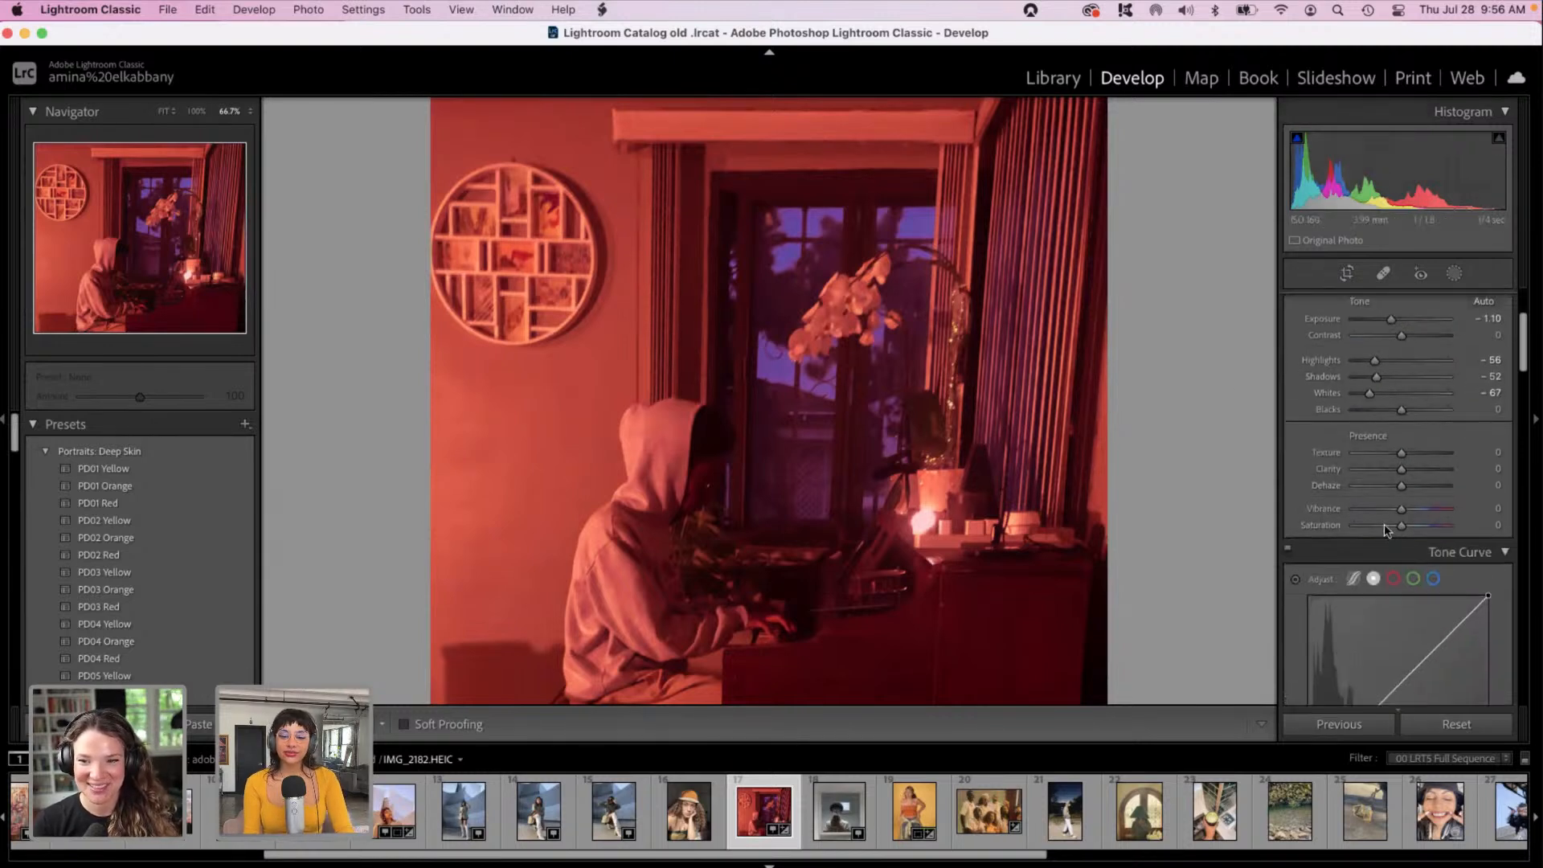
drag(1391, 471, 1388, 474)
click(1388, 452)
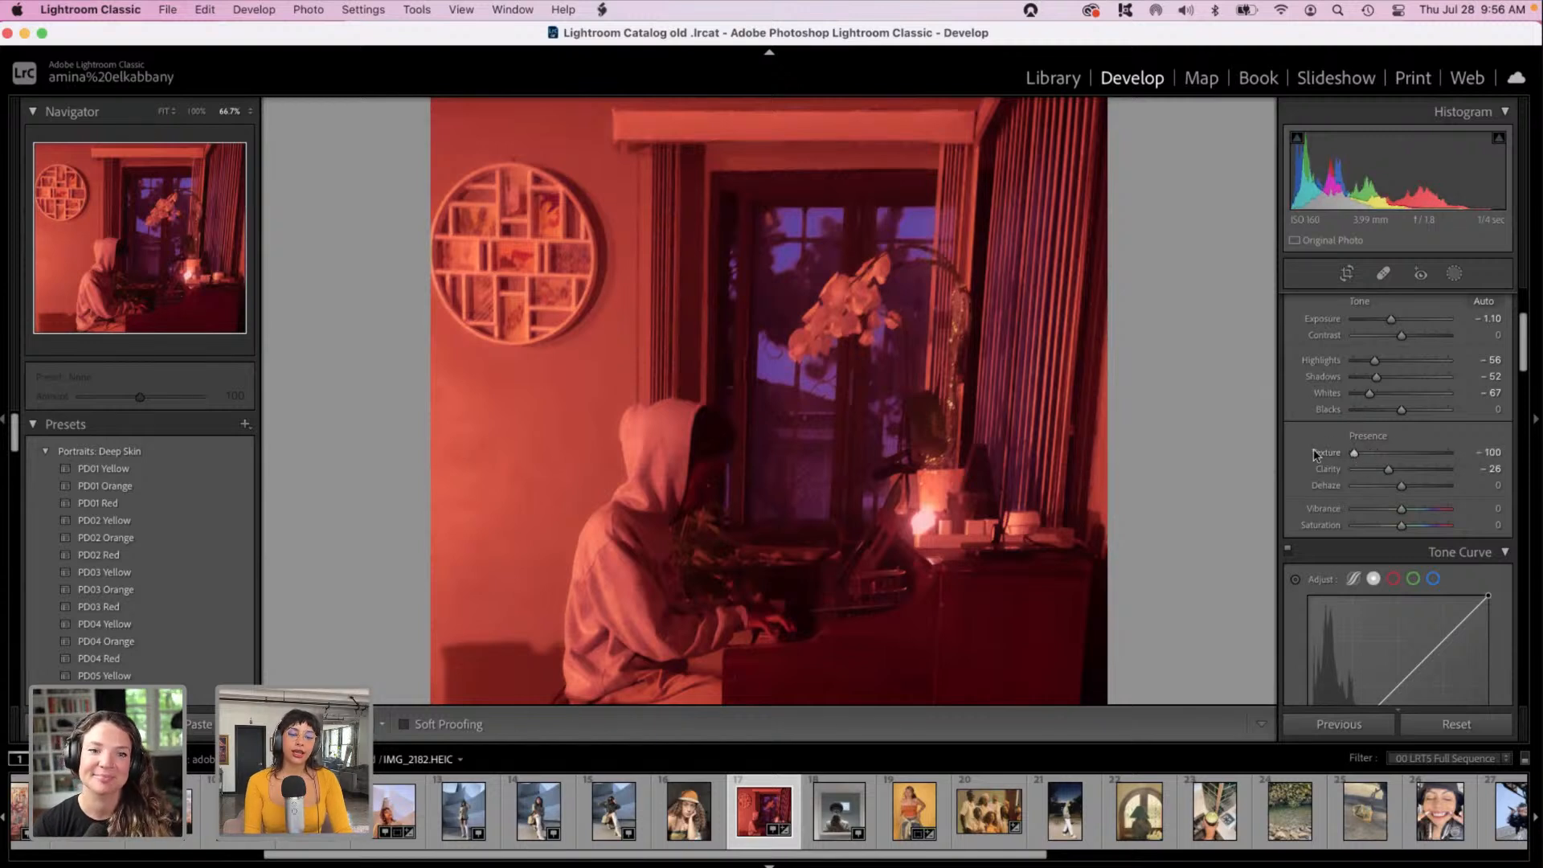
drag(1388, 470, 1375, 473)
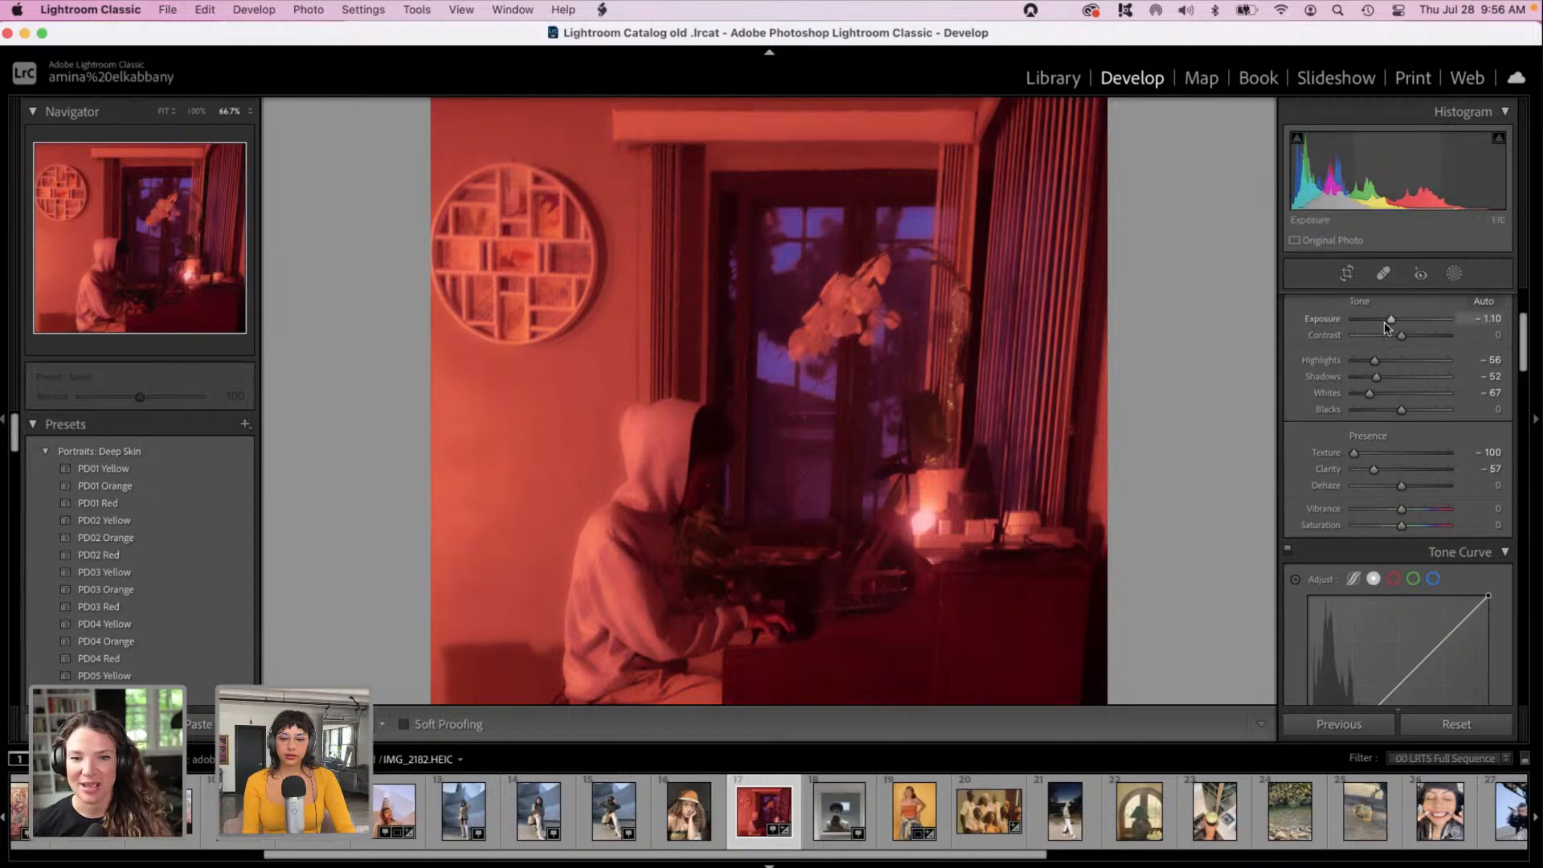
Step: Try darker Exposure values on IMG_2182.HEIC, such as -1.55, and settle on -1.35
drag(1385, 321, 1382, 320)
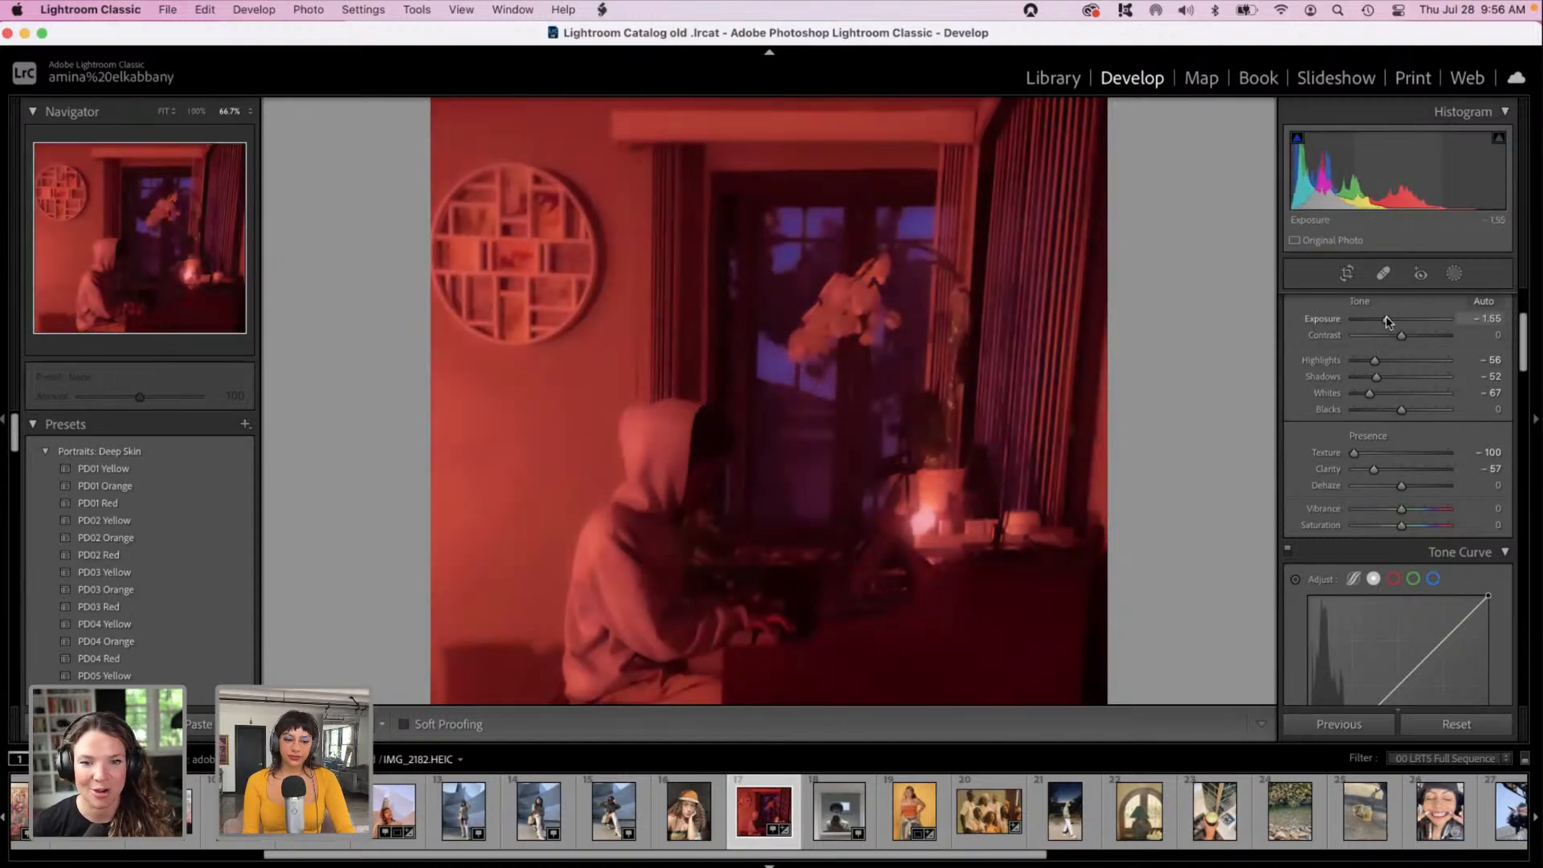
key(super+minus)
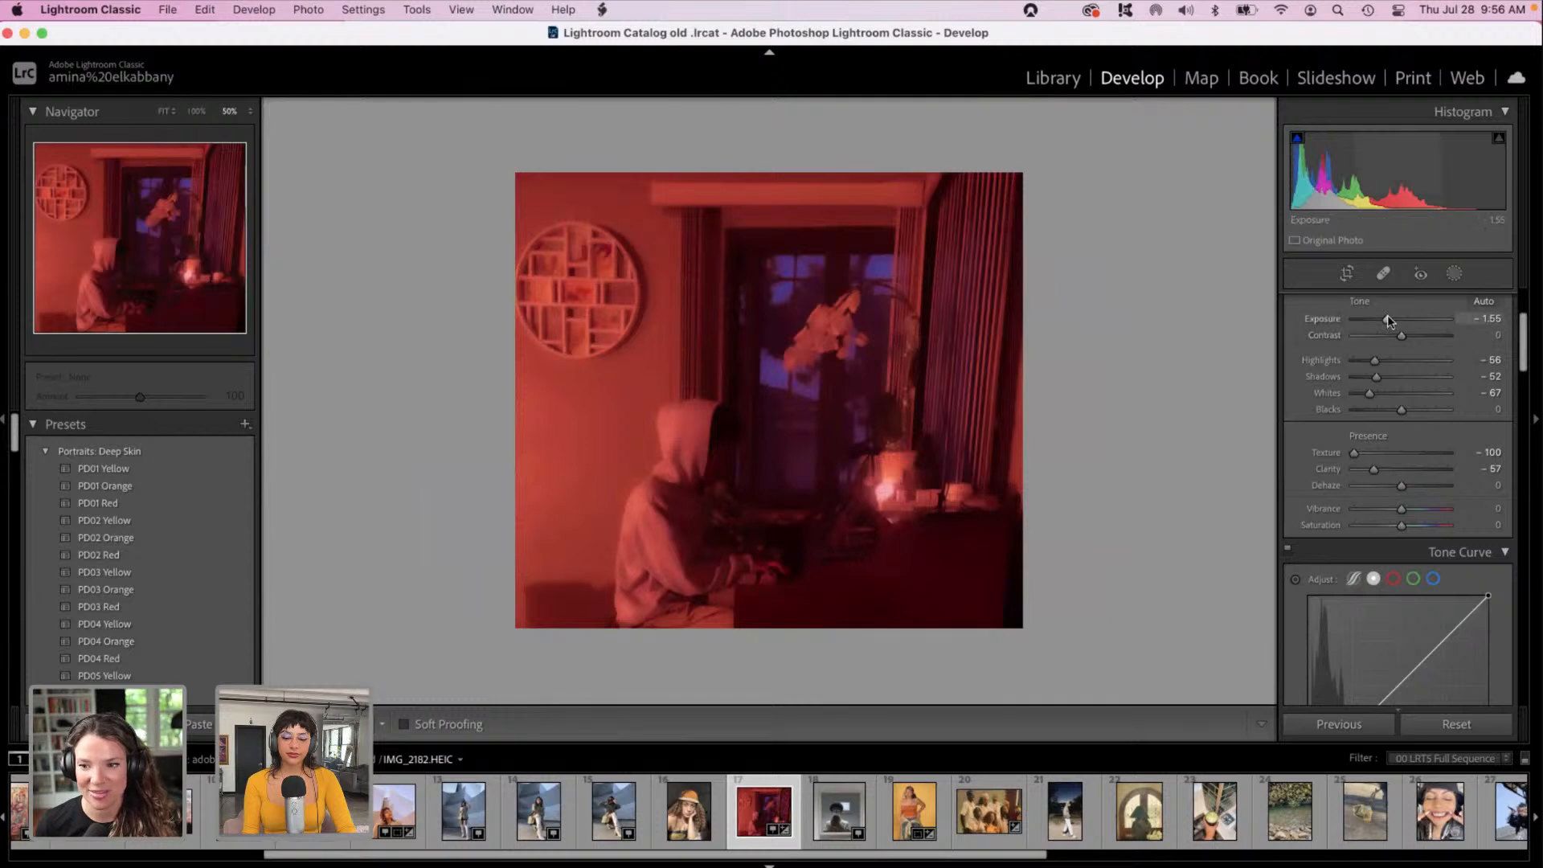
drag(1388, 320, 1389, 319)
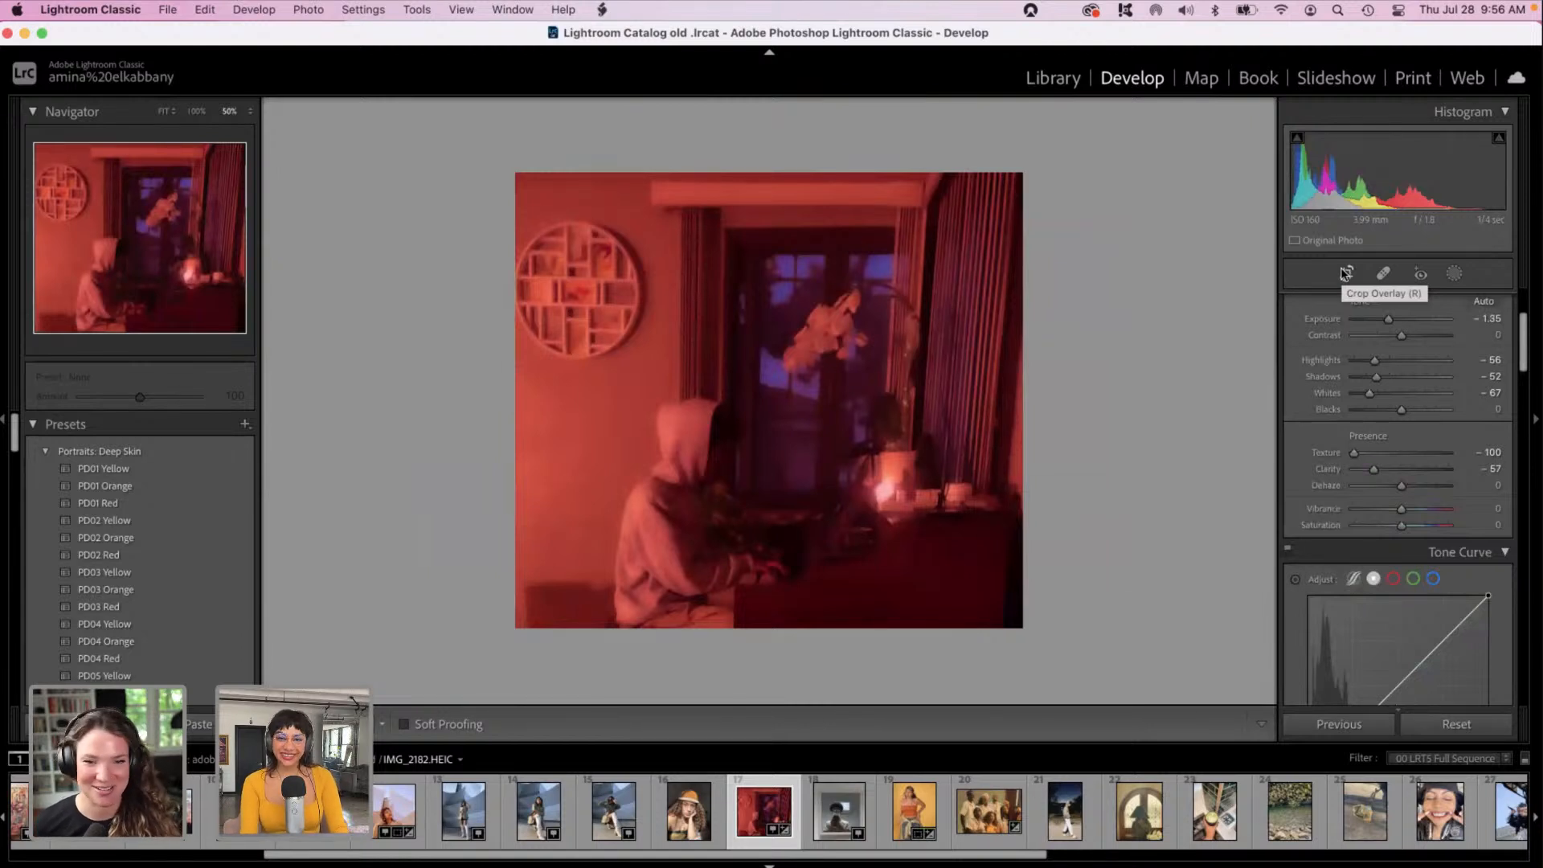
Step: Give IMG_2182.HEIC a faded look with Highlights +10 and Contrast -100
drag(1526, 329, 1525, 347)
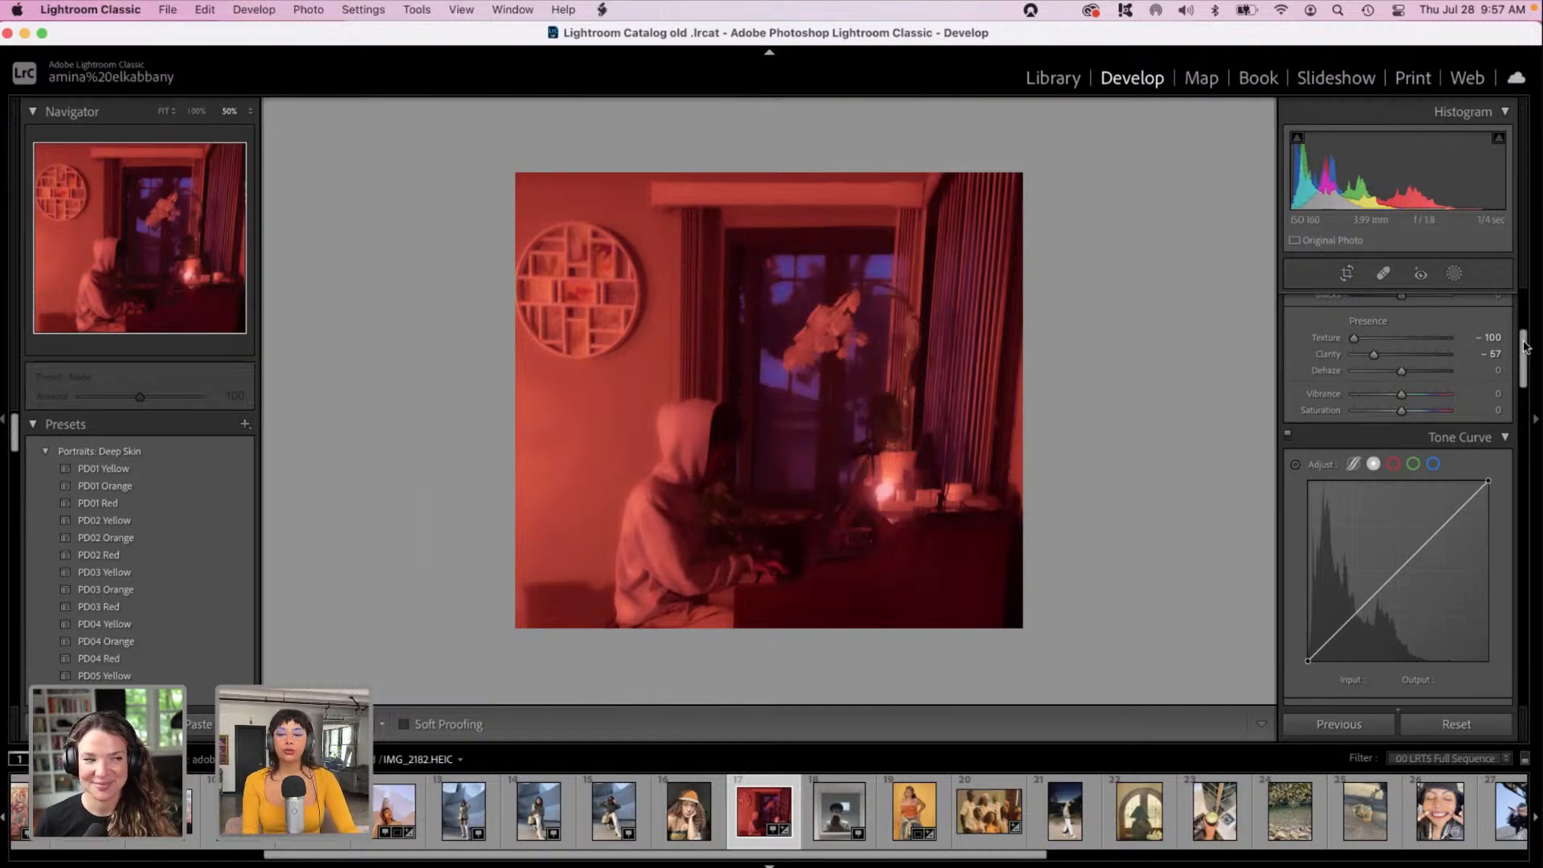
drag(1522, 345, 1266, 299)
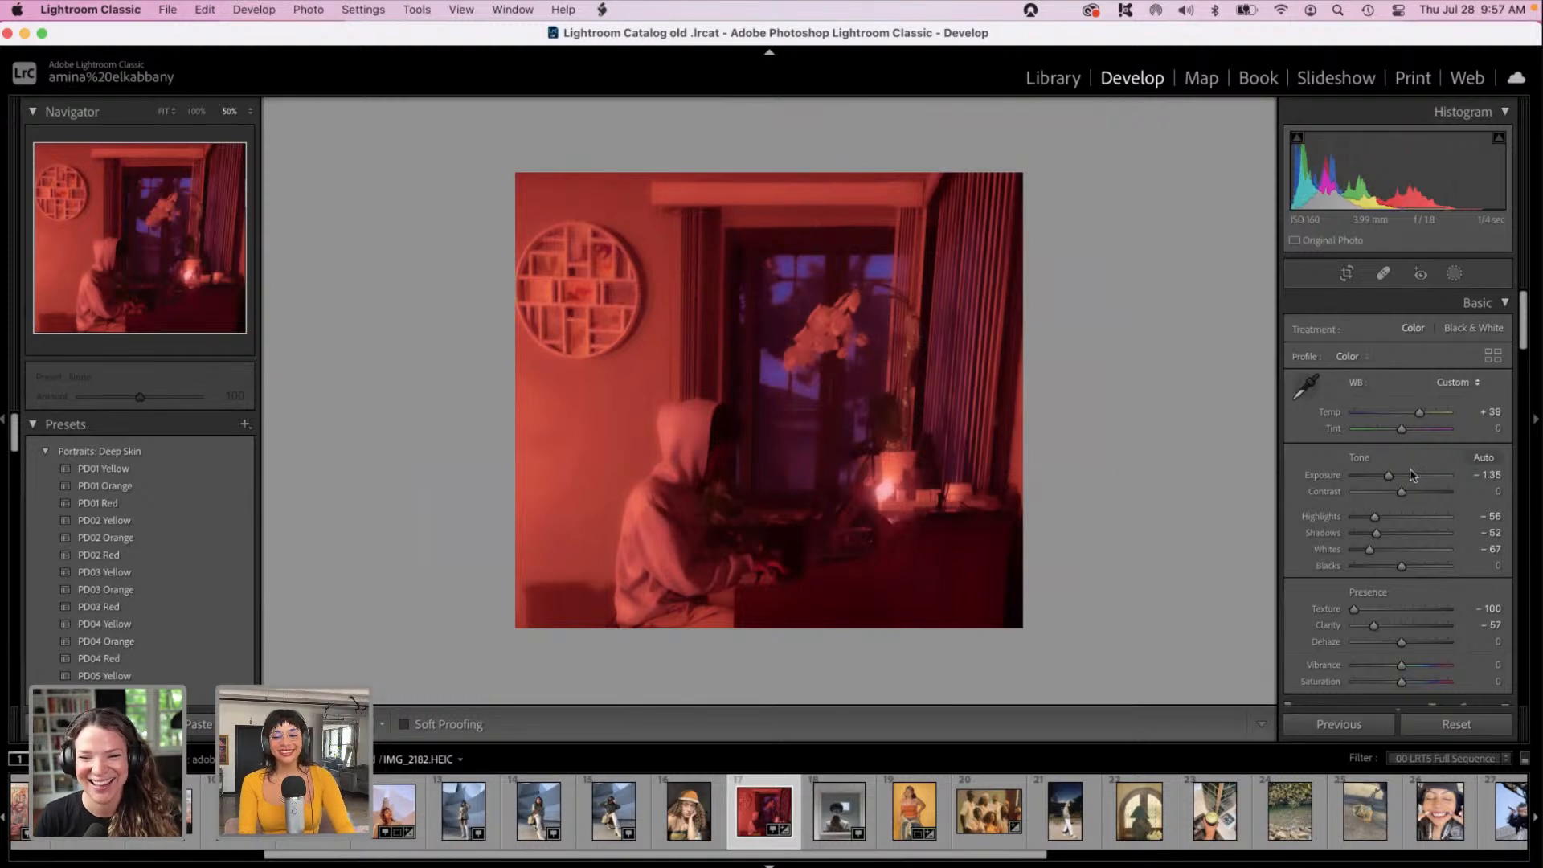
click(1405, 517)
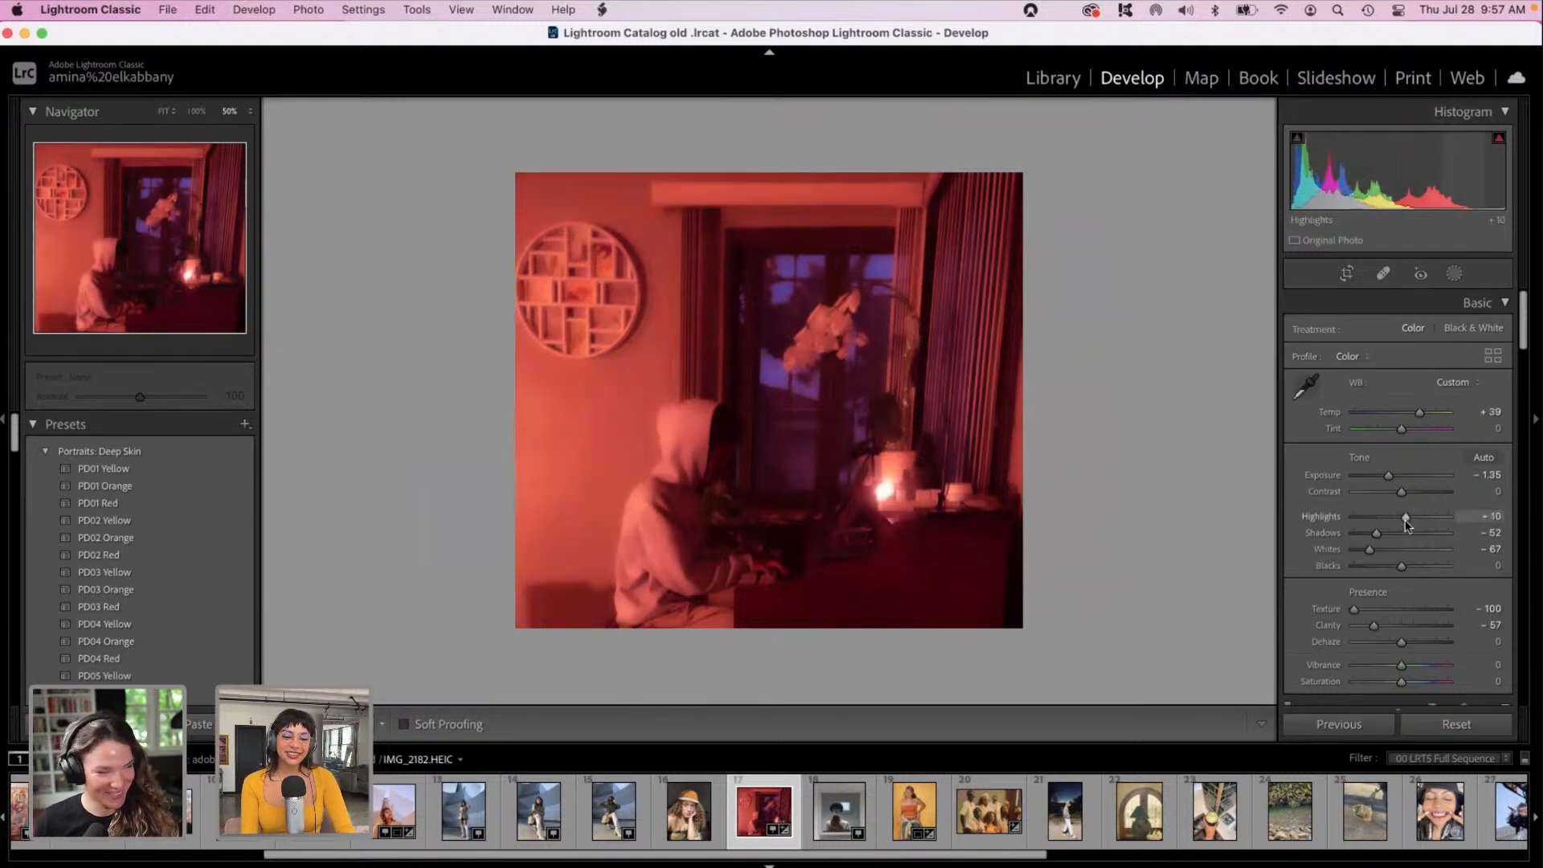
click(1384, 492)
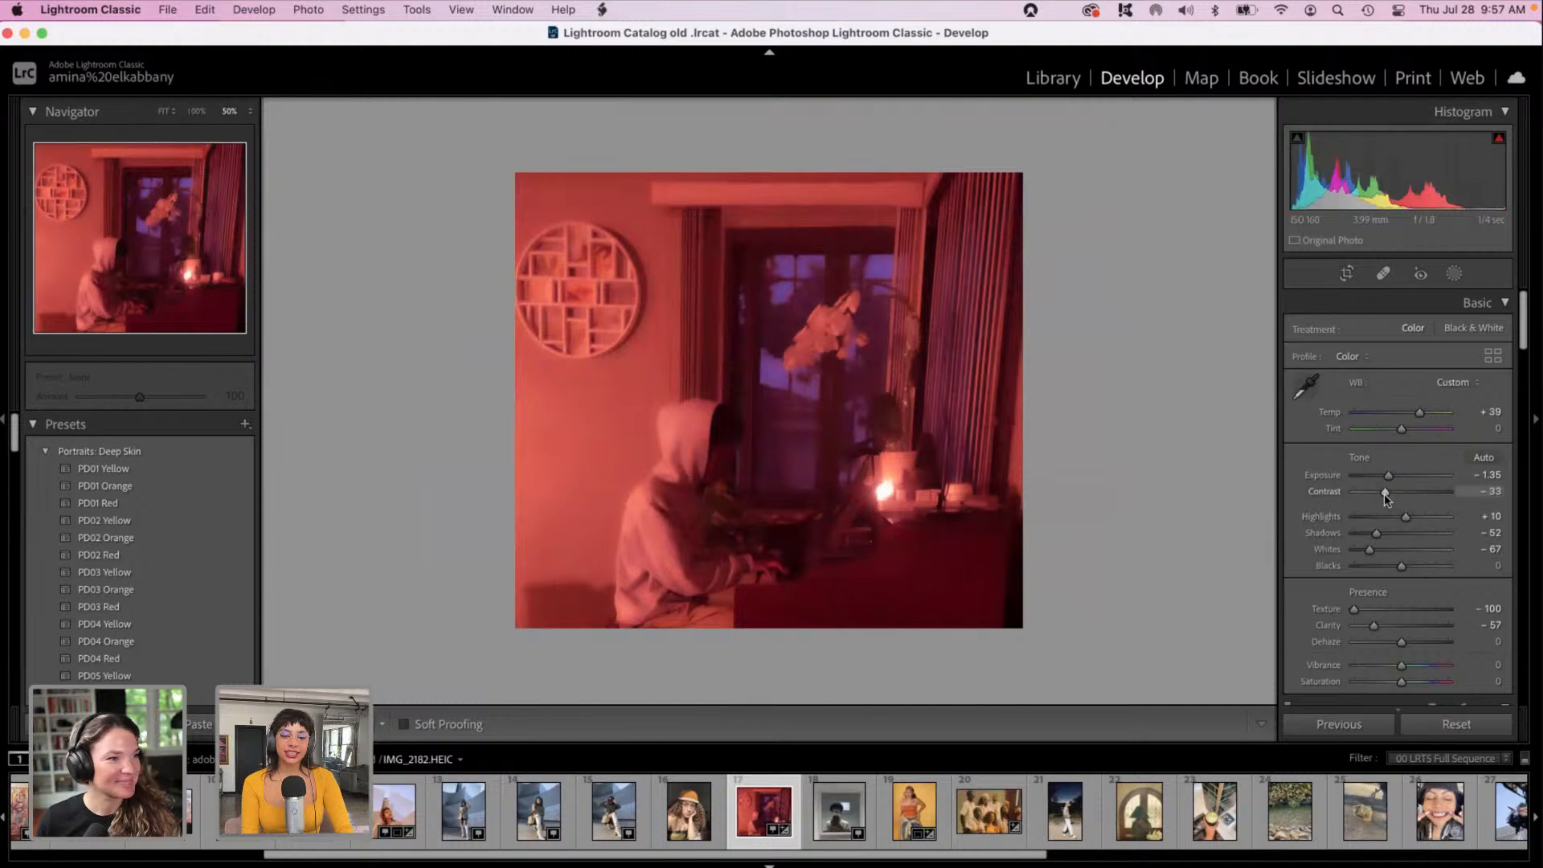
drag(1384, 493, 1354, 492)
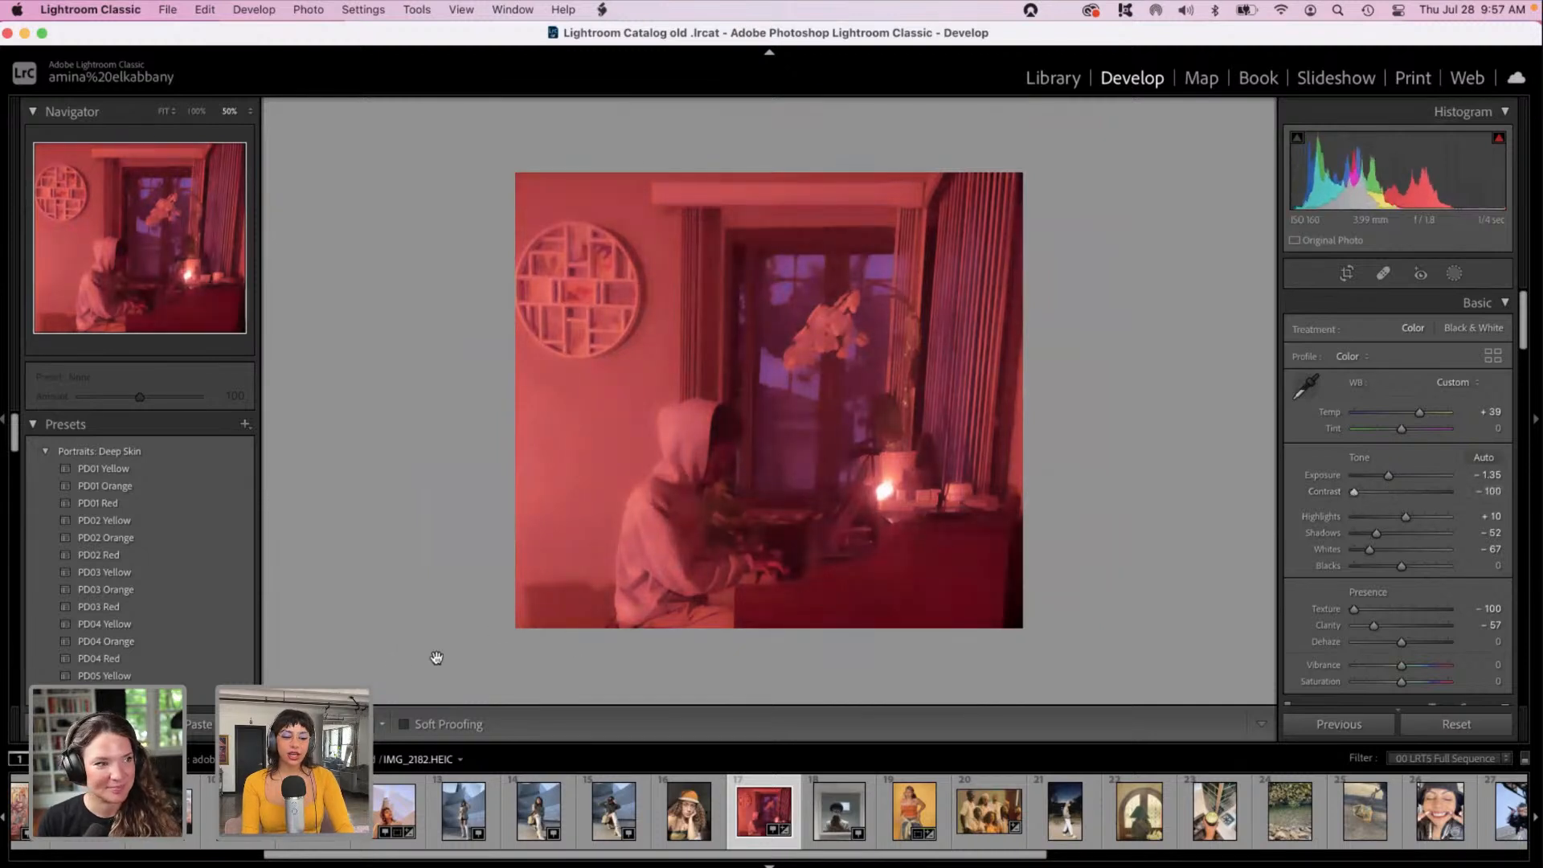
Step: Compare the original and edited IMG_2182.HEIC in side-by-side, split and stacked before-and-after views, and return to the single view
key(y)
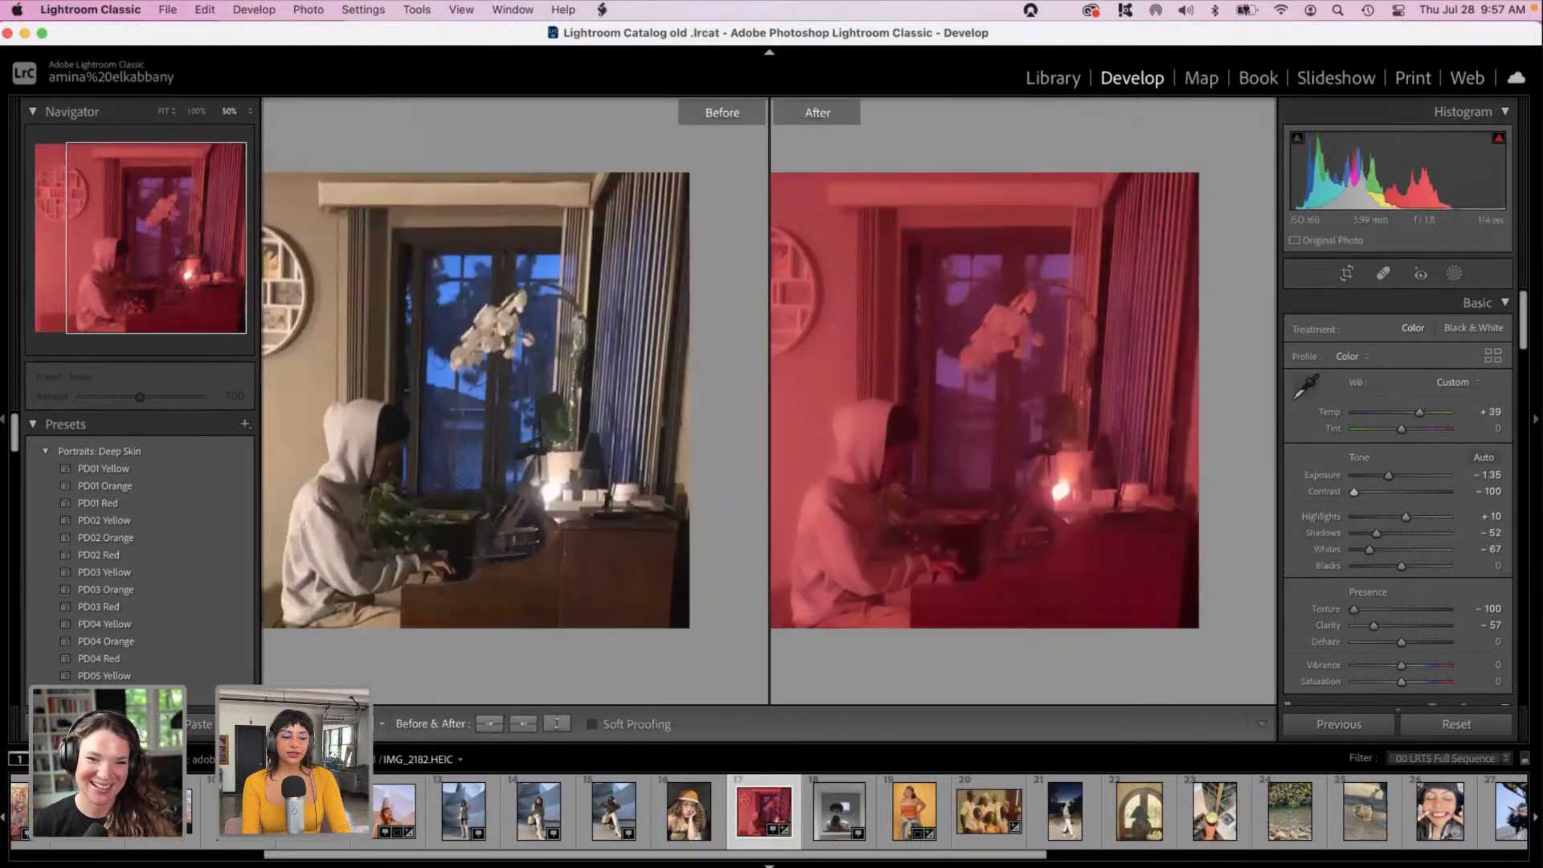
key(shift+y)
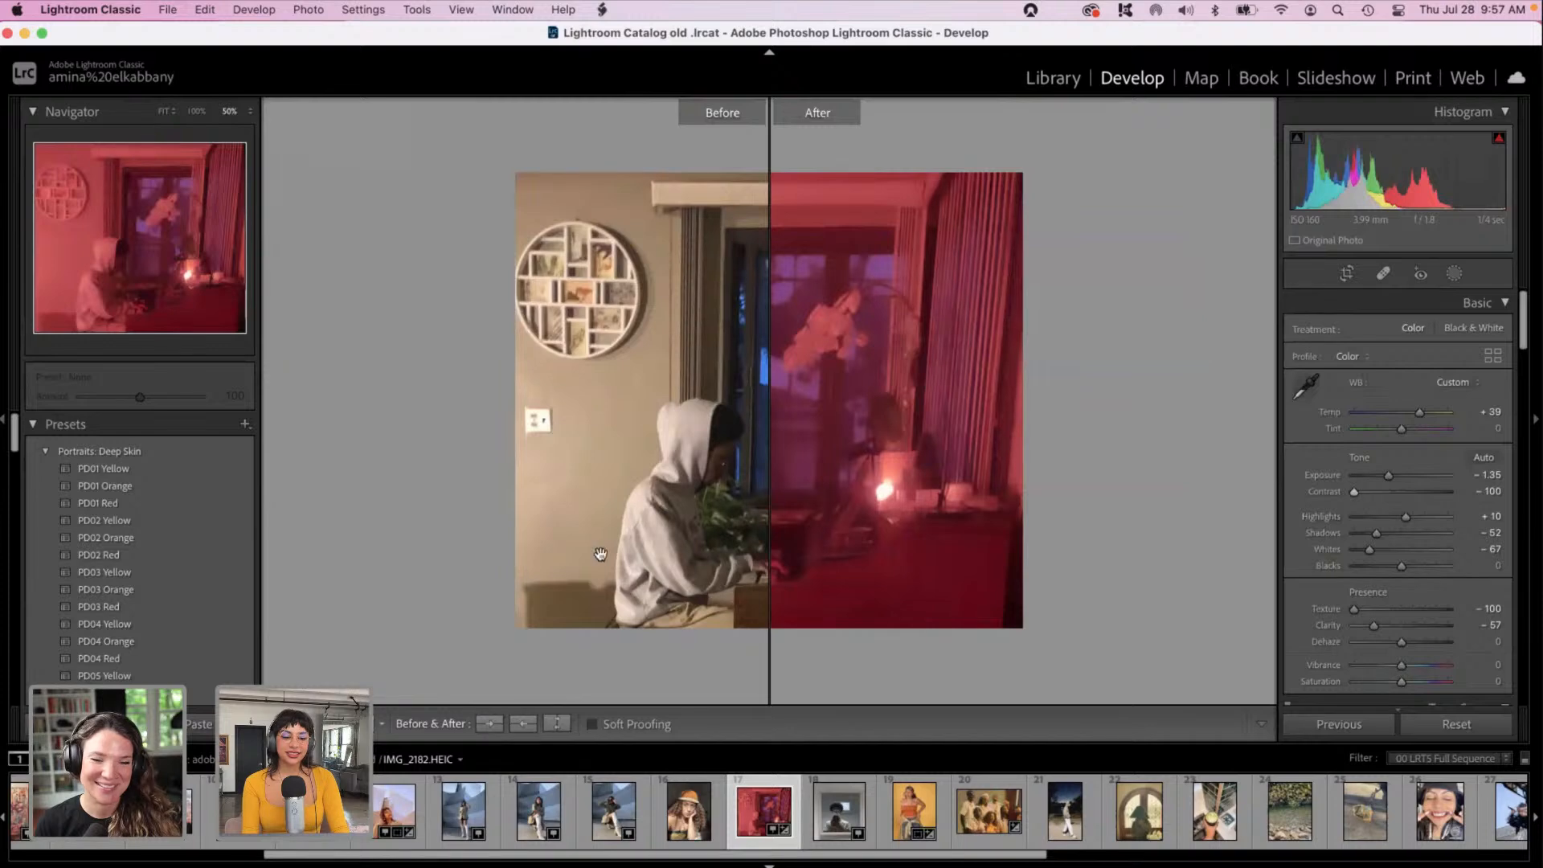
key(alt+y)
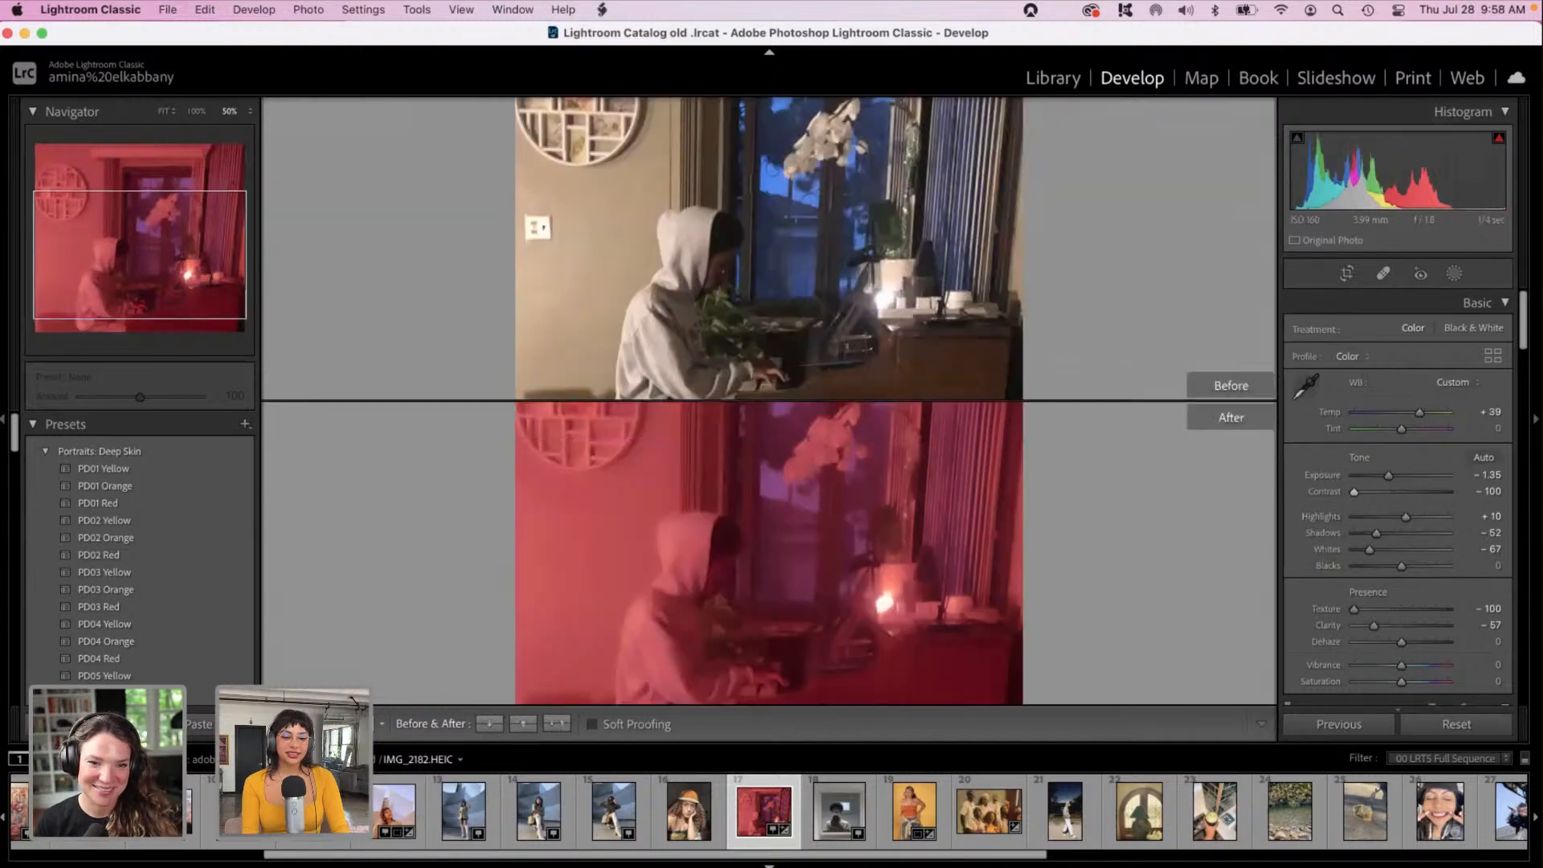
key(z)
key(y)
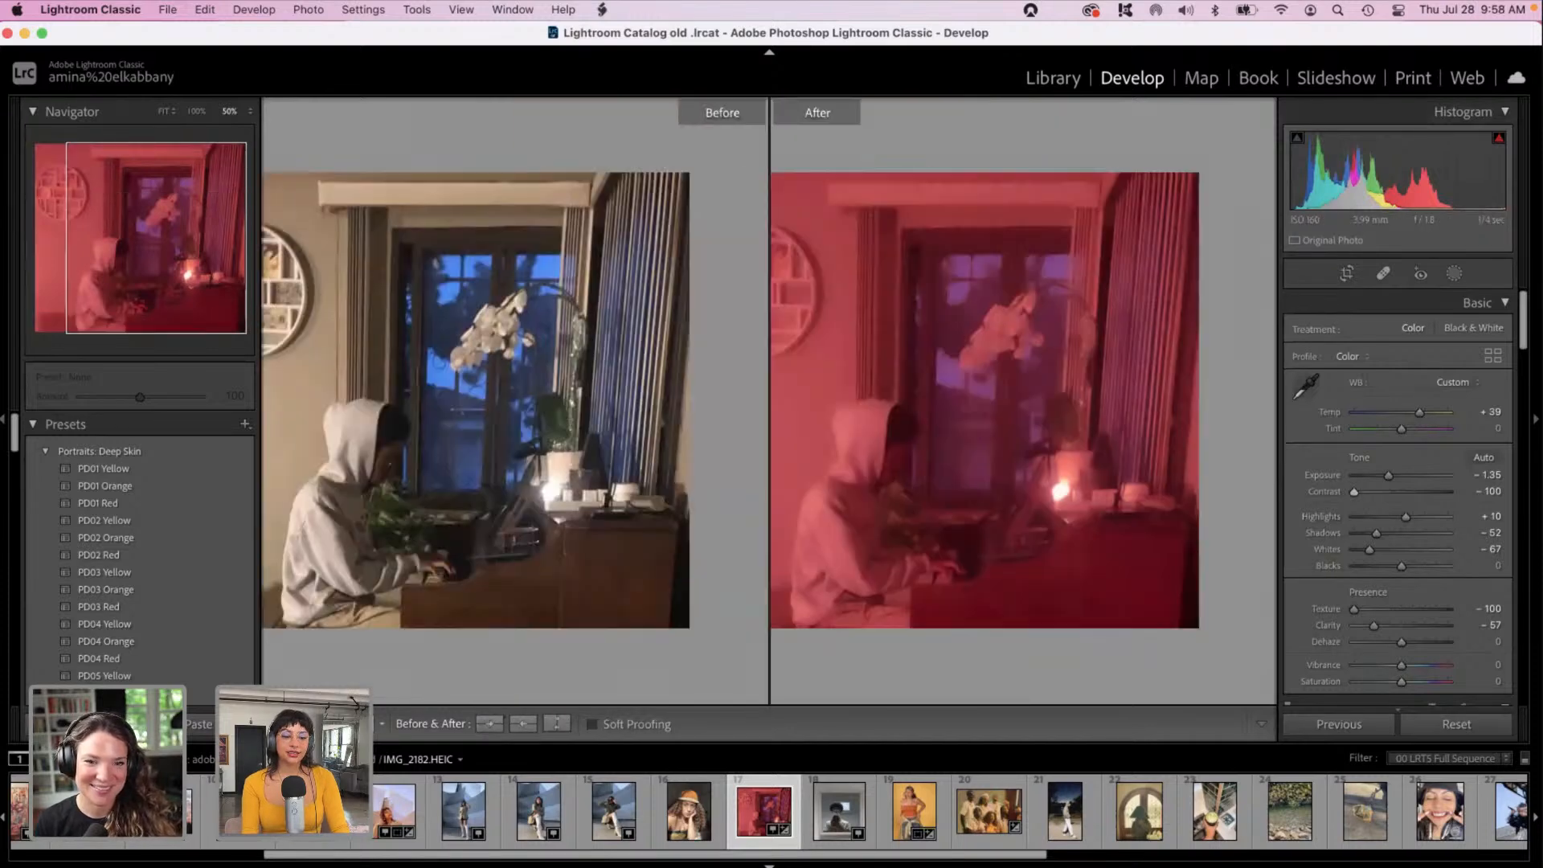
key(shift+y)
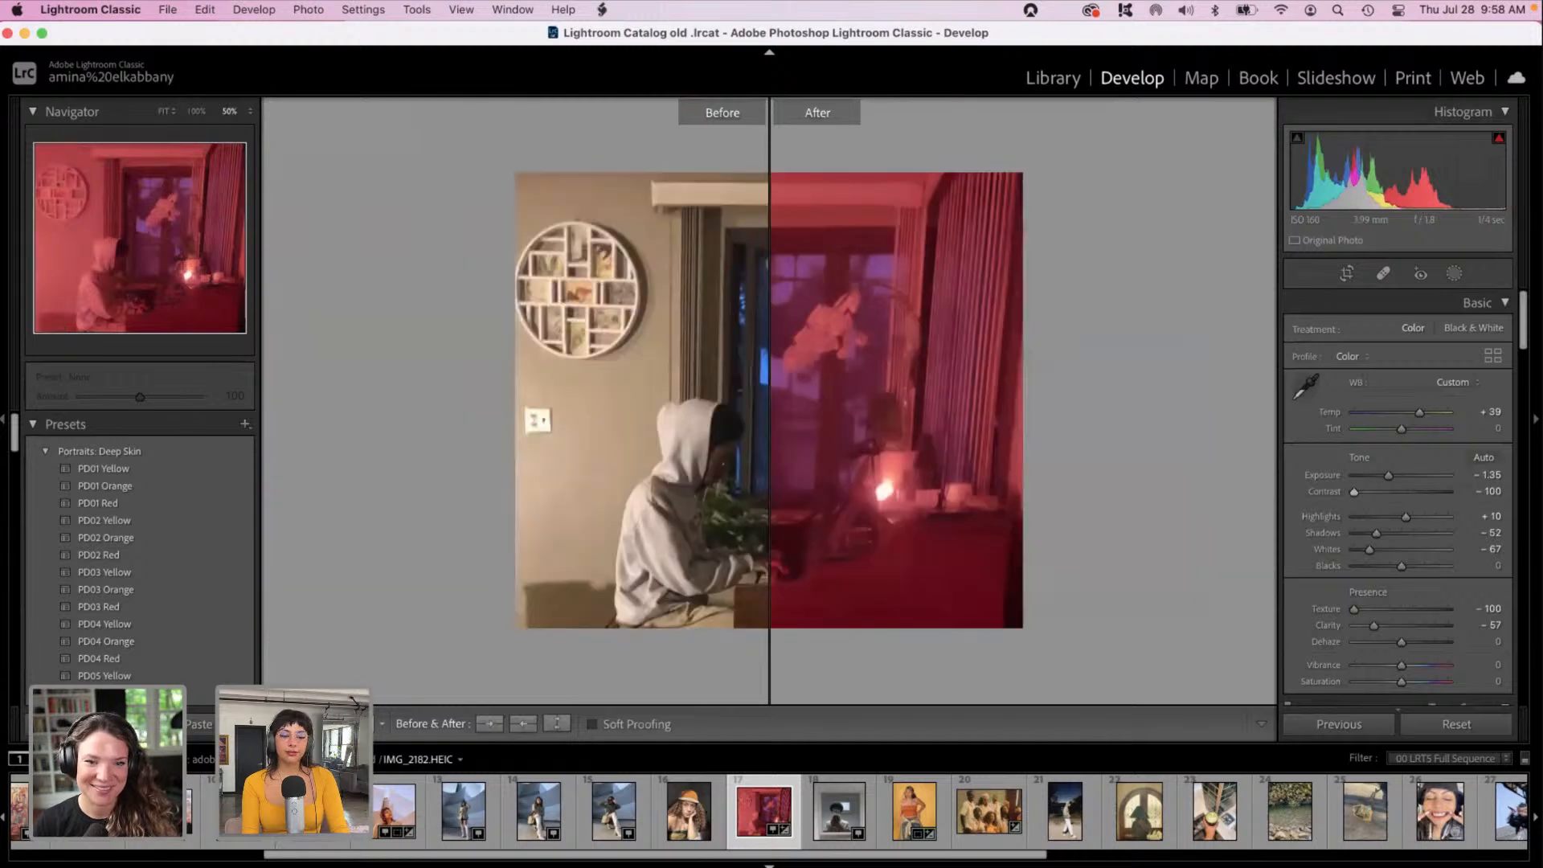
key(y)
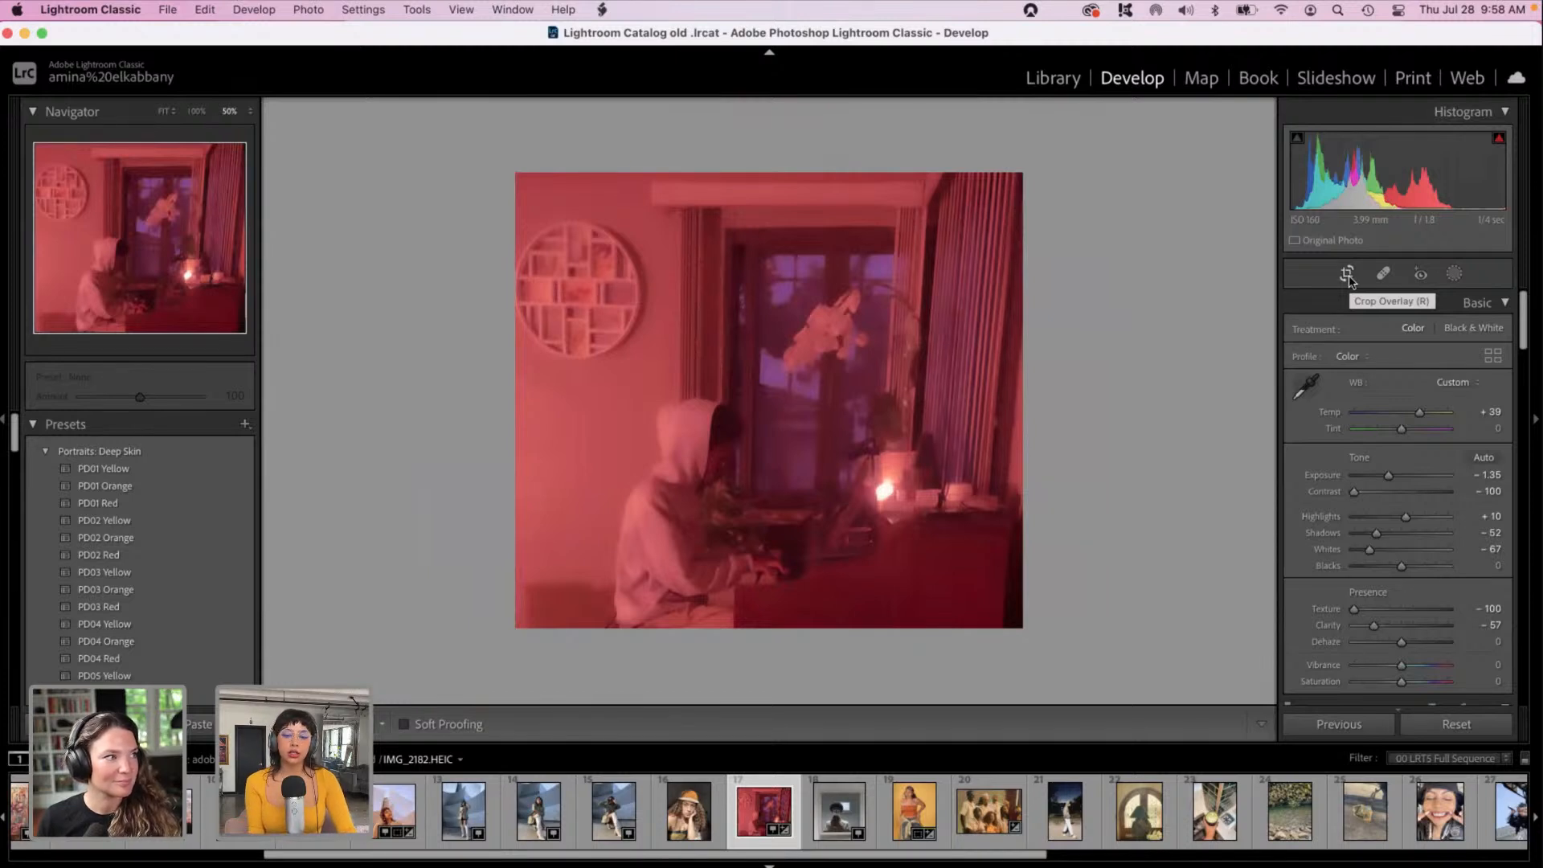
Step: Inspect the softened details of IMG_2182.HEIC at 100% and look over the develop settings down to Calibration
click(825, 333)
scroll(824, 332, up, 2)
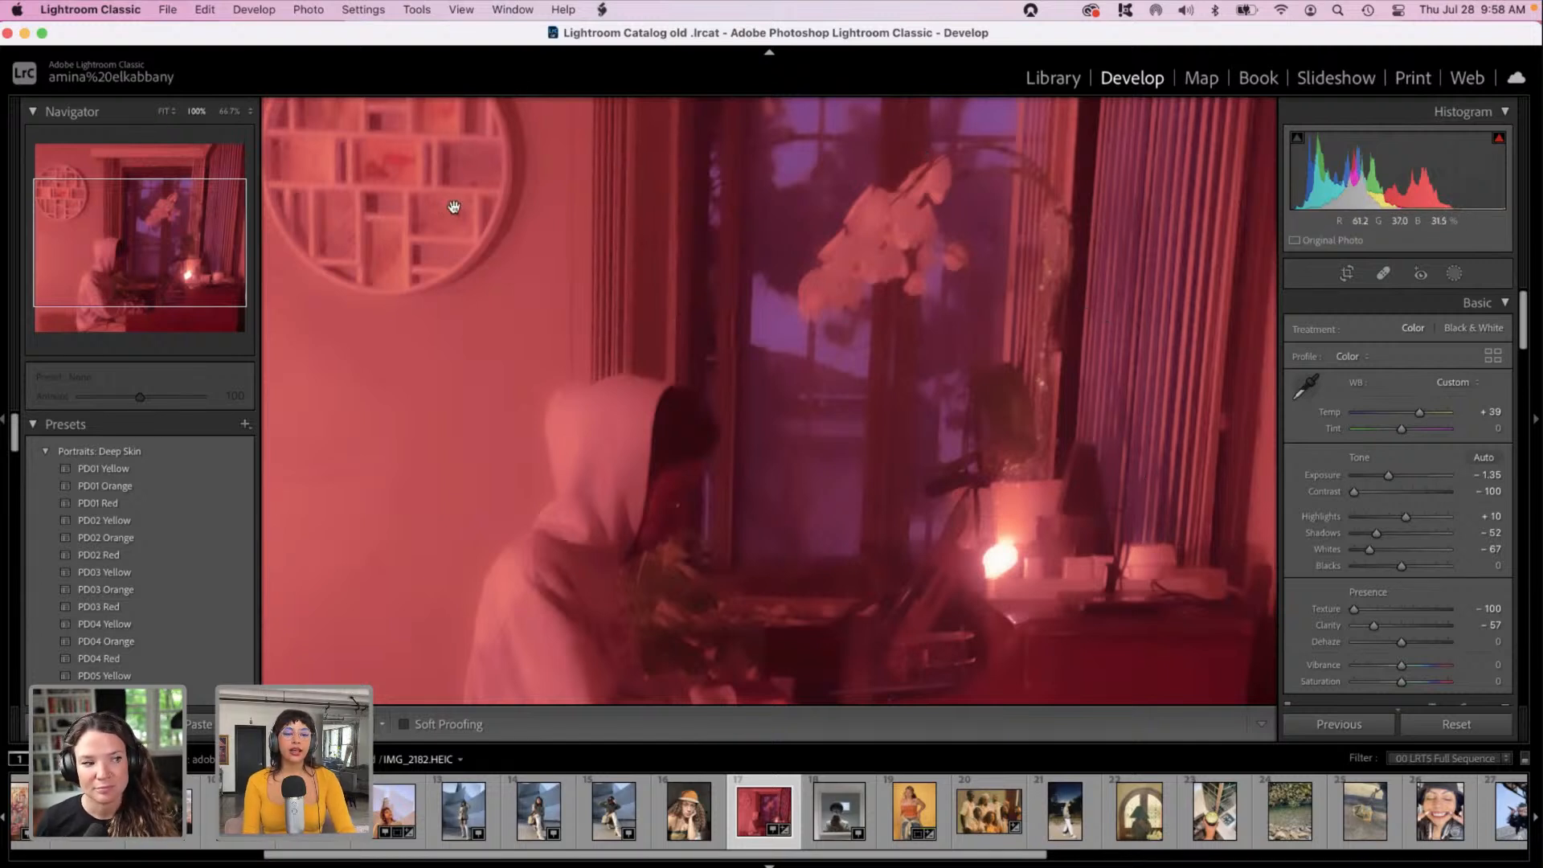
scroll(383, 303, up, 5)
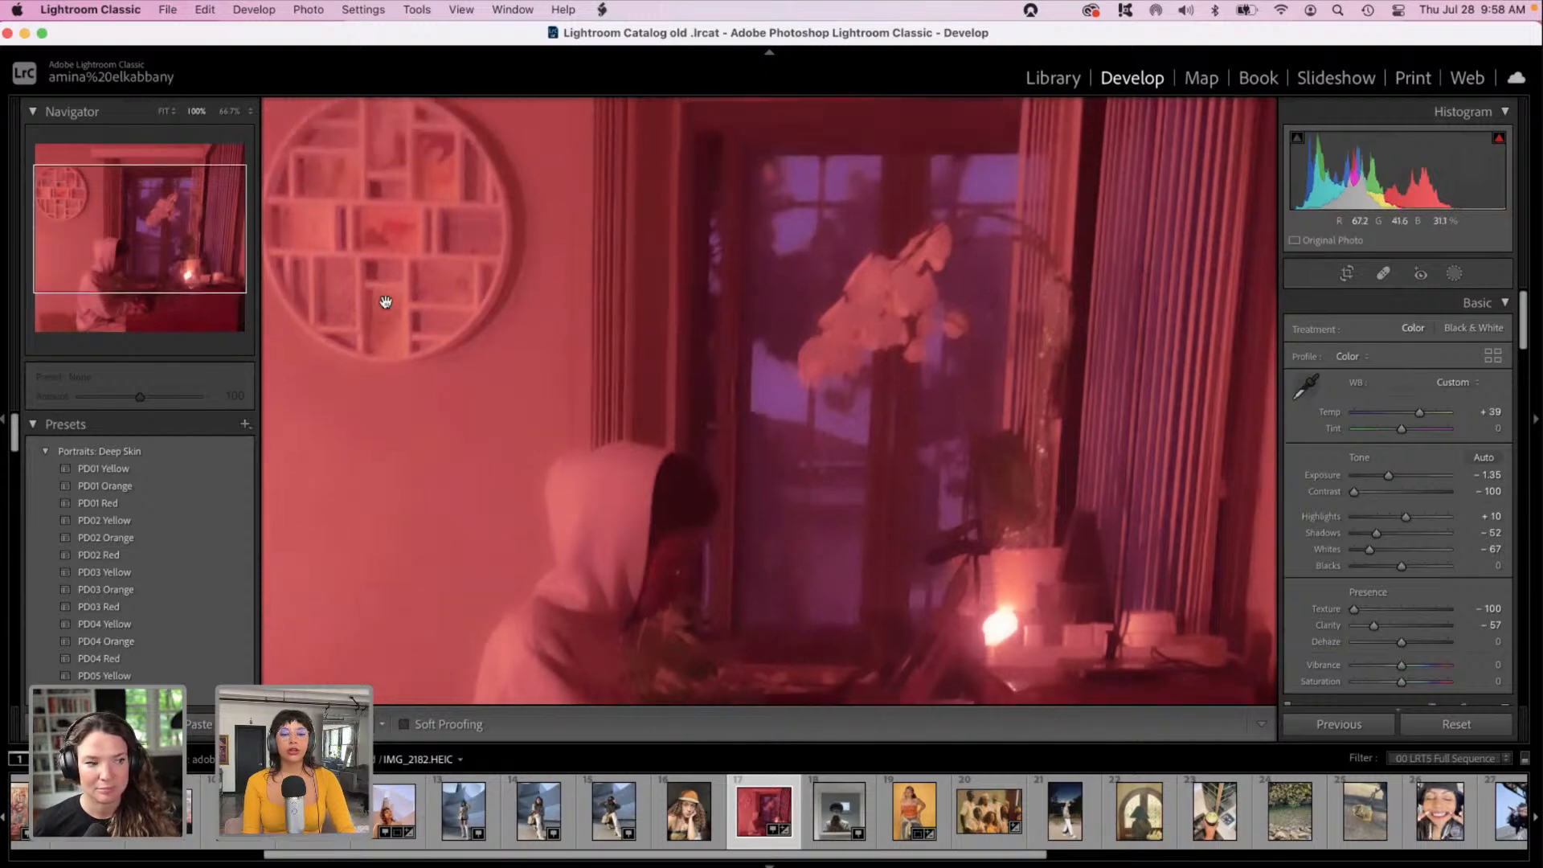
scroll(385, 302, down, 5)
key(super+minus)
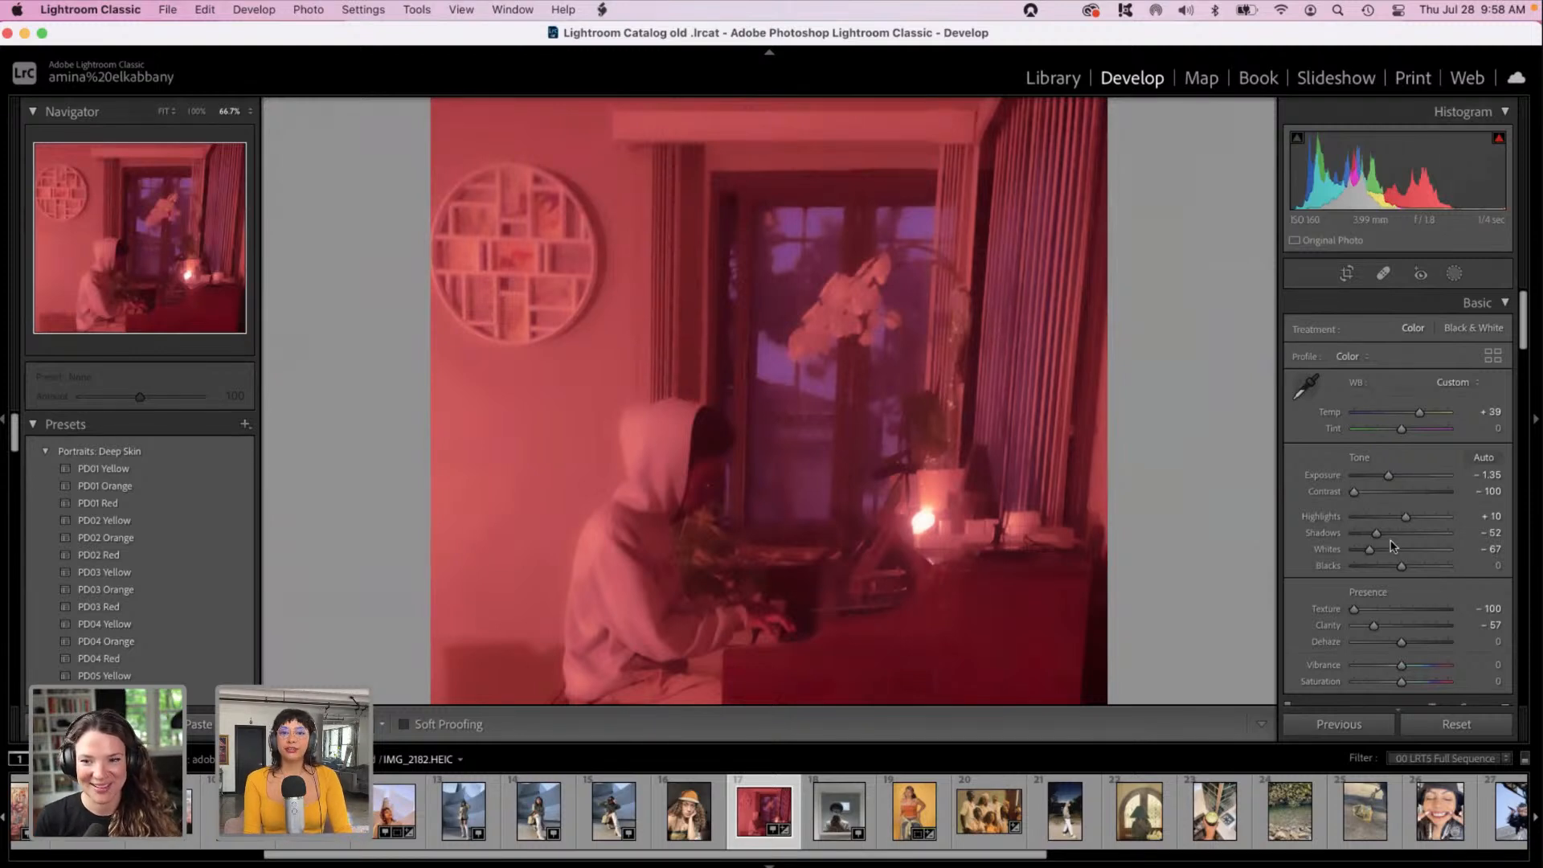
drag(1526, 338, 1538, 692)
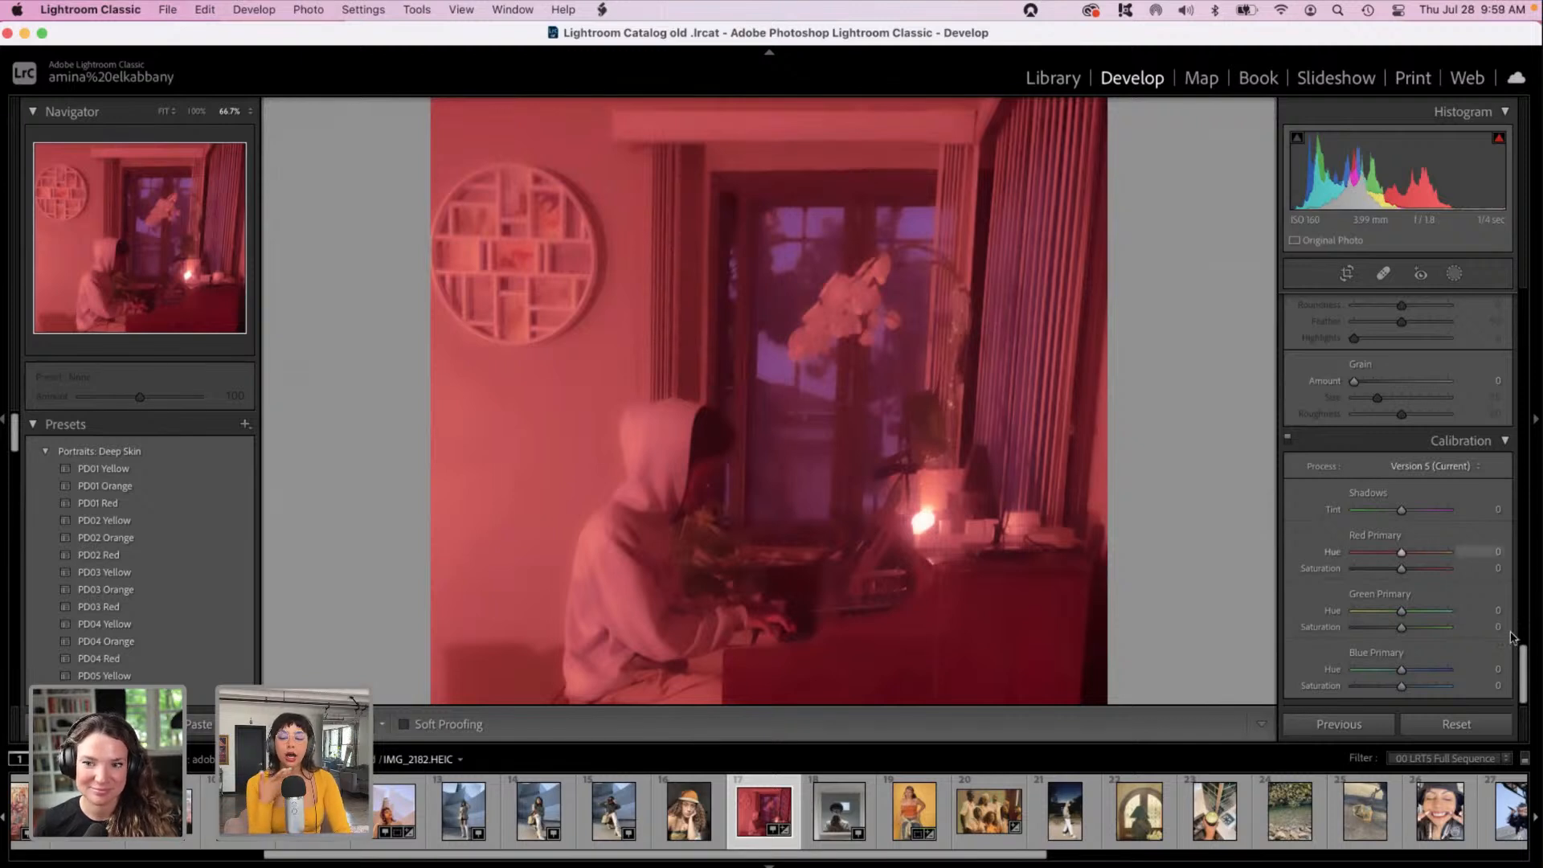
drag(1524, 657, 1530, 299)
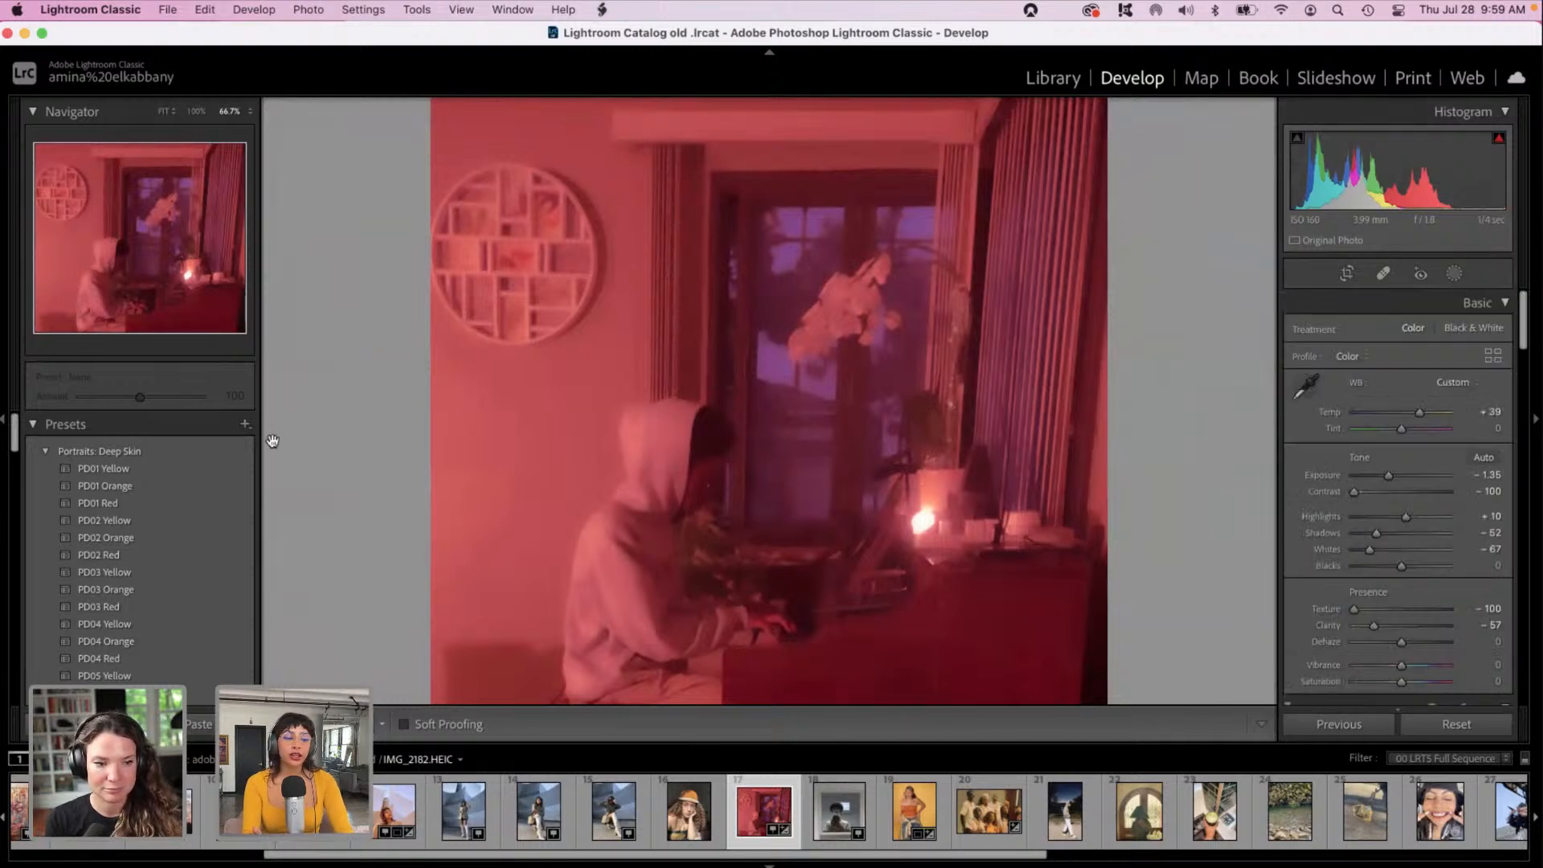
Step: Open the edit history of IMG_2182.HEIC and look over its recorded changes back to the early Shadow Hue adjustments
drag(13, 437, 57, 693)
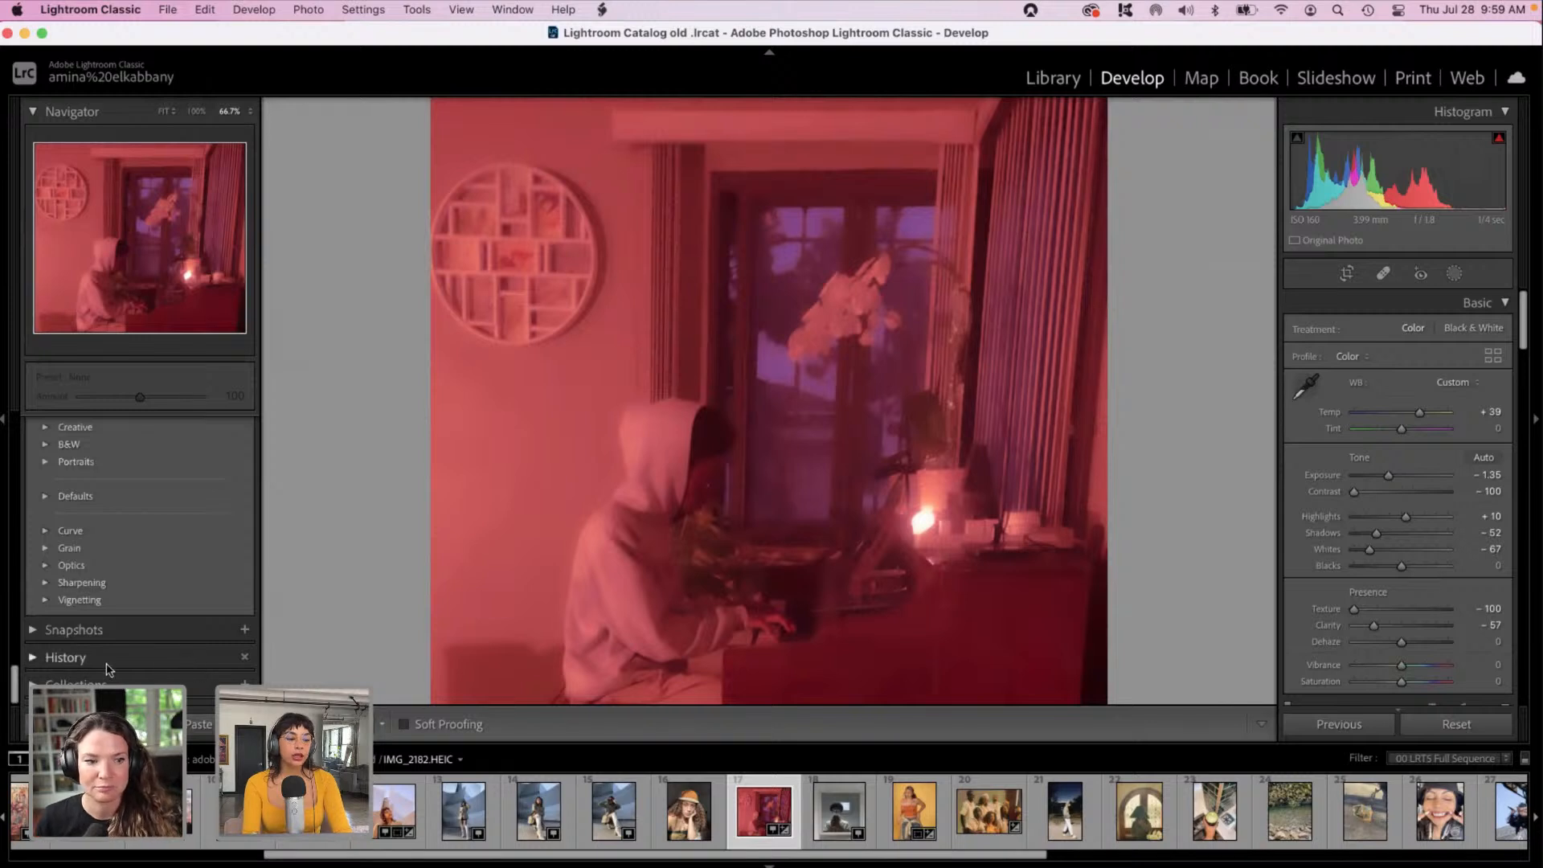
click(44, 659)
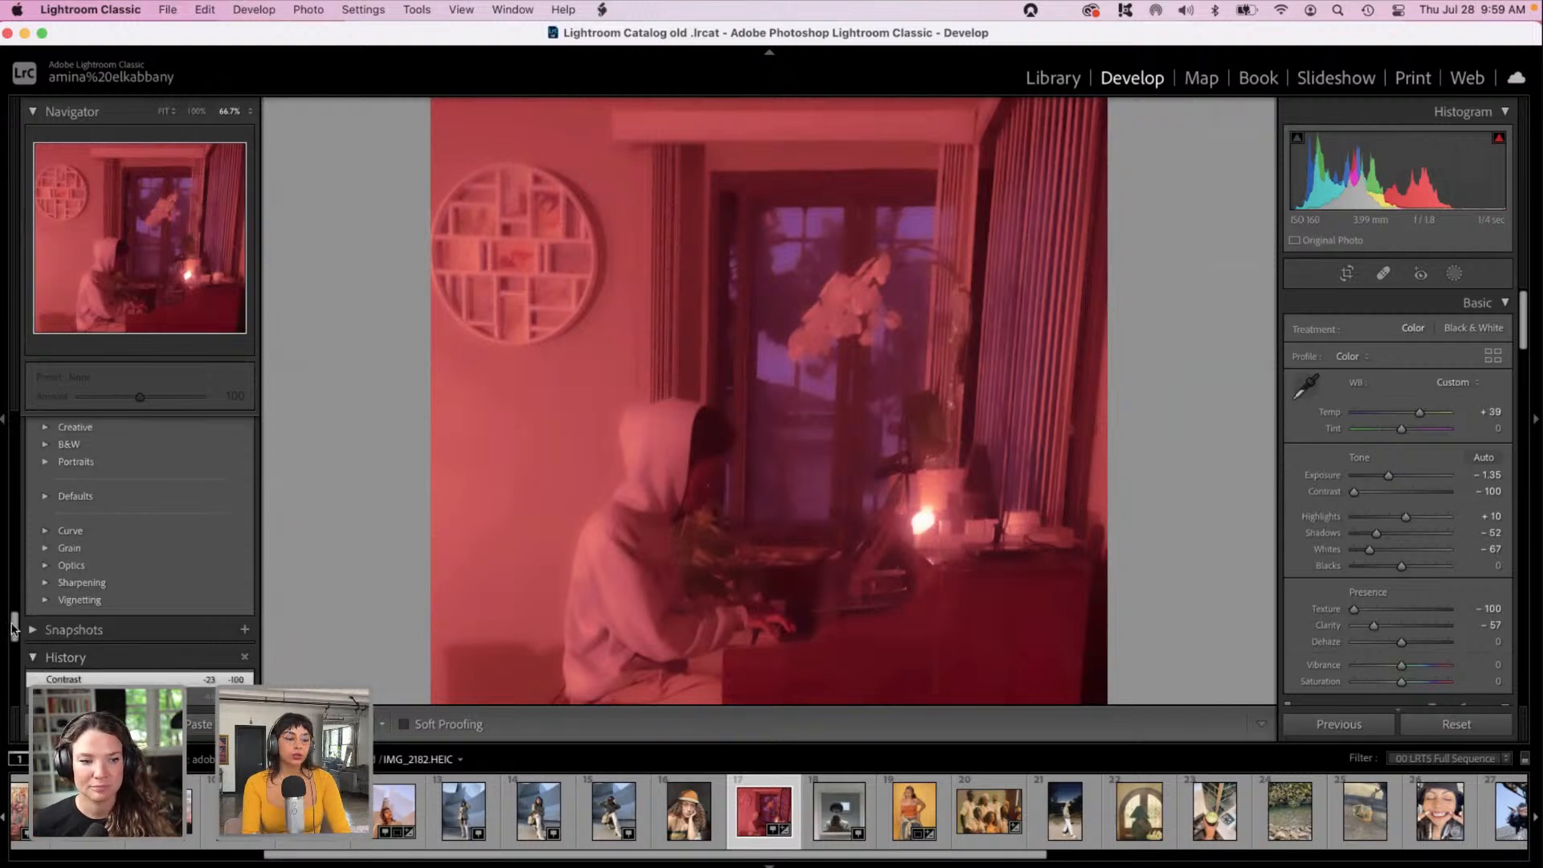
drag(15, 630, 15, 639)
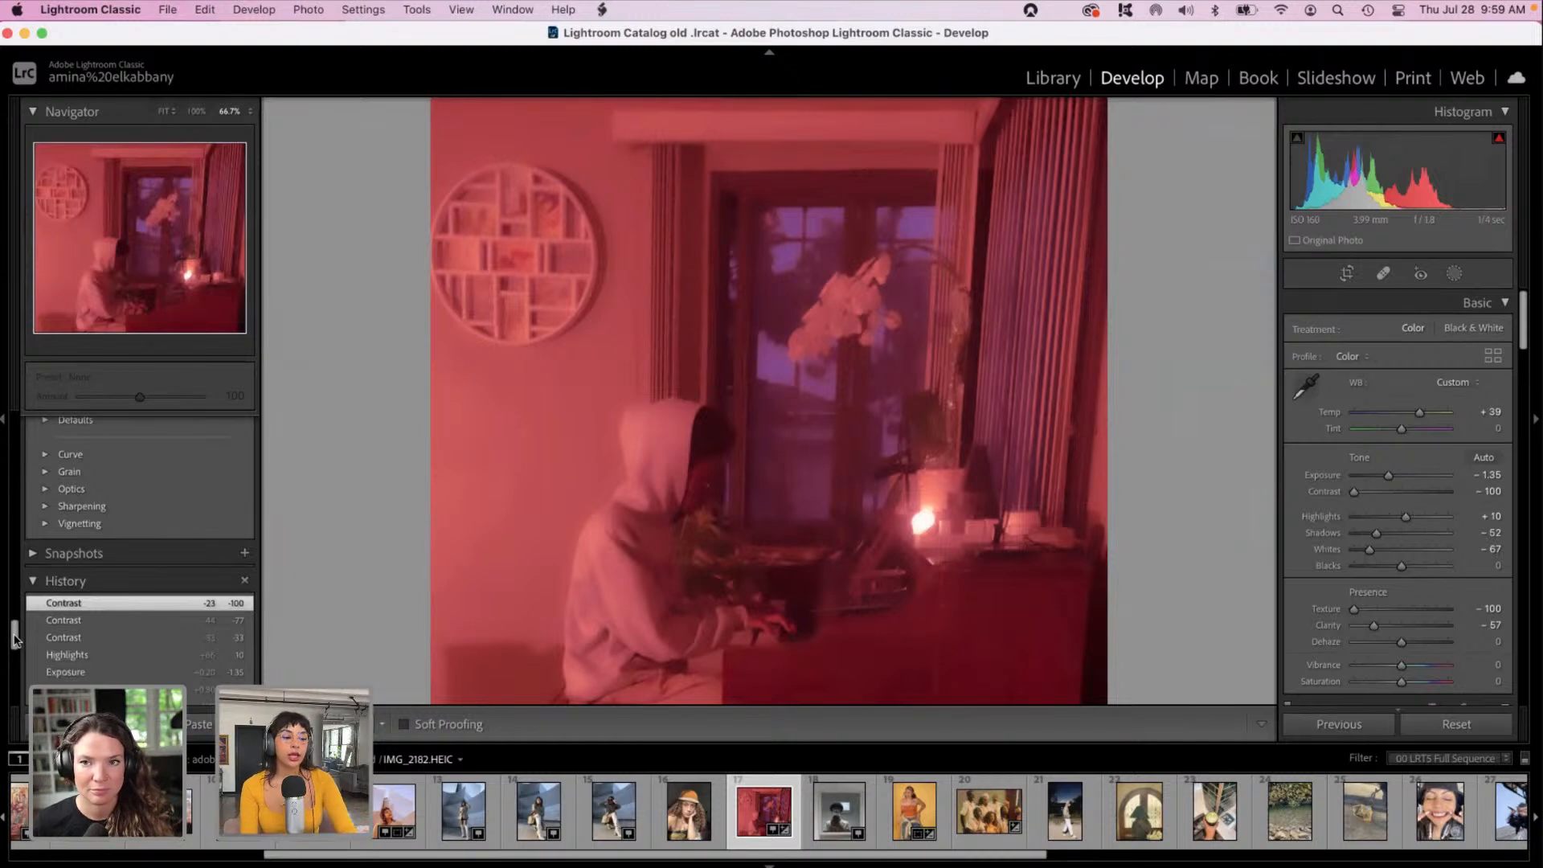
drag(14, 639, 14, 642)
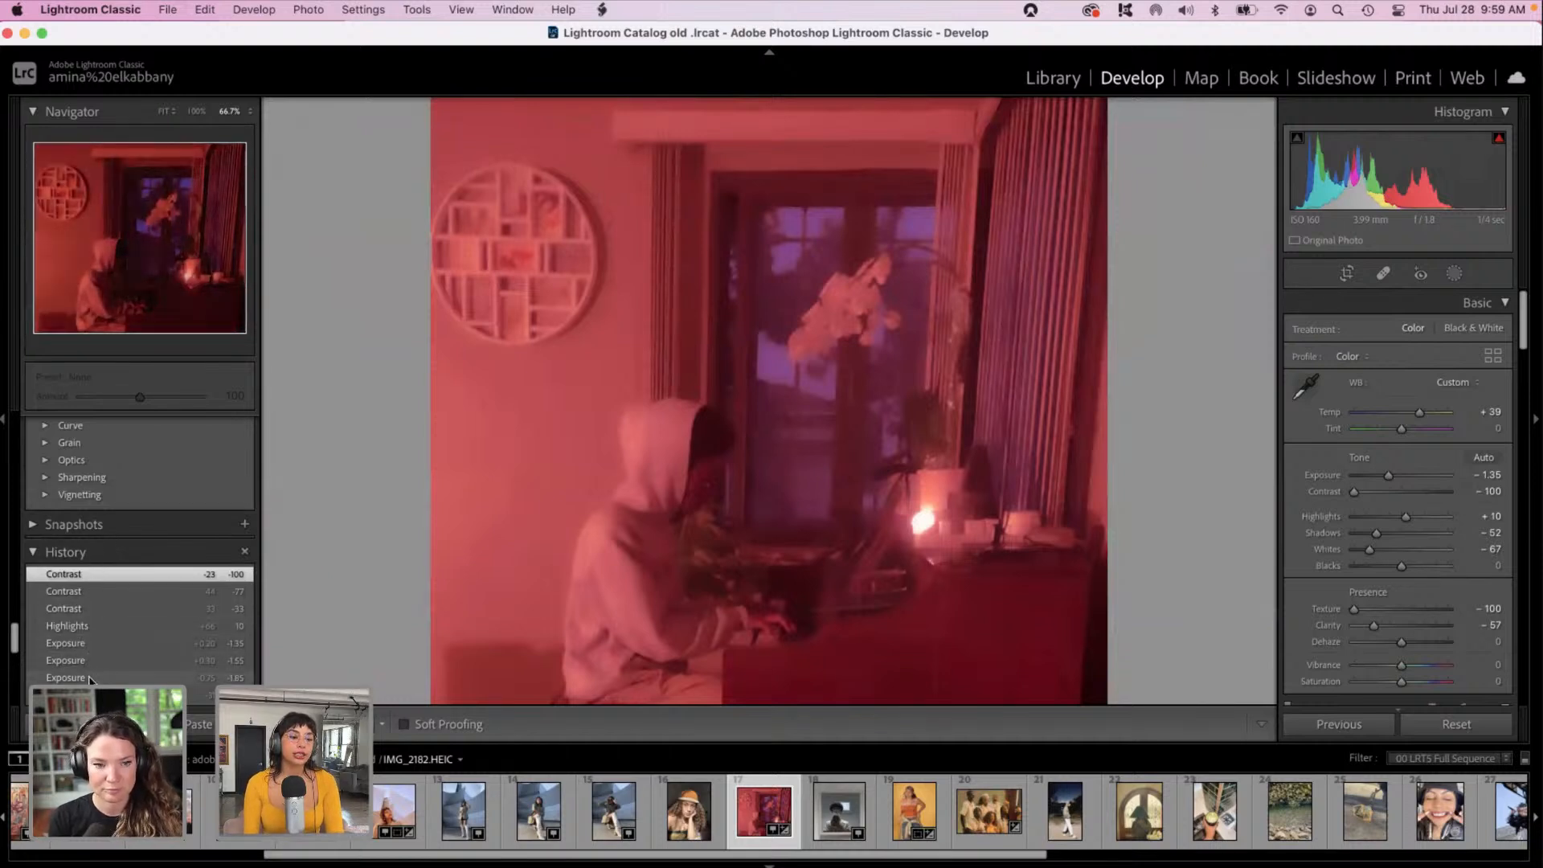
scroll(90, 679, down, 1)
scroll(90, 676, down, 5)
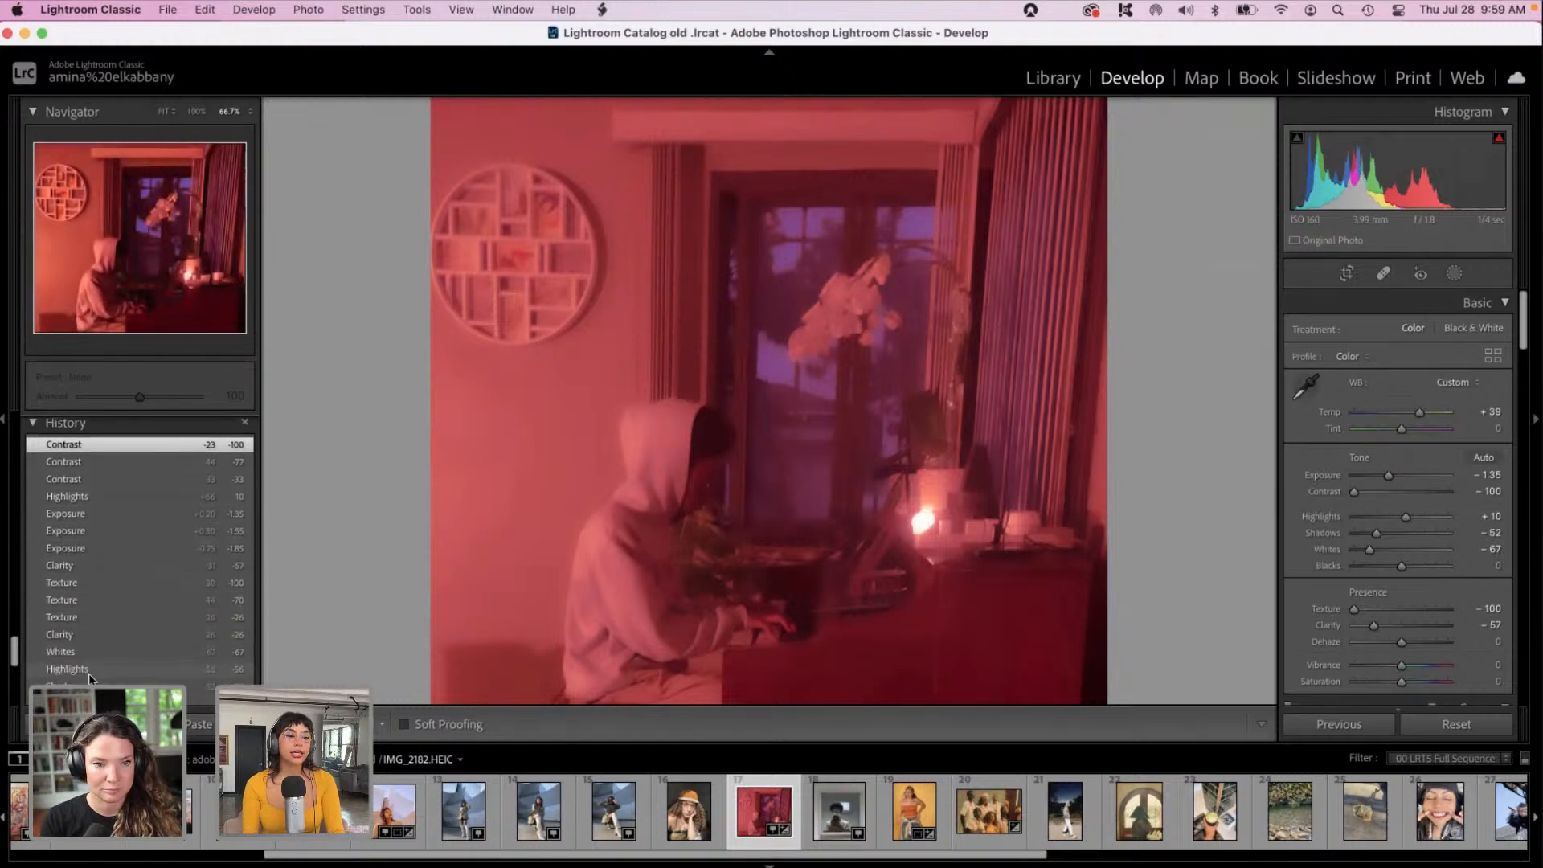
scroll(90, 678, down, 5)
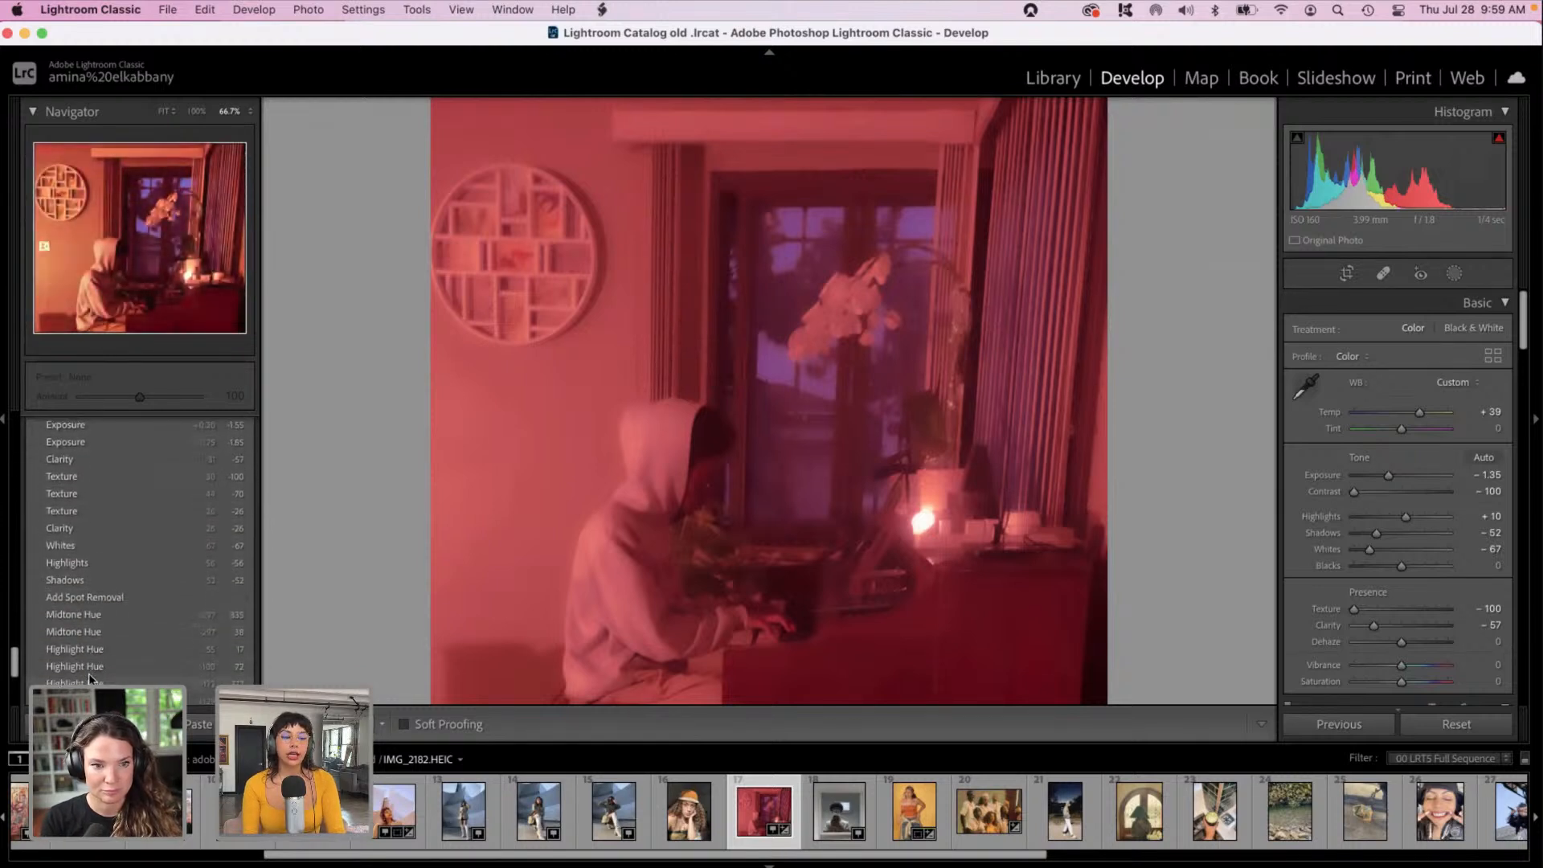
scroll(91, 677, down, 5)
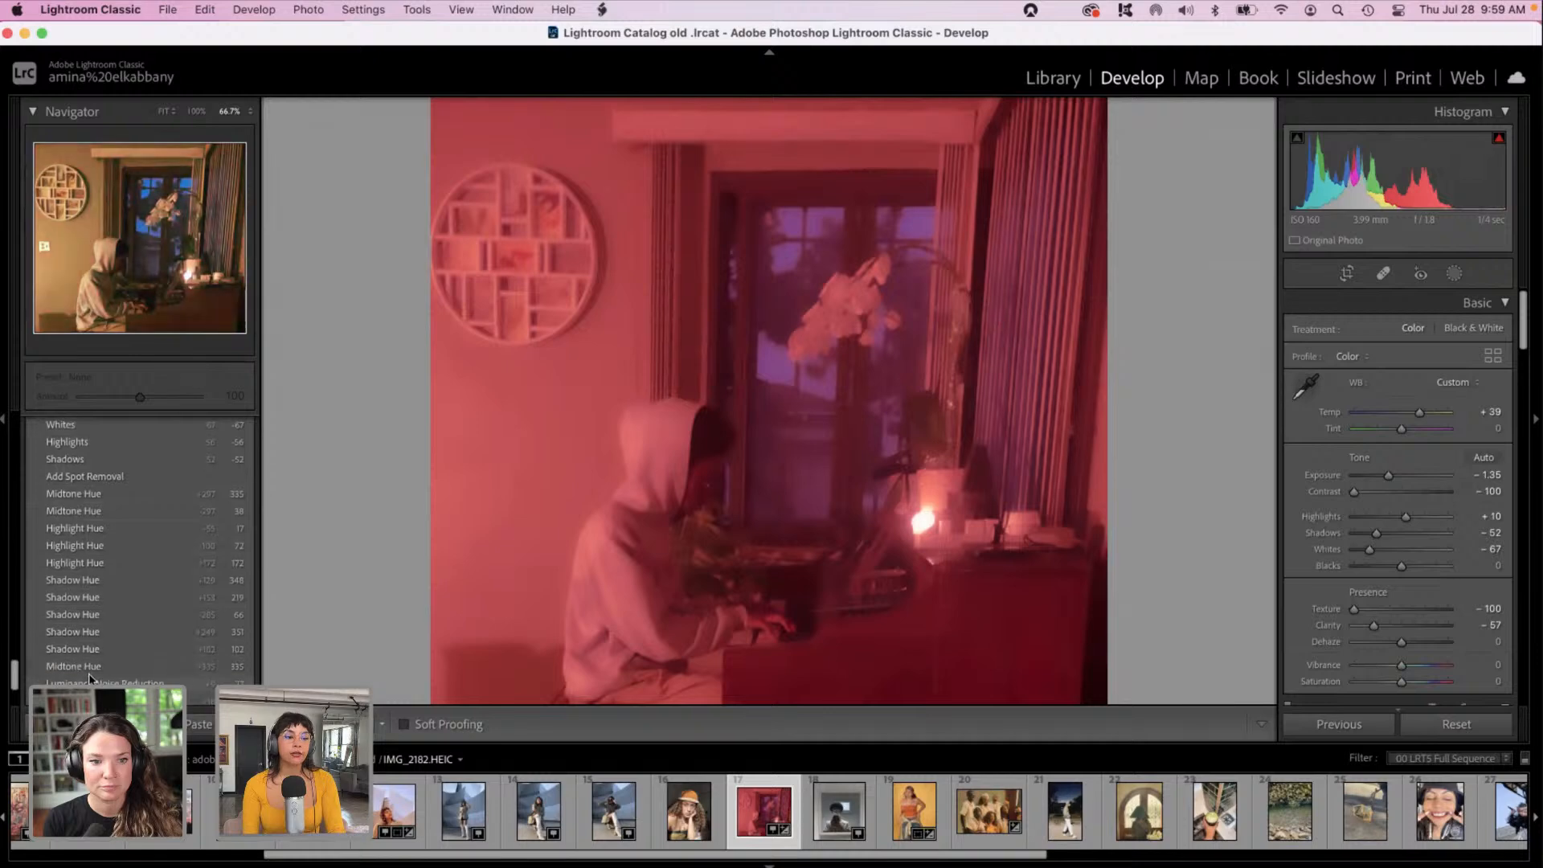
scroll(91, 679, up, 2)
scroll(91, 679, down, 1)
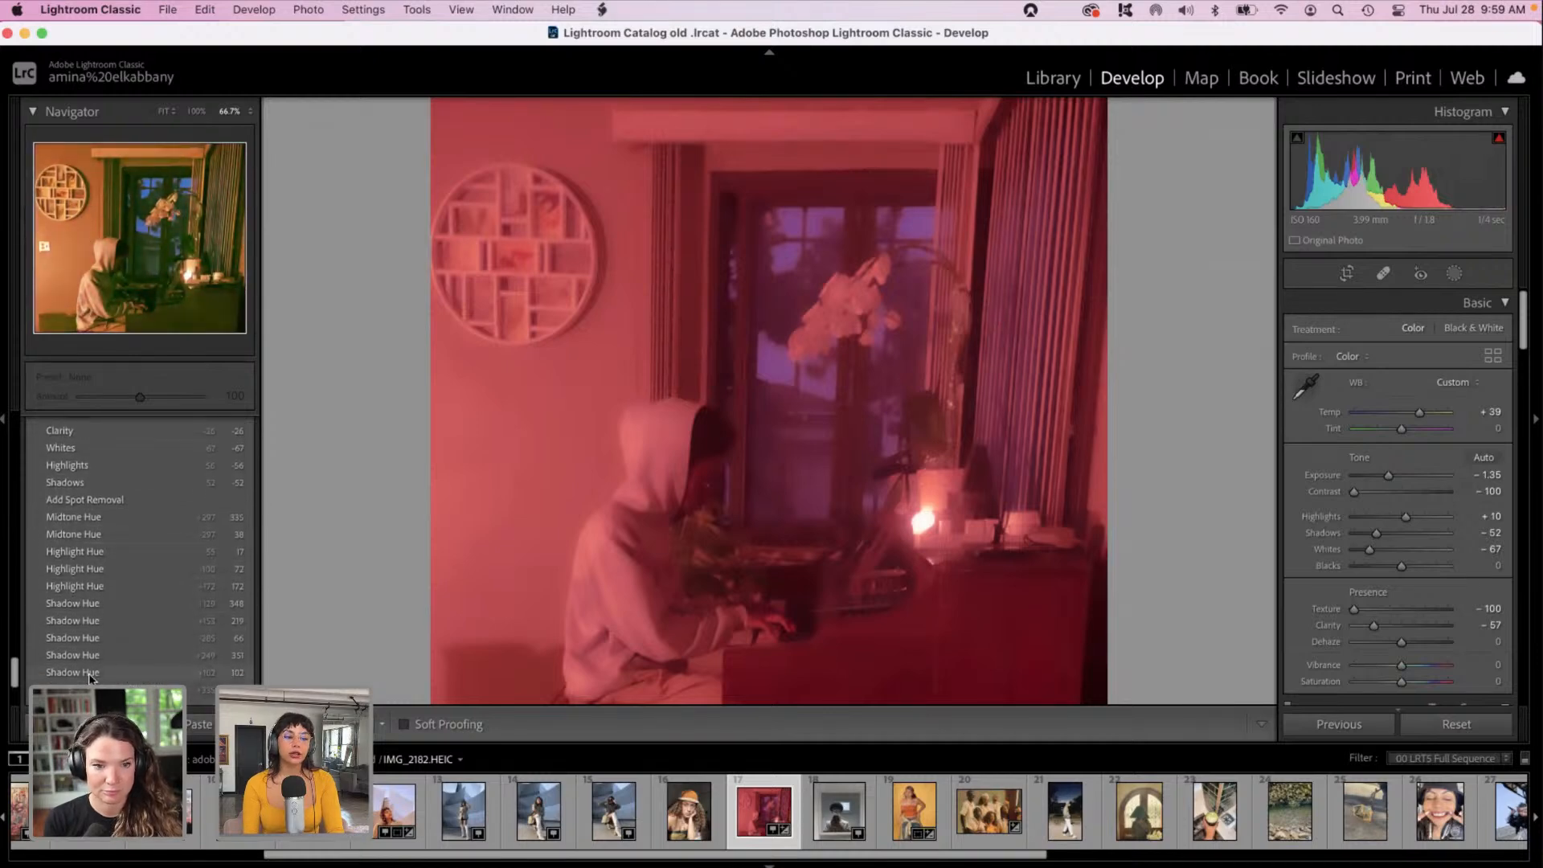
Step: Revert IMG_2182.HEIC to the Shadow Hue 102 history state, and restore its latest Contrast -100 state
click(91, 673)
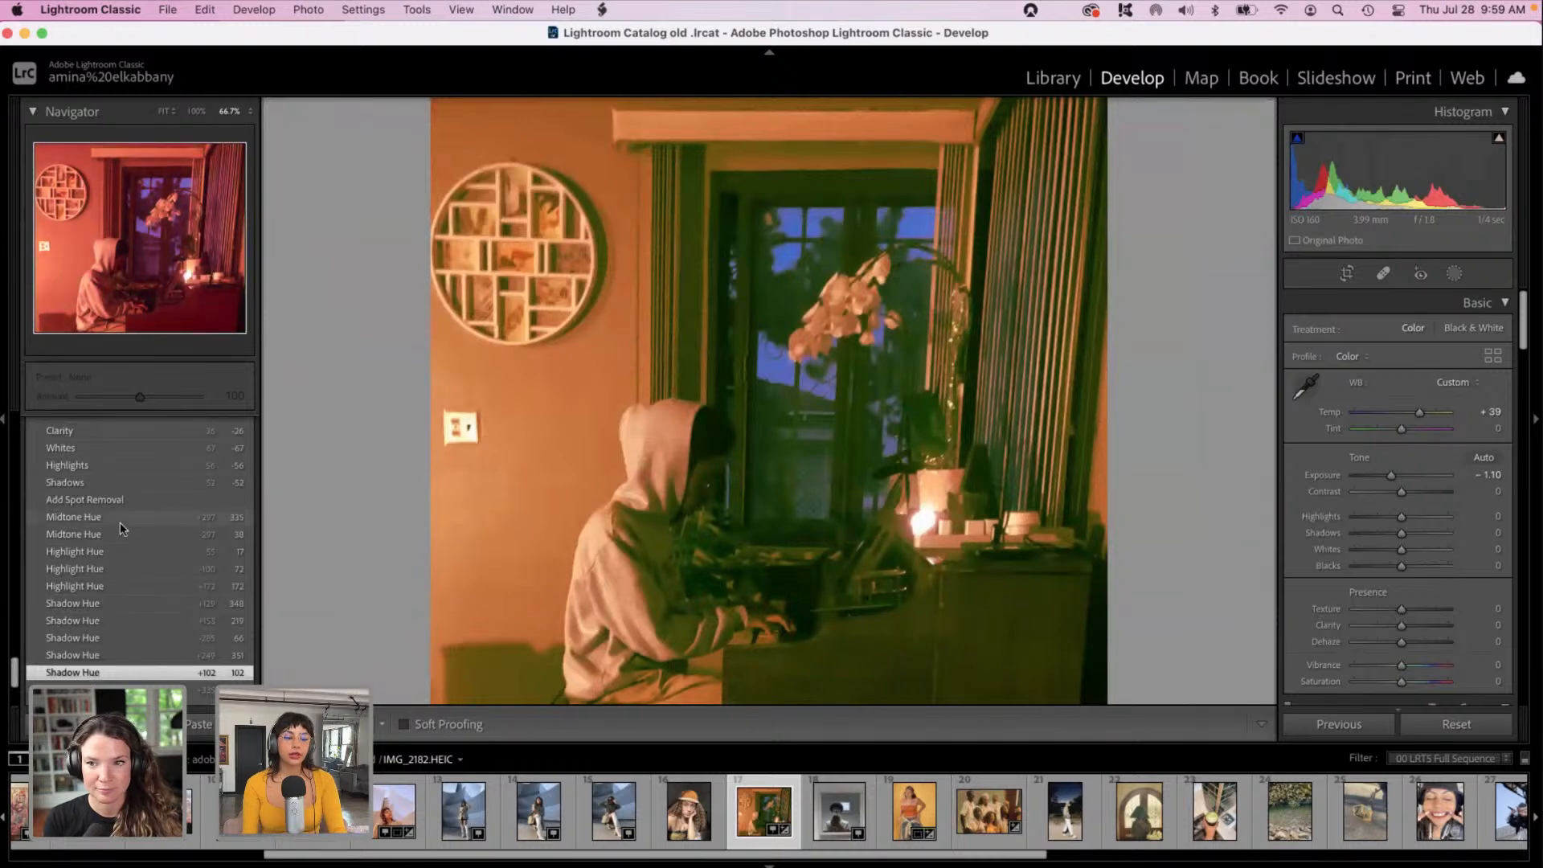
scroll(121, 532, up, 6)
scroll(120, 530, down, 2)
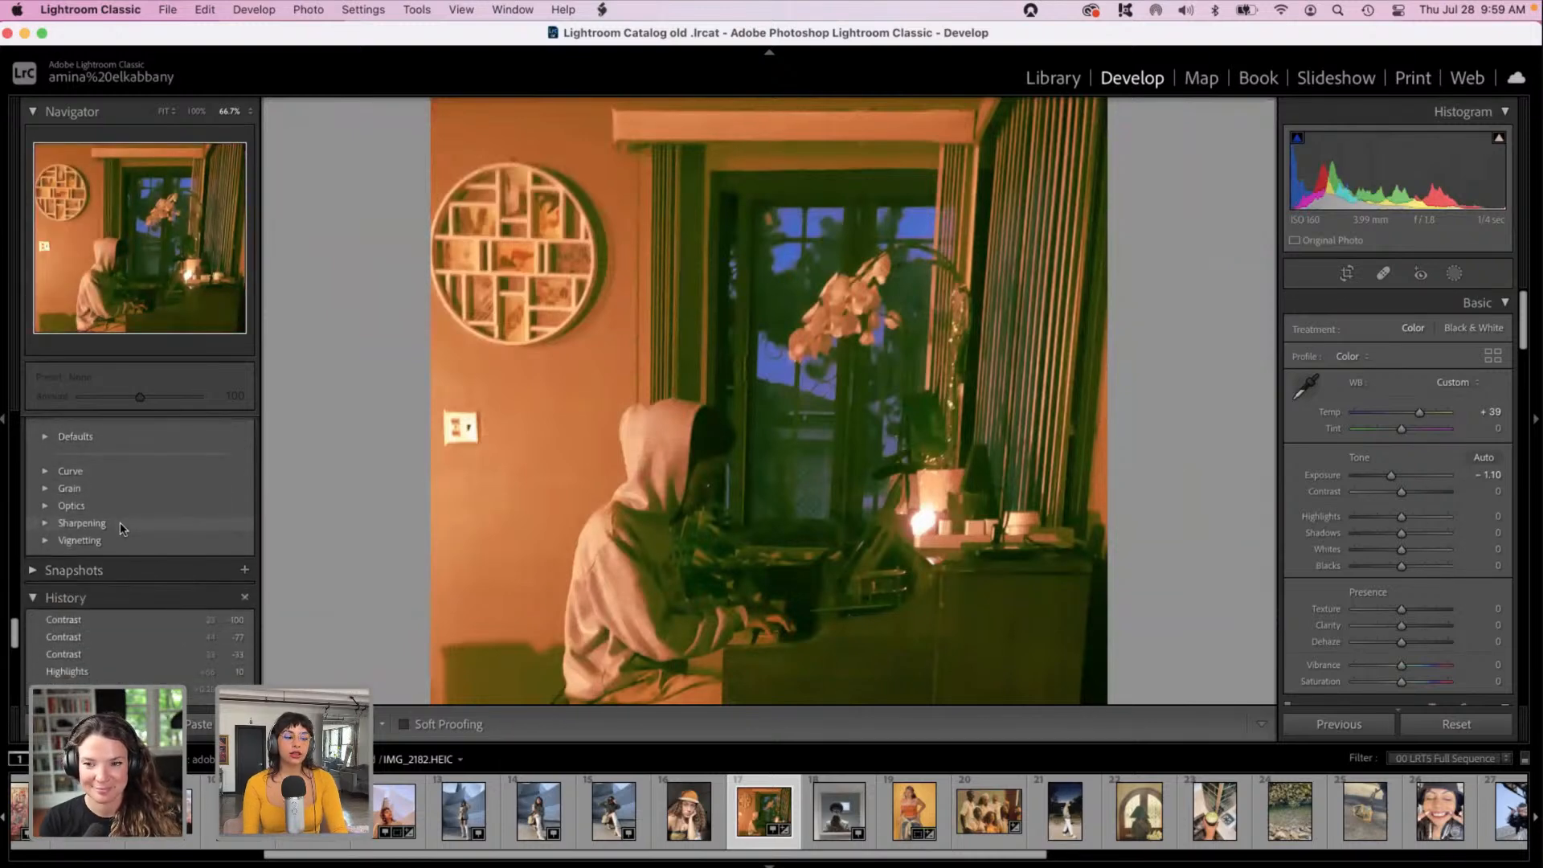
click(118, 620)
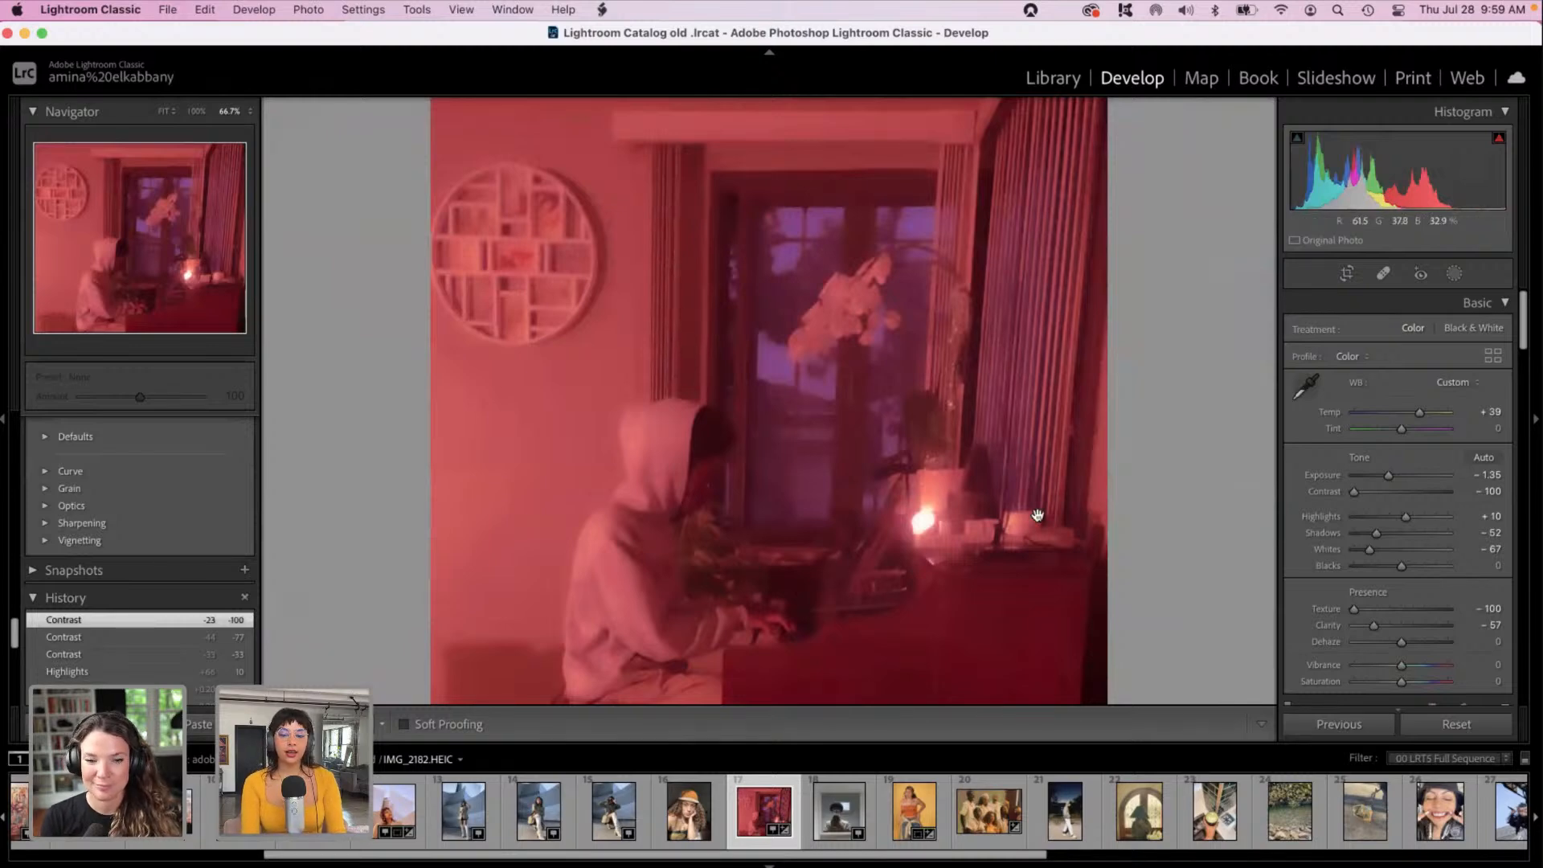
Step: Turn the red grade green by setting Tint to -100 and the Color Grading midtones to hue 139, saturation 100
drag(1366, 431, 1326, 420)
scroll(1490, 508, down, 10)
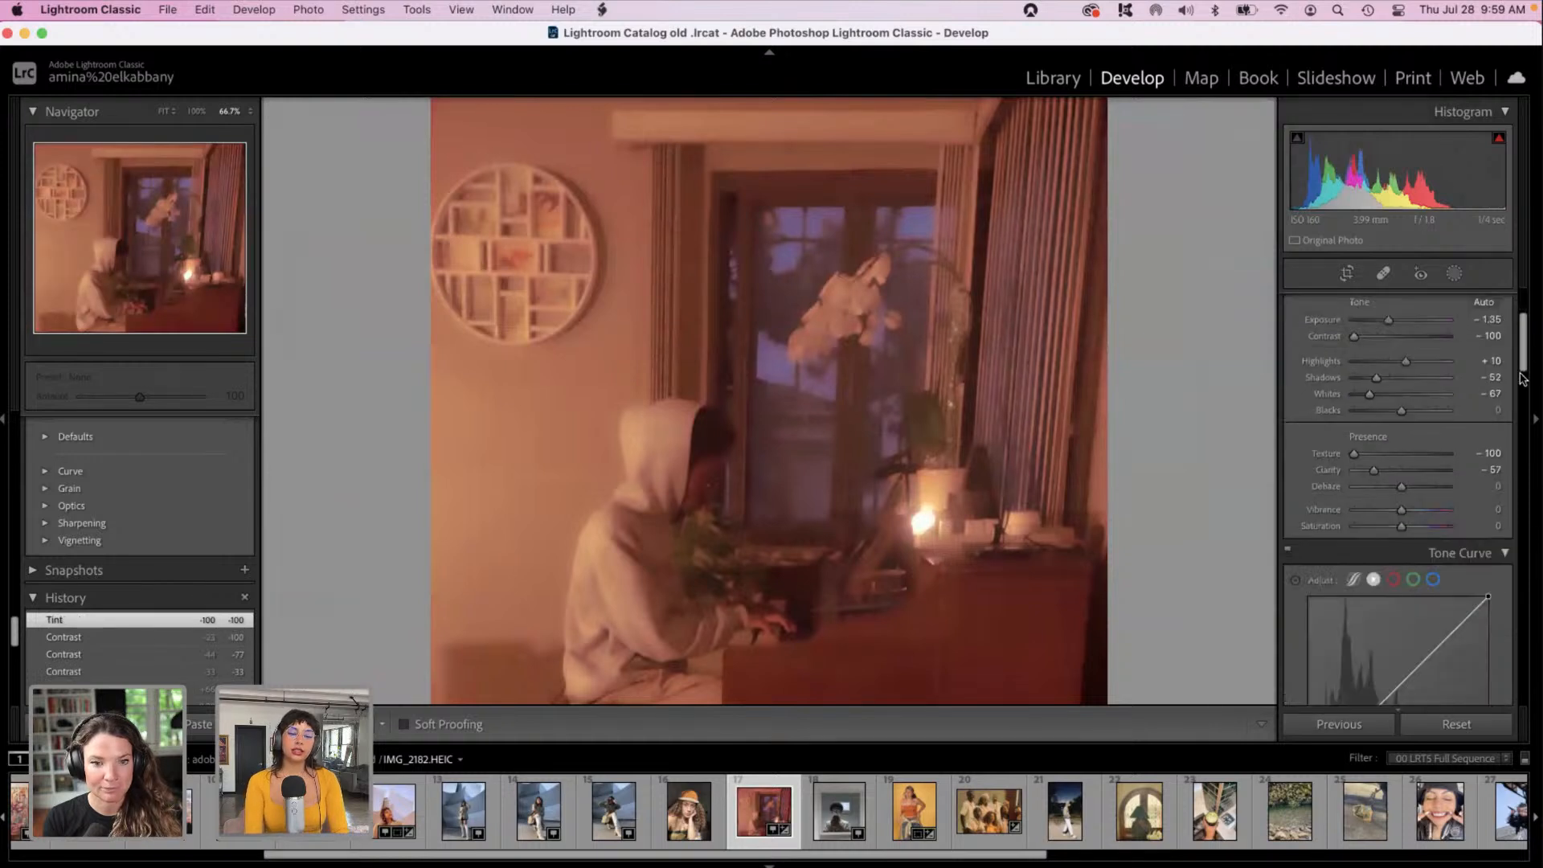
scroll(1490, 507, down, 10)
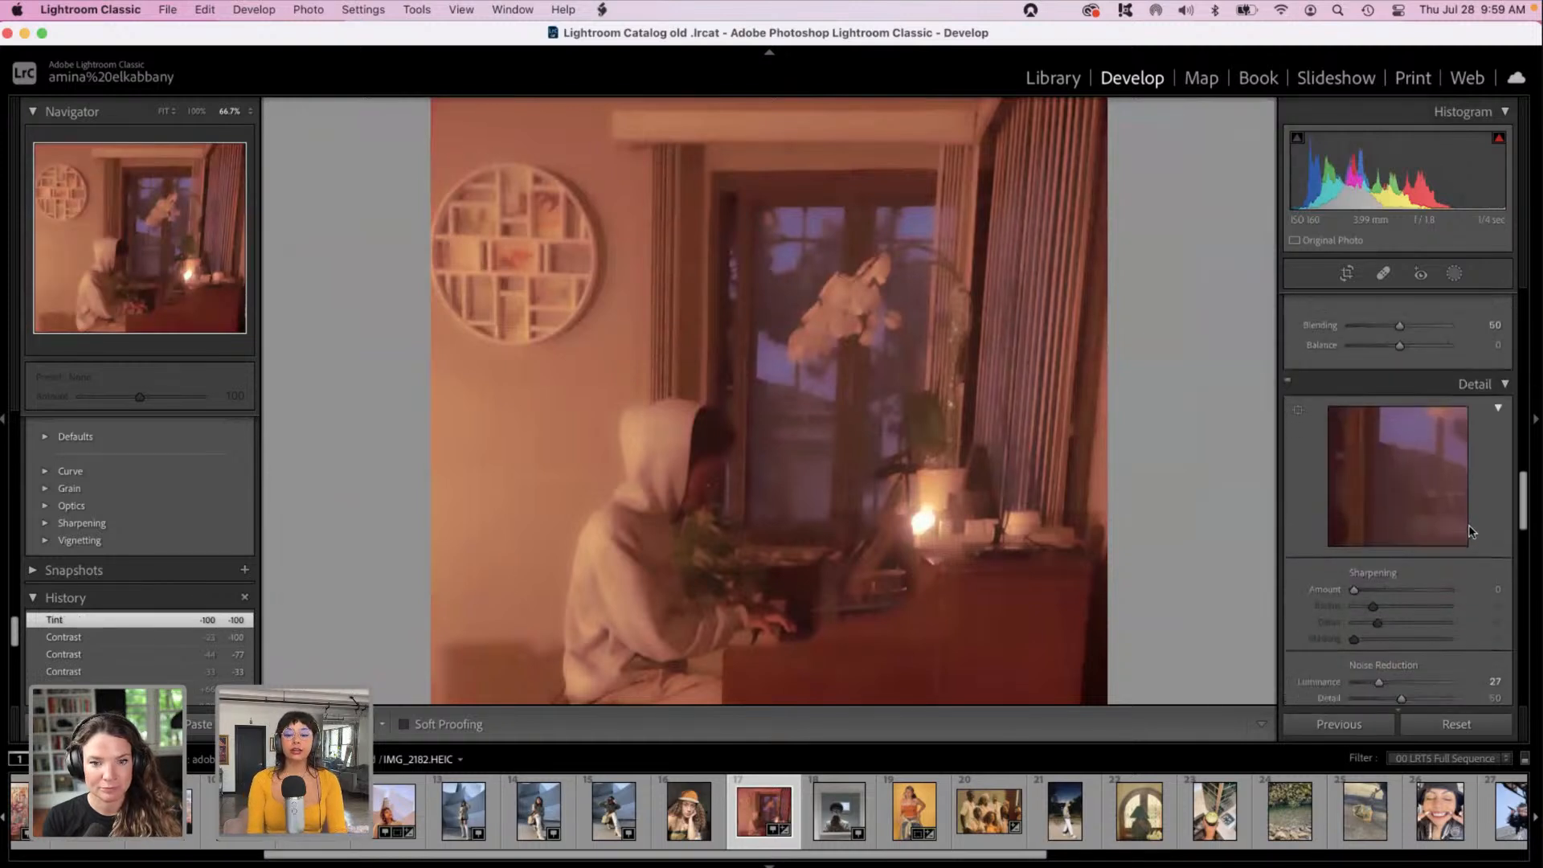
scroll(1494, 562, up, 8)
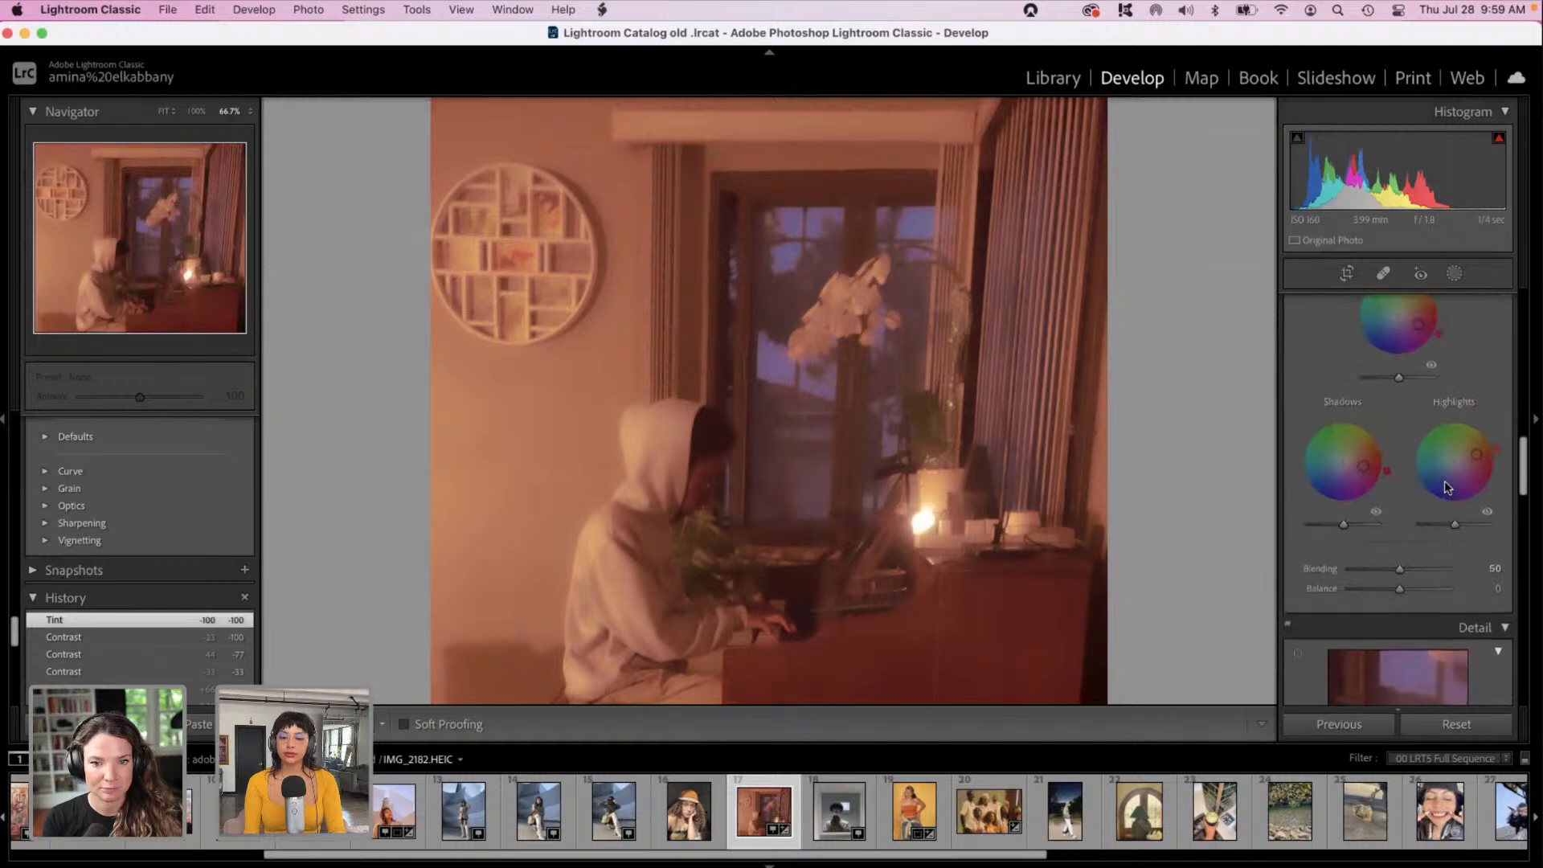
scroll(1439, 469, up, 2)
drag(1416, 438, 1375, 408)
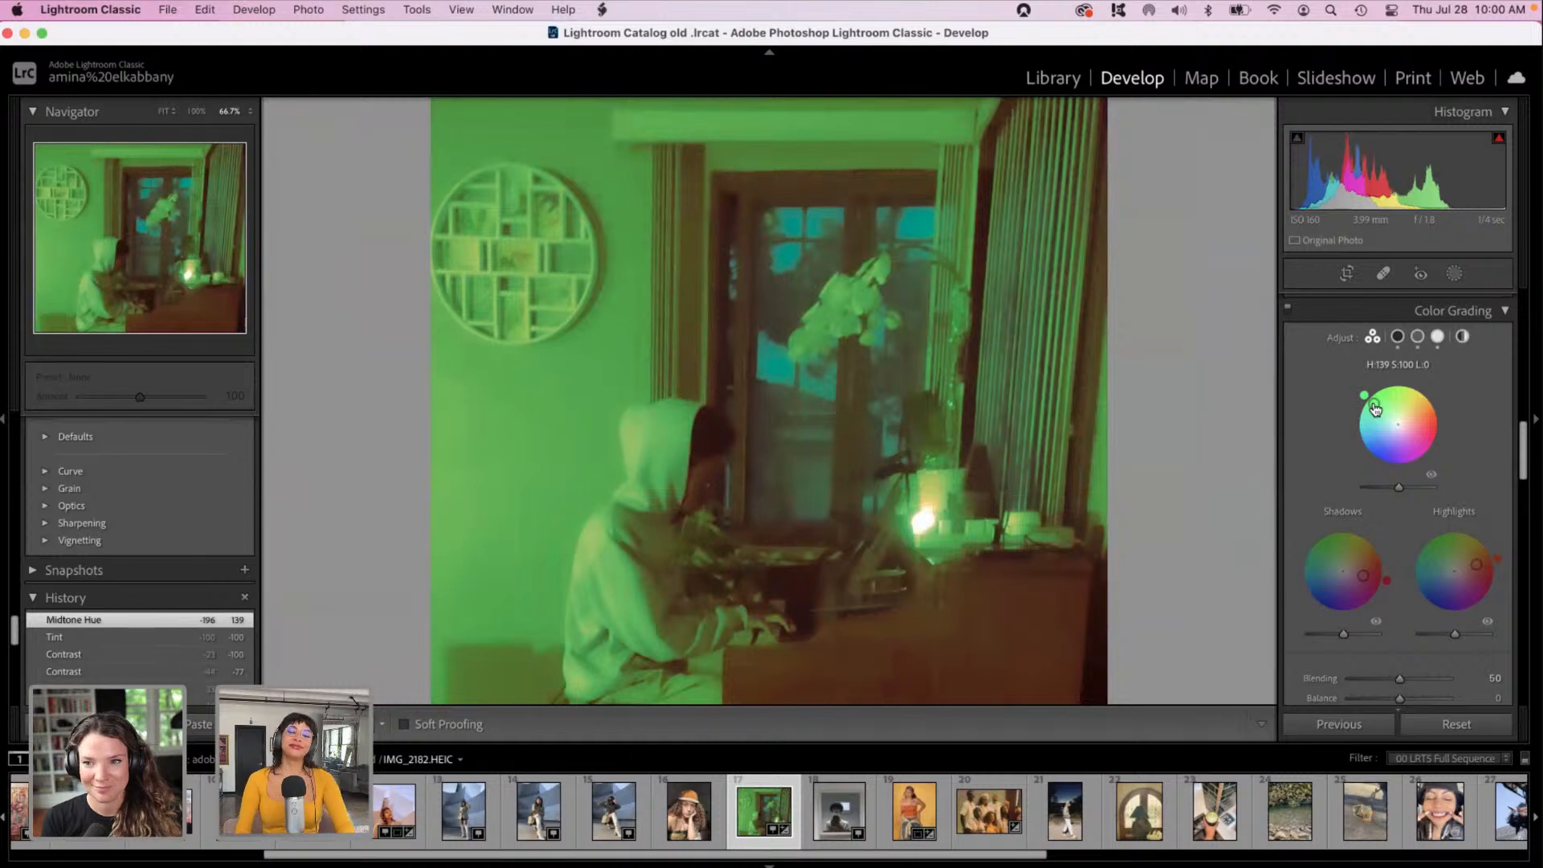
Step: Crop the photo to a 1 x 1 square, positioned to trim a strip from both the shelf side and the curtain side
drag(1529, 462, 1527, 485)
mouse_move(1524, 488)
mouse_down()
mouse_move(1524, 514)
mouse_move(1526, 460)
mouse_up()
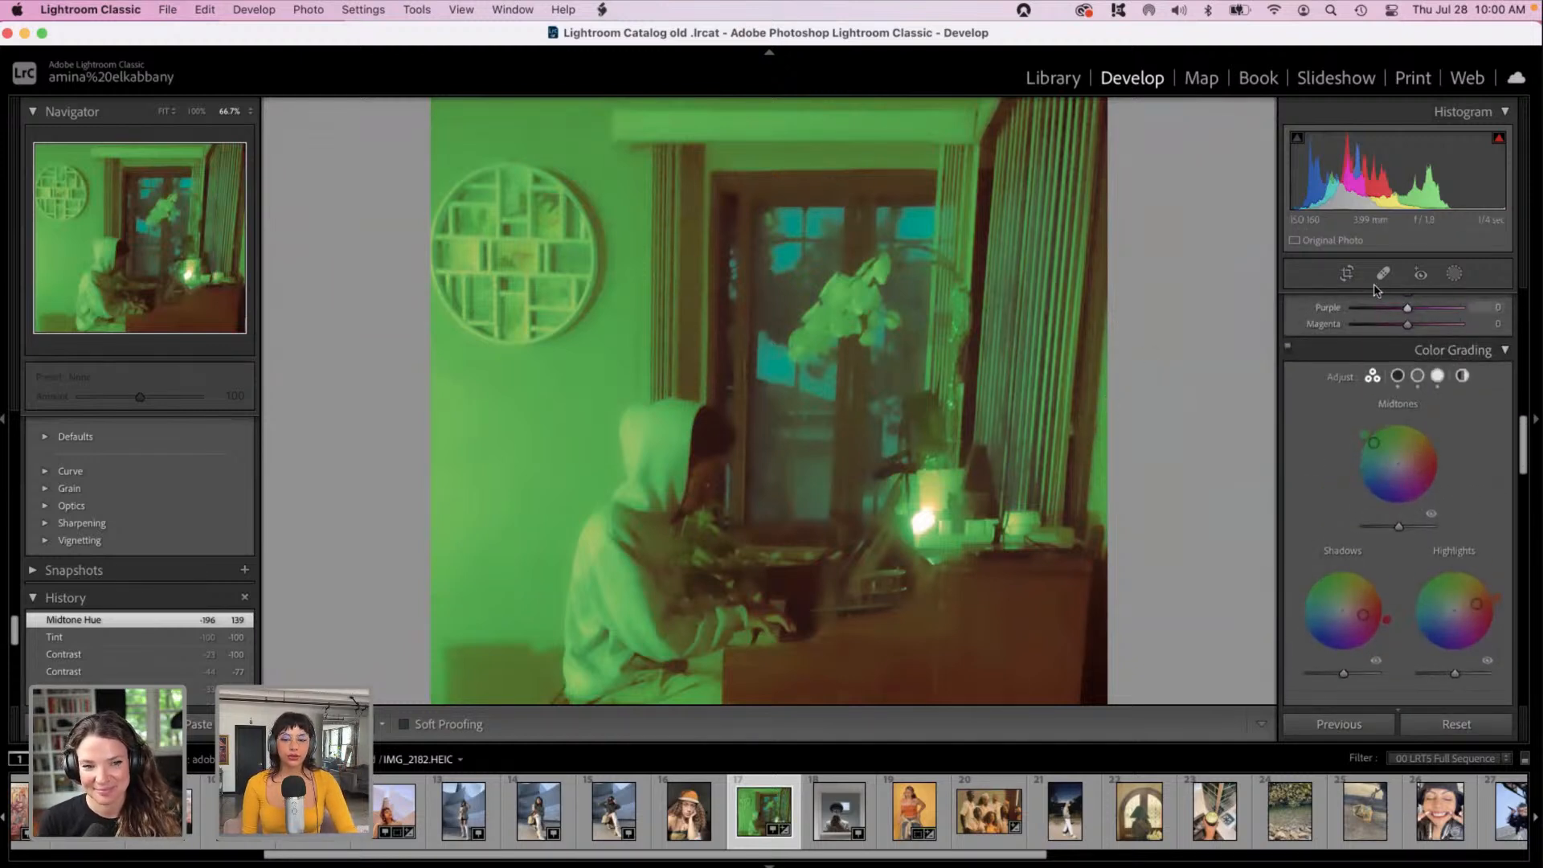
click(1347, 273)
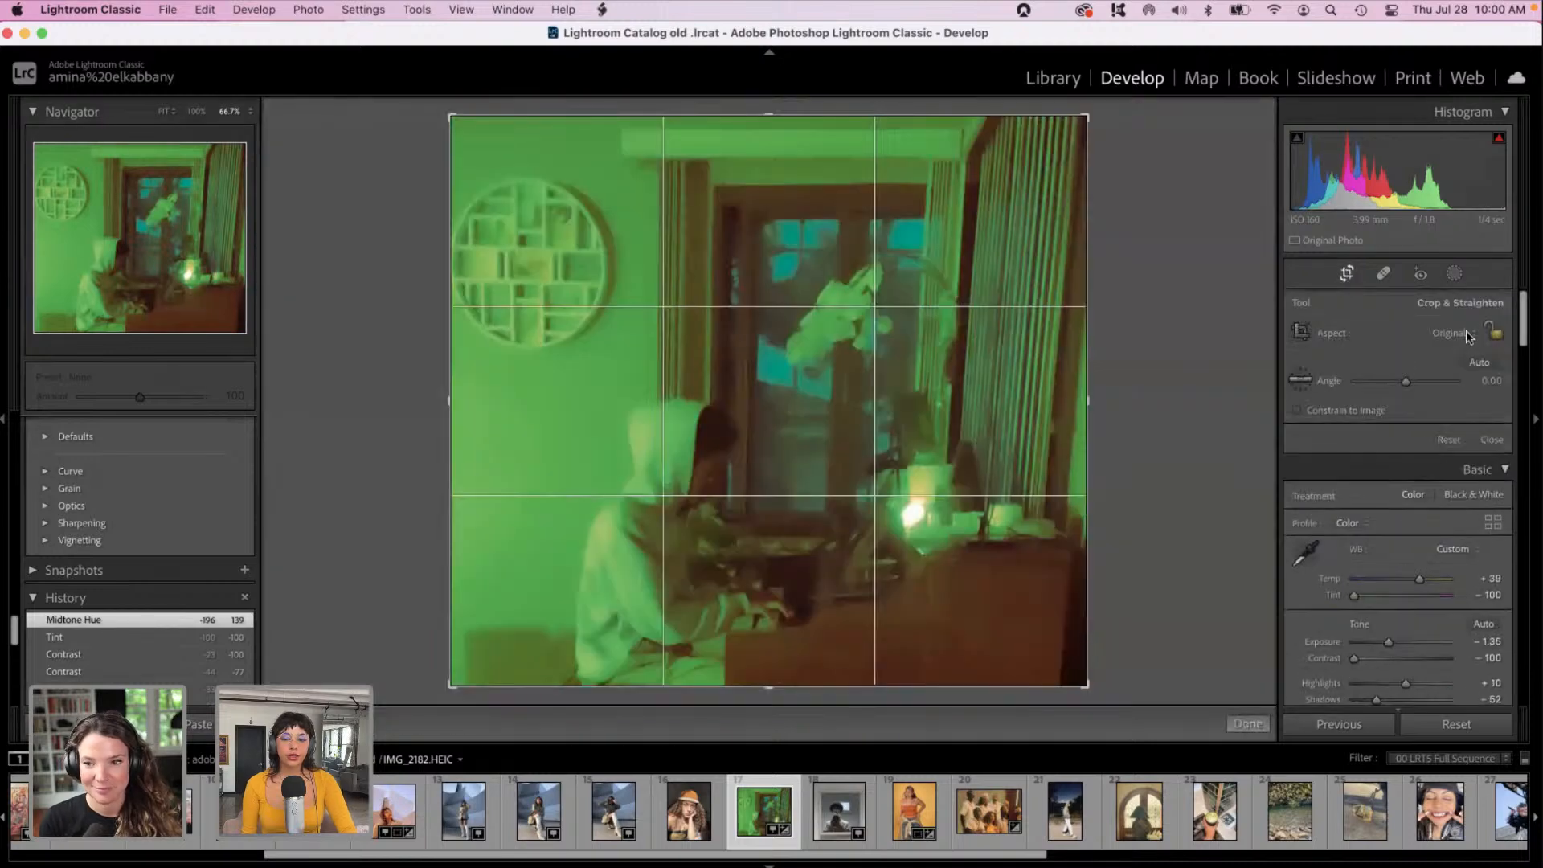
click(1466, 331)
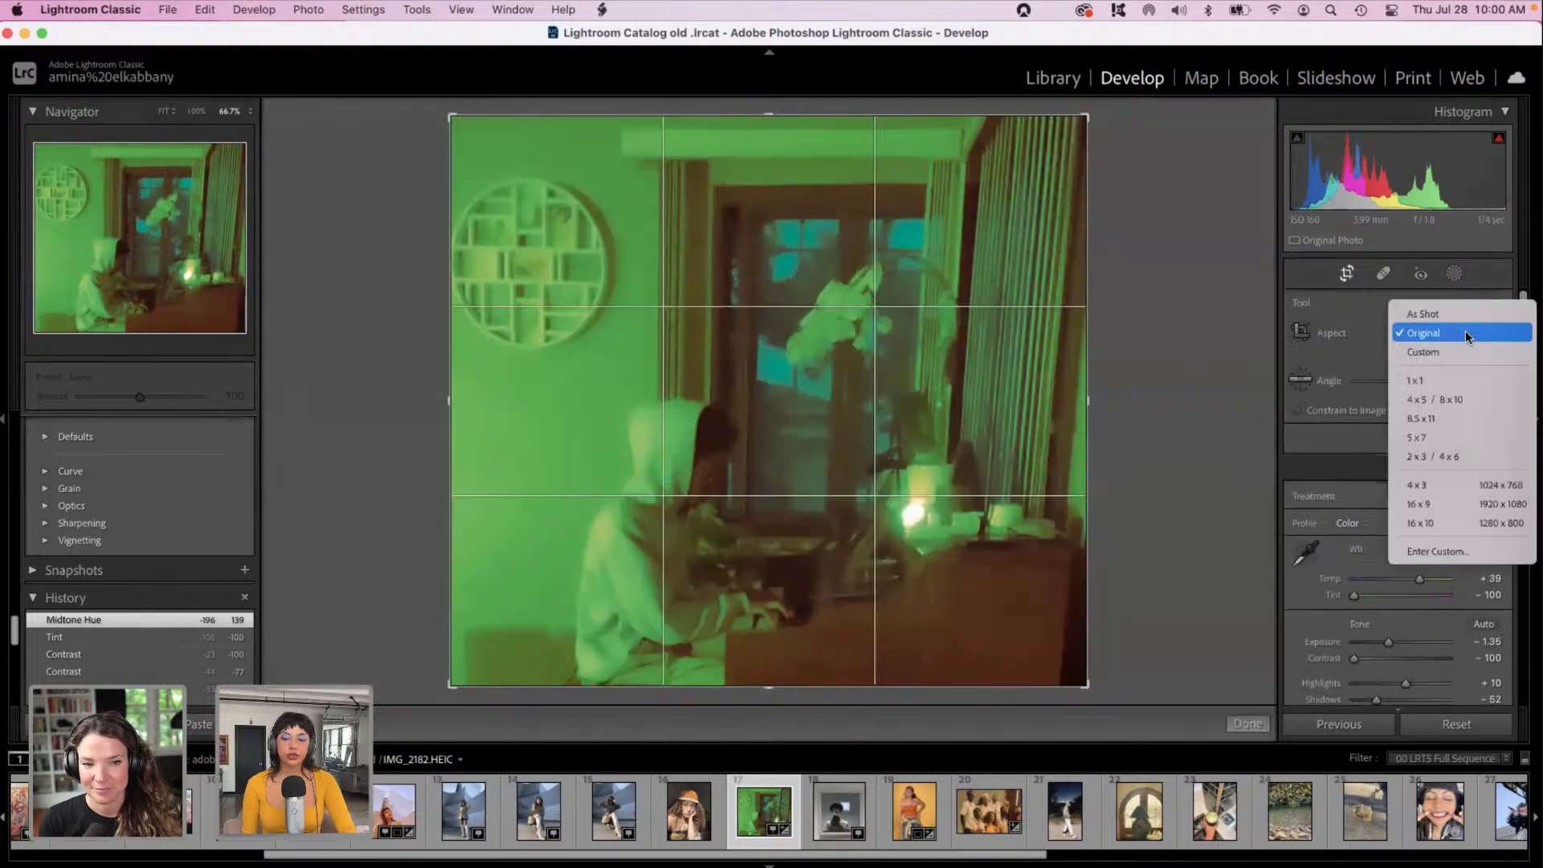
click(1422, 383)
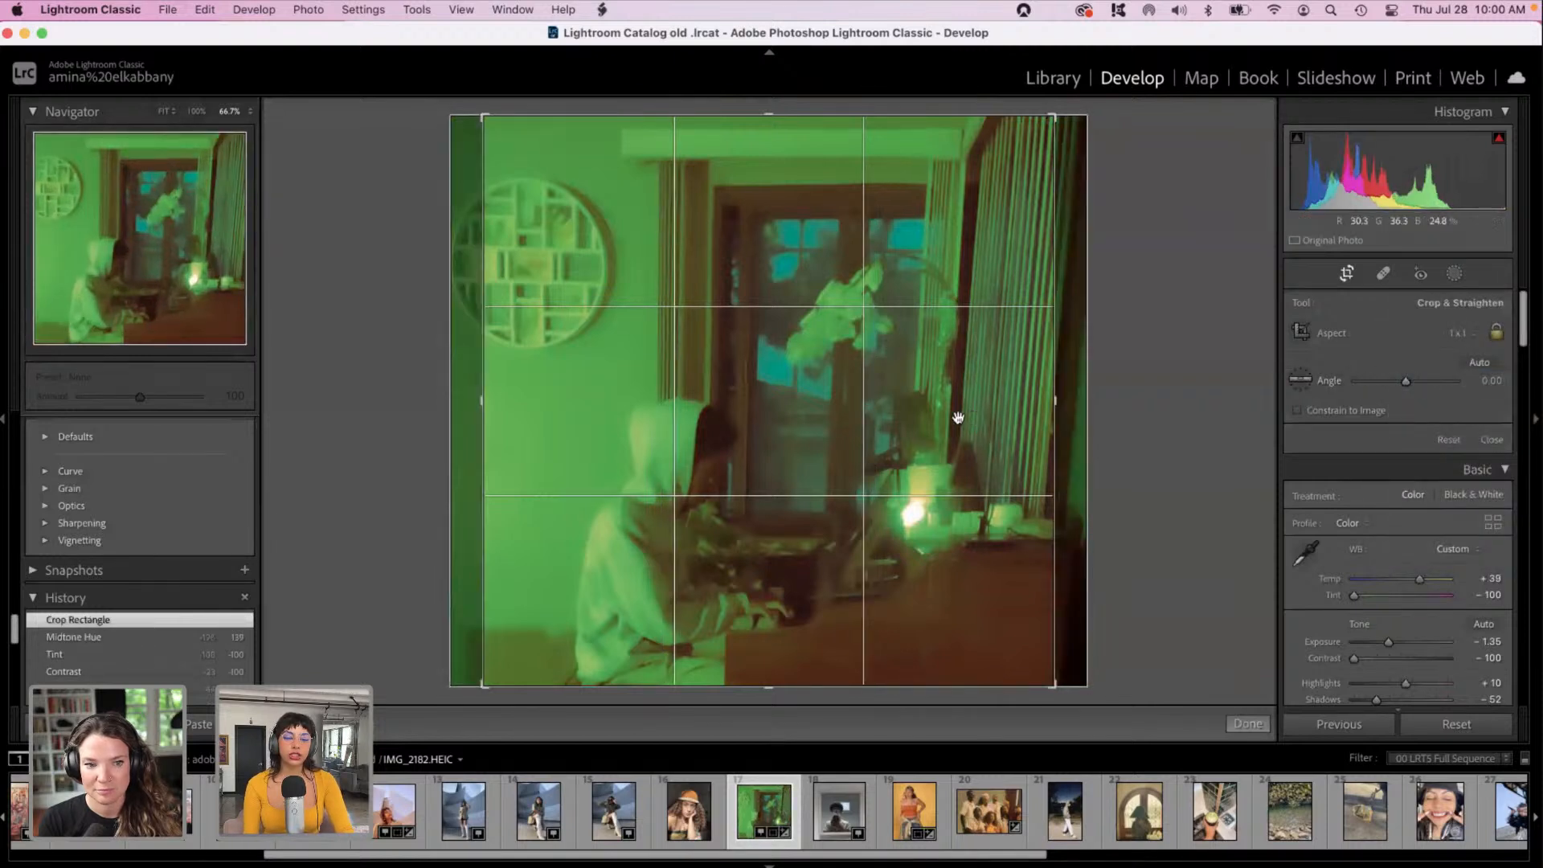
drag(958, 417, 891, 419)
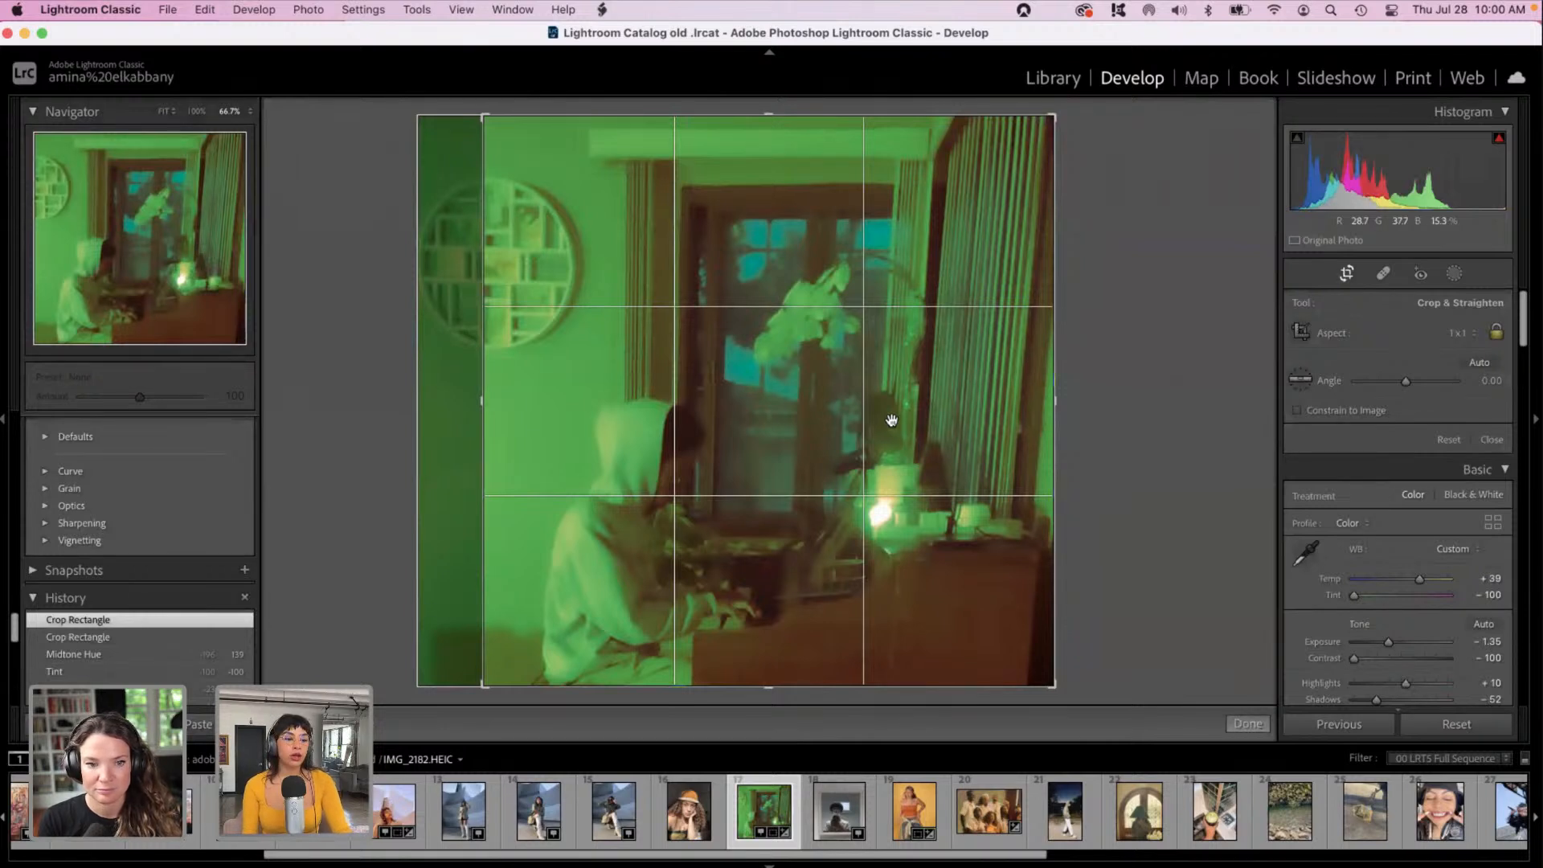
drag(808, 404, 900, 379)
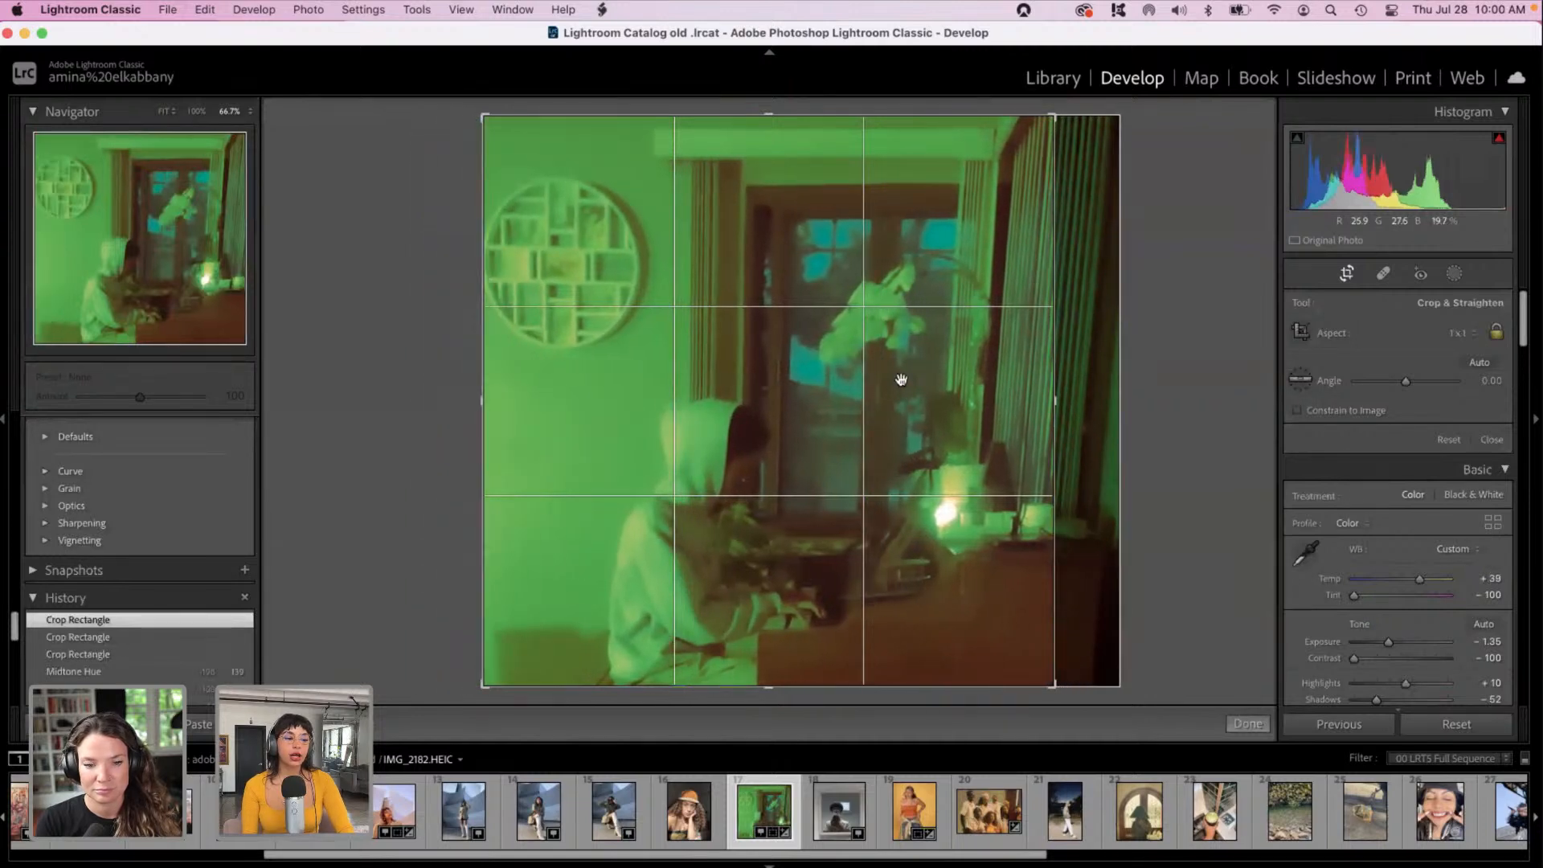
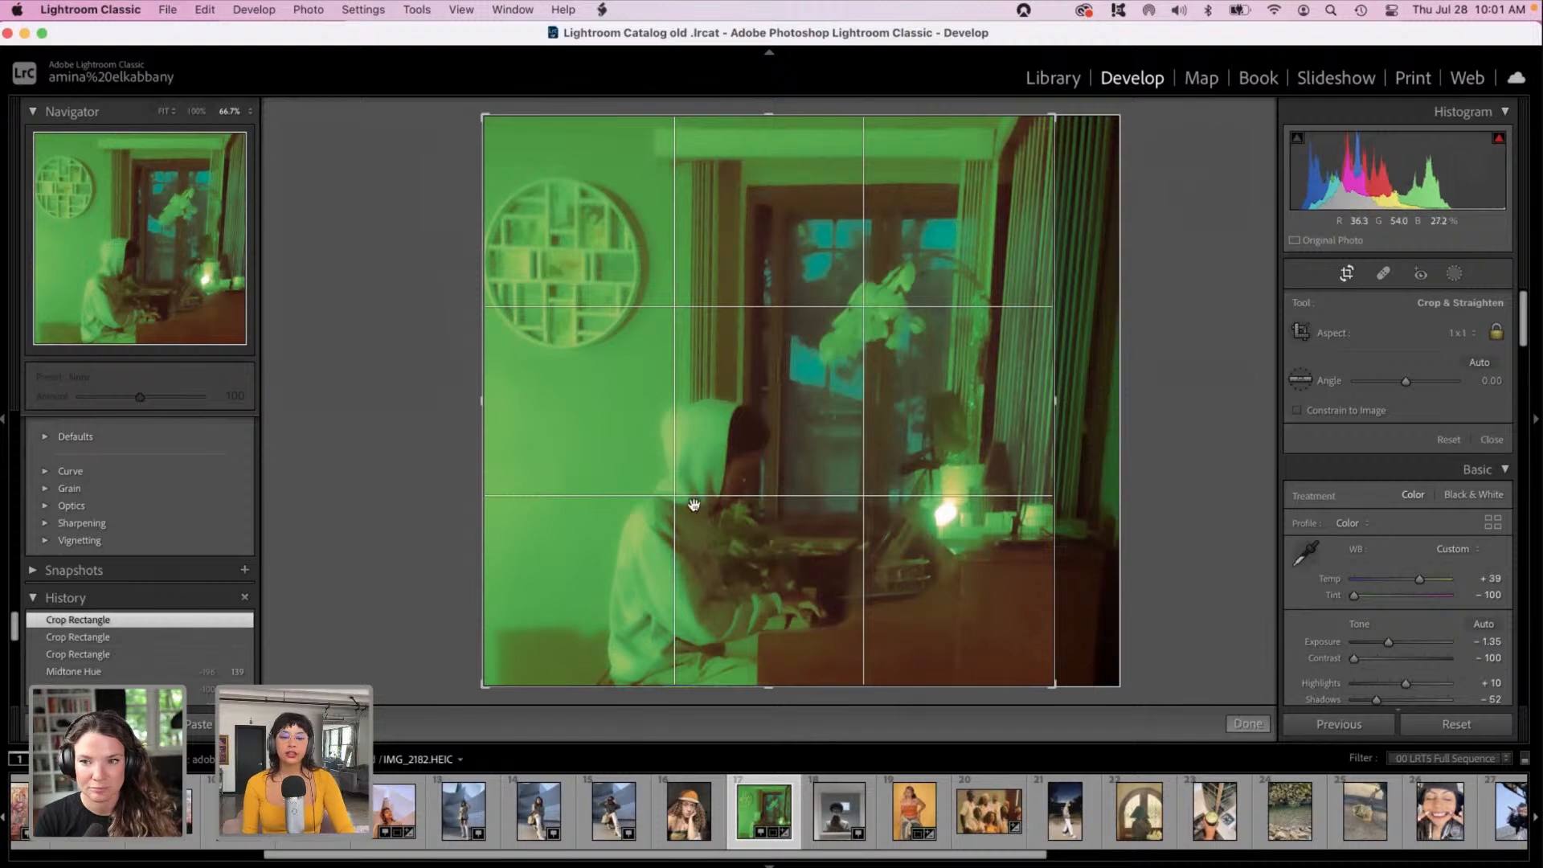
drag(771, 396, 755, 376)
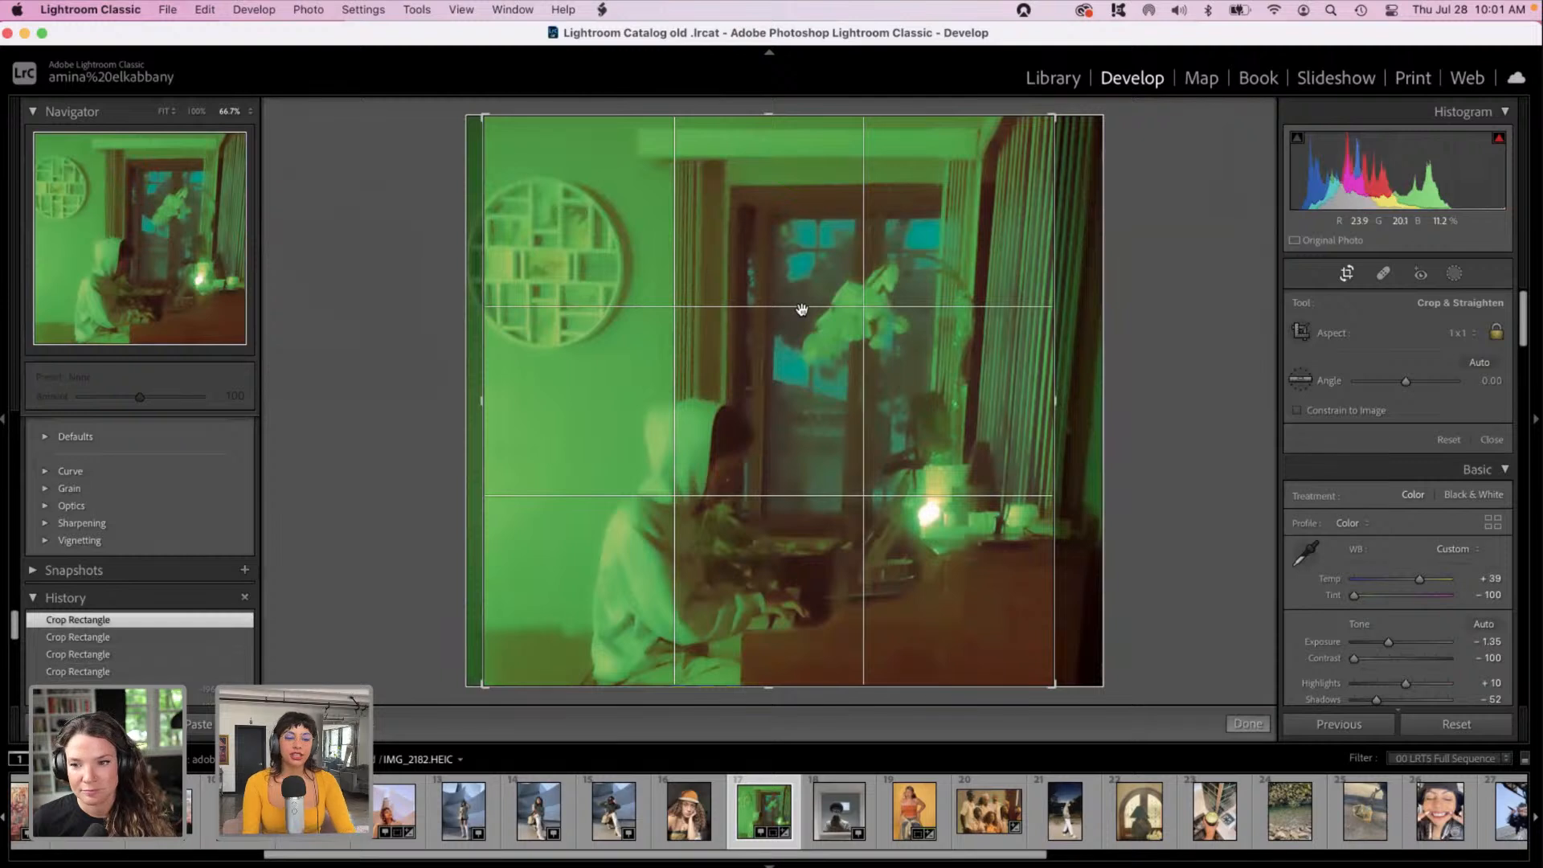
drag(801, 309, 783, 310)
key(Return)
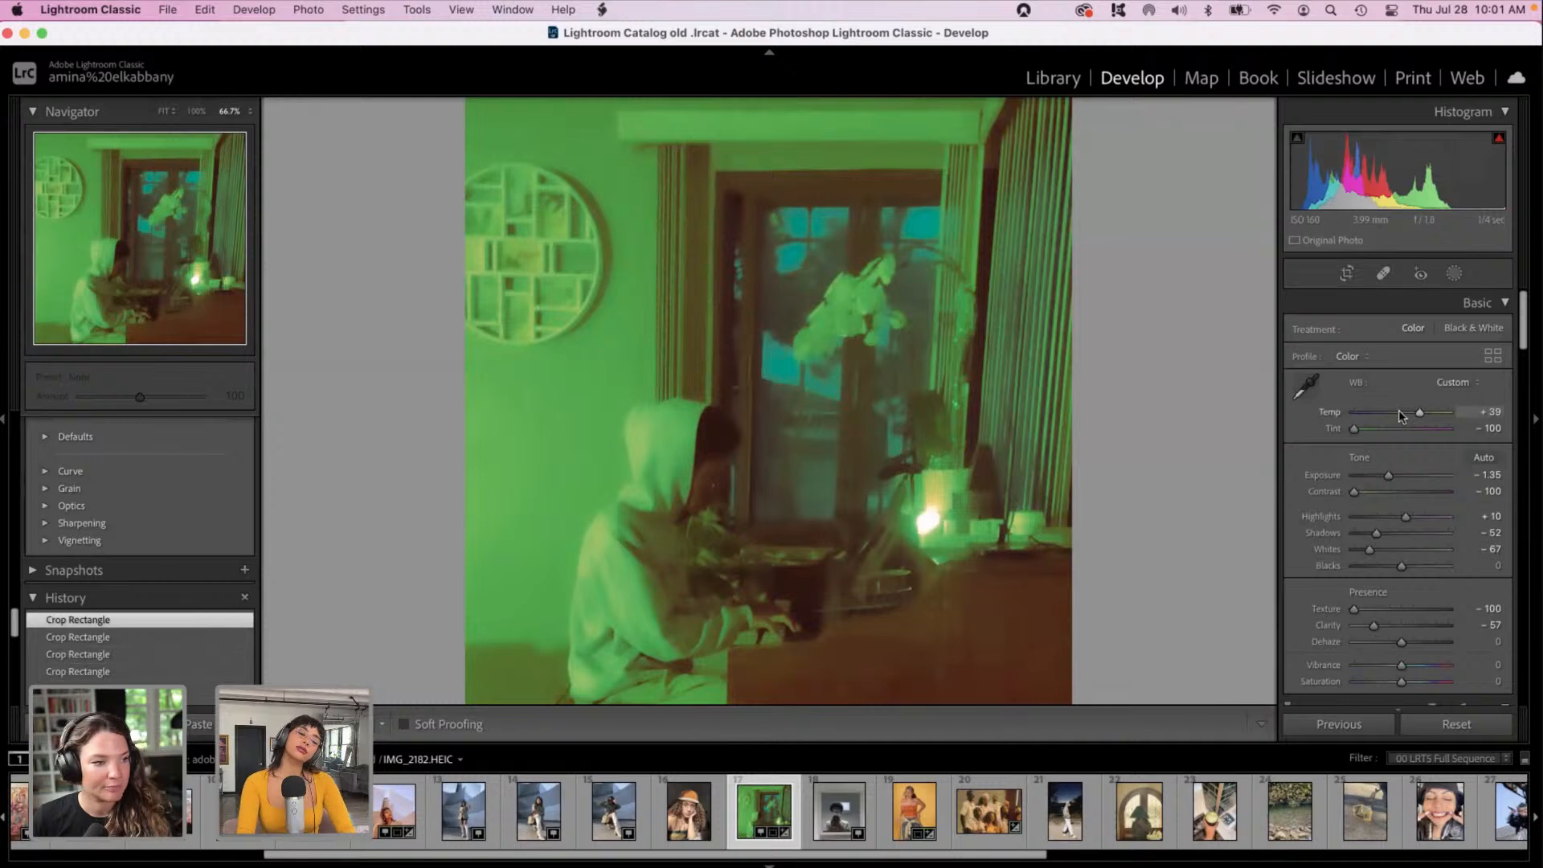
Step: Cool the white balance to Temp -100, trying Tint -45 and returning it to -100
drag(1399, 416, 1335, 418)
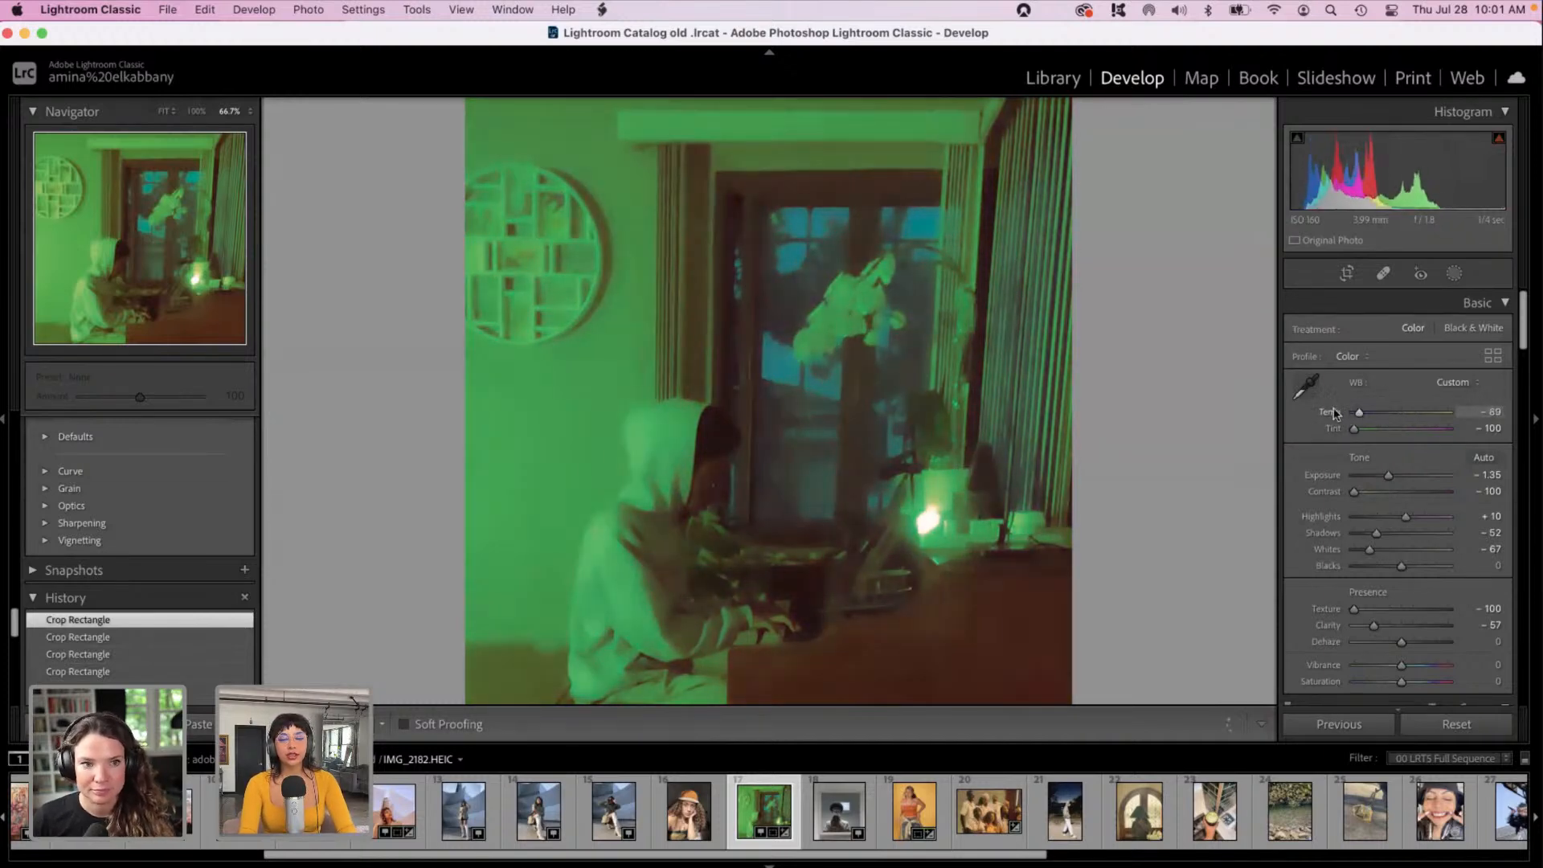
click(1377, 430)
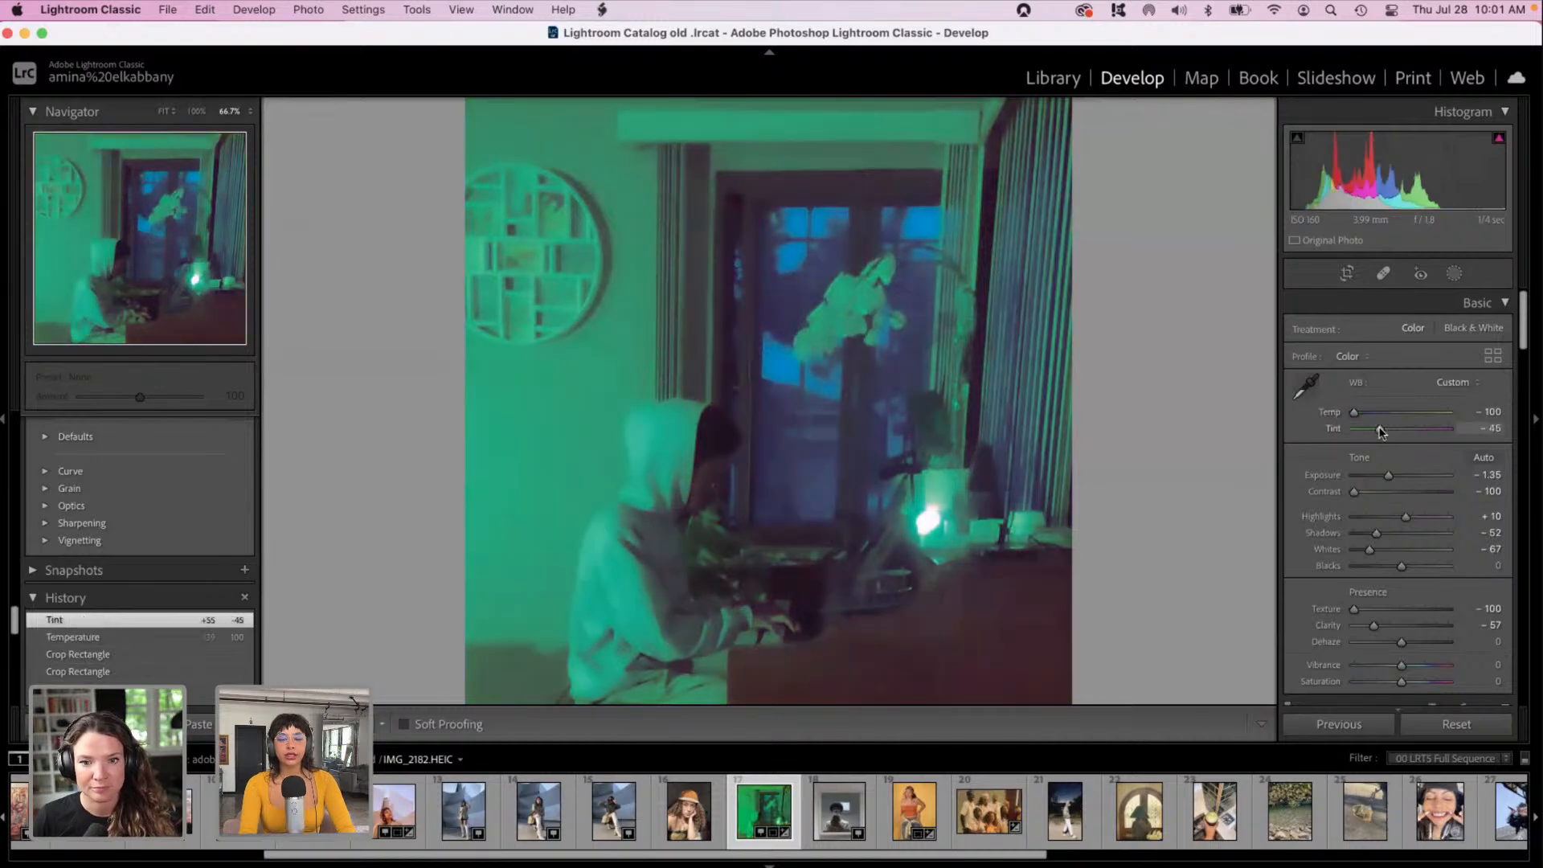
drag(1376, 430, 1353, 430)
Step: Try Blue Primary Hue values of +72, -100, -34 and -67 in the Calibration settings
drag(1523, 322, 1537, 717)
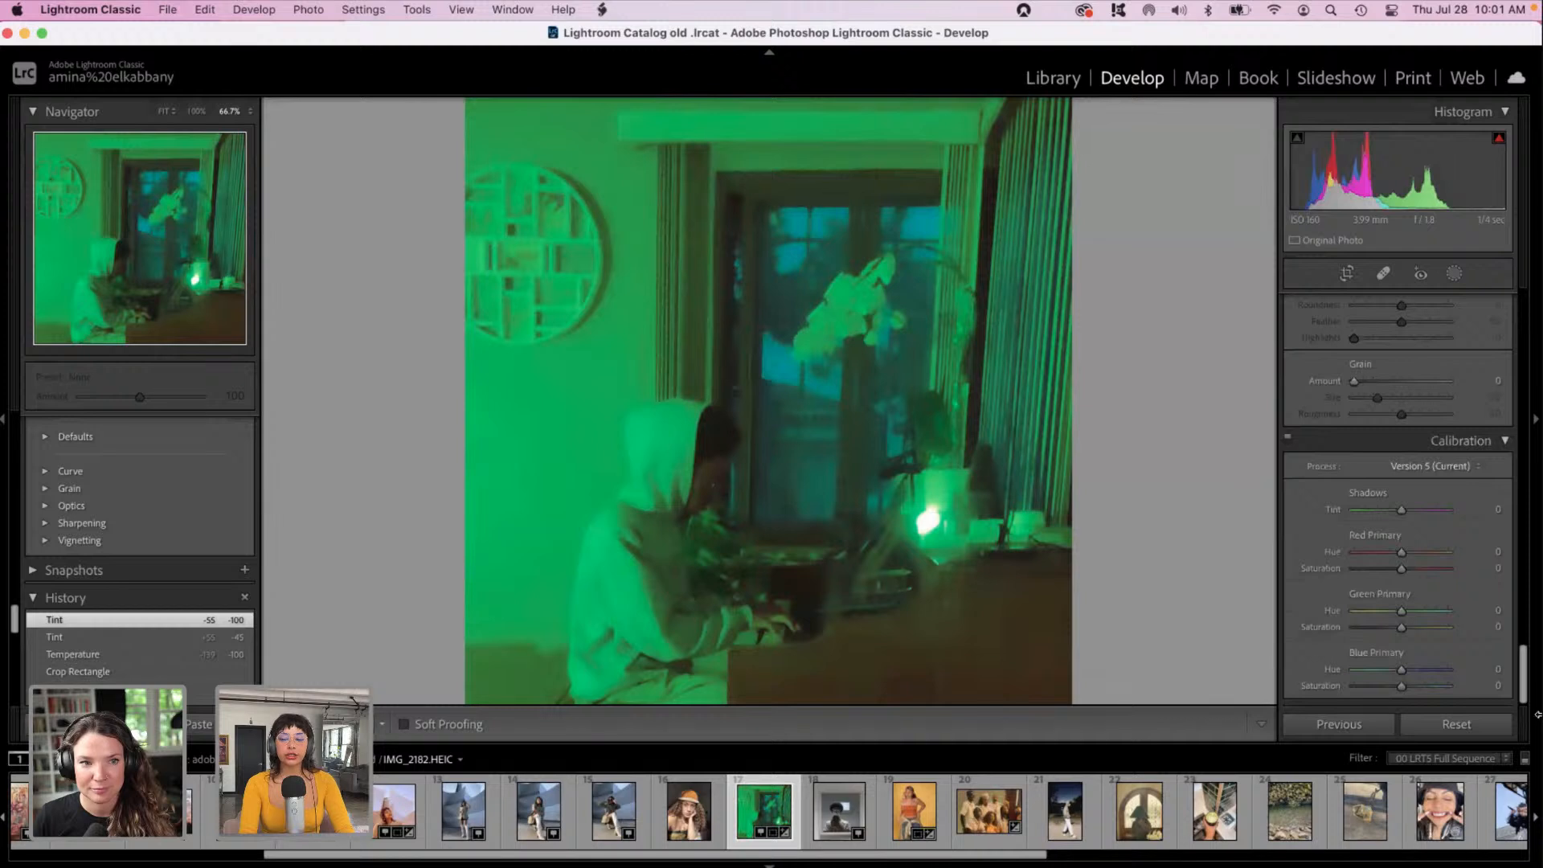
click(1435, 670)
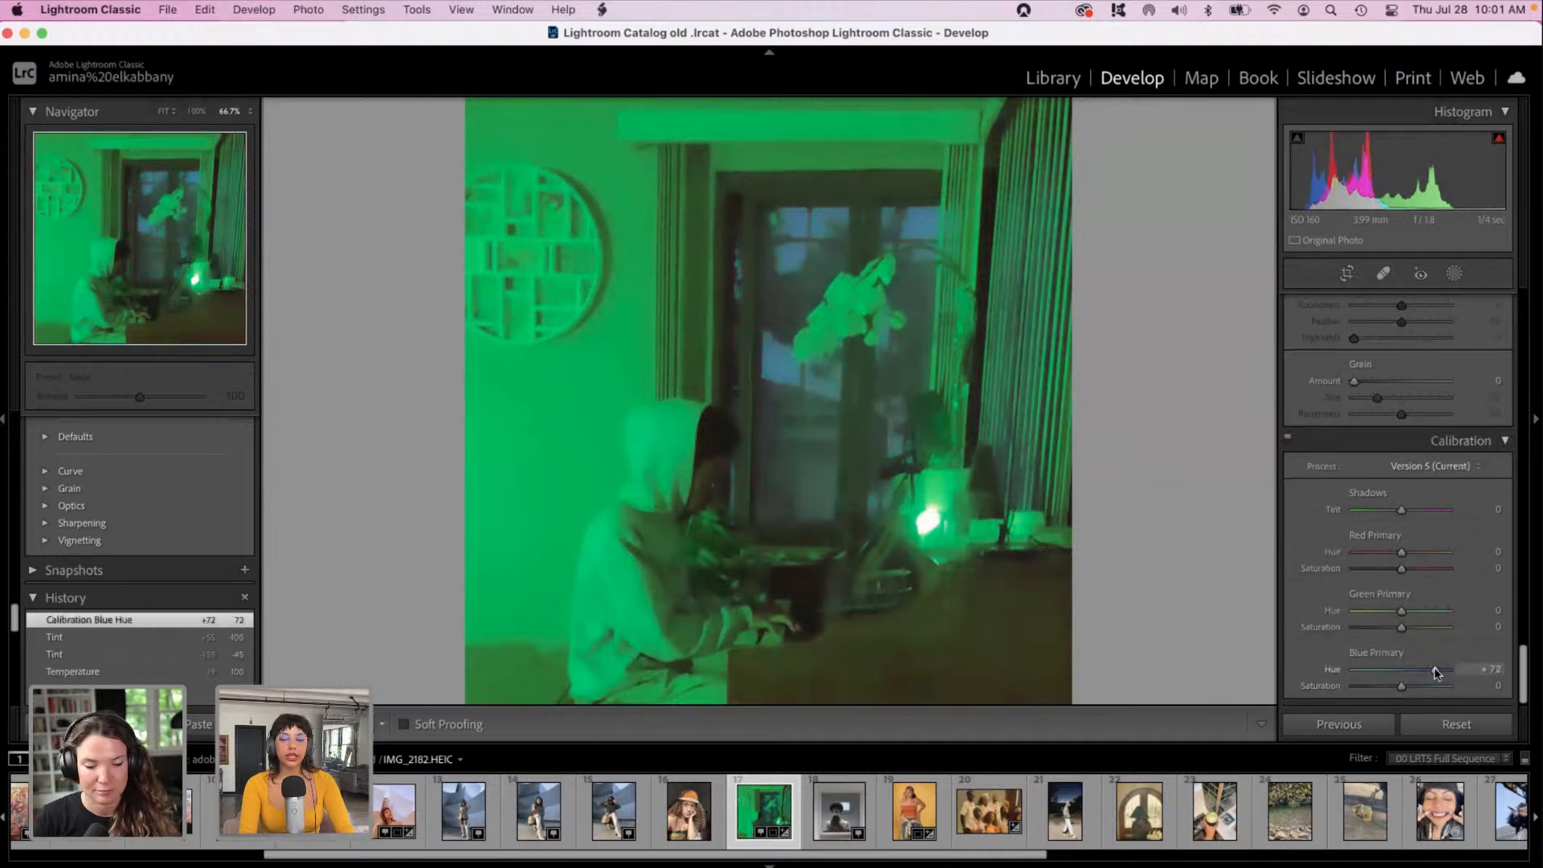
drag(1369, 673, 1318, 668)
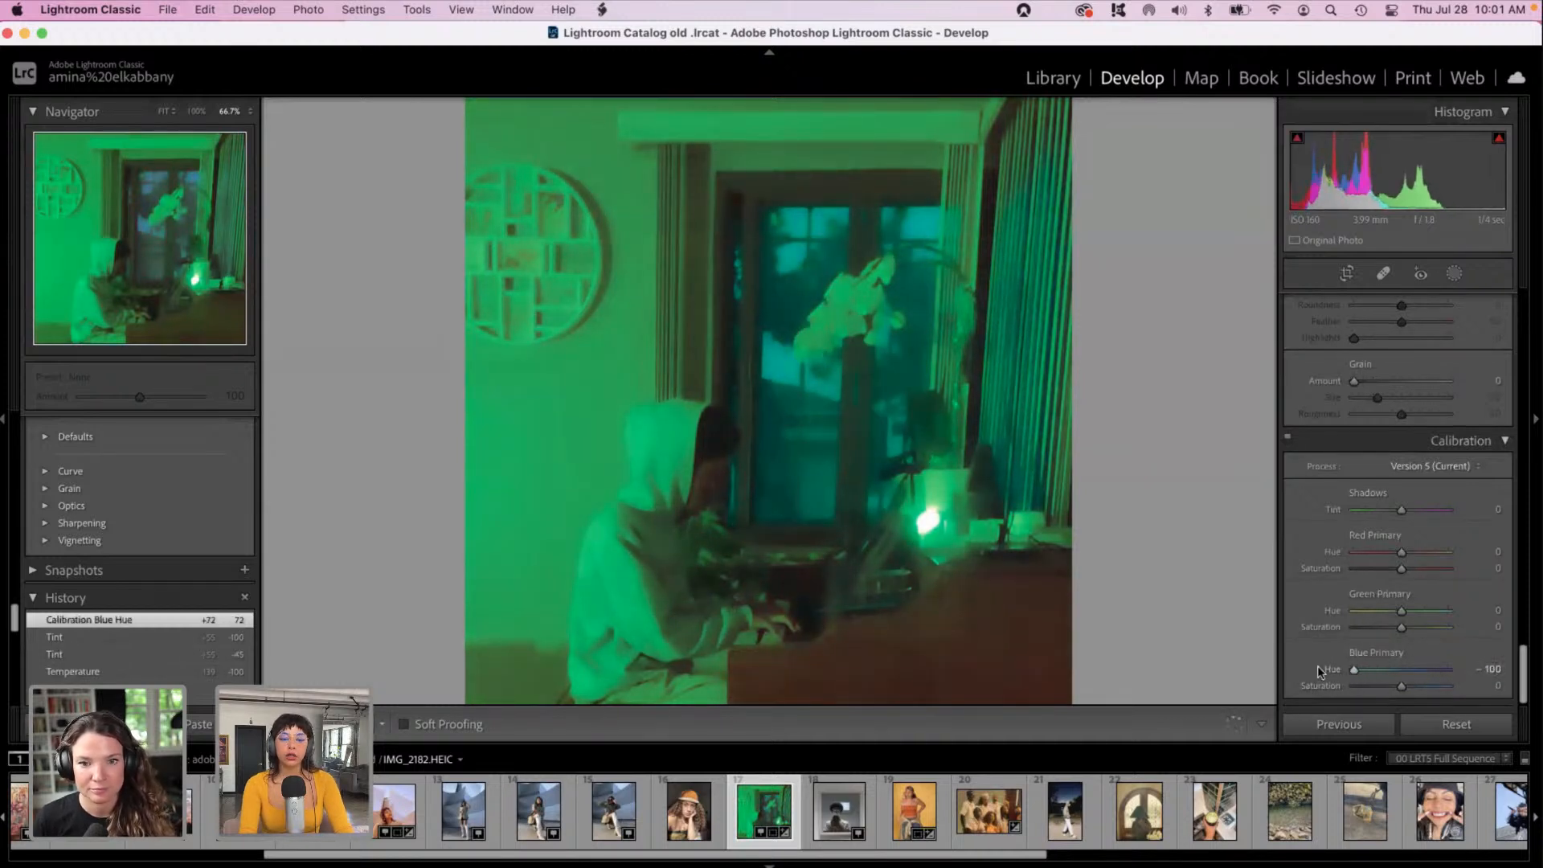
click(1384, 670)
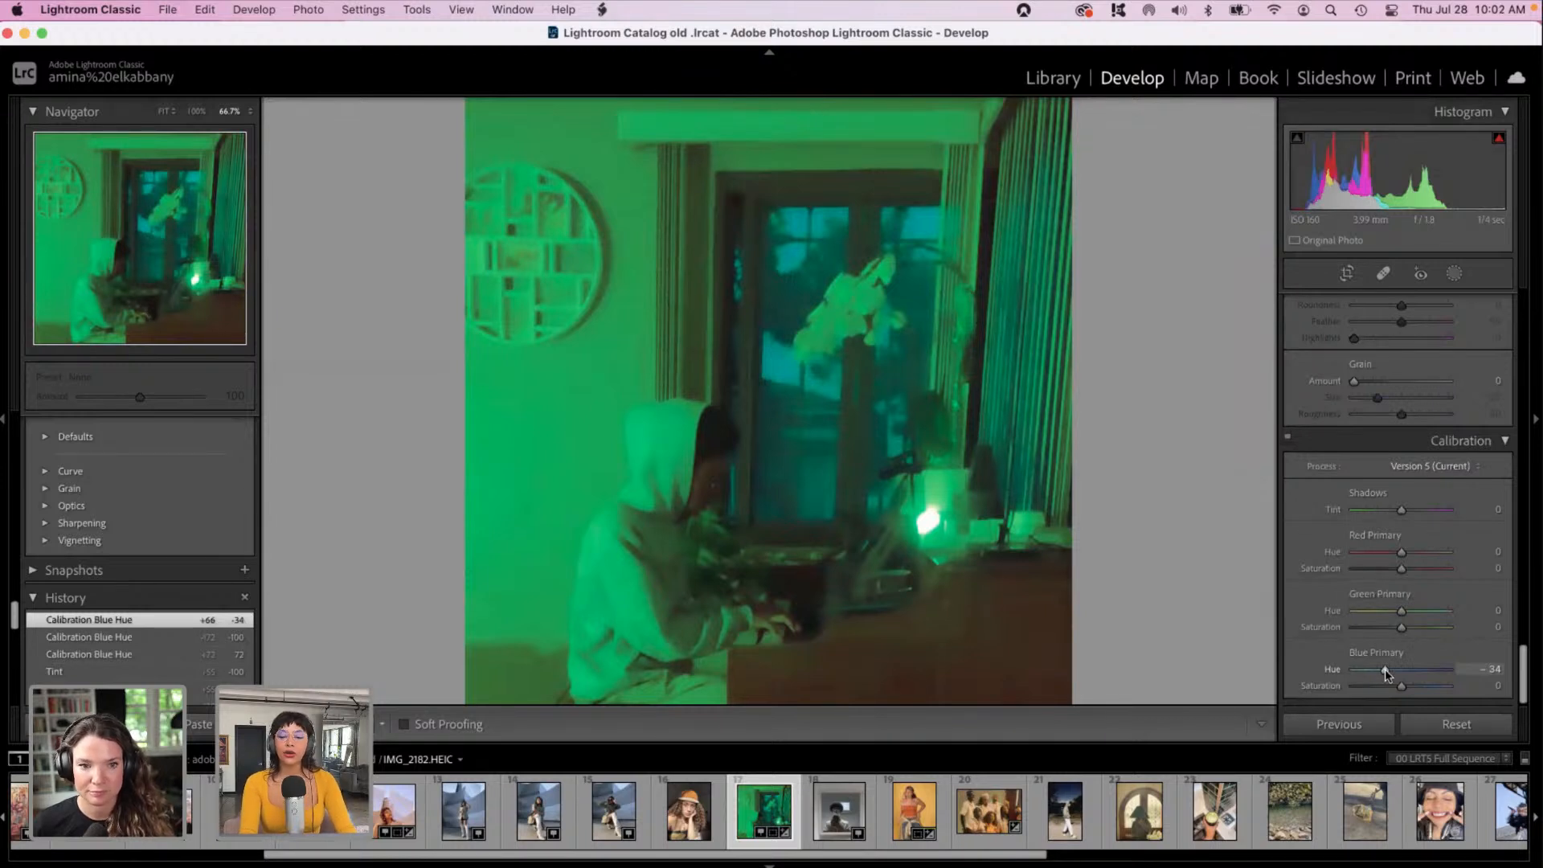
click(1369, 670)
Step: Set the Calibration Green Primary Hue to +30 and Red Primary Hue to +33, trying negative hues for both first
click(1367, 610)
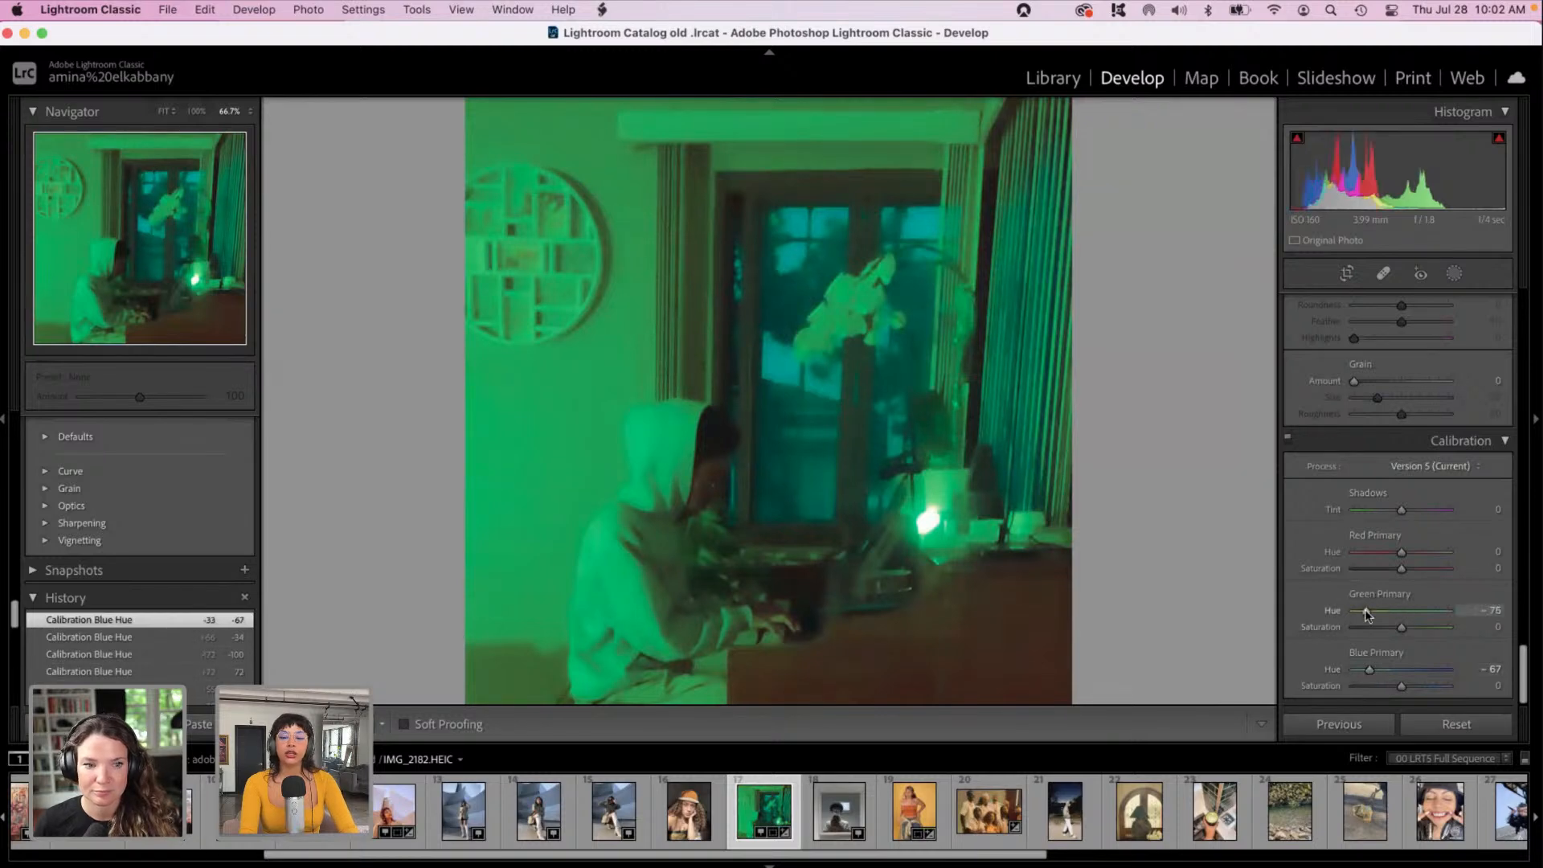
drag(1367, 612, 1416, 612)
click(1366, 552)
drag(1366, 552, 1414, 555)
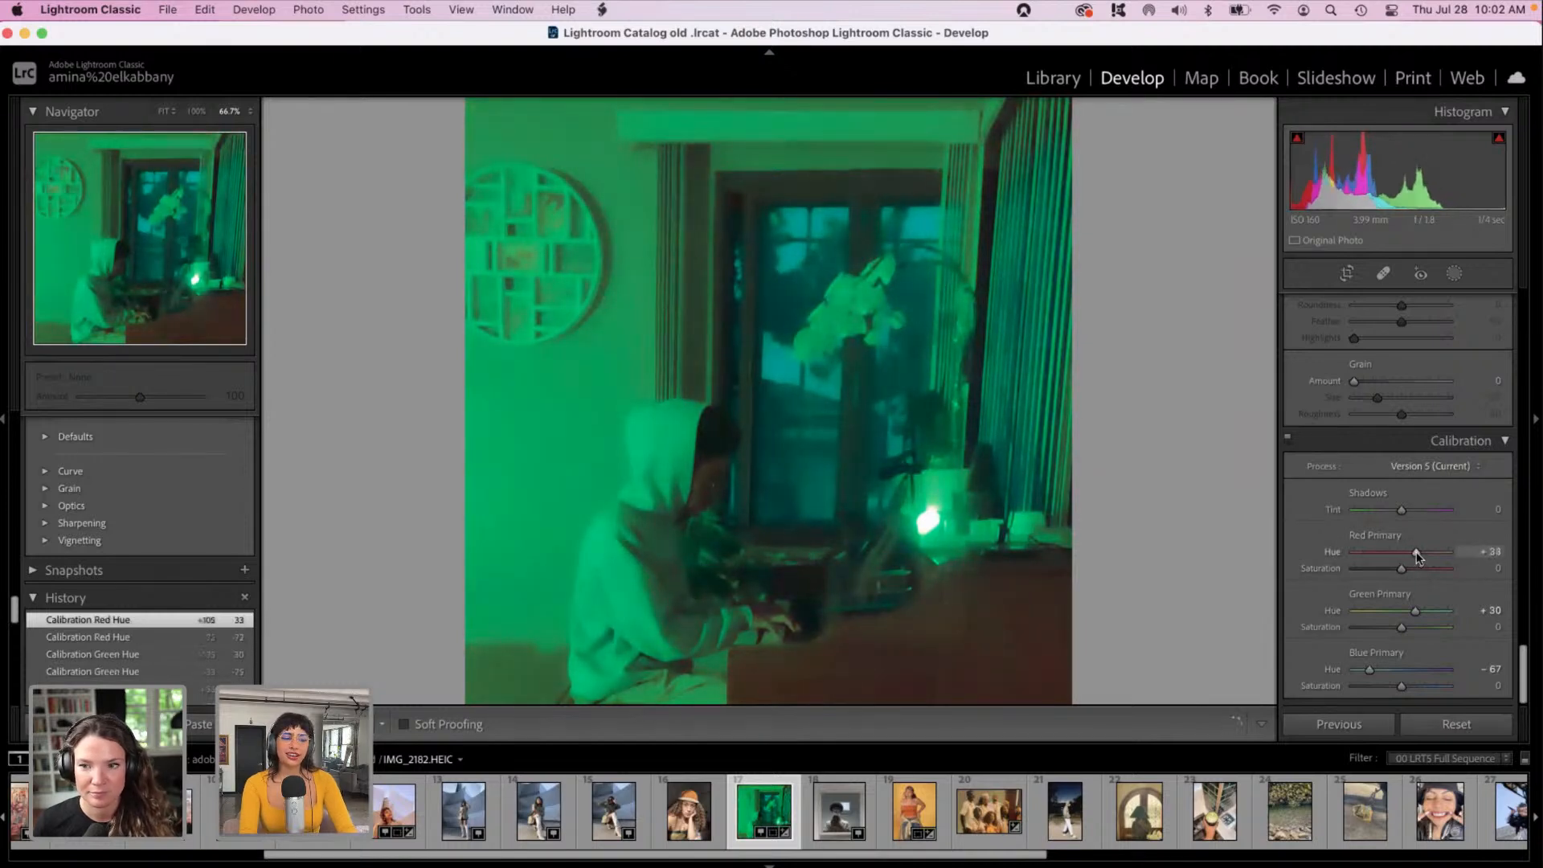
Step: Set the Calibration Blue Primary Hue to -17 and Shadows Tint to +58, and bring the earlier filmstrip photos into view
drag(1370, 670, 1394, 672)
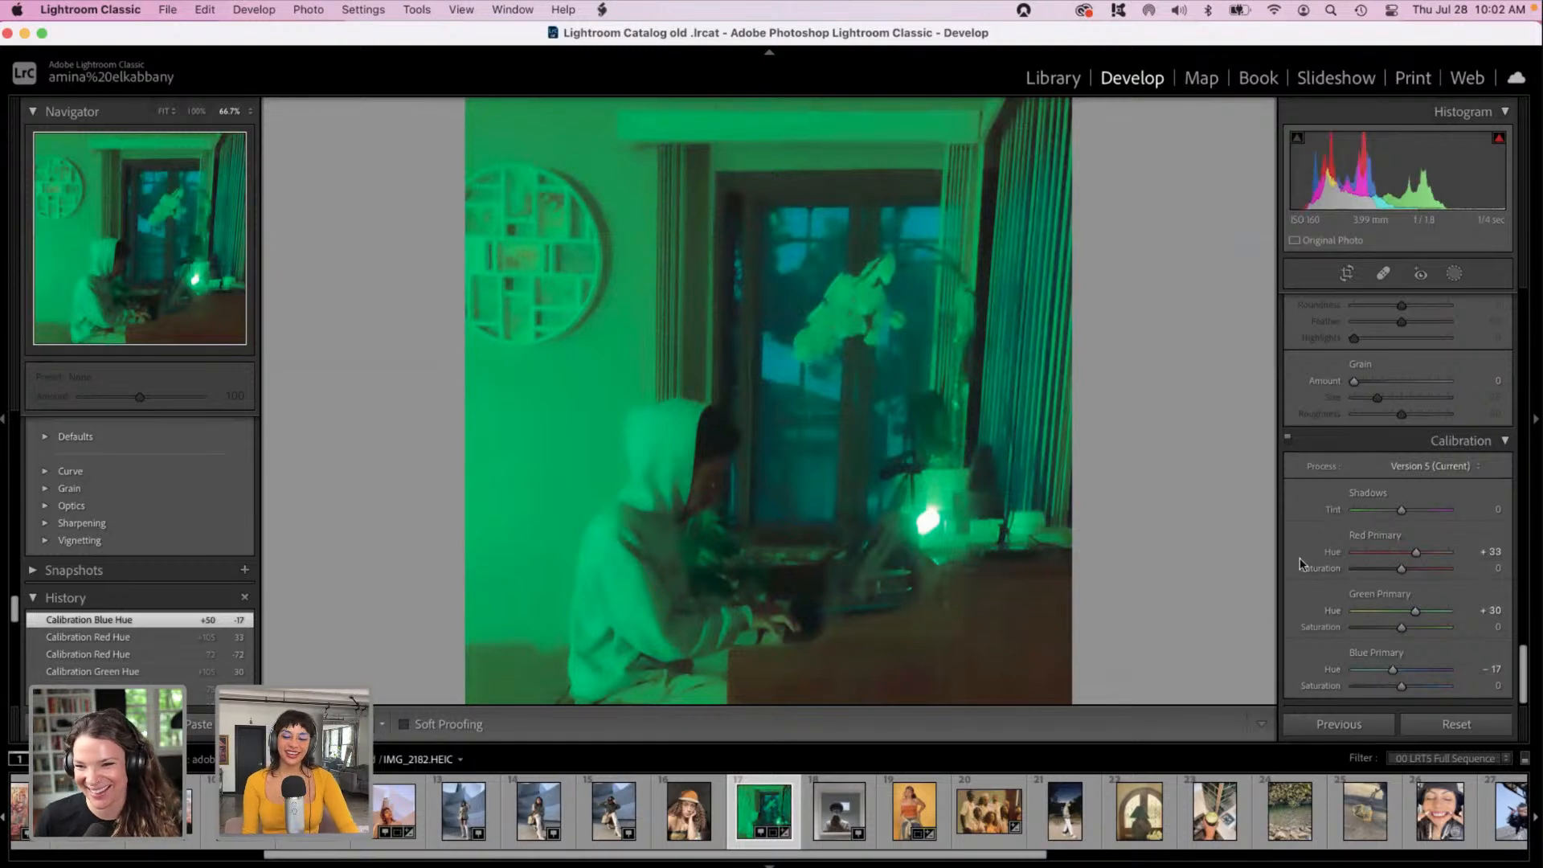
click(1428, 511)
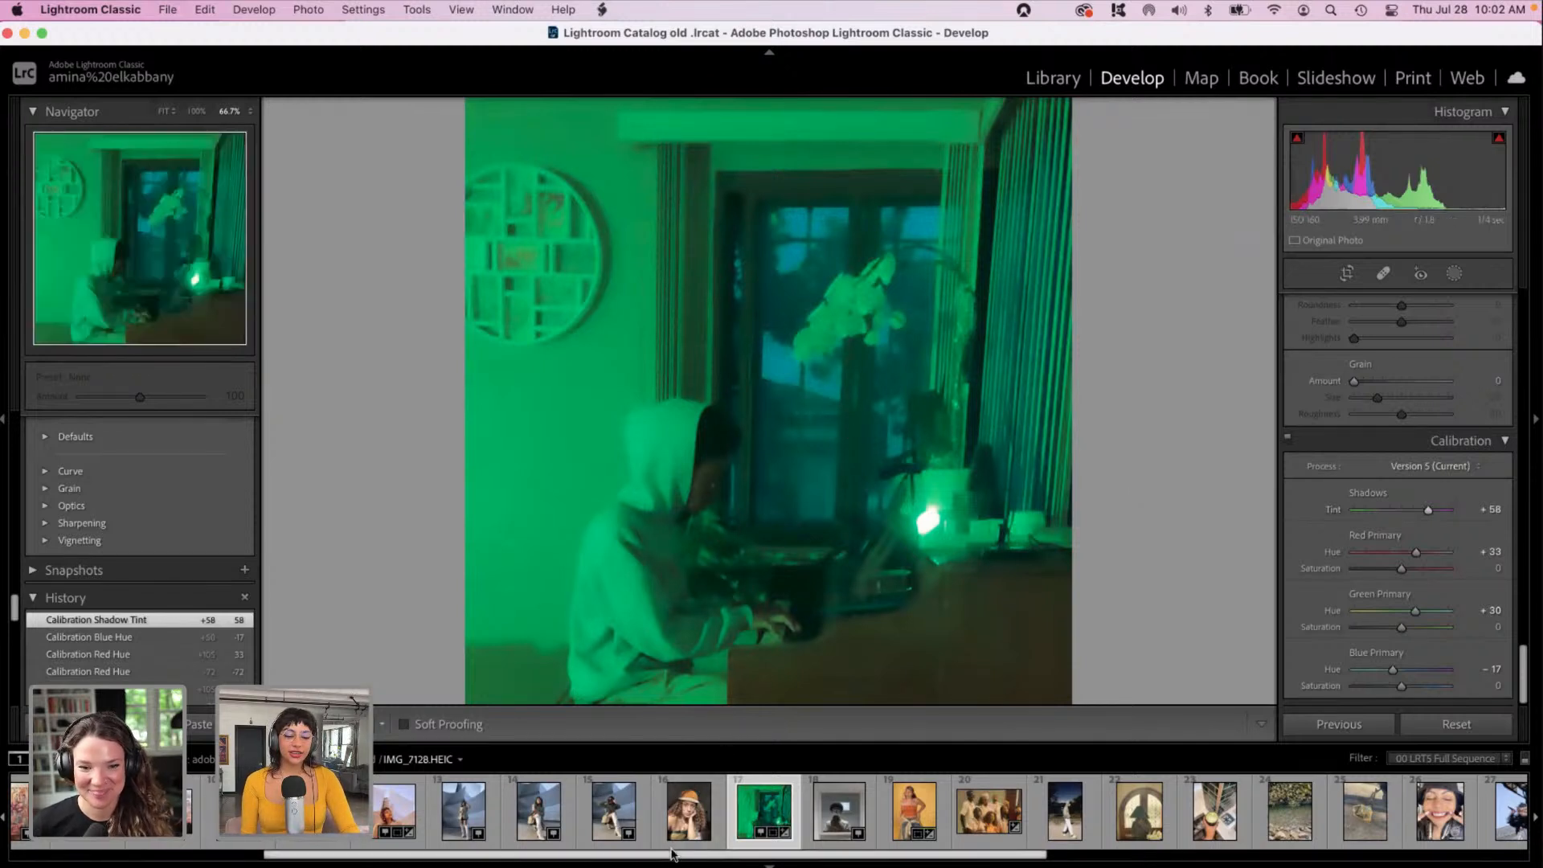
drag(674, 858, 463, 854)
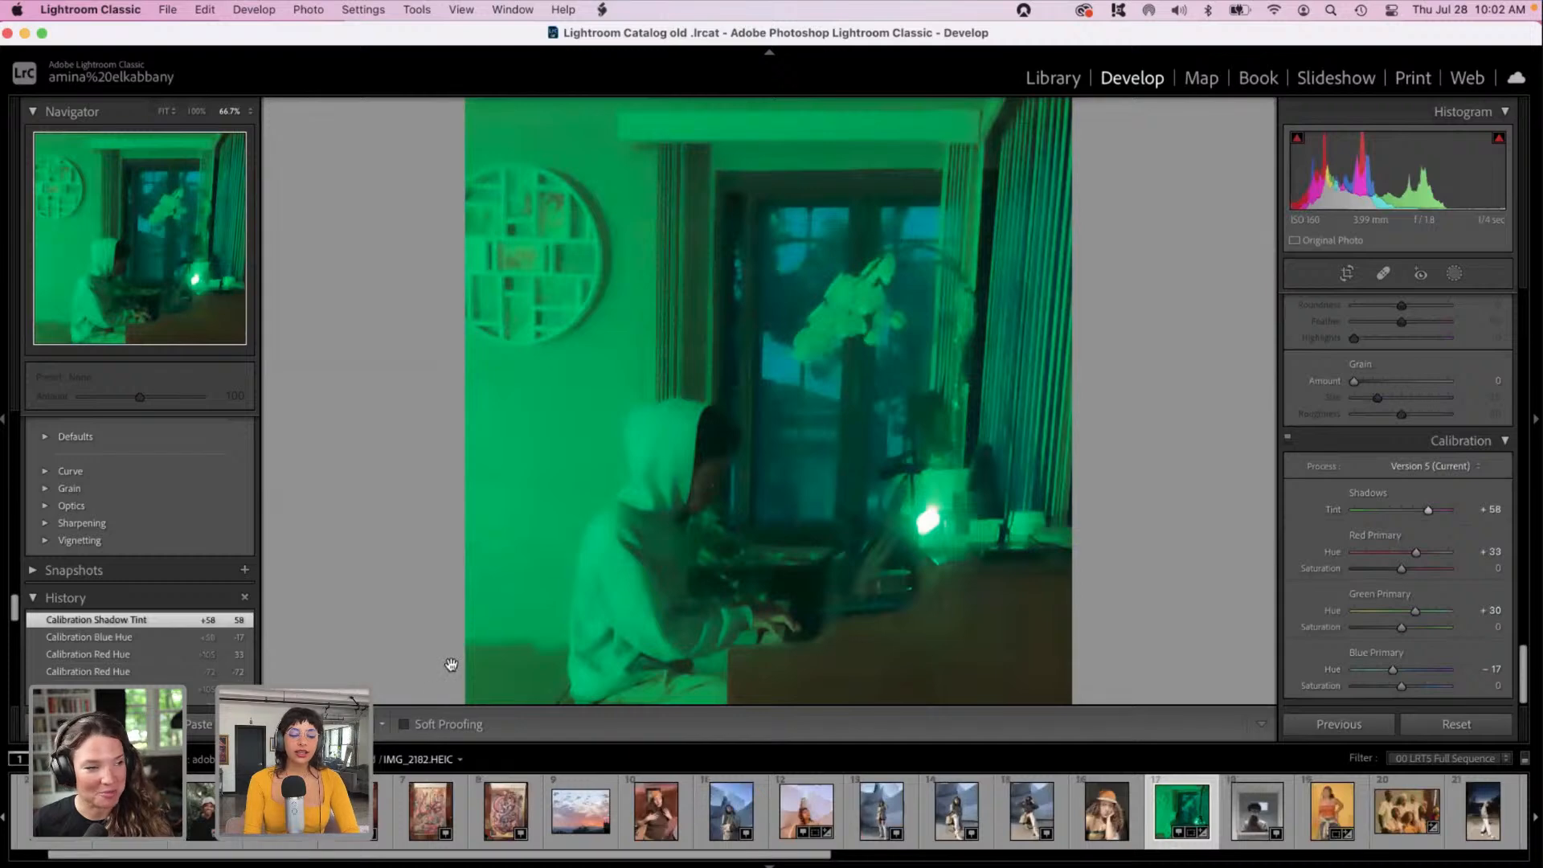
Step: Open the sunset photo IMG_4569.HEIC and lower its Exposure to -0.85, trying -1.92 and -0.80 along the way
click(585, 814)
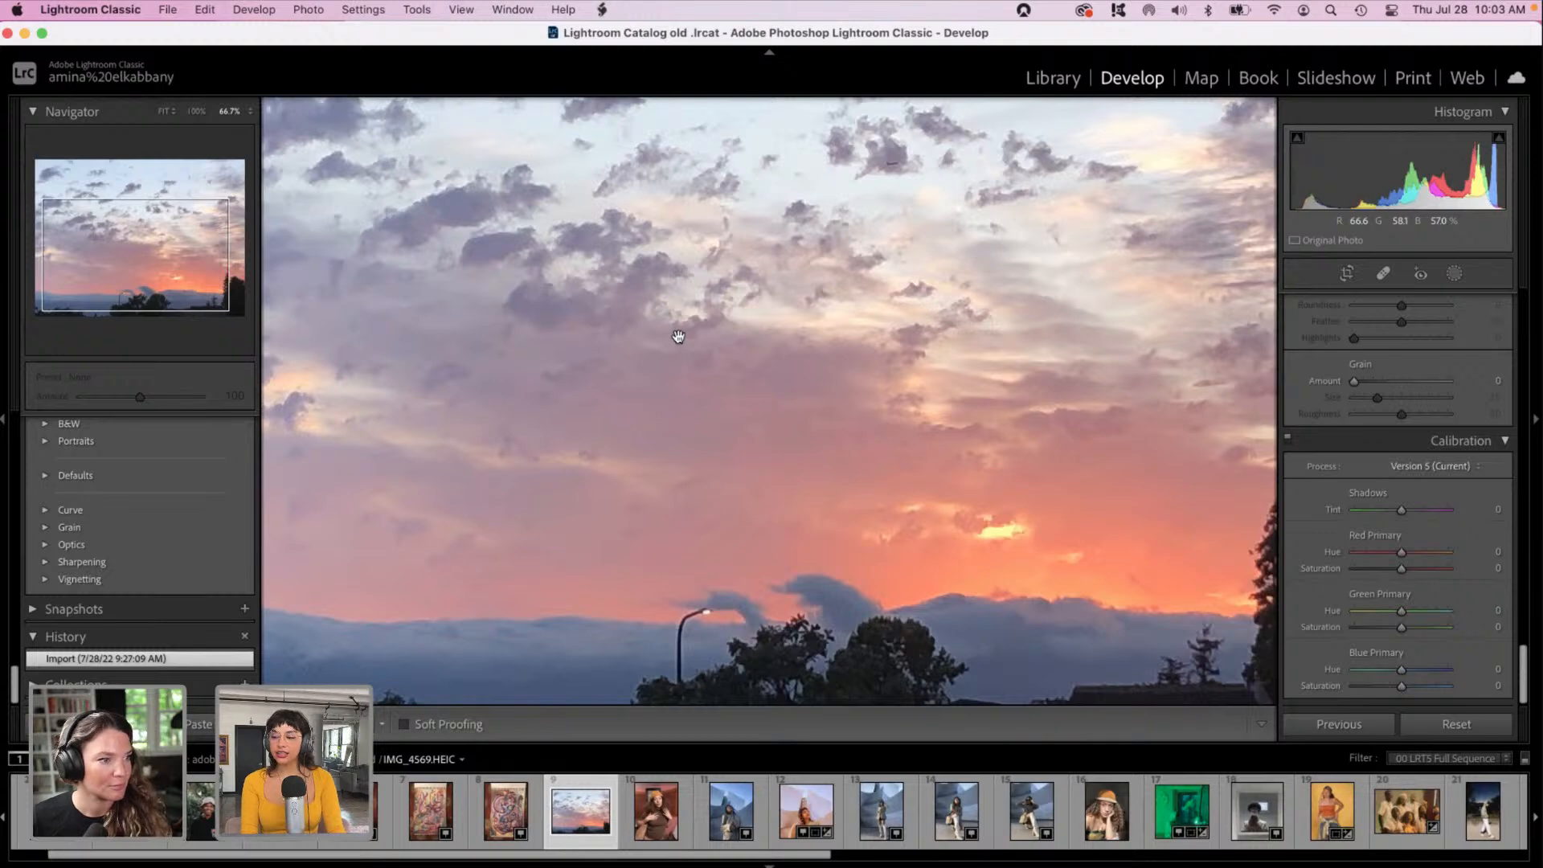
key(super+minus)
key(super+minus)
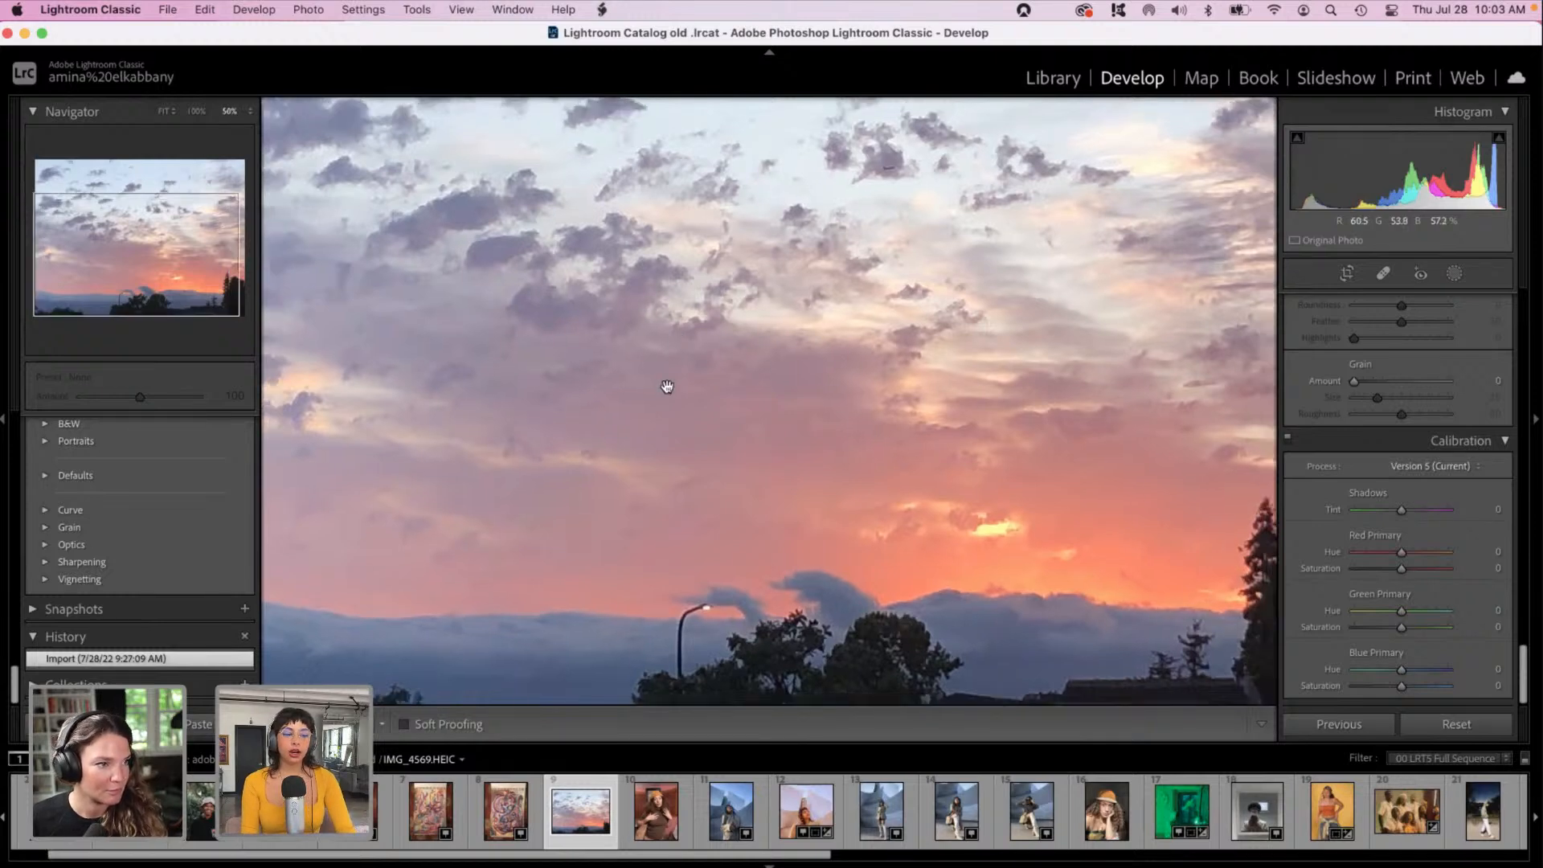
key(super+minus)
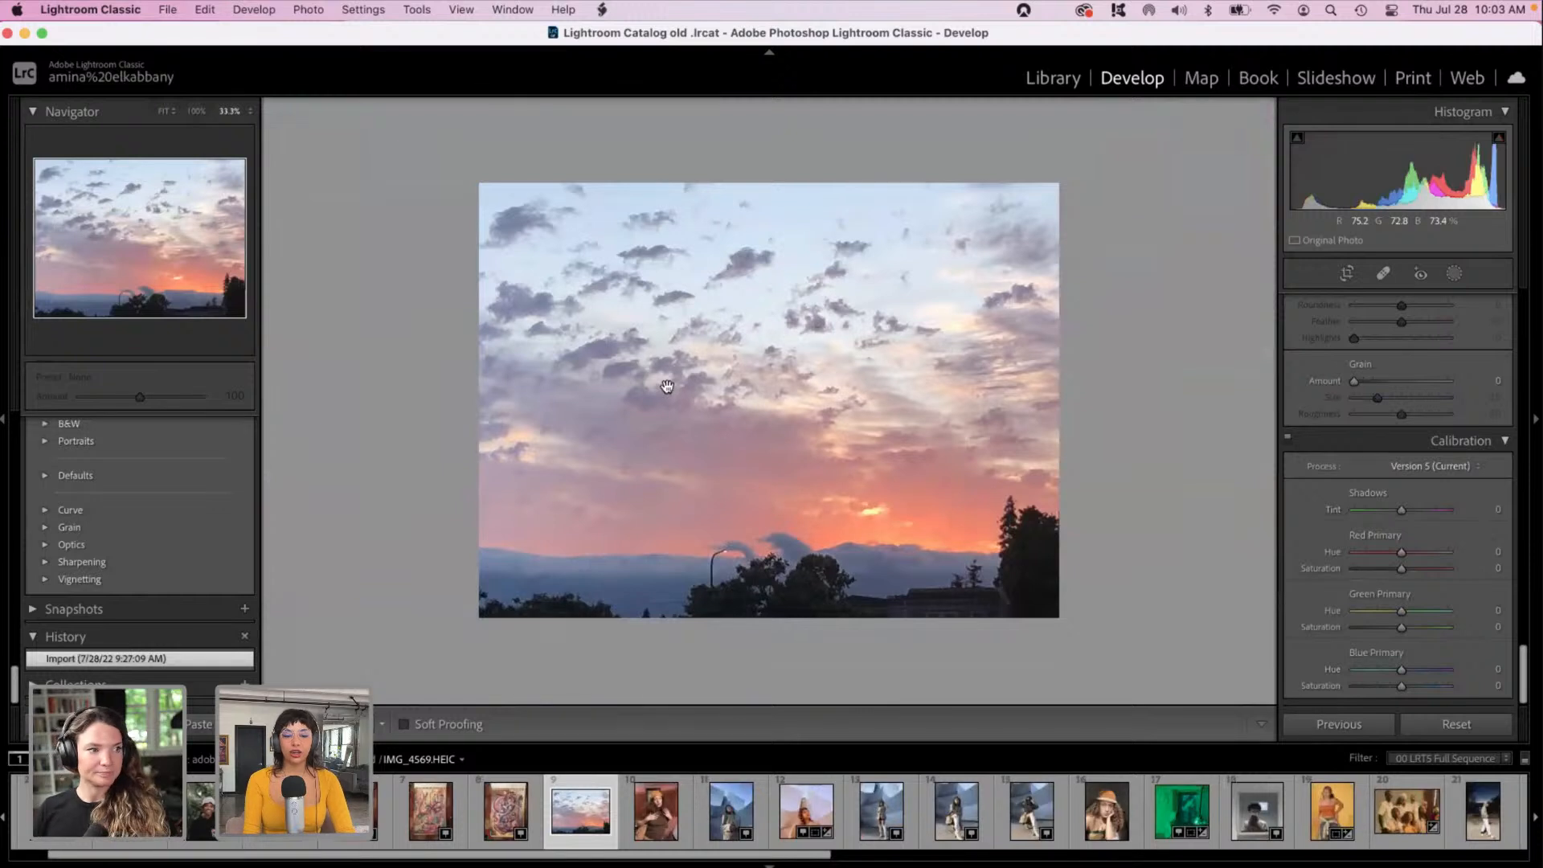
key(super+equal)
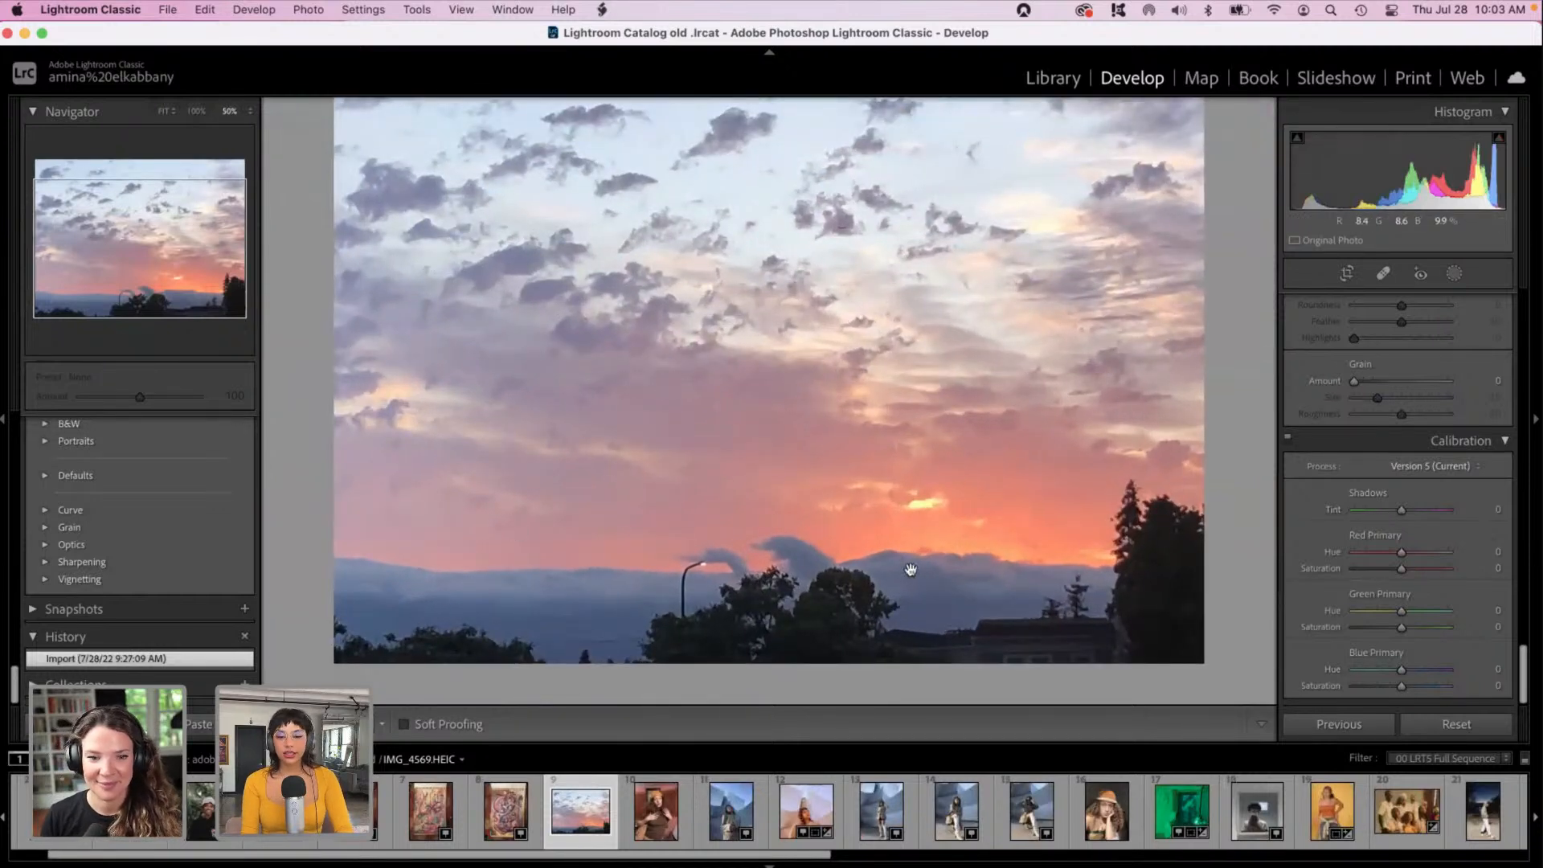
scroll(1306, 537, up, 10)
scroll(1306, 537, up, 15)
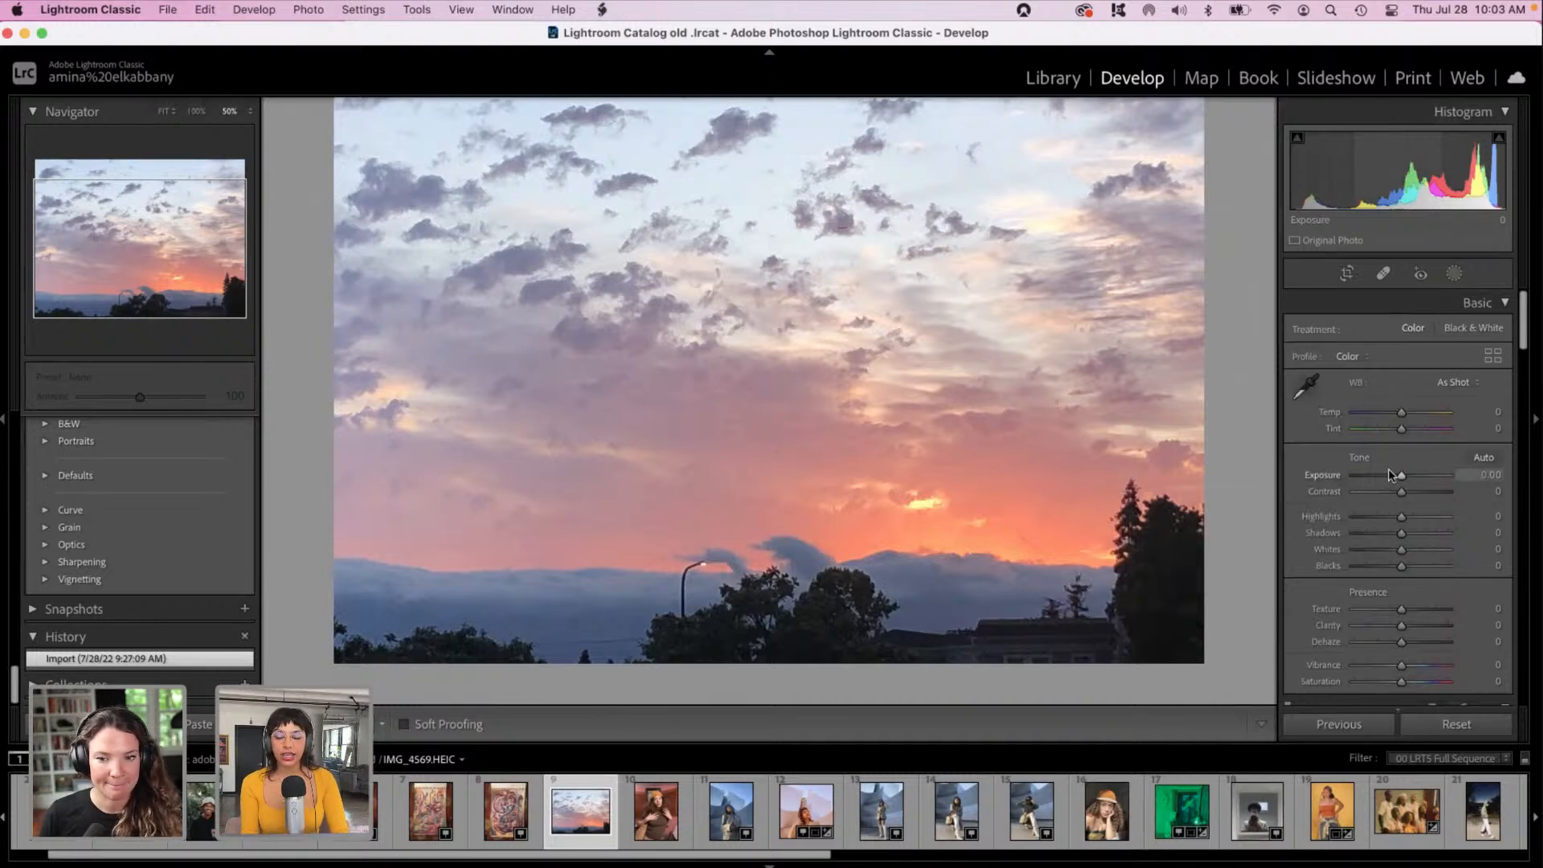
drag(1389, 475, 1384, 482)
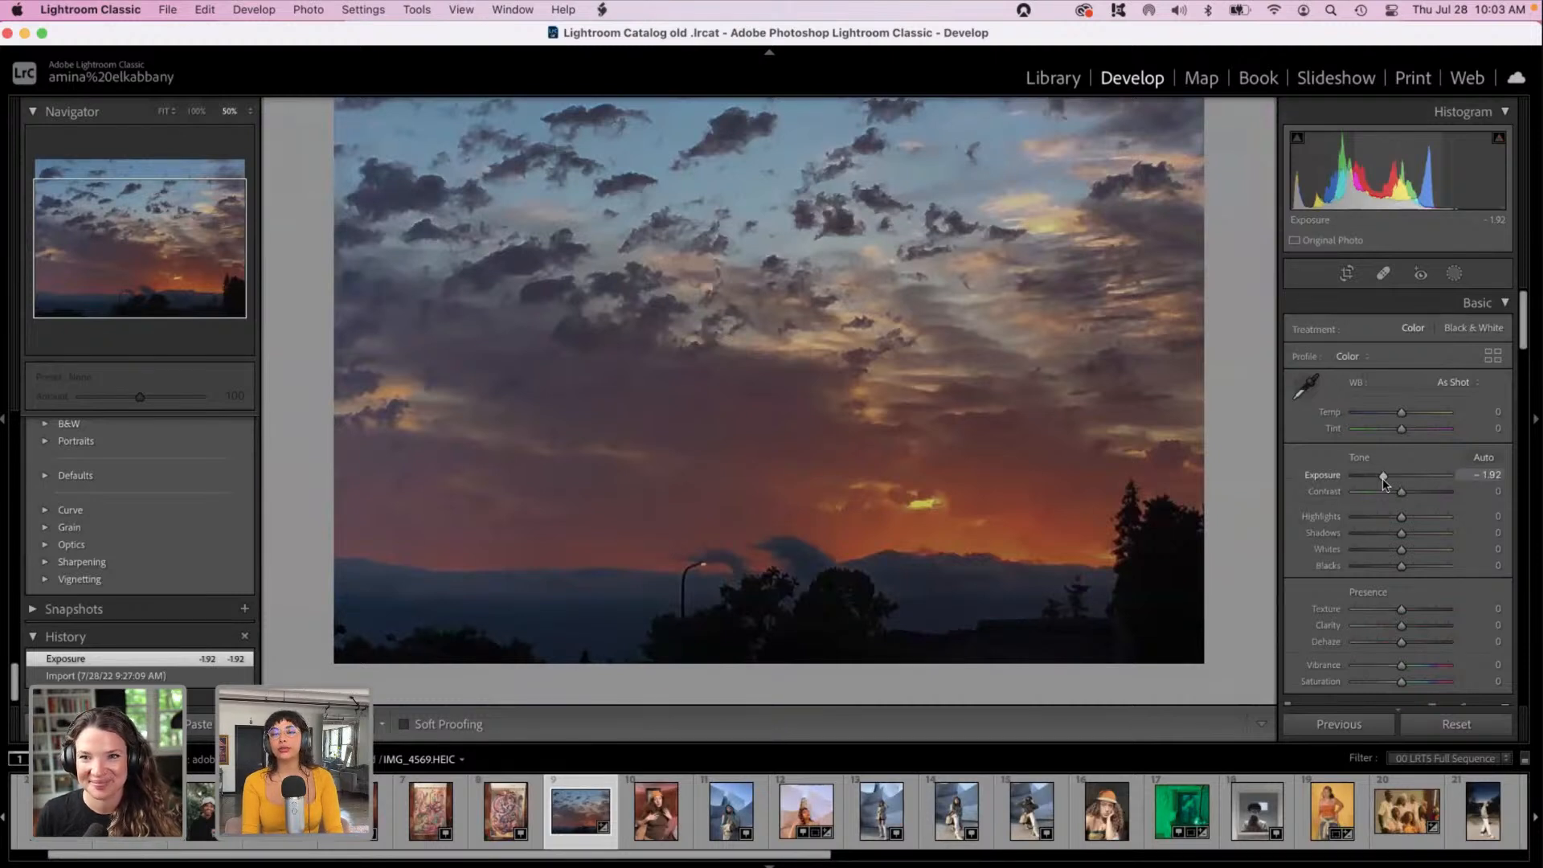
drag(1383, 480, 1392, 479)
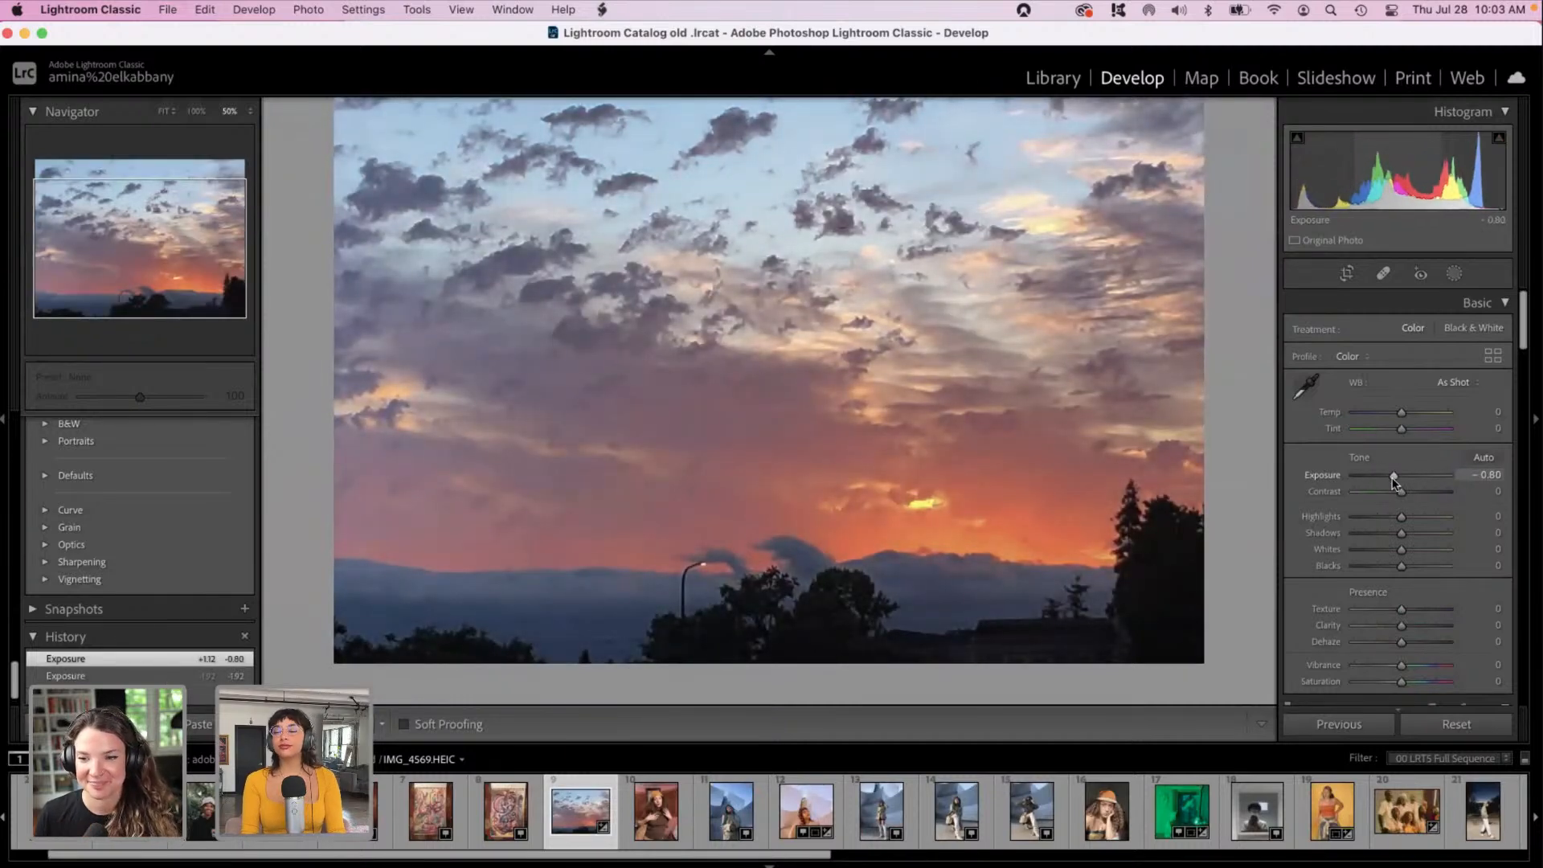
drag(1393, 479, 1392, 480)
Step: Set Temp to +36 after trying +58, Highlights and Whites to -100, Contrast to -3 and Exposure to +0.15
click(1428, 414)
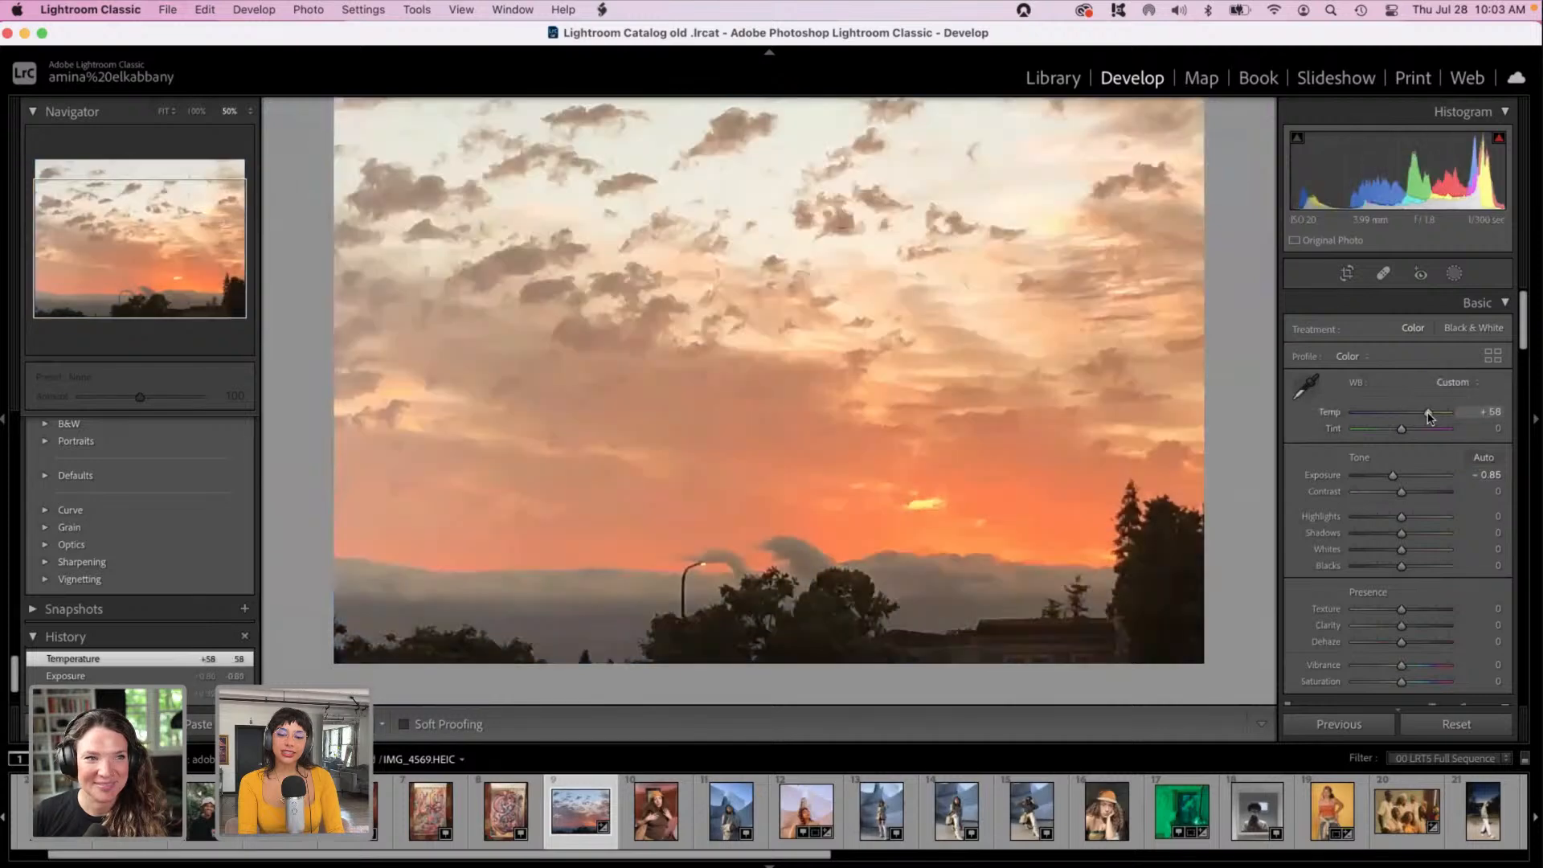
drag(1428, 415, 1418, 414)
drag(1400, 516, 1297, 522)
drag(1400, 550, 1339, 557)
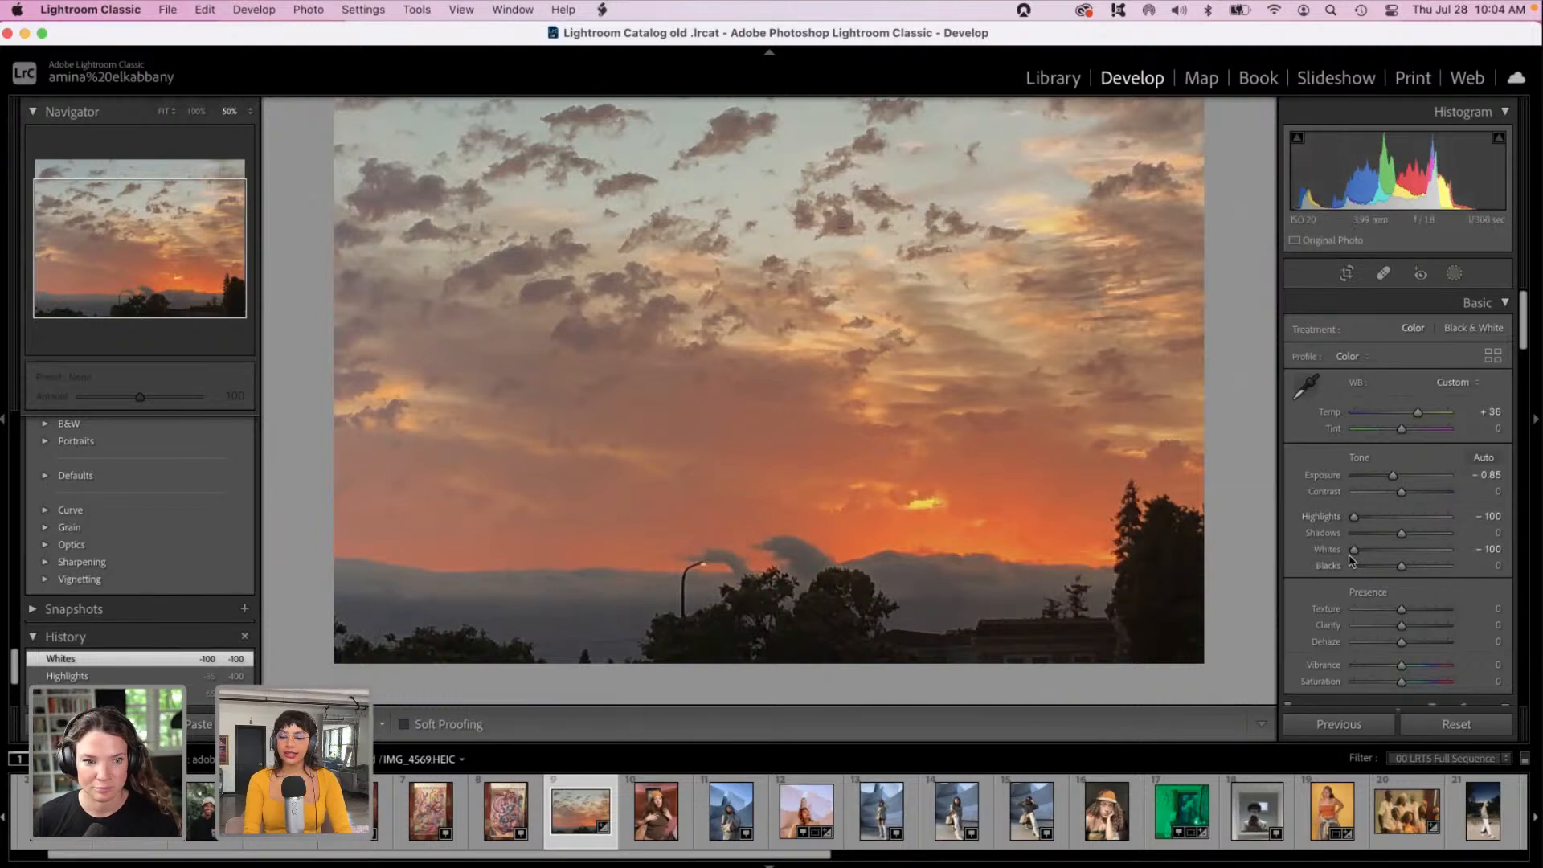
drag(1390, 495, 1402, 482)
click(1402, 475)
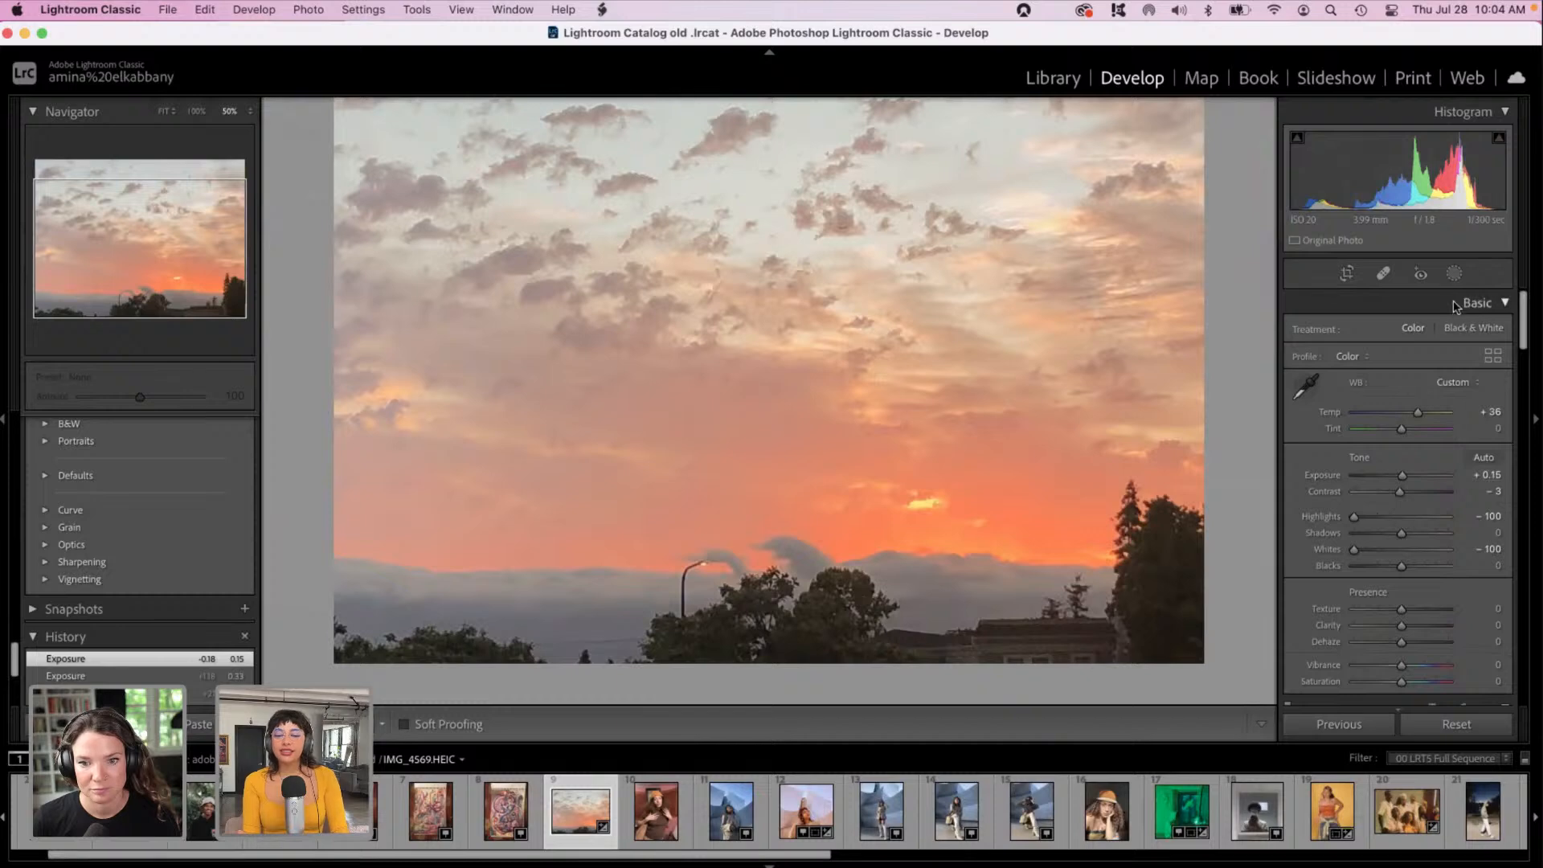
Step: Crop the sunset photo to a 1 x 1 square that leaves out most of the trees along the horizon
click(1355, 277)
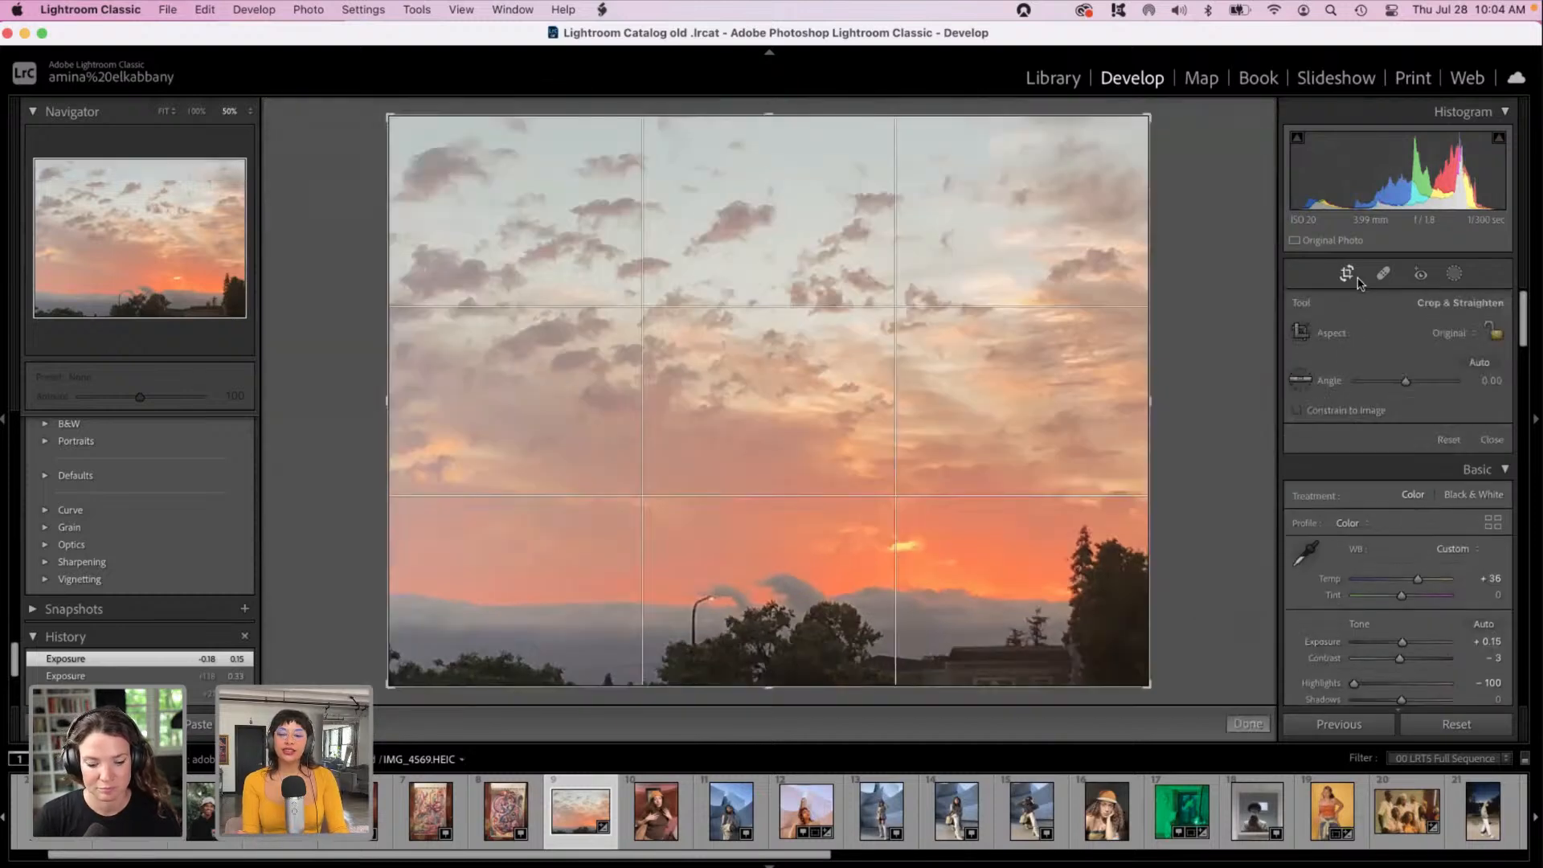
click(1450, 336)
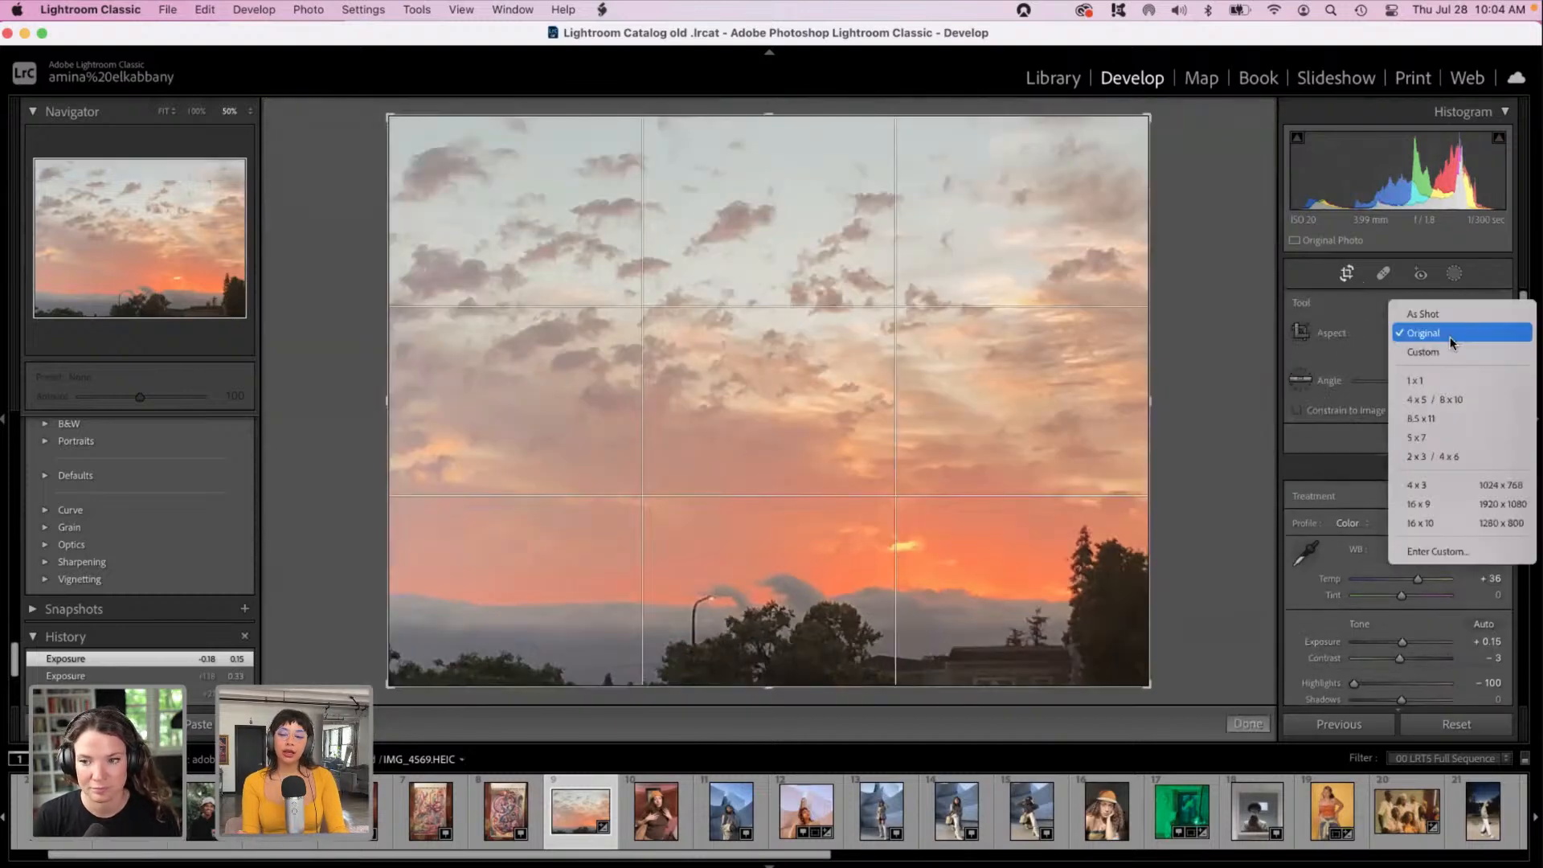
click(1422, 382)
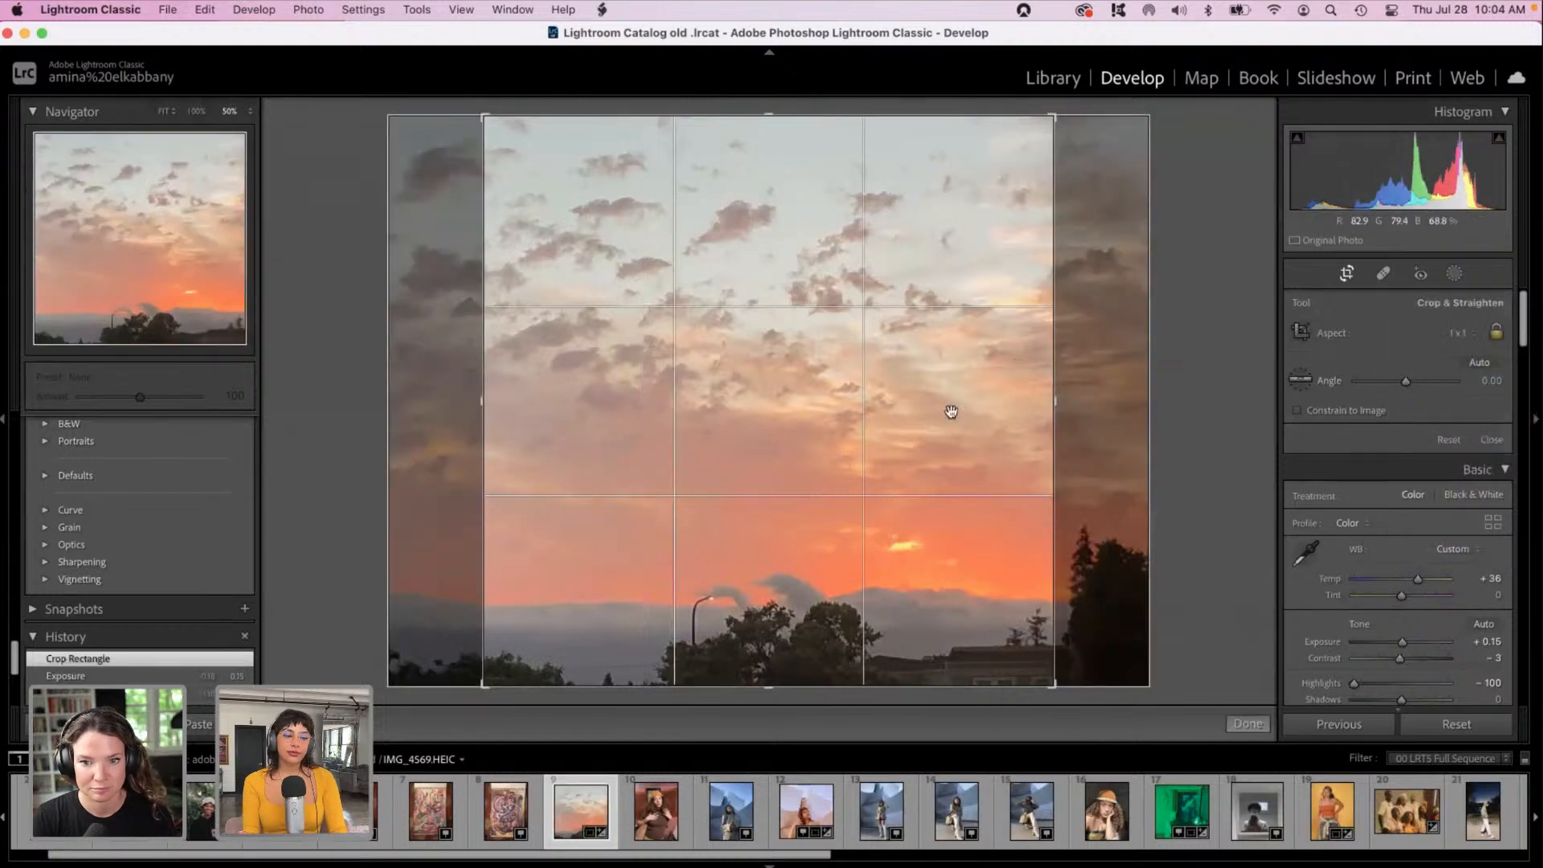
drag(1041, 680, 957, 589)
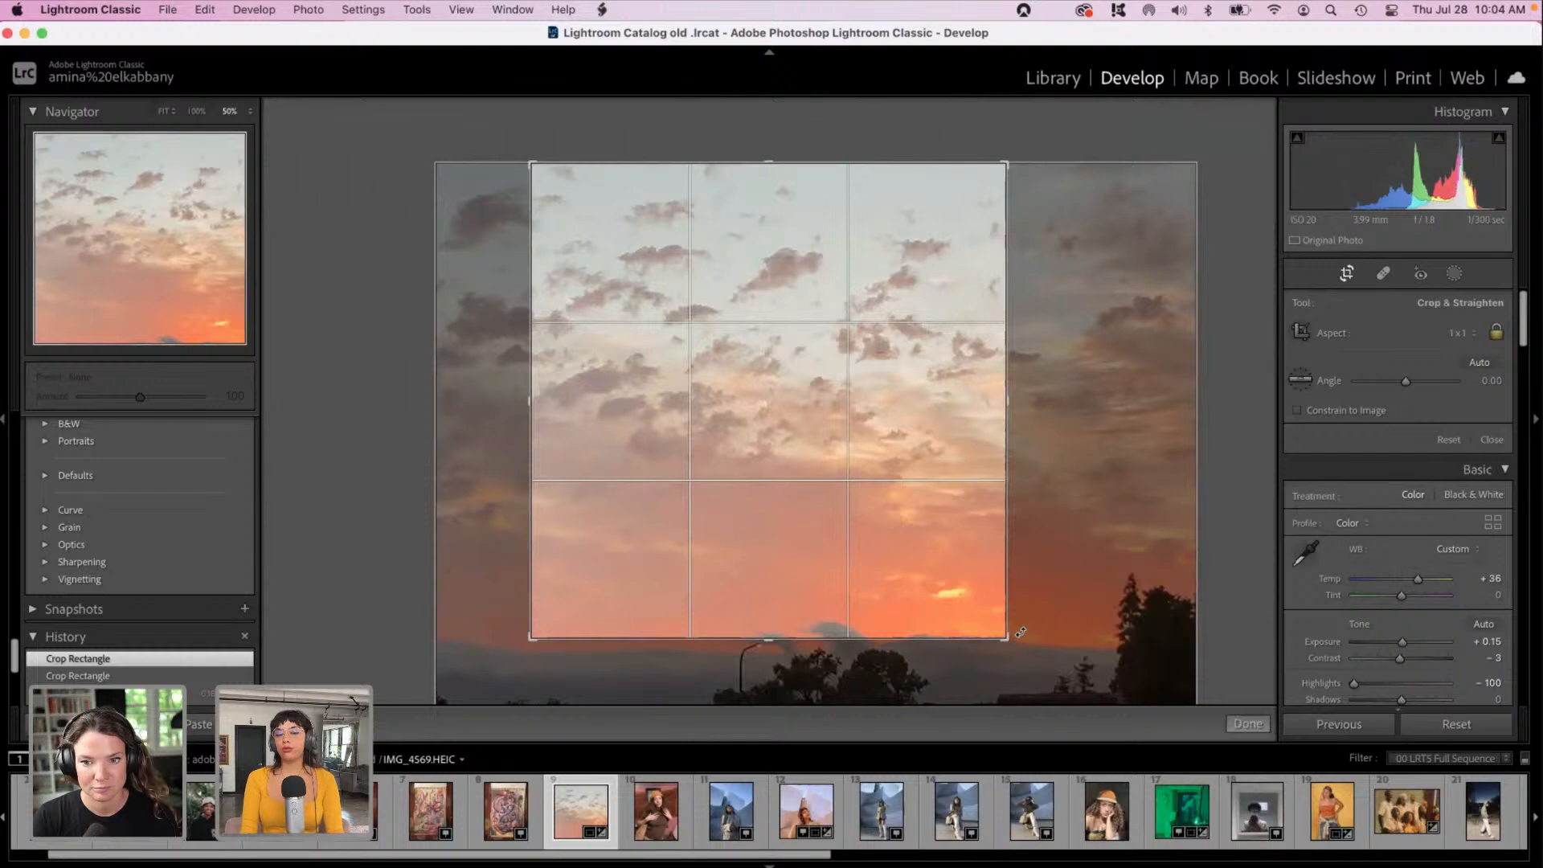
key(Return)
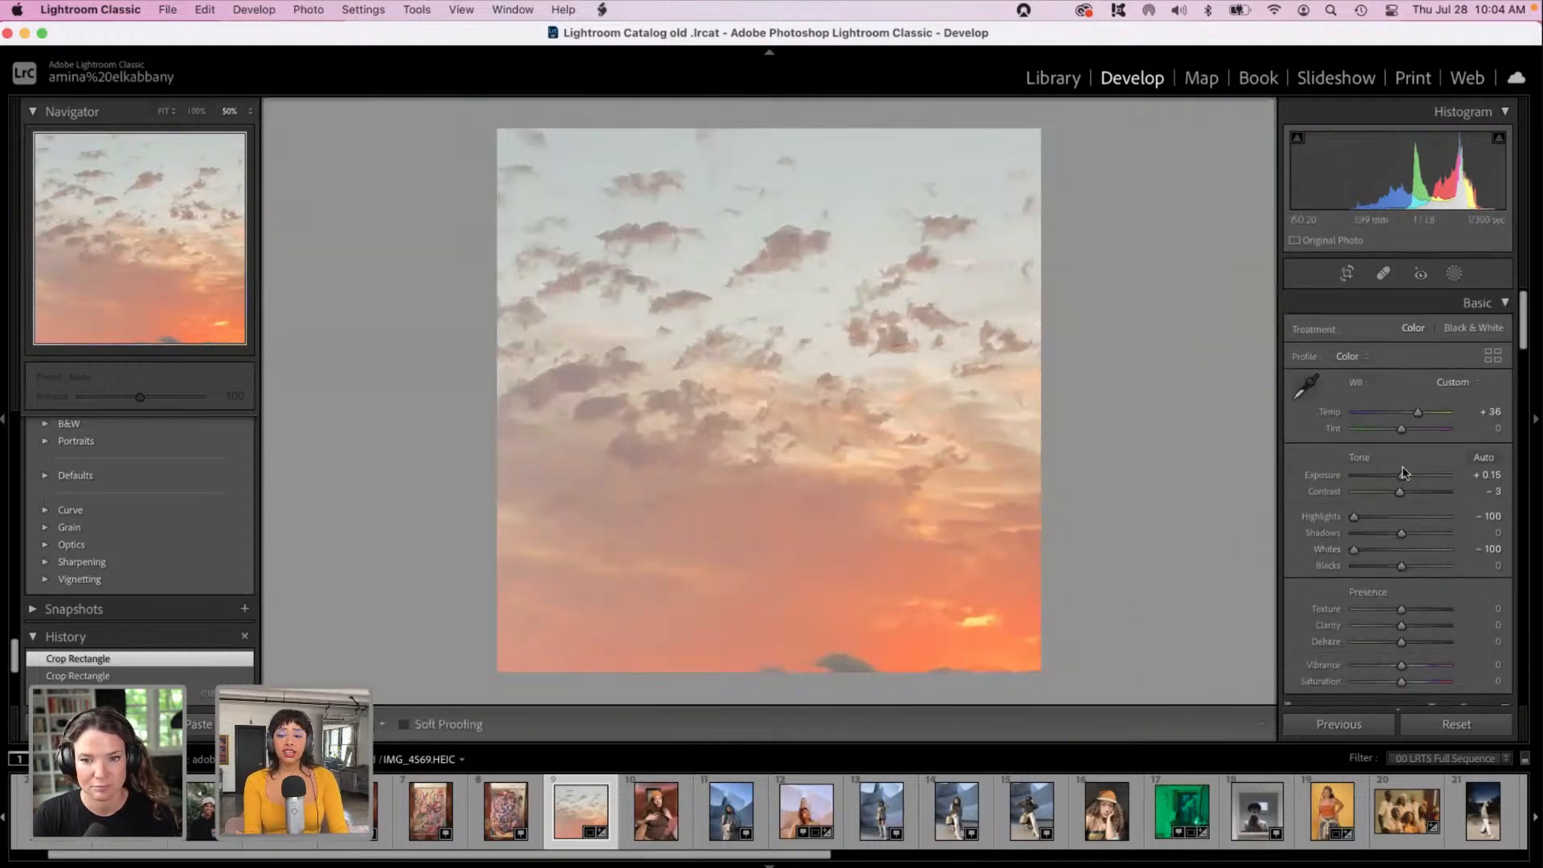
Step: Color grade the shadows toward yellow and the highlights to Hue 270, trying a midtone Hue of 98 and returning midtone Saturation to 0
scroll(1523, 373, down, 1)
scroll(1520, 374, down, 15)
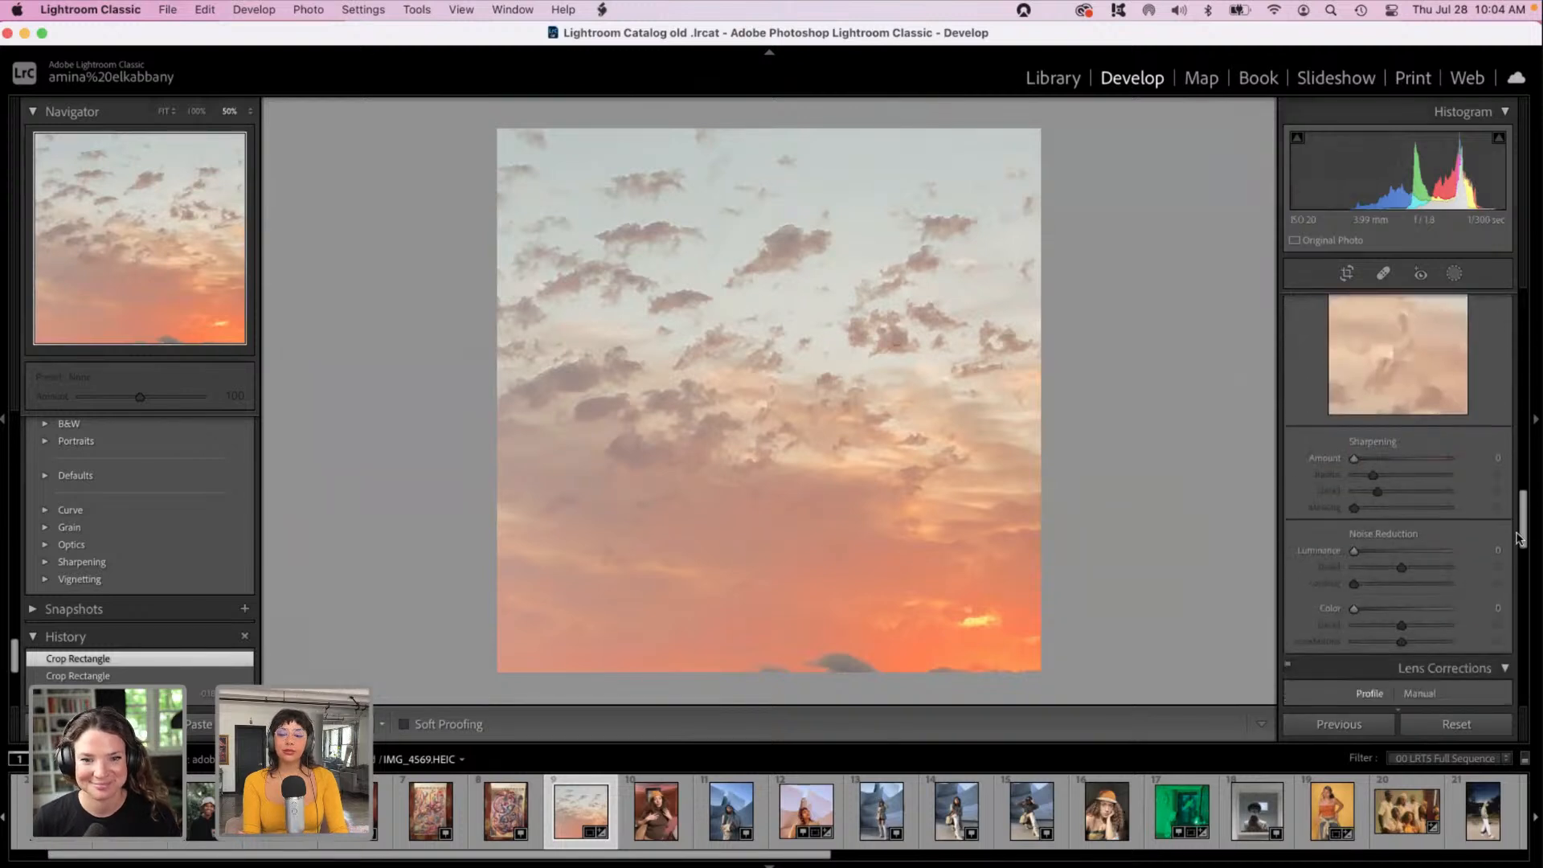
scroll(1476, 495, up, 10)
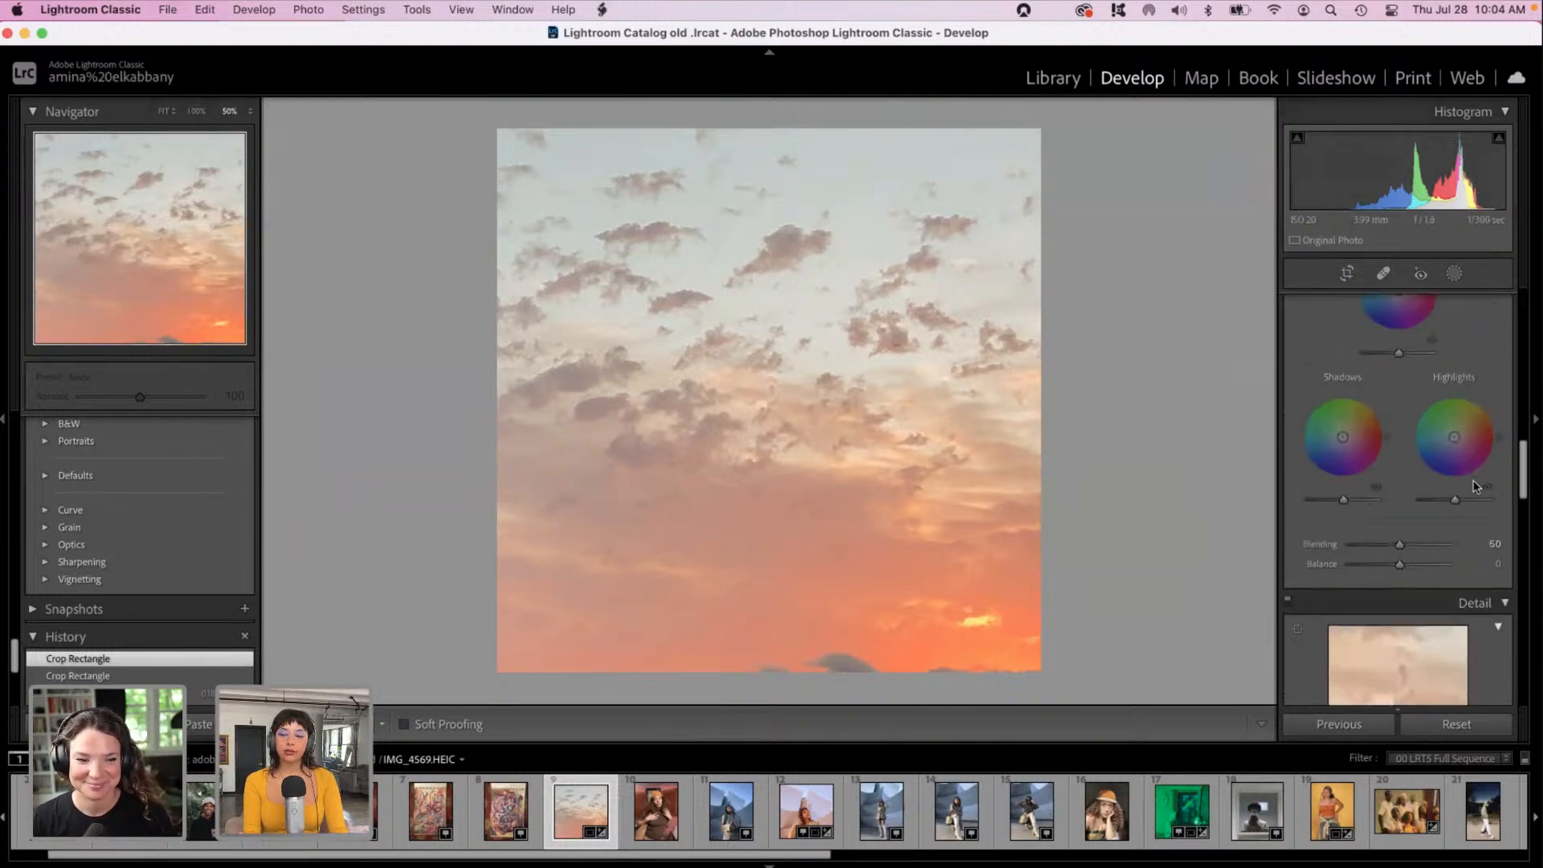
drag(1319, 593, 1454, 630)
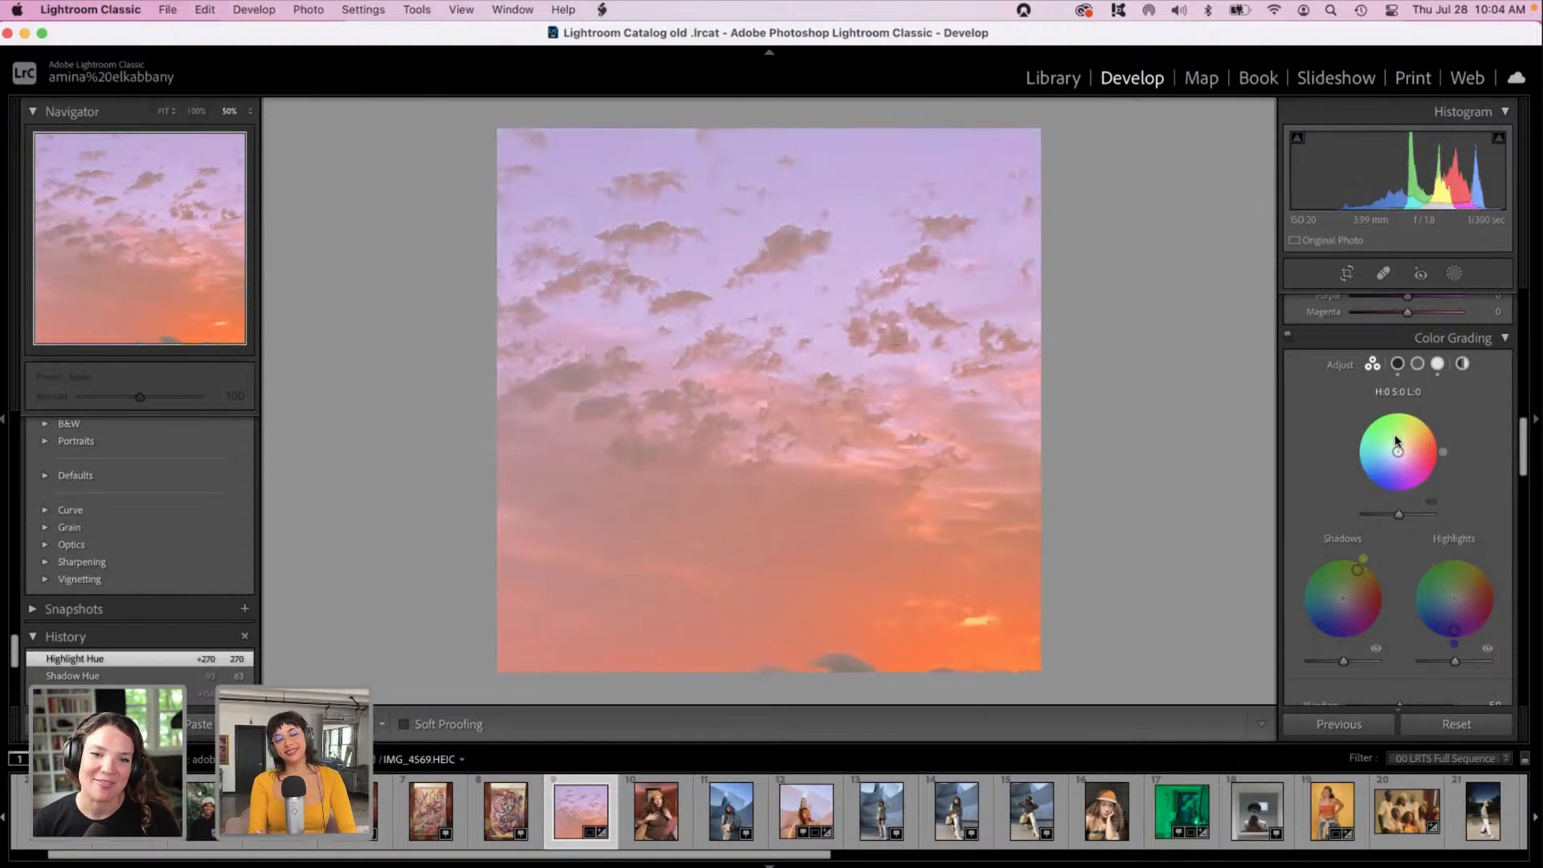
drag(1394, 434, 1397, 451)
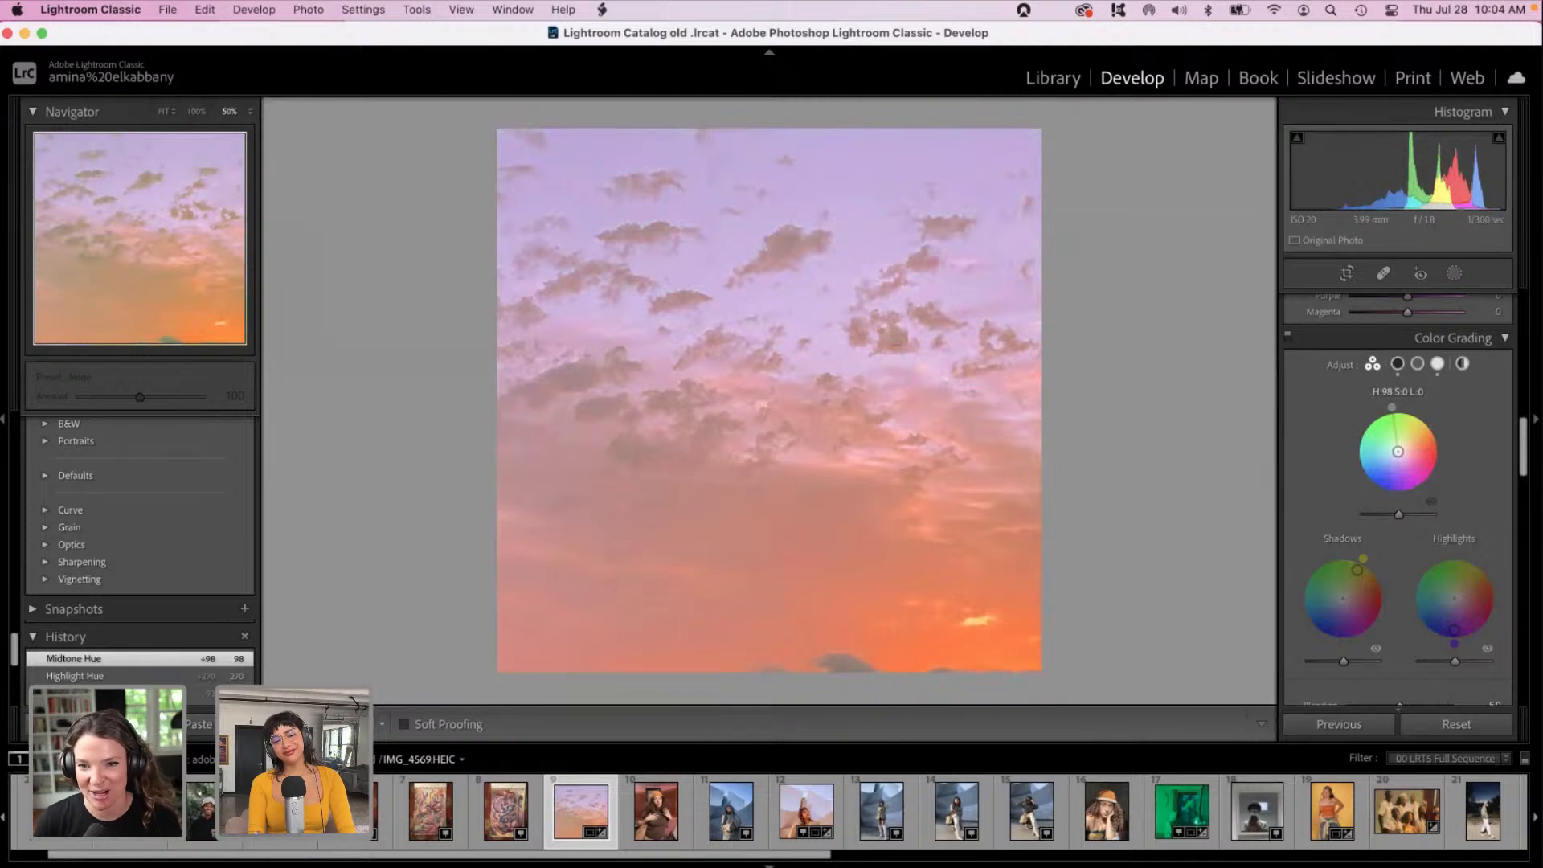
drag(1397, 452, 1400, 457)
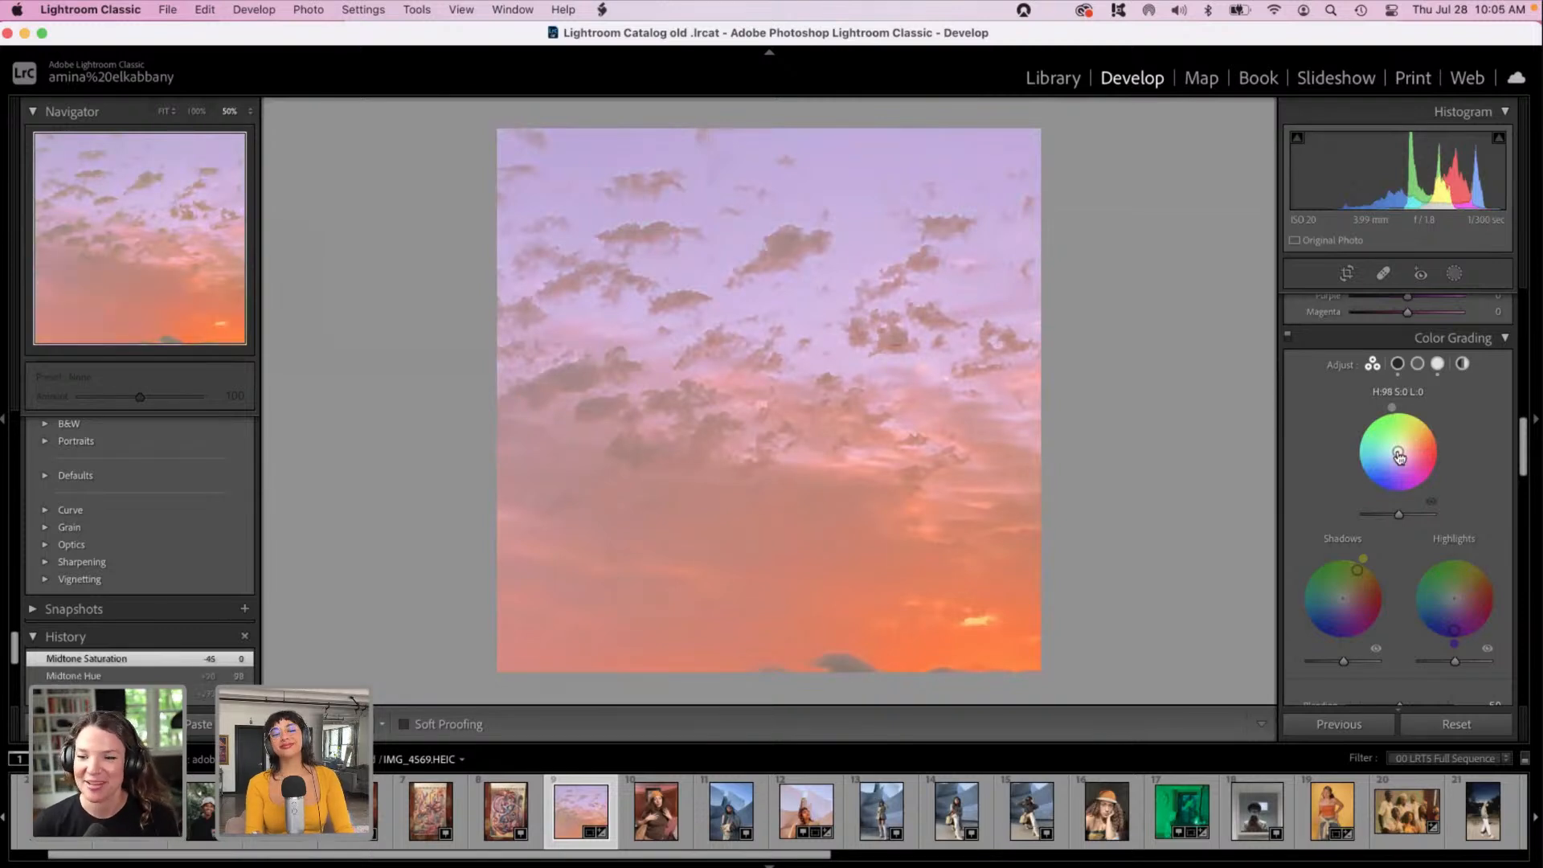
Step: Set Luminance Noise Reduction to 73 and Sharpening Amount to 27 for the sunset photo
drag(1524, 457, 1524, 540)
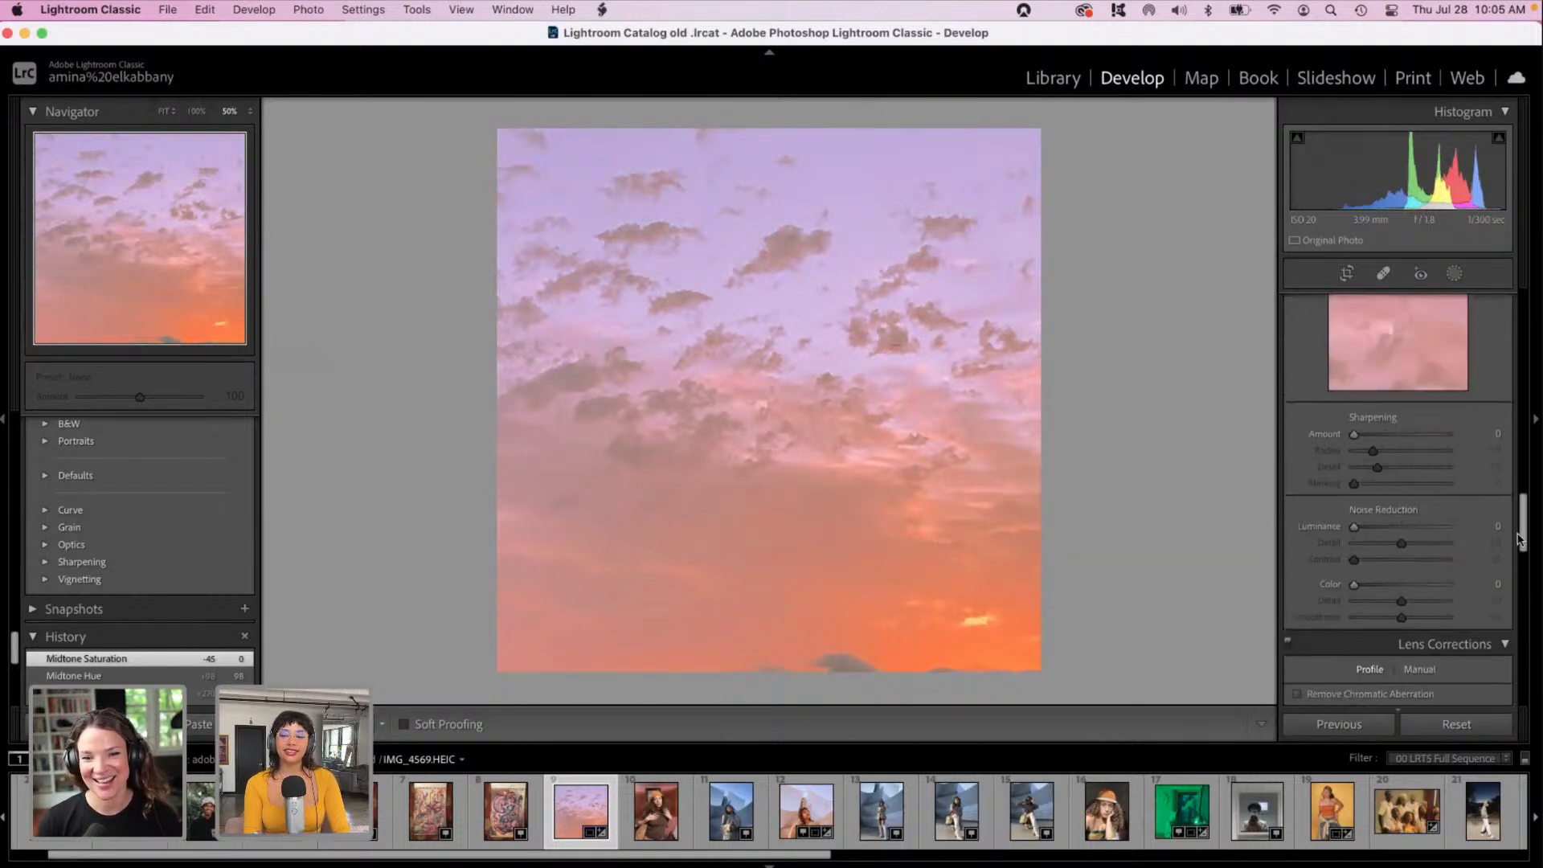
drag(1405, 525, 1404, 530)
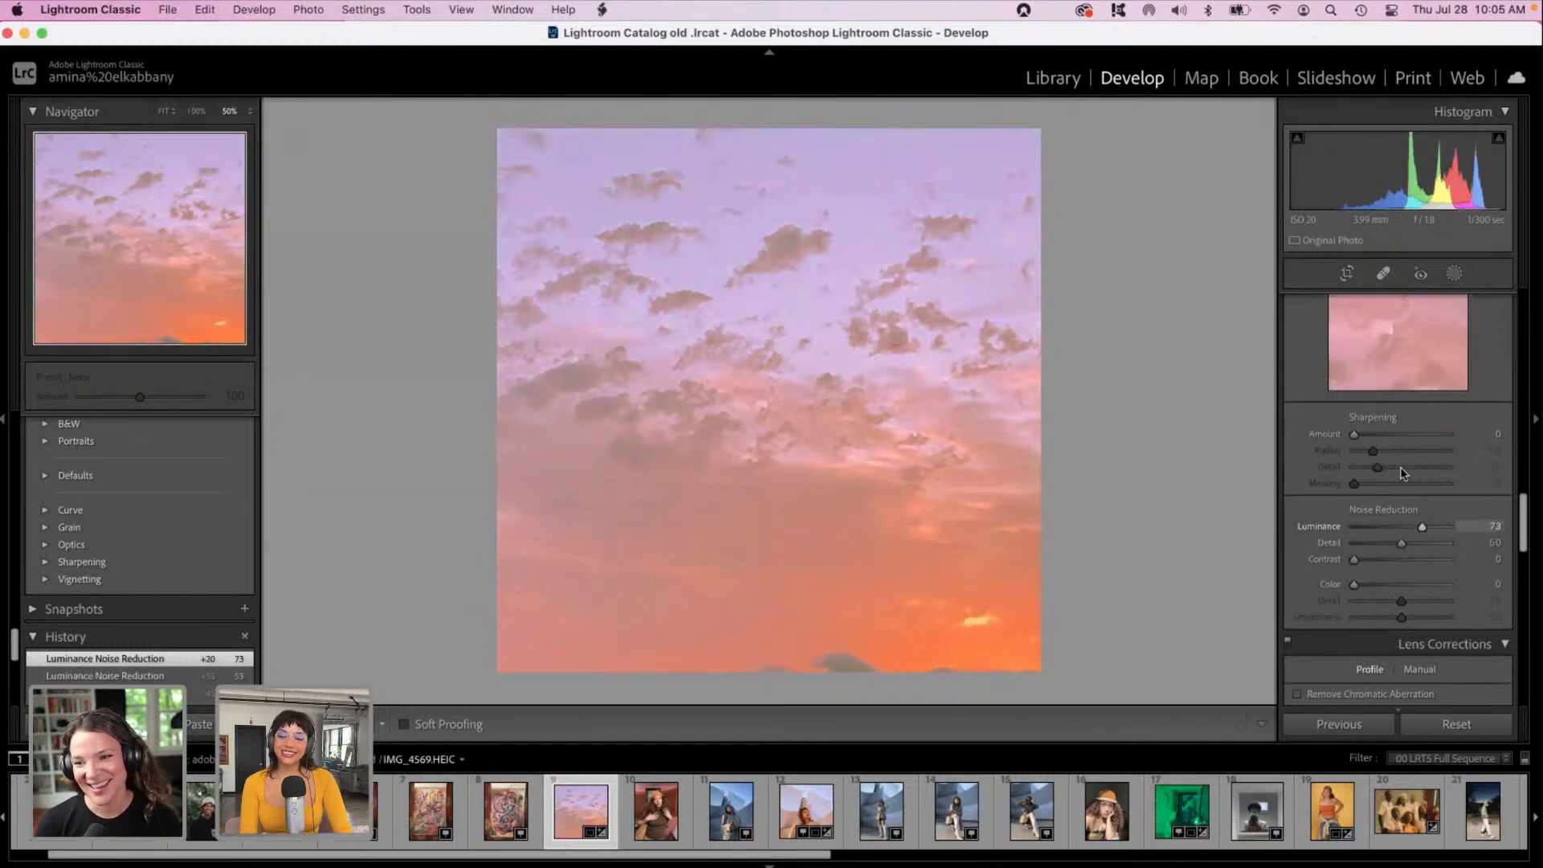
drag(1524, 526, 1371, 540)
drag(1353, 315, 1371, 315)
drag(1529, 557, 1527, 633)
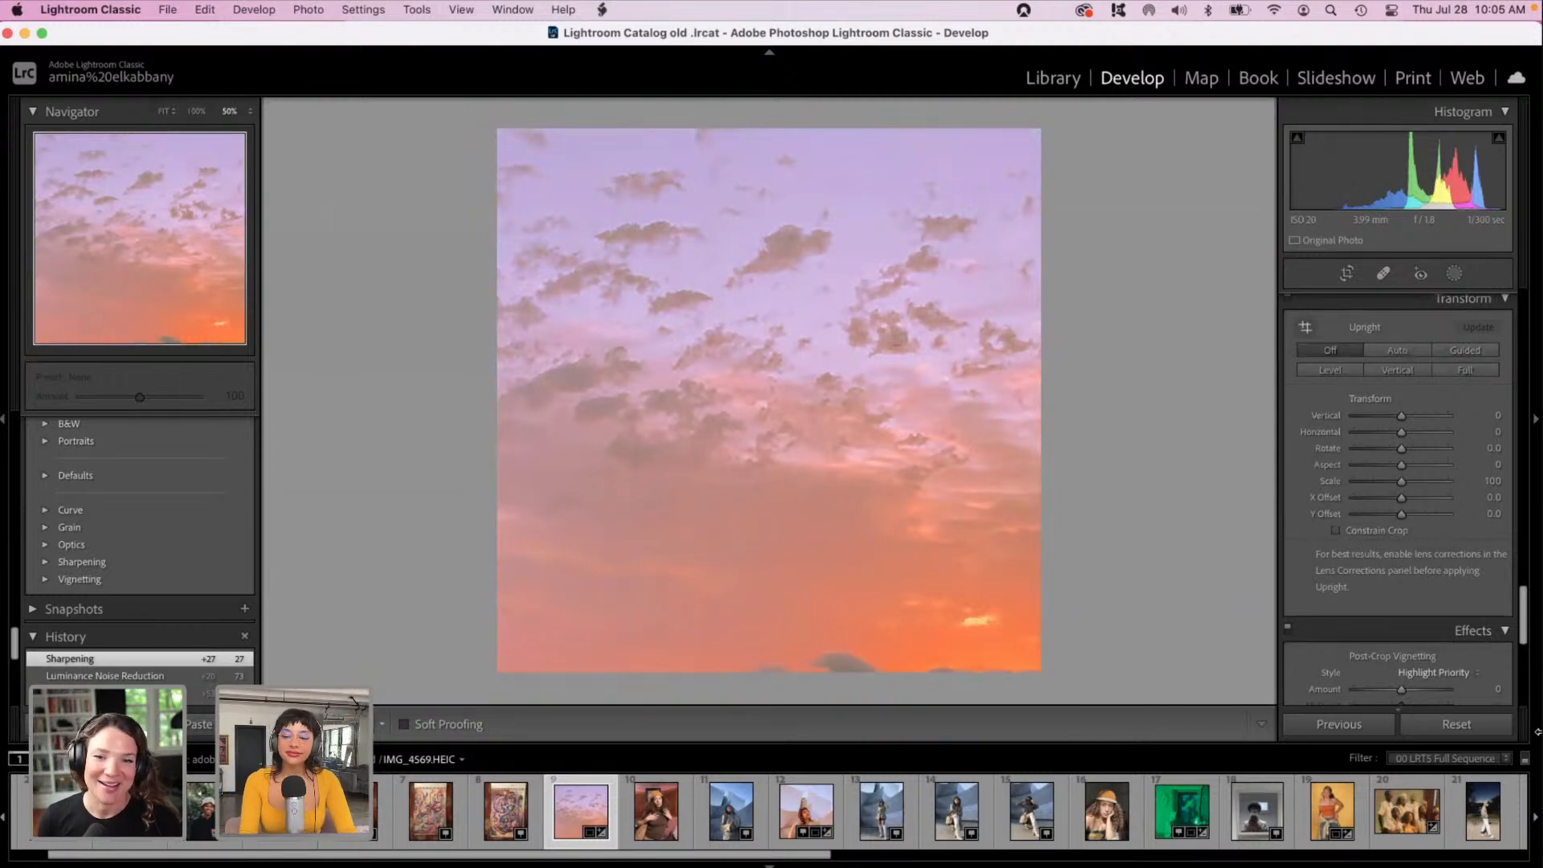
Step: Set Blacks to -94 and Exposure to -0.65, trying Exposure -0.35 first, and compare the photo in the split before/after view
drag(1521, 605, 1521, 341)
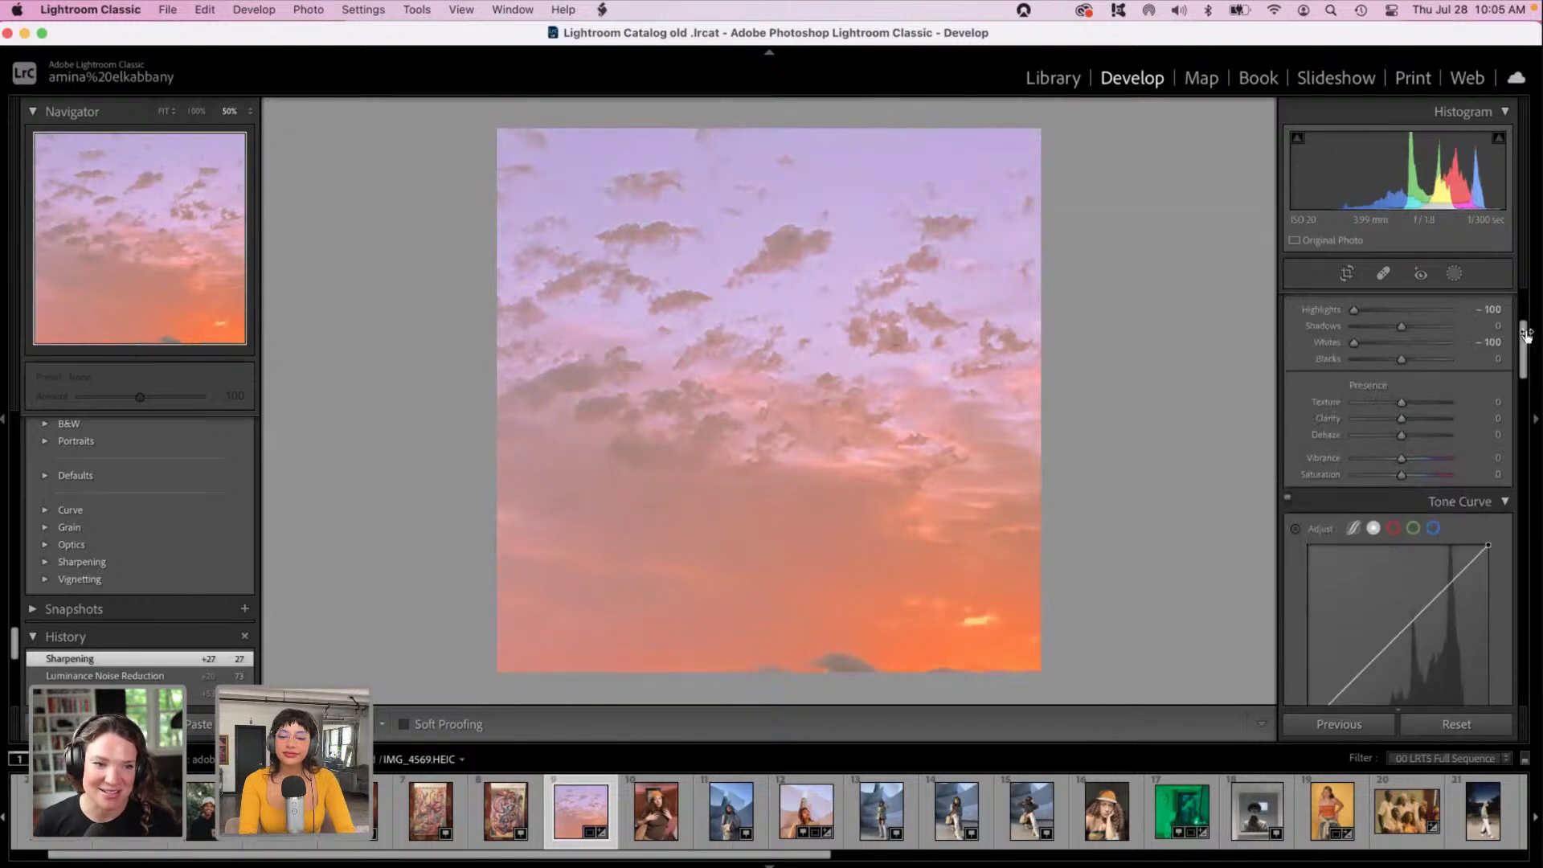
drag(1399, 358, 1355, 362)
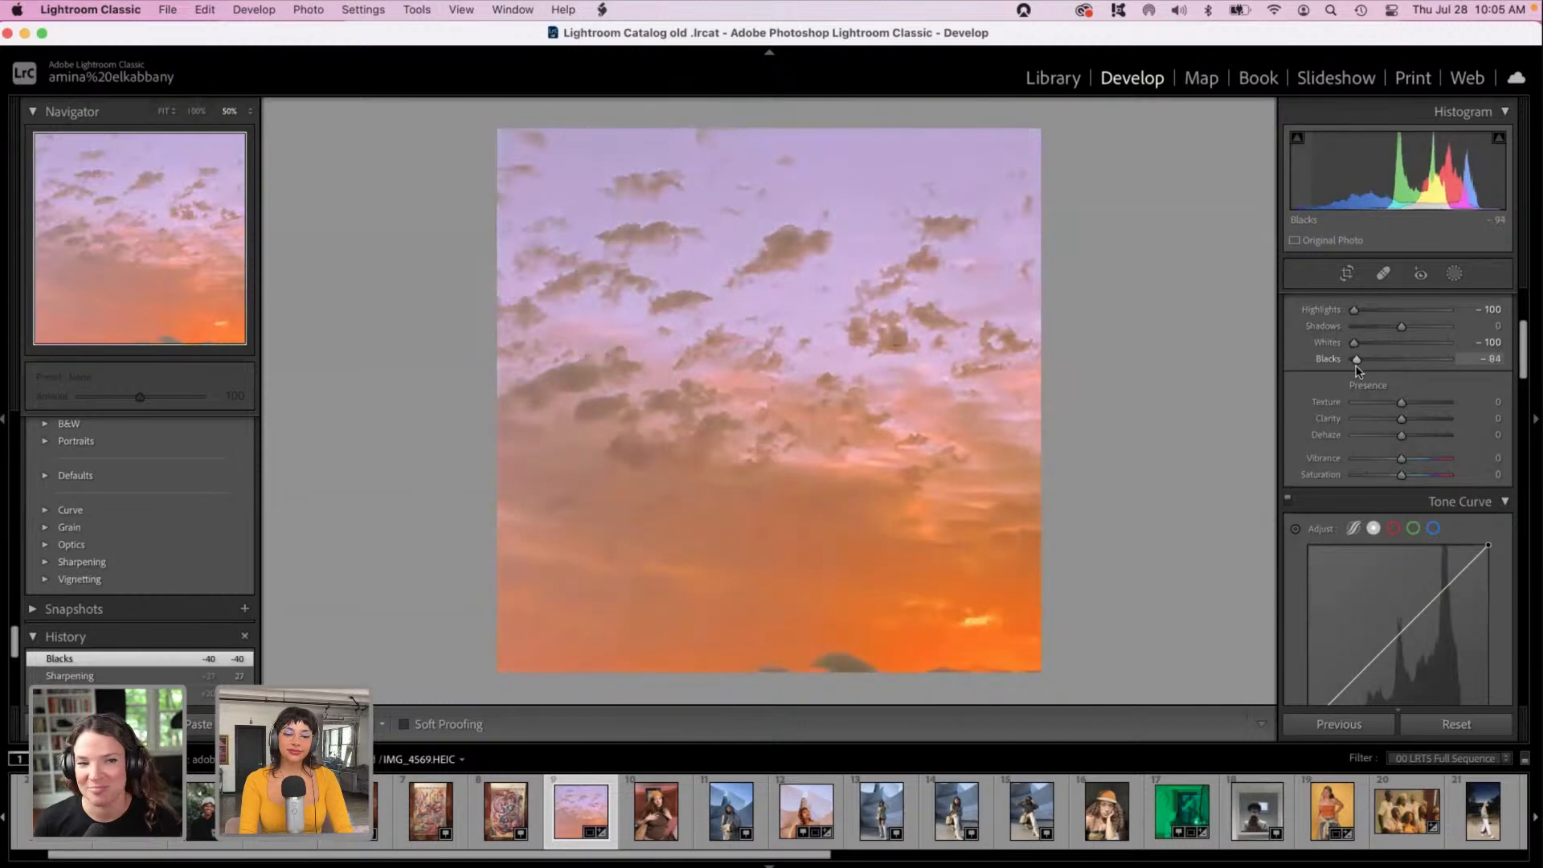
drag(1523, 366, 1530, 281)
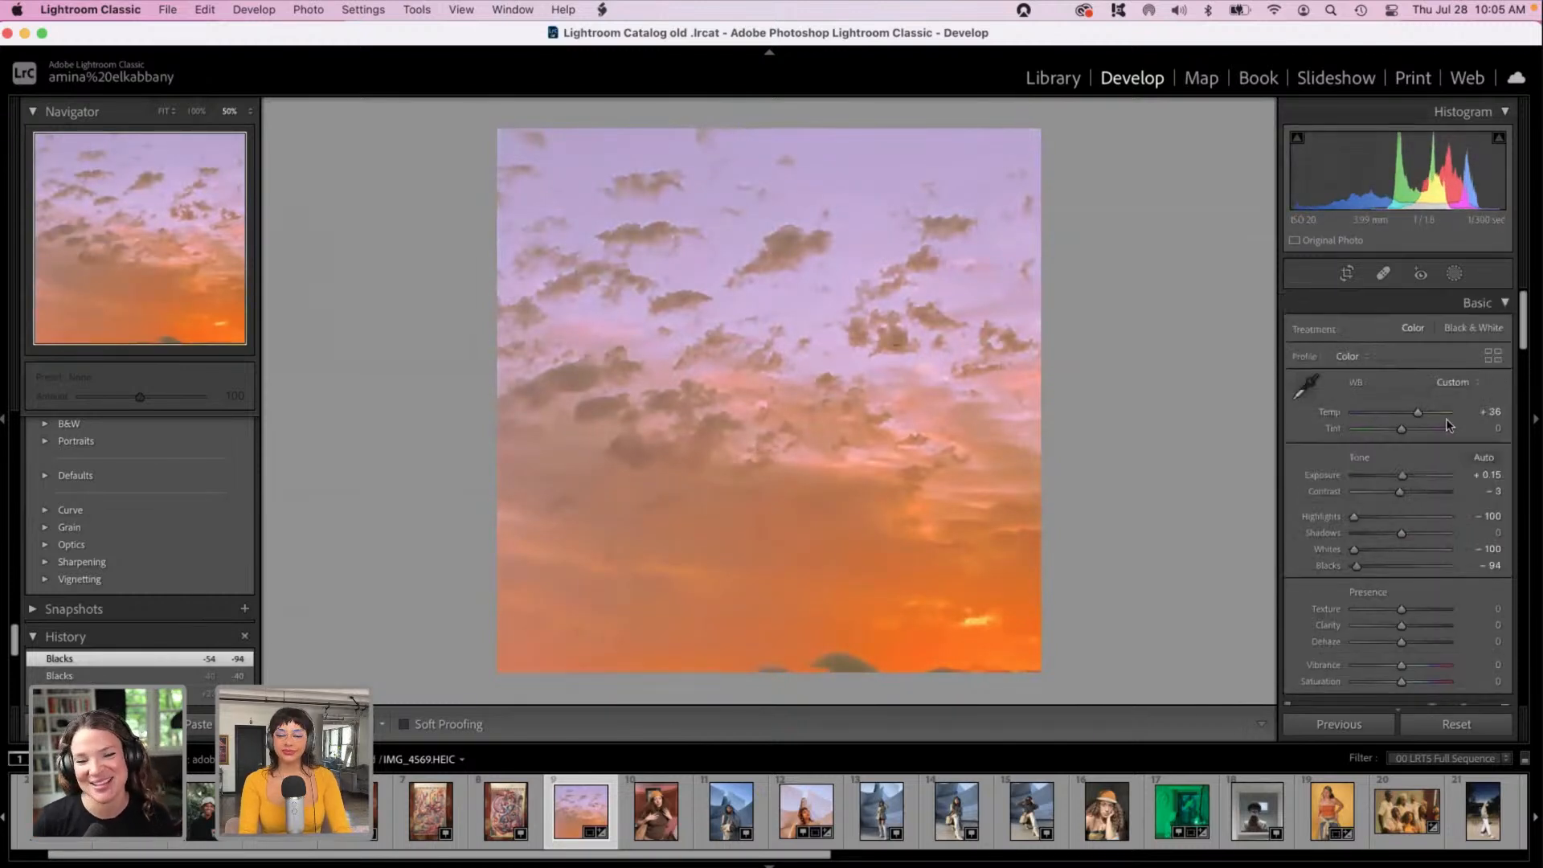
drag(1402, 480, 1401, 480)
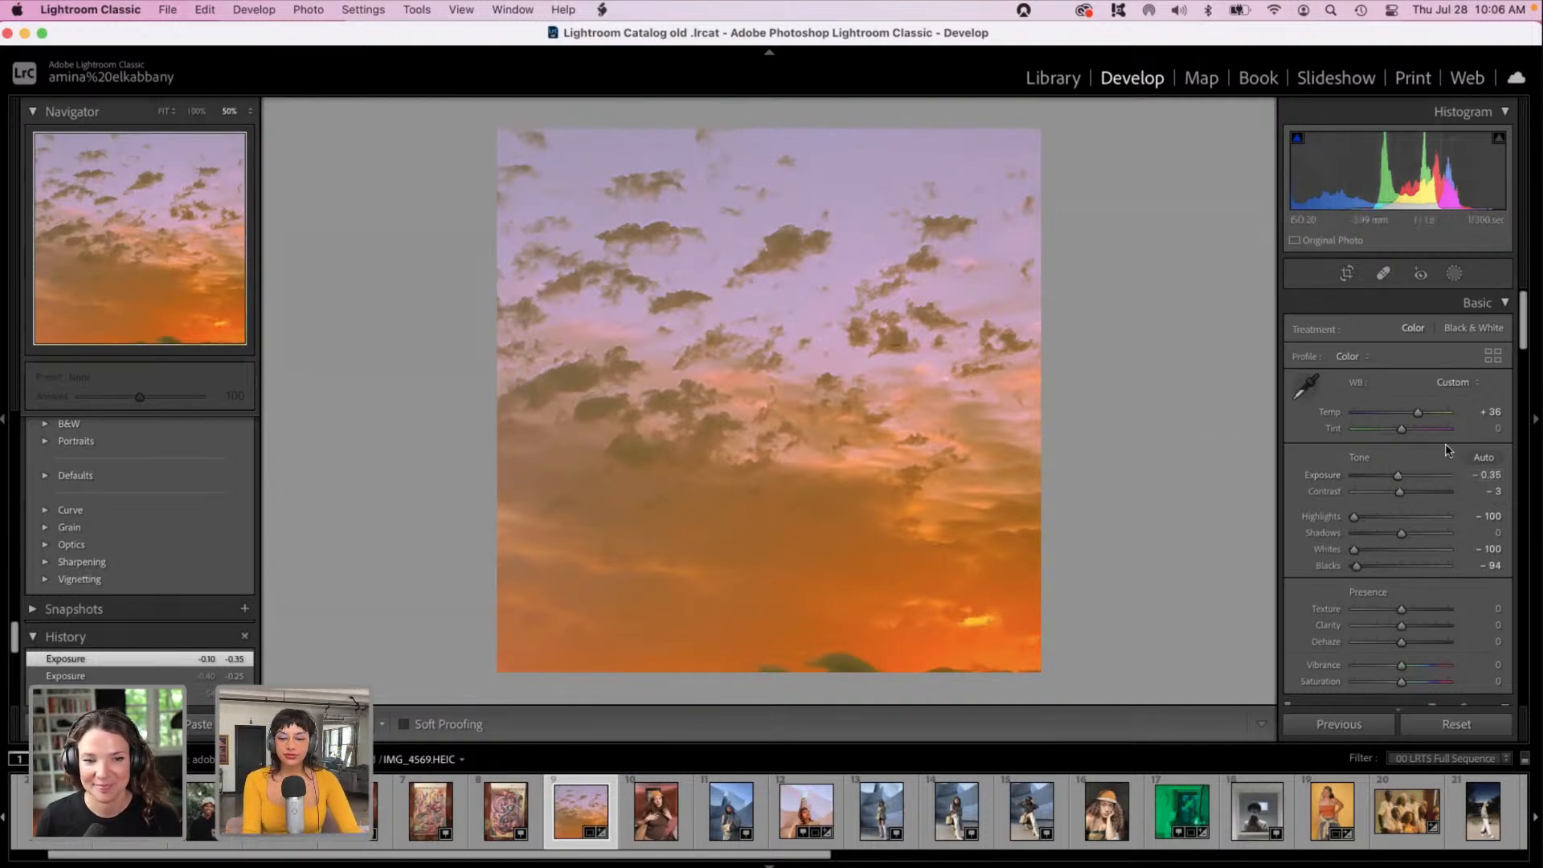
drag(1387, 485, 1394, 482)
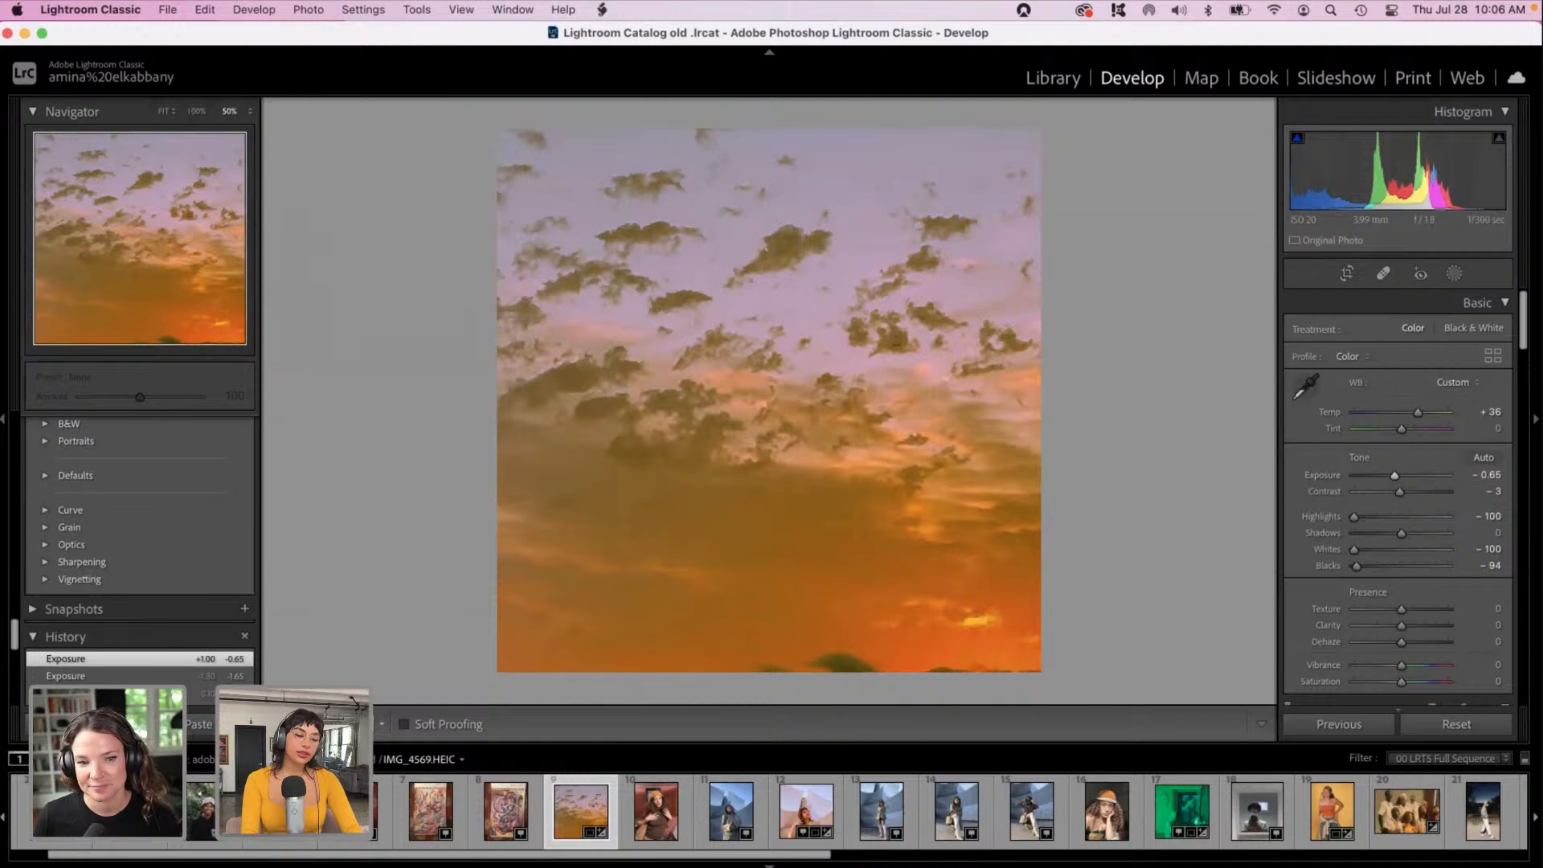
key(shift+y)
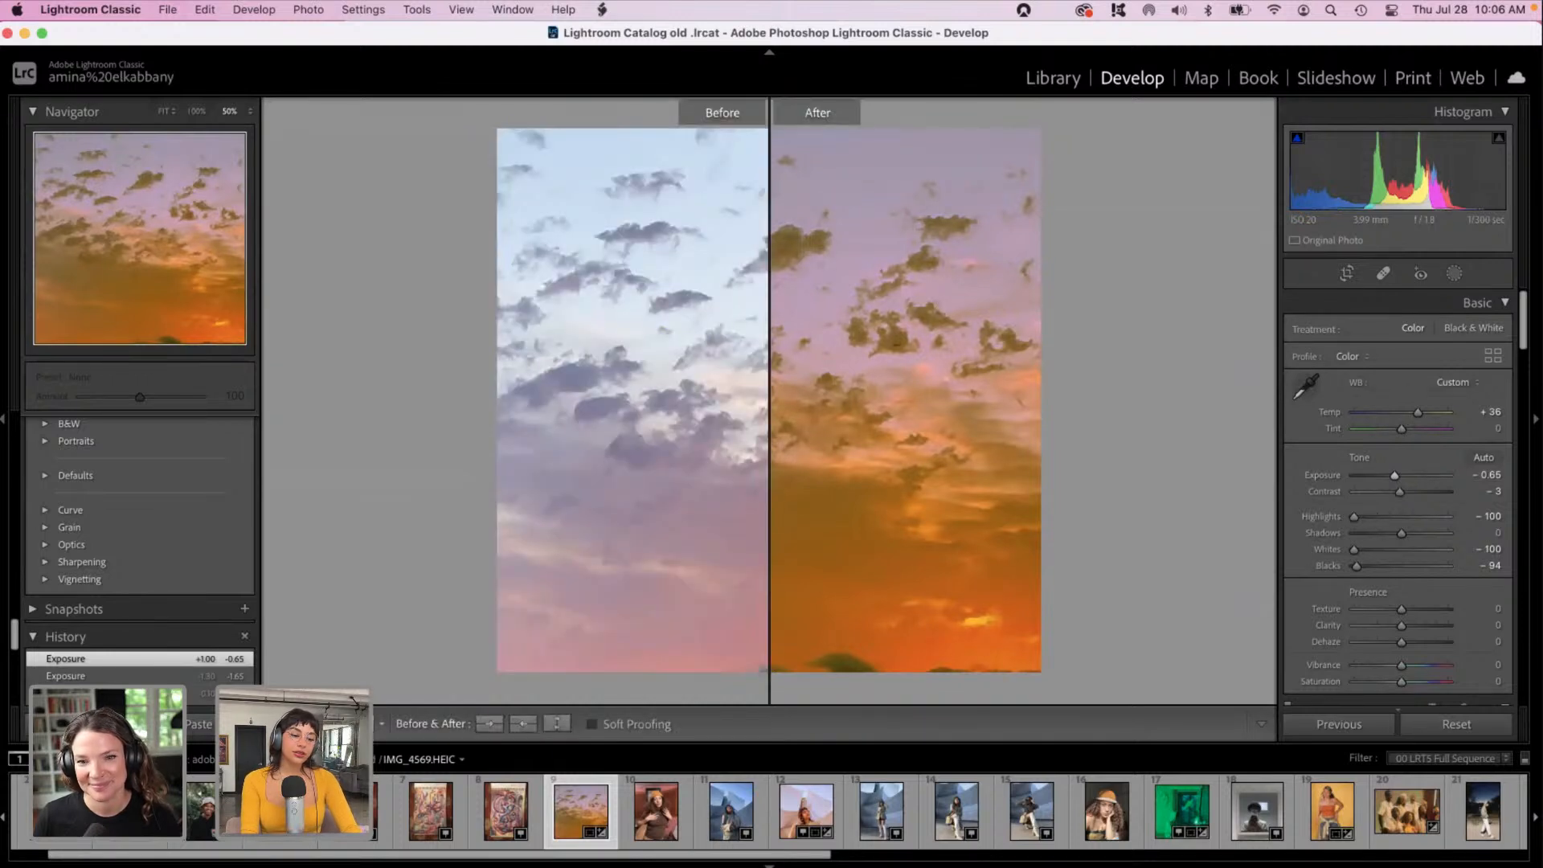
key(shift+y)
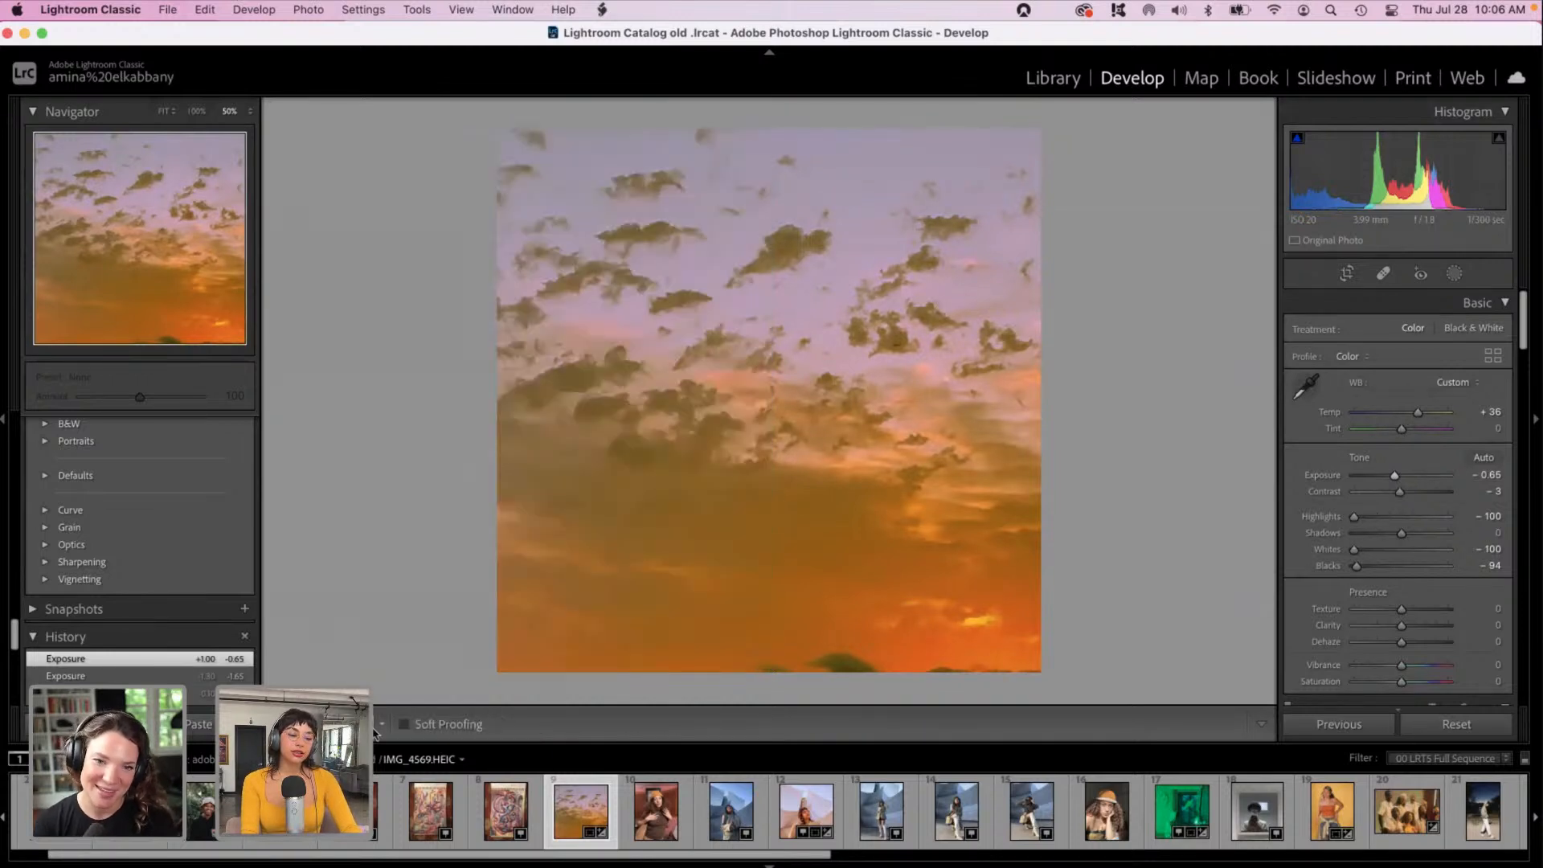
Step: Tighten the square crop slightly to remove the treetops, and set Tint to +55 and Exposure to +0.19
click(1346, 274)
drag(997, 634, 991, 627)
key(Return)
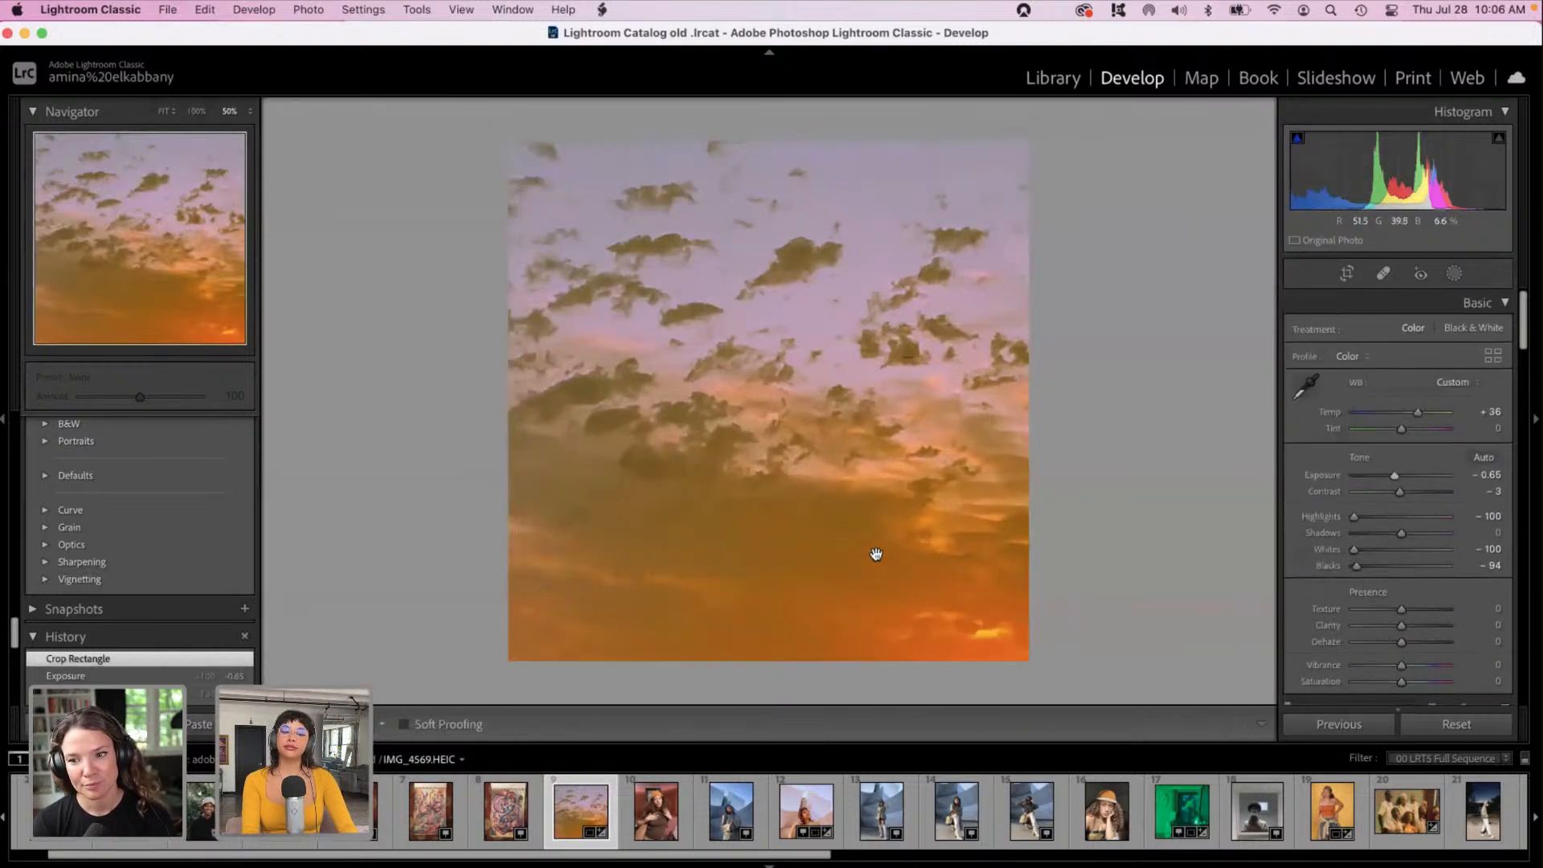
click(1416, 428)
drag(1415, 426, 1403, 479)
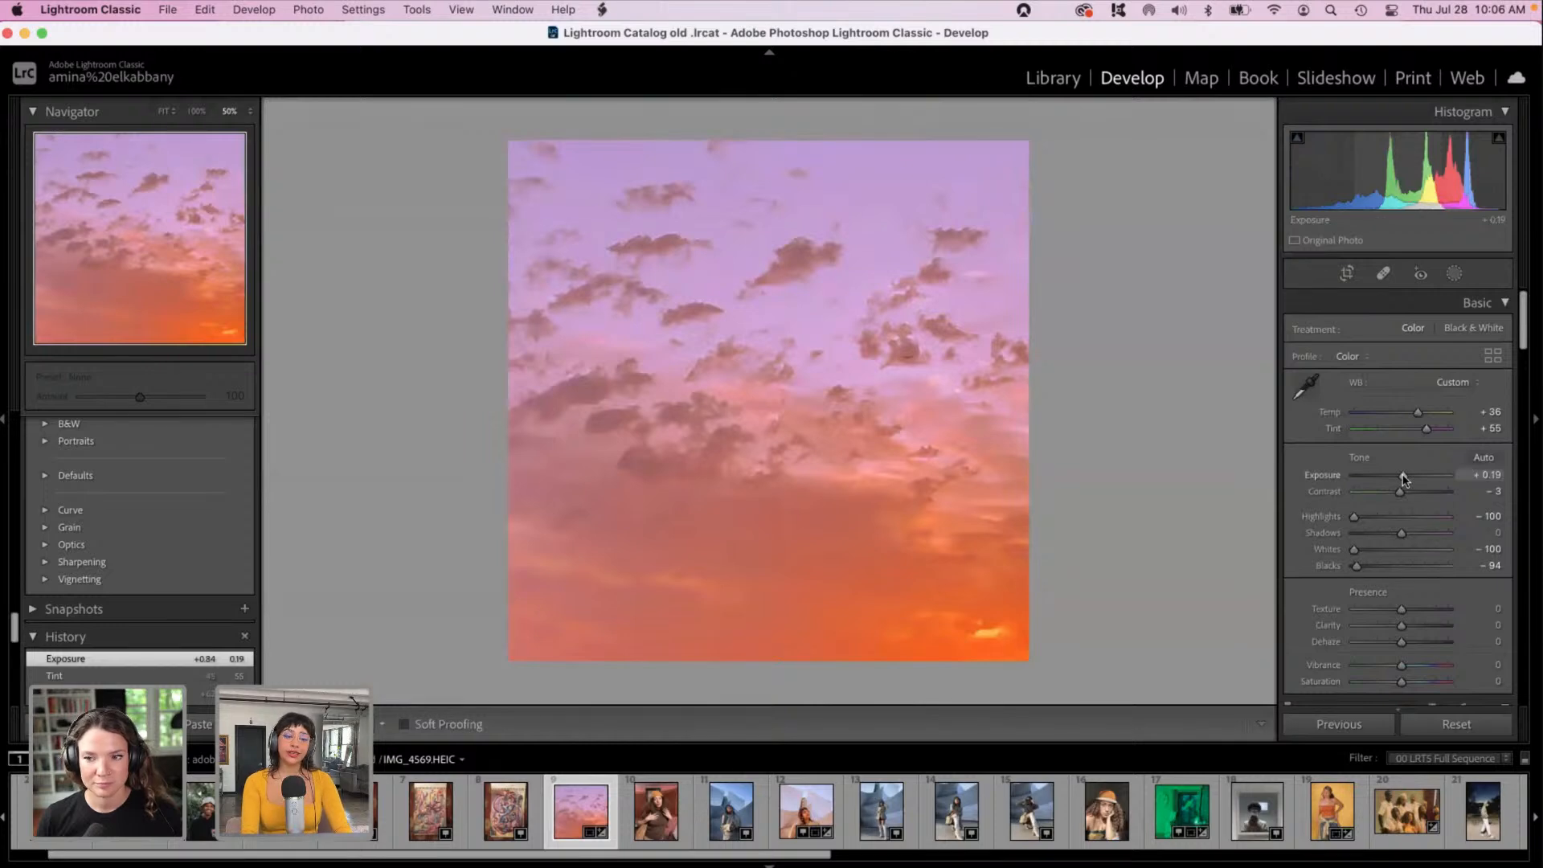
Step: Reposition the square crop over the upper-right part of the sky and shrink it to frame only clouds
click(1347, 273)
drag(885, 344, 575, 428)
drag(547, 624, 568, 603)
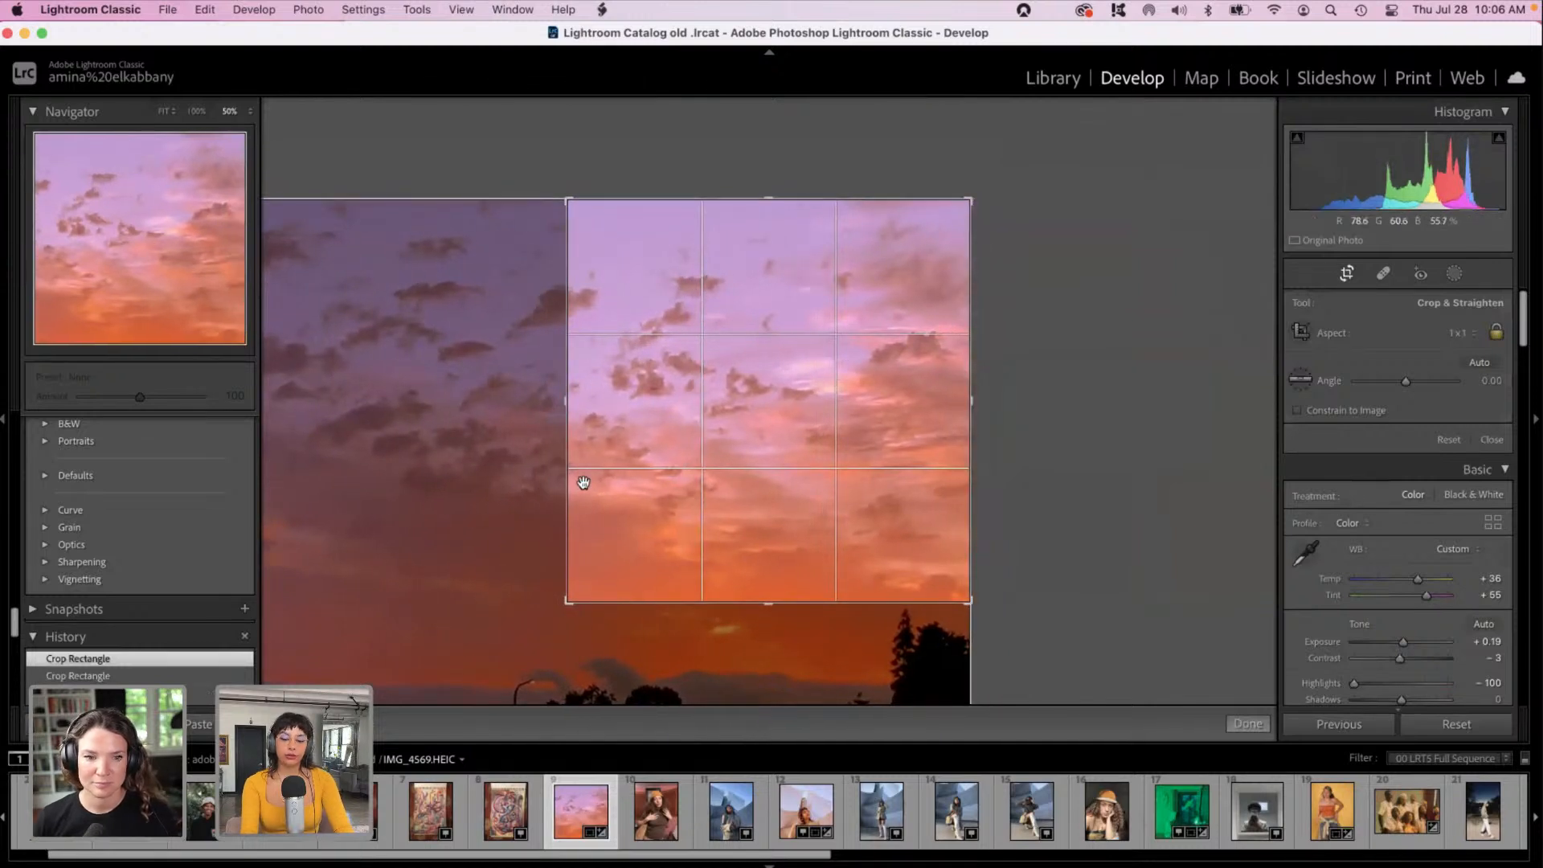
key(Return)
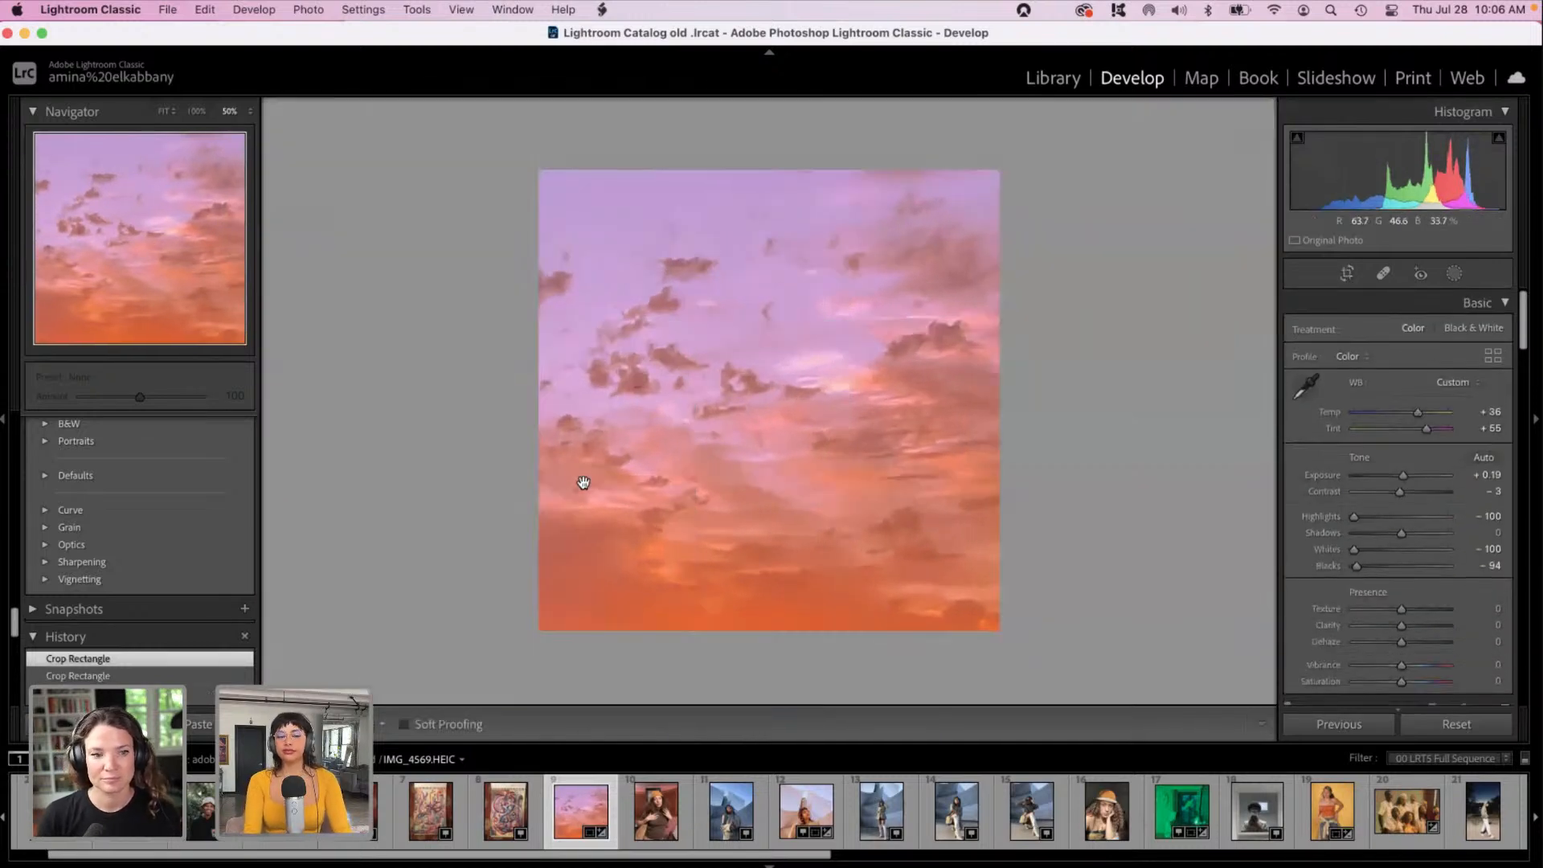
key(super+equal)
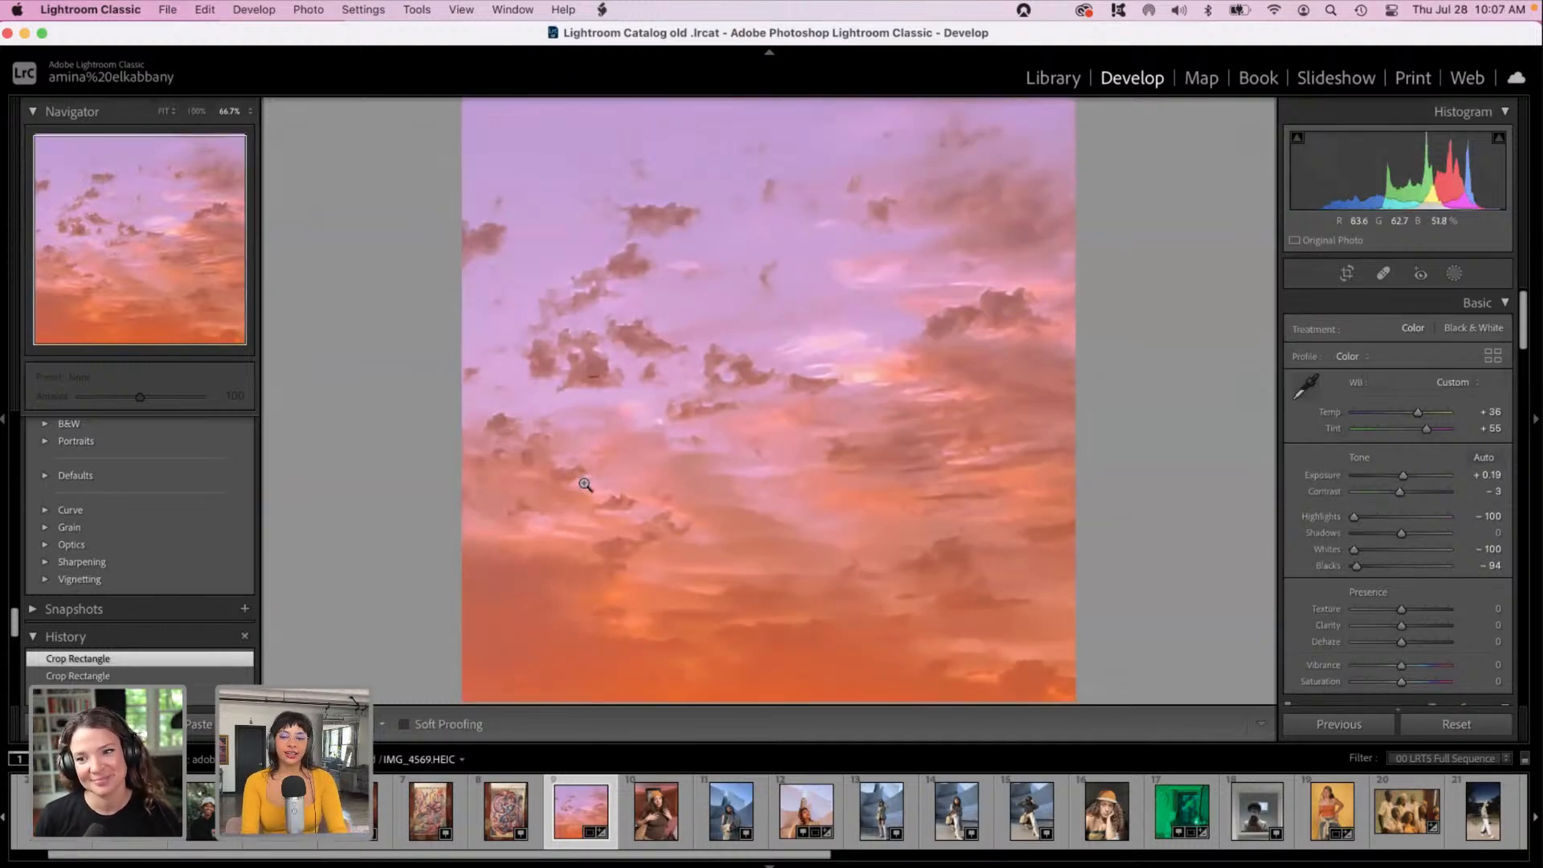
Step: Reposition the square crop of the sunset photo over the upper-left part of the sky and apply it
click(585, 484)
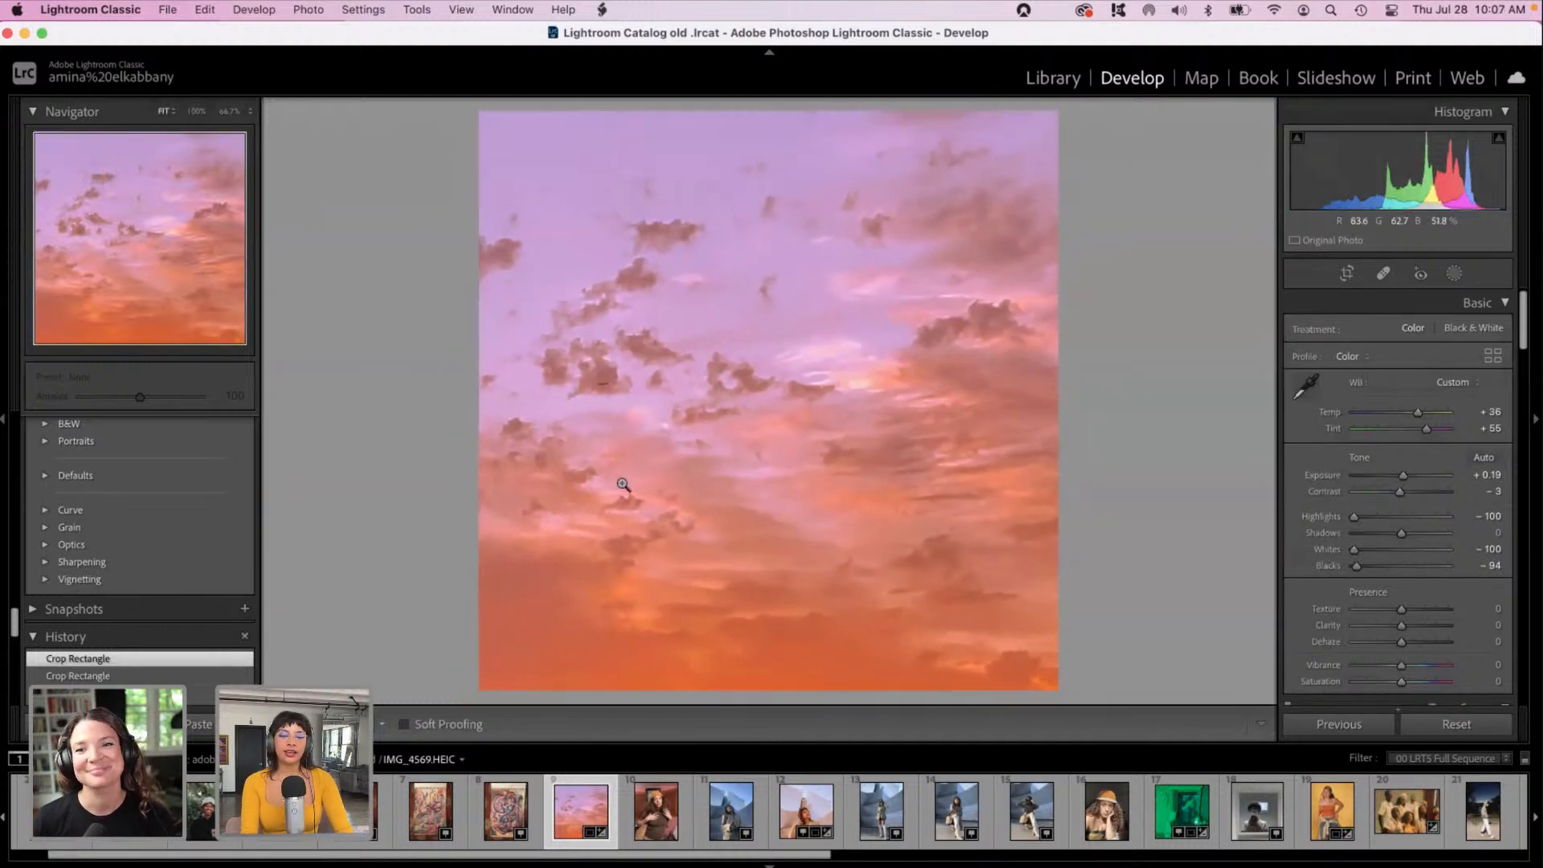
click(1347, 273)
drag(843, 387, 1234, 418)
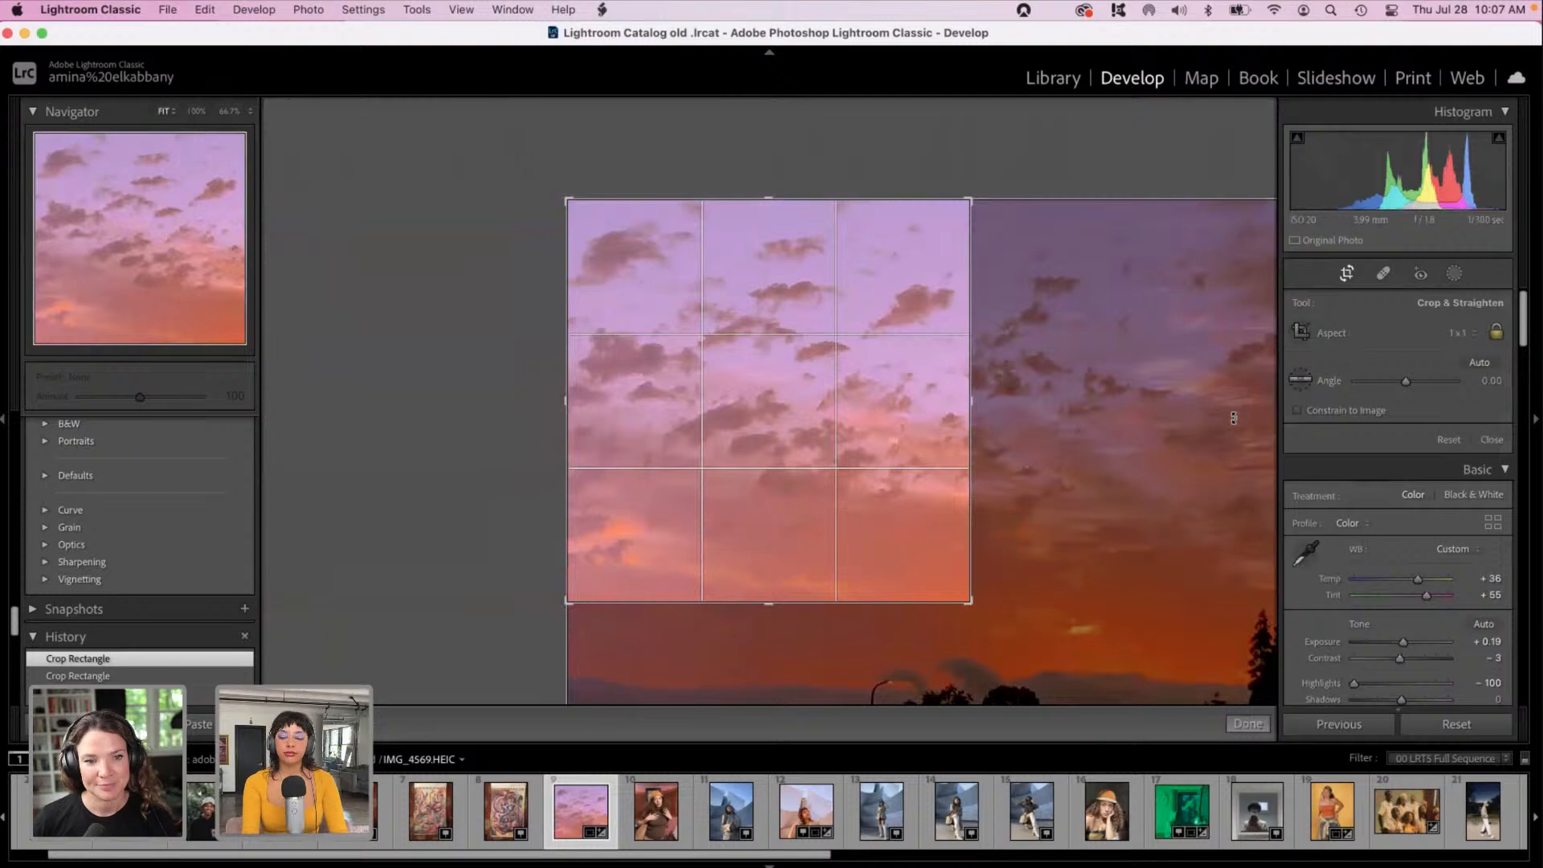
key(Return)
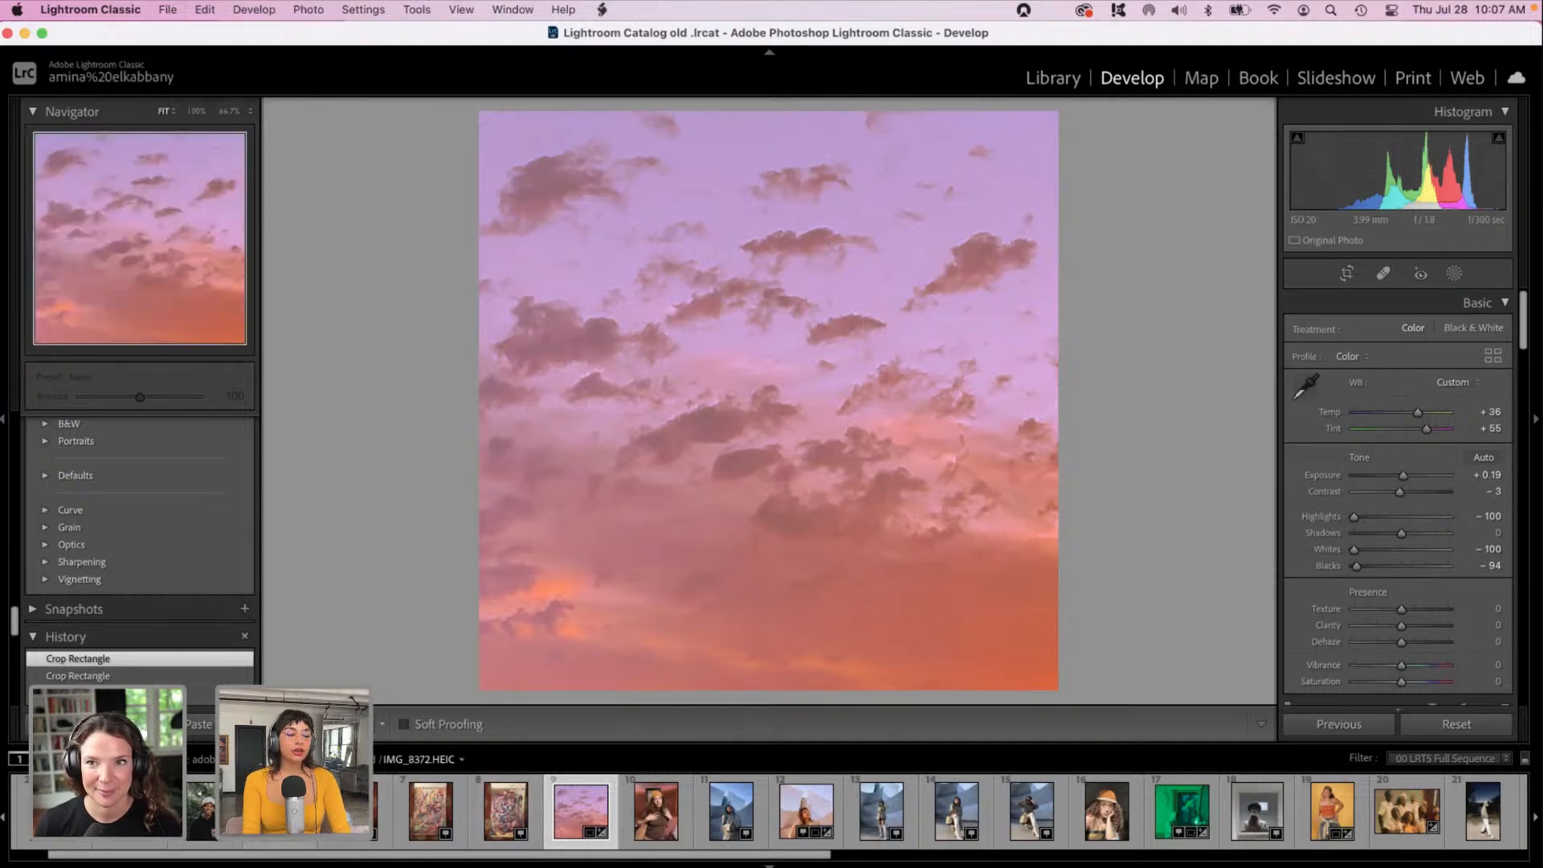
Step: Open the painting photo IMG_8372.HEIC and crop it to the outer edges of the painted frame, removing the surrounding wall
click(280, 811)
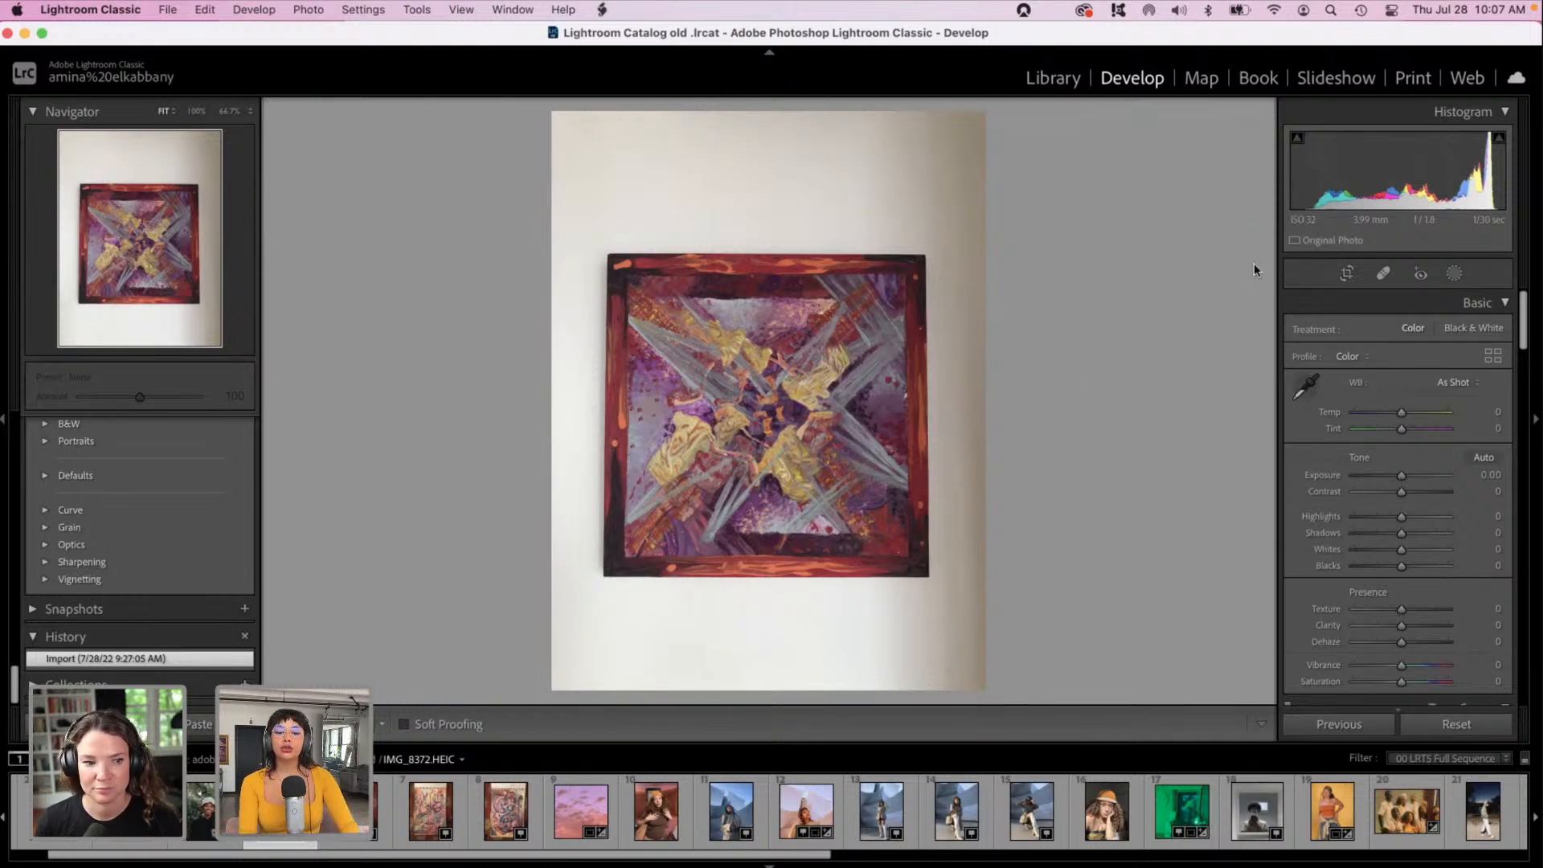
click(1347, 274)
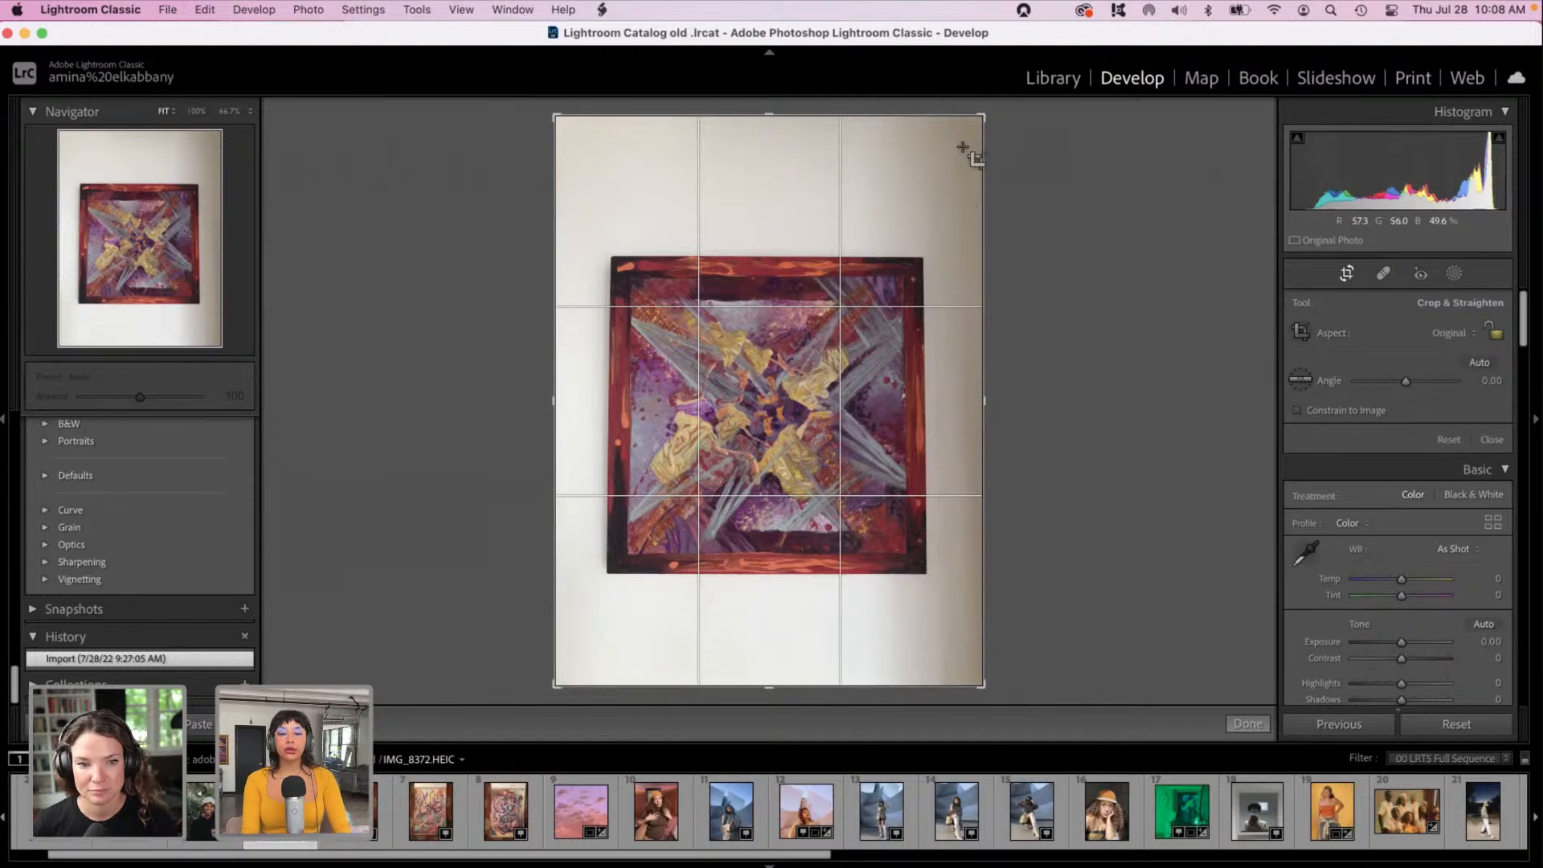
drag(982, 118, 924, 255)
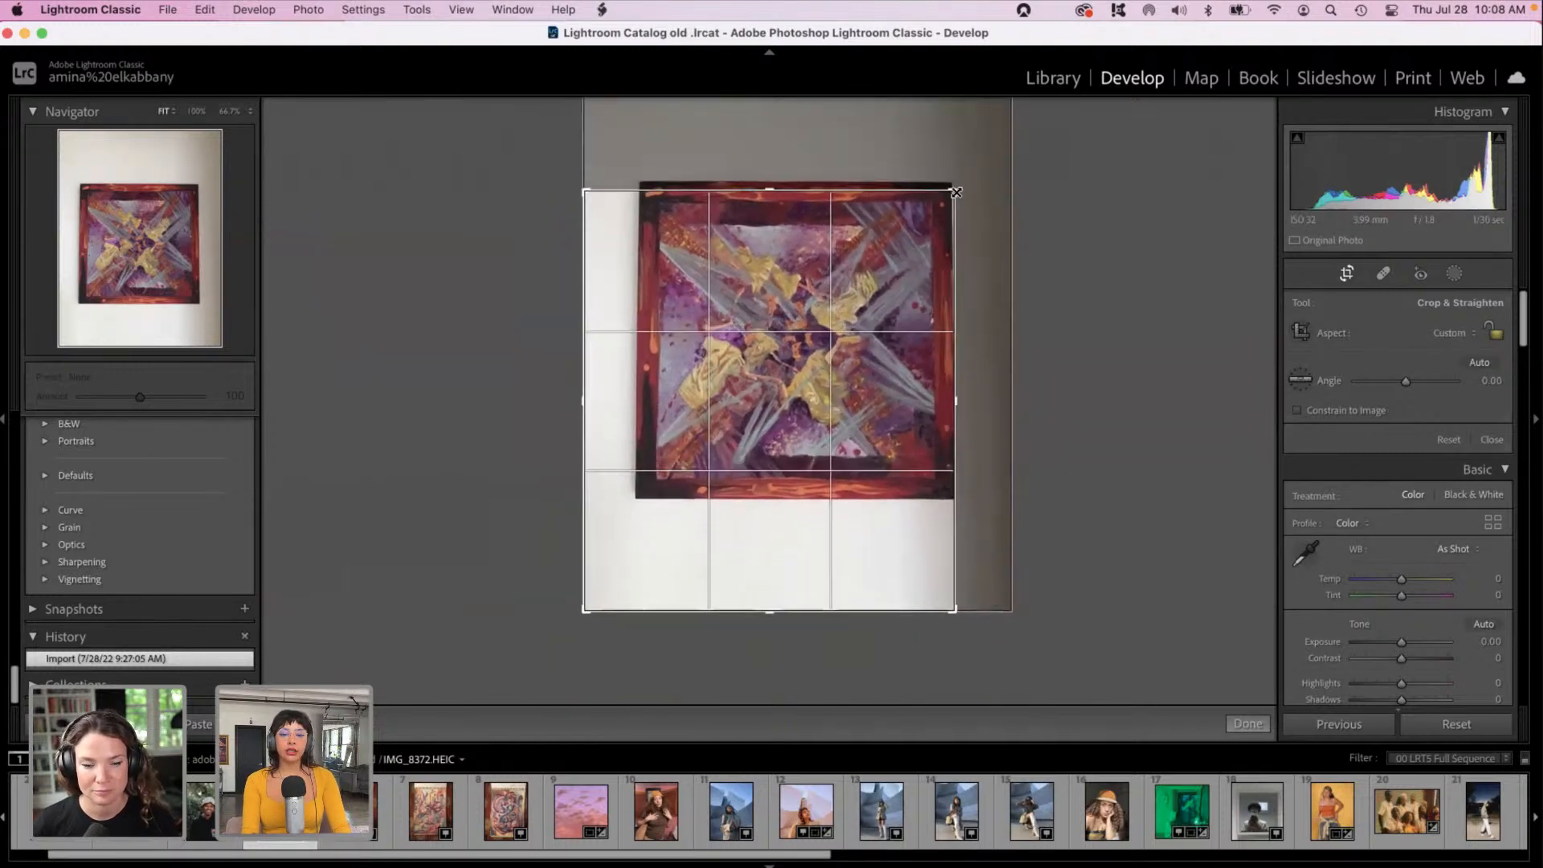
drag(585, 614, 615, 580)
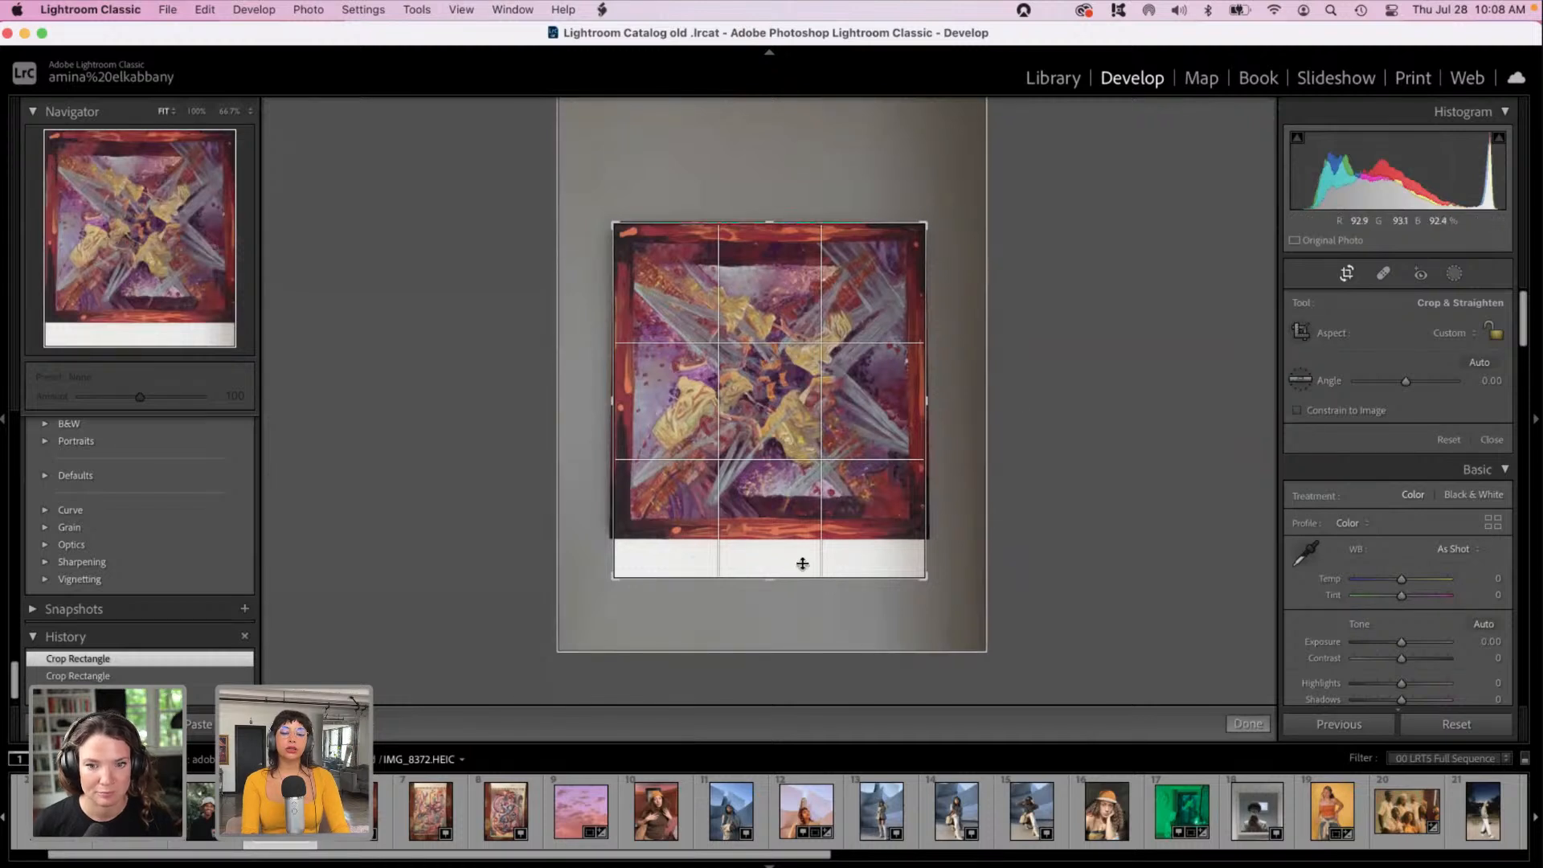
drag(774, 578, 773, 540)
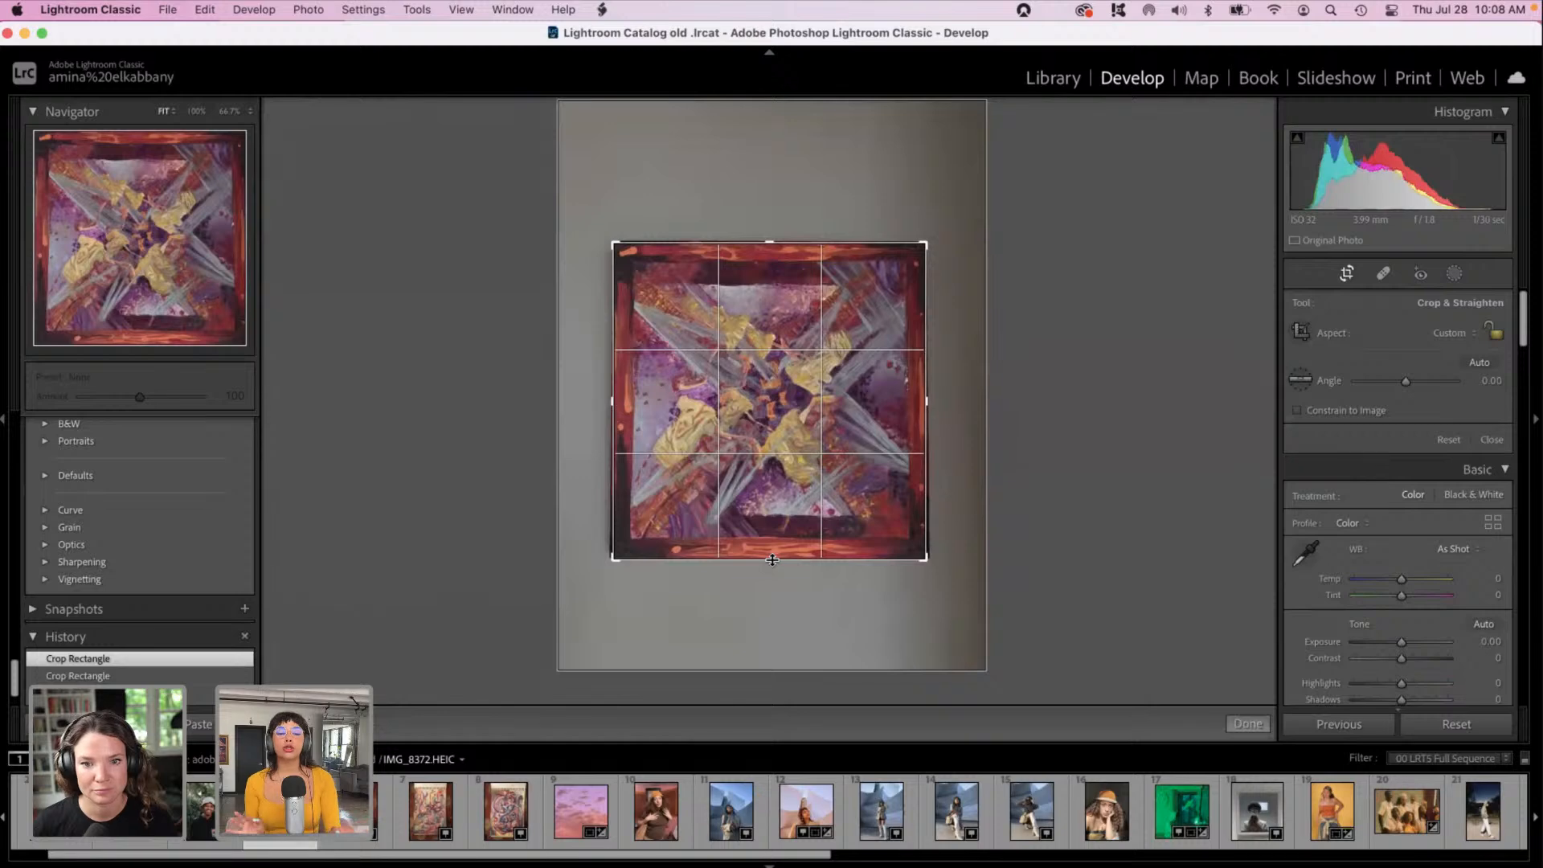
key(Return)
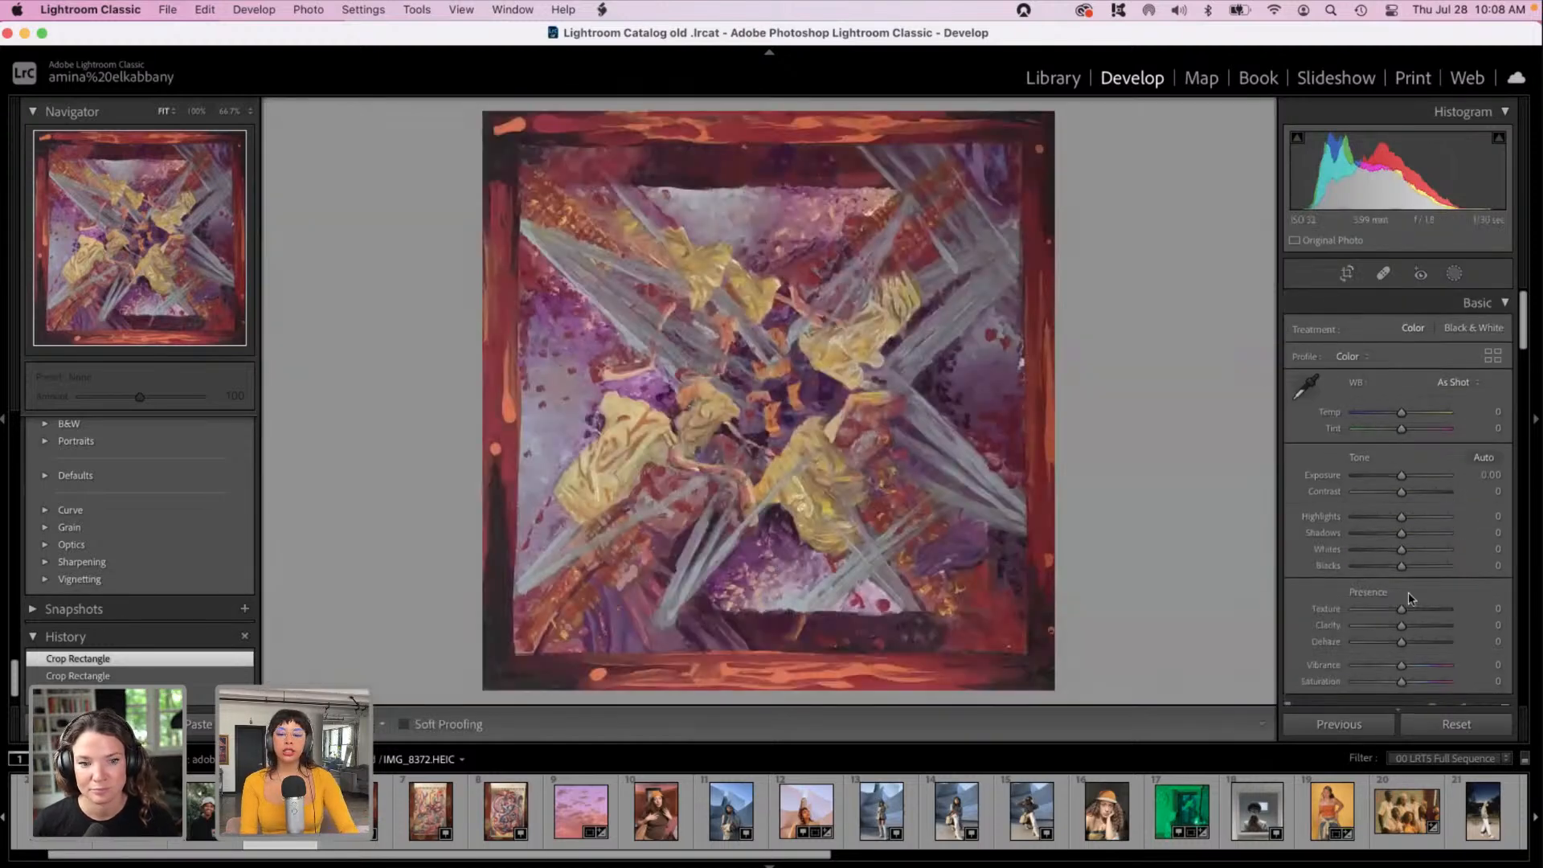
Step: Warm the painting photo with Temp +50, lower Exposure to -1.00 and raise Shadows to +68
click(1423, 413)
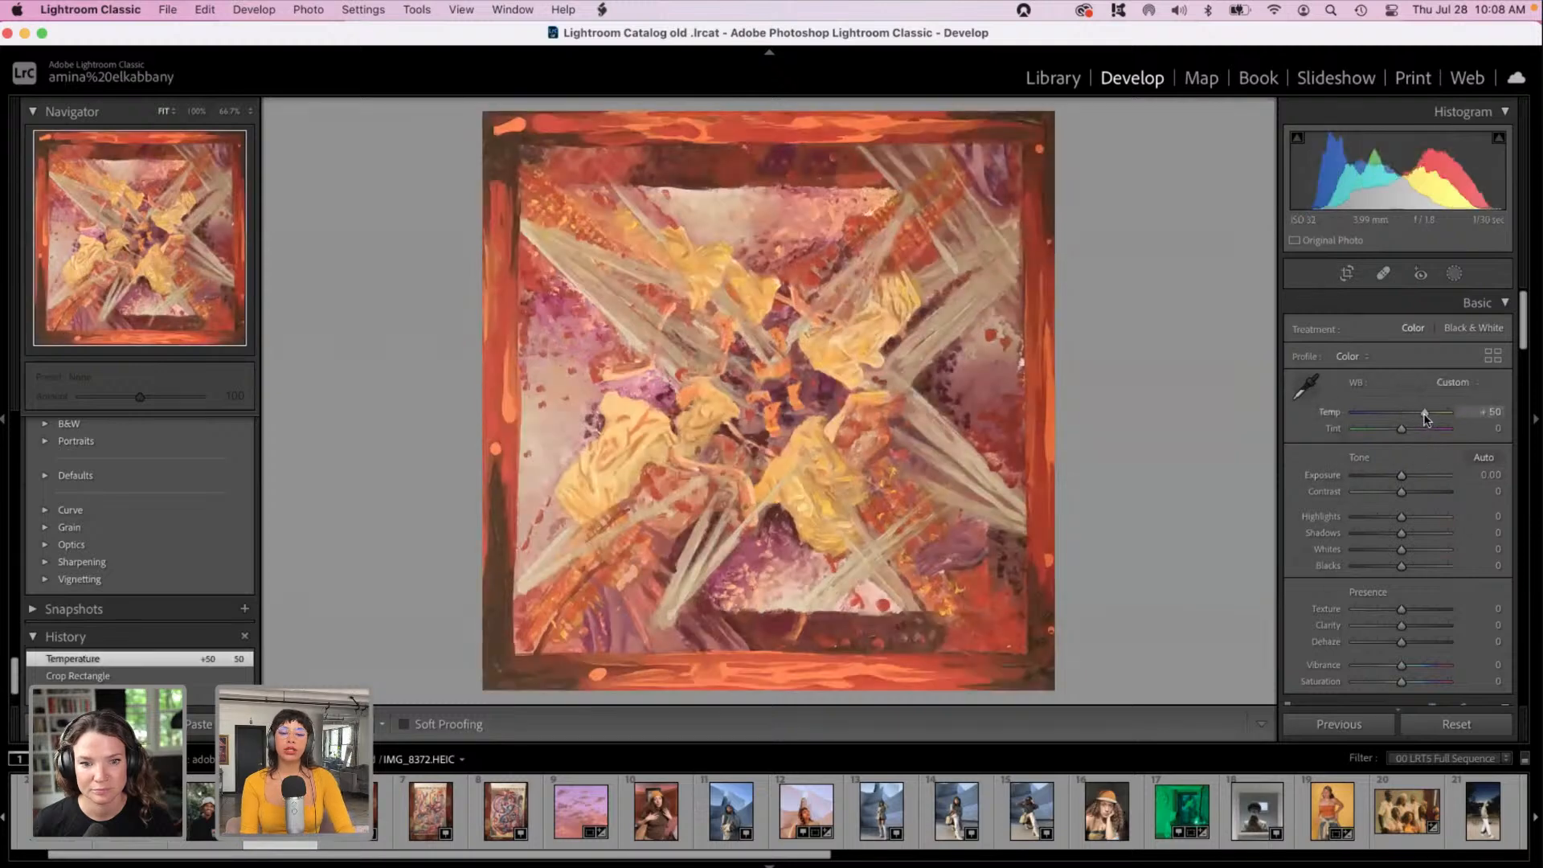
mouse_move(1403, 475)
mouse_down()
mouse_move(1417, 474)
mouse_move(1392, 485)
mouse_up()
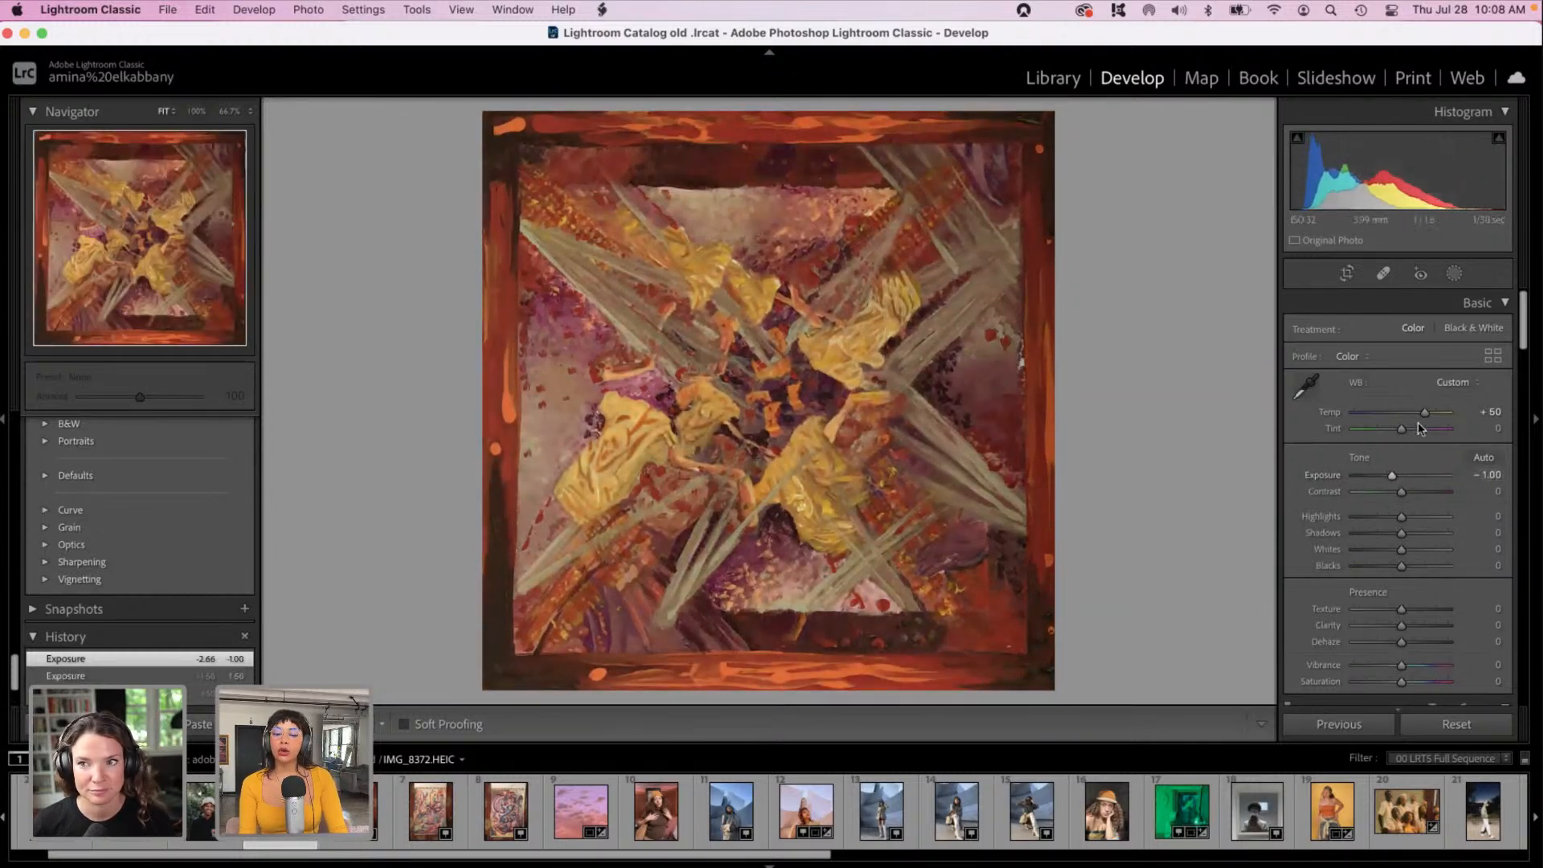
click(1420, 533)
click(1430, 532)
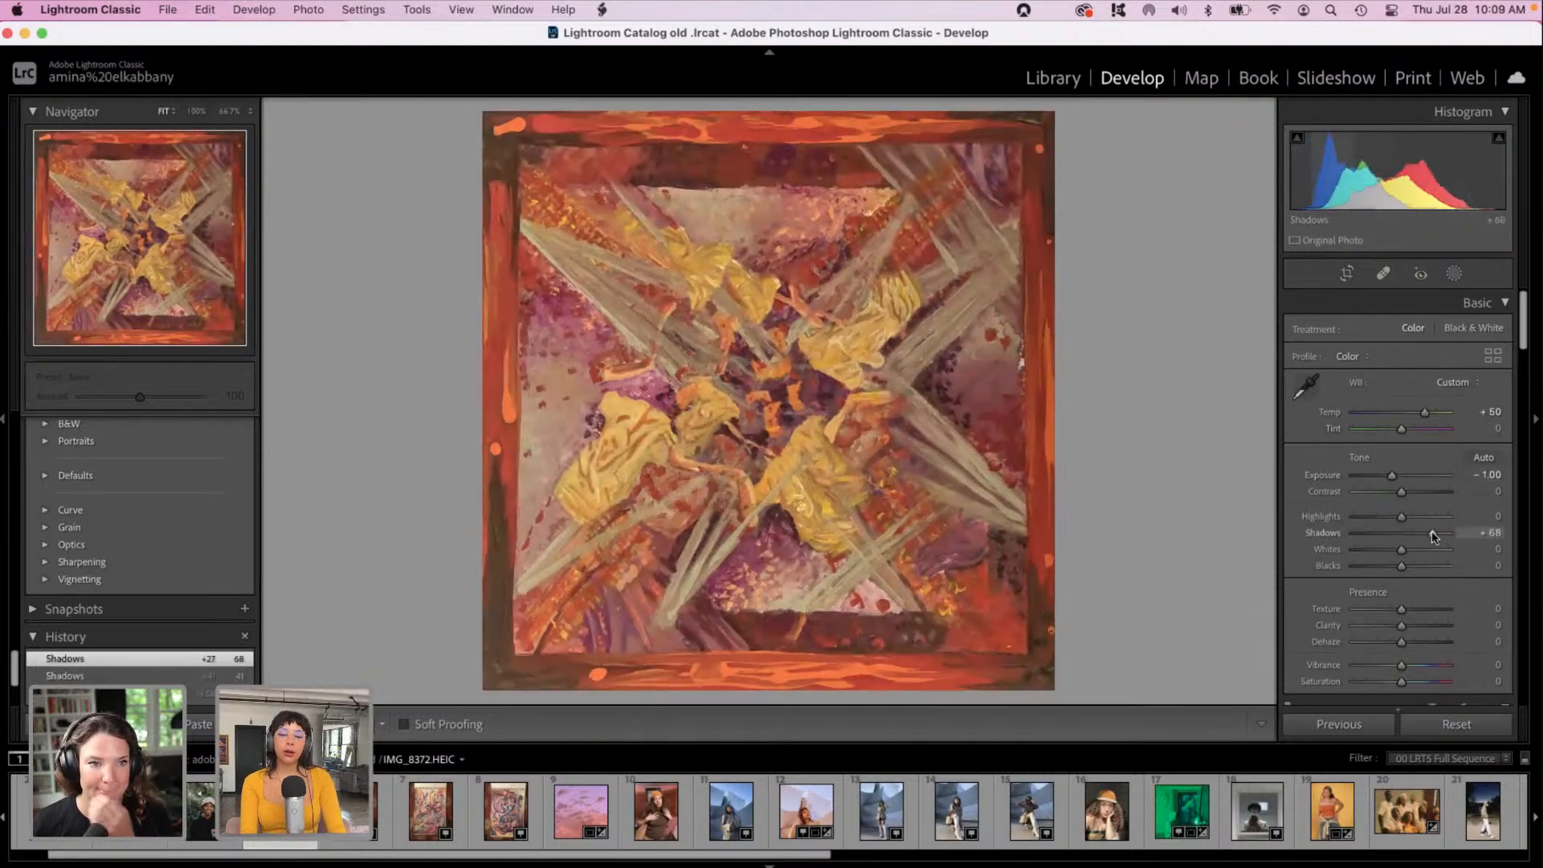
Step: Set Highlights to -100, Whites to -100 and Blacks to +41 for the painting photo
click(1374, 516)
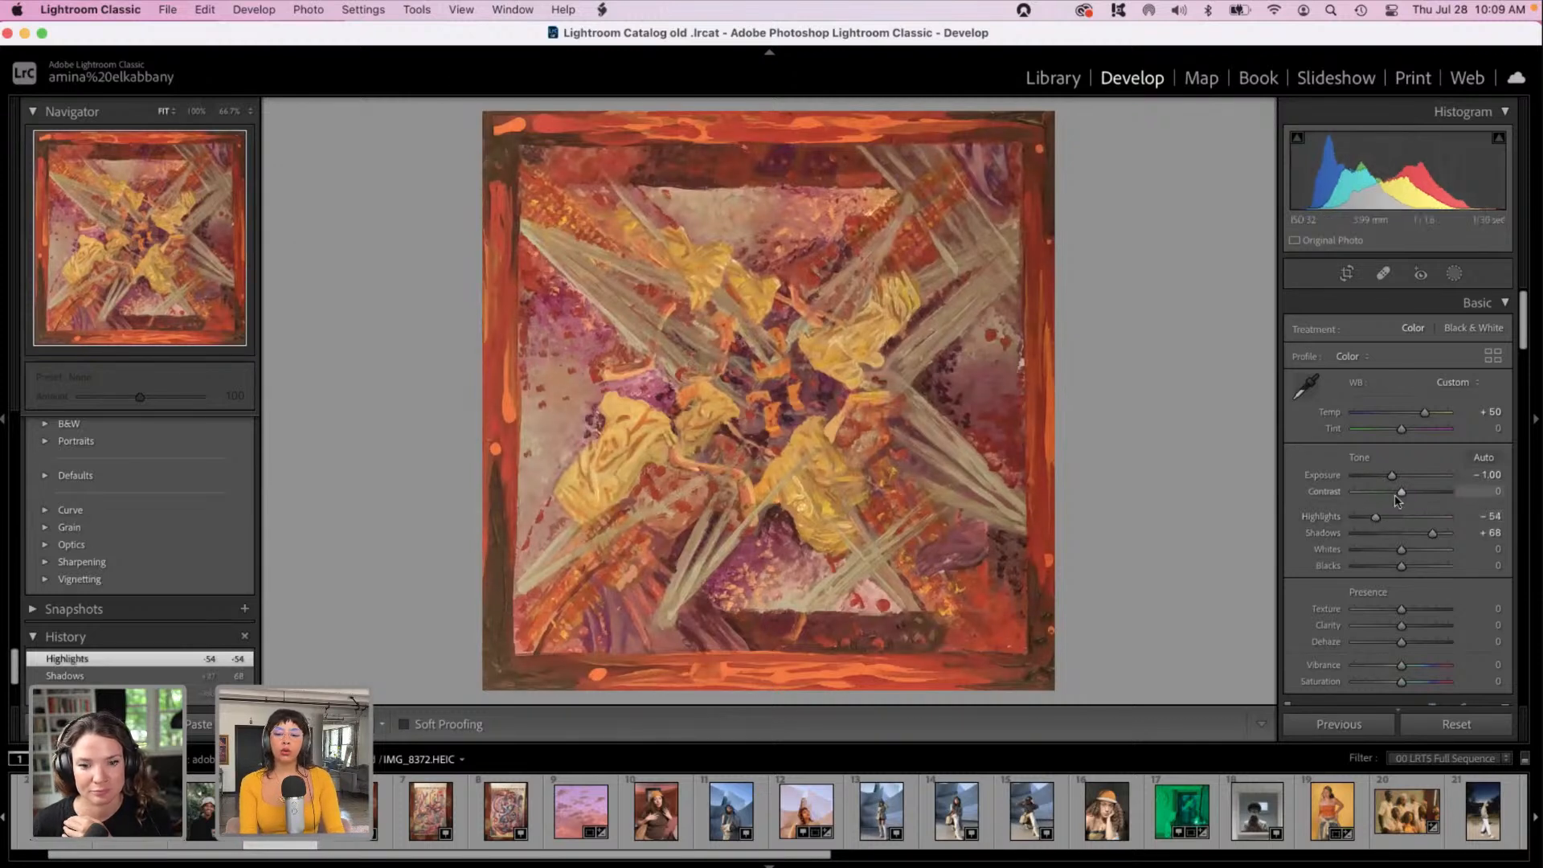
drag(1379, 518, 1324, 554)
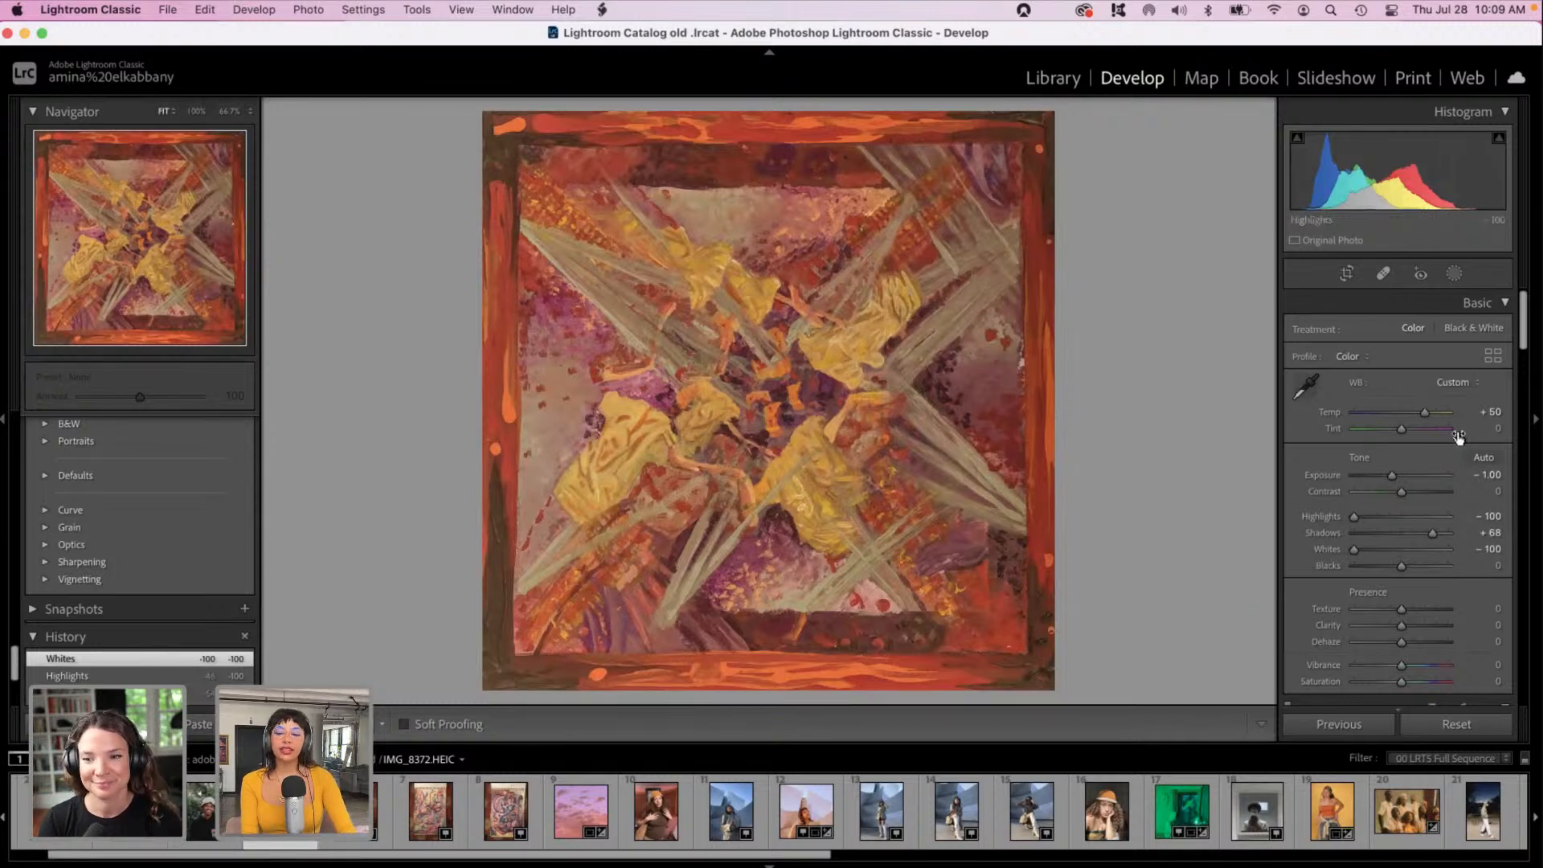
click(1419, 566)
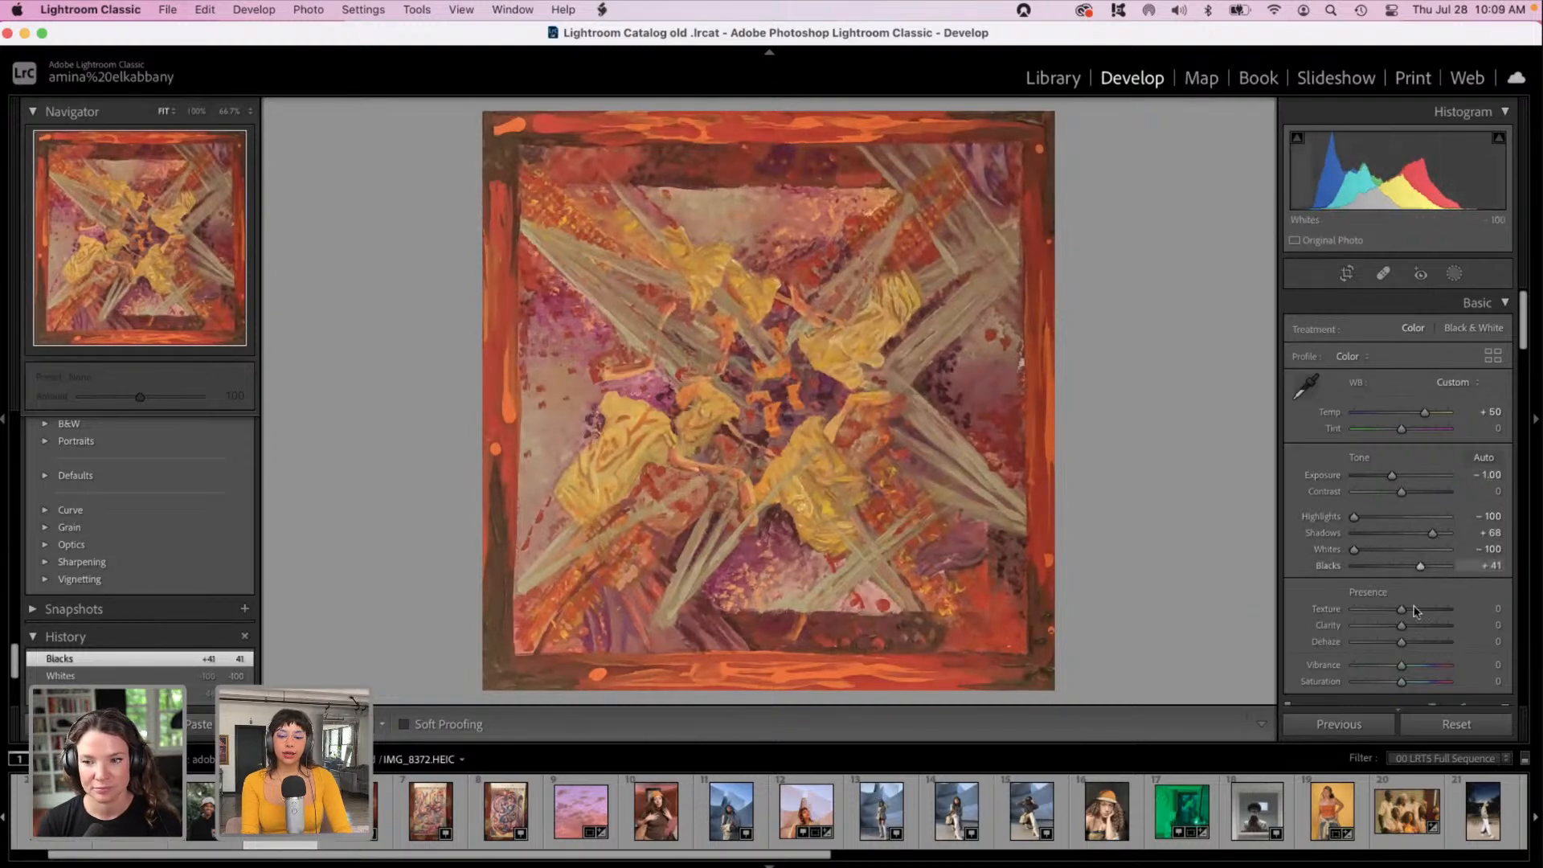
Step: Set the Calibration Blue Primary Hue to -28, trying -32 first
scroll(1430, 563, down, 10)
drag(1521, 392, 1537, 728)
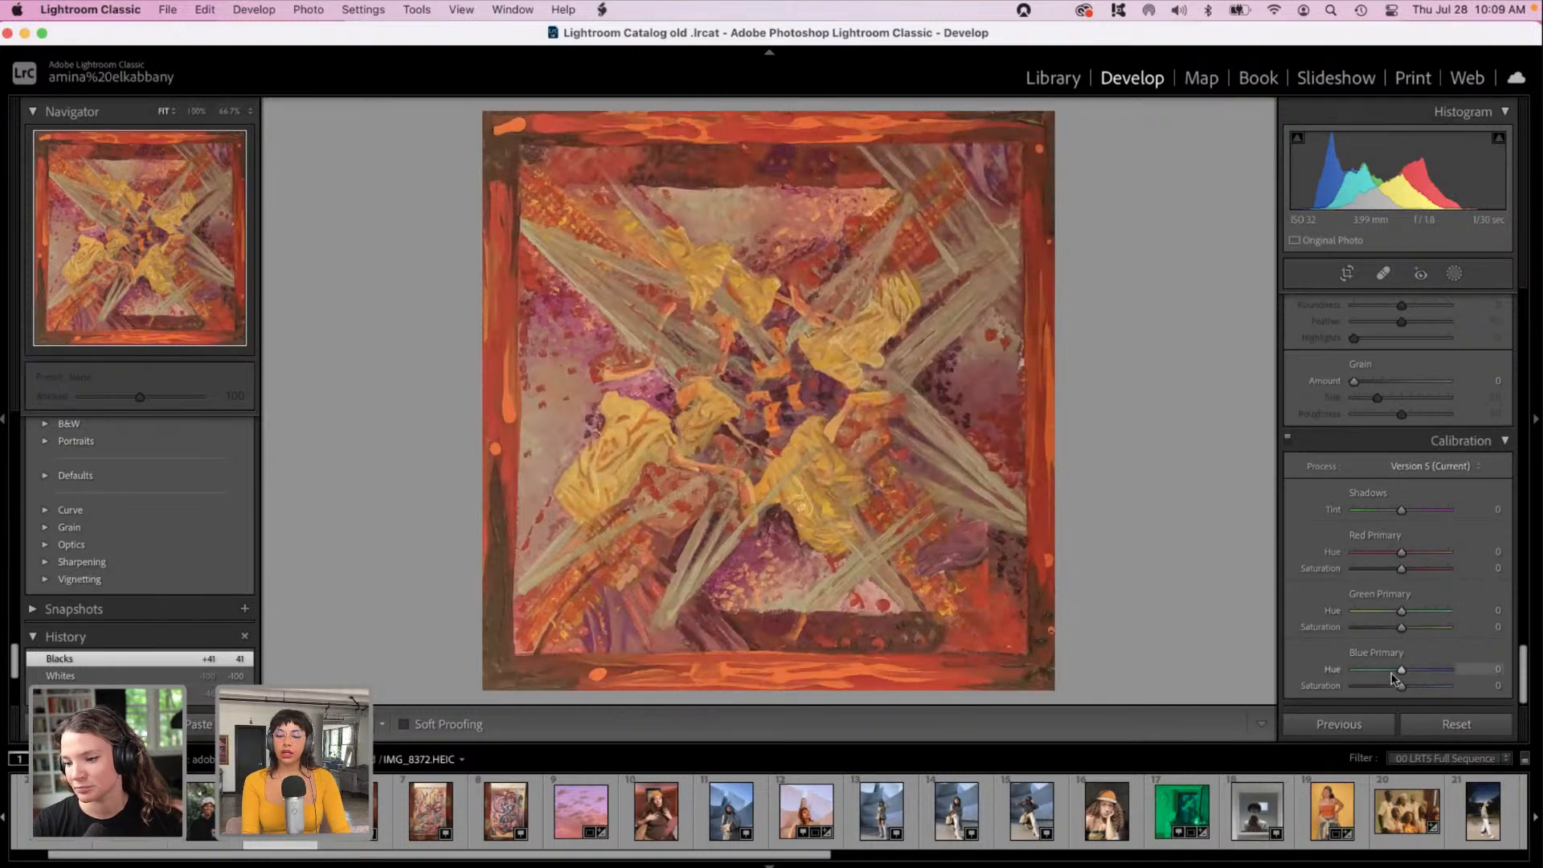
mouse_move(1390, 679)
mouse_down()
mouse_move(1406, 677)
mouse_move(1385, 676)
mouse_up()
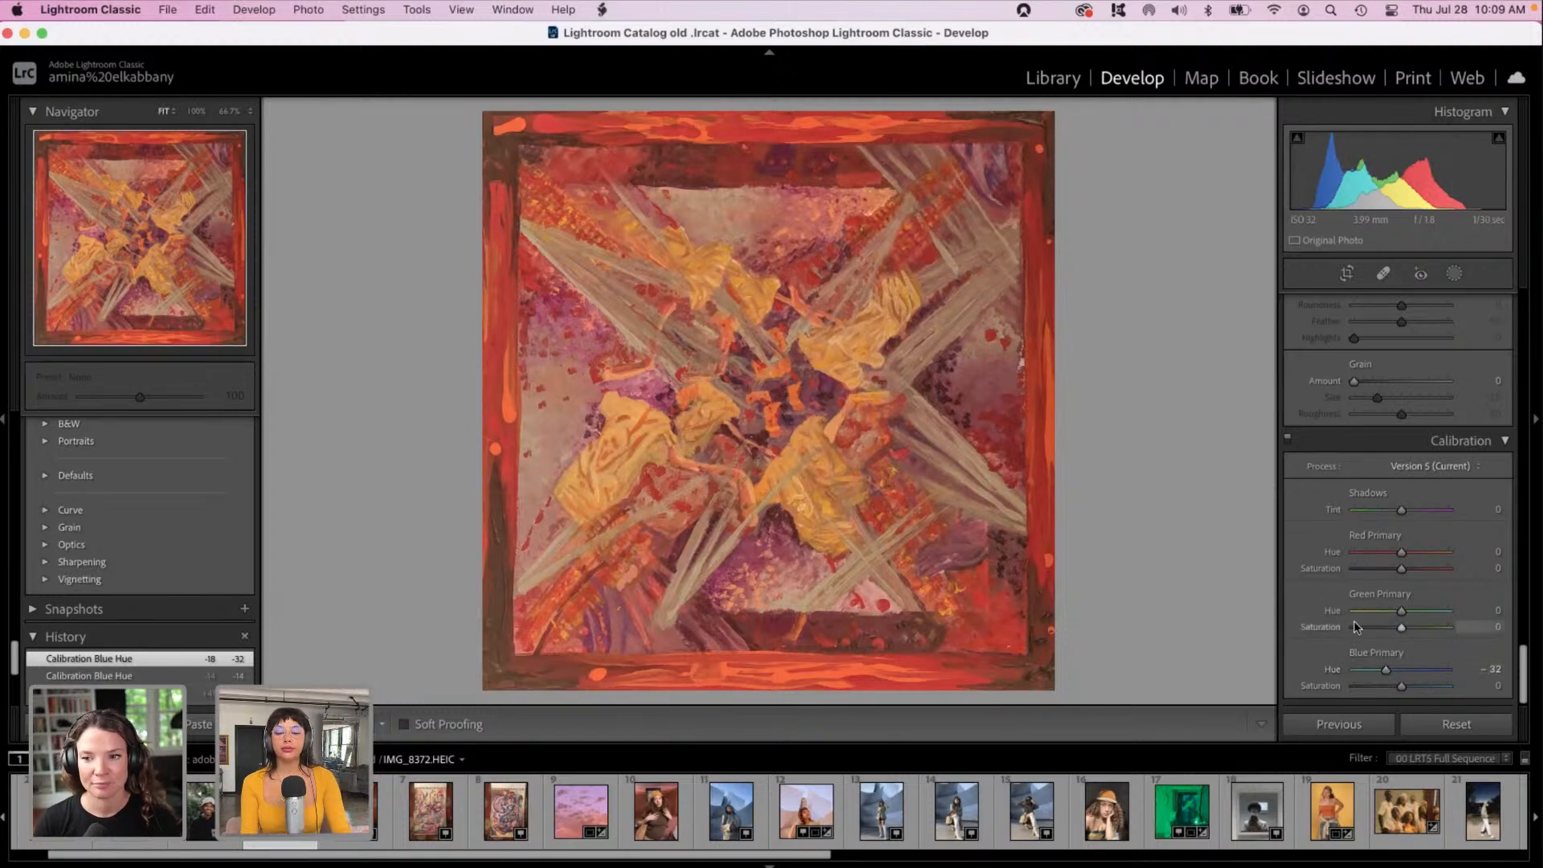
drag(1387, 667, 1391, 672)
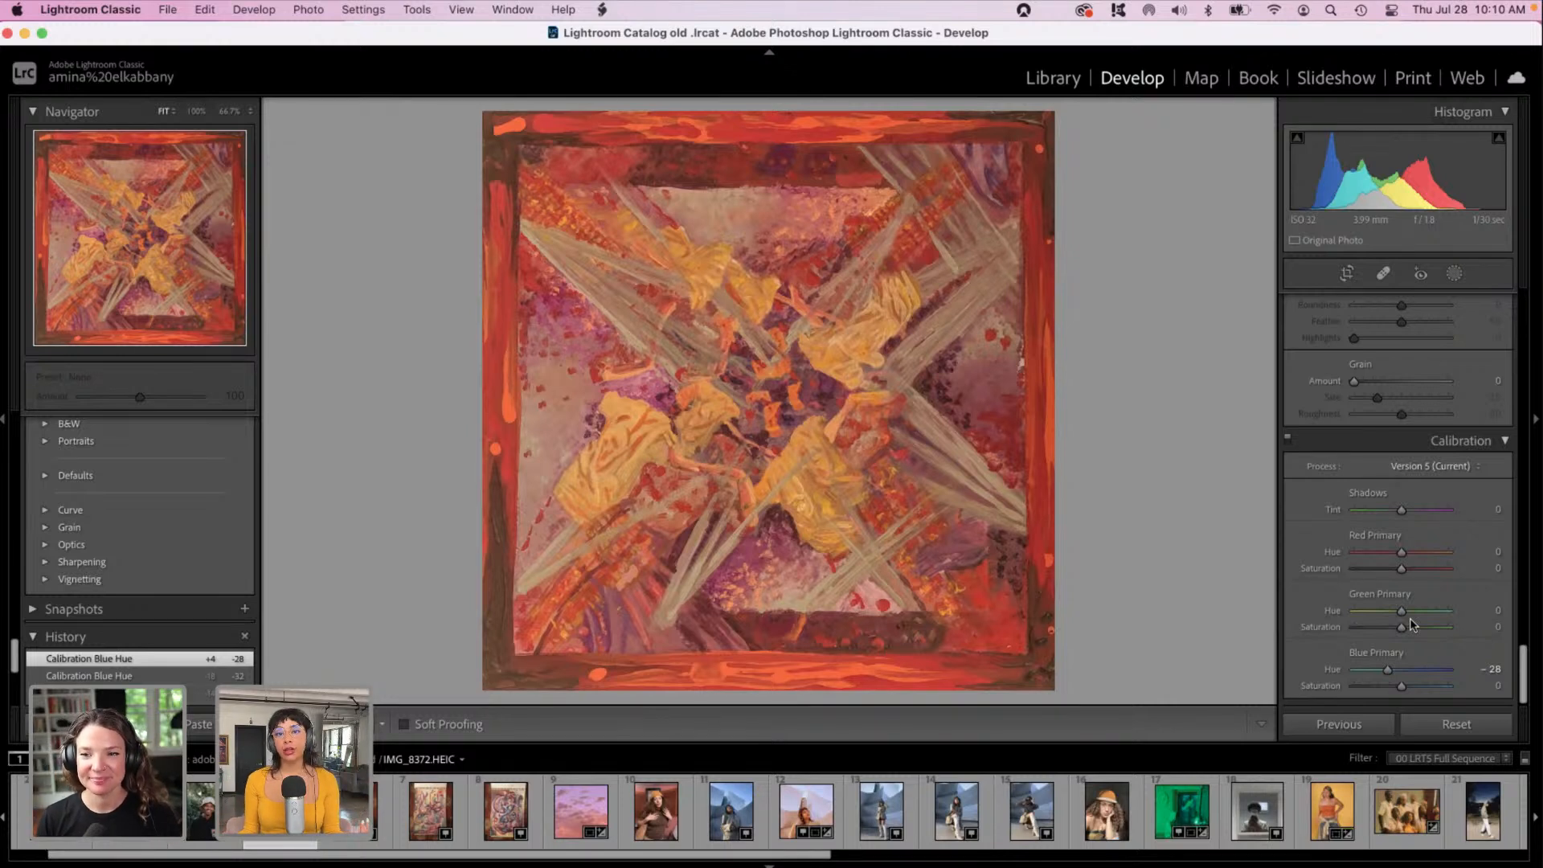
Step: Calibrate Red Primary Hue to +11, Blue Primary Saturation to +36 and Green Primary Saturation to +37, and shift Green Primary Hue slightly below zero after trying +52
drag(1376, 610, 1427, 612)
mouse_move(1425, 558)
mouse_down()
mouse_move(1378, 560)
mouse_move(1407, 560)
mouse_up()
click(1419, 686)
click(1418, 628)
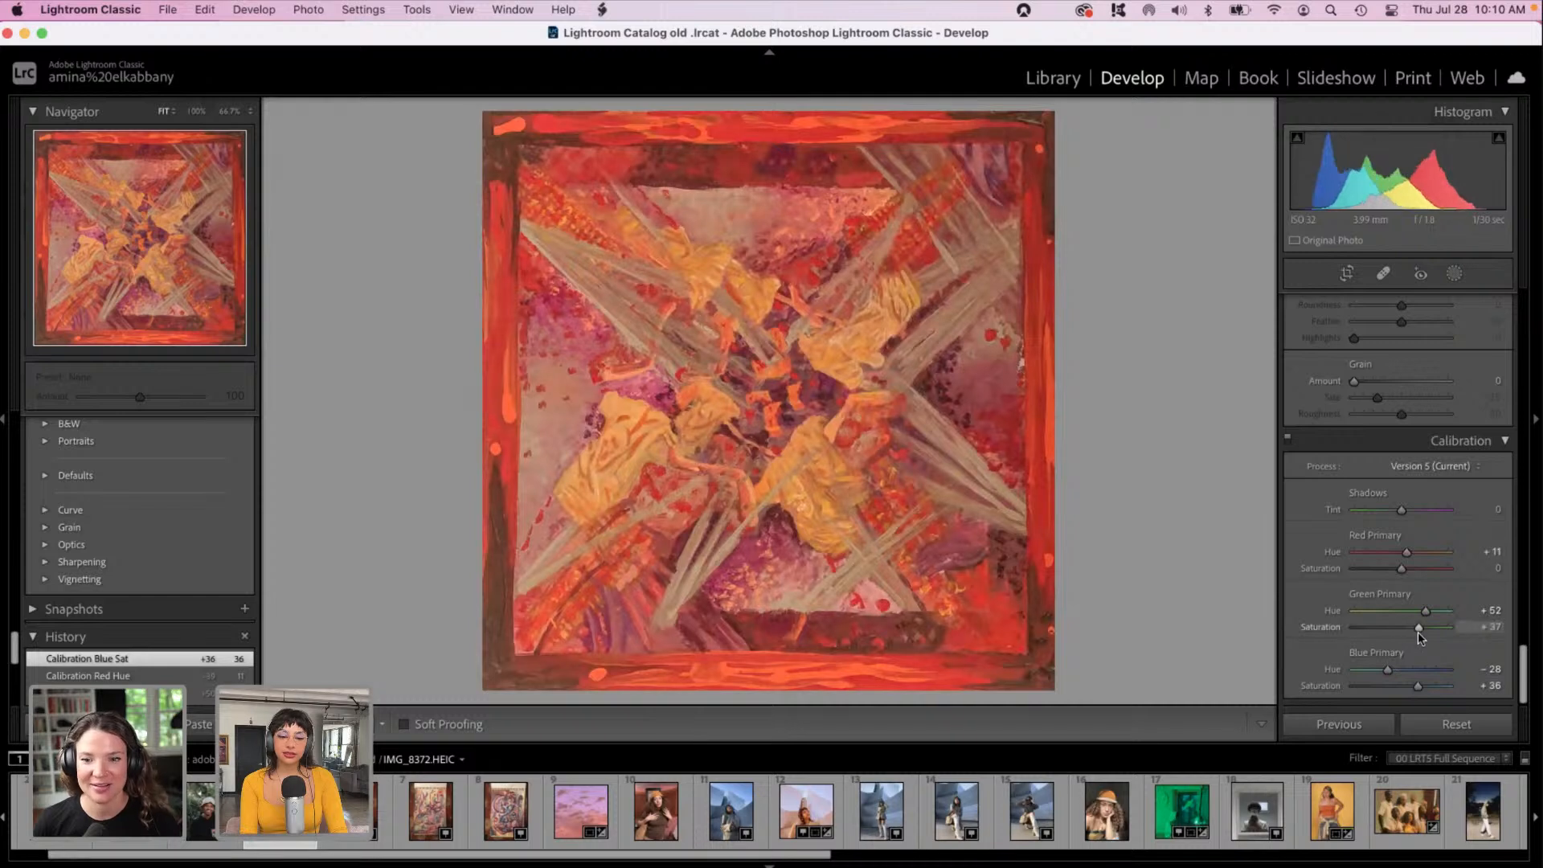
click(1395, 611)
drag(1395, 615, 1394, 616)
Step: Set Luminance Noise Reduction to 55 and Sharpening Amount to 15 for the painting photo
drag(1521, 670, 1525, 550)
click(1404, 433)
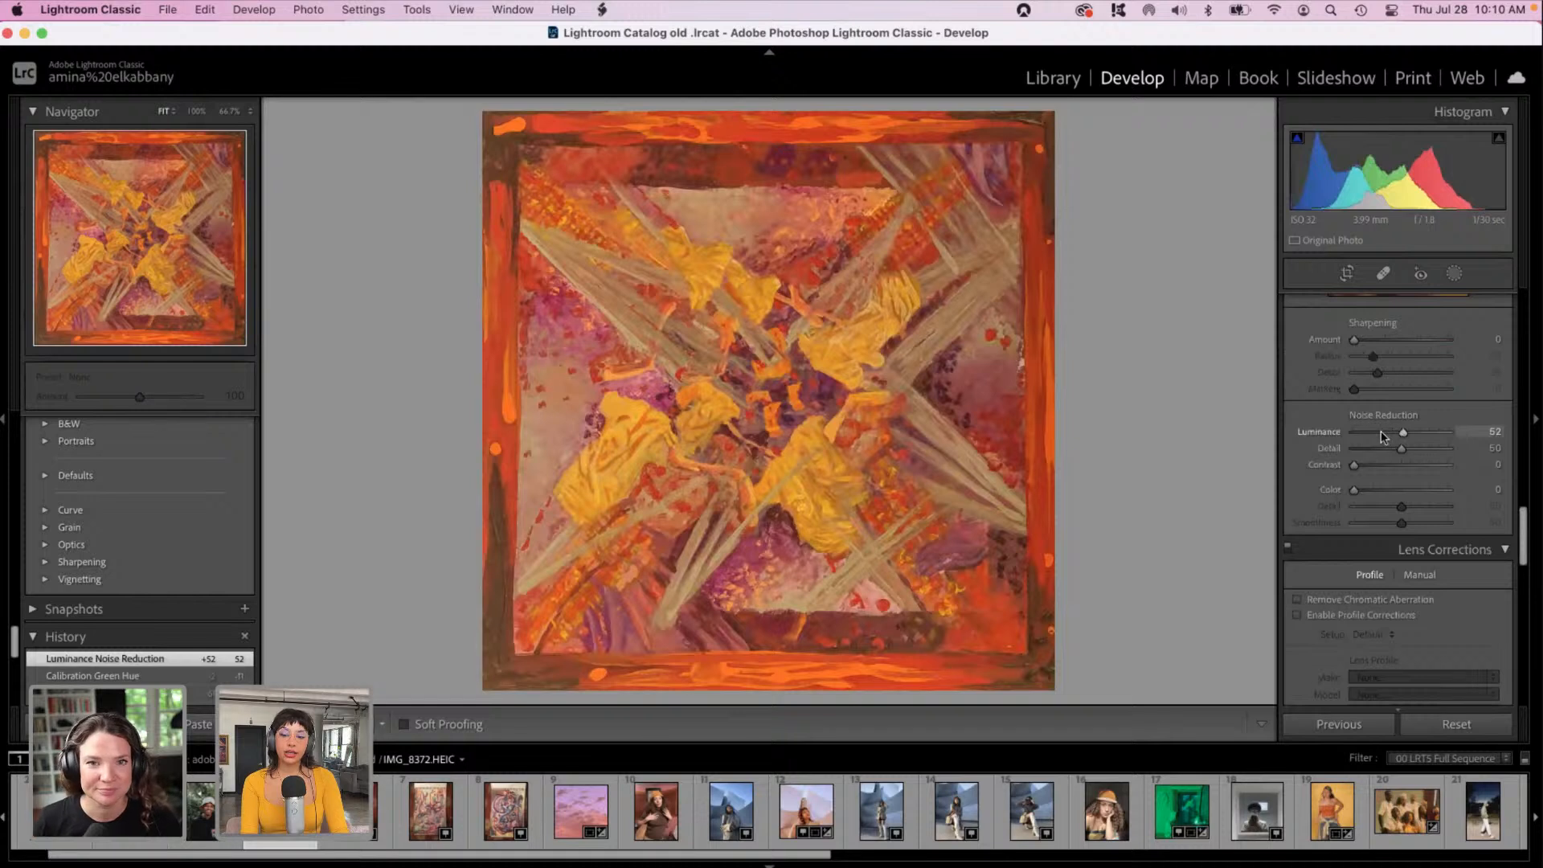
drag(1389, 438, 1388, 436)
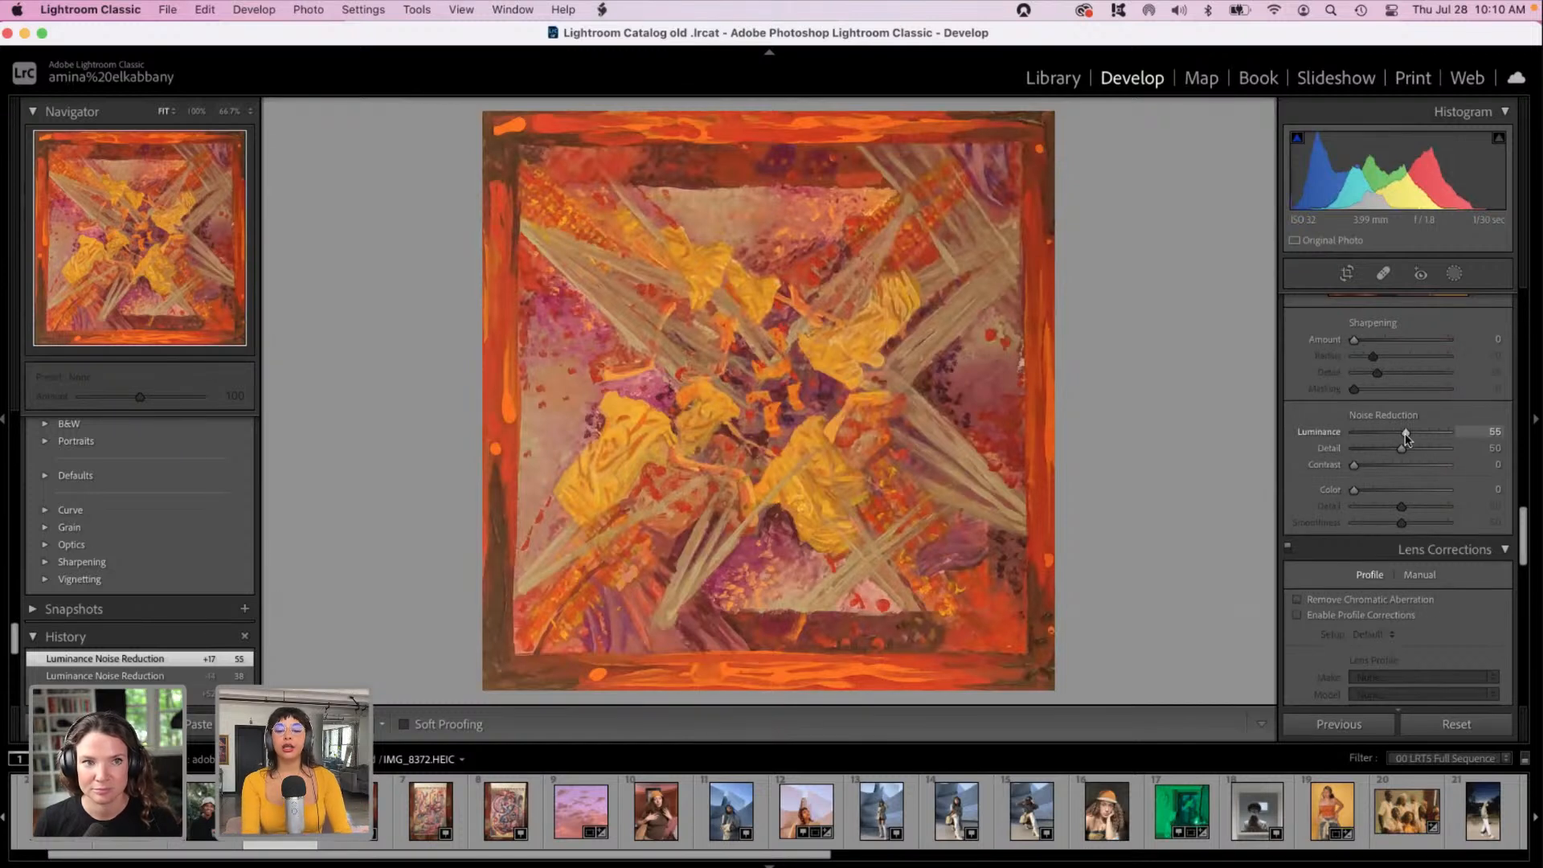
click(1363, 340)
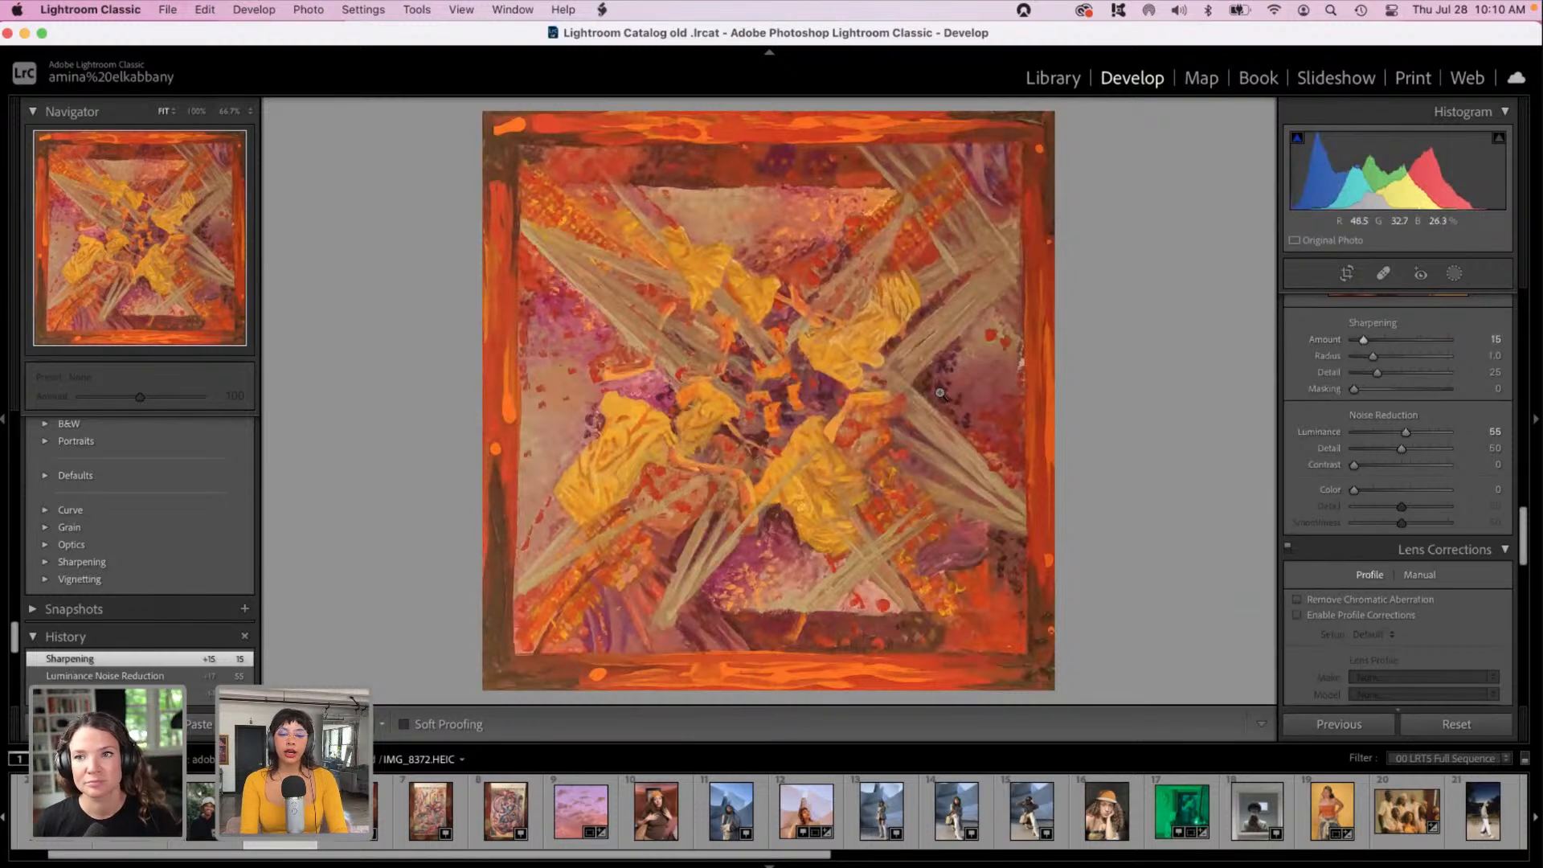
Step: Inspect the painting's centre up close, raise the Purple saturation, and set the HSL Hue of Purple to +25 and Magenta to -10
drag(1518, 523, 1517, 480)
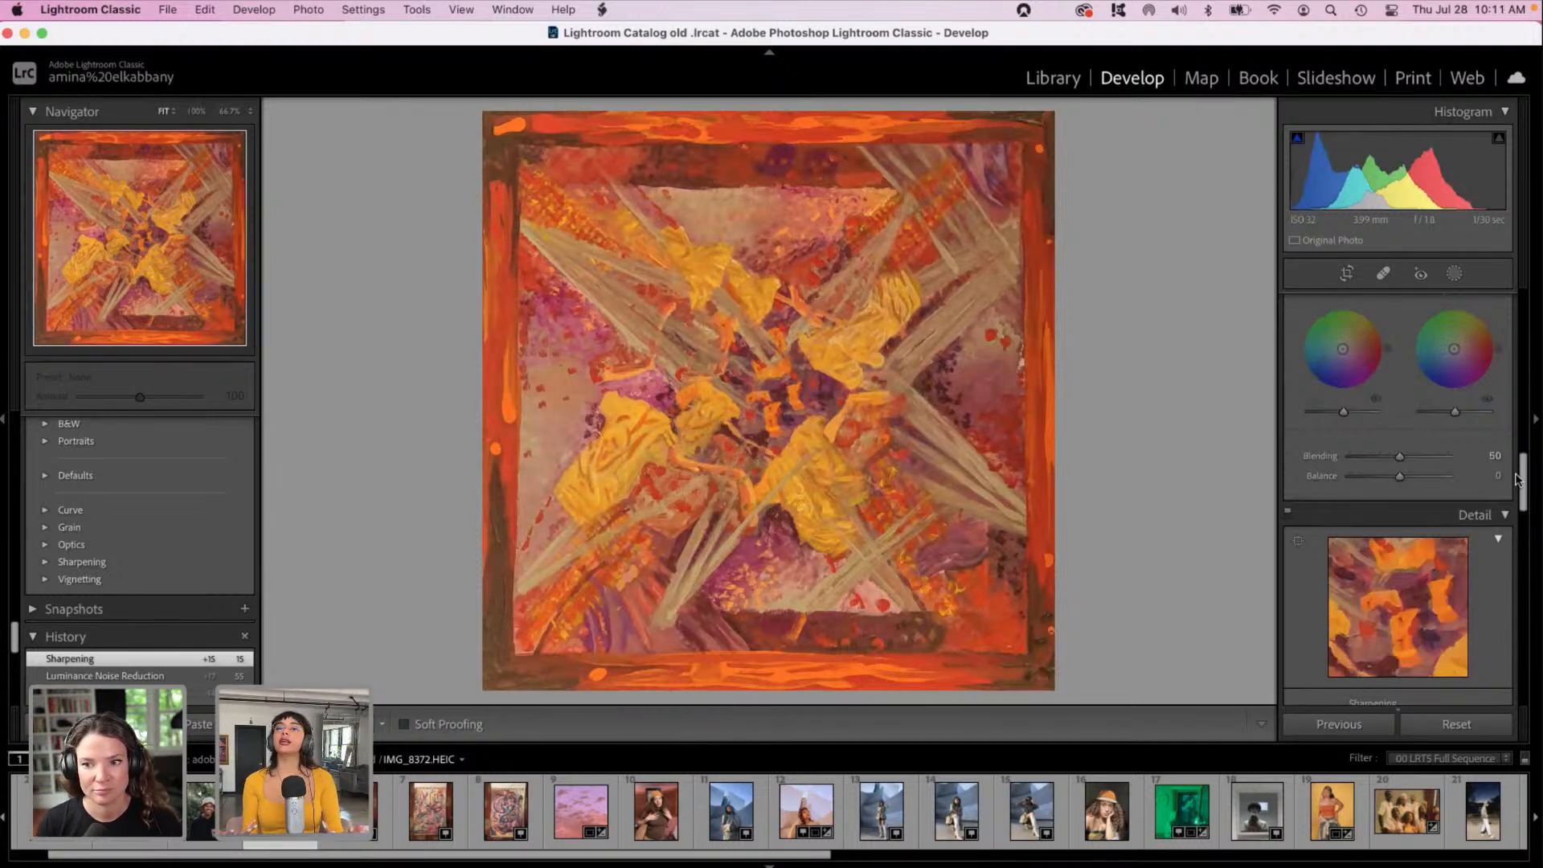
drag(1521, 476, 1529, 399)
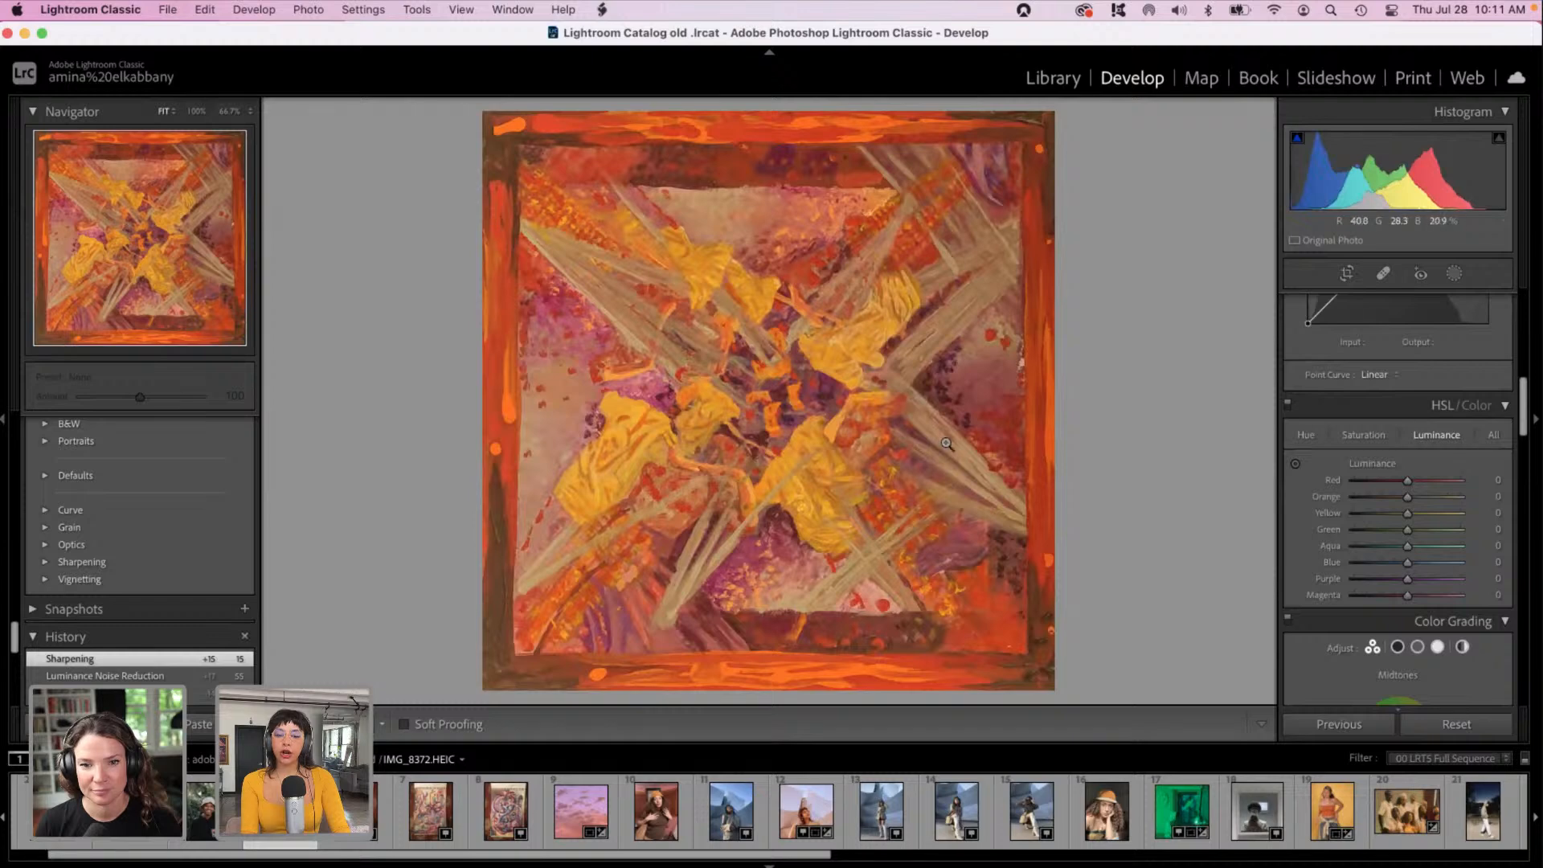
click(771, 360)
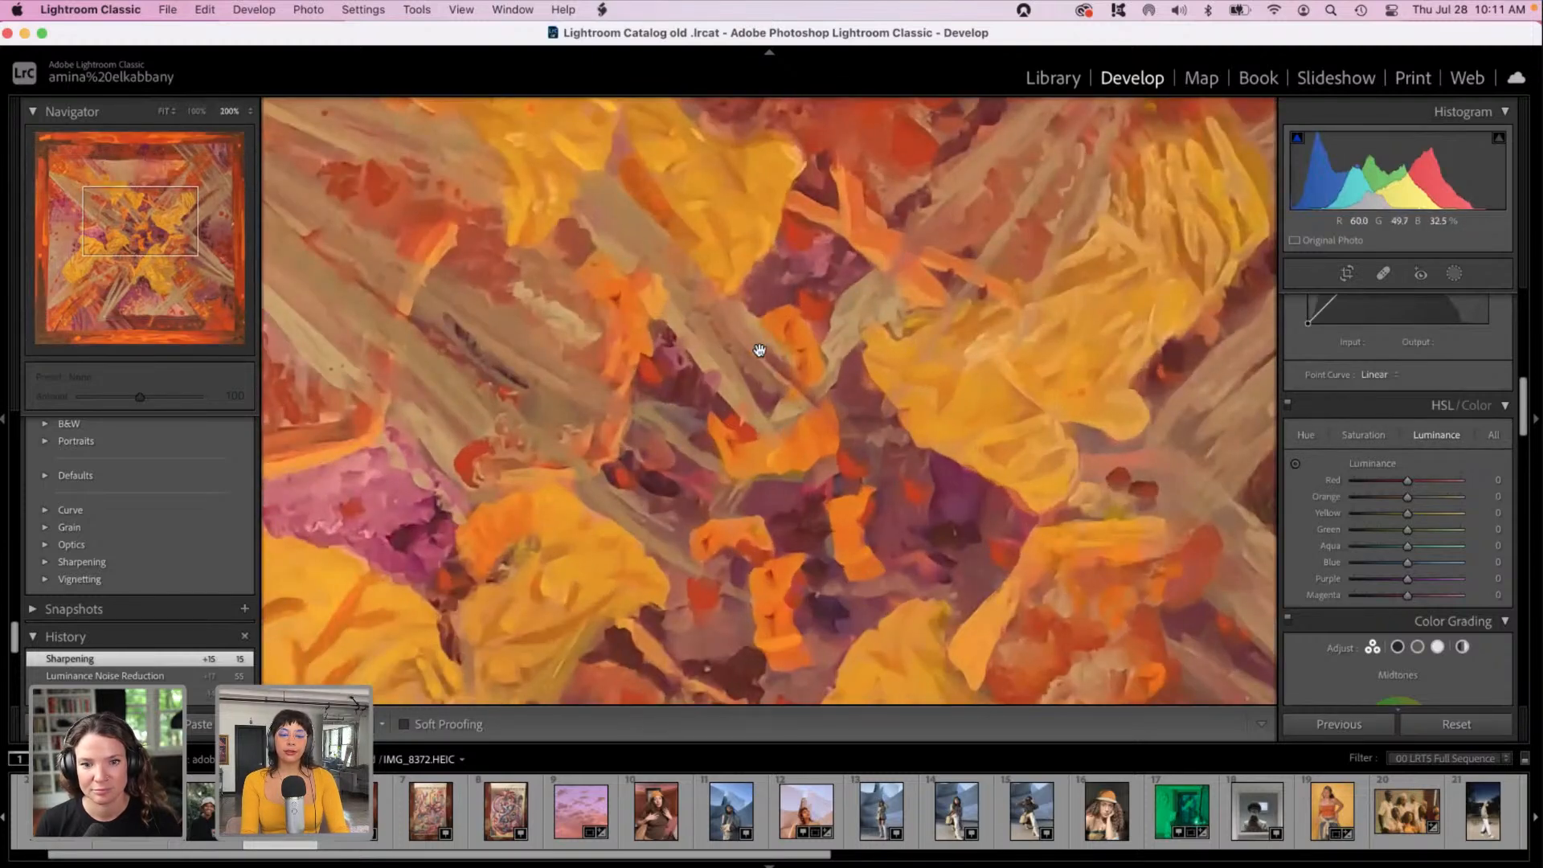
click(760, 350)
key(super+minus)
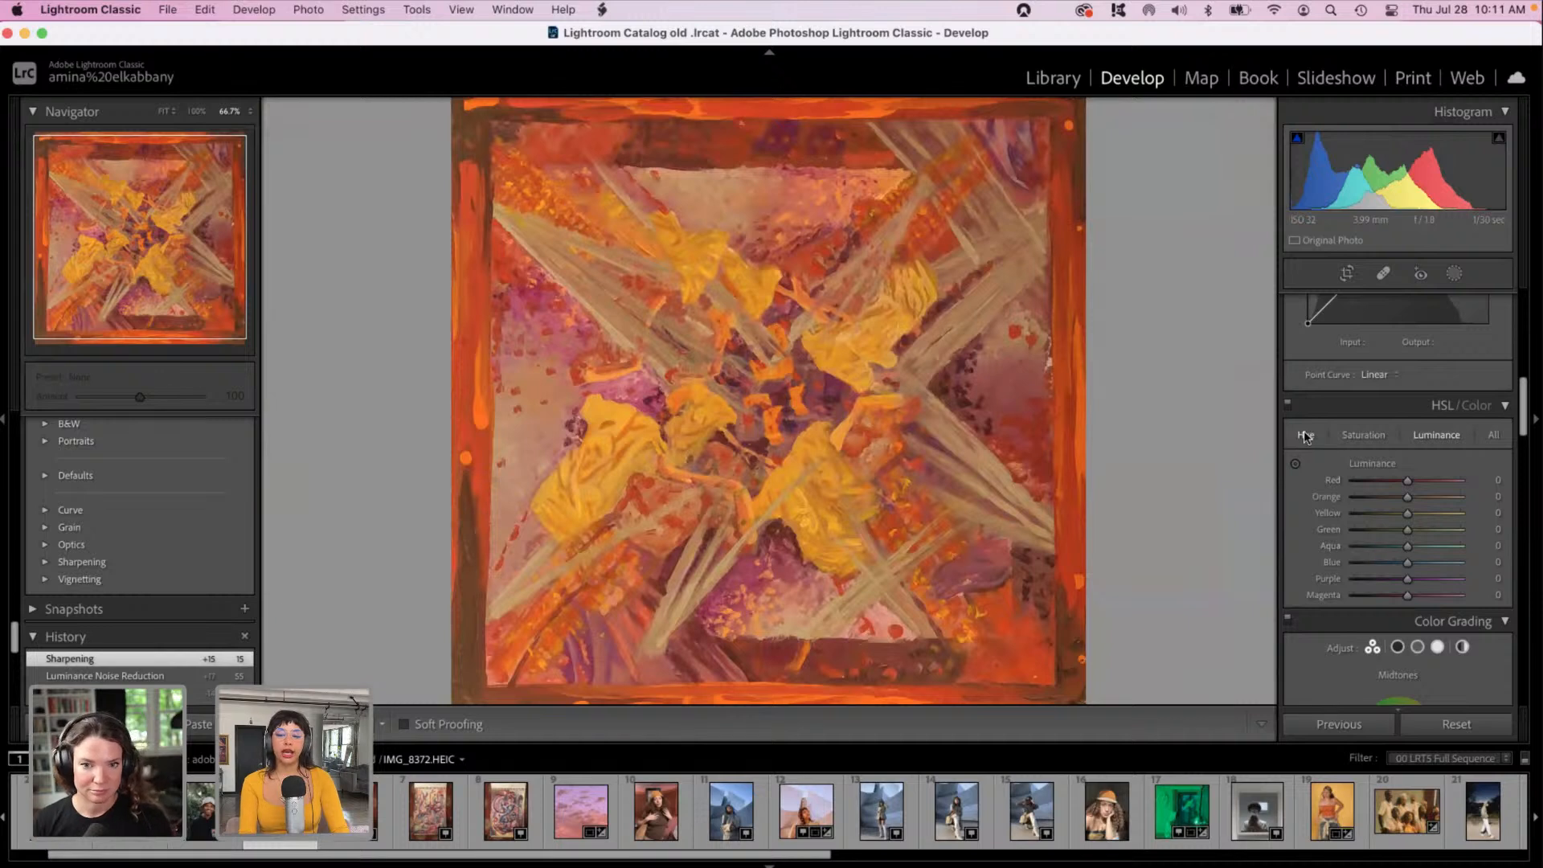
click(1358, 436)
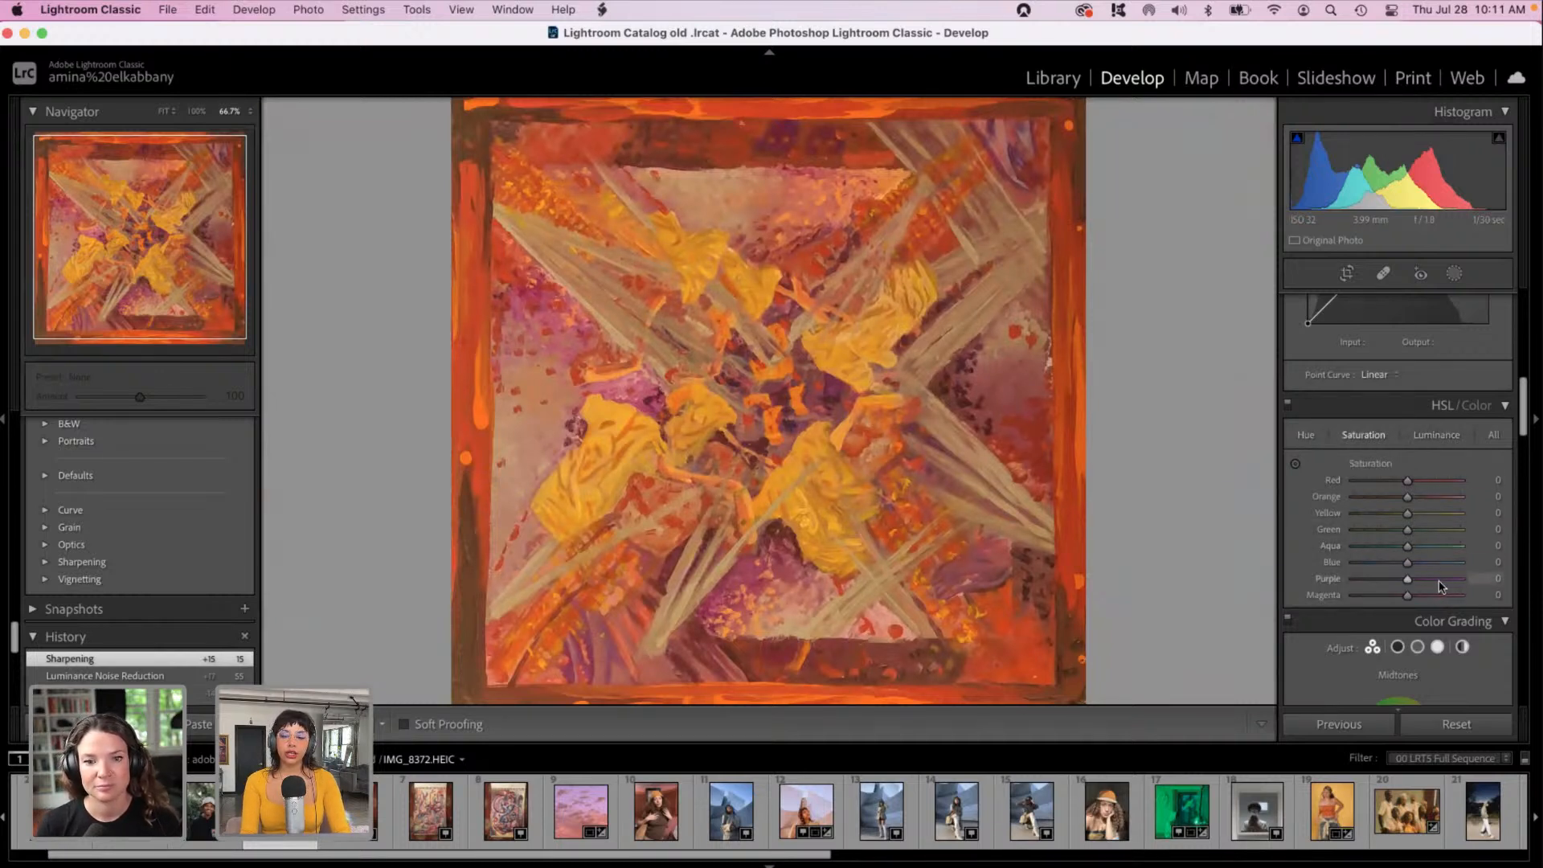
drag(1439, 586, 1445, 584)
click(1307, 435)
mouse_move(1405, 579)
mouse_down()
mouse_move(1384, 585)
mouse_move(1421, 585)
mouse_move(1377, 598)
mouse_move(1402, 600)
mouse_up()
Step: Set the HSL Luminance of Purple to +60, Magenta to +53 and Red to -5
click(1437, 436)
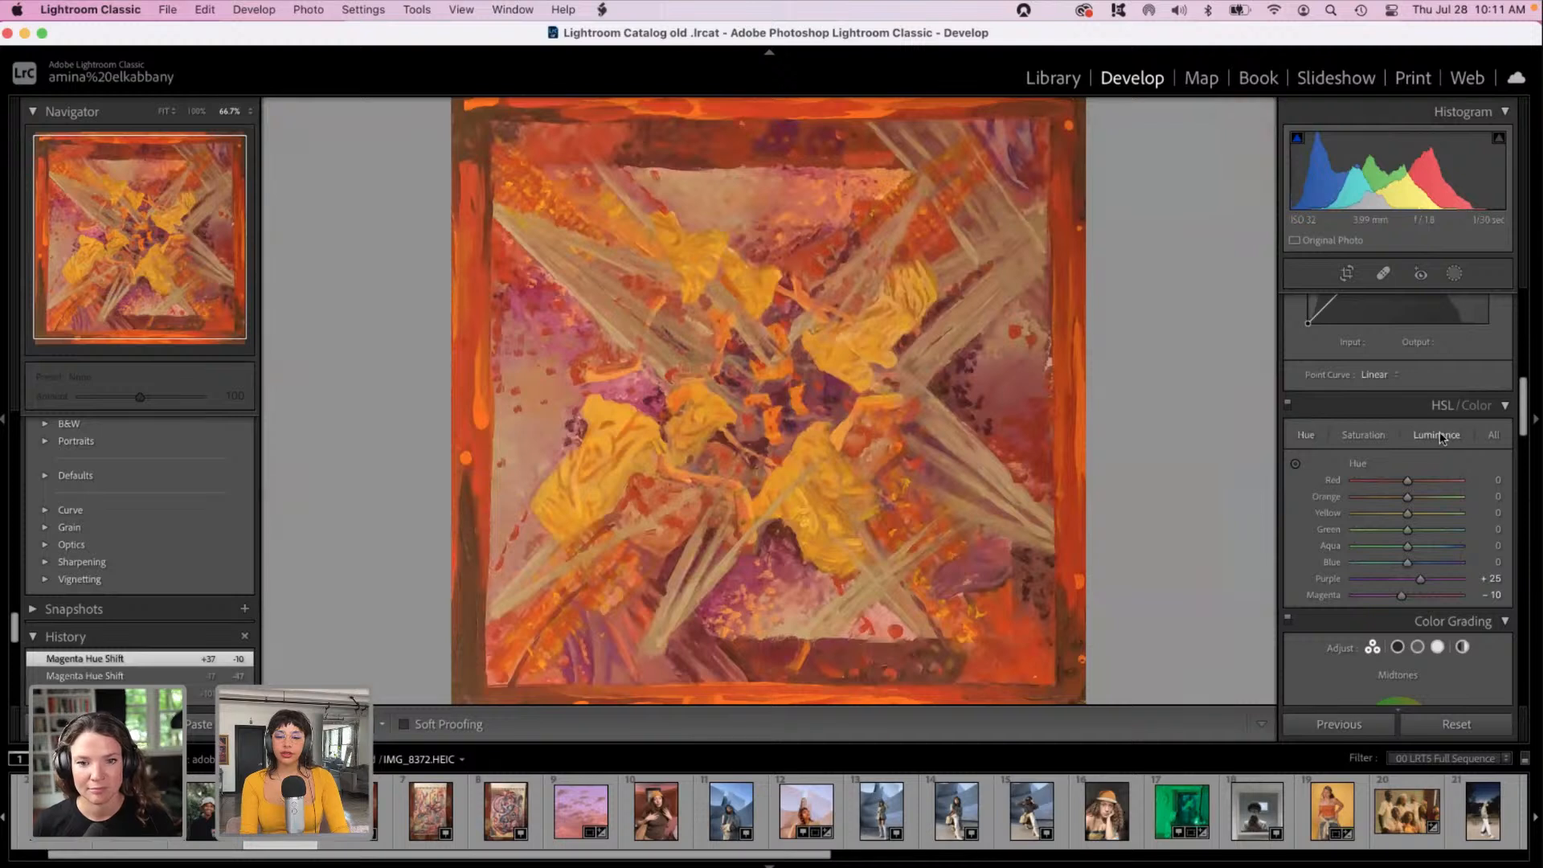
click(1437, 595)
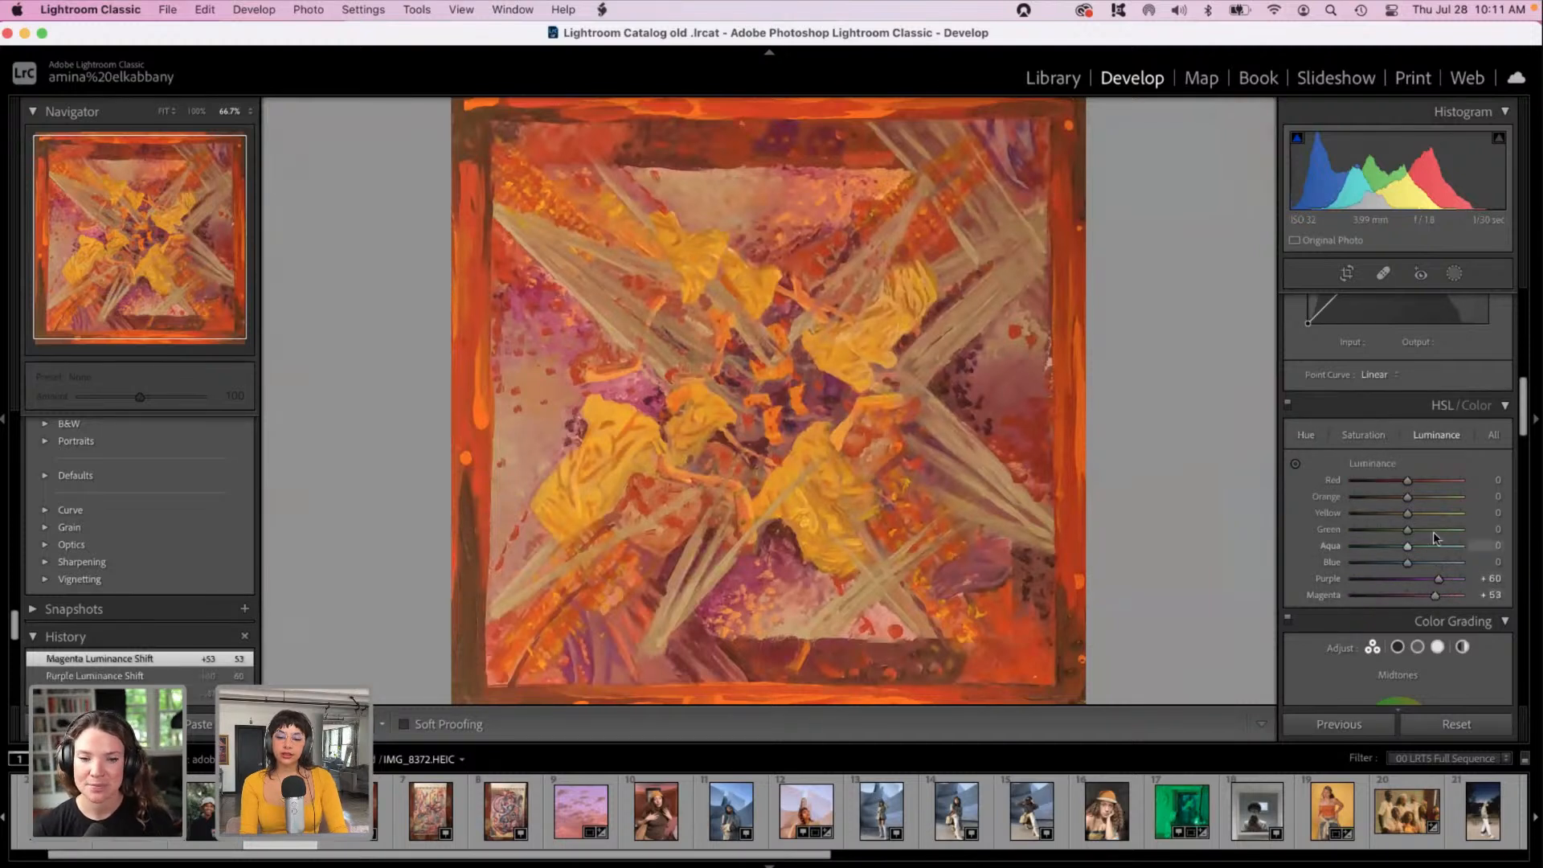
click(1436, 481)
drag(1436, 482, 1403, 482)
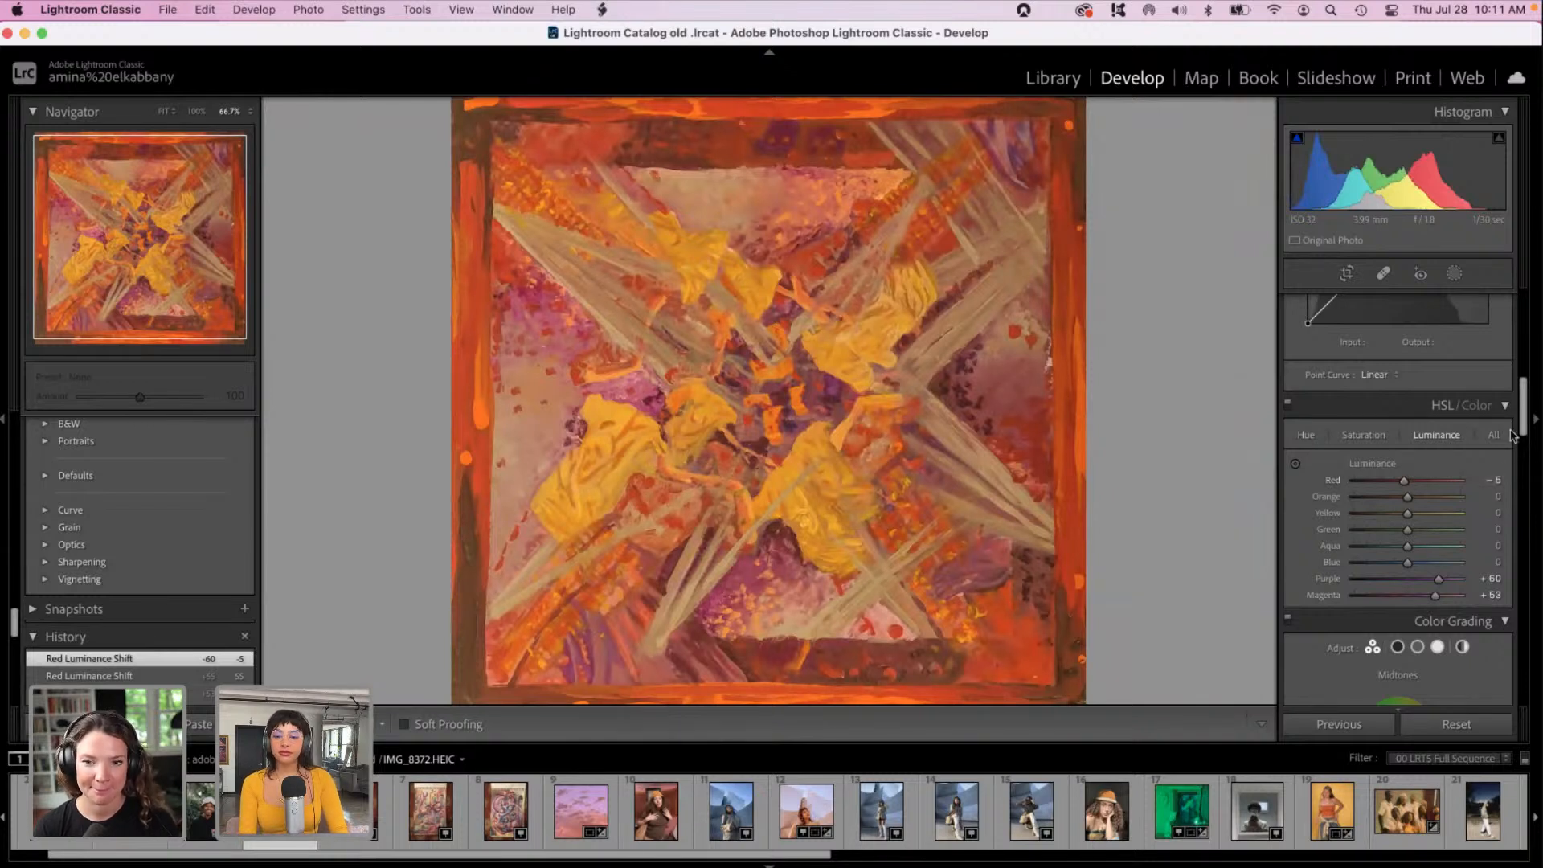
Step: Set Exposure to -0.95 and compare the painting photo in the split and side-by-side before/after views
drag(1523, 413, 1519, 346)
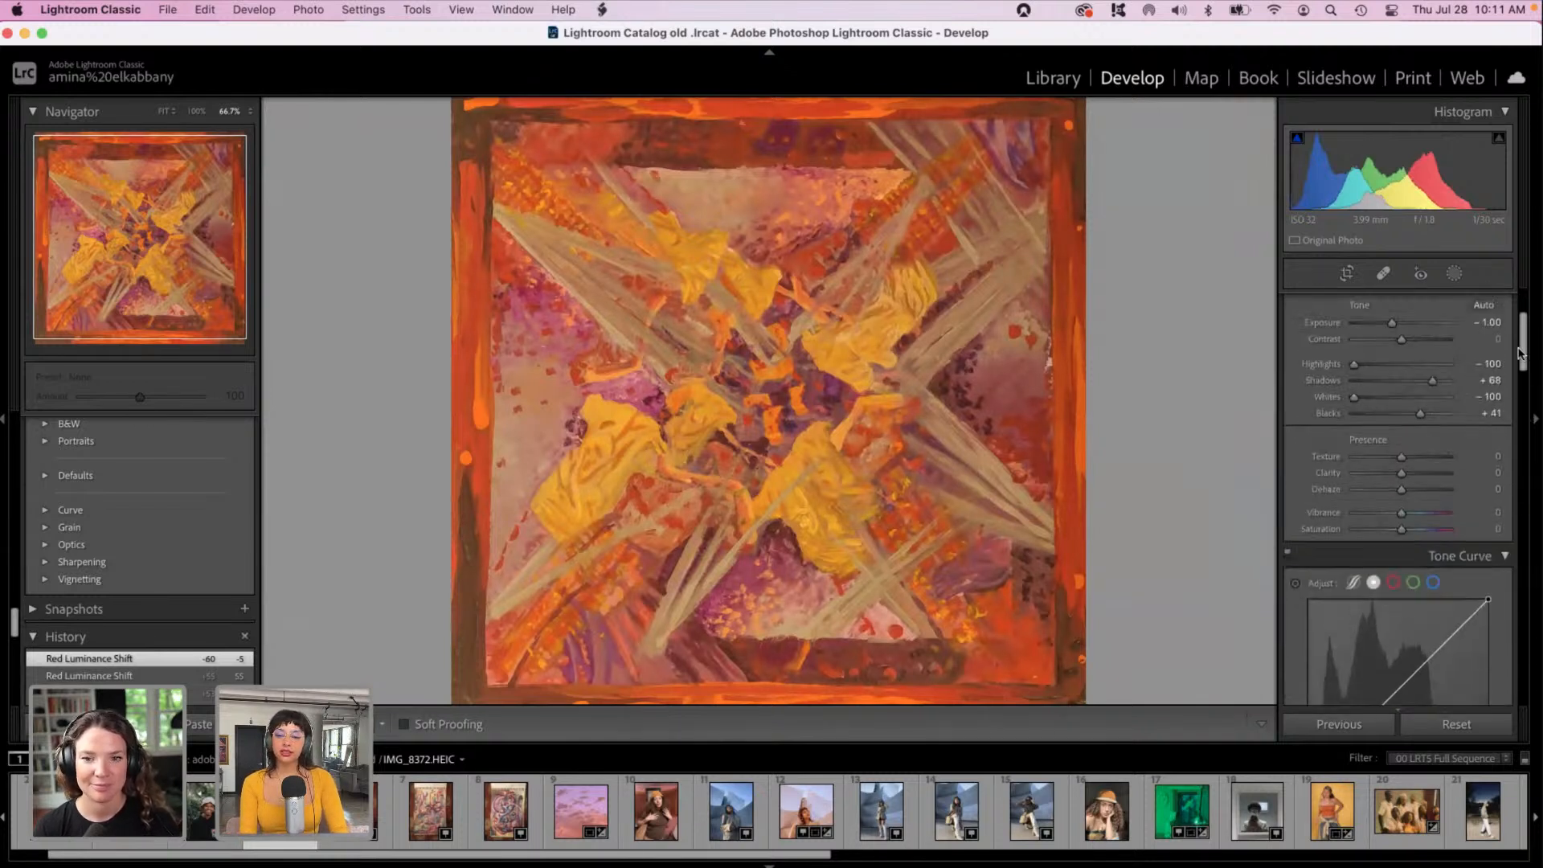
drag(1399, 325, 1400, 325)
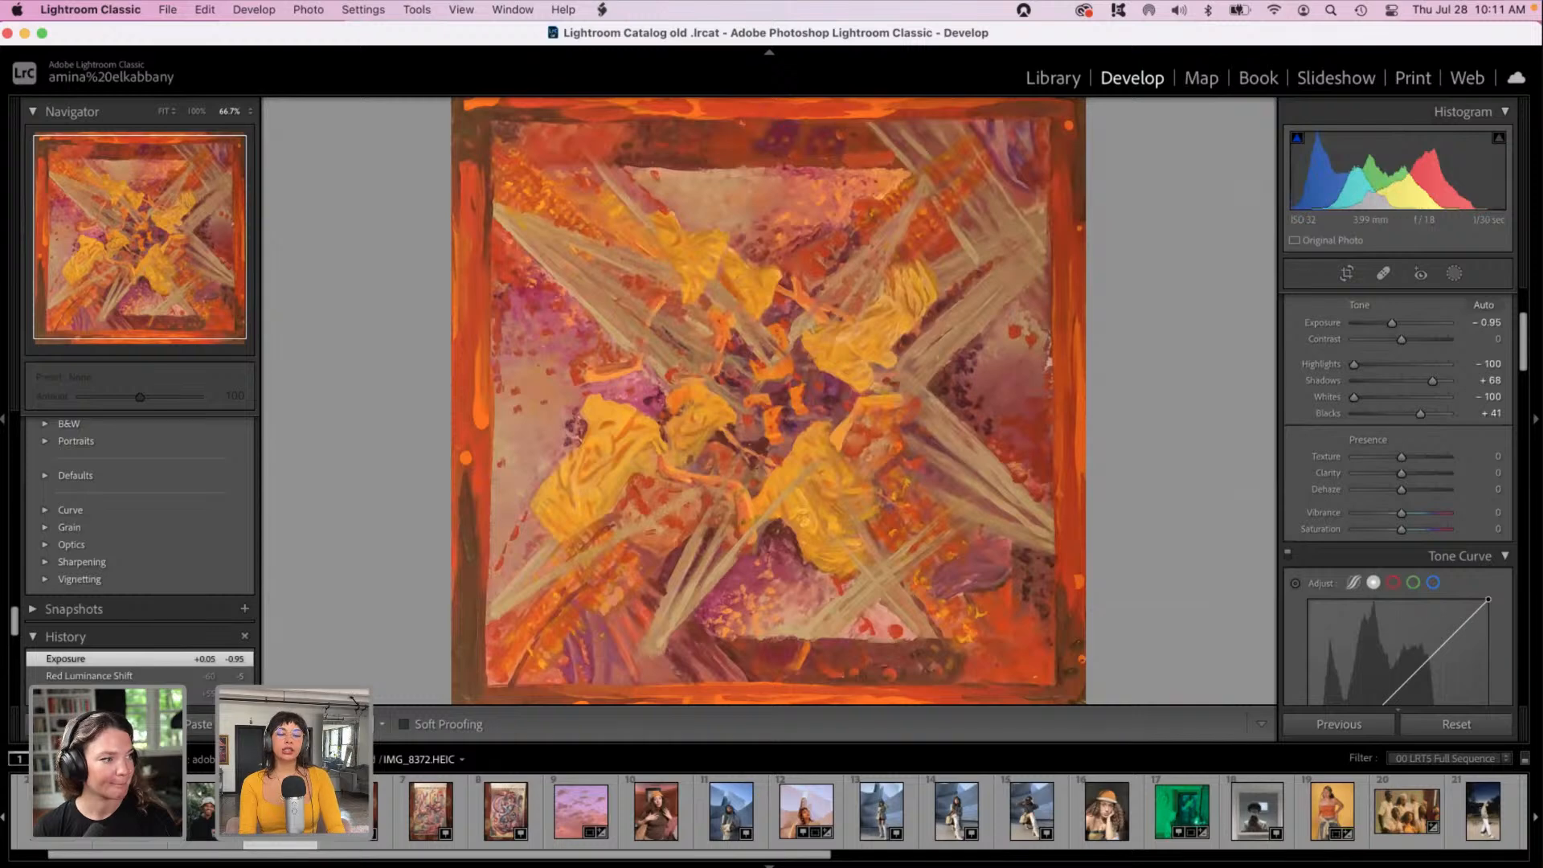
key(y)
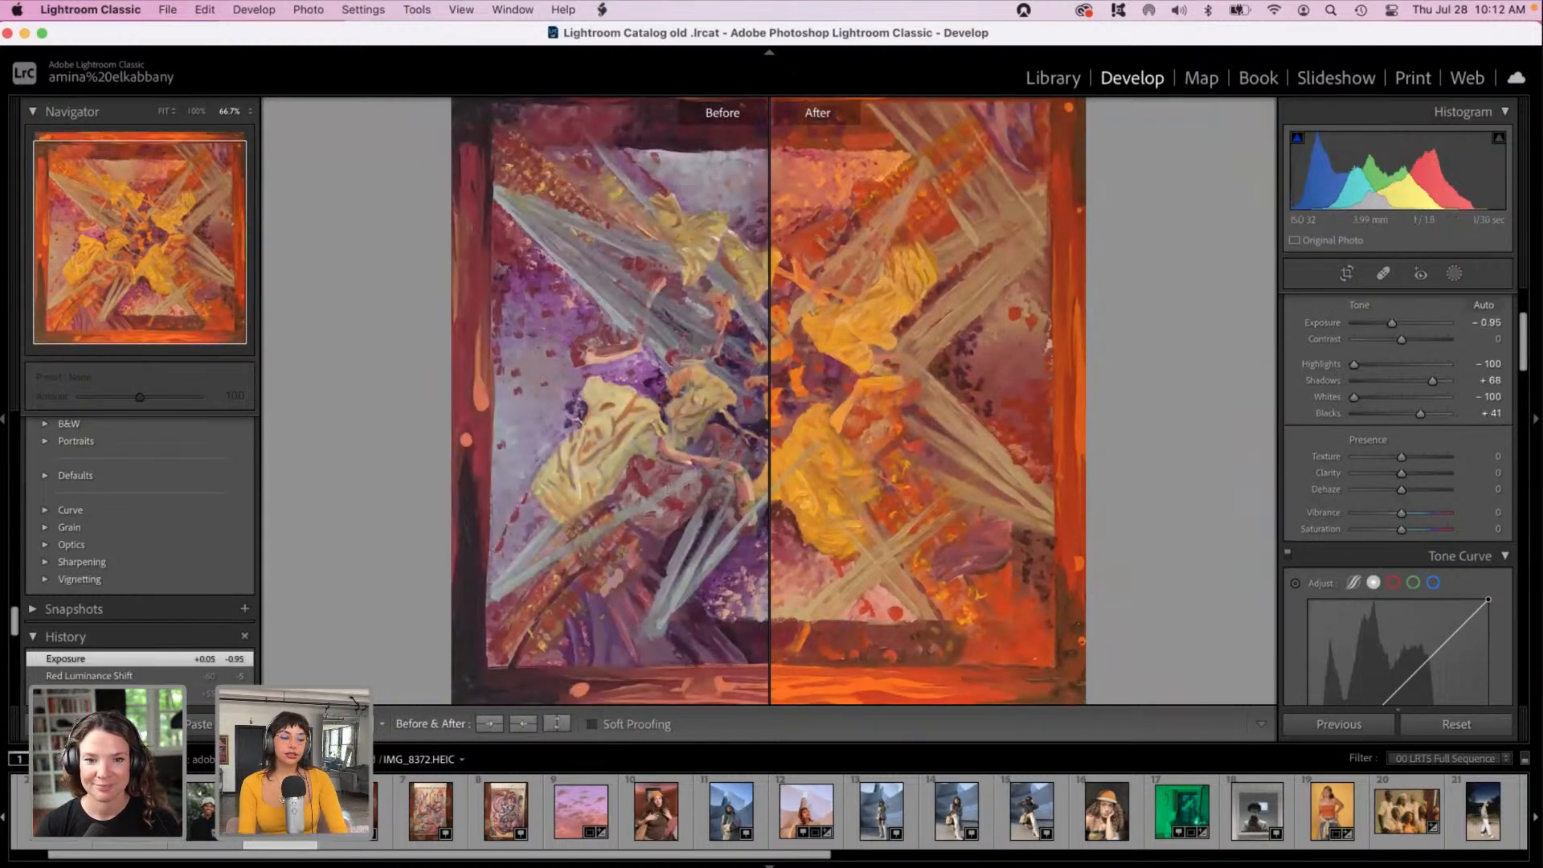
click(363, 724)
click(363, 724)
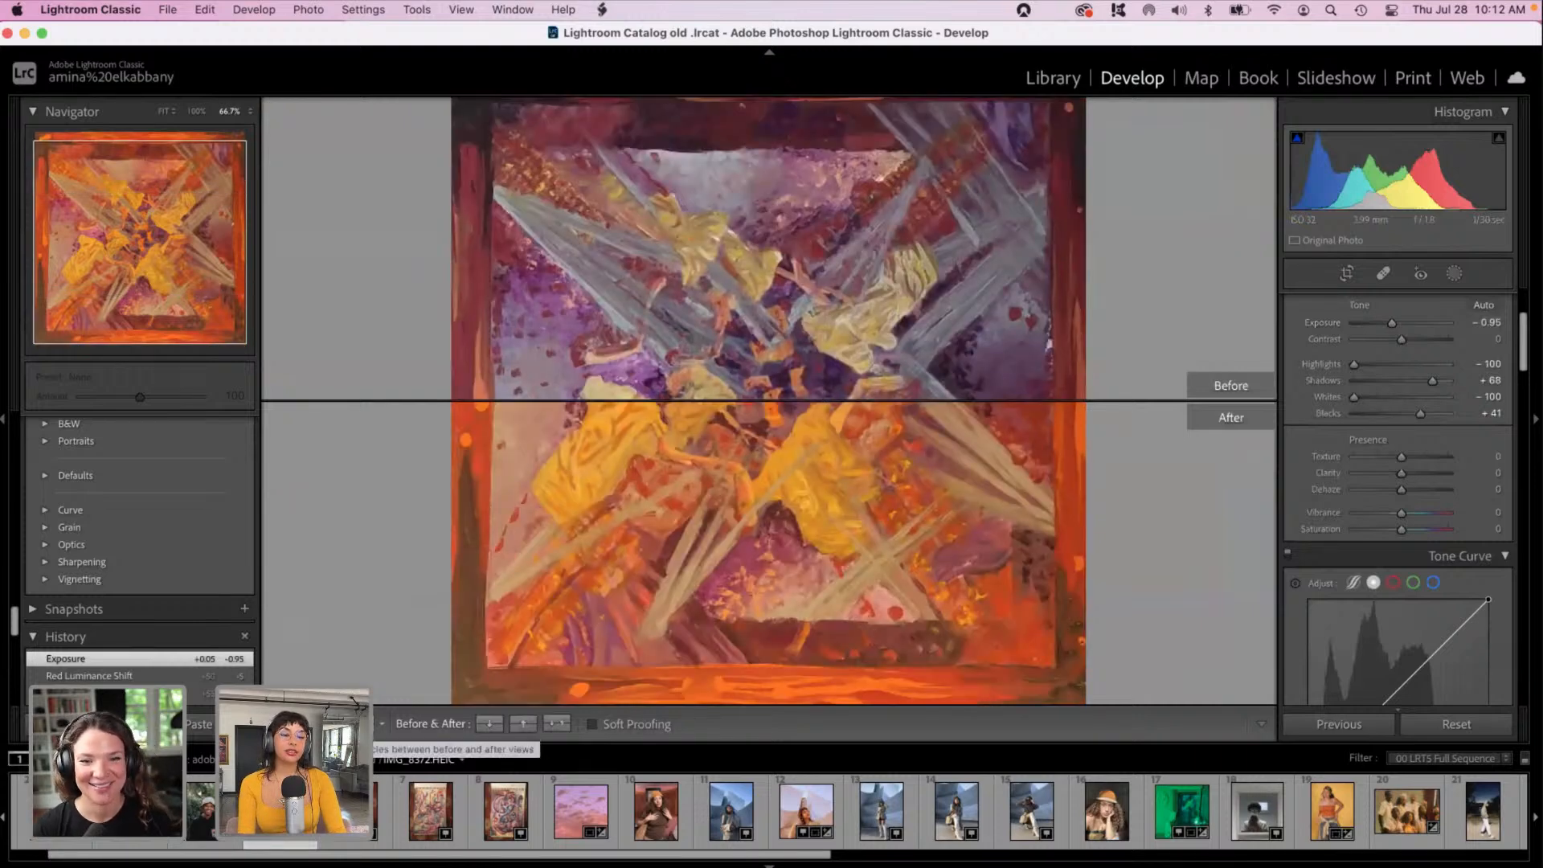
click(363, 724)
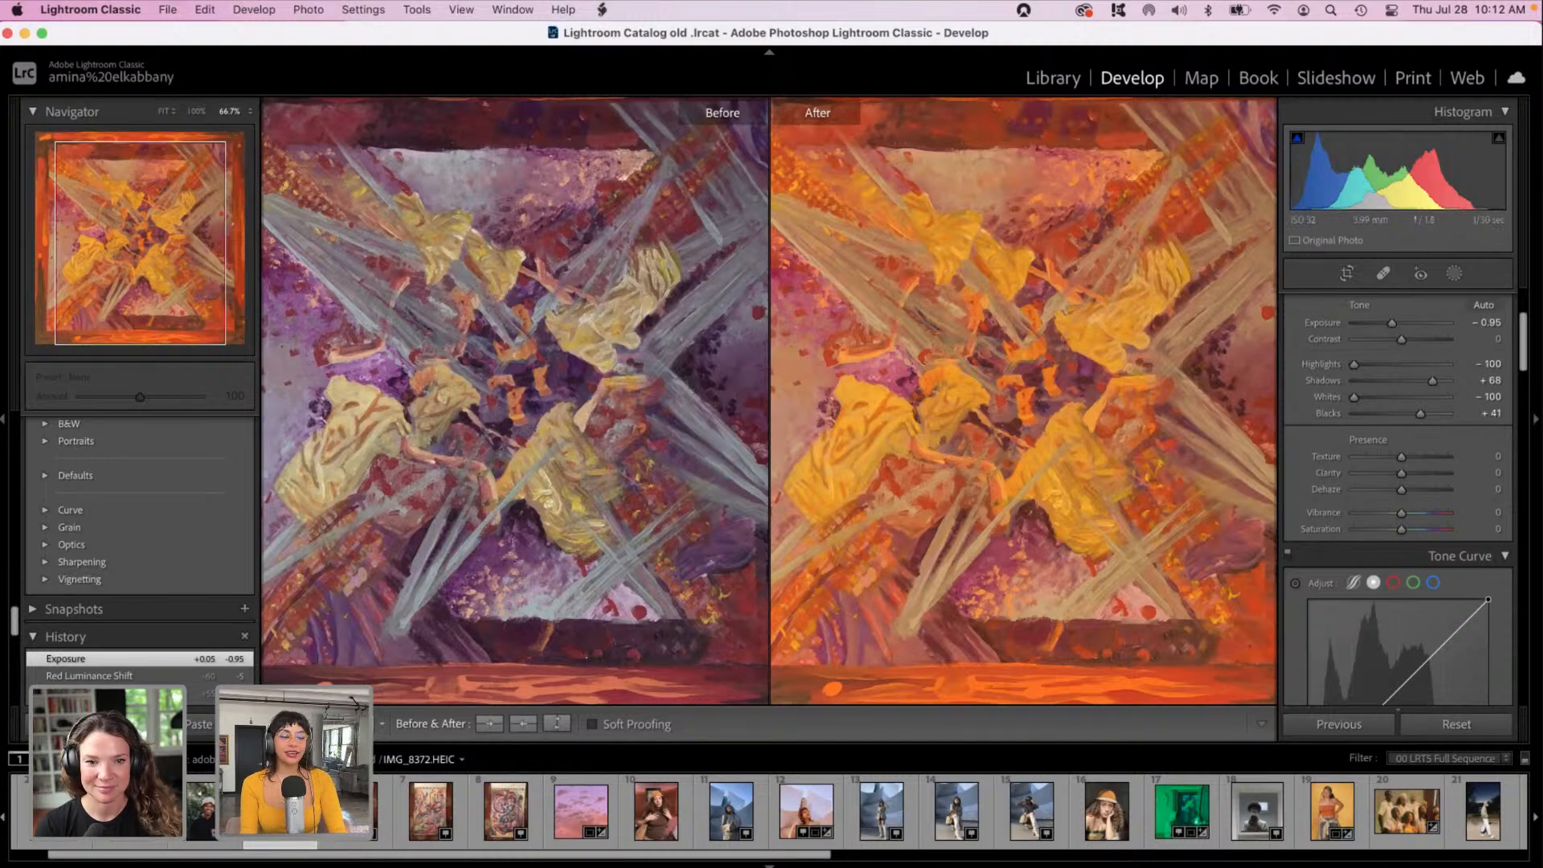
Step: Close the before/after comparison, lower the painting photo's white balance Temp, and set Exposure to 0.00 and Tint to +22
key(y)
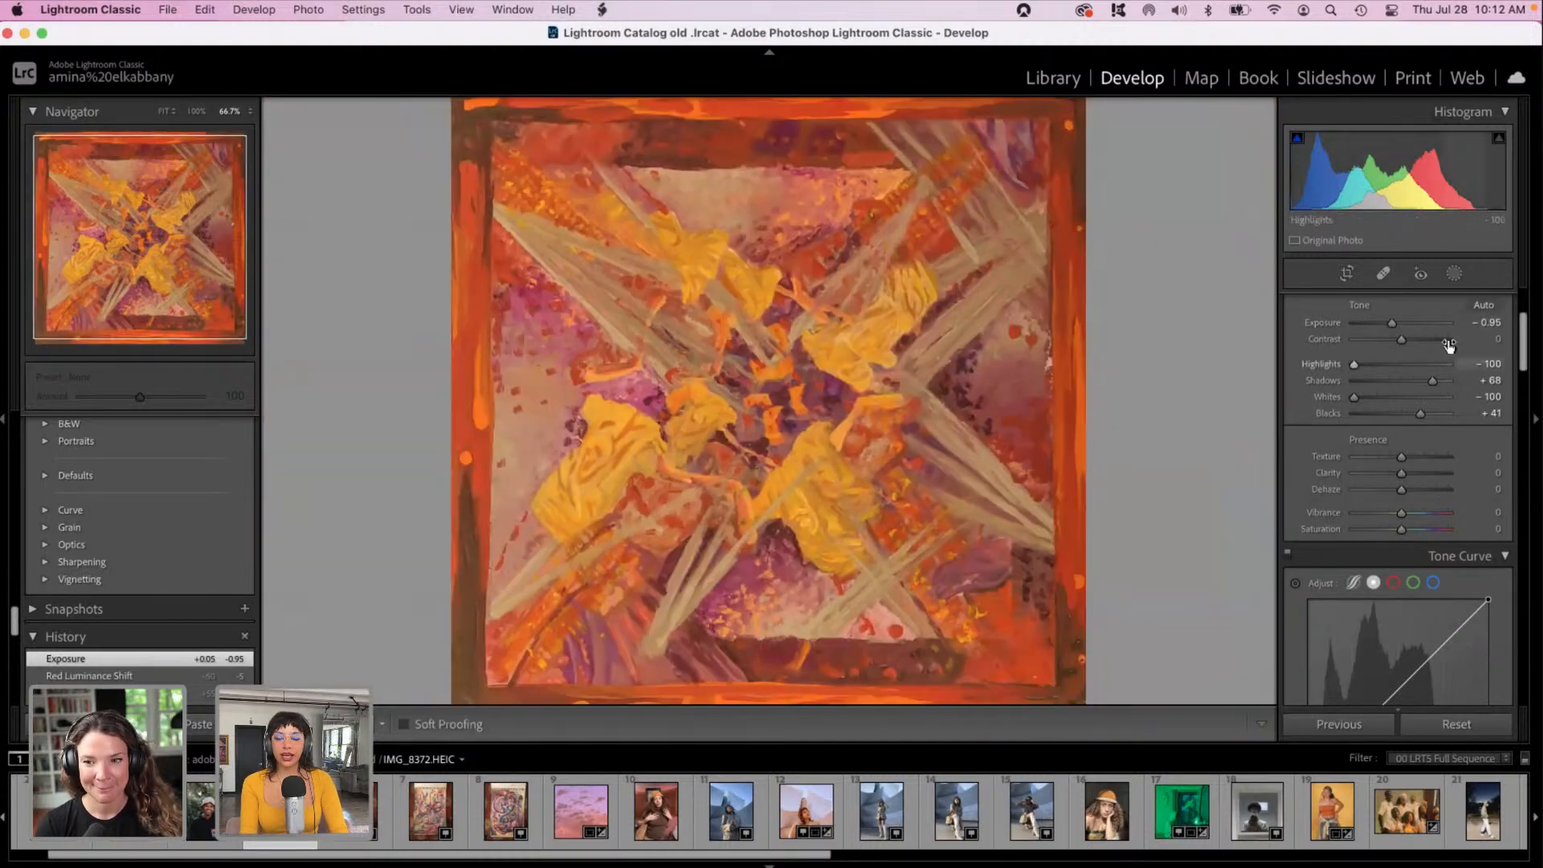
scroll(1533, 315, up, 3)
scroll(1532, 315, up, 1)
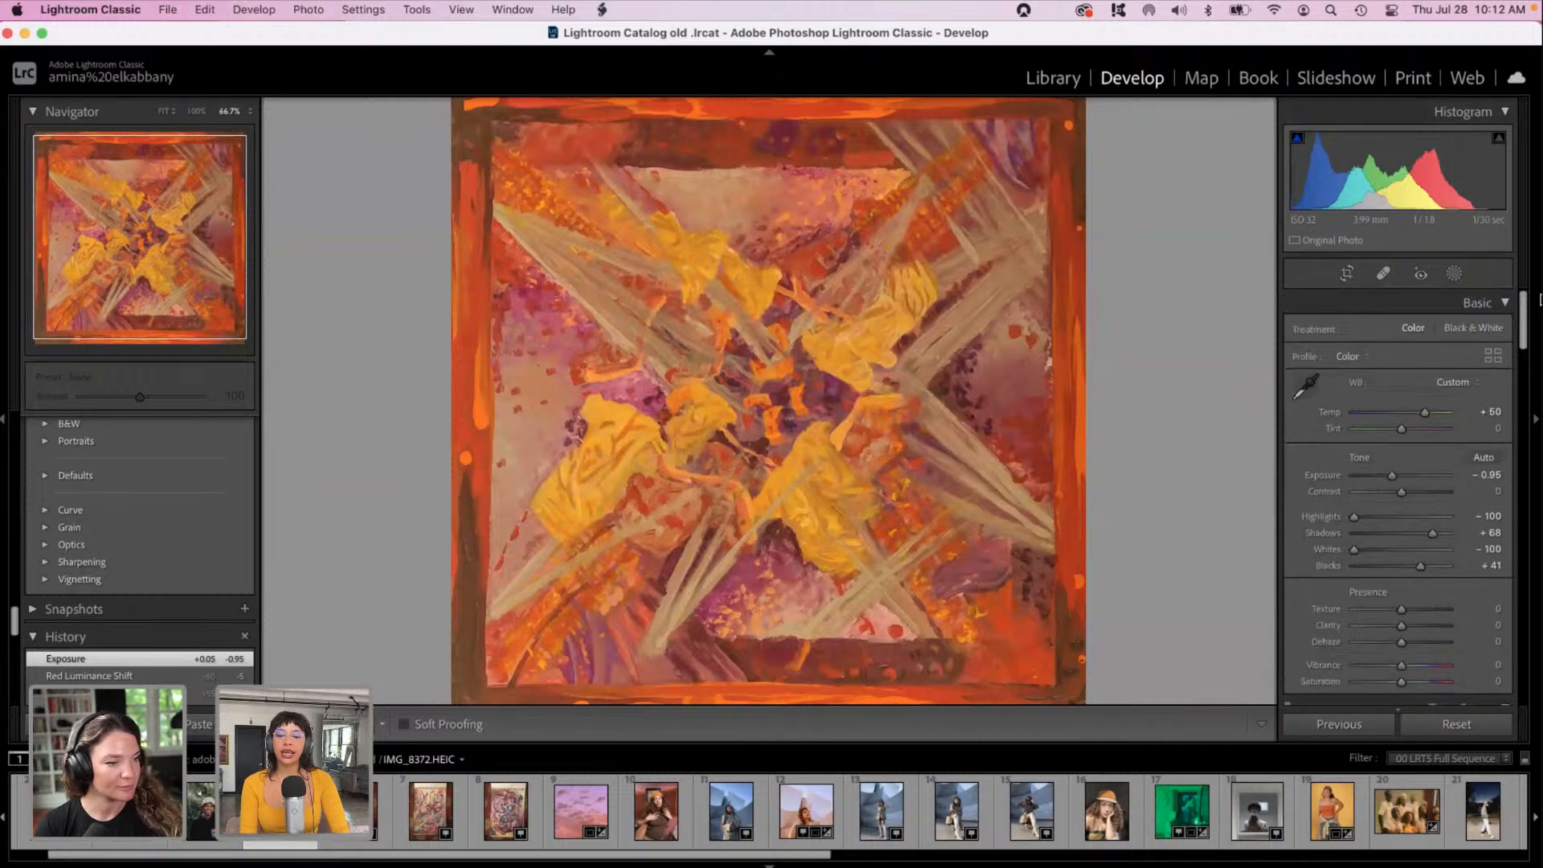
mouse_move(1414, 415)
mouse_down()
mouse_move(1375, 419)
mouse_move(1405, 415)
mouse_up()
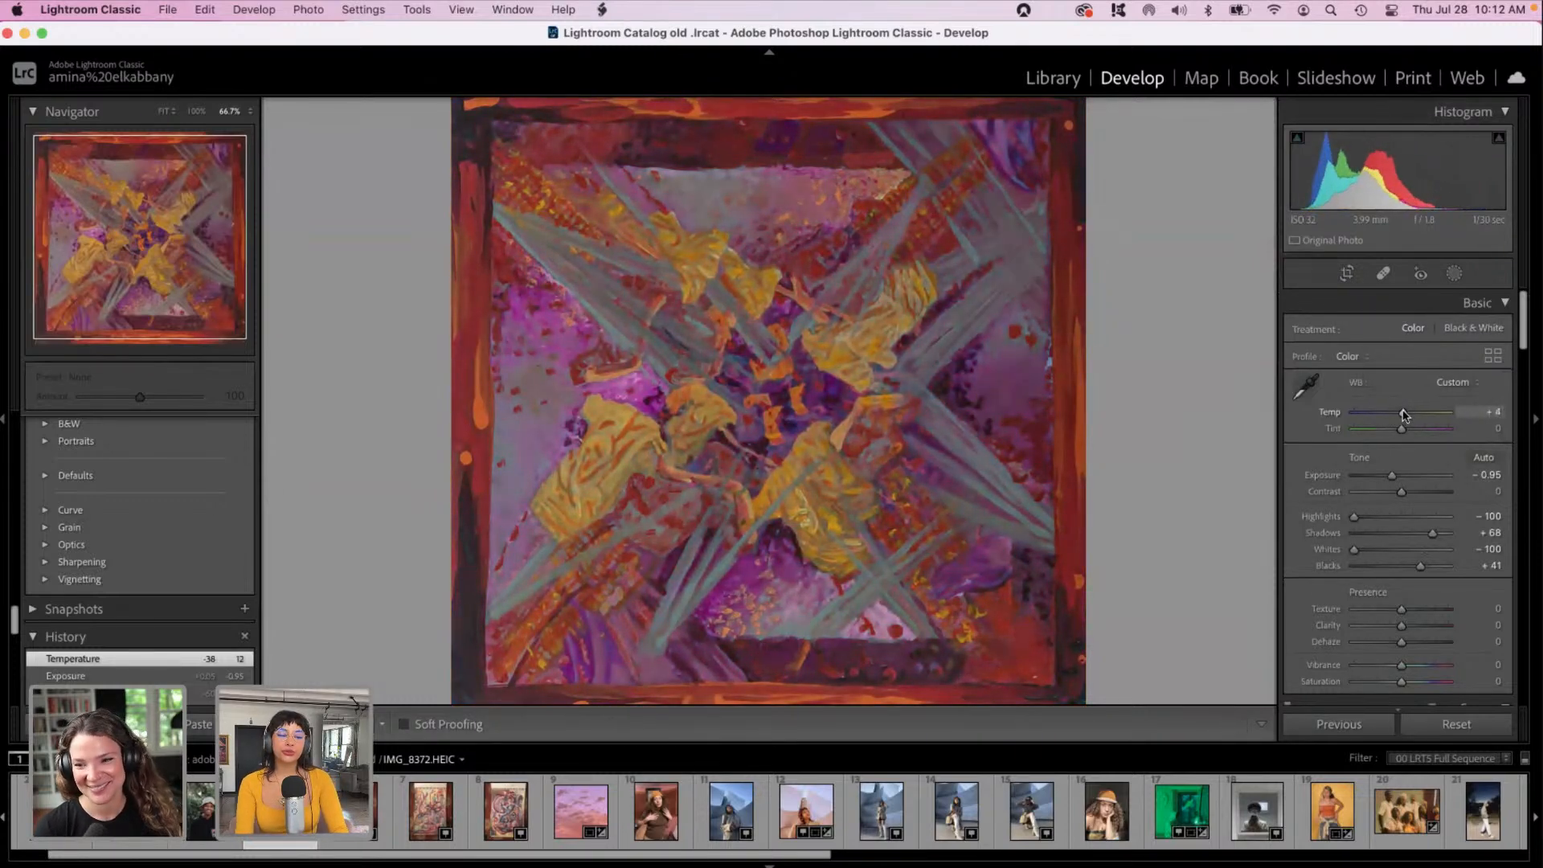
drag(1392, 475, 1416, 432)
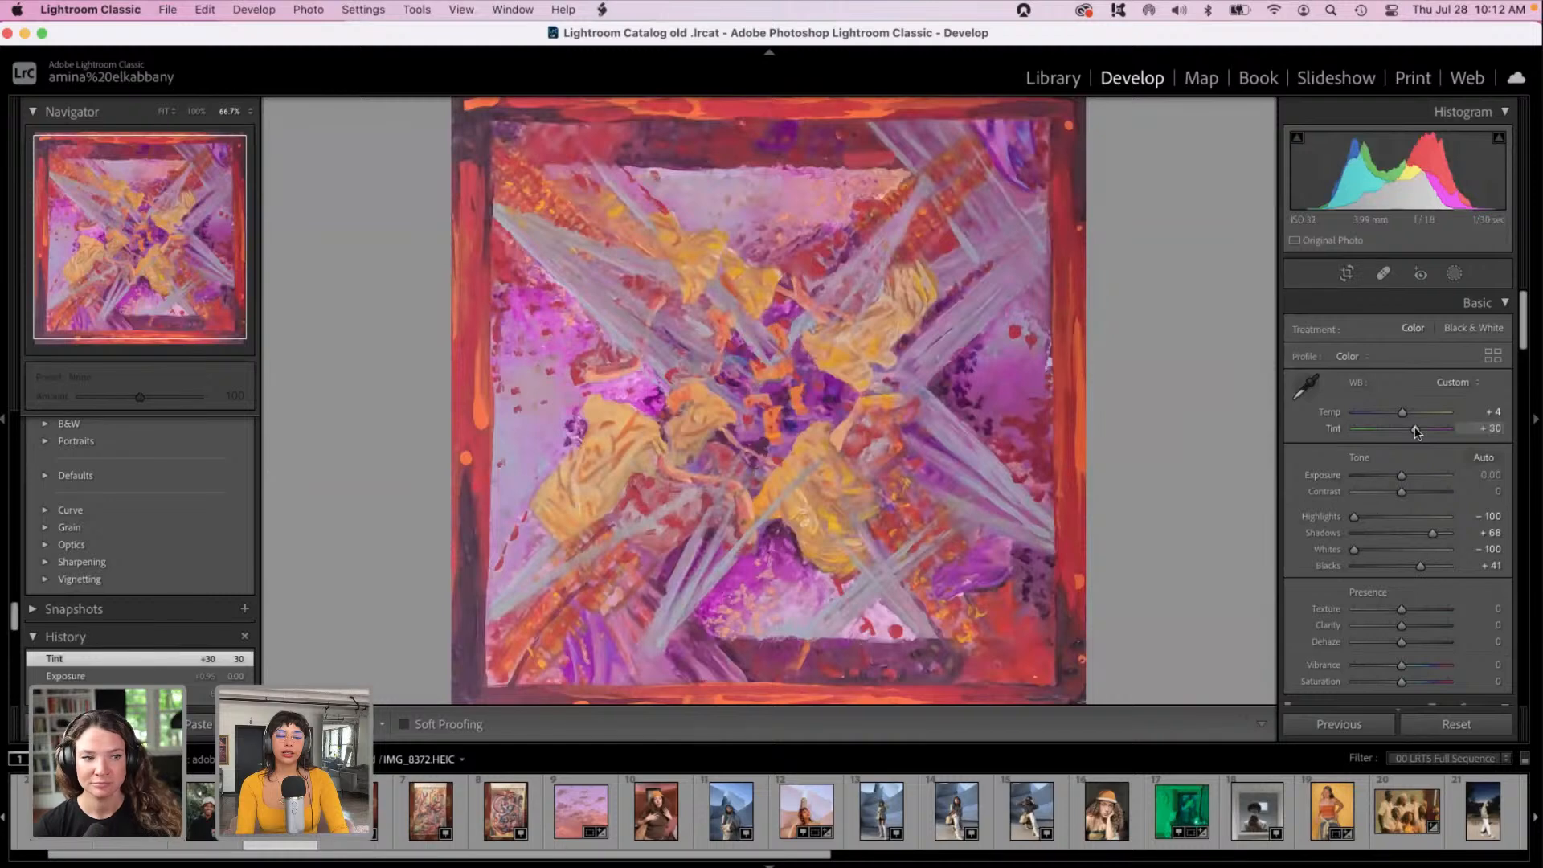
click(1411, 412)
drag(1410, 410, 1410, 428)
Step: Try different Blue Primary Hue values in the Calibration settings and set the hue to -39
drag(1525, 334, 1539, 699)
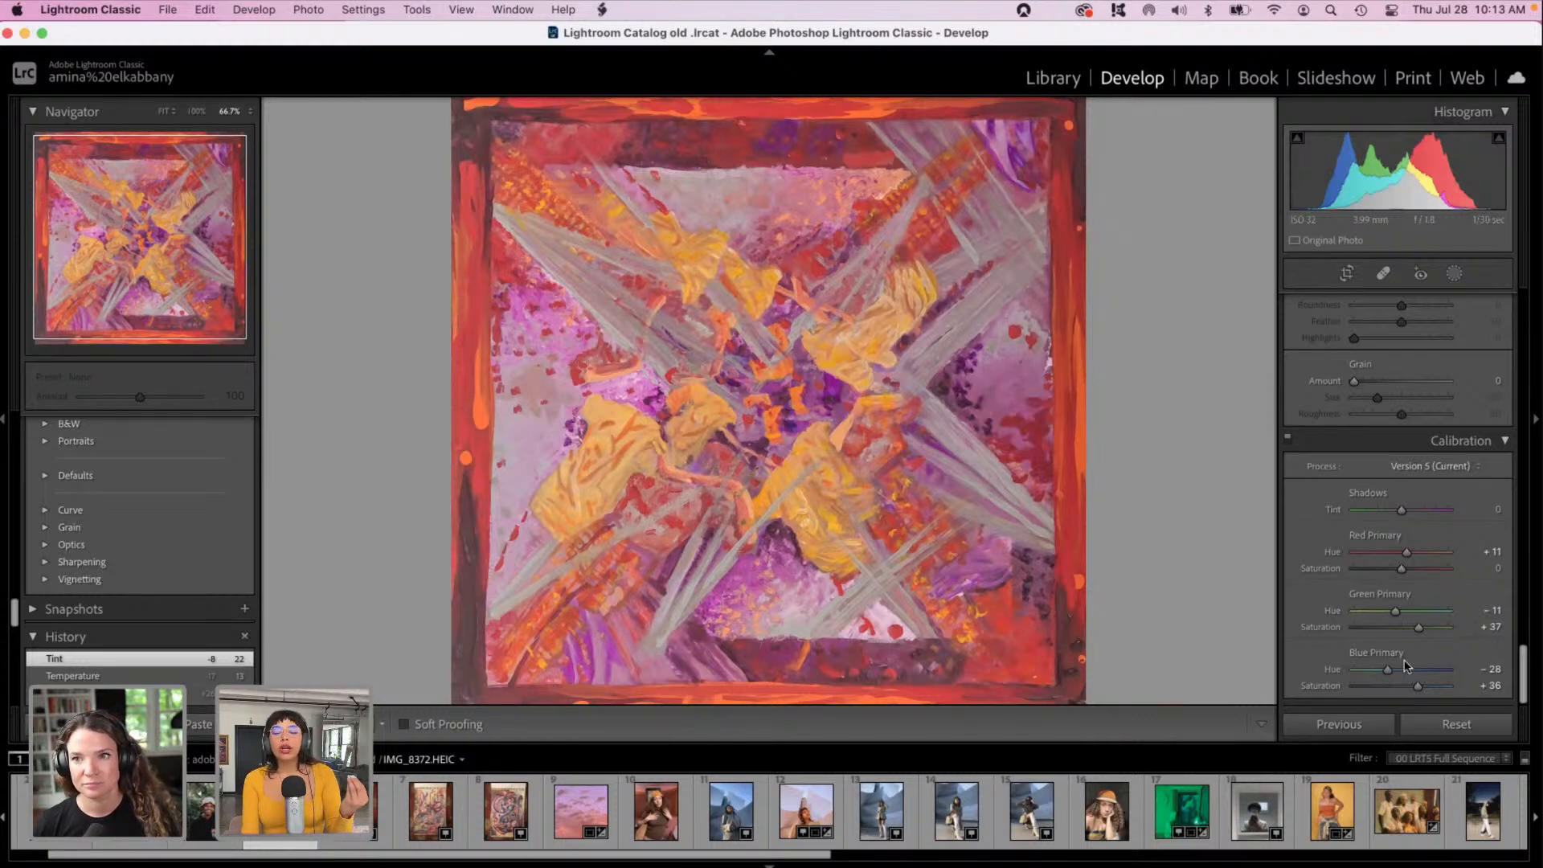
mouse_move(1390, 670)
mouse_down()
mouse_move(1362, 671)
mouse_move(1377, 673)
mouse_up()
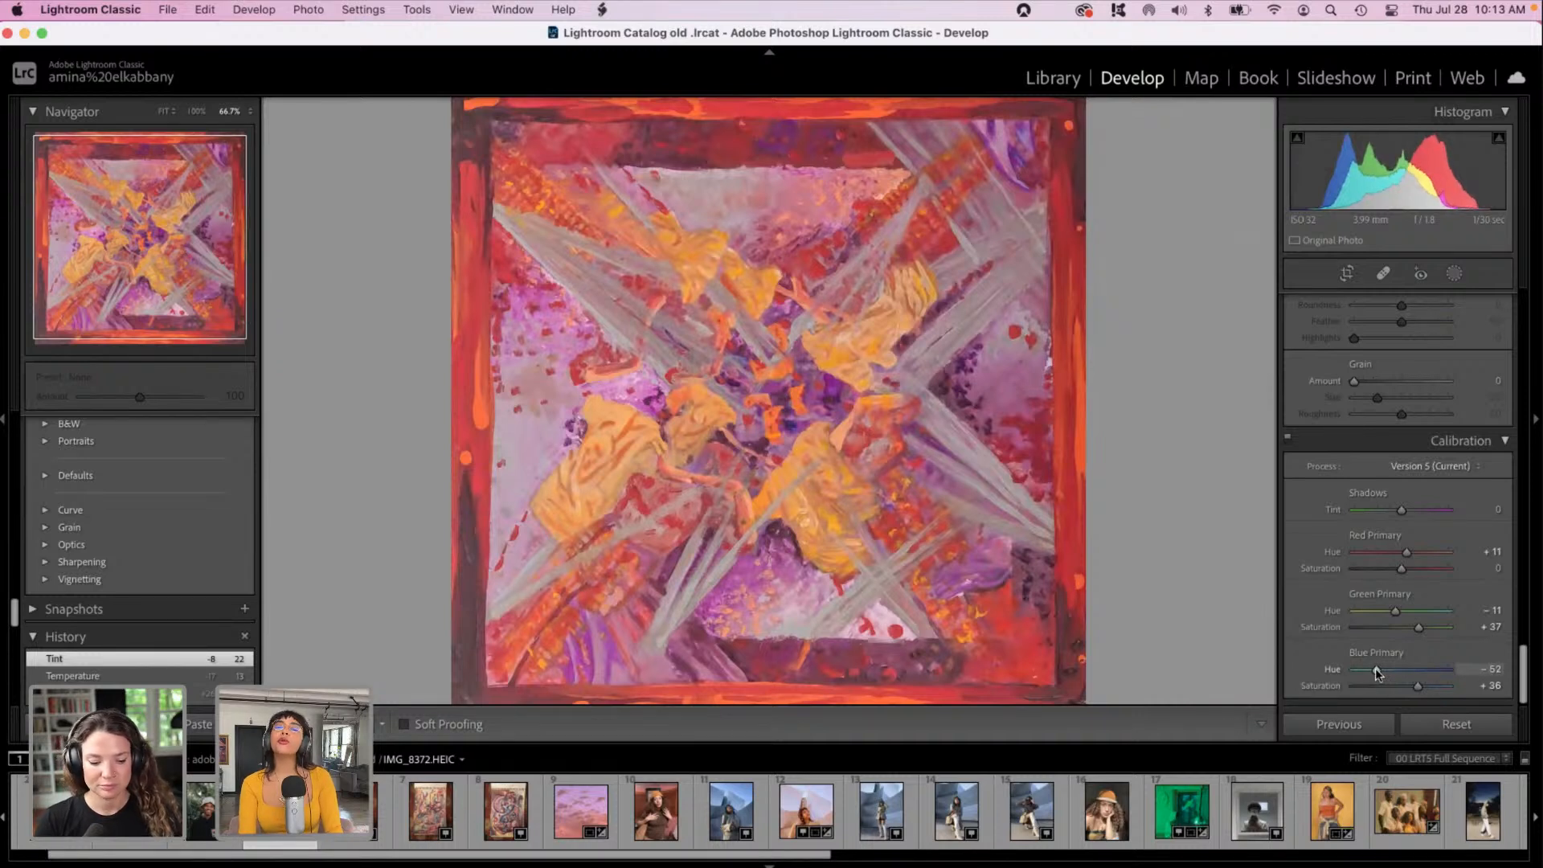
drag(1376, 667, 1384, 671)
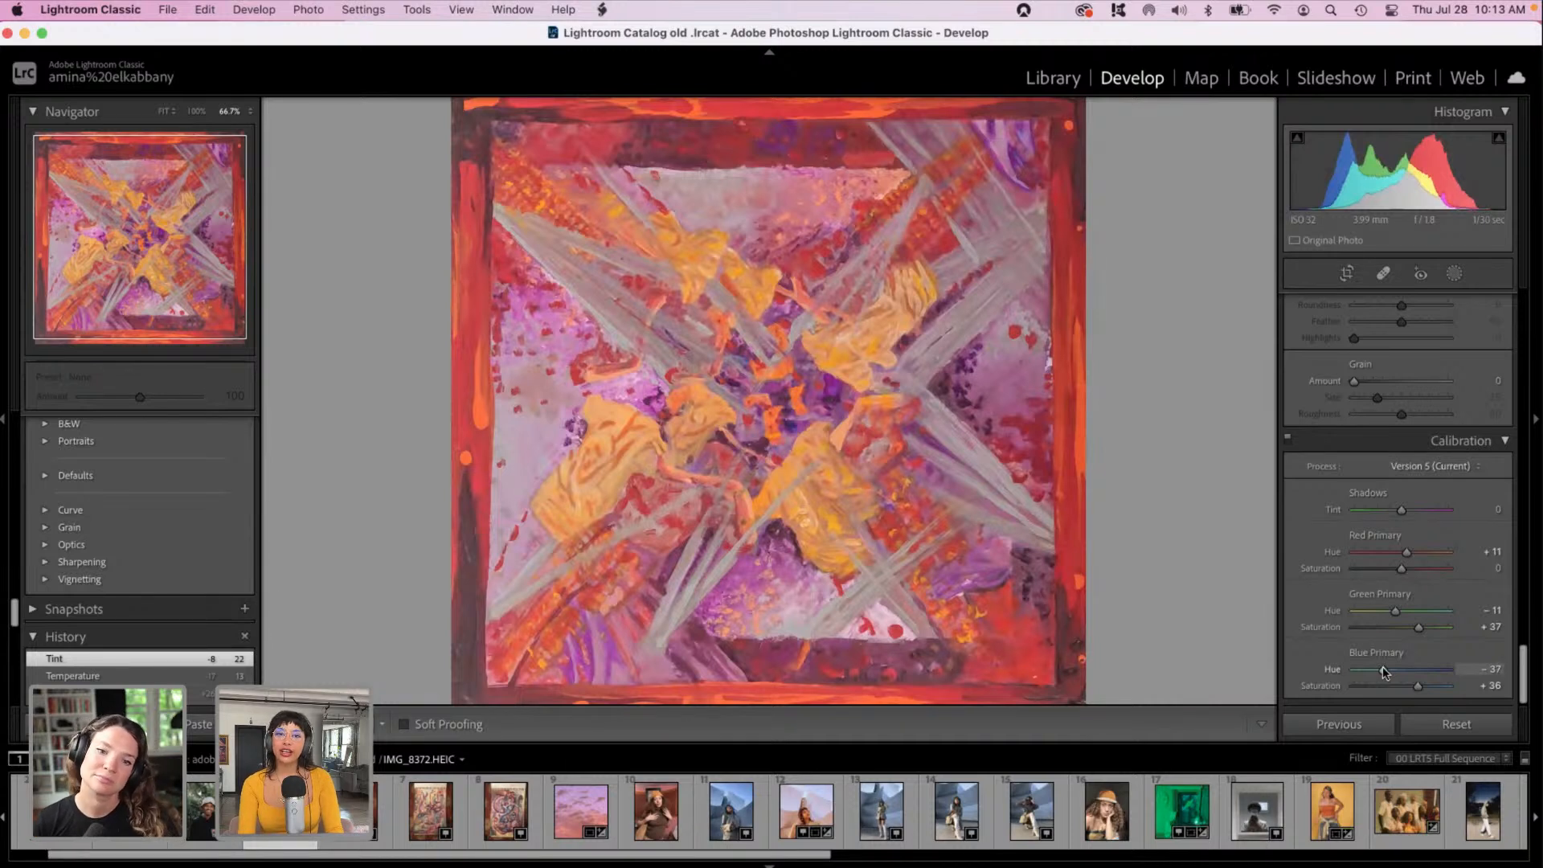
drag(1382, 667, 1400, 672)
drag(1399, 669, 1387, 672)
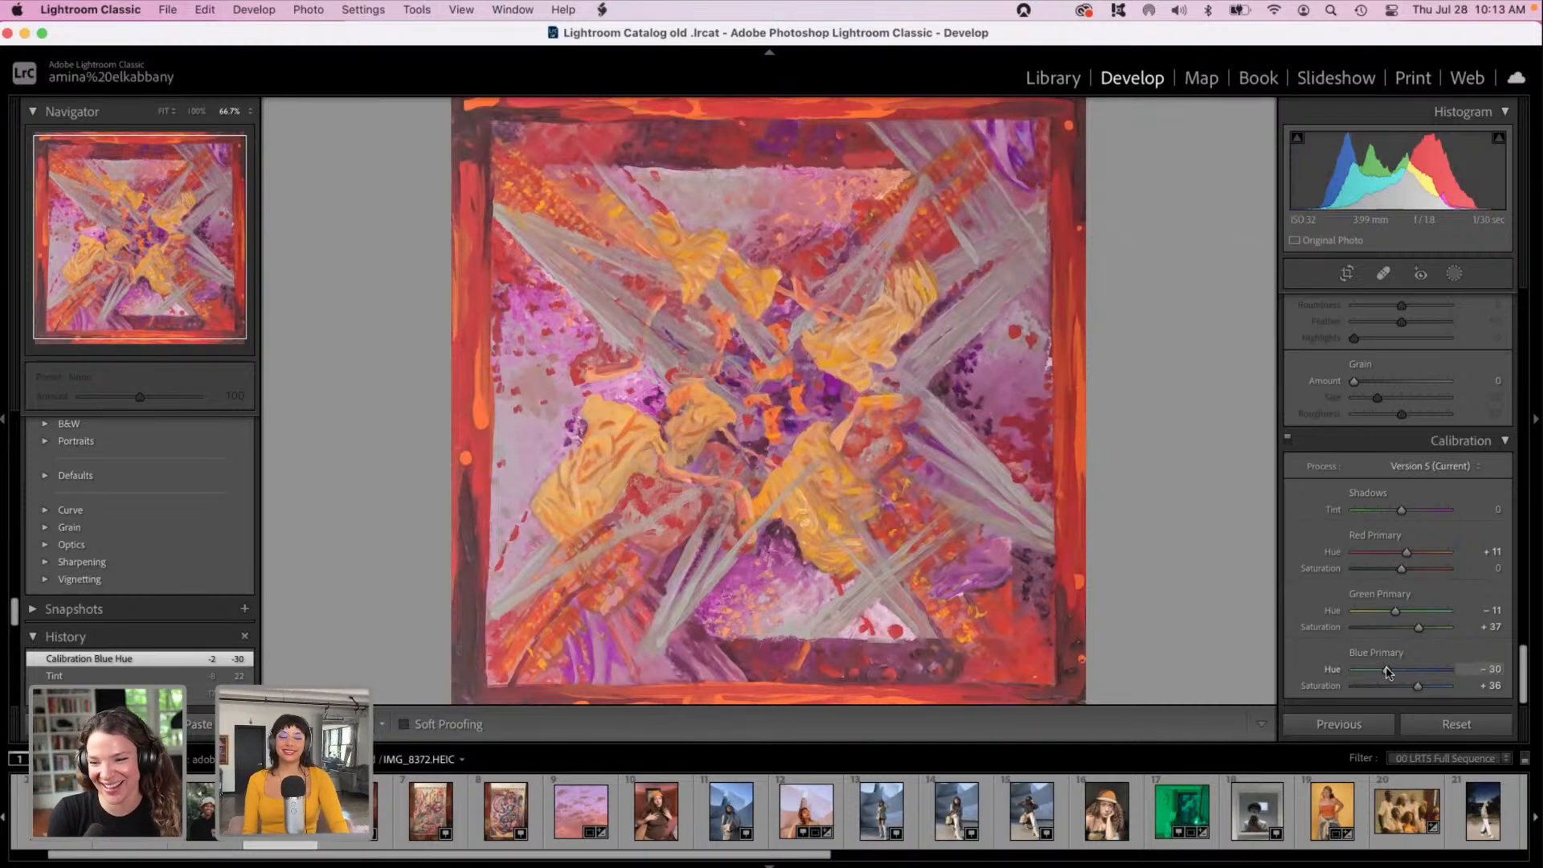
drag(1387, 672, 1382, 675)
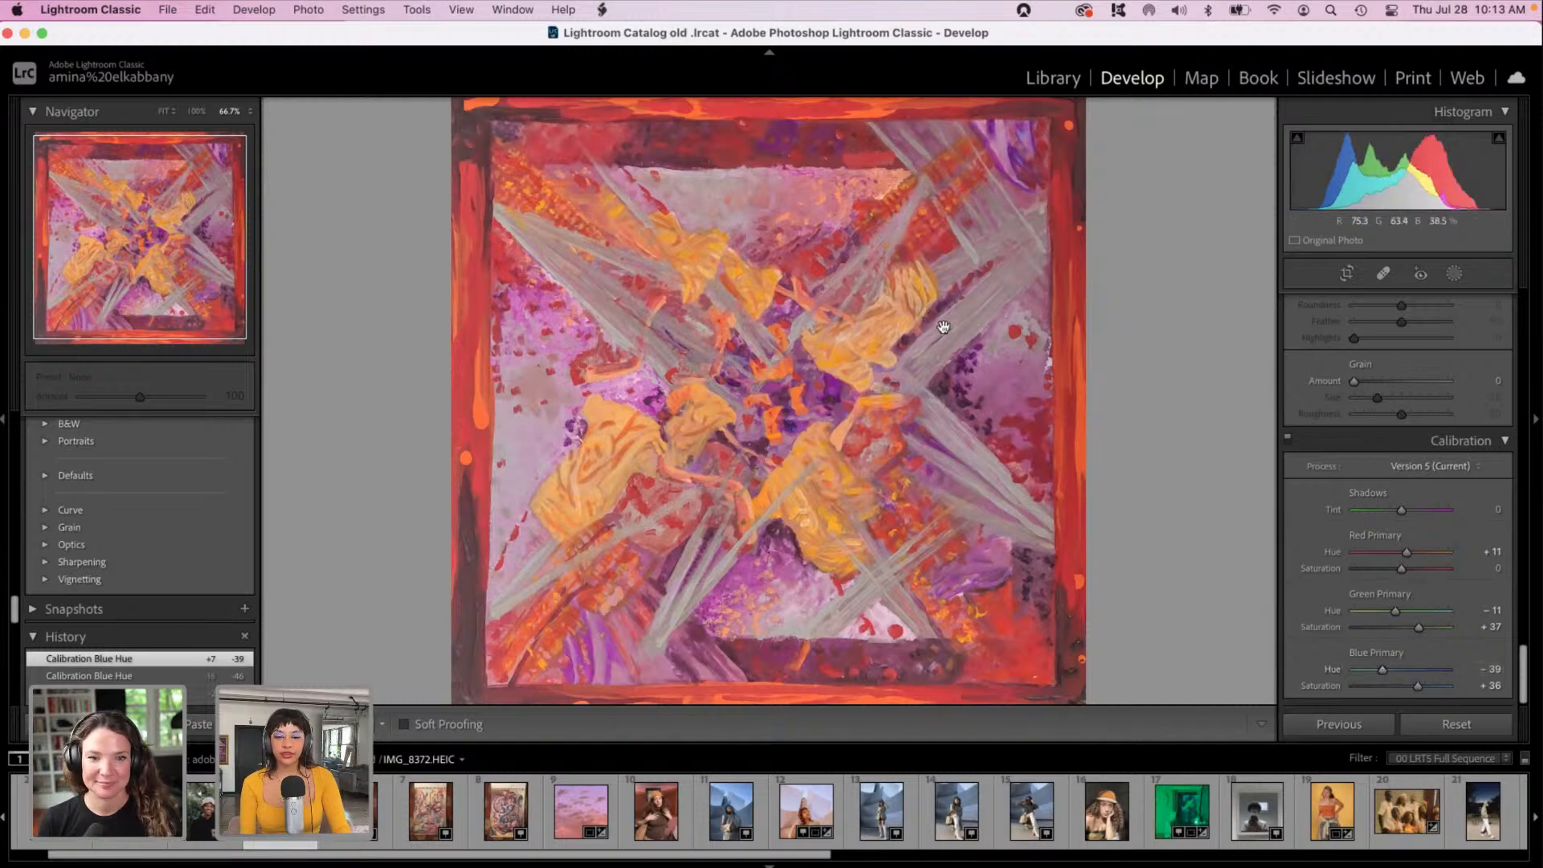
Step: Inspect the painting's right side and upper edge up close at 200% zoom
click(1018, 313)
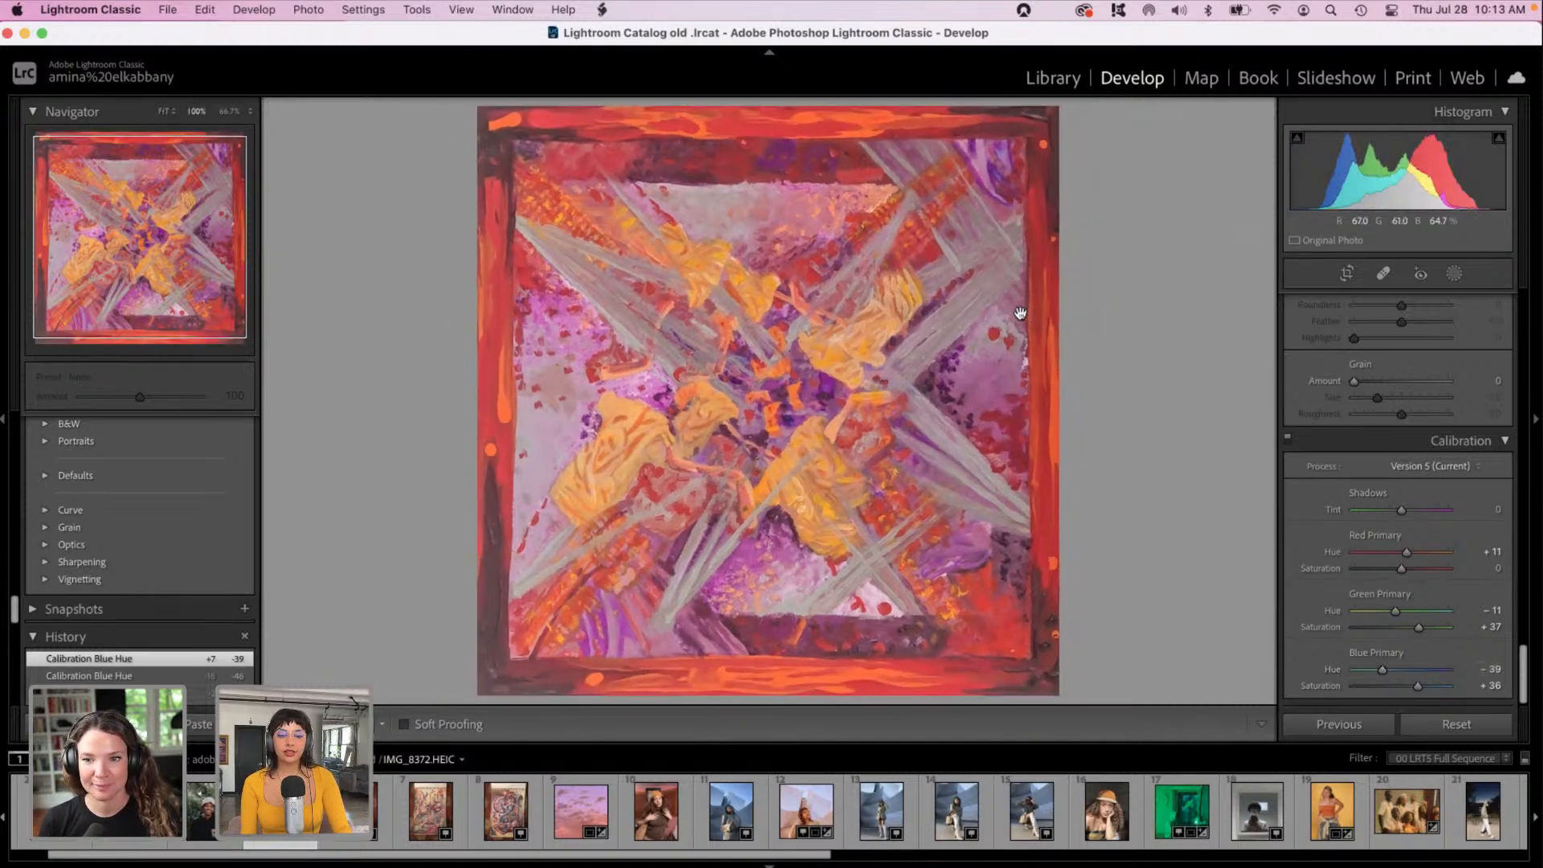
click(1019, 314)
scroll(1020, 313, up, 5)
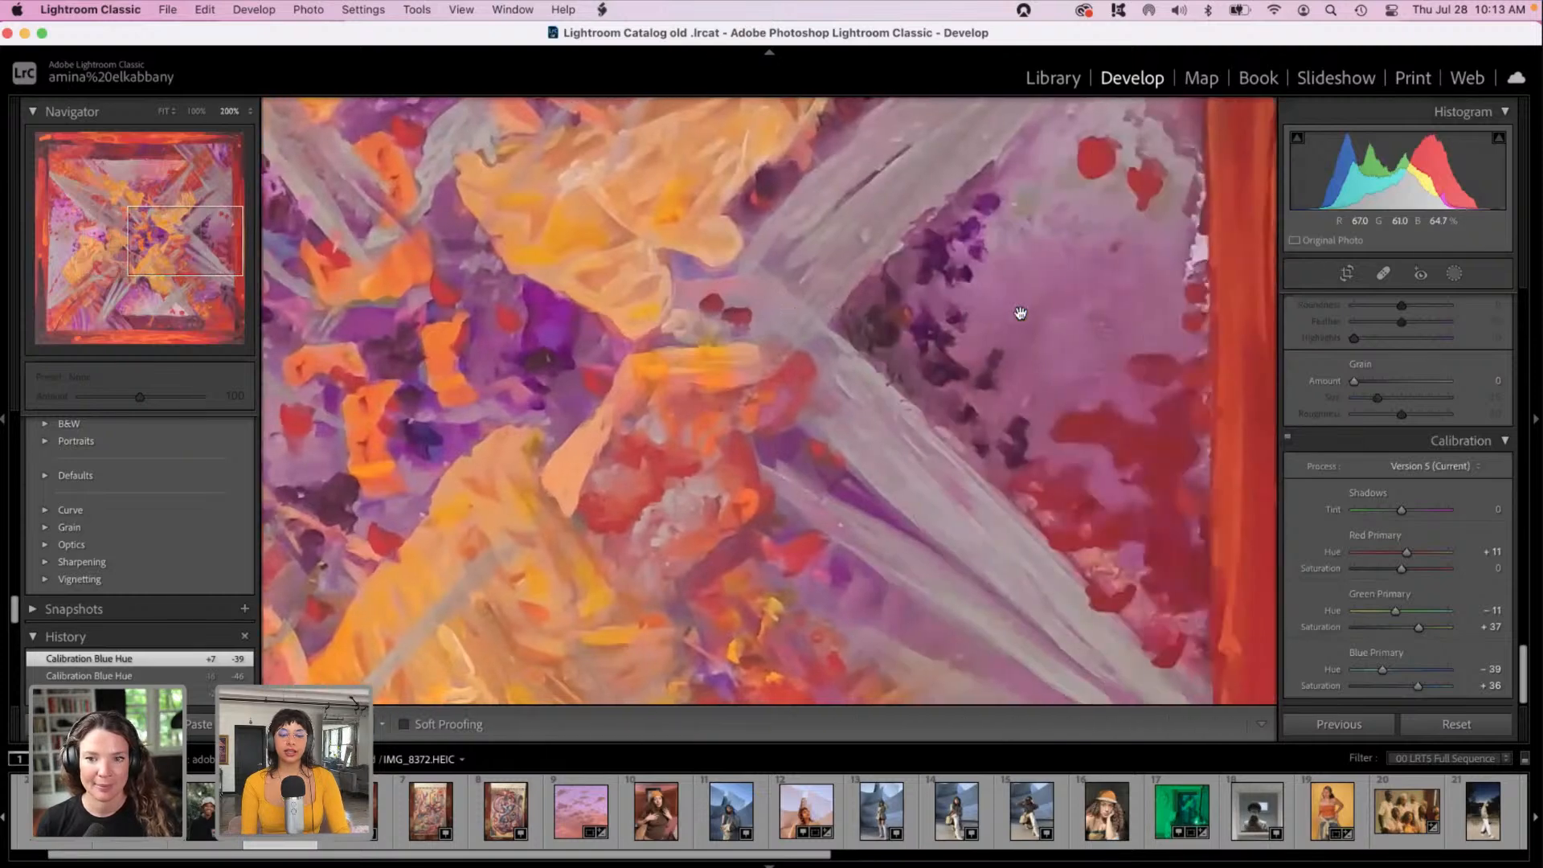
scroll(1020, 314, up, 5)
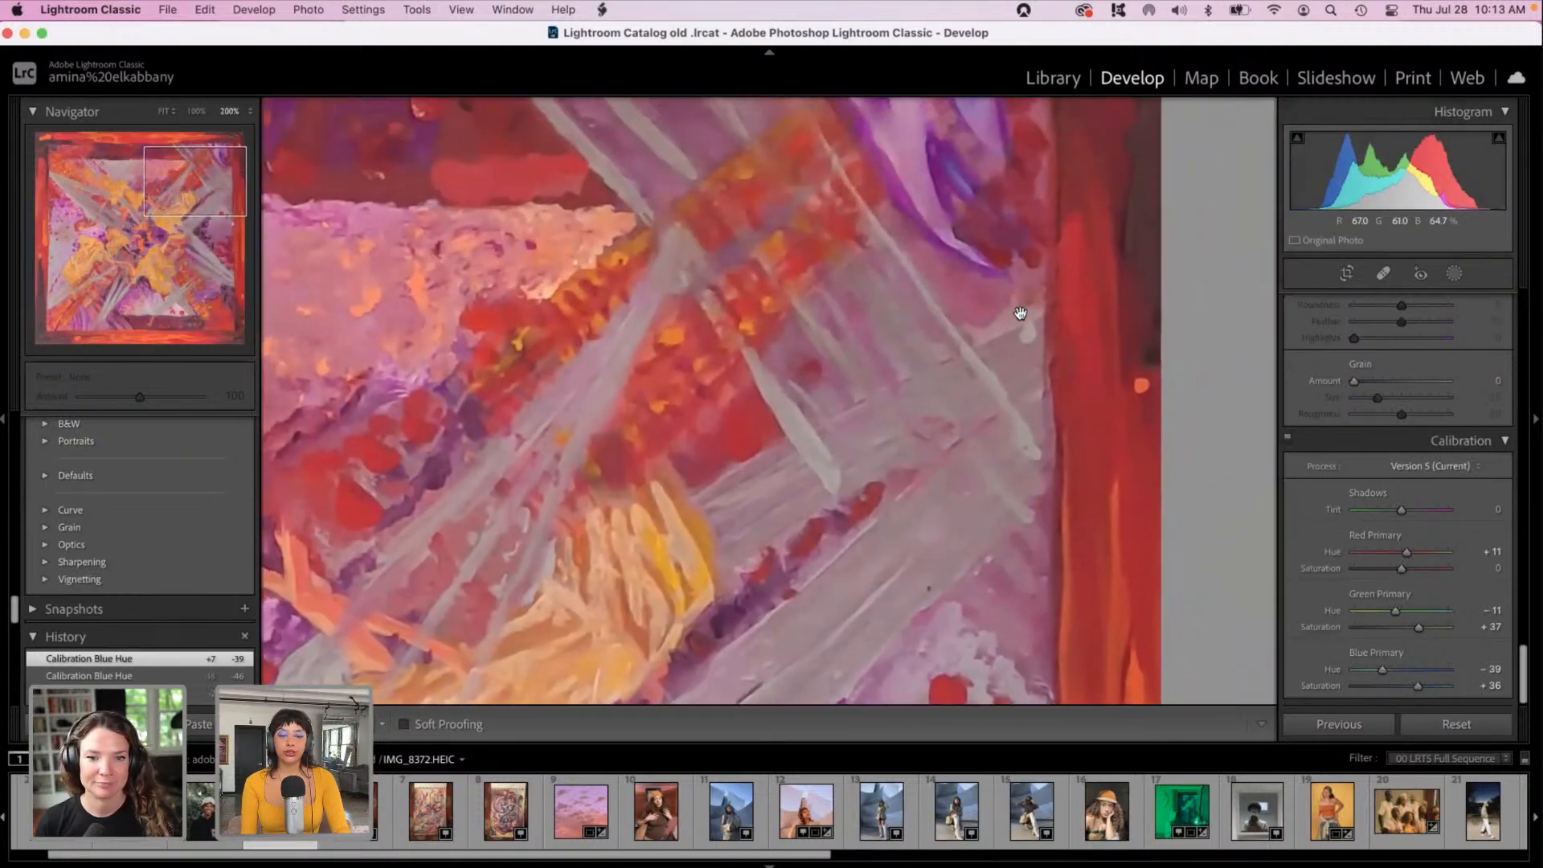
scroll(1019, 314, left, 10)
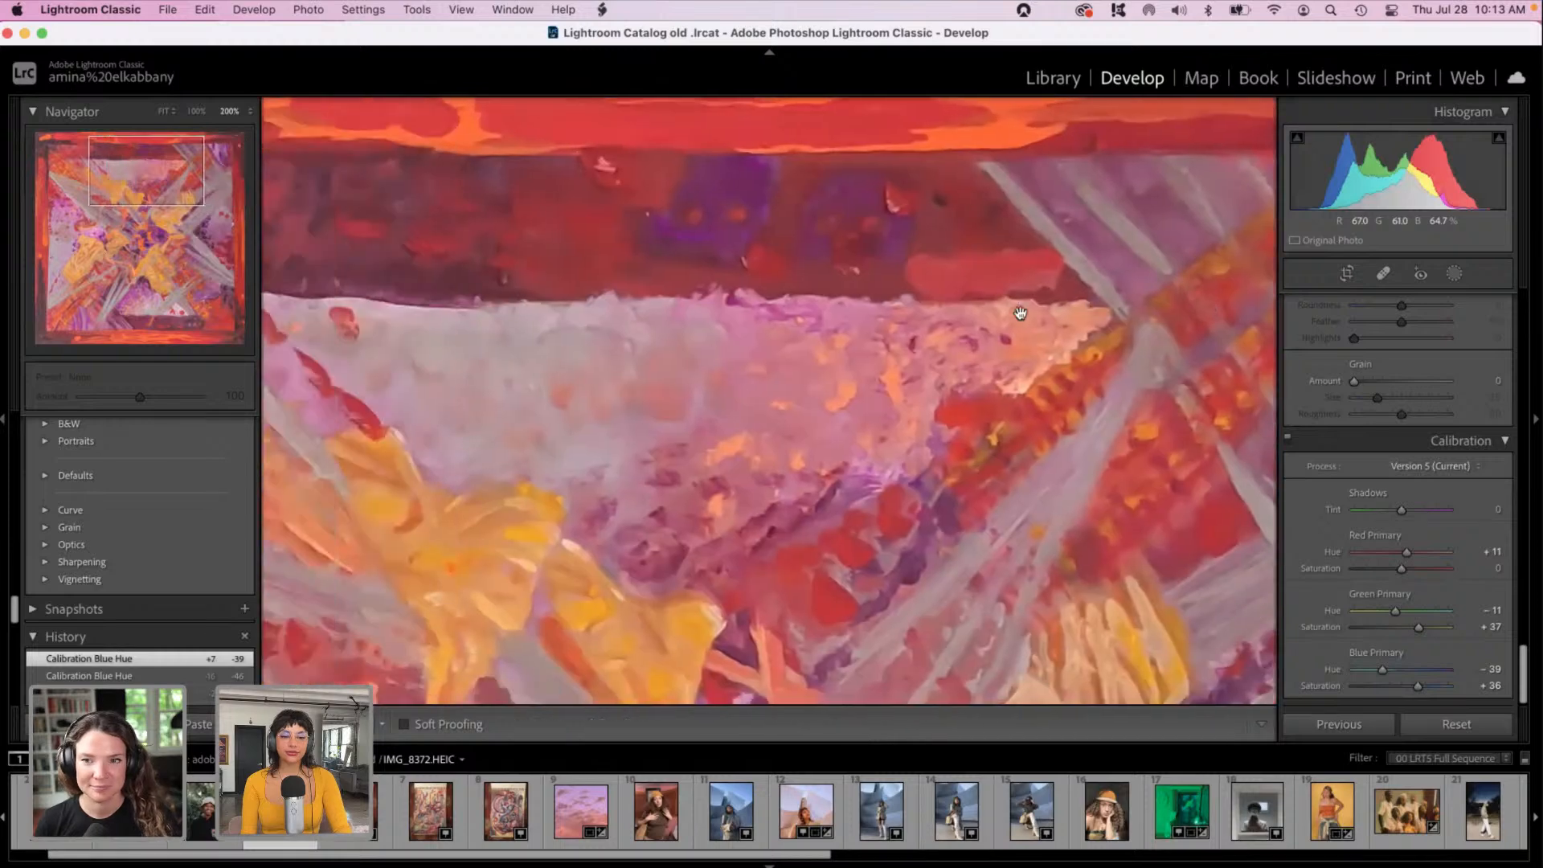
scroll(1019, 313, left, 1)
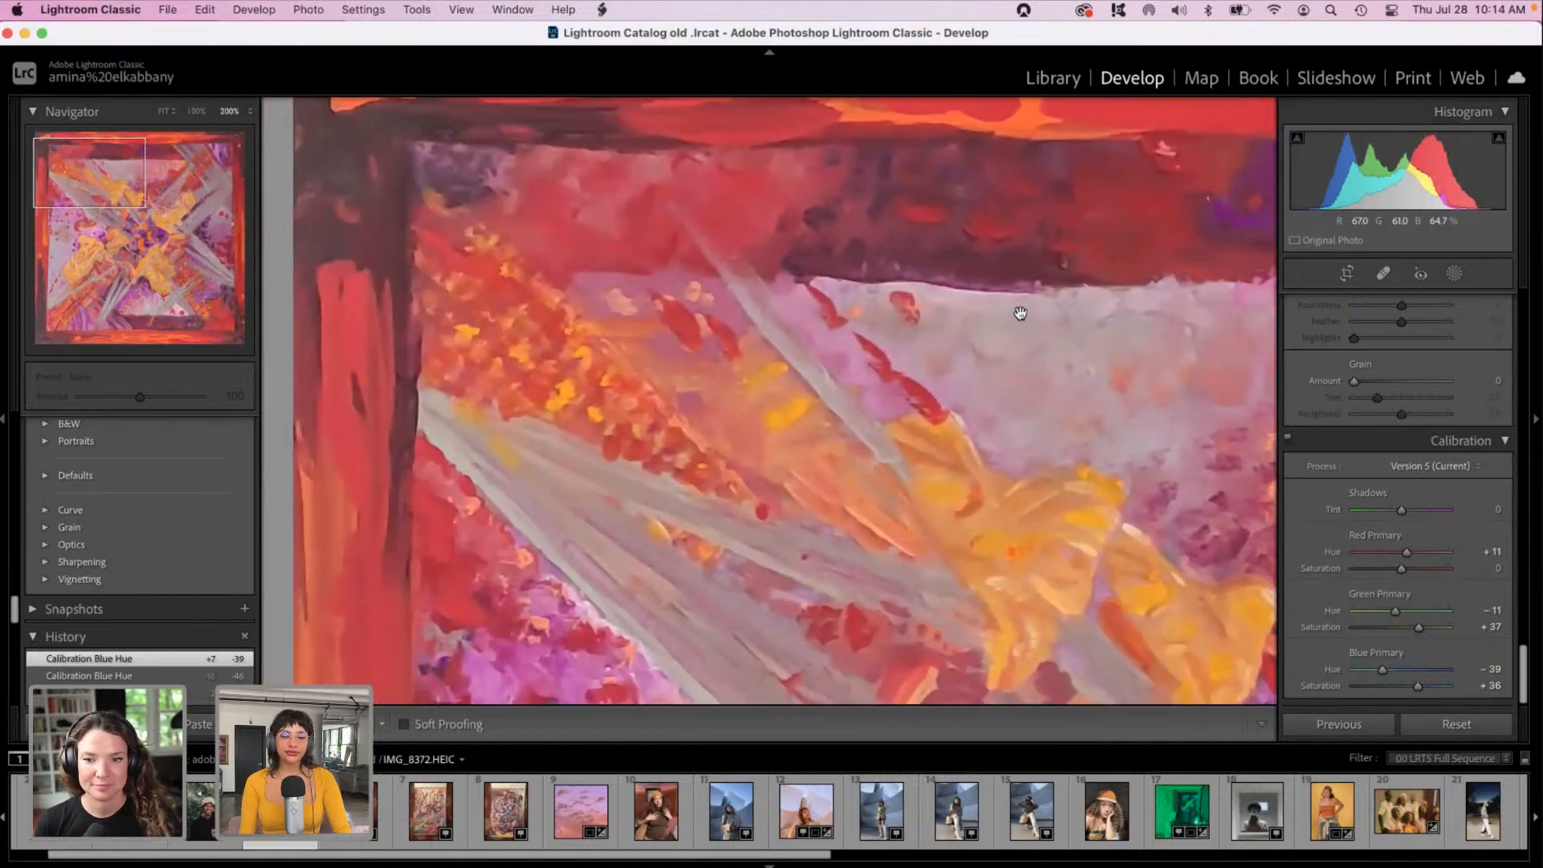
Step: Try negative and positive Texture amounts on the red-framed abstract painting, settling on a Texture of −25
key(super+minus)
key(super+minus)
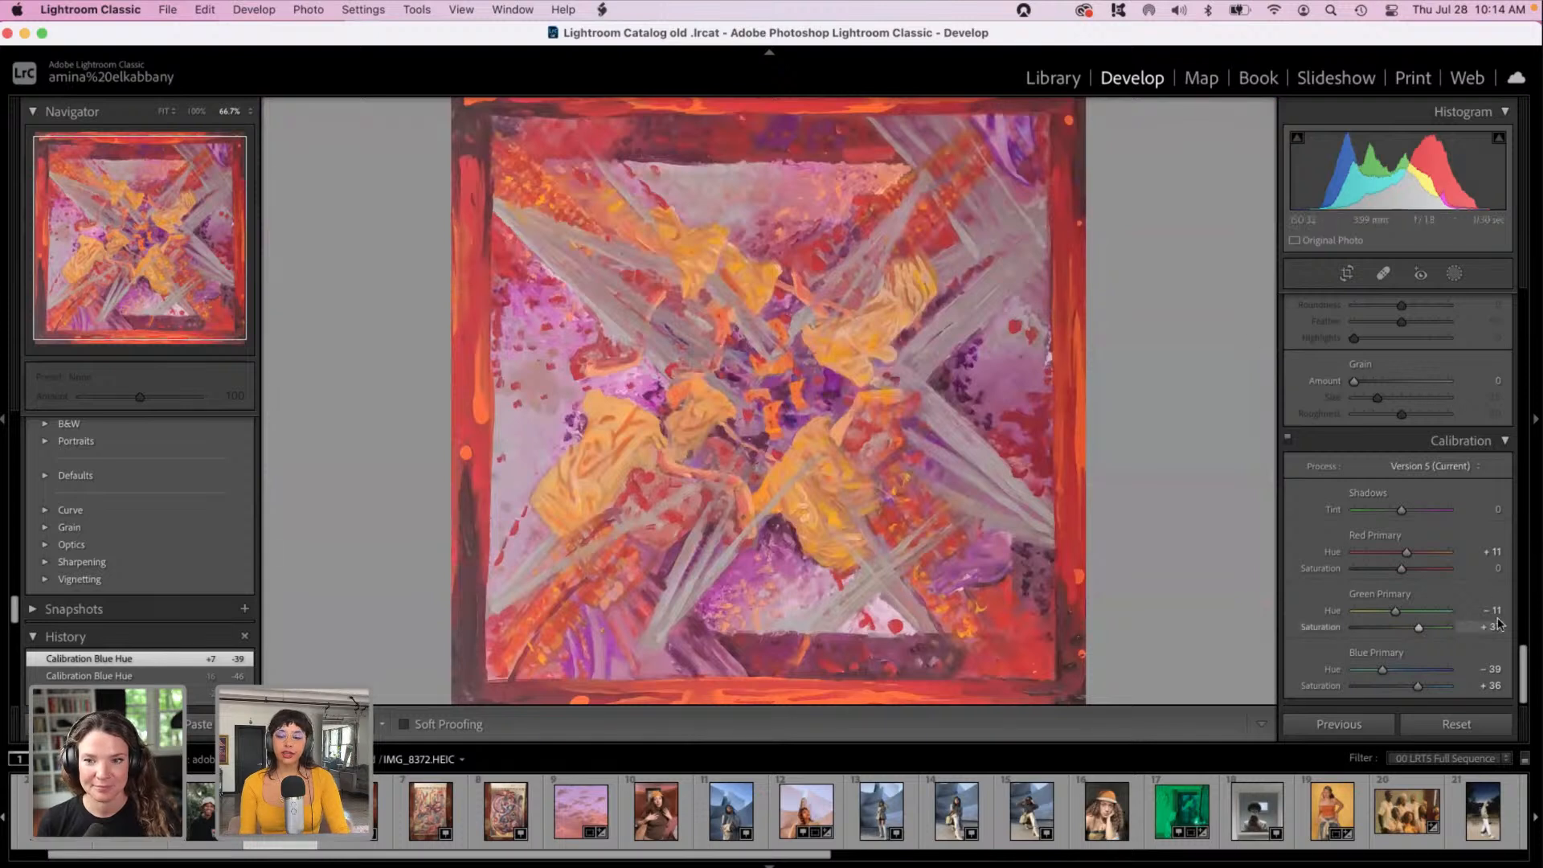
drag(1524, 679, 1524, 330)
click(1365, 455)
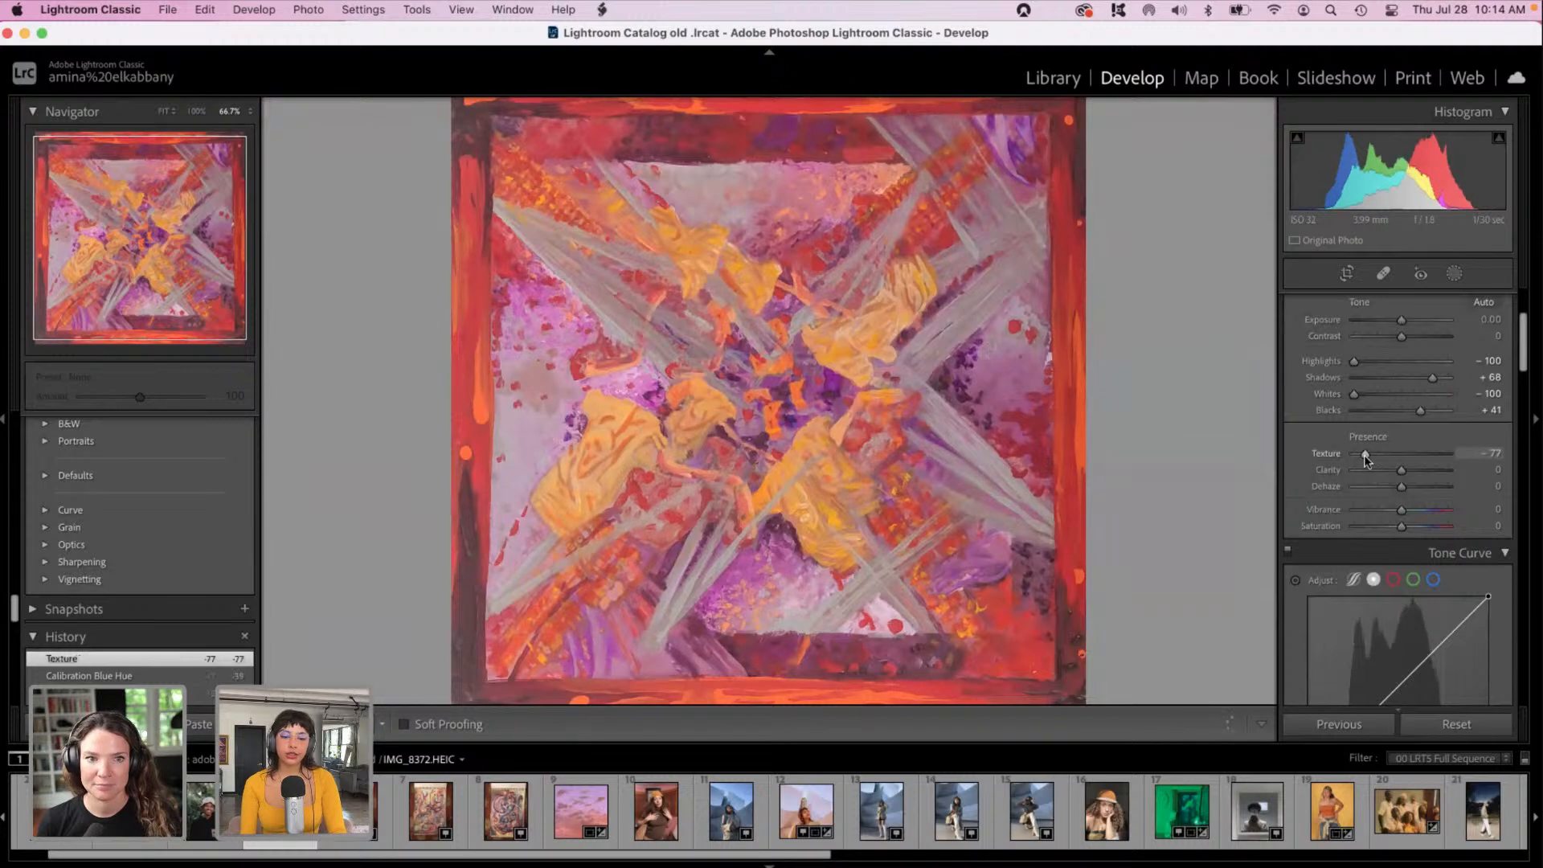
drag(1365, 456, 1413, 458)
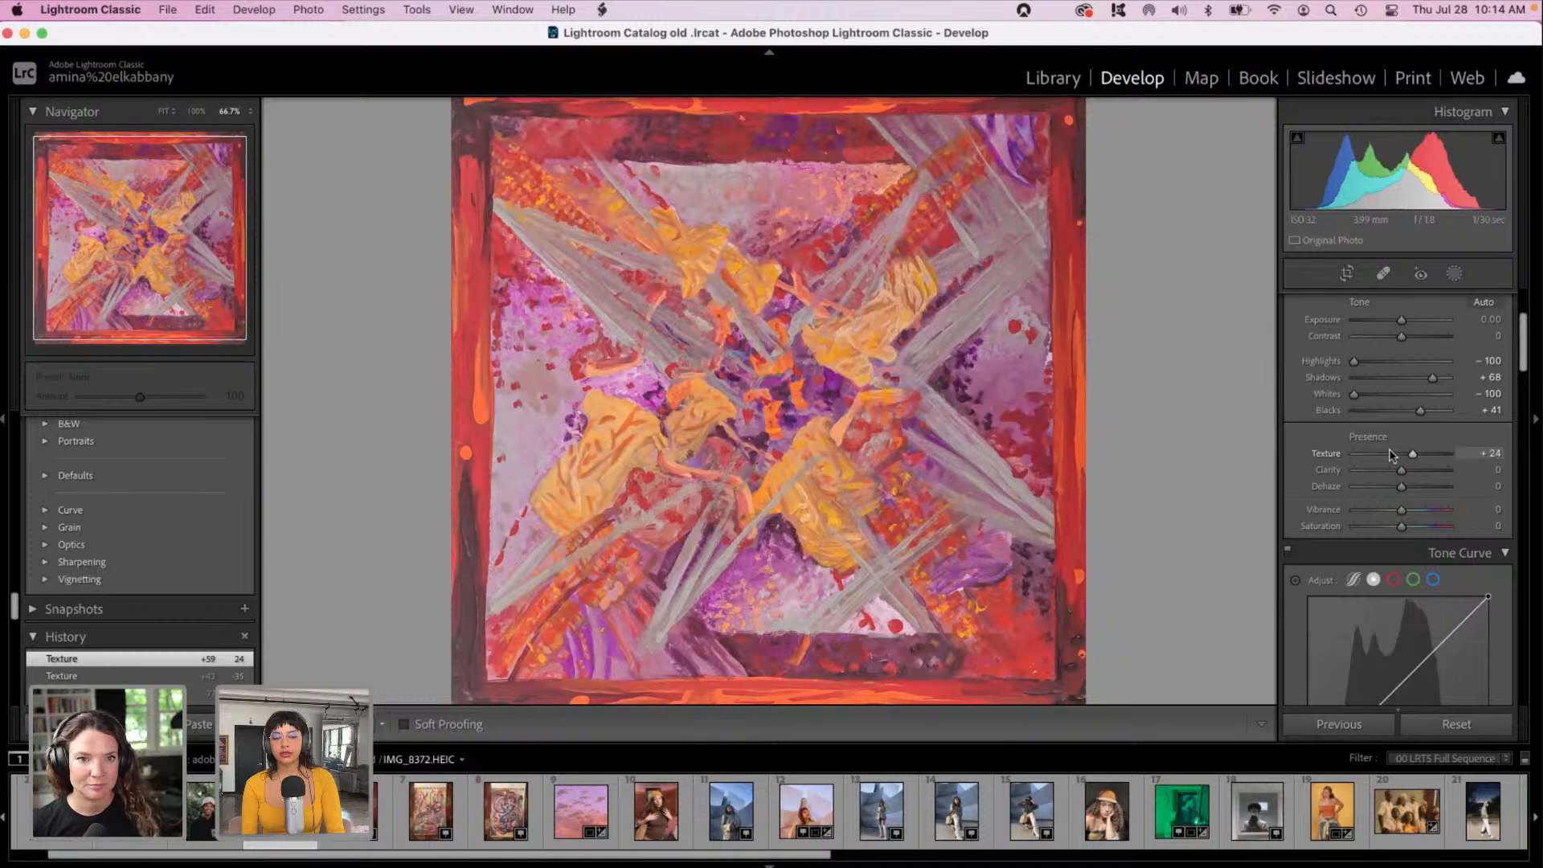
click(1390, 455)
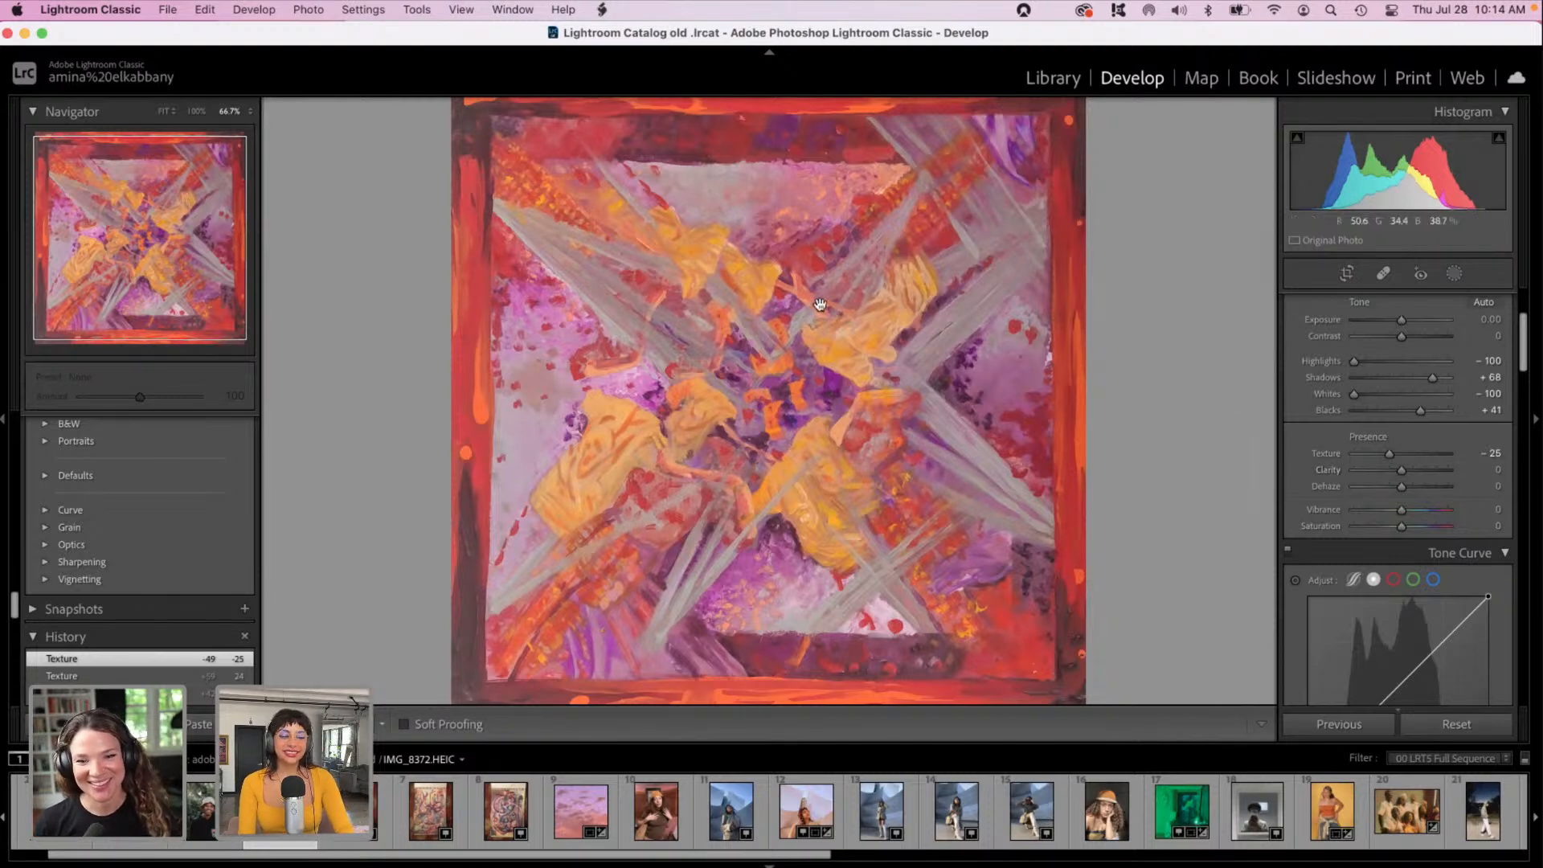
key(super+minus)
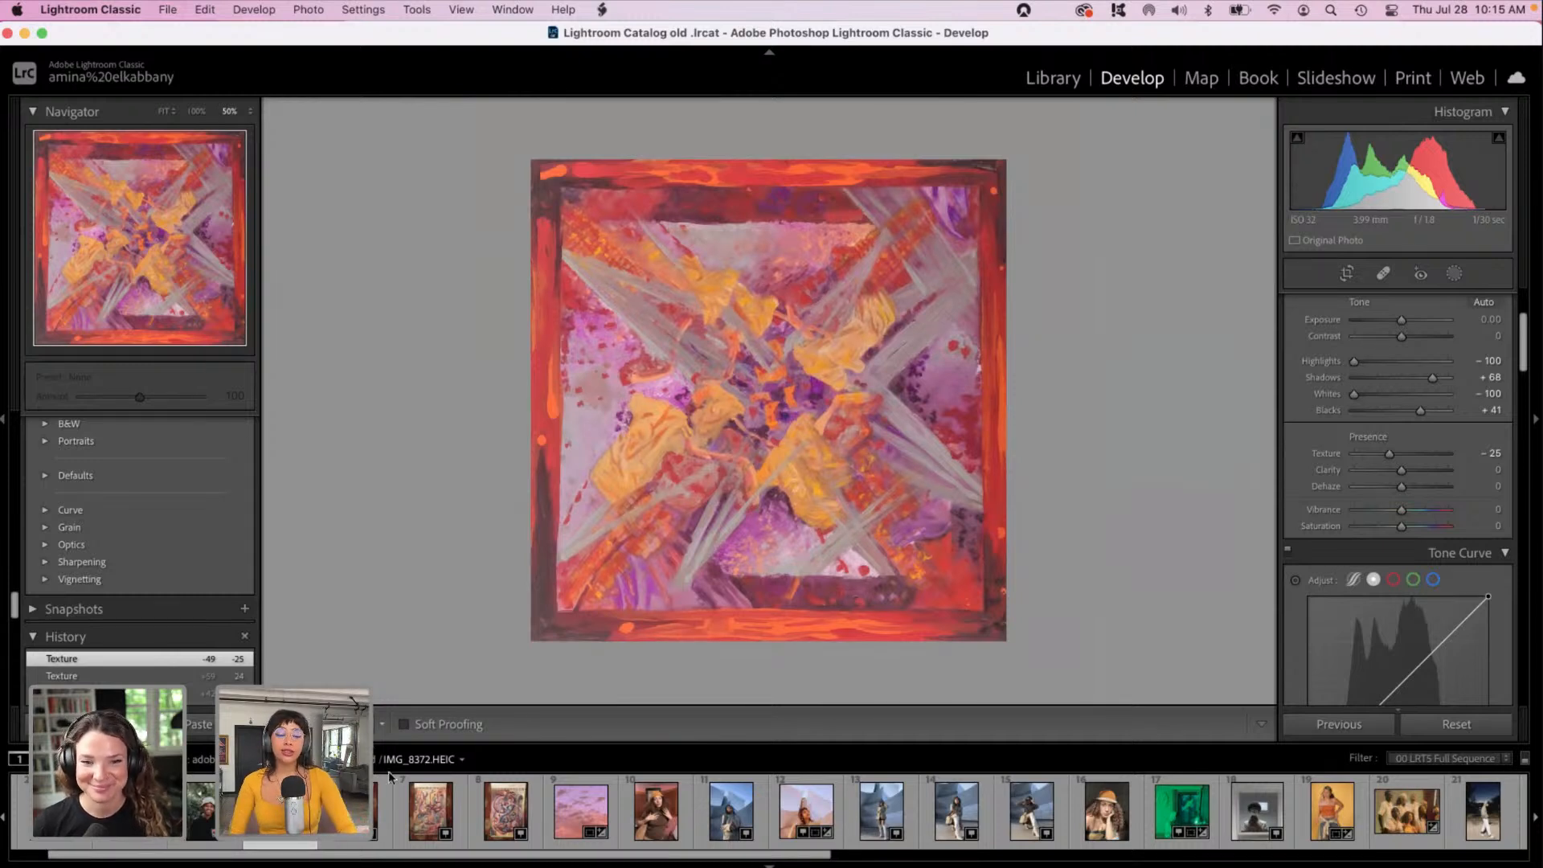
Step: Open the calligraphy painting photo IMG_1312.HEIC and crop away the spiral binding and the patterned cloth around the artwork
click(437, 805)
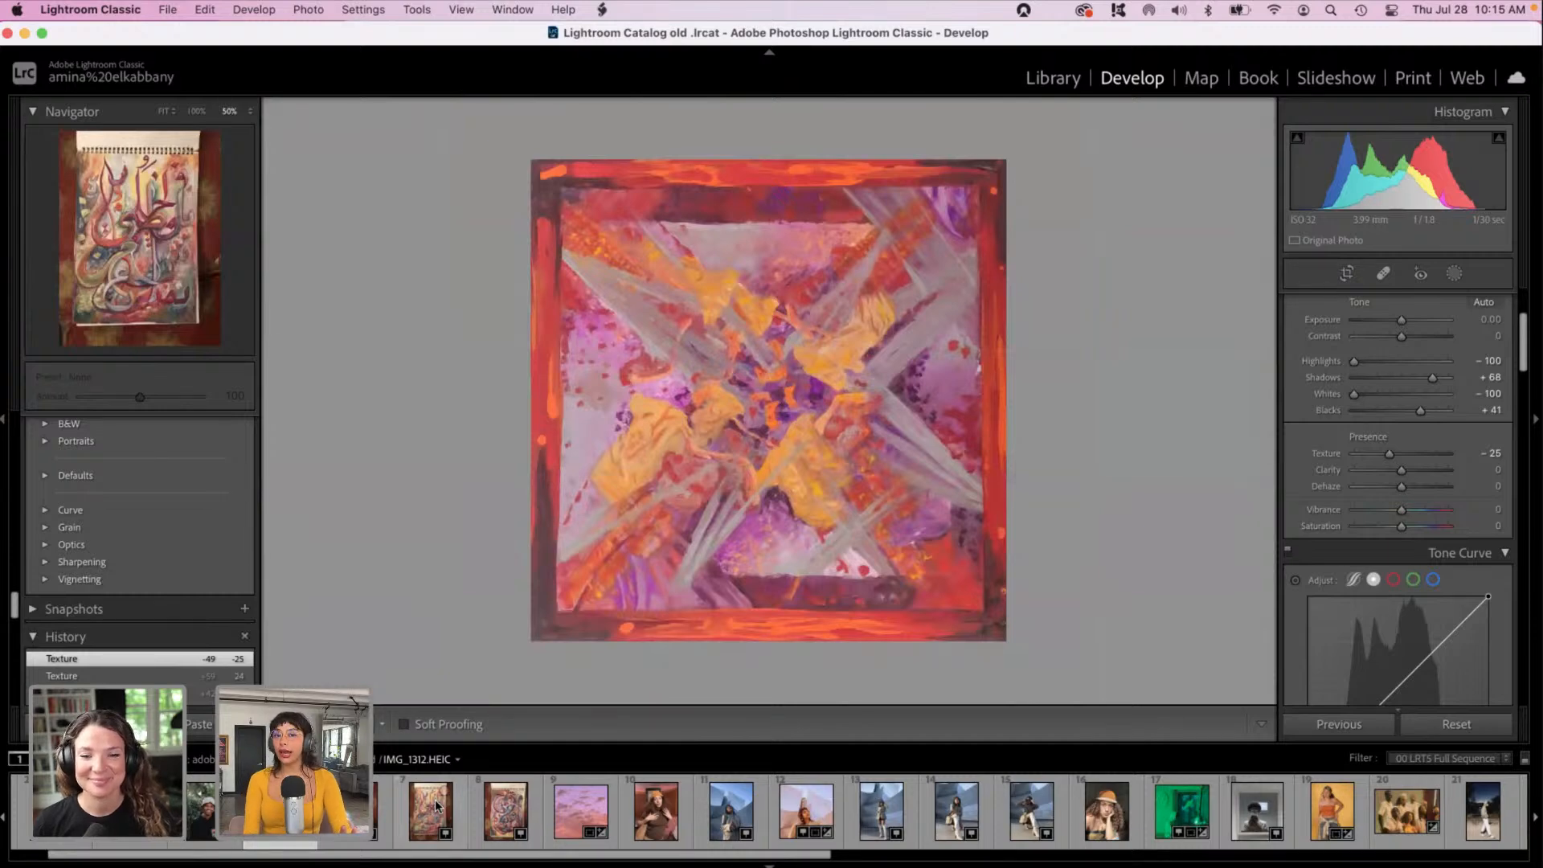
click(428, 811)
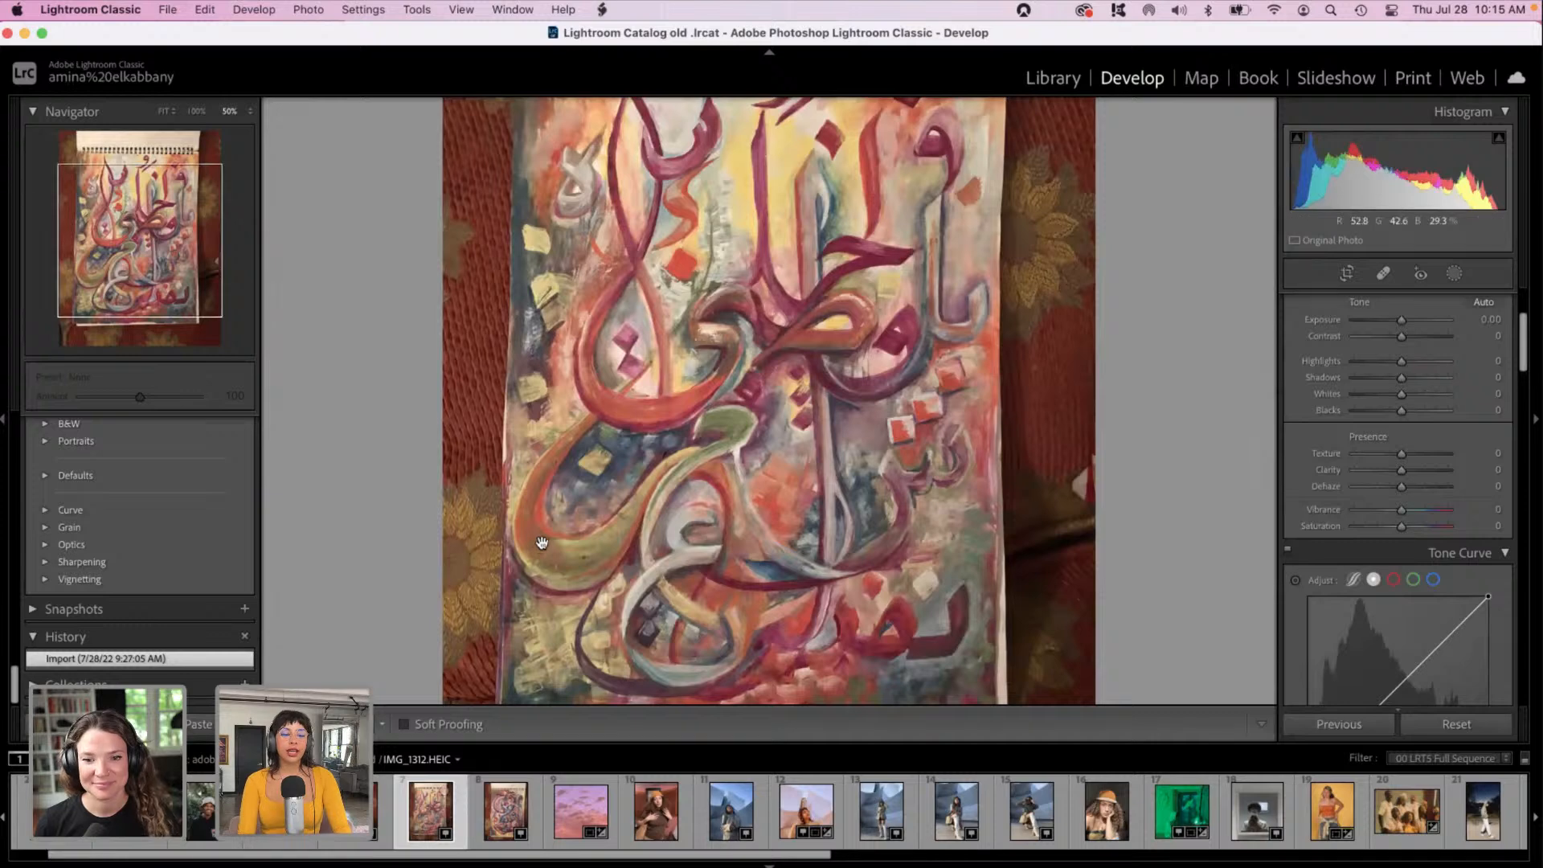
click(542, 543)
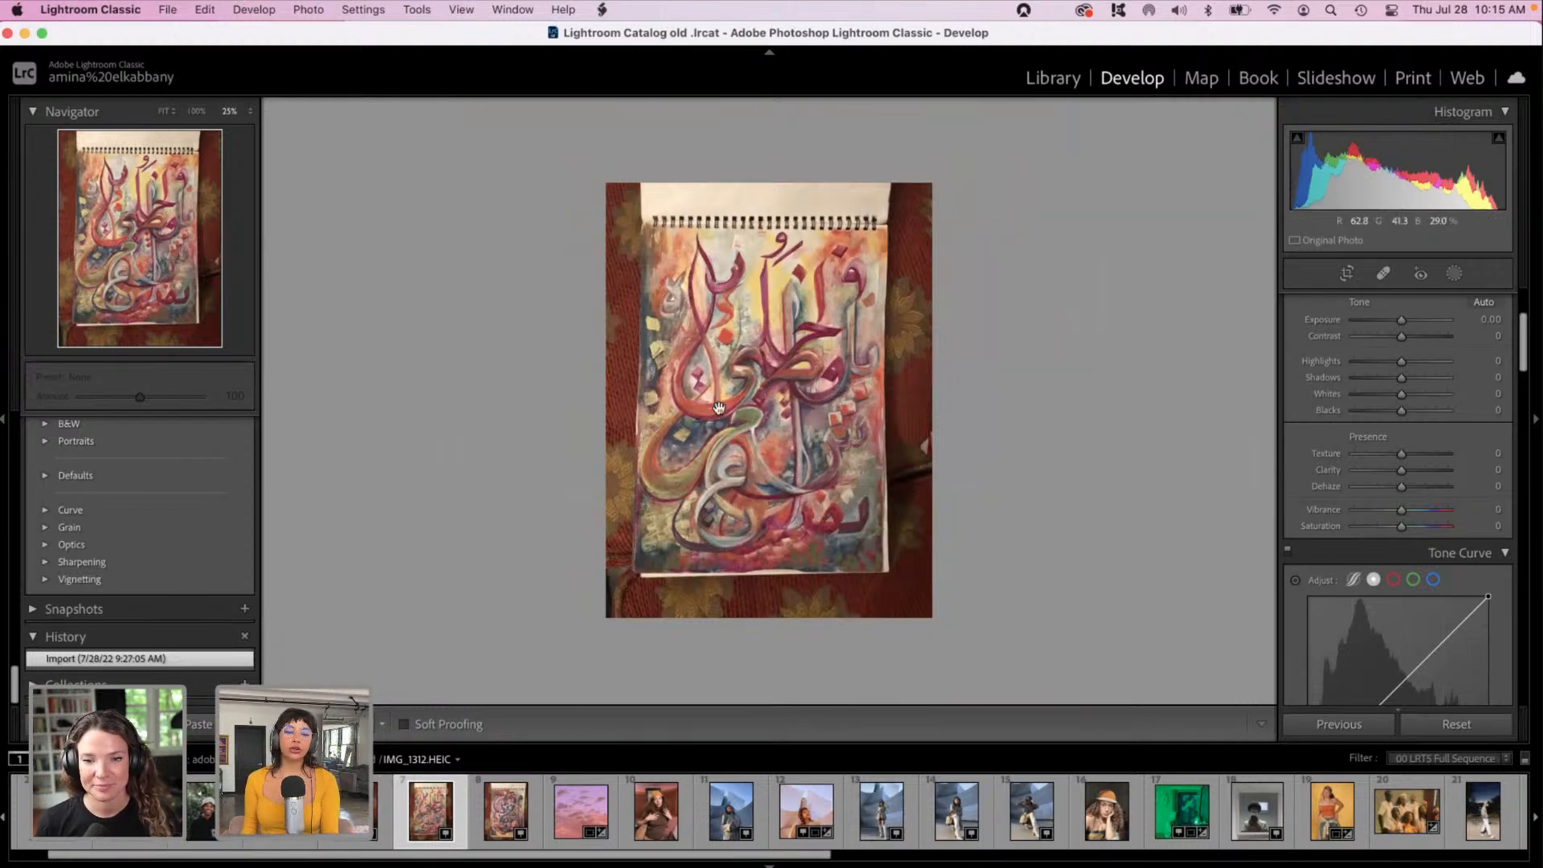
key(super+equal)
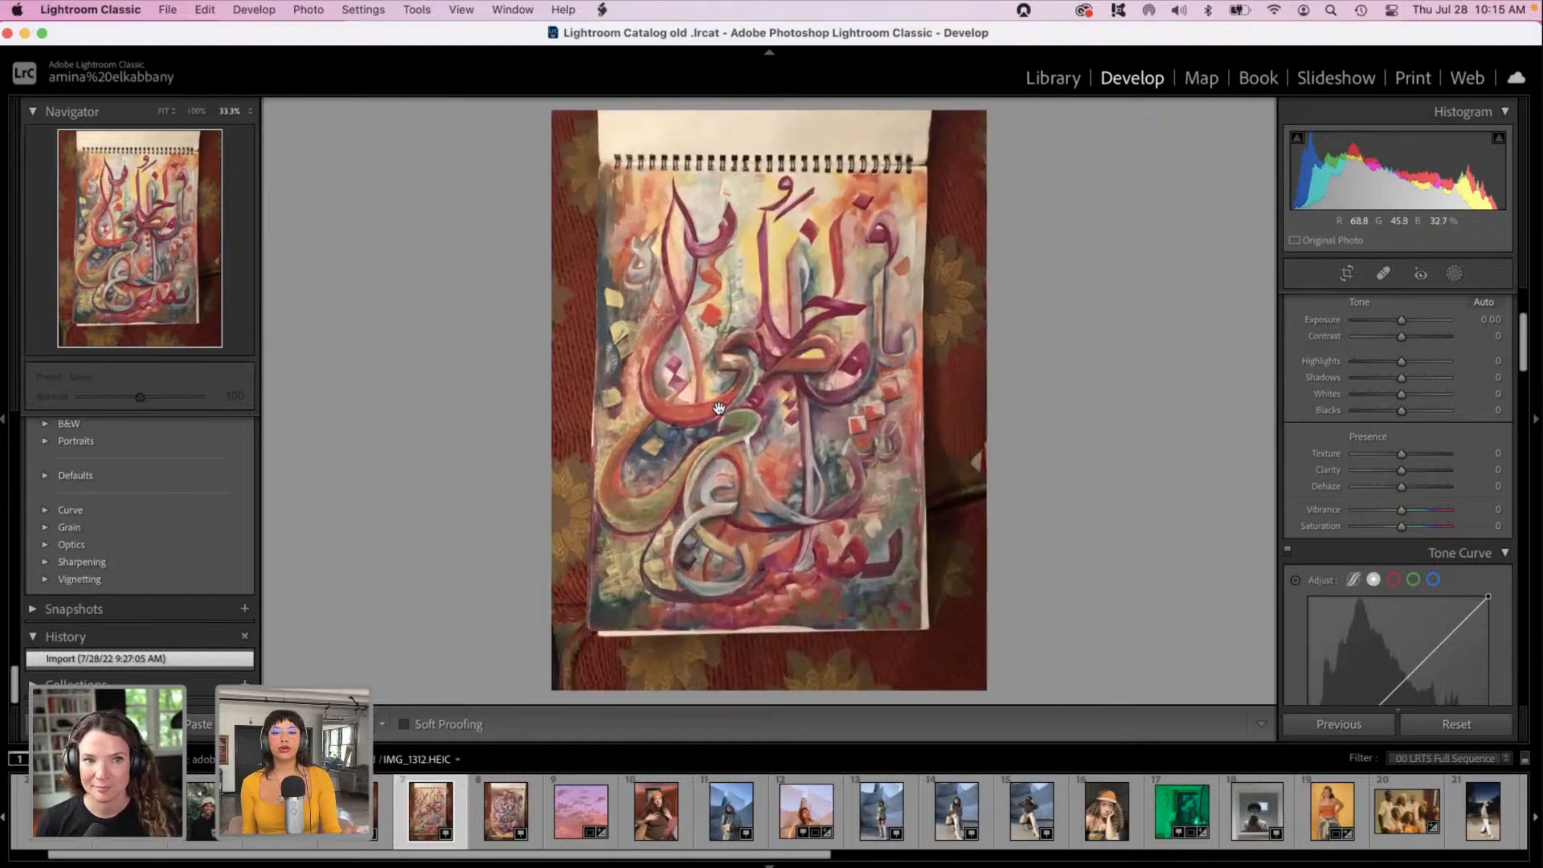
click(1346, 273)
drag(980, 119, 945, 154)
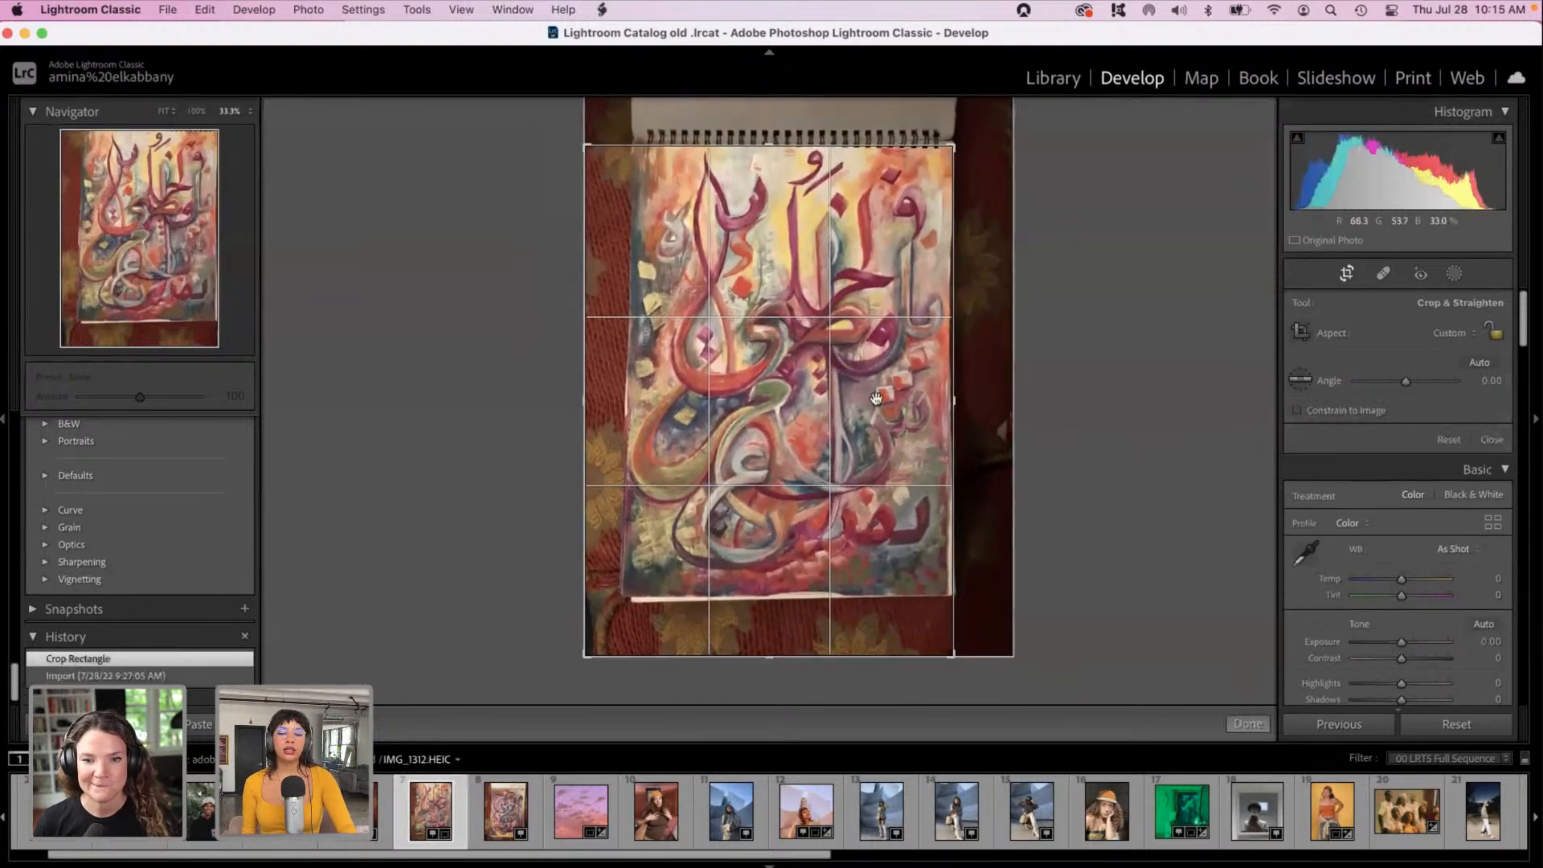
drag(768, 654, 769, 625)
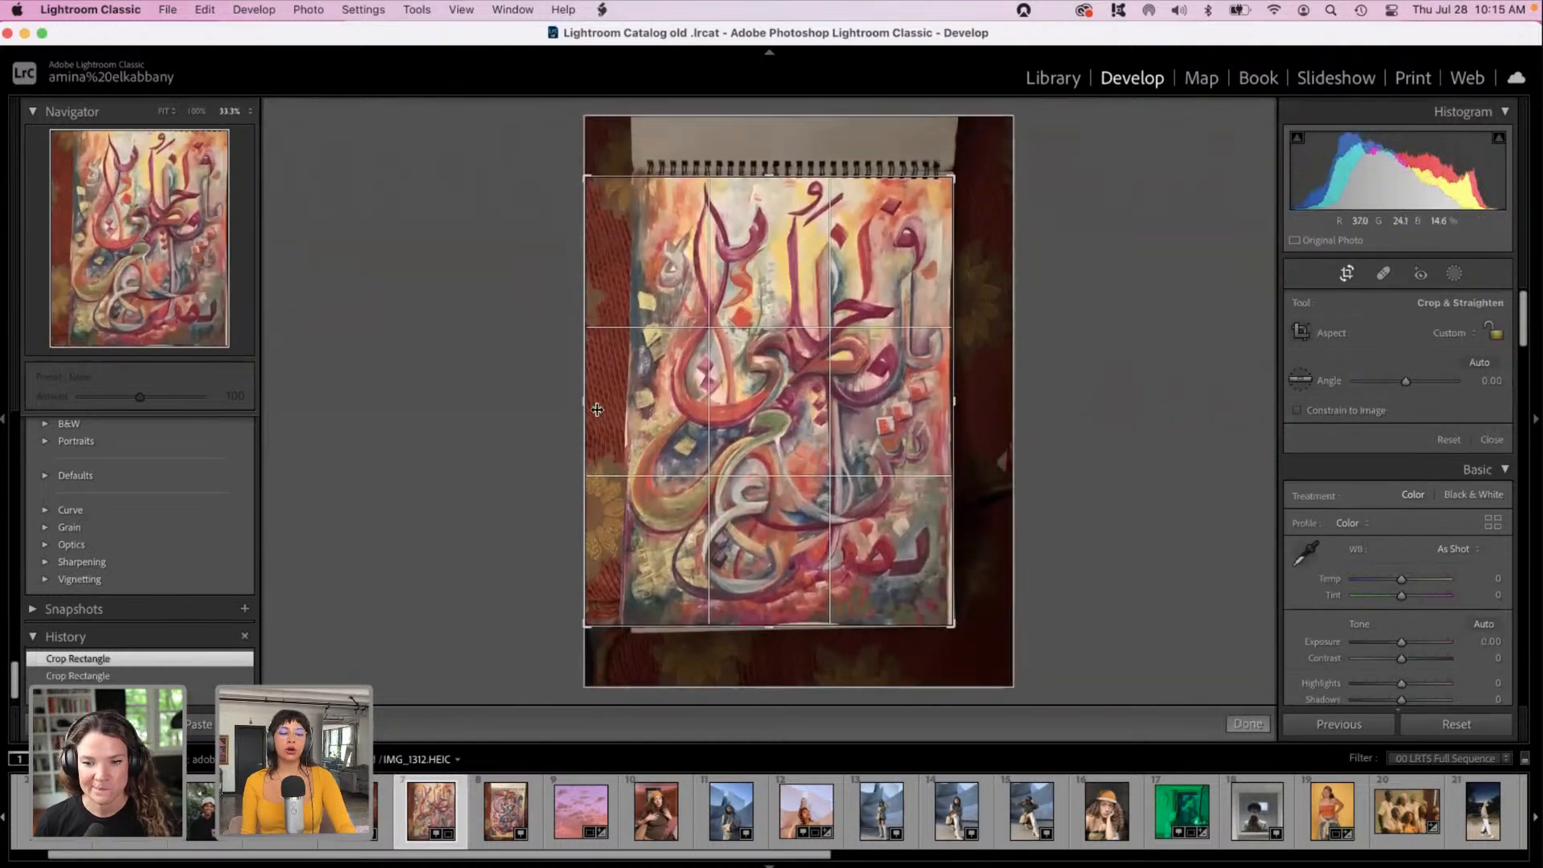
mouse_move(597, 410)
mouse_down()
mouse_move(635, 401)
mouse_move(601, 399)
mouse_up()
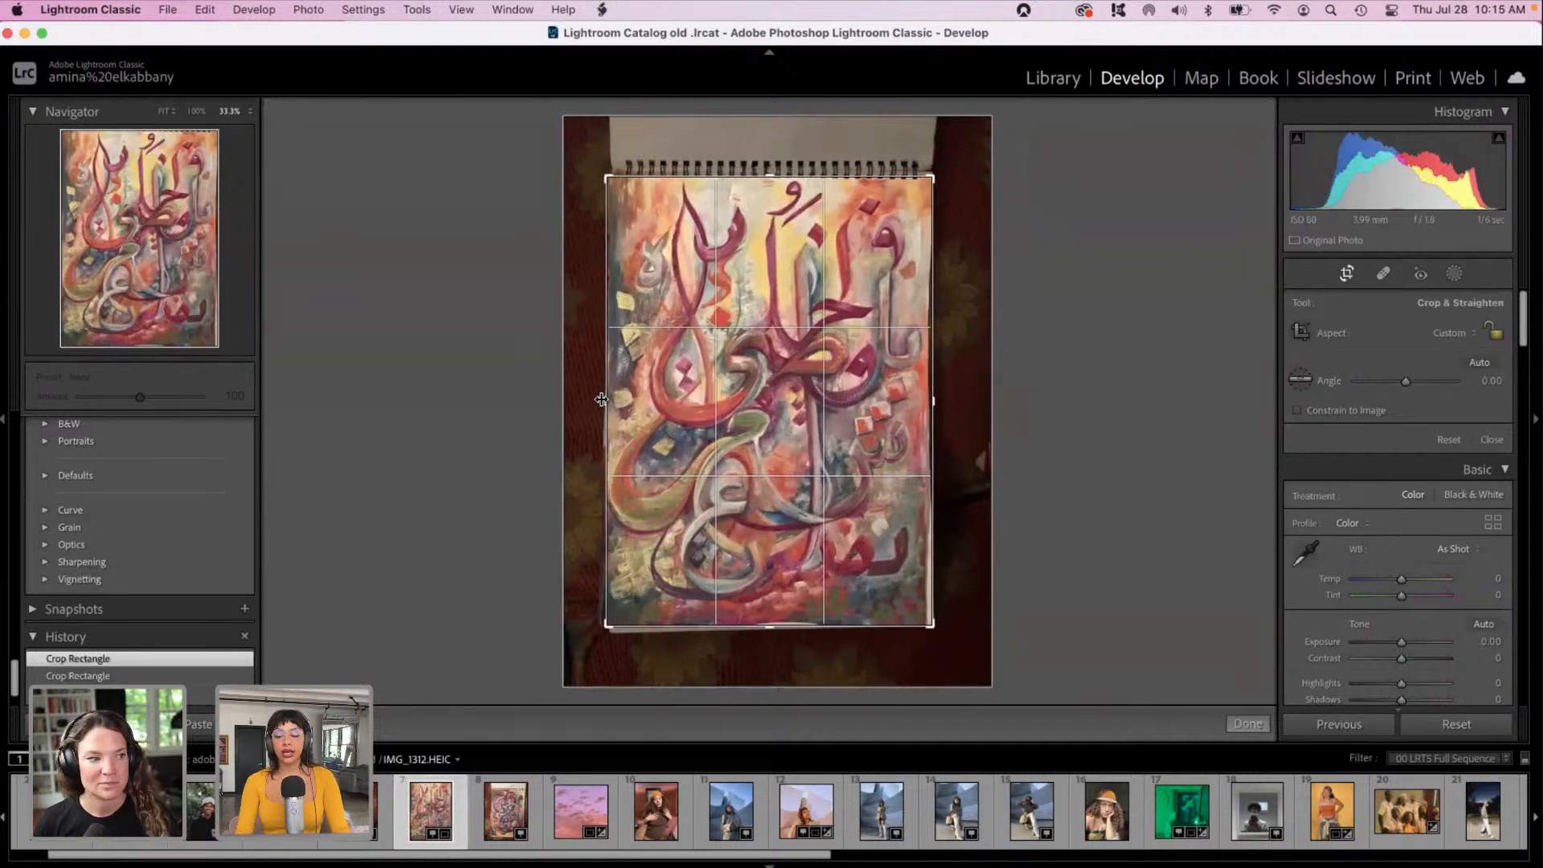
key(Return)
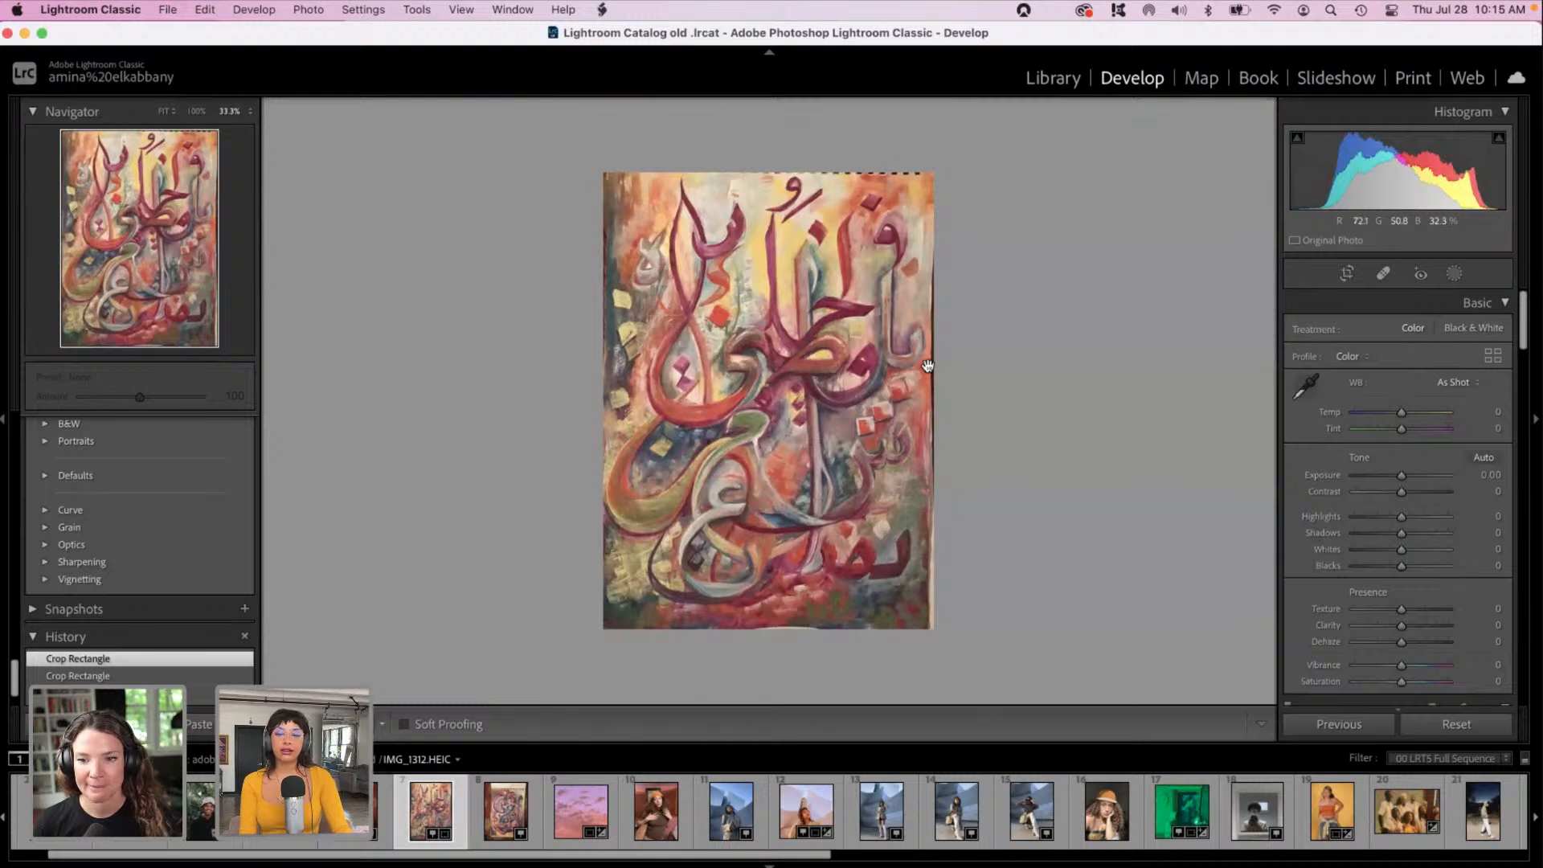
Step: Tighten the calligraphy painting's crop slightly to trim the leftover page edge
click(1346, 274)
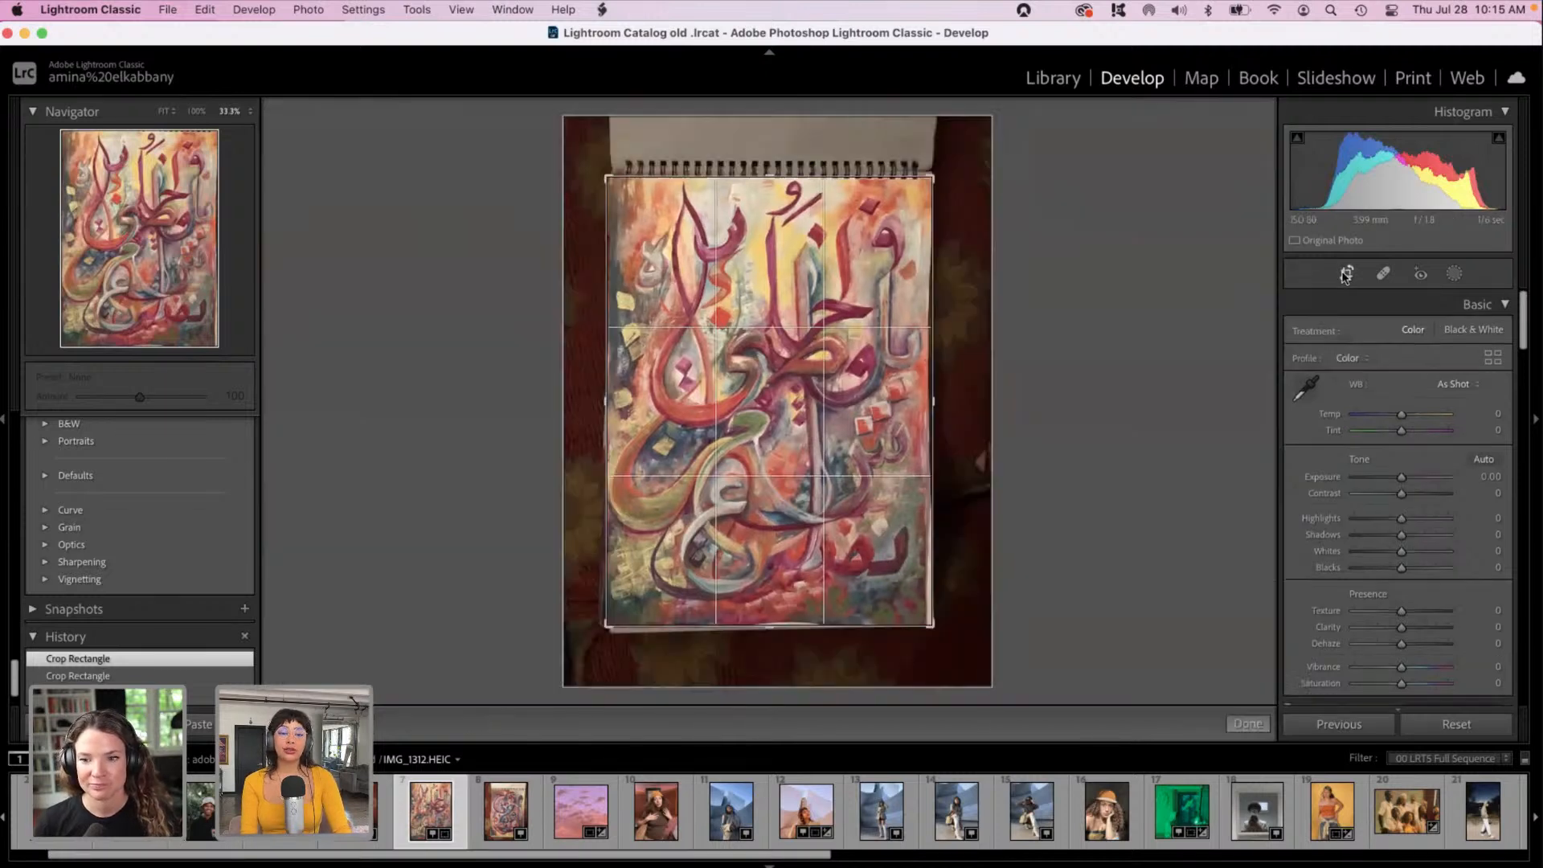
drag(932, 182, 930, 183)
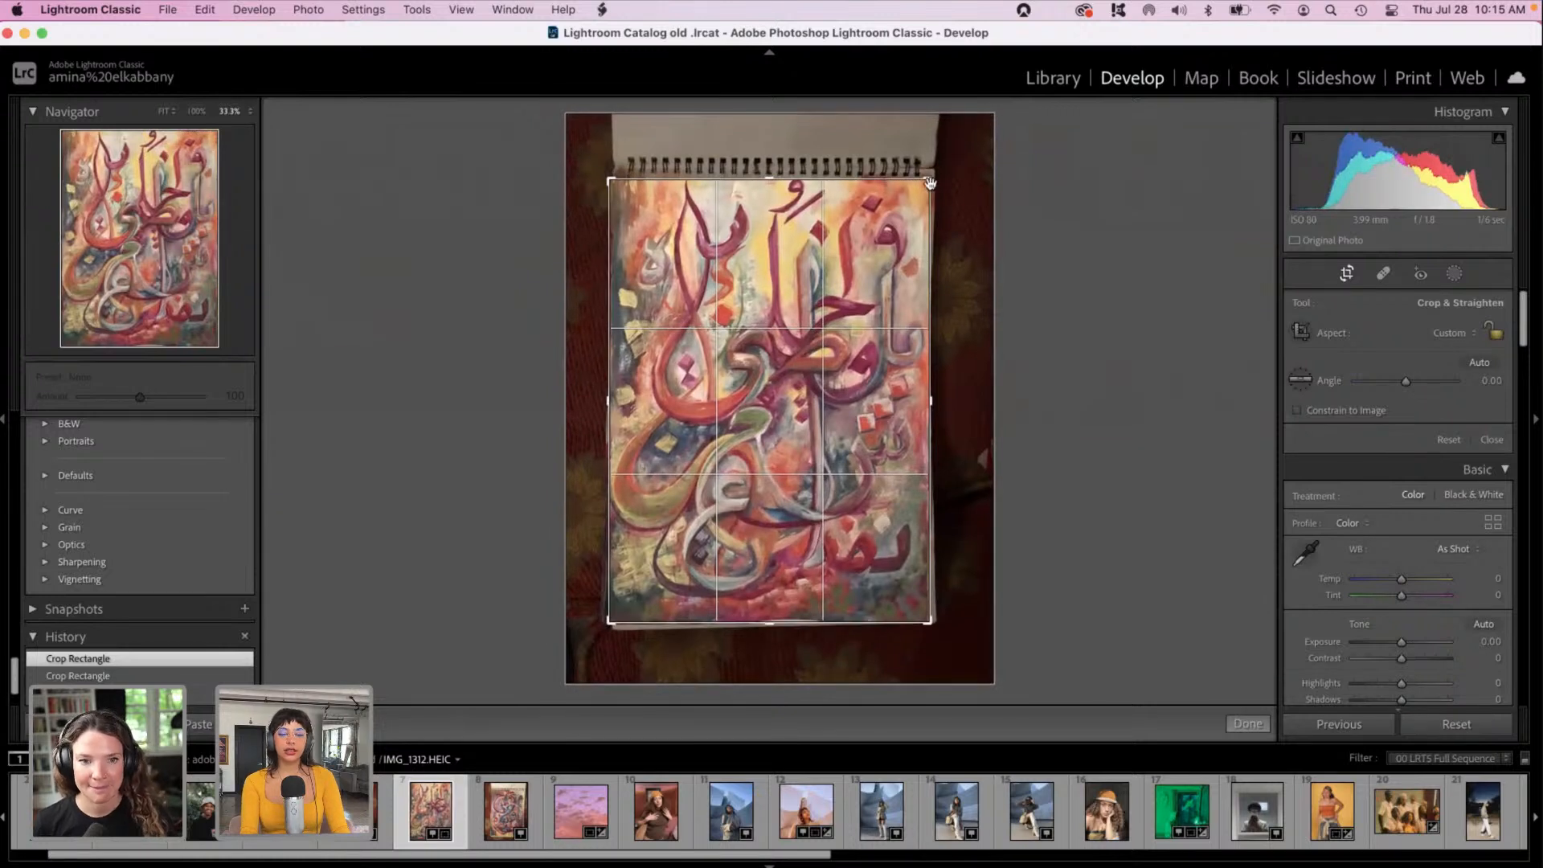
key(Return)
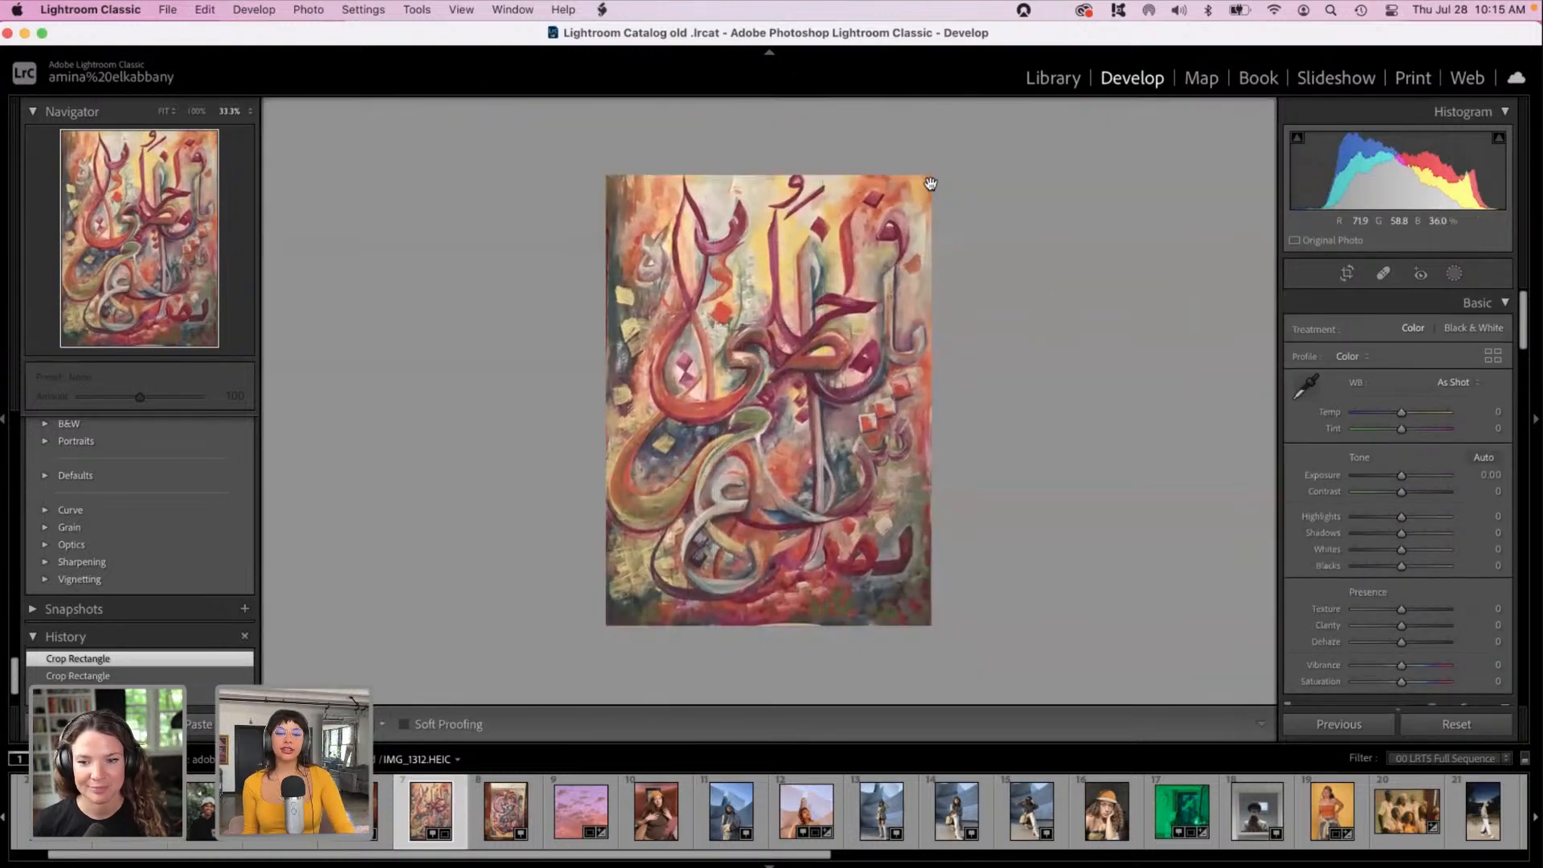
Step: Cool the calligraphy painting's white balance slightly and set Exposure to +0.10, Contrast +31, Shadows −54 and Blacks −49
click(747, 332)
scroll(747, 333, up, 5)
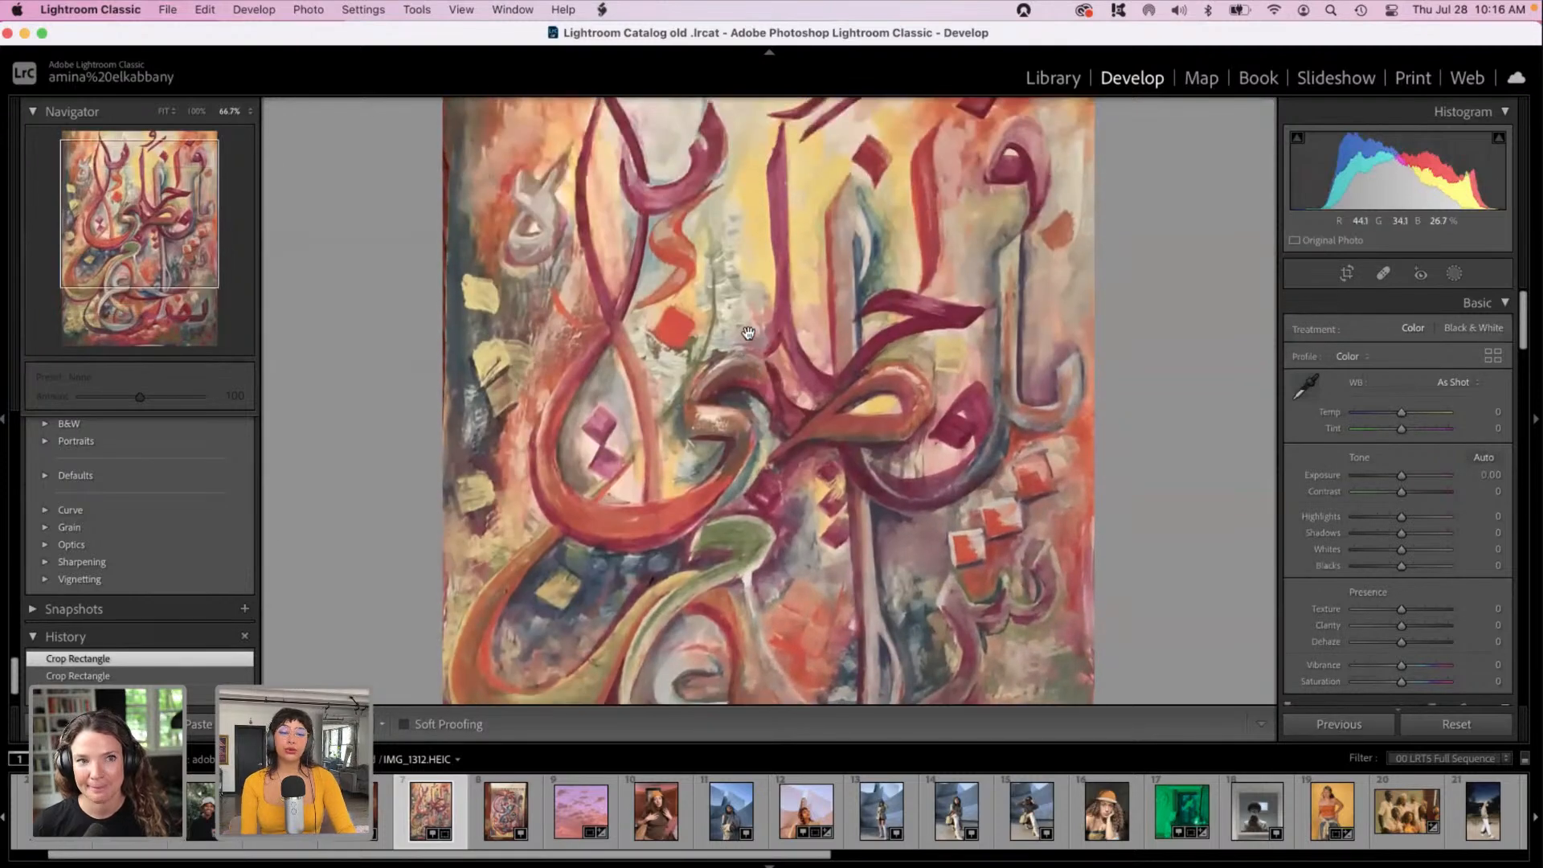
scroll(748, 332, down, 8)
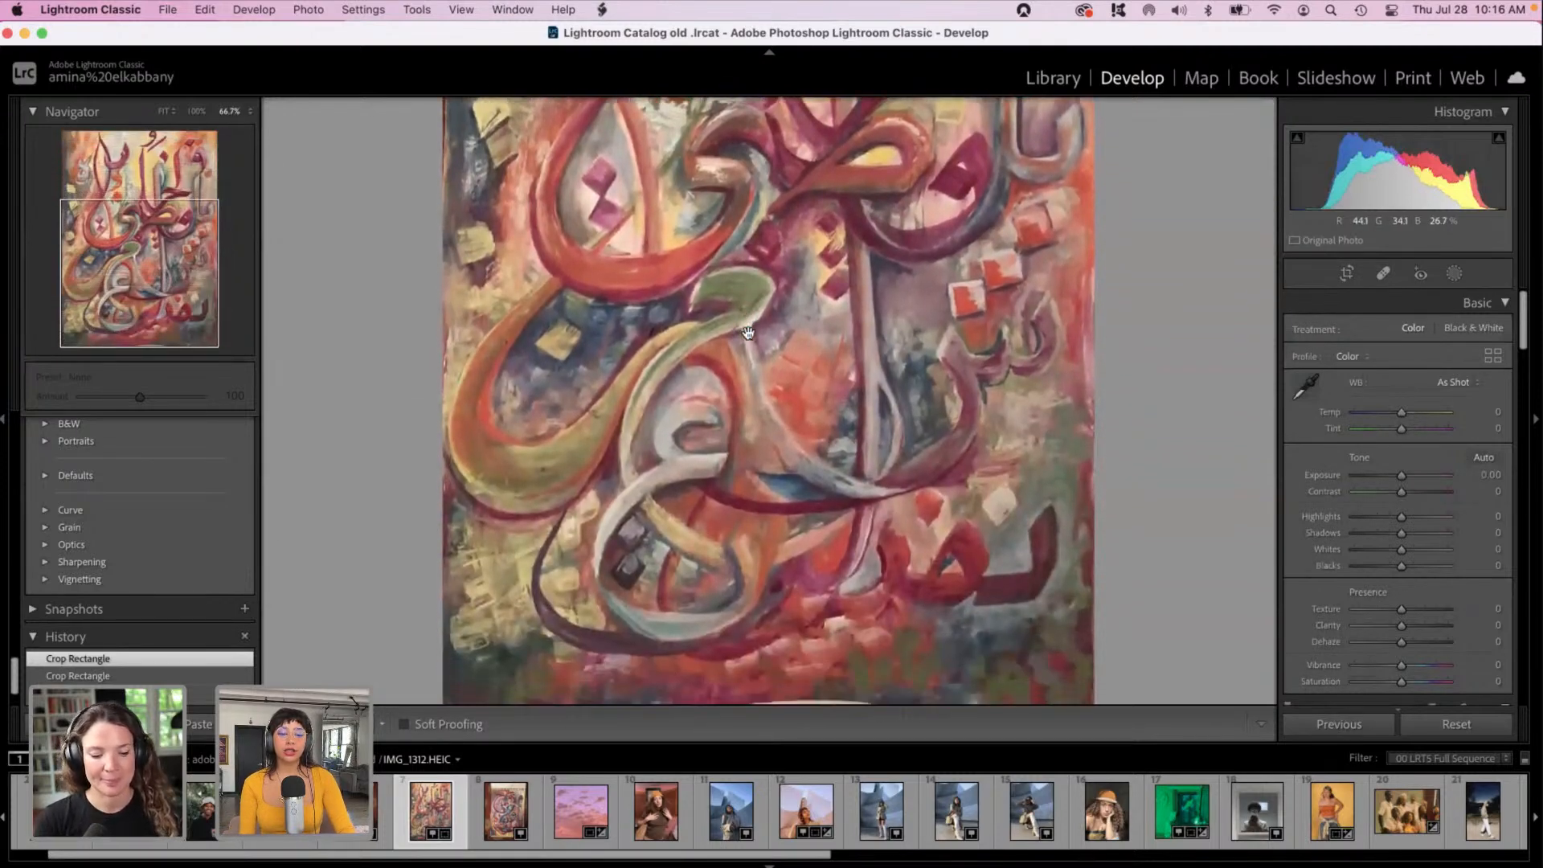
scroll(748, 333, up, 5)
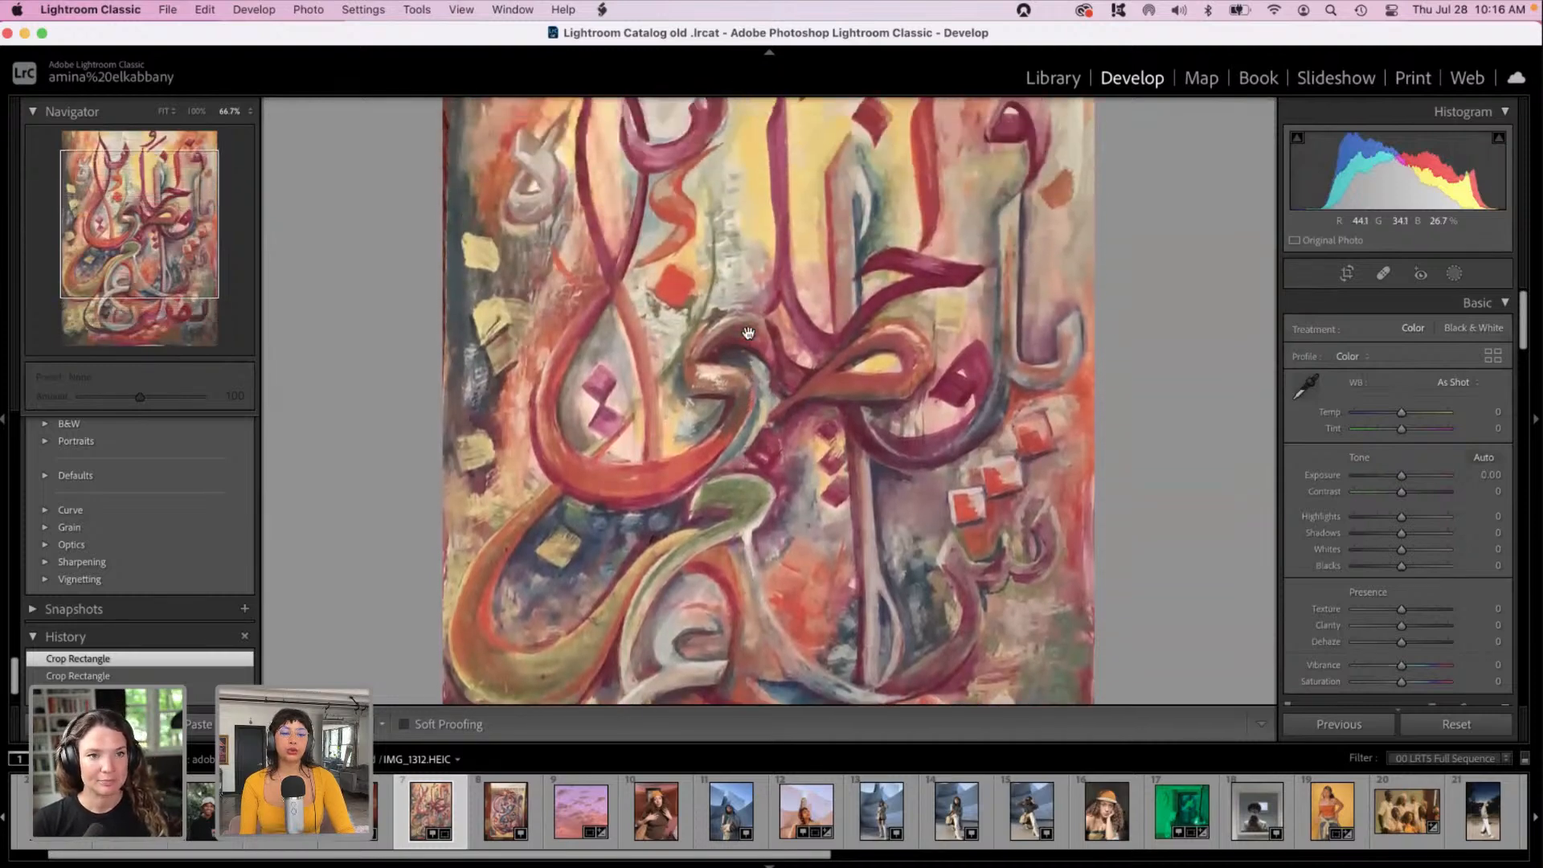
key(super+minus)
key(super+minus)
scroll(753, 336, down, 2)
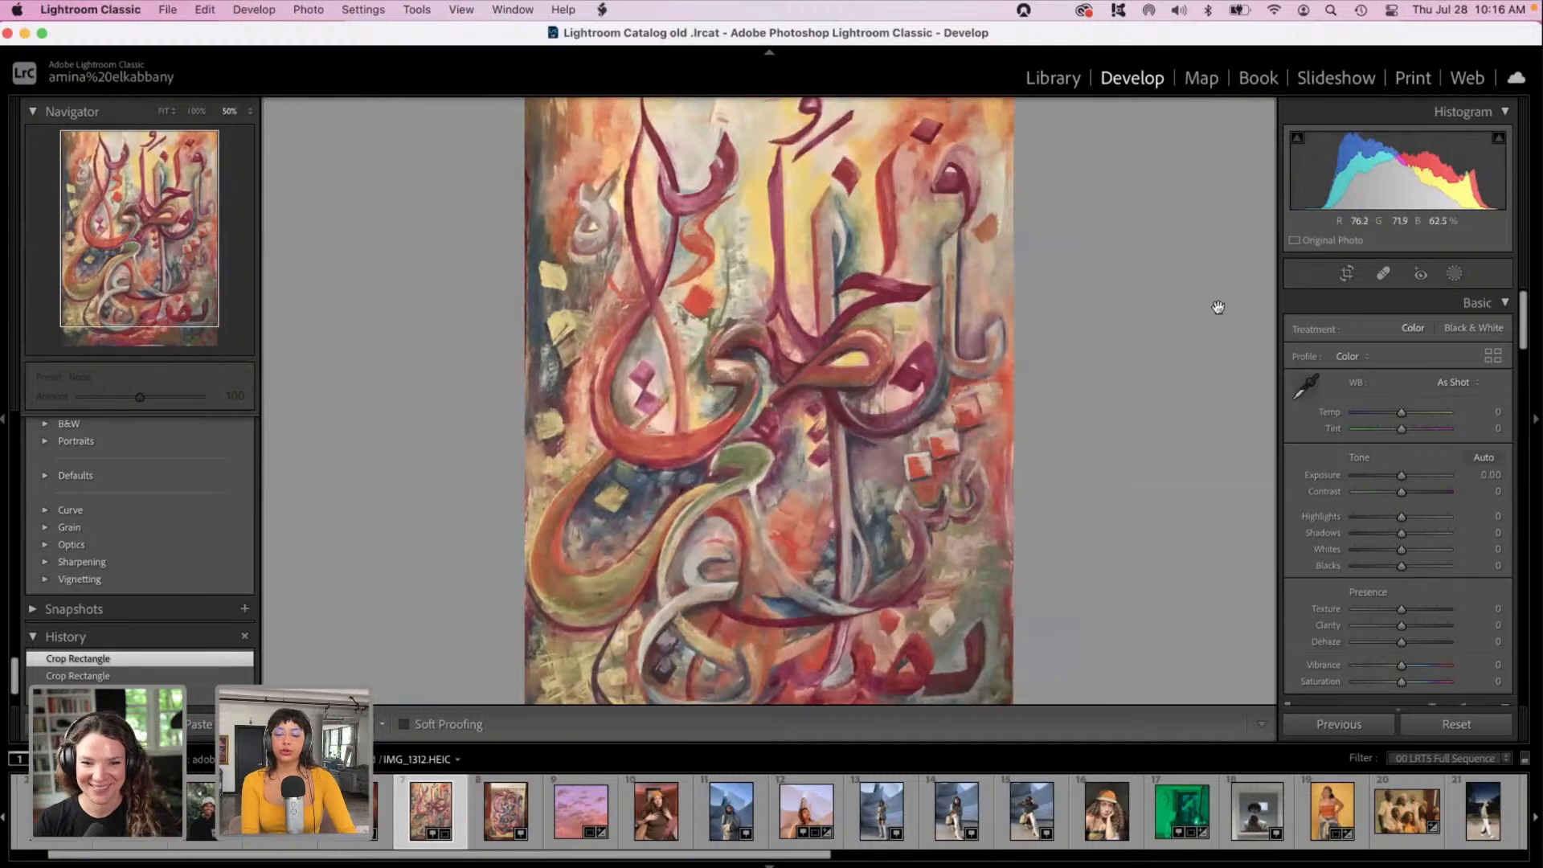
click(1416, 477)
drag(1416, 477, 1400, 480)
drag(1401, 412, 1399, 415)
drag(1401, 533, 1378, 567)
mouse_move(1401, 492)
mouse_down()
mouse_move(1416, 496)
mouse_move(1400, 477)
mouse_up()
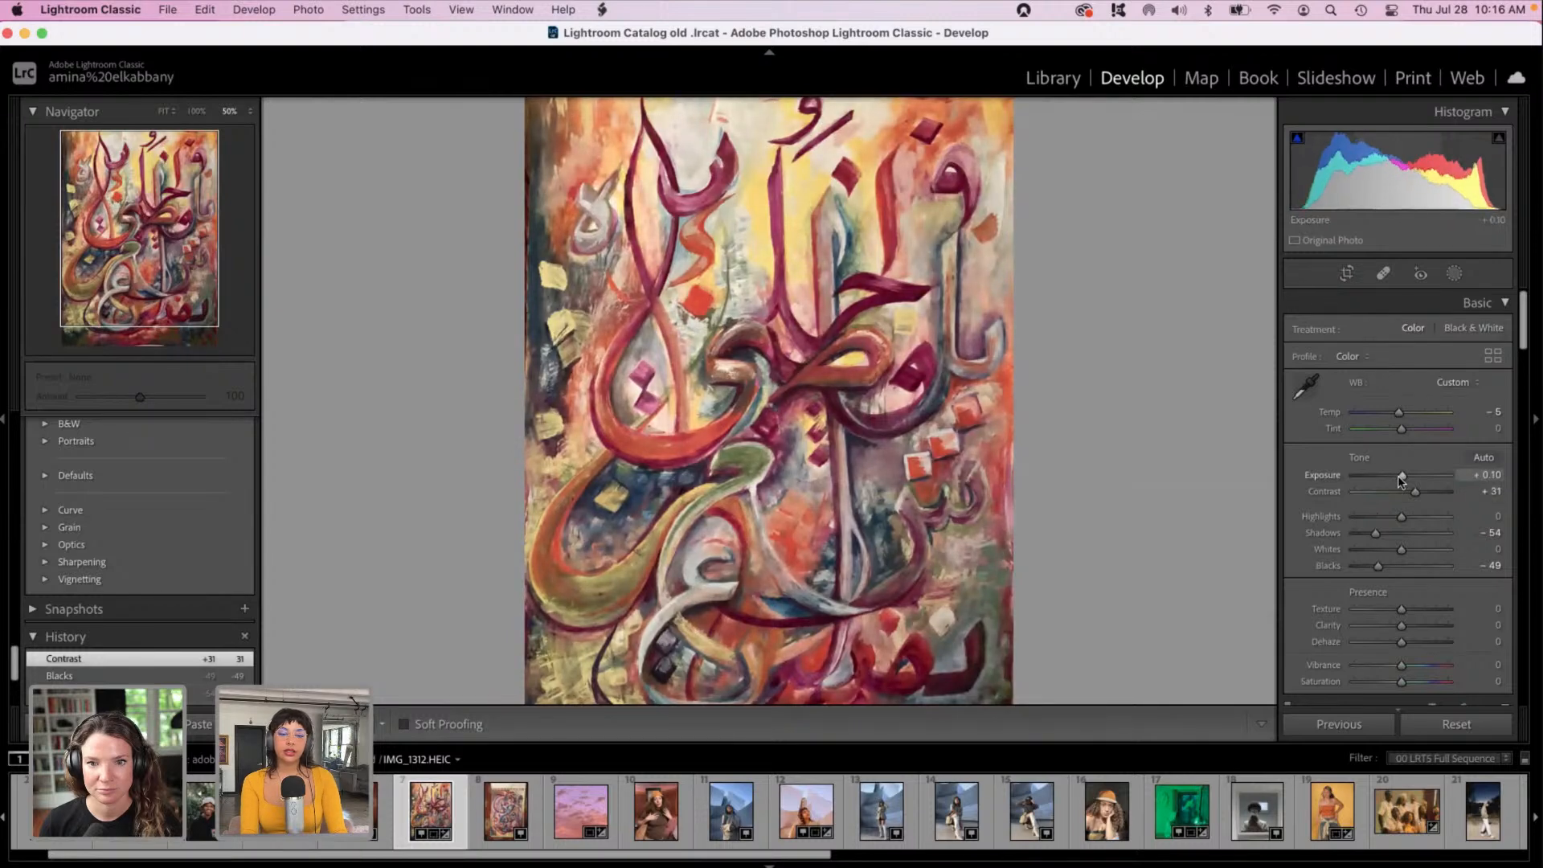
Step: Set the painting's Whites to −73 and Highlights to −60, and reset its Exposure to 0.00
drag(1401, 550, 1366, 555)
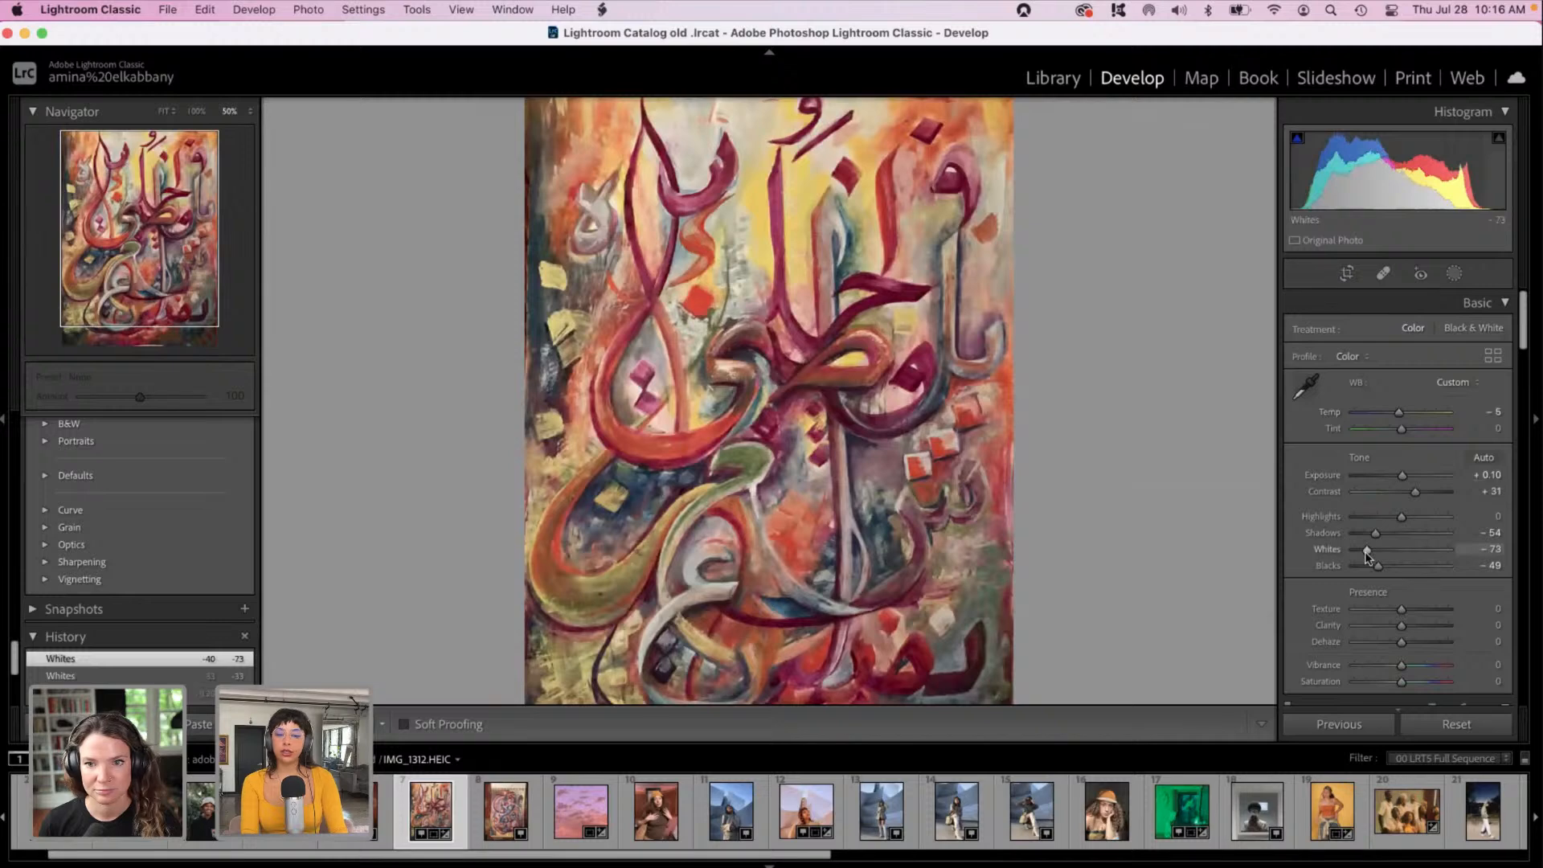
click(1371, 521)
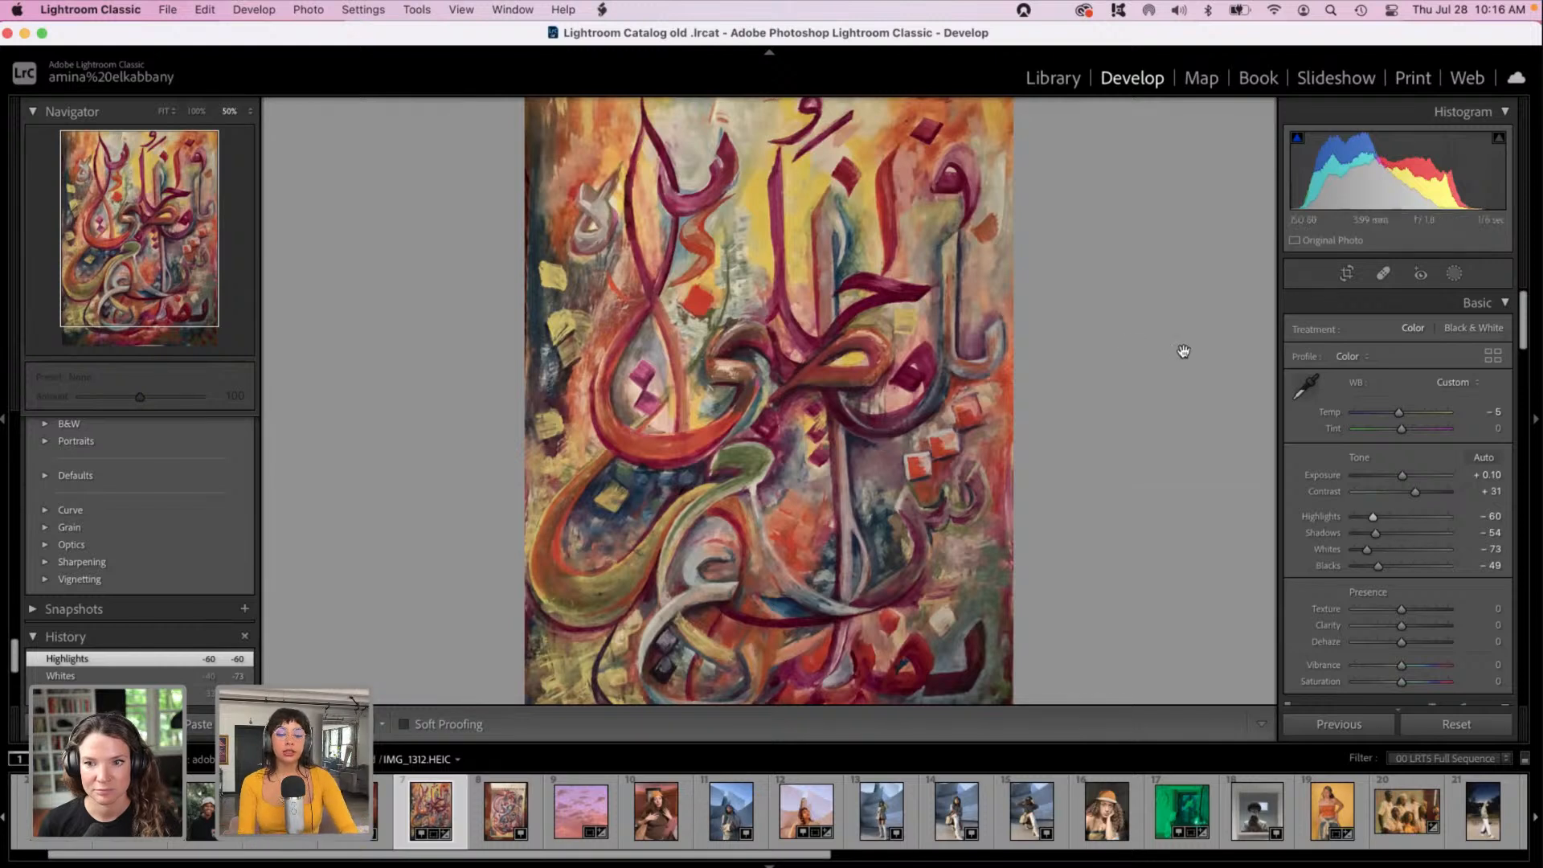
double_click(1386, 473)
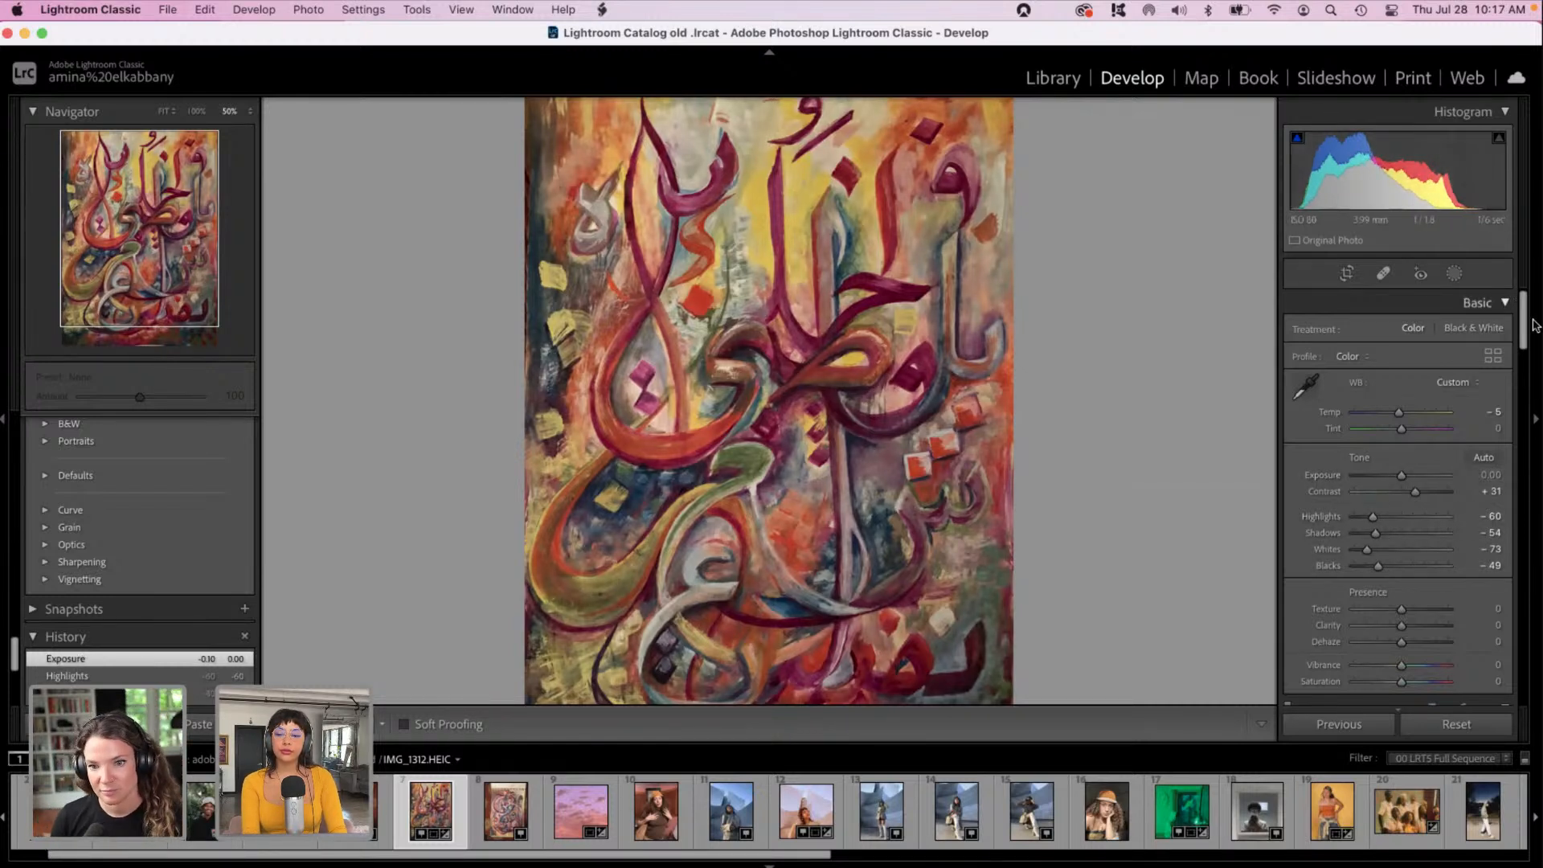
Step: Compare the edited calligraphy painting with its original in a side-by-side before and after view, then return to the single view
drag(1529, 329, 1536, 698)
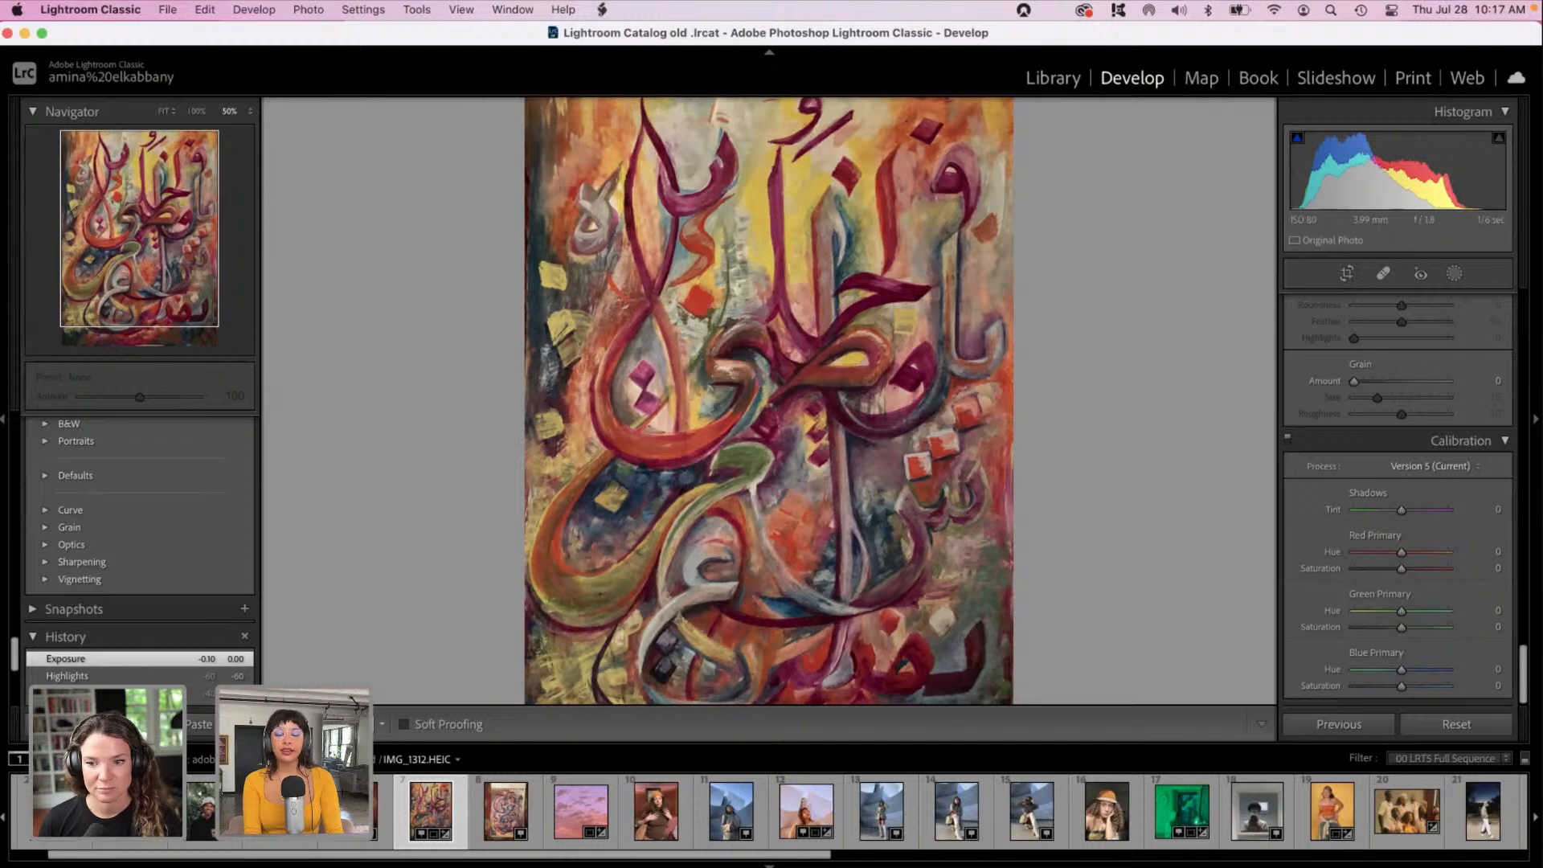
key(y)
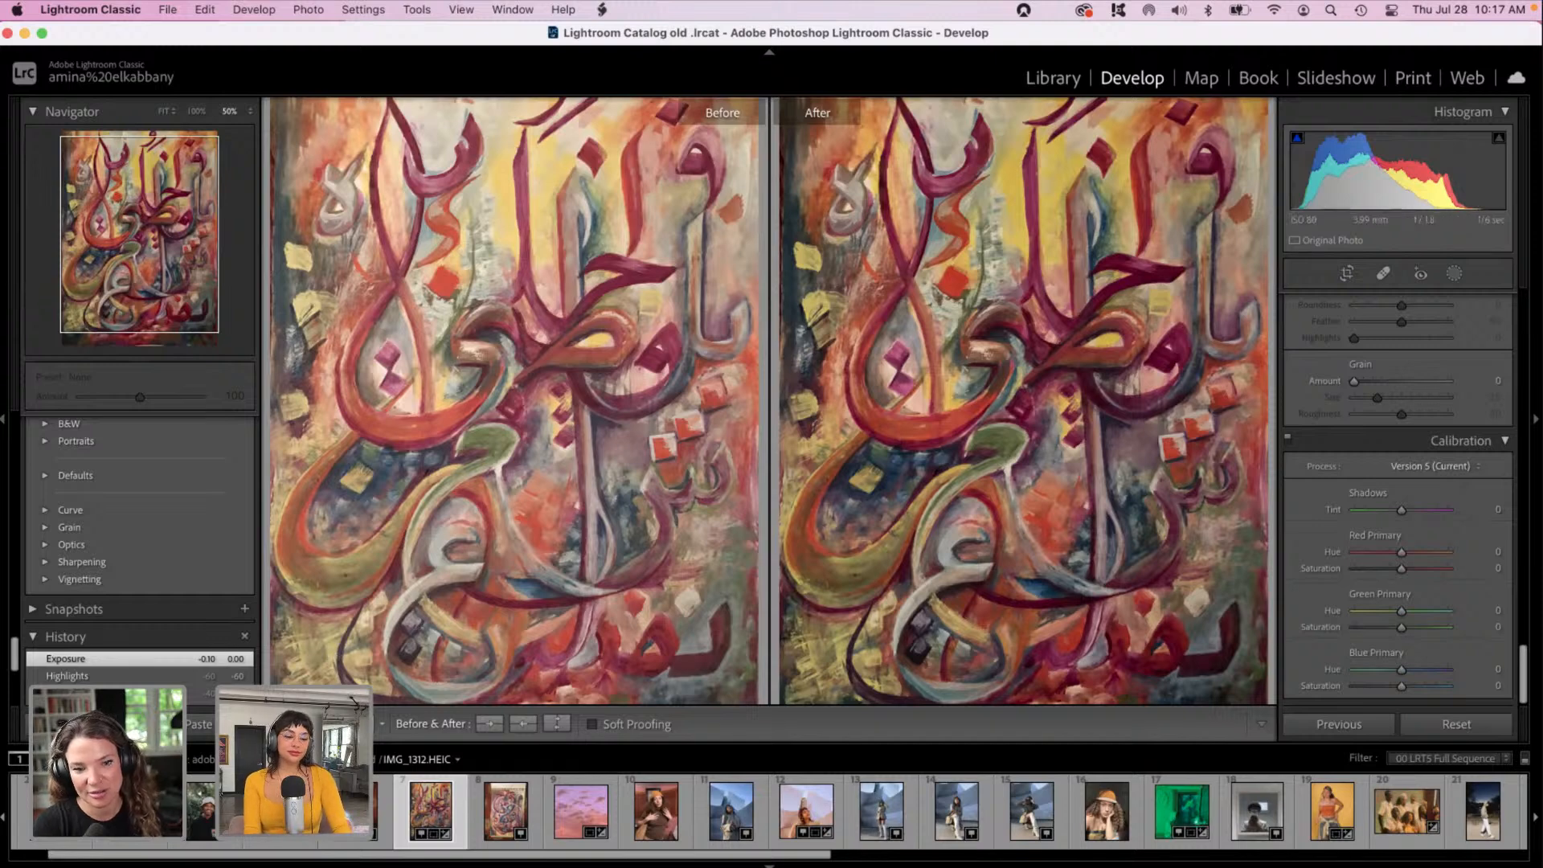
key(y)
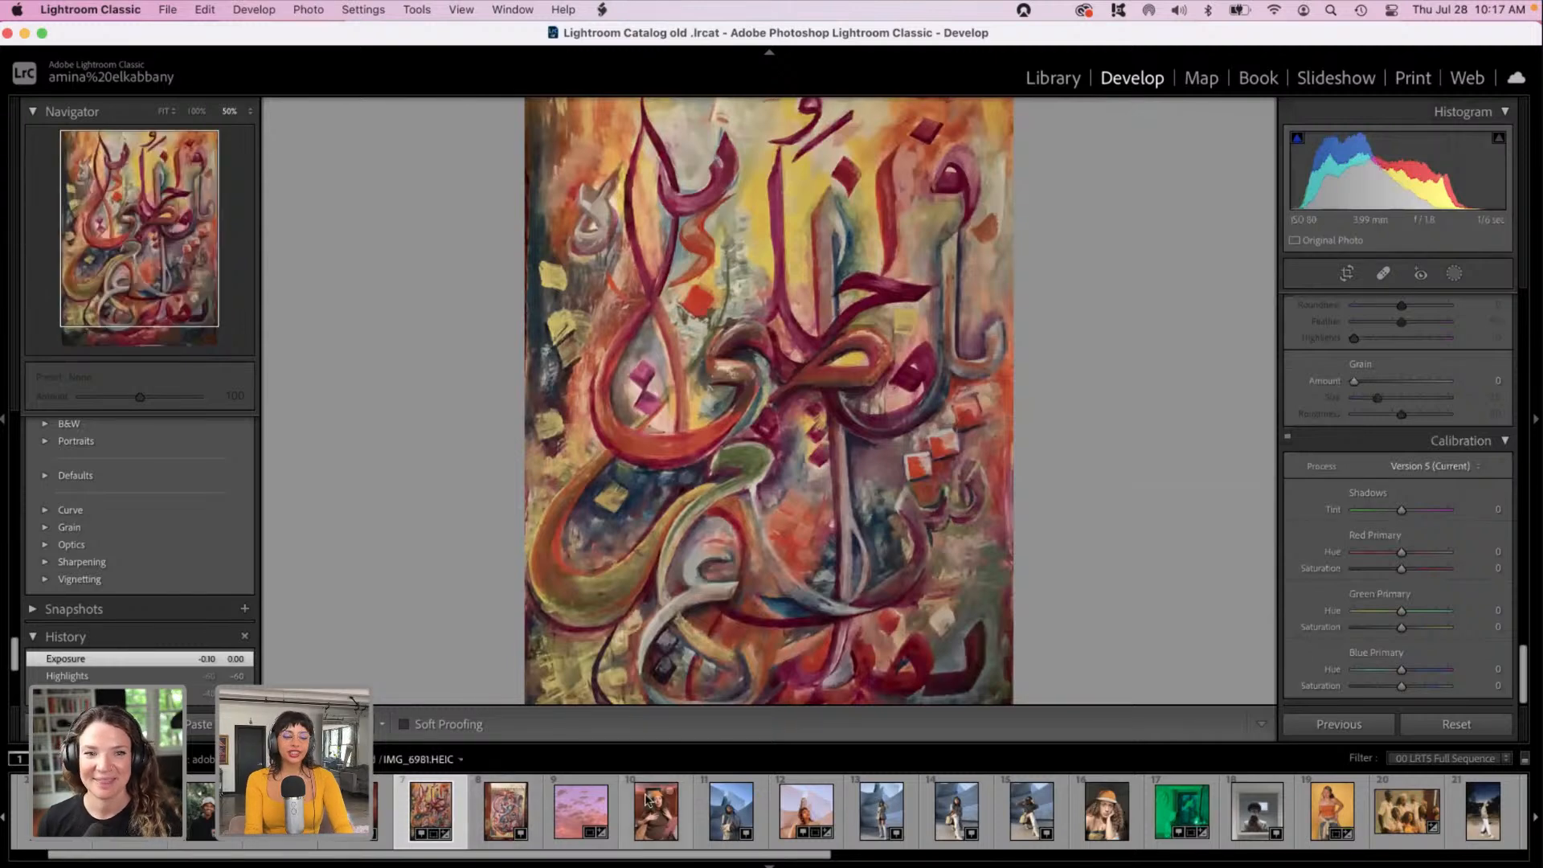
Step: Open IMG_9588.JPG, the photo of a performer holding a microphone, and show it zoomed out at 33.3%
scroll(675, 858, right, 15)
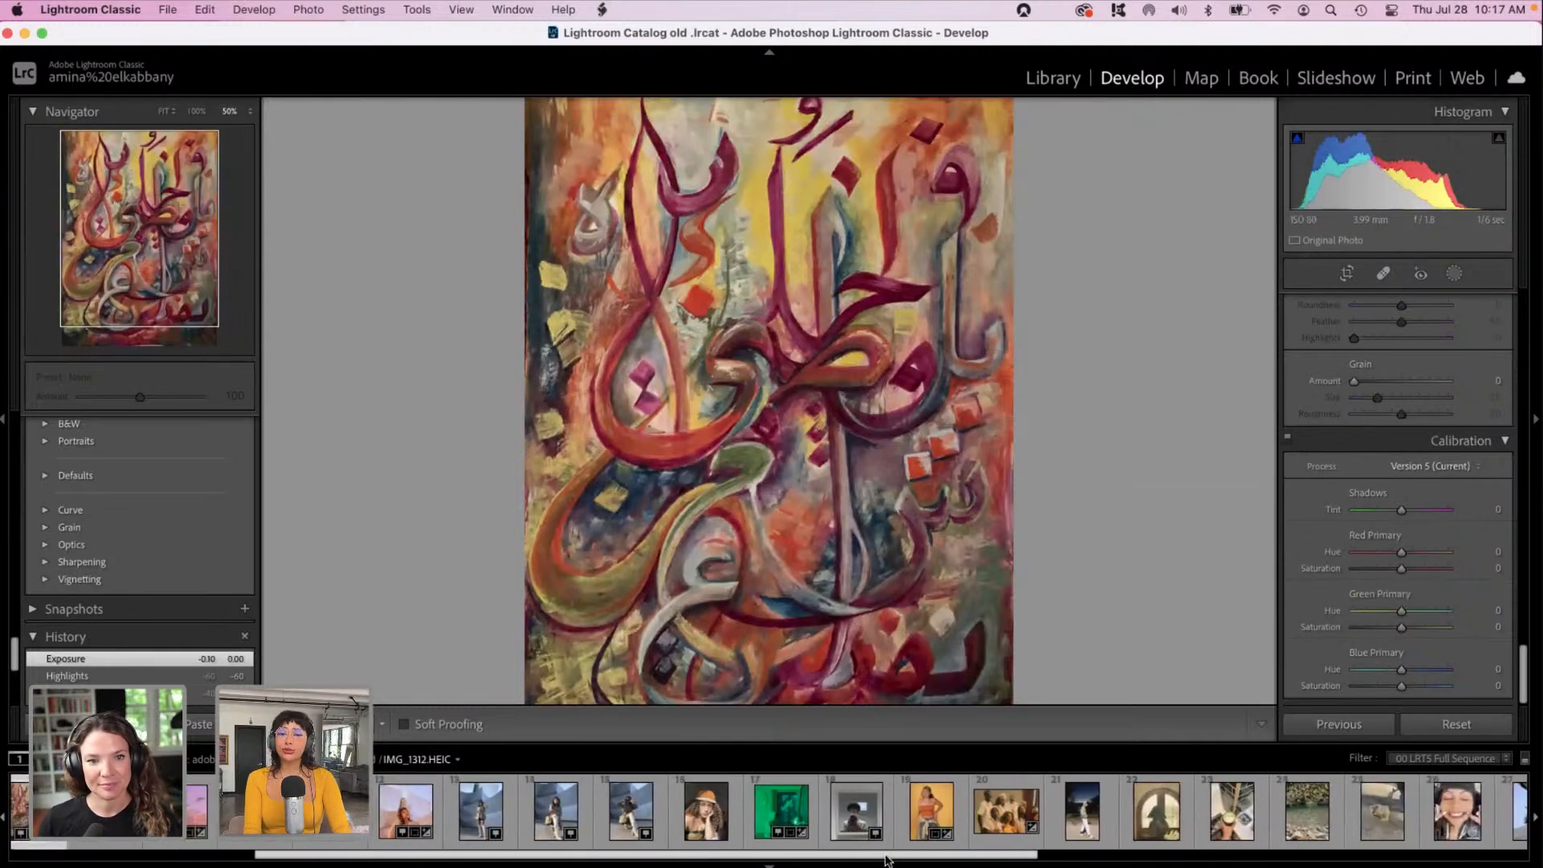
scroll(956, 811, right, 10)
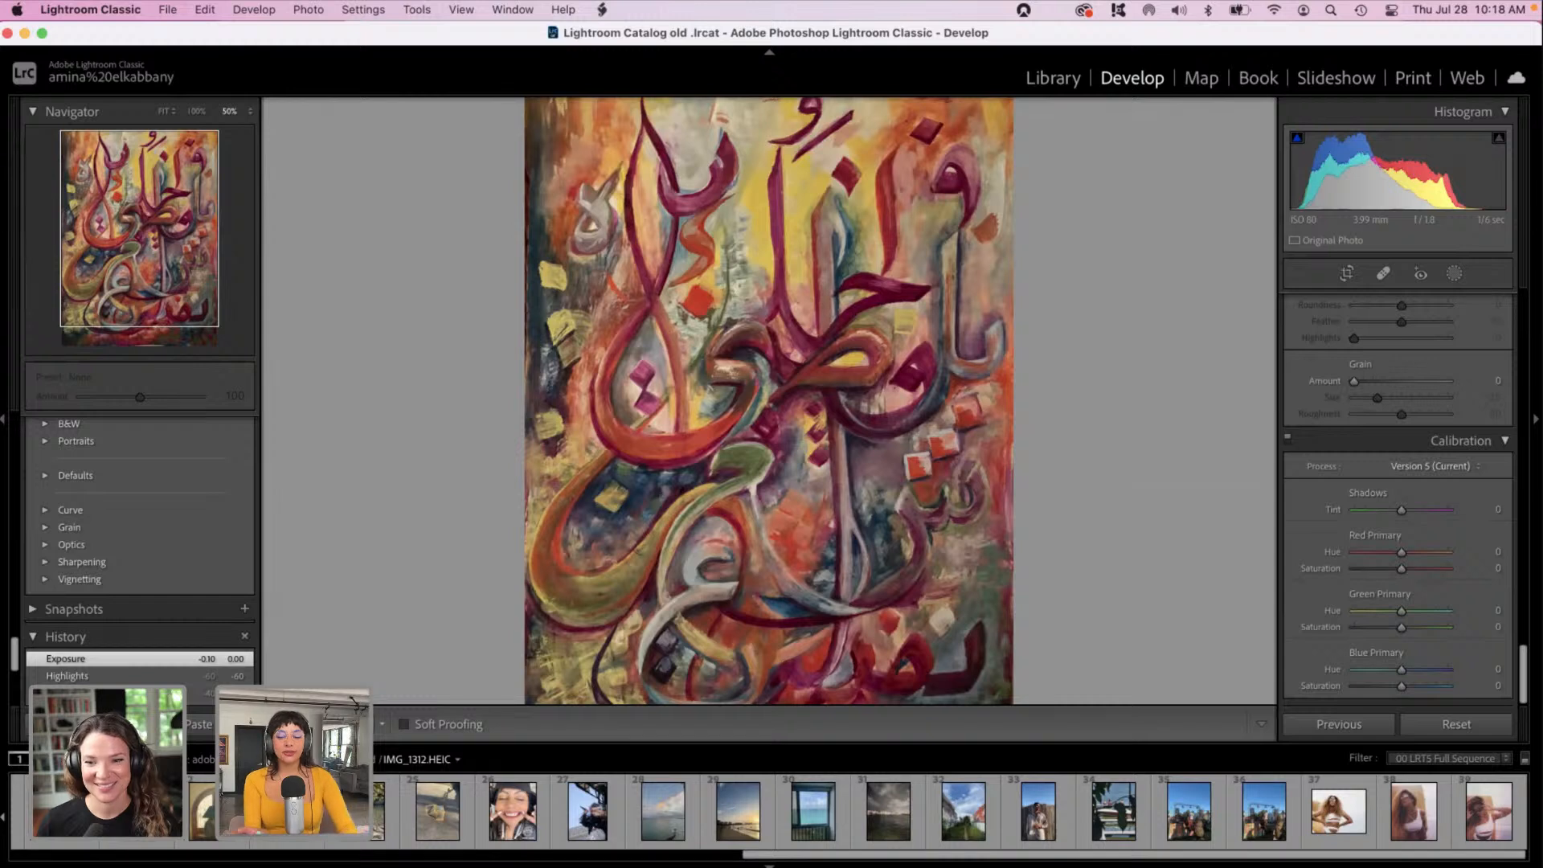
click(577, 824)
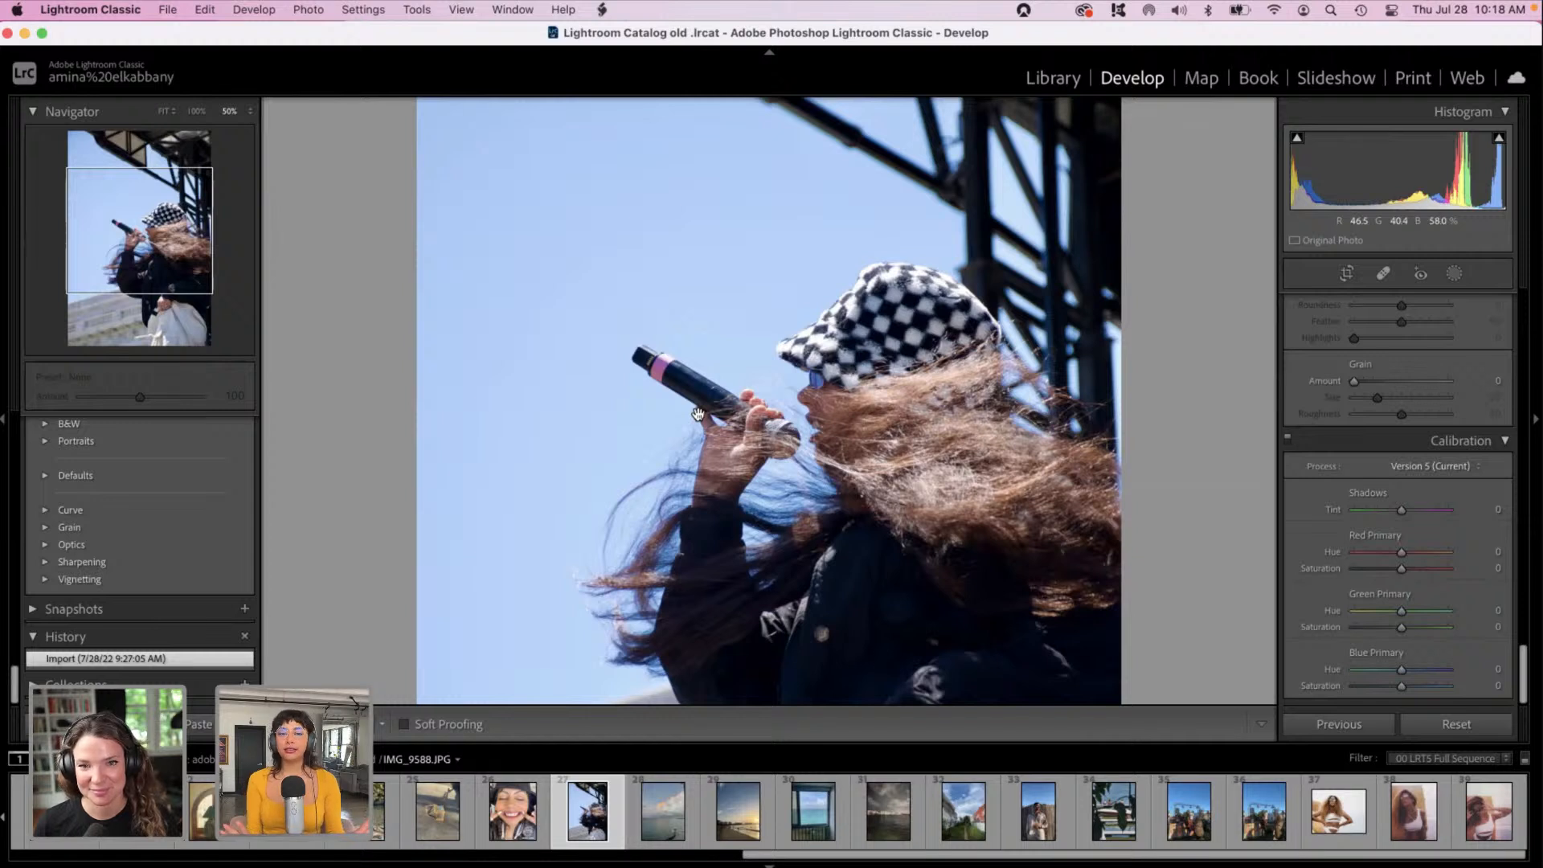
key(super+minus)
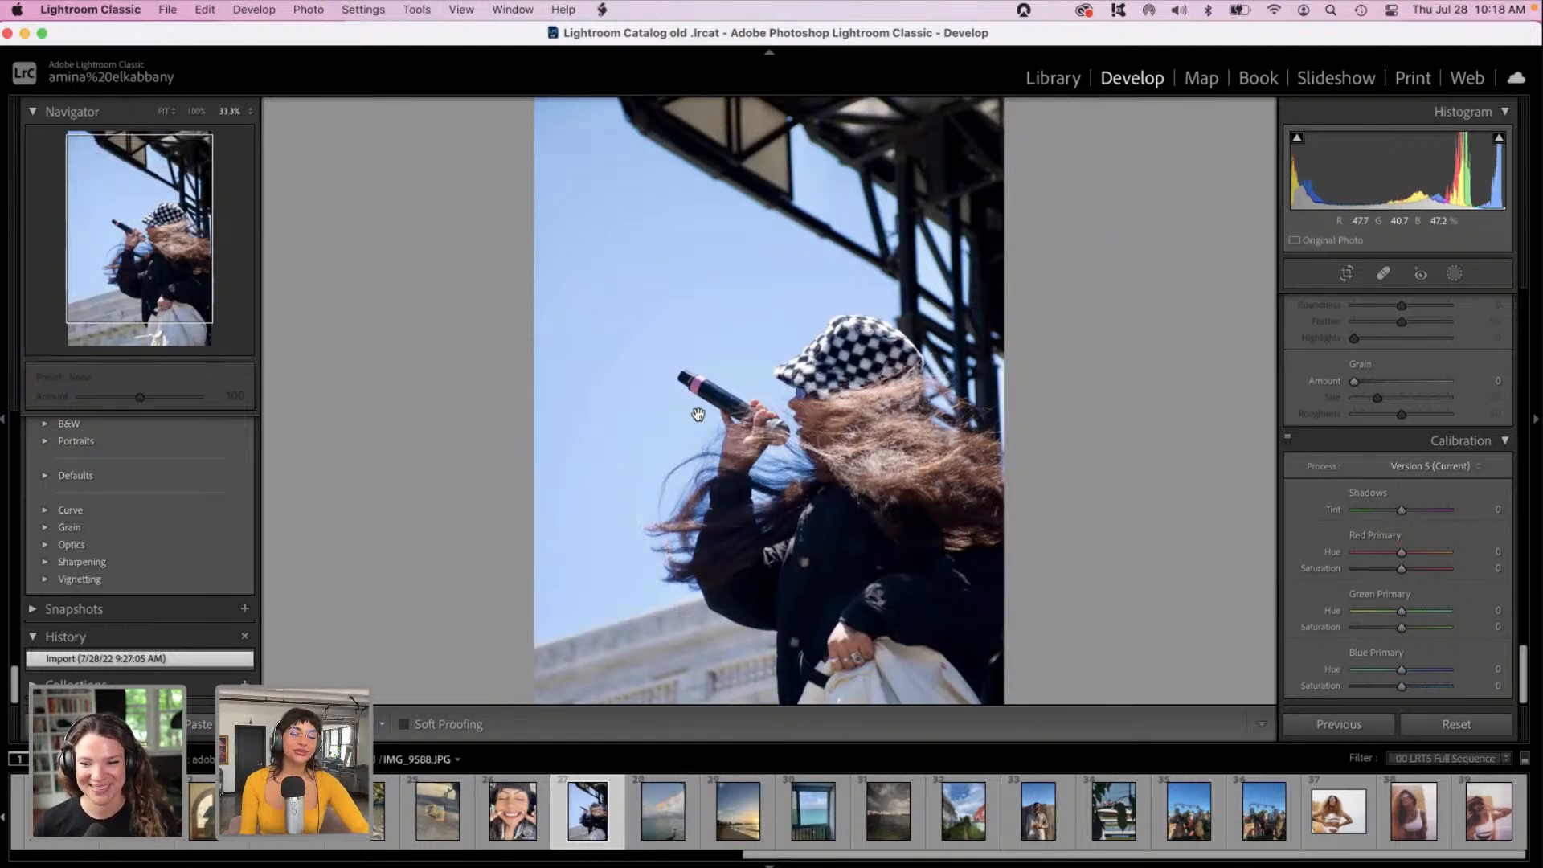
scroll(466, 354, down, 2)
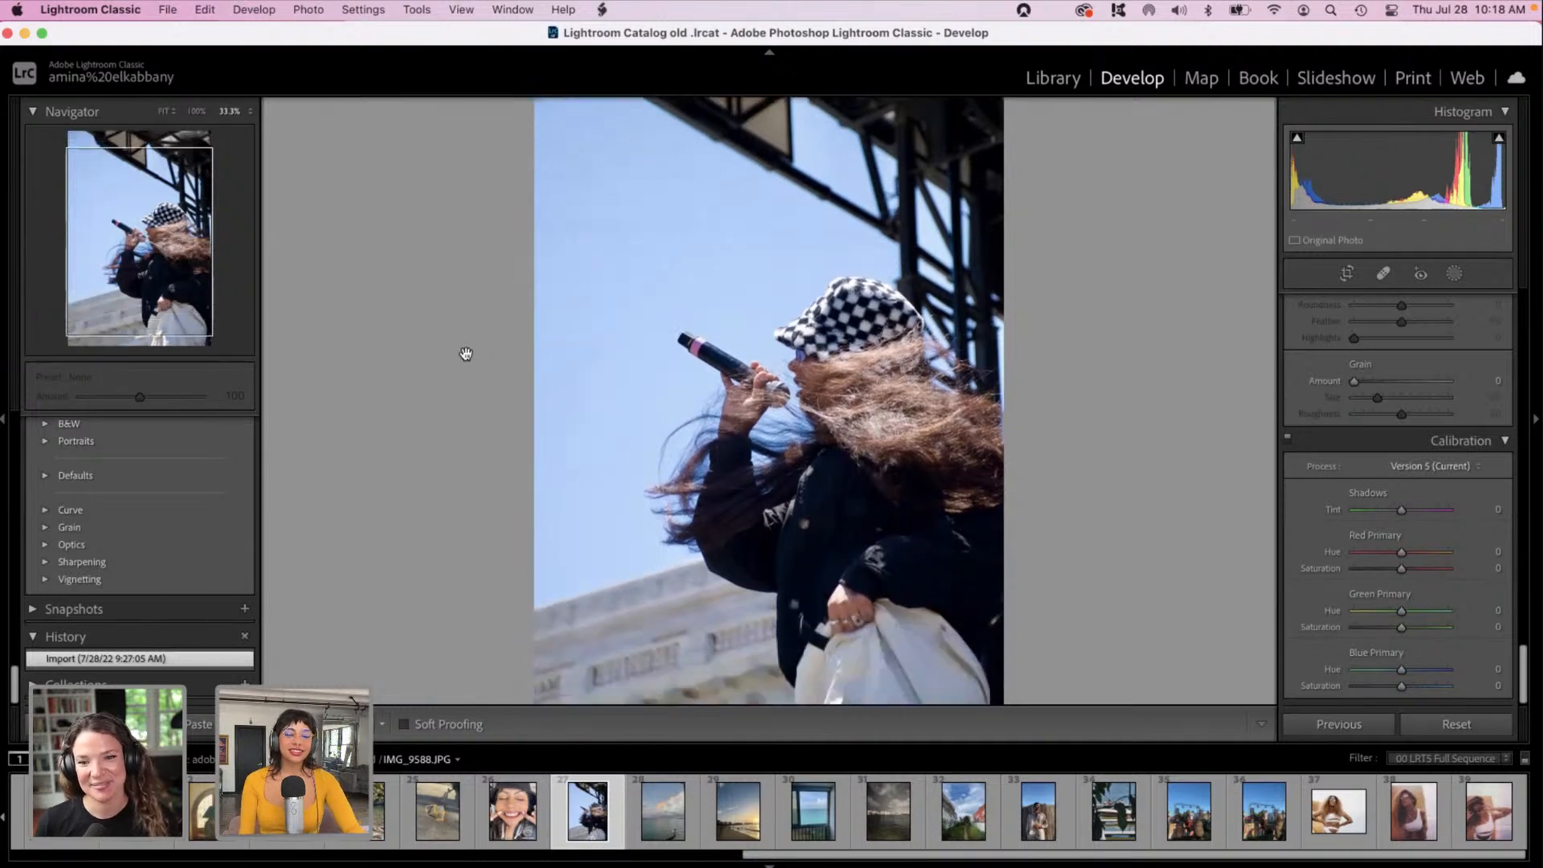
scroll(466, 354, down, 4)
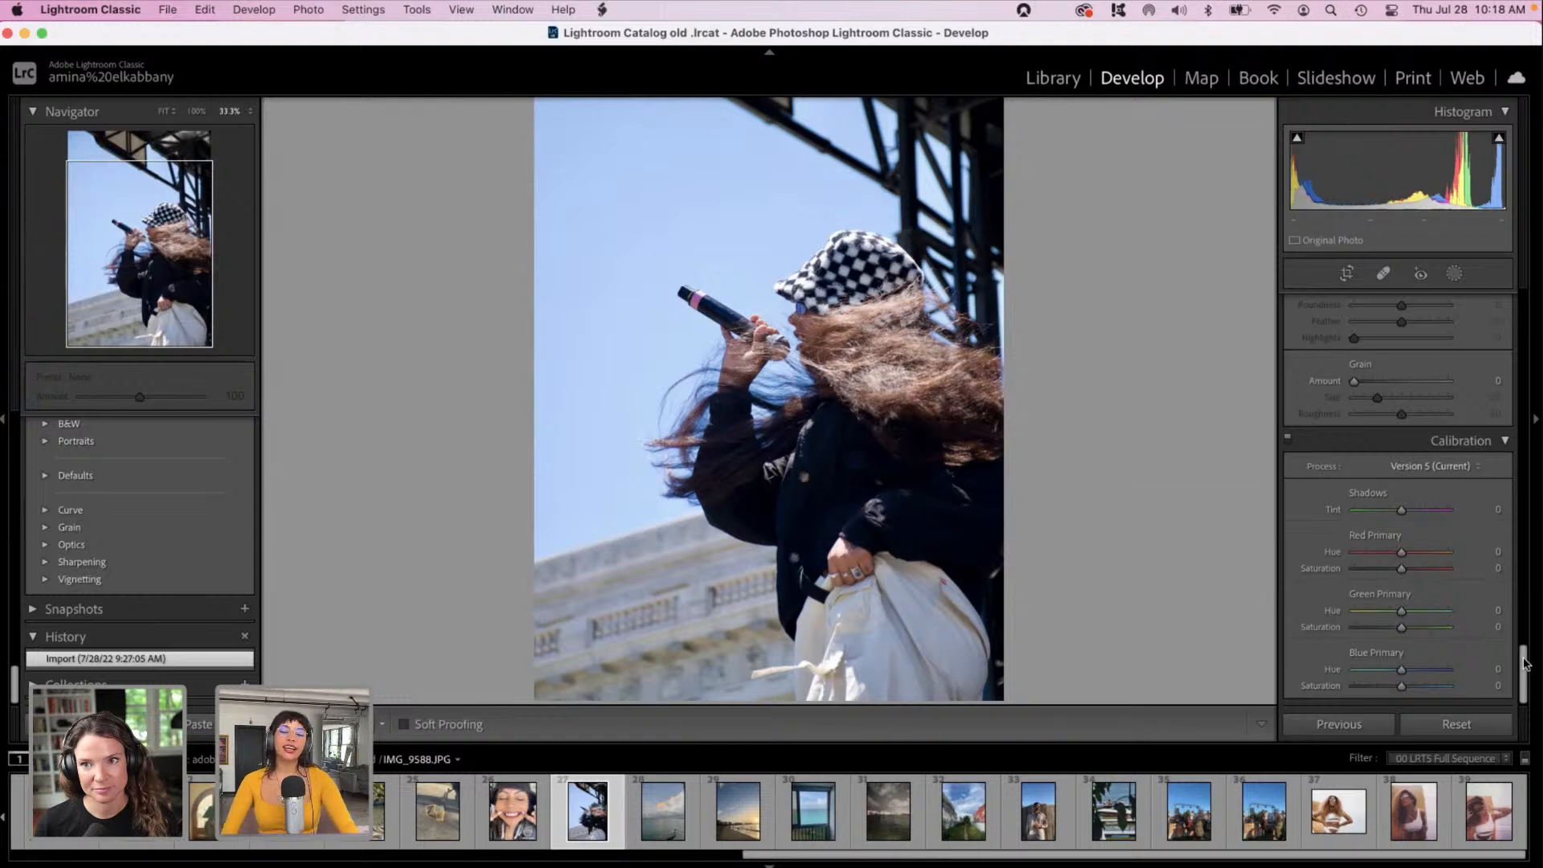
Step: Darken the performer photo to an Exposure of −1.00 and raise its Highlights to +53
drag(1524, 664, 1510, 299)
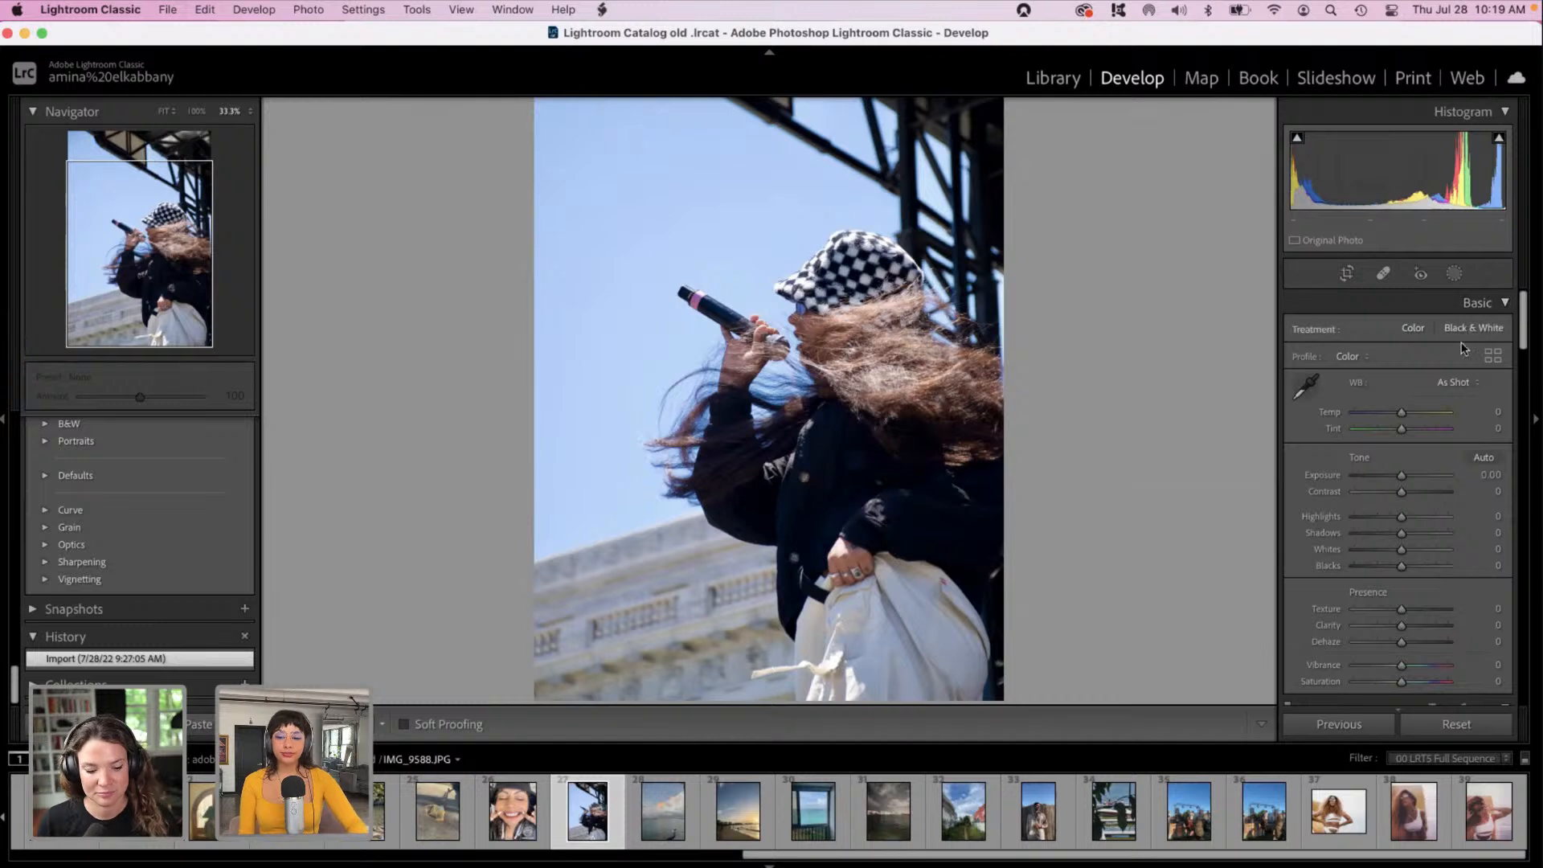
scroll(1522, 370, down, 3)
scroll(1523, 372, down, 2)
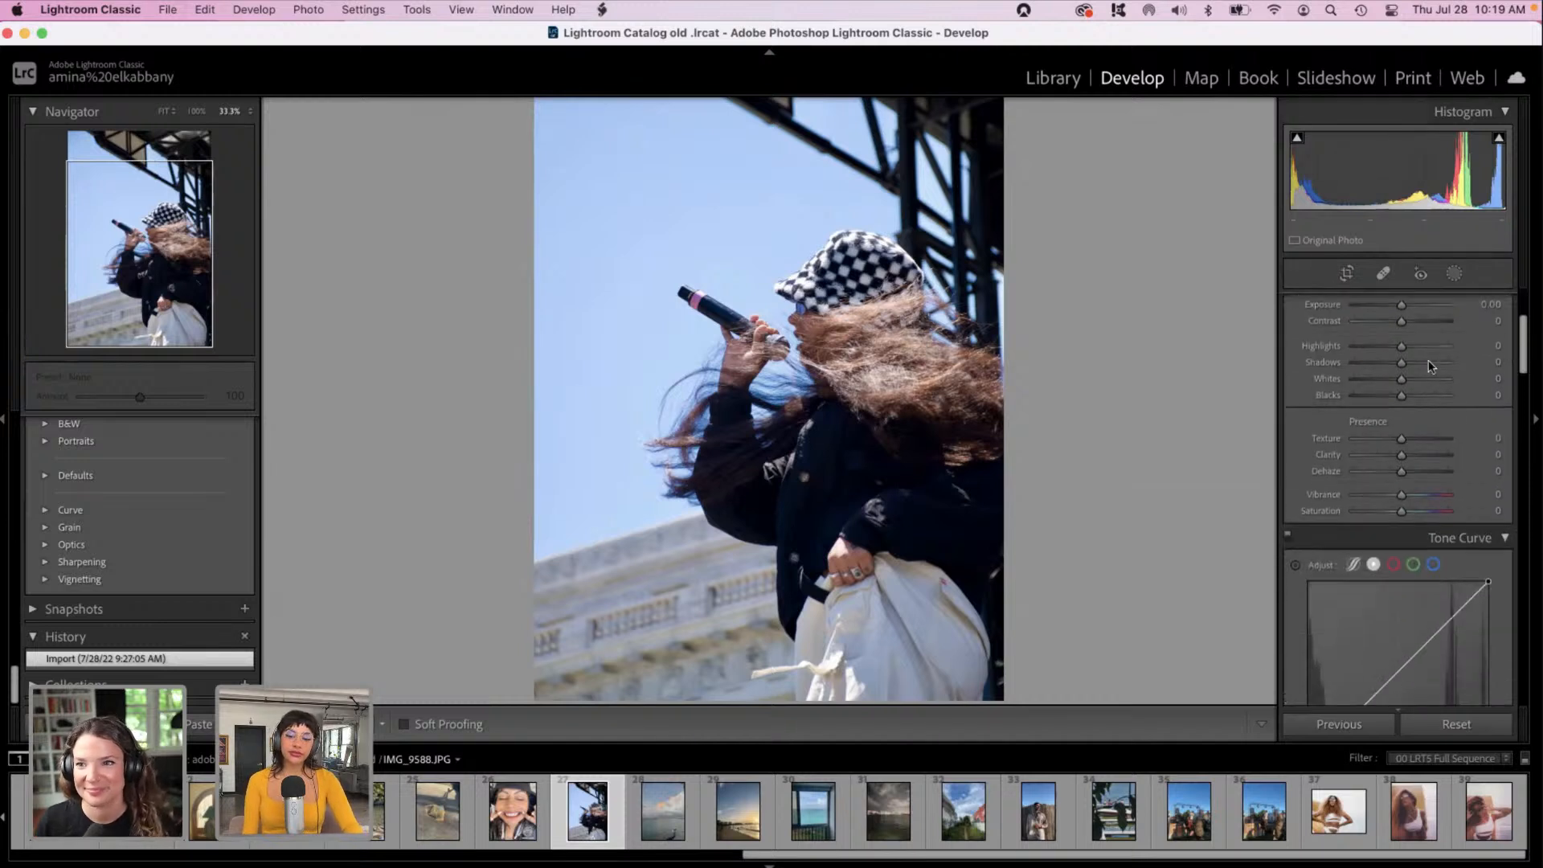
drag(1400, 305, 1419, 346)
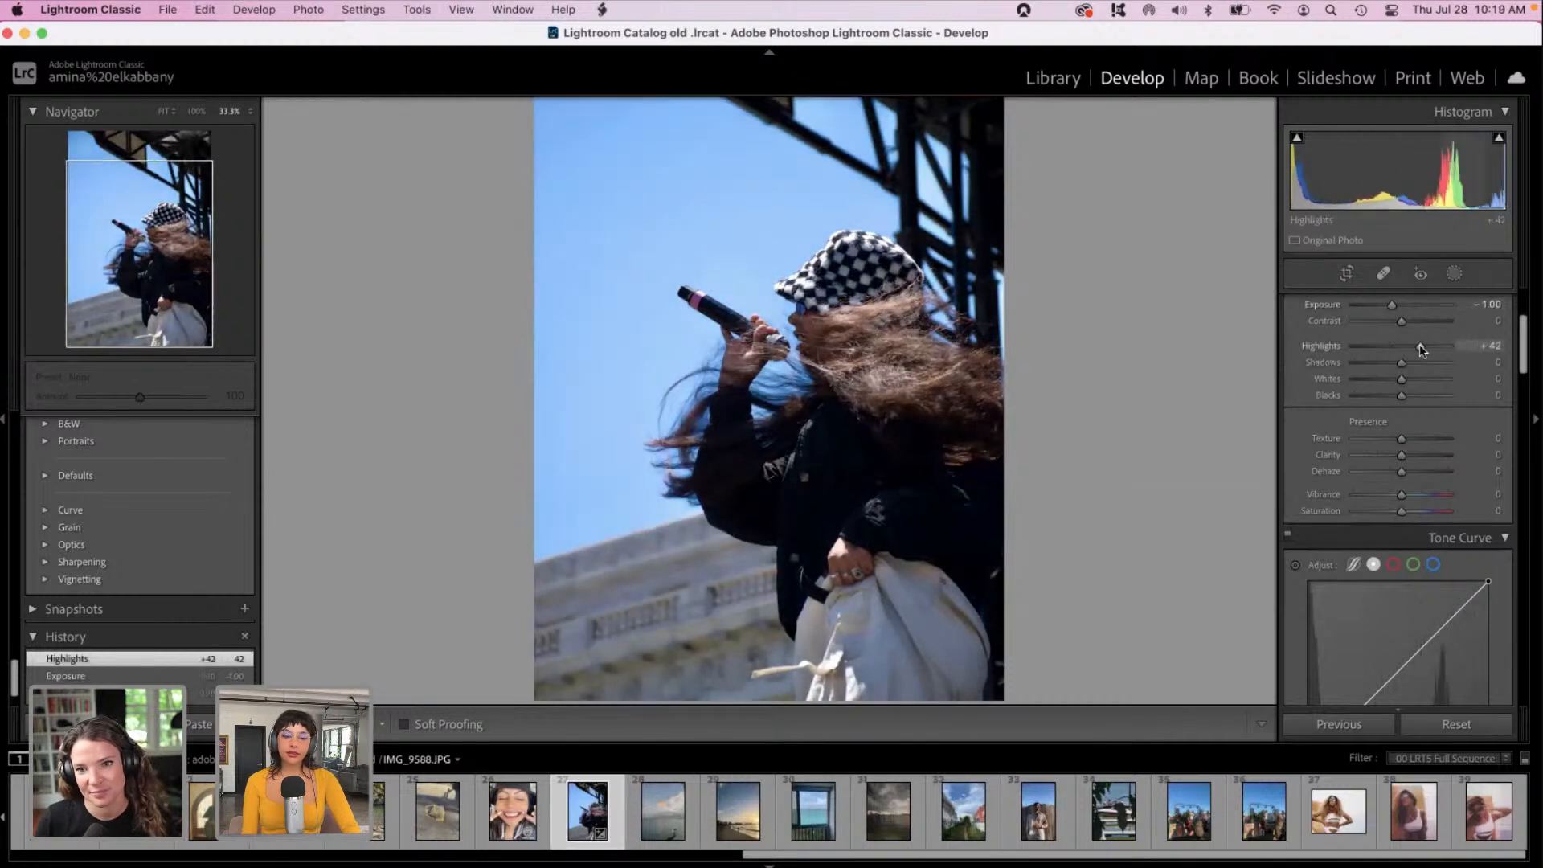
drag(1420, 346, 1426, 345)
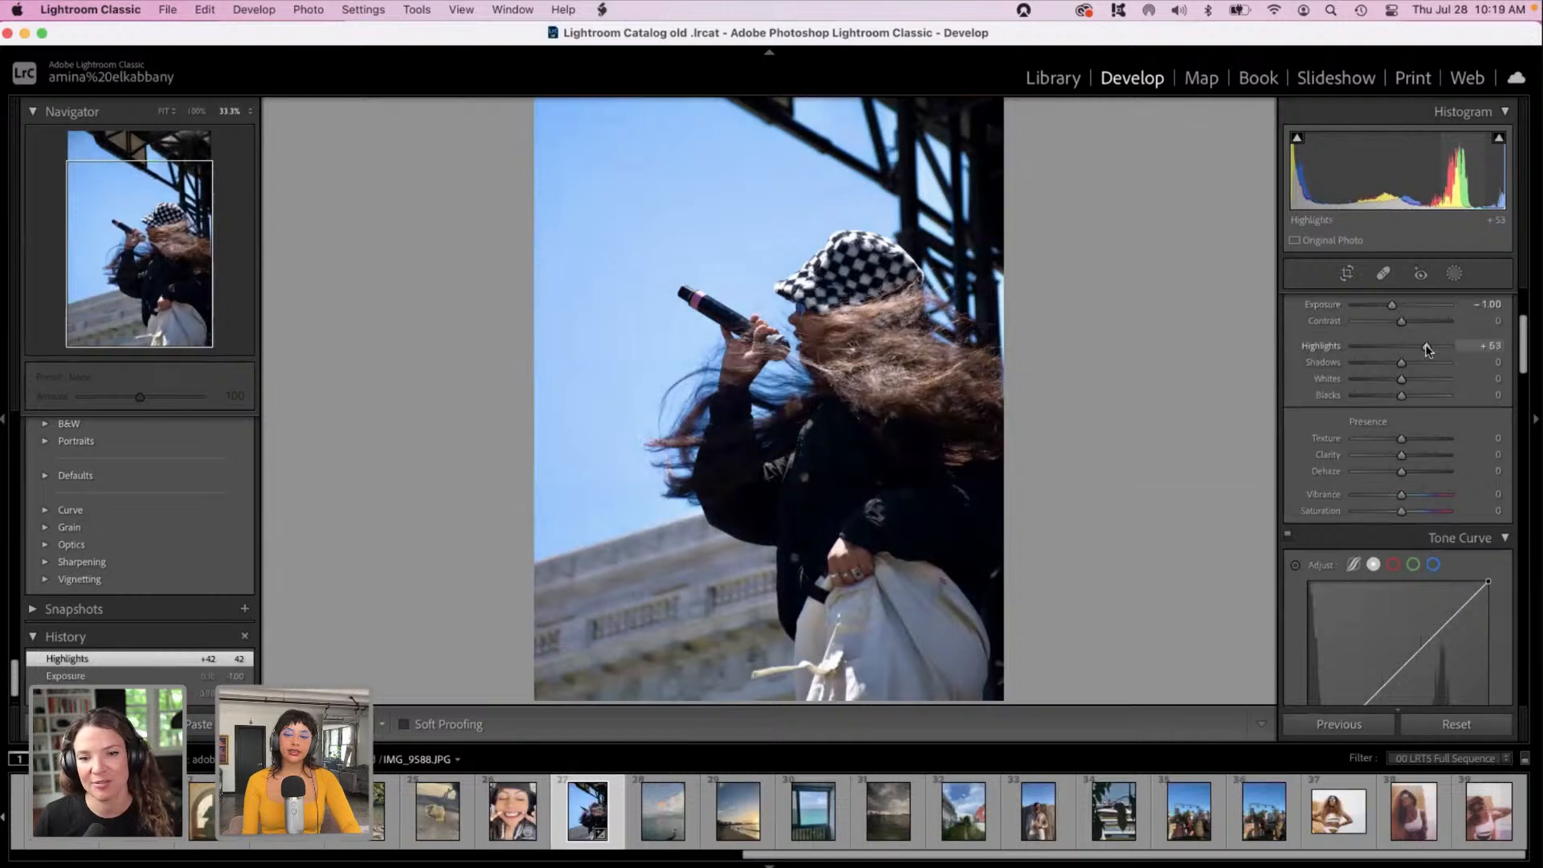
Step: Shift the Green Primary Hue in the photo's Calibration to −35
drag(1519, 364, 1533, 421)
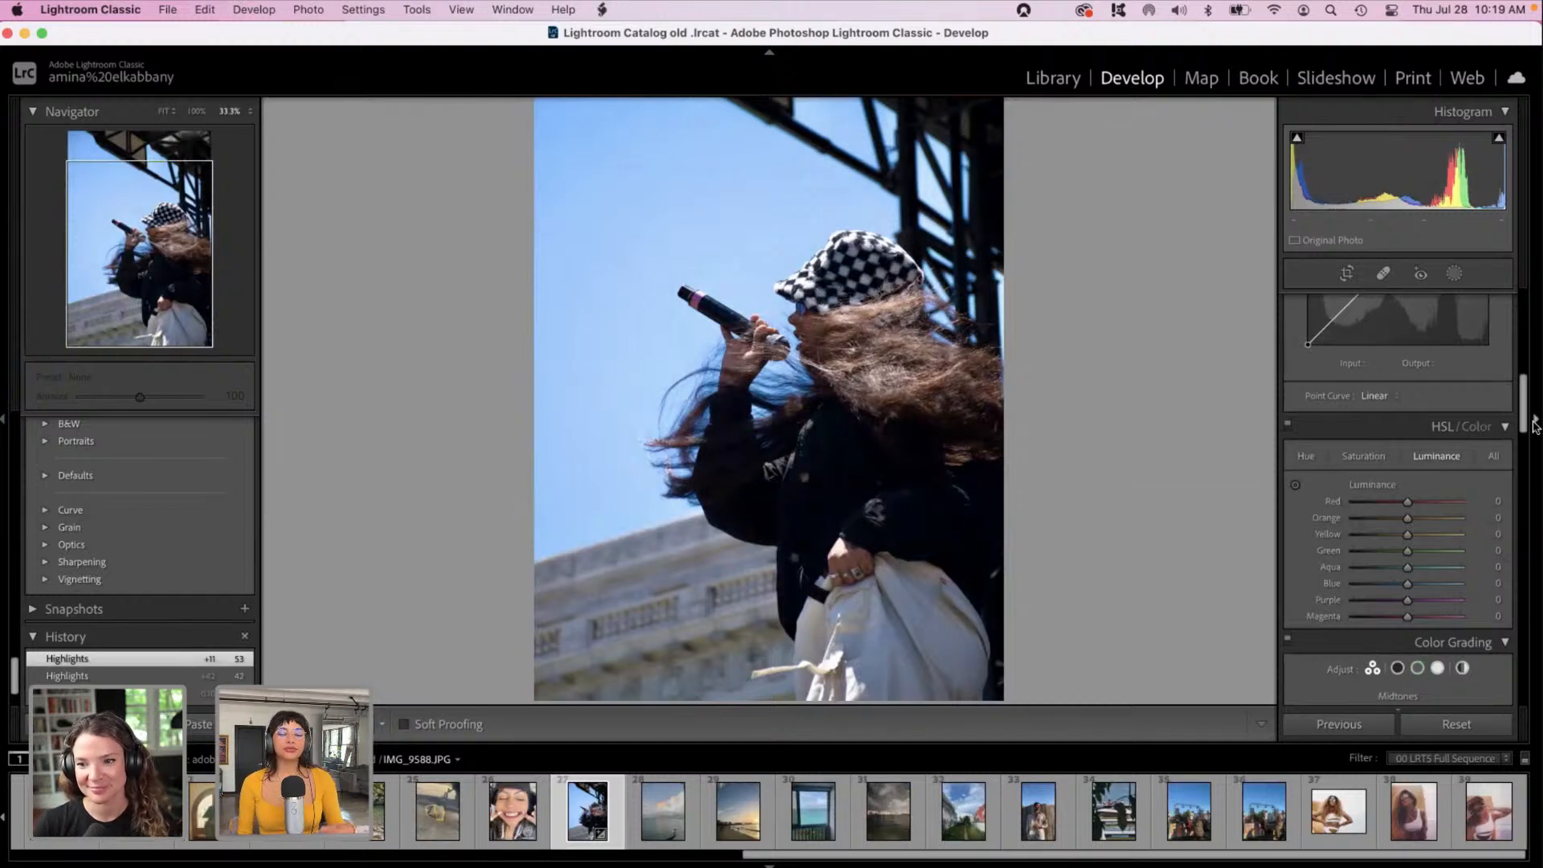
drag(1534, 423, 1537, 699)
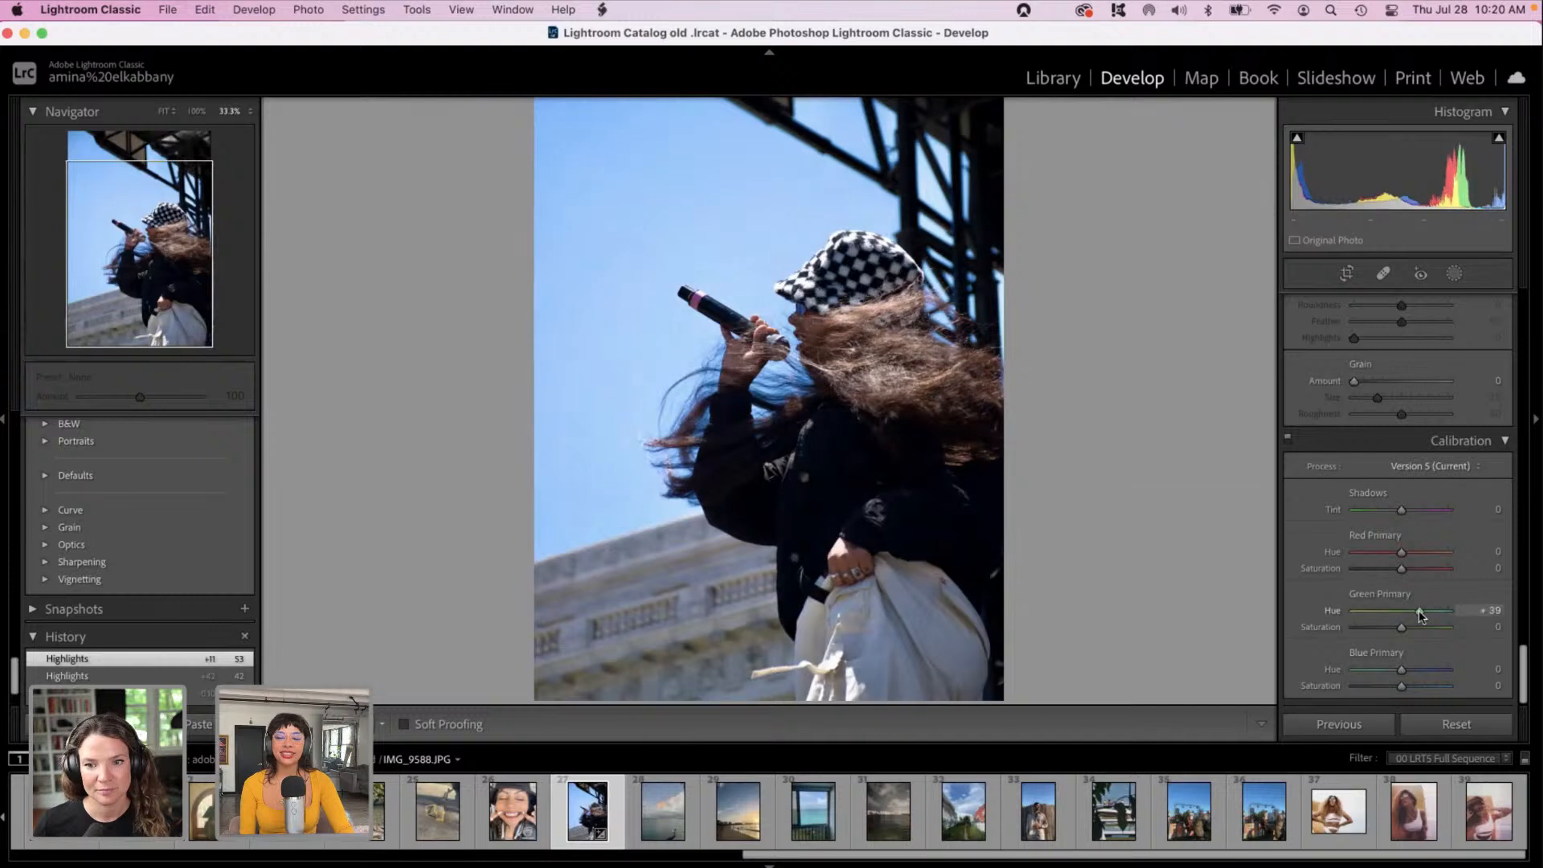
drag(1419, 615, 1382, 612)
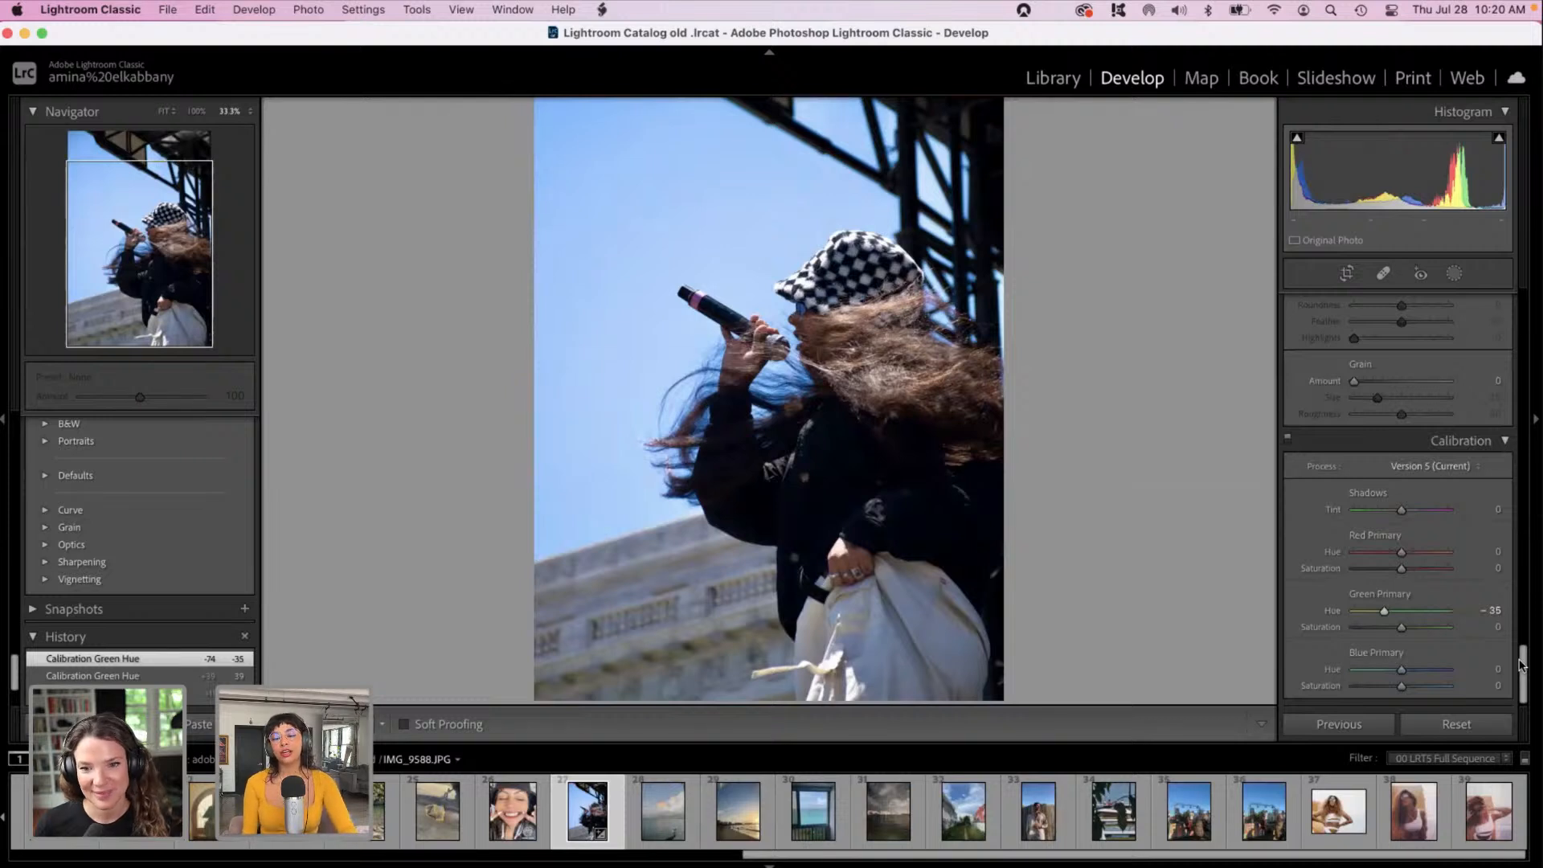
Step: Set the performer photo's Exposure to +0.40 and its Highlights to −32
drag(1521, 666, 1447, 475)
scroll(1497, 336, up, 10)
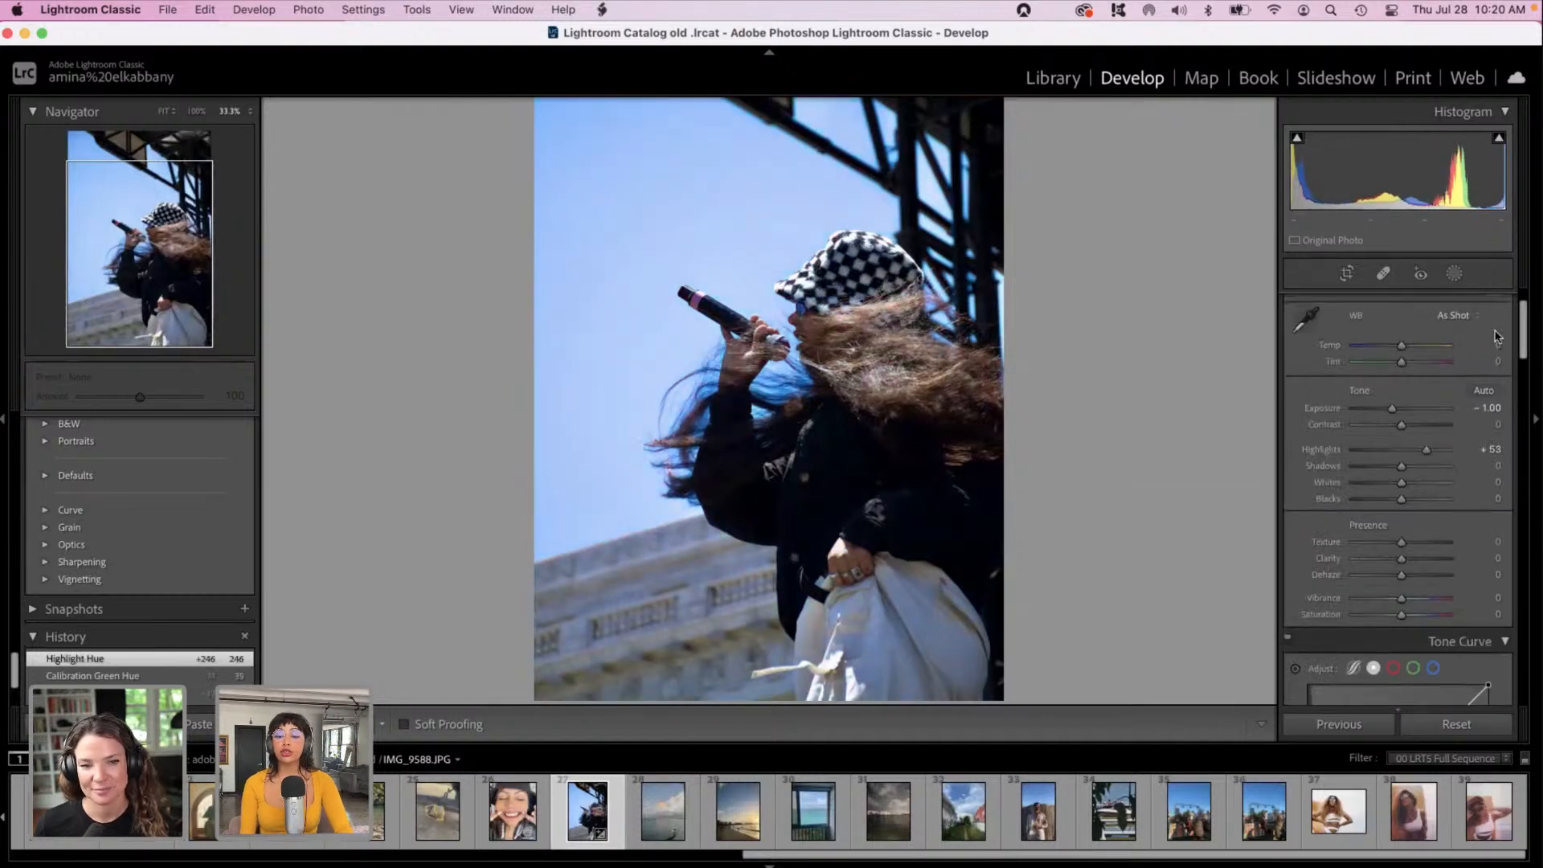
scroll(1497, 336, up, 2)
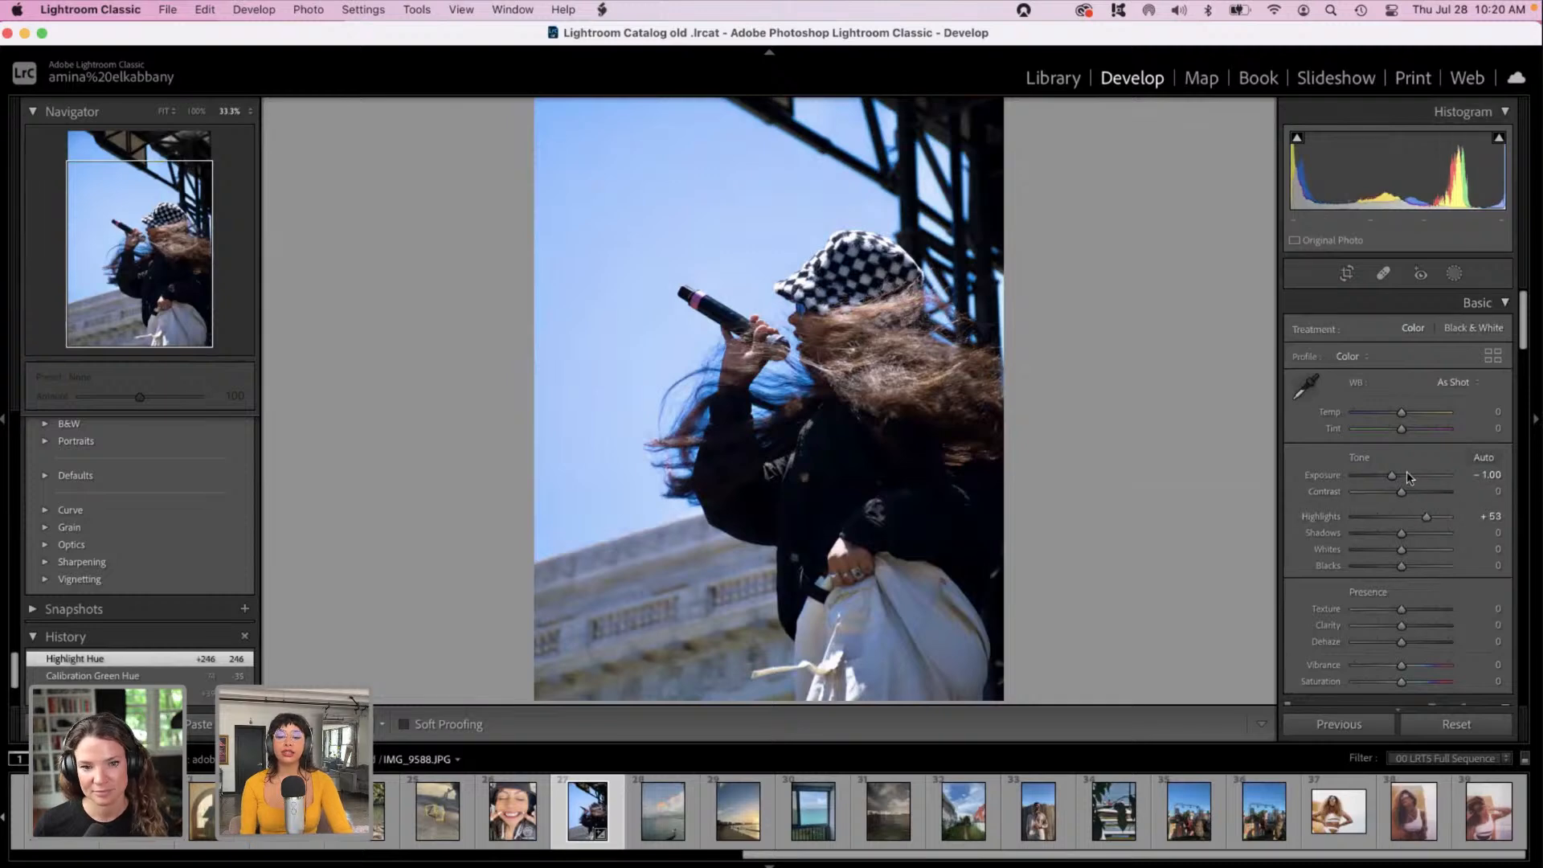
click(1407, 476)
drag(1407, 477, 1404, 476)
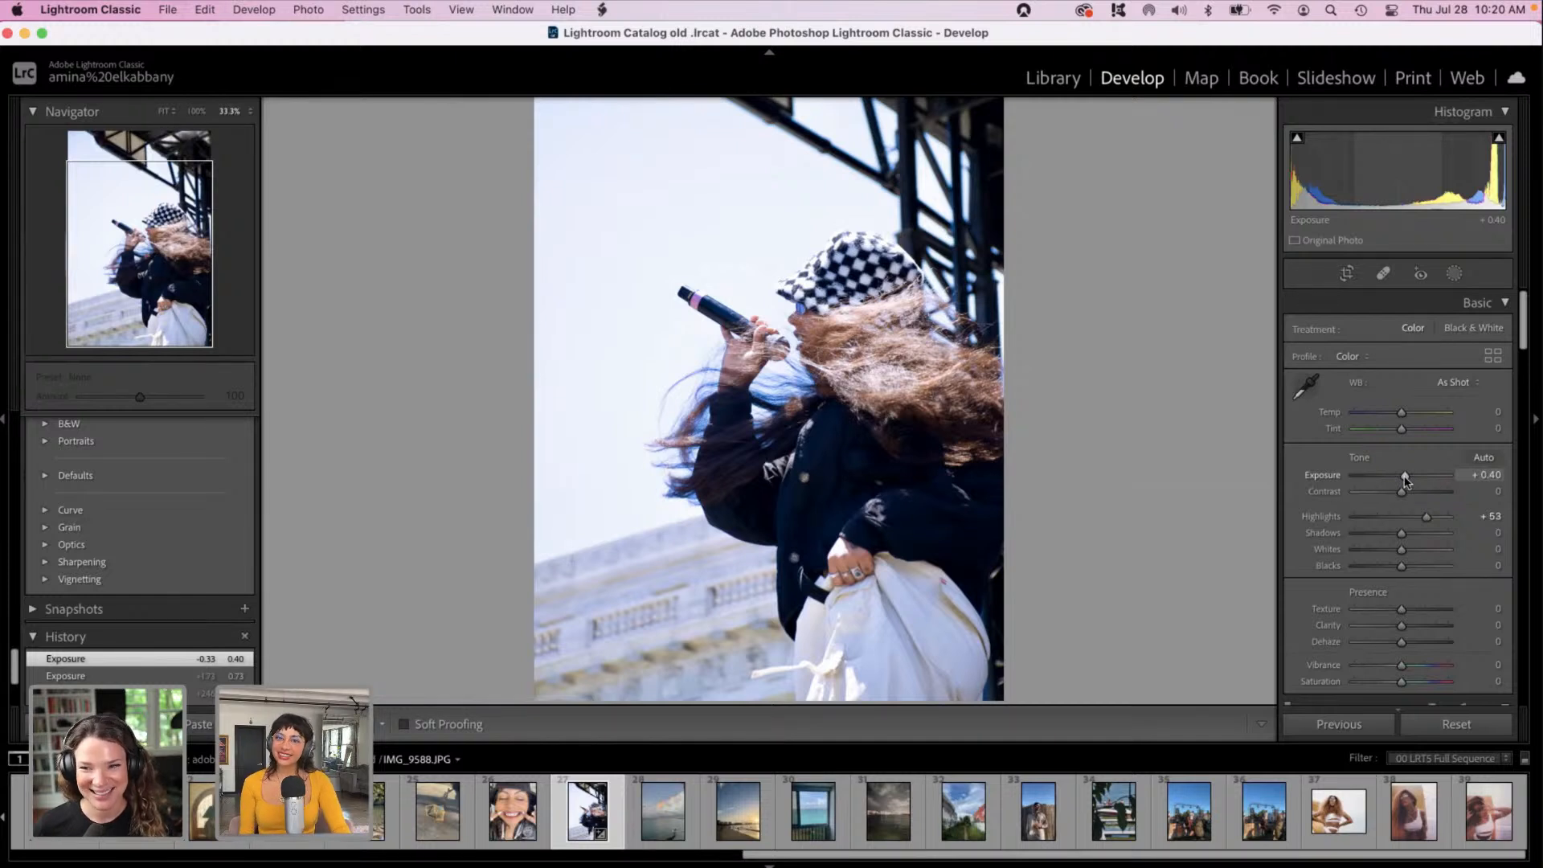
drag(1426, 516, 1385, 524)
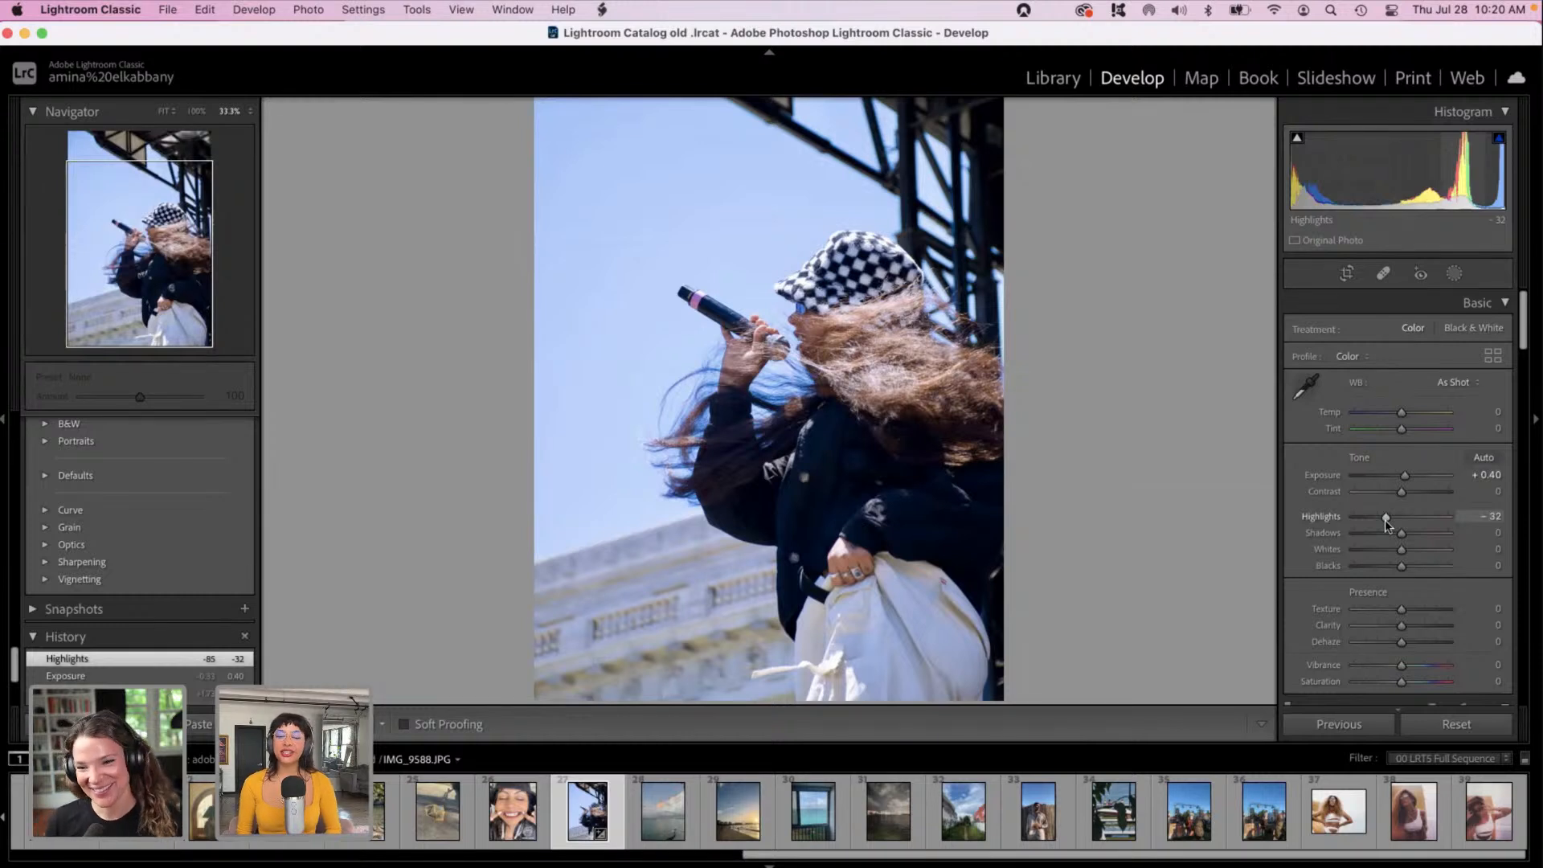
Step: Set Whites to −65 and Shadows to +33, warm the white balance to Temp +38, and set Exposure to −0.60
drag(1401, 549, 1369, 548)
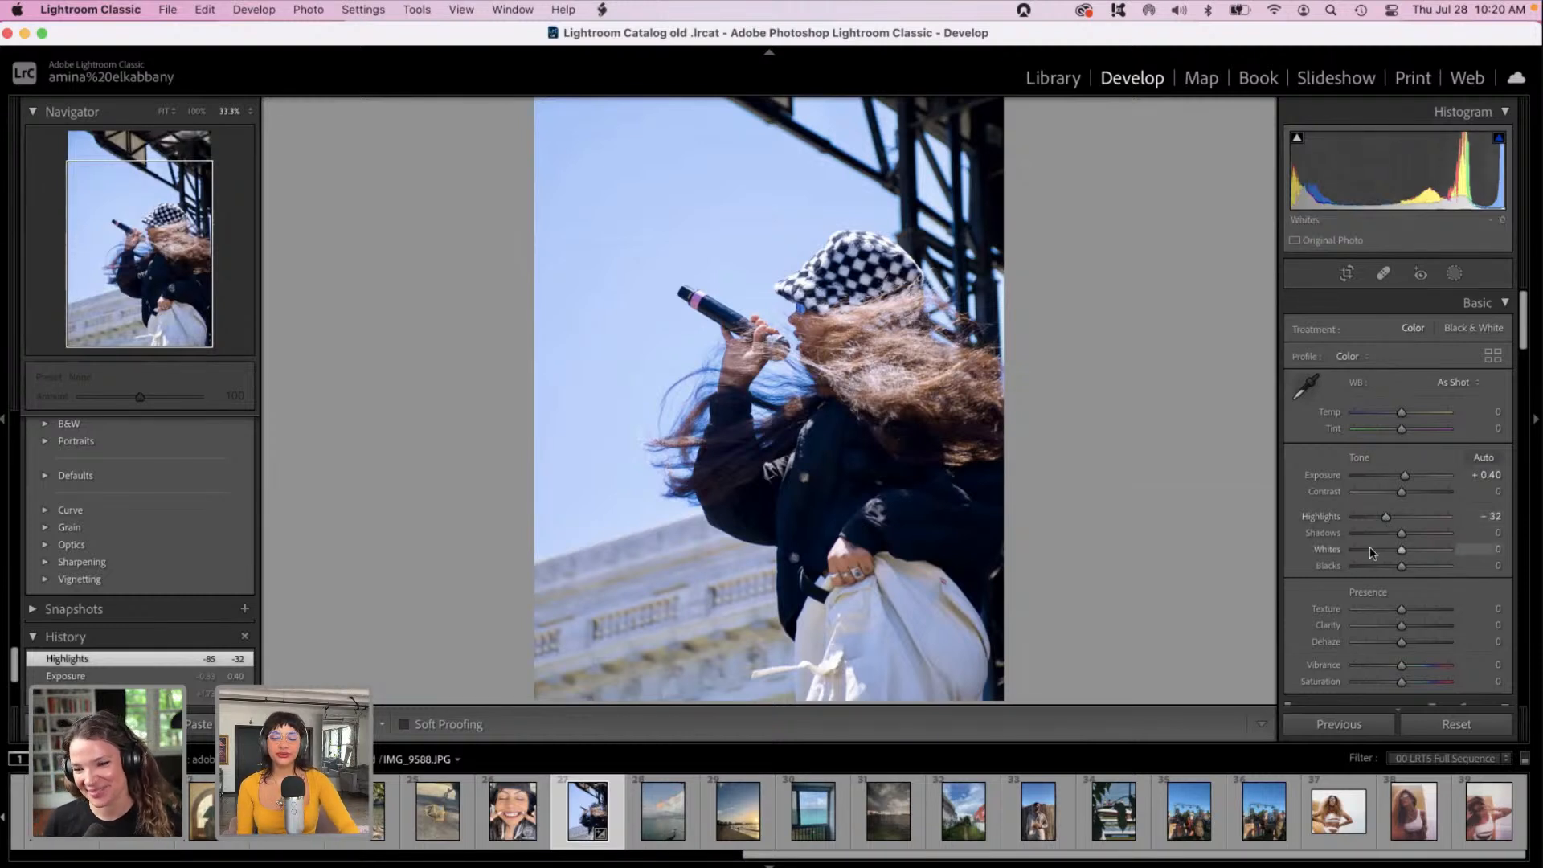
click(1418, 533)
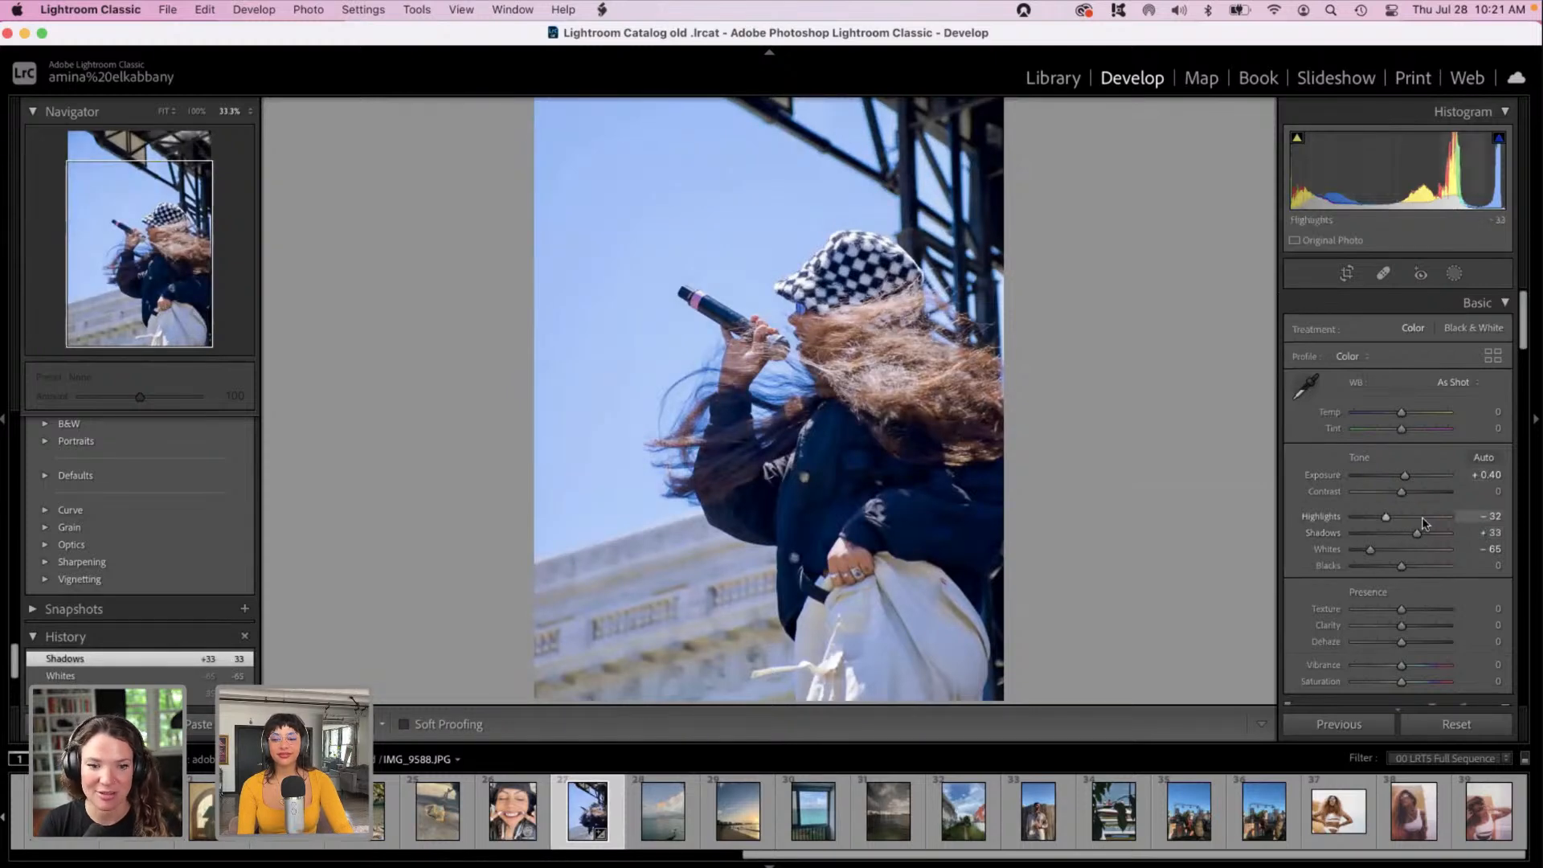
click(1418, 412)
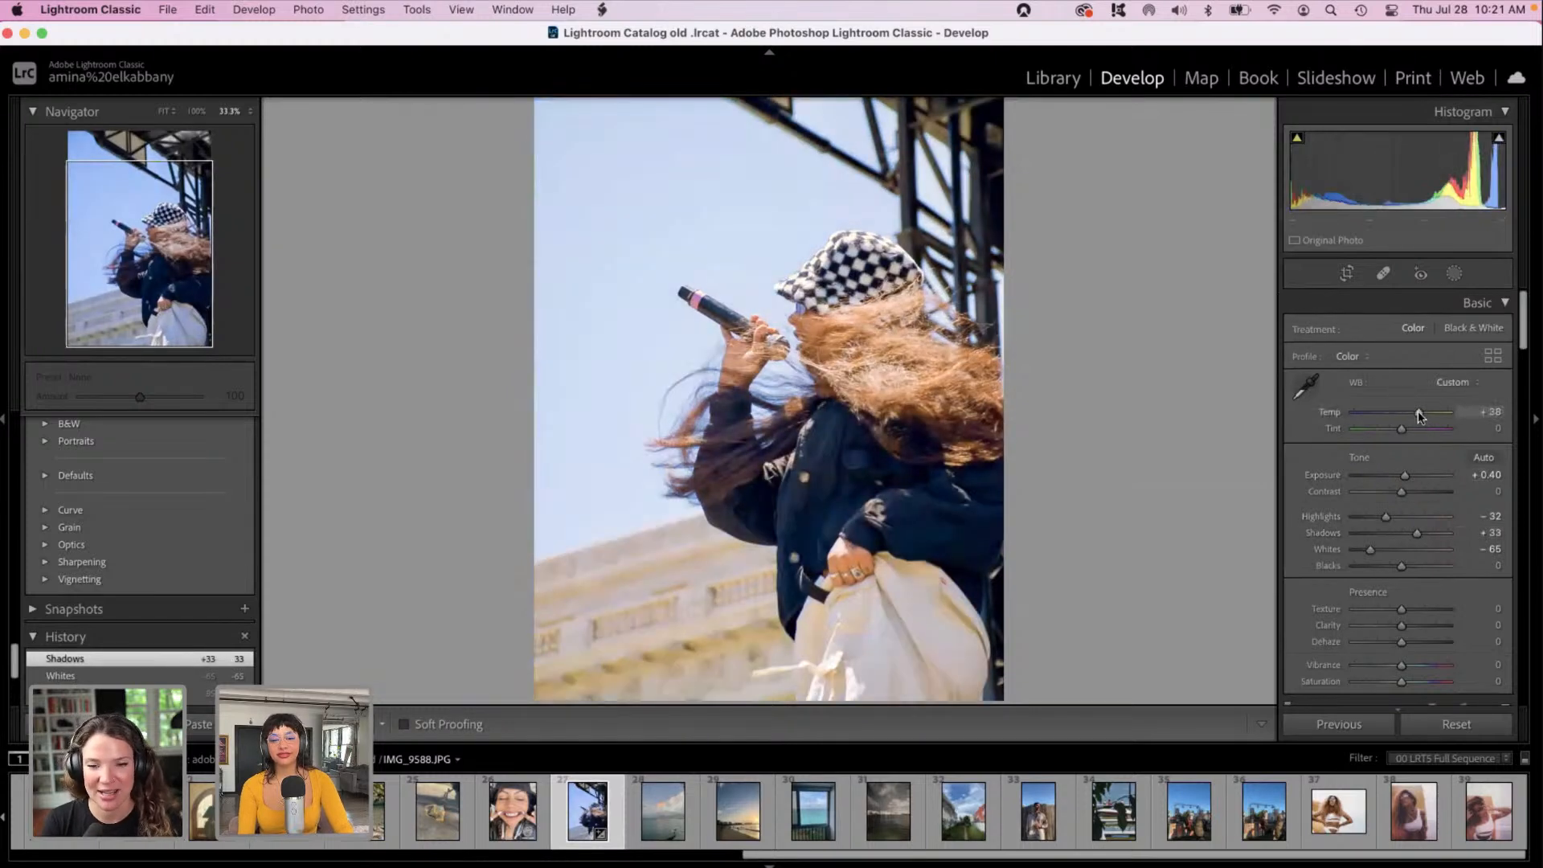
click(1396, 476)
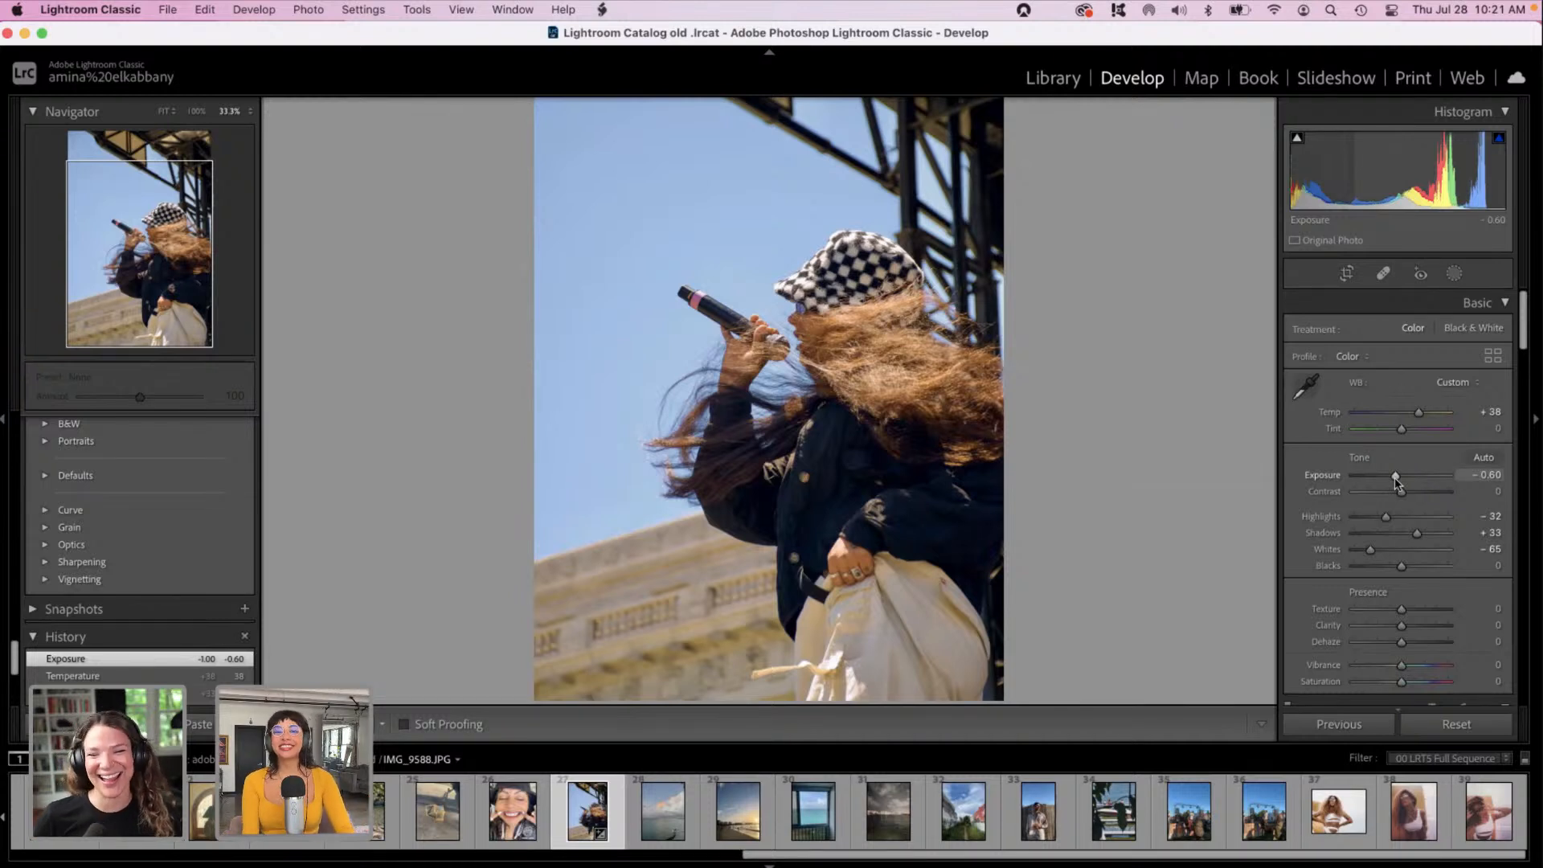
Step: Calibrate the photo's primaries with Blue Hue at −44, Green Hue at +4 and Red Hue at +24
drag(1520, 342, 1521, 358)
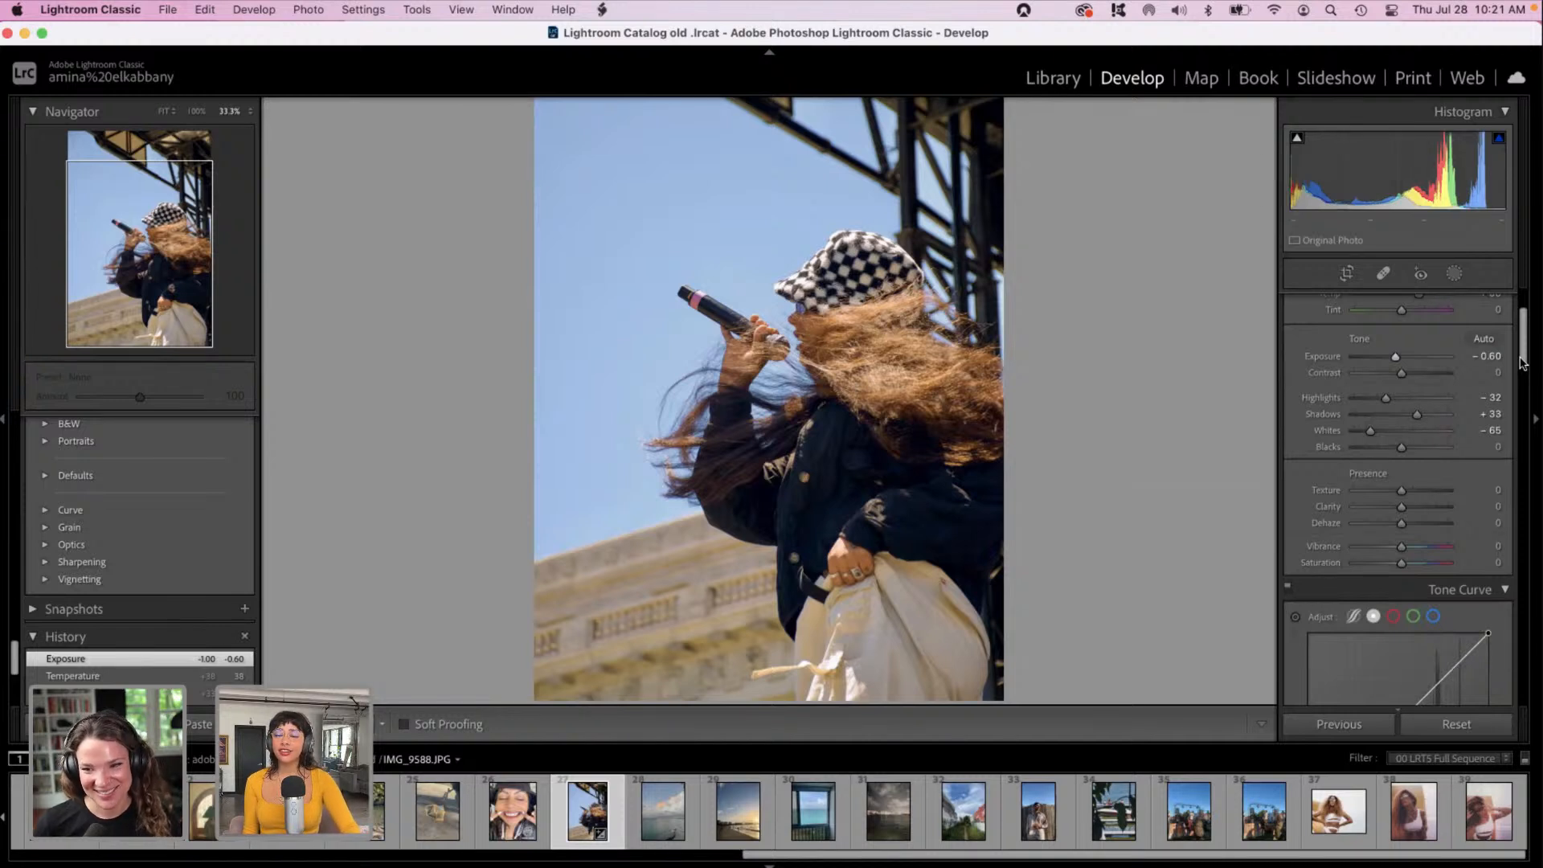
drag(1521, 363, 1540, 701)
drag(1400, 670, 1404, 618)
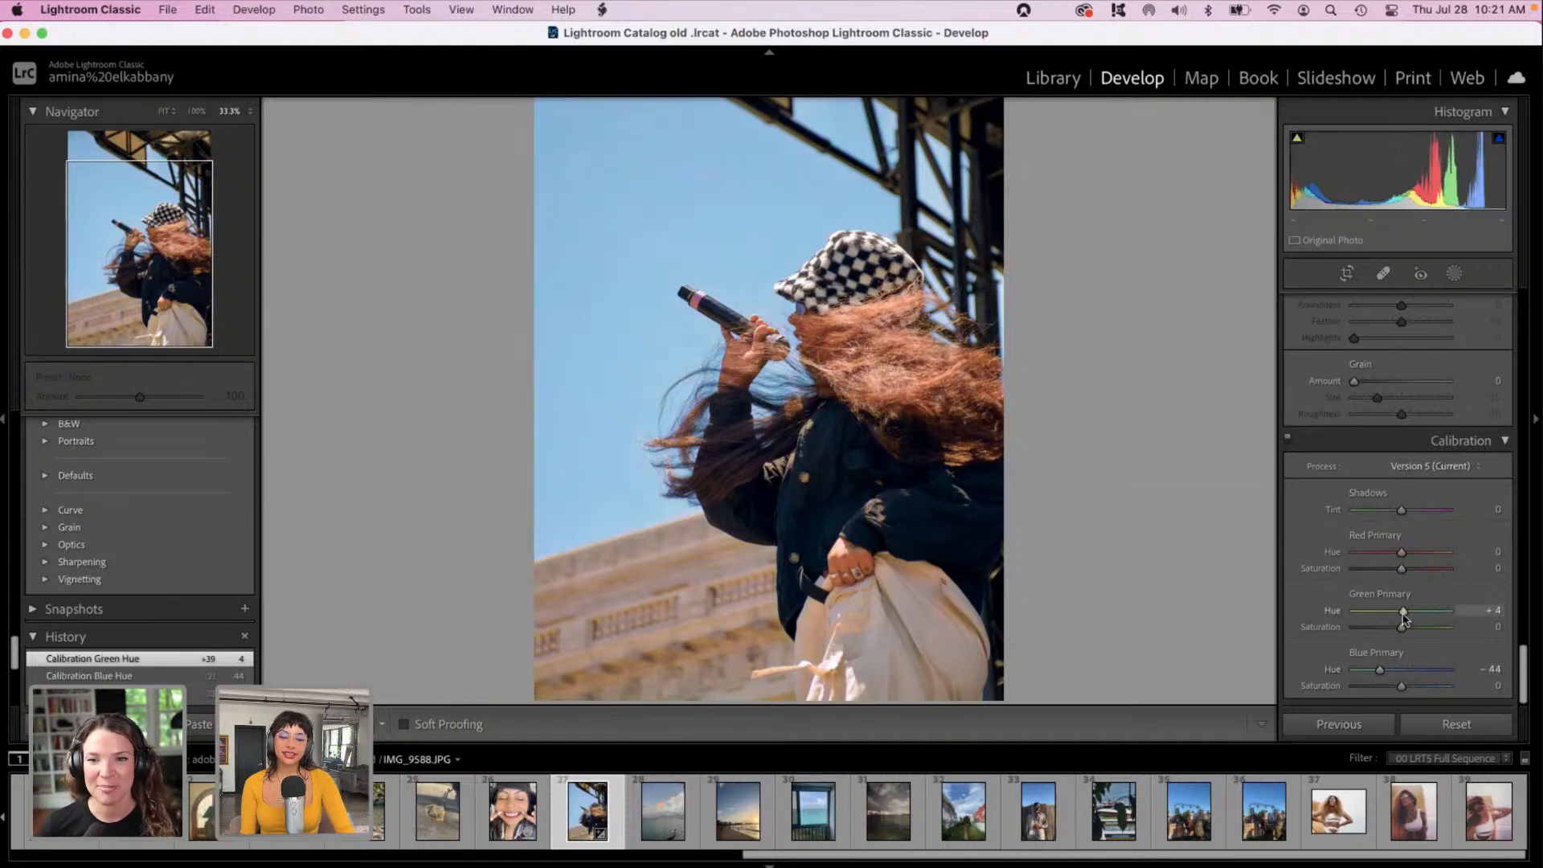
drag(1401, 552, 1412, 553)
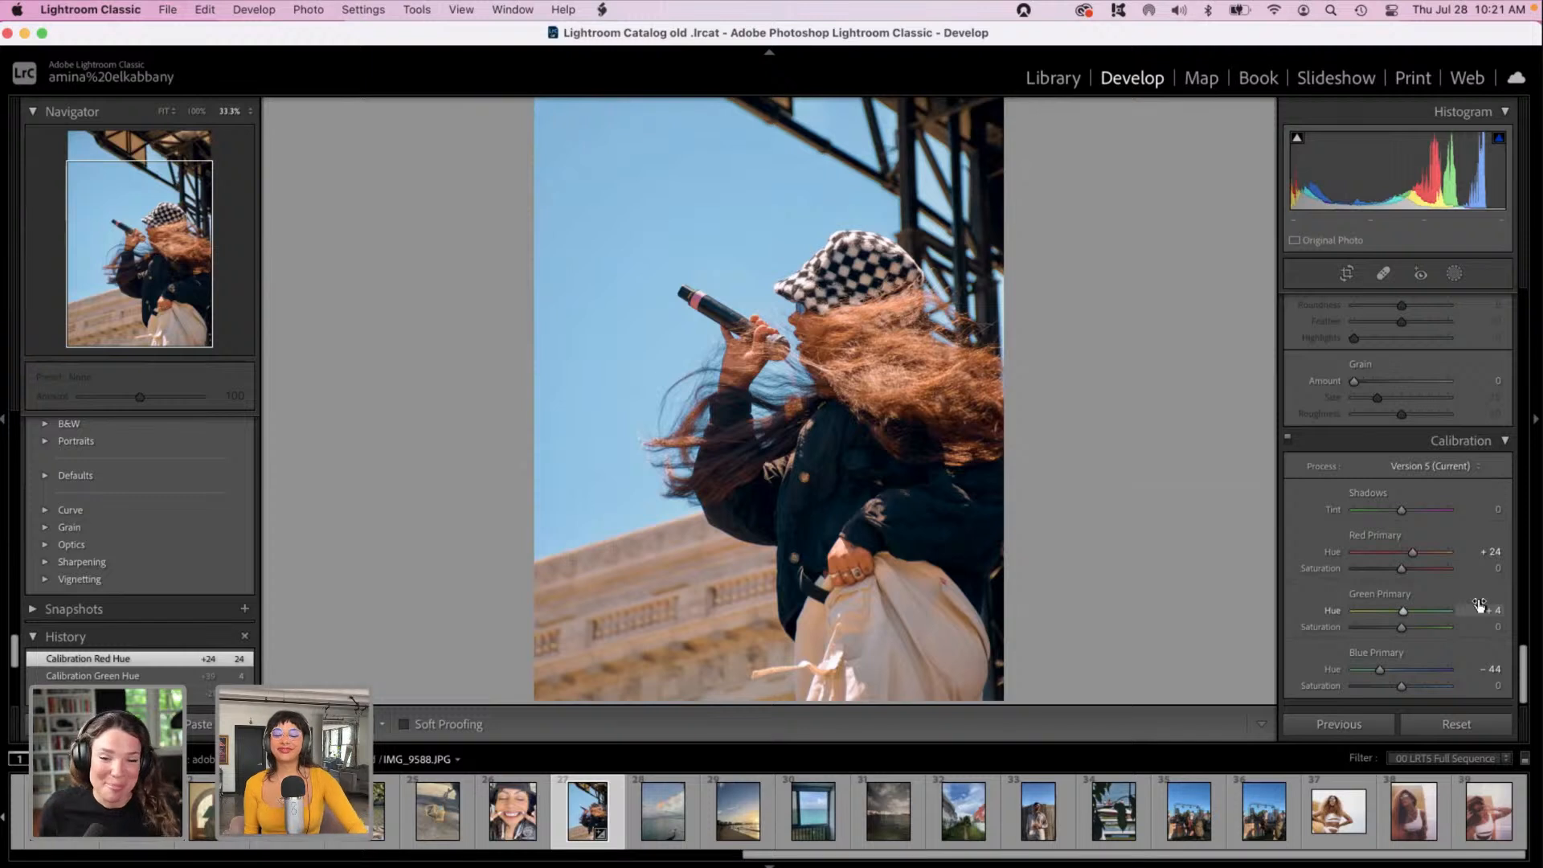
Step: Apply Luminance noise reduction of 39 and a Sharpening amount of 17 to the photo
scroll(1507, 568, up, 10)
scroll(1508, 567, up, 8)
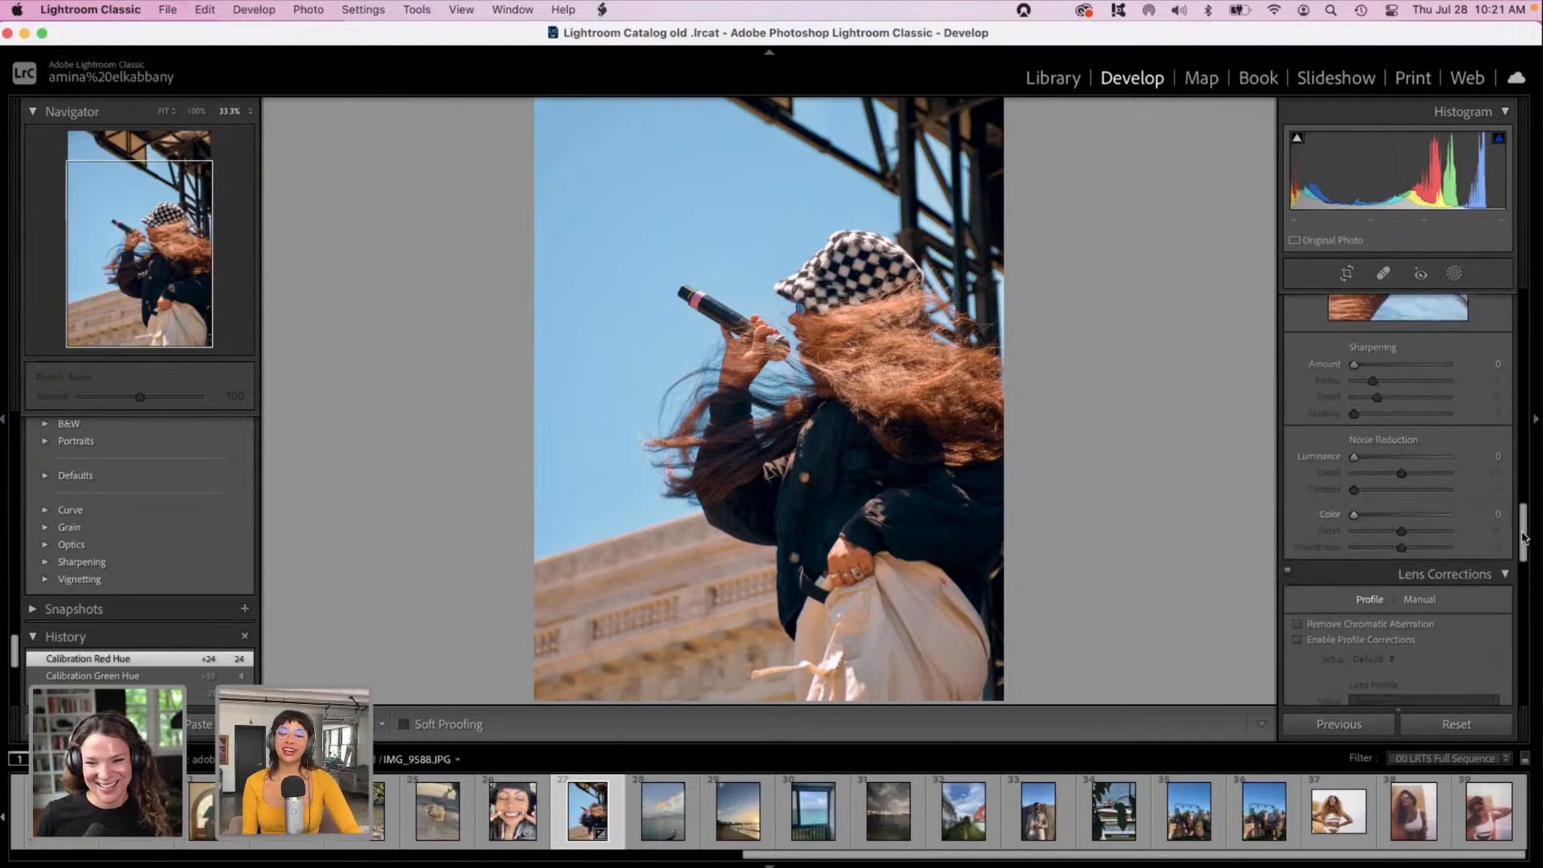
drag(1523, 537, 1525, 511)
click(1390, 643)
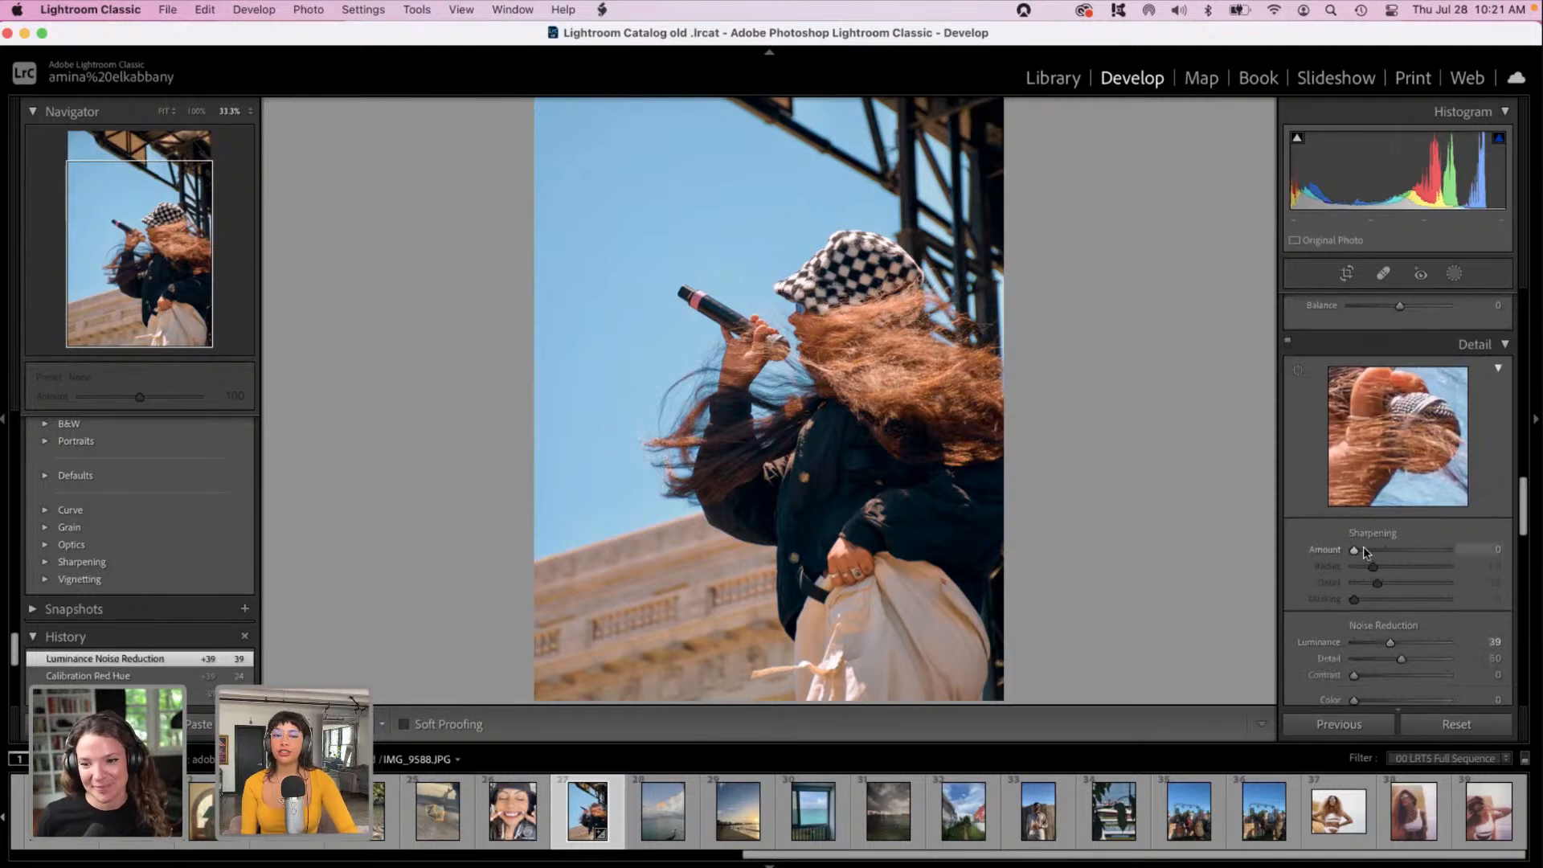
click(1365, 550)
Step: Lower the photo's Highlights to −100 and set its Exposure to −0.30
drag(1524, 518, 1519, 366)
scroll(1318, 353, up, 4)
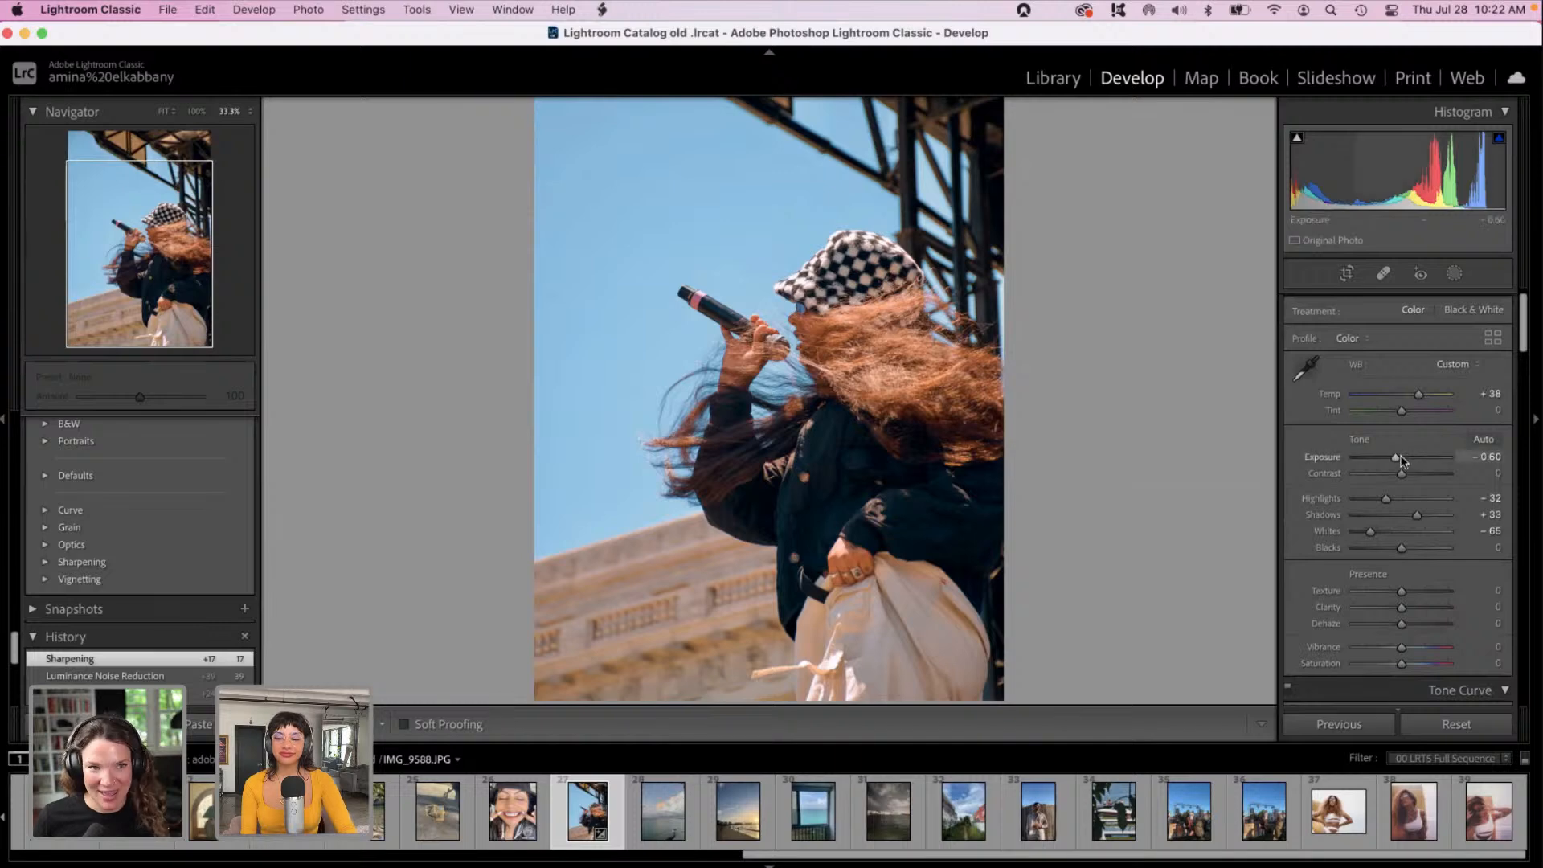
click(1406, 460)
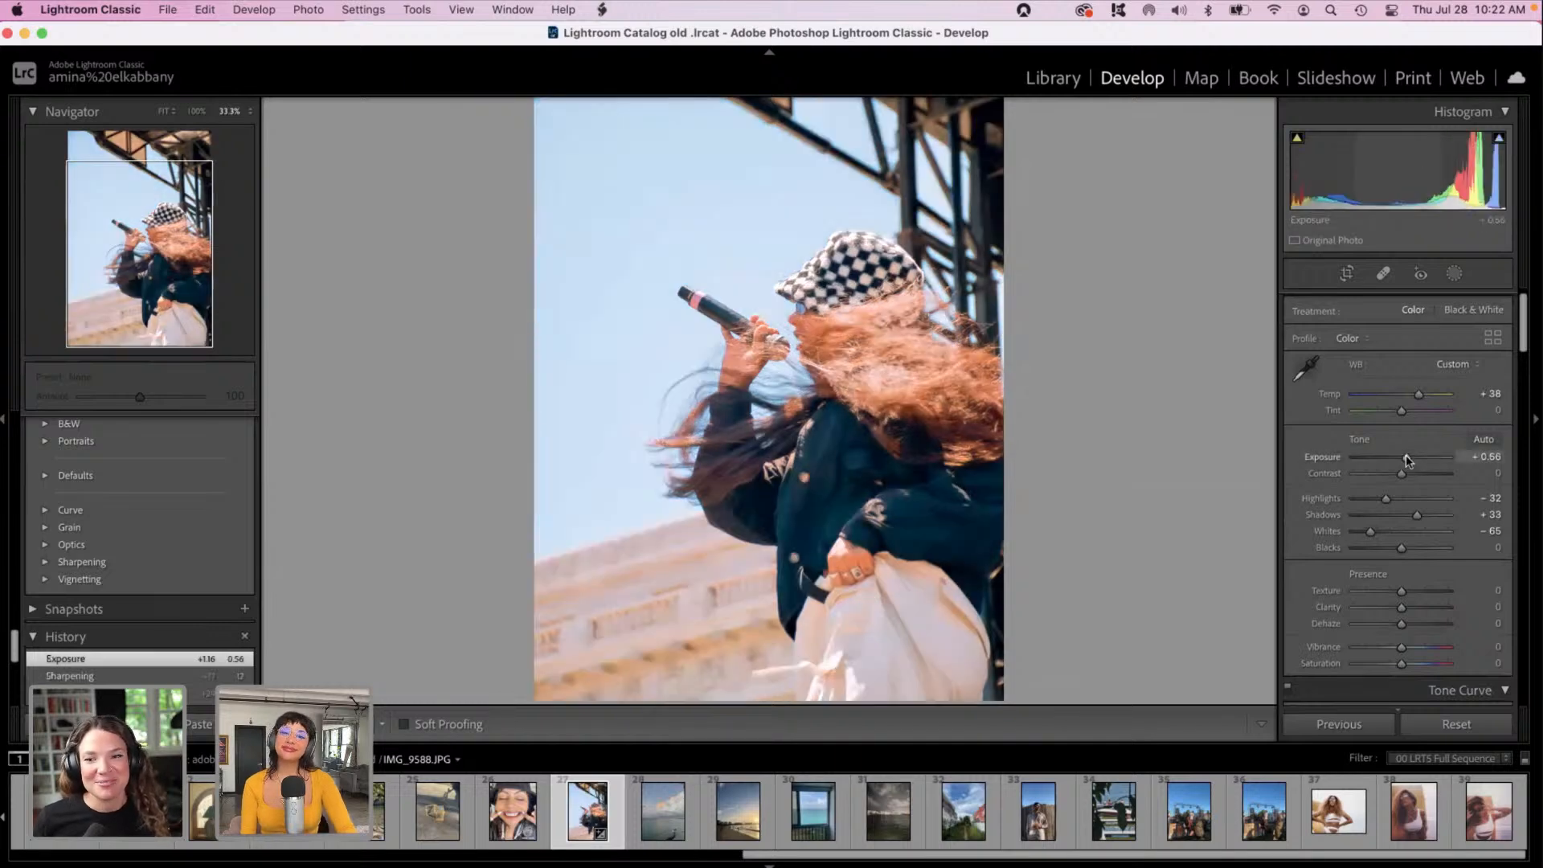
drag(1385, 499, 1351, 500)
drag(1406, 457, 1391, 461)
Step: Tint the photo's midtones red-orange in Color Grading, with hue 15 and saturation 71
scroll(1391, 562, down, 10)
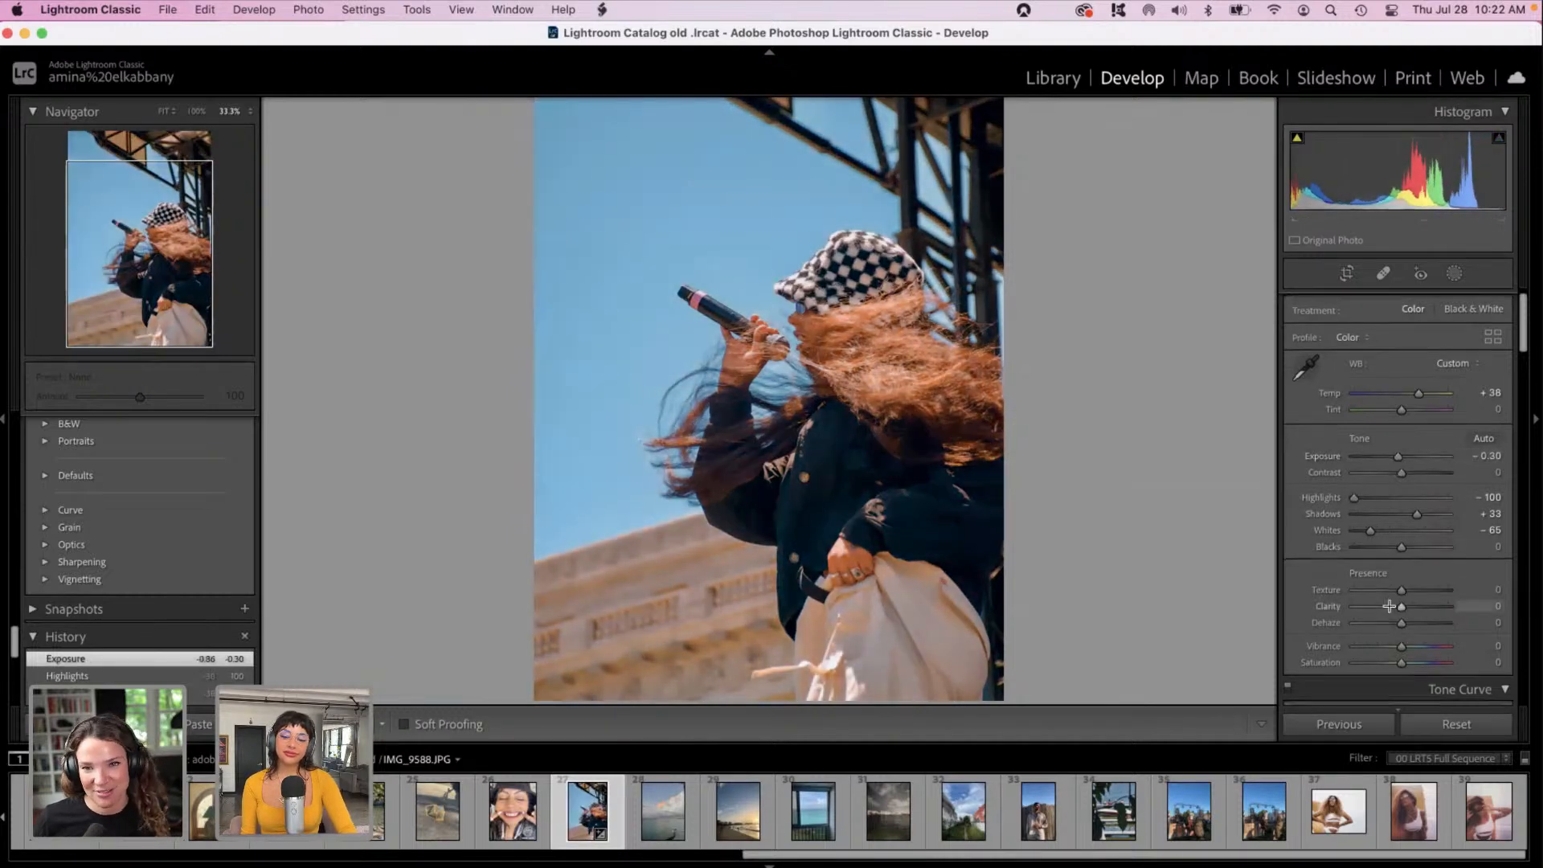
scroll(1390, 611, down, 10)
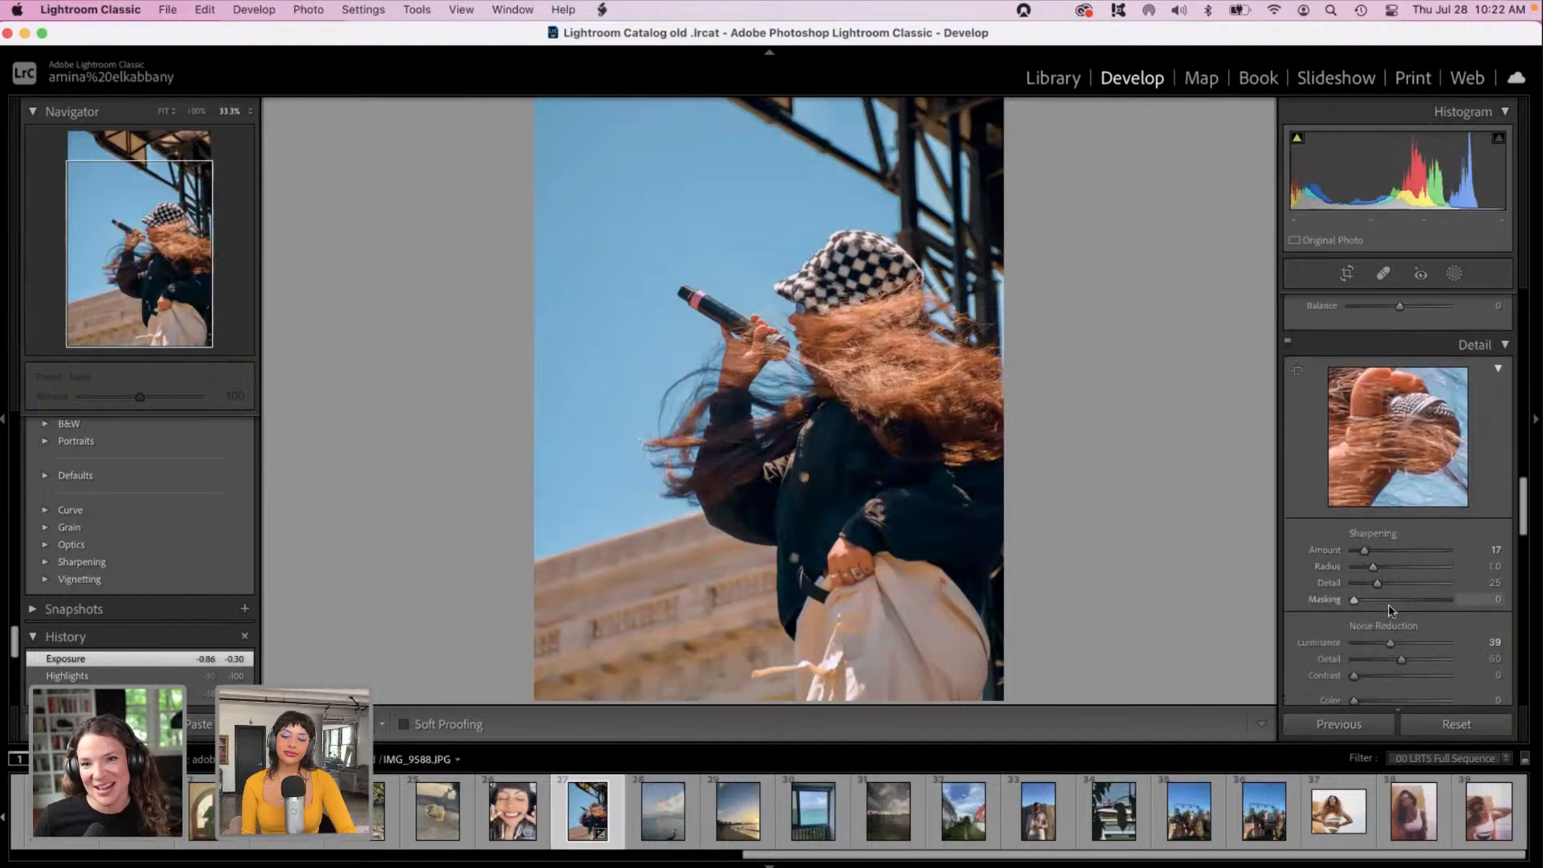
scroll(1390, 611, down, 10)
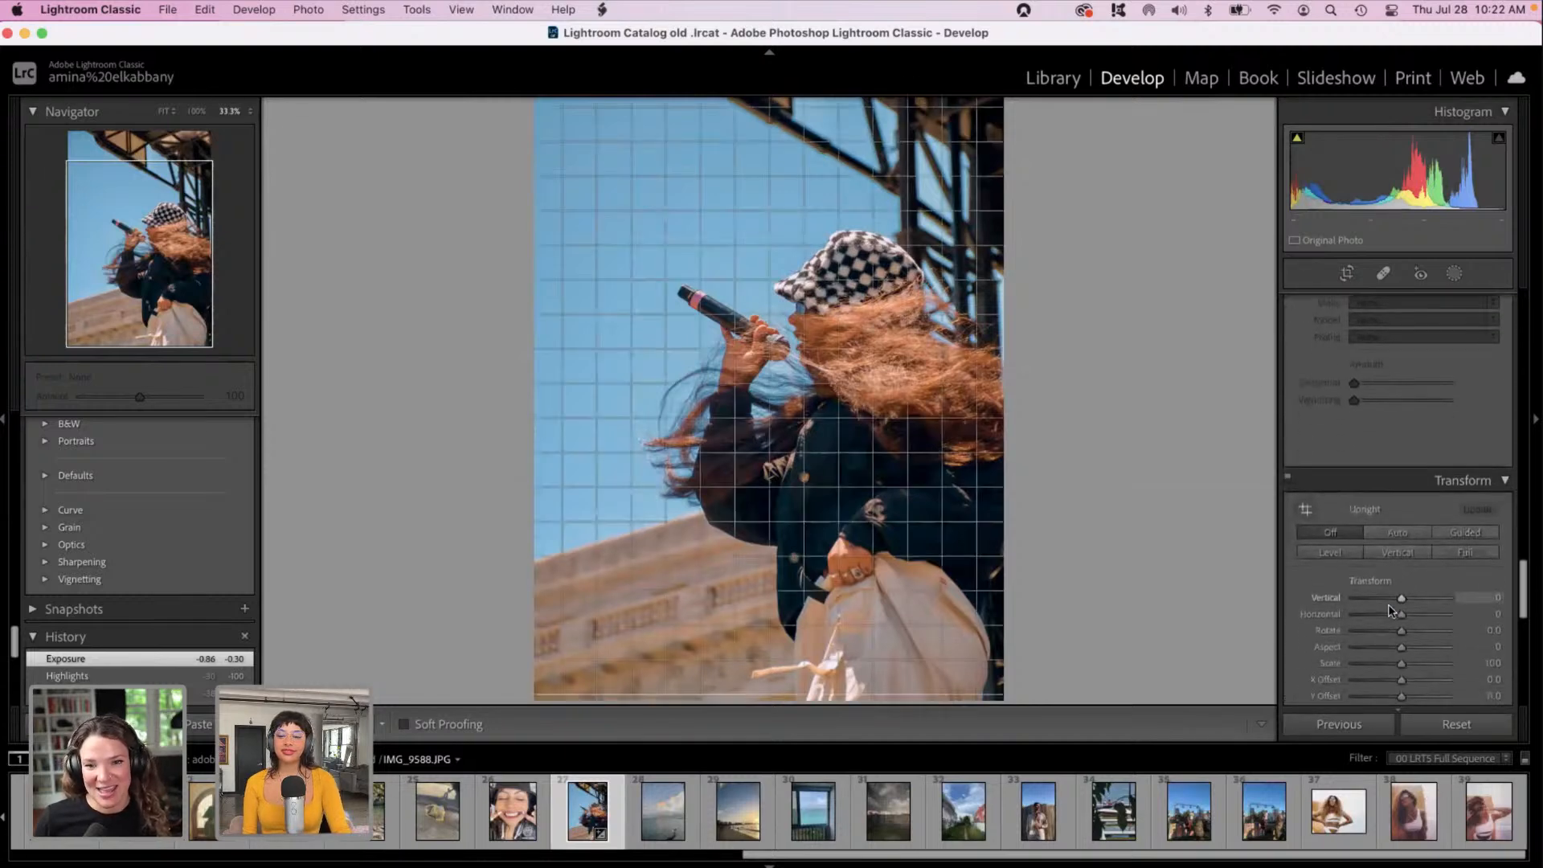
scroll(1386, 604, down, 10)
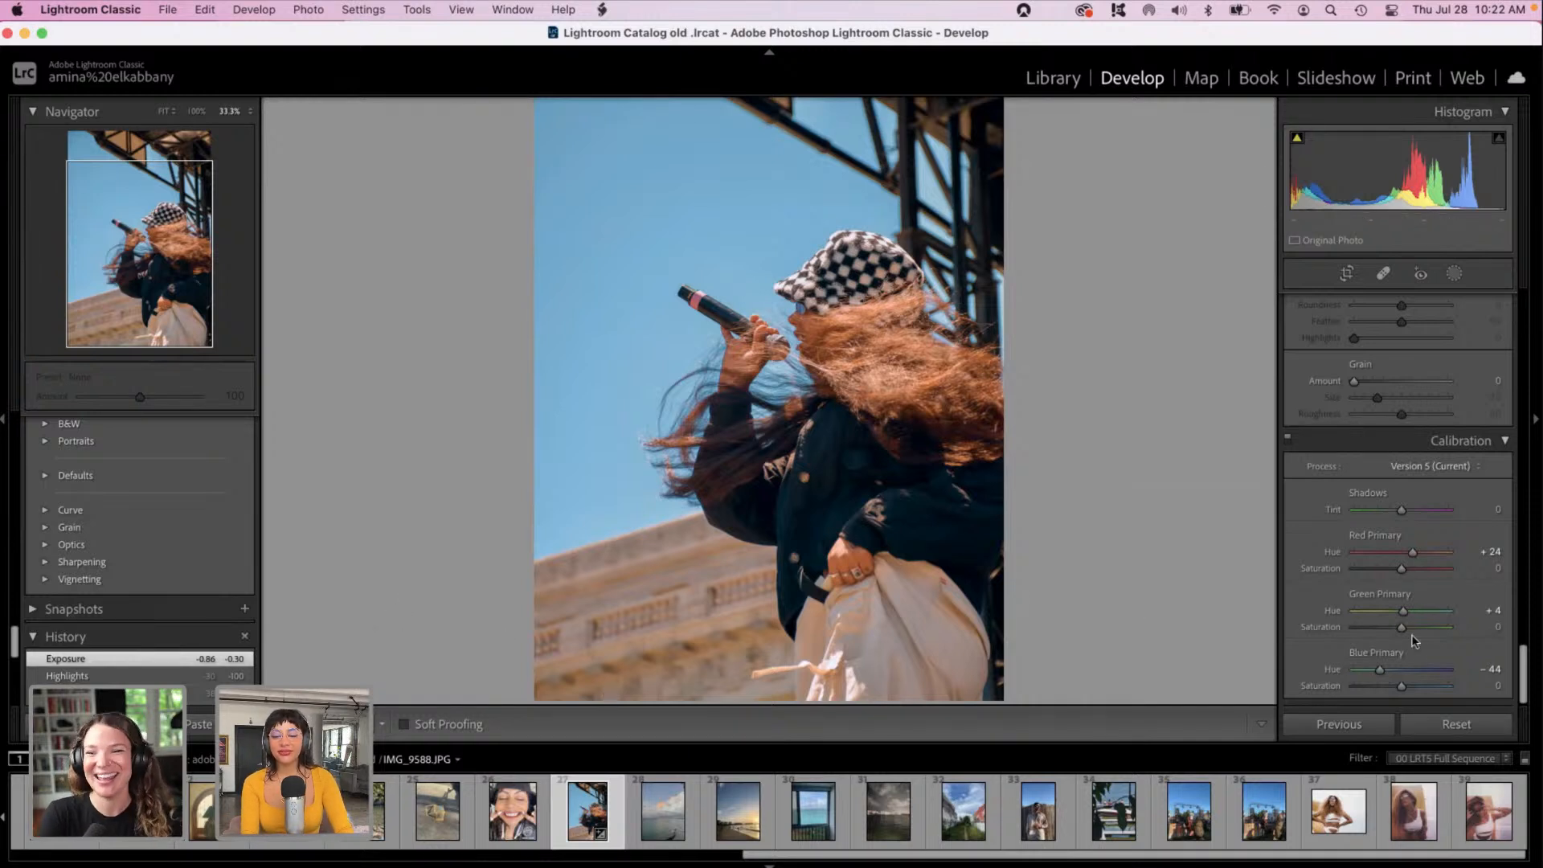
drag(1522, 669, 1524, 418)
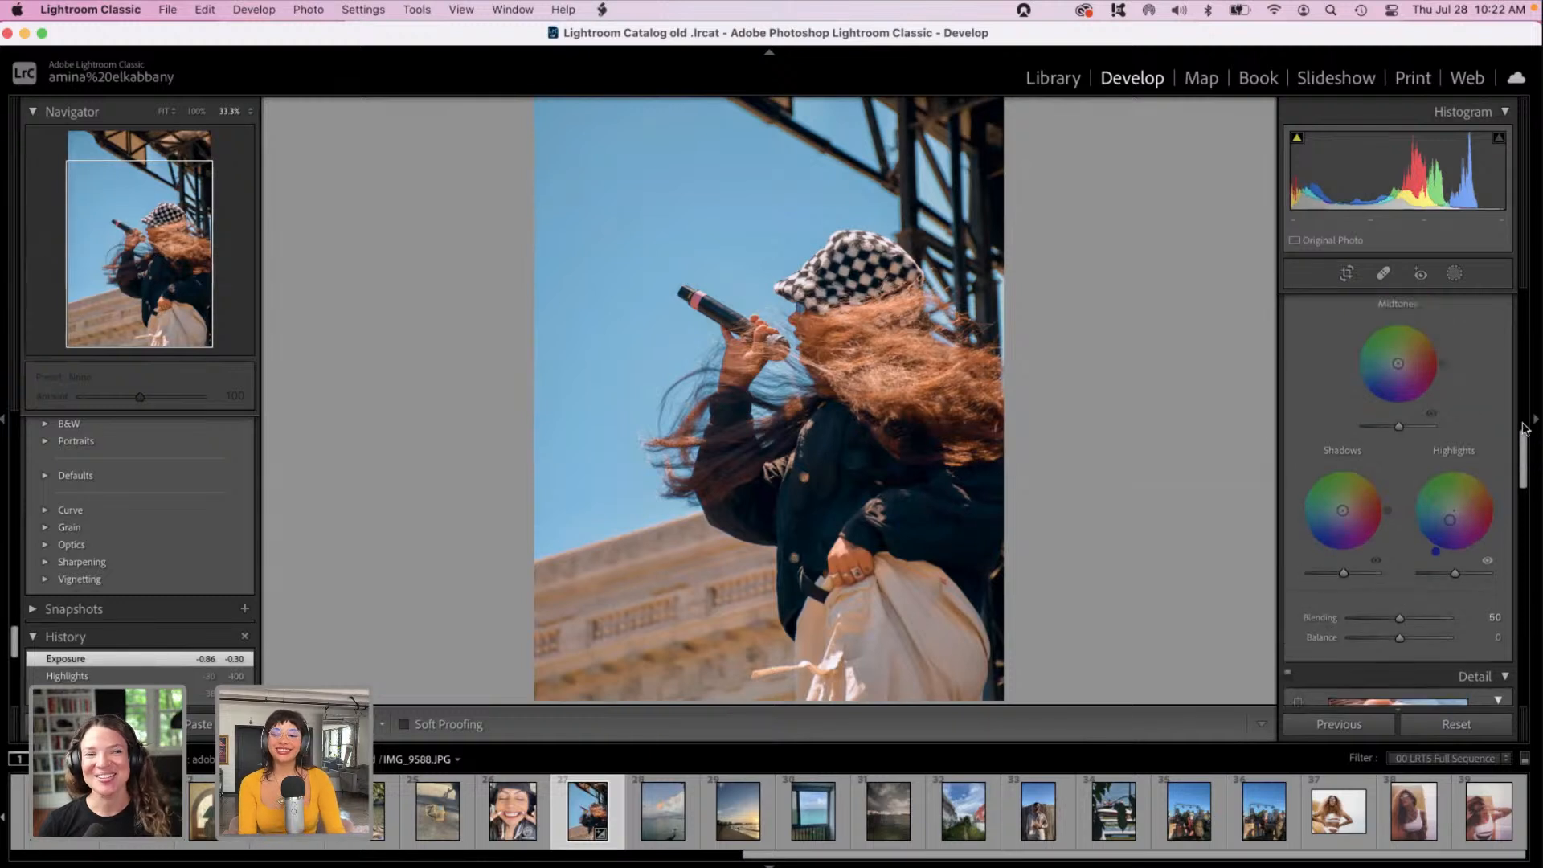
mouse_move(1398, 585)
mouse_down()
mouse_move(1400, 556)
mouse_move(1378, 583)
mouse_move(1420, 580)
mouse_up()
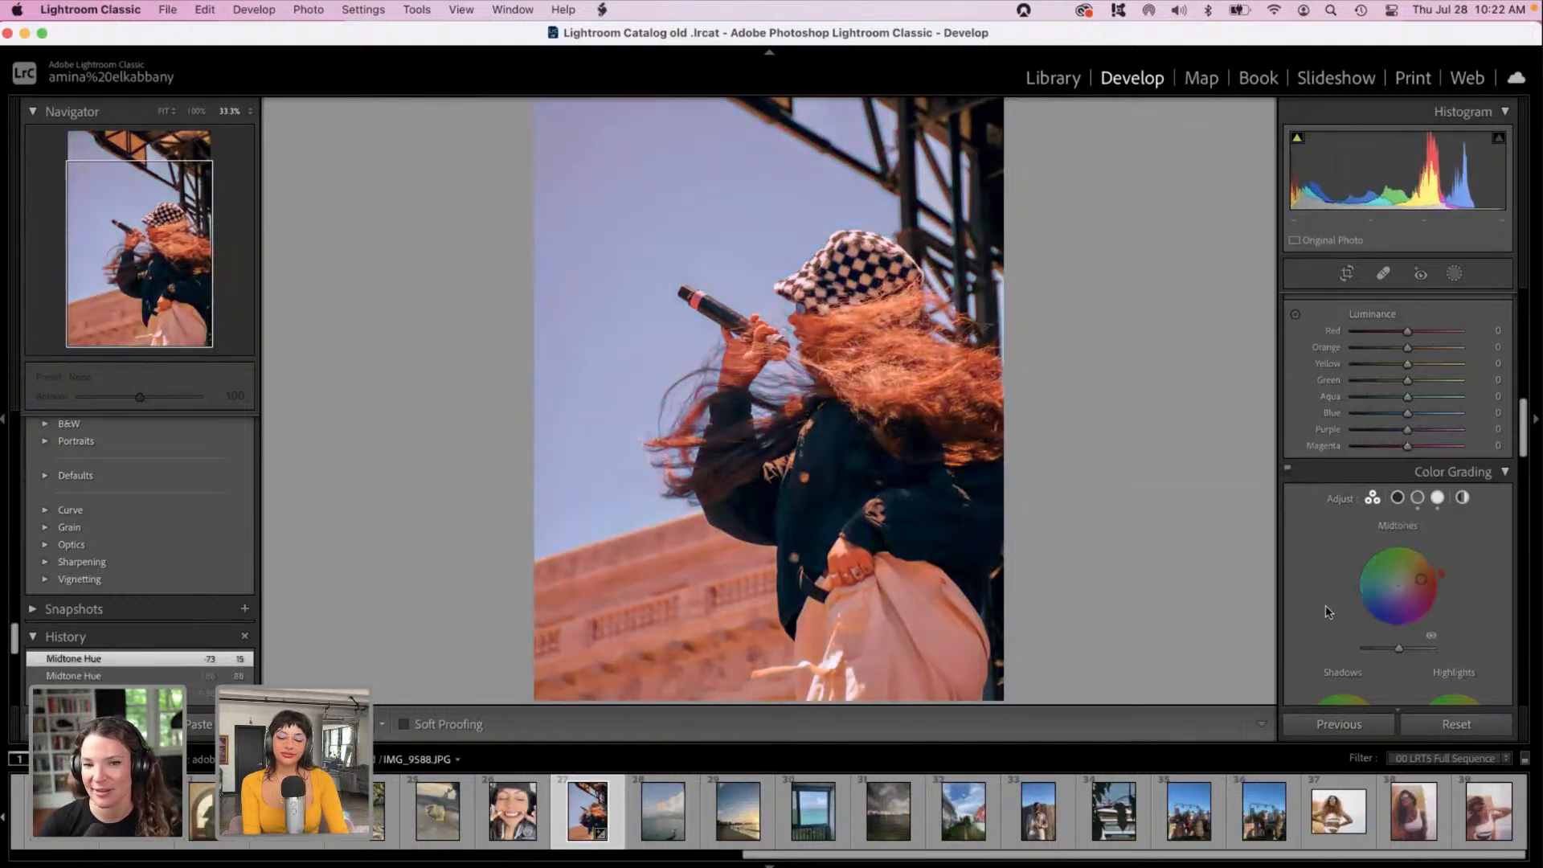
Step: Color-grade the shadows yellow-green at hue 83, saturation 100, and the highlights red at hue 0, saturation 52
scroll(1324, 610, down, 2)
click(1327, 639)
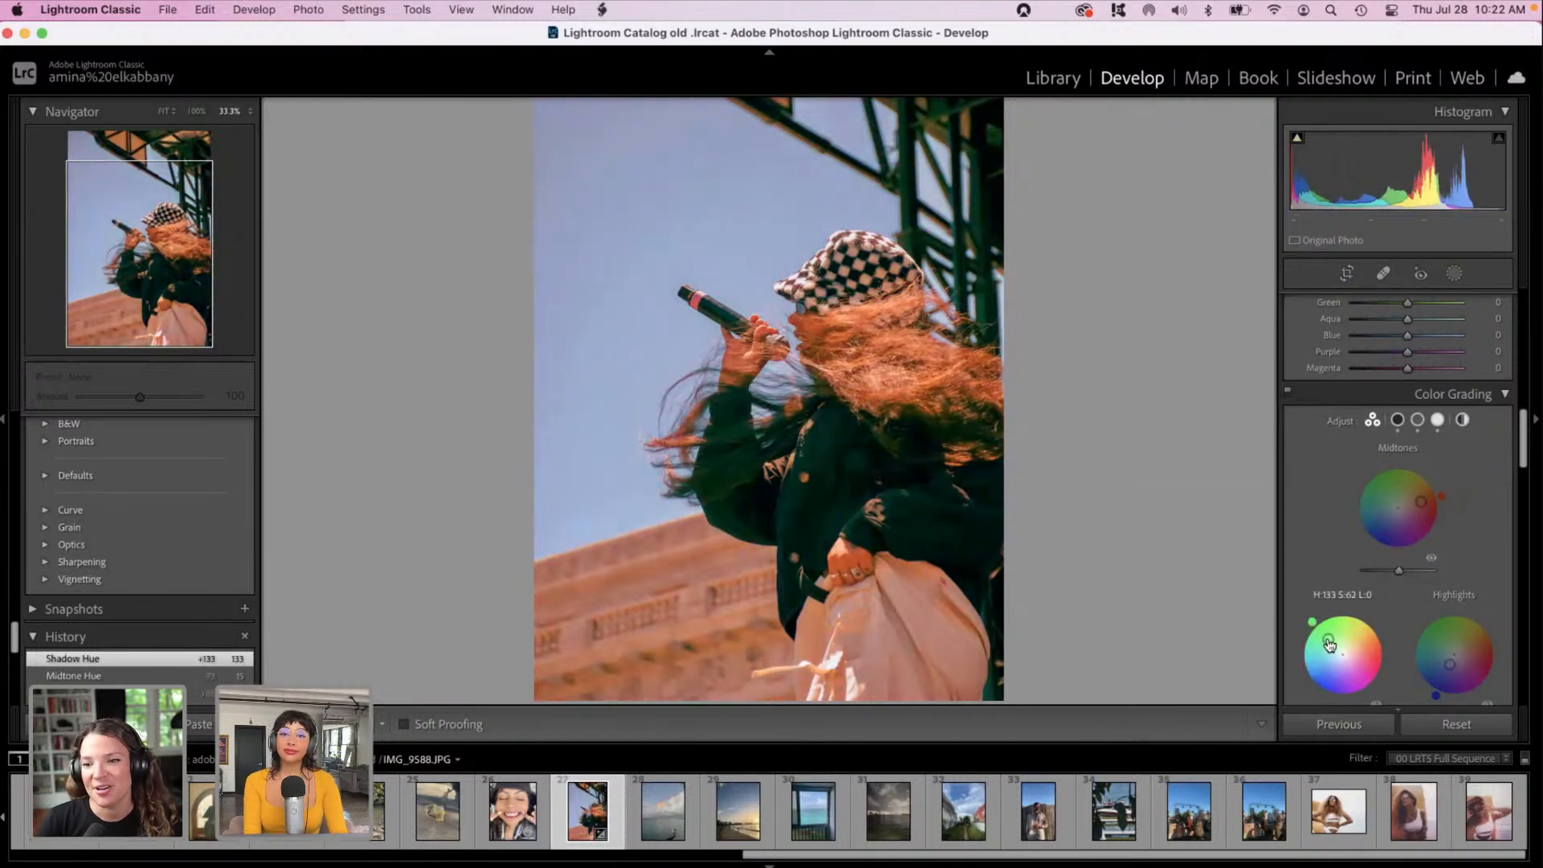
mouse_move(1329, 646)
mouse_down()
mouse_move(1365, 655)
mouse_move(1347, 622)
mouse_up()
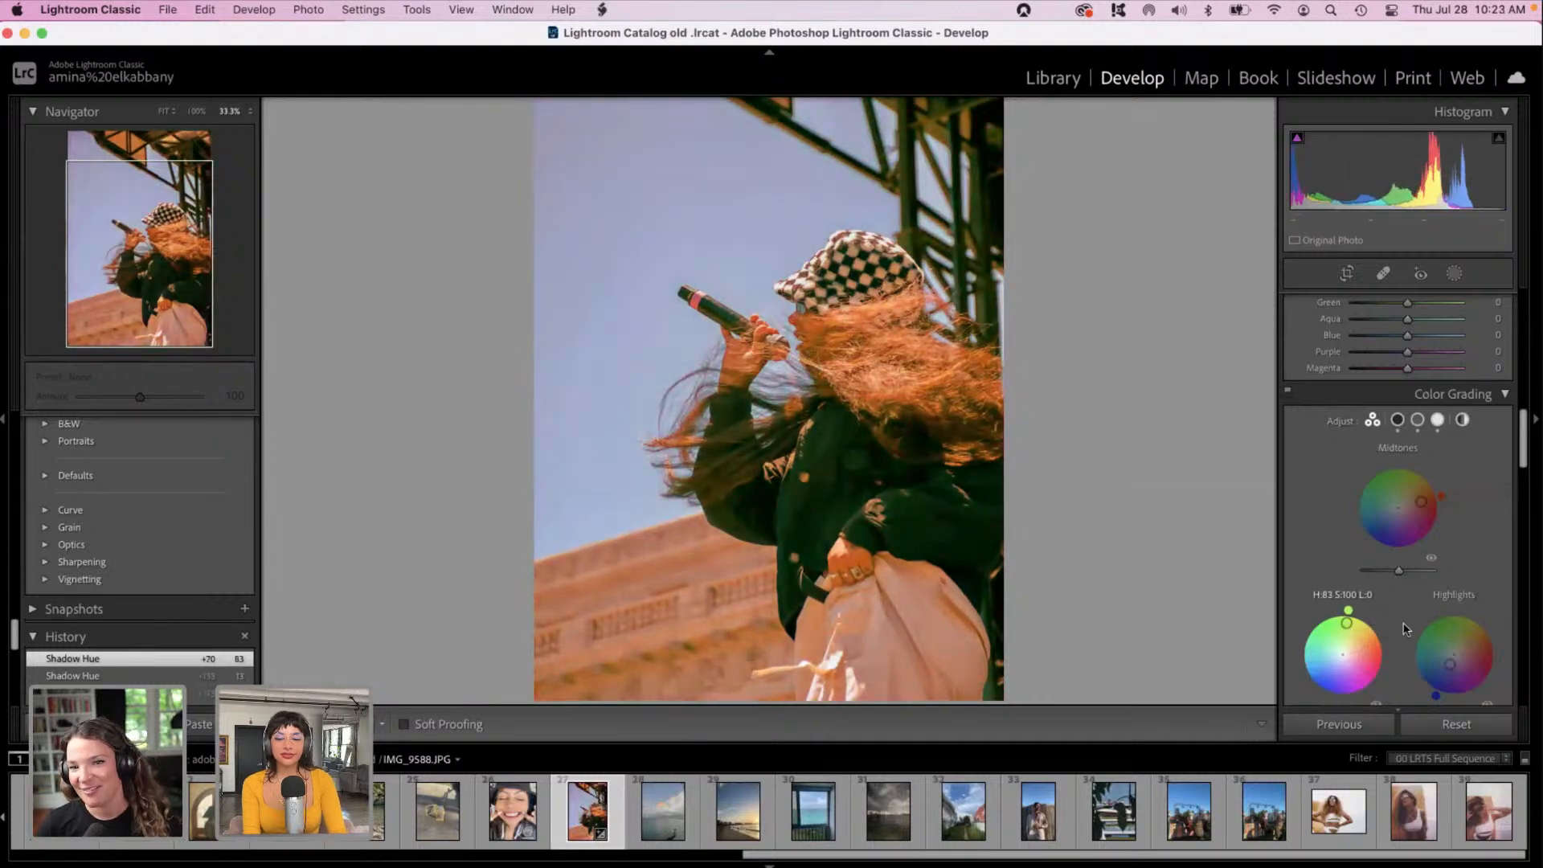
drag(1450, 630, 1472, 655)
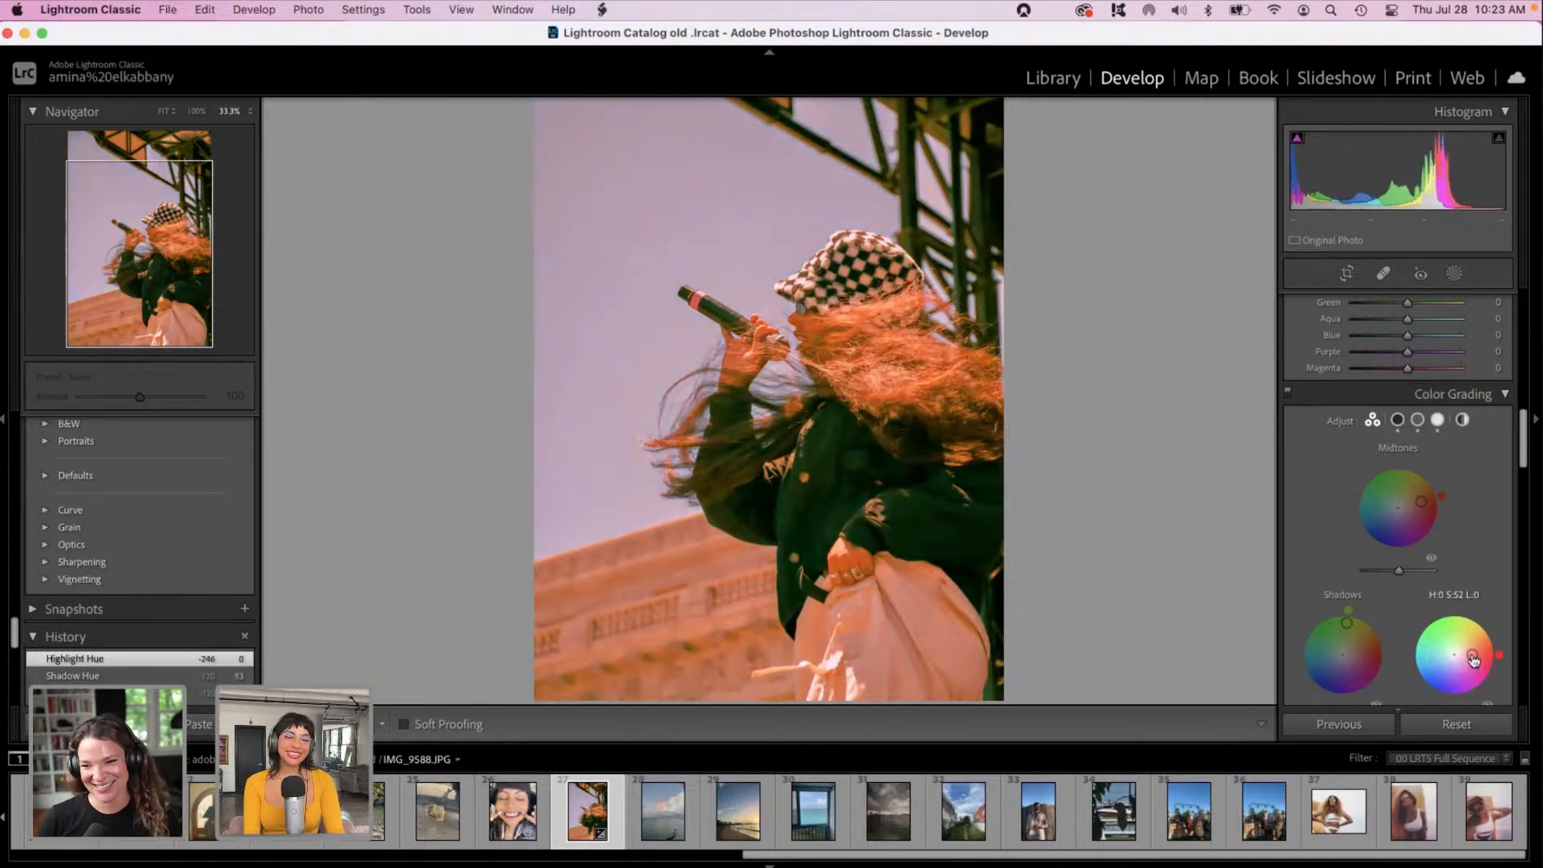
Step: Reset the midtones color grading and tint the midtones yellow at hue 54
drag(1524, 452, 1522, 524)
scroll(1505, 502, down, 2)
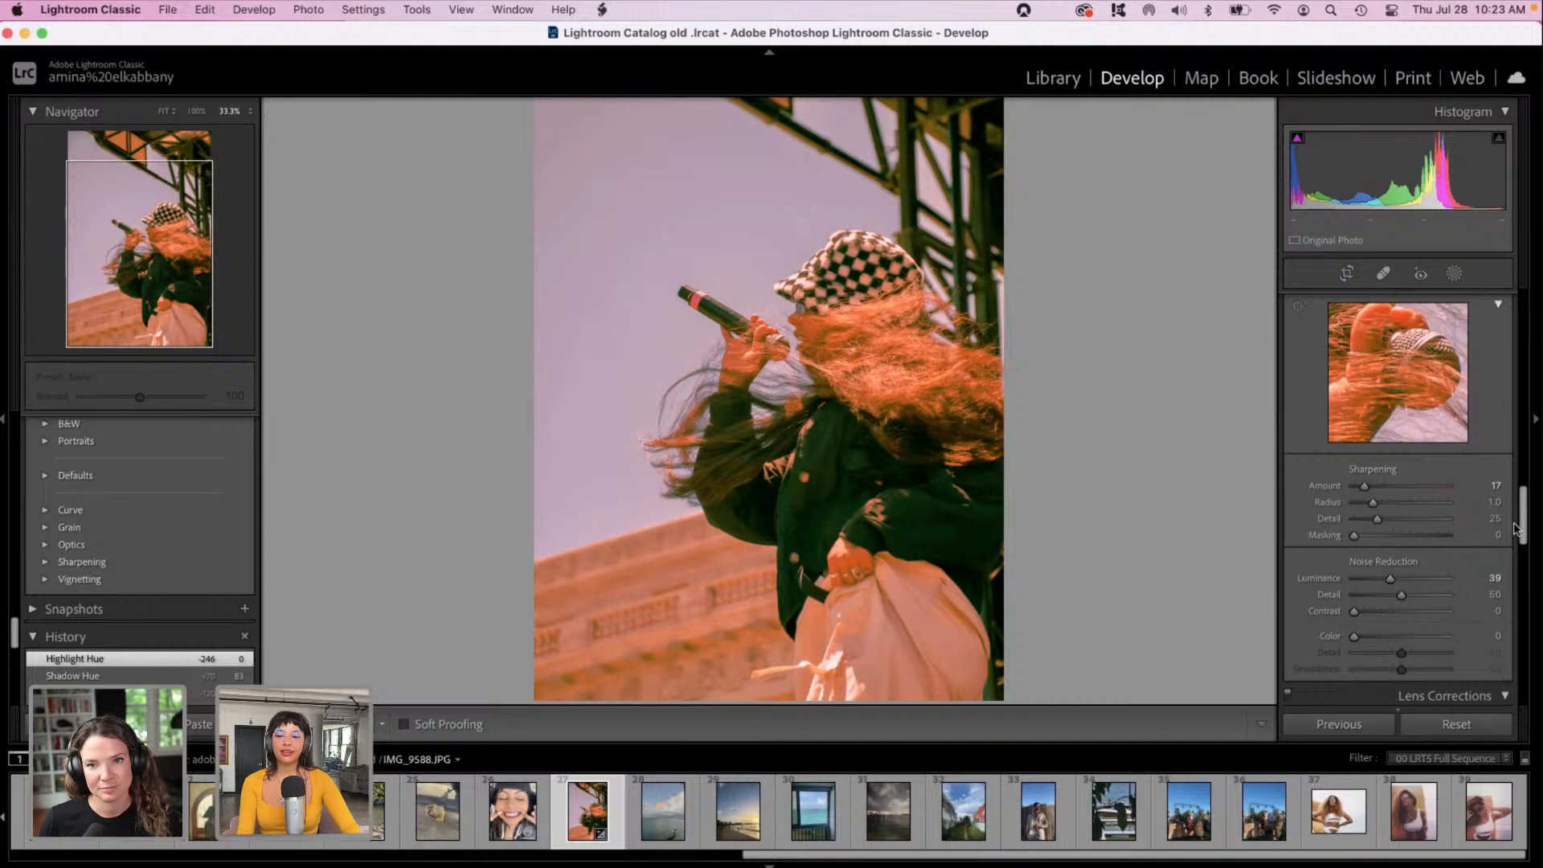
drag(1524, 527, 1521, 443)
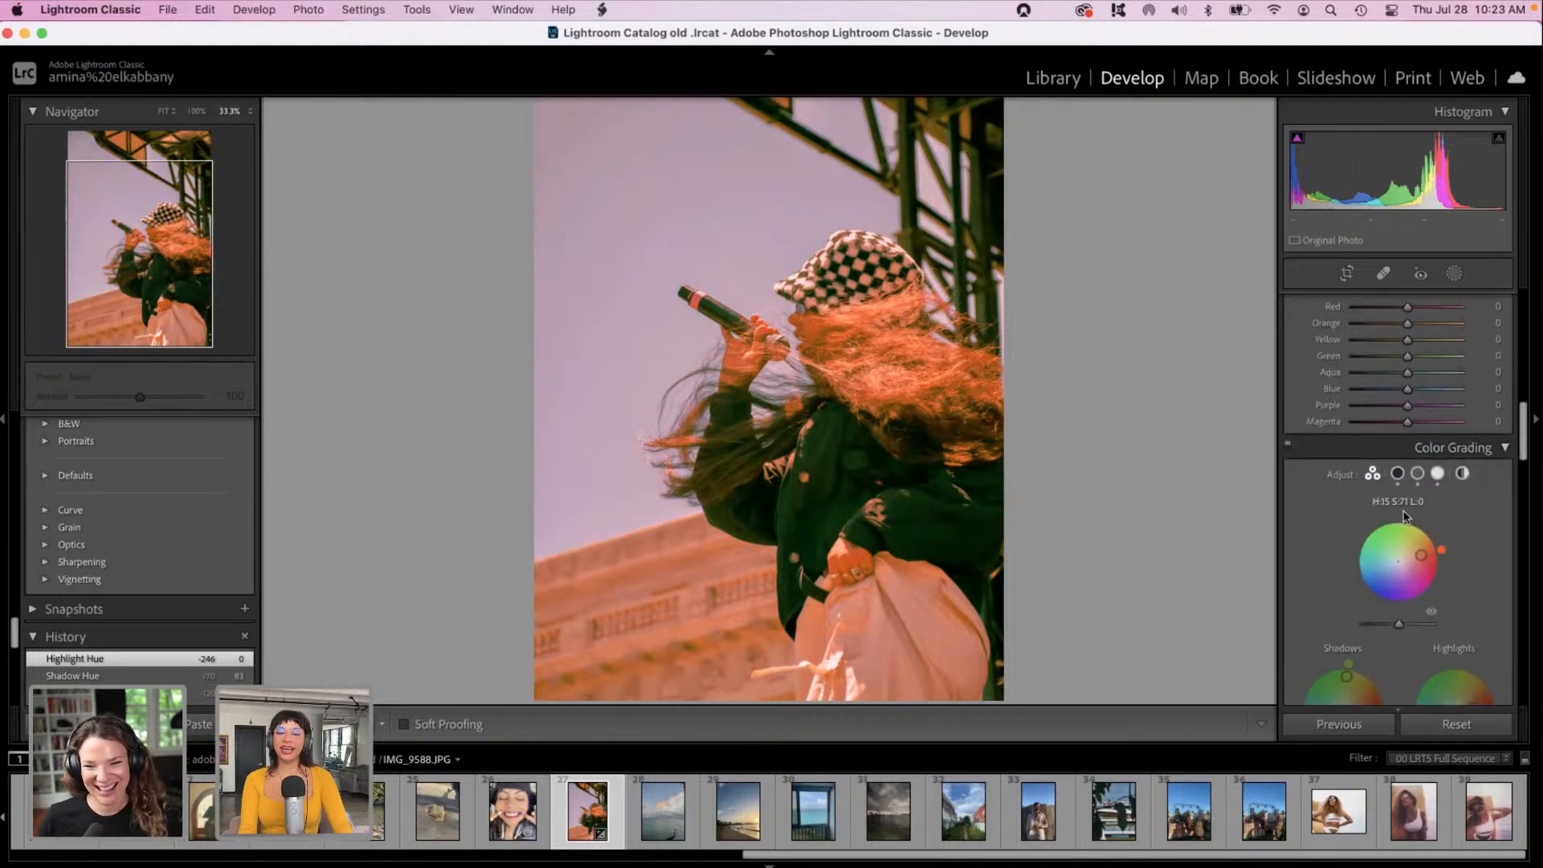
mouse_move(1420, 554)
mouse_down()
mouse_move(1366, 547)
mouse_move(1392, 556)
mouse_up()
double_click(1420, 559)
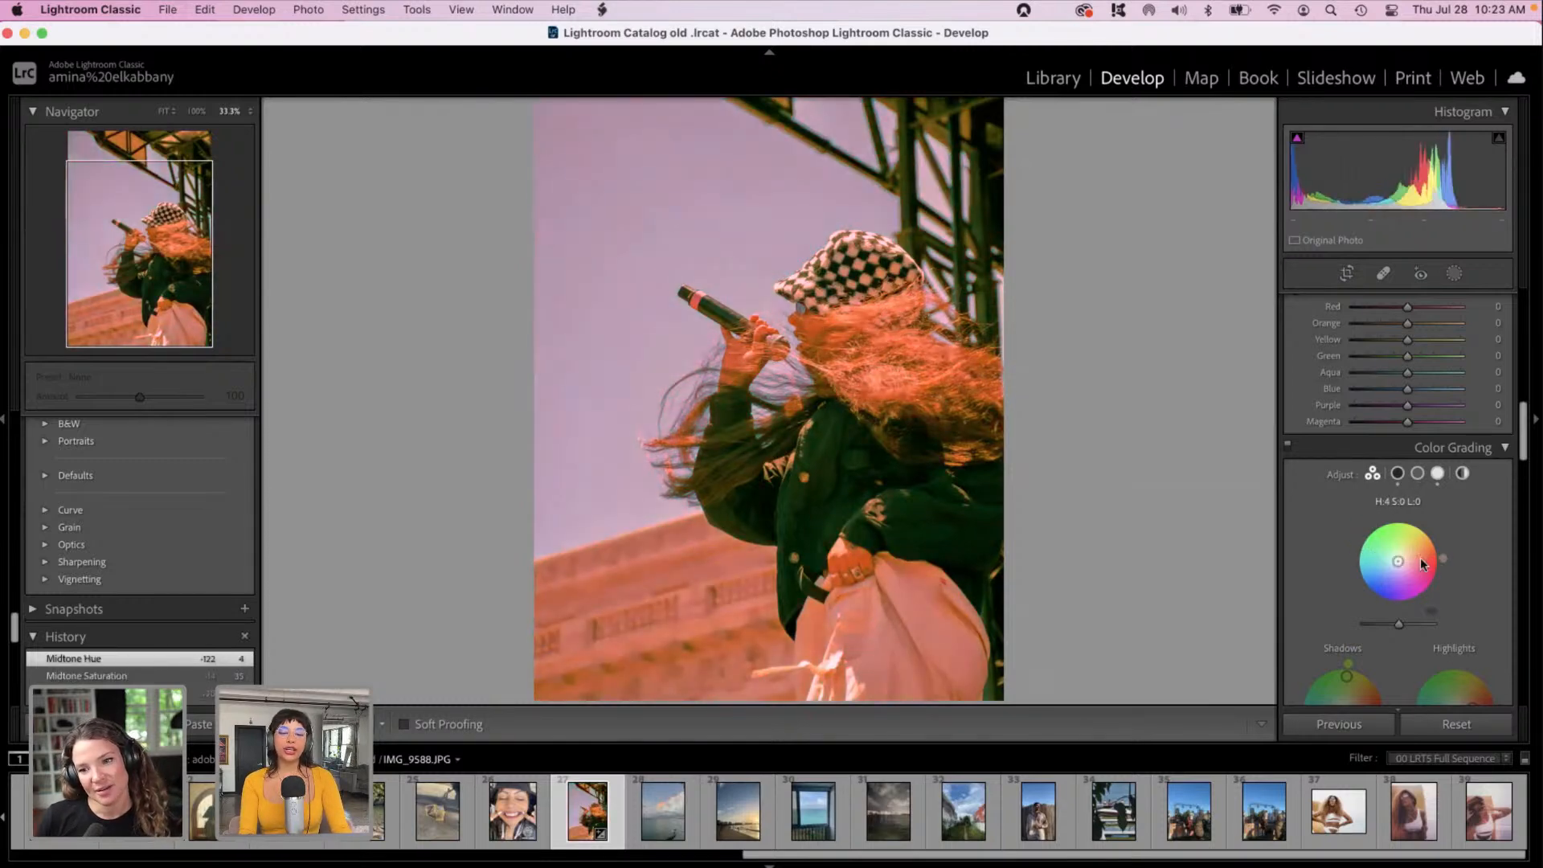
mouse_move(1421, 547)
mouse_down()
mouse_move(1426, 560)
mouse_move(1415, 545)
mouse_up()
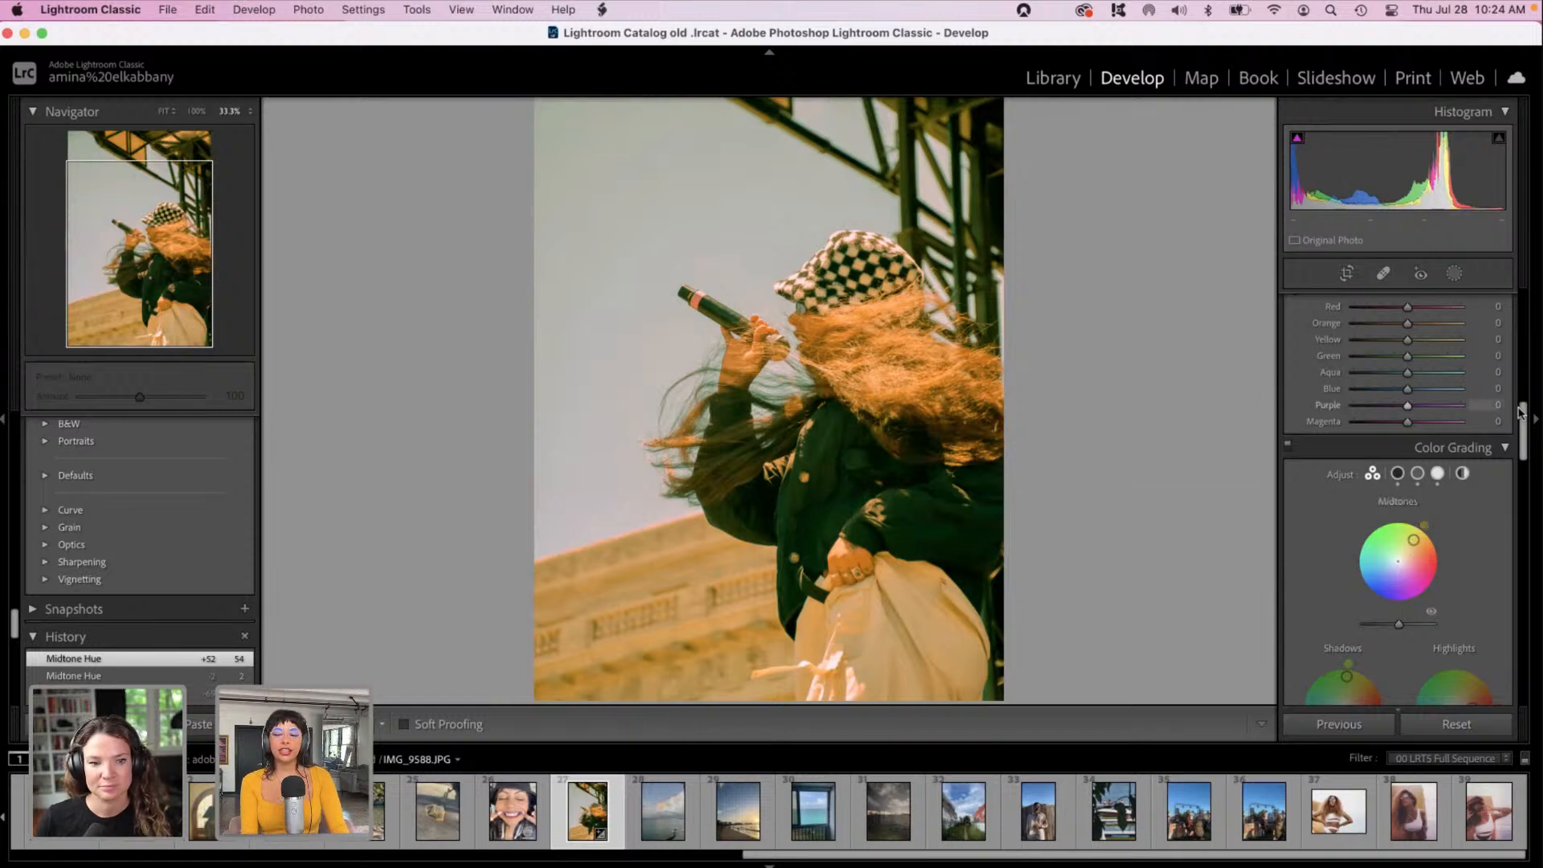
Step: Lower the performer photo's Texture to −27 in the Basic adjustments and fit the whole photo in view
drag(1527, 426, 1521, 299)
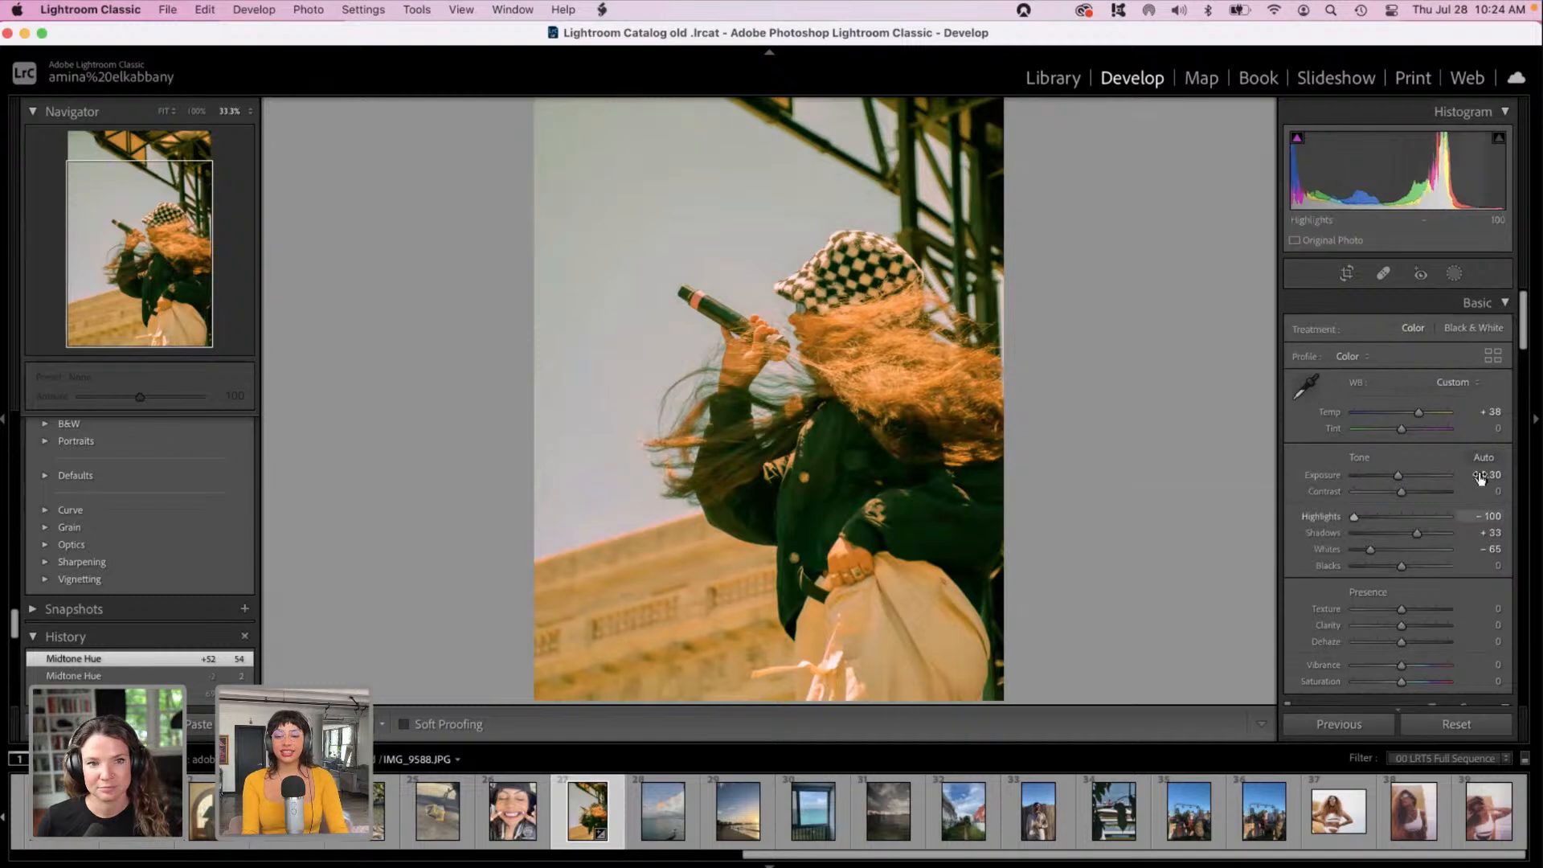
scroll(1479, 482, down, 6)
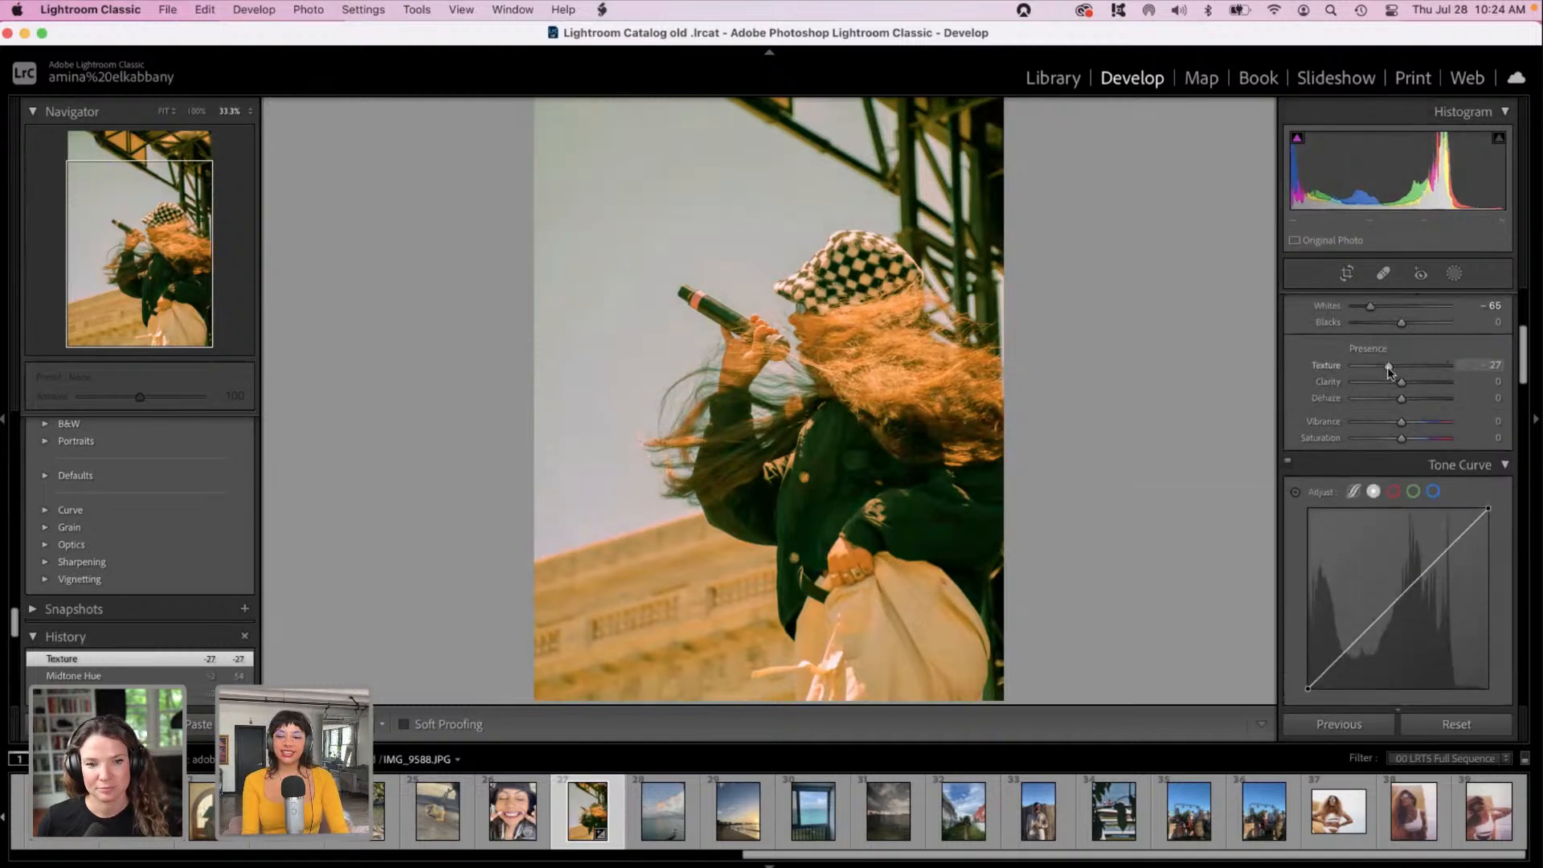
drag(1524, 360, 1539, 693)
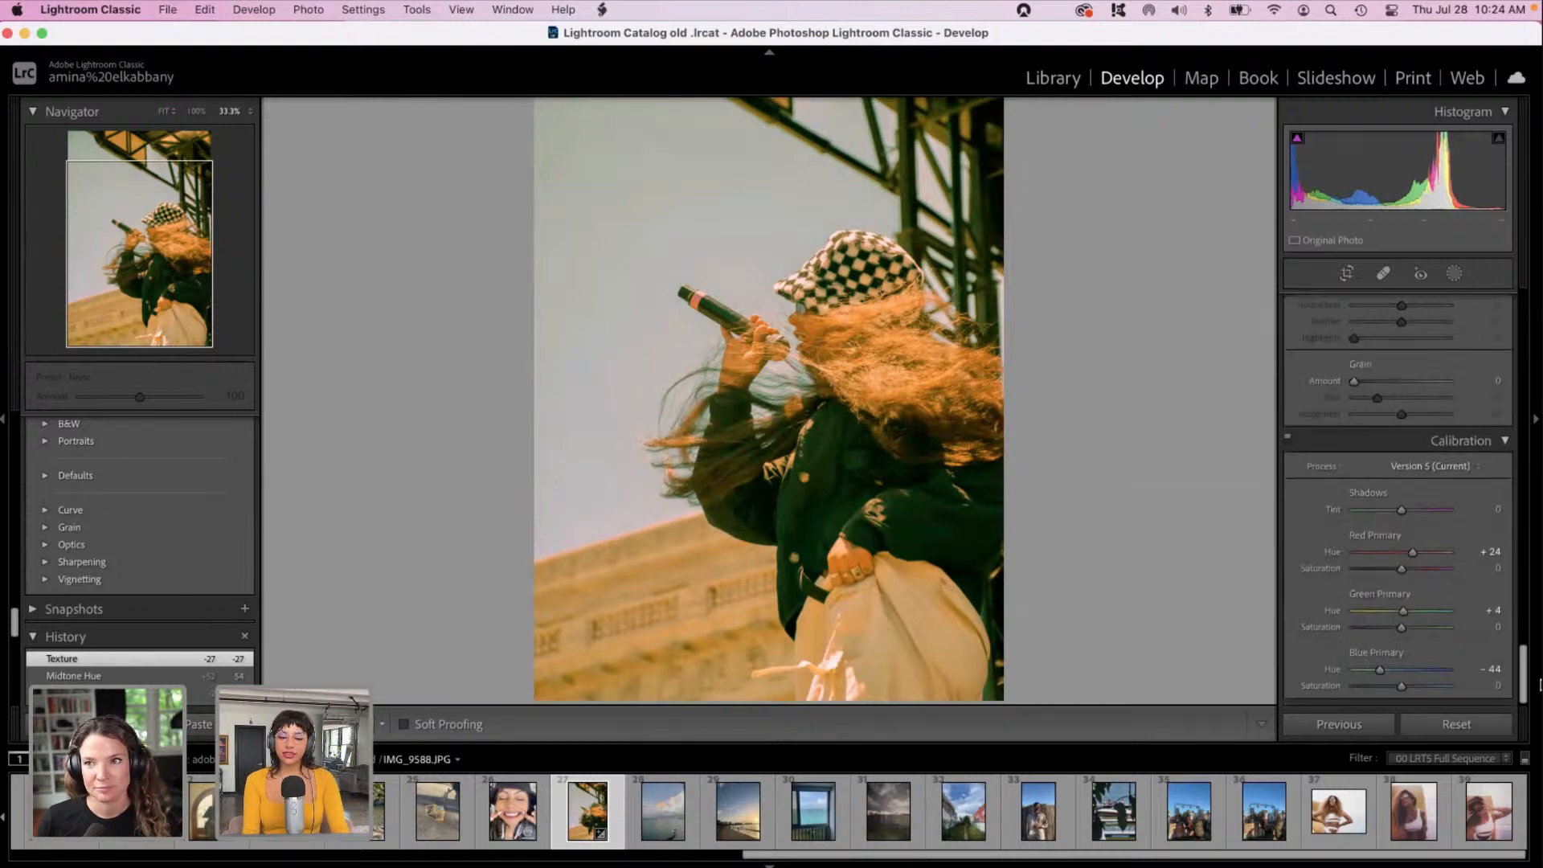
click(805, 346)
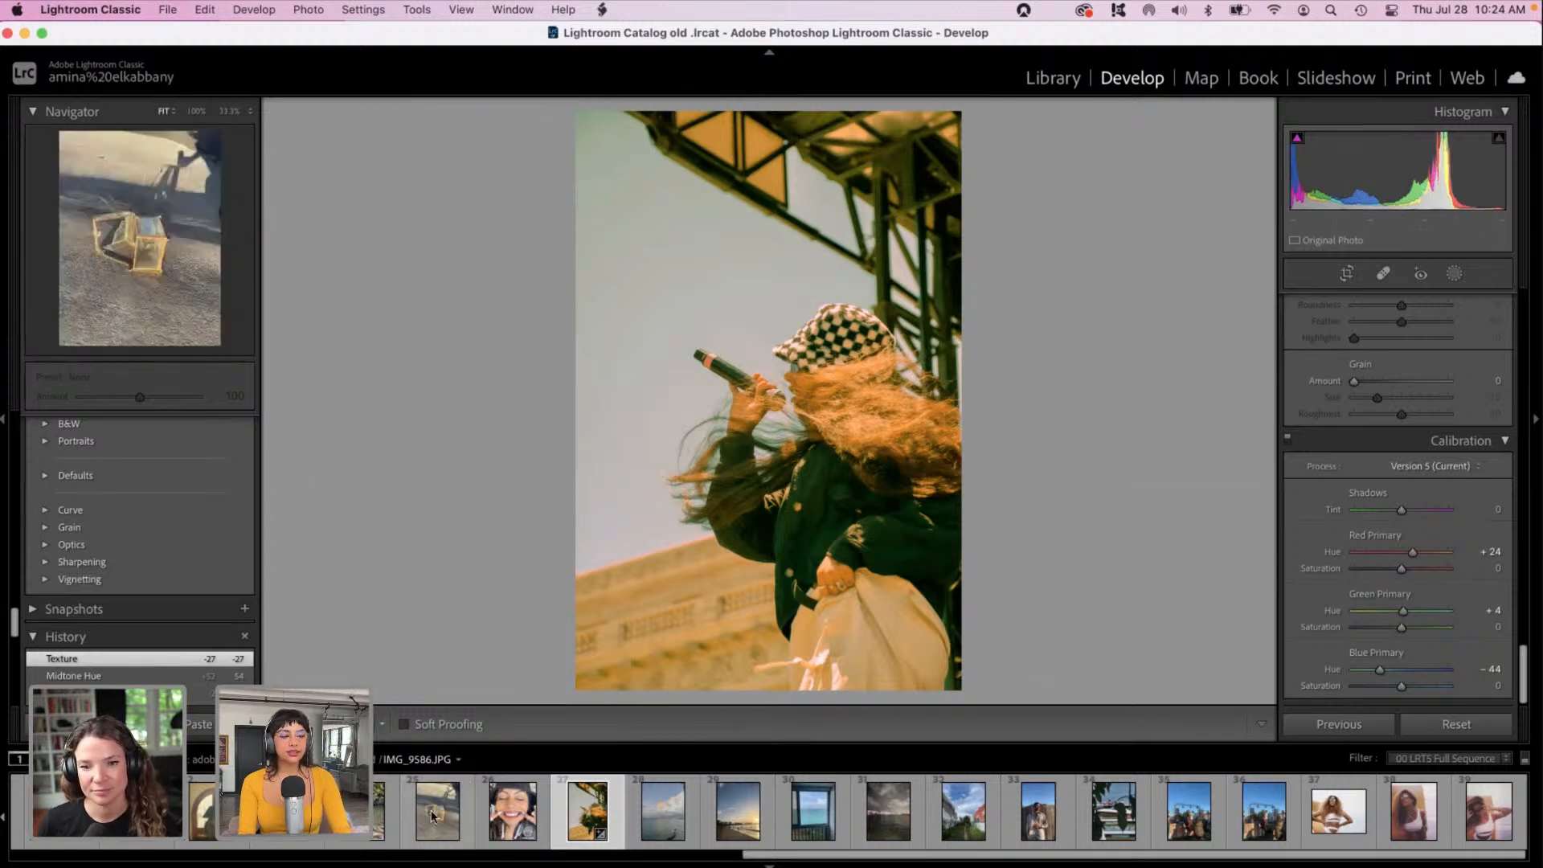
Step: Open the matcha latte photo IMG_9584.JPG and set its Green Primary hue to −61 in Calibration
click(393, 811)
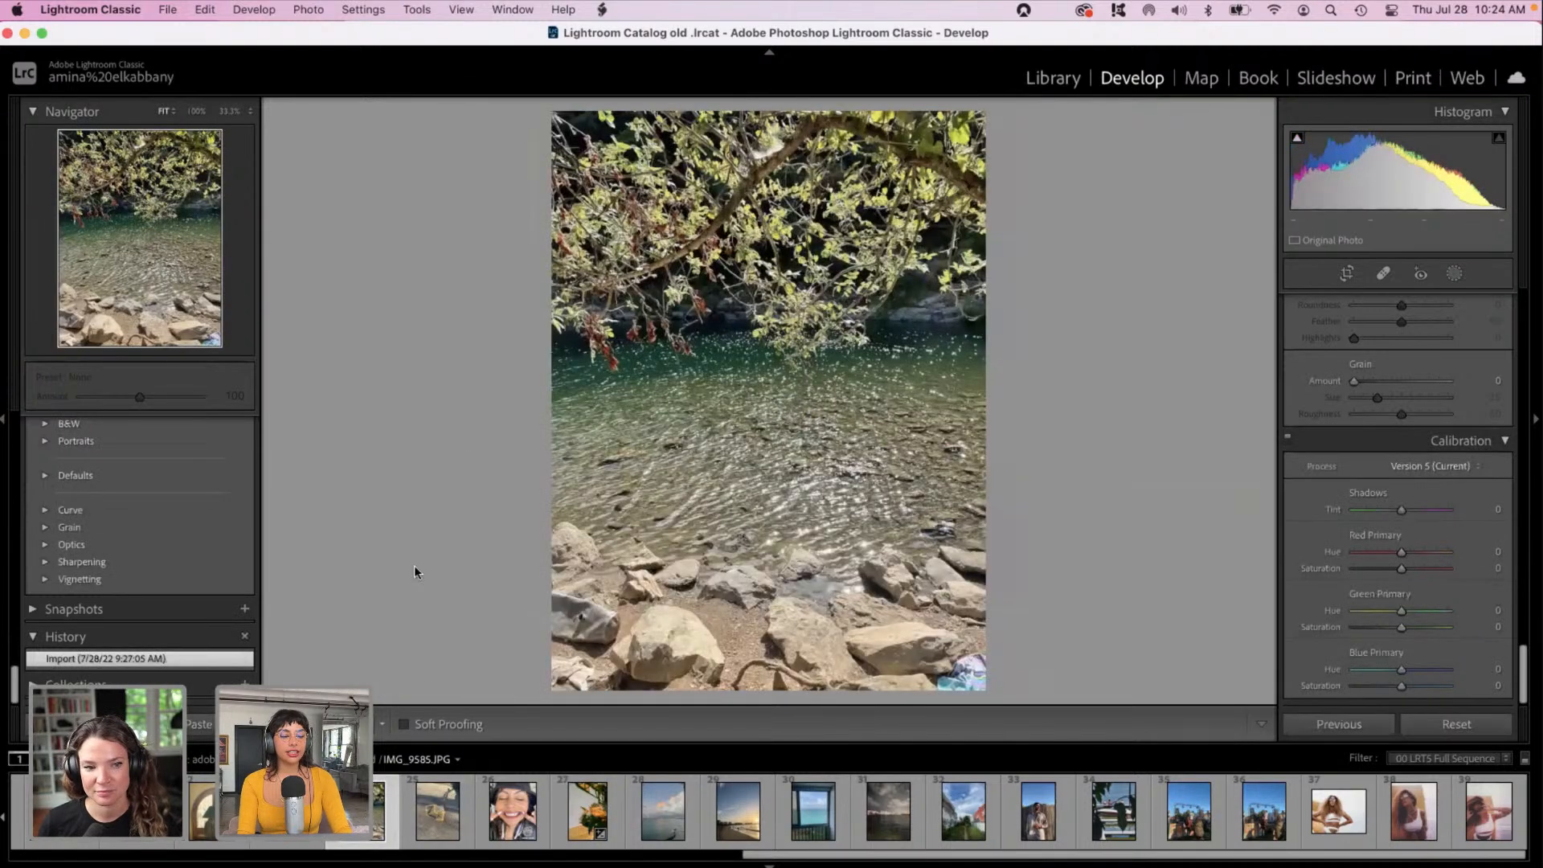
click(289, 813)
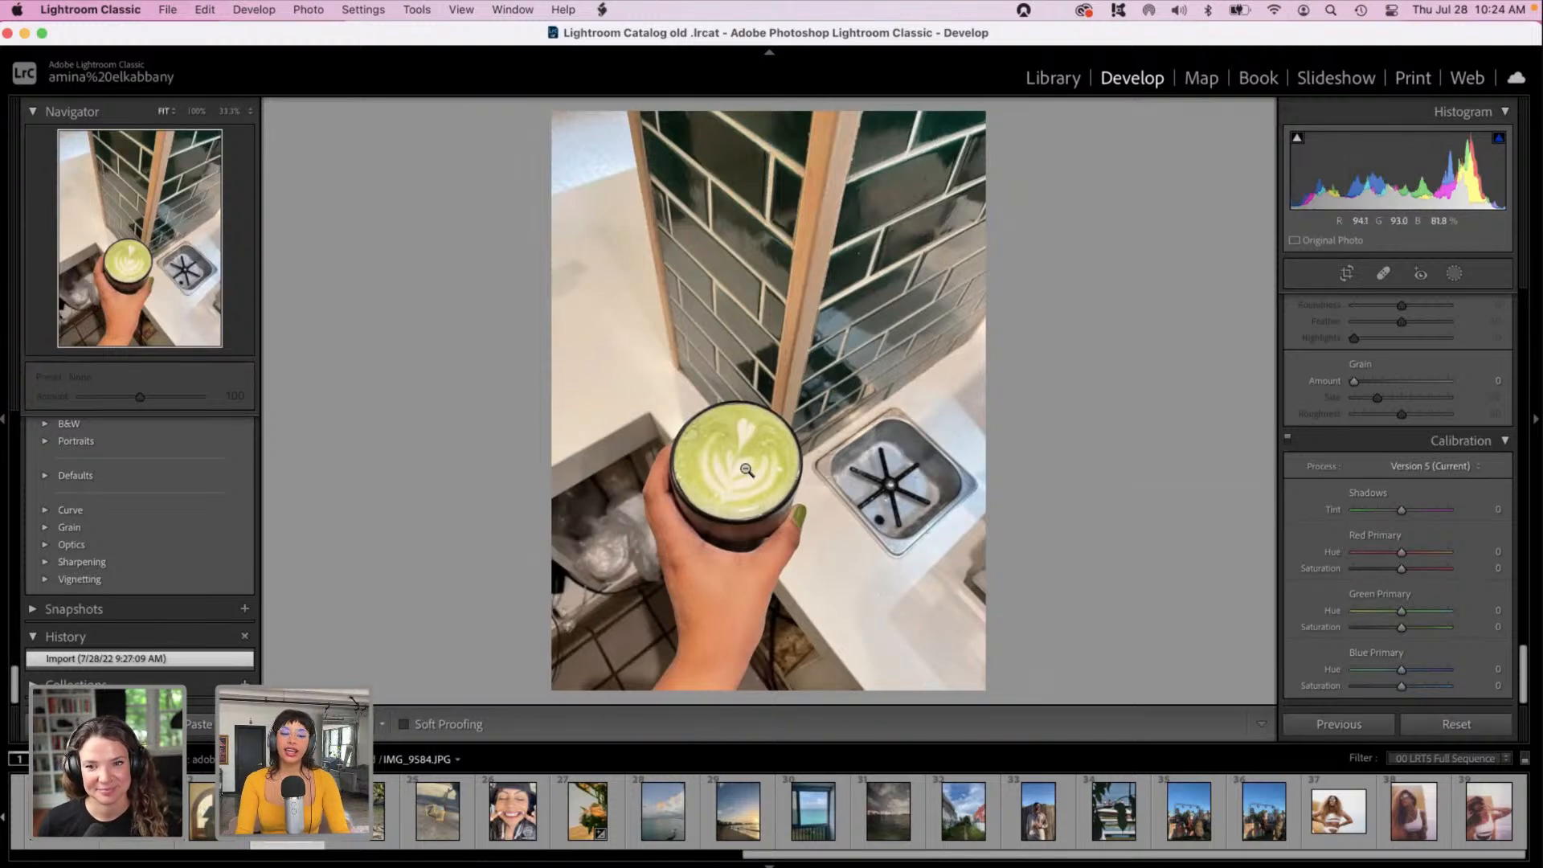
click(701, 471)
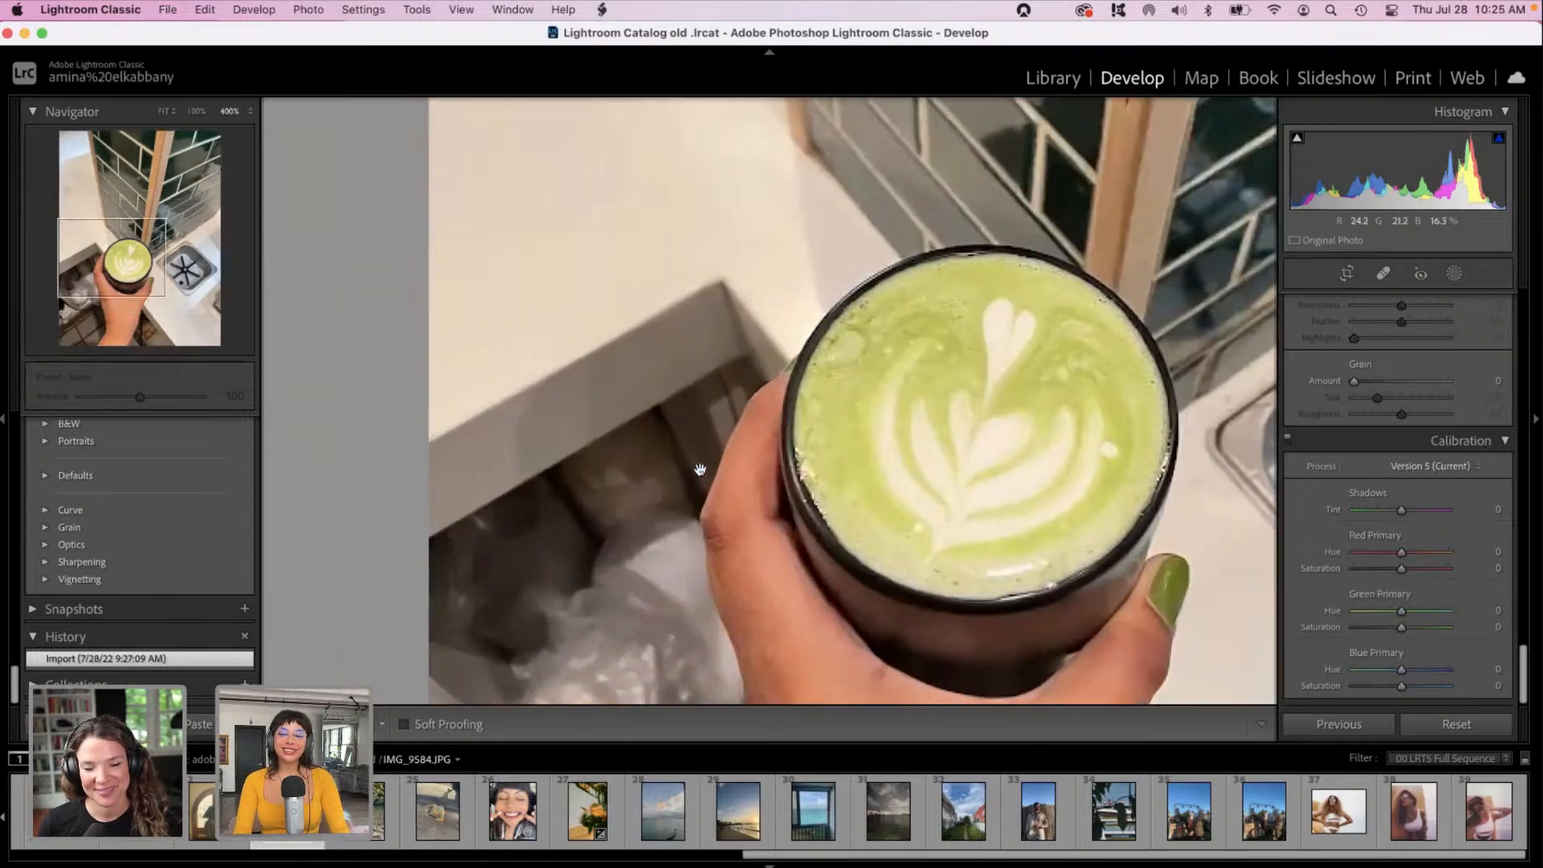
click(700, 469)
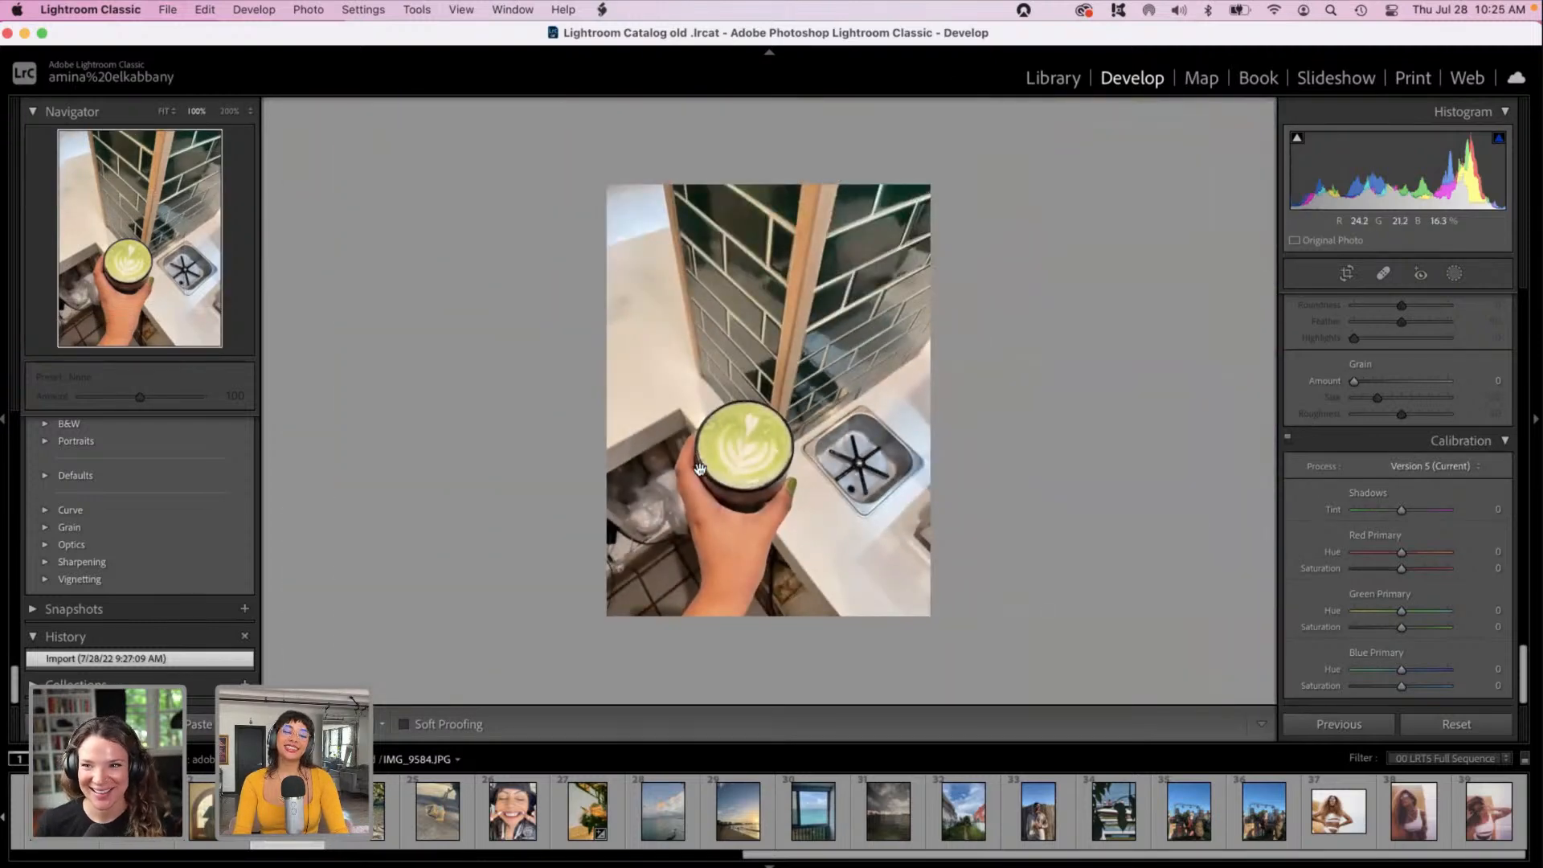
click(700, 469)
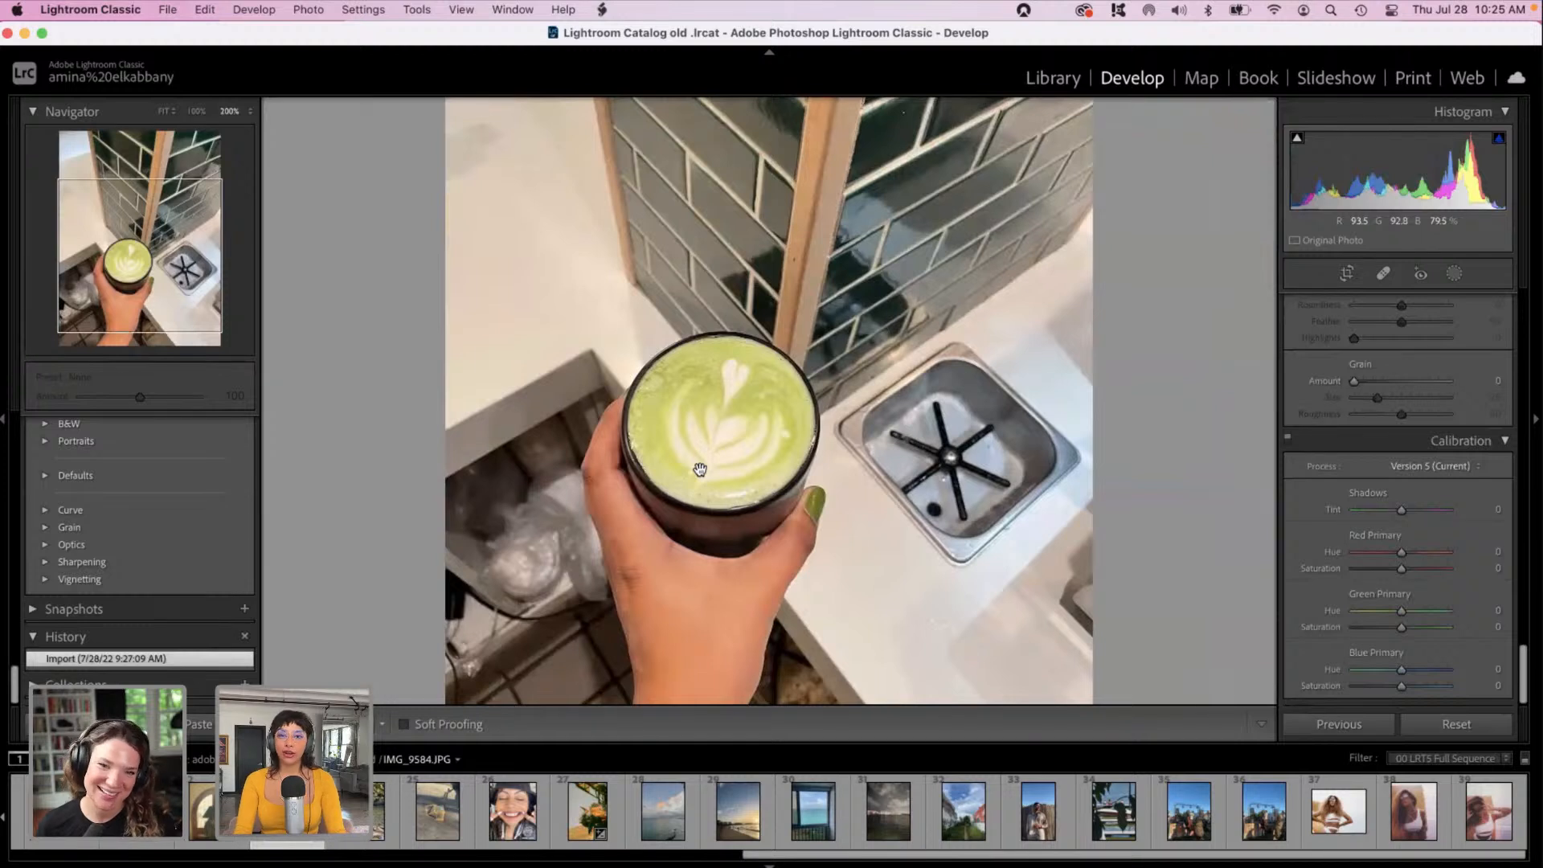
key(super+minus)
key(super+minus)
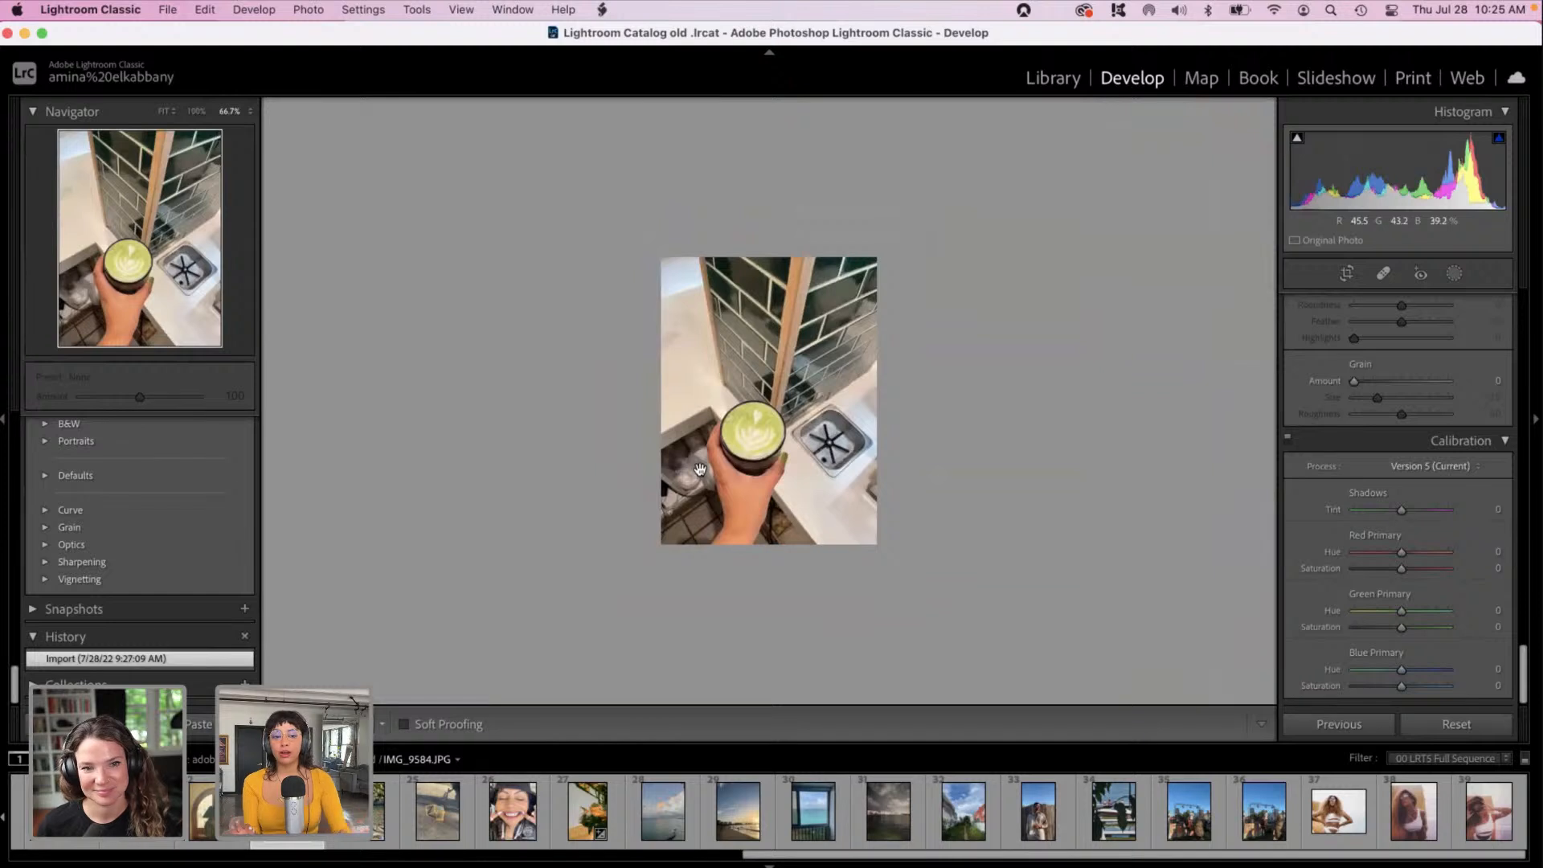
key(super+equal)
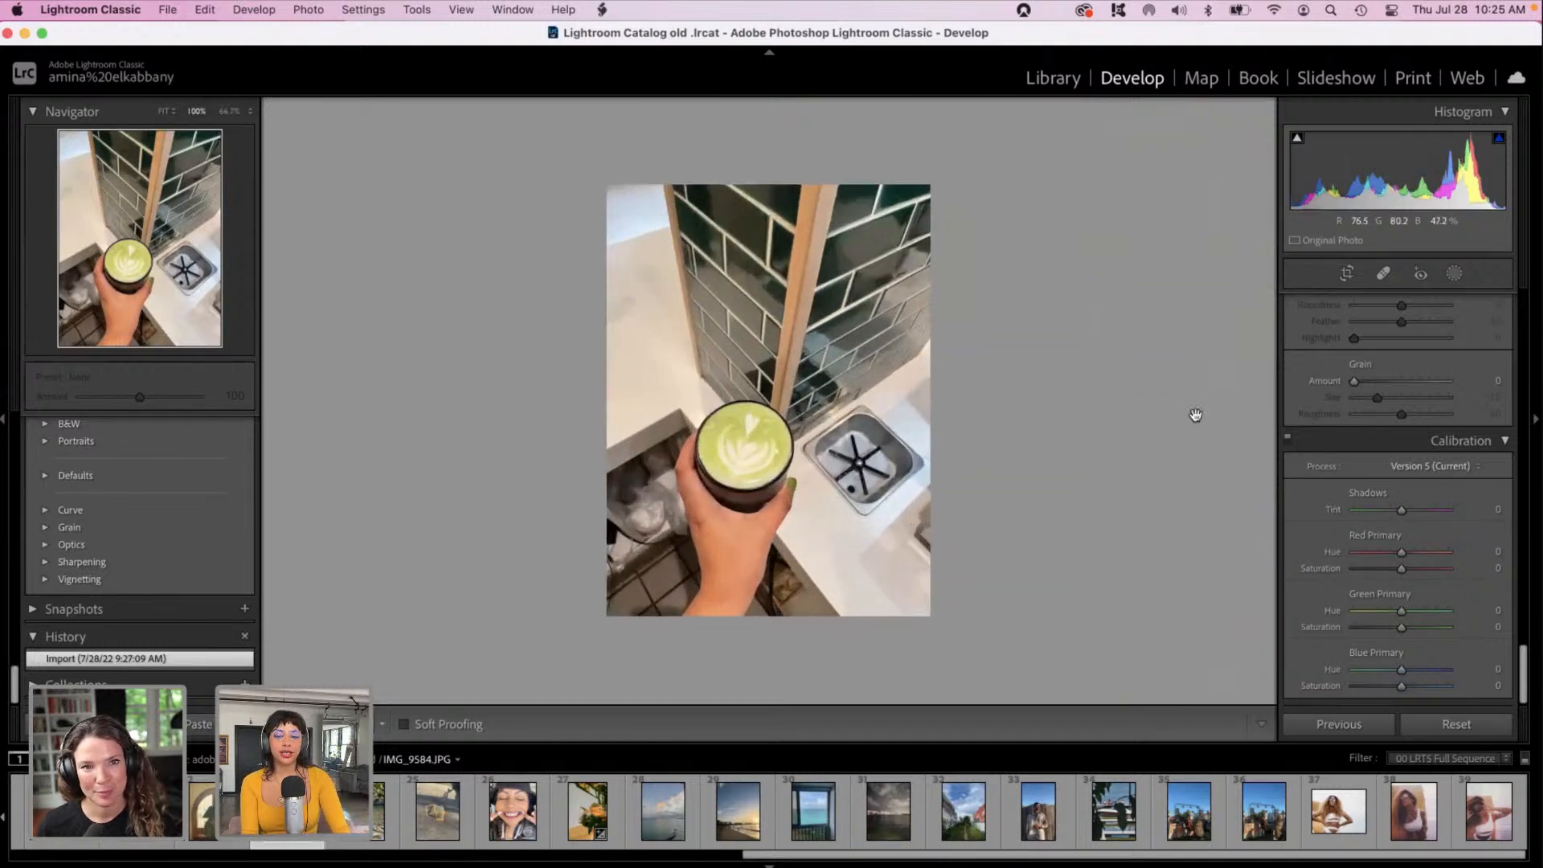
click(1374, 610)
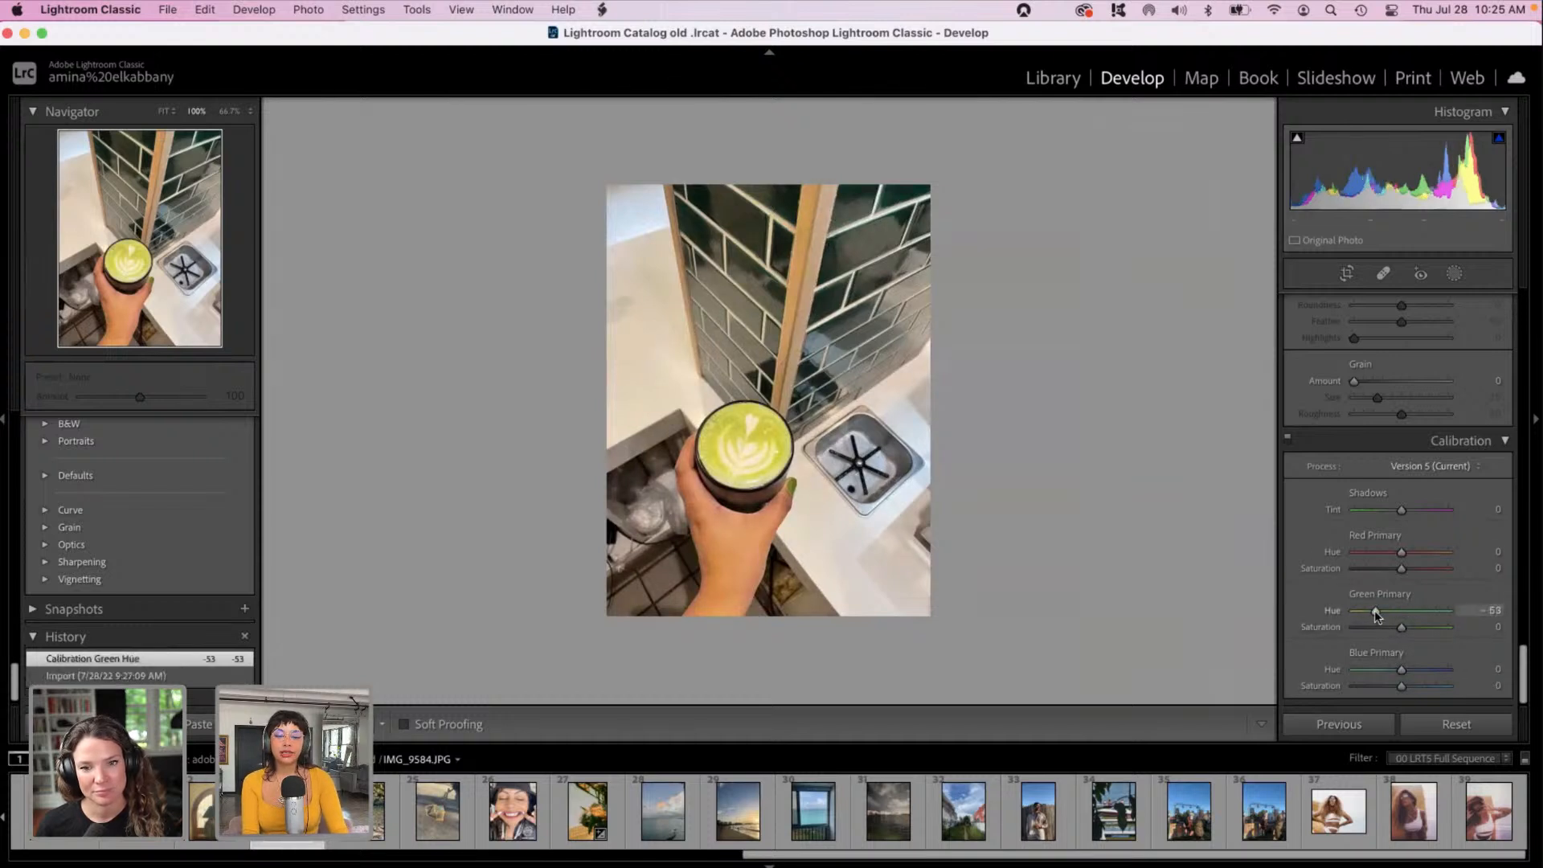
drag(1374, 611, 1370, 614)
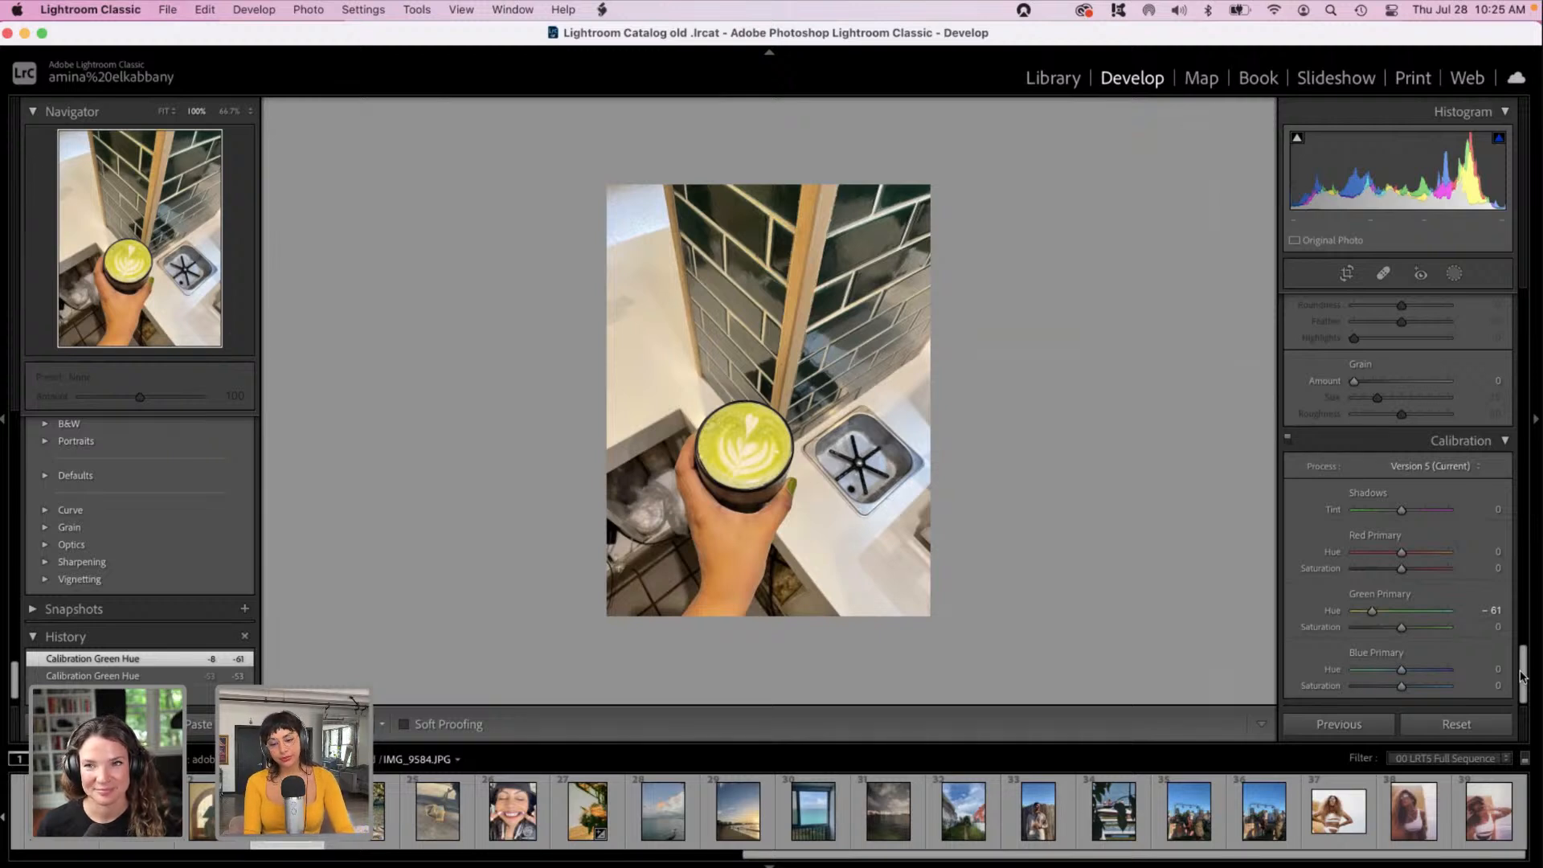
Step: Cool the latte photo's white balance to Temp −34 and raise its Exposure to +1.40
drag(1521, 678, 1522, 554)
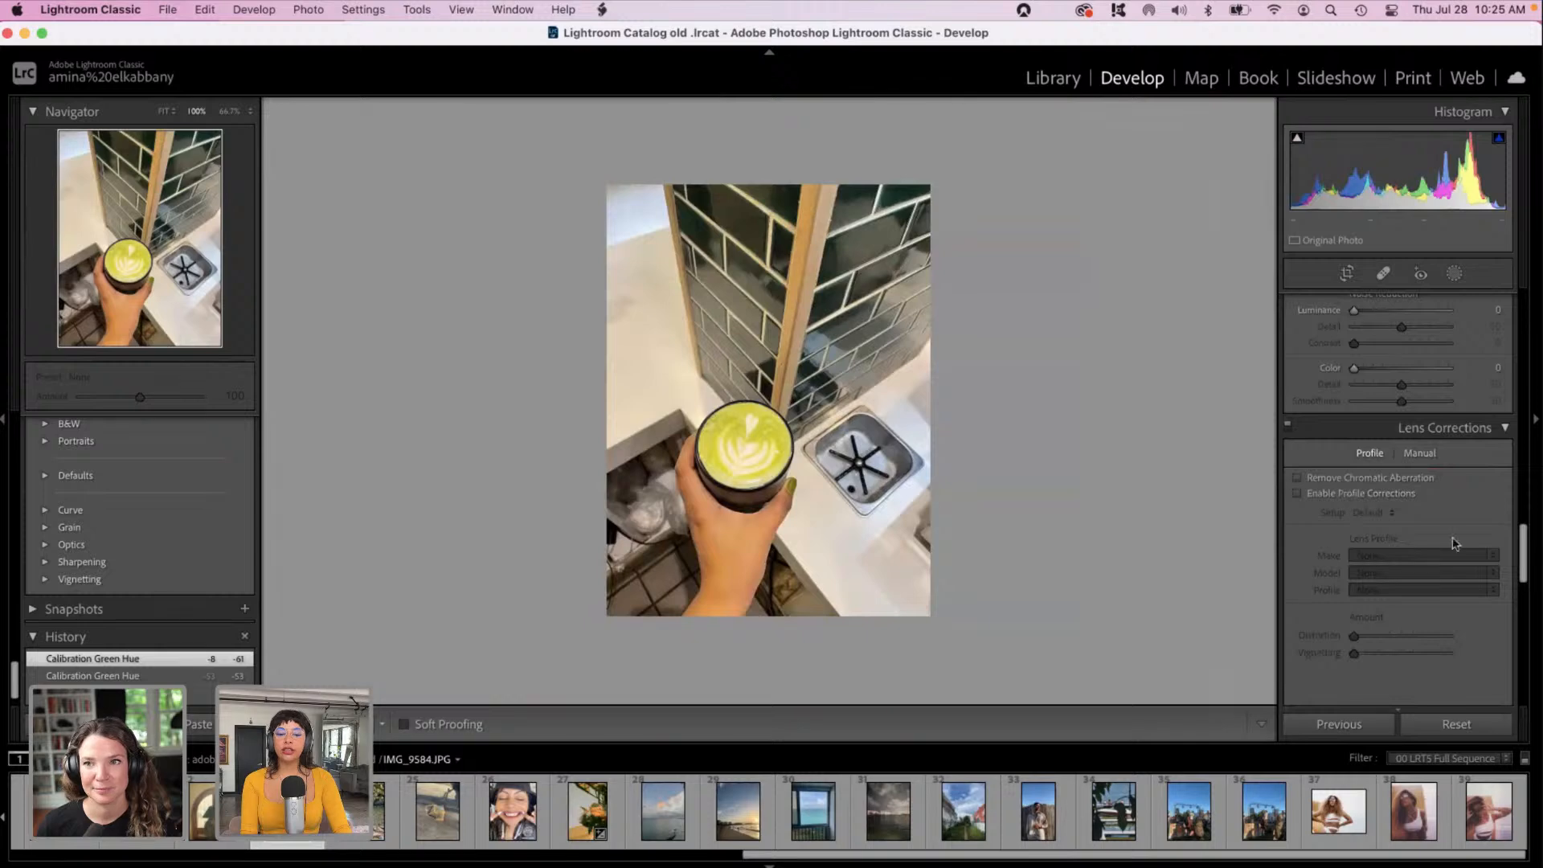
click(743, 470)
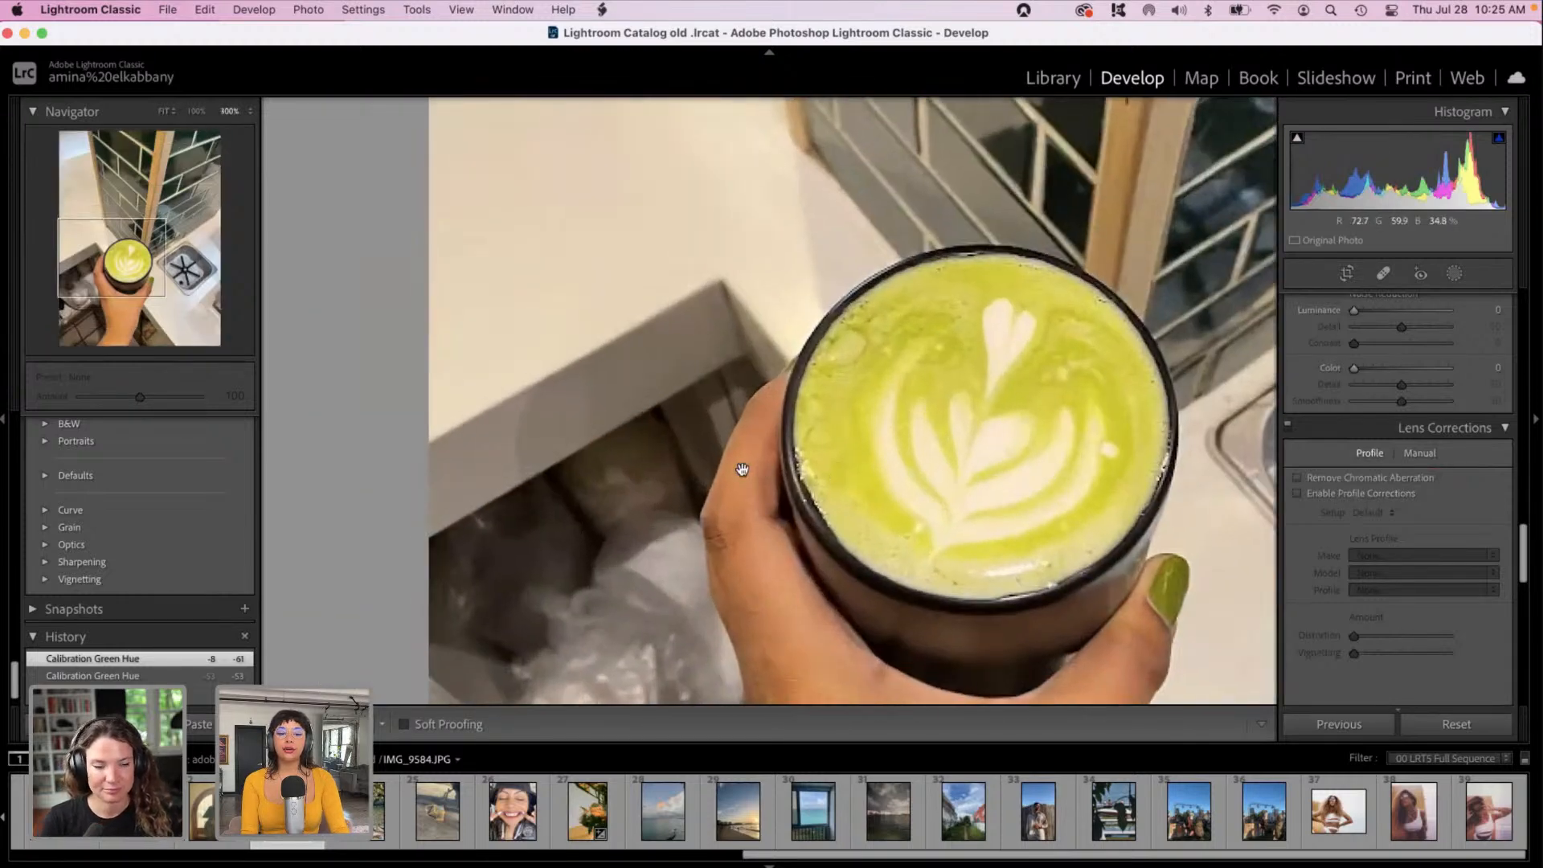
key(super+minus)
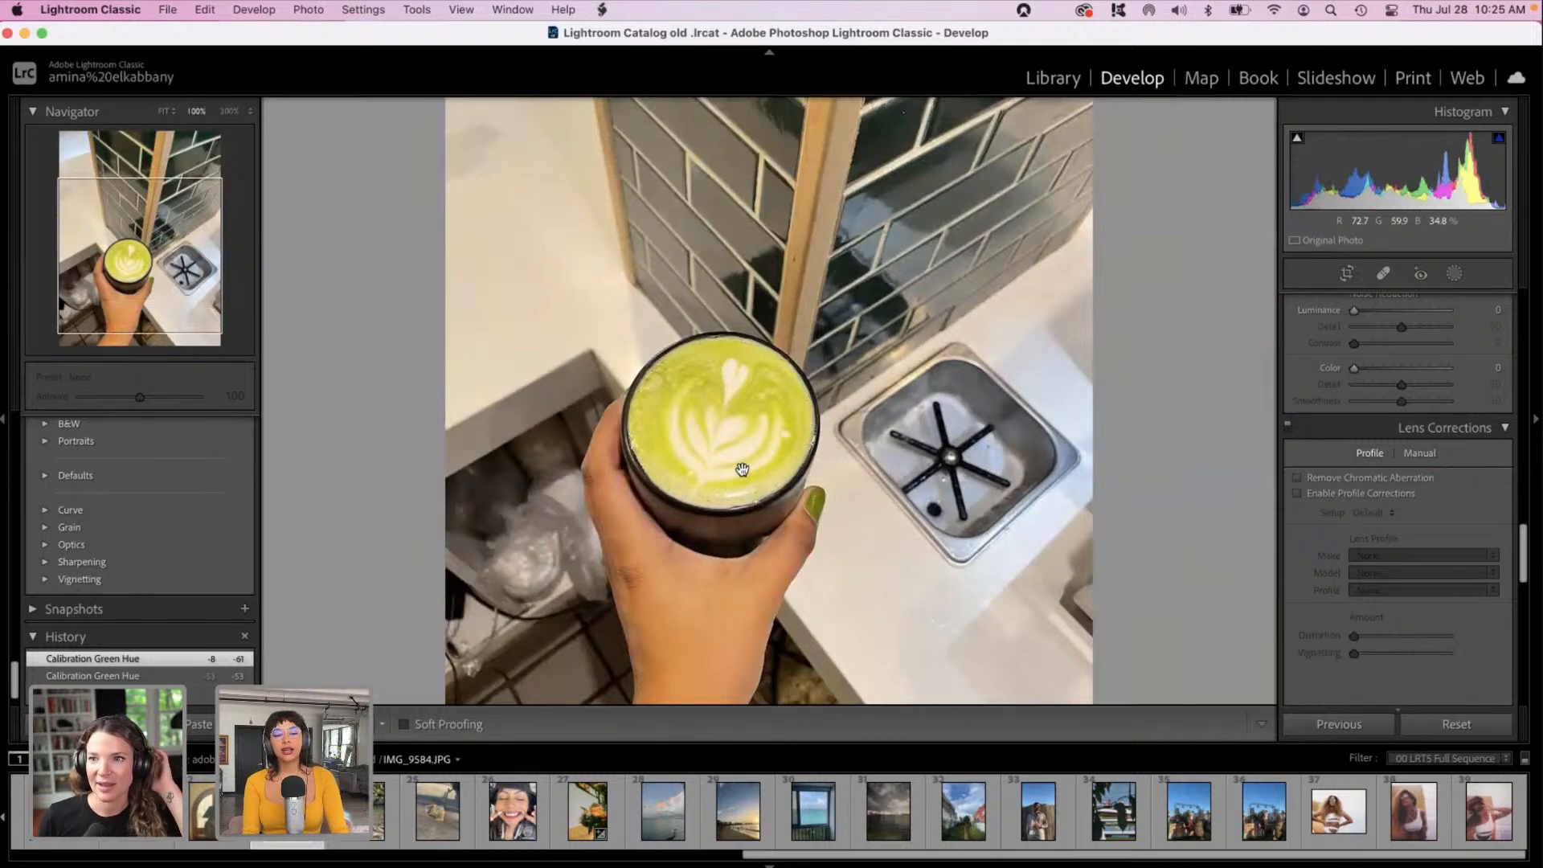
key(super+minus)
drag(1520, 563, 1519, 310)
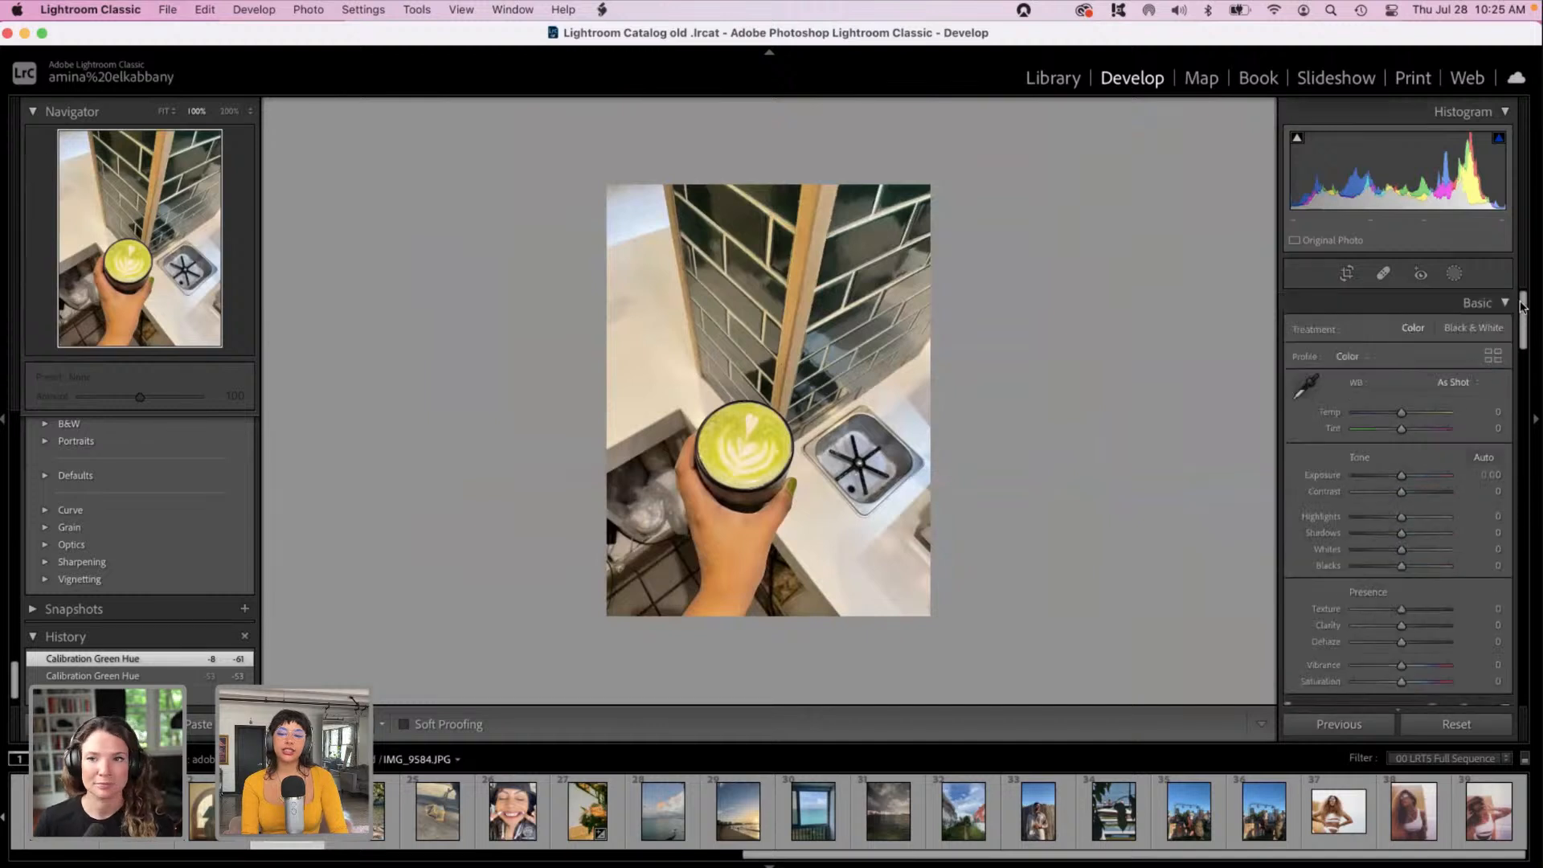
mouse_move(1401, 413)
mouse_down()
mouse_move(1381, 411)
mouse_move(1394, 414)
mouse_up()
click(1414, 480)
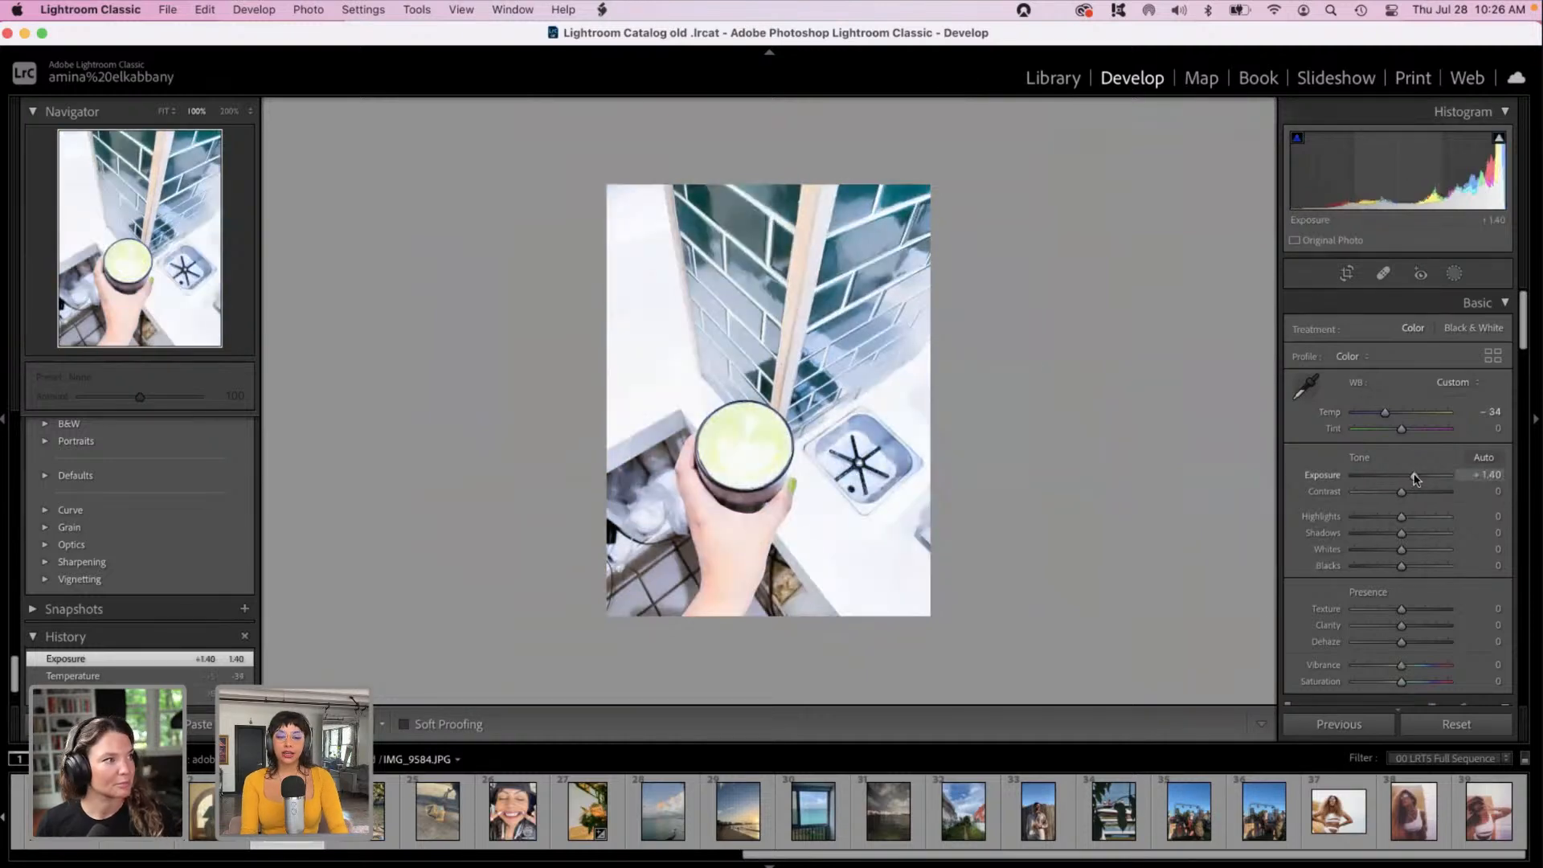
Step: Set the latte photo's Highlights to −100, Whites to −100, Shadows to −55 and Blacks to −49
drag(1402, 516, 1293, 515)
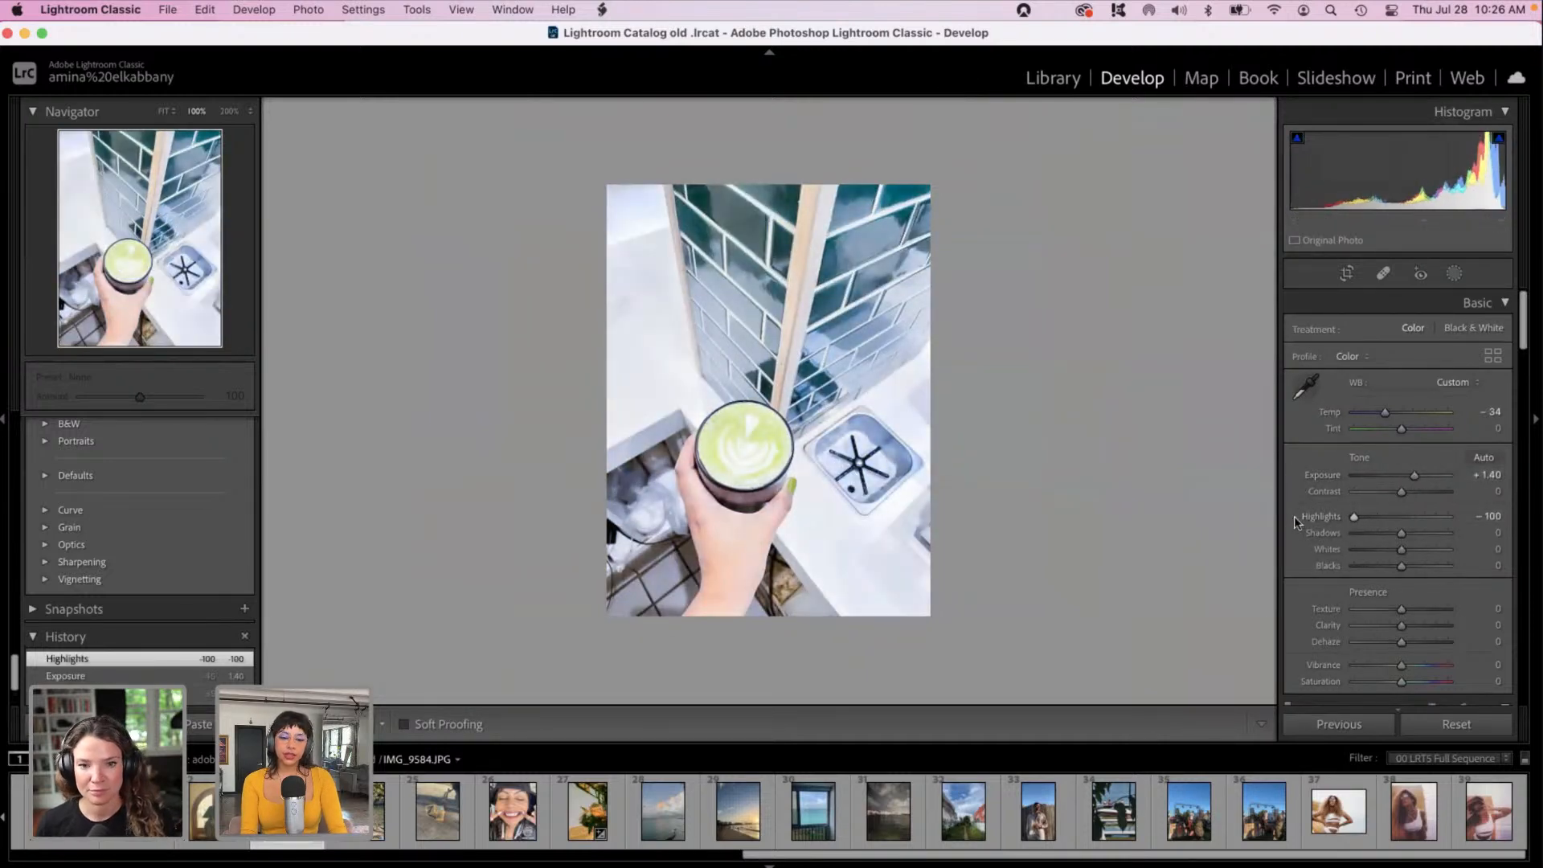
drag(1372, 553, 1314, 550)
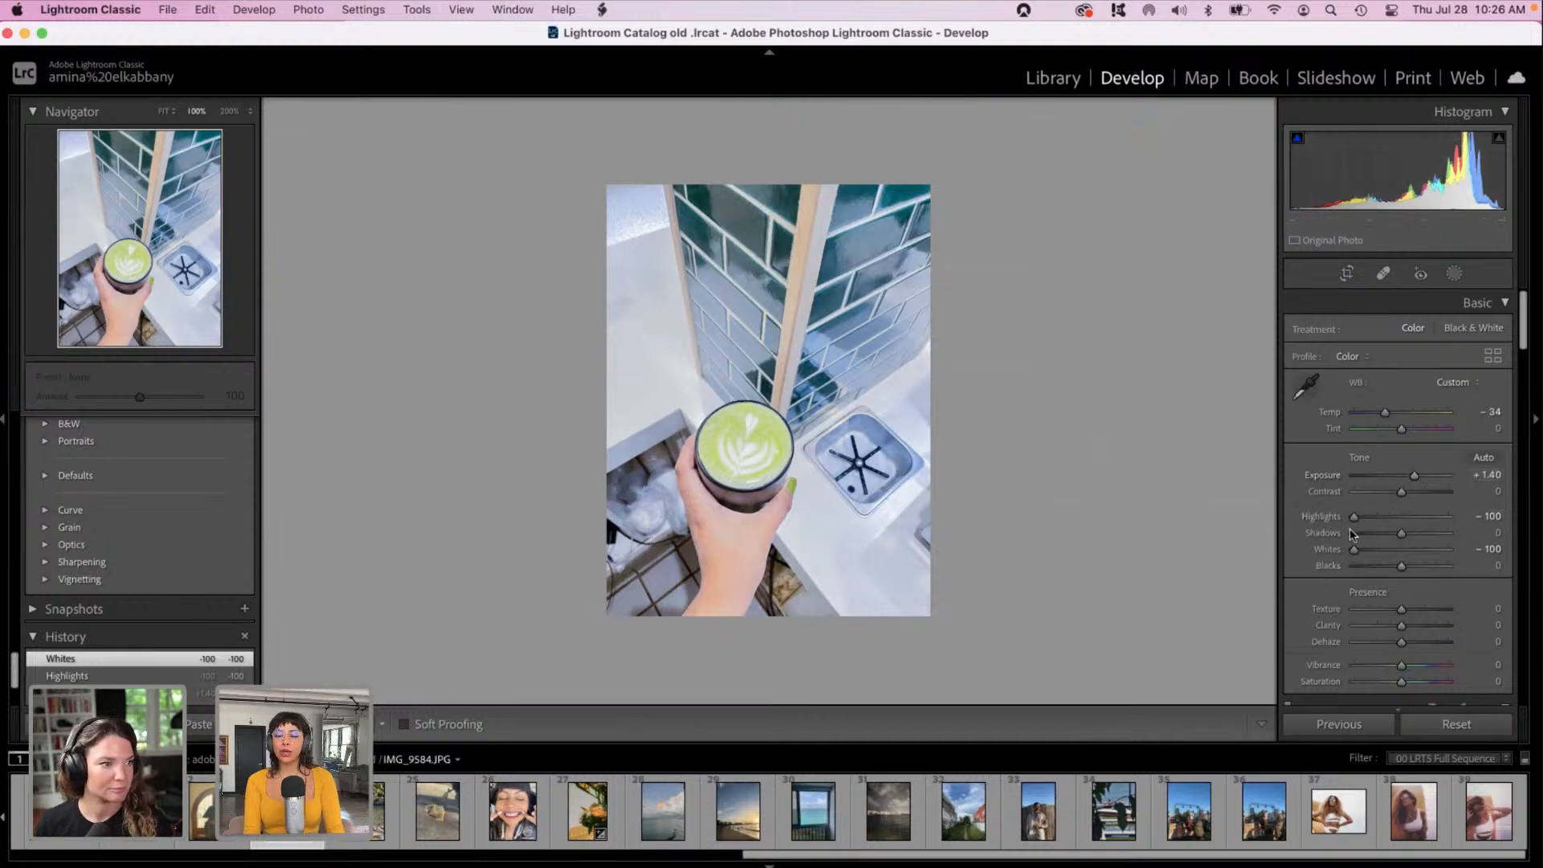
mouse_move(1350, 532)
mouse_down()
mouse_move(1418, 535)
mouse_move(1375, 534)
mouse_up()
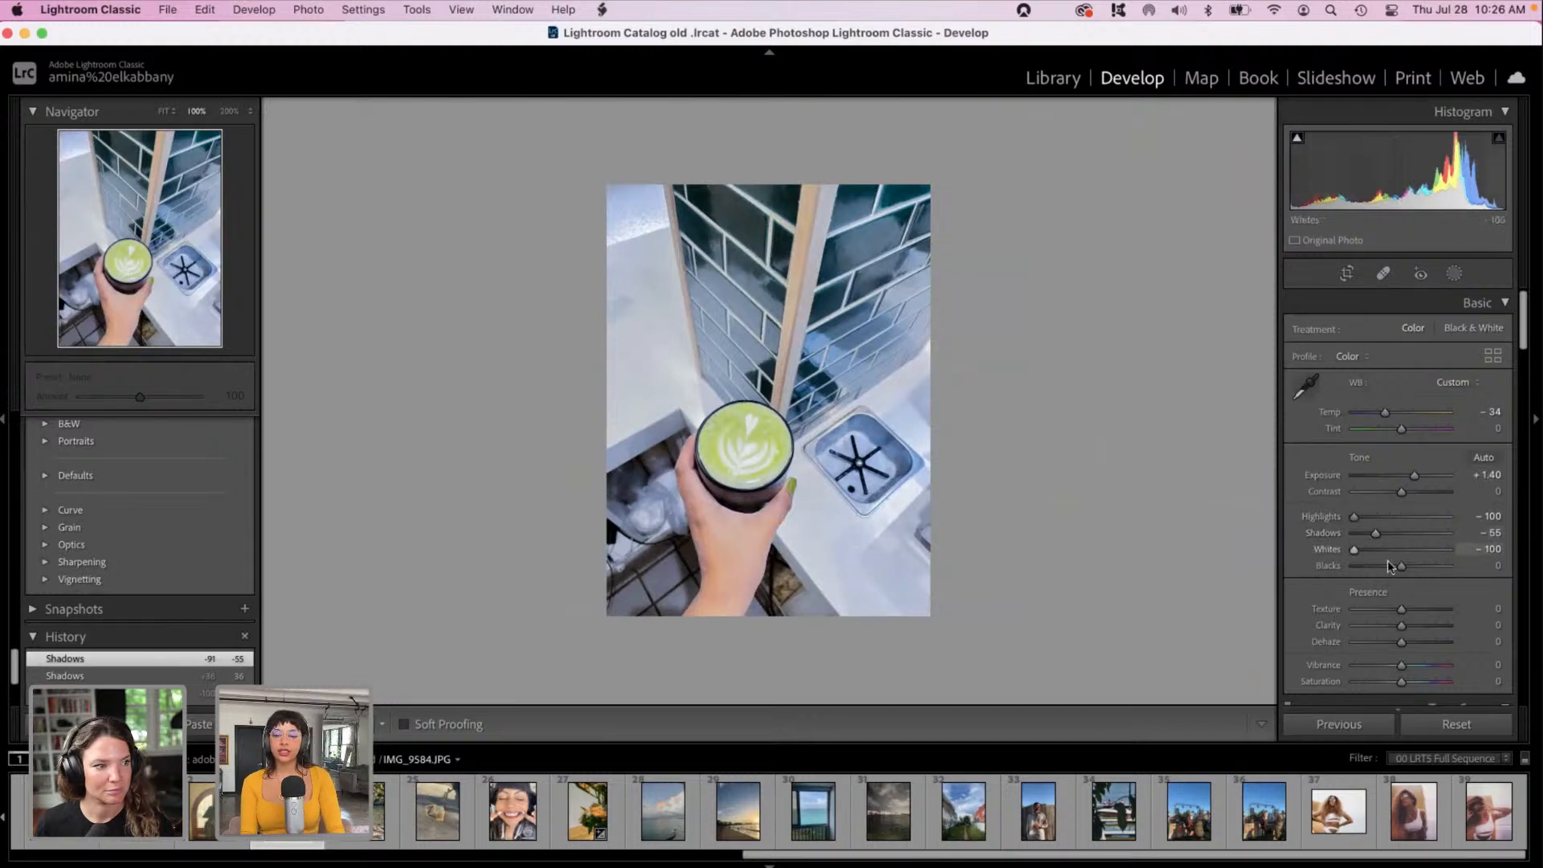
drag(1392, 567, 1378, 568)
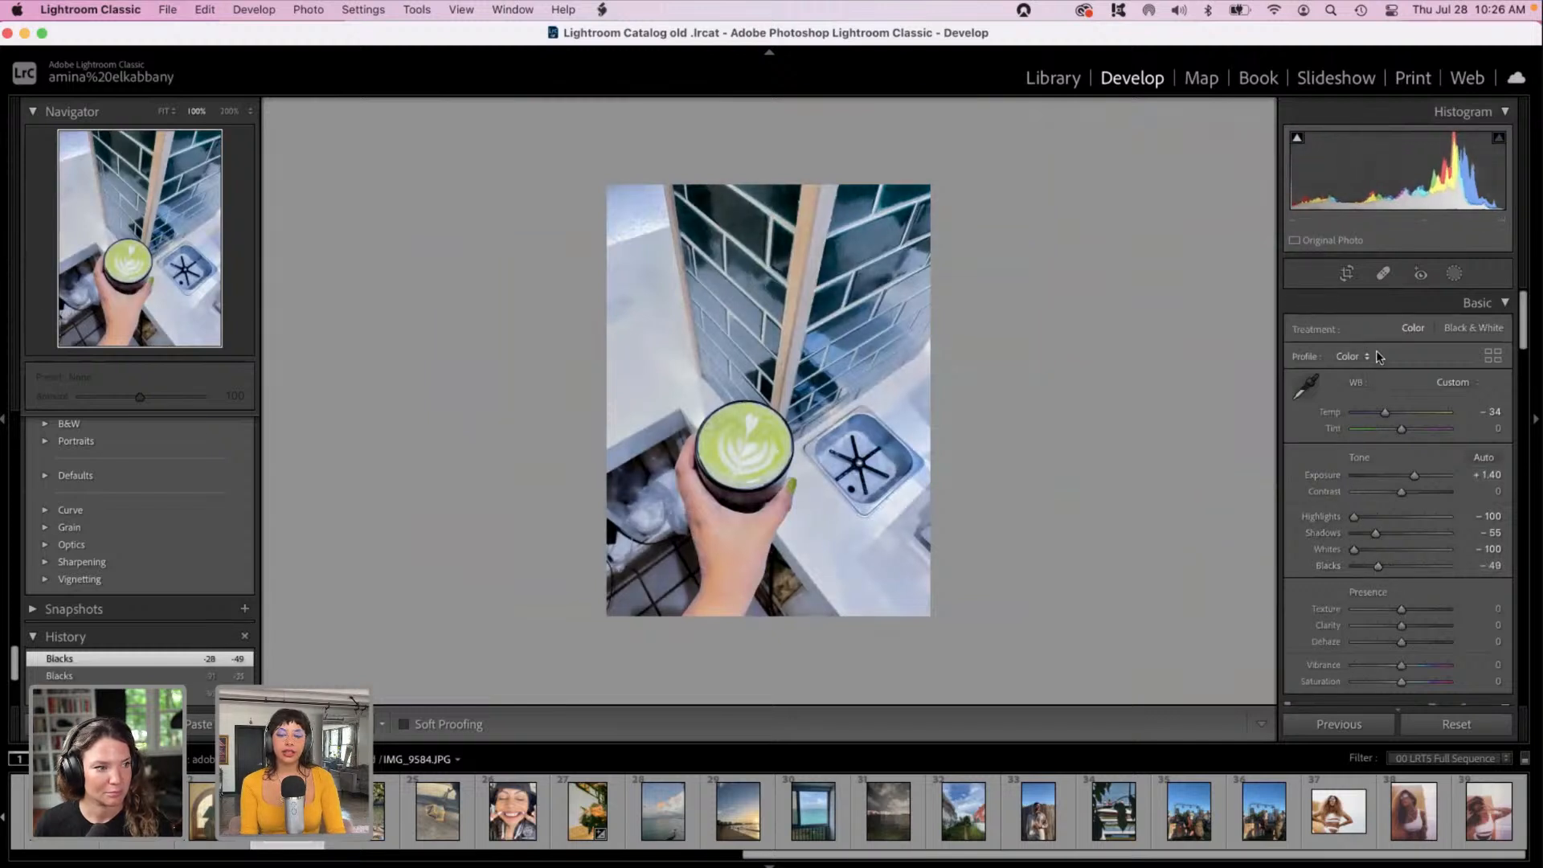
Step: Crop the latte photo to a tighter 1 x 1 square with the cup near the center, and apply the crop
click(1348, 274)
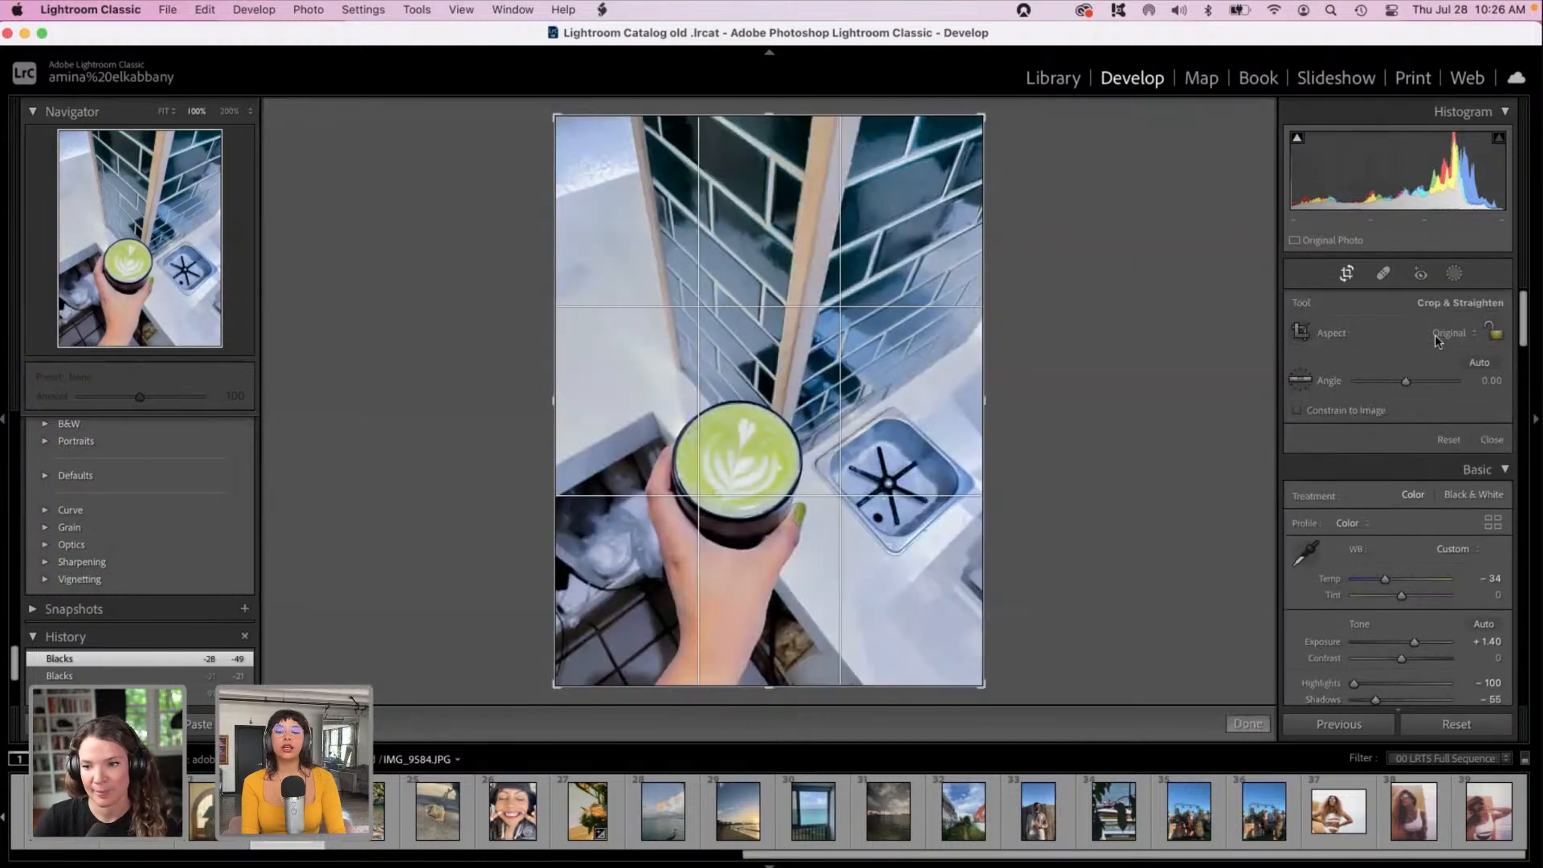
click(1438, 333)
click(1408, 380)
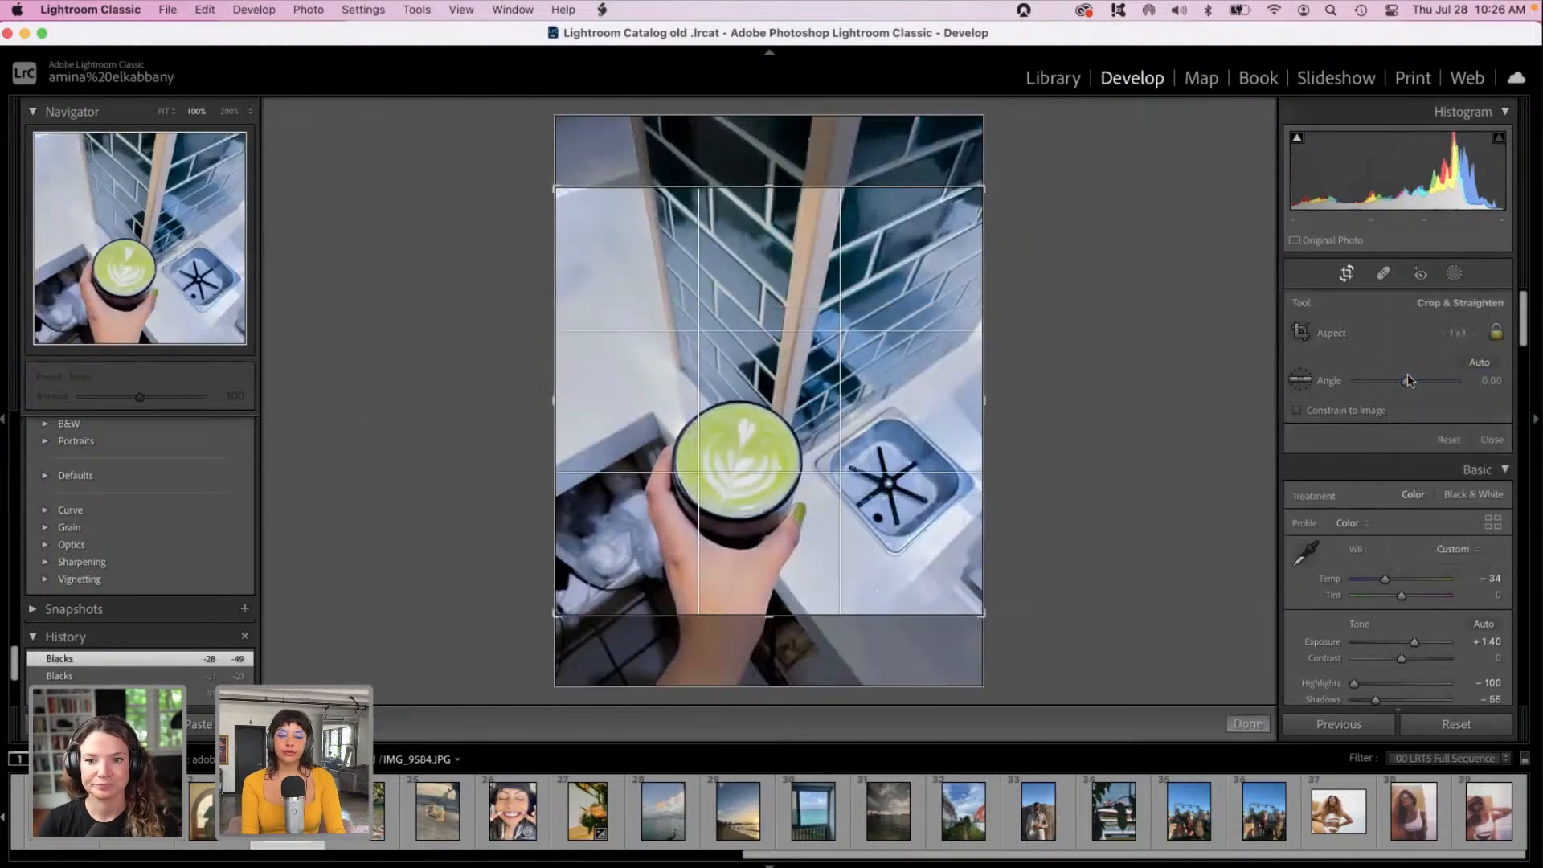
drag(740, 369, 745, 327)
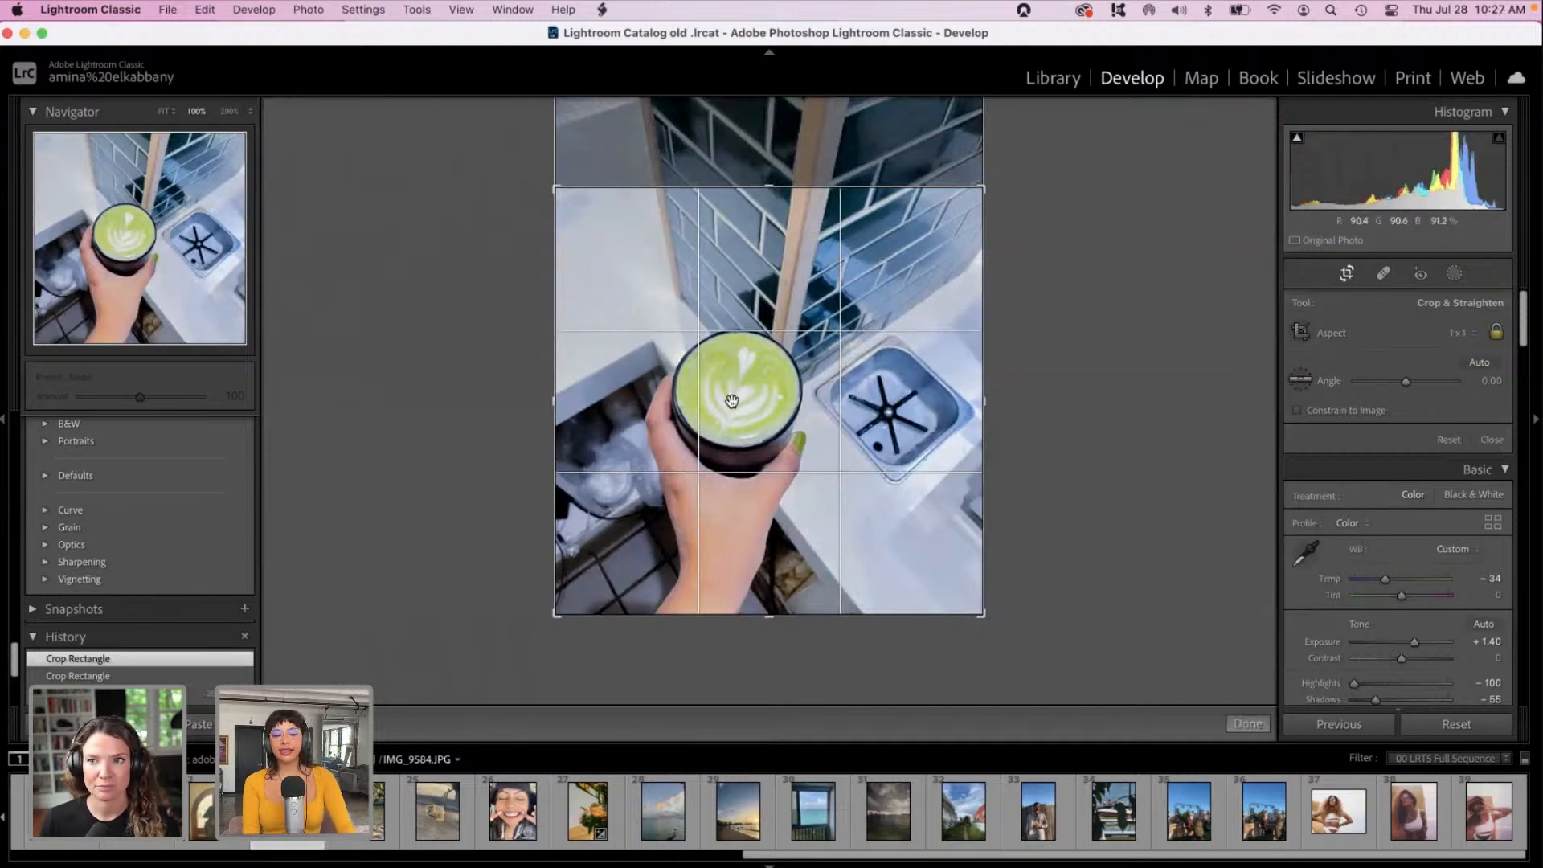
drag(561, 191, 591, 218)
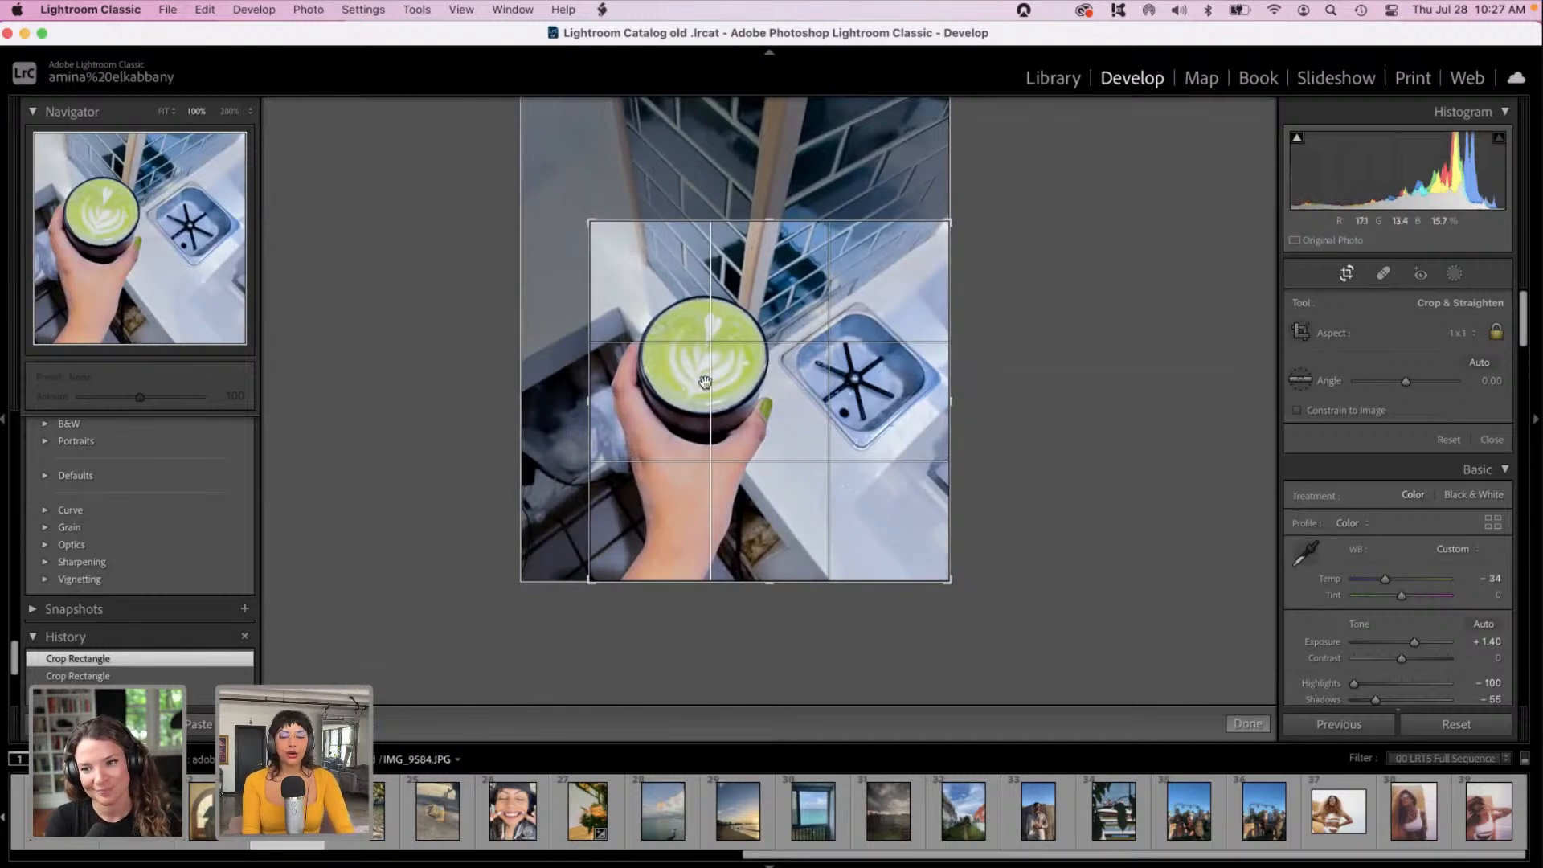
drag(675, 379, 744, 415)
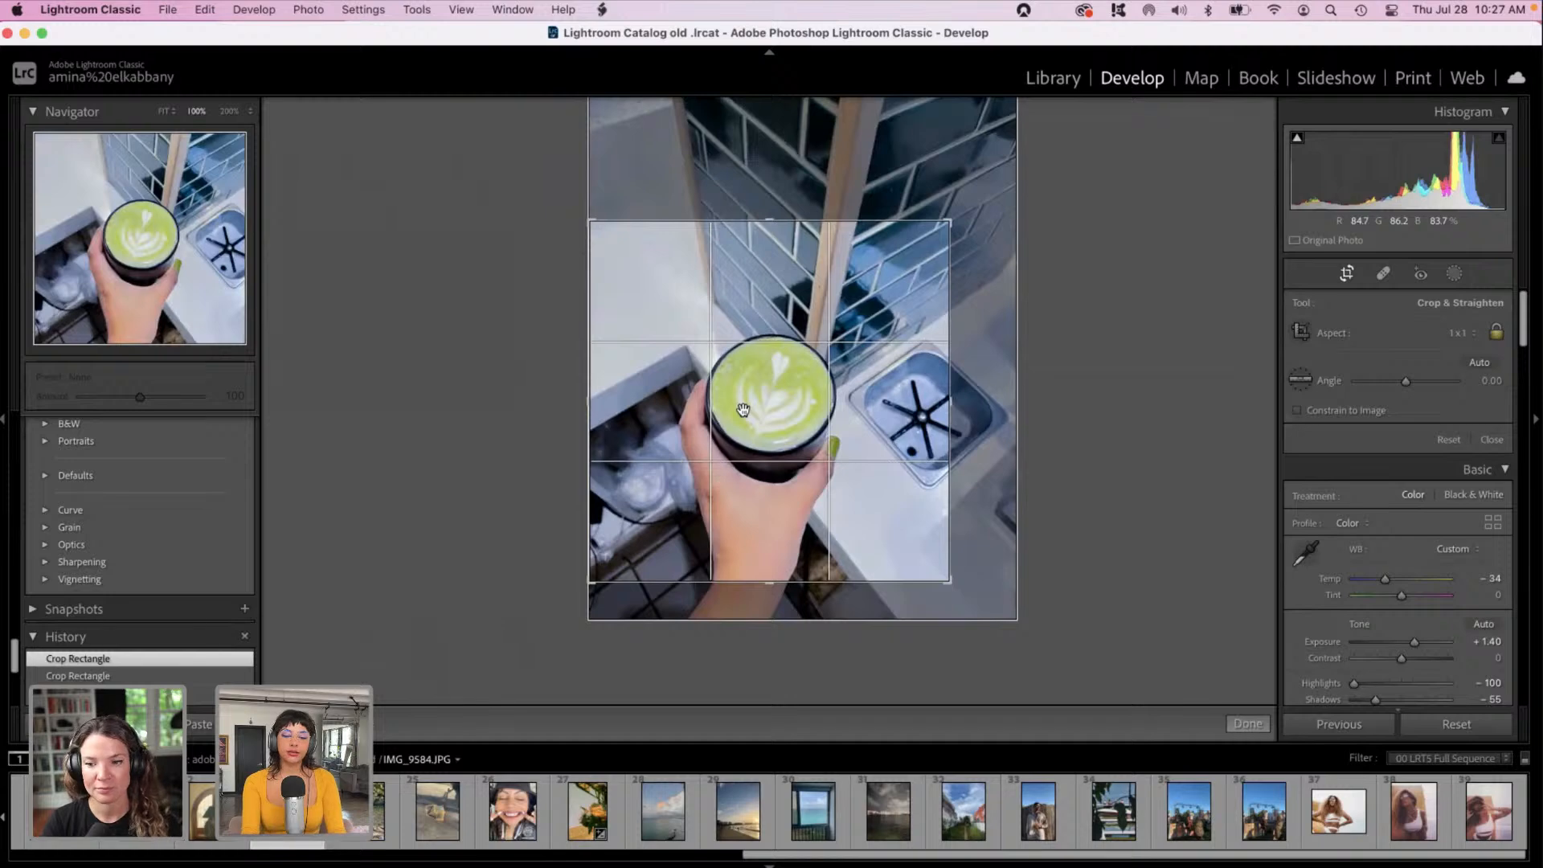
key(Return)
key(super+equal)
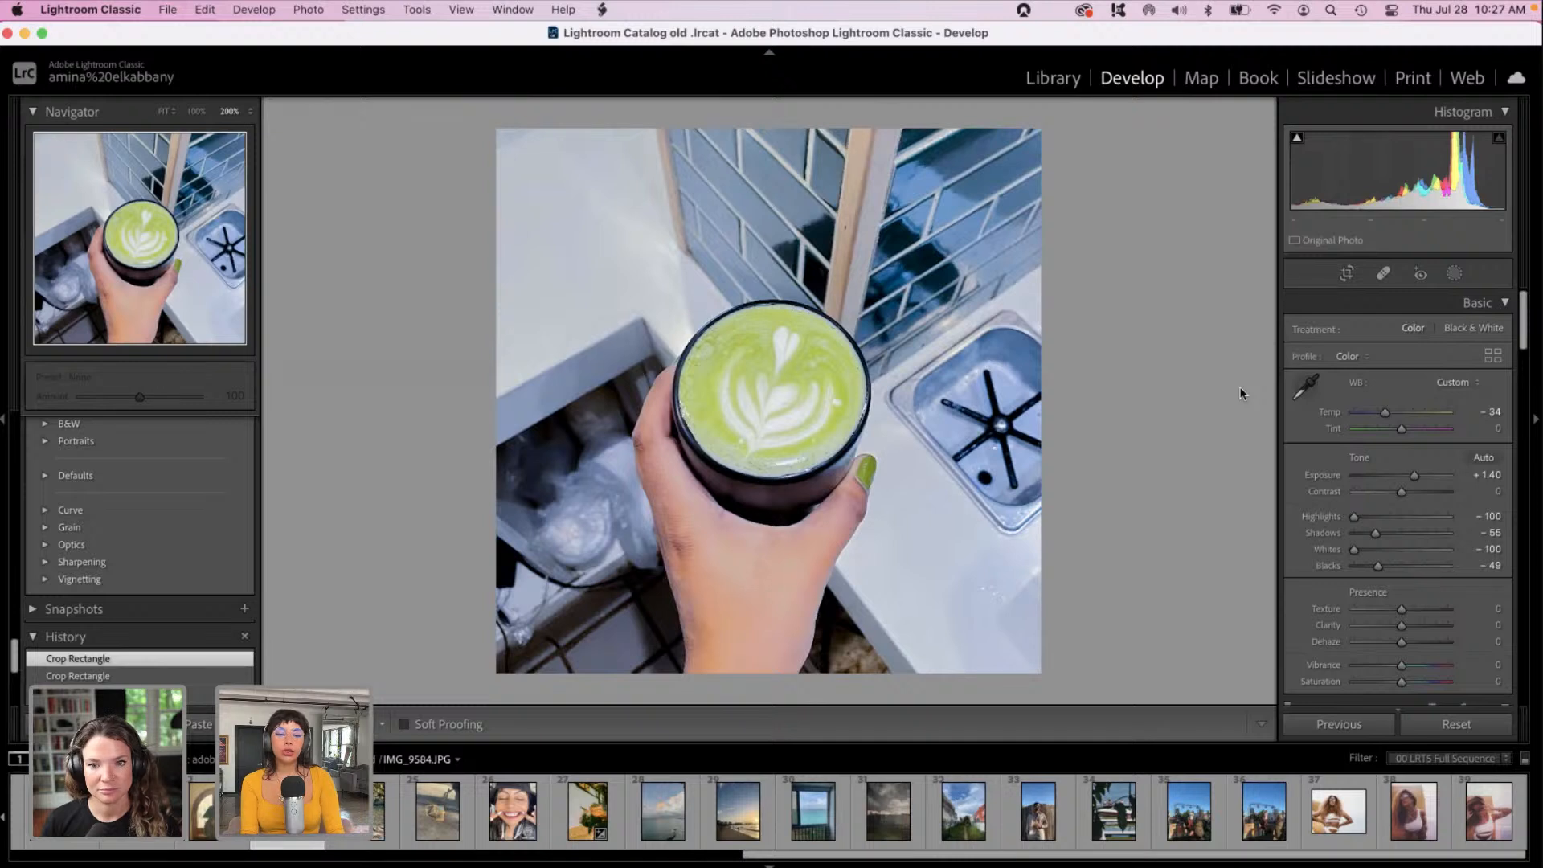
Step: Create a brush mask with size 19.4 and paint it over the dark bin area beside the hand
click(1460, 274)
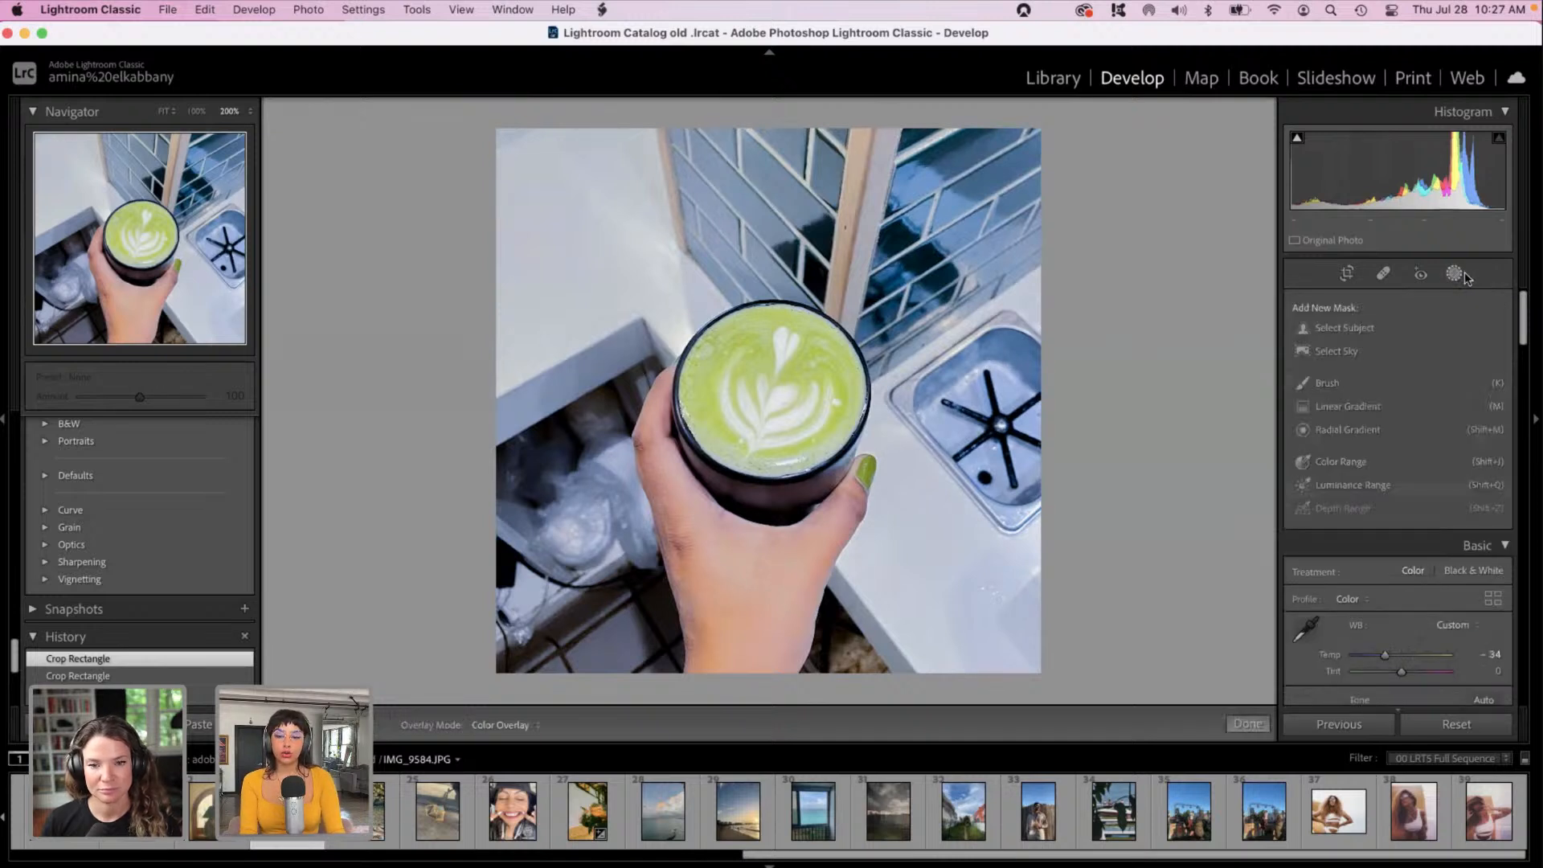
click(1327, 383)
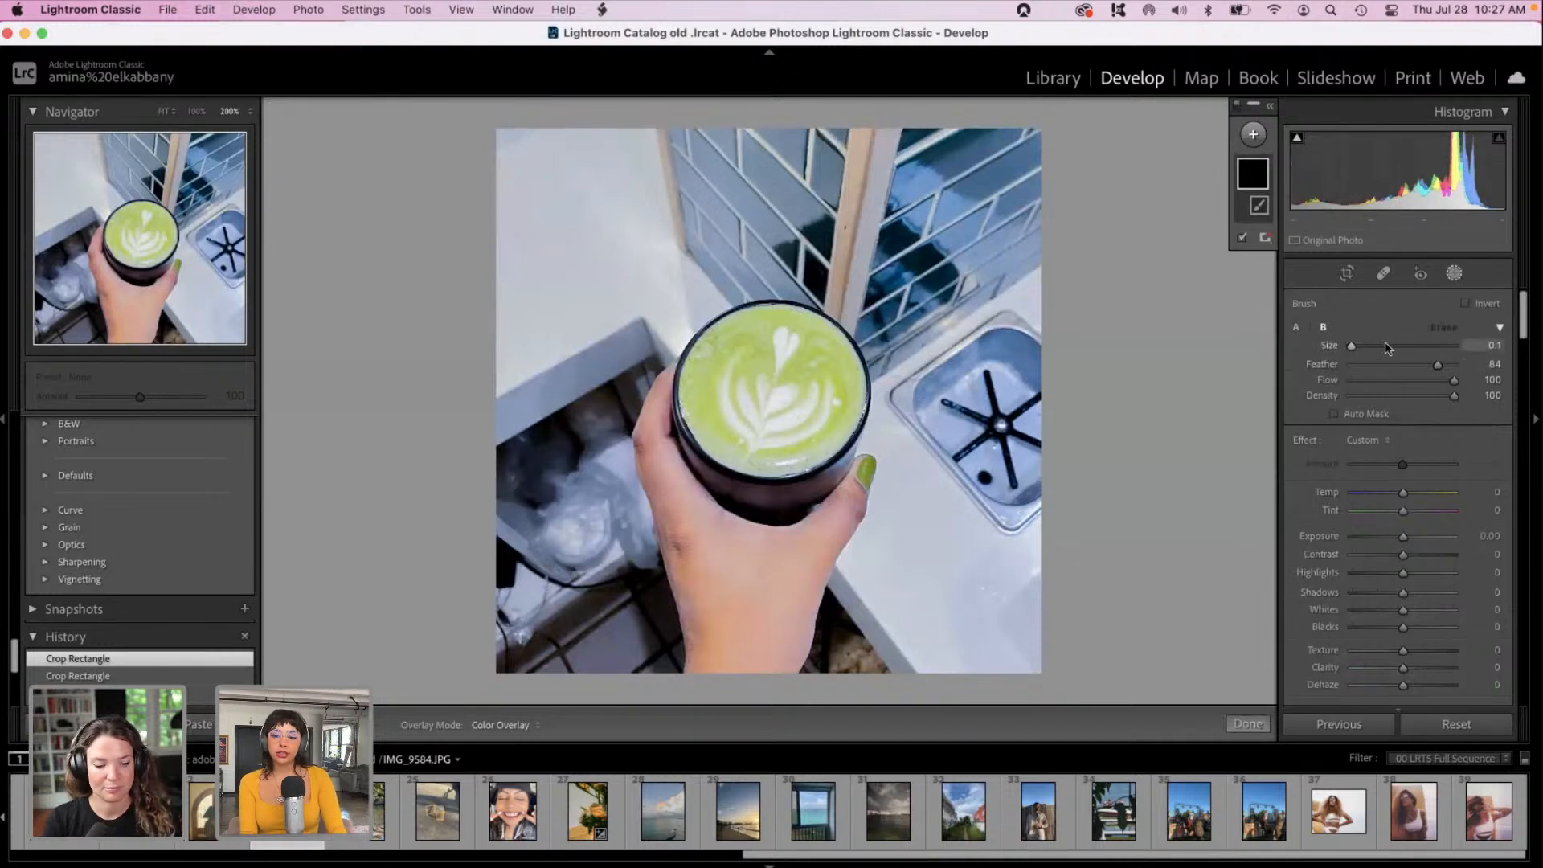
drag(1382, 344, 1371, 346)
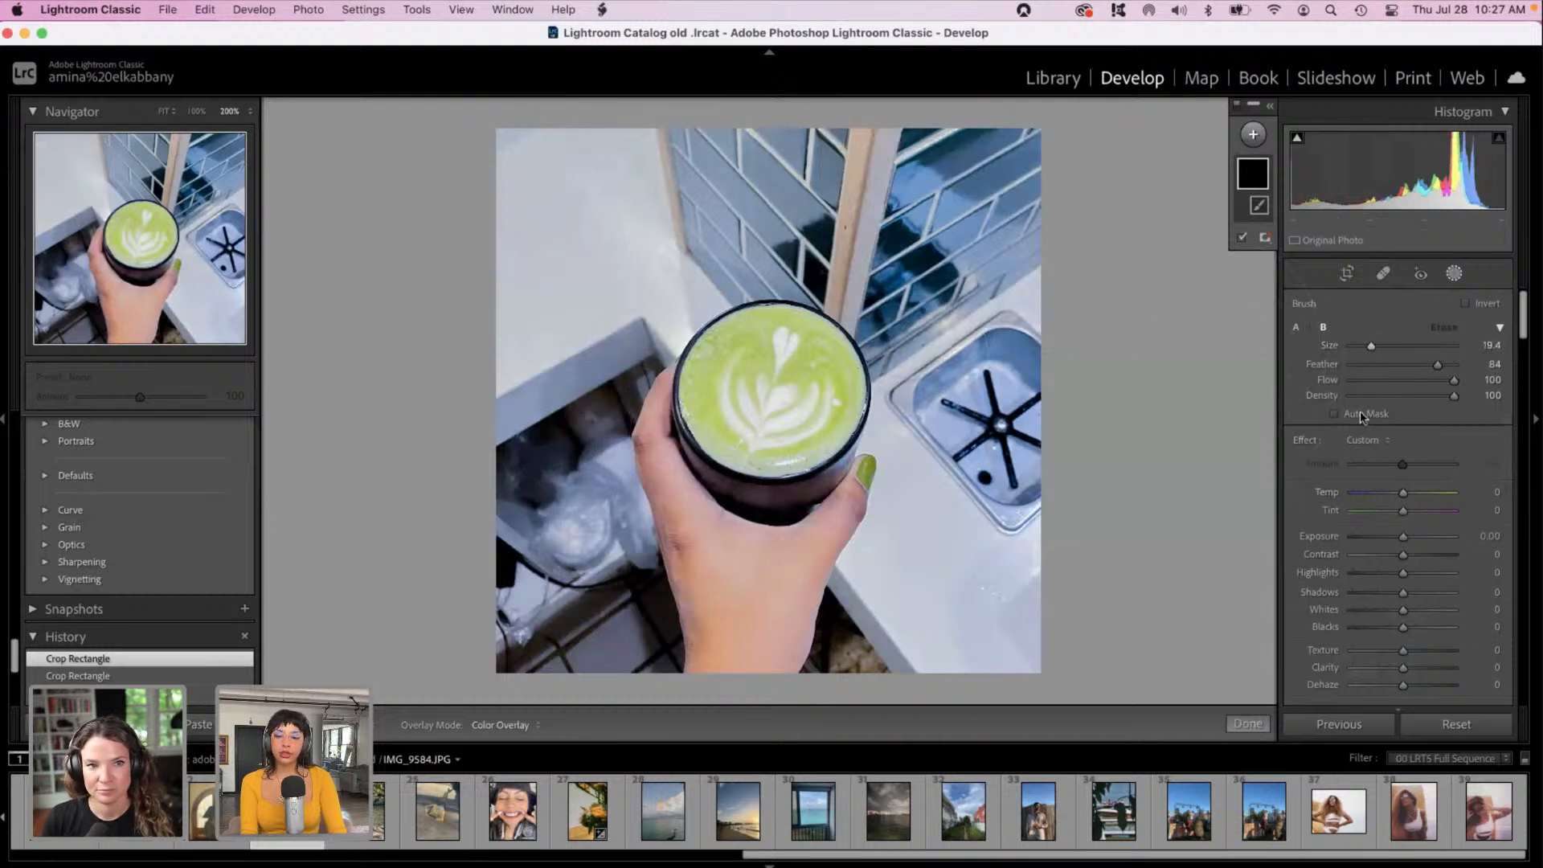
mouse_move(610, 389)
mouse_down()
mouse_move(527, 469)
mouse_move(581, 403)
mouse_move(598, 392)
mouse_move(505, 501)
mouse_move(591, 453)
mouse_move(524, 579)
mouse_move(608, 524)
mouse_move(513, 608)
mouse_move(520, 636)
mouse_move(523, 596)
mouse_move(595, 541)
mouse_move(523, 578)
mouse_move(588, 517)
mouse_move(588, 468)
mouse_move(619, 527)
mouse_up()
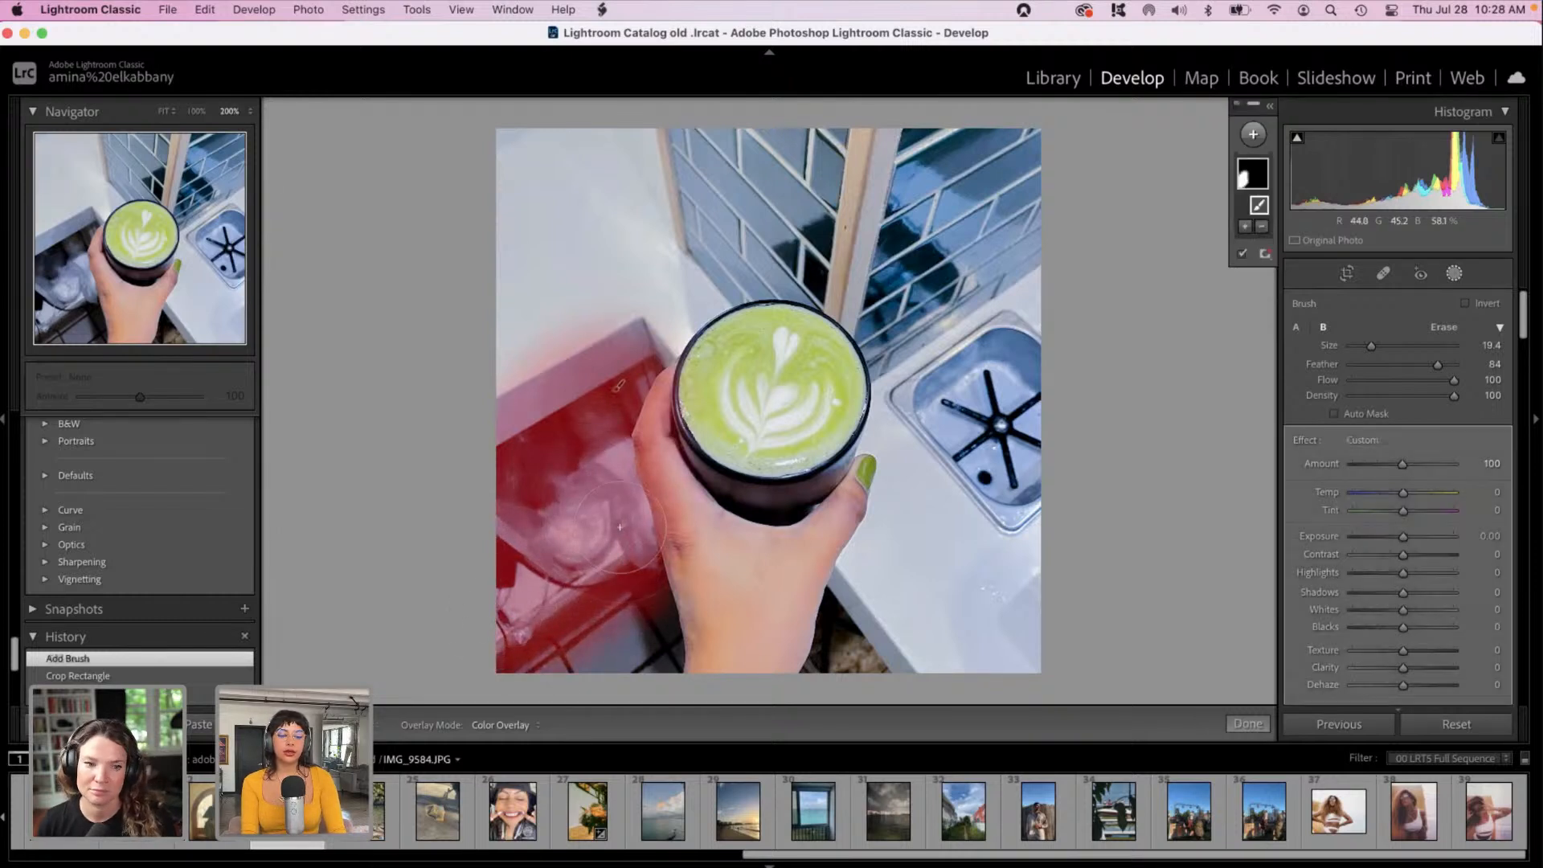
Step: Subtract the hand's edge beside the bin from the mask using a brush with size 9.1 and feather 47
click(1262, 228)
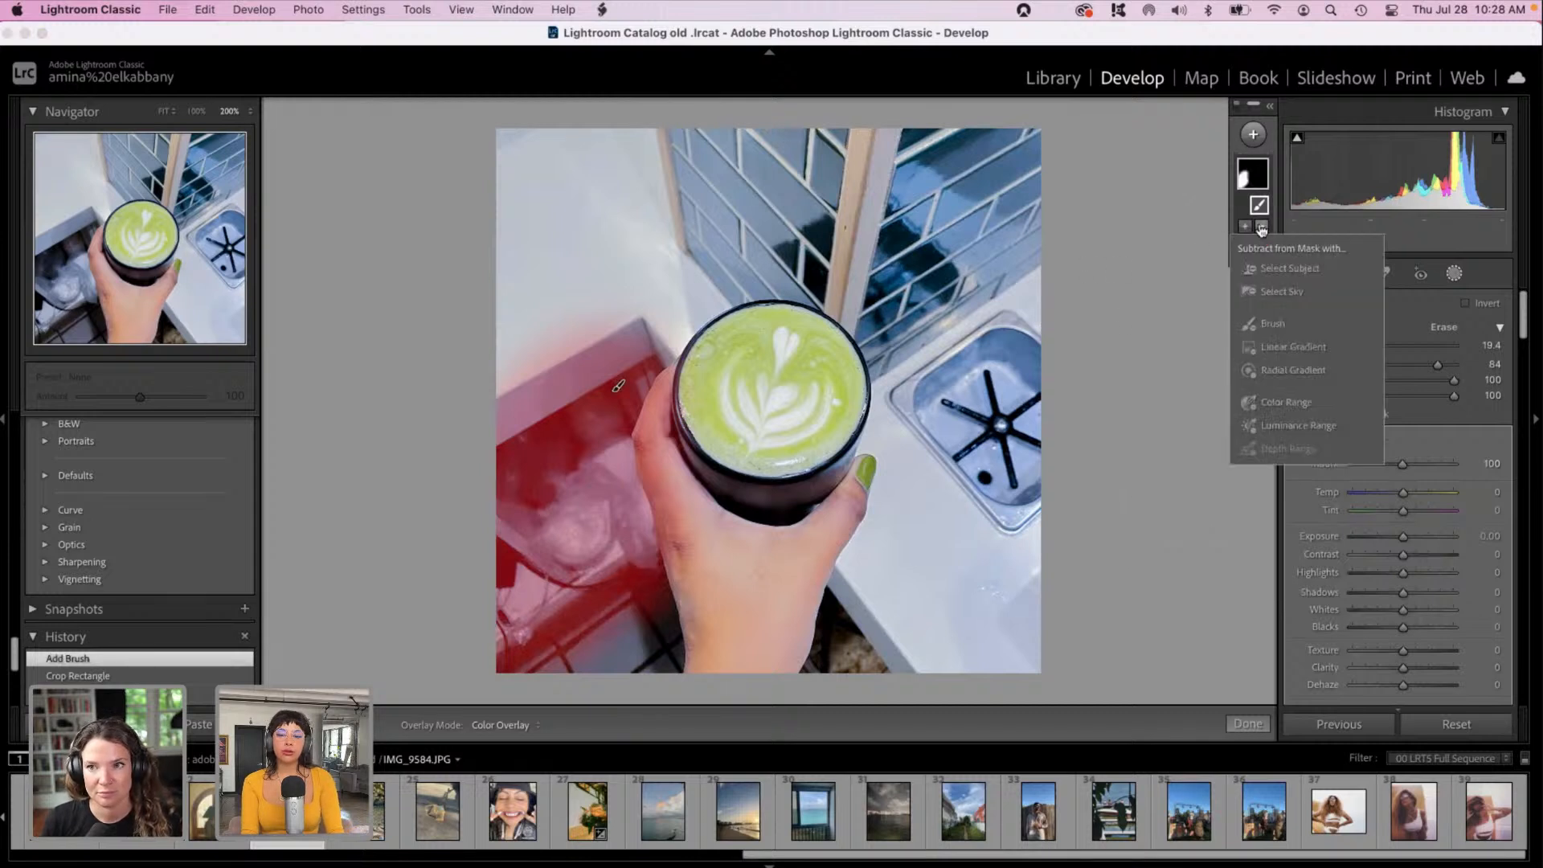
click(1270, 323)
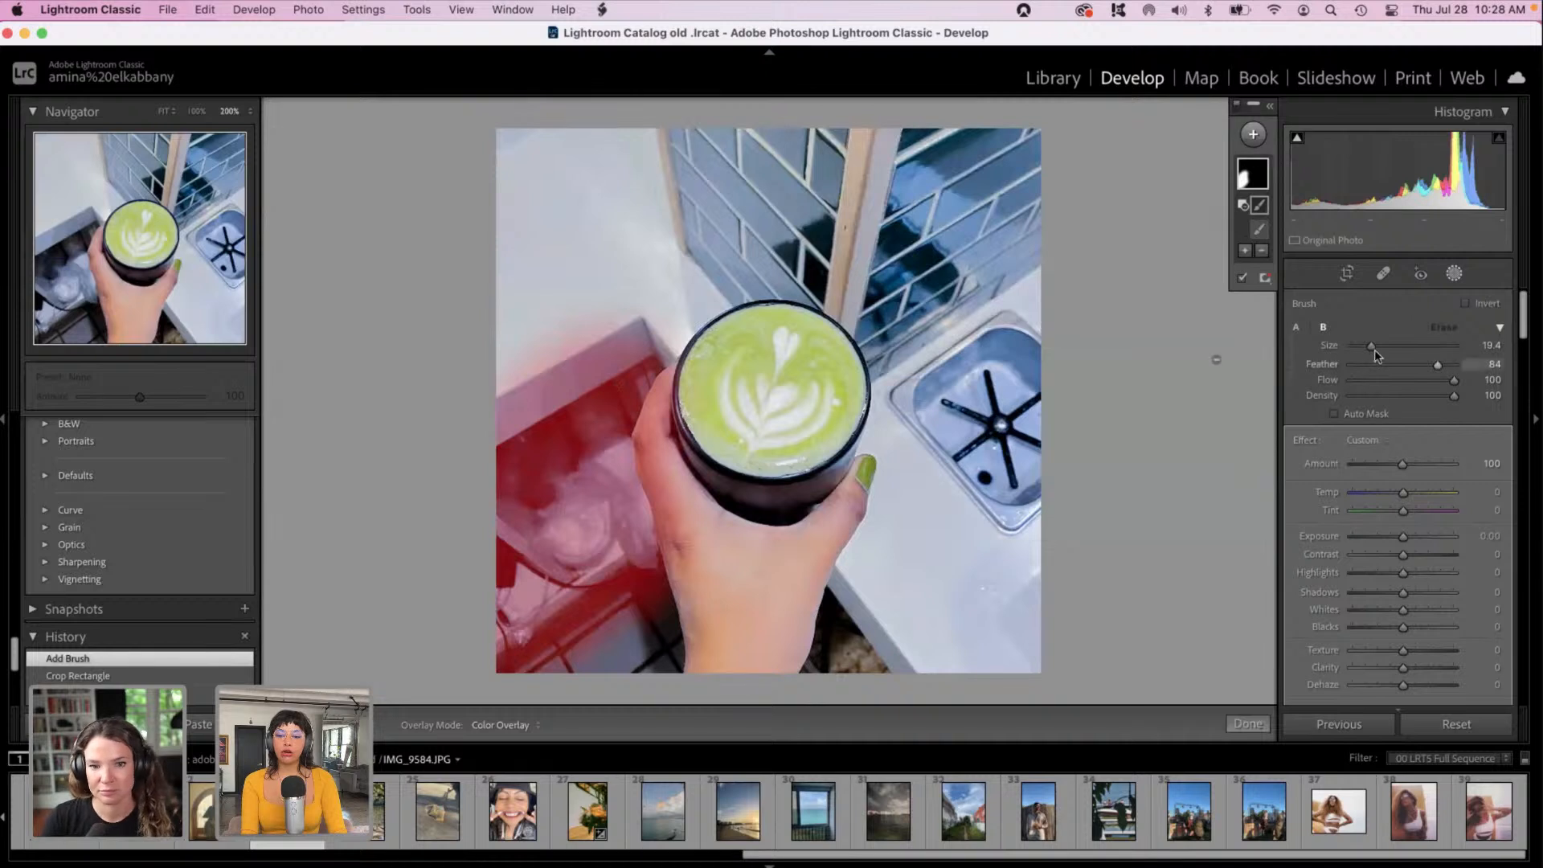
mouse_move(1362, 352)
mouse_down()
mouse_move(1412, 367)
mouse_move(1400, 368)
mouse_up()
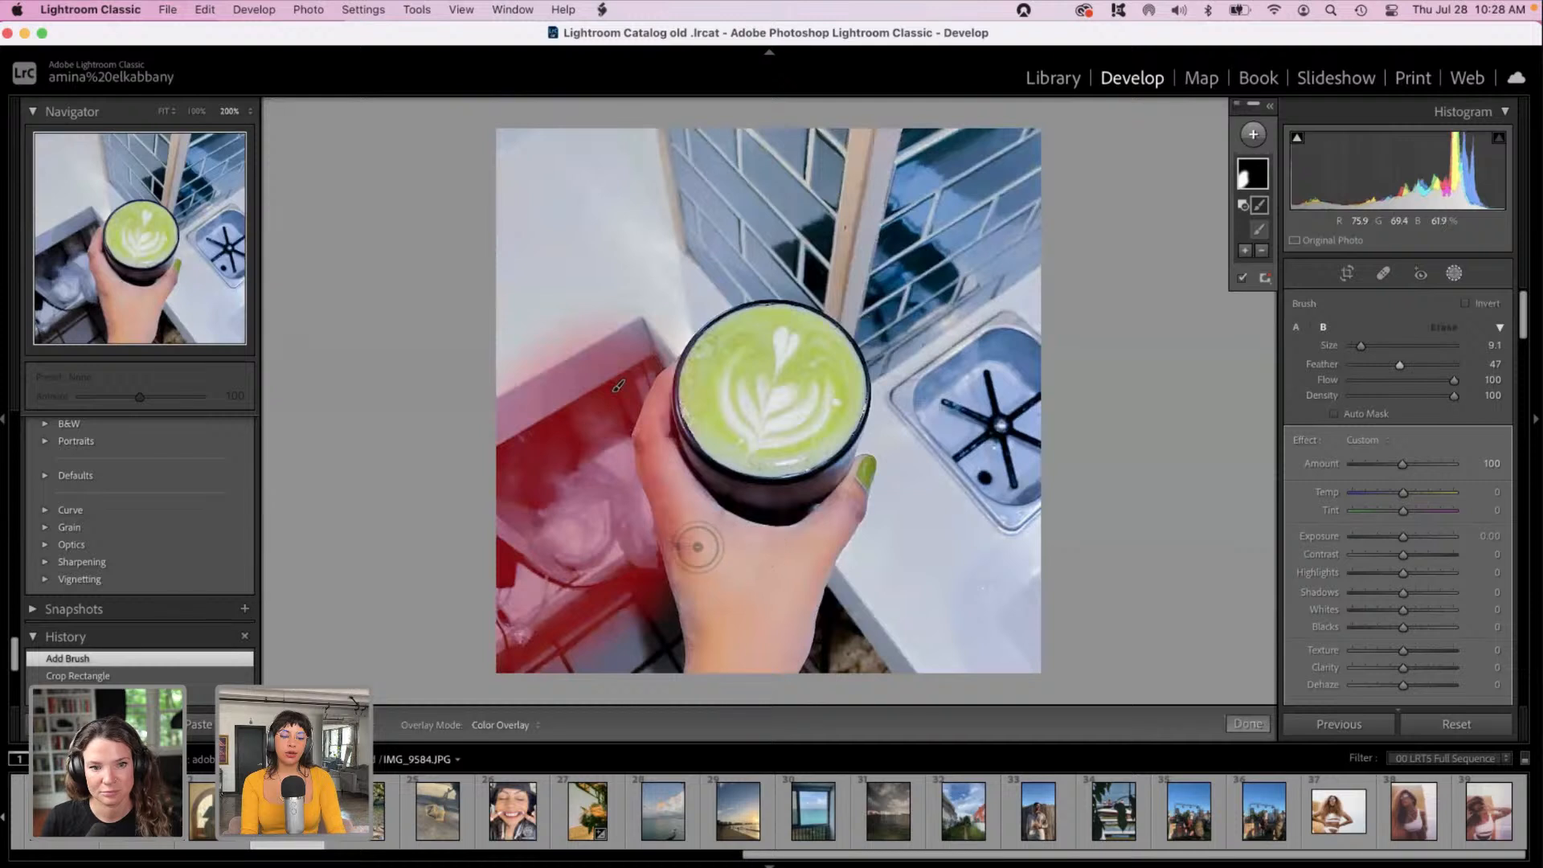
mouse_move(684, 548)
mouse_down()
mouse_move(662, 411)
mouse_move(696, 374)
mouse_move(663, 394)
mouse_move(653, 439)
mouse_move(711, 653)
mouse_up()
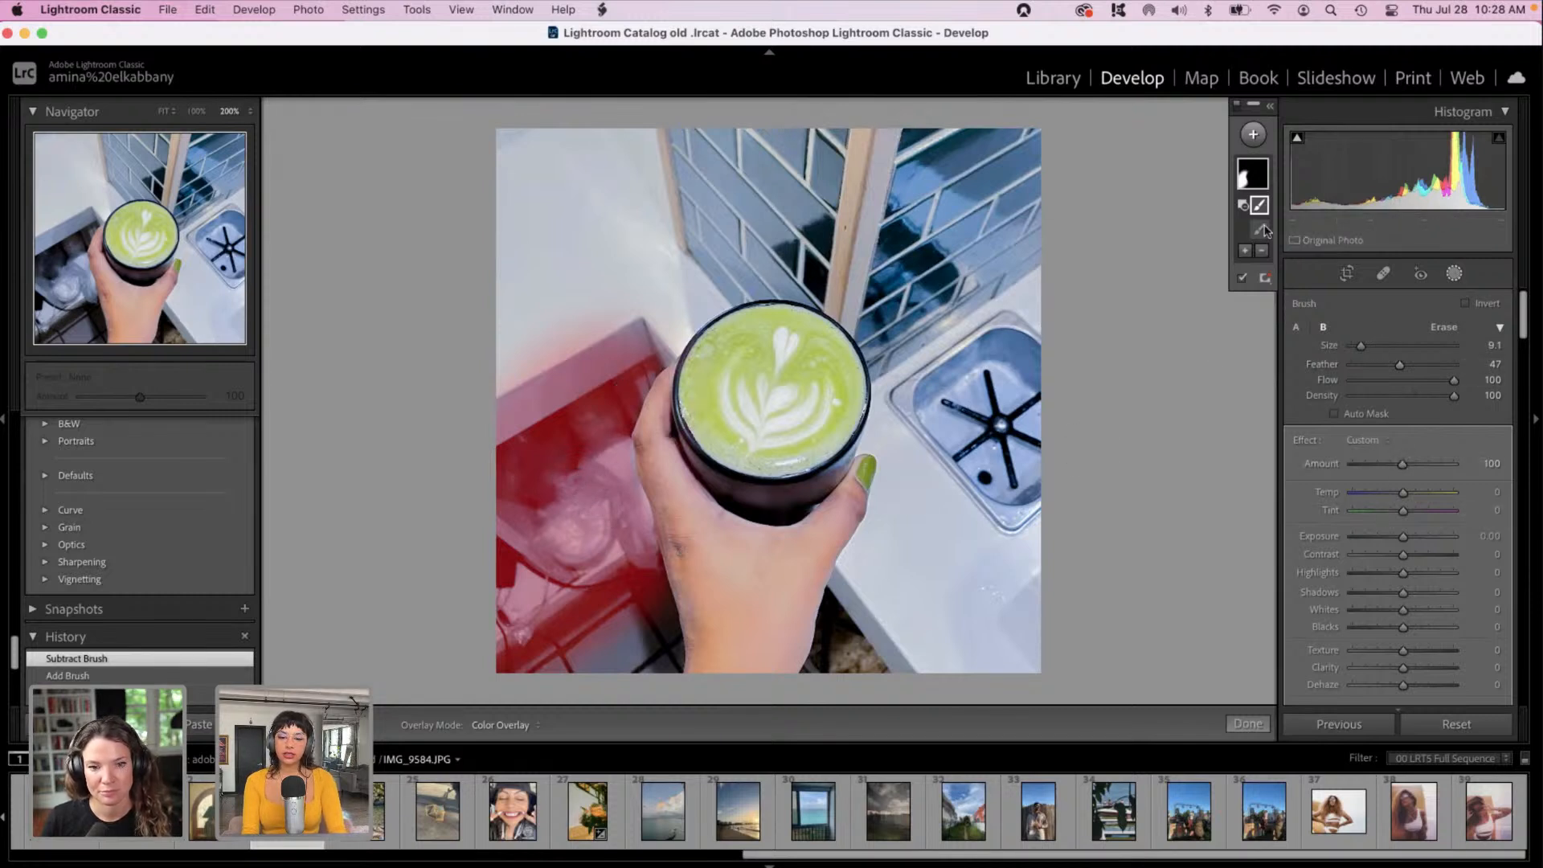
Step: Darken the masked bin area with Exposure −4.00 and Shadows −100, and close the masking tool
click(1252, 173)
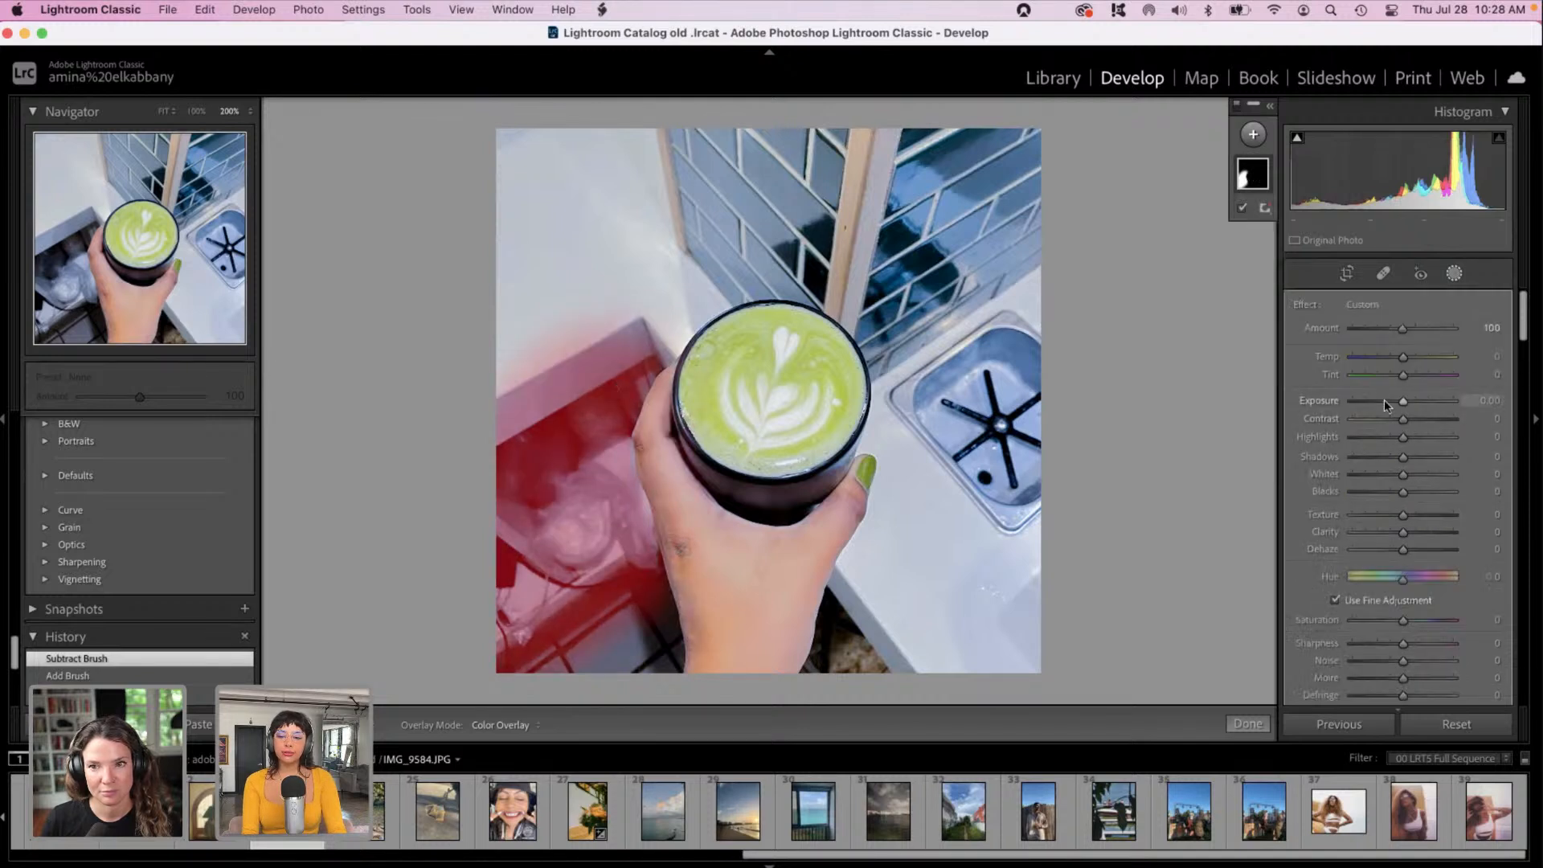
drag(1385, 400, 1286, 406)
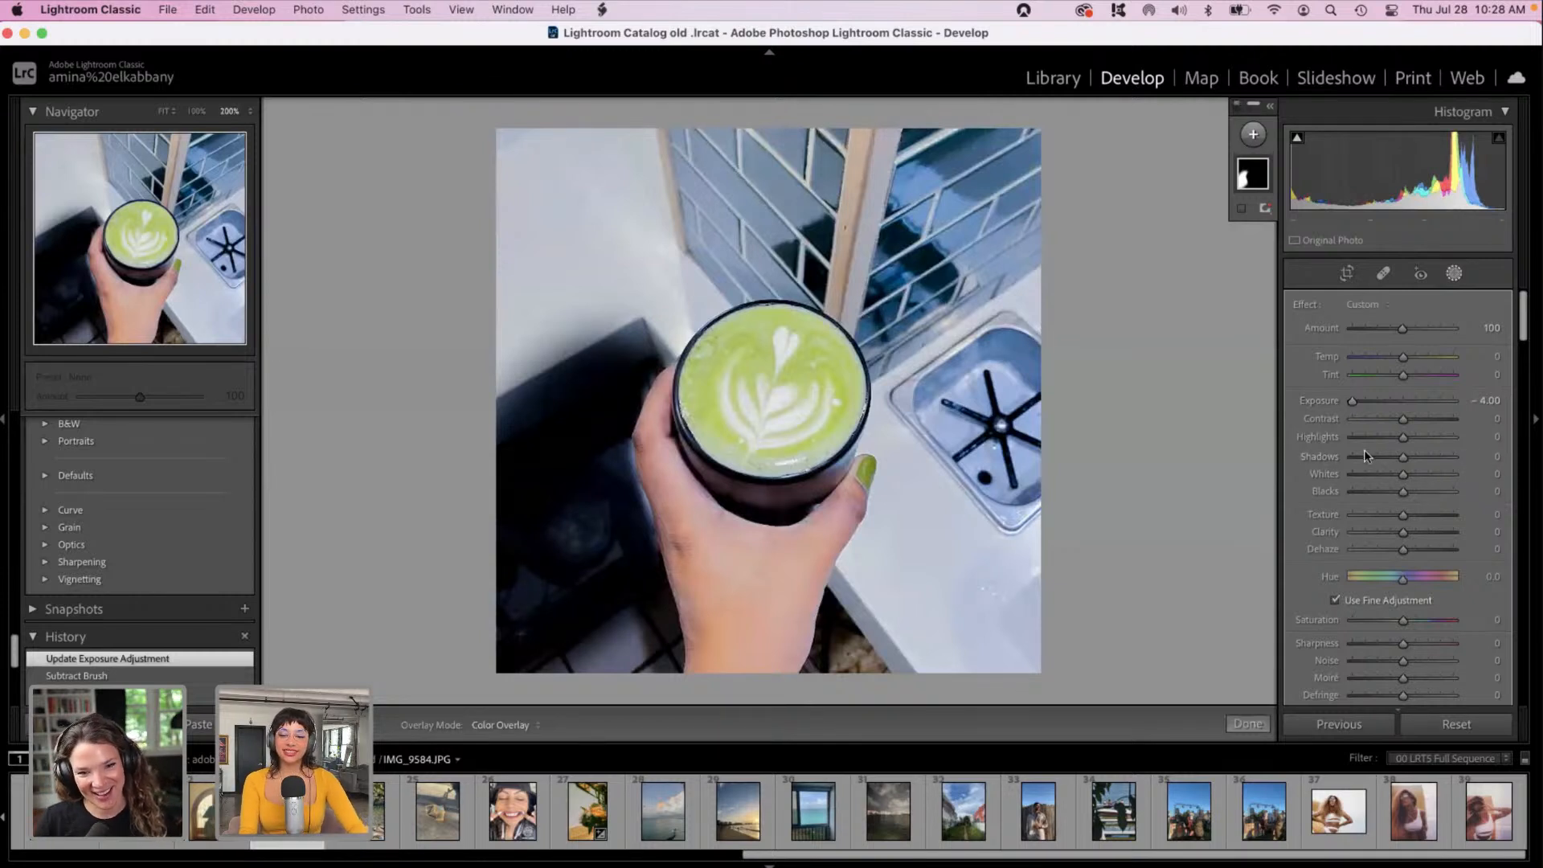
drag(1376, 463, 1255, 446)
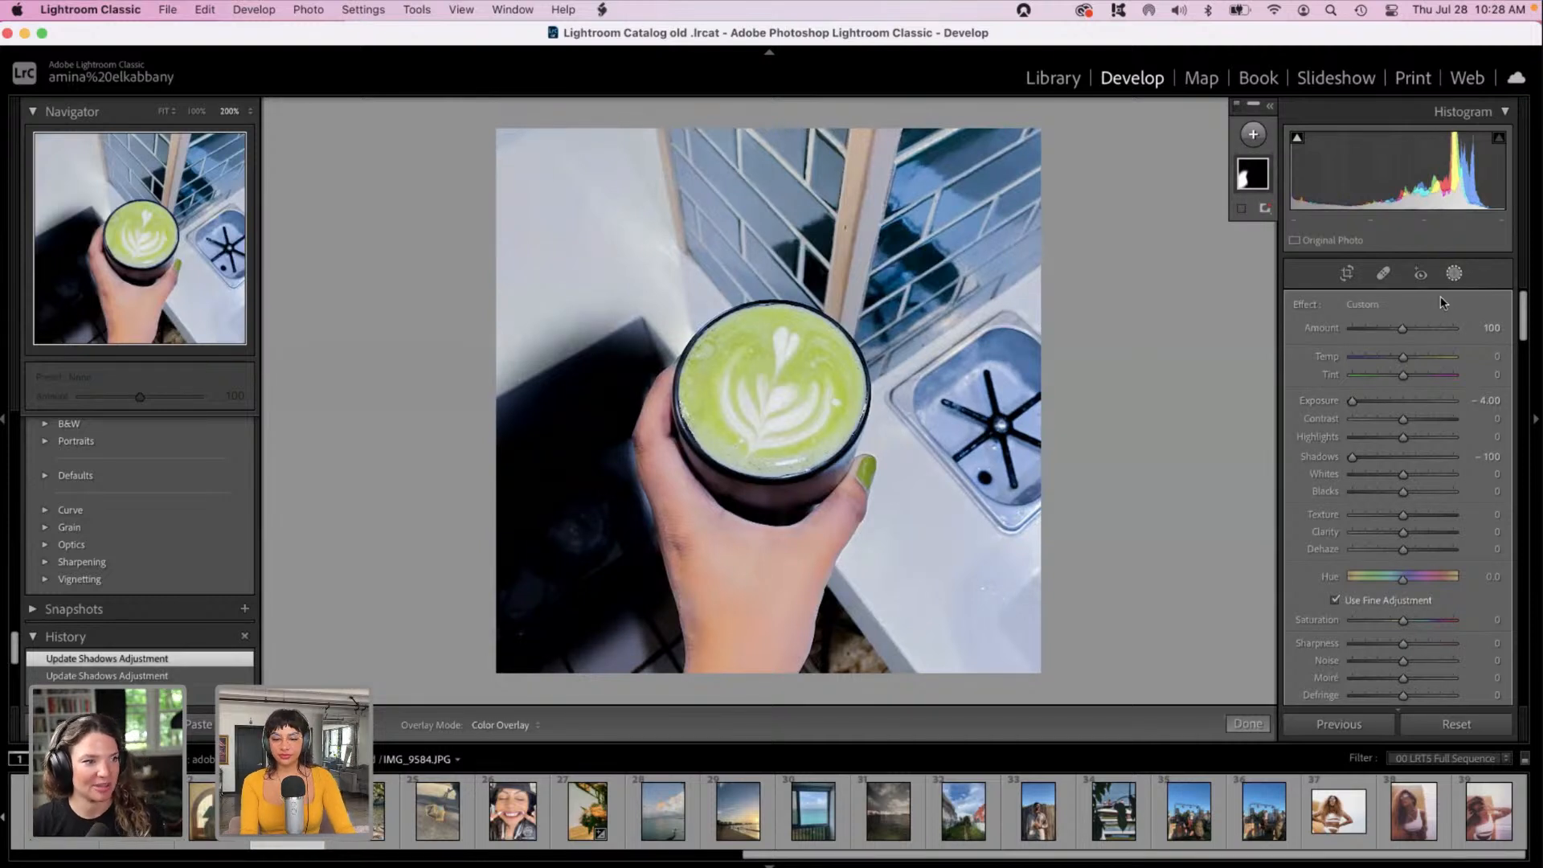
click(1453, 274)
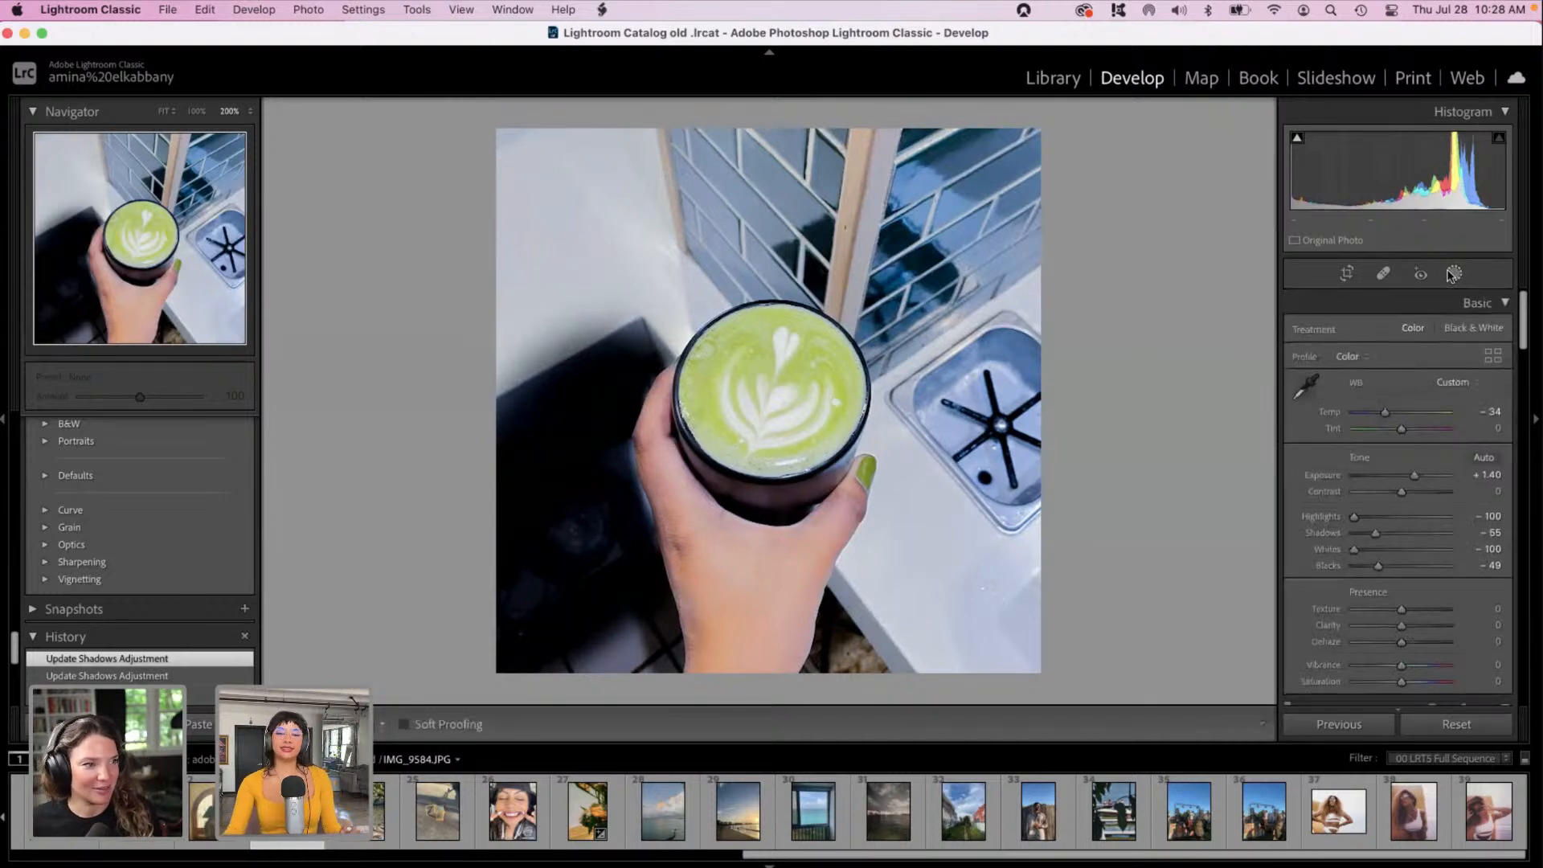
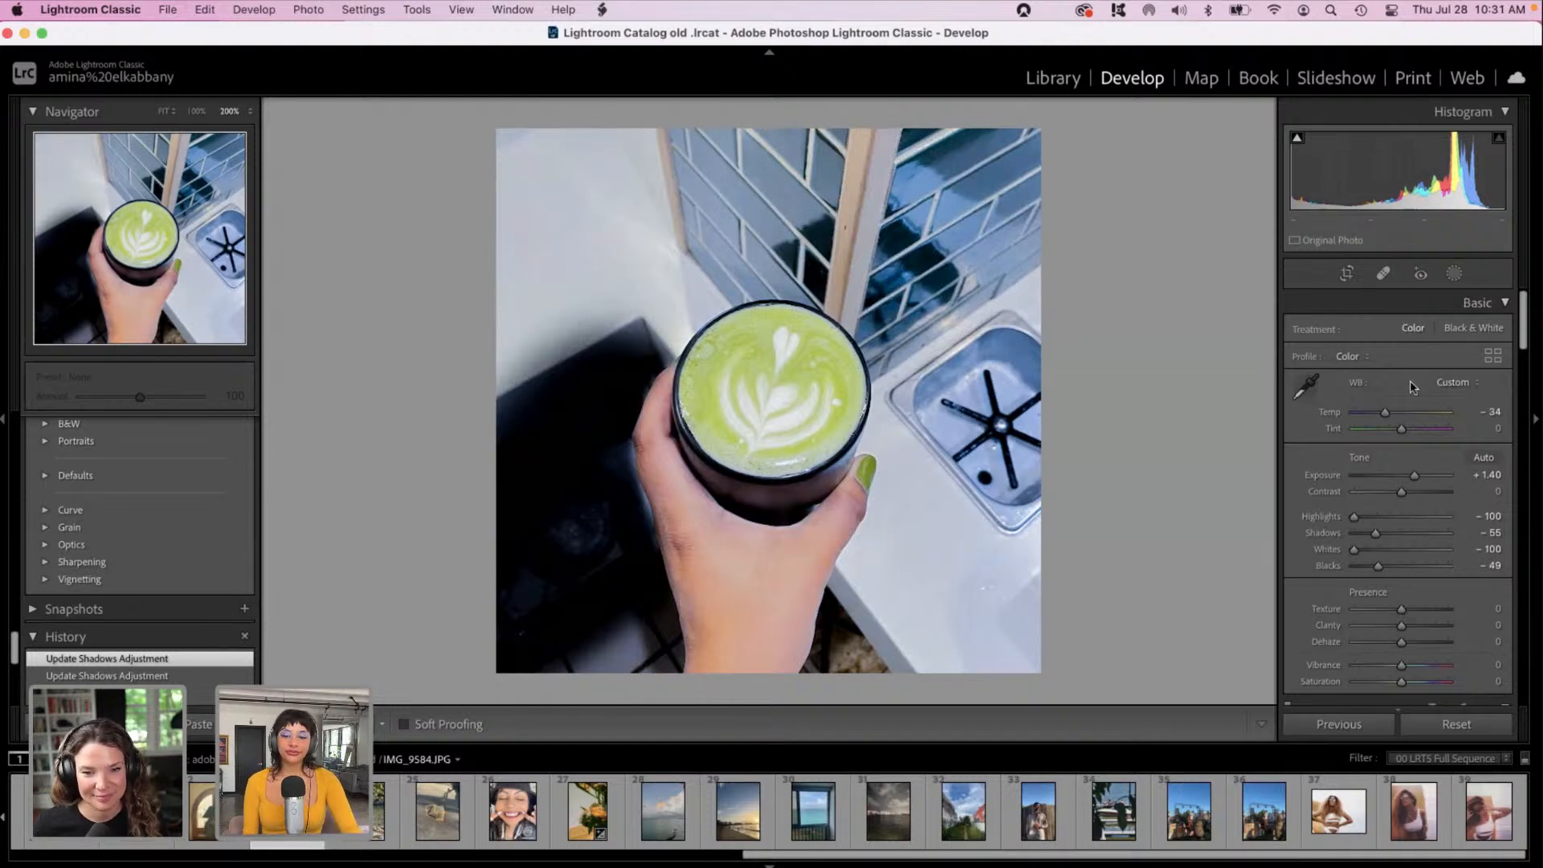
Step: Set the latte photo's global Exposure to +0.25, Shadows to +79 and Blacks to +16
drag(1414, 475, 1403, 482)
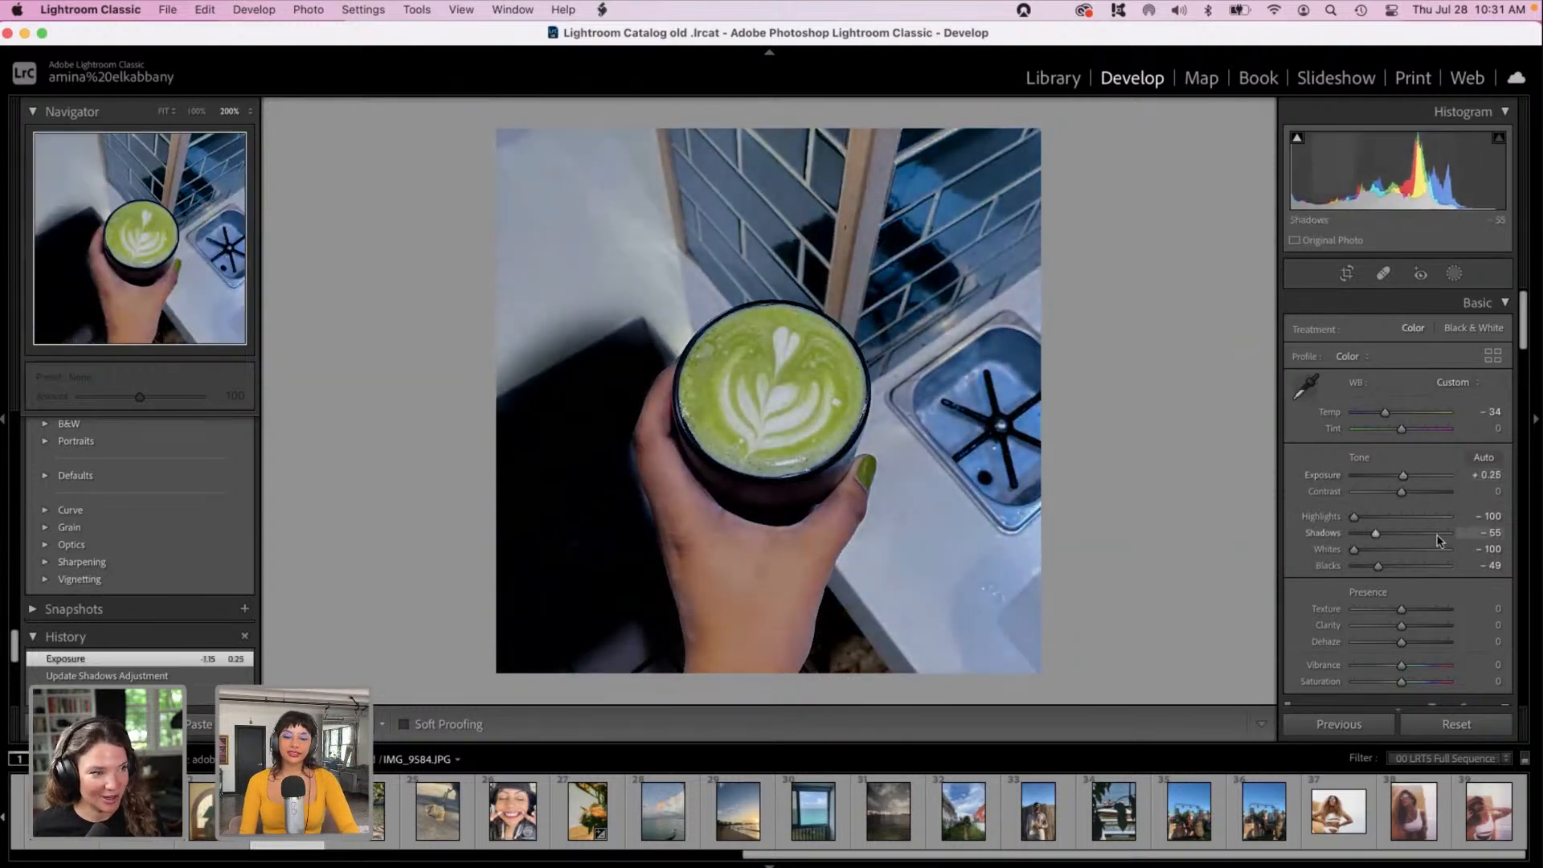
click(1437, 534)
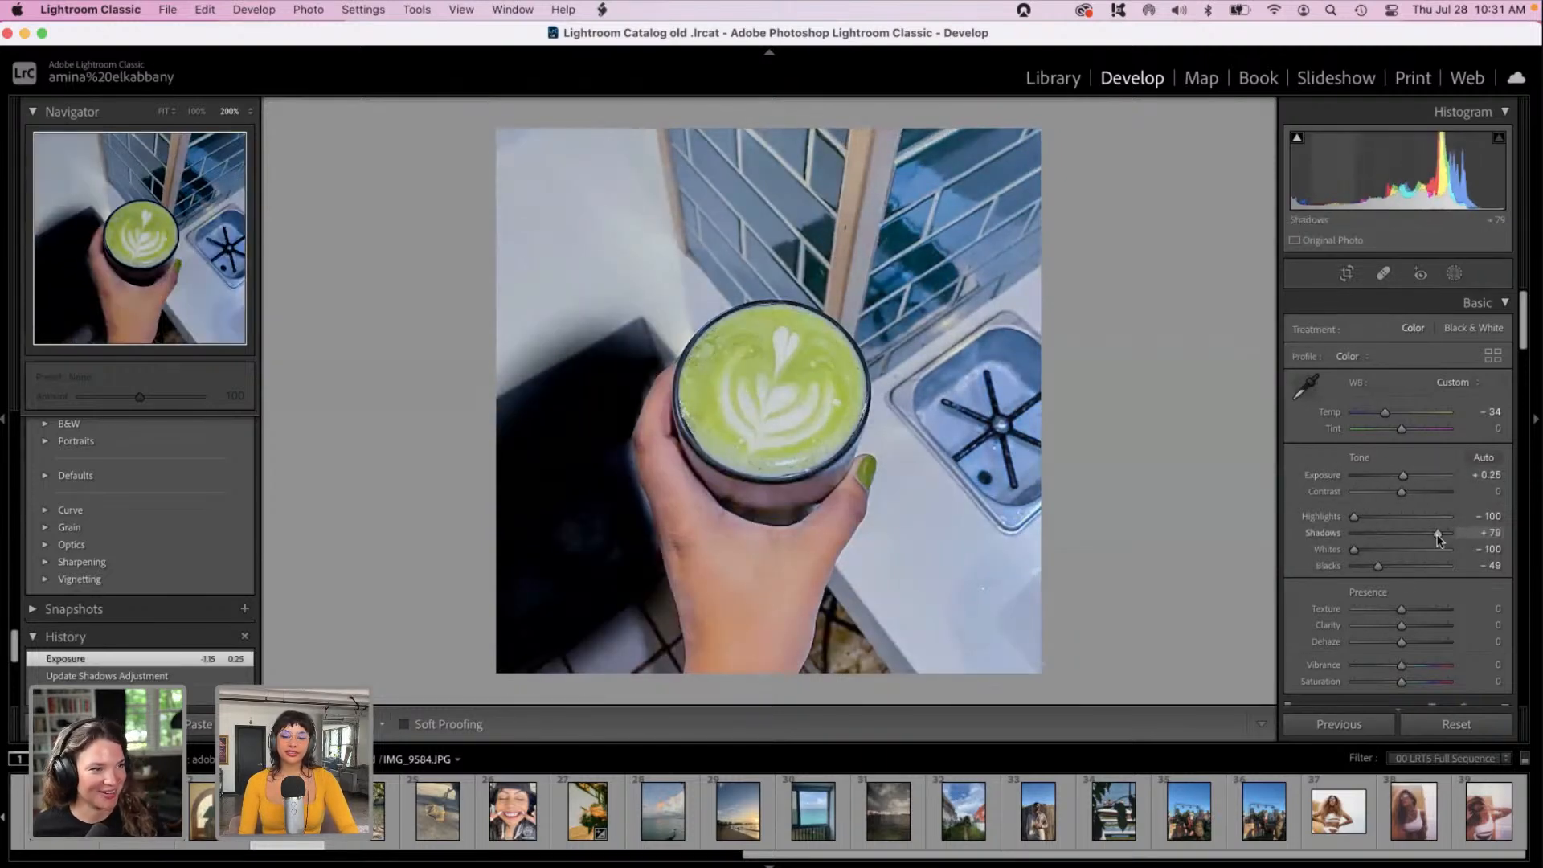
click(1407, 566)
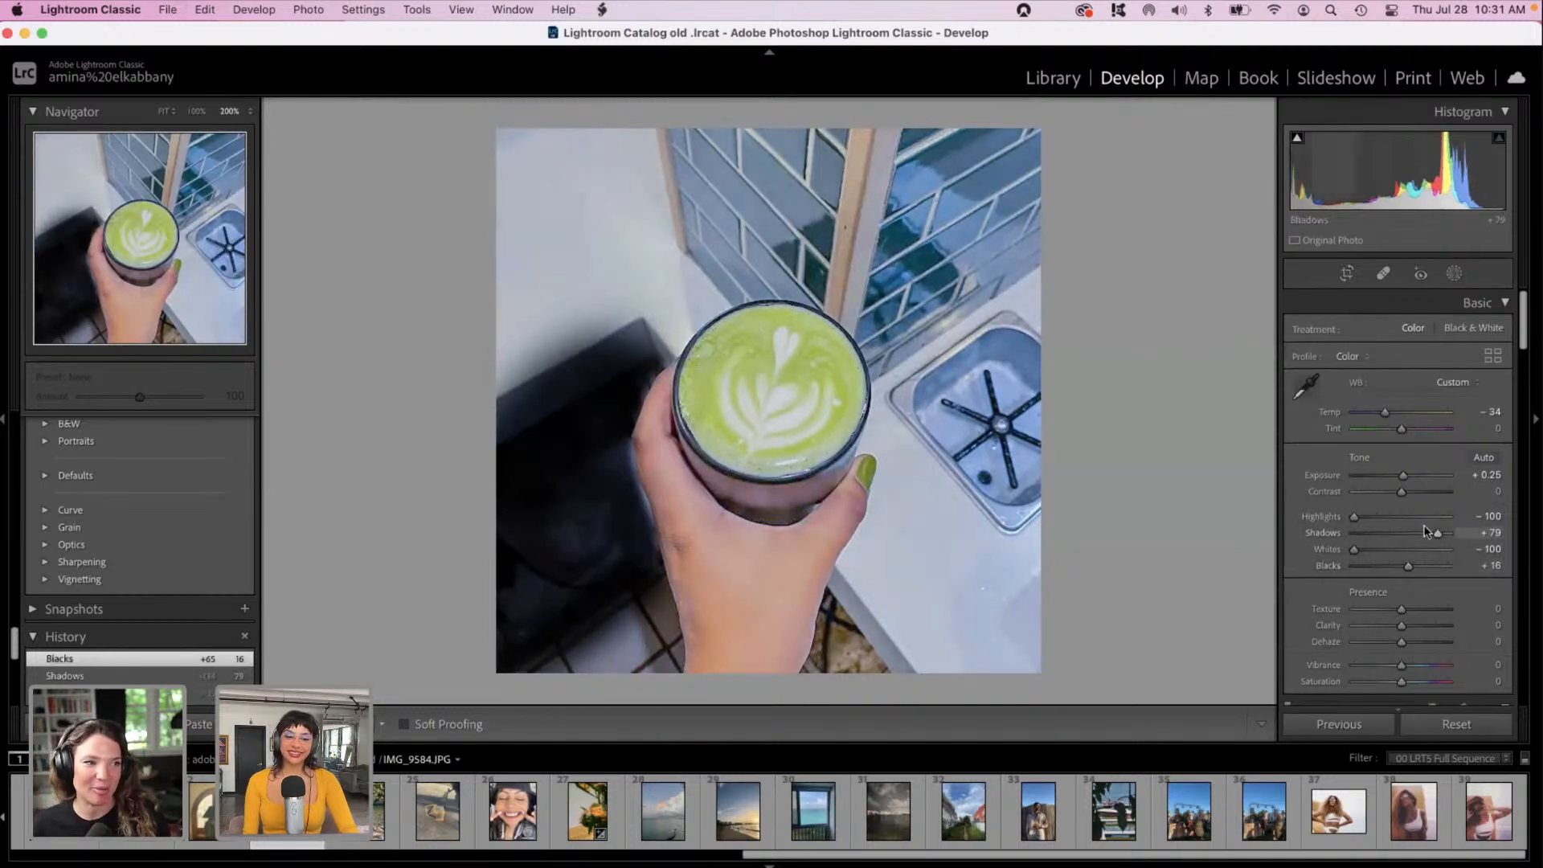
click(1456, 274)
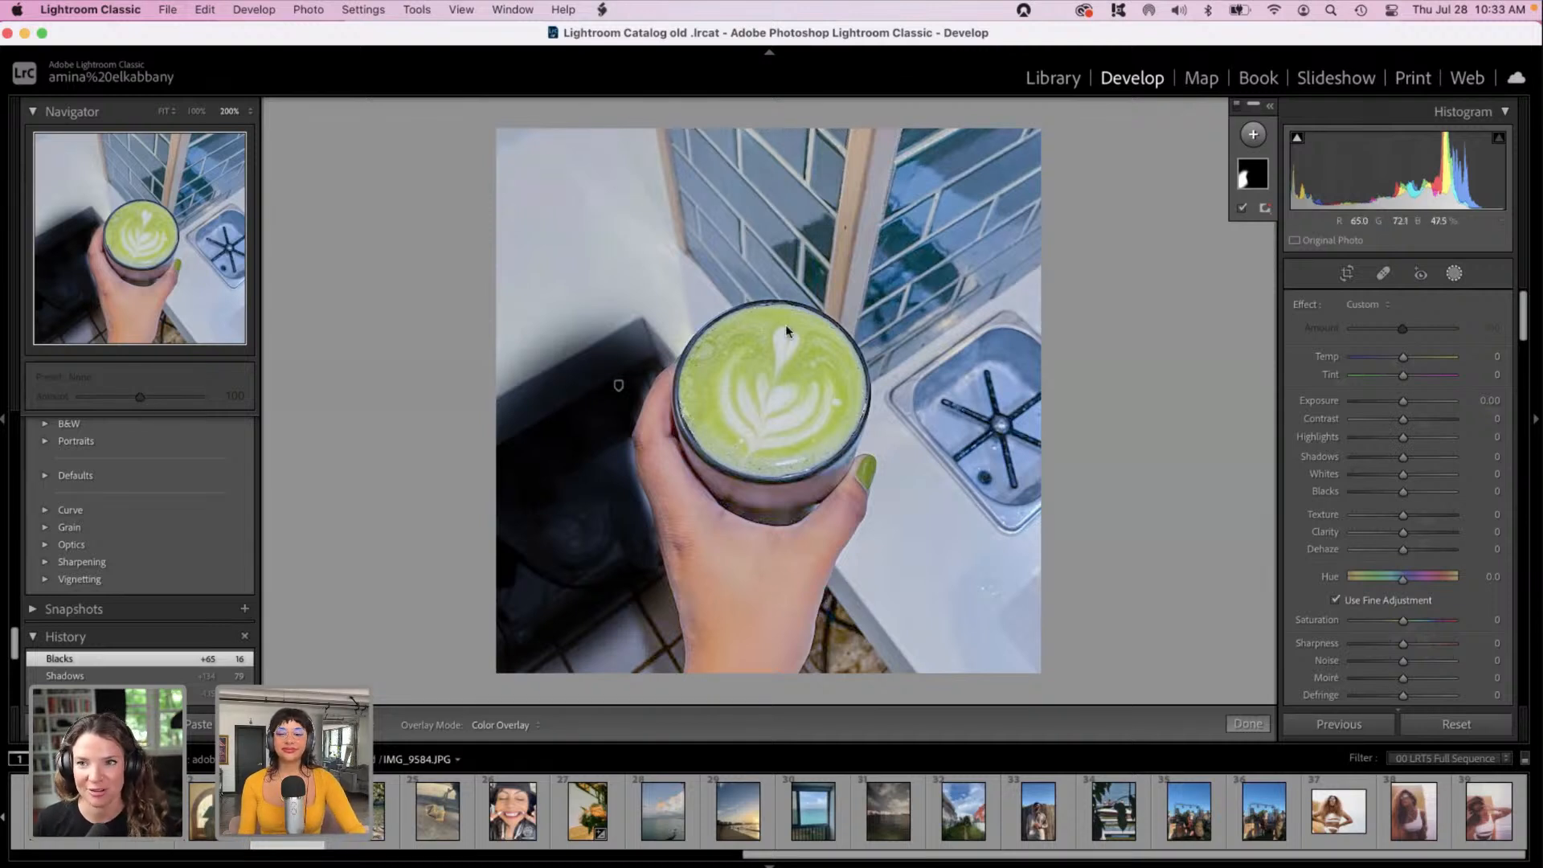
click(1455, 276)
drag(1524, 325, 1537, 386)
drag(1538, 426, 1539, 552)
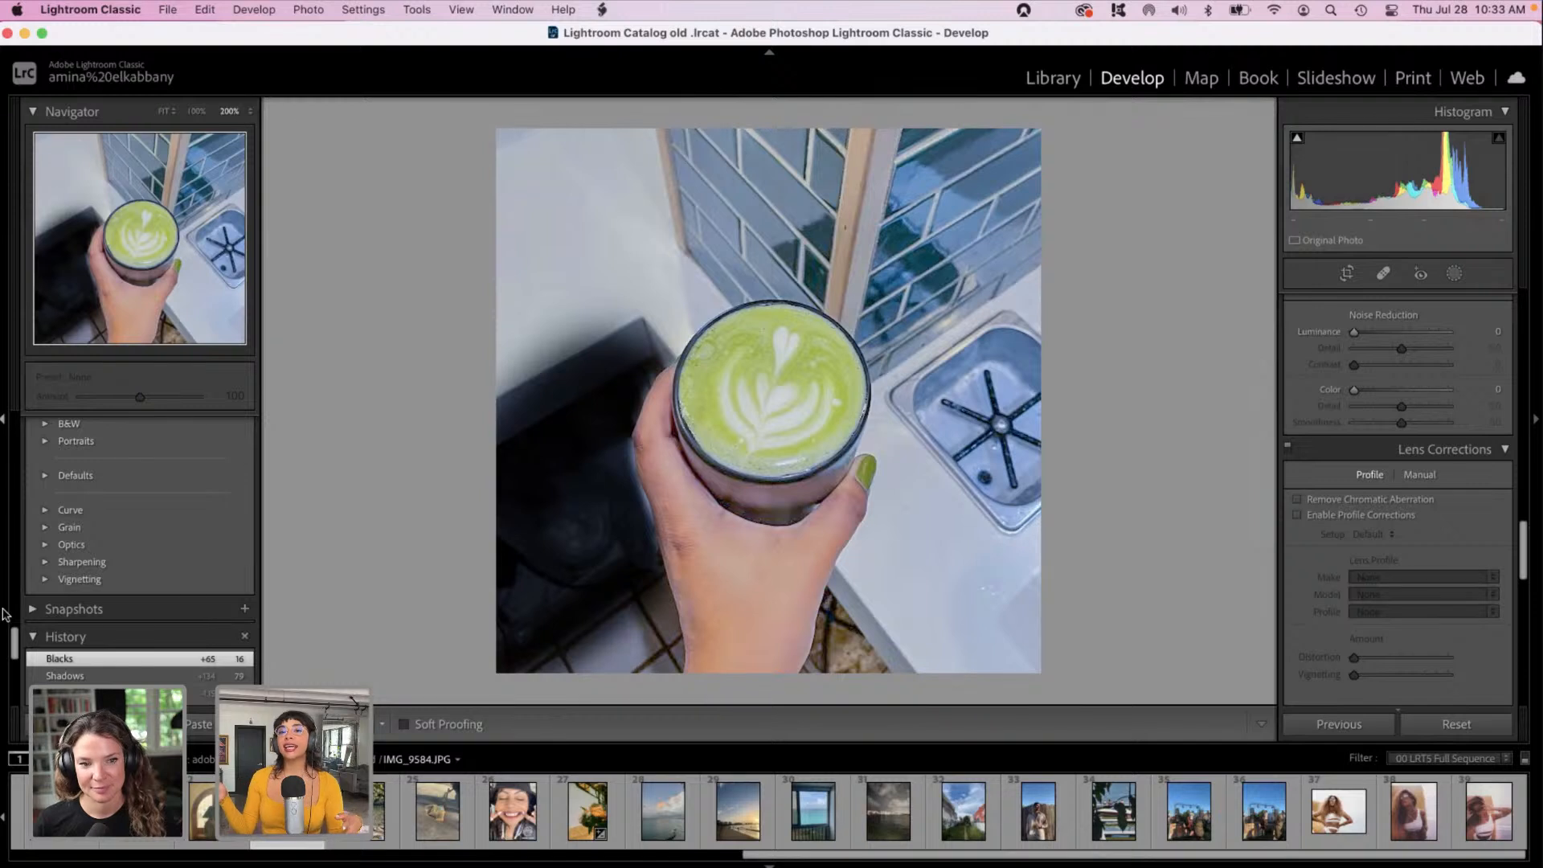
Step: Apply the travel preset TR09 to the latte photo
drag(18, 648, 18, 625)
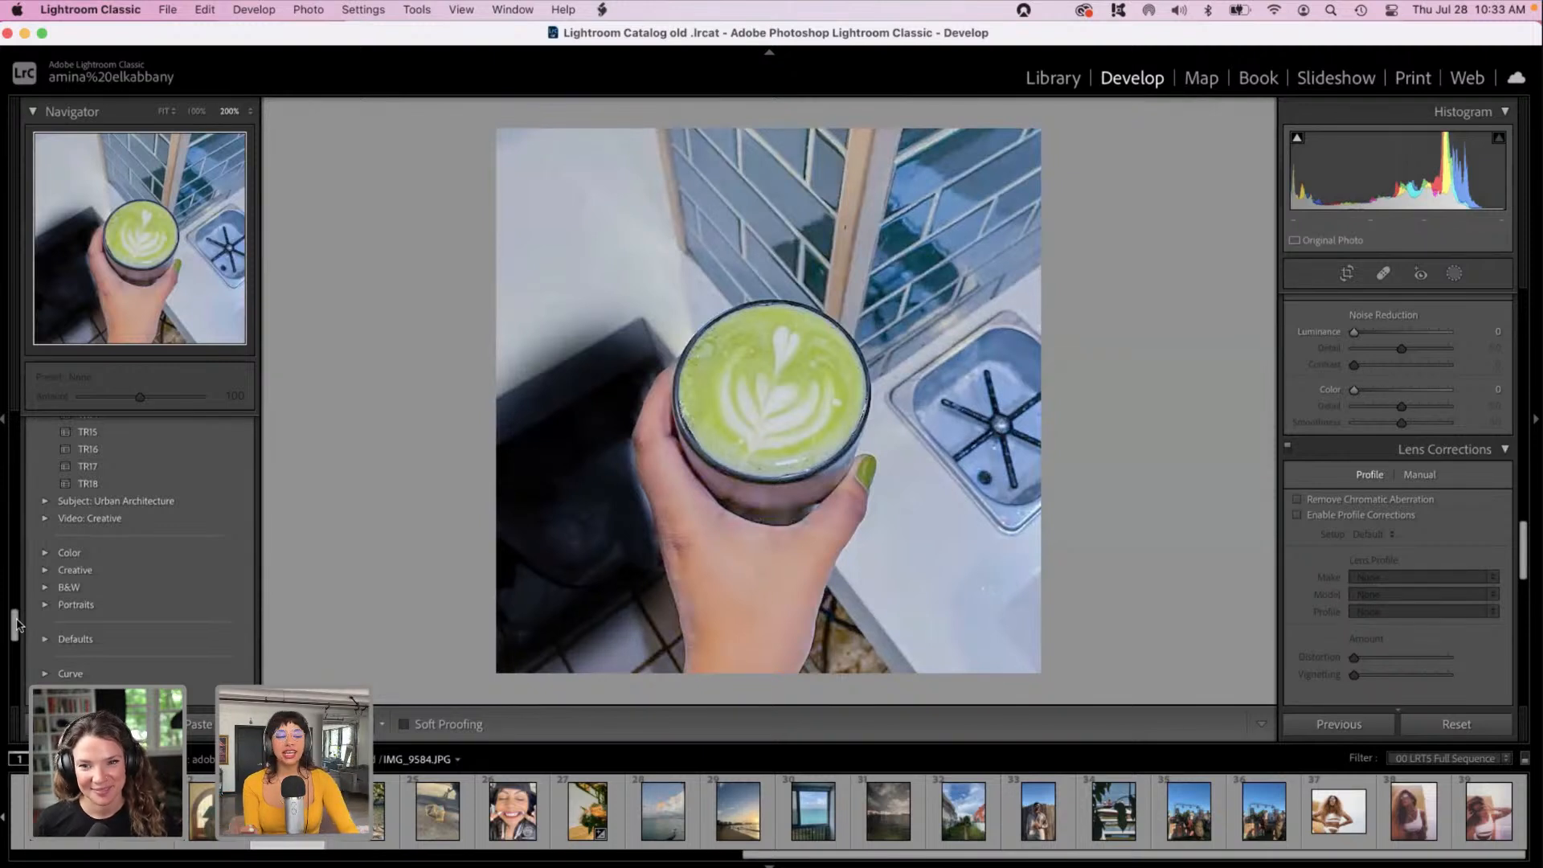
scroll(118, 595, up, 6)
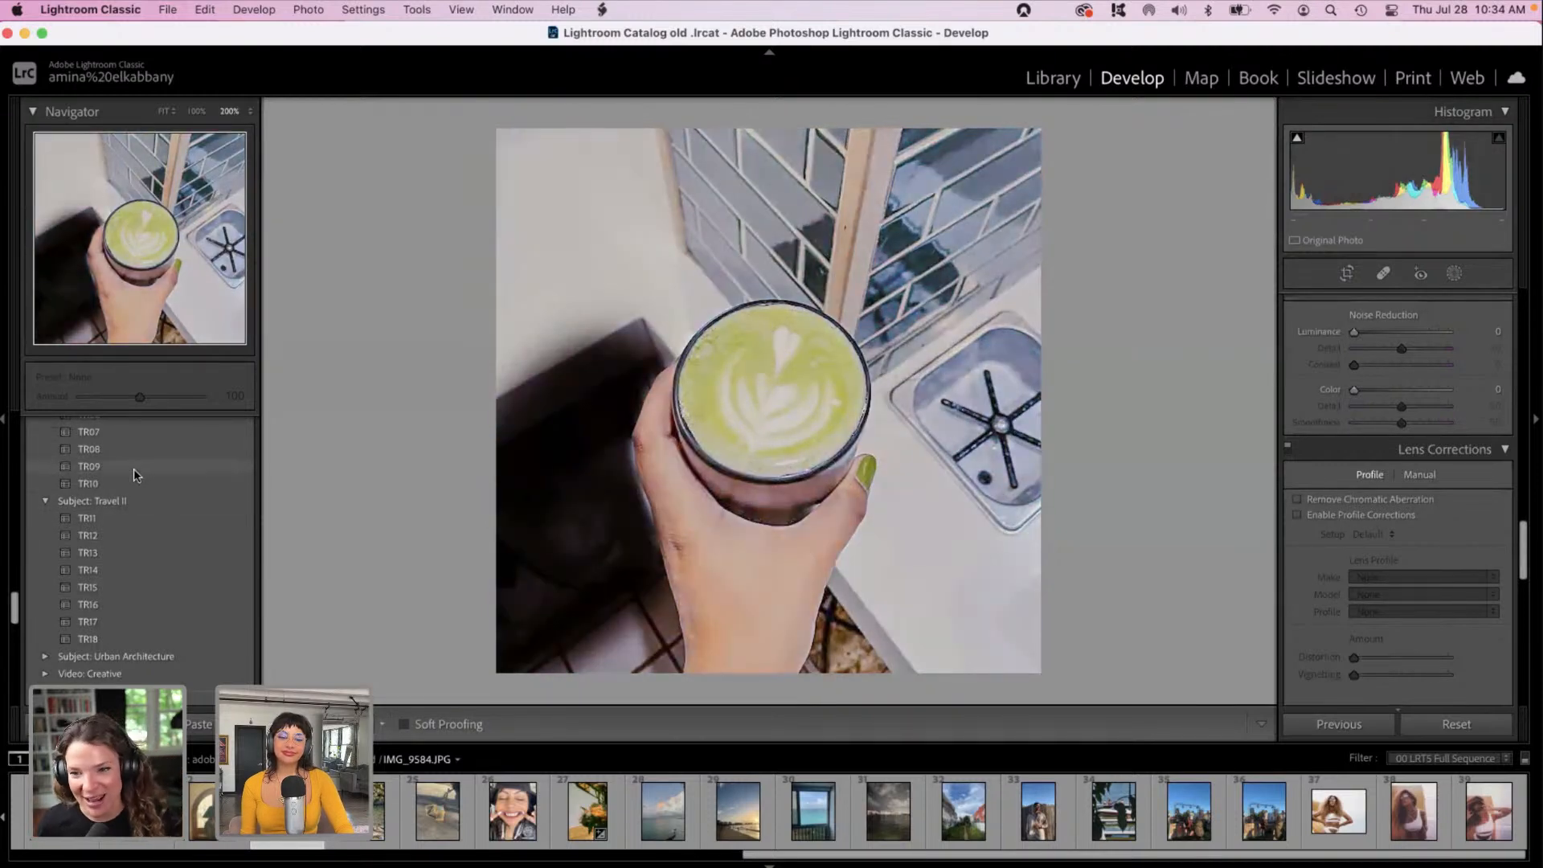
click(133, 468)
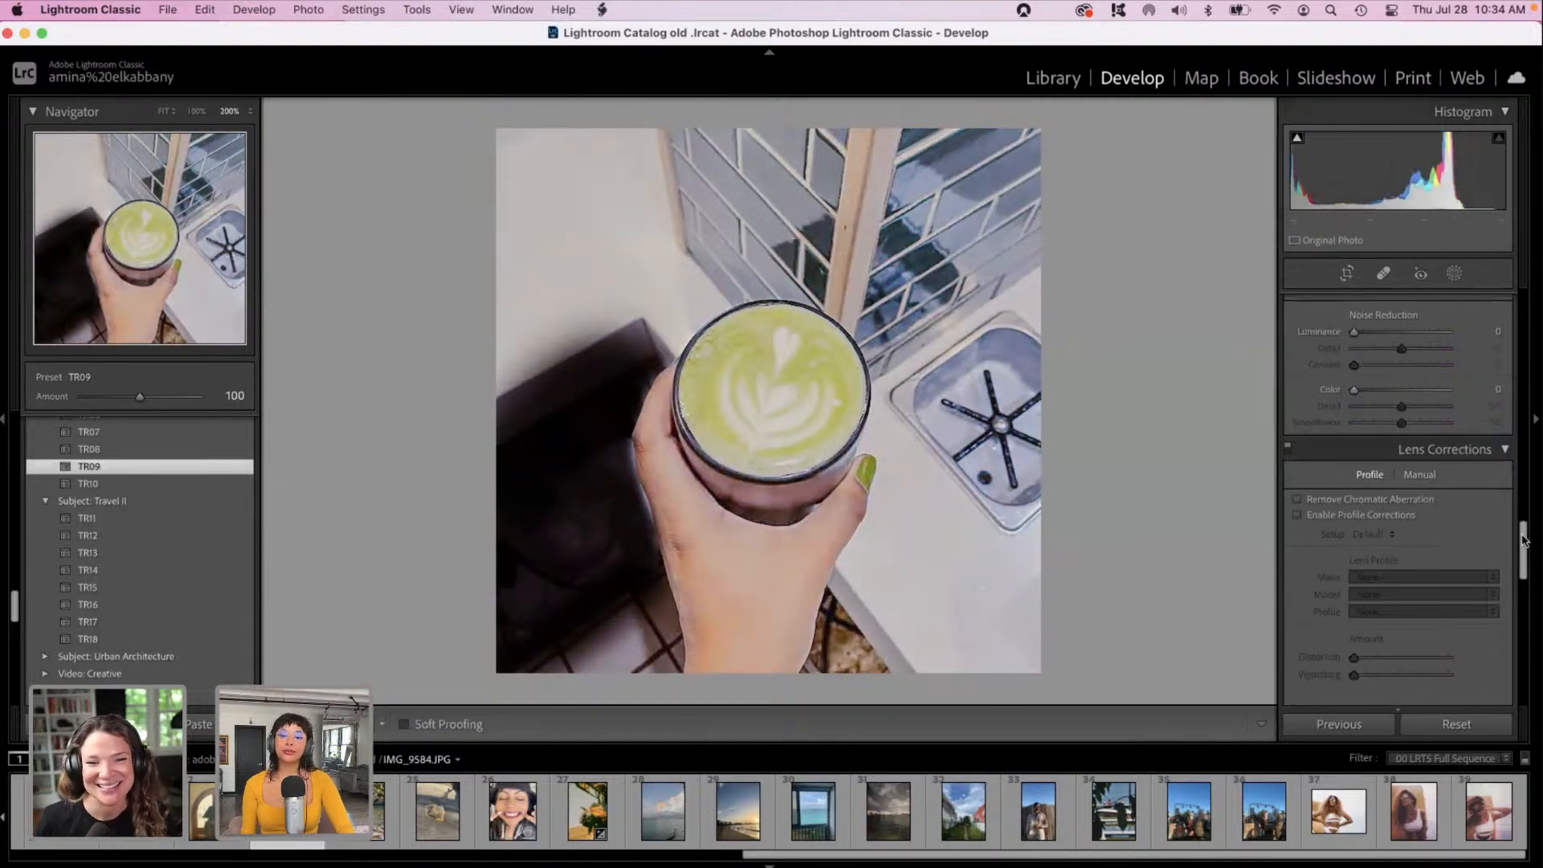
Step: Lower the latte photo's Exposure to −0.05, Contrast to −1 and Shadows to −15
scroll(1506, 358, up, 10)
scroll(1507, 337, up, 5)
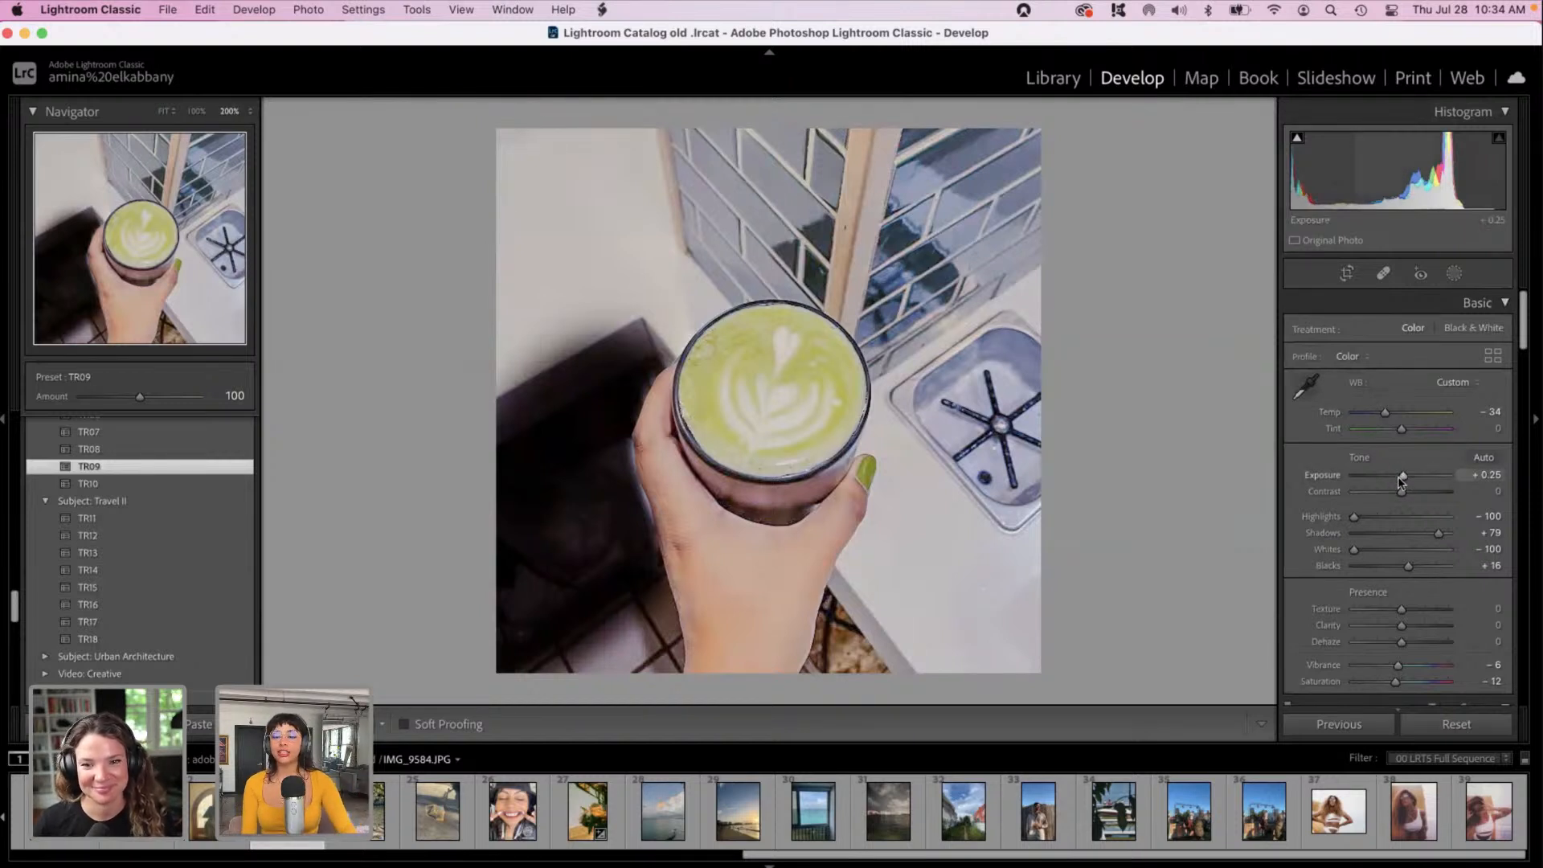
drag(1401, 482, 1394, 481)
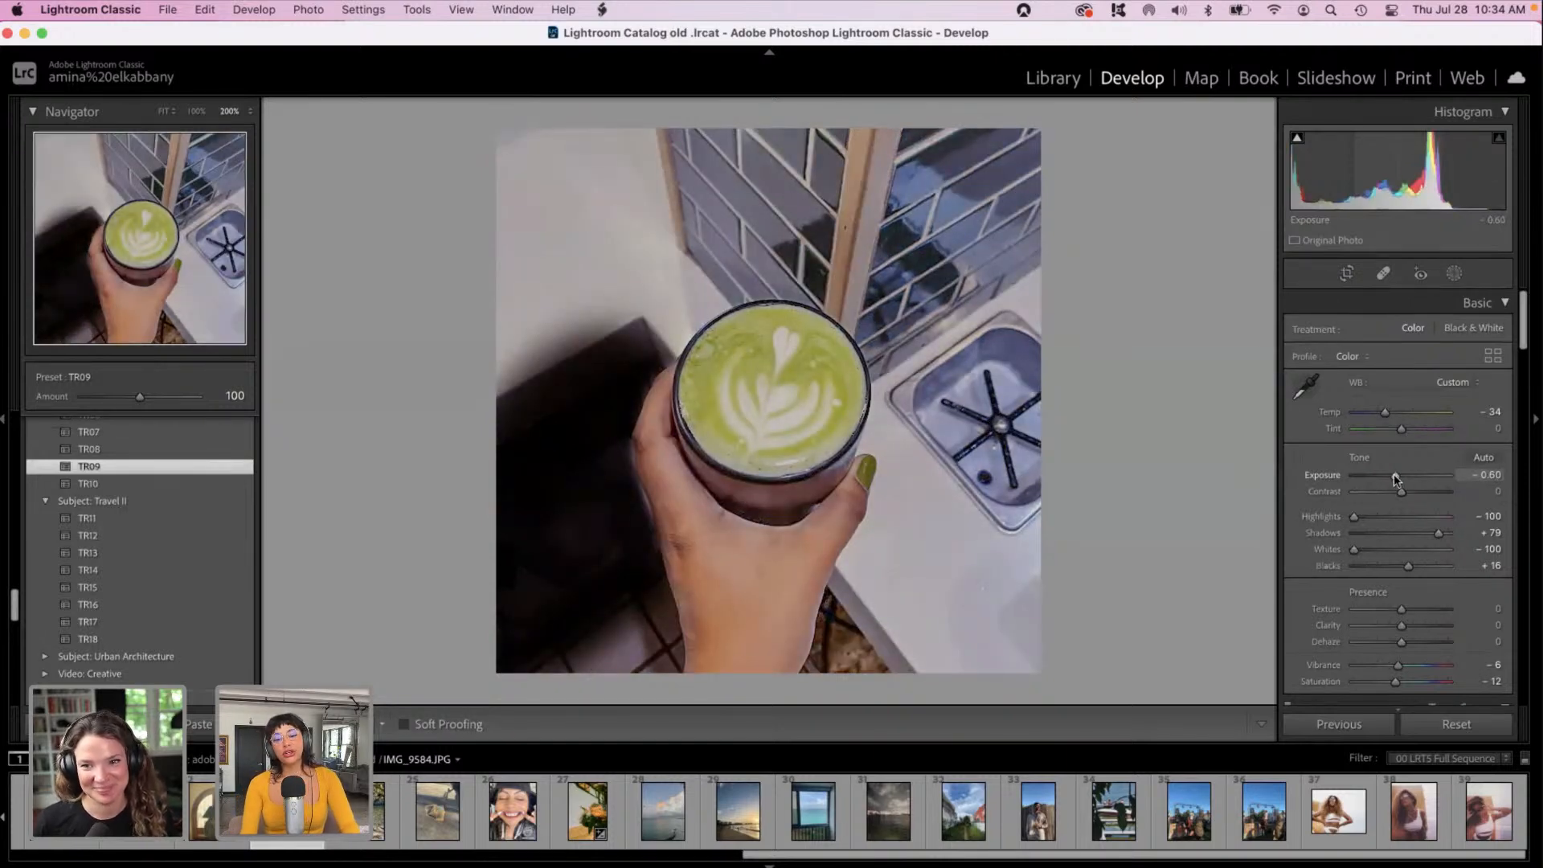
drag(1397, 476, 1398, 477)
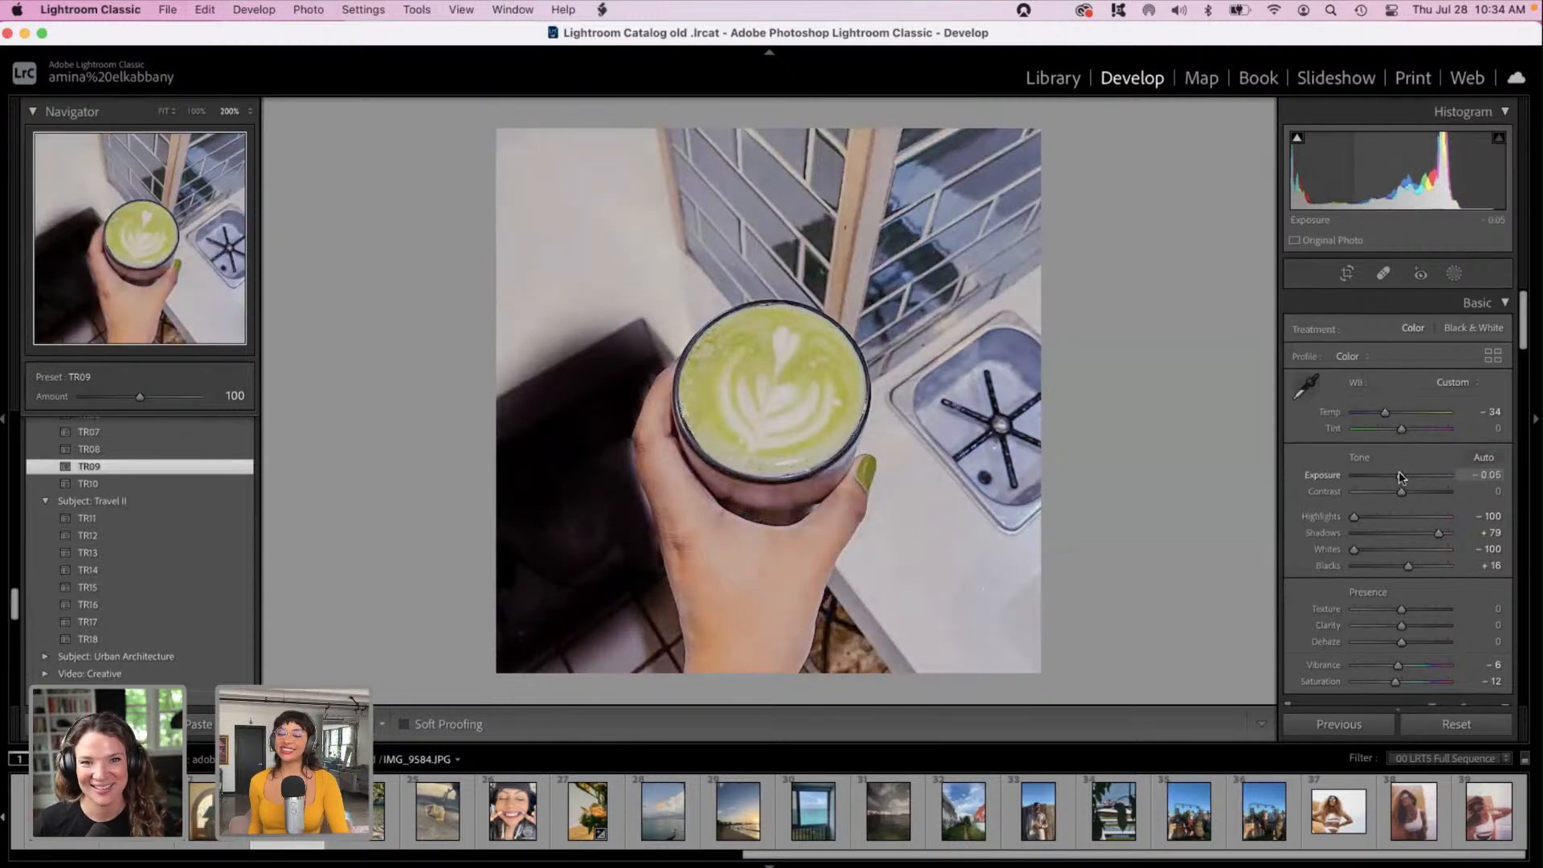
click(1415, 493)
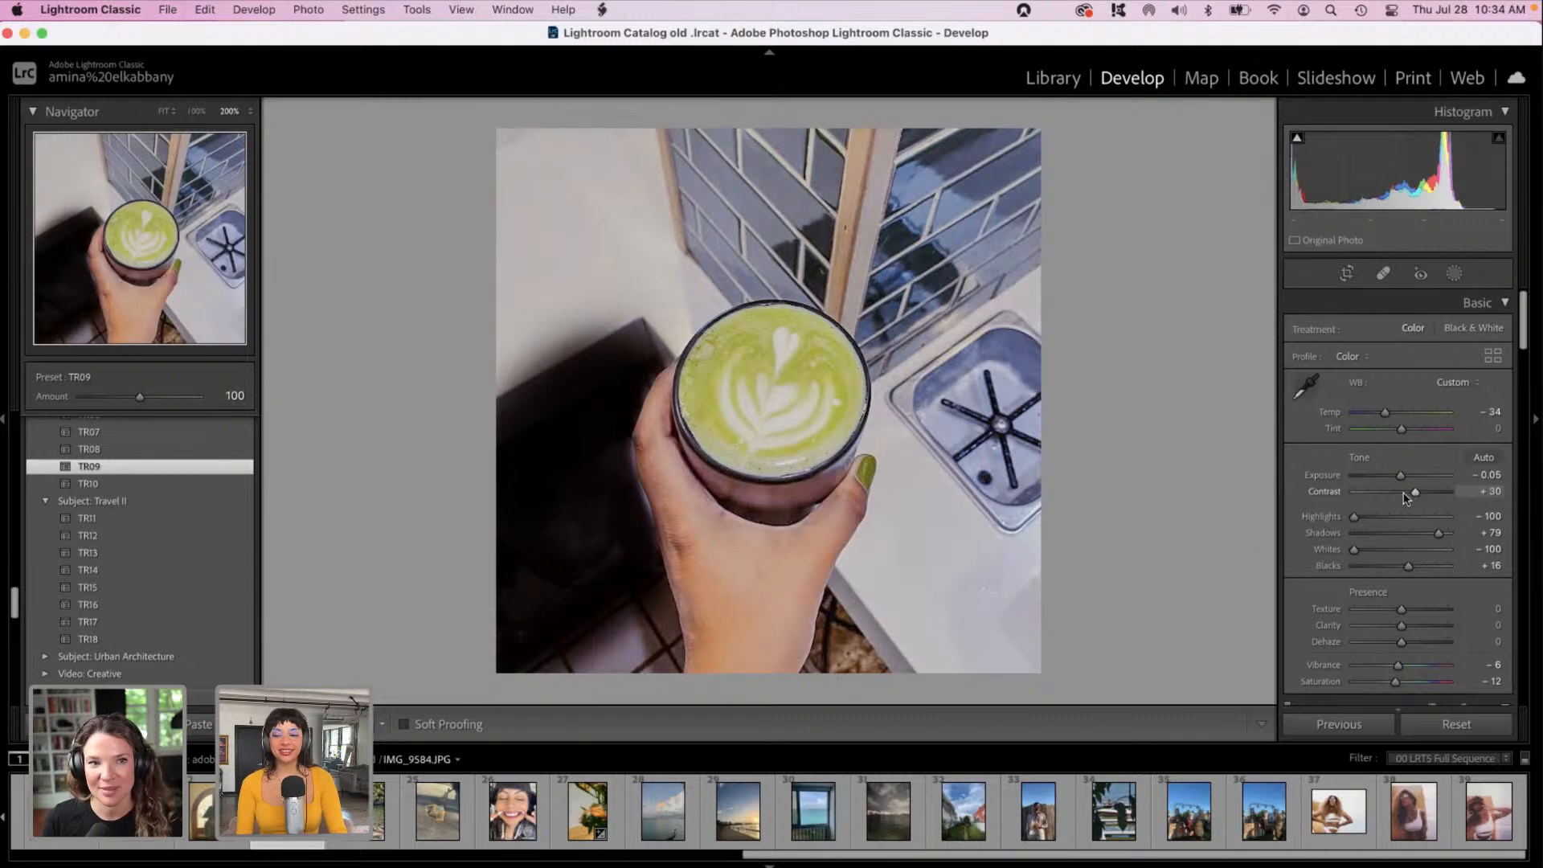
drag(1406, 494, 1394, 535)
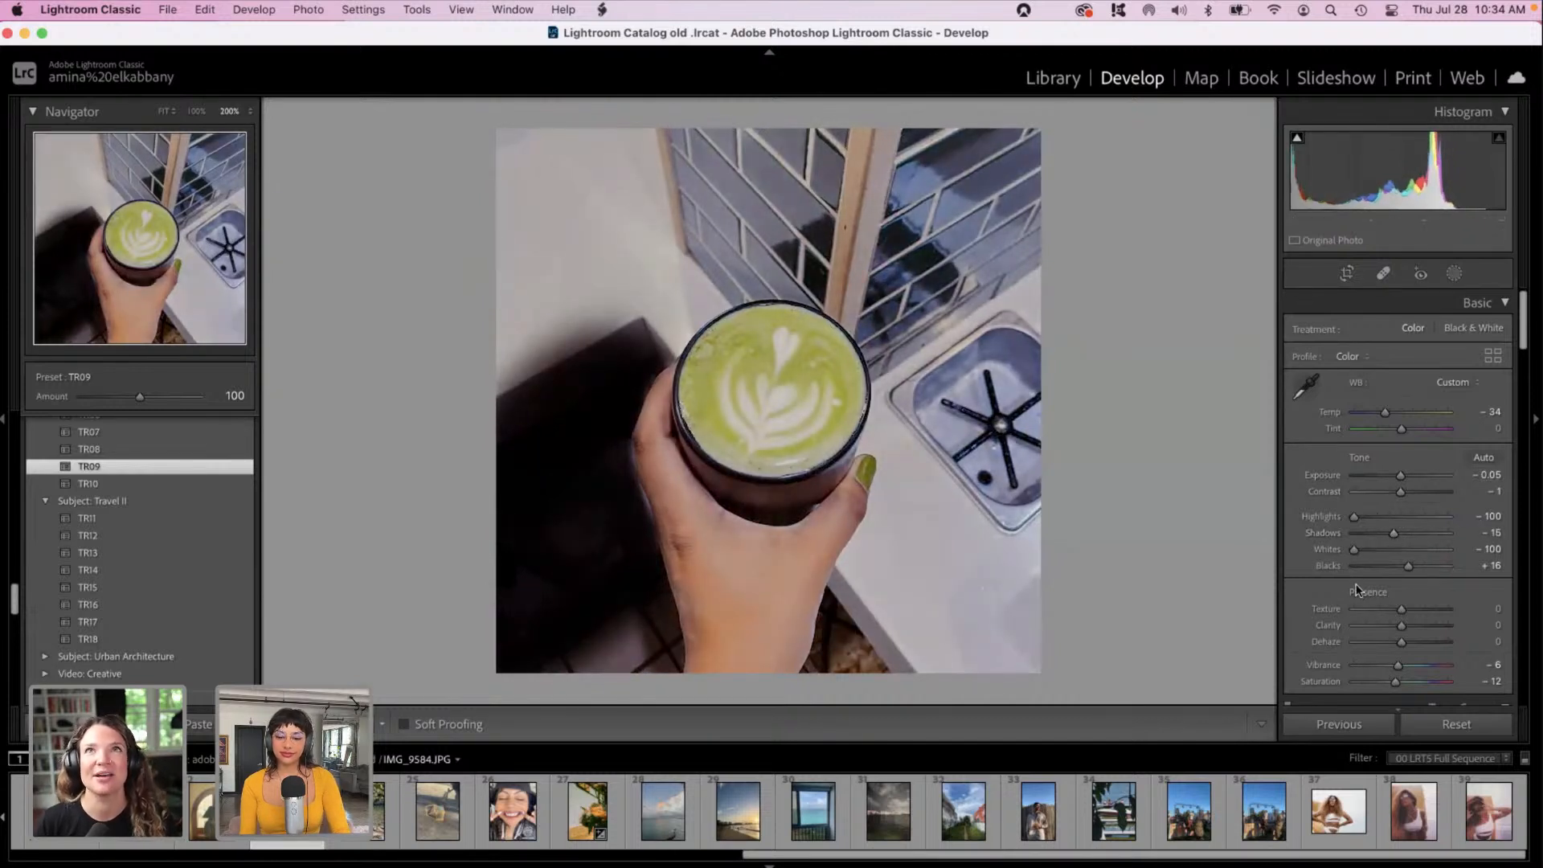
Step: Color grade the latte photo's shadows, highlights and midtones toward a warm orange tint
scroll(1395, 642, down, 3)
drag(1523, 362, 1540, 746)
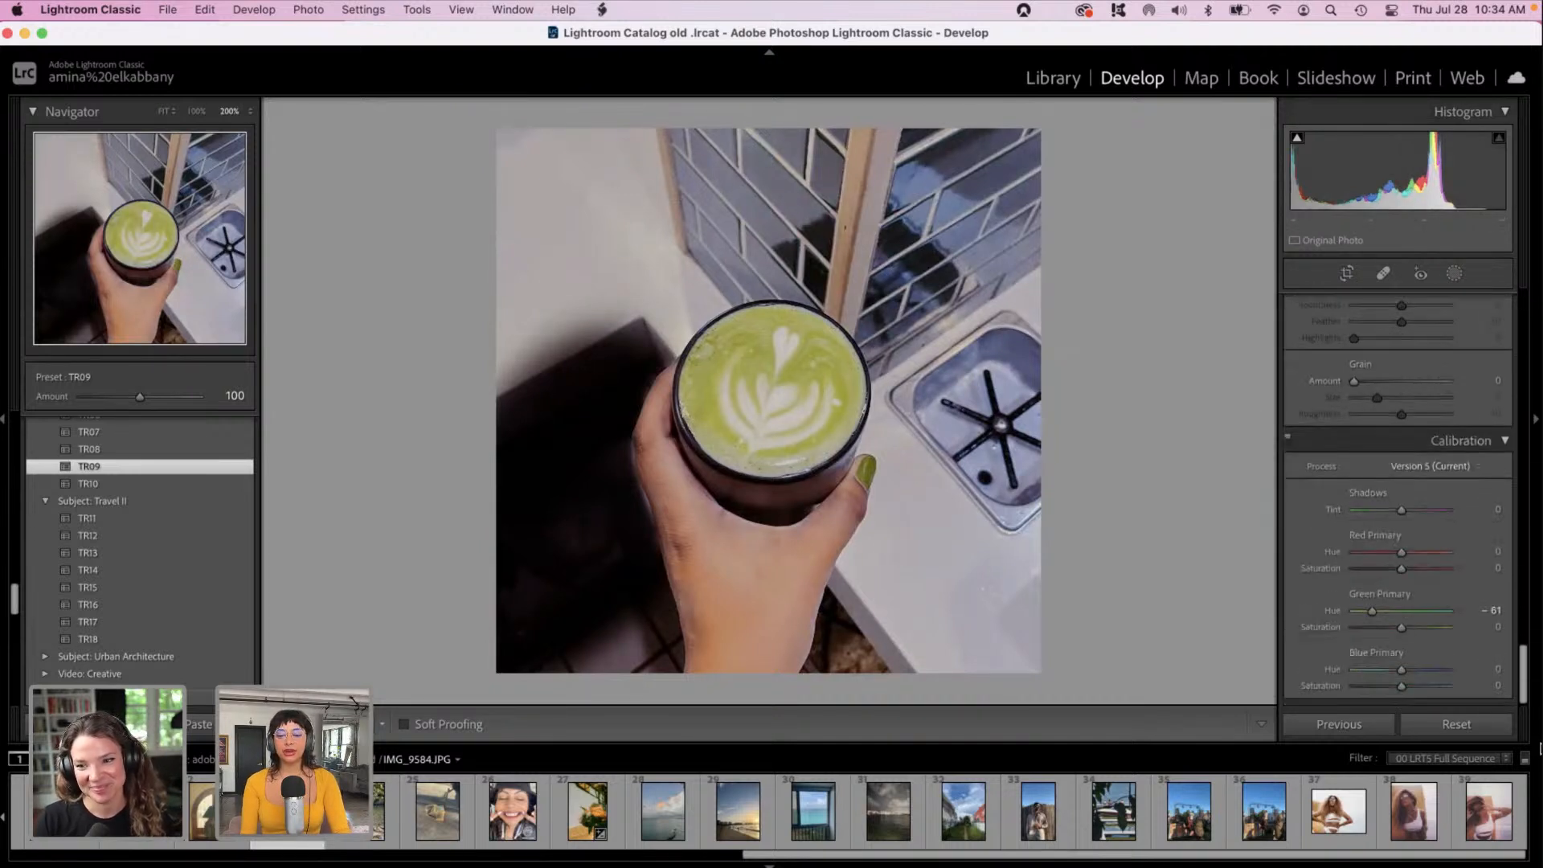
scroll(1443, 609, up, 10)
scroll(1394, 546, up, 6)
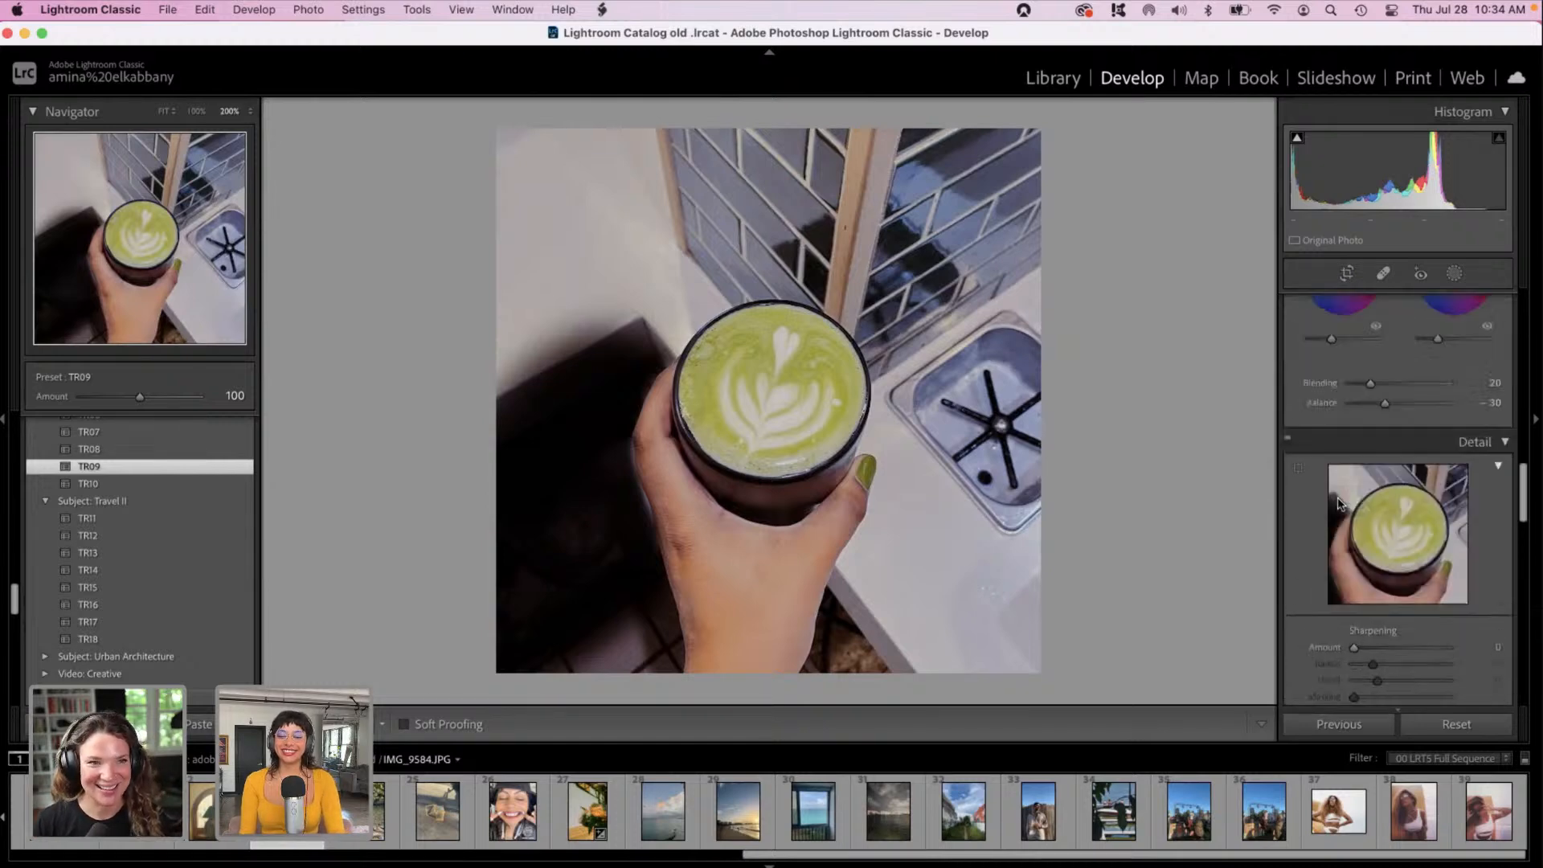
drag(1319, 548, 1467, 550)
mouse_move(1403, 413)
mouse_down()
mouse_move(1424, 426)
mouse_move(1420, 401)
mouse_up()
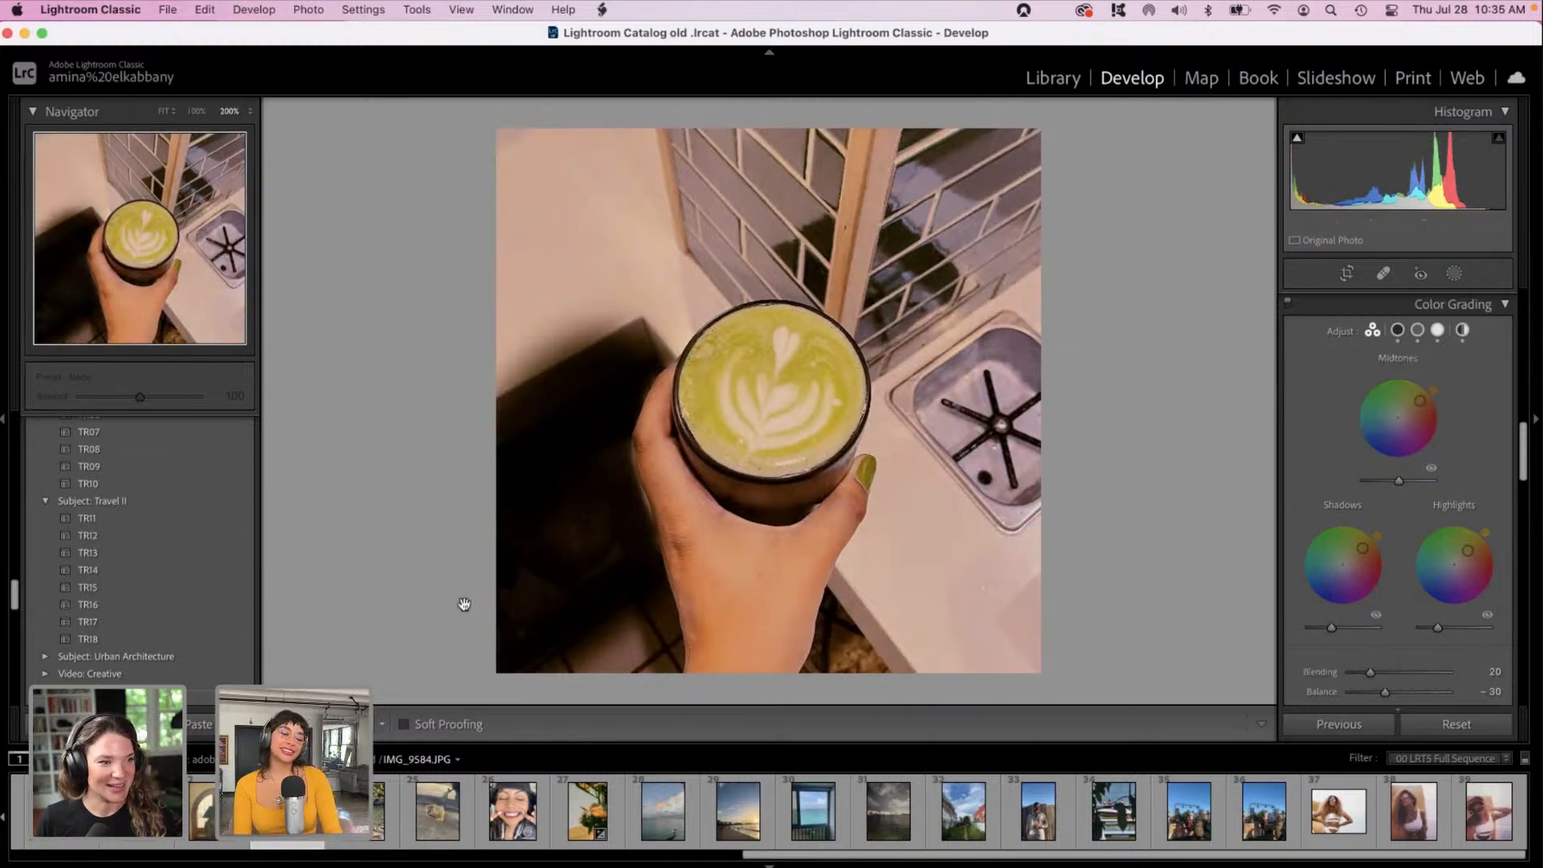
Step: Compare the latte photo's before and after versions side by side, zoomed out to show the full crop
key(y)
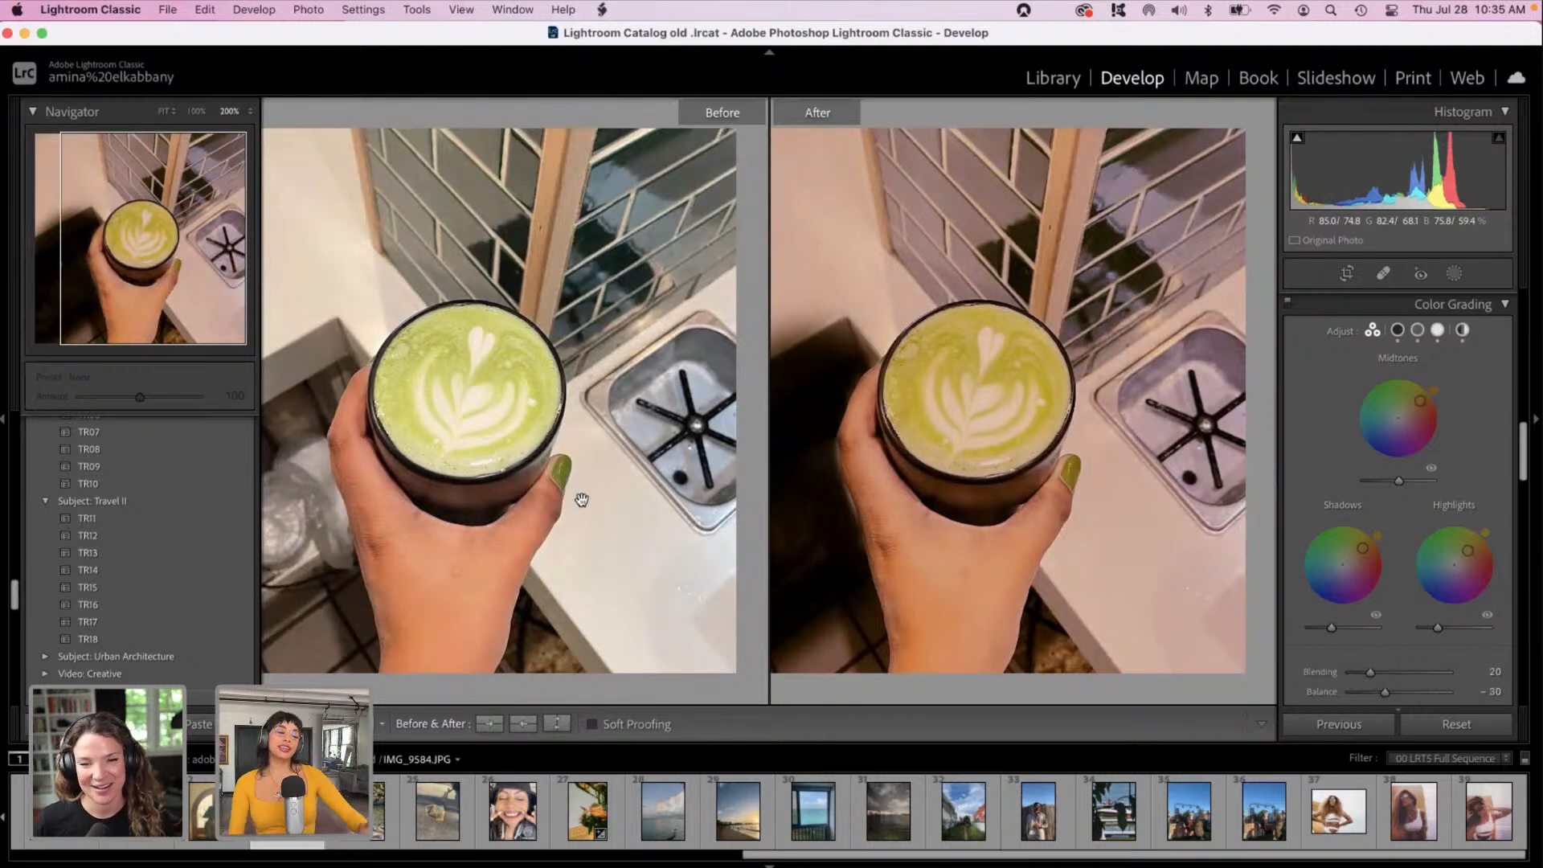
drag(486, 396, 549, 390)
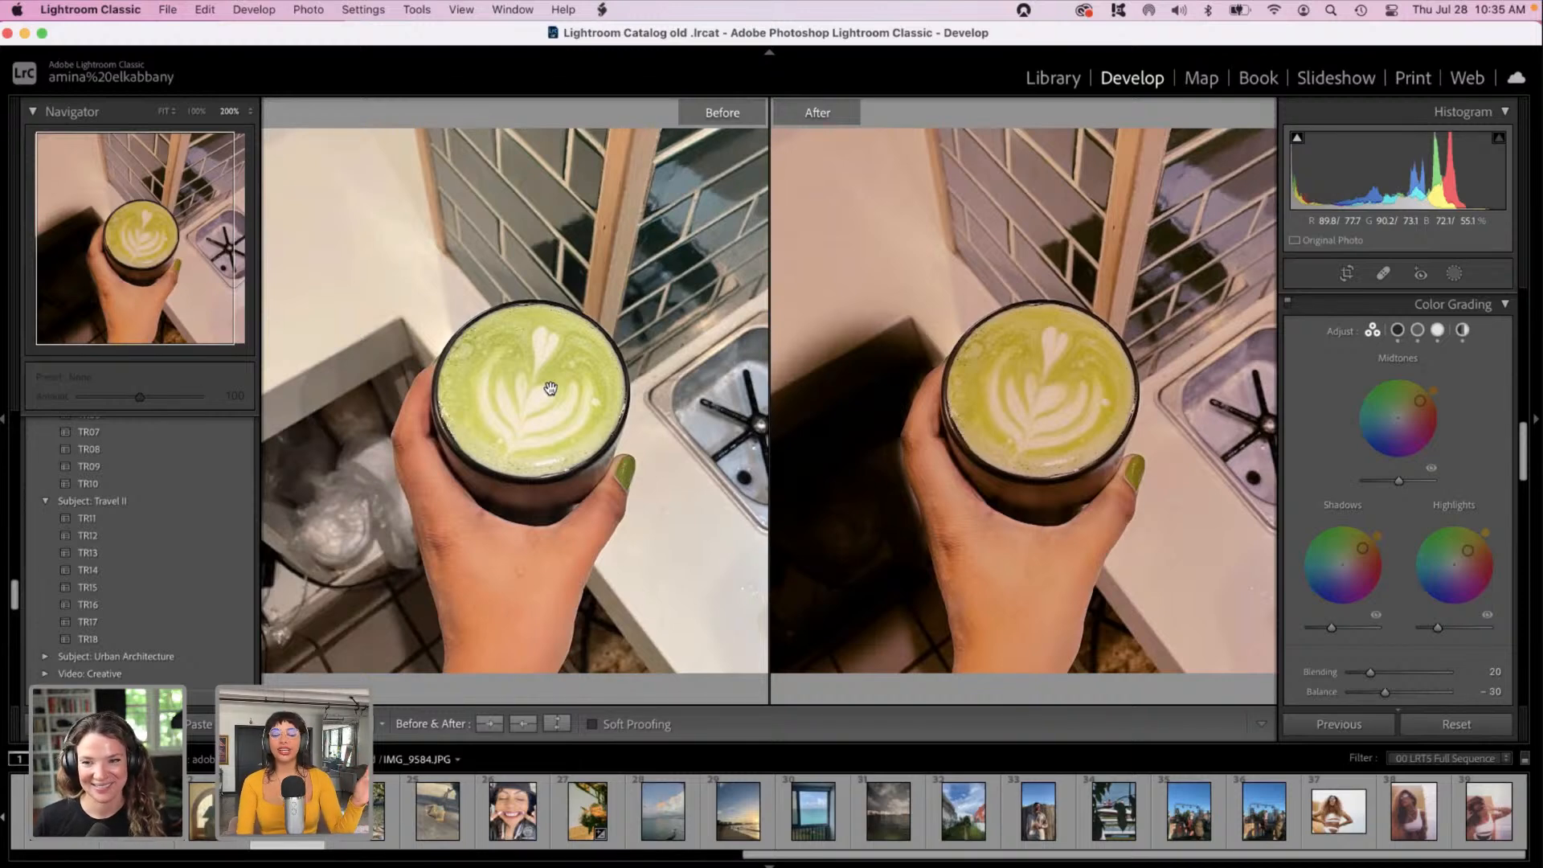
click(893, 360)
click(892, 360)
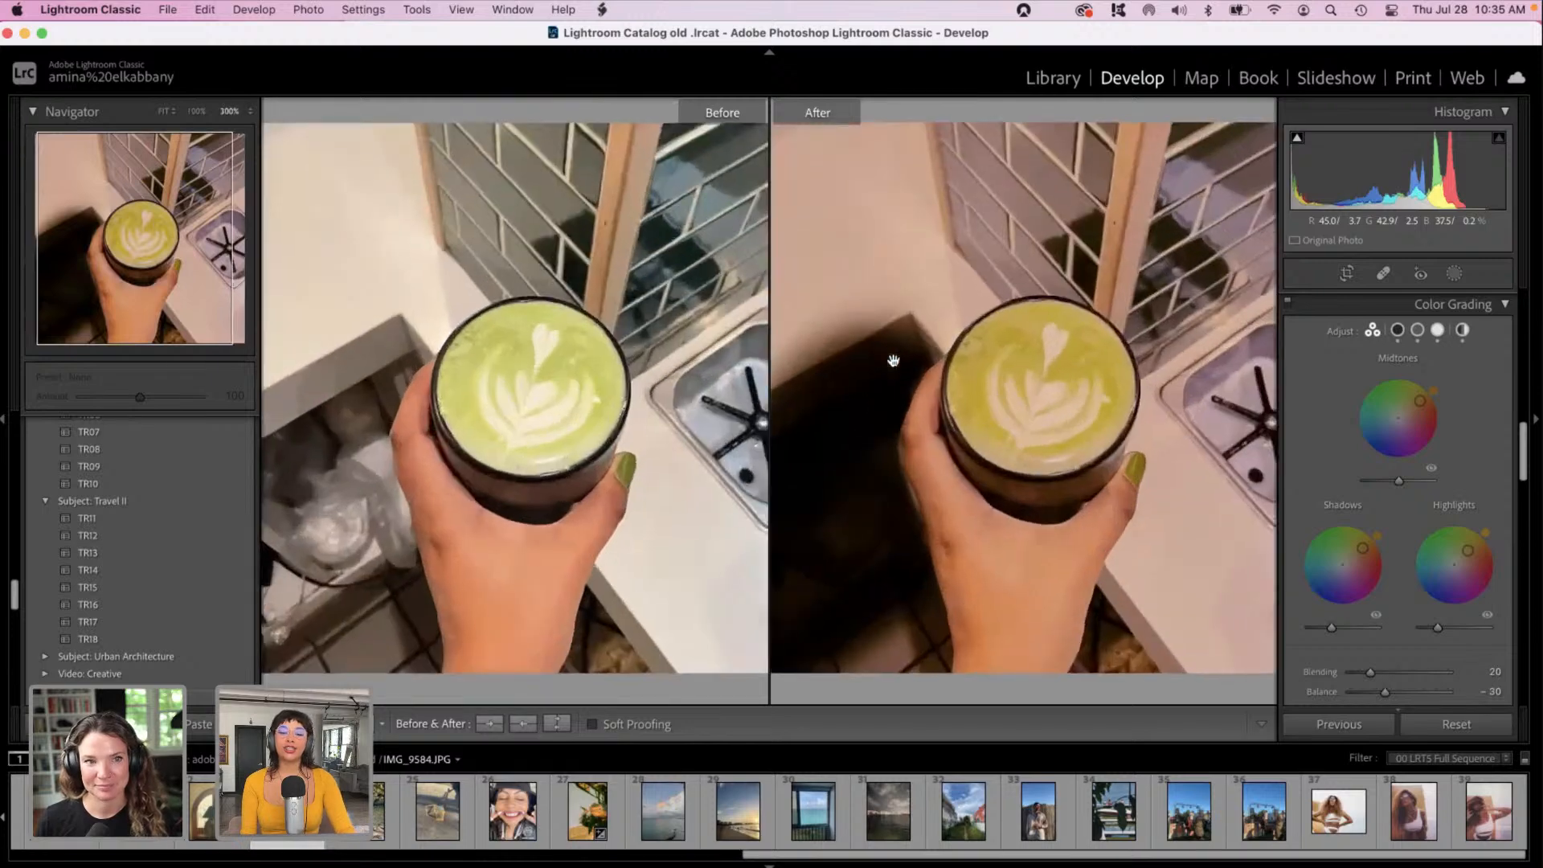
click(893, 360)
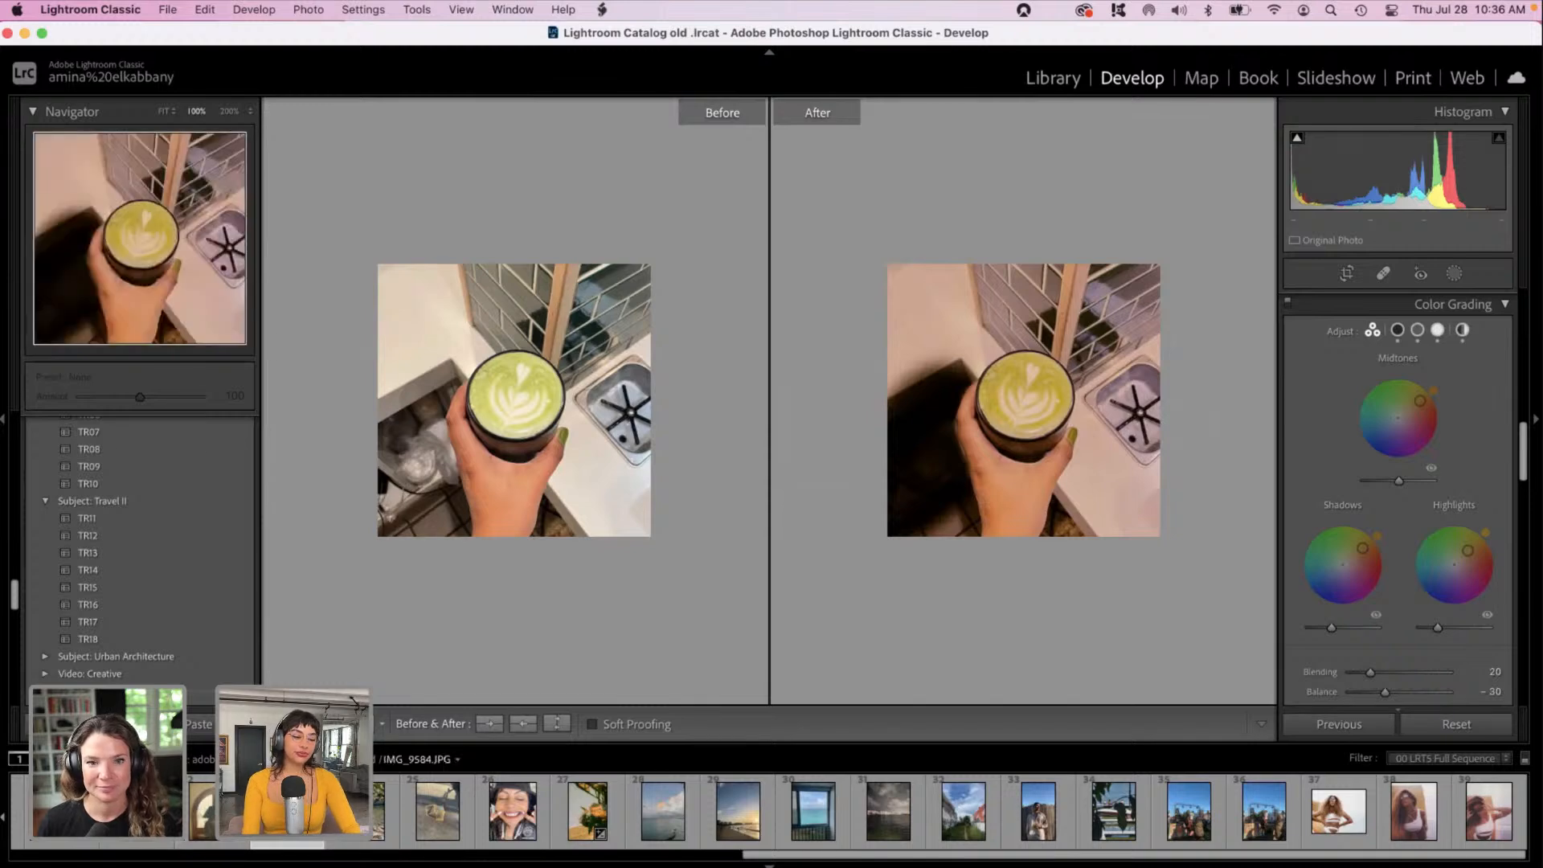
Step: Switch to the photo of the man seated in the white chair in single view and lower its Exposure to −0.25
scroll(241, 805, left, 5)
scroll(192, 811, left, 10)
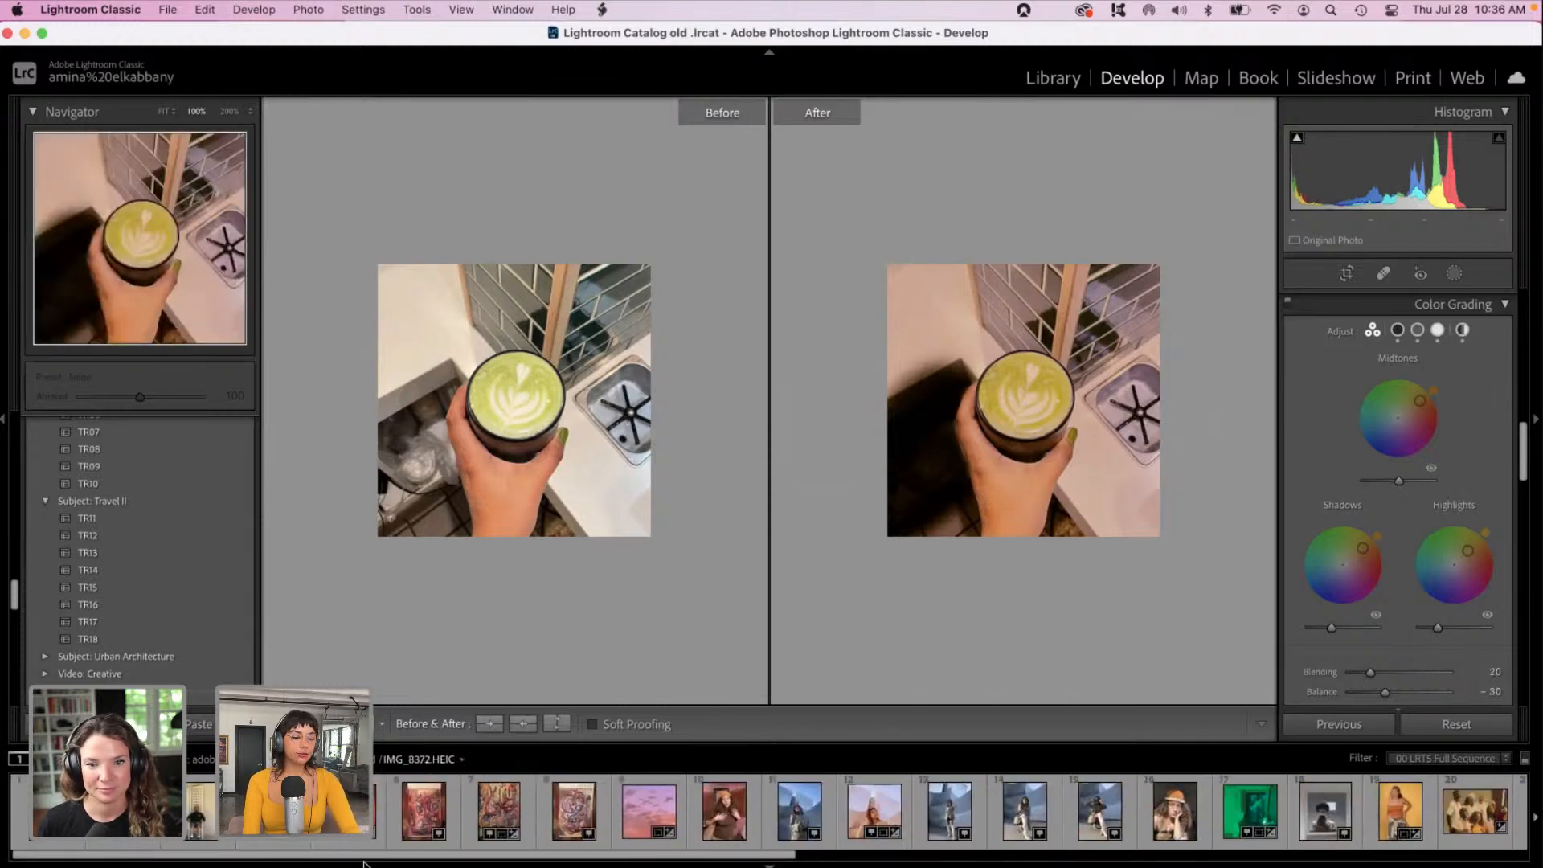
click(192, 841)
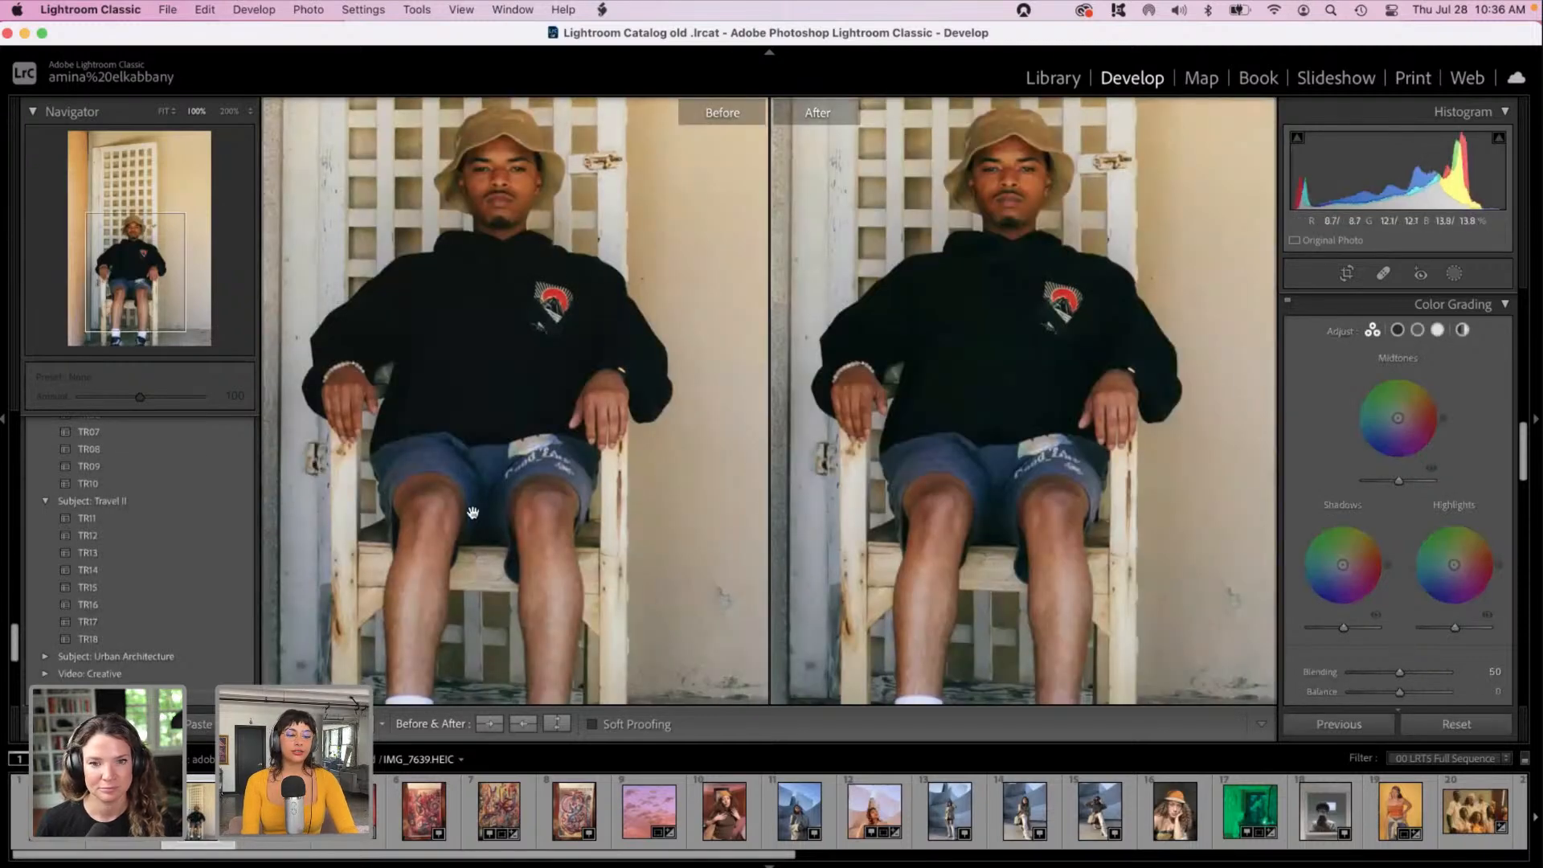
key(super+minus)
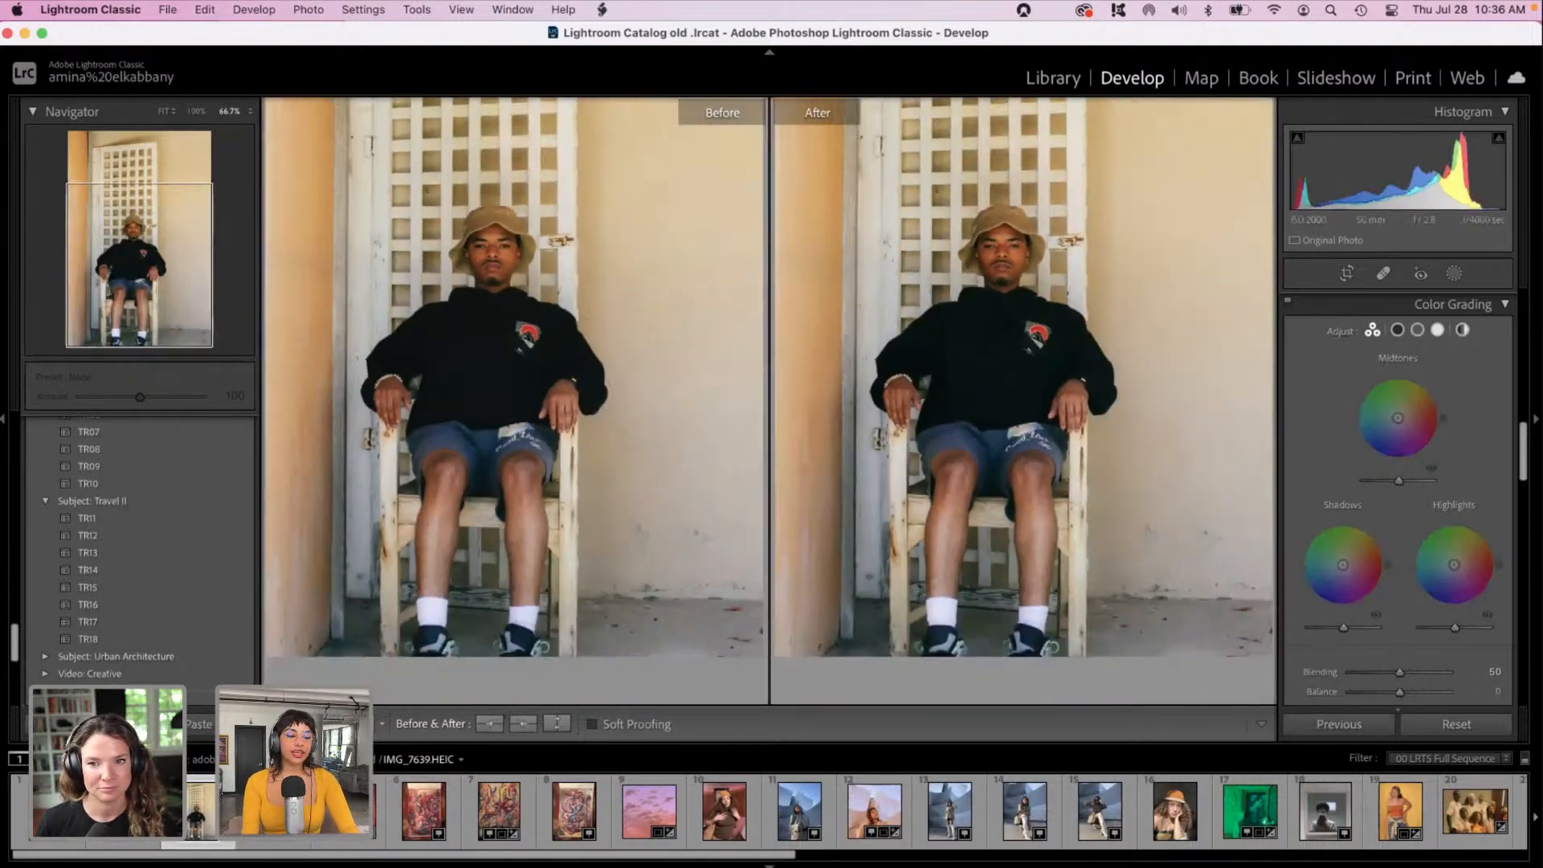
key(y)
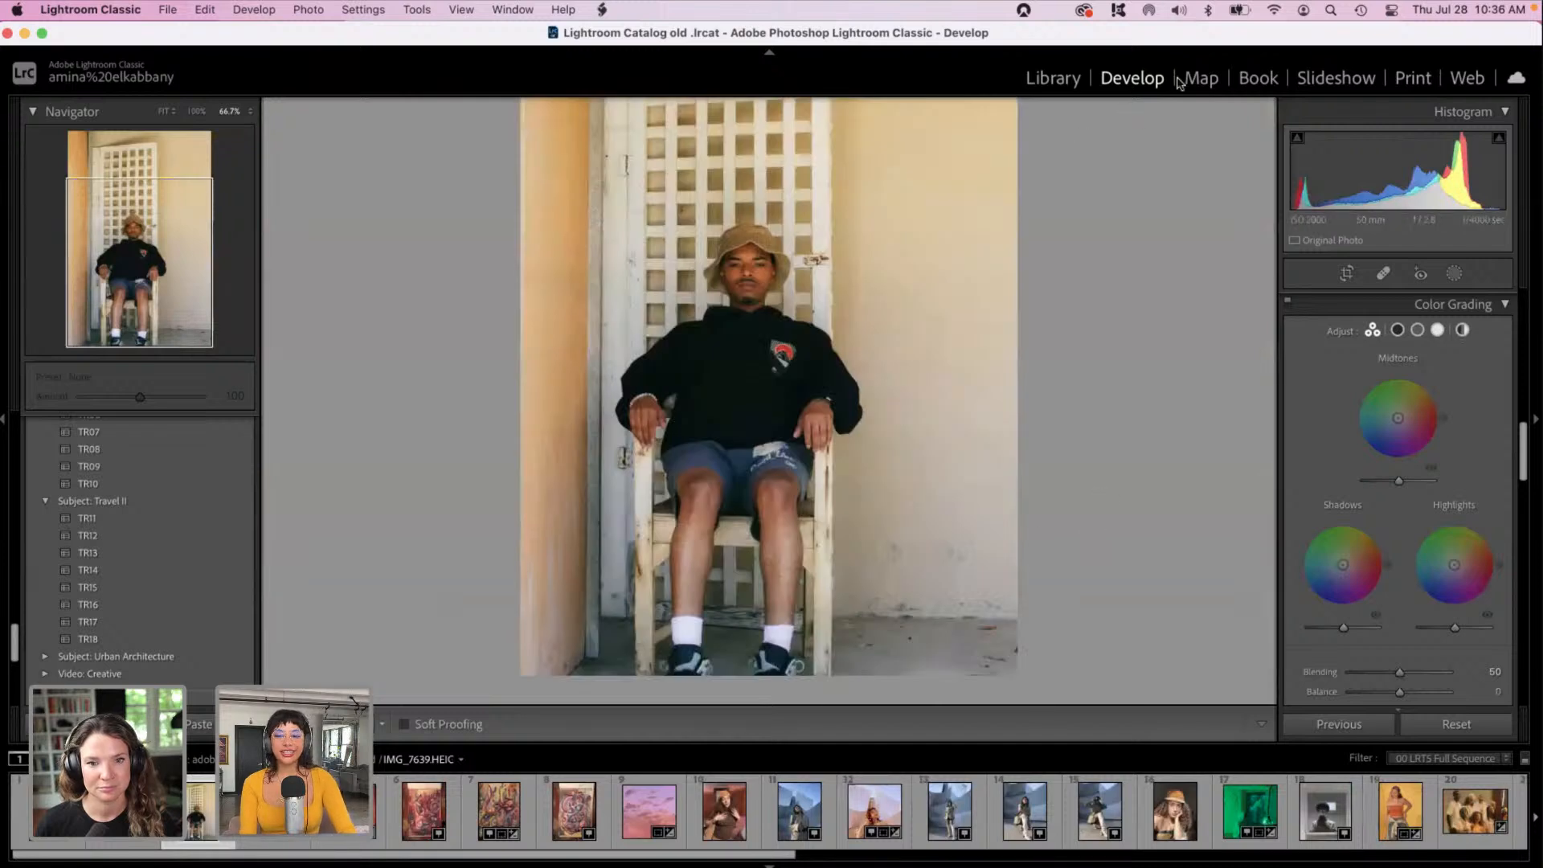
drag(1521, 454, 1516, 313)
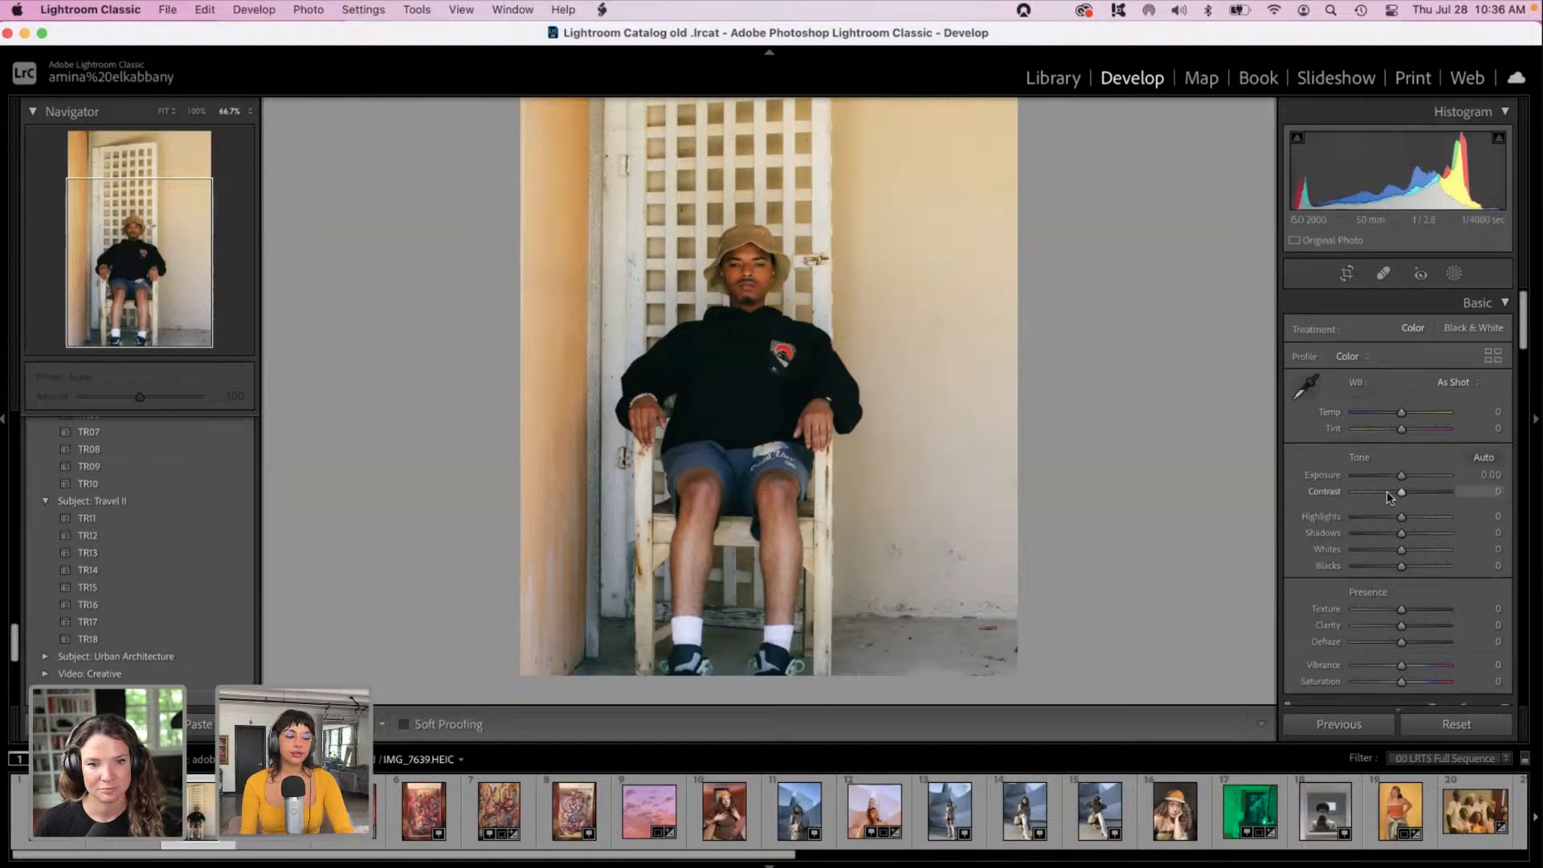
mouse_move(1398, 476)
mouse_down()
mouse_move(1385, 479)
mouse_move(1399, 479)
mouse_up()
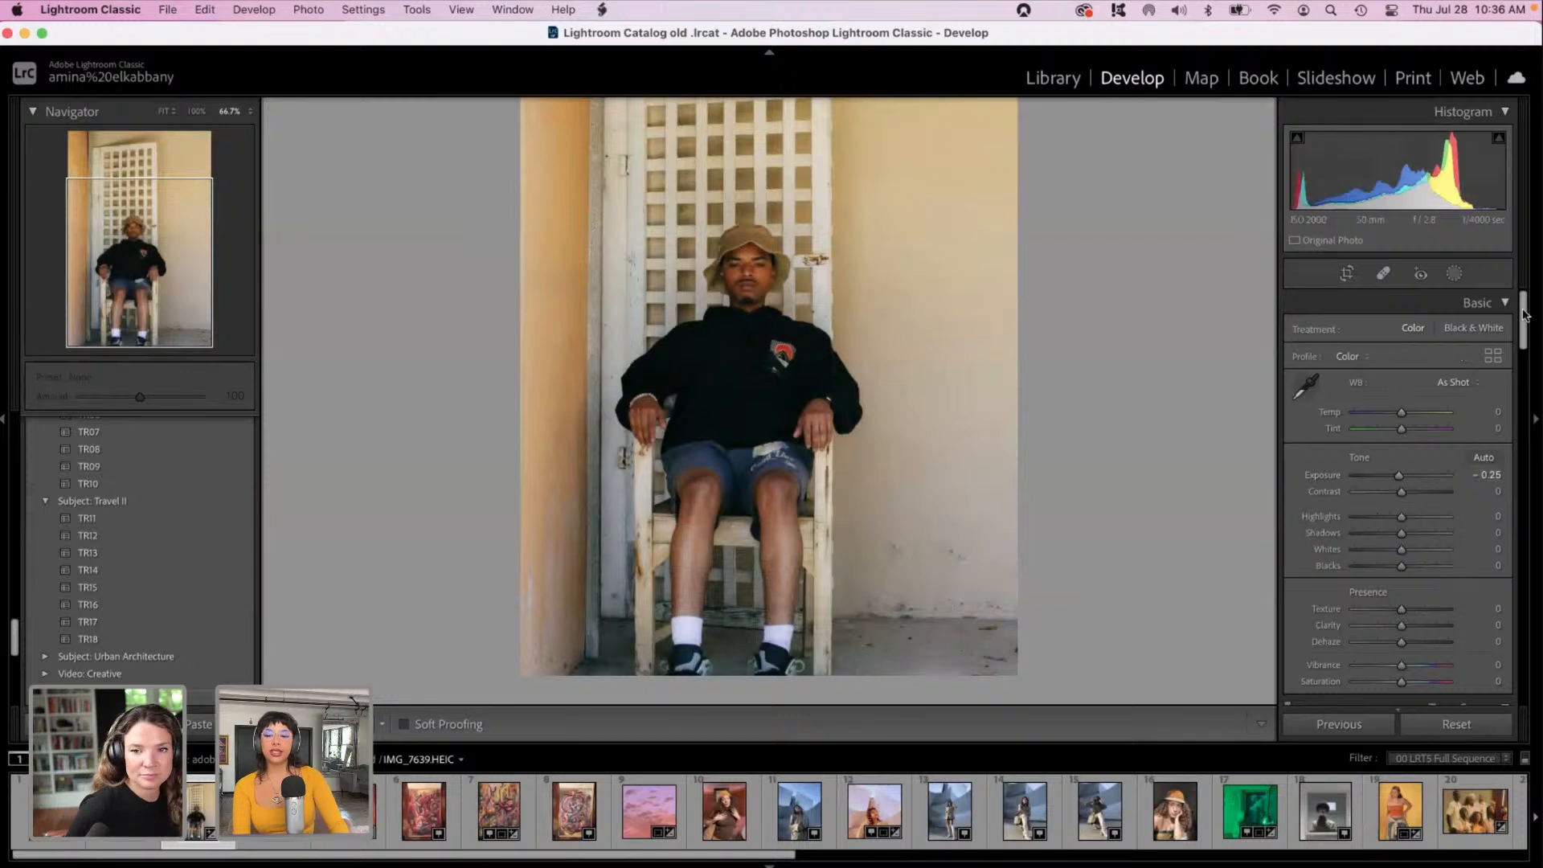
Step: Set the seated man photo's Exposure to −0.05 and Contrast to −38
scroll(1487, 498, down, 10)
scroll(1496, 506, down, 15)
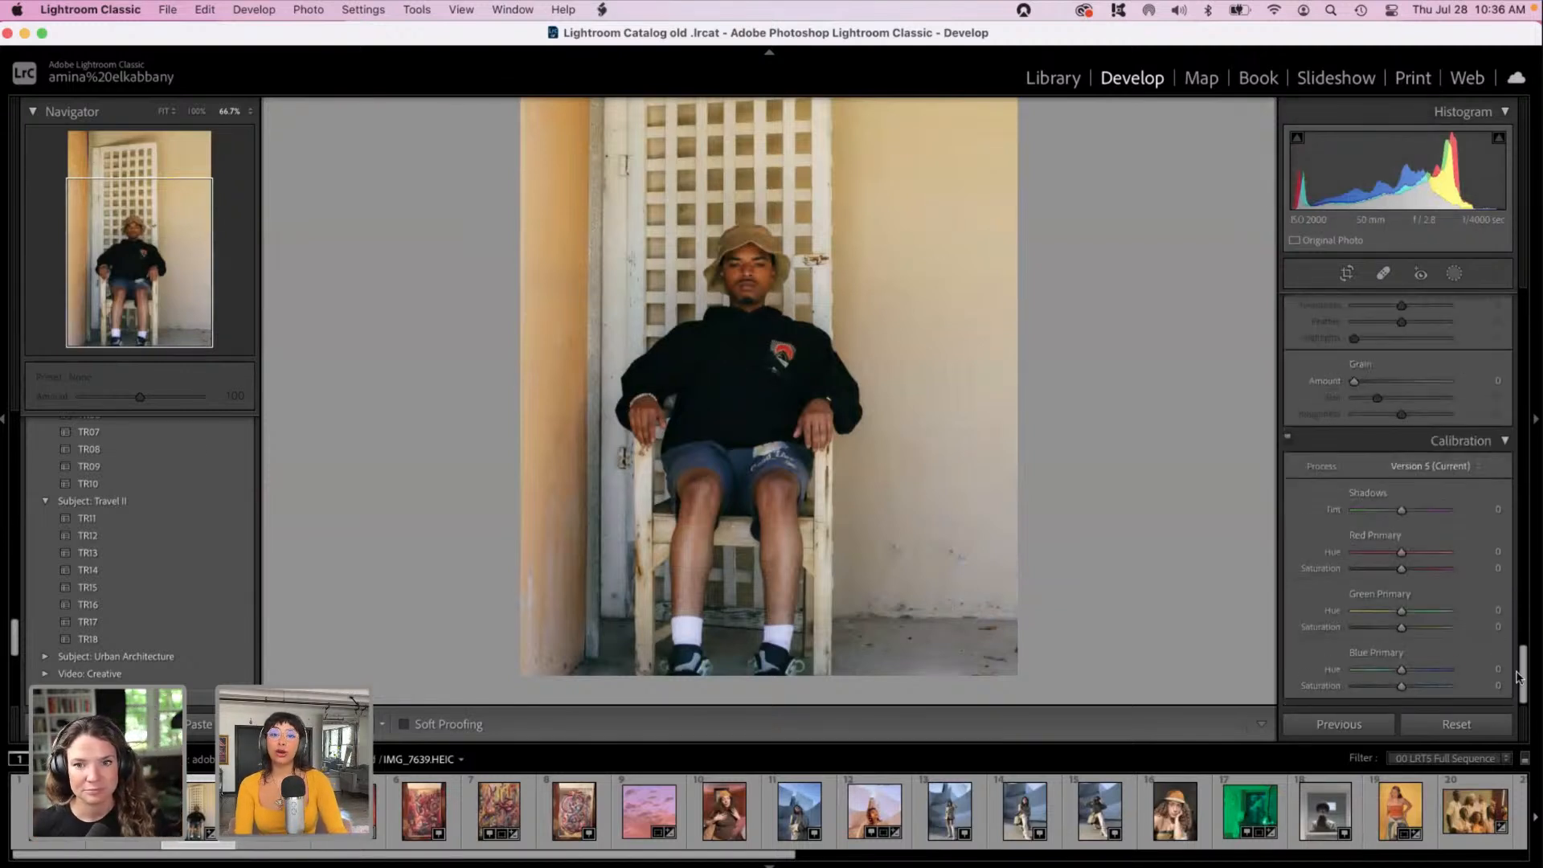
scroll(1462, 557, up, 15)
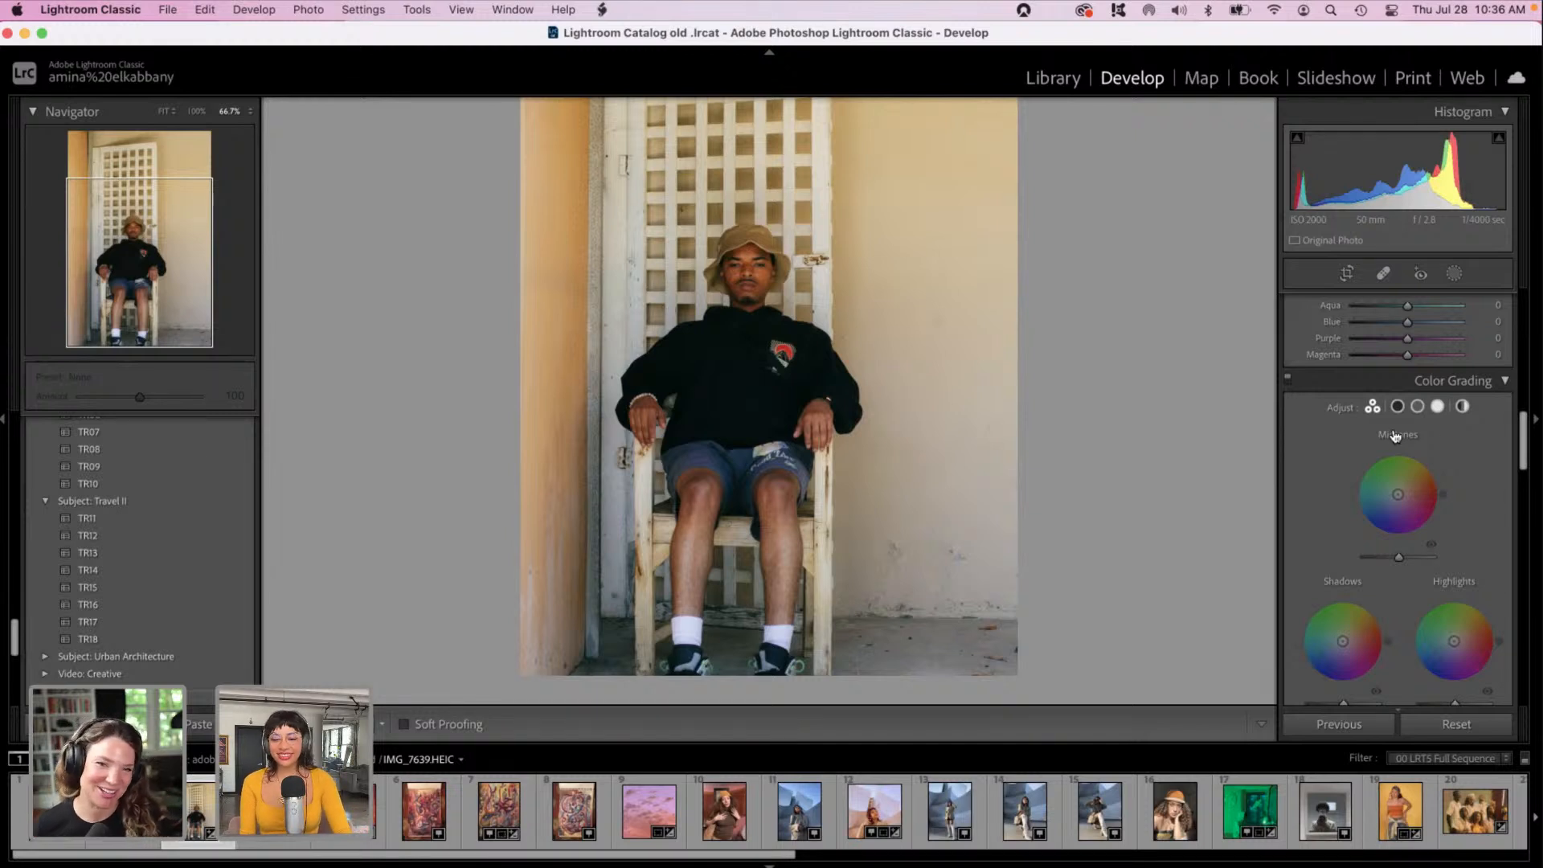
drag(1521, 445, 1462, 302)
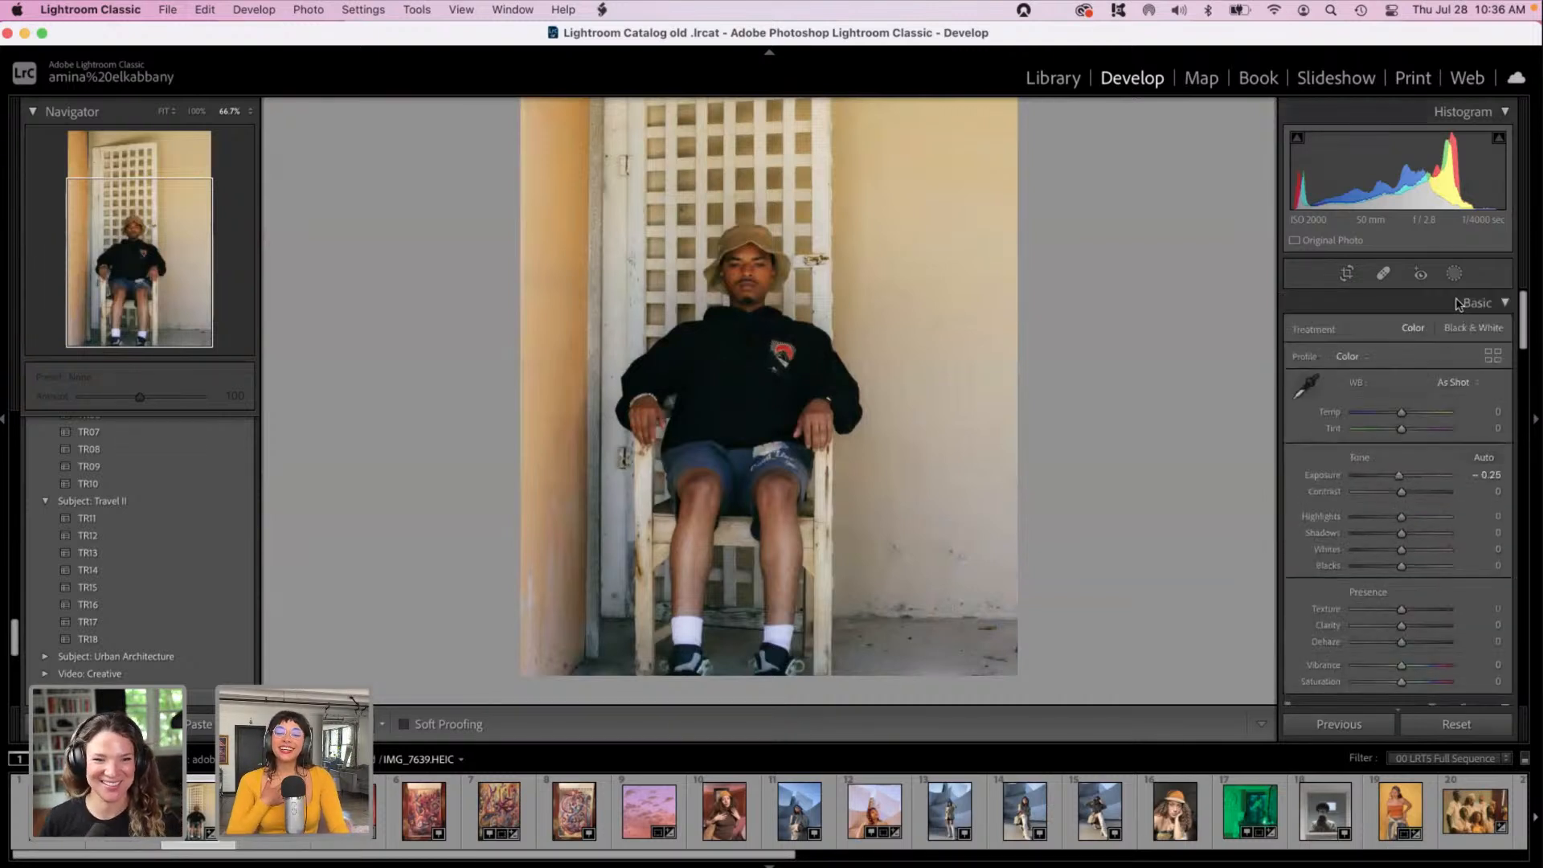
drag(1398, 477, 1400, 482)
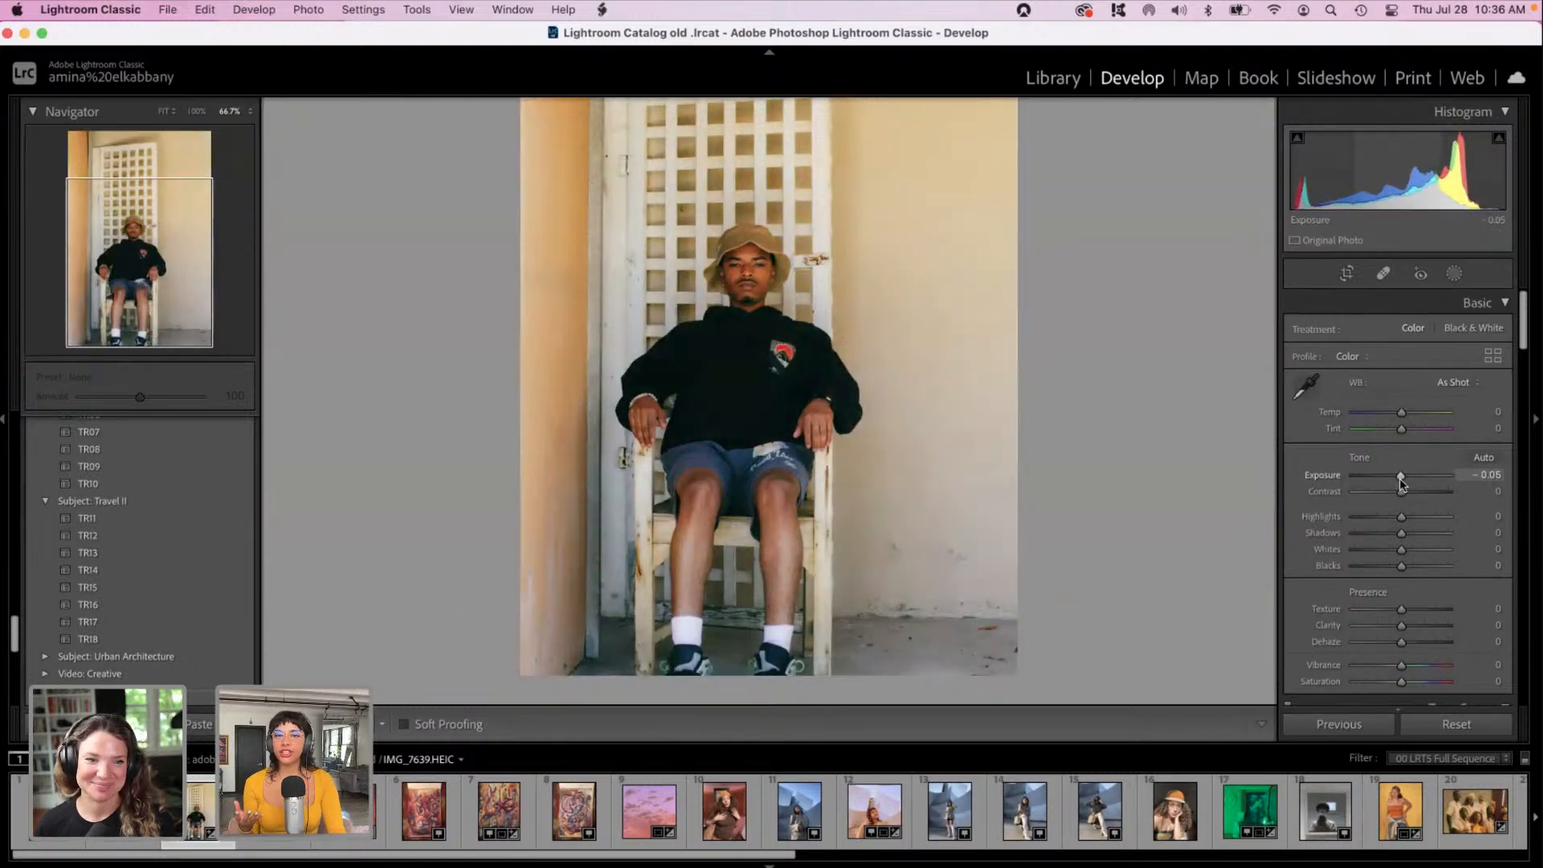
drag(1401, 491, 1382, 490)
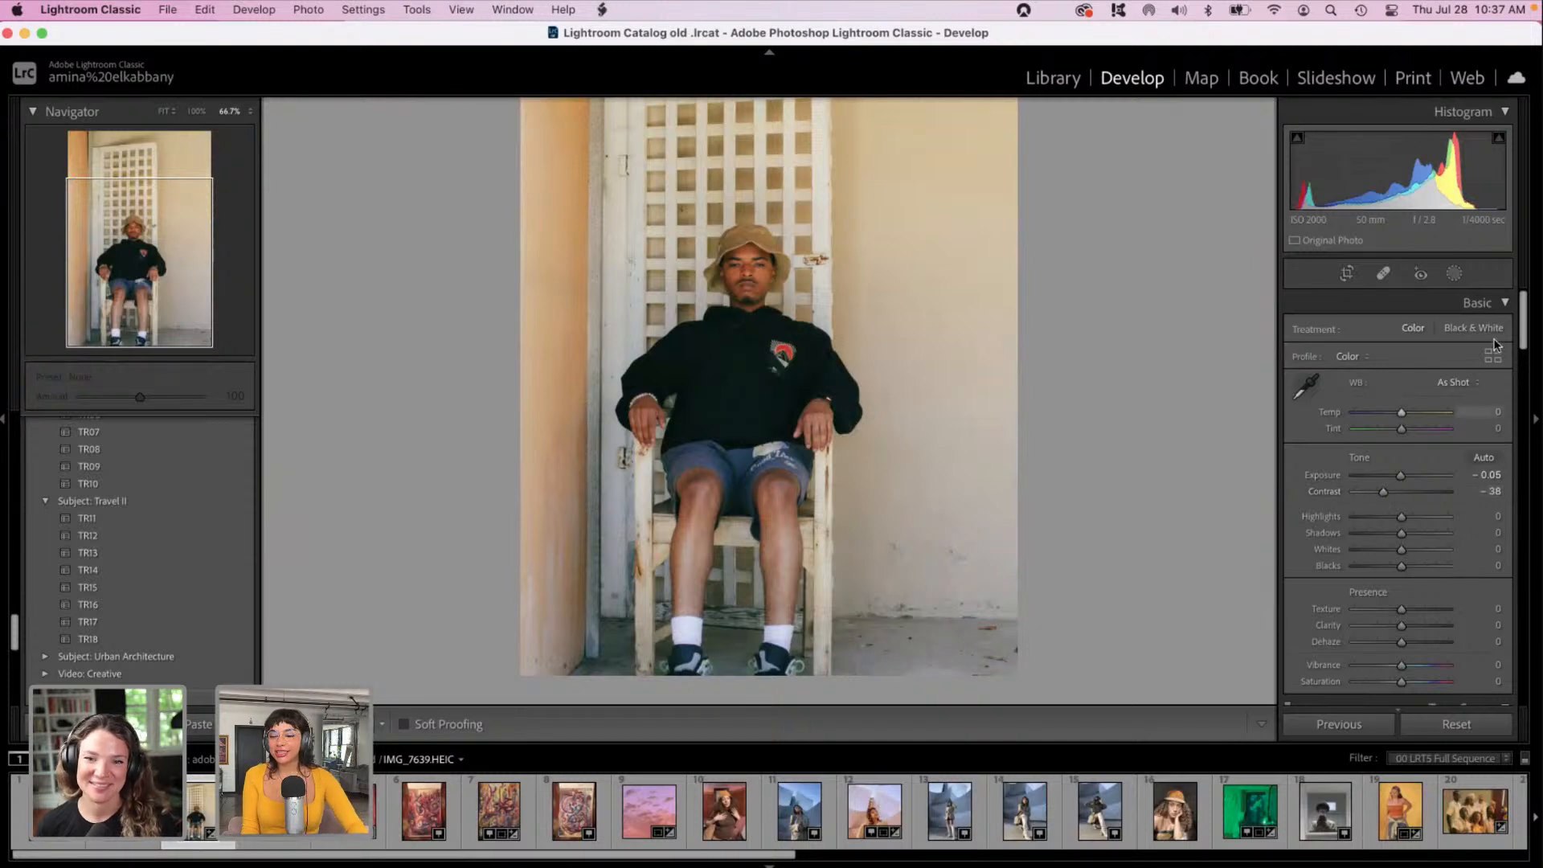
Step: Shift the Red Primary hue in the photo's Calibration settings to +36
drag(1521, 317, 1538, 684)
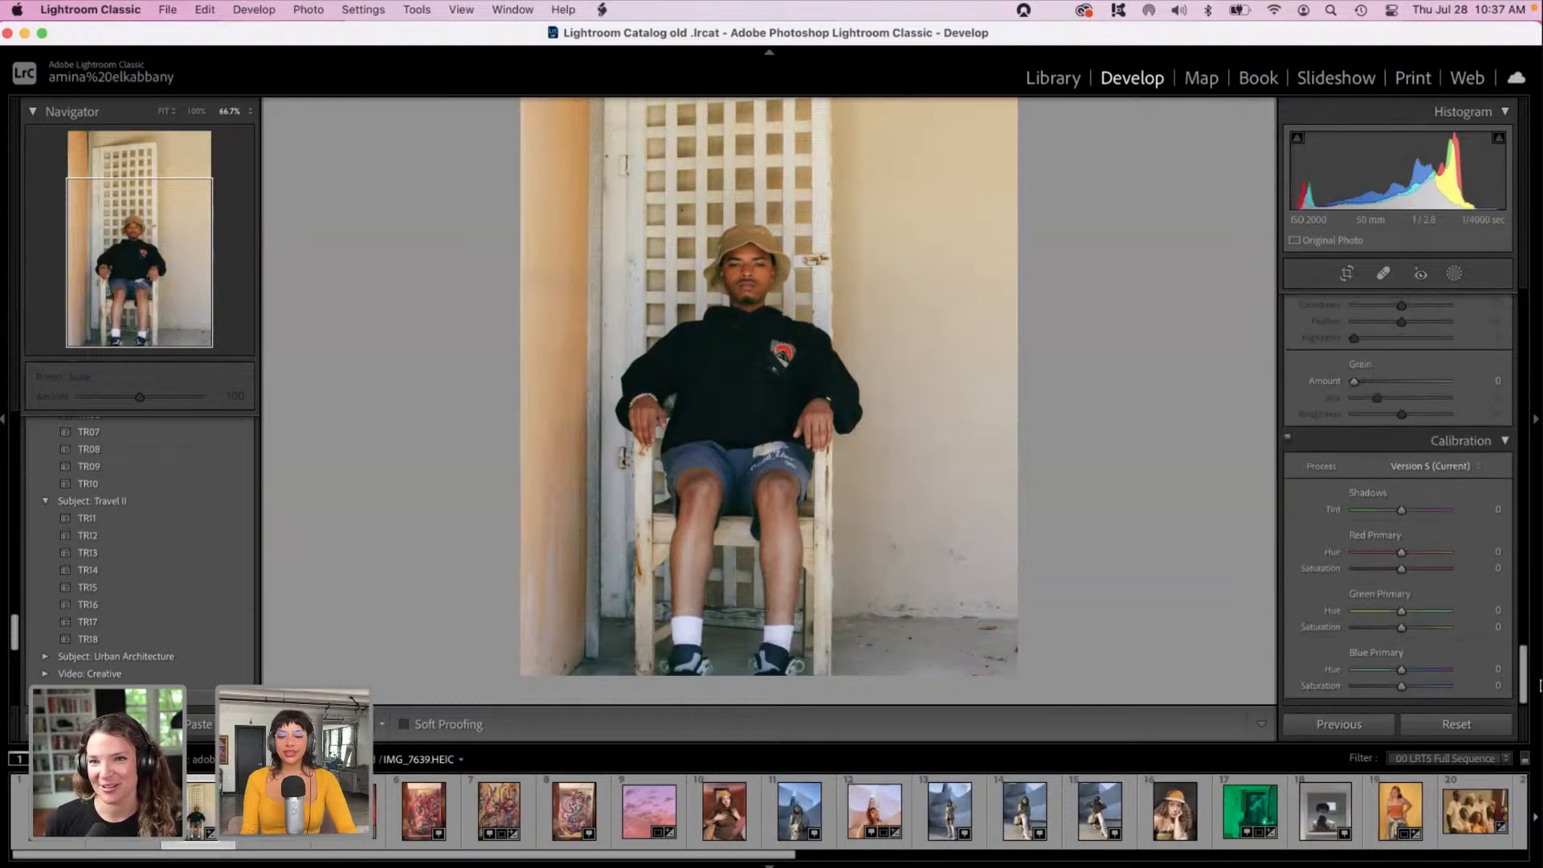
click(1418, 553)
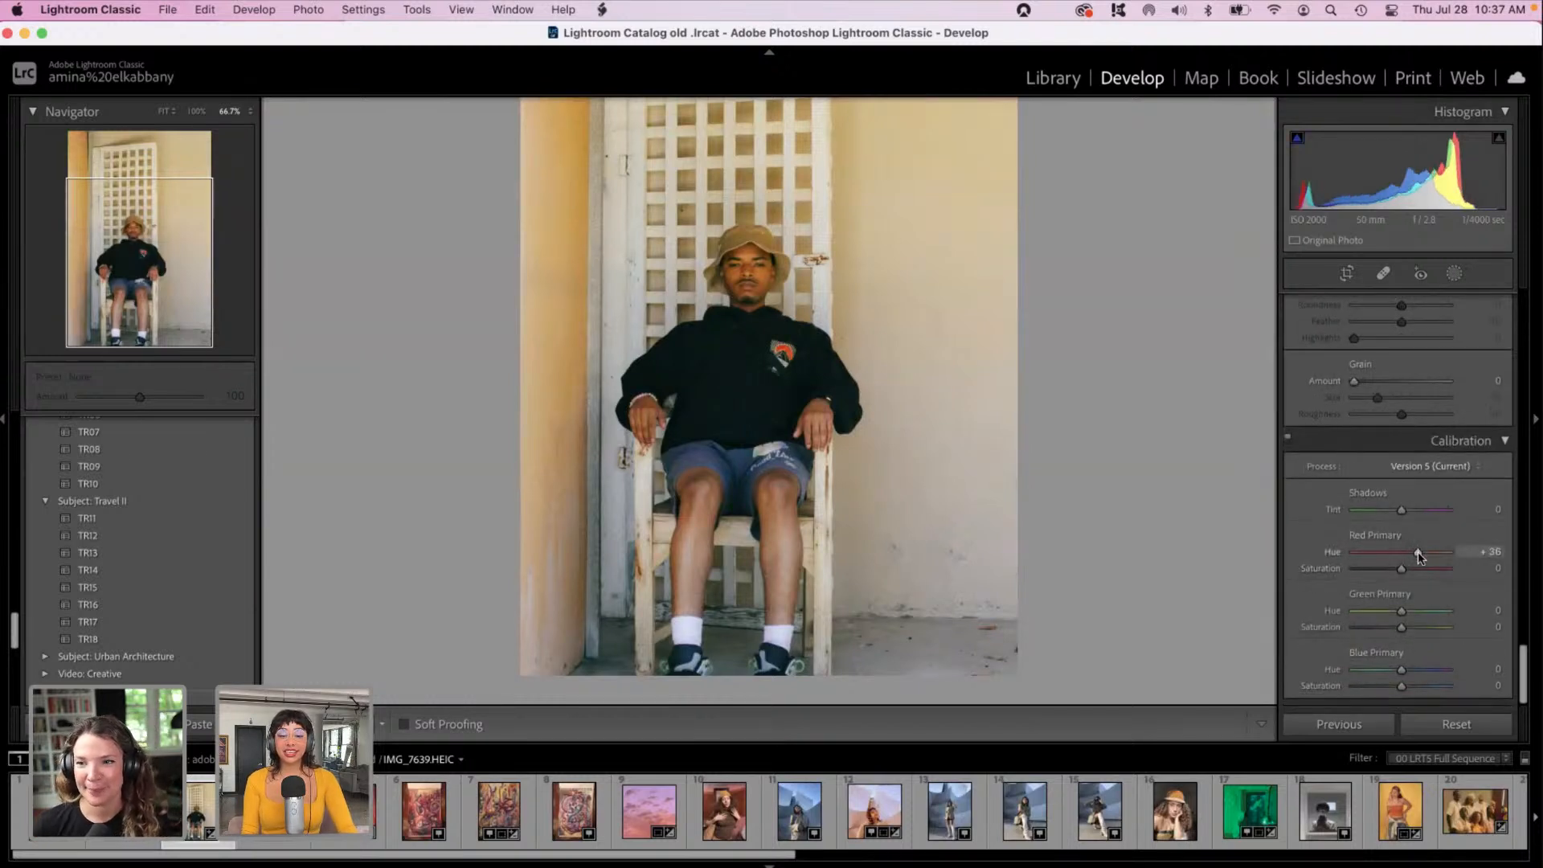
Step: Lower the seated man photo's Shadows to −31, Highlights to −61 and Exposure to −0.25
drag(1526, 687, 1526, 336)
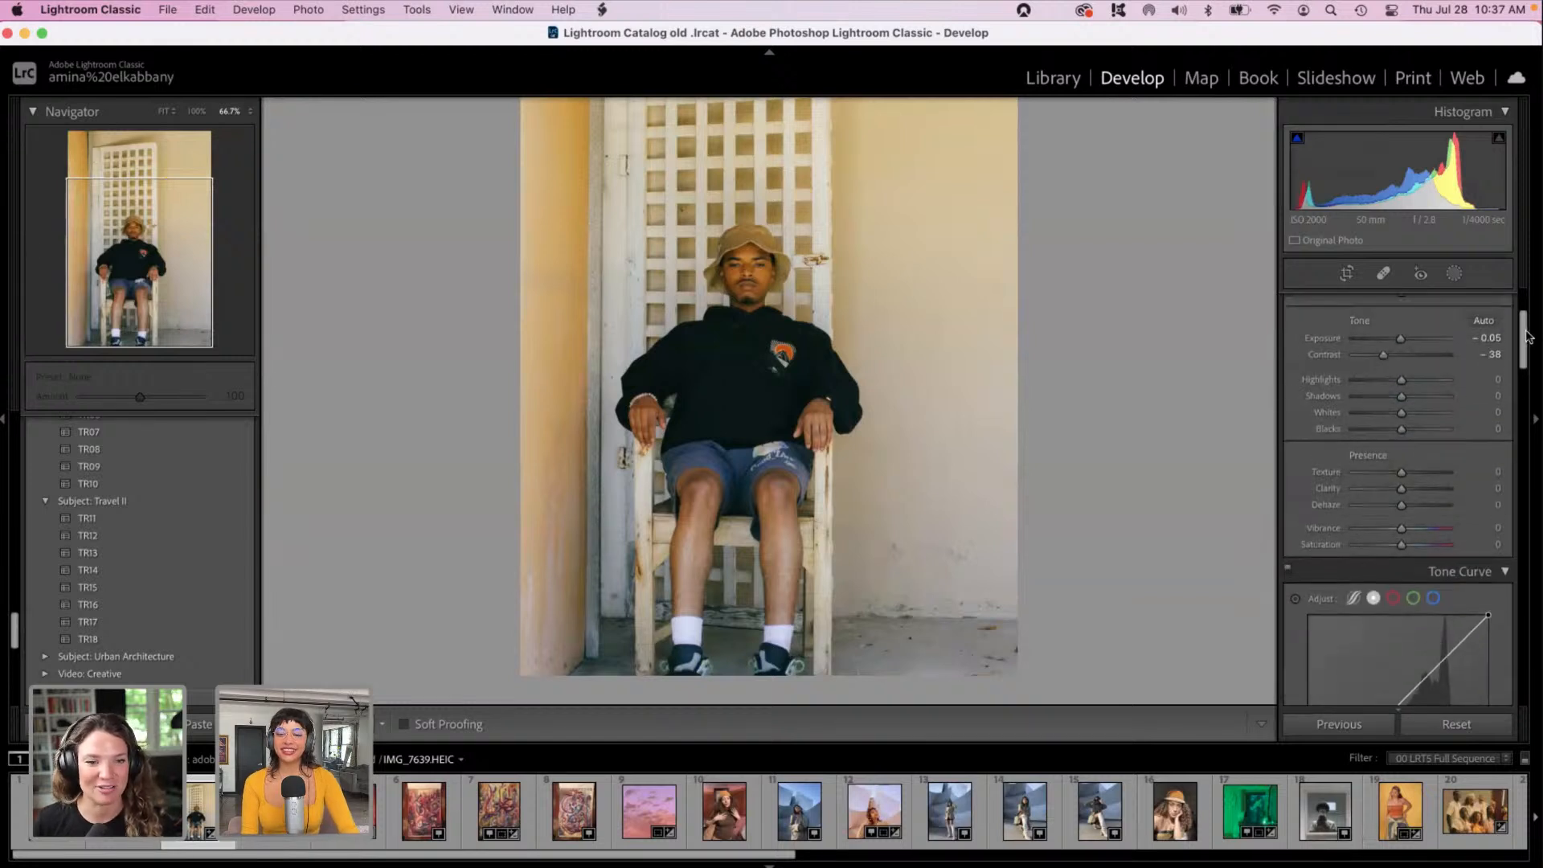
click(1374, 397)
drag(1376, 399, 1388, 400)
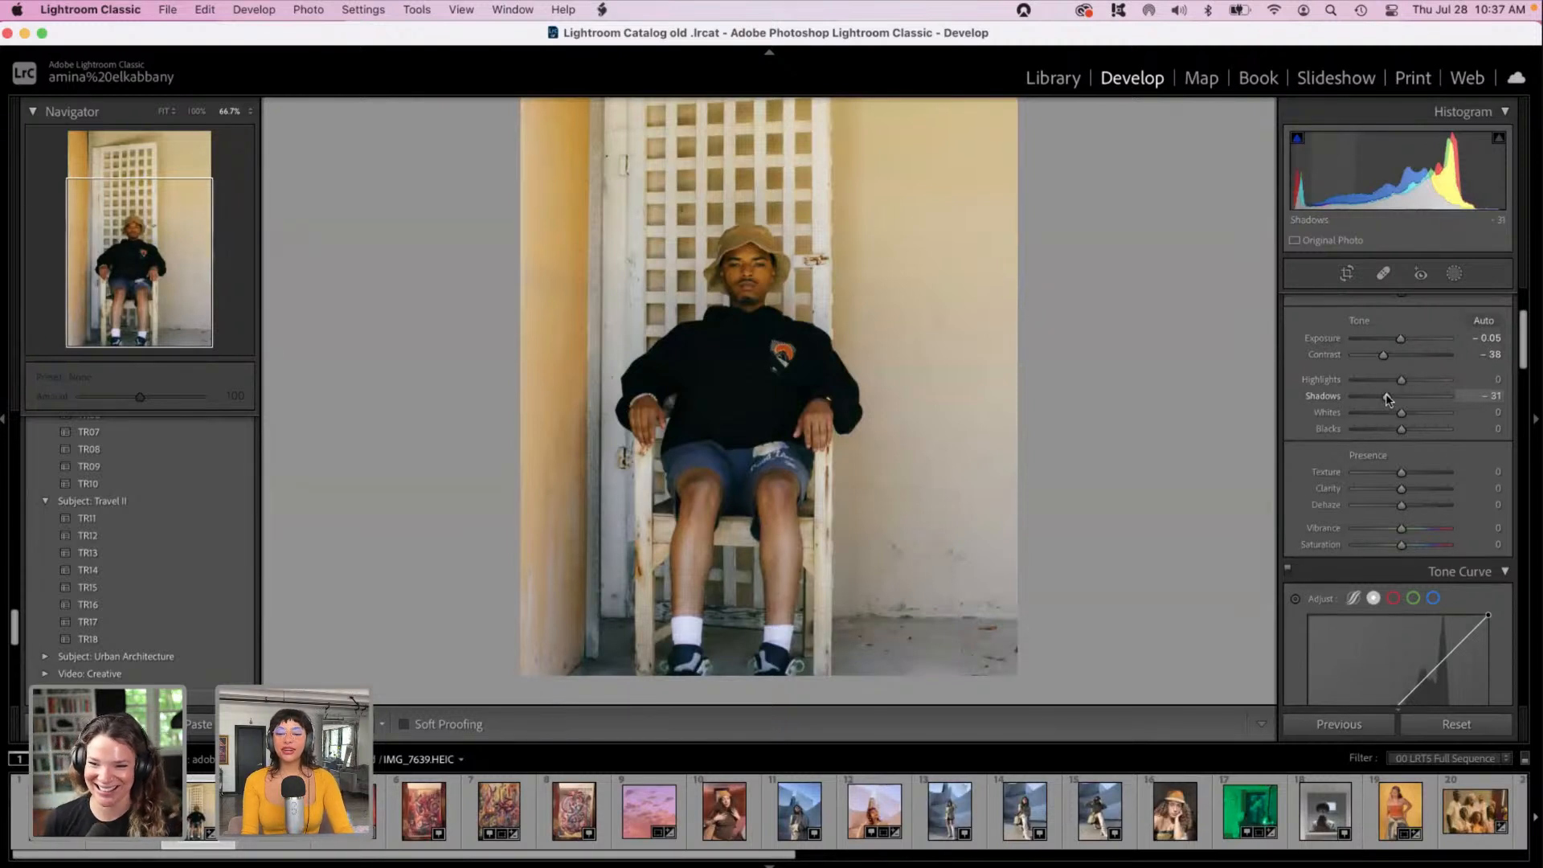
click(1374, 381)
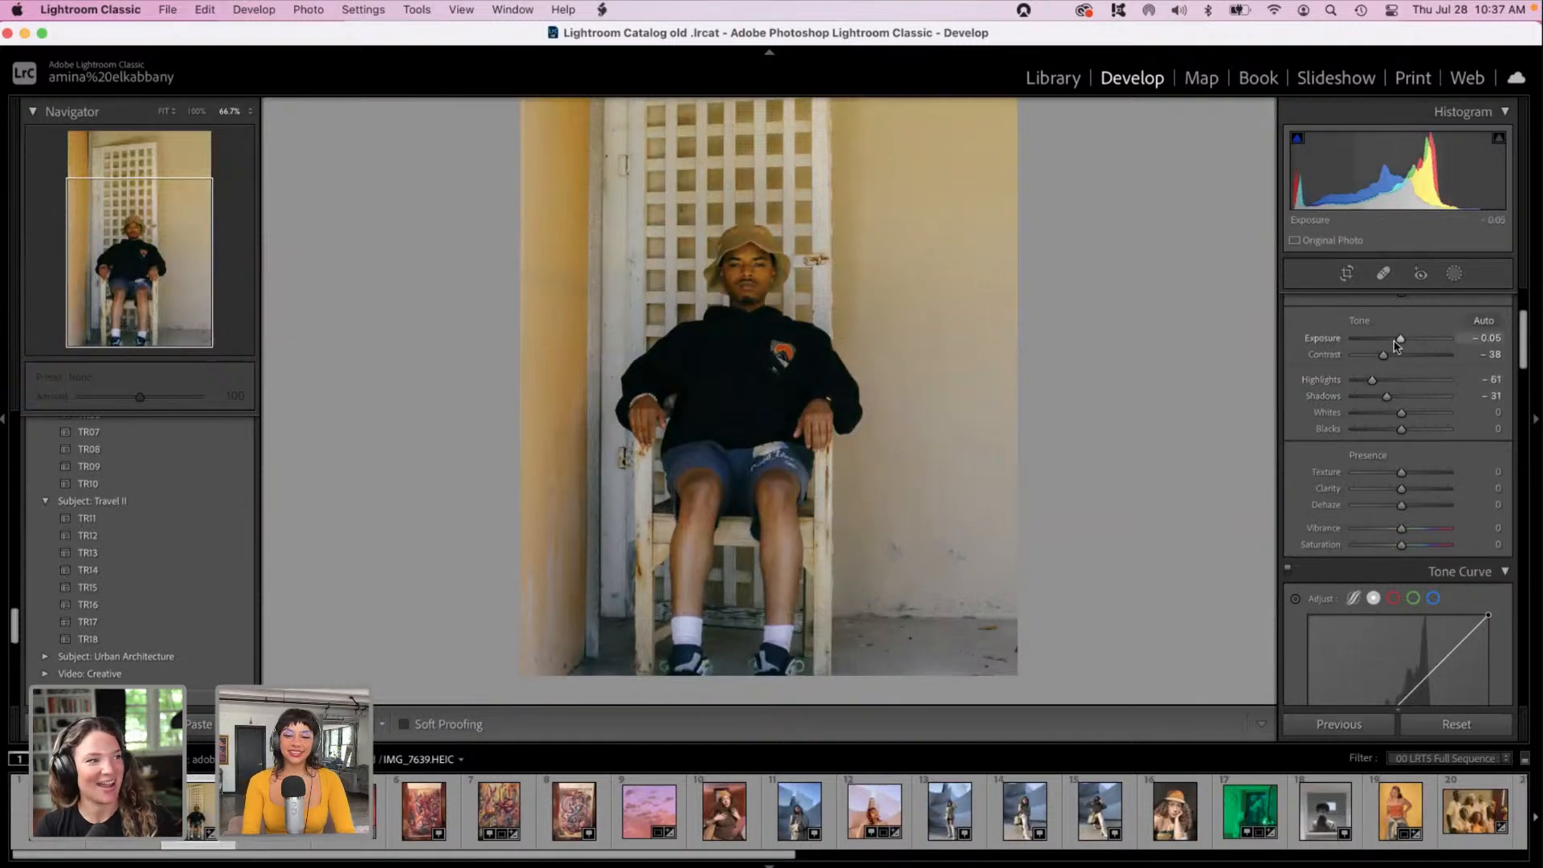
drag(1395, 342, 1394, 341)
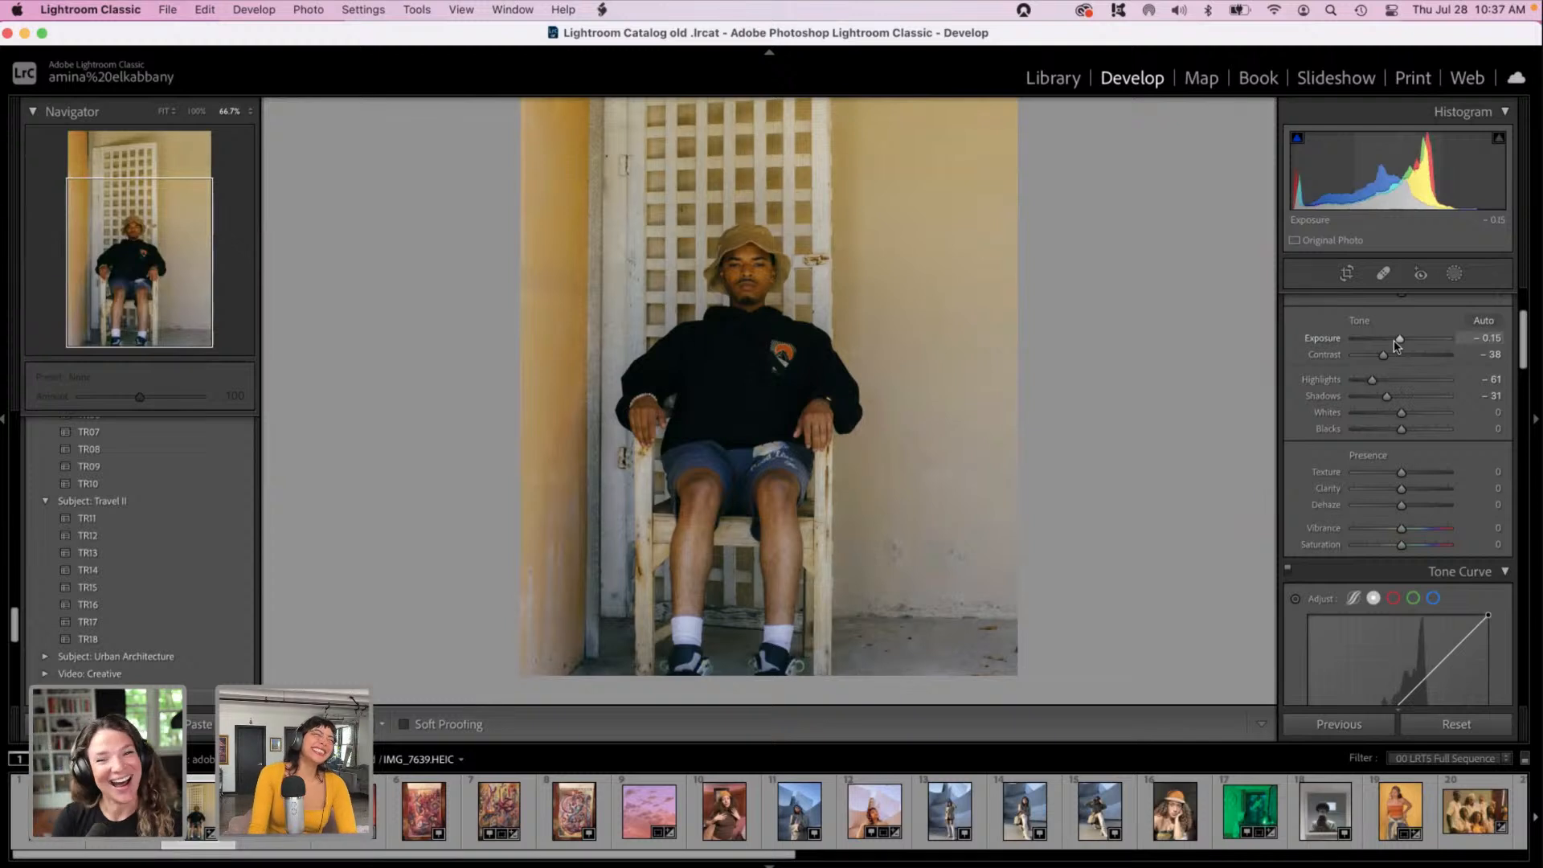
drag(1395, 342, 1394, 341)
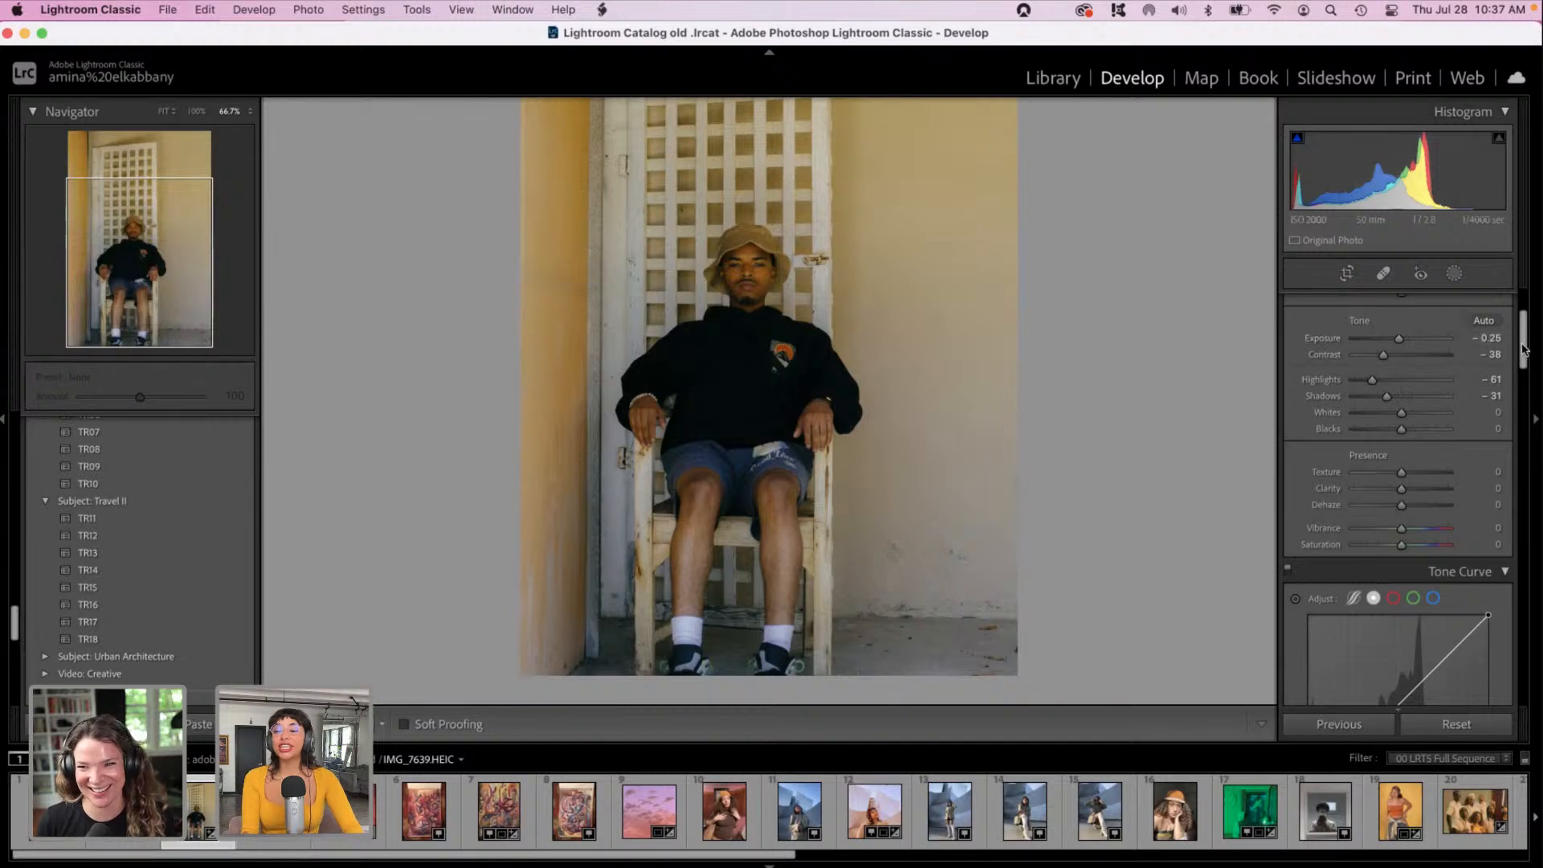
Step: Color grade the photo's highlights toward yellow-green and its midtones toward blue-violet
drag(1524, 353, 1526, 492)
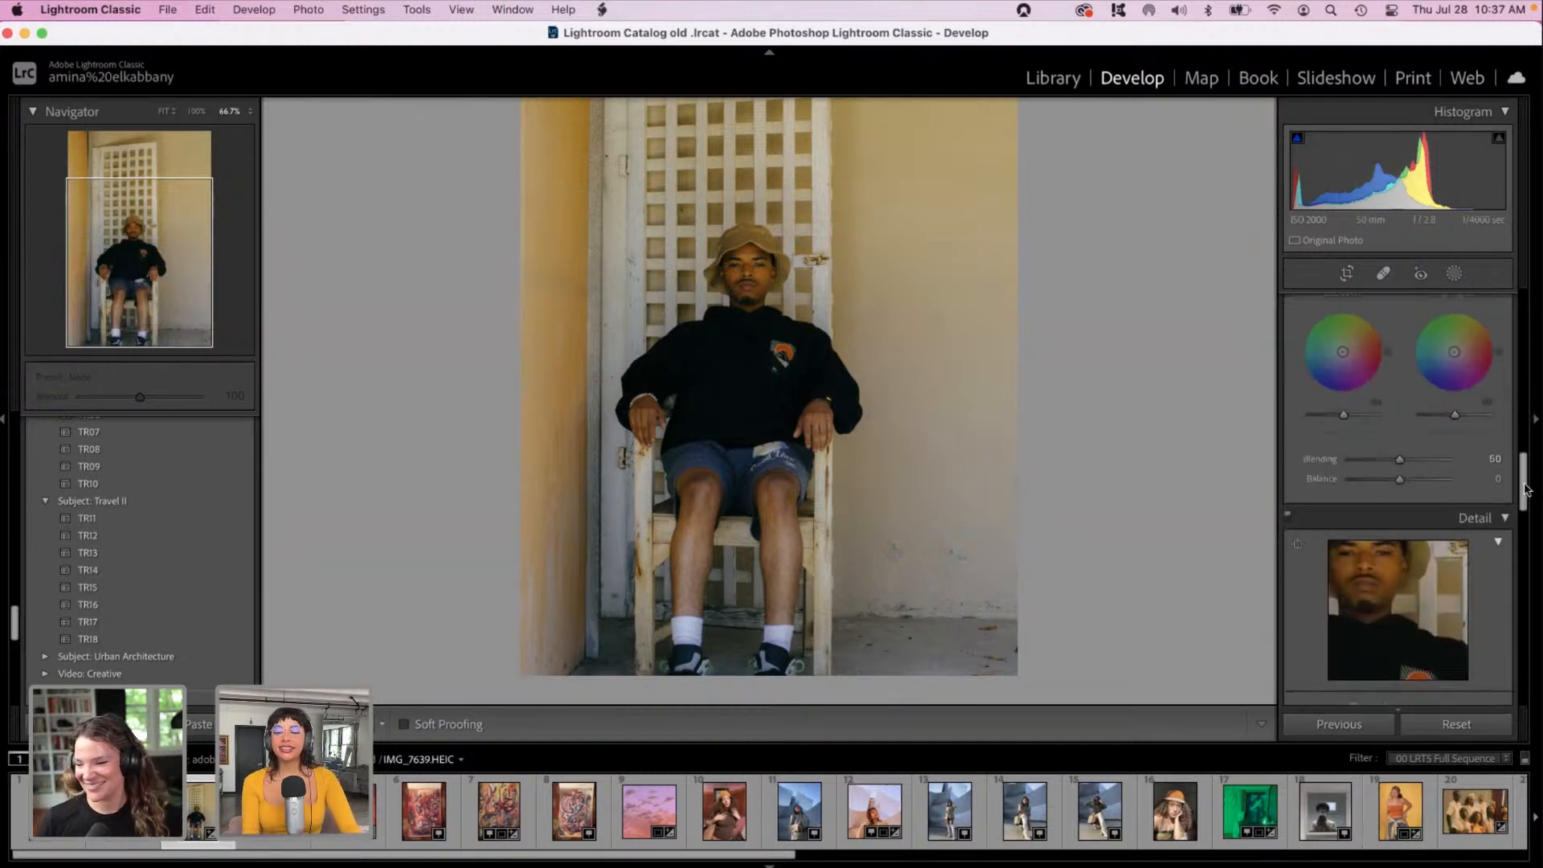
drag(1454, 351, 1458, 325)
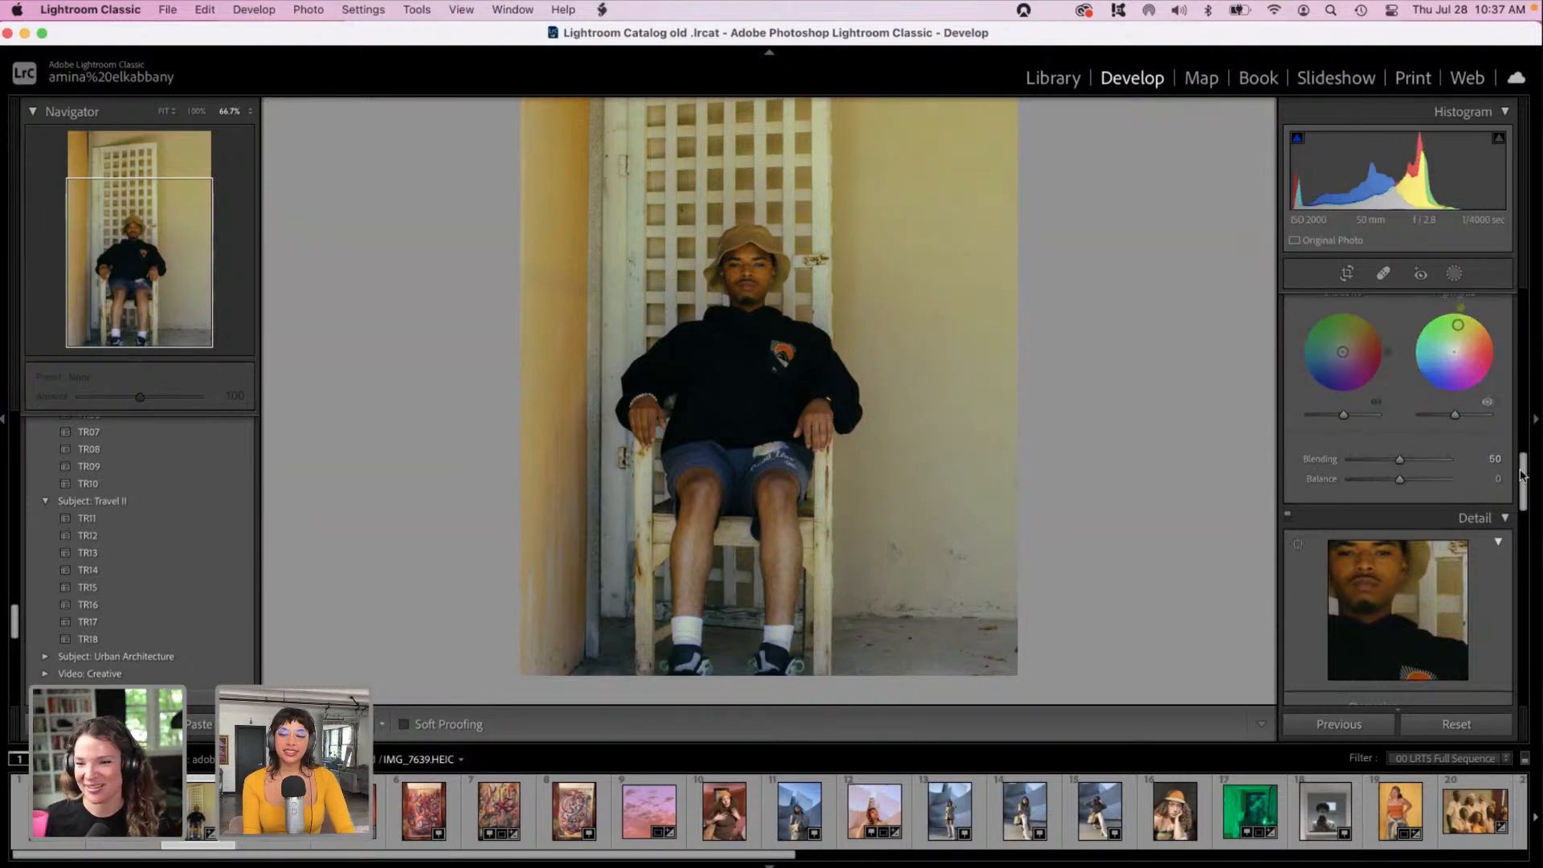
drag(1524, 479, 1520, 446)
drag(1385, 406, 1396, 465)
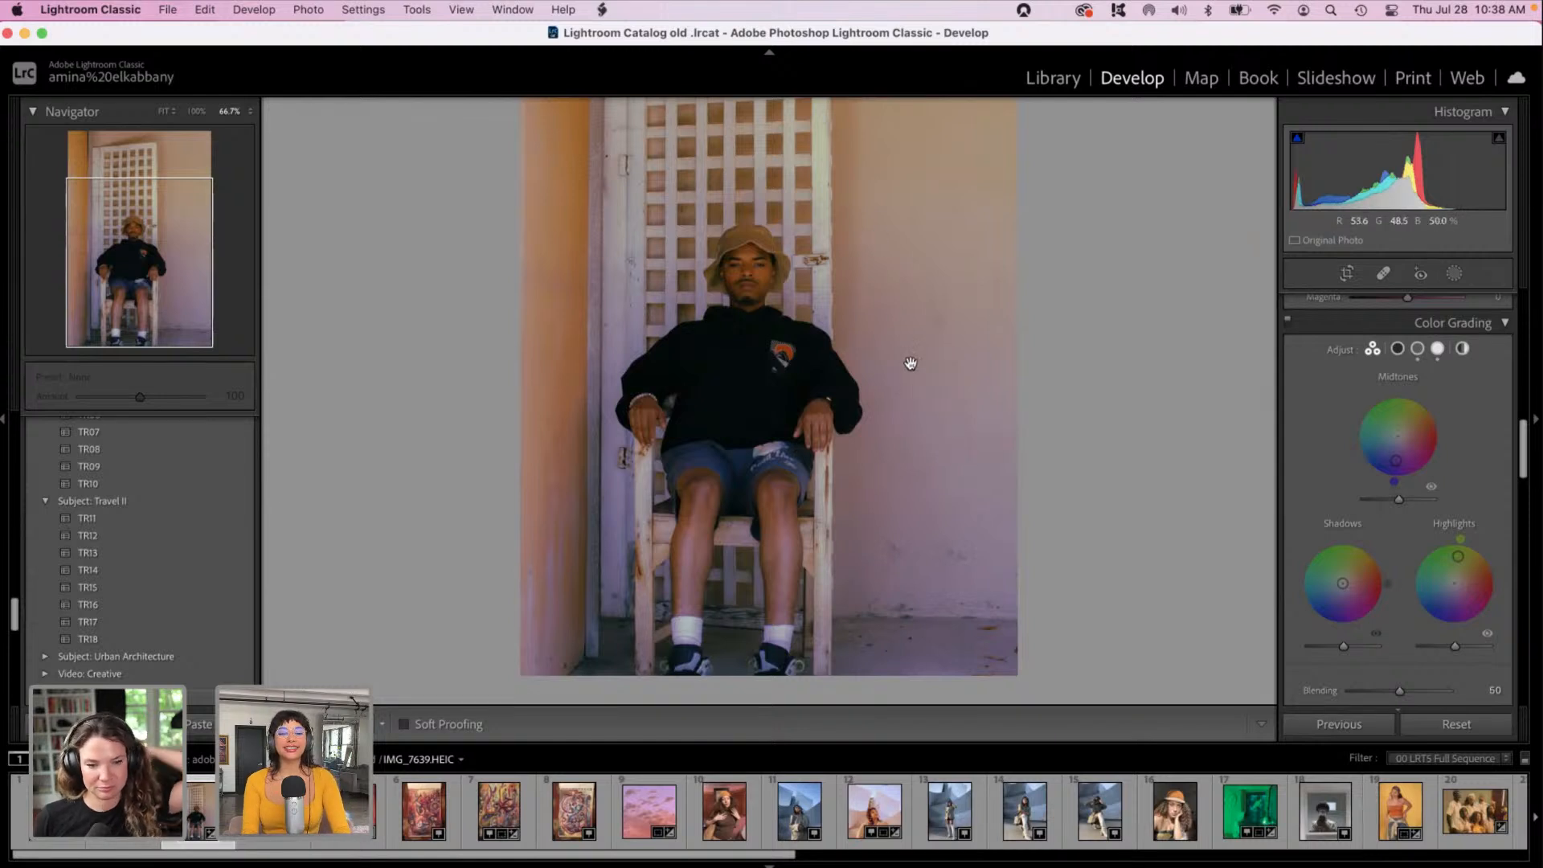
Step: Compare the before and after versions of the seated man photo side by side, showing more of its upper part
scroll(909, 334, up, 2)
scroll(909, 333, up, 2)
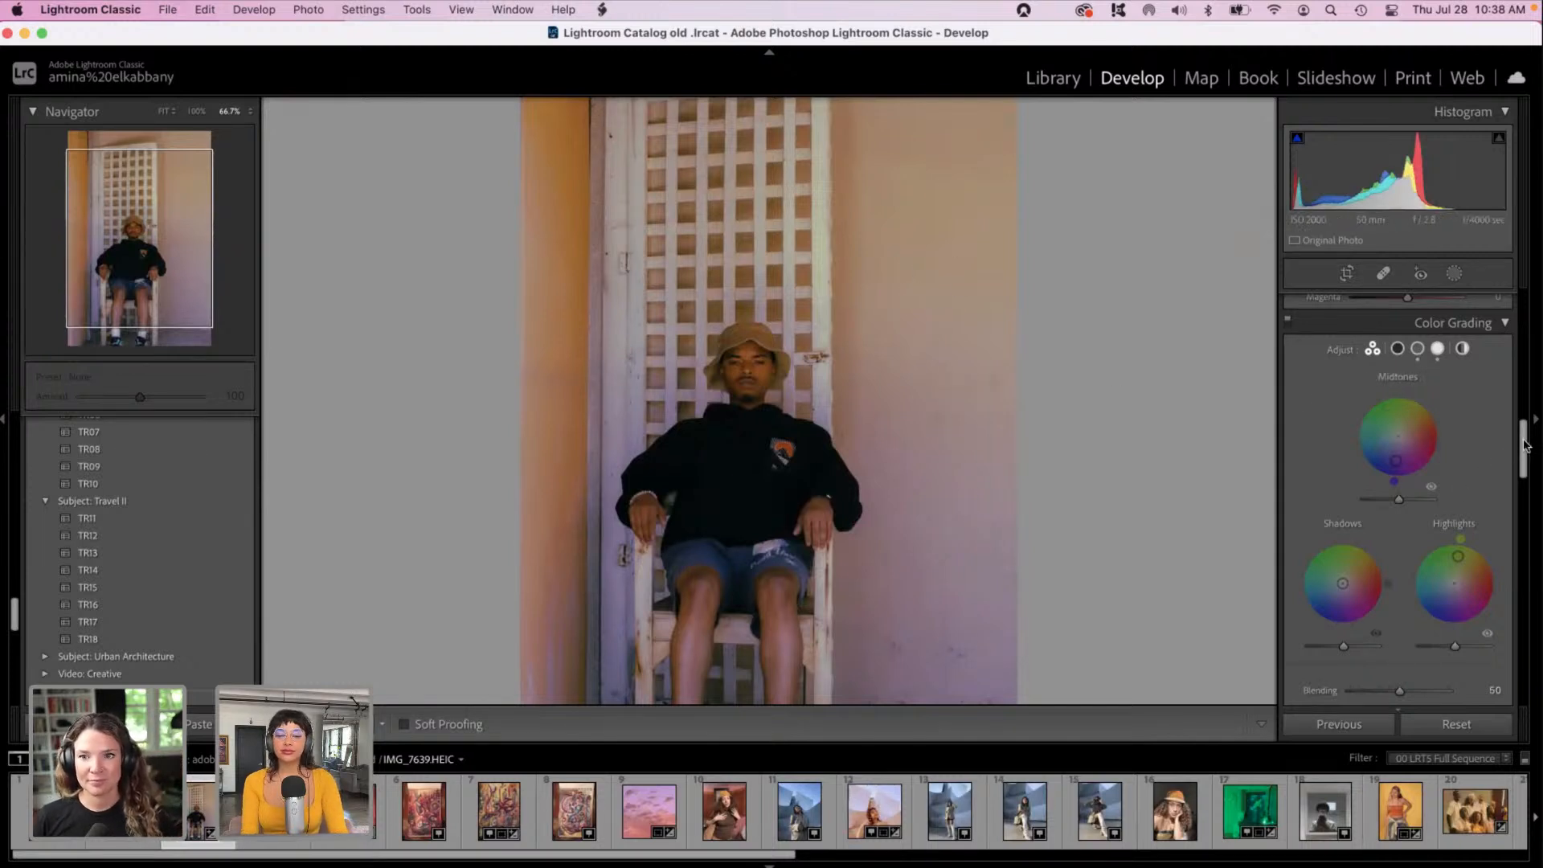
scroll(1524, 446, up, 10)
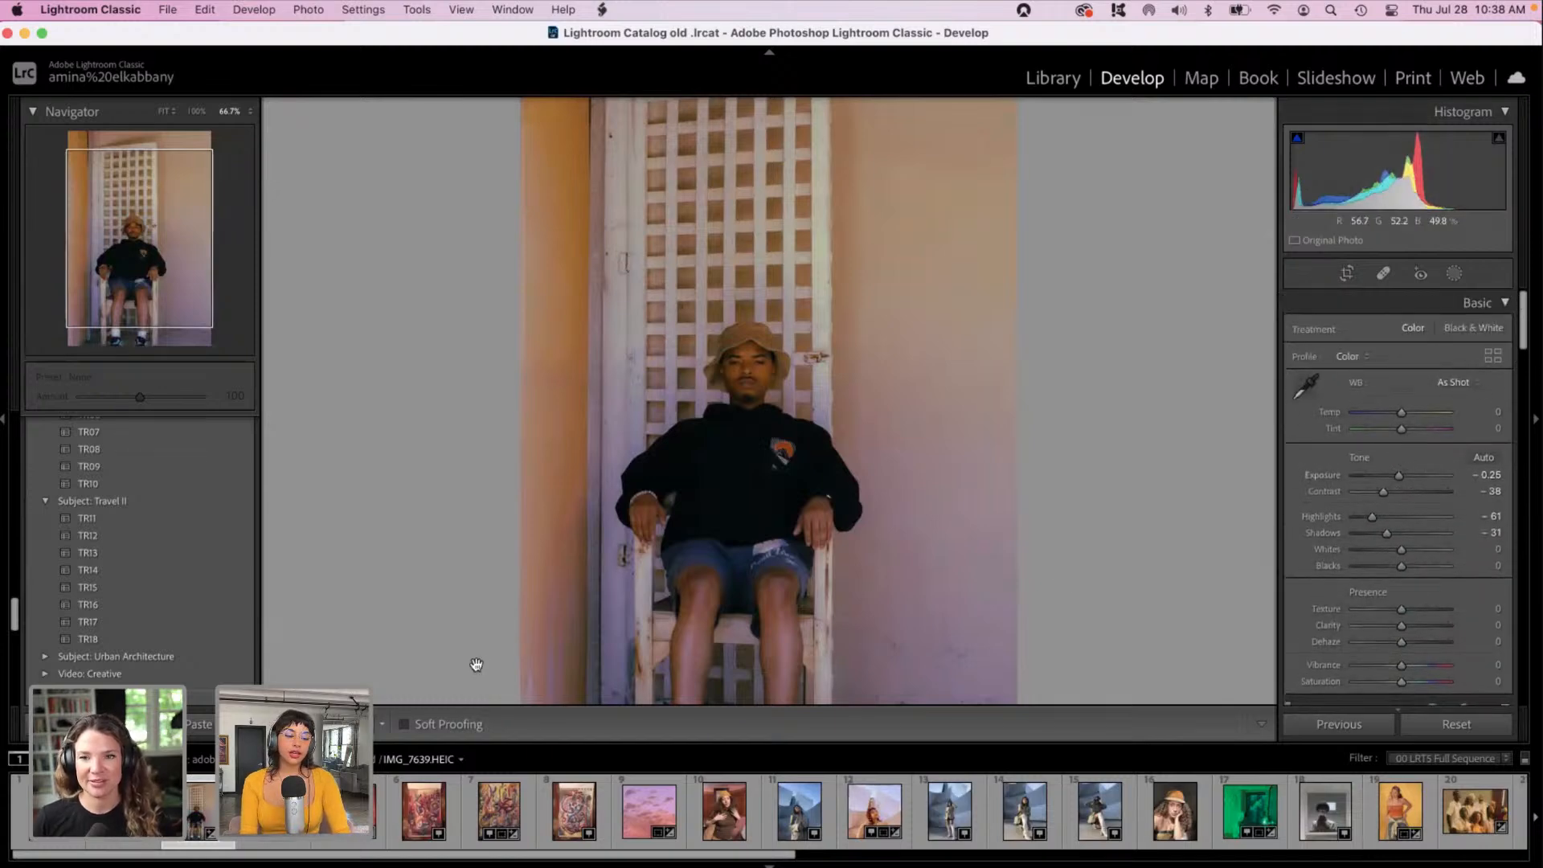
key(y)
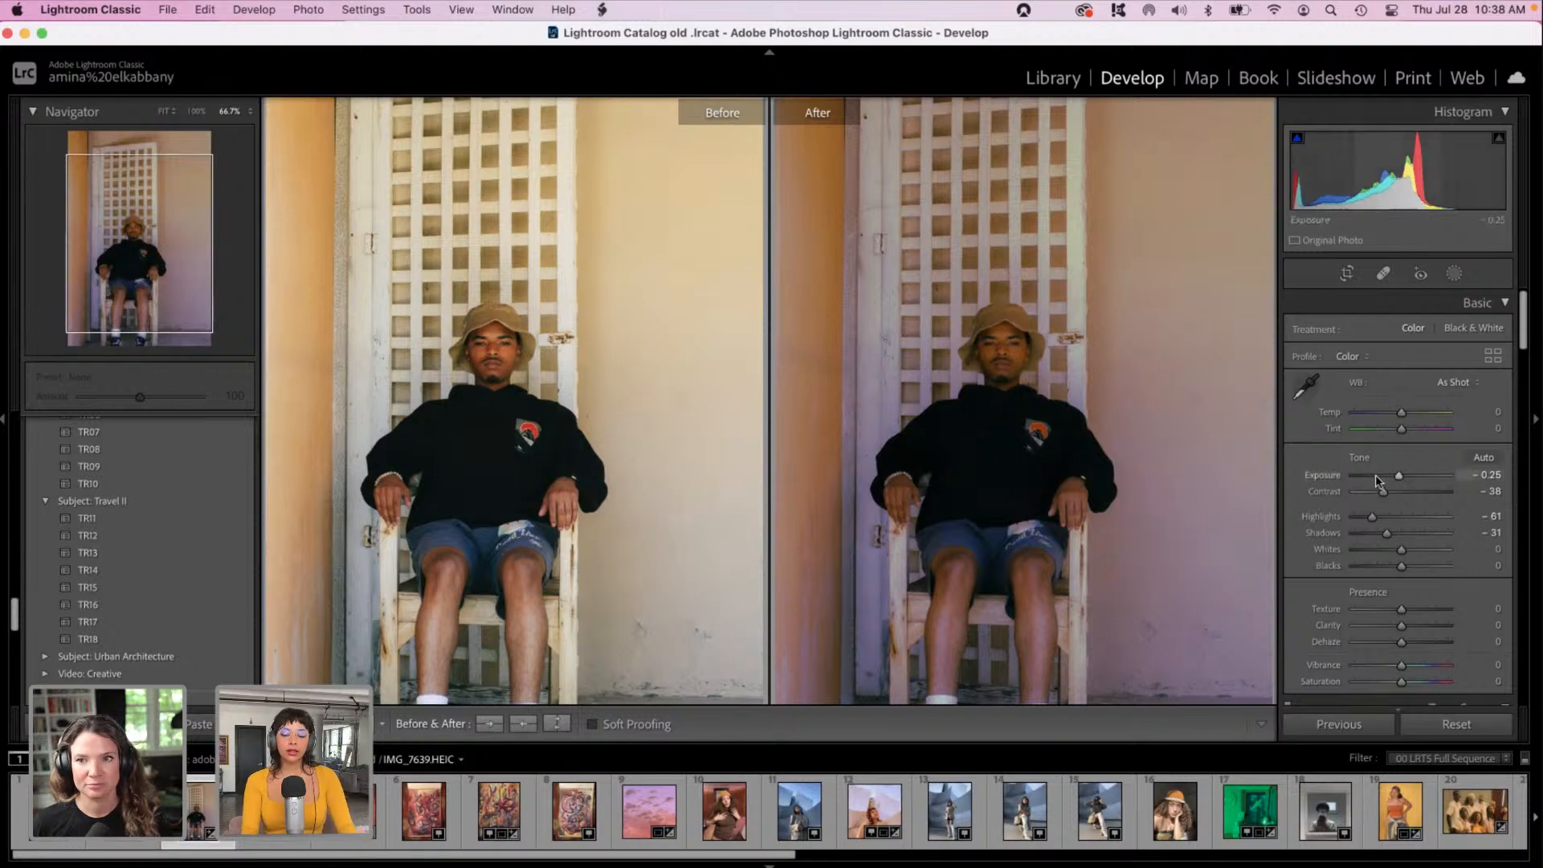
Step: Rebalance the photo's tones with Exposure −0.05, Highlights −36, Whites −100 and Shadows +19
key(Up)
key(Up)
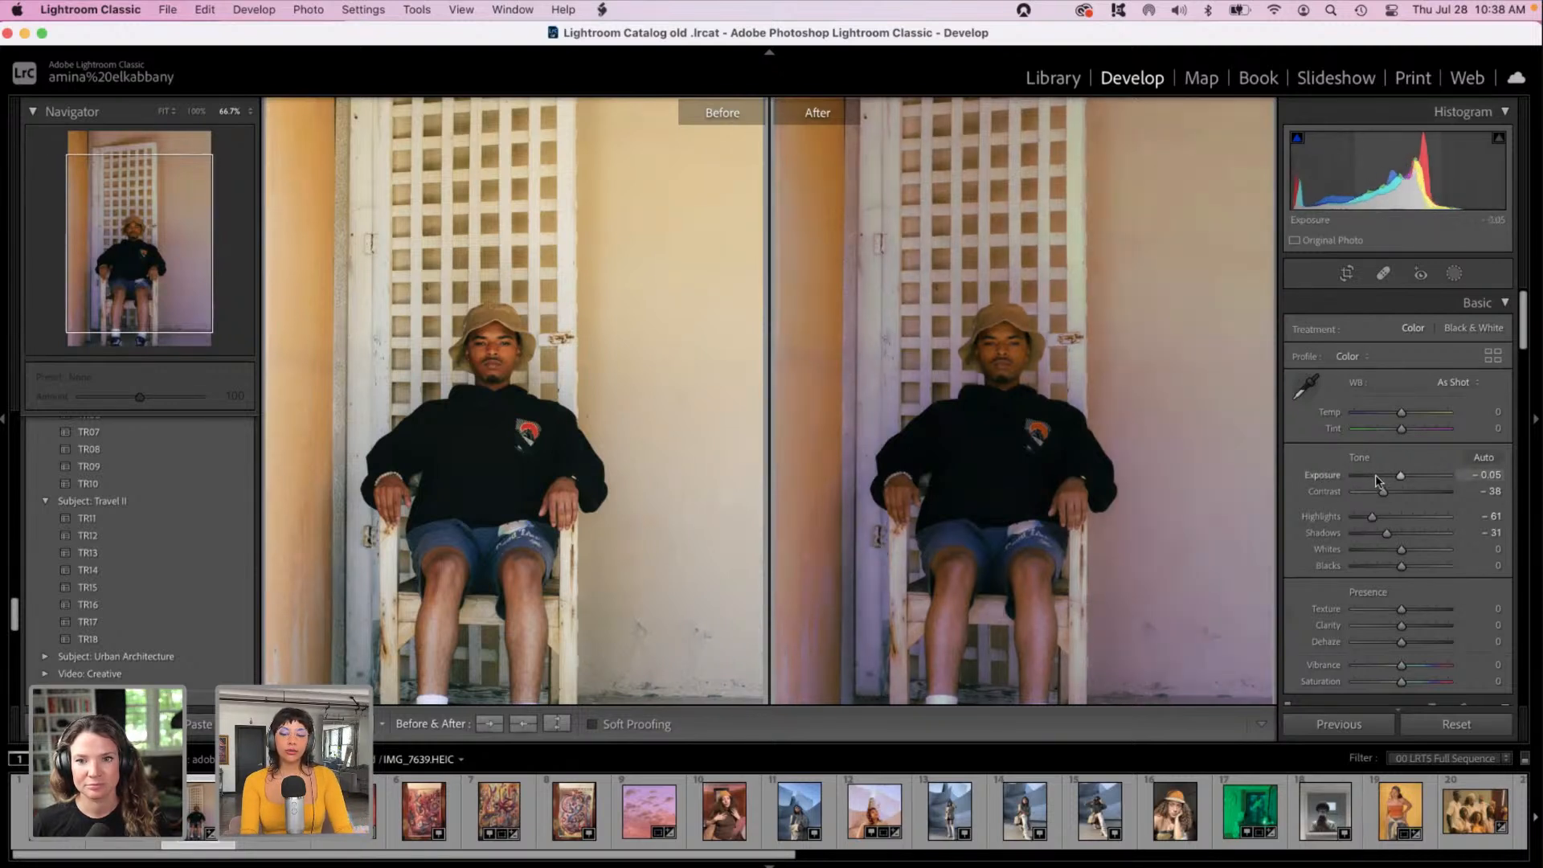
click(1396, 517)
drag(1396, 518, 1384, 521)
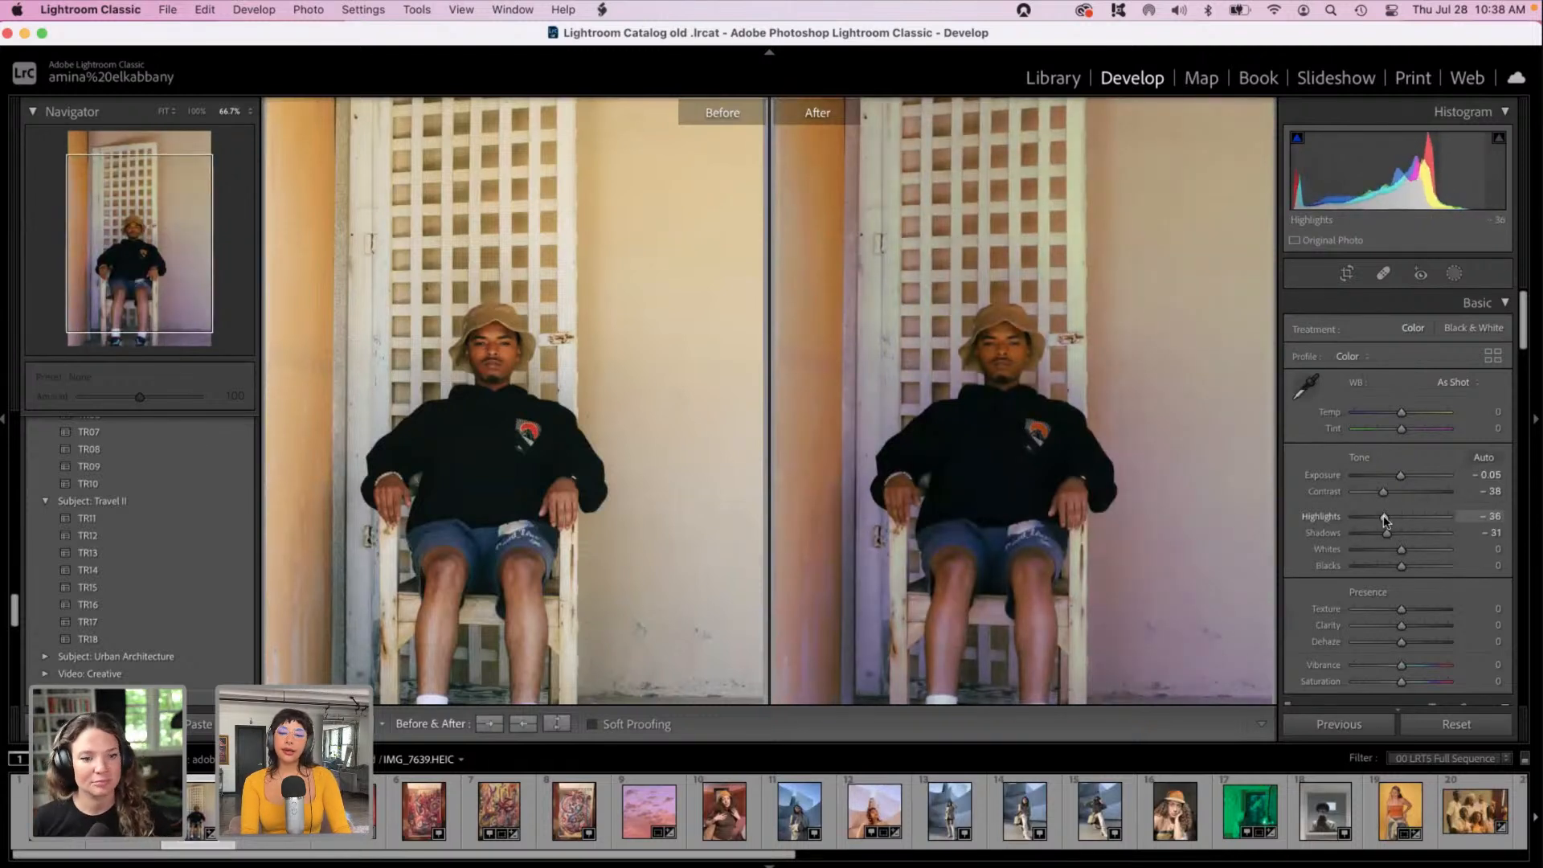
click(1360, 551)
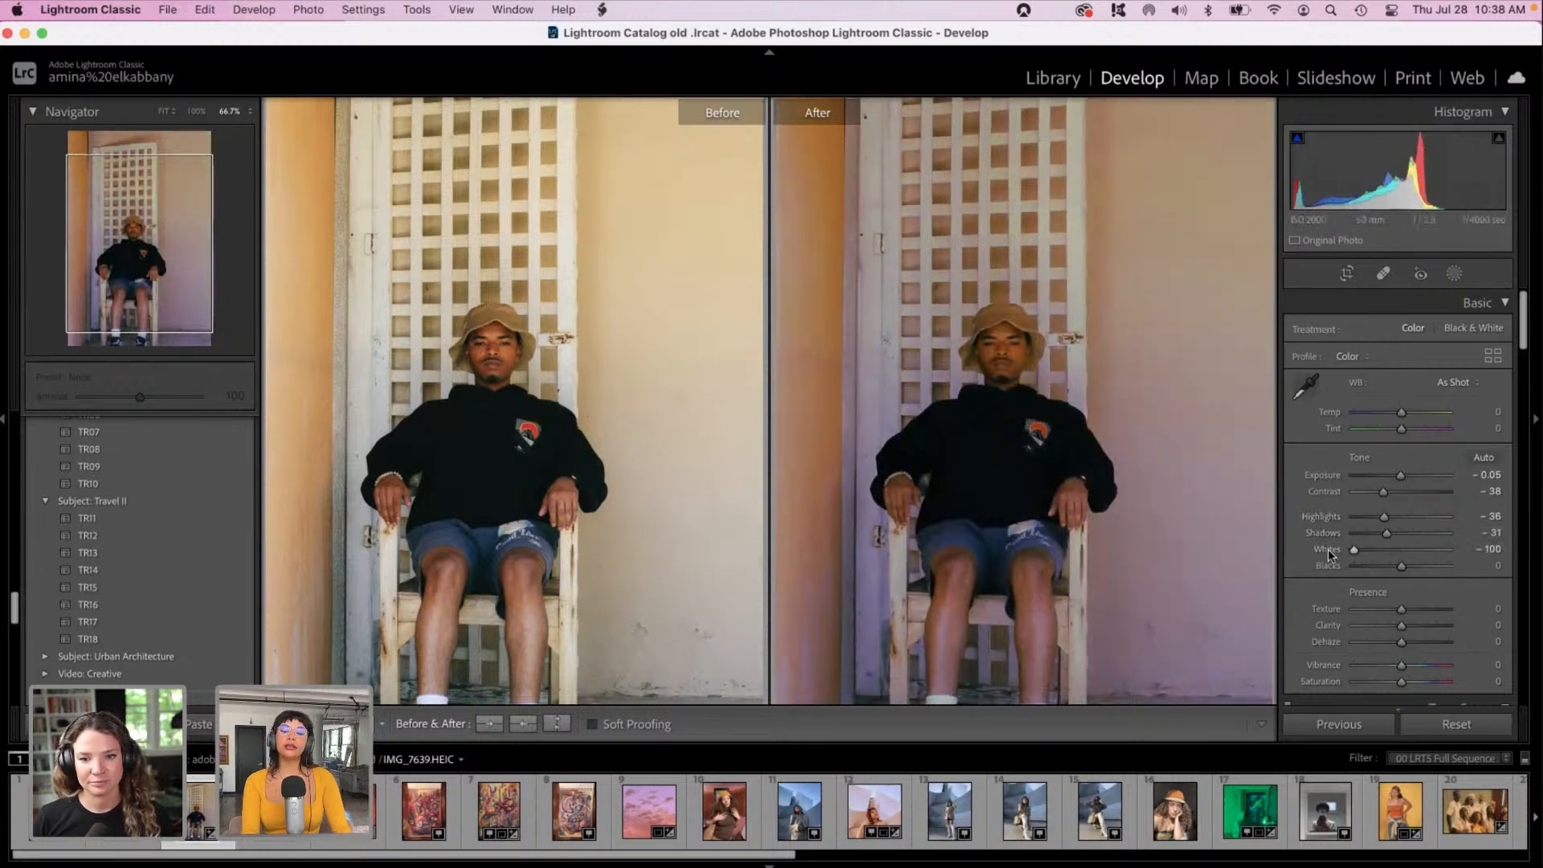
click(1402, 535)
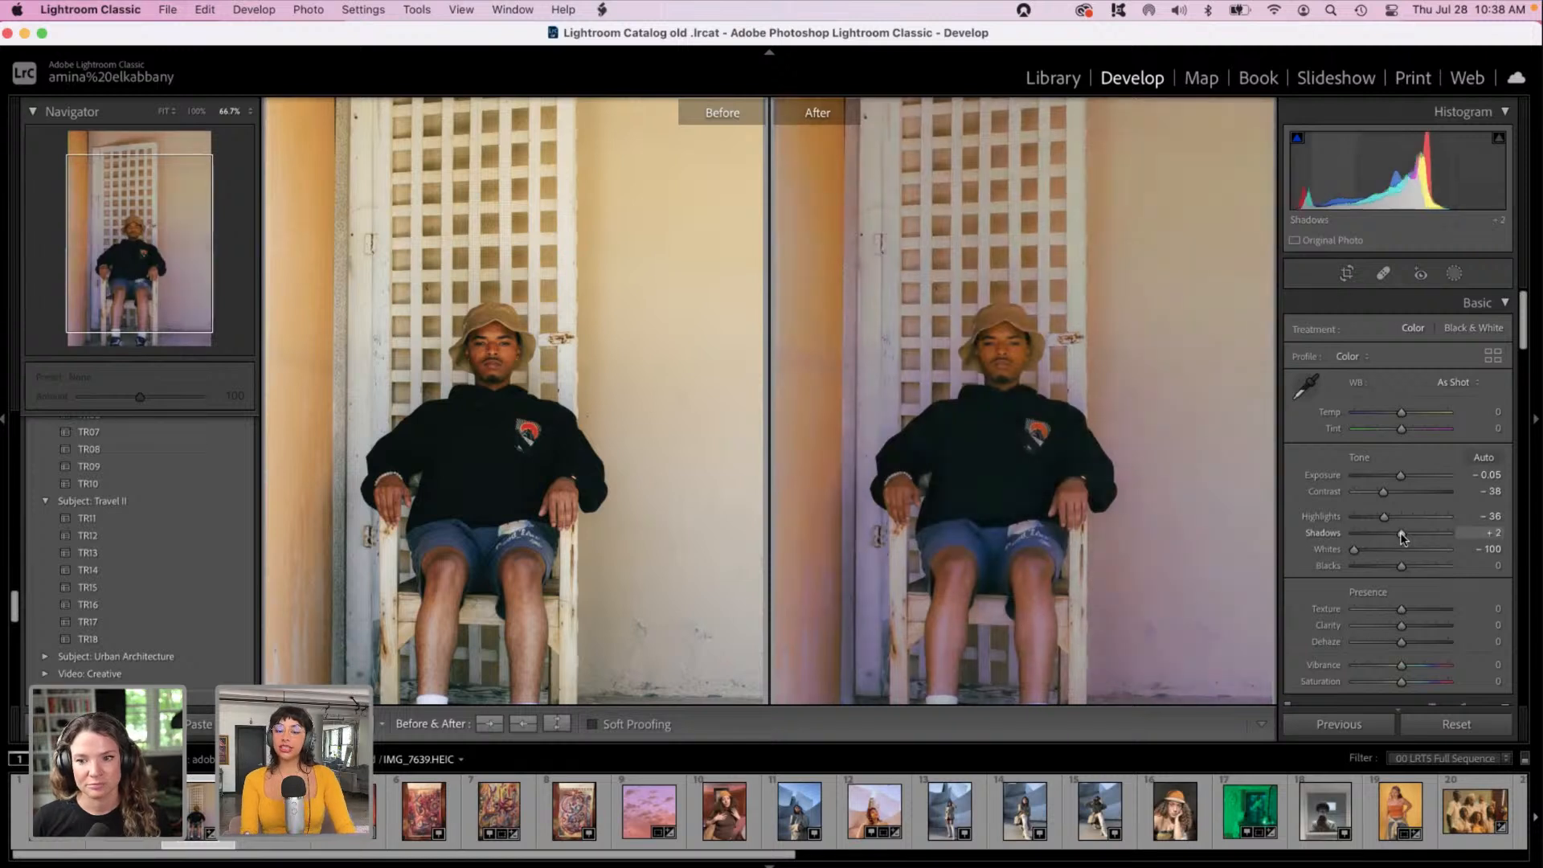
drag(1402, 537, 1411, 536)
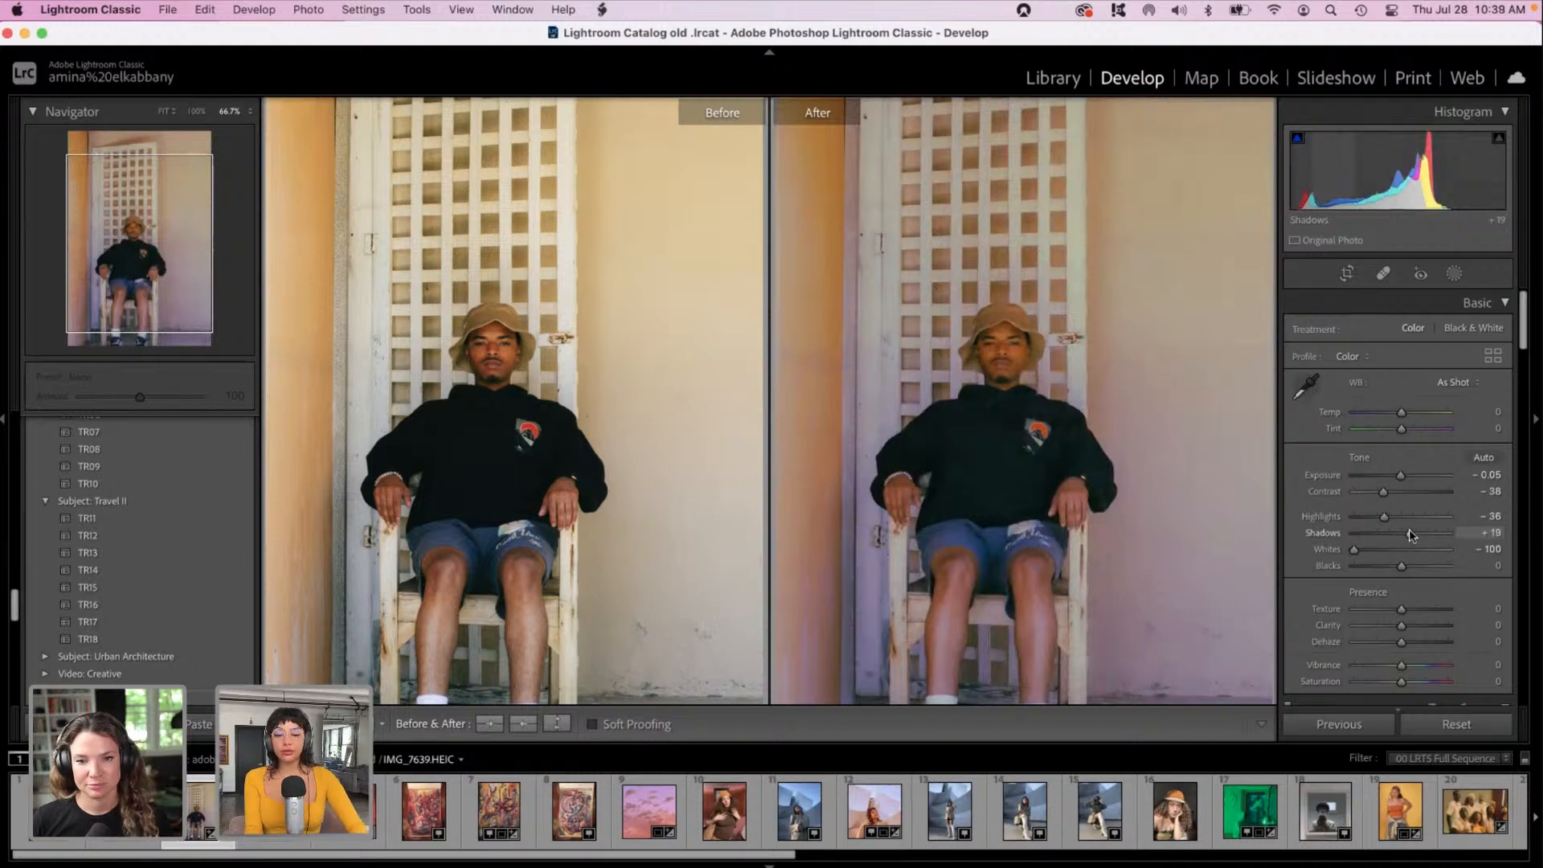
Step: Set the photo's Luminance noise reduction to 36
drag(1522, 338, 1539, 696)
scroll(1464, 561, up, 10)
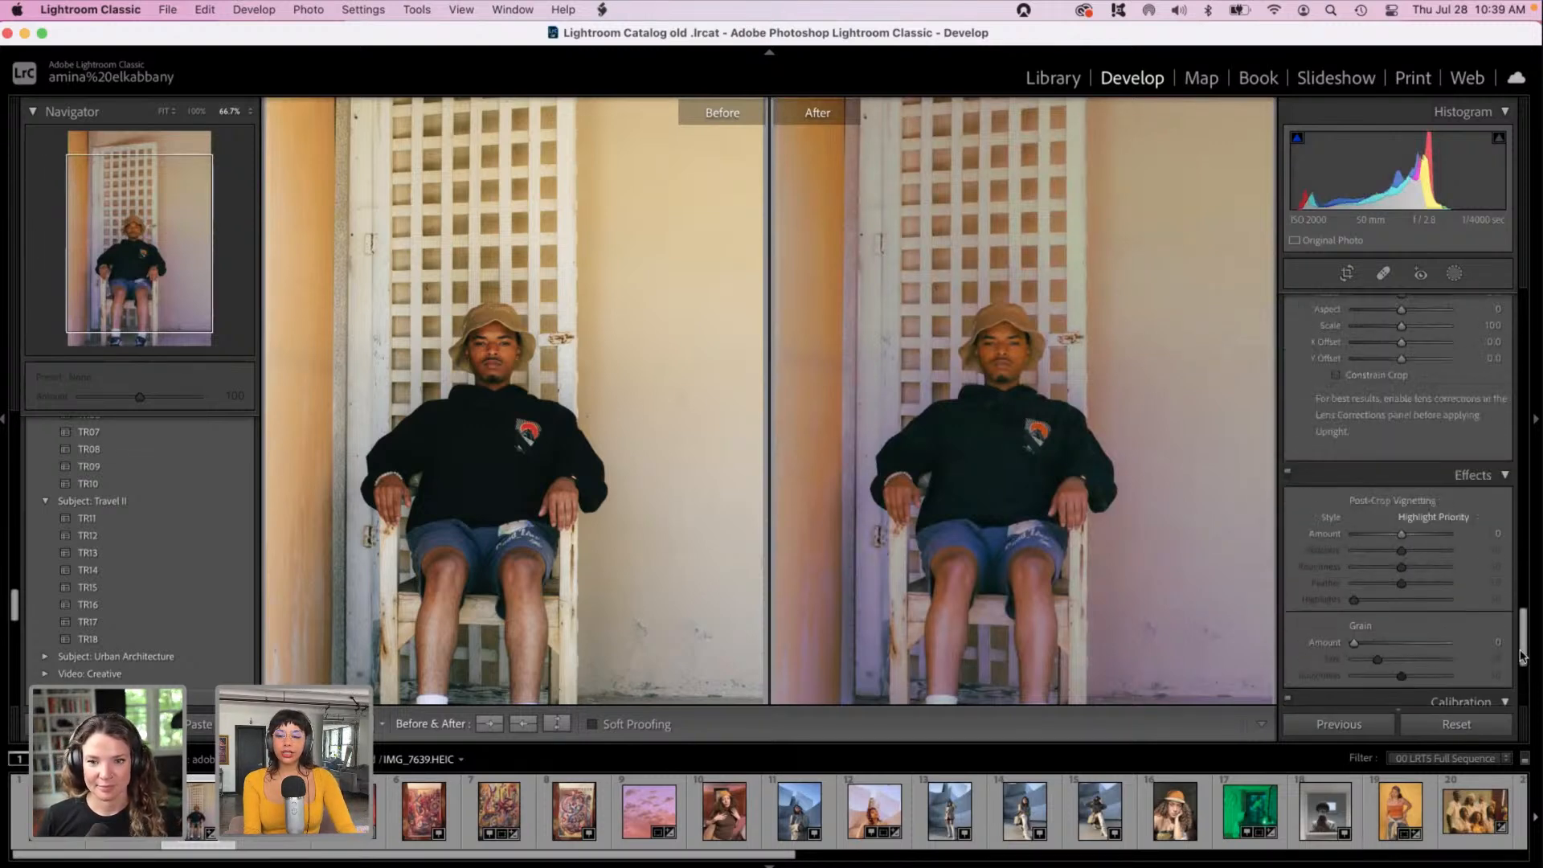
scroll(1464, 561, up, 15)
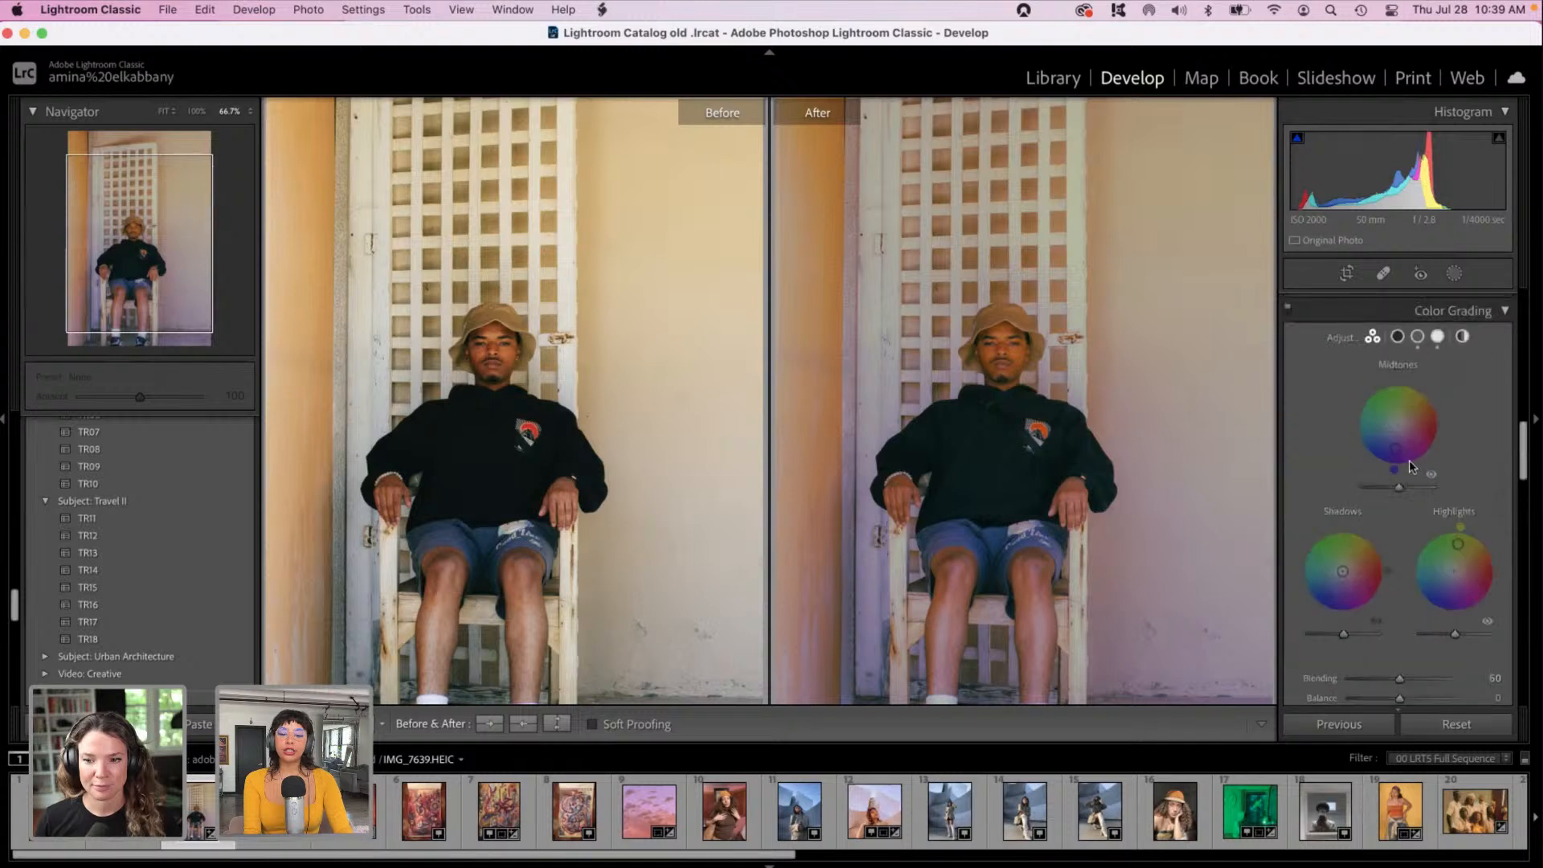
scroll(1348, 402, up, 10)
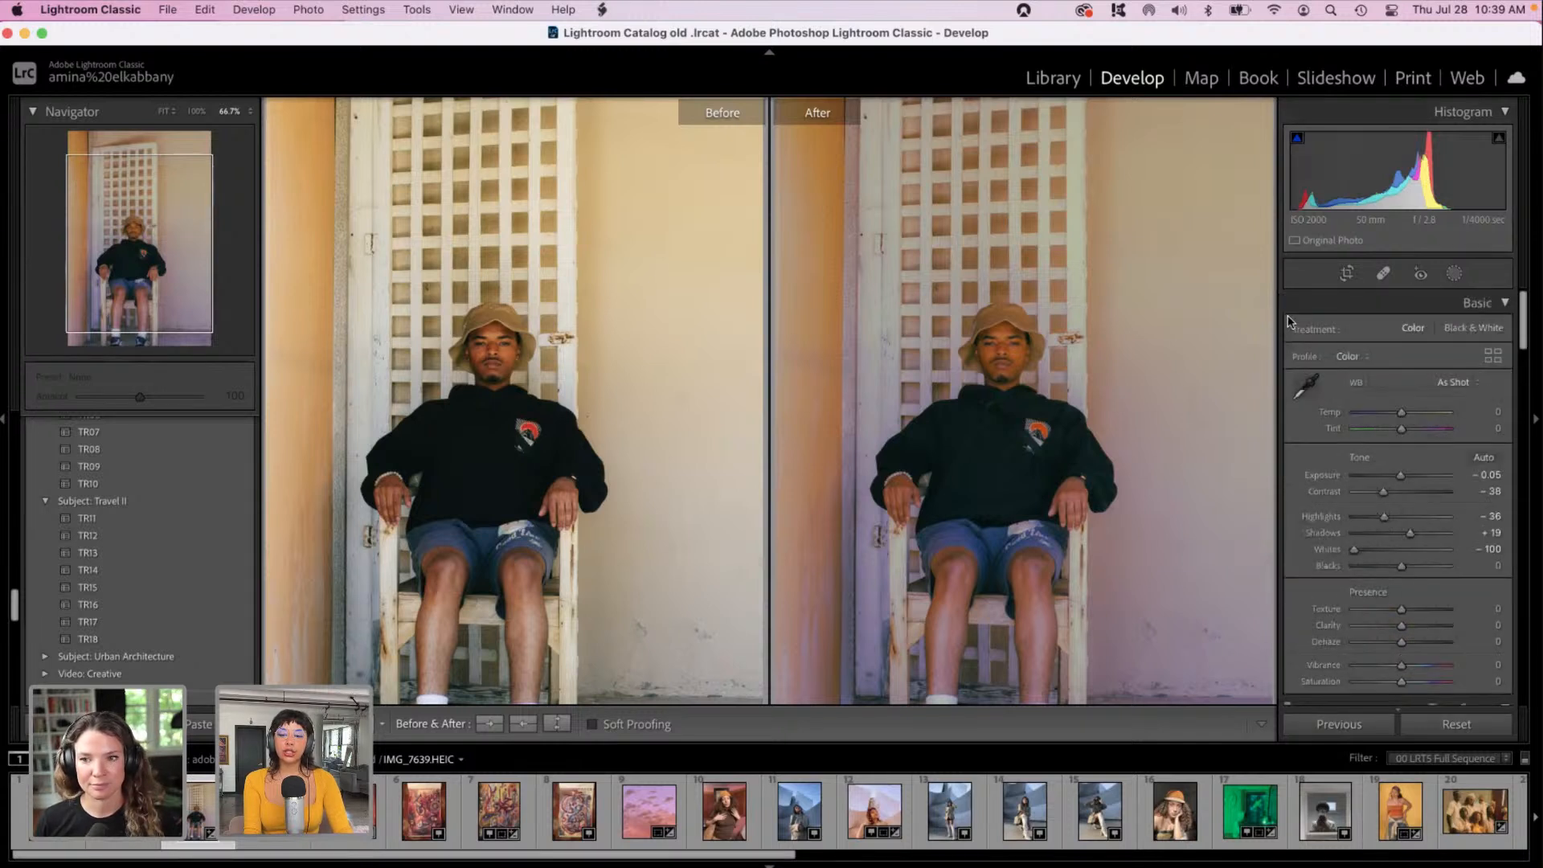
drag(1526, 331, 1524, 544)
click(1385, 402)
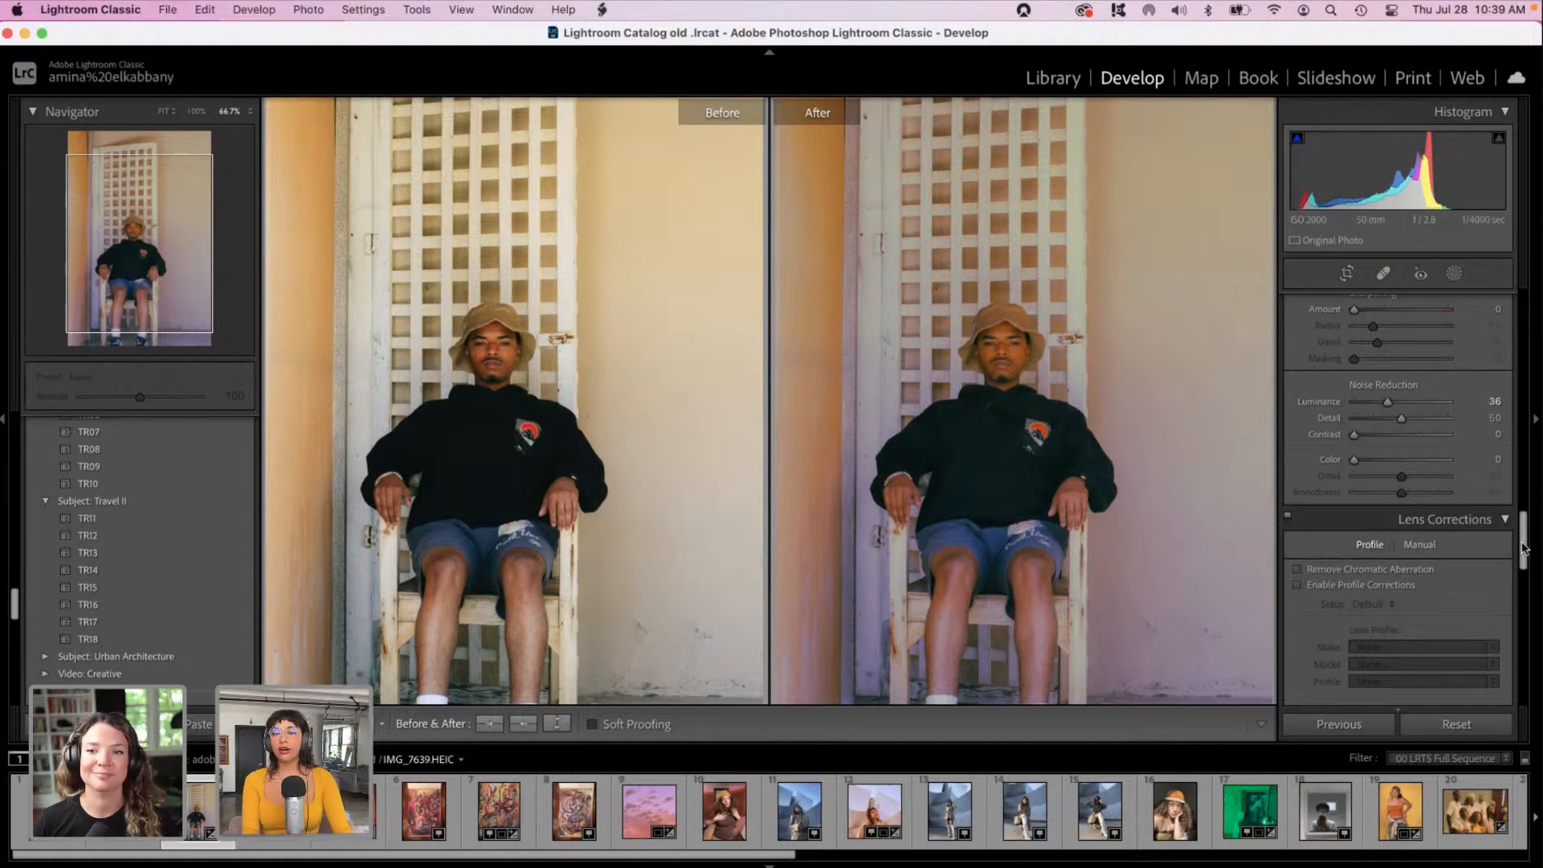
Step: Adjust the photo's white balance to Tint −35 and Temp +7
drag(1523, 548, 1535, 654)
scroll(1447, 494, up, 15)
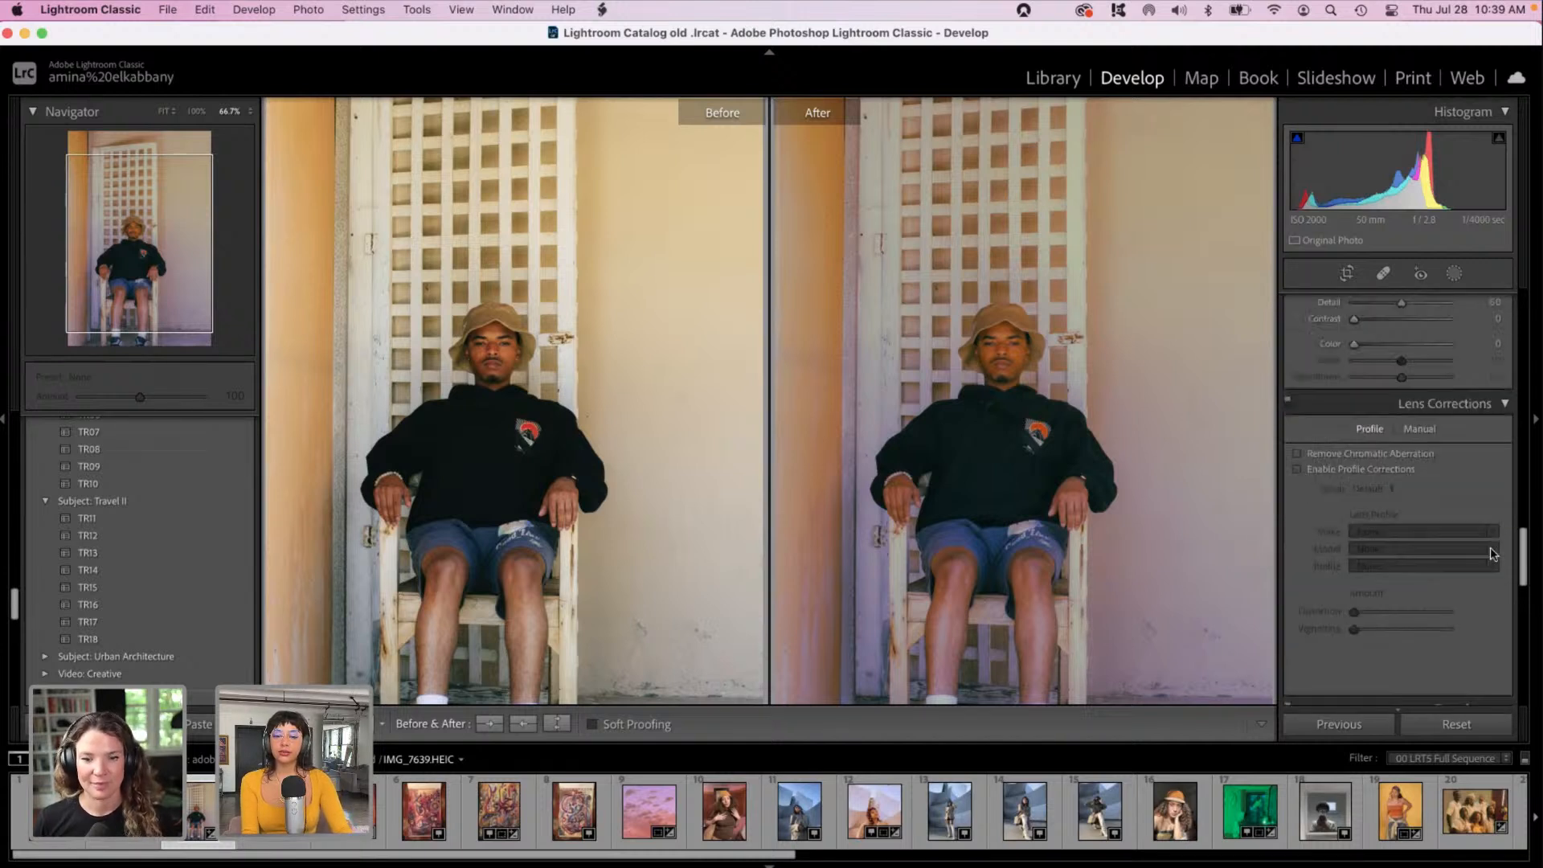
scroll(1418, 450, up, 2)
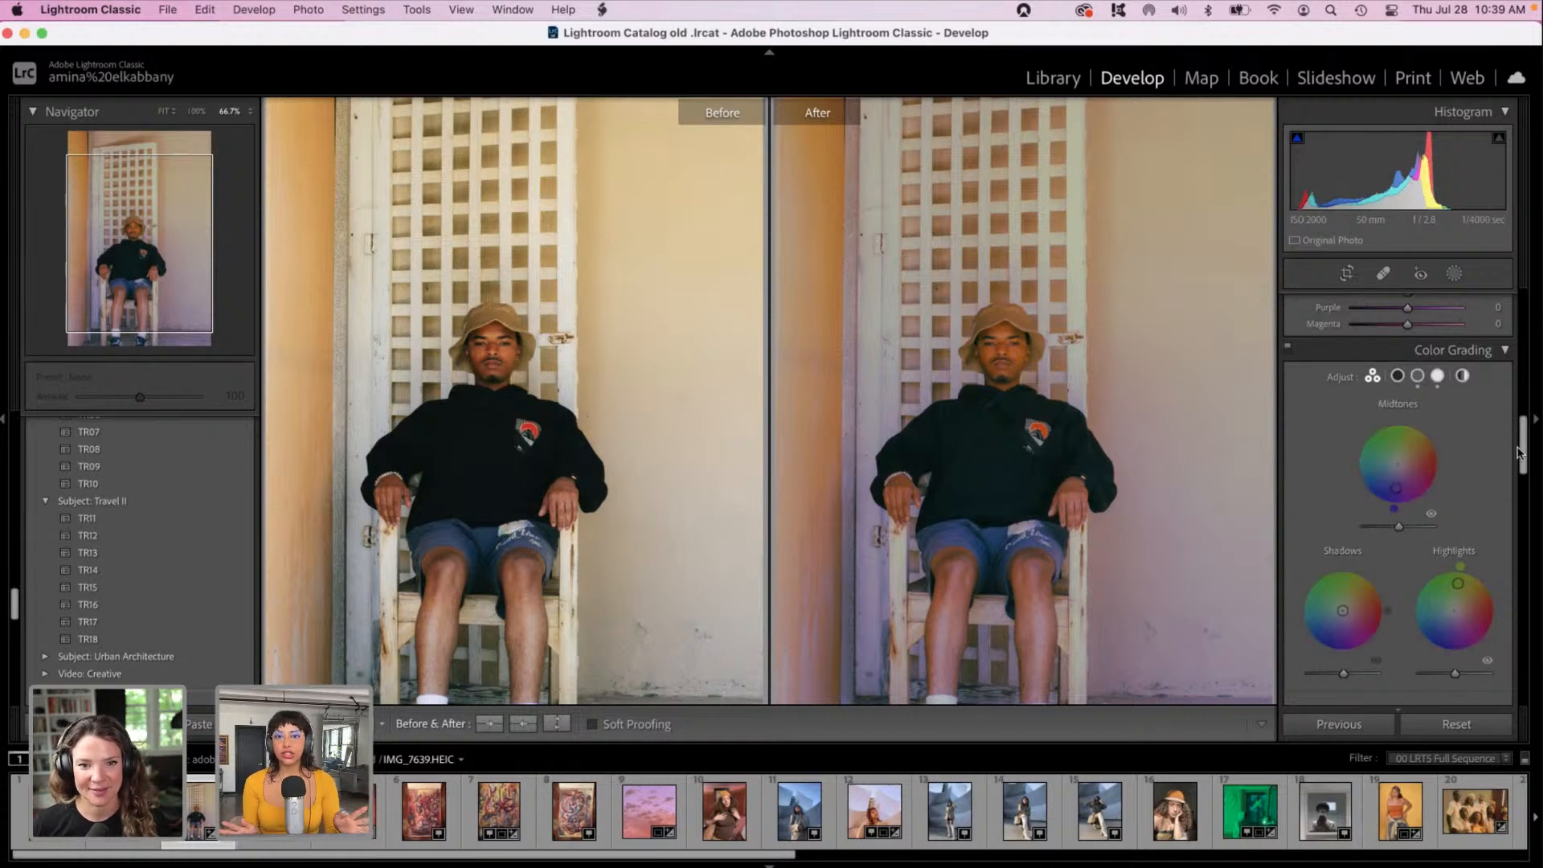
drag(1519, 452, 1517, 312)
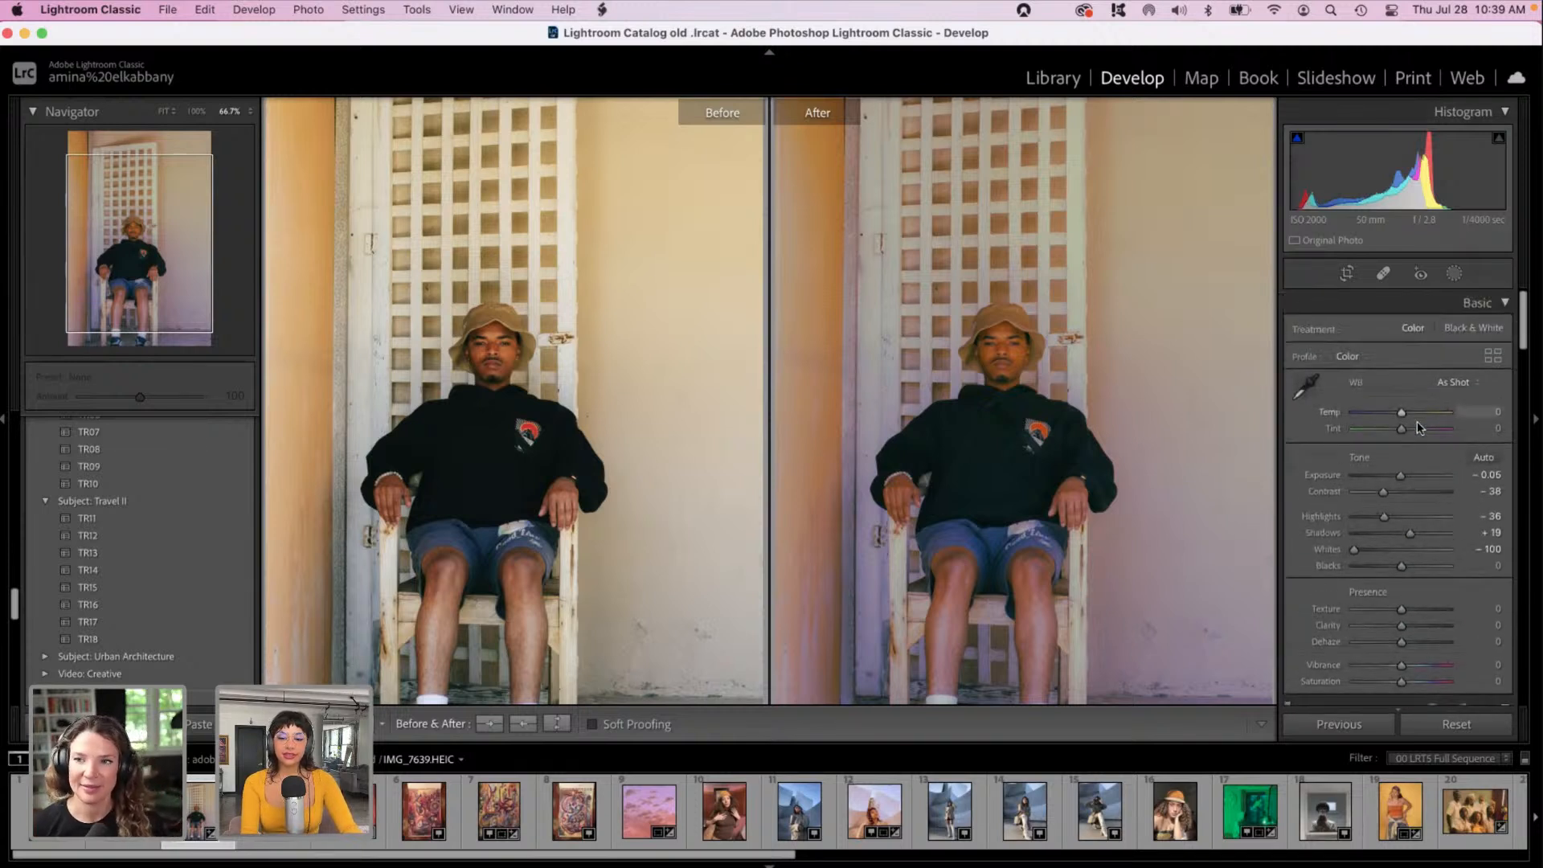
drag(1418, 434, 1384, 437)
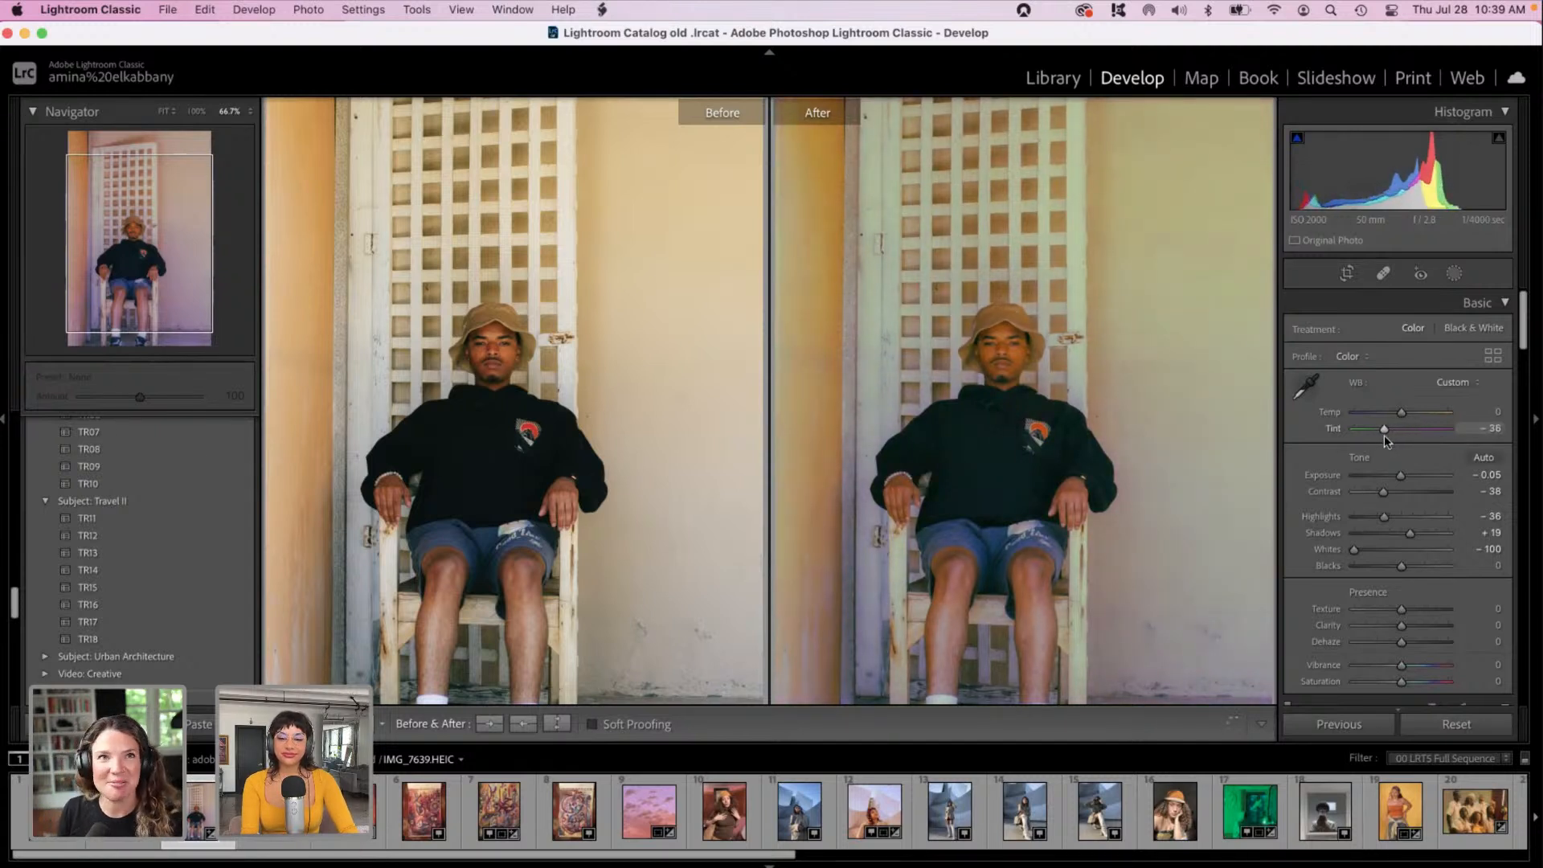
click(1382, 413)
drag(1382, 415, 1404, 413)
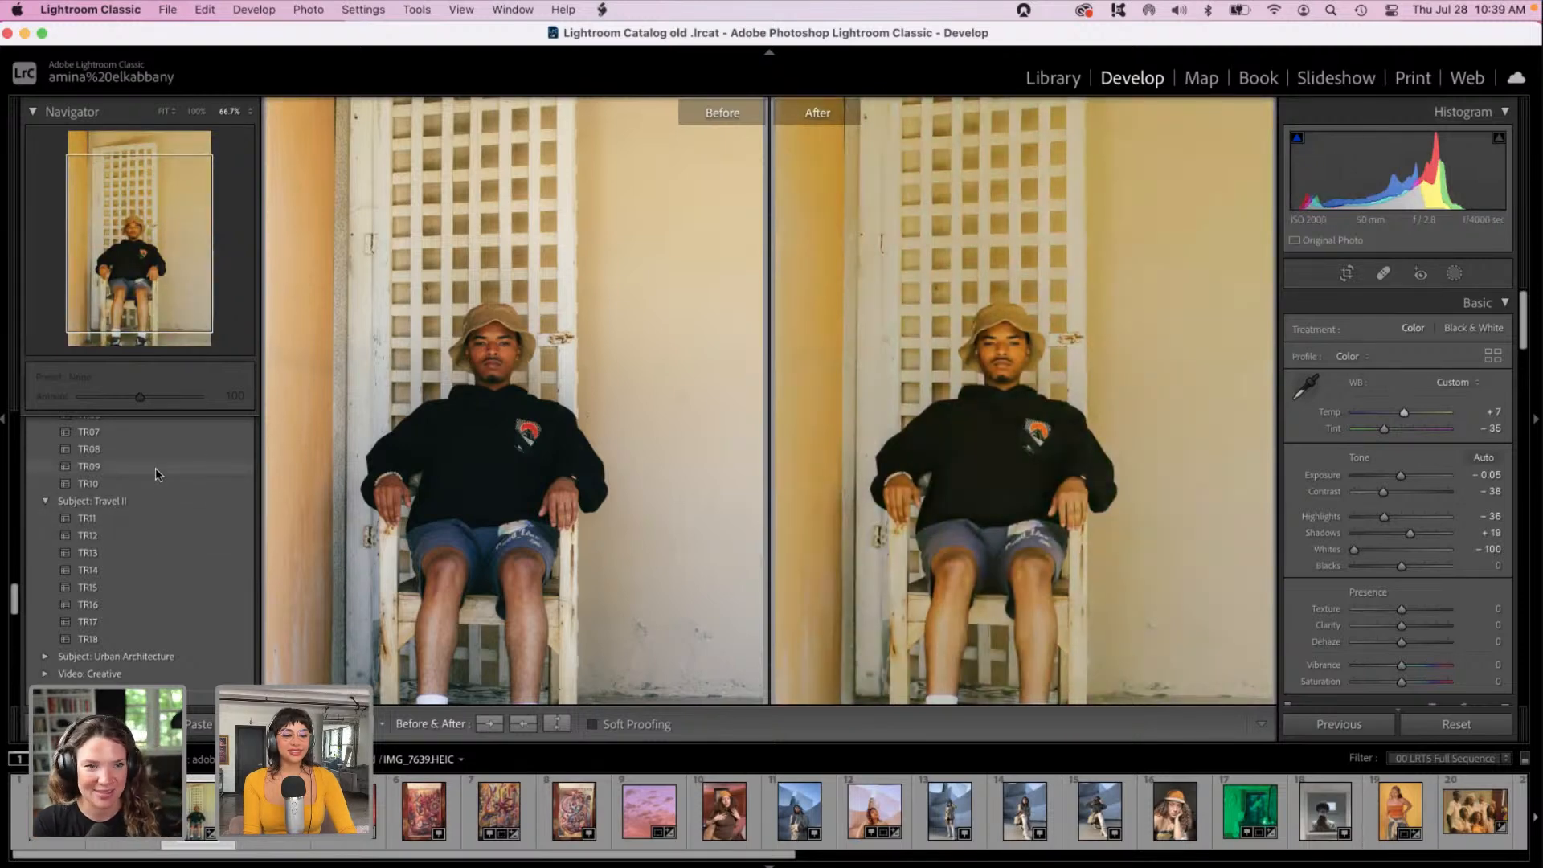
Step: Apply the TR09 preset to the seated man photo and lower its Exposure to −0.80 in single view
click(156, 467)
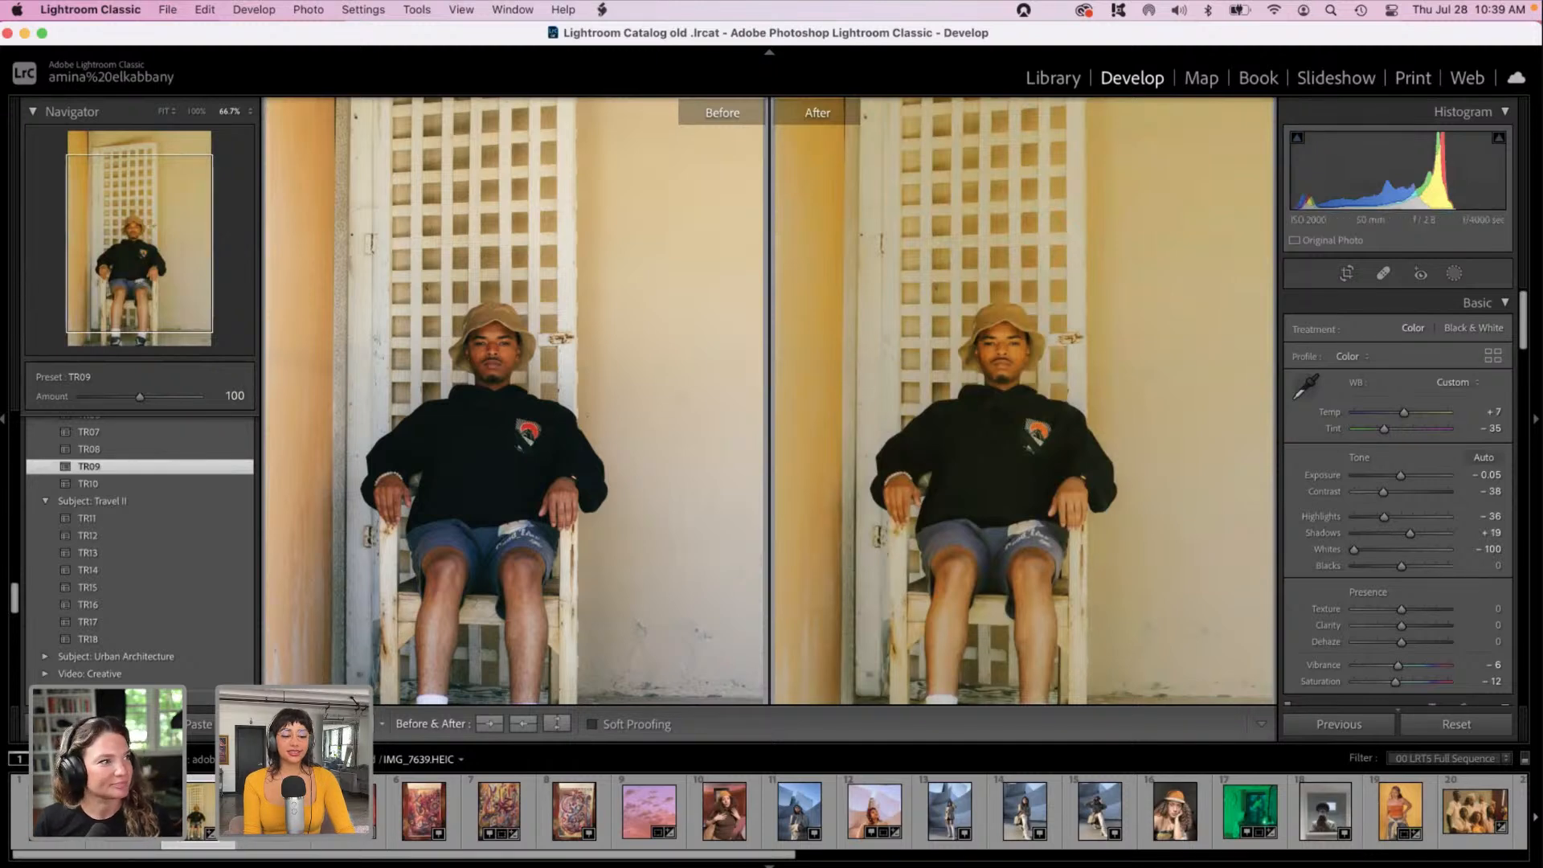
key(y)
scroll(578, 465, down, 3)
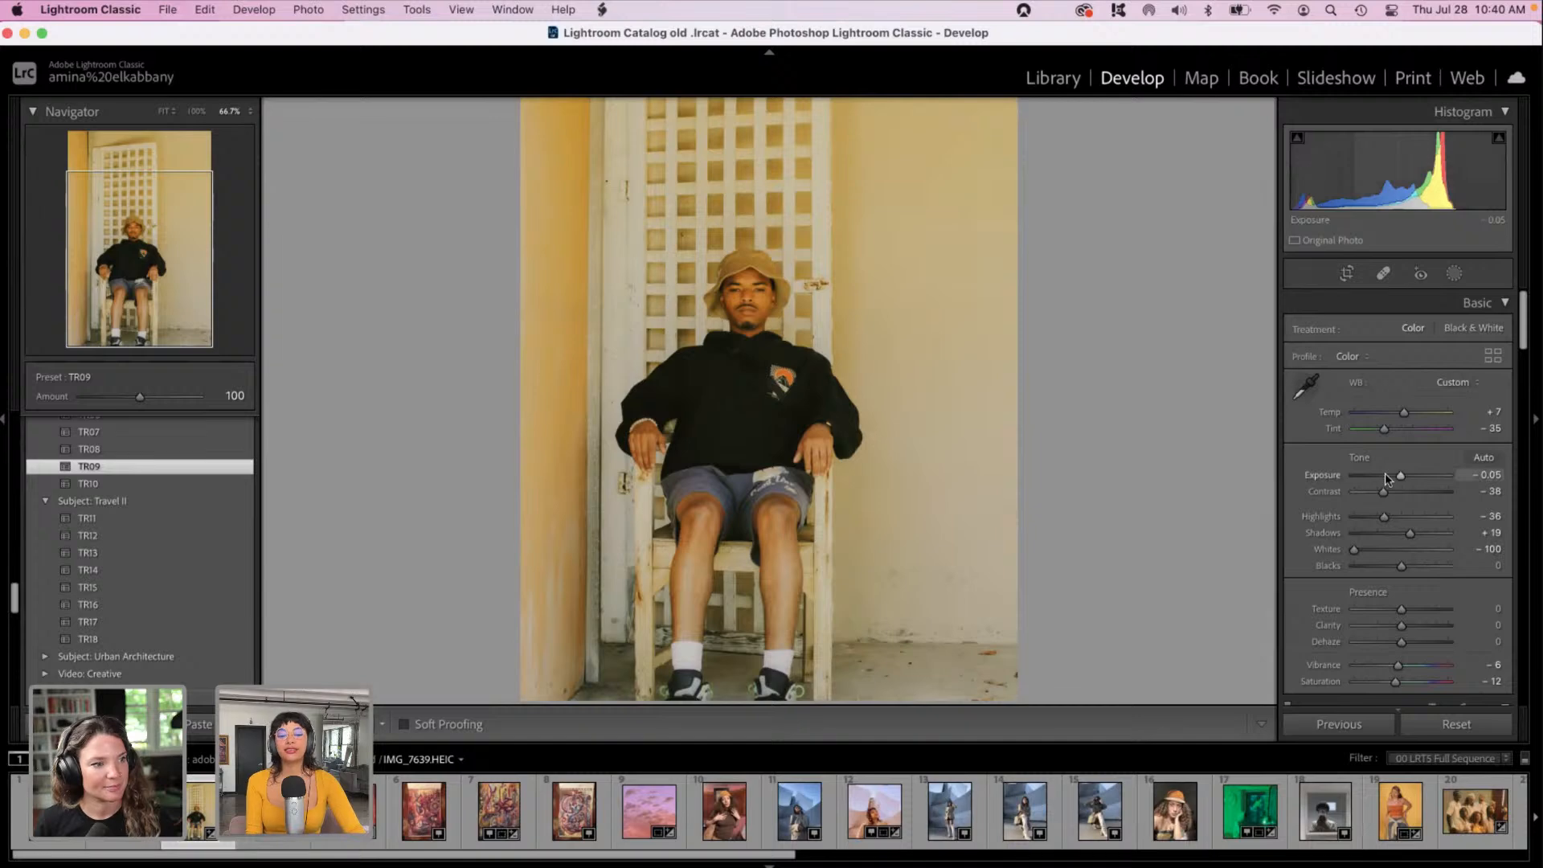
drag(1385, 476, 1394, 477)
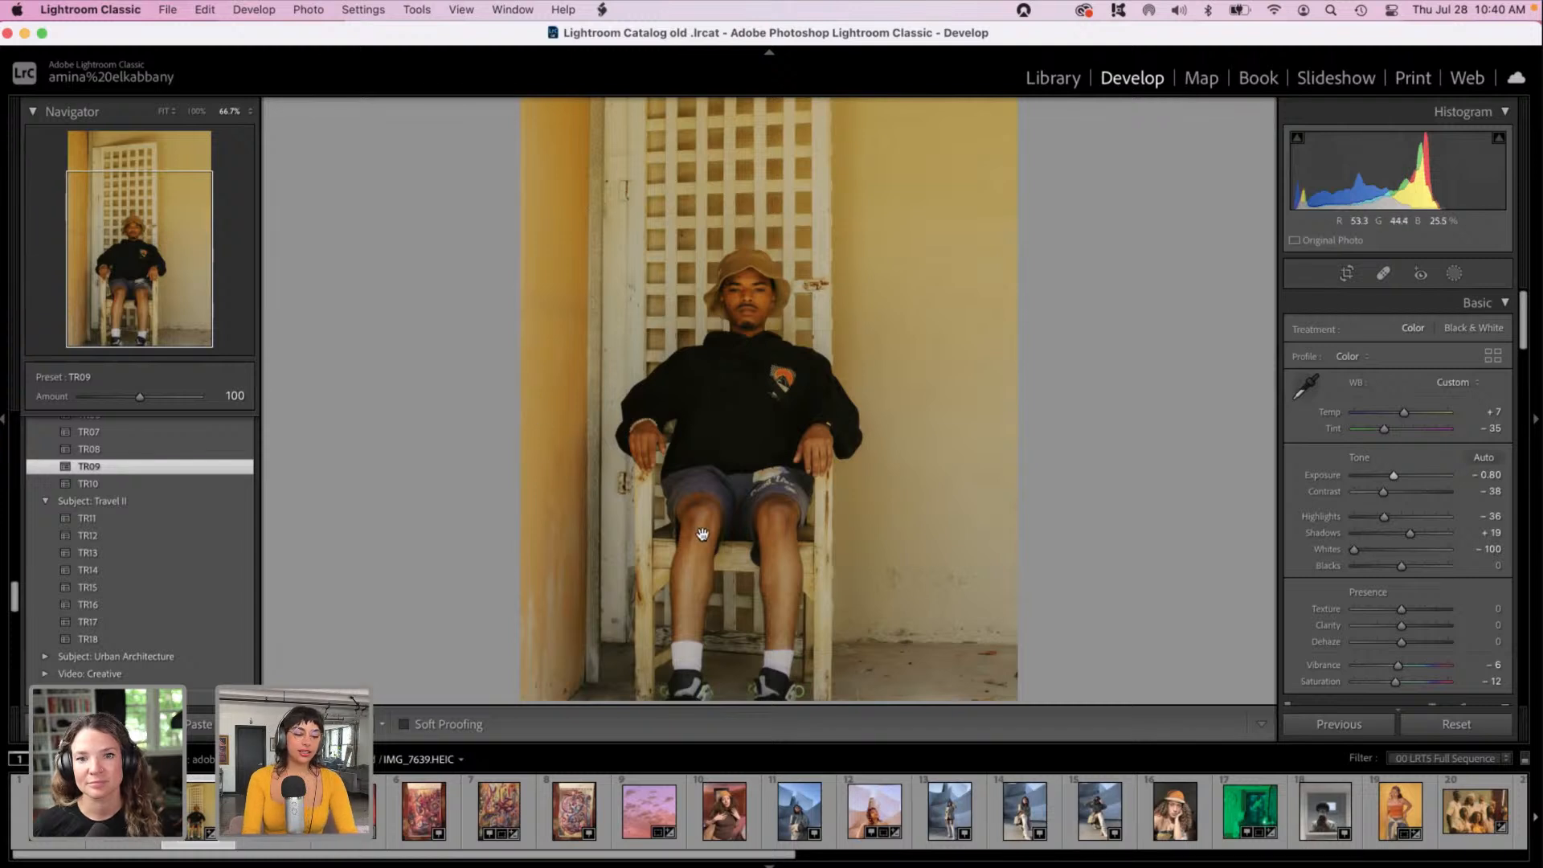
Step: Sync the seated man photo's develop settings to the other photos of the same shoot and review each synced photo
super+click(54, 810)
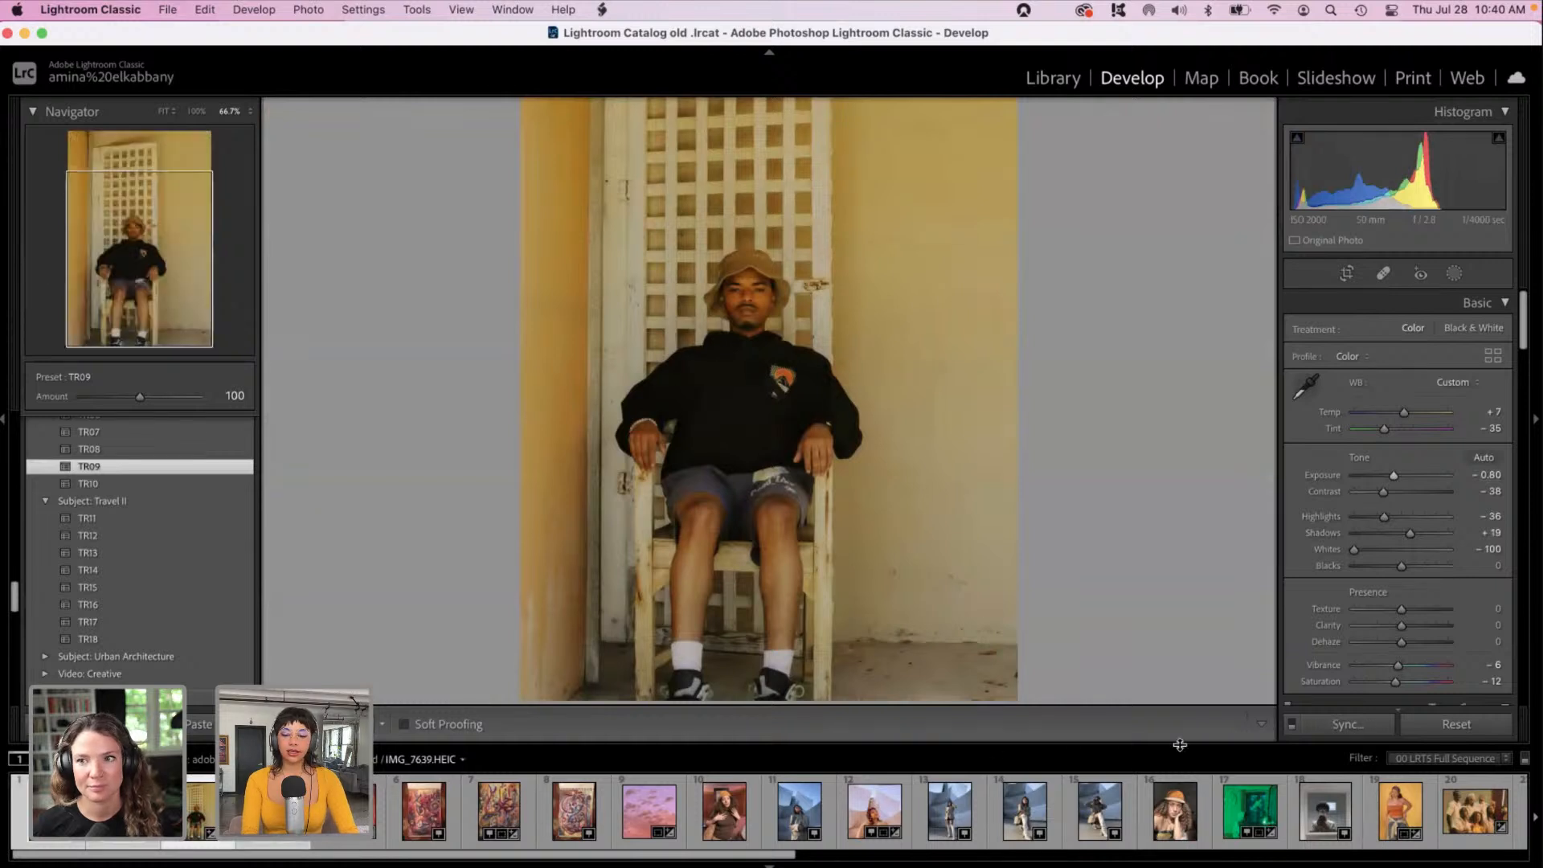
click(1357, 727)
click(1059, 487)
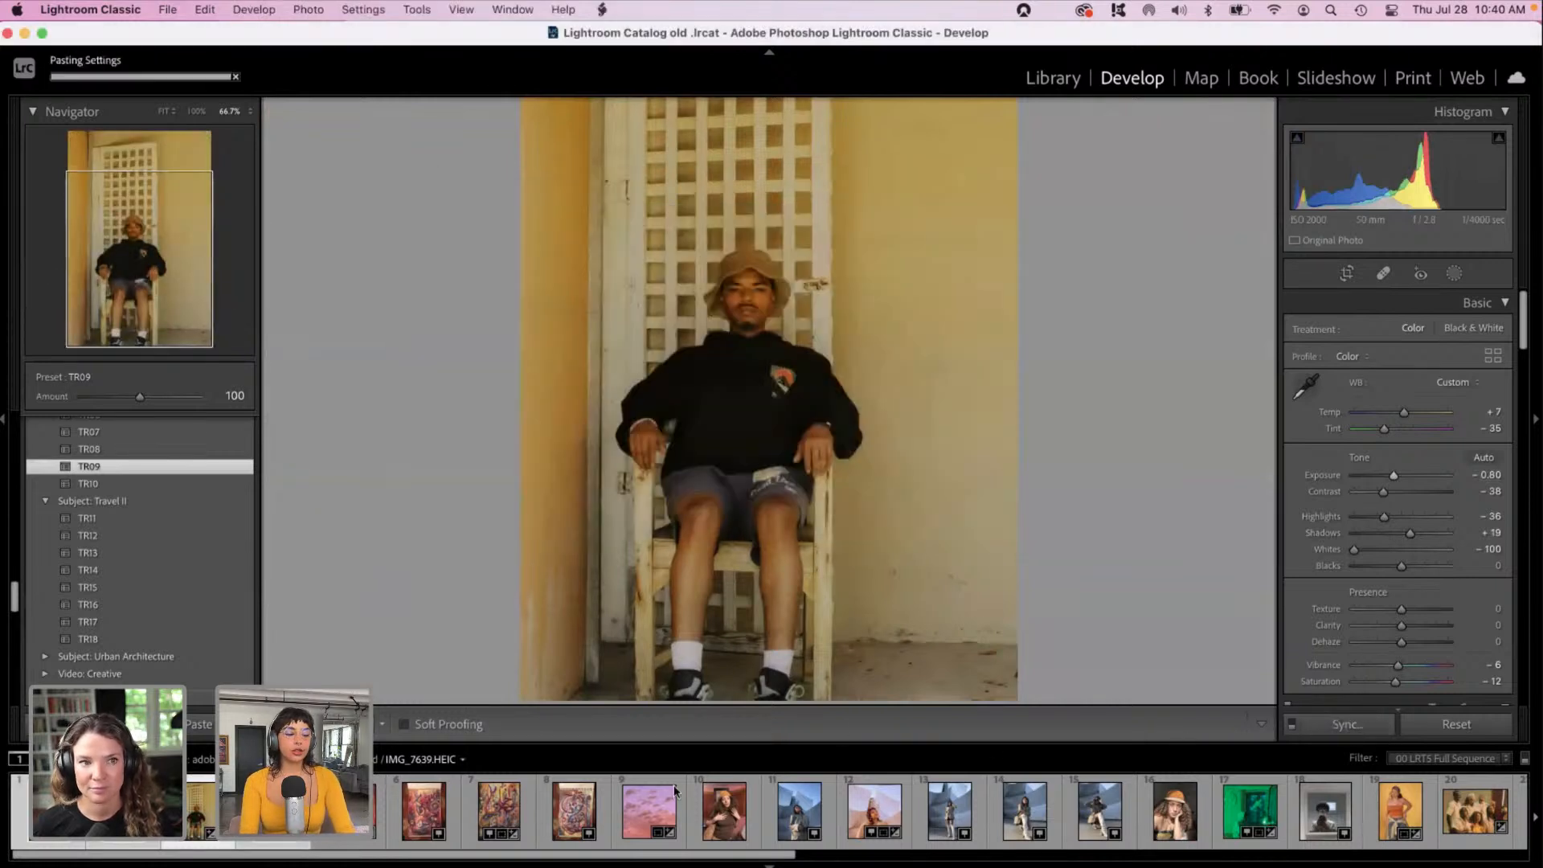
click(274, 812)
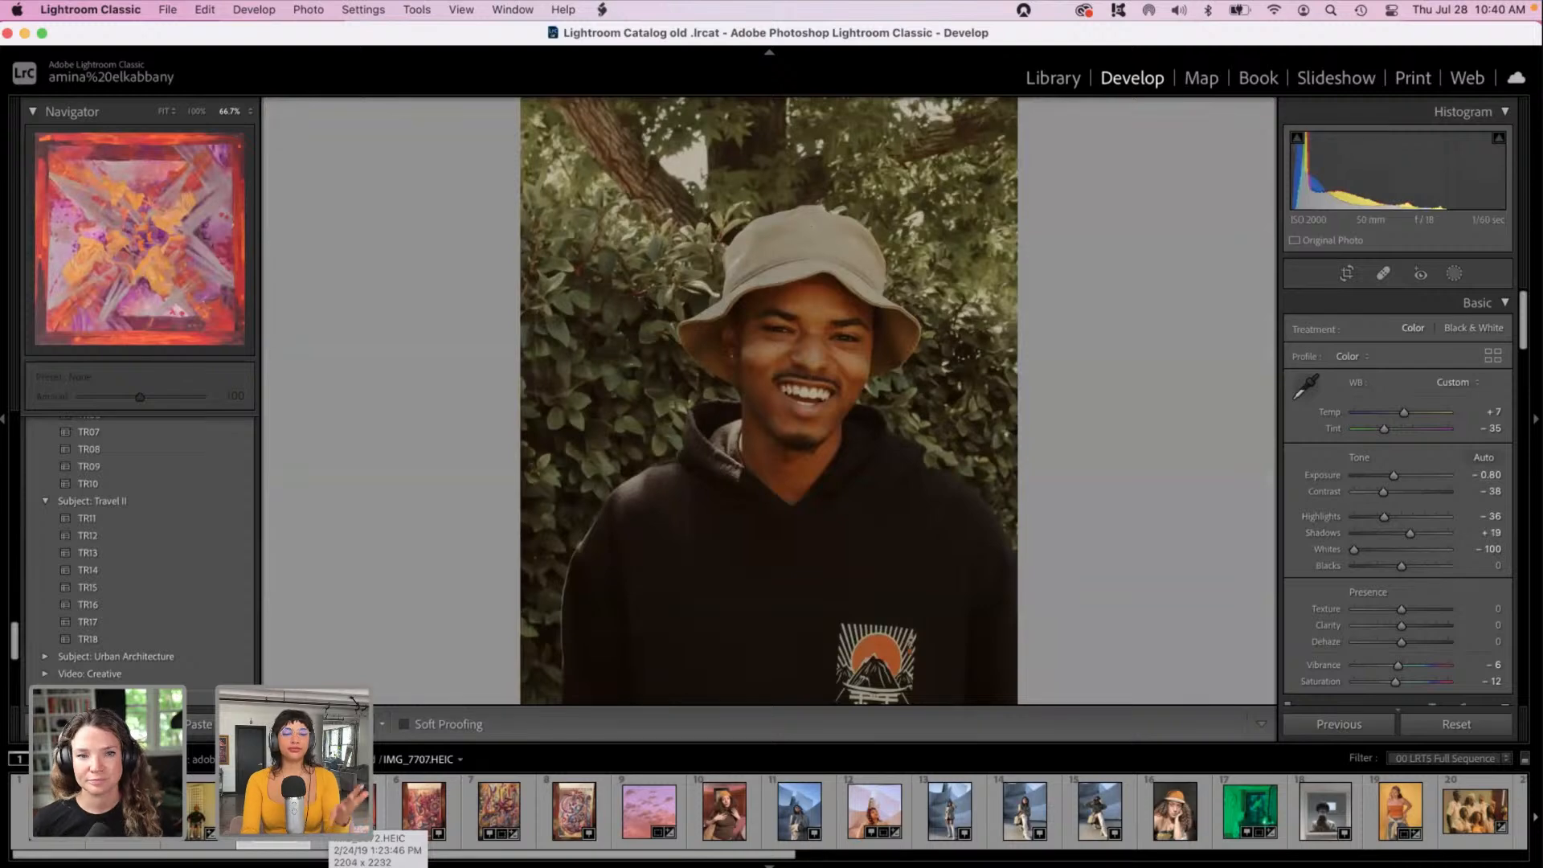
key(Left)
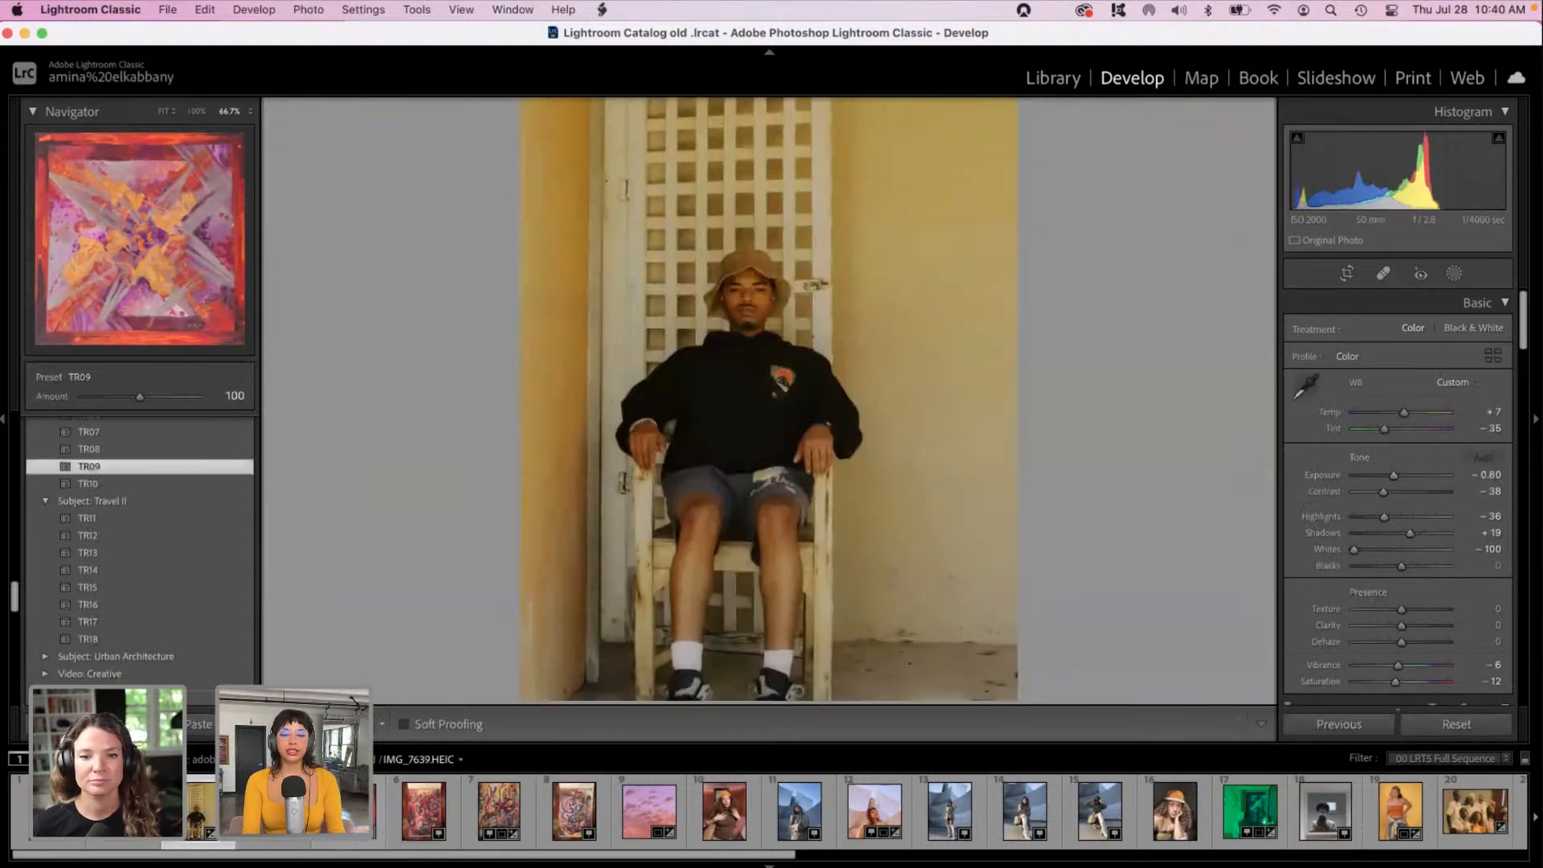
key(Left)
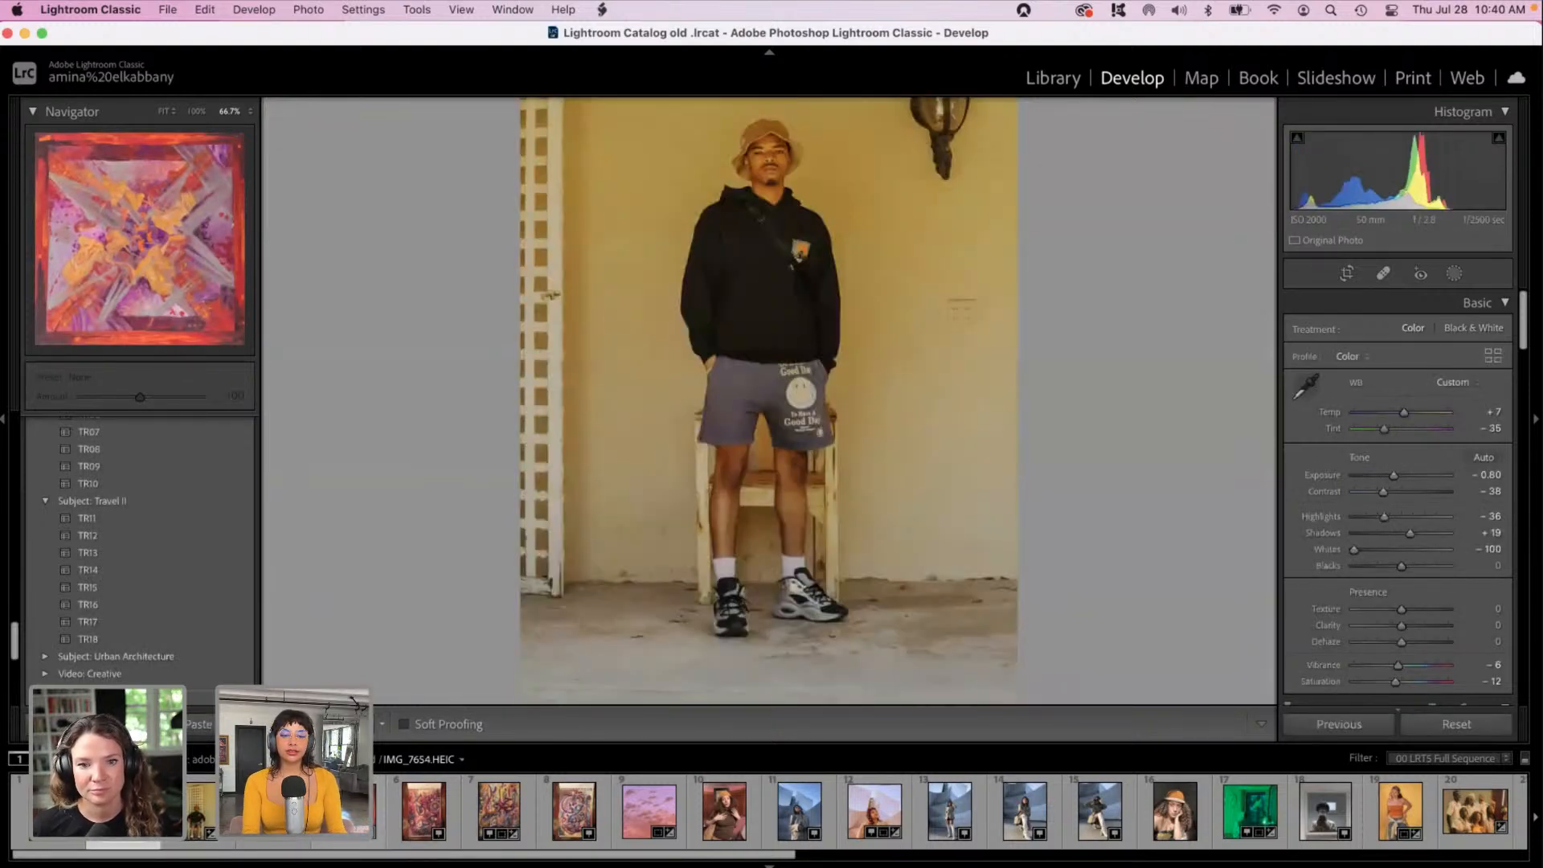
key(Left)
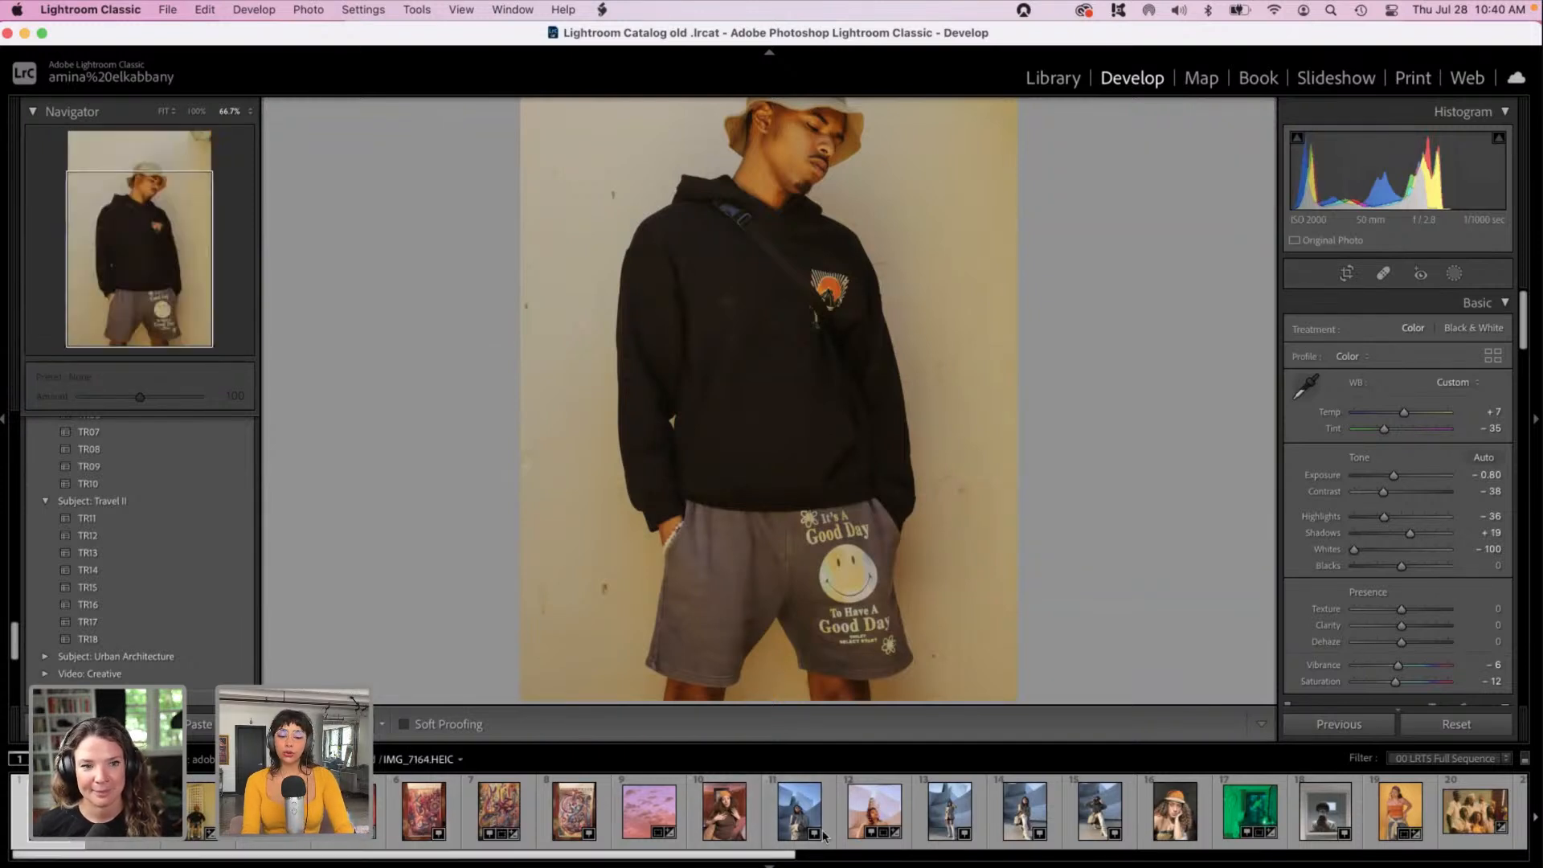
Step: Open the mirror portrait of the person wearing a green lampshade and view it at 100%
scroll(937, 794, down, 10)
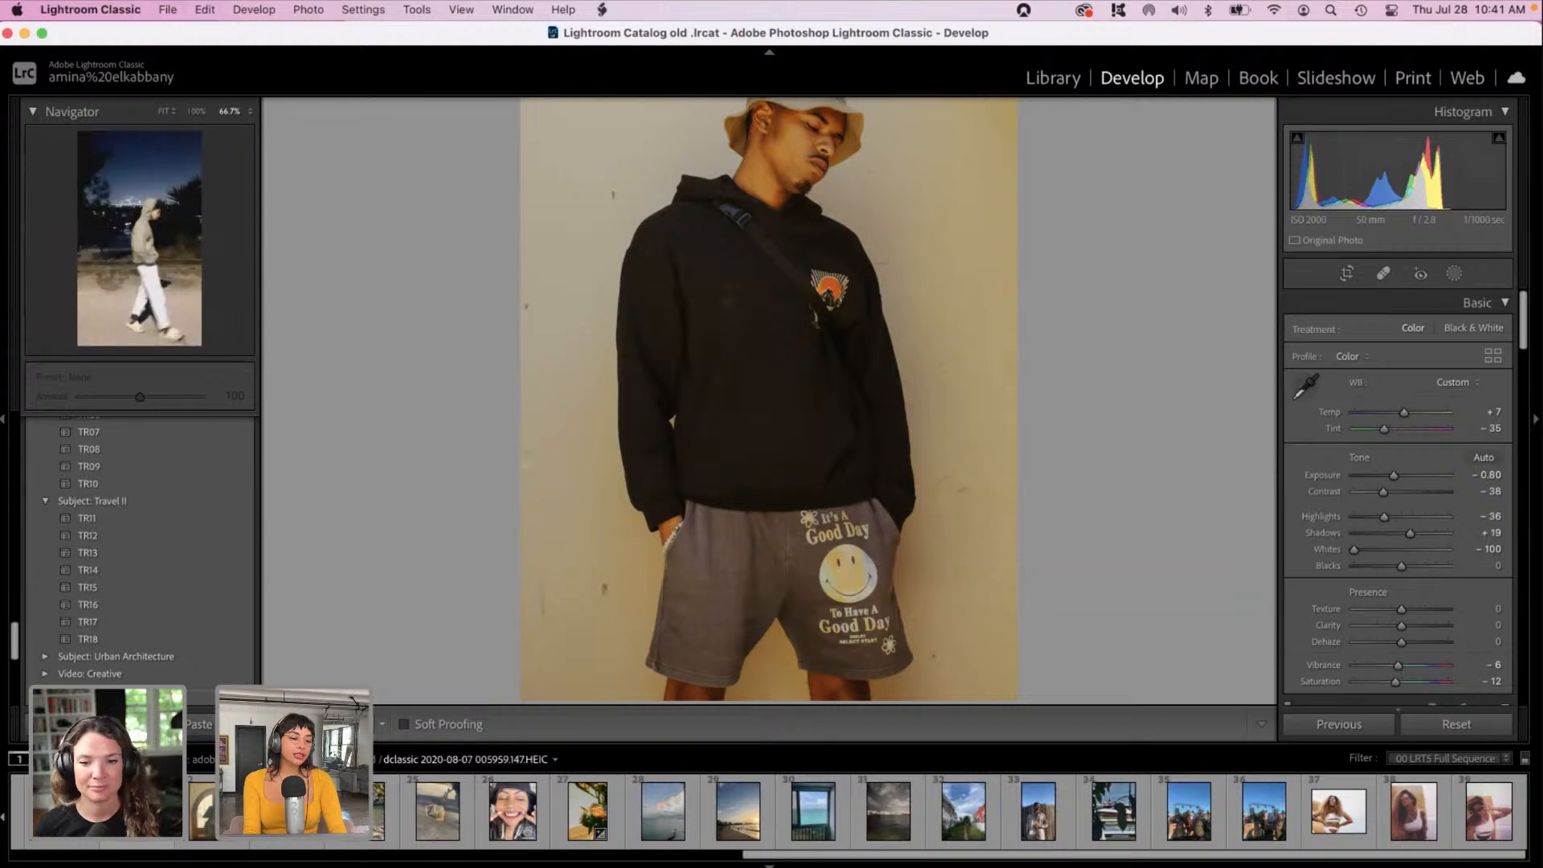
scroll(161, 812, left, 1)
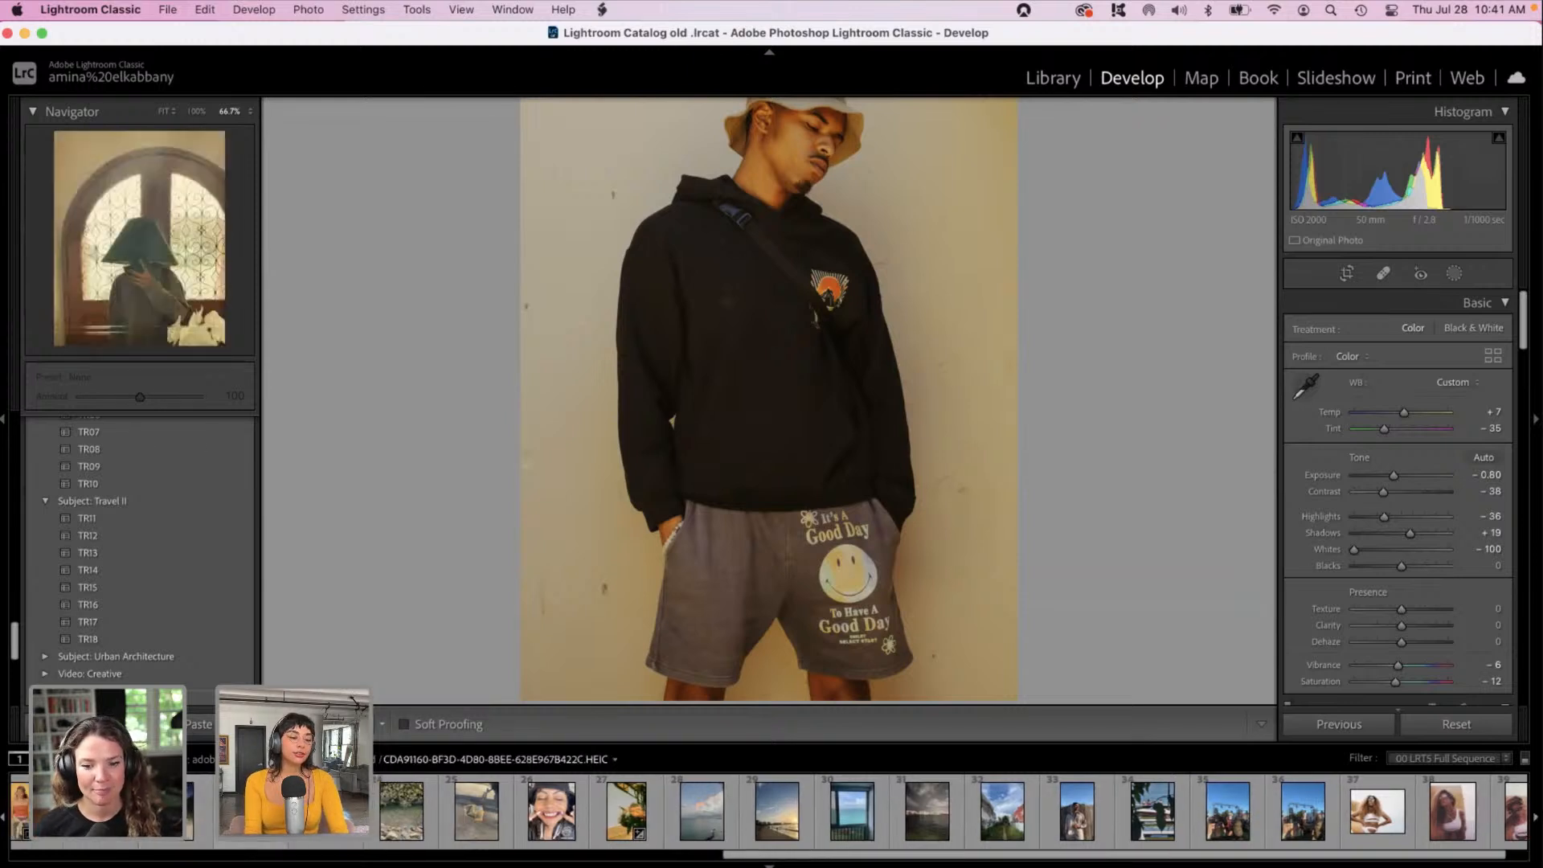
click(252, 812)
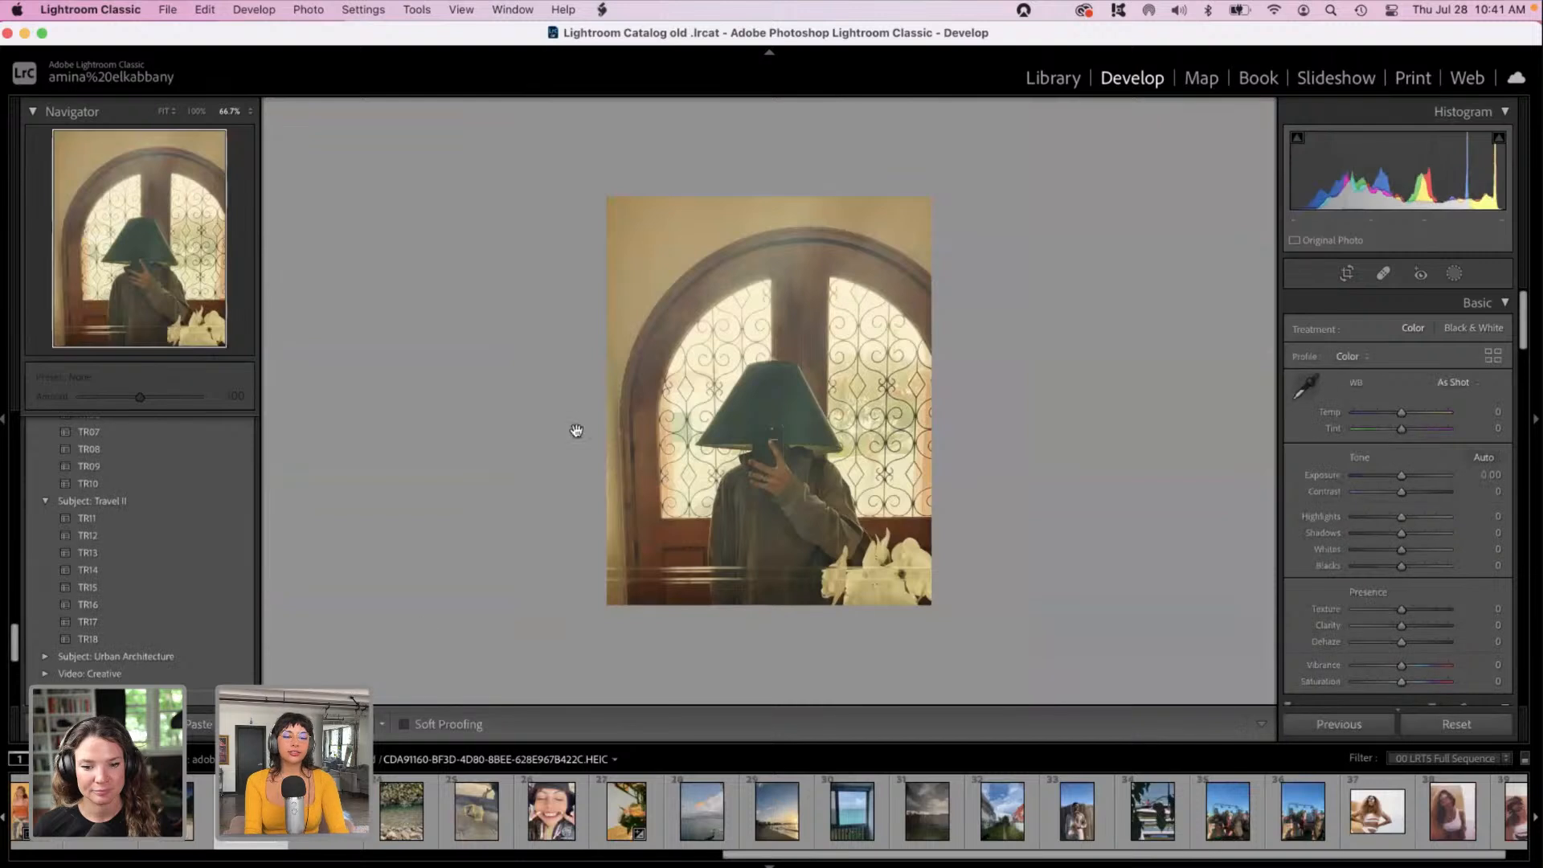
click(744, 445)
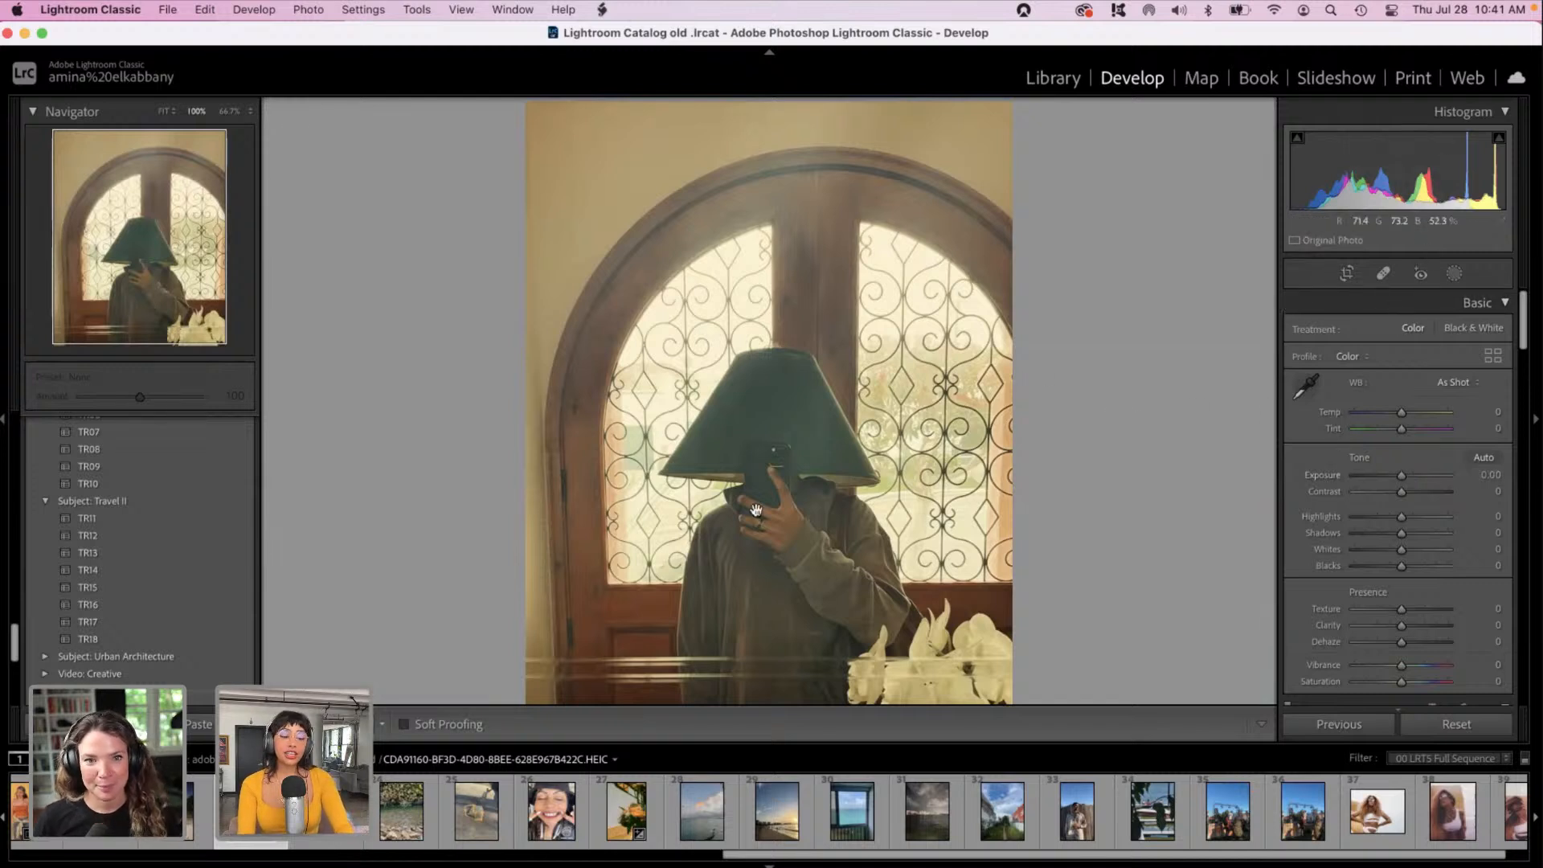
Step: Open the mirror selfie with the trial-lens glasses and face mask and look over its framing
scroll(326, 810, left, 4)
scroll(326, 810, right, 1)
scroll(325, 810, left, 1)
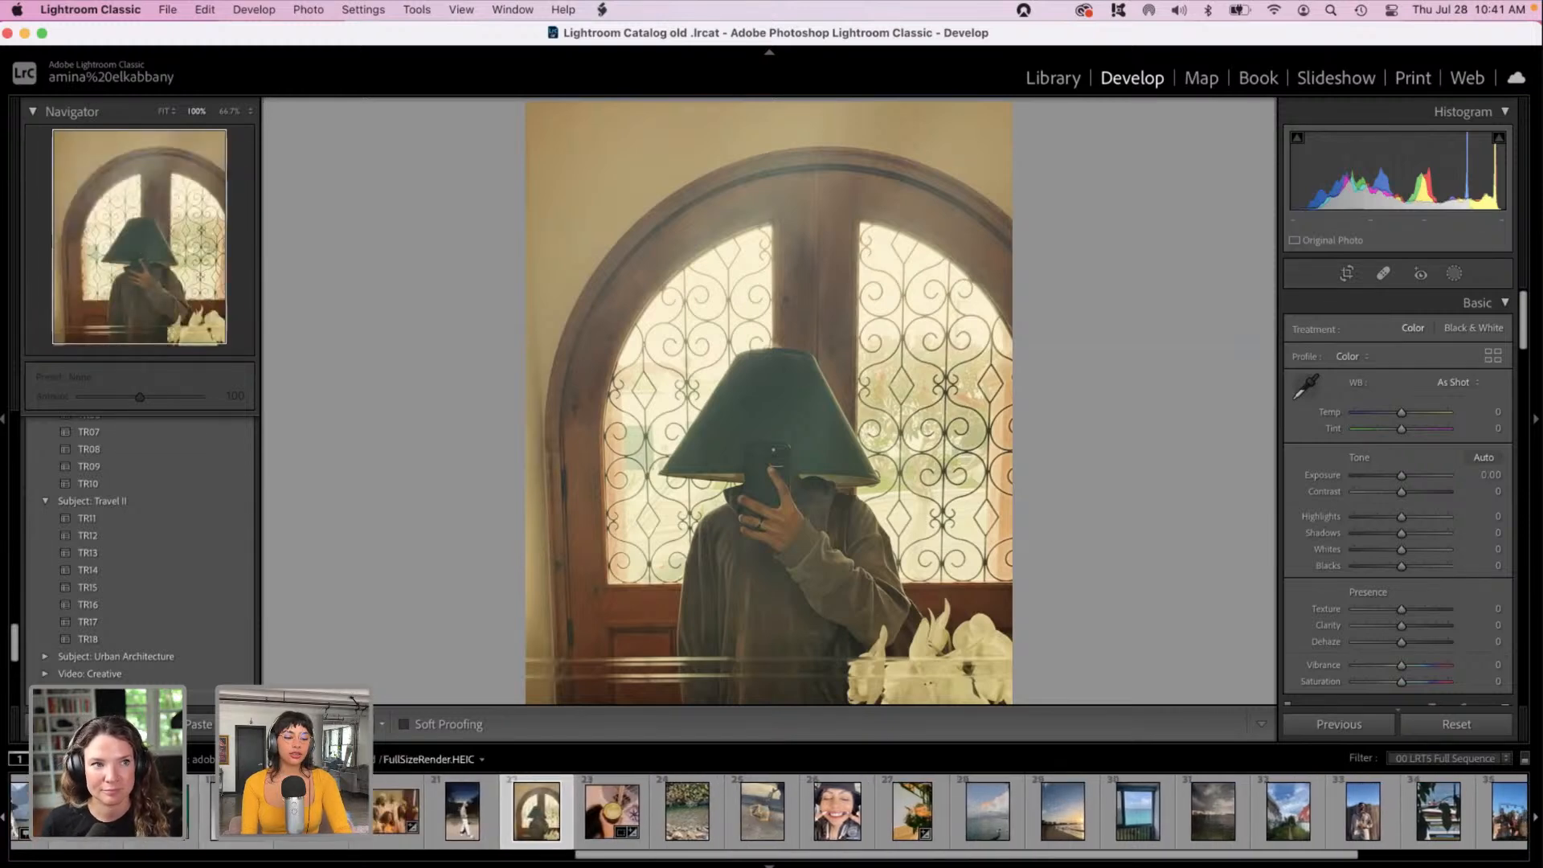
click(241, 810)
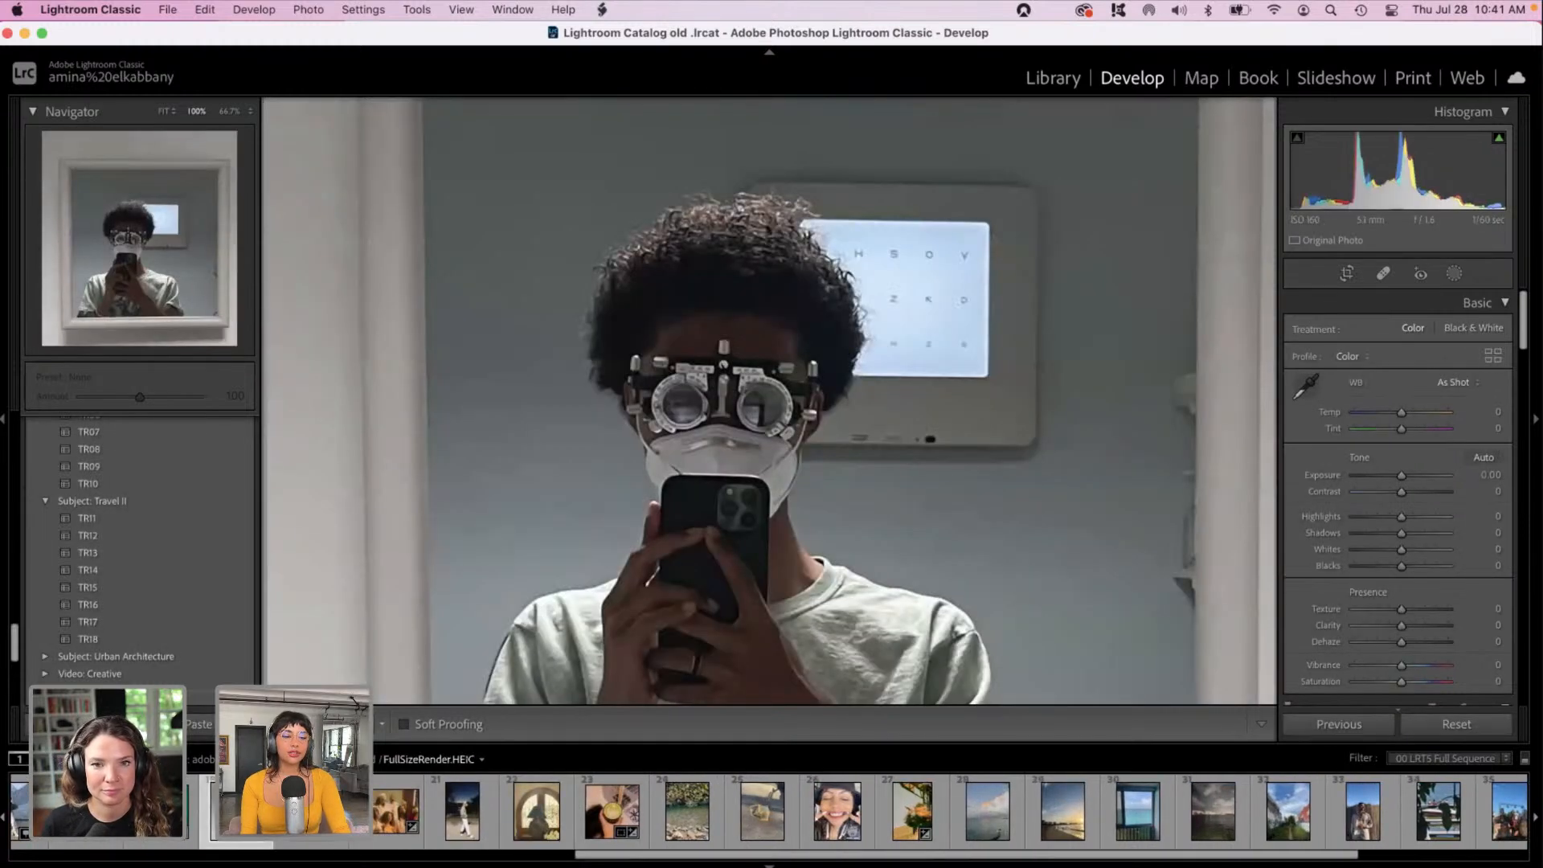
scroll(475, 580, down, 5)
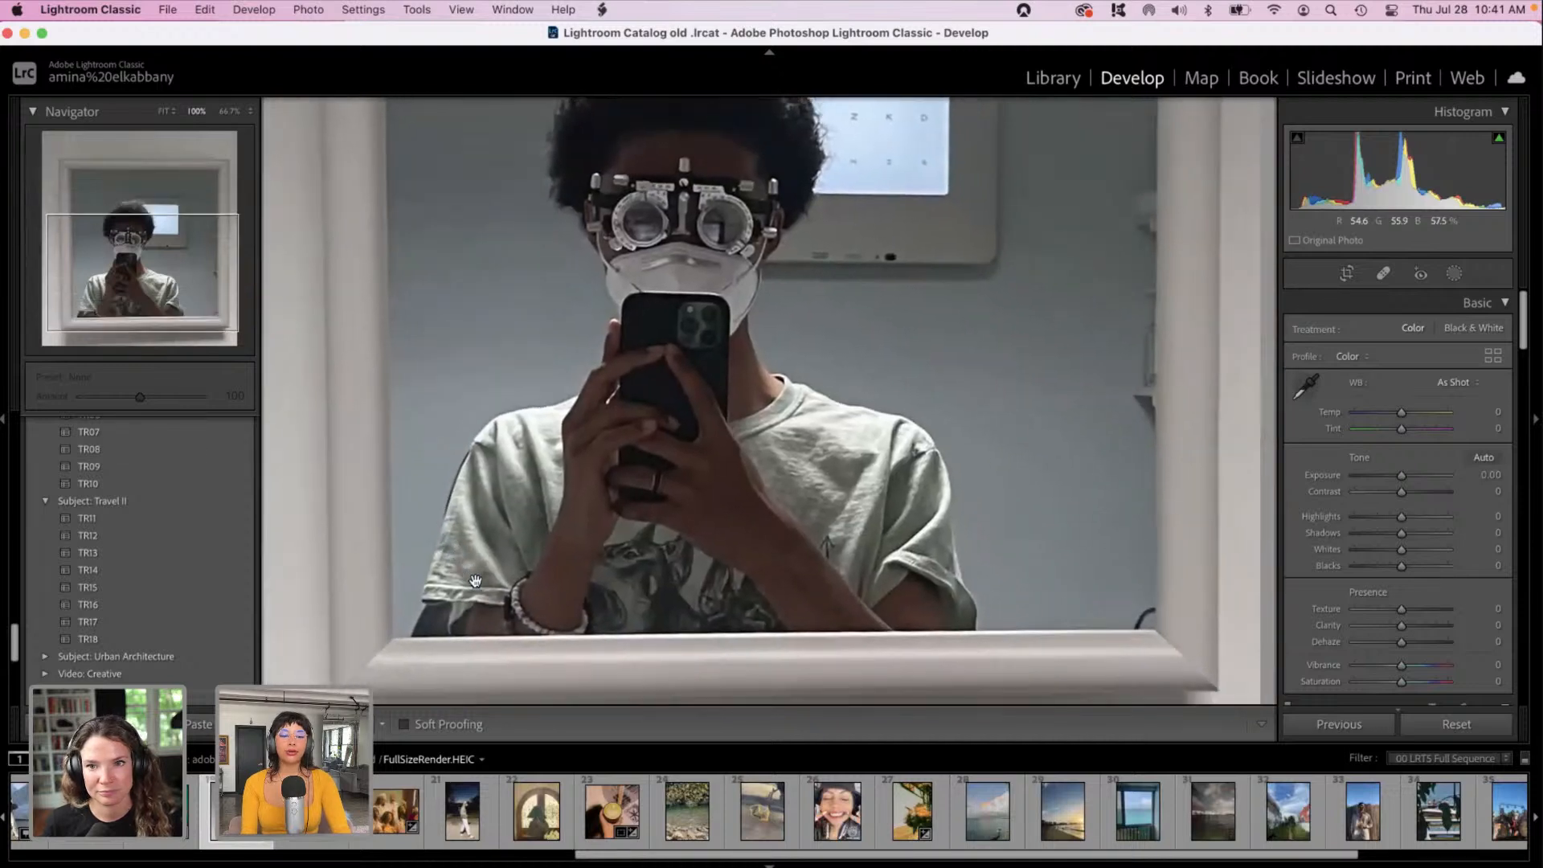
scroll(475, 580, up, 1)
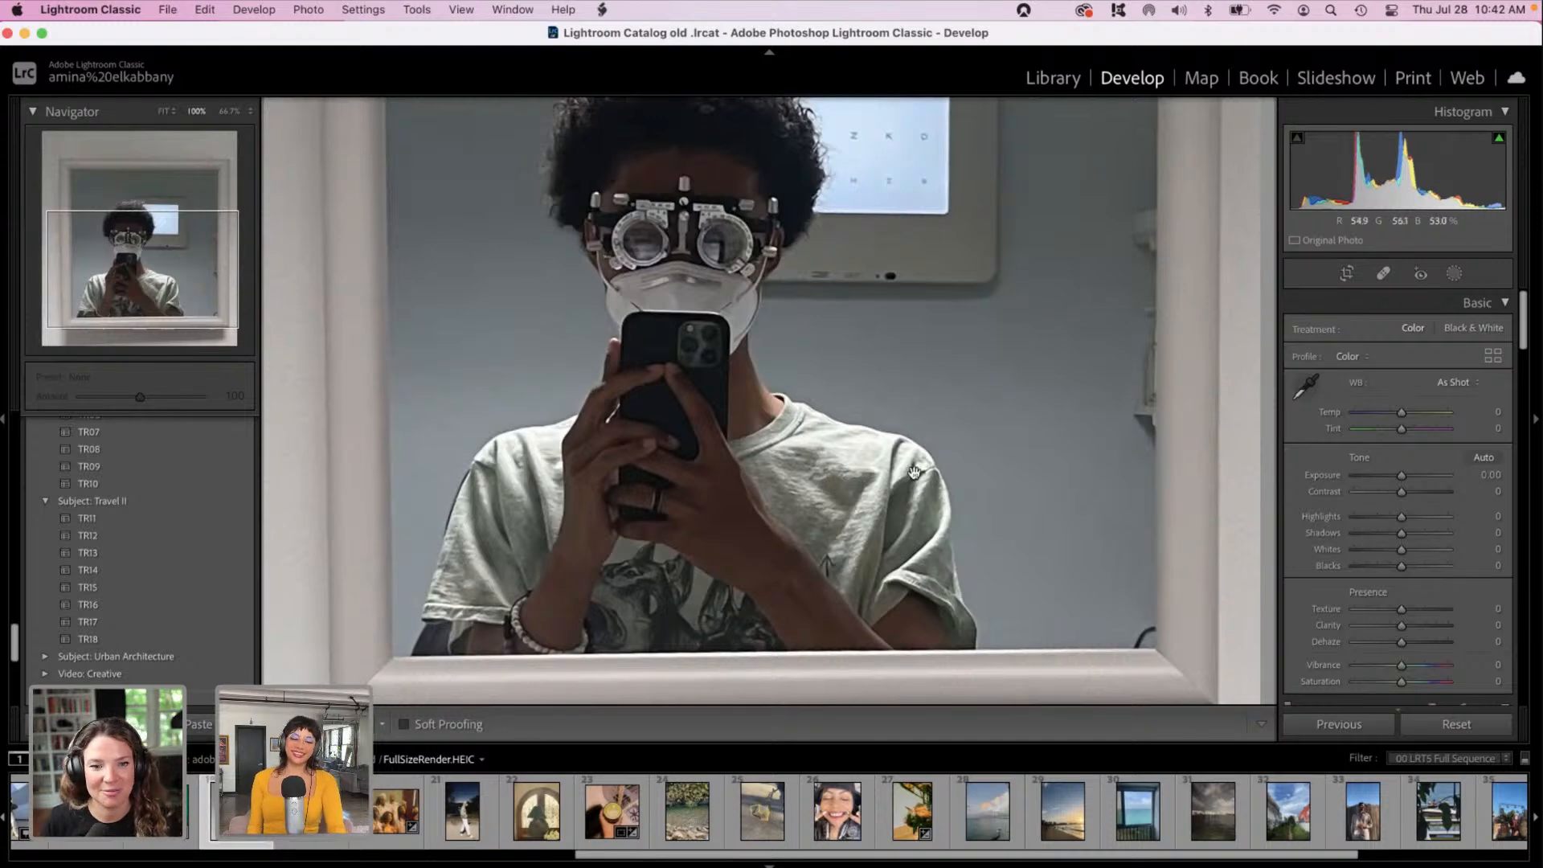
Step: Return to the green lampshade portrait and lower its Exposure to −0.95
click(531, 817)
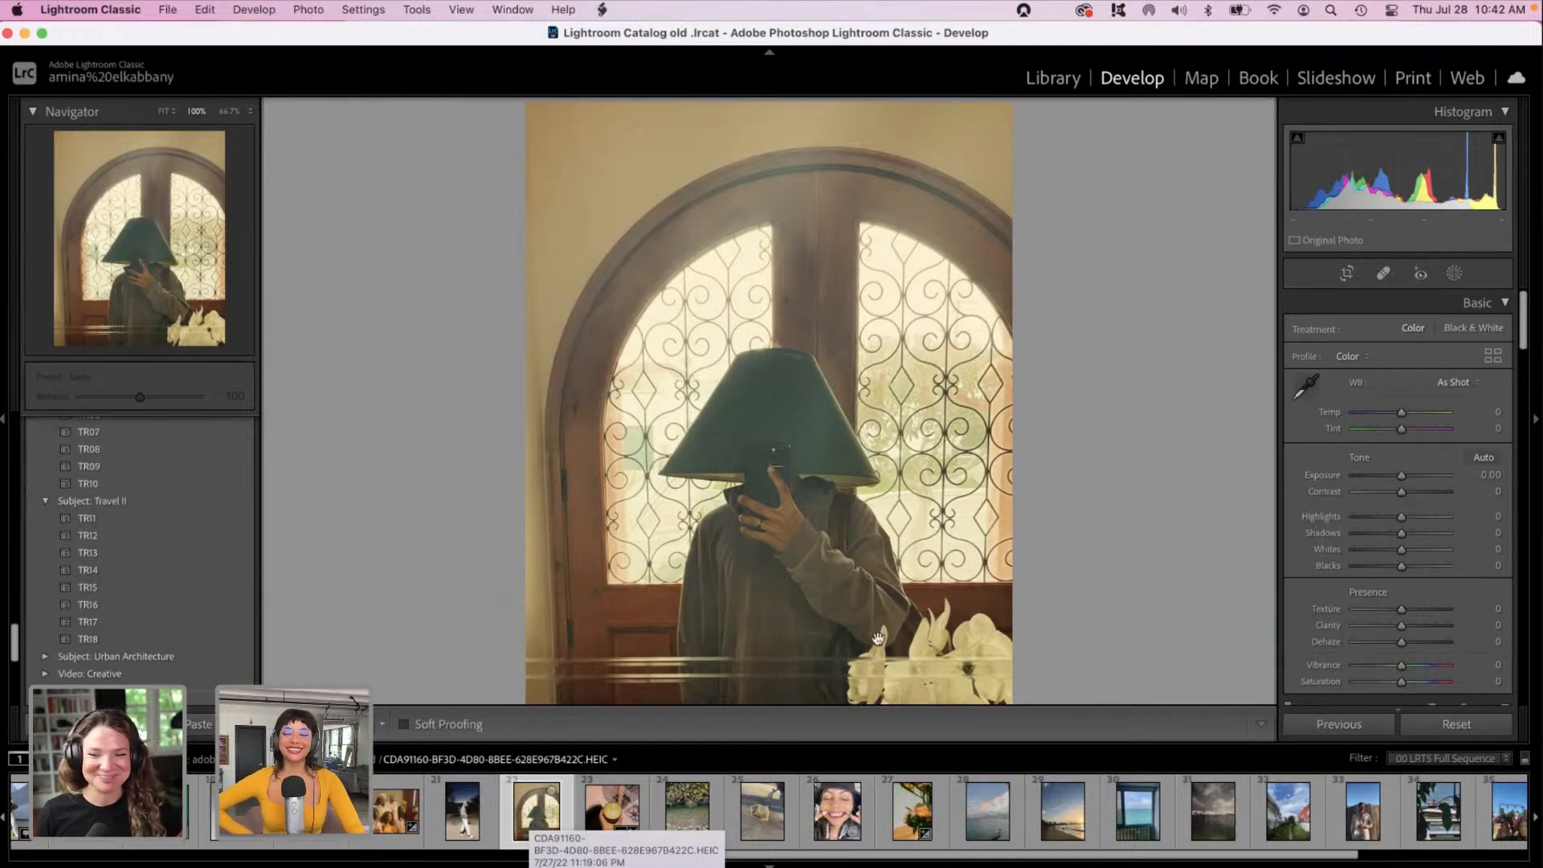
click(1380, 475)
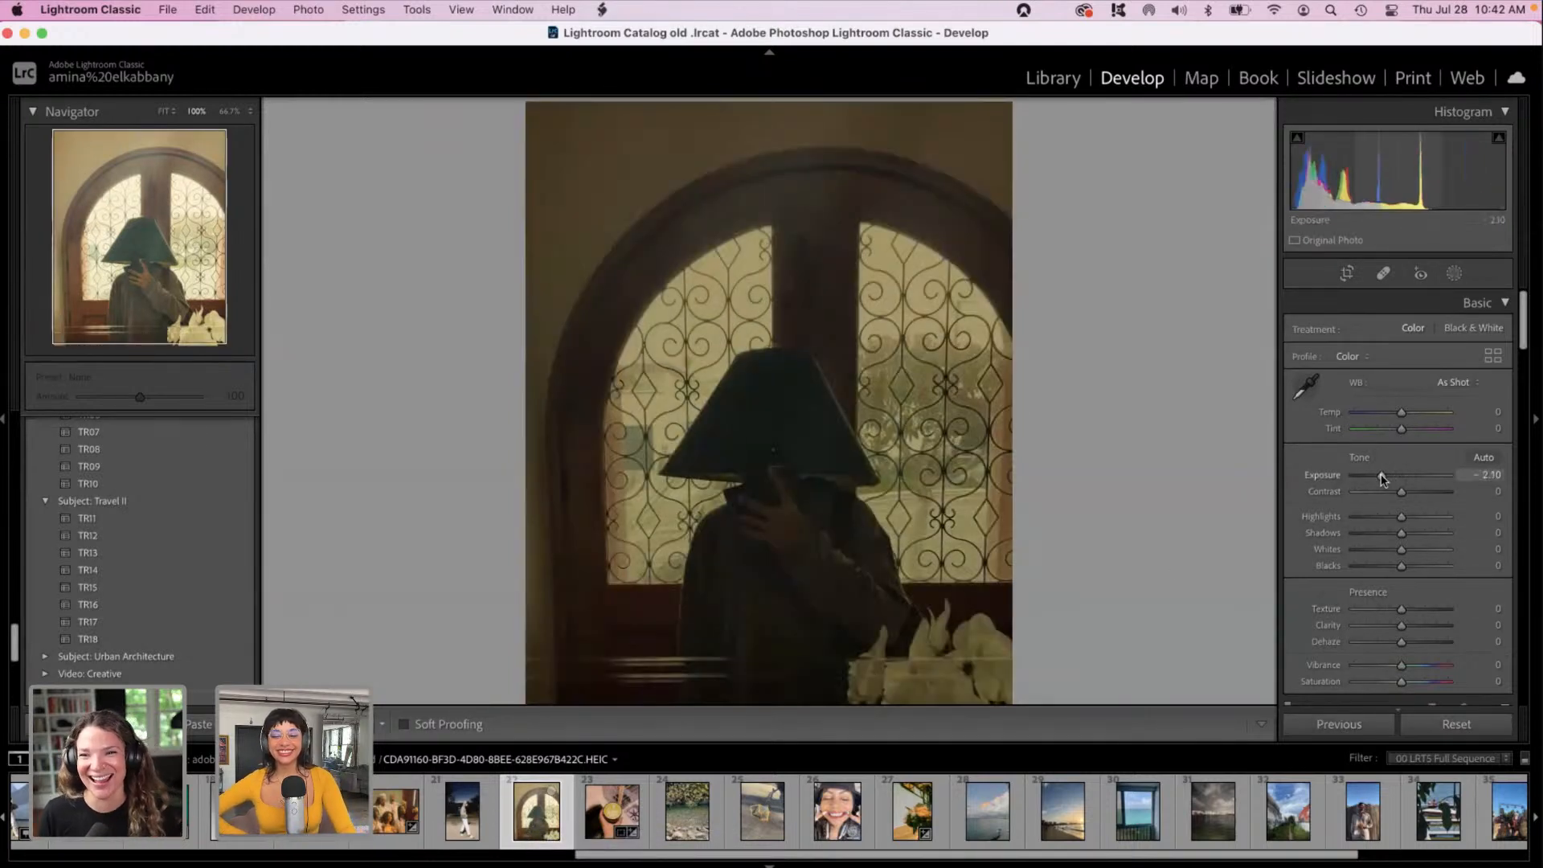
drag(1380, 476, 1393, 478)
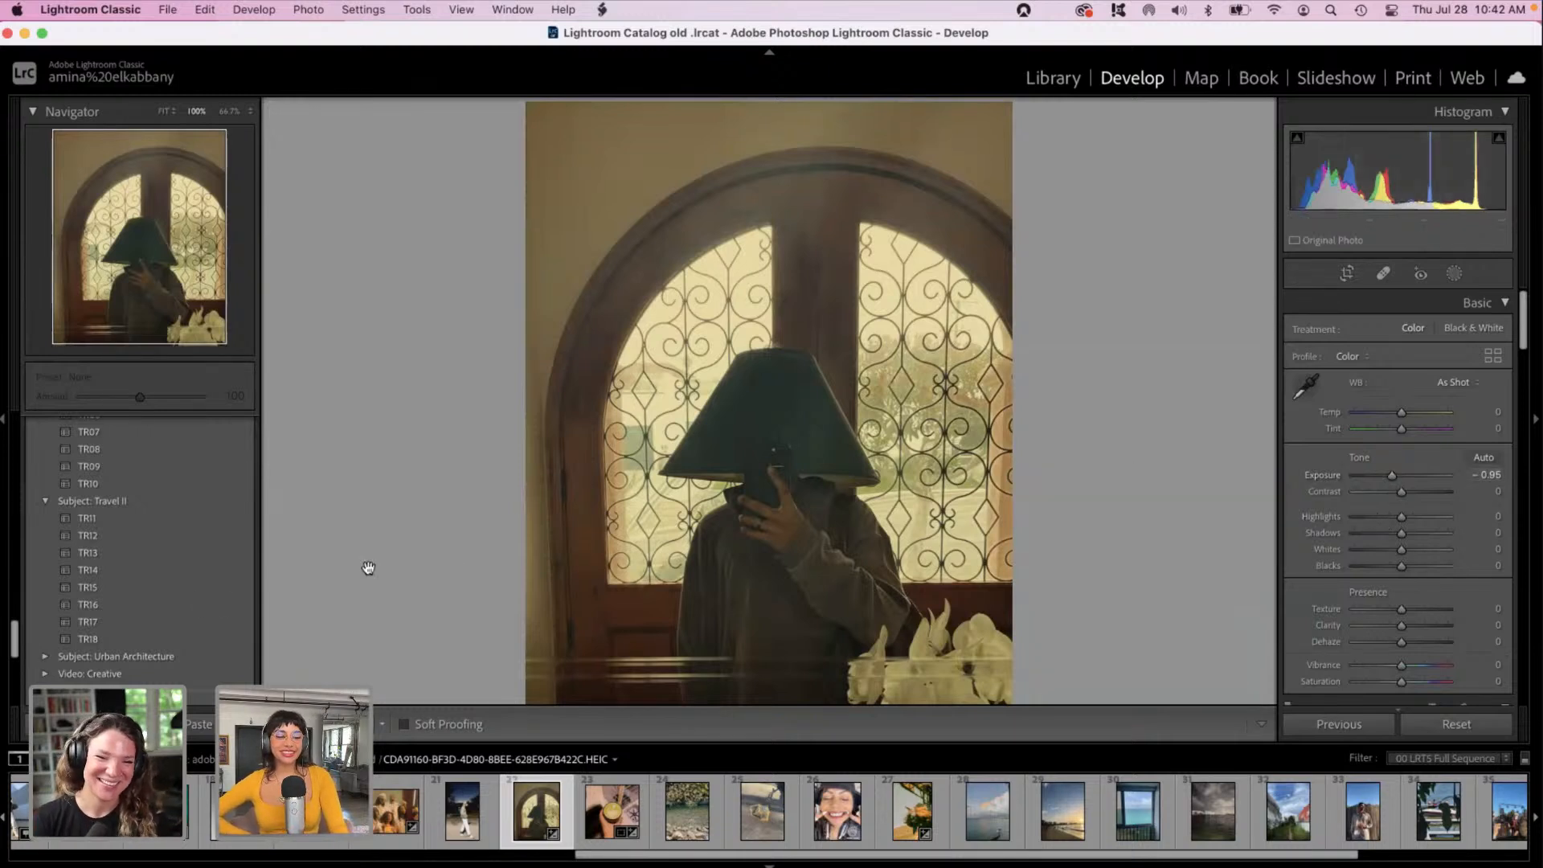
Step: Preview the Food, Landscape, Lifestyle and Travel subject presets on the lampshade portrait
scroll(147, 462, up, 5)
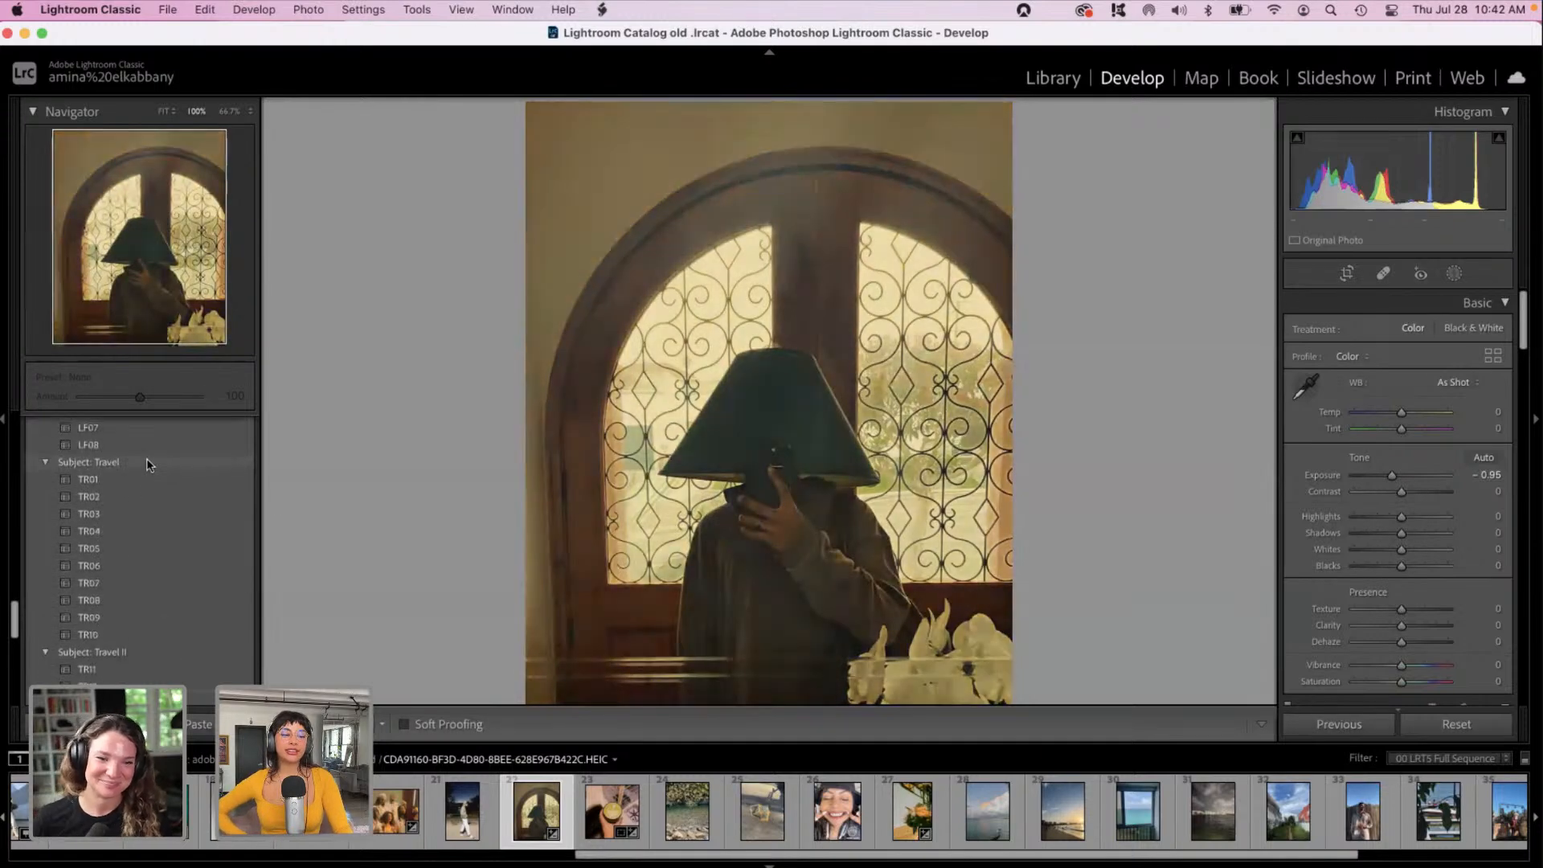
scroll(147, 464, up, 6)
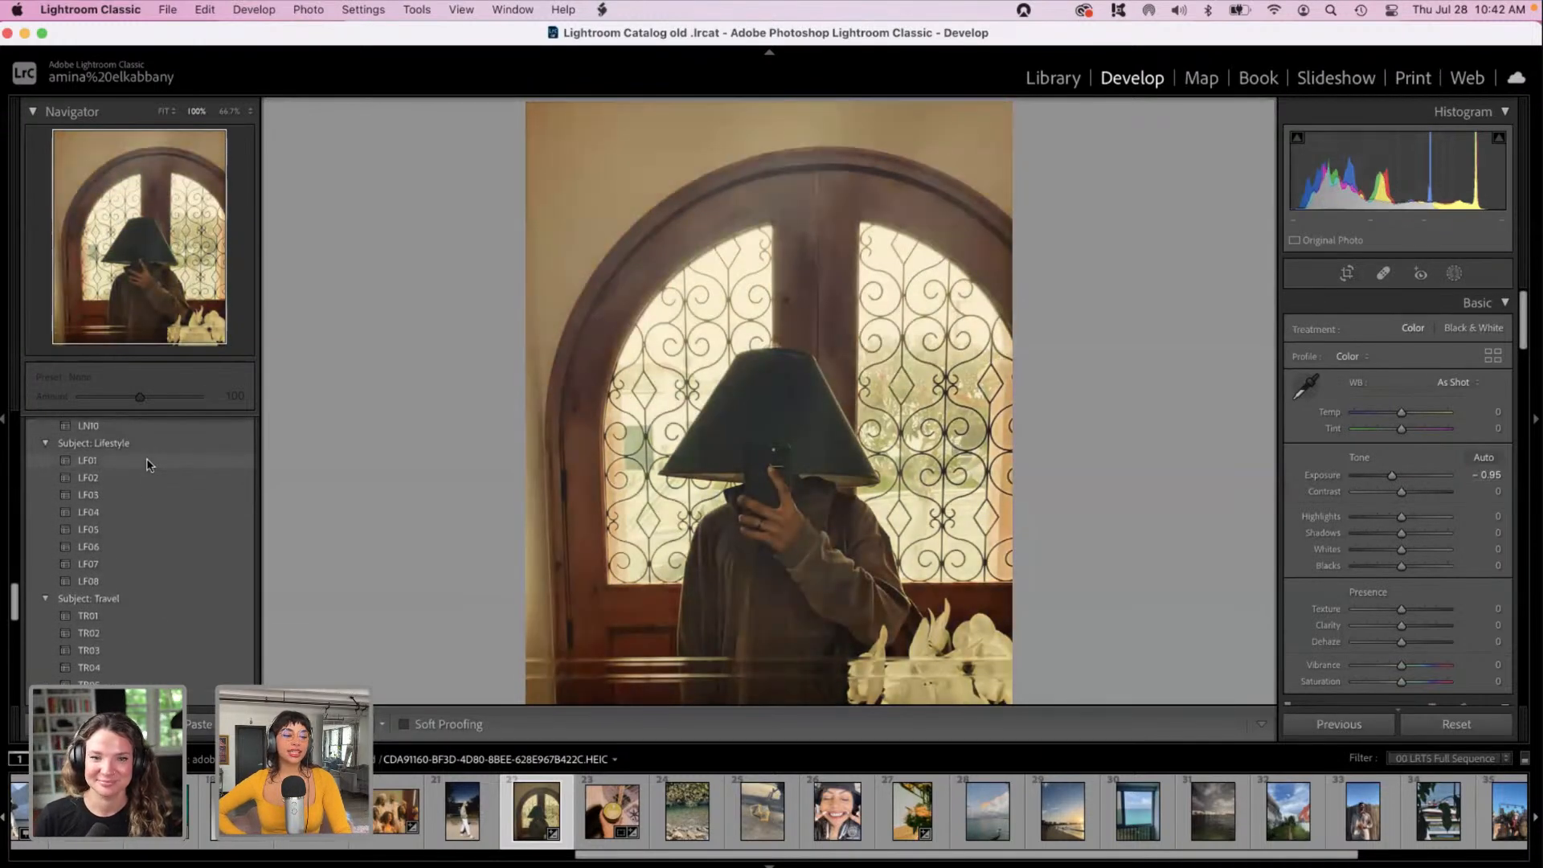
scroll(146, 464, up, 2)
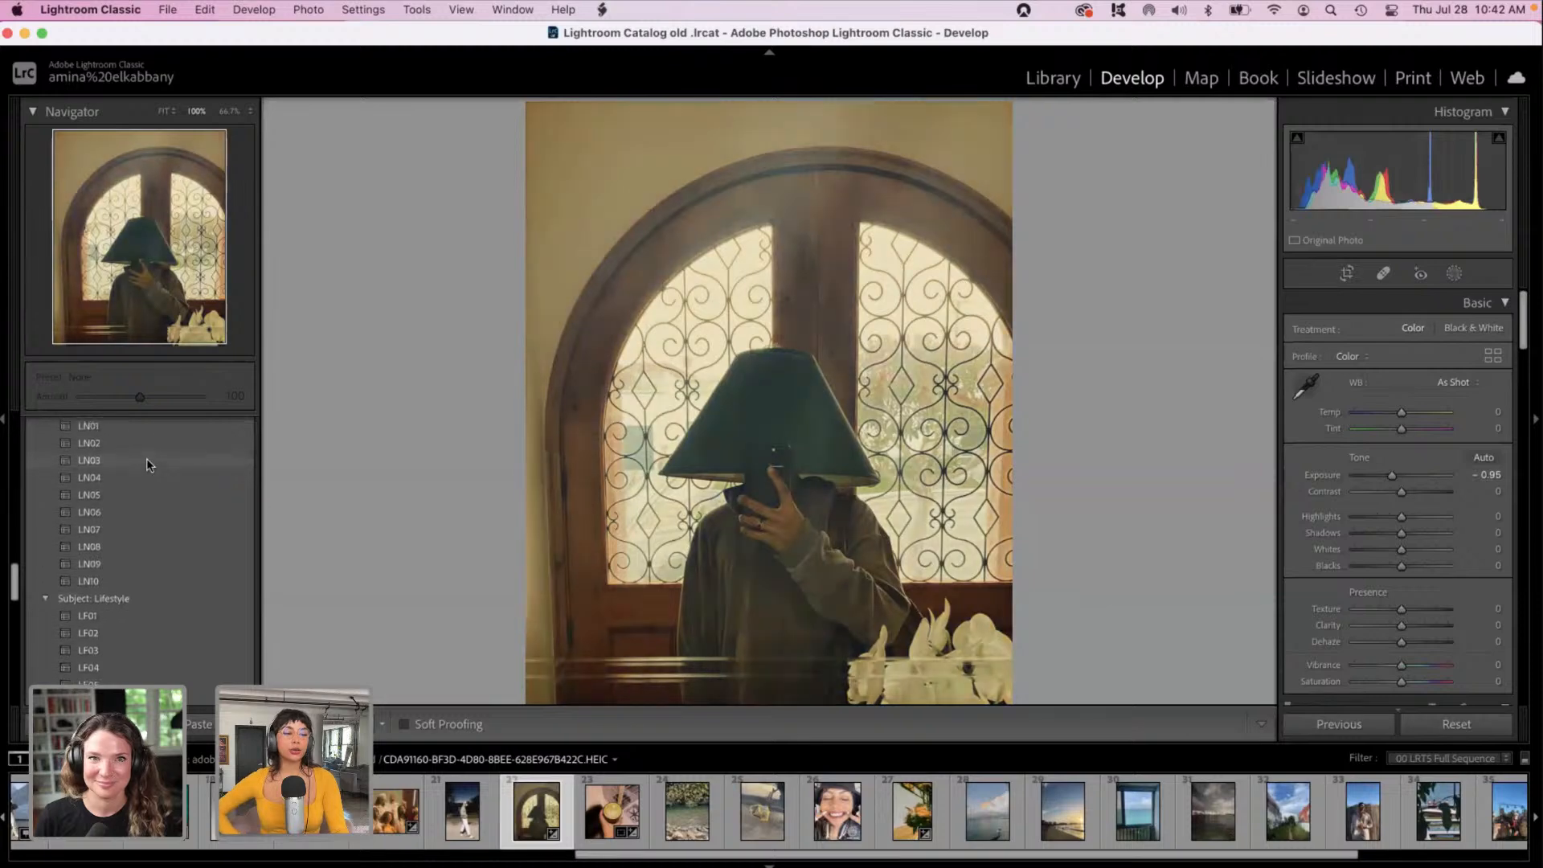
scroll(147, 464, up, 3)
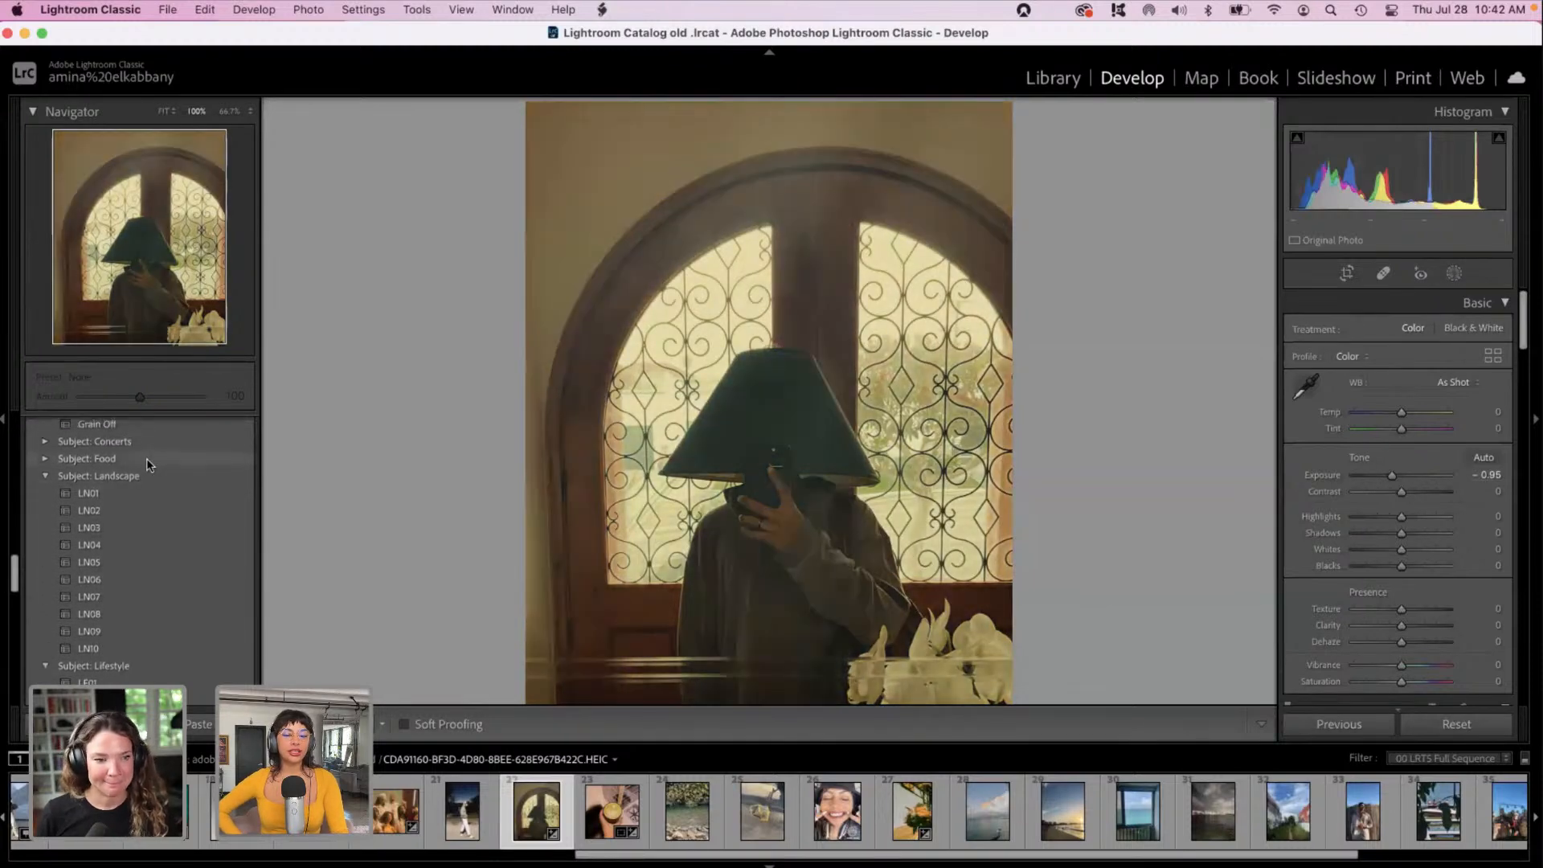
scroll(146, 458, up, 2)
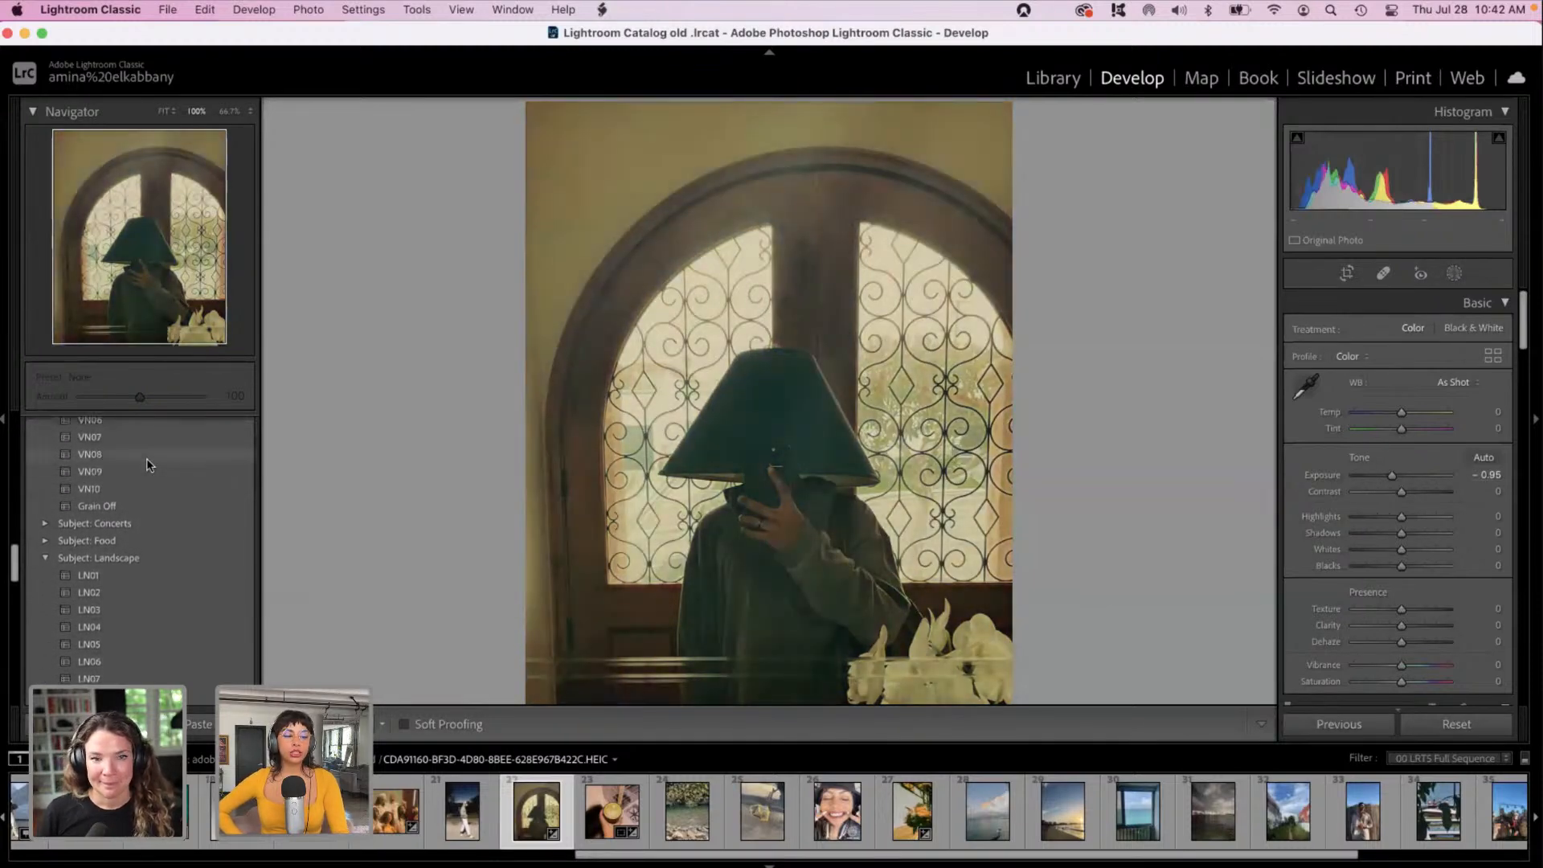
click(46, 547)
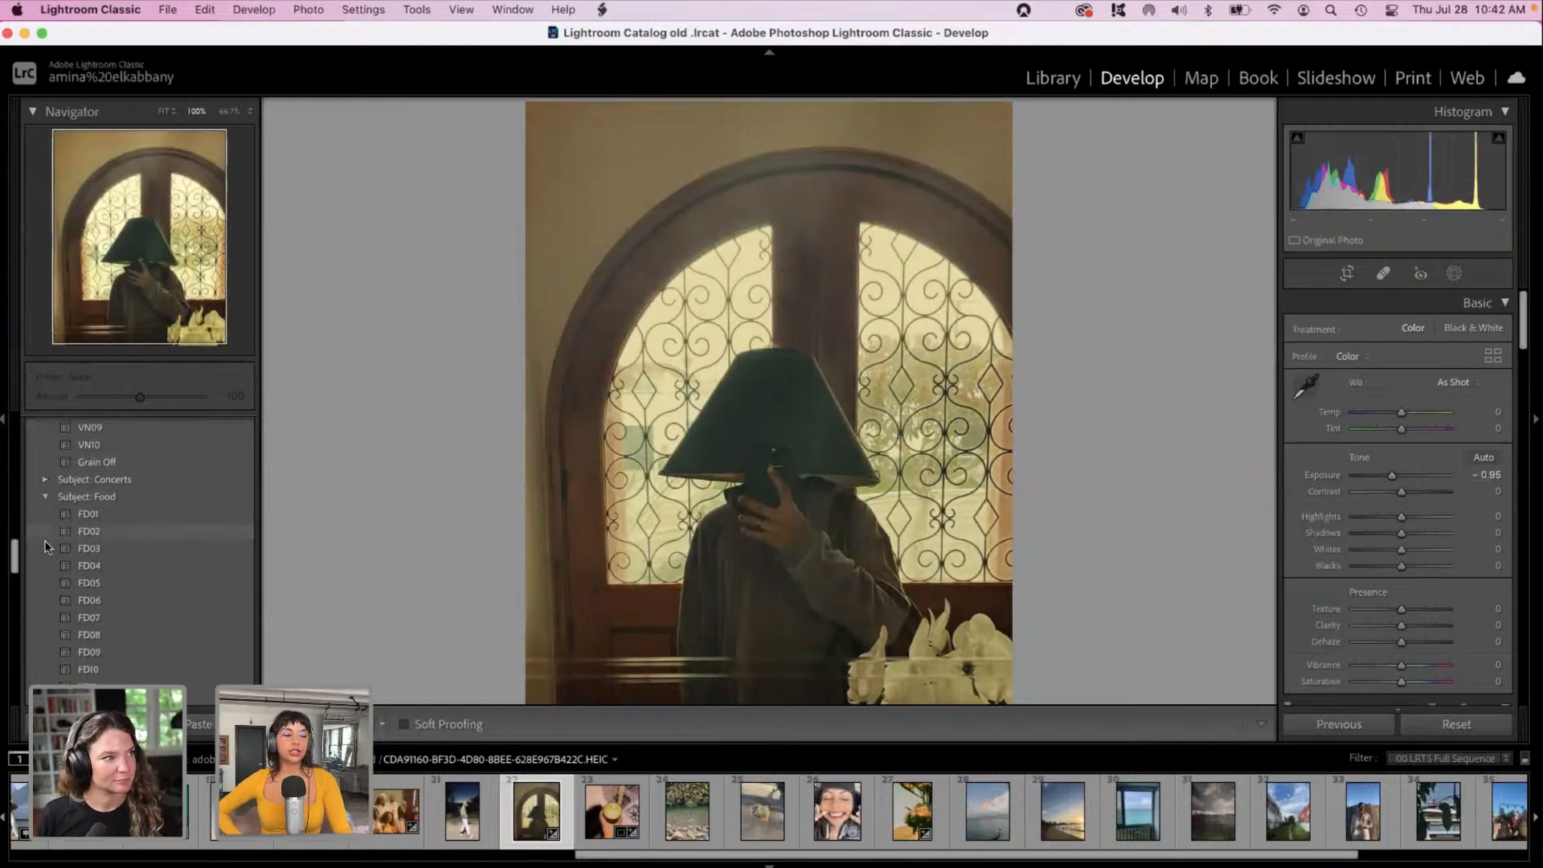
scroll(46, 546, up, 1)
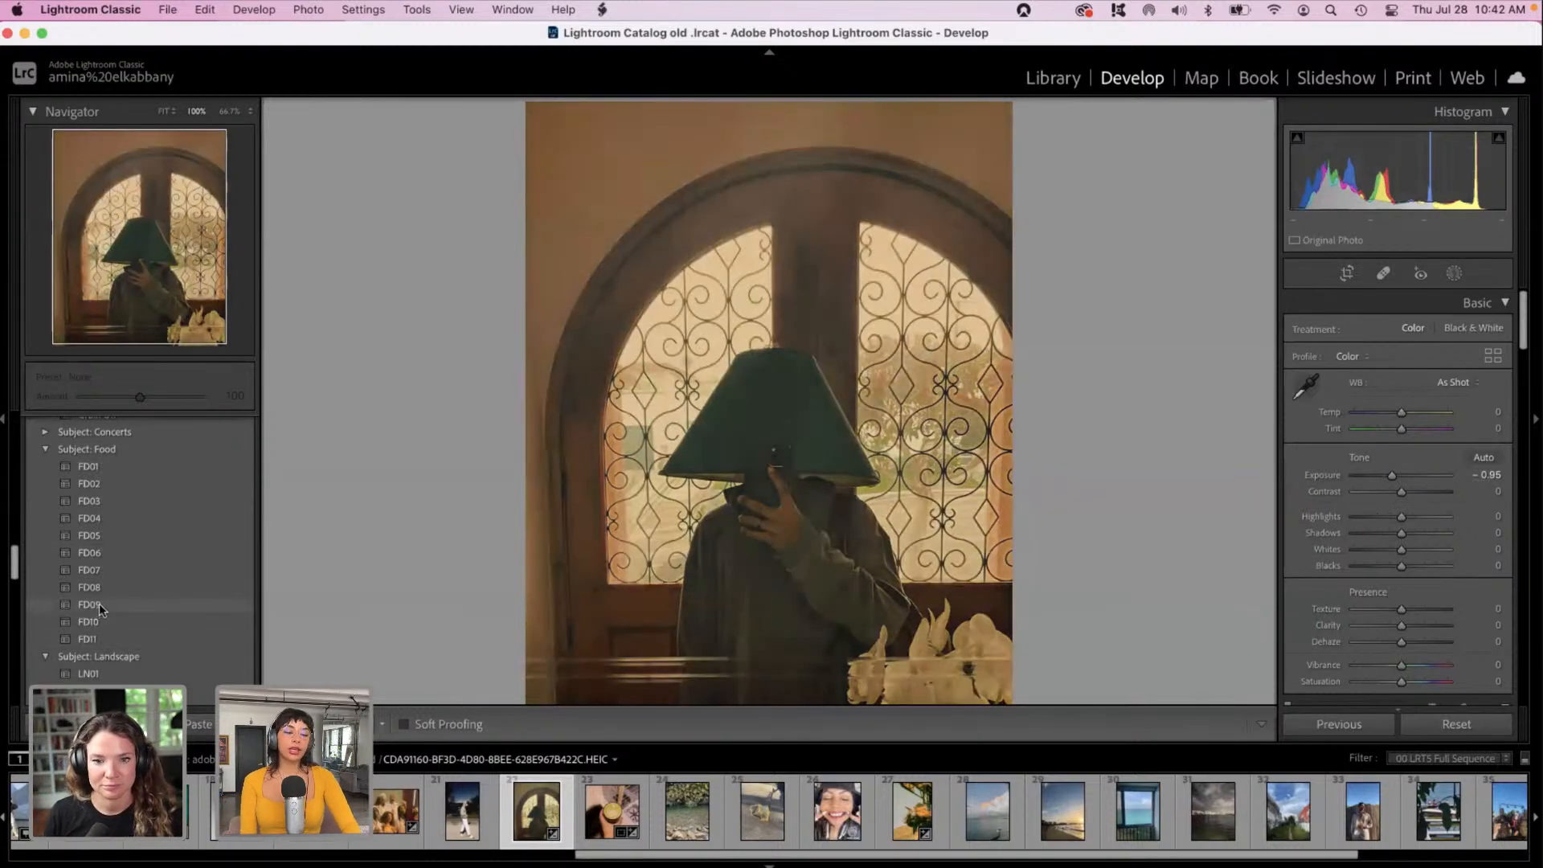
scroll(65, 442, up, 1)
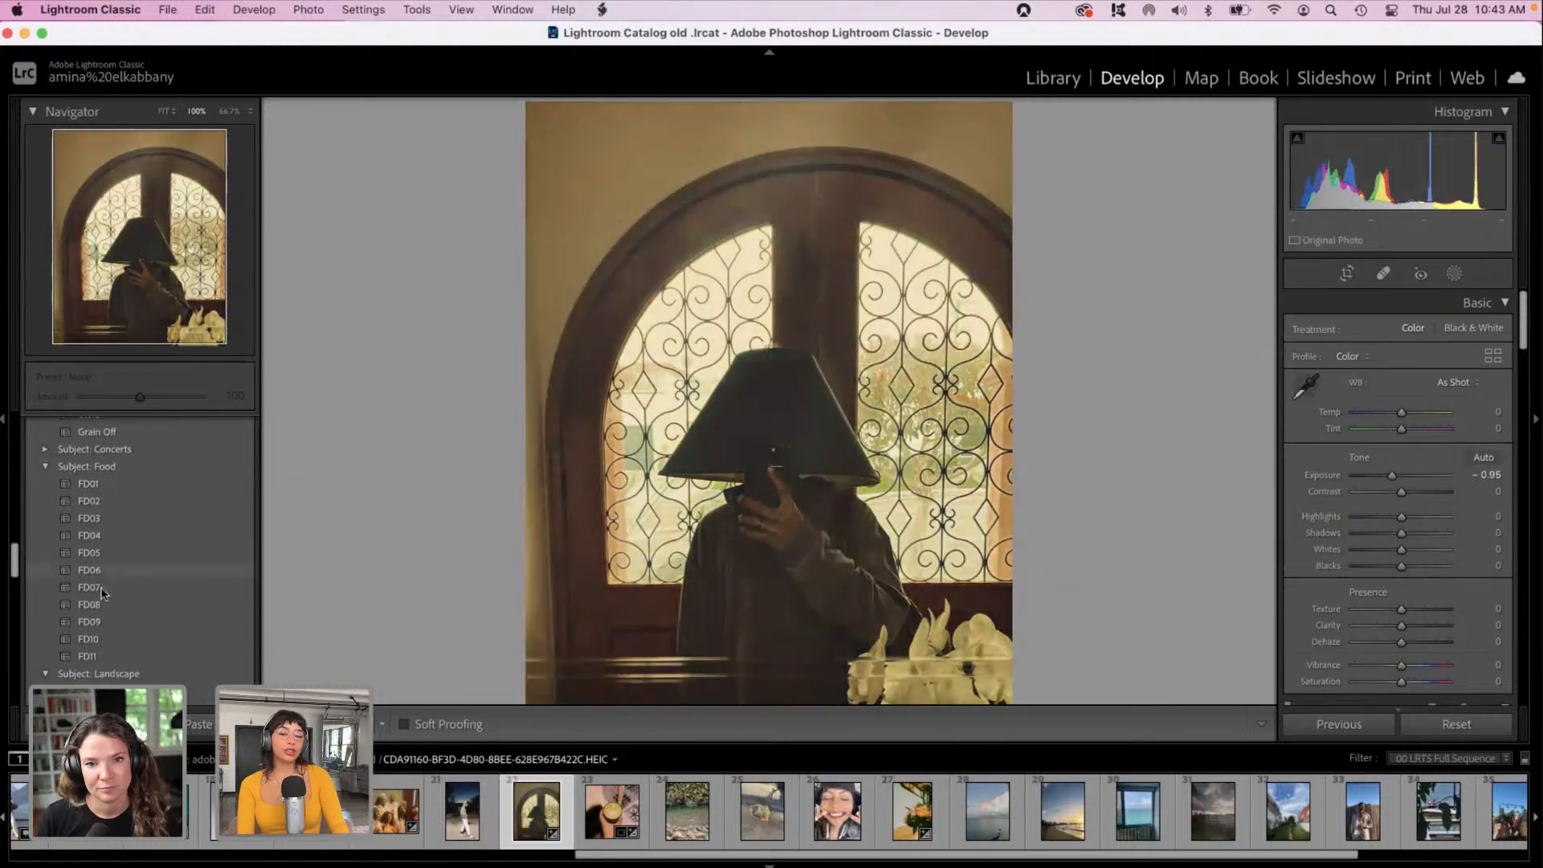
scroll(100, 579, down, 3)
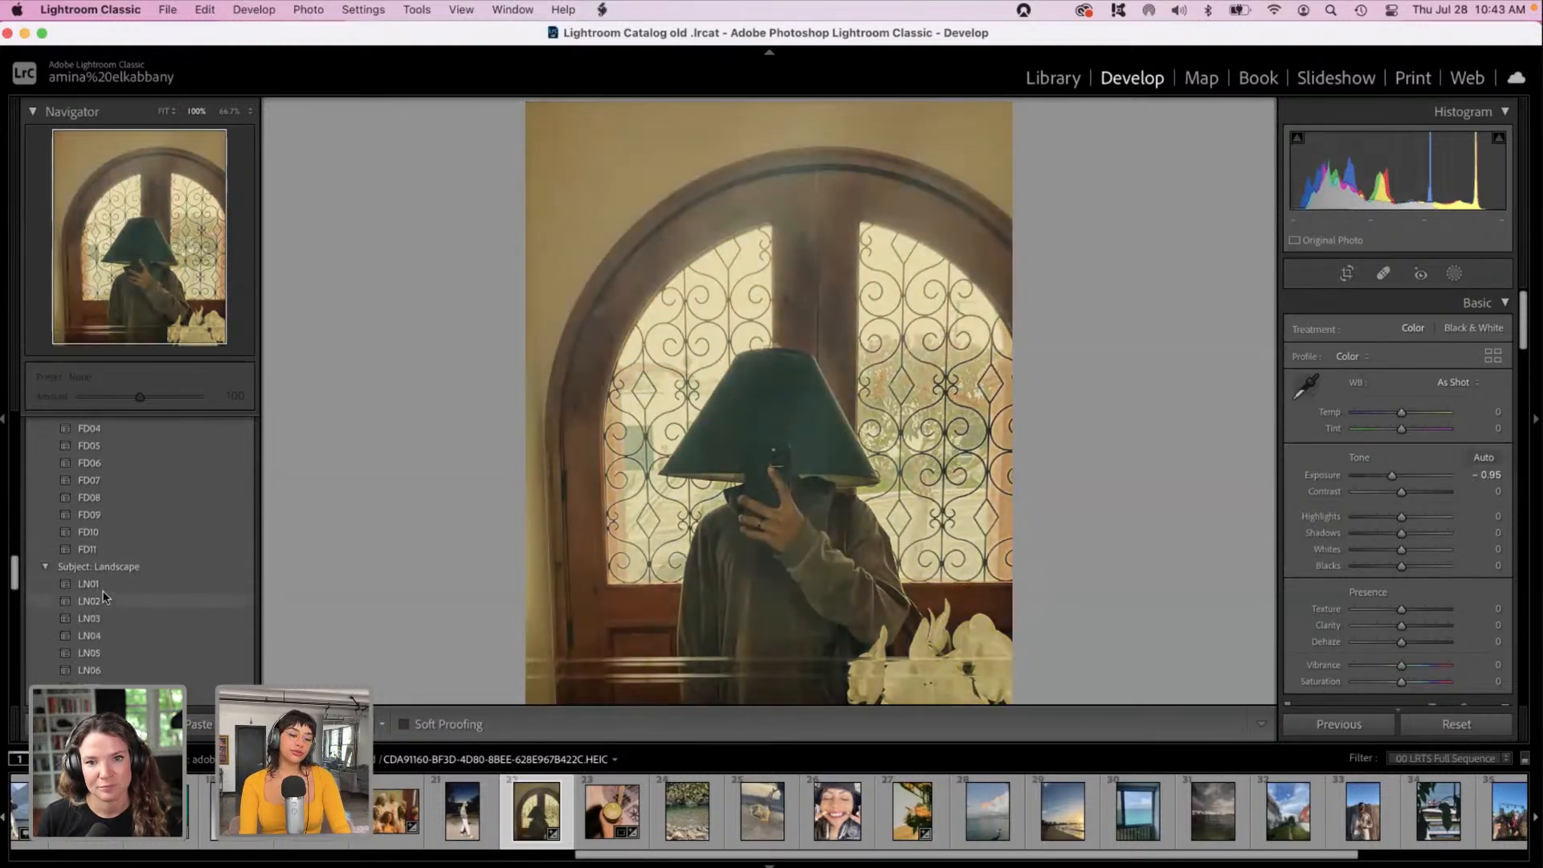
scroll(103, 595, up, 3)
scroll(103, 595, down, 10)
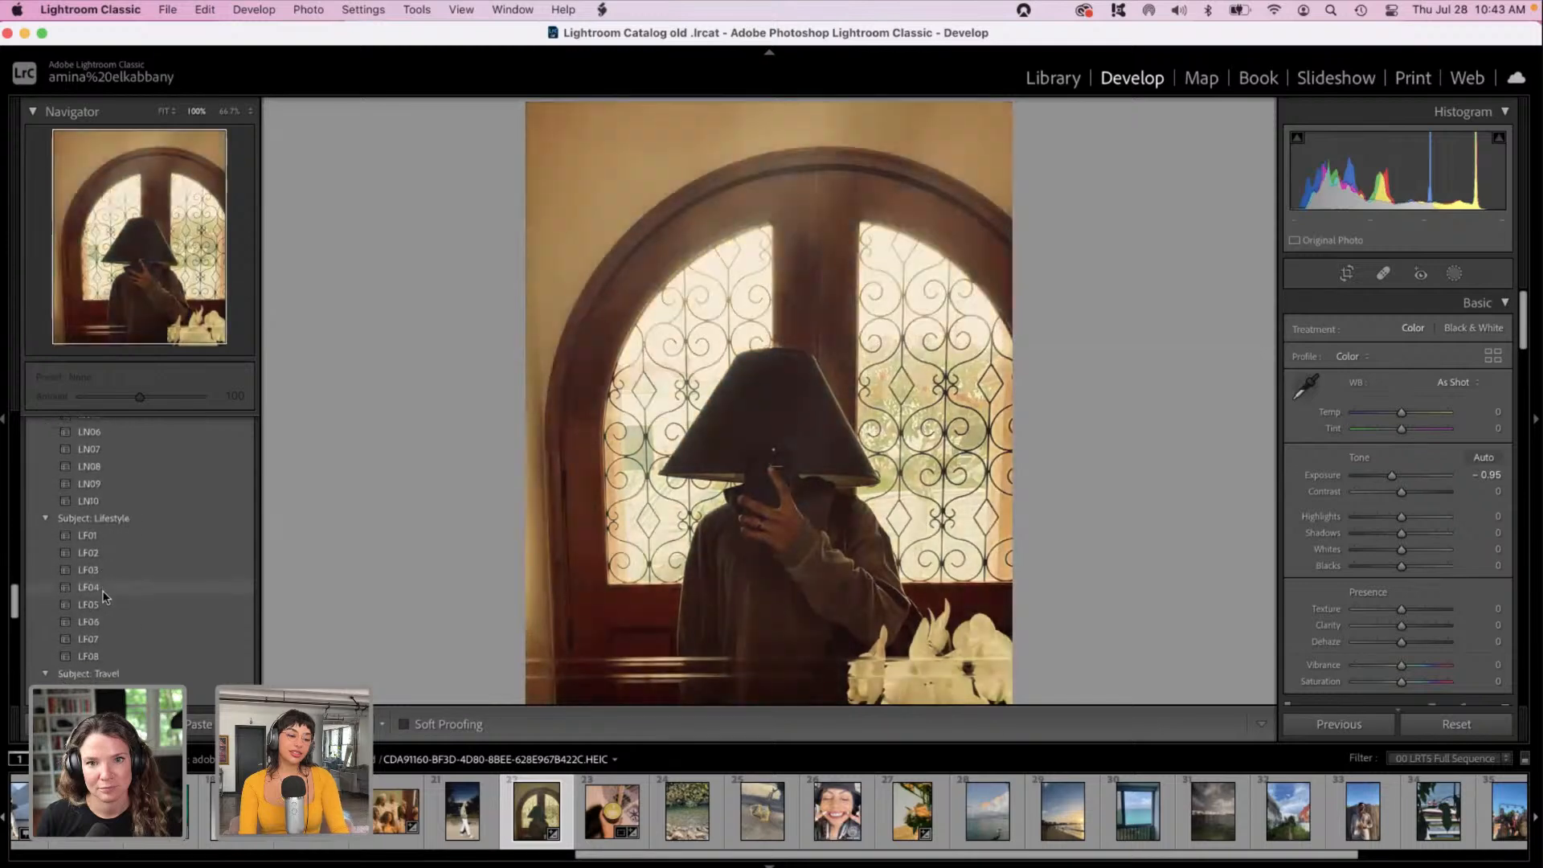
scroll(103, 595, down, 4)
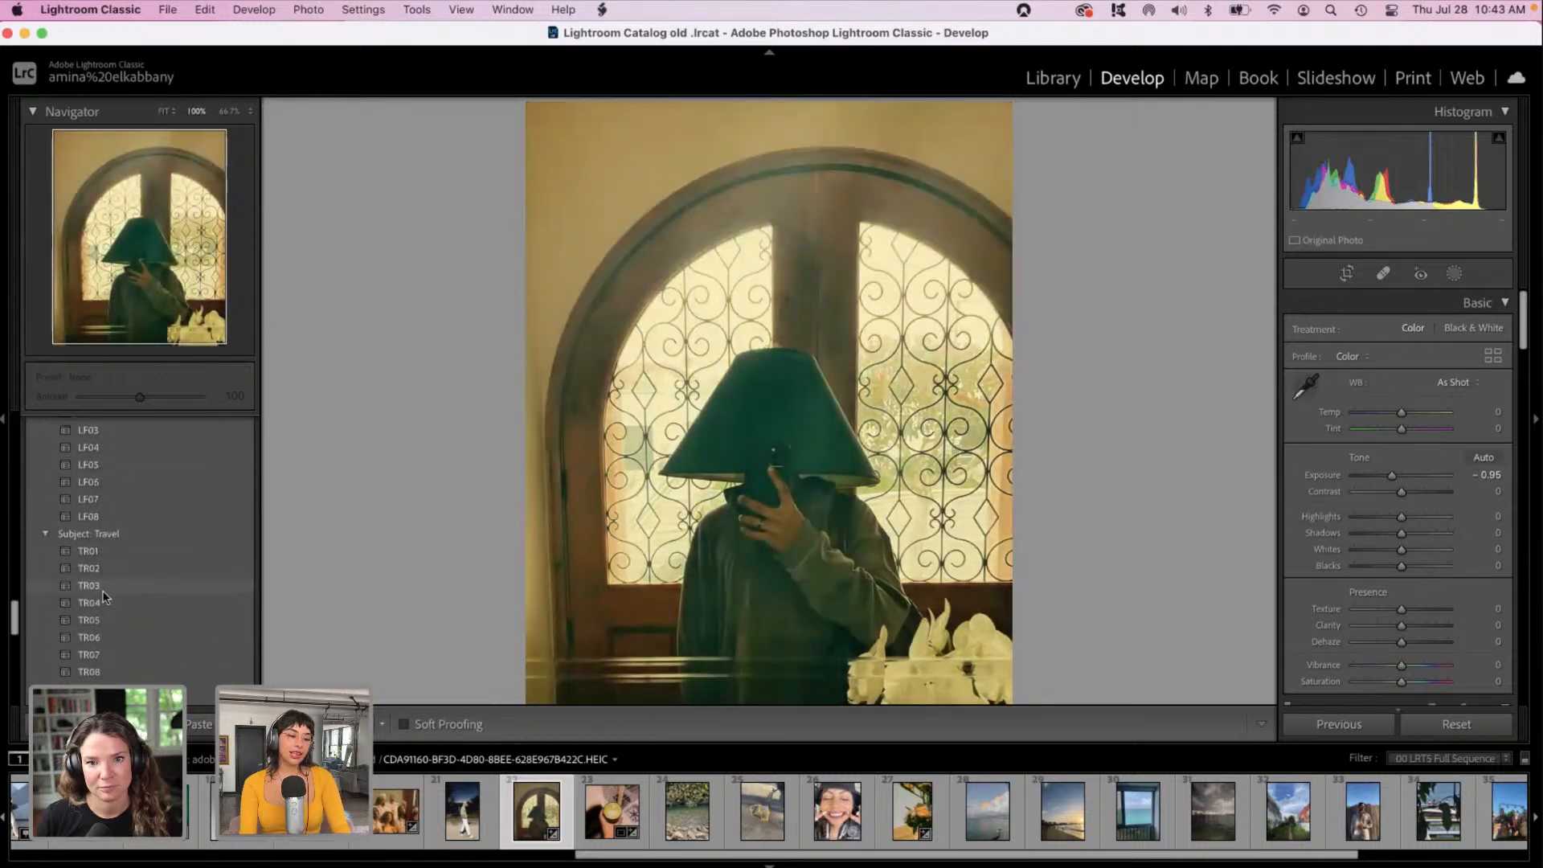
scroll(103, 596, down, 10)
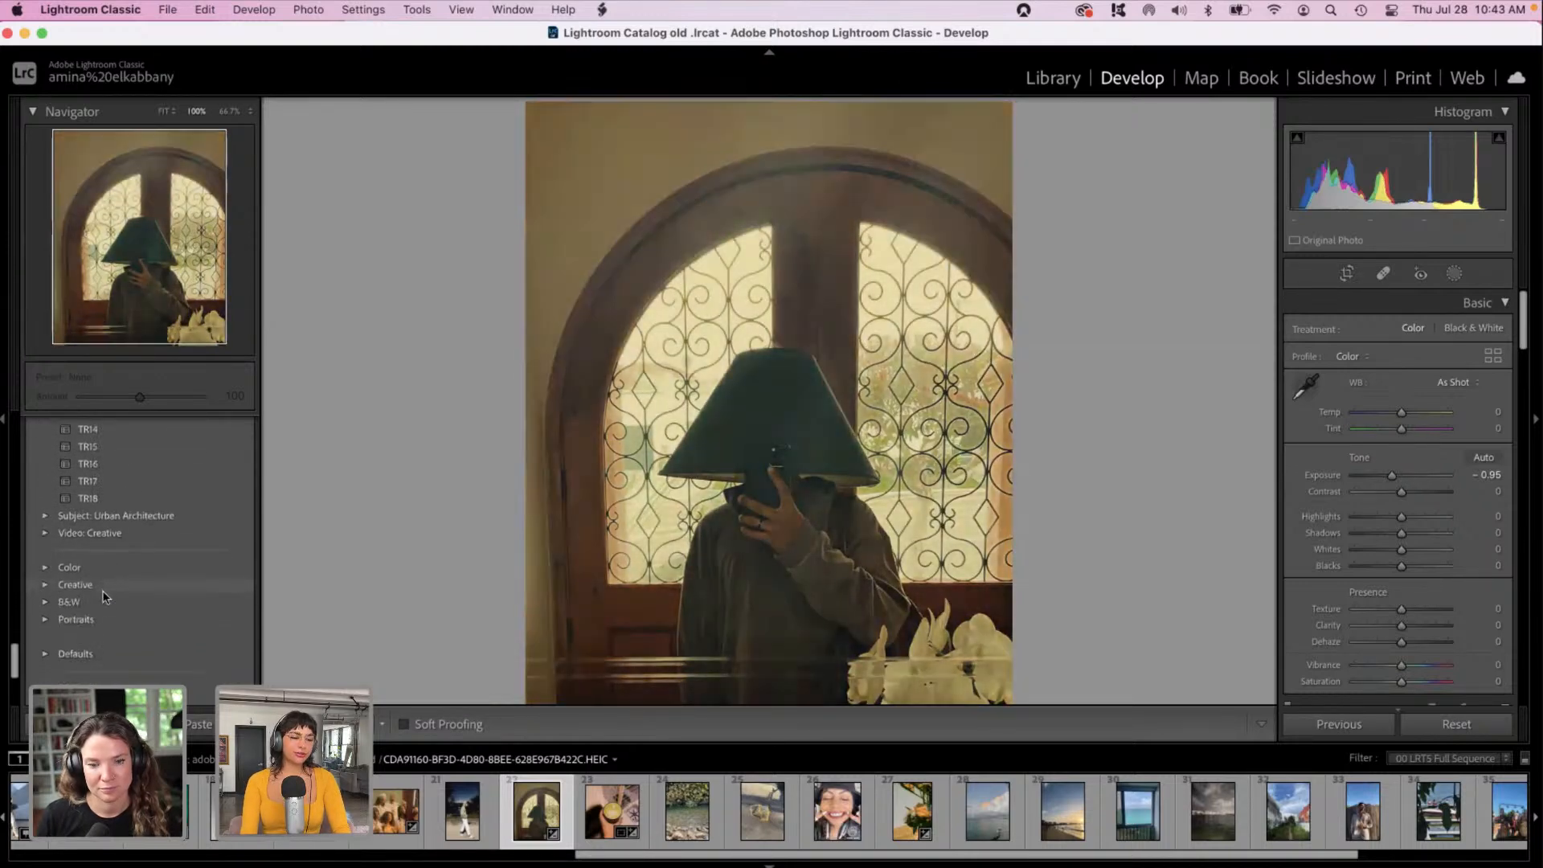
Step: Apply the UA06 Urban Architecture preset to the lampshade portrait and set Contrast to −58
click(45, 515)
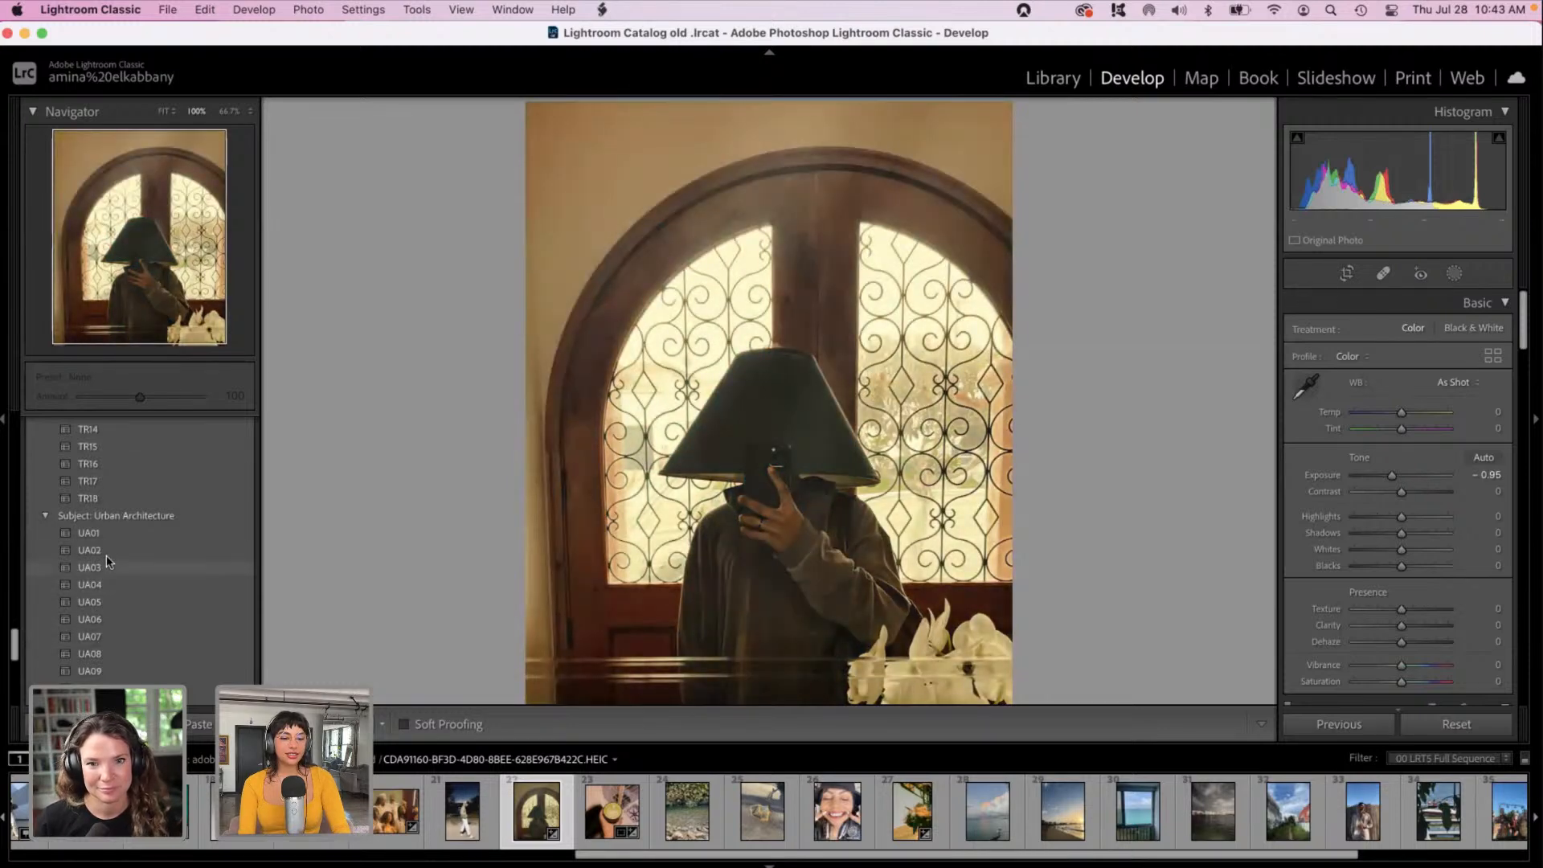
click(109, 621)
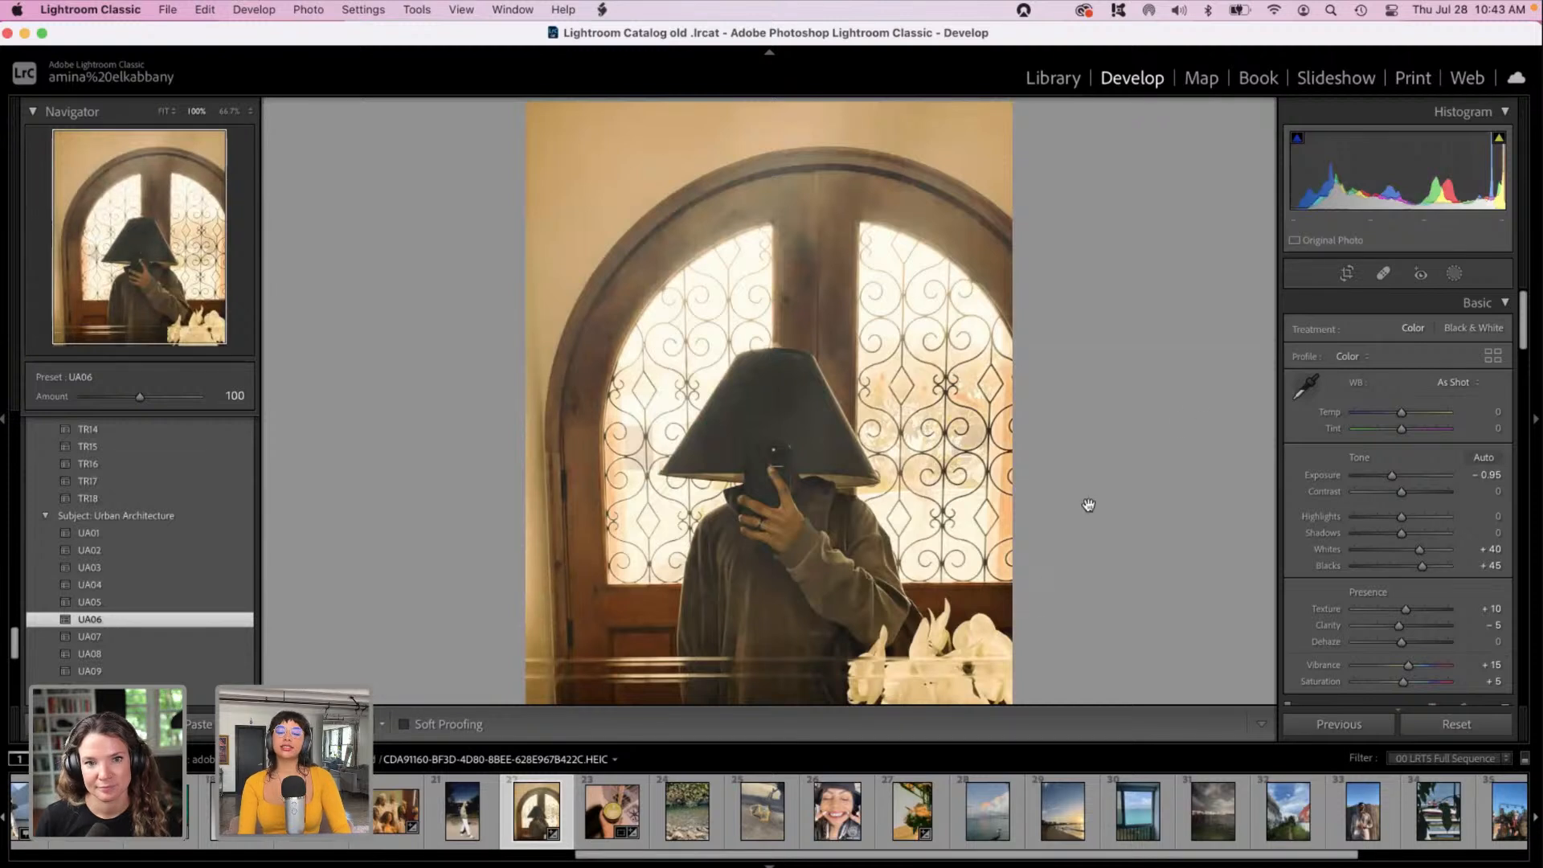
click(1373, 492)
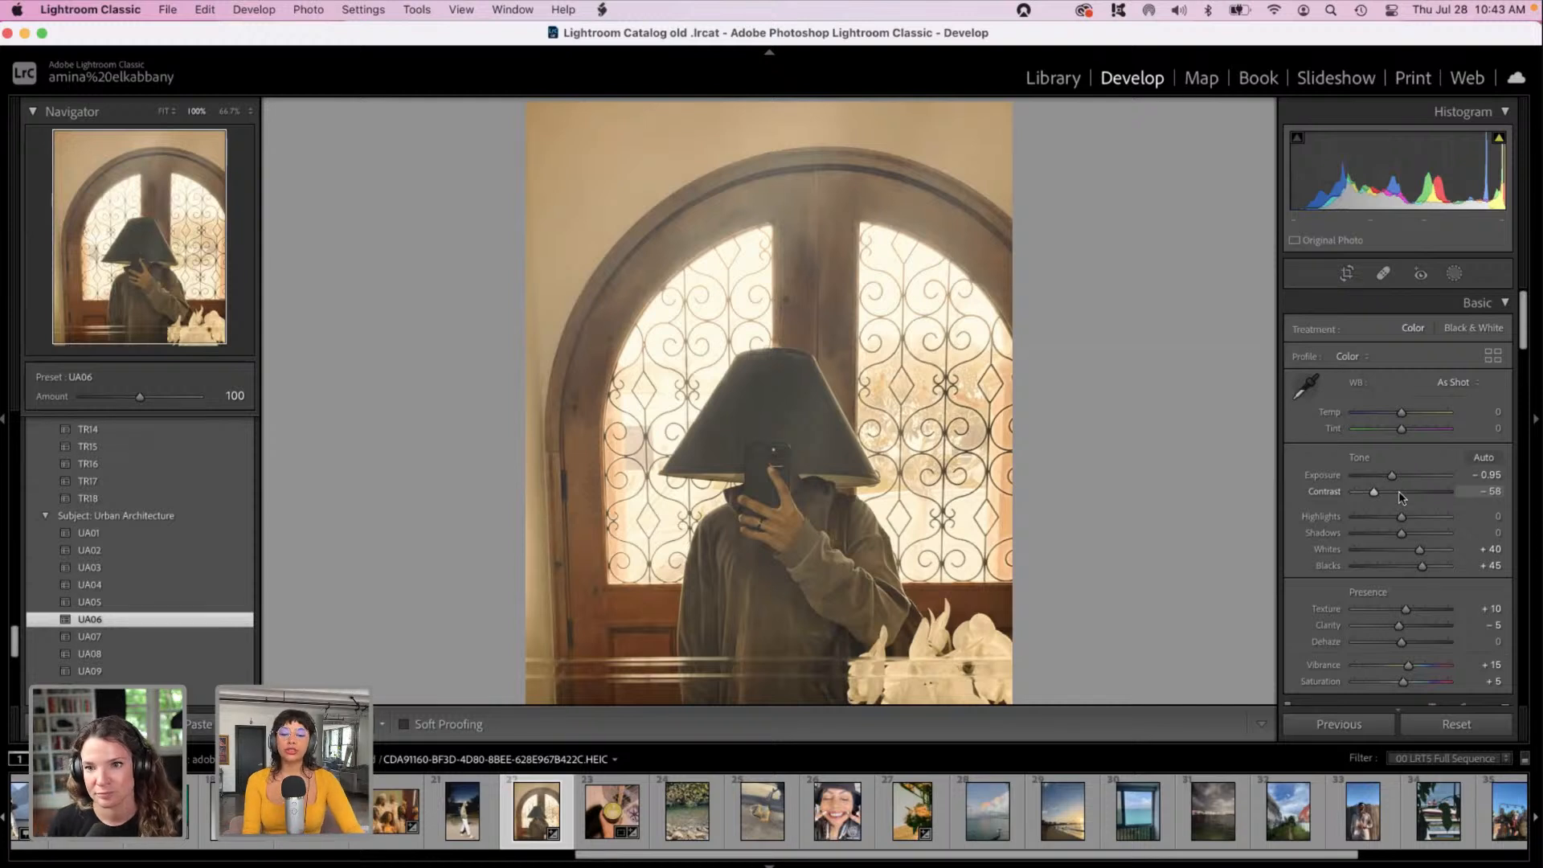
Step: Color grade the lampshade portrait with teal shadows and midtones, and set the highlights to hue 187 and saturation 0
drag(1524, 330, 1467, 540)
scroll(1468, 540, up, 10)
click(1436, 460)
drag(1436, 461, 1466, 471)
mouse_move(1339, 471)
mouse_down()
mouse_move(1374, 477)
mouse_move(1336, 504)
mouse_move(1306, 470)
mouse_move(1352, 461)
mouse_move(1338, 456)
mouse_move(1346, 481)
mouse_move(1321, 478)
mouse_move(1330, 464)
mouse_move(1320, 476)
mouse_up()
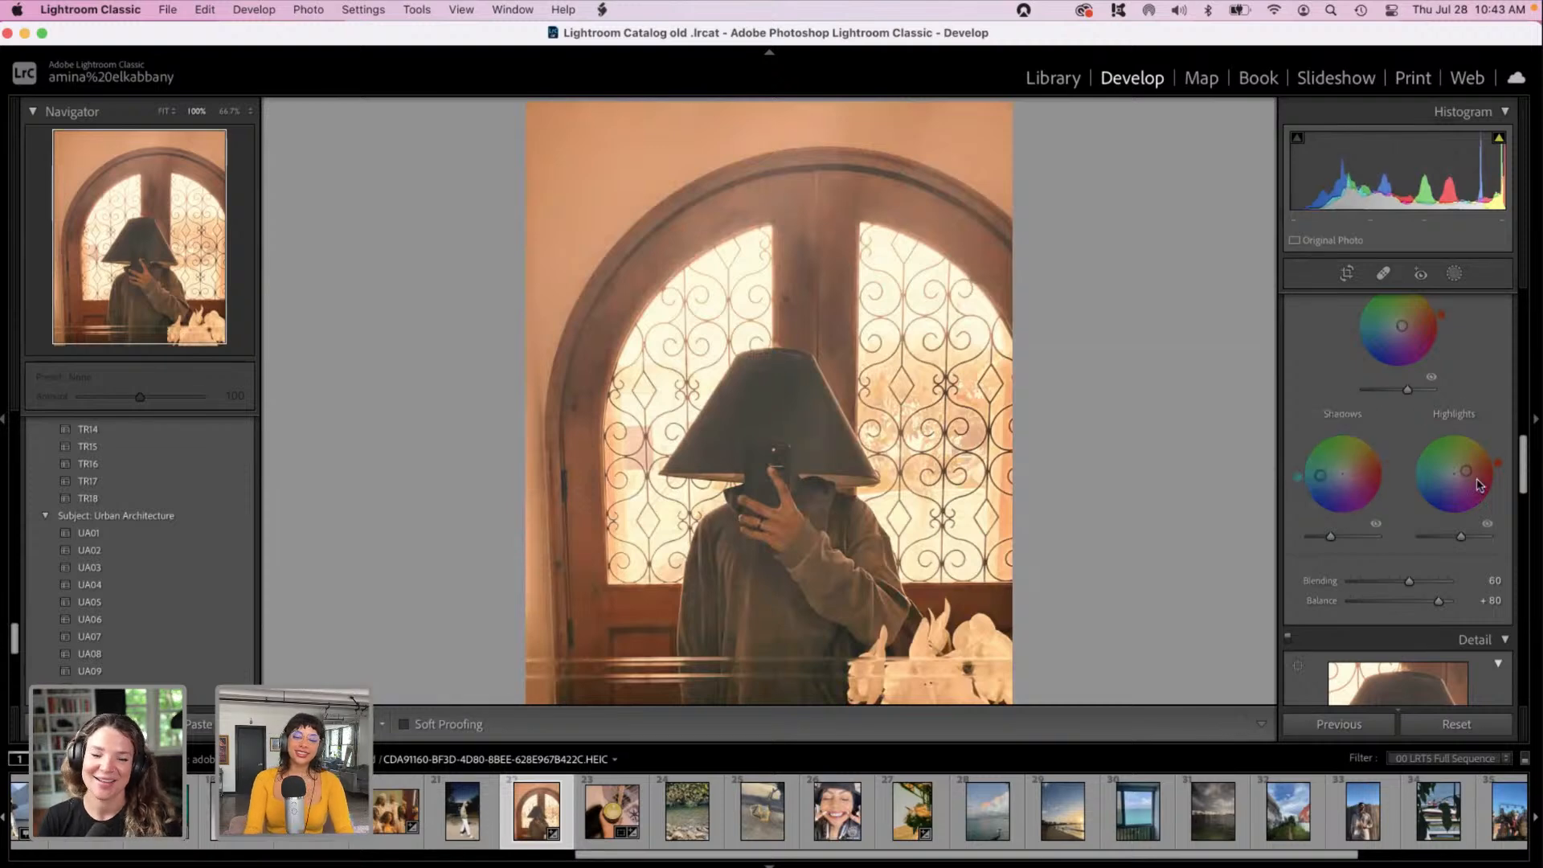
drag(1441, 482, 1453, 474)
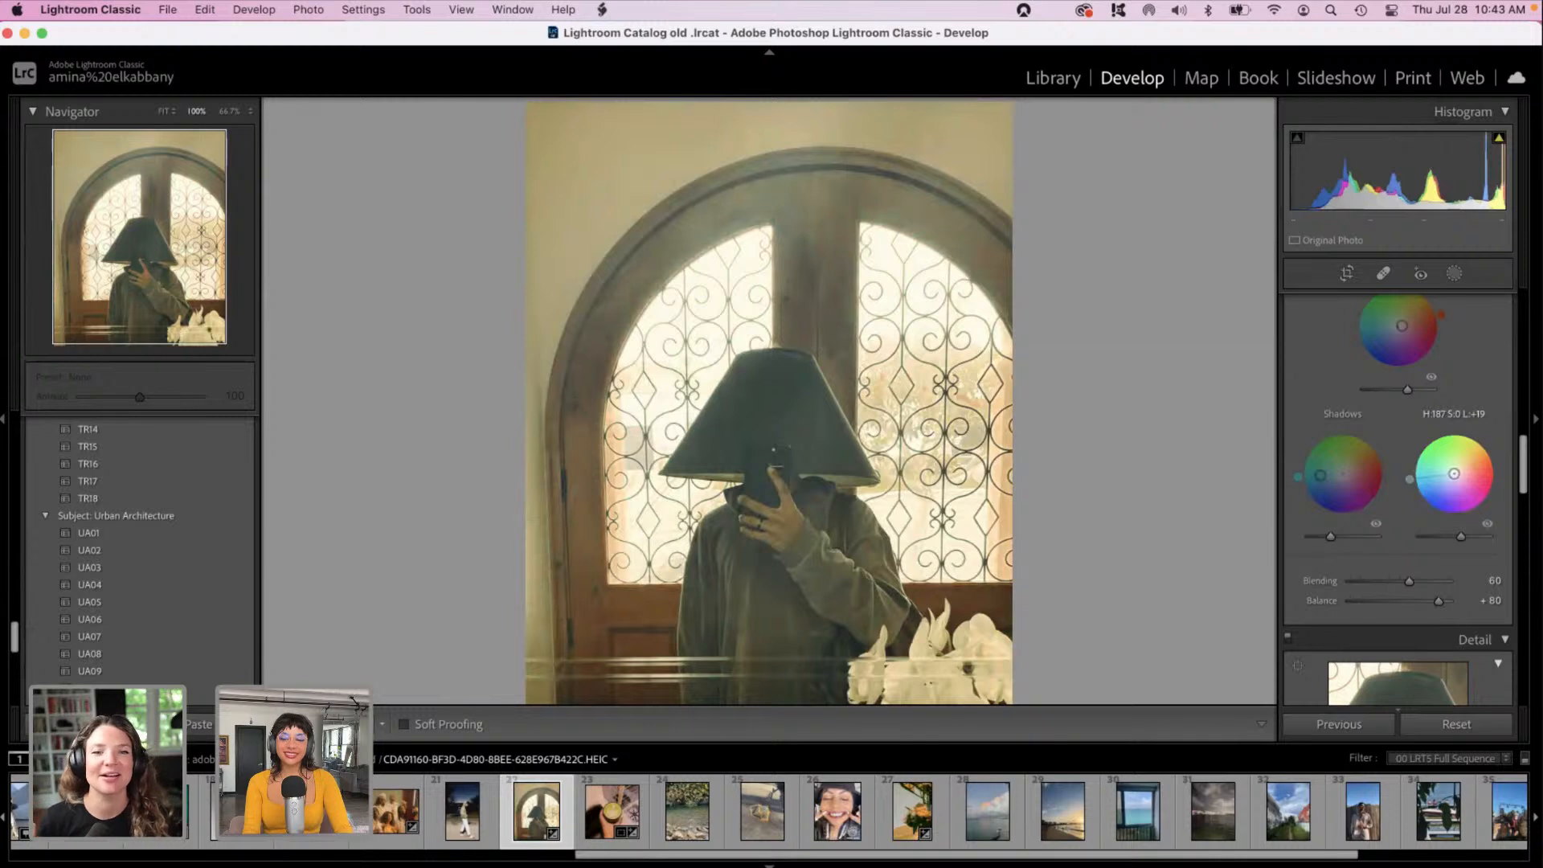
drag(1400, 327, 1386, 322)
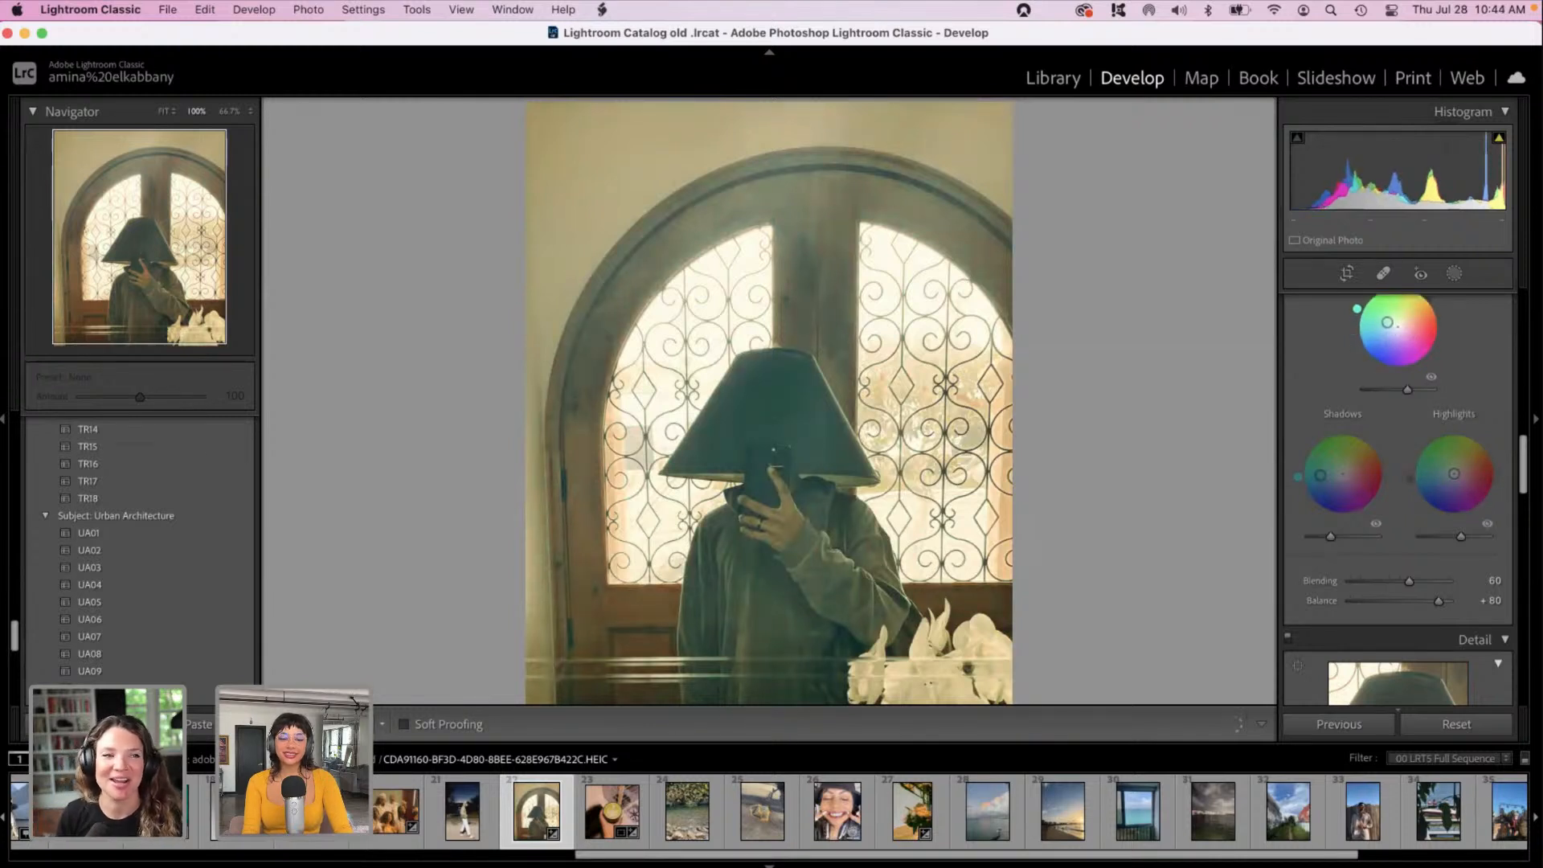
Step: Set the lampshade portrait's Blacks to −26, Shadows to +26, Tint to +67 and Temp to +11
drag(1522, 466, 1508, 335)
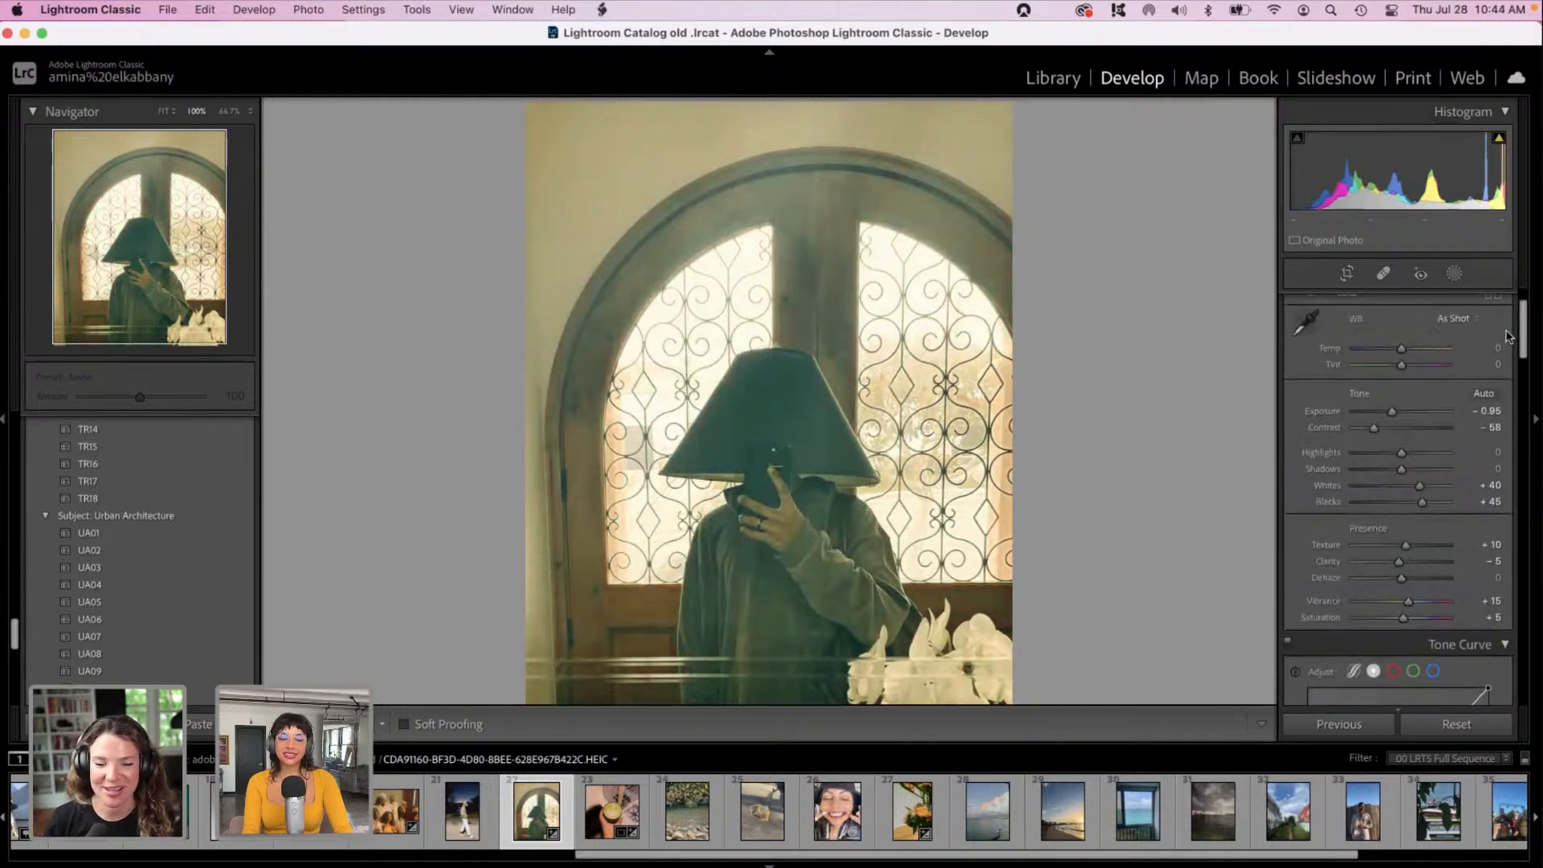
scroll(1508, 336, up, 2)
drag(1421, 565, 1414, 534)
click(1427, 534)
click(1431, 428)
click(1426, 414)
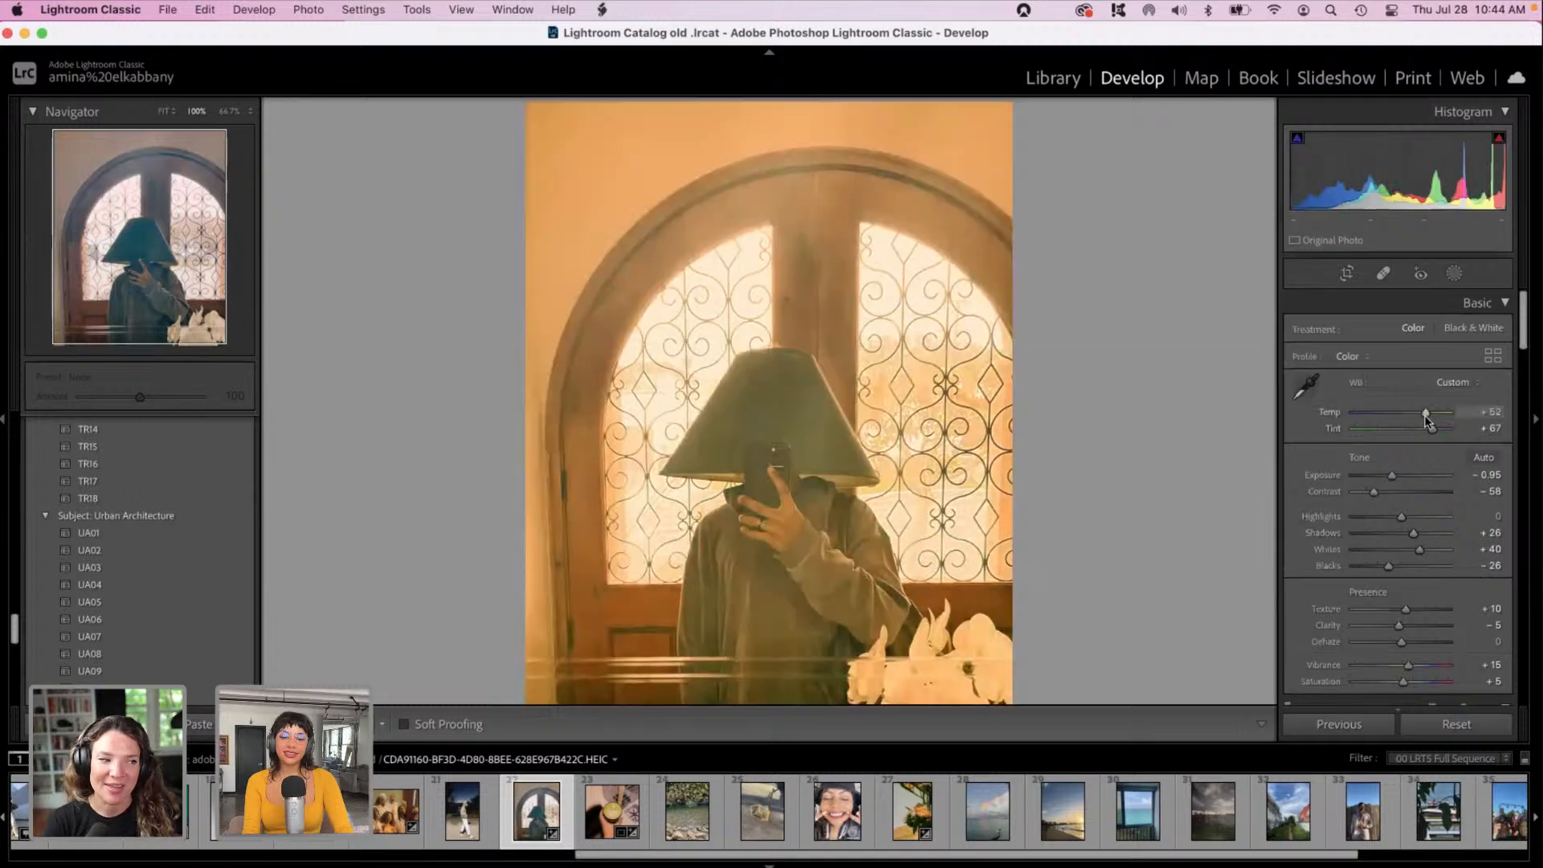
drag(1427, 419, 1407, 424)
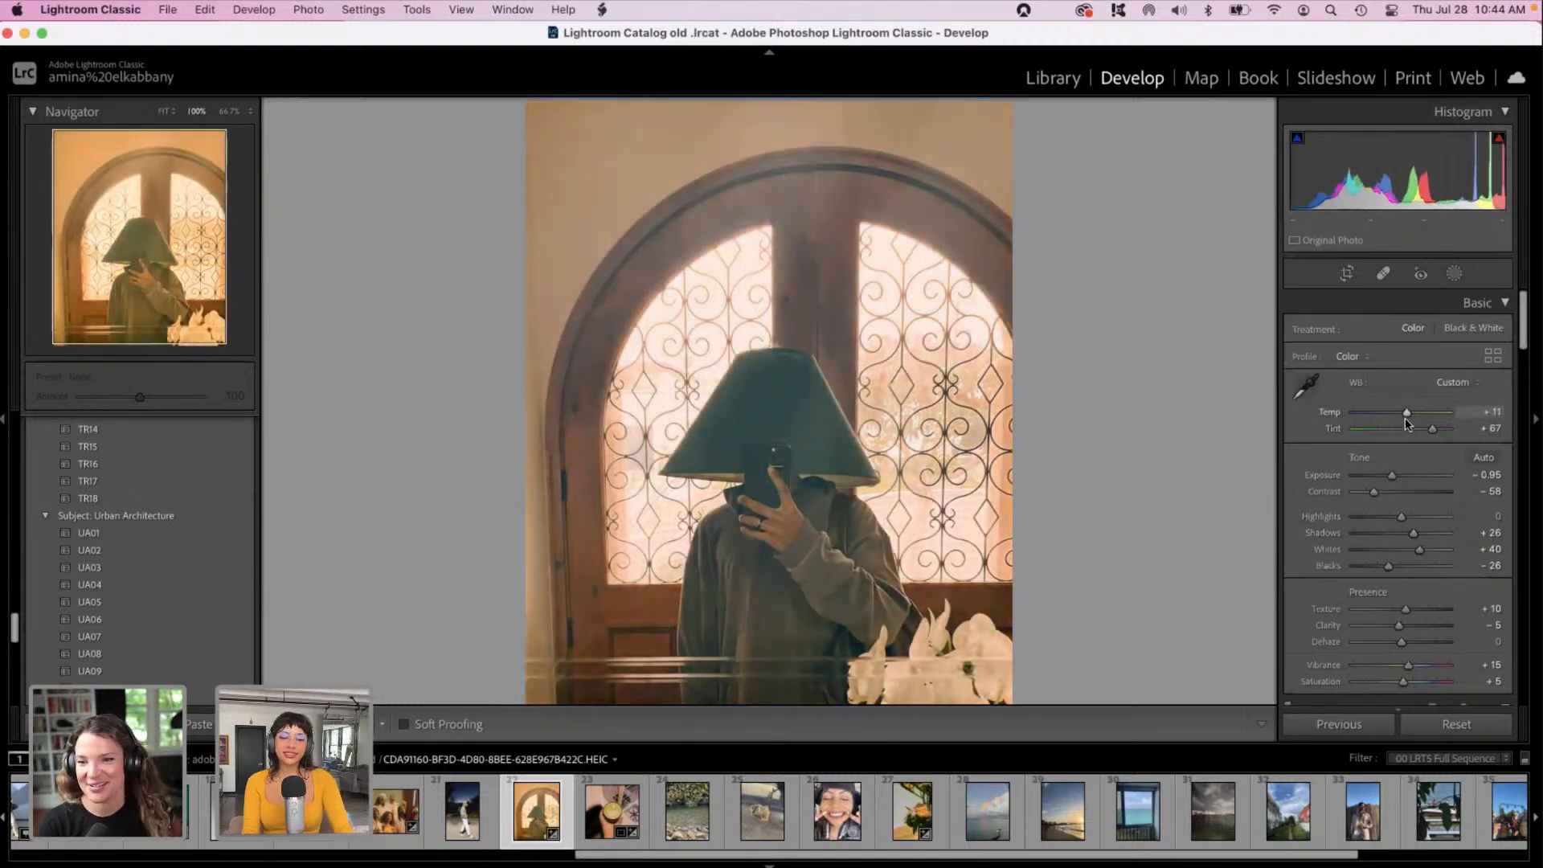
Step: Lower the portrait's Exposure to −1.65, and set luminance noise reduction to 38 and the sharpening amount to 15
click(1378, 476)
drag(1378, 479, 1385, 479)
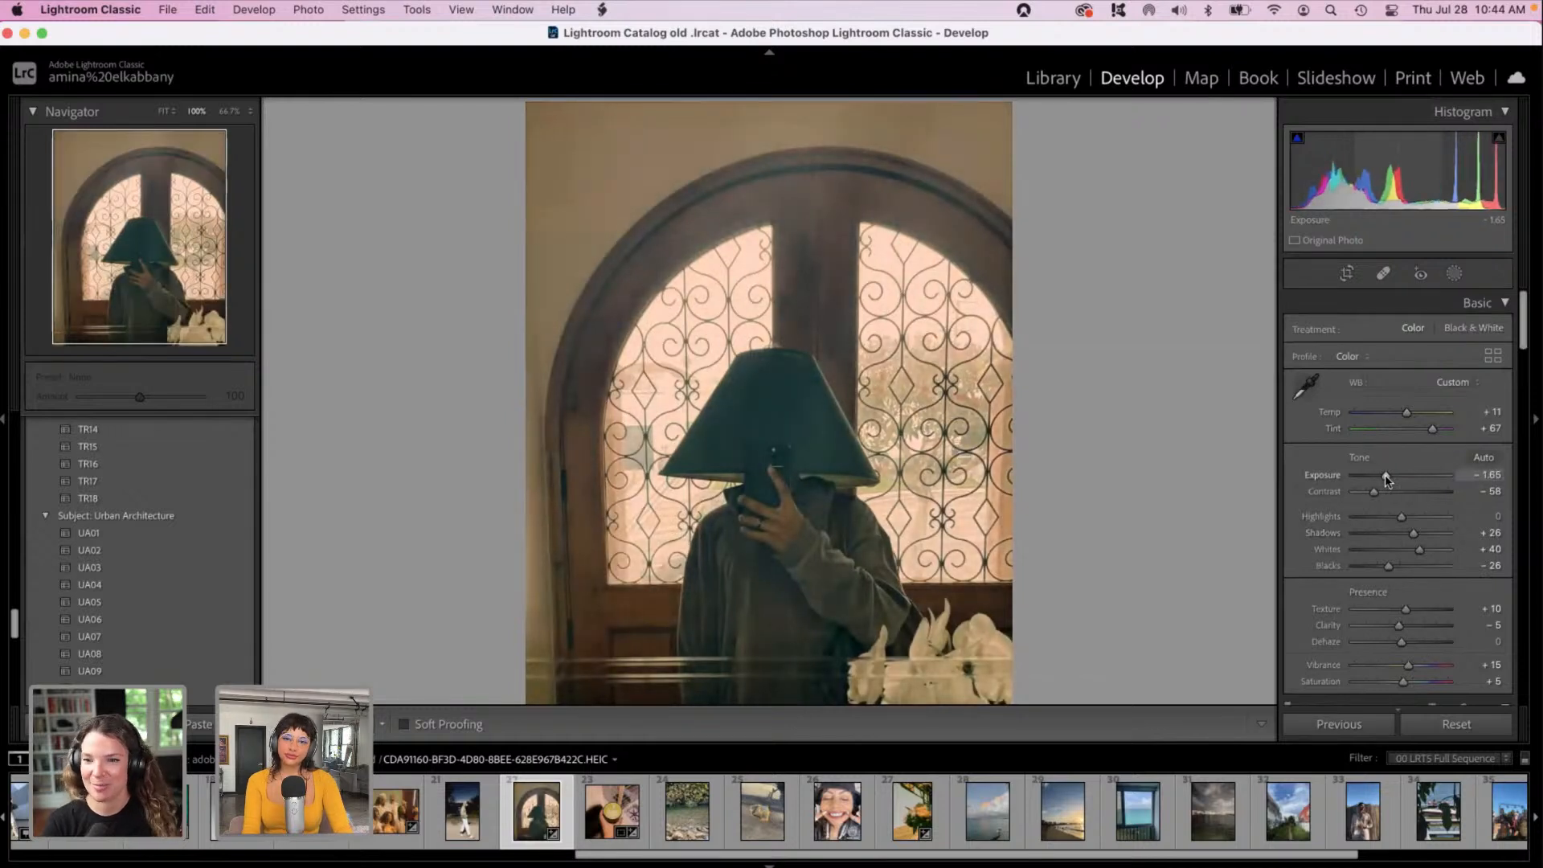
drag(1523, 330, 1523, 532)
drag(1381, 538, 1388, 535)
drag(1376, 453, 1362, 447)
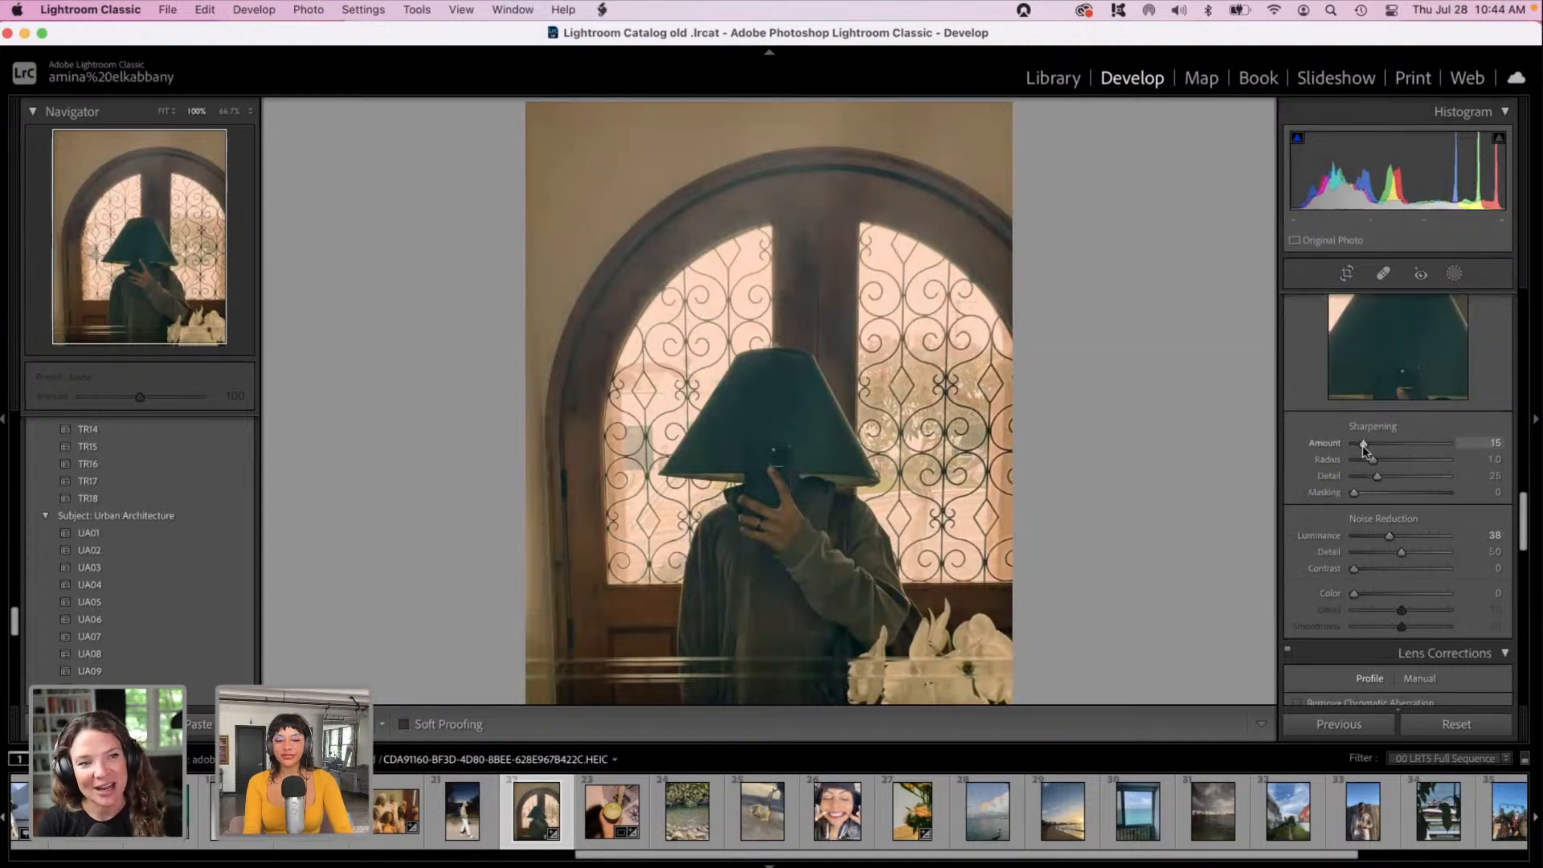
Step: Calibrate the portrait's colors with red primary hue −75, green primary hue +52 and blue primary hue +53
drag(1521, 520, 1538, 665)
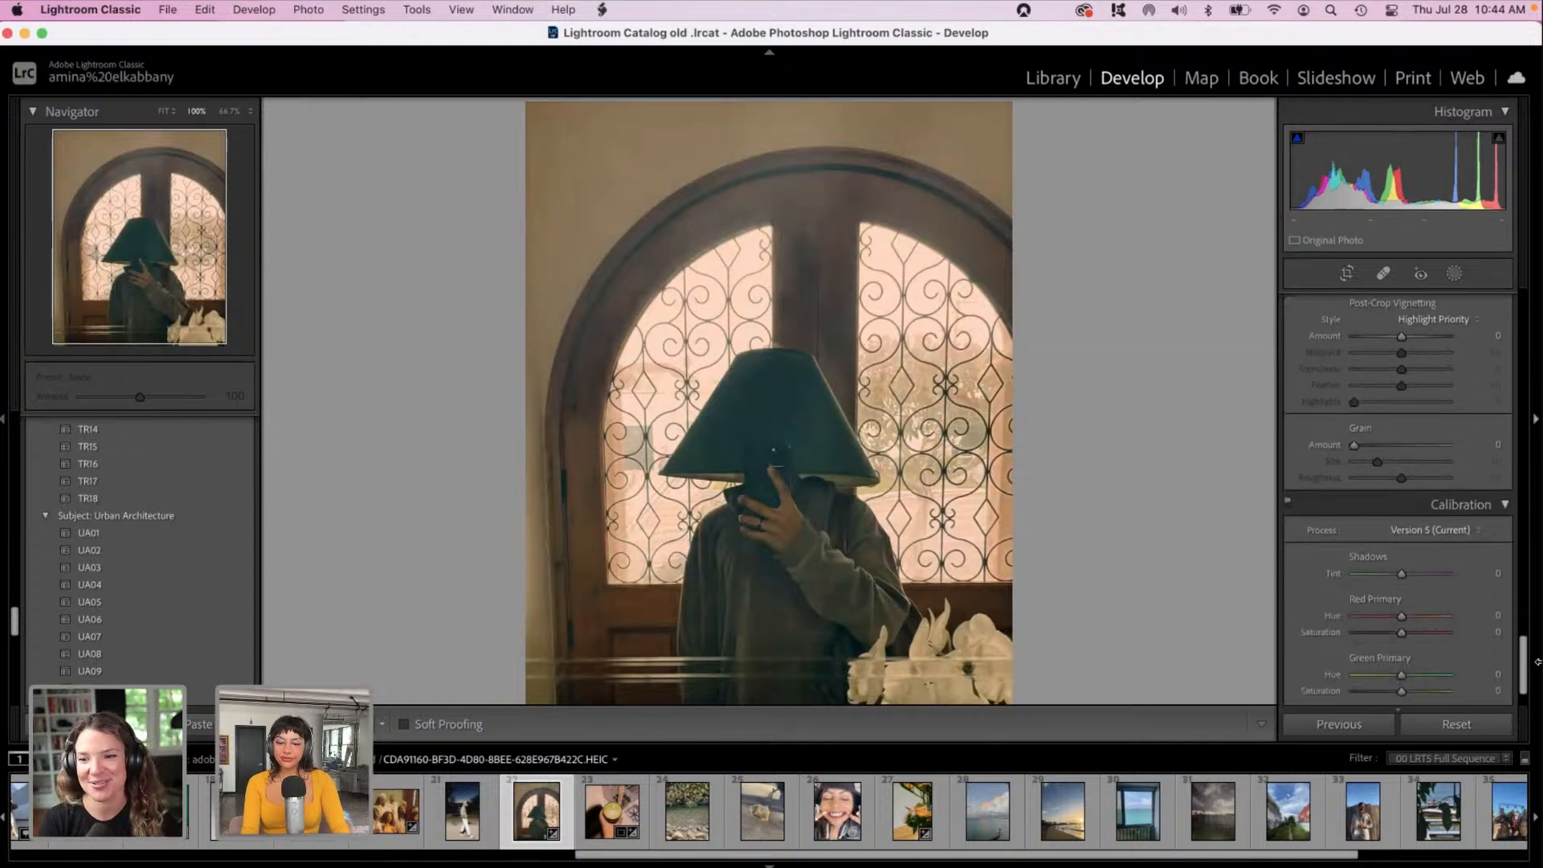
click(1379, 616)
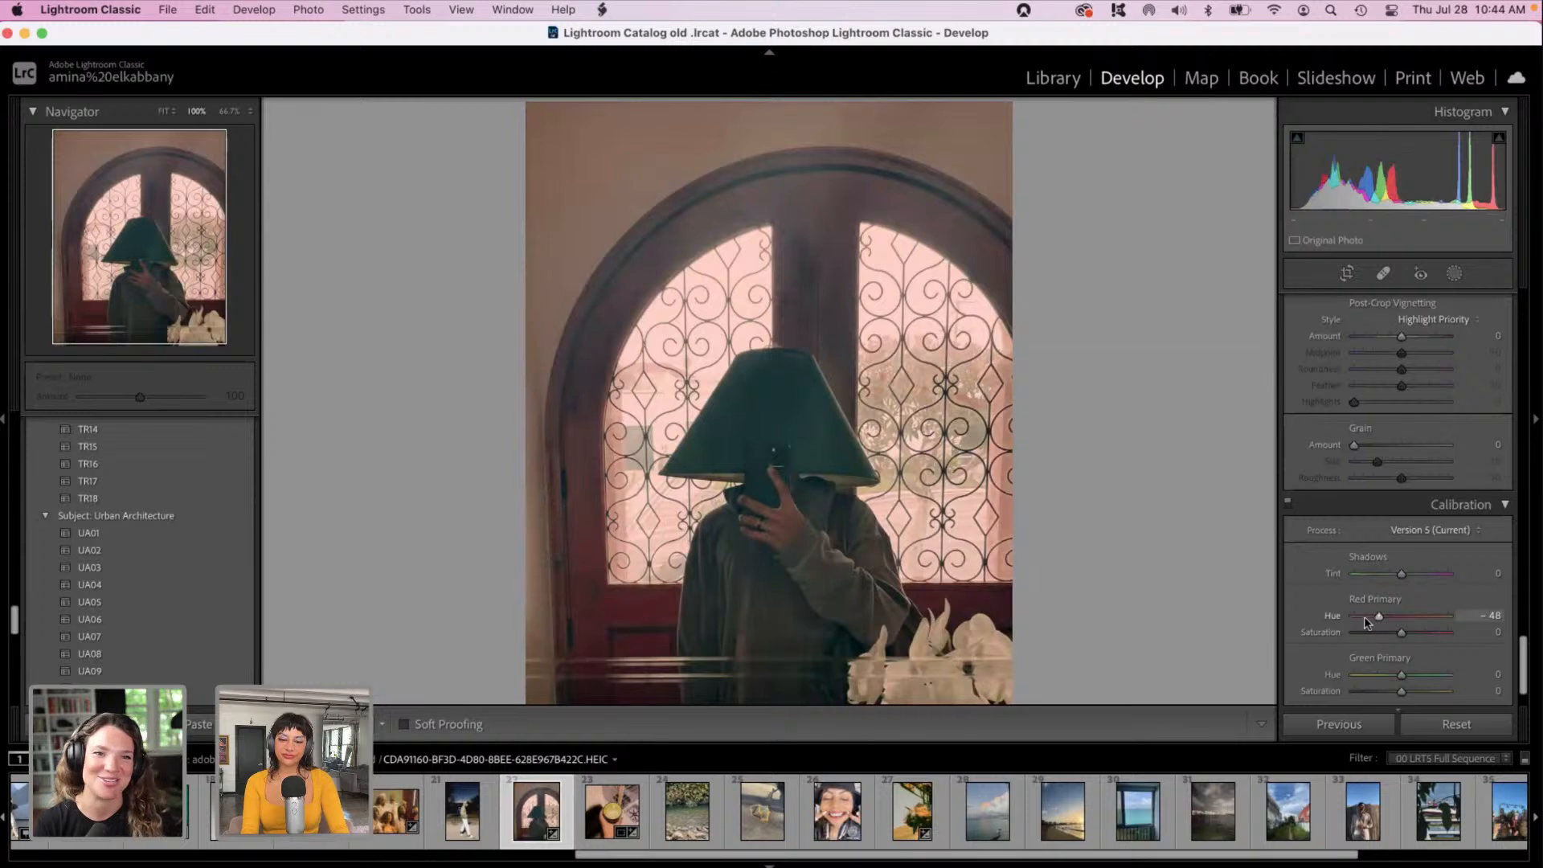
click(1365, 616)
click(1425, 675)
scroll(1425, 675, down, 2)
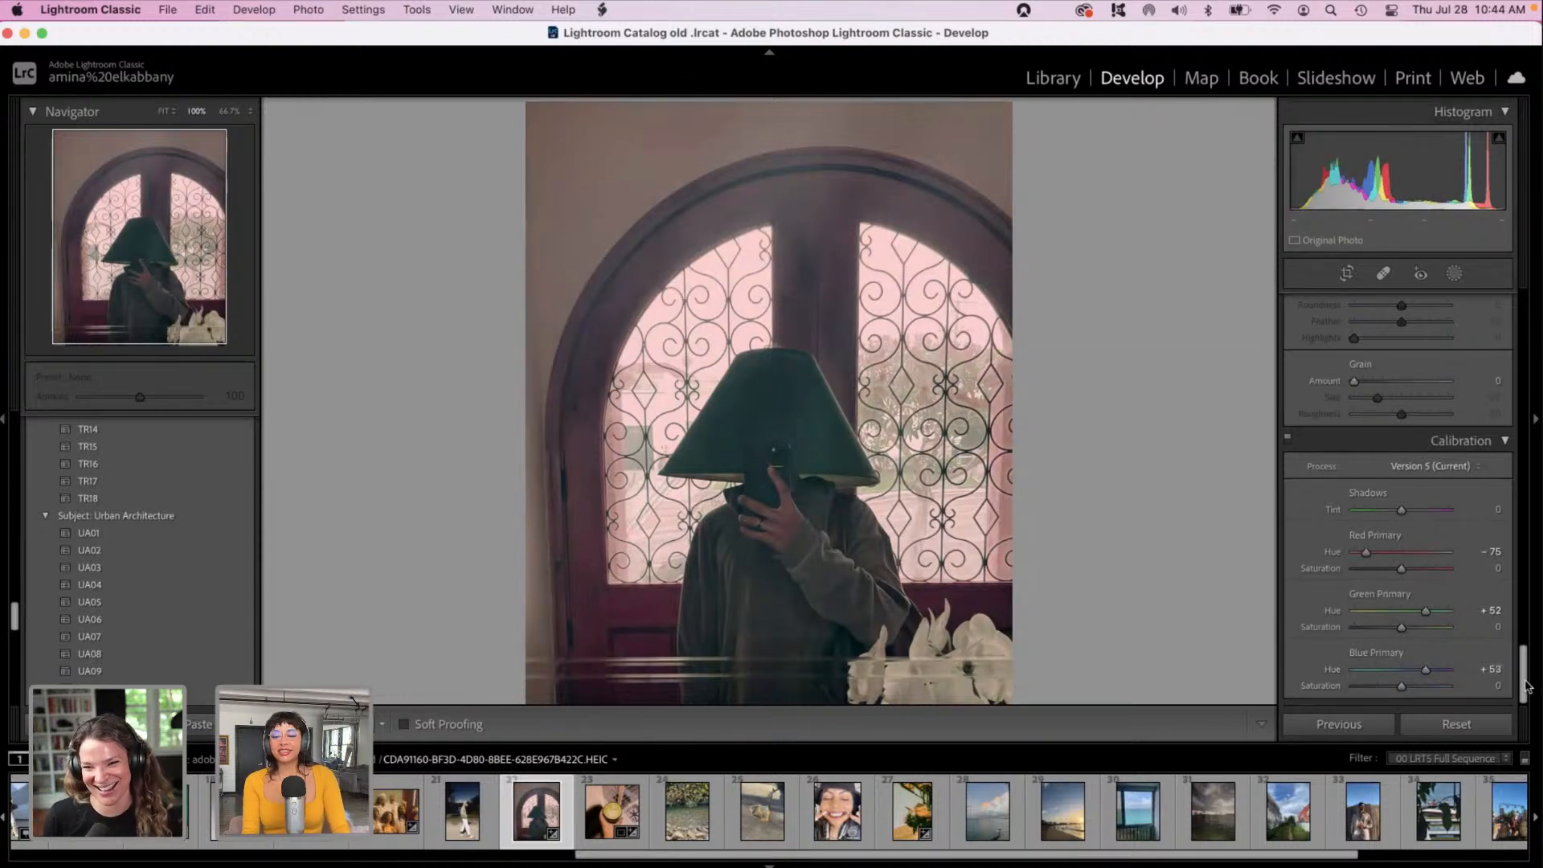
Step: Lower the lampshade portrait's Highlights to −57
drag(1521, 687, 1490, 377)
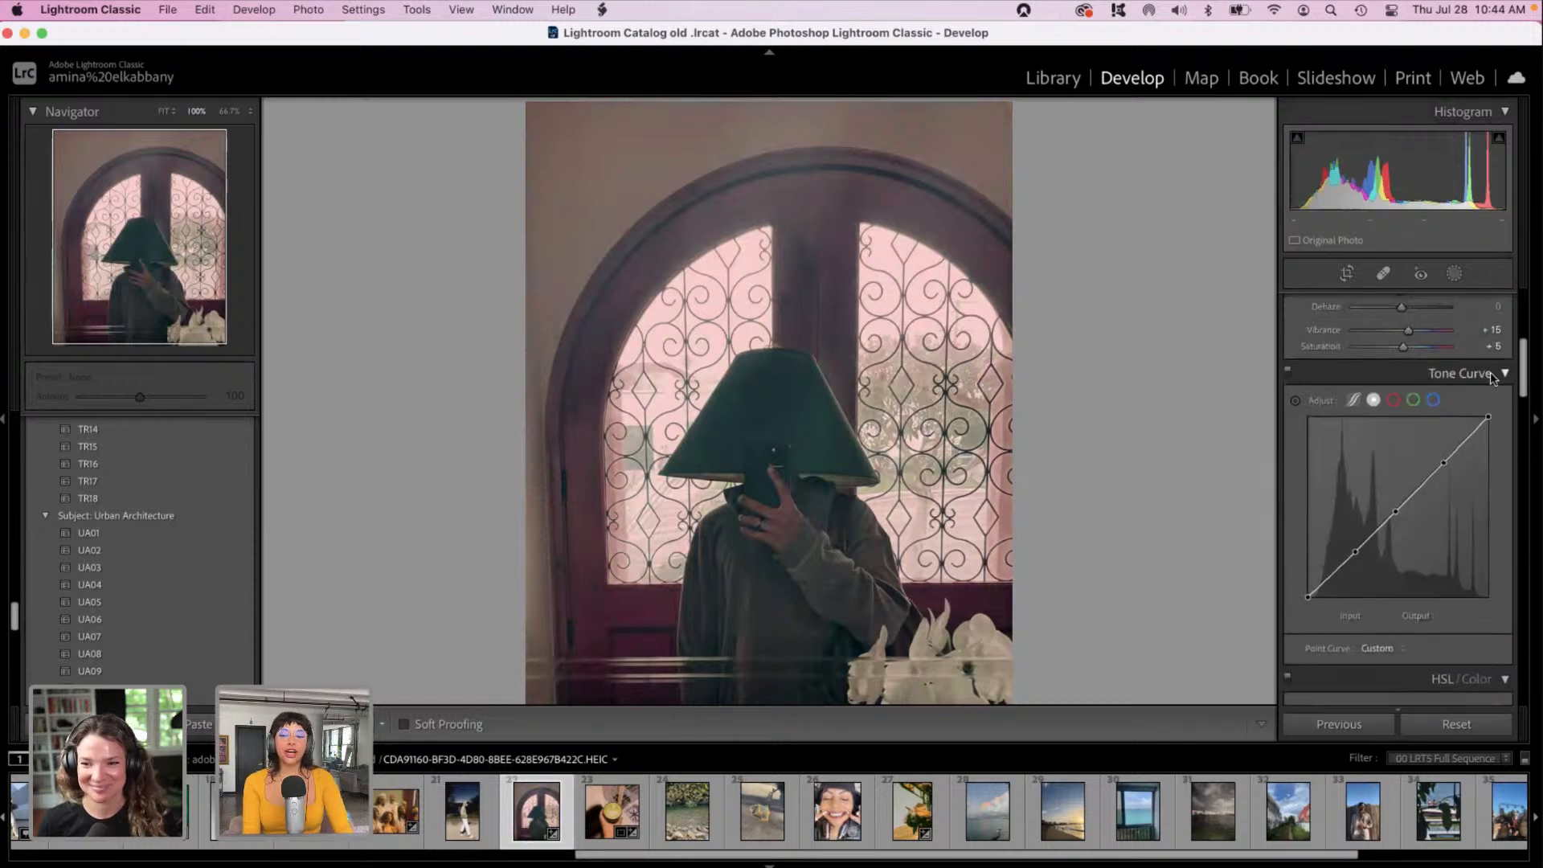
click(1519, 292)
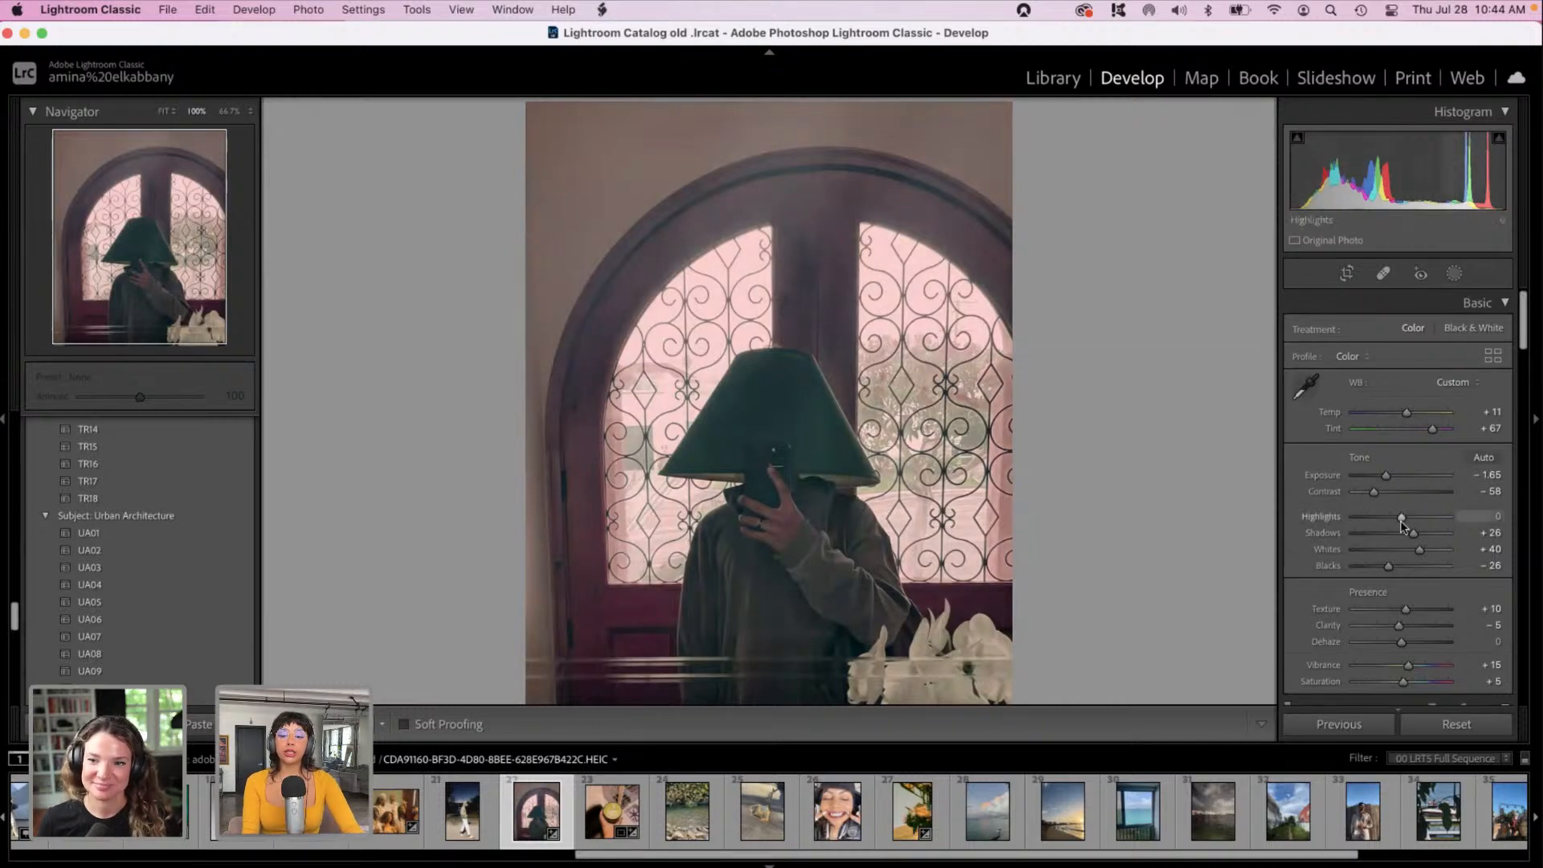
mouse_move(1401, 518)
mouse_down()
mouse_move(1354, 518)
mouse_move(1372, 518)
mouse_up()
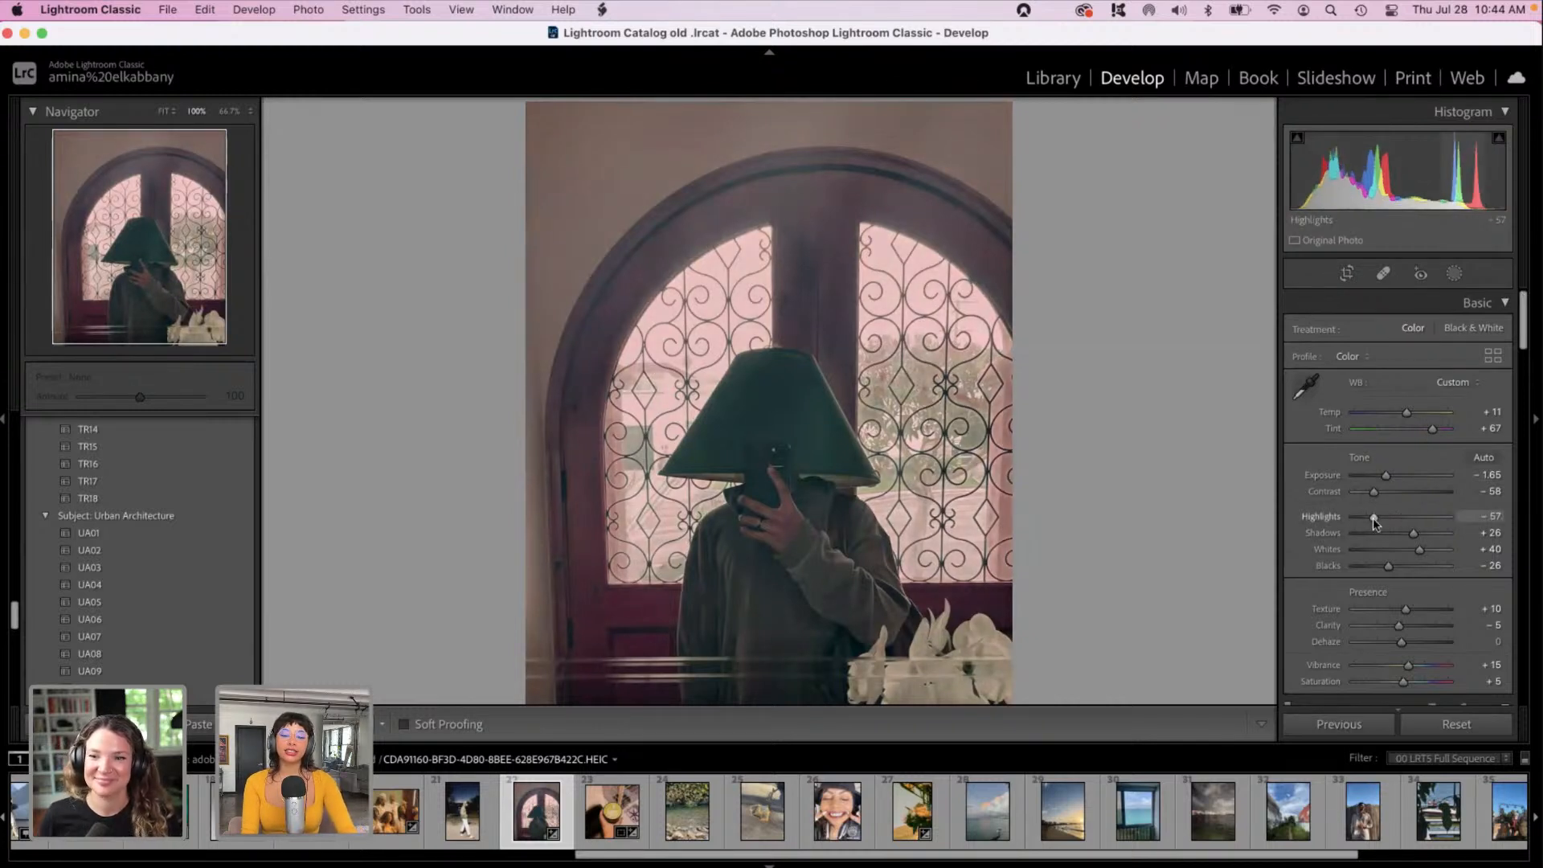
Step: Raise the saturation of the reds and purples in the lampshade portrait's HSL adjustments
scroll(1372, 518, down, 3)
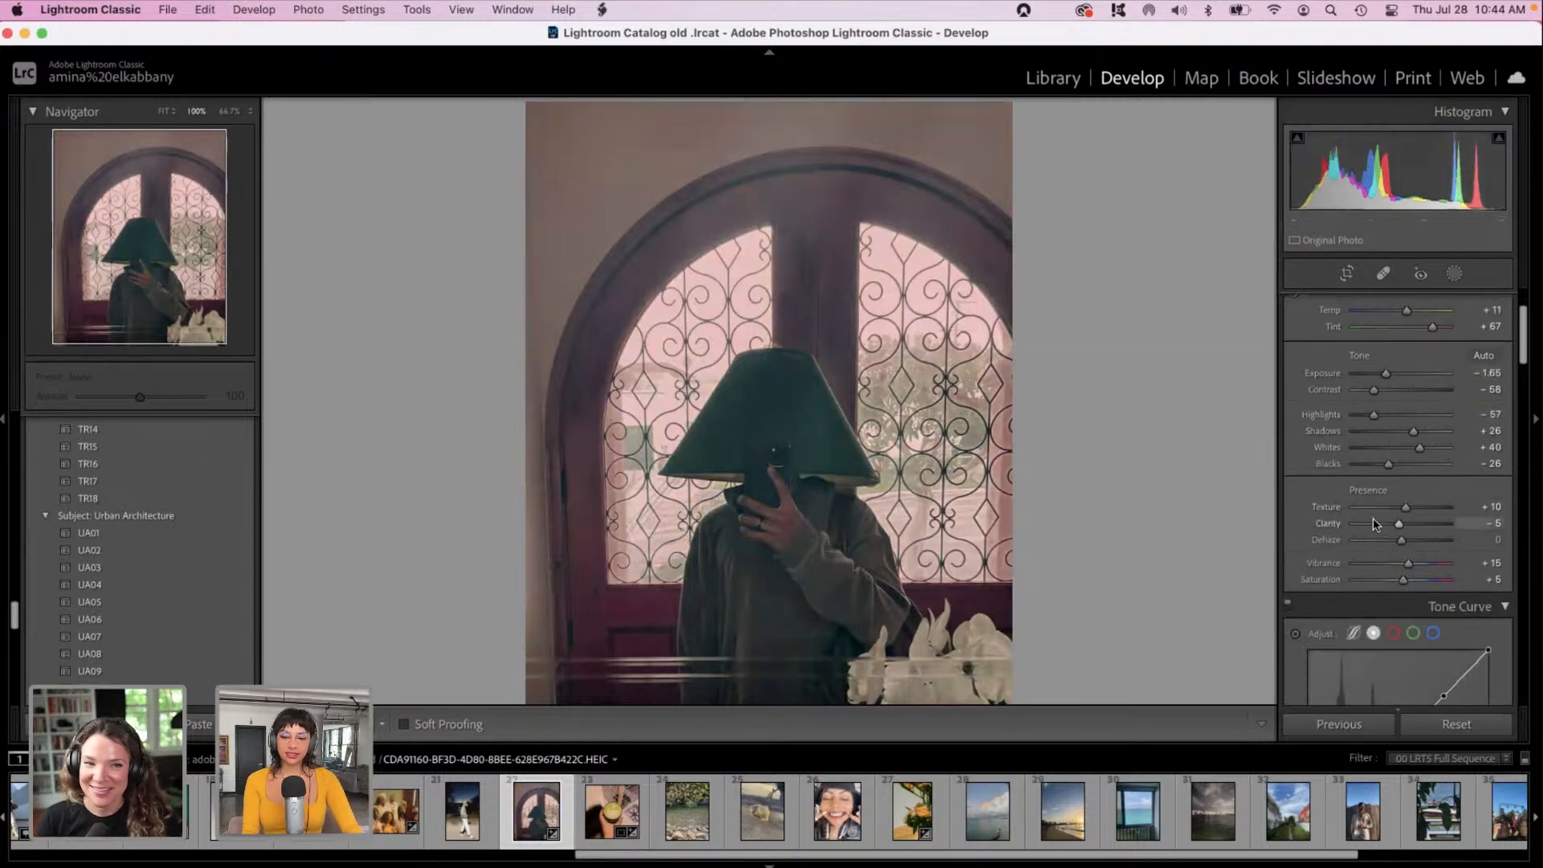
scroll(1373, 518, down, 15)
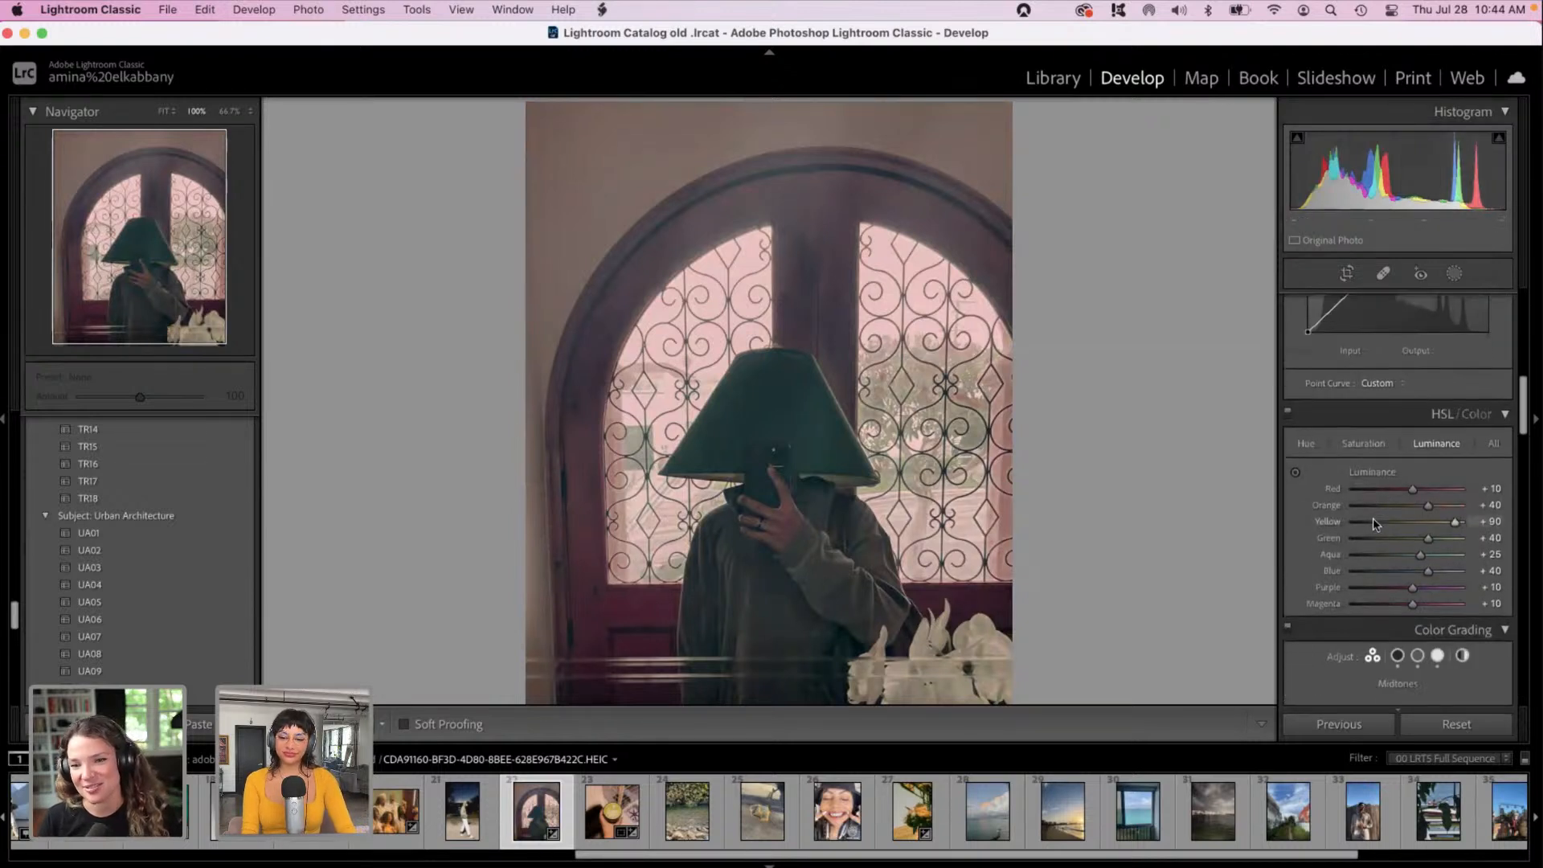
click(1362, 440)
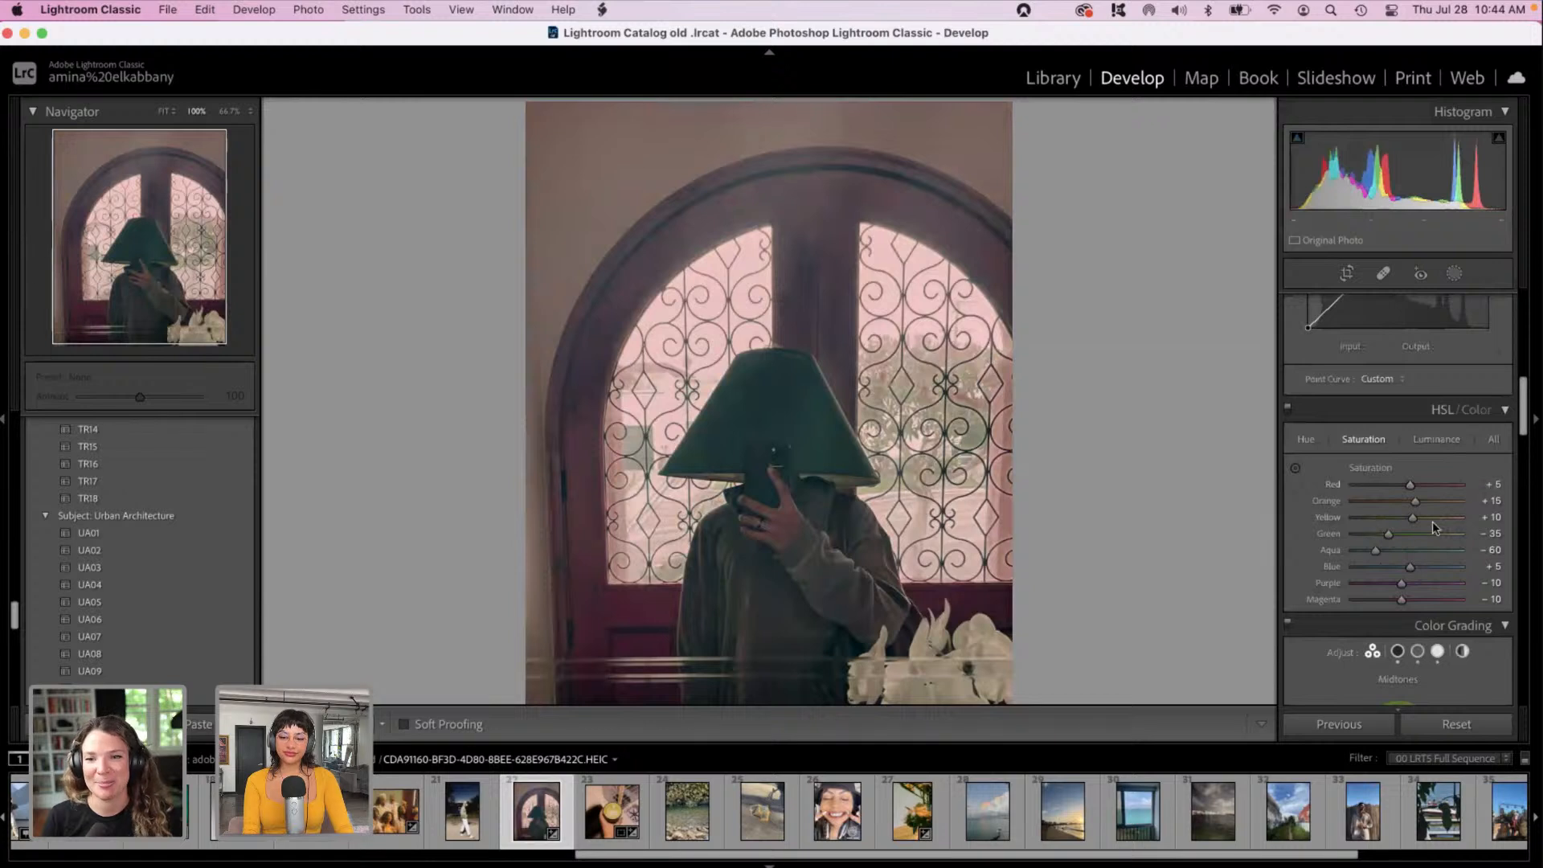
click(1432, 486)
drag(1444, 486, 1444, 486)
drag(1402, 583, 1428, 583)
Step: Shift the HSL hues to red +41, orange +42, aqua +51, blue +46, purple +41 and magenta +37
click(1304, 440)
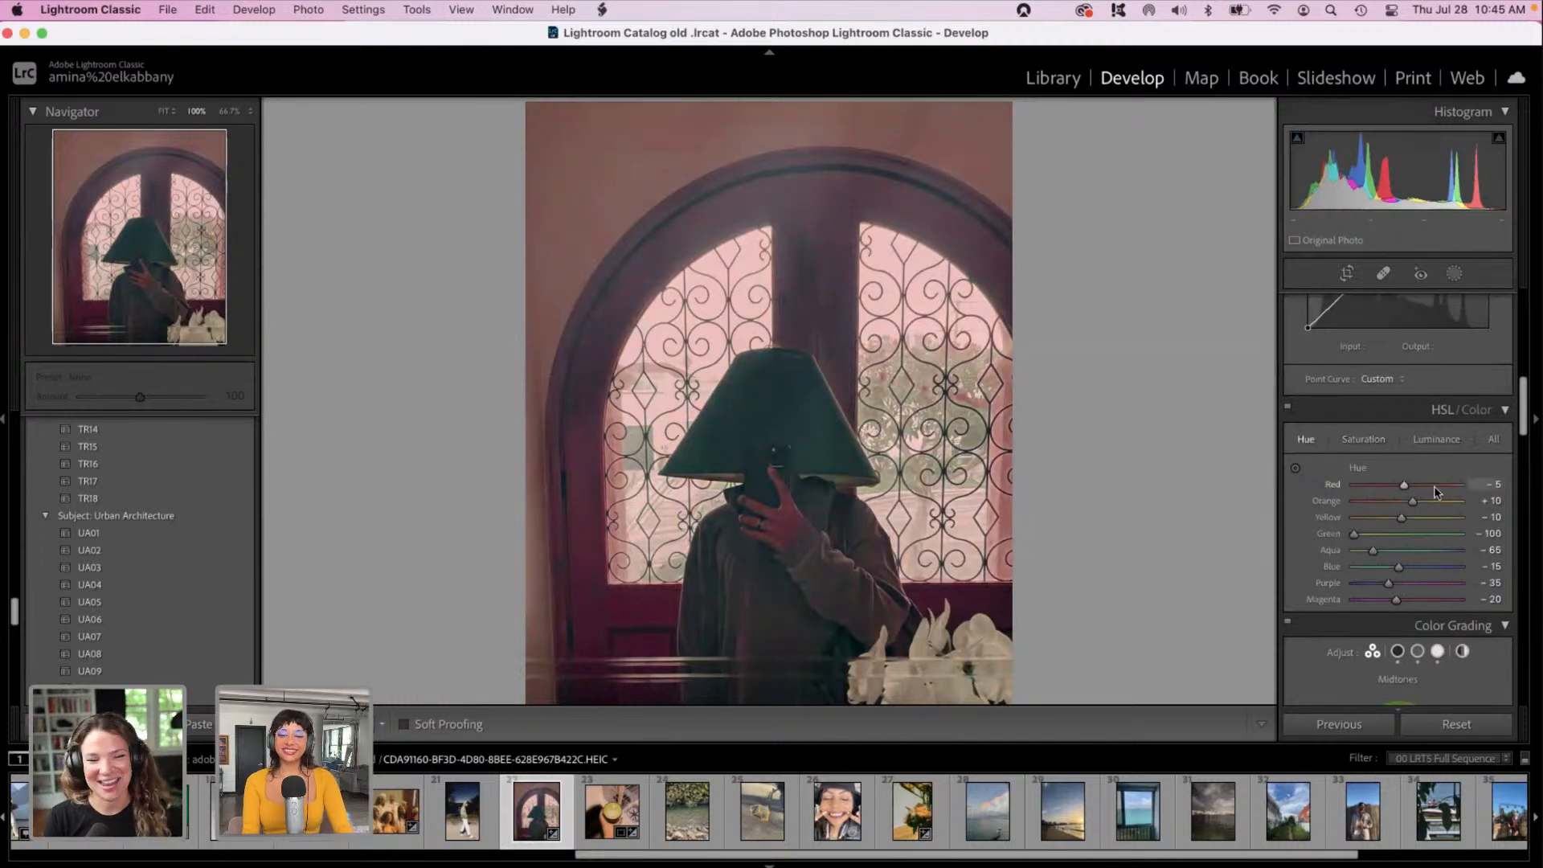
click(1434, 551)
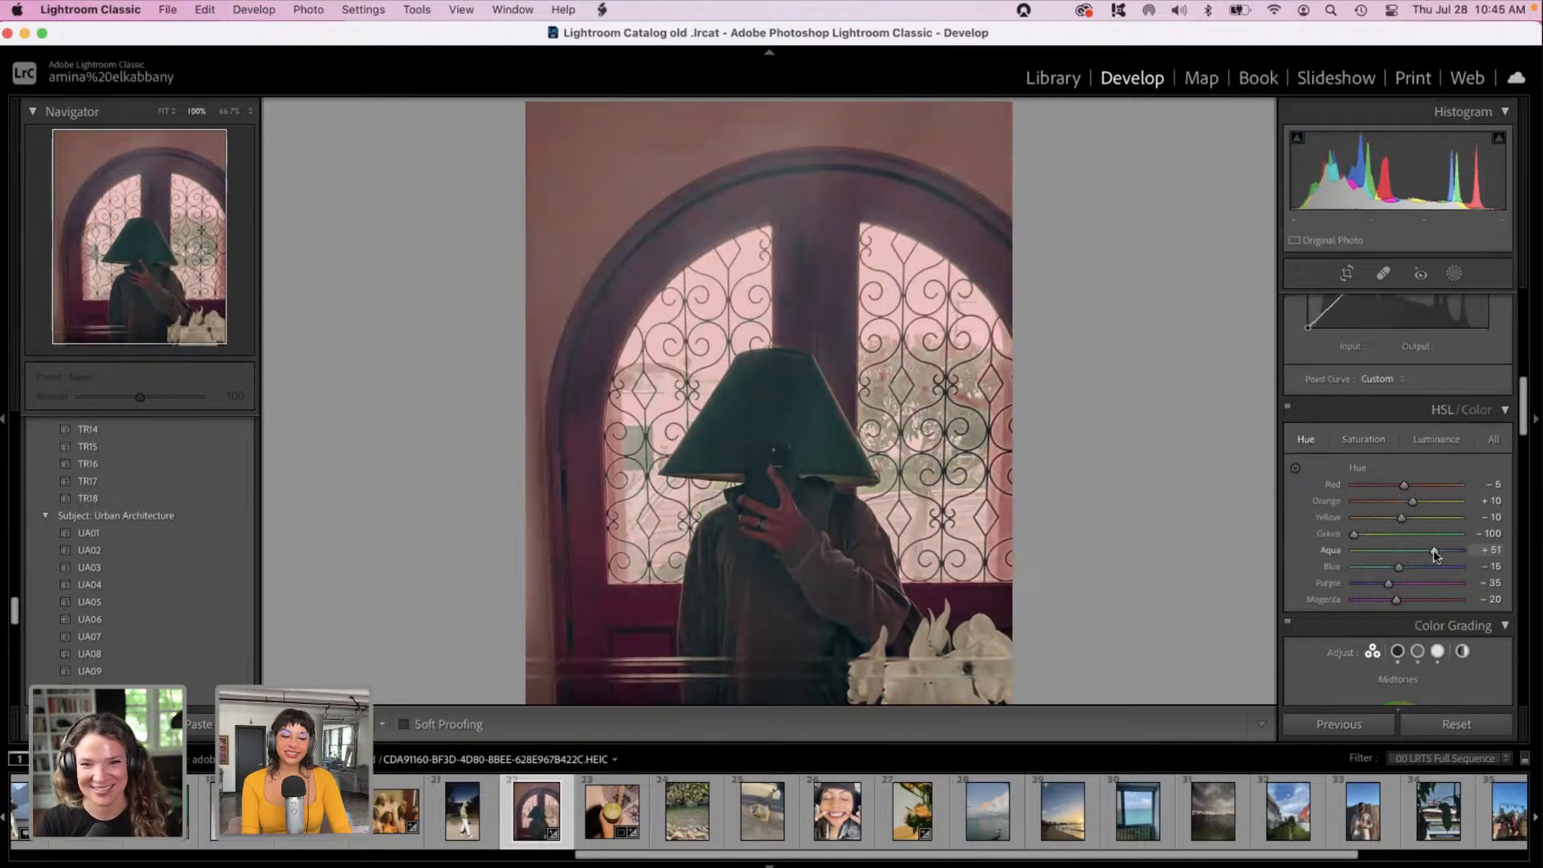
click(1428, 583)
click(1427, 599)
click(1429, 502)
click(1428, 485)
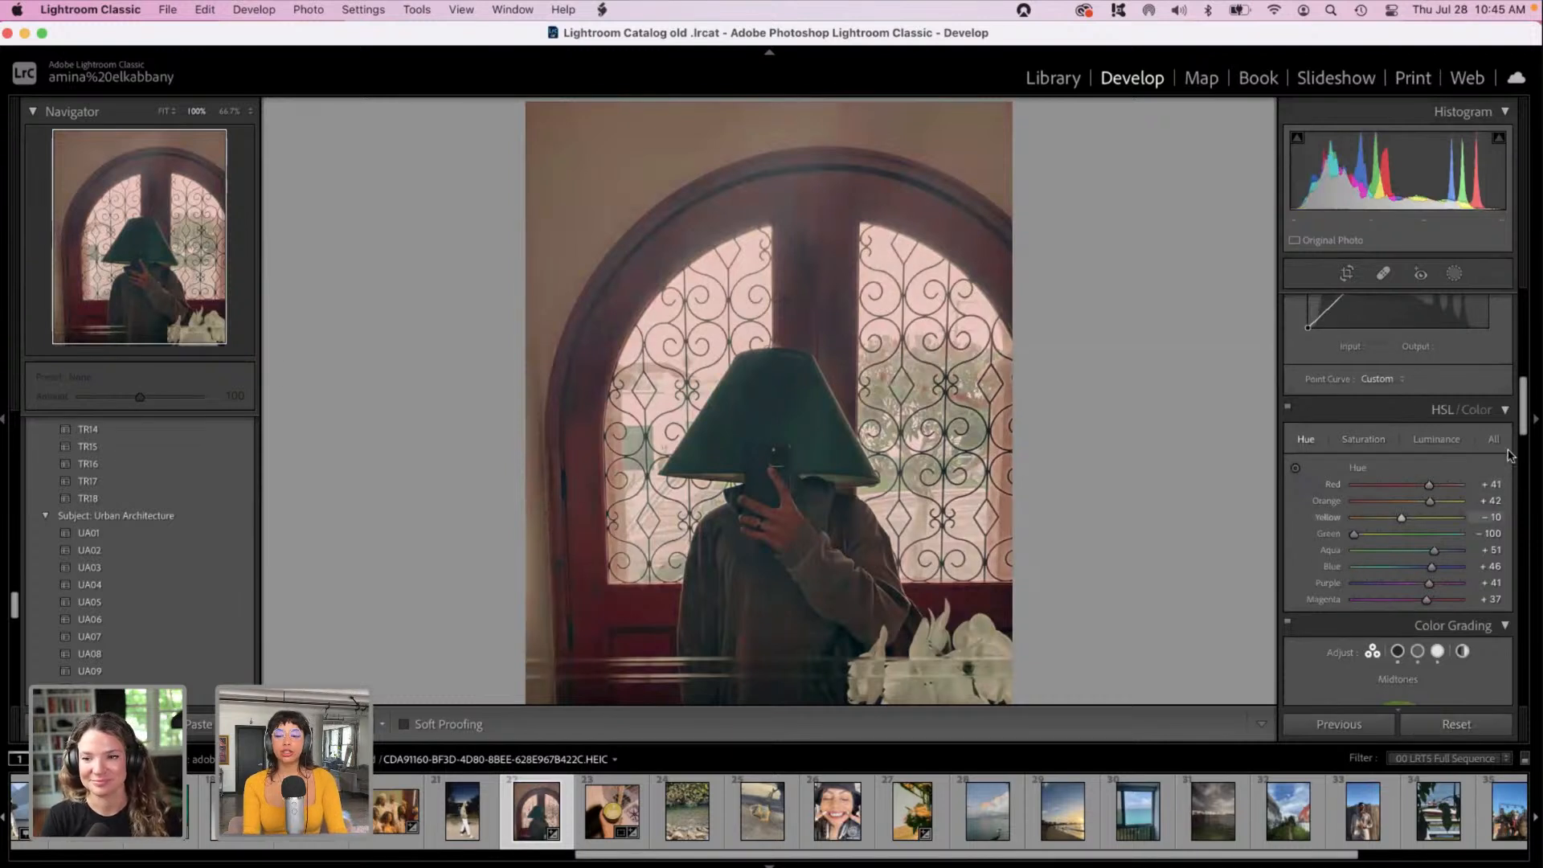
Step: Reset all edits on the lampshade portrait and apply the UA03 Urban Architecture preset
drag(1523, 418, 1531, 621)
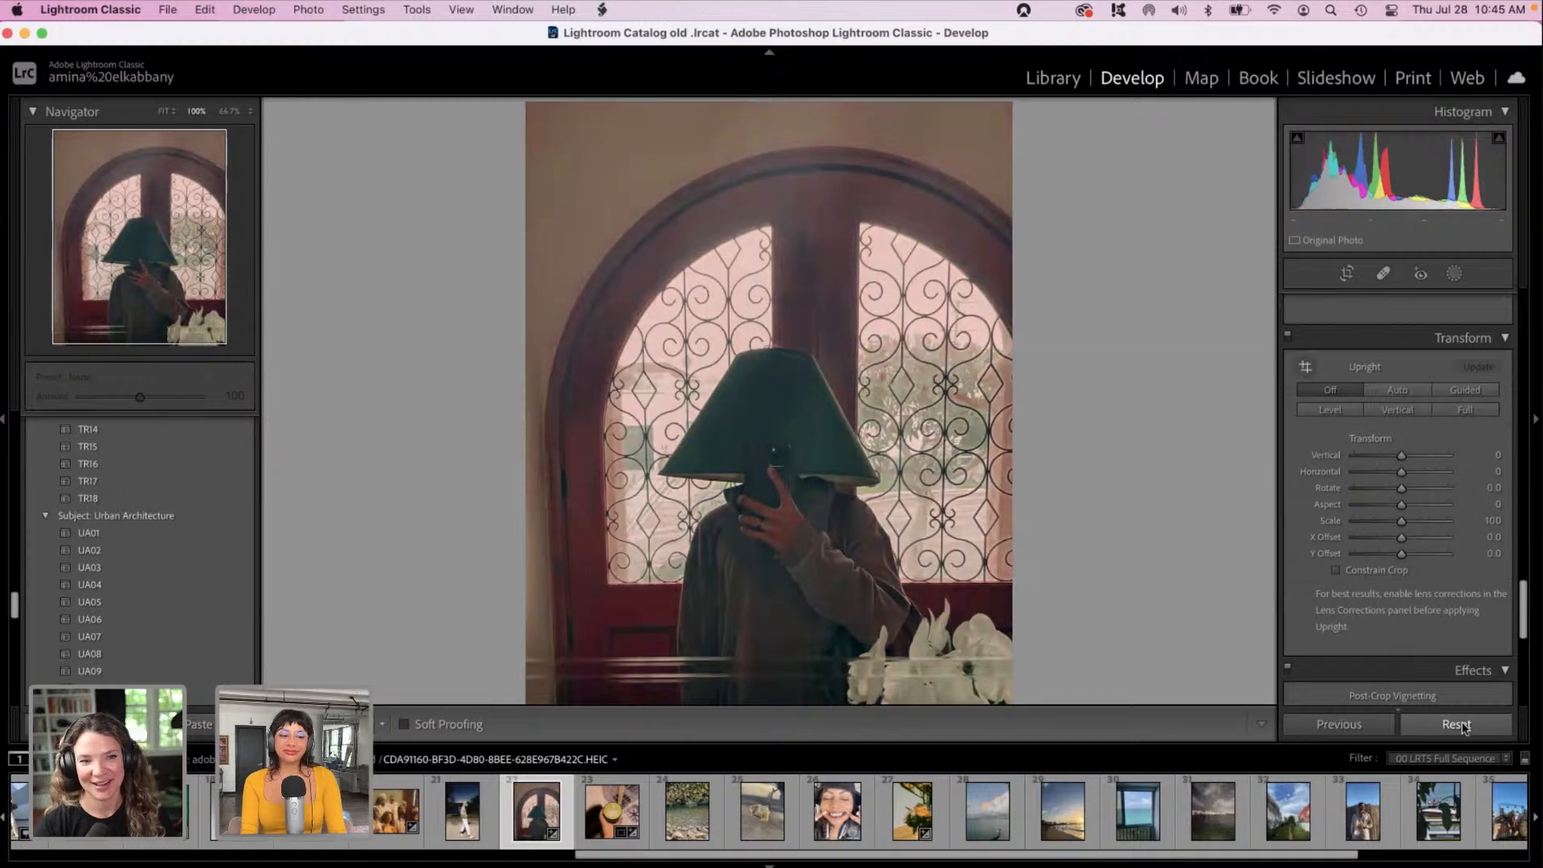
click(1458, 724)
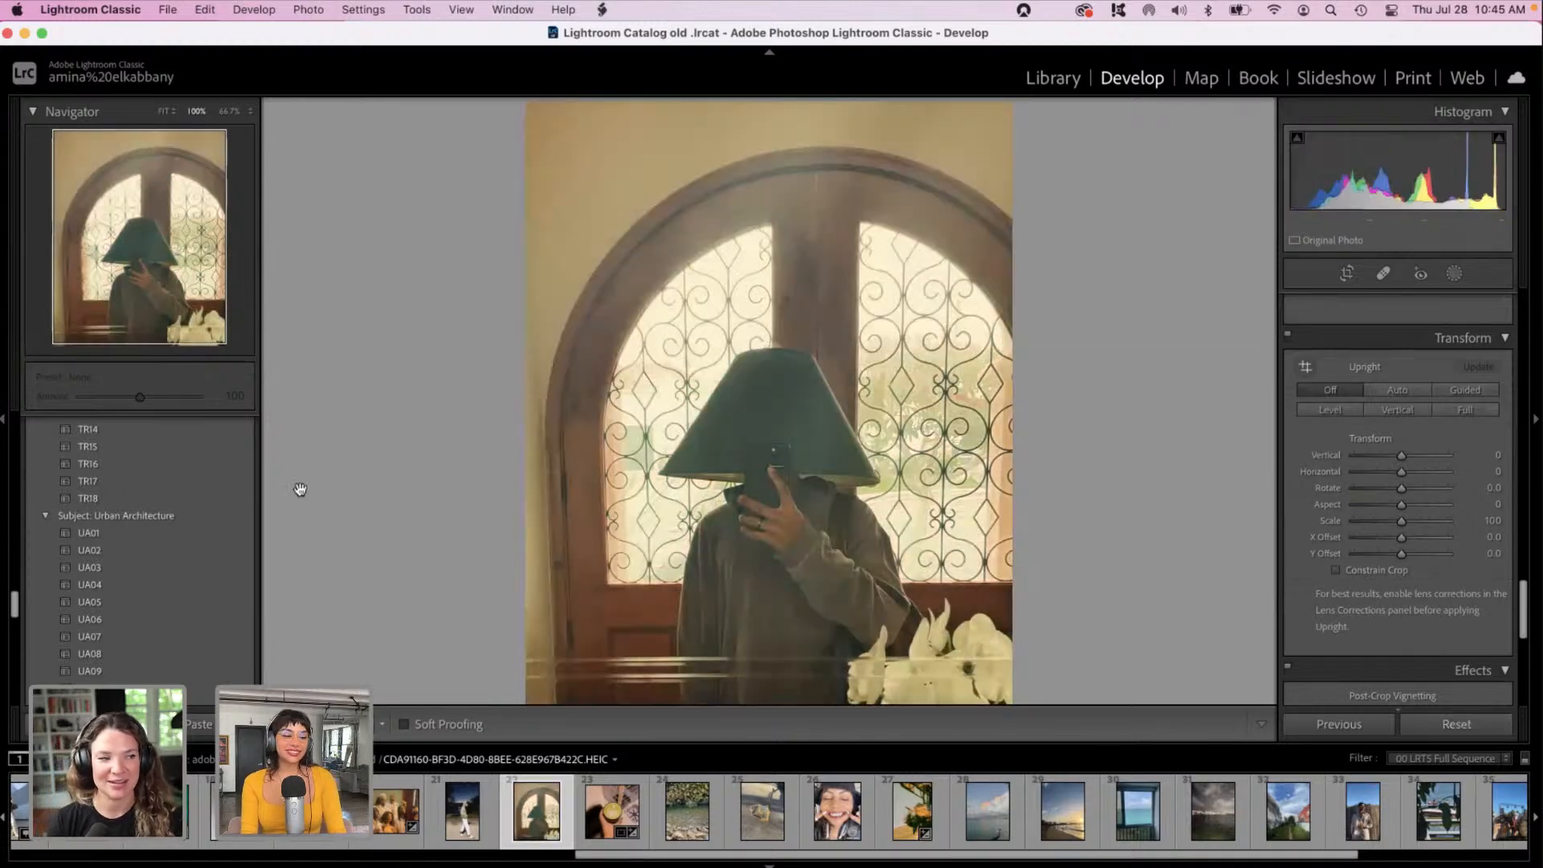
click(126, 566)
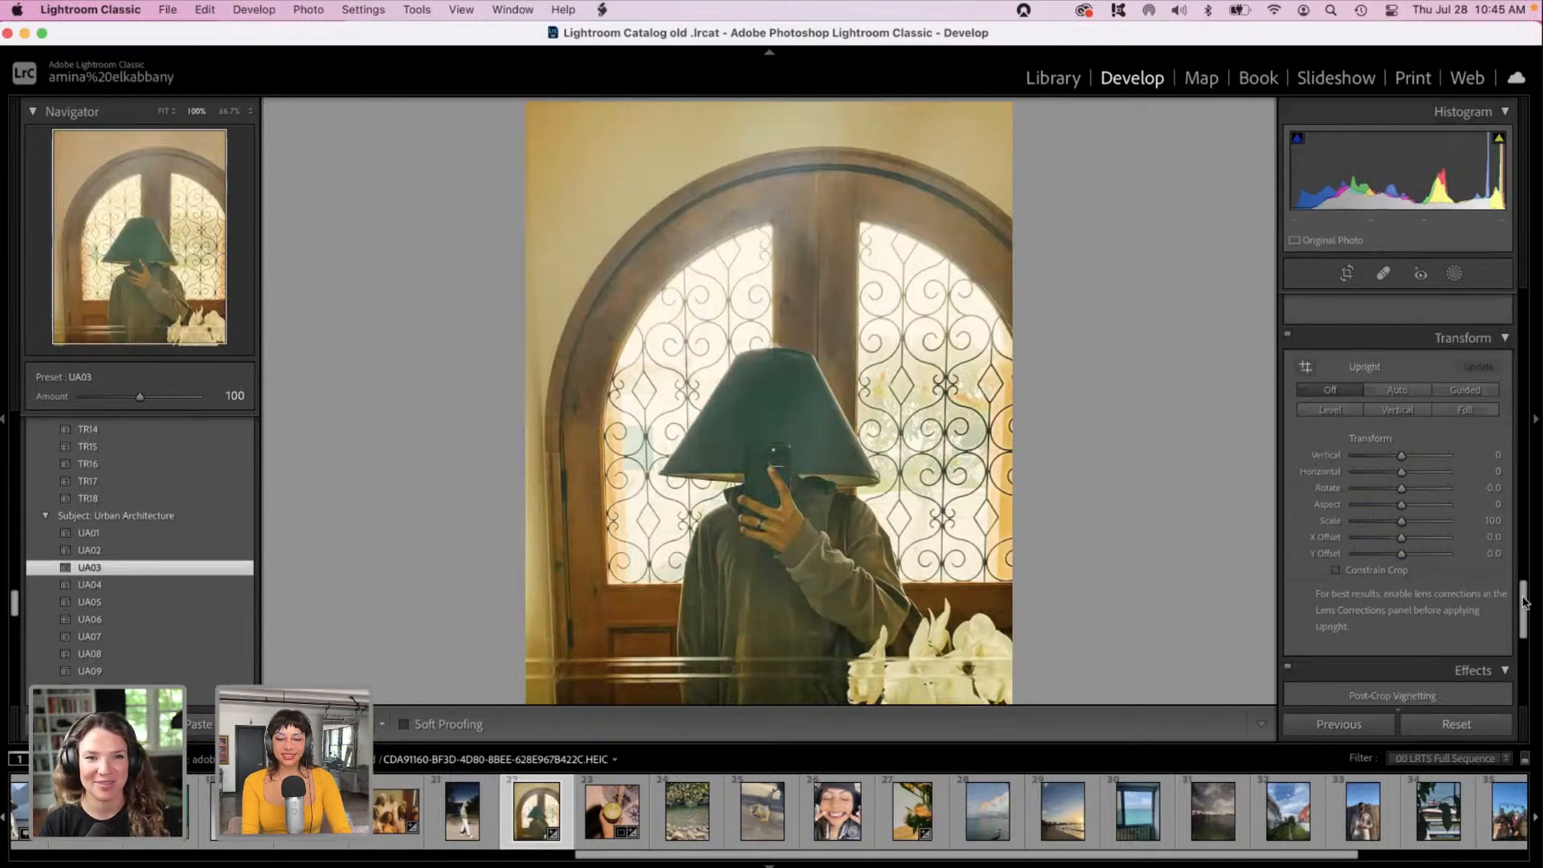
Step: Calibrate the portrait with shadows tint −80, red primary hue +59 and blue primary hue −62
scroll(1495, 599, down, 7)
click(1434, 554)
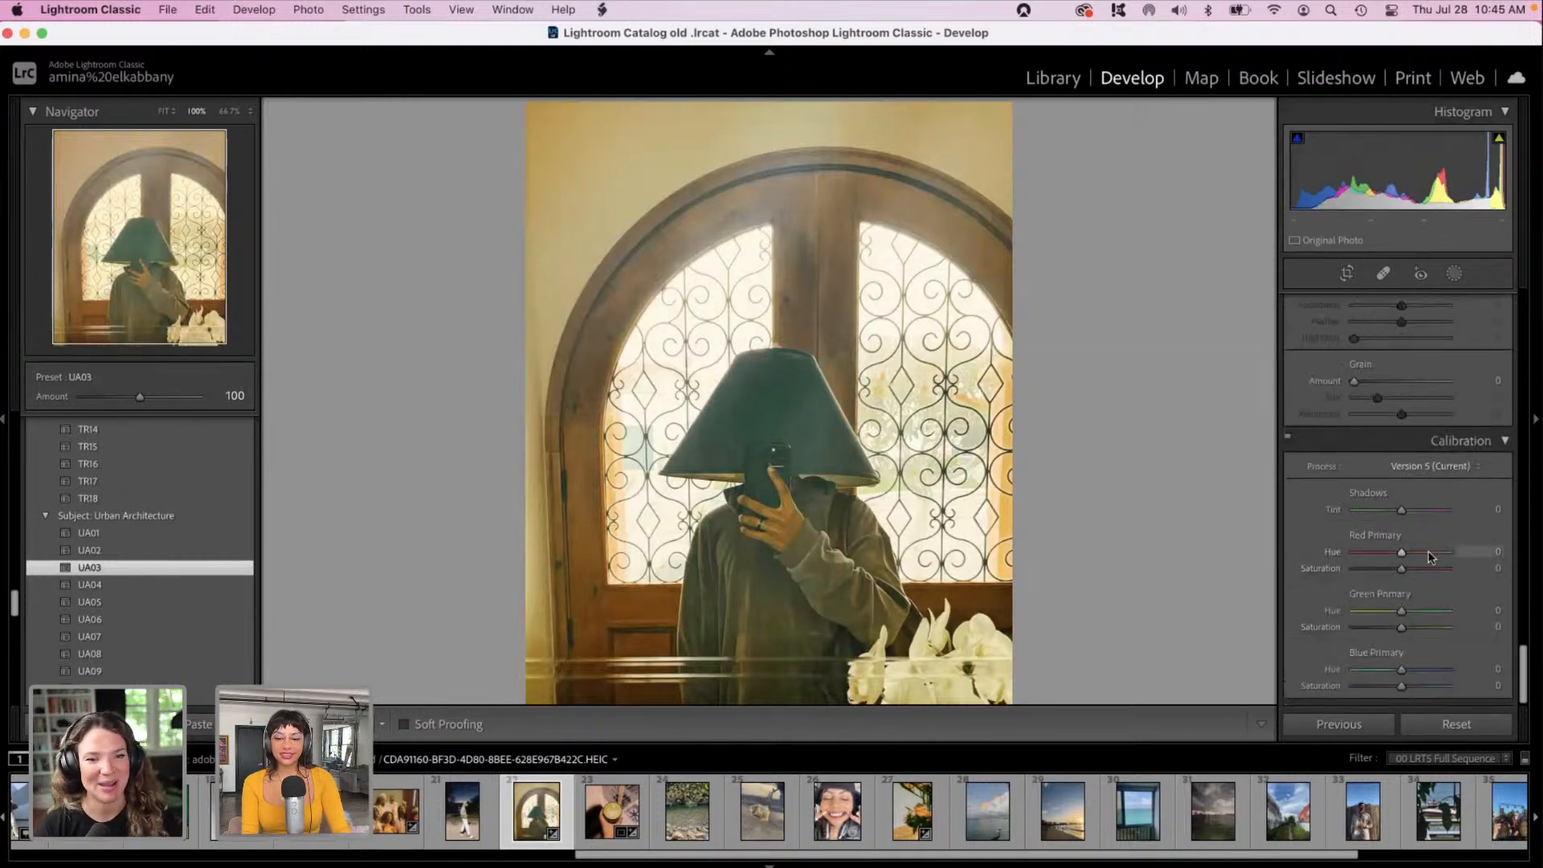
click(1424, 510)
drag(1420, 516, 1363, 512)
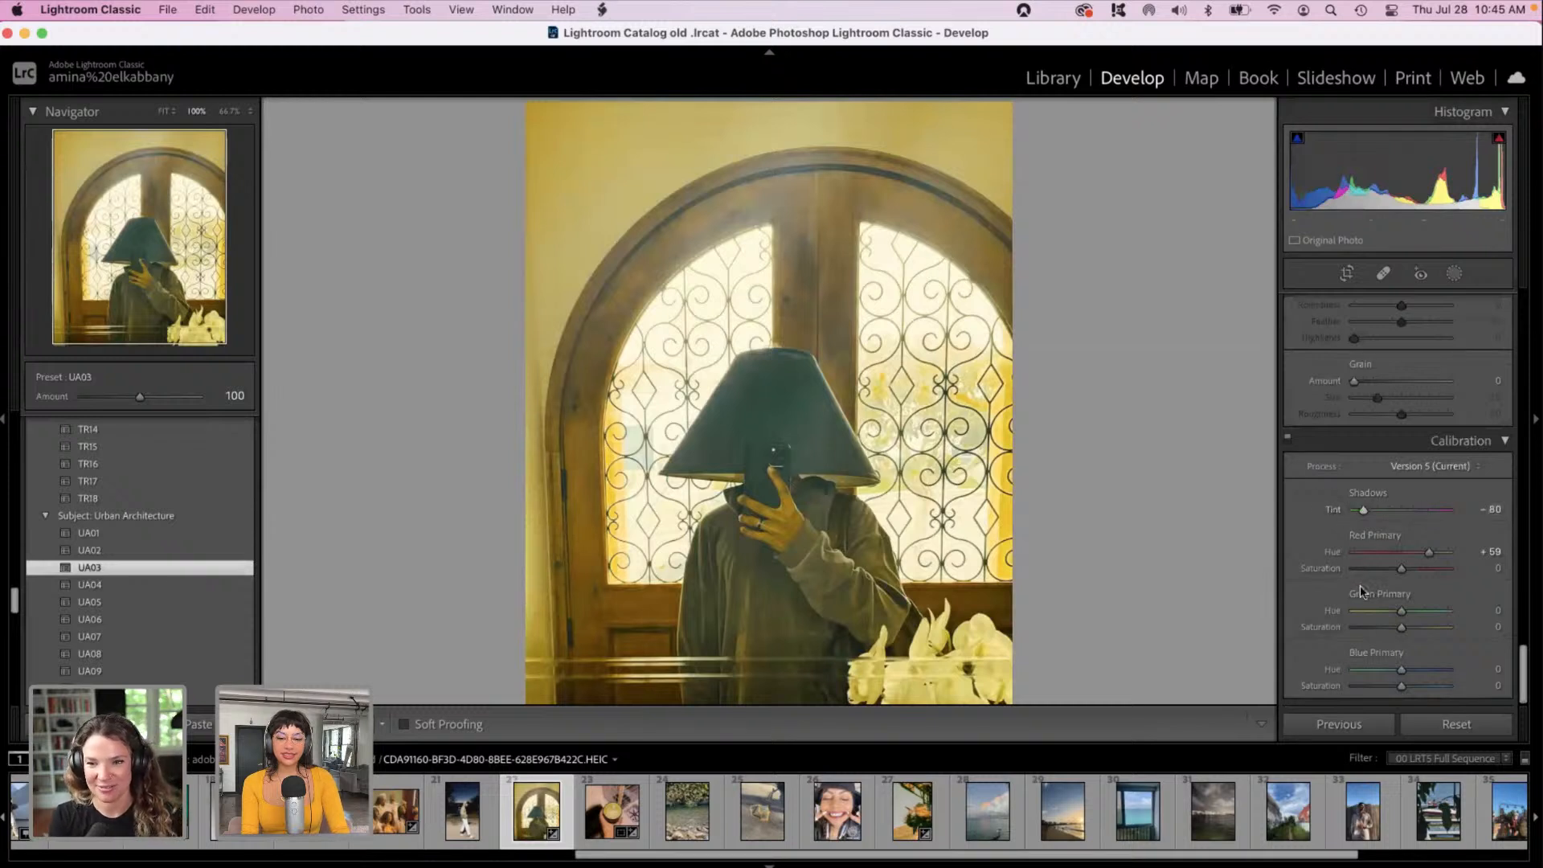
click(1371, 666)
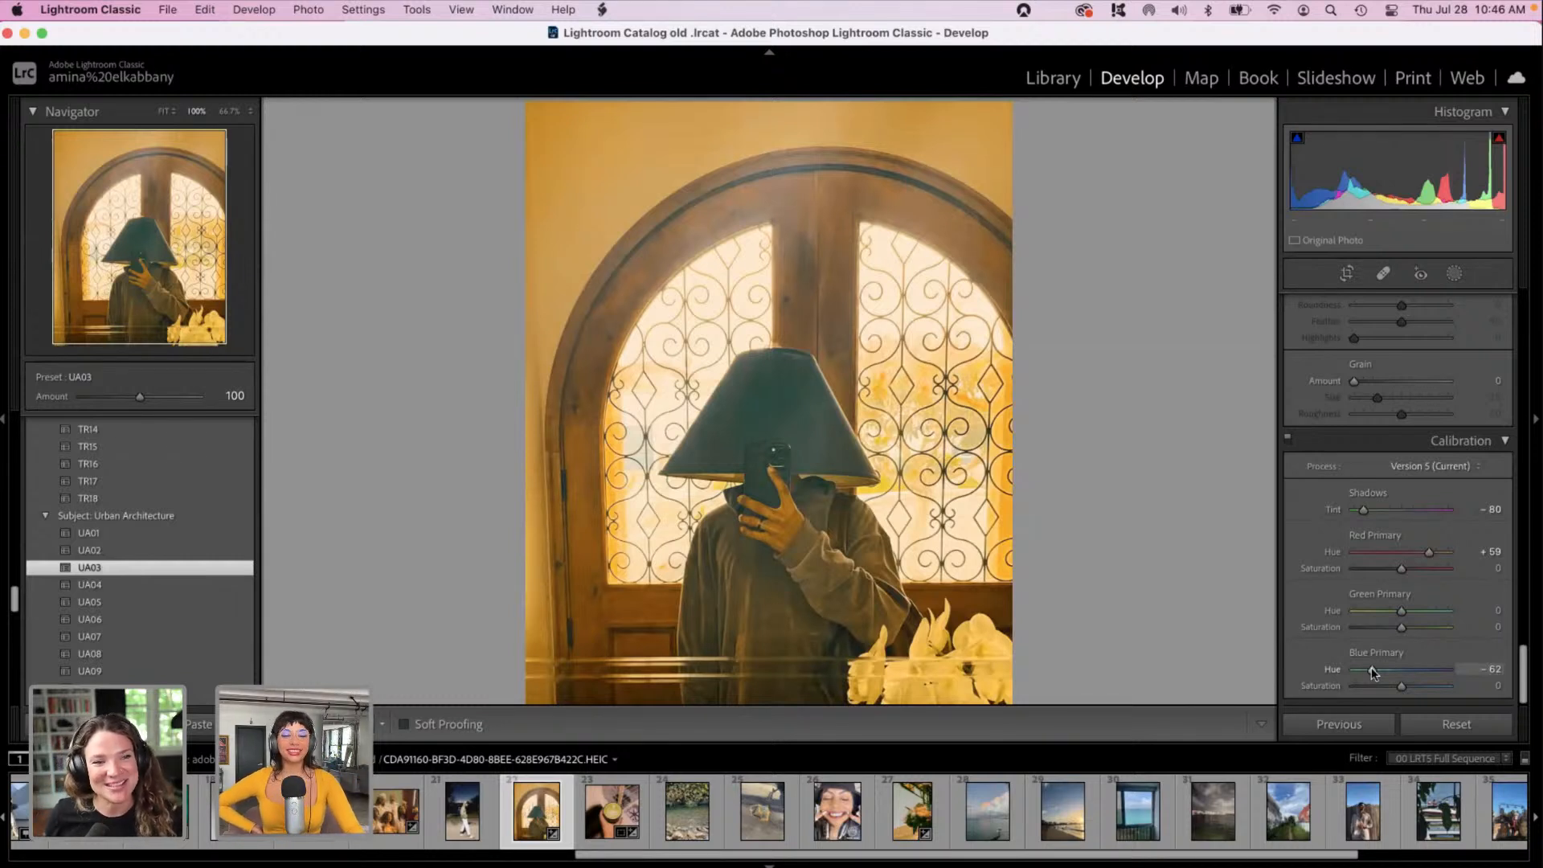
Step: Set the lampshade portrait's white balance Tint to +45
scroll(1443, 380, up, 15)
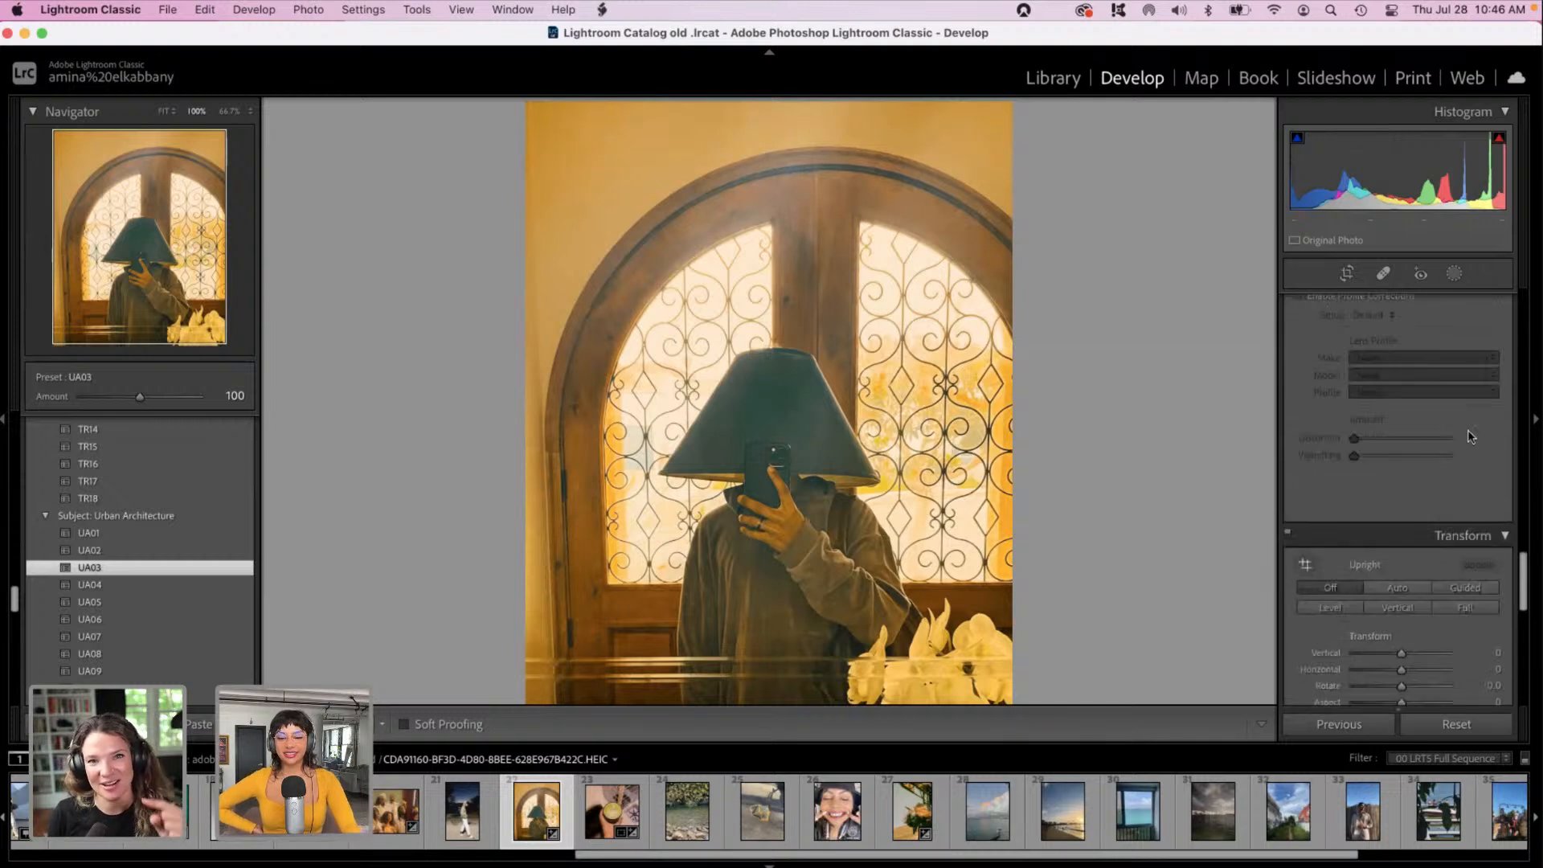
drag(1523, 388, 1517, 277)
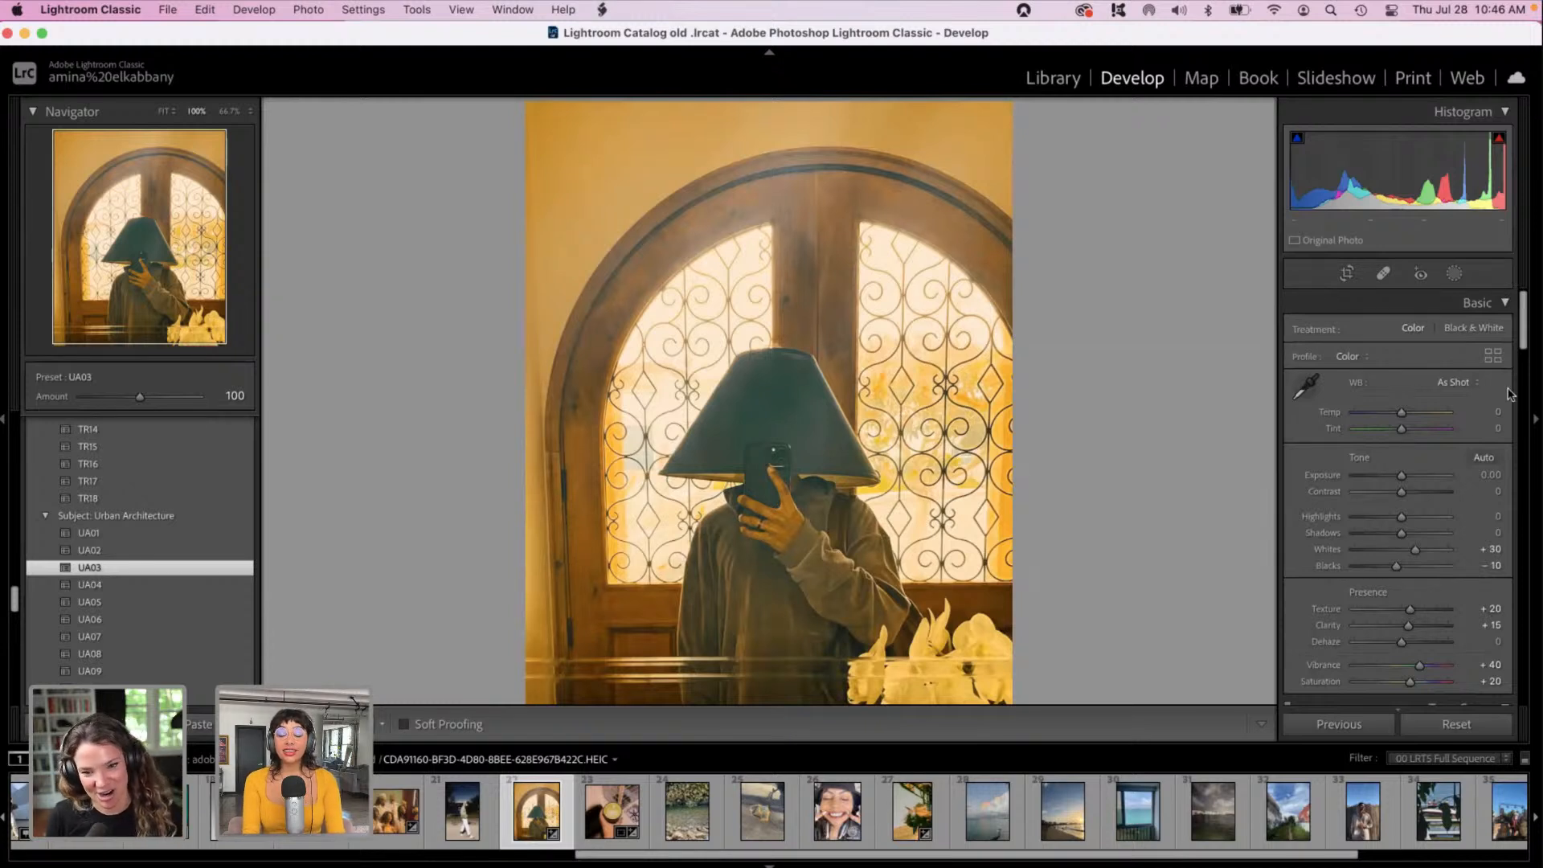
click(1421, 432)
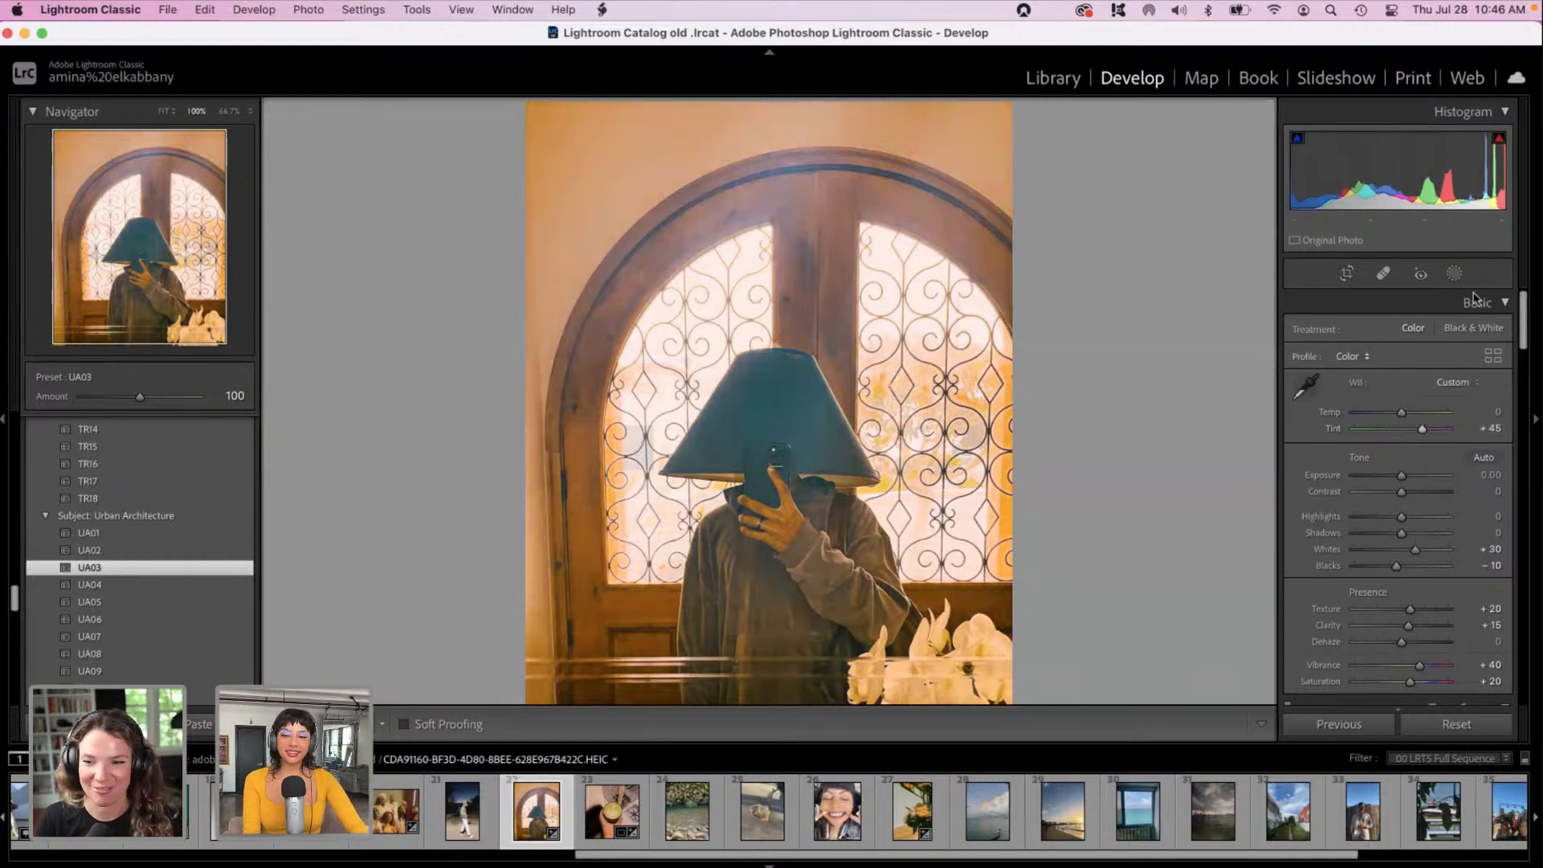
Step: Start a brush mask along the bottom of the right-hand window pane and set the brush size to 25.8
click(1455, 274)
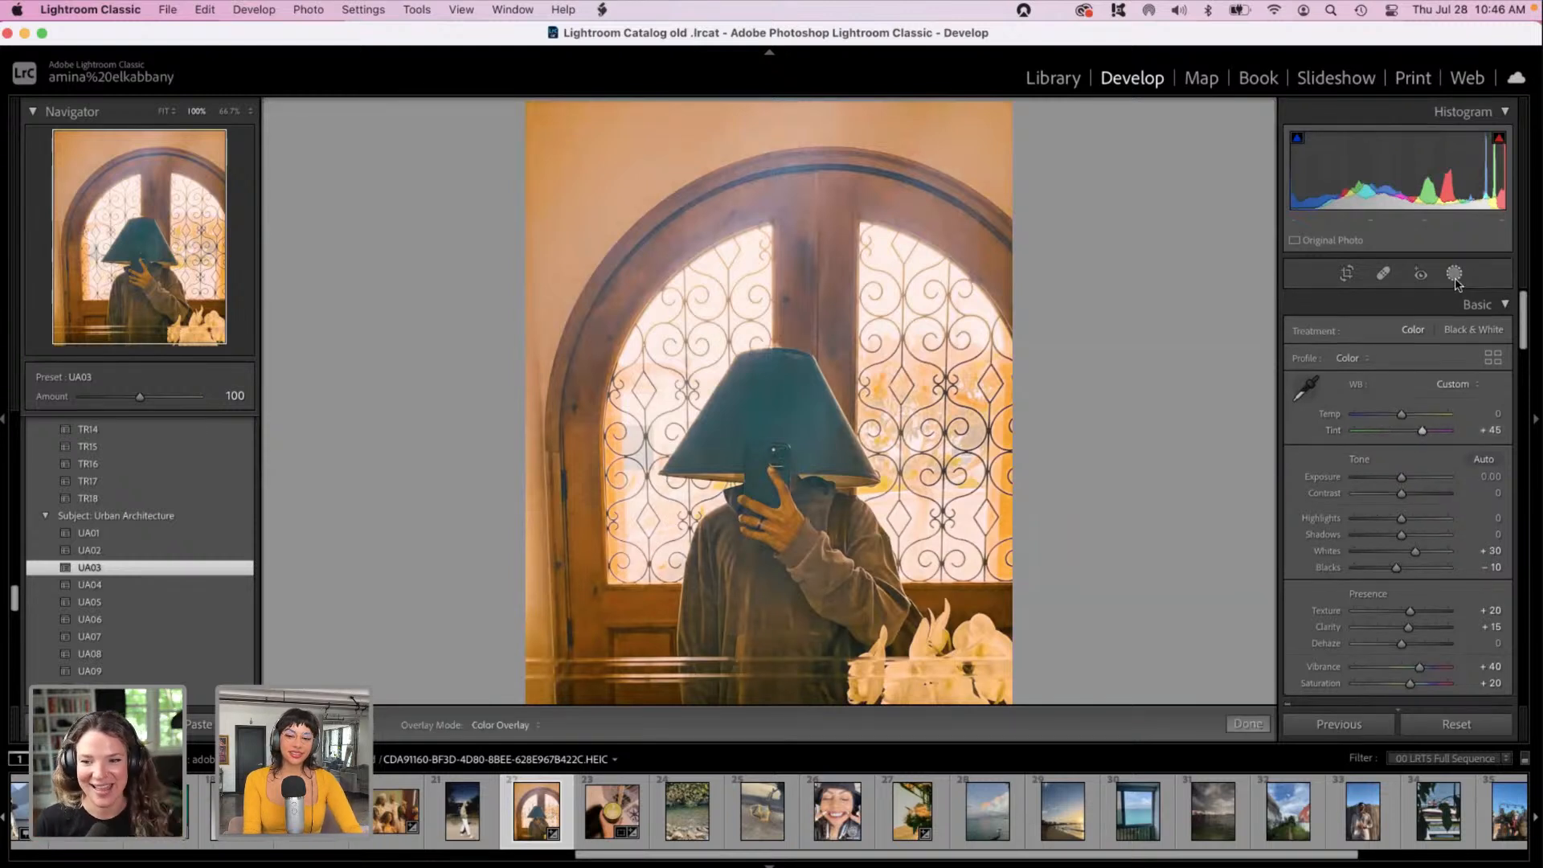
click(1358, 371)
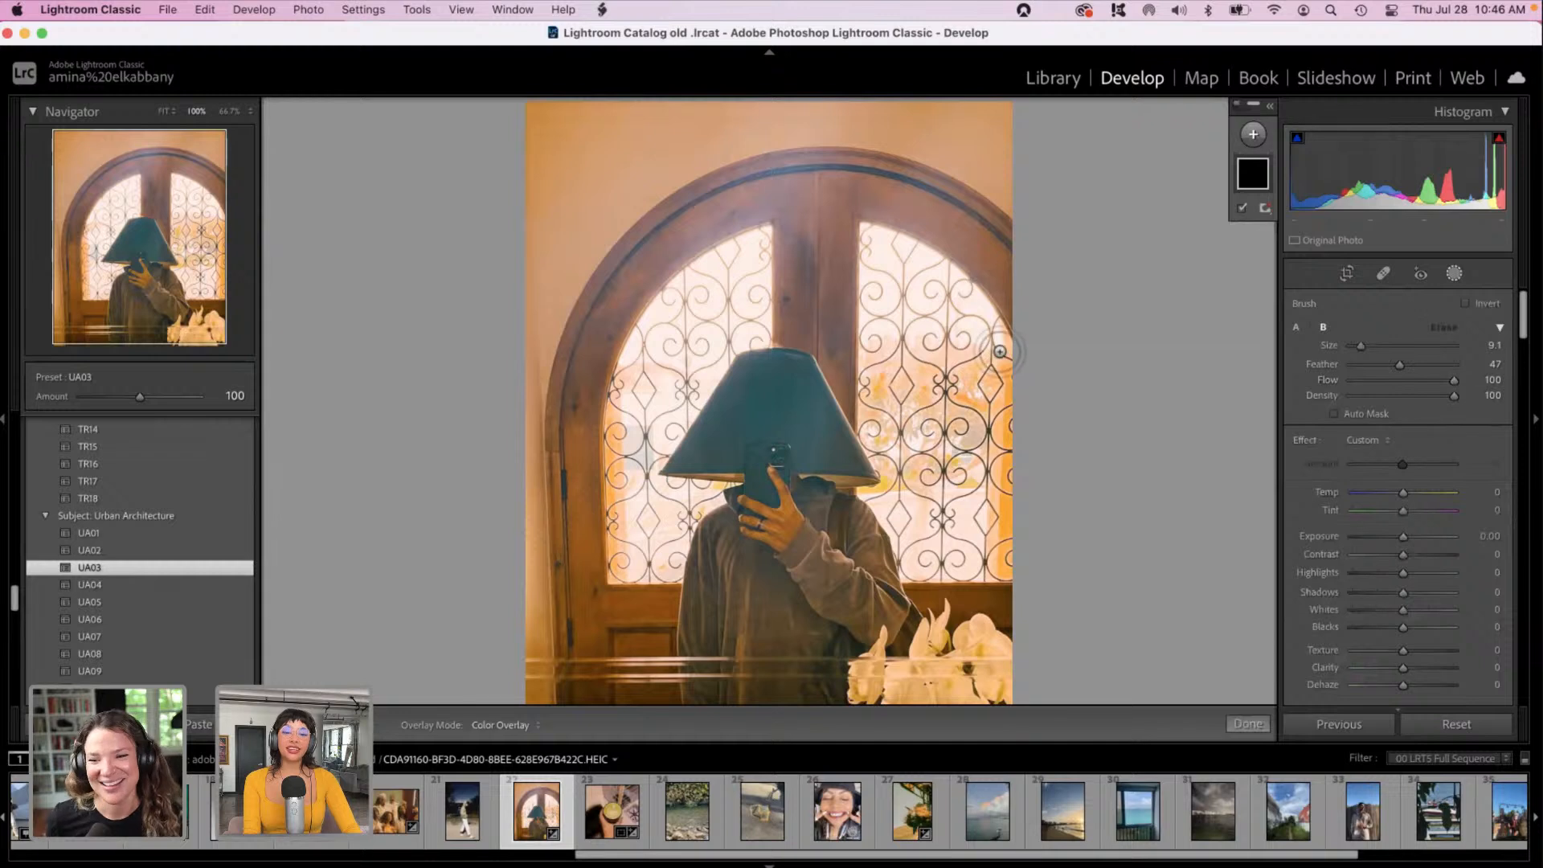
drag(898, 559, 1000, 555)
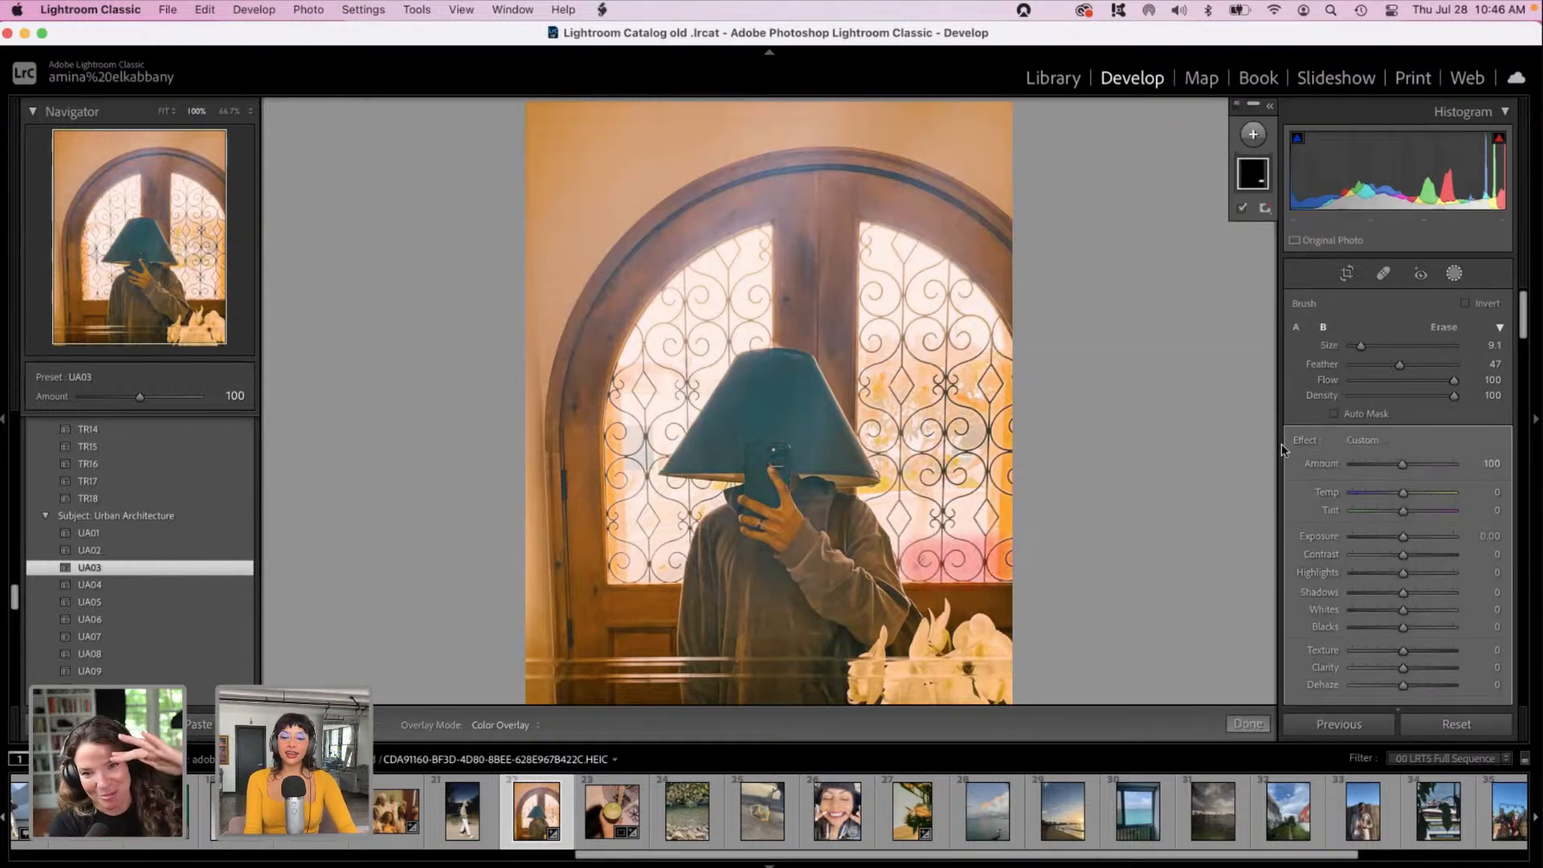
click(1392, 346)
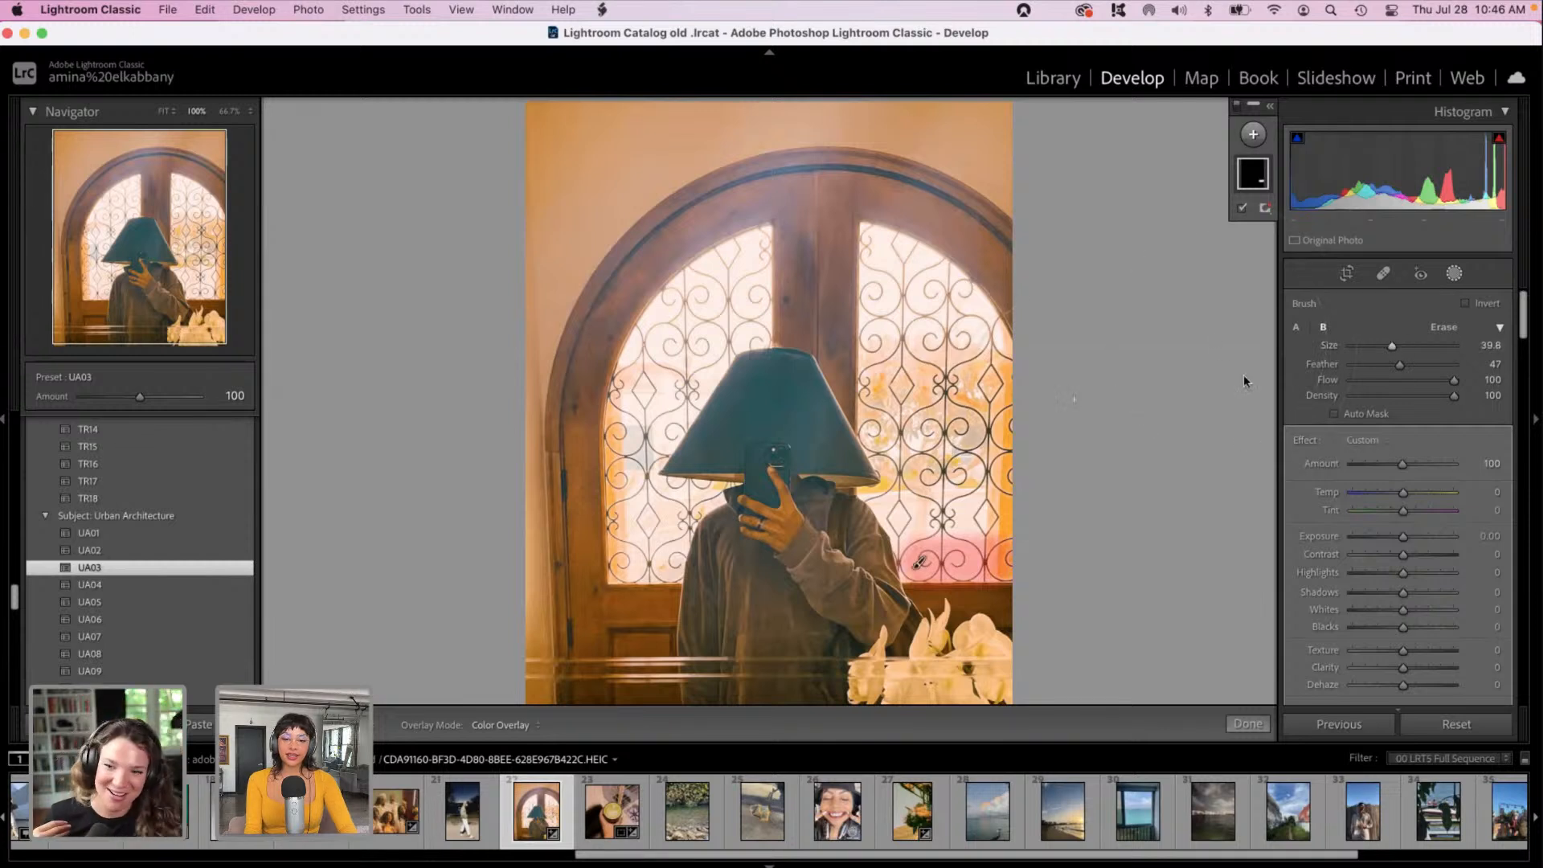
click(1382, 345)
drag(1382, 347, 1377, 347)
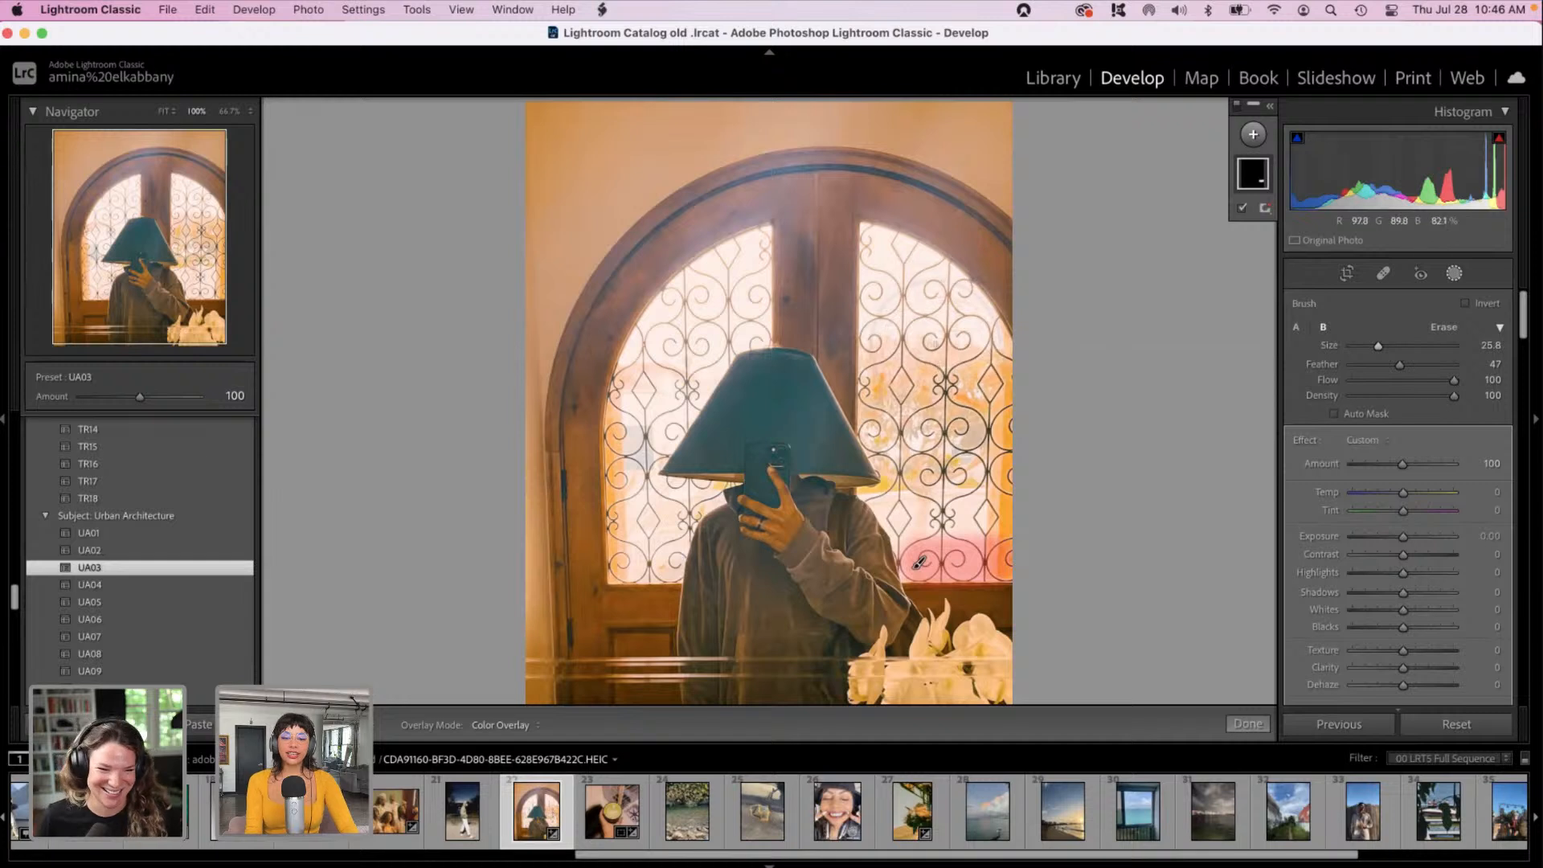
Step: Paint the mask over both arched window panes and lower its Exposure to −1.94
click(930, 339)
mouse_move(936, 346)
mouse_down()
mouse_move(949, 498)
mouse_move(966, 503)
mouse_move(876, 470)
mouse_move(867, 291)
mouse_move(887, 278)
mouse_up()
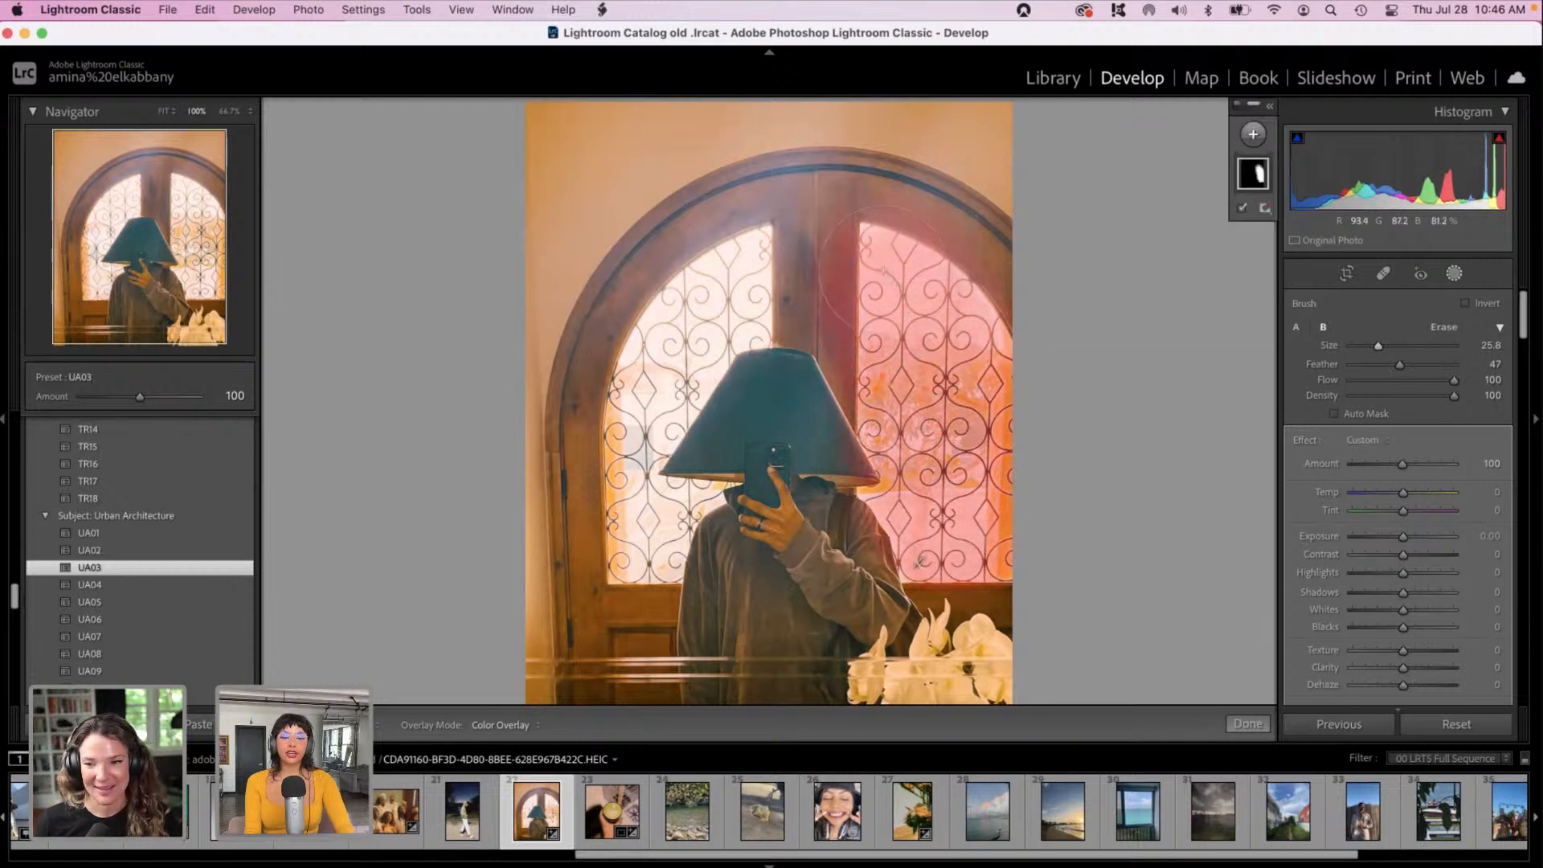
mouse_move(691, 321)
mouse_down()
mouse_move(683, 345)
mouse_move(733, 270)
mouse_up()
mouse_move(749, 365)
mouse_down()
mouse_move(675, 385)
mouse_move(651, 450)
mouse_move(655, 549)
mouse_move(670, 511)
mouse_up()
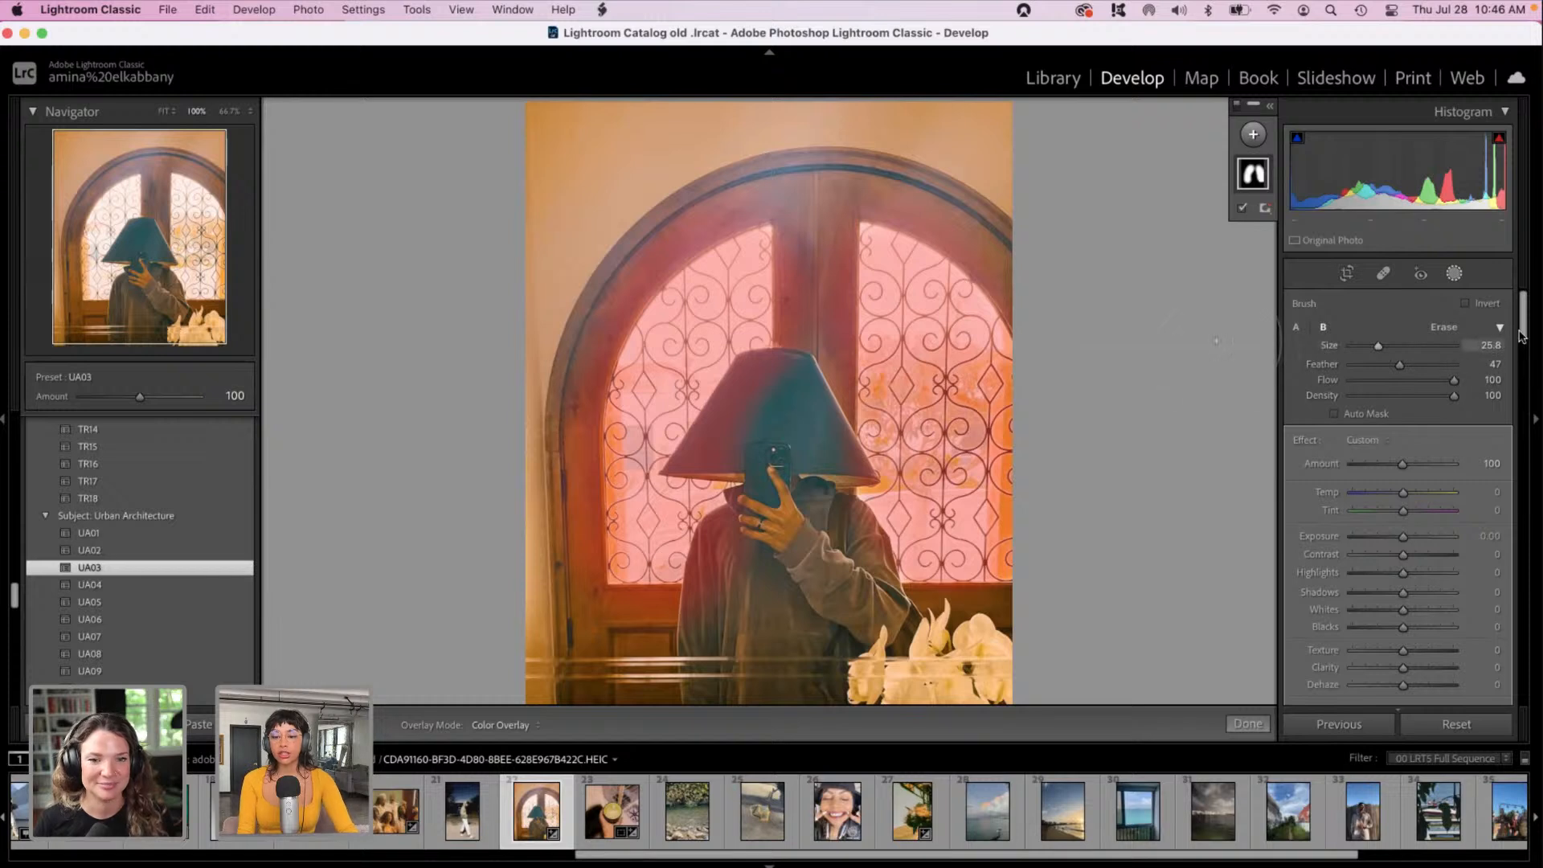
scroll(1521, 334, down, 3)
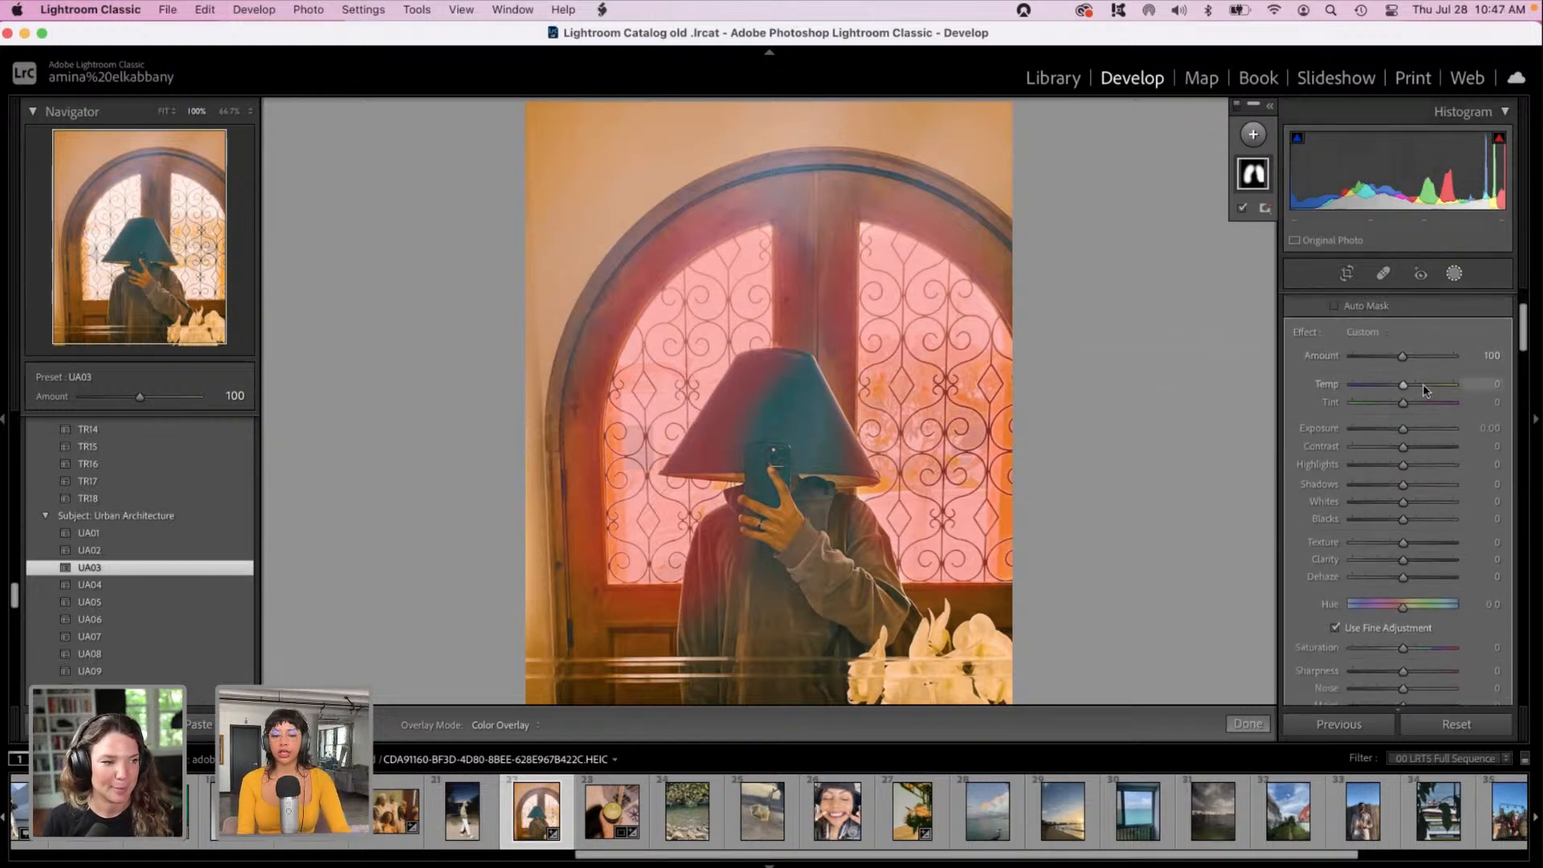
drag(1403, 428, 1378, 432)
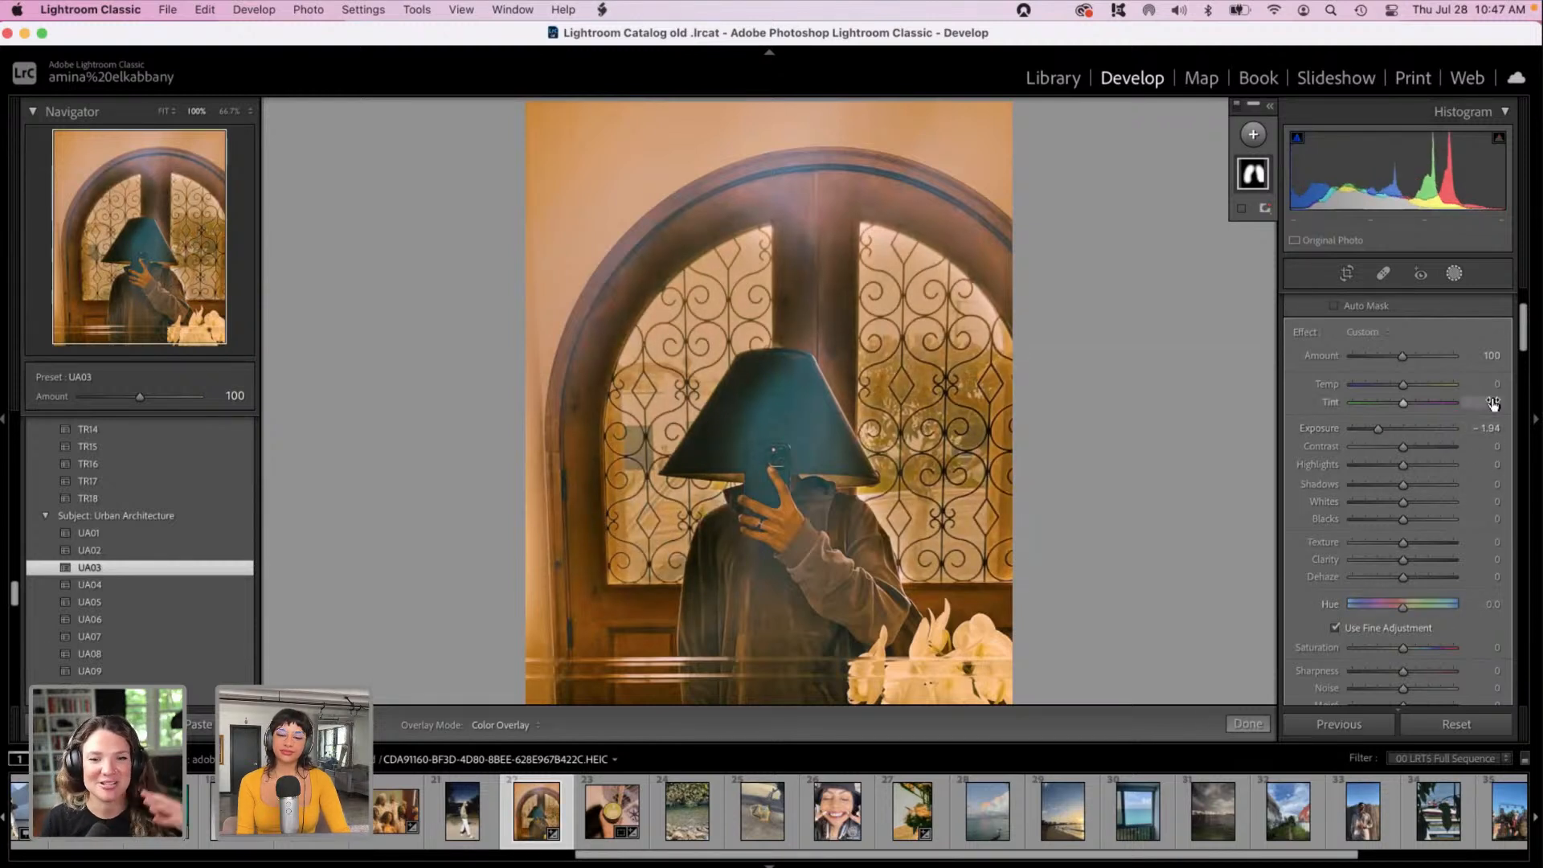
Step: Try cyan, blue and purple tints on the window mask, and settle on red with hue 0 and saturation 88%
drag(1523, 347, 1520, 372)
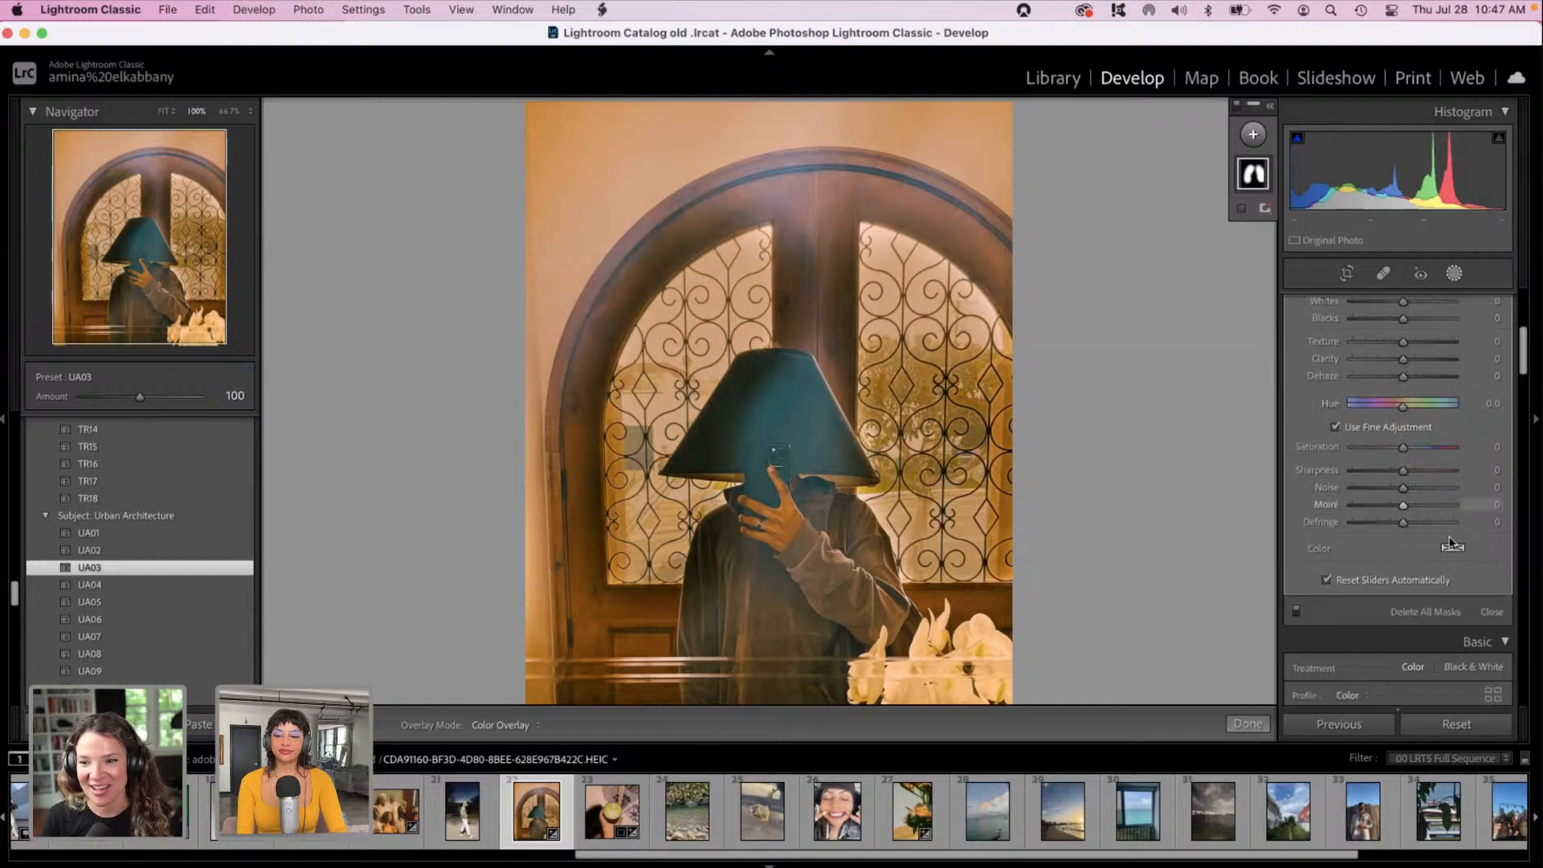
click(1451, 549)
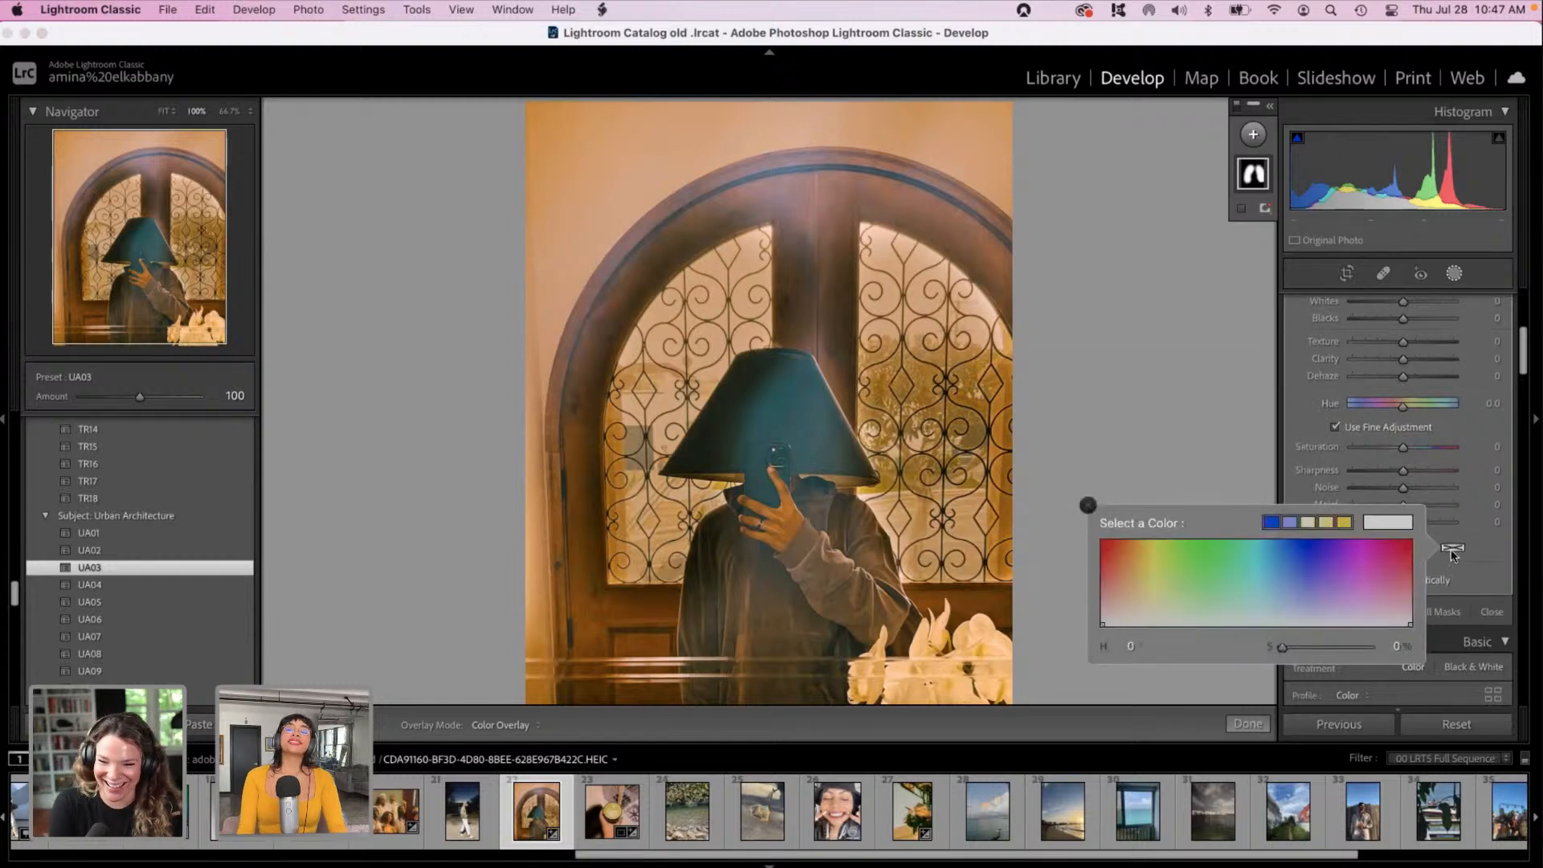
click(1267, 556)
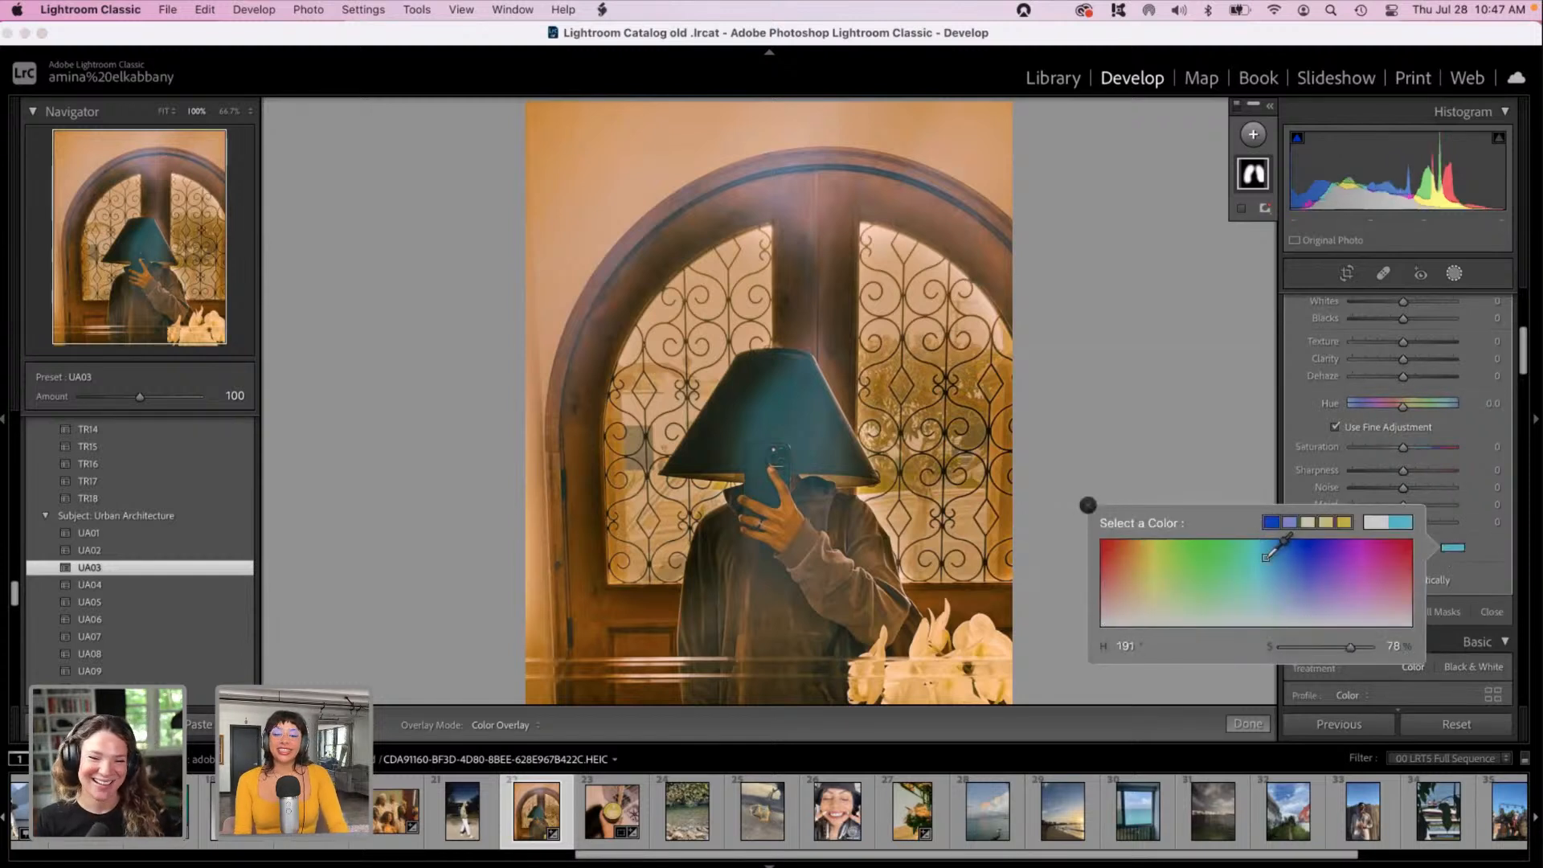
drag(1268, 556, 1292, 603)
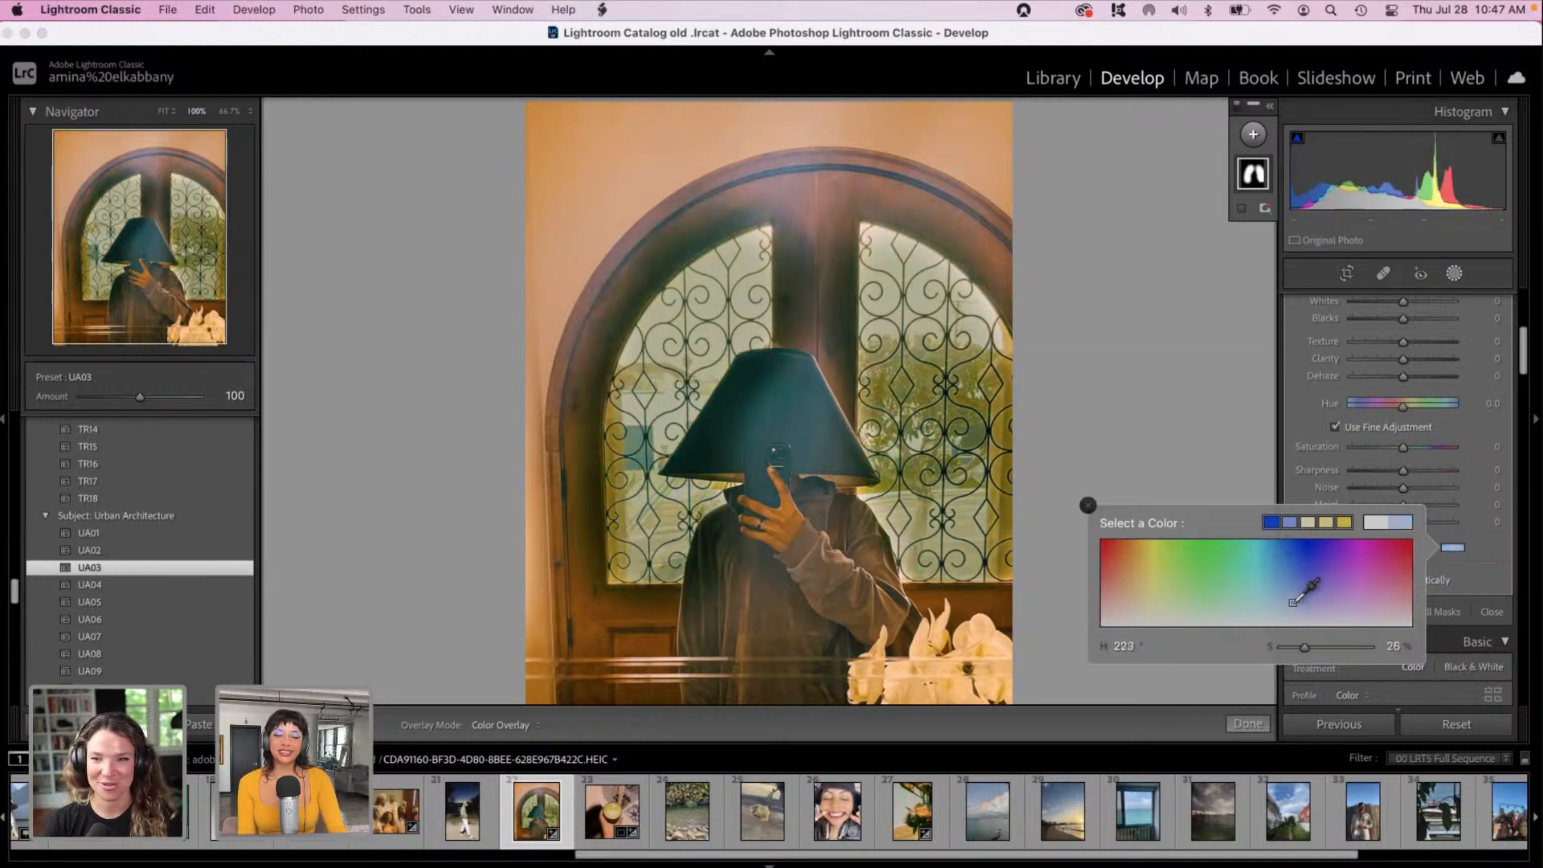
click(1350, 552)
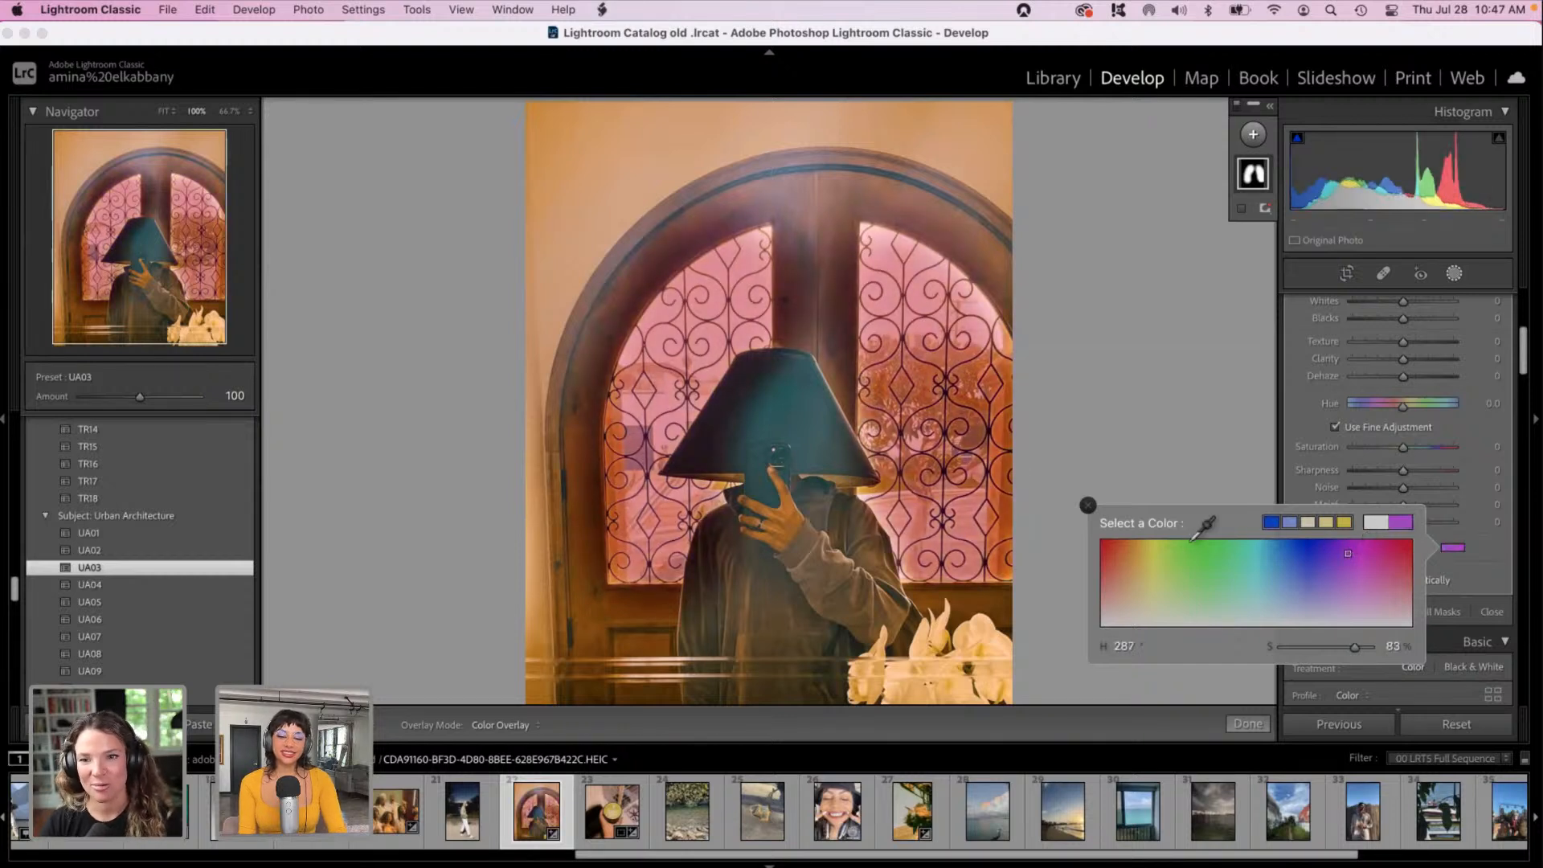
click(1307, 550)
click(1324, 597)
drag(1341, 575, 1414, 549)
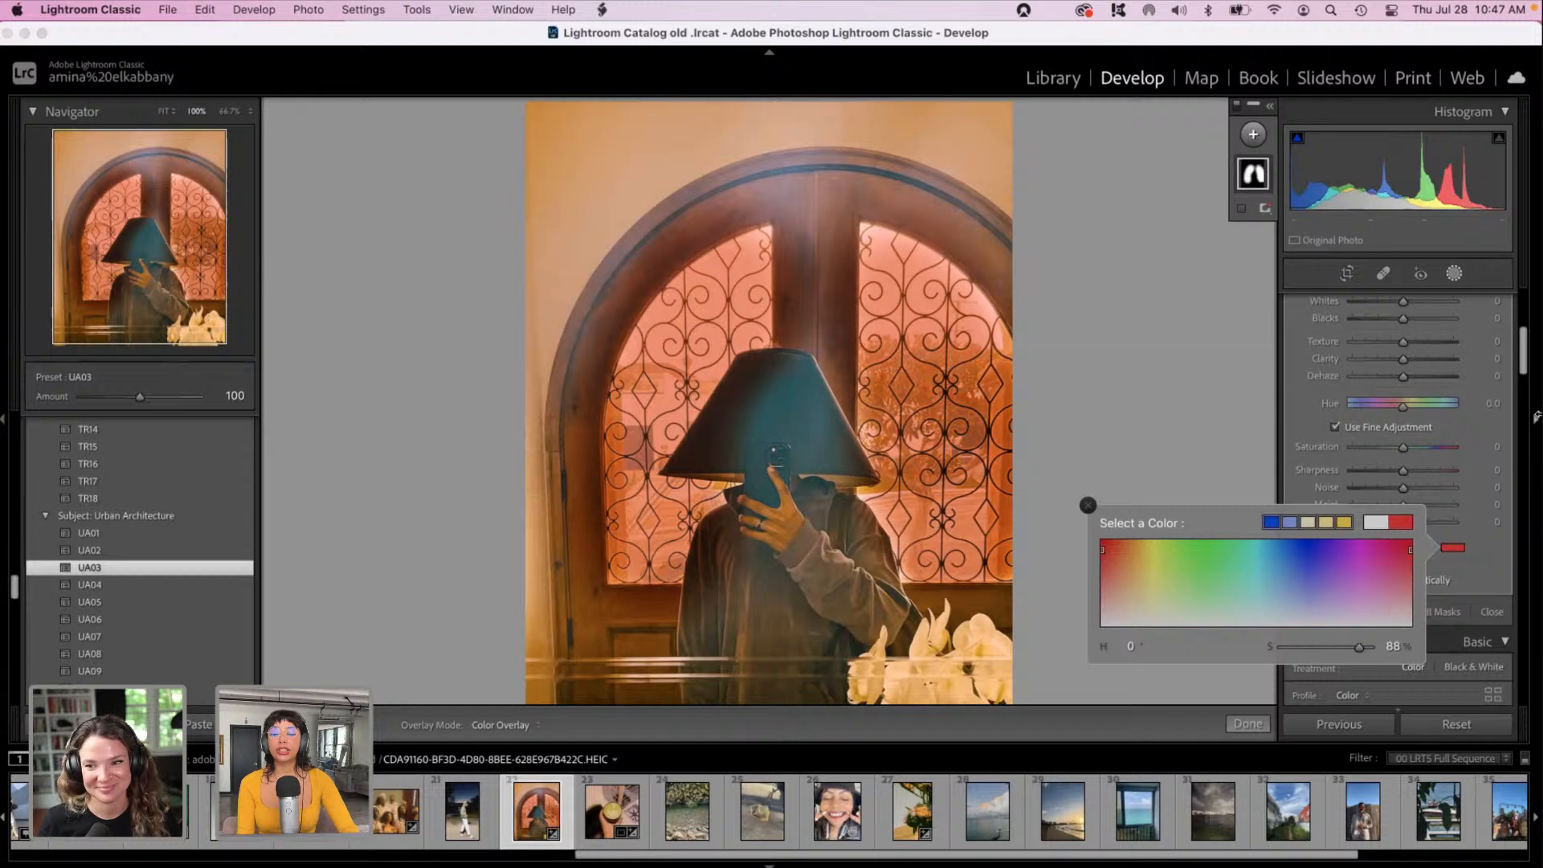
Step: Create a new brush mask and paint it over the lampshade
click(1525, 357)
drag(1525, 357, 1525, 309)
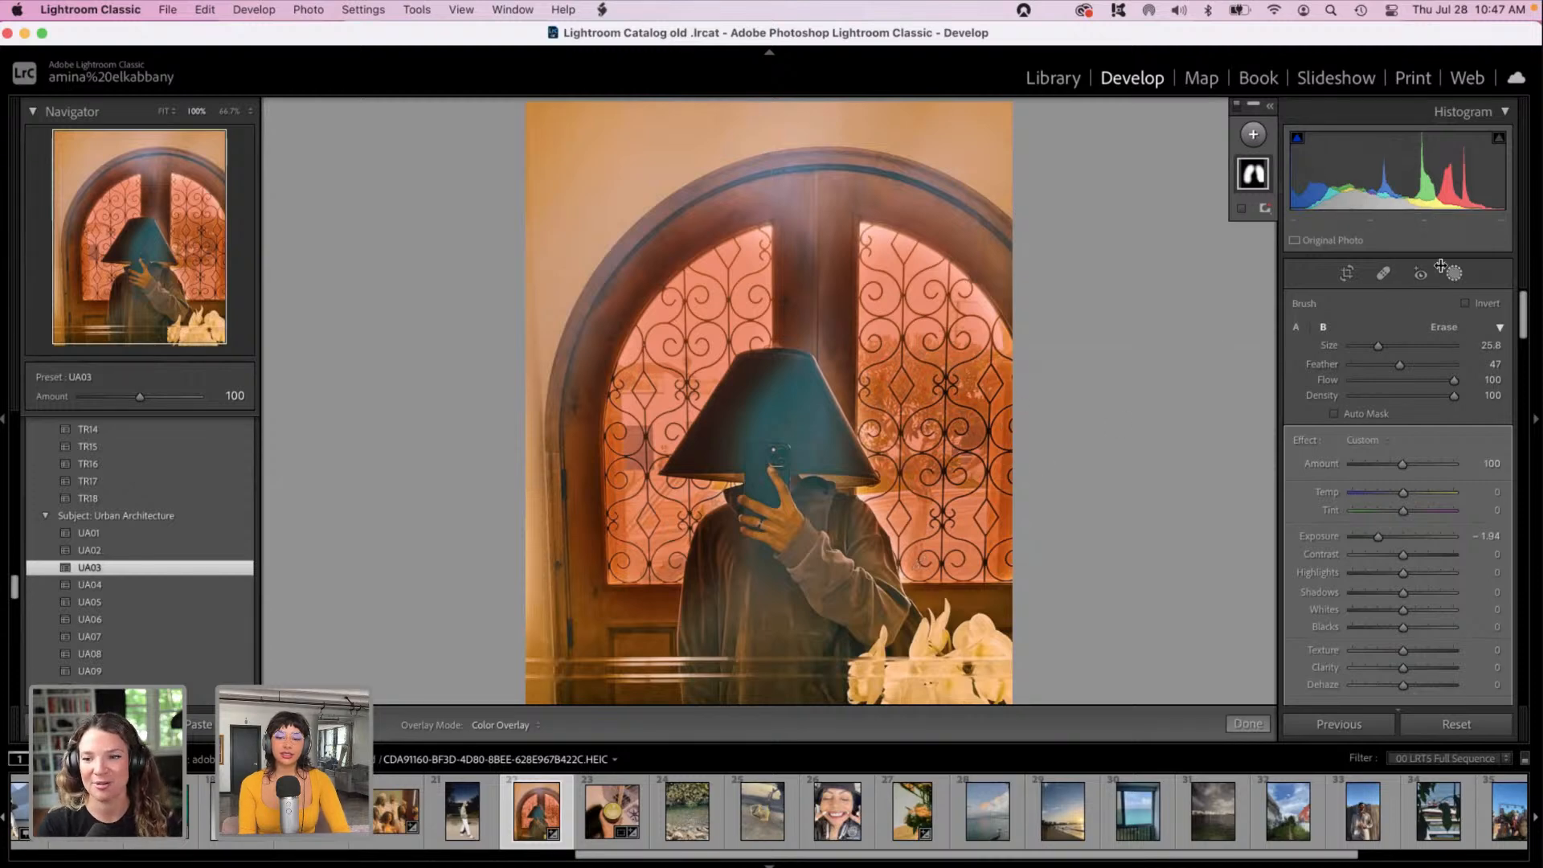
click(1253, 134)
click(1253, 221)
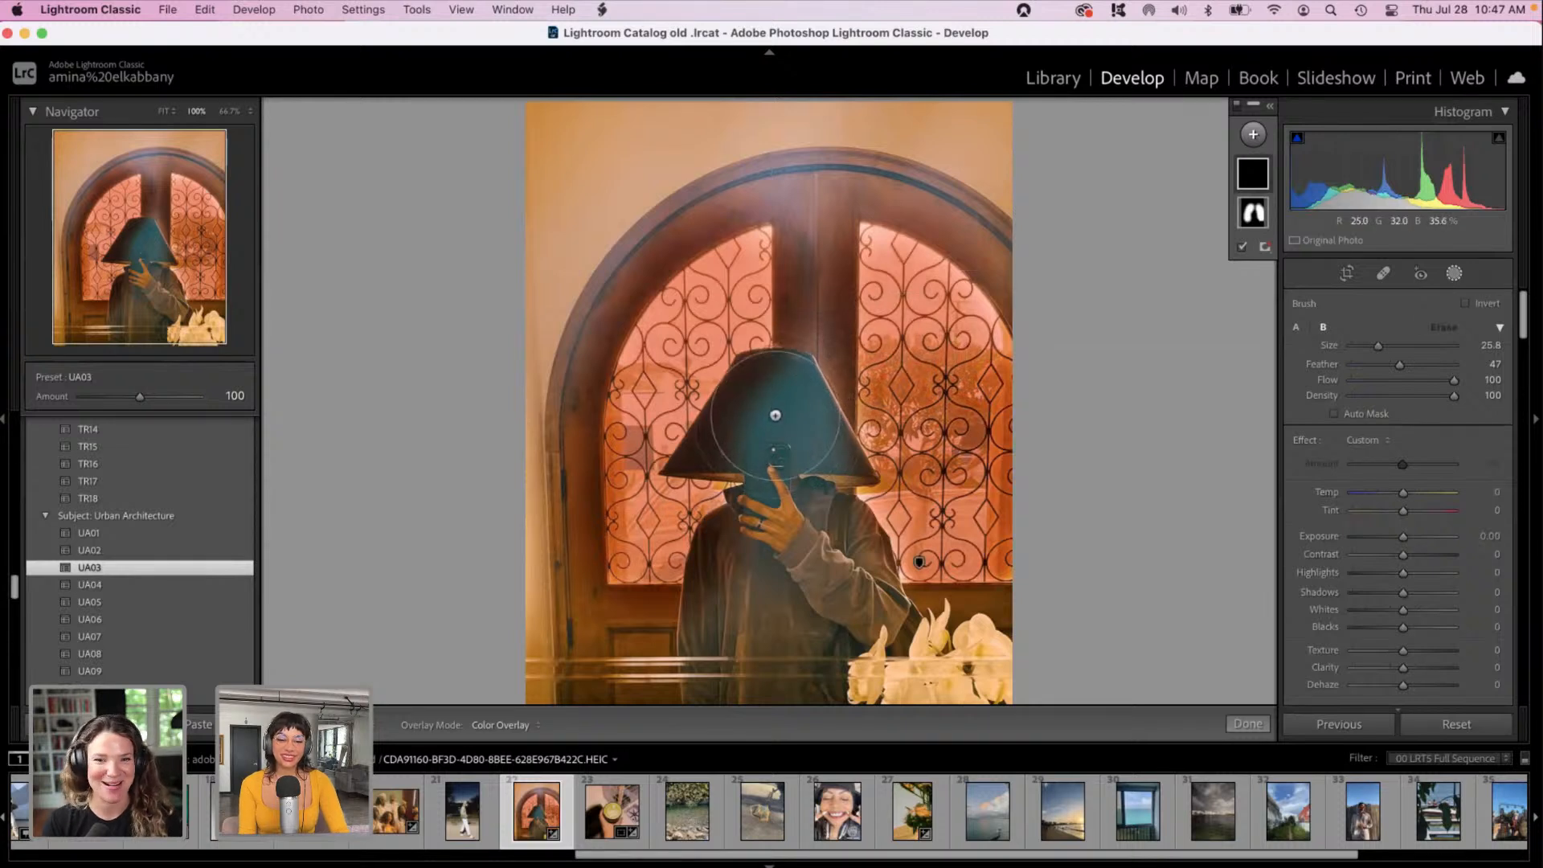
click(778, 427)
mouse_move(778, 427)
mouse_down()
mouse_move(810, 463)
mouse_move(777, 419)
mouse_move(754, 454)
mouse_up()
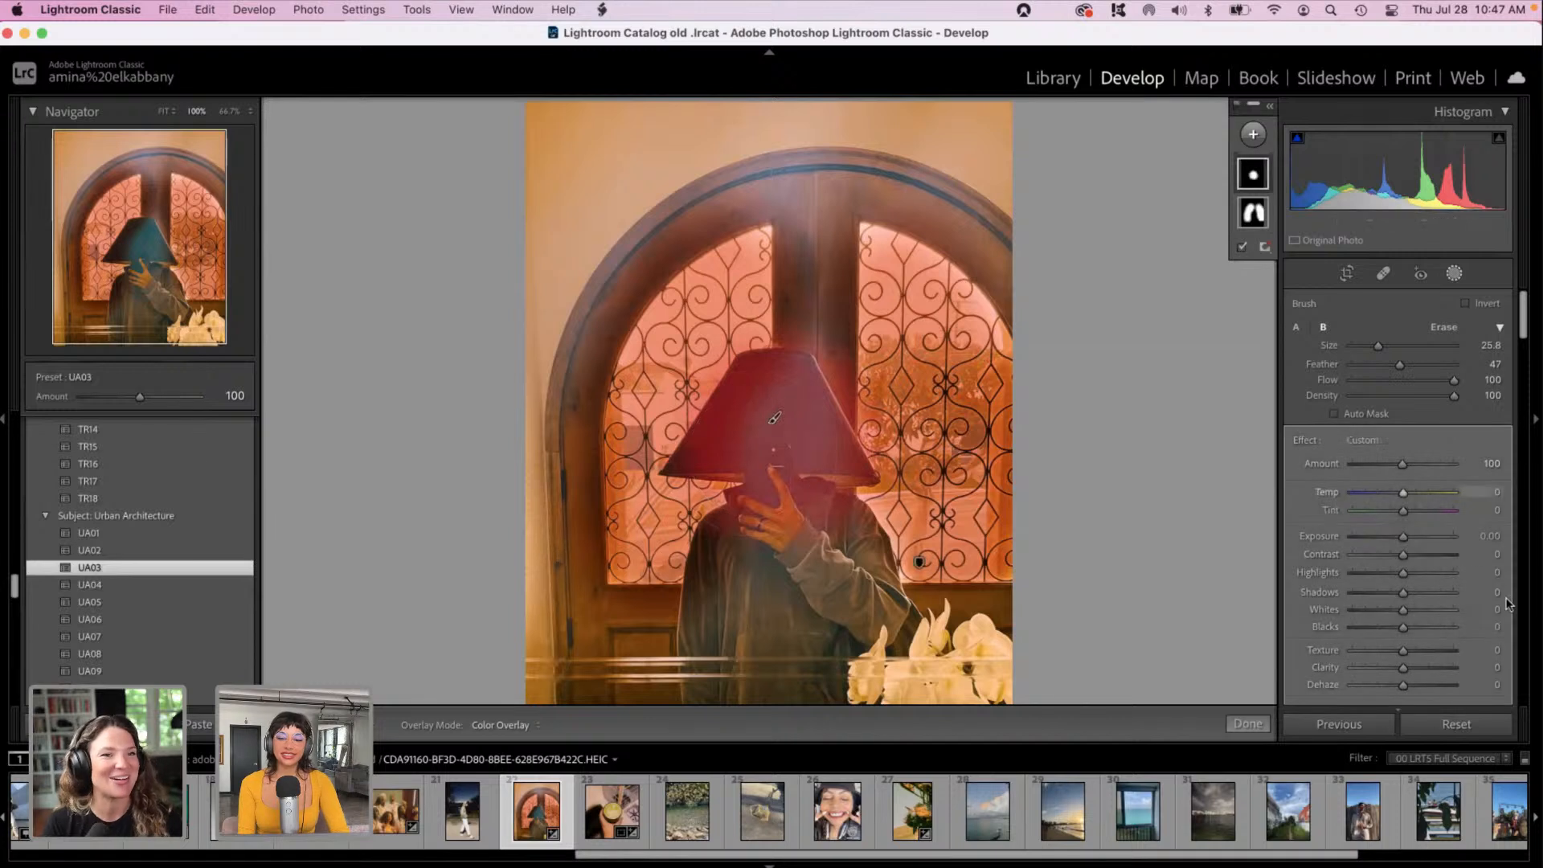
Step: Tint the lampshade mask yellow with hue 51 and saturation 55%
scroll(1461, 562, down, 3)
scroll(1461, 562, down, 5)
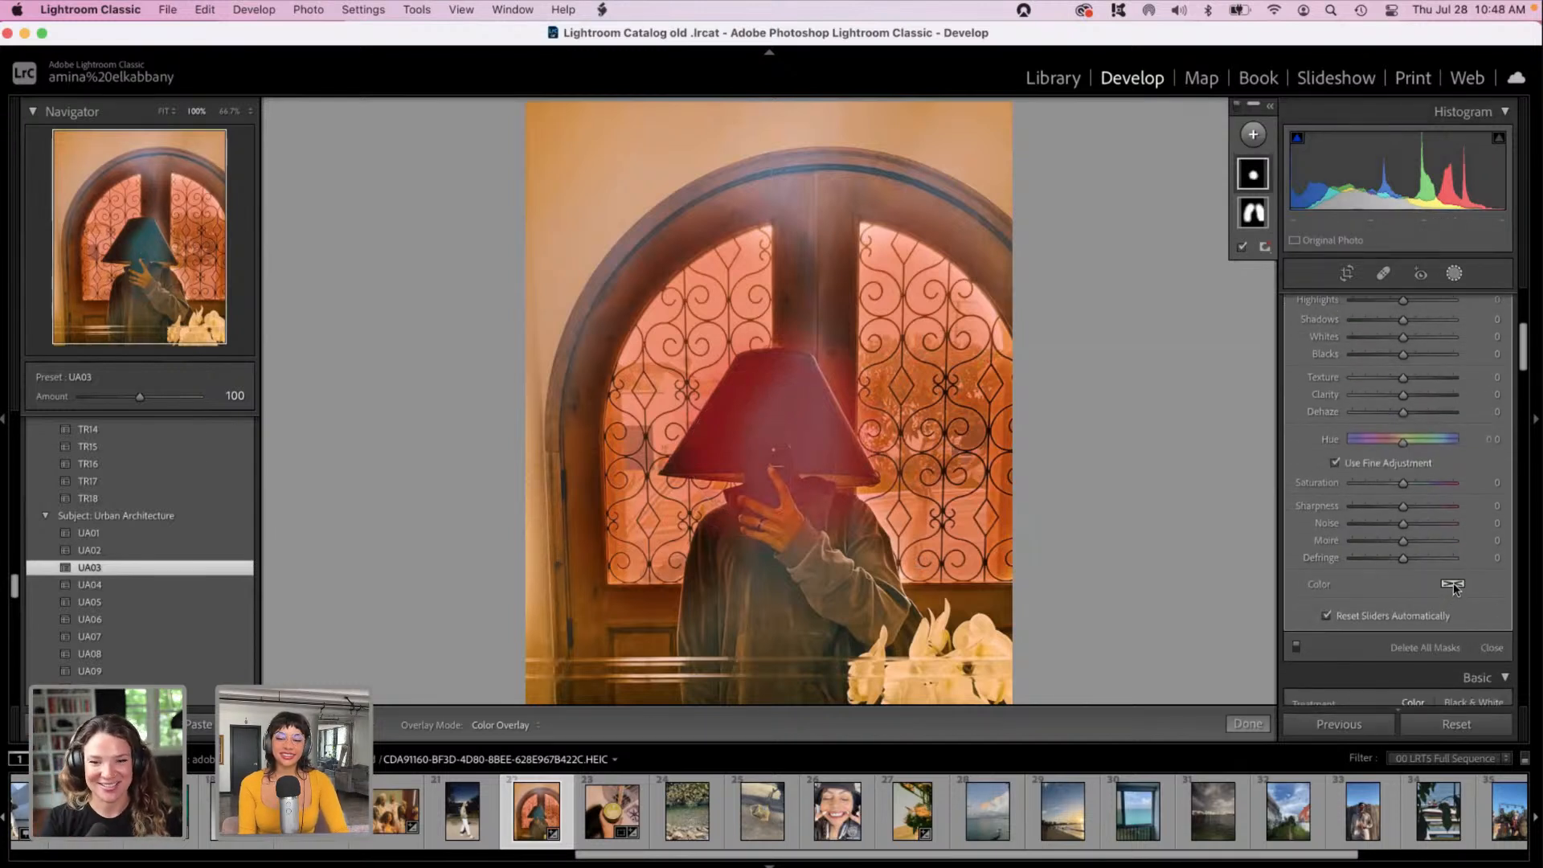
click(1451, 584)
click(1153, 598)
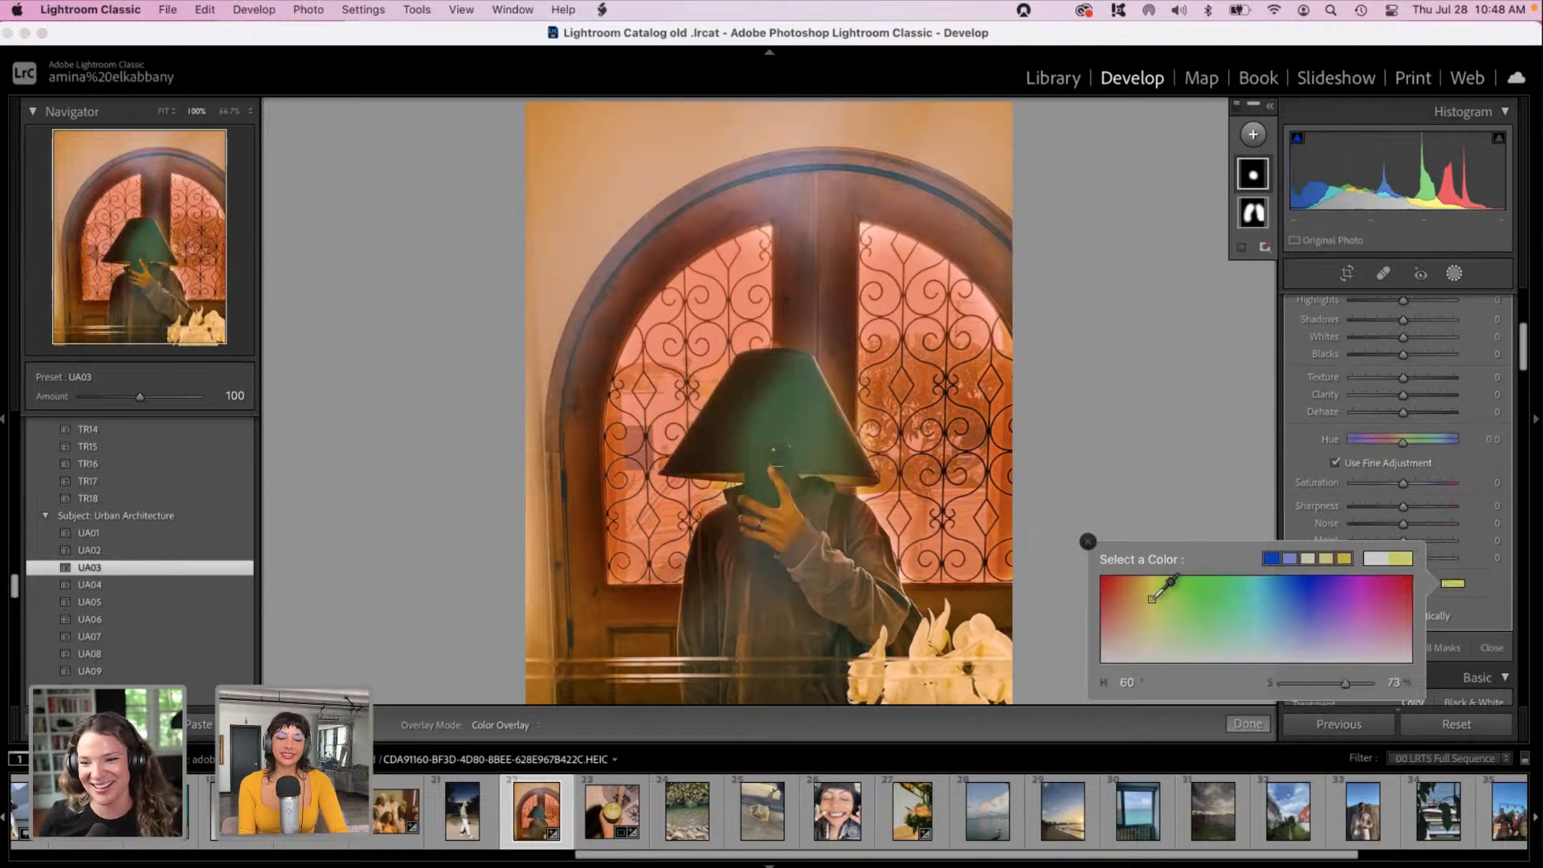
drag(1152, 599, 1152, 580)
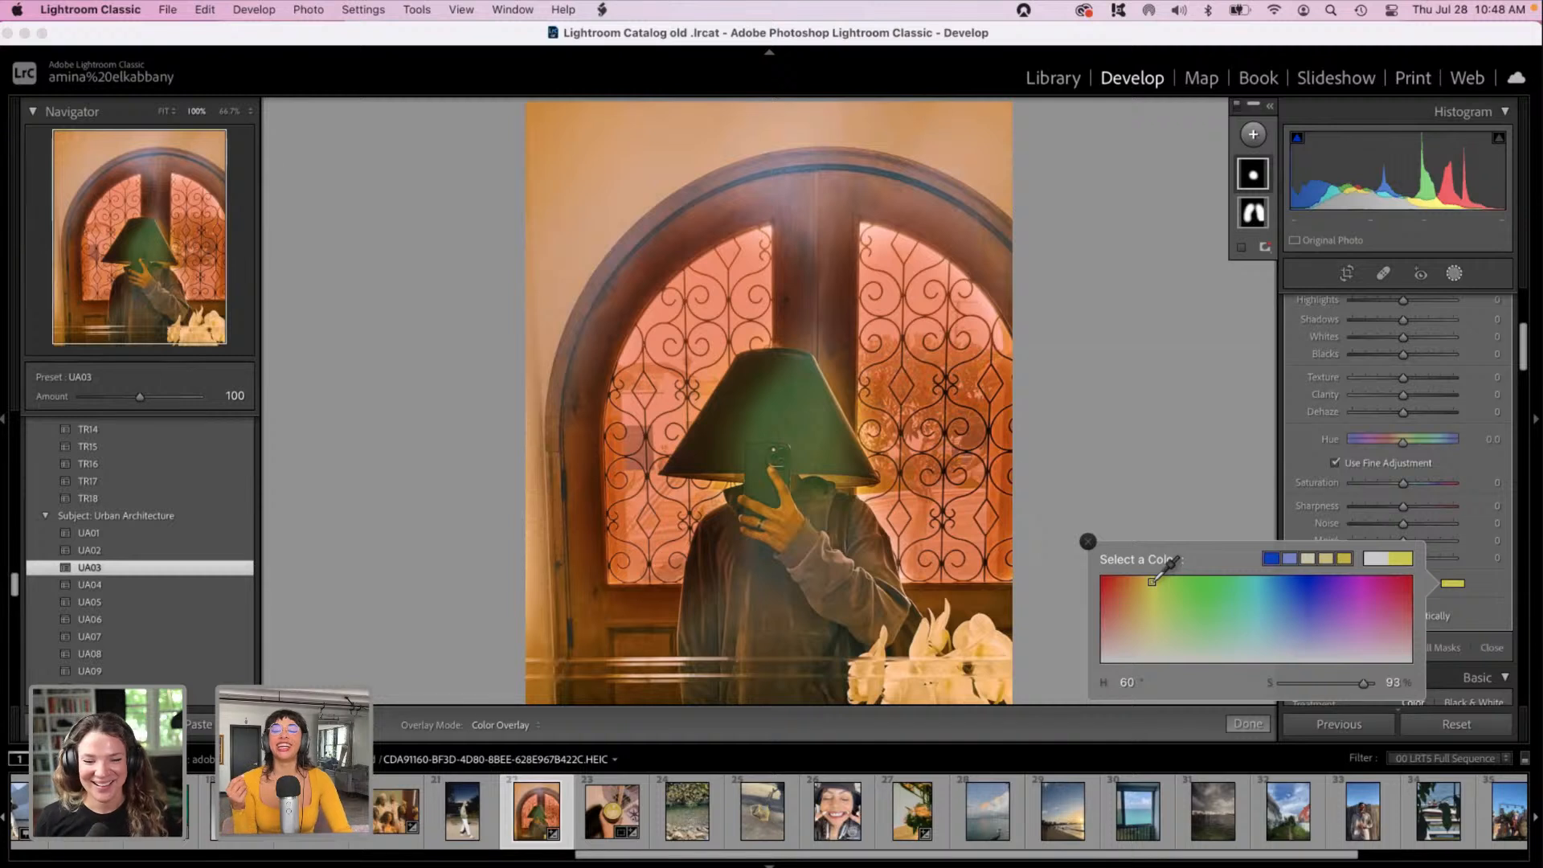
drag(1152, 580, 1145, 615)
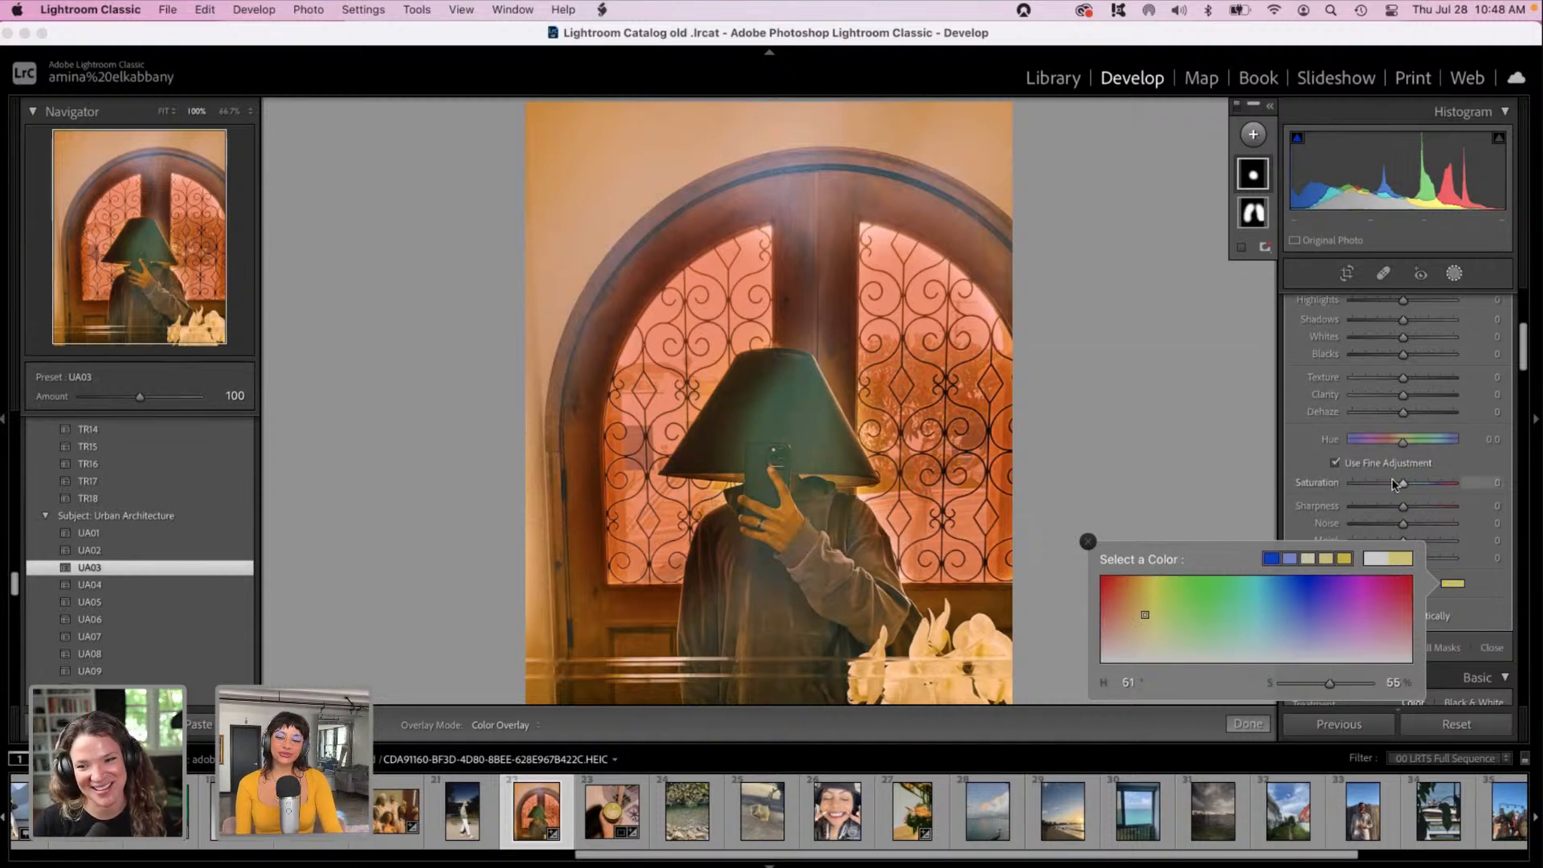
Step: Set the lampshade mask's Highlights to 50, Temp to 100, Shadows to −100 and Whites to −14, and close masking
drag(1402, 300, 1429, 301)
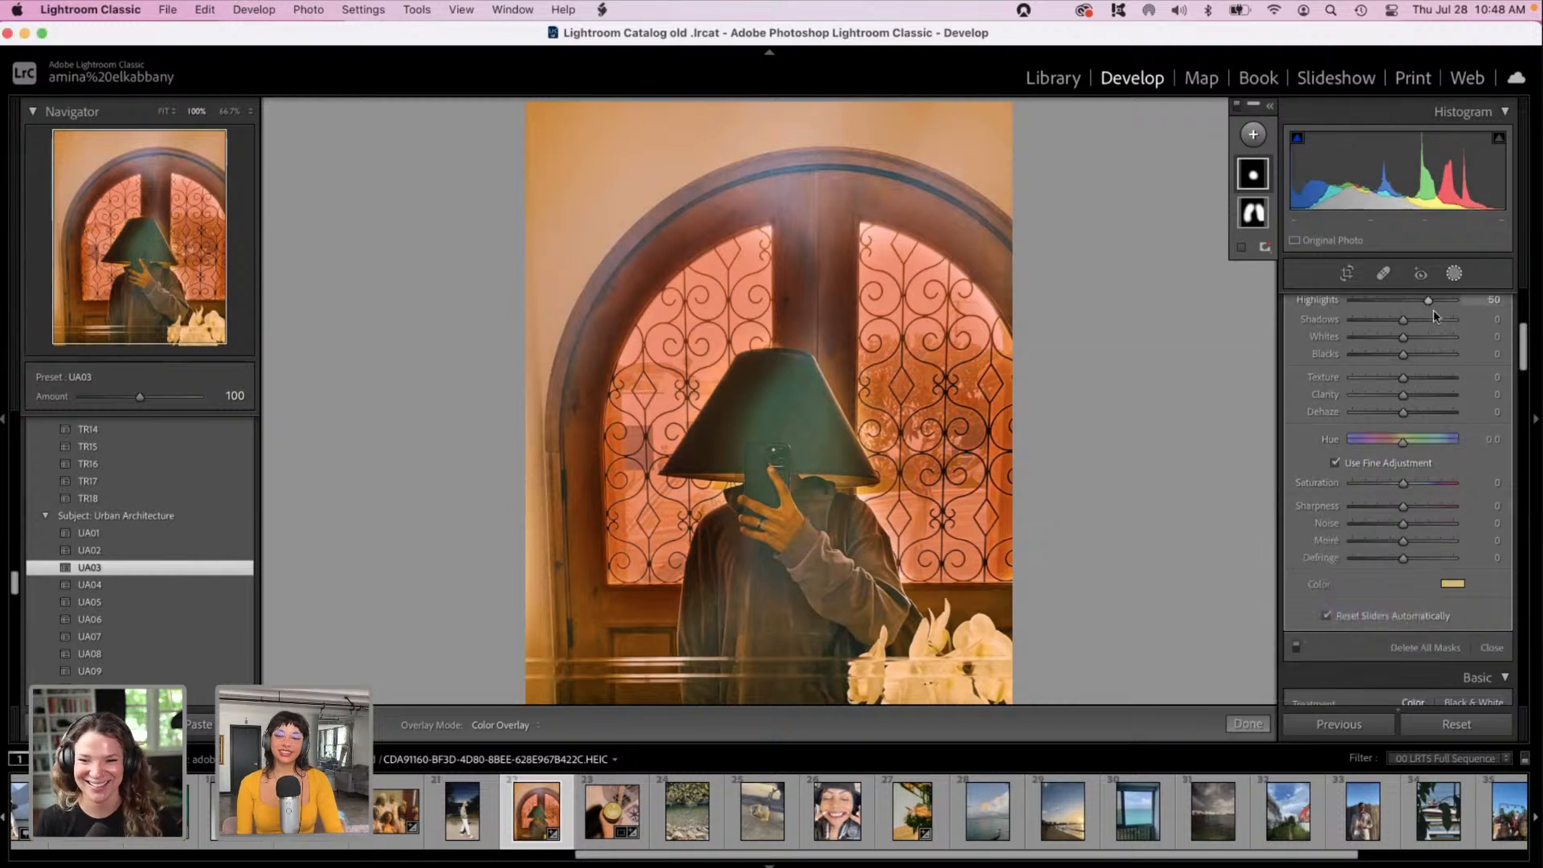
scroll(1468, 389, up, 5)
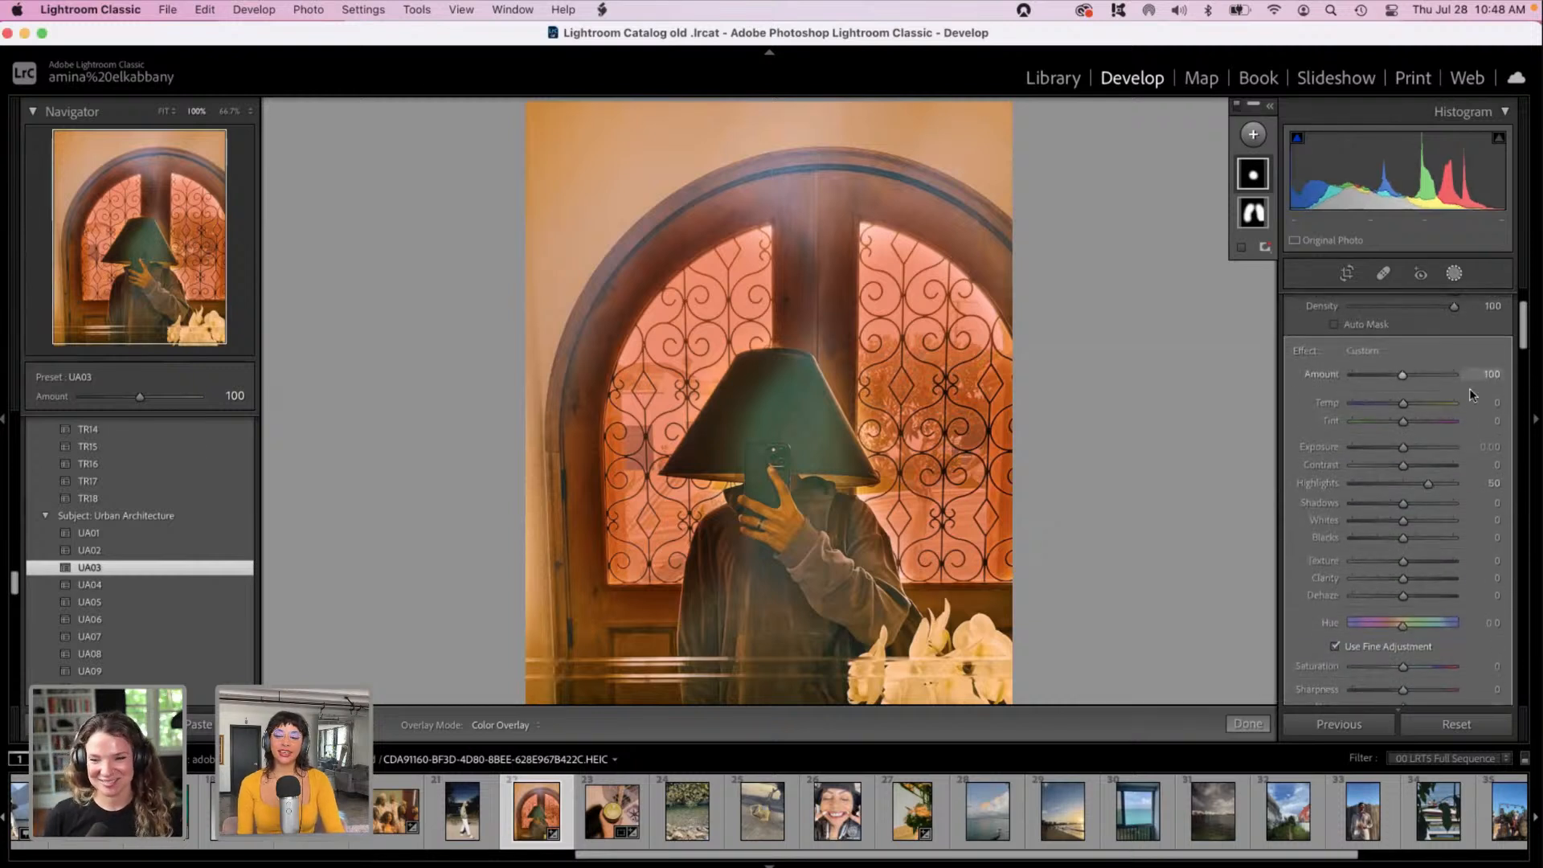
drag(1402, 402, 1428, 405)
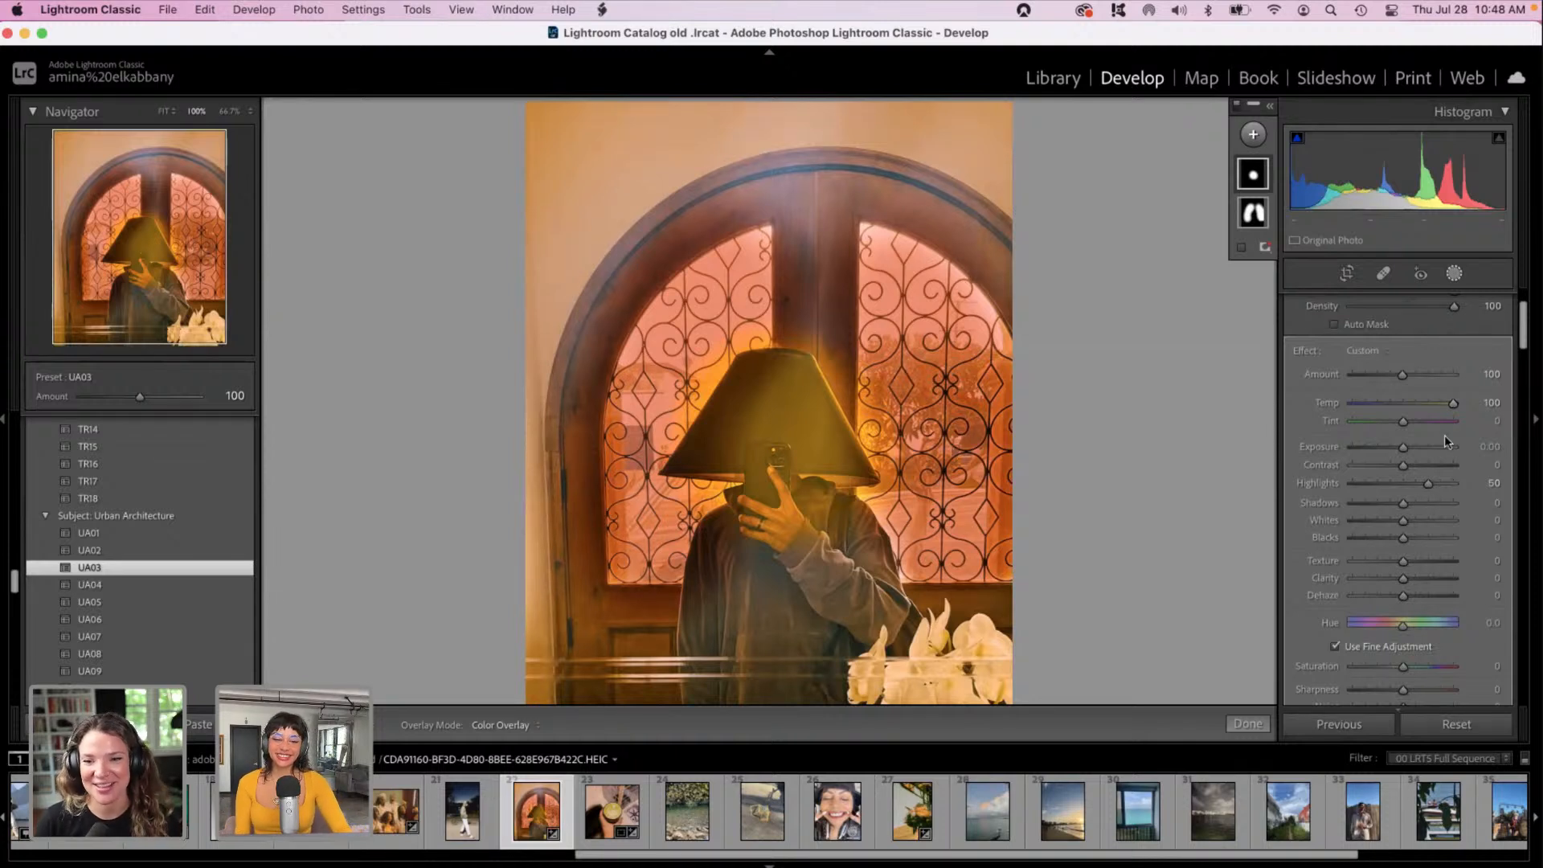
drag(1402, 503, 1298, 511)
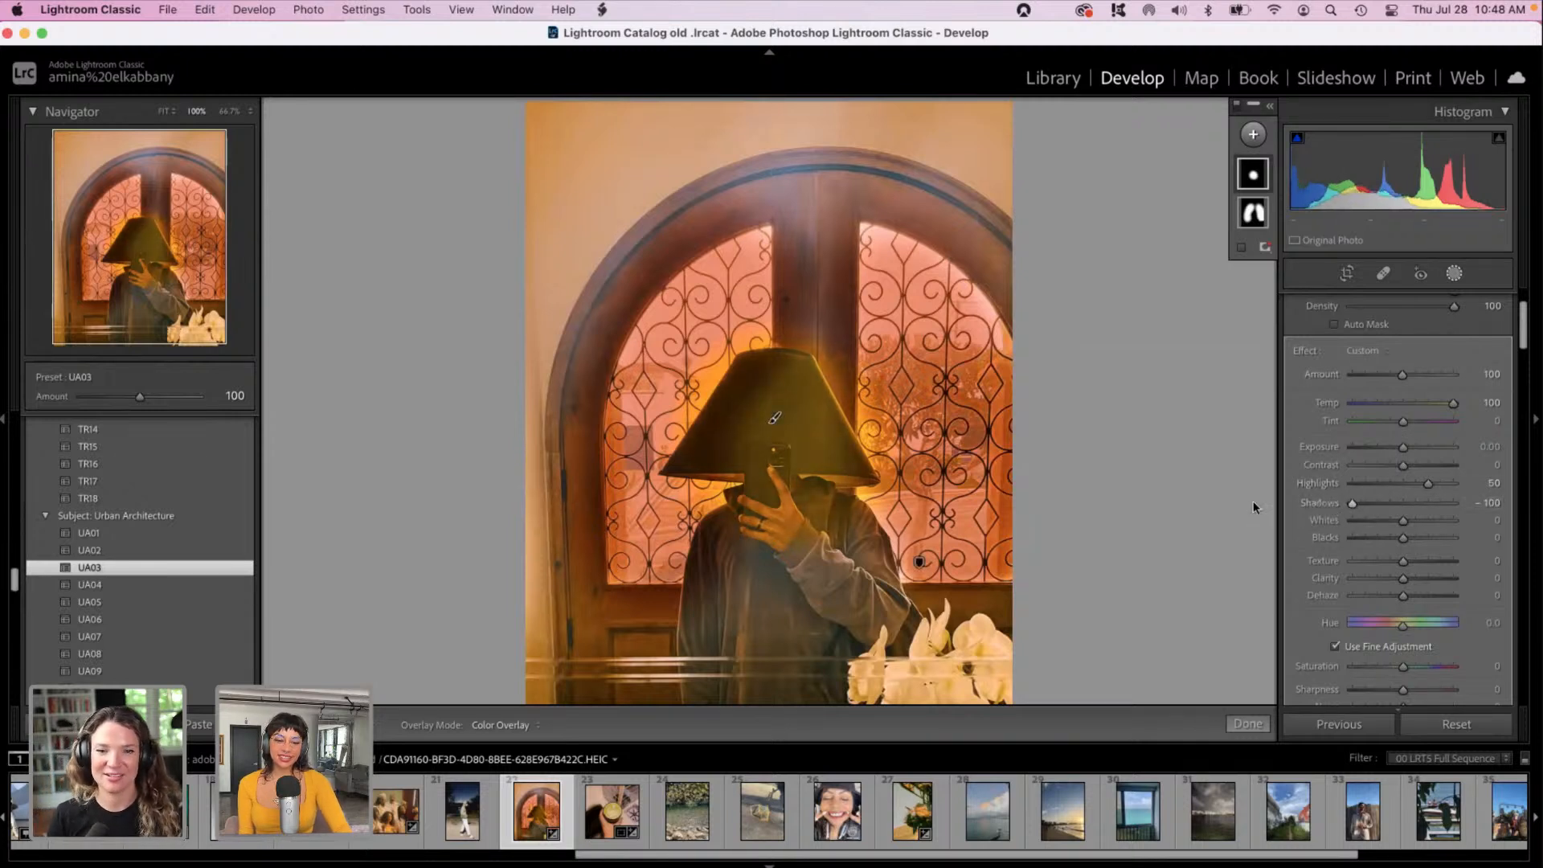
click(1353, 520)
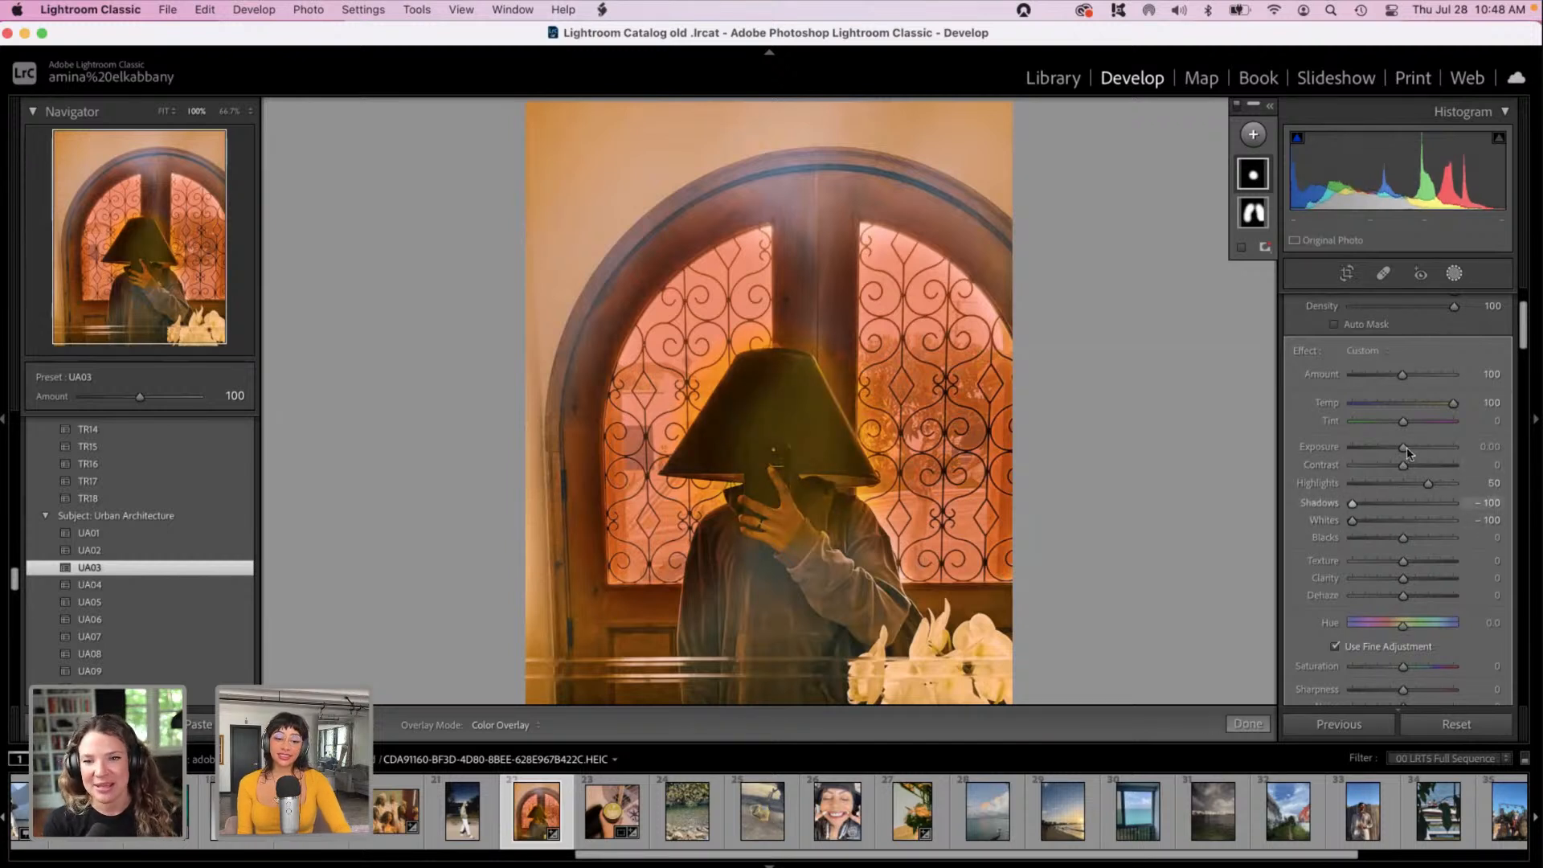
click(1395, 518)
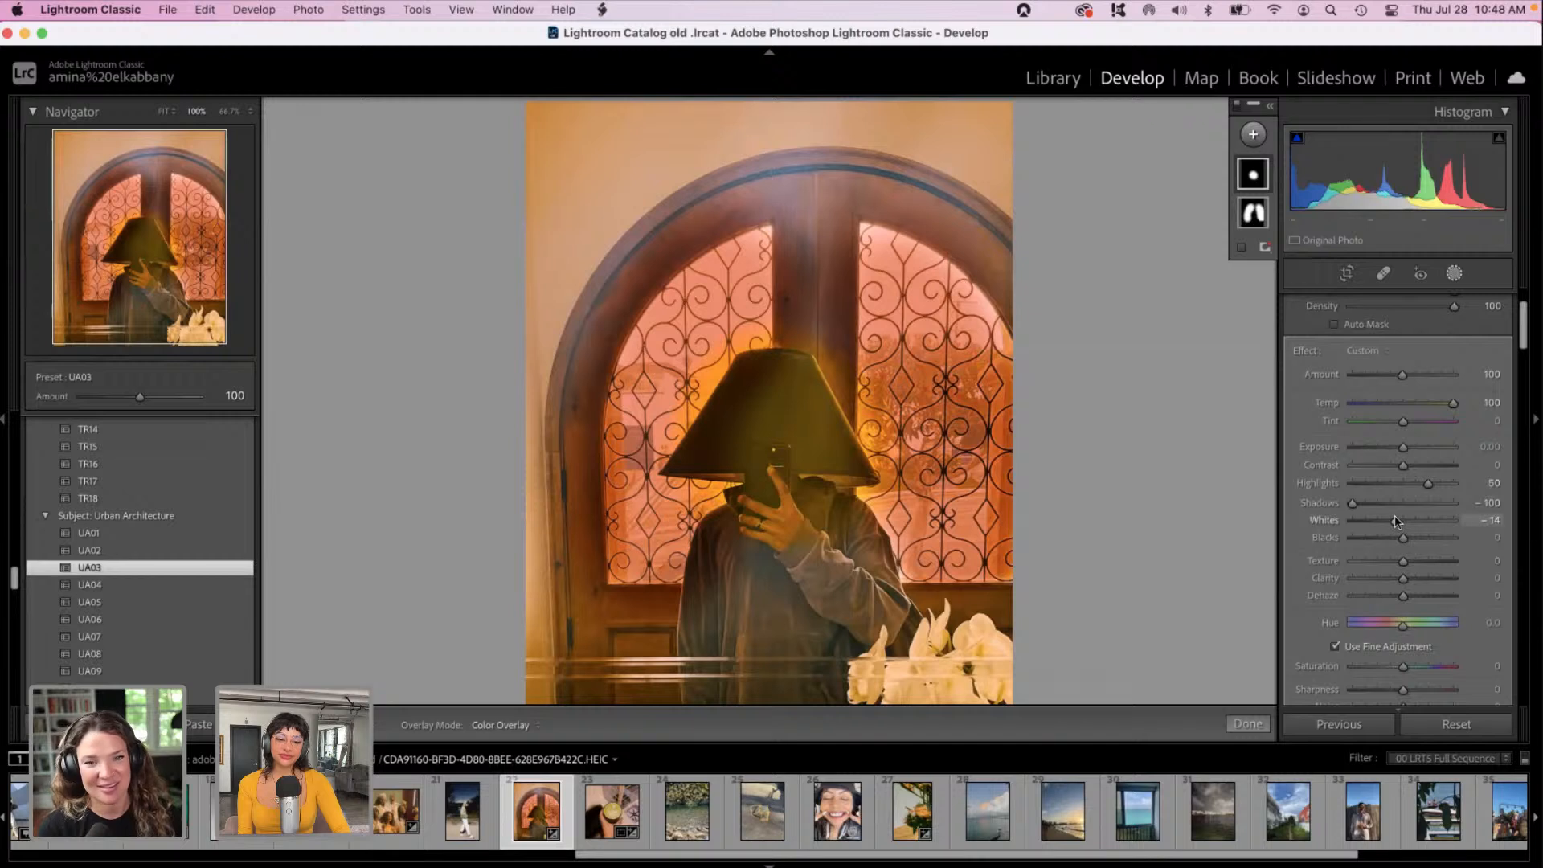
click(1454, 274)
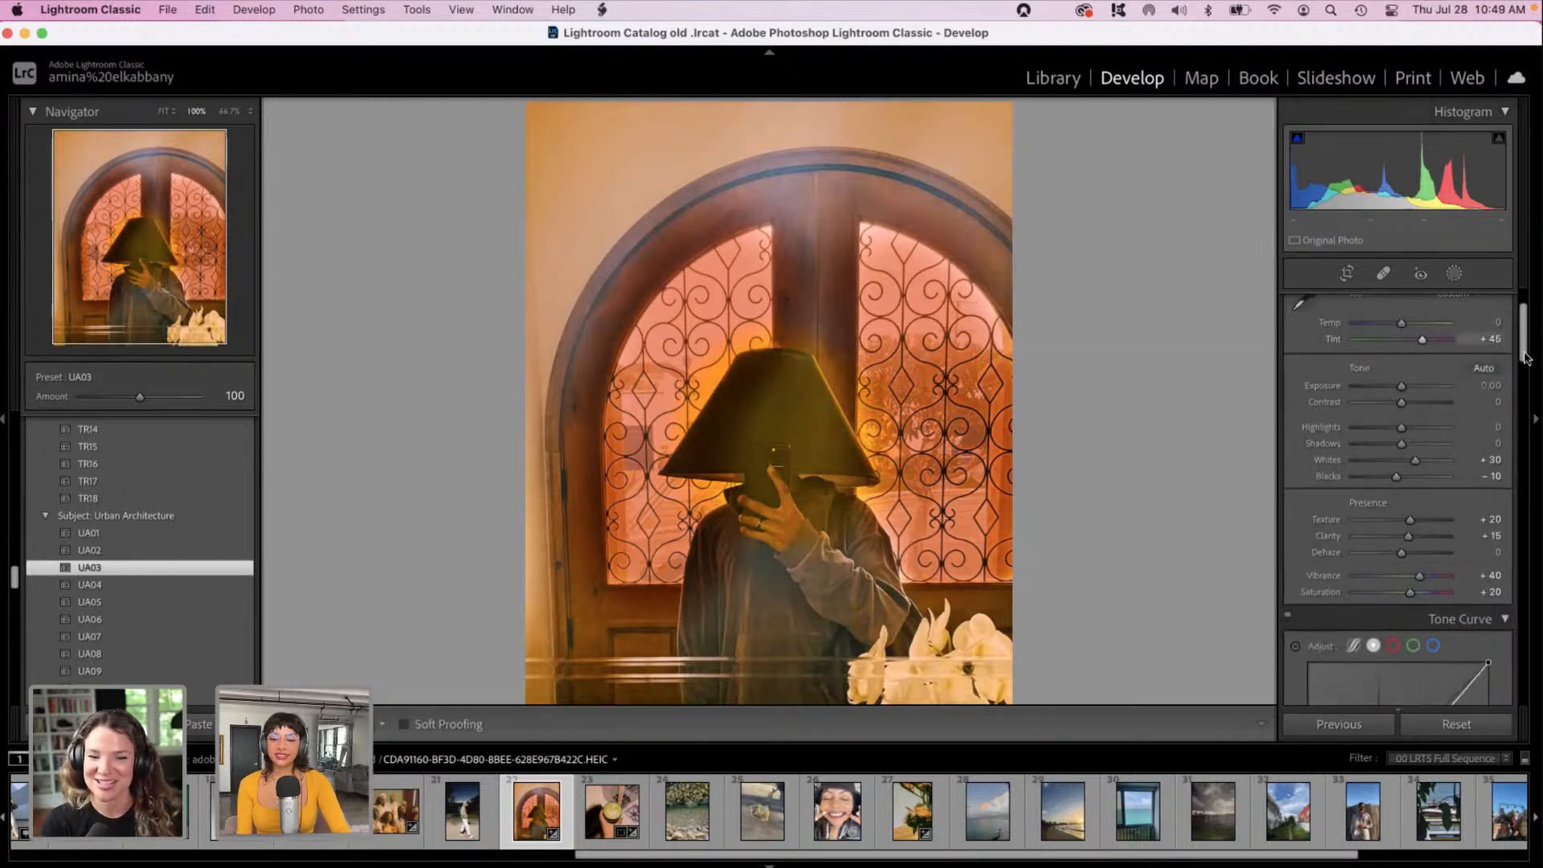
Step: In Color Grading, shift the portrait's highlights toward yellow and reset the shadows color to neutral
drag(1524, 355, 1537, 670)
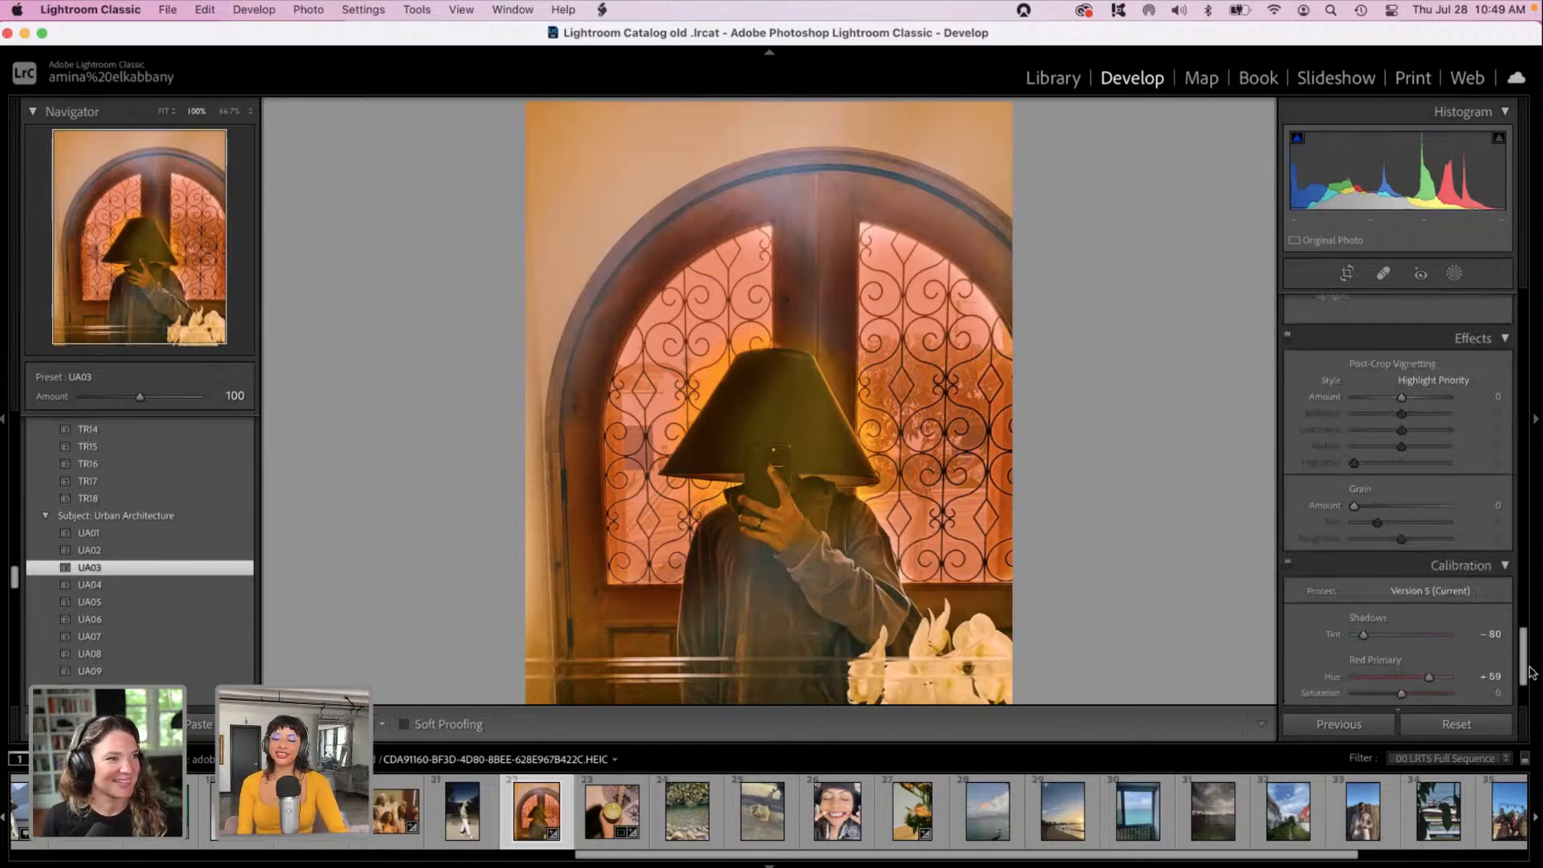
scroll(1471, 518, up, 10)
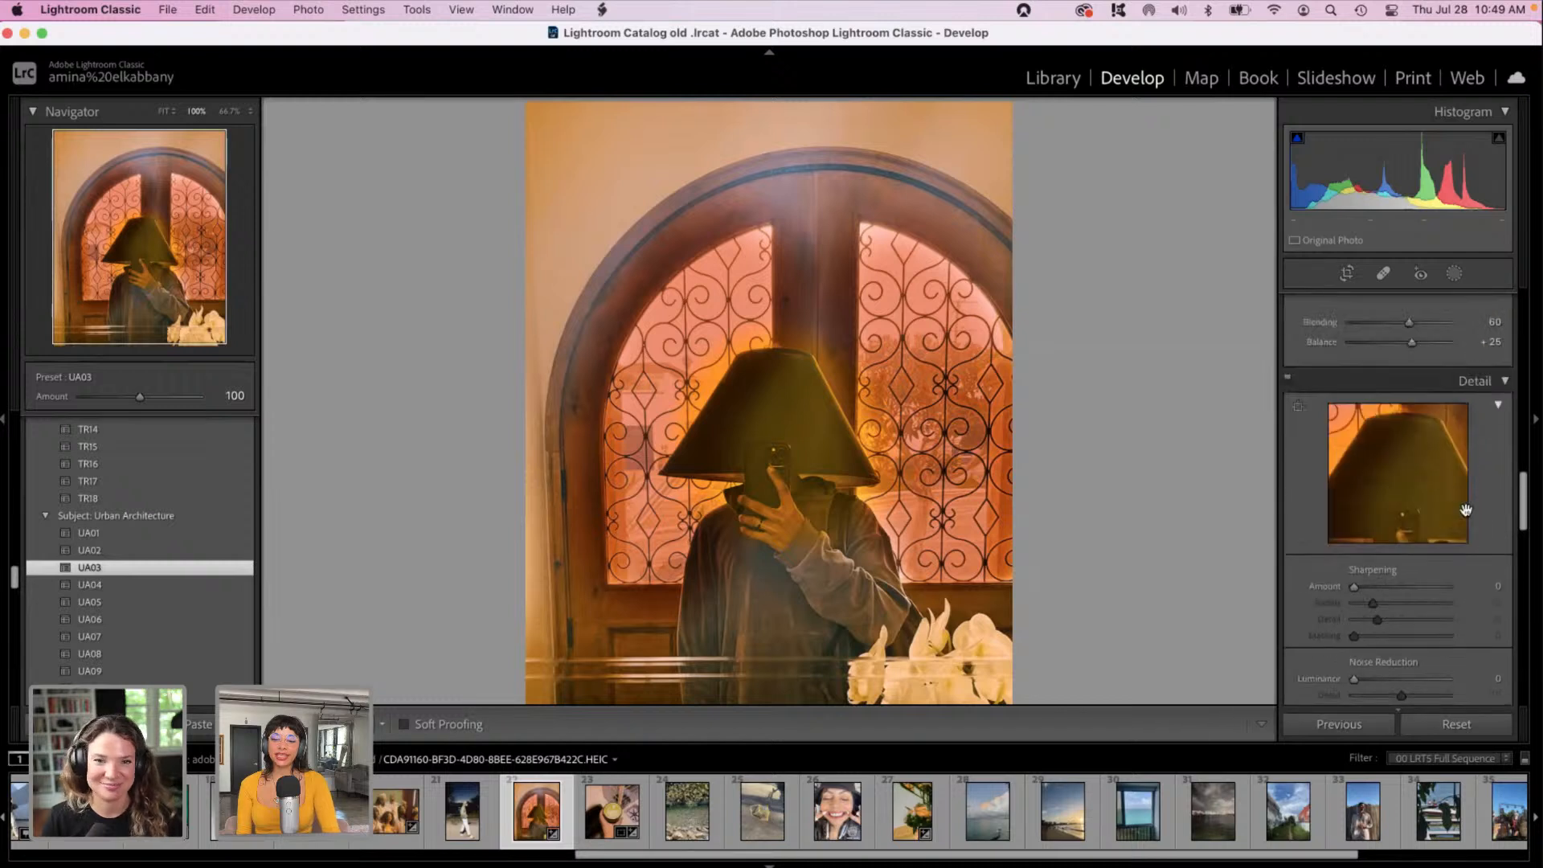
drag(1522, 504, 1518, 454)
mouse_move(1442, 563)
mouse_down()
mouse_move(1424, 542)
mouse_move(1461, 548)
mouse_up()
drag(1371, 566, 1333, 600)
double_click(1333, 598)
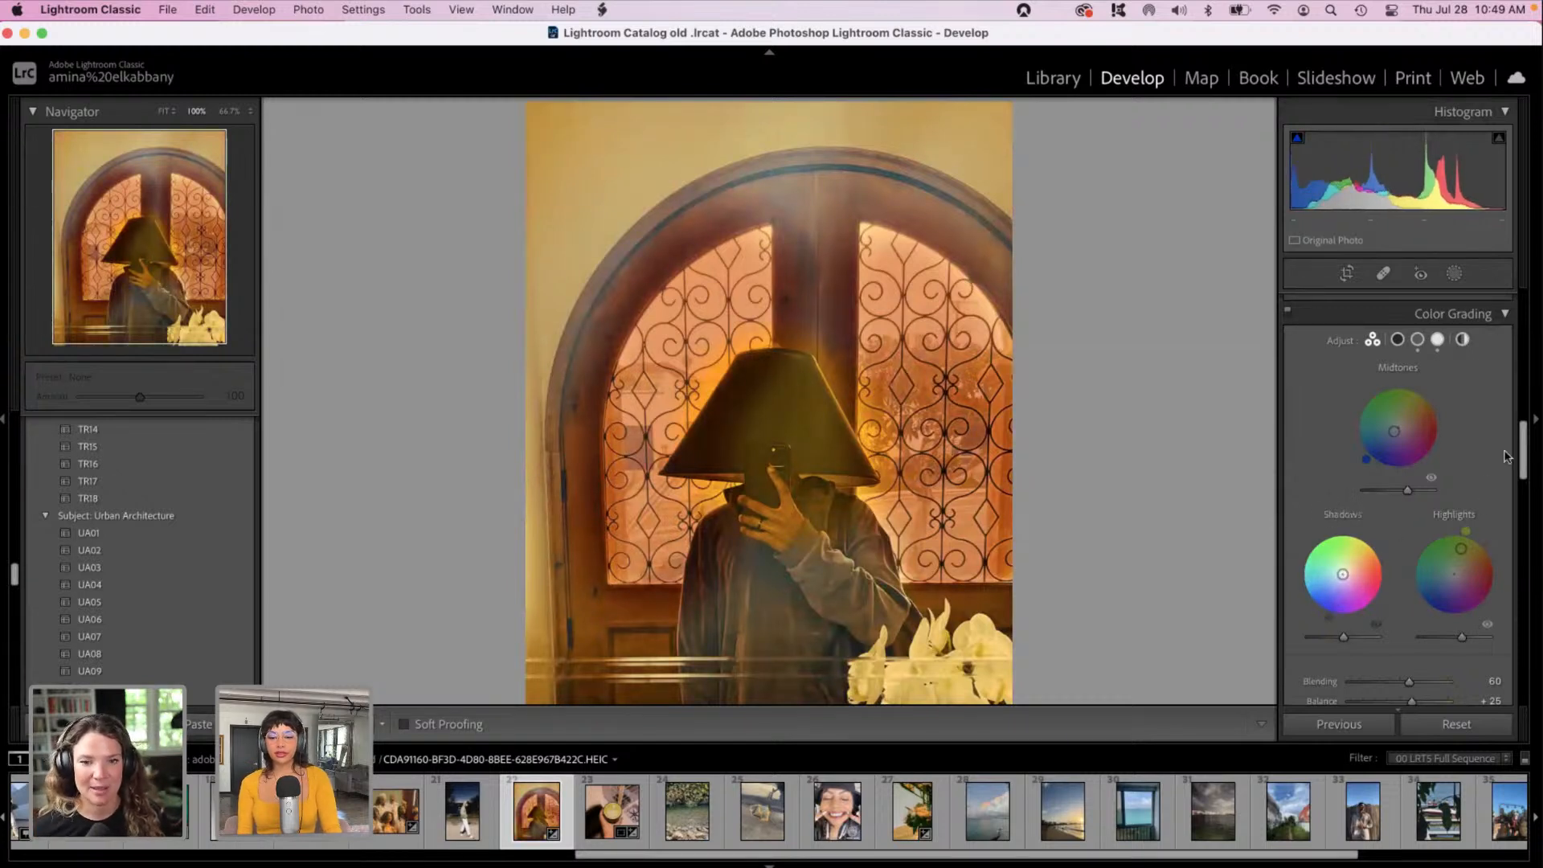
Step: Set the portrait's Temp to −20, Exposure −1.10, Highlights −92, Shadows +54, Whites −100 and Blacks +23
drag(1522, 446, 1524, 297)
mouse_move(1401, 411)
mouse_down()
mouse_move(1434, 415)
mouse_move(1378, 417)
mouse_move(1392, 417)
mouse_up()
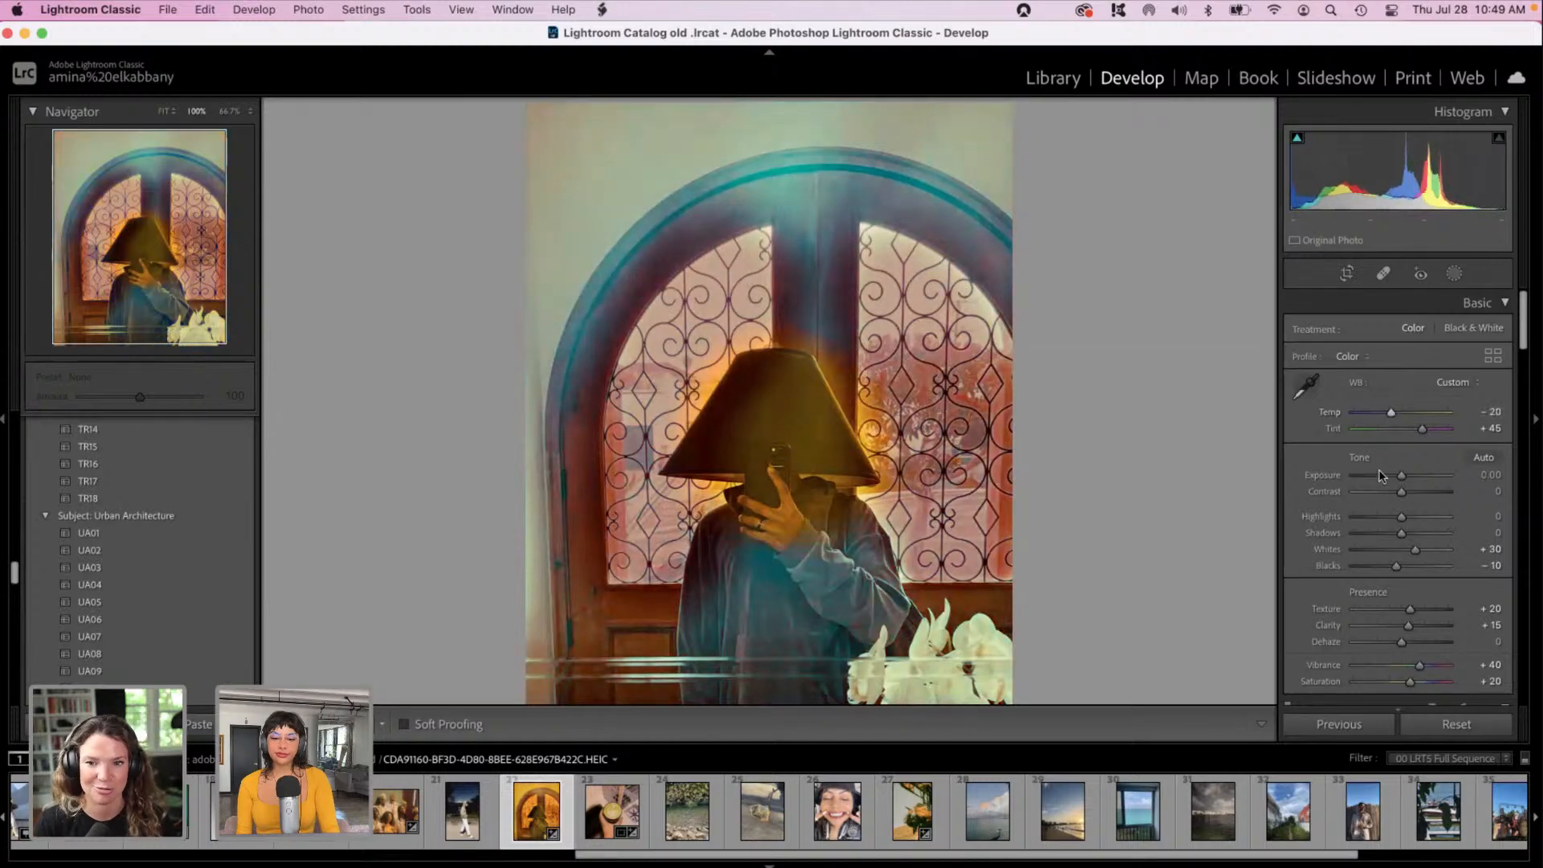
drag(1379, 481, 1391, 474)
drag(1401, 533, 1353, 549)
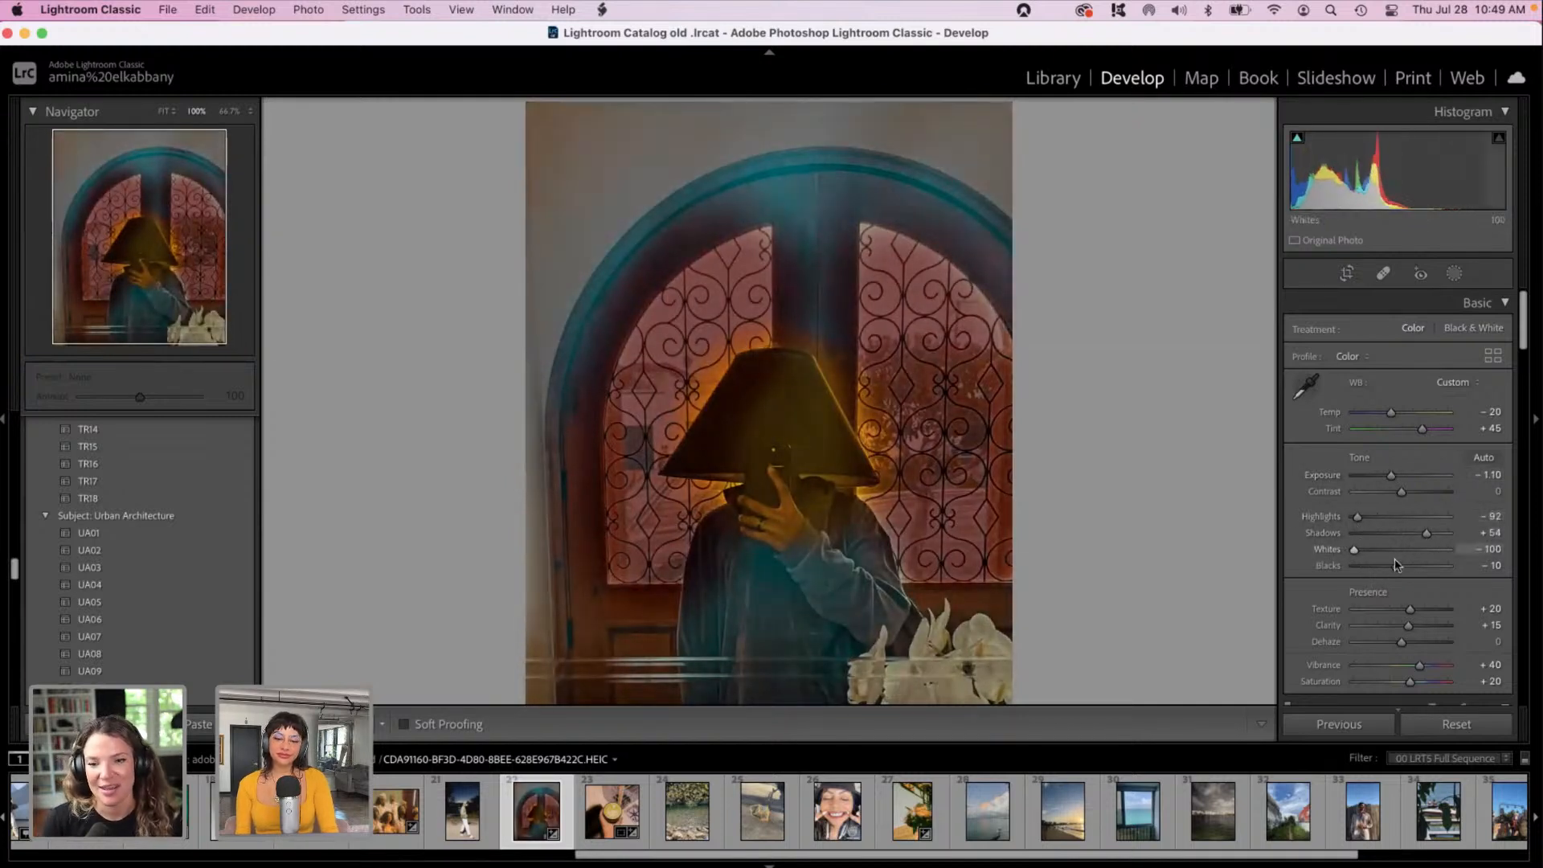
click(1413, 568)
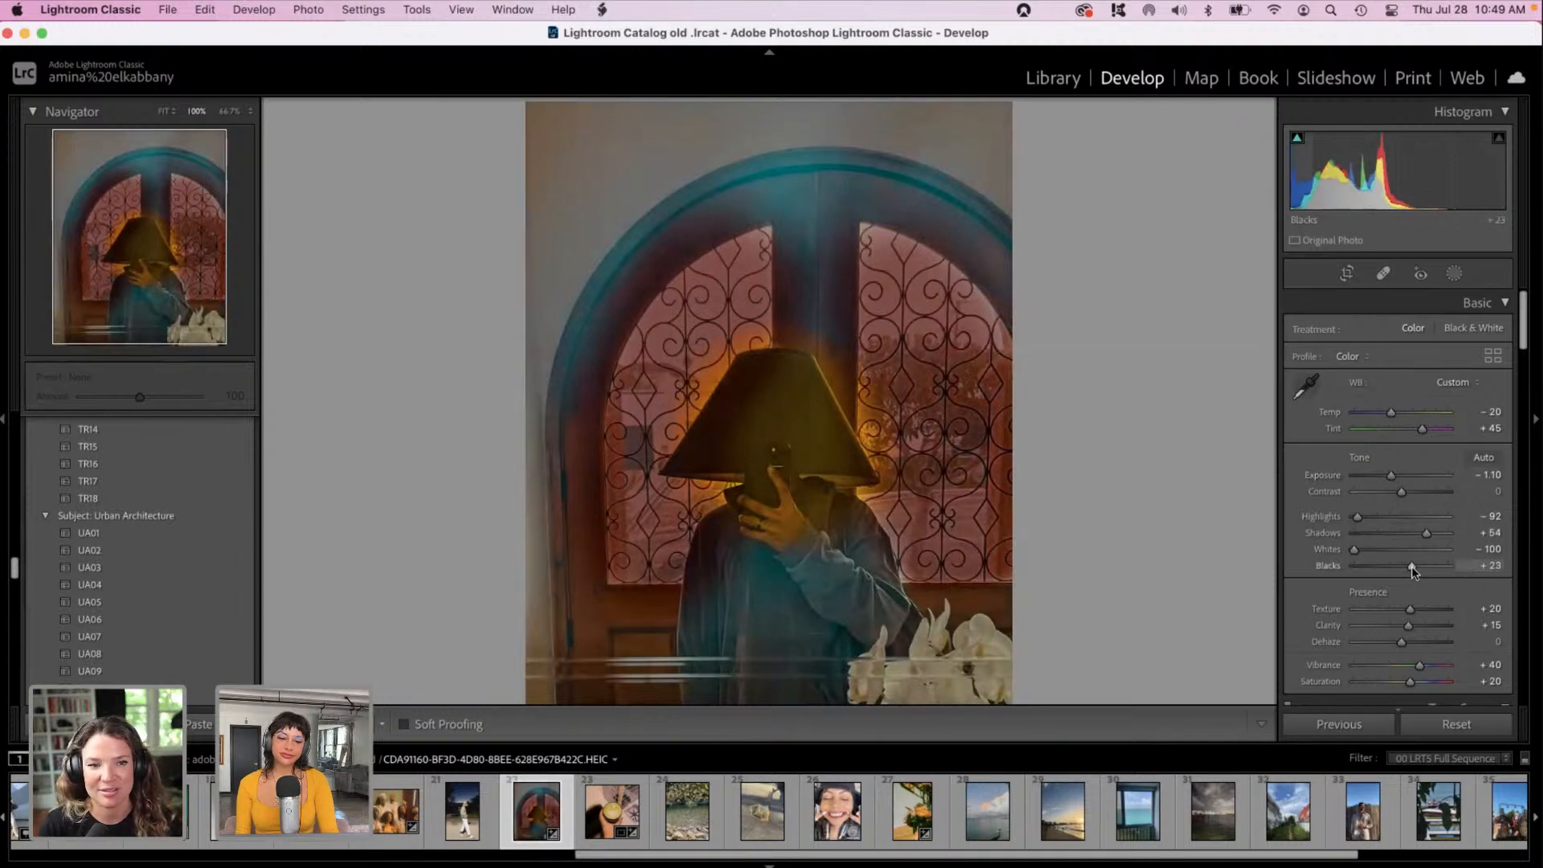
Step: Add a linear gradient mask running from the photo's top edge down to just below the lampshade
click(1453, 274)
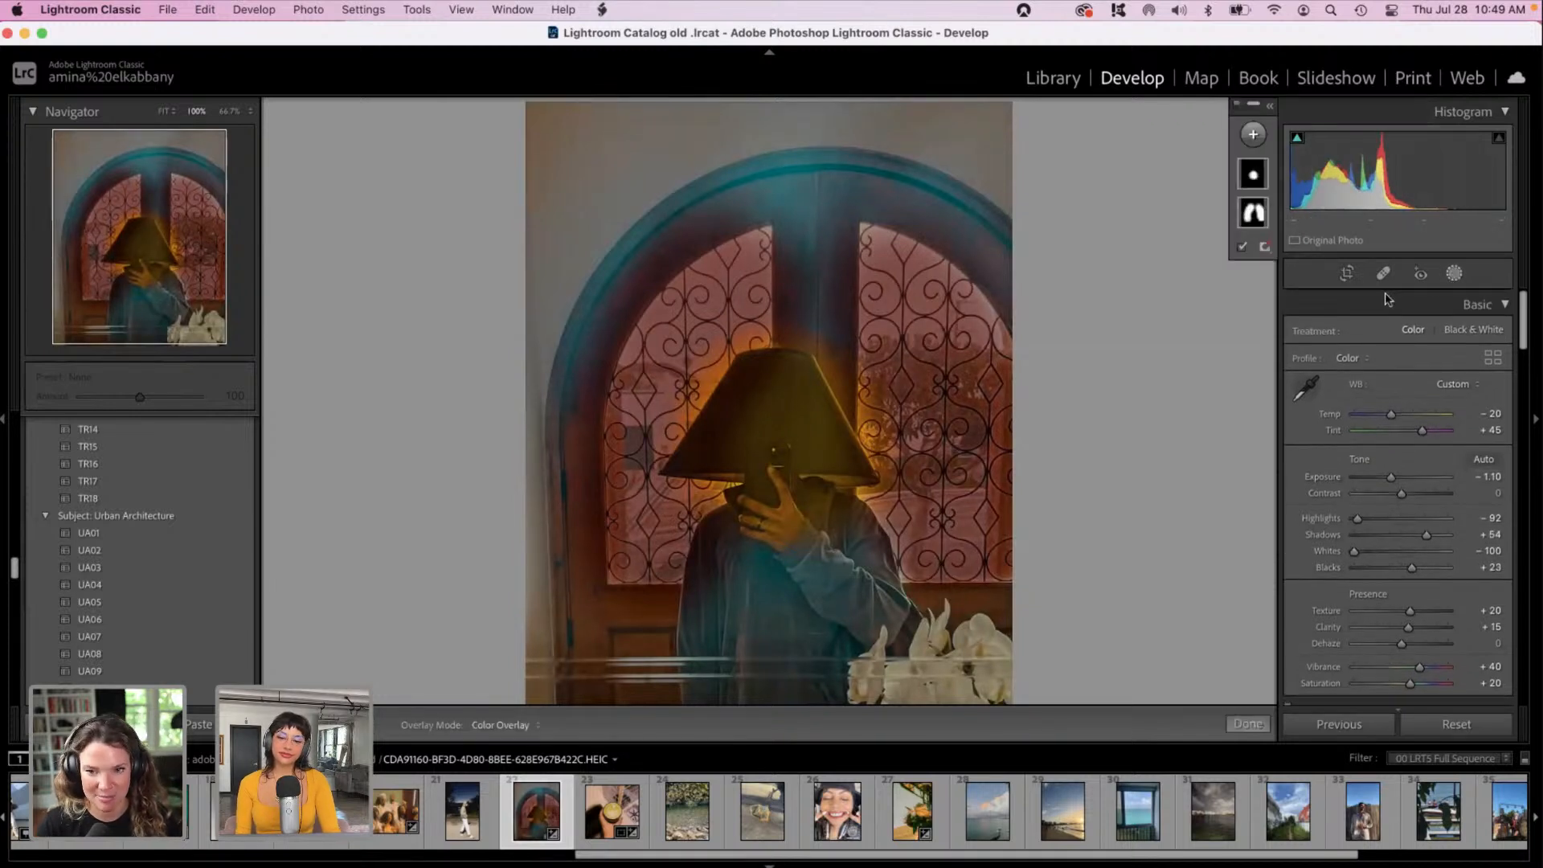
click(1253, 137)
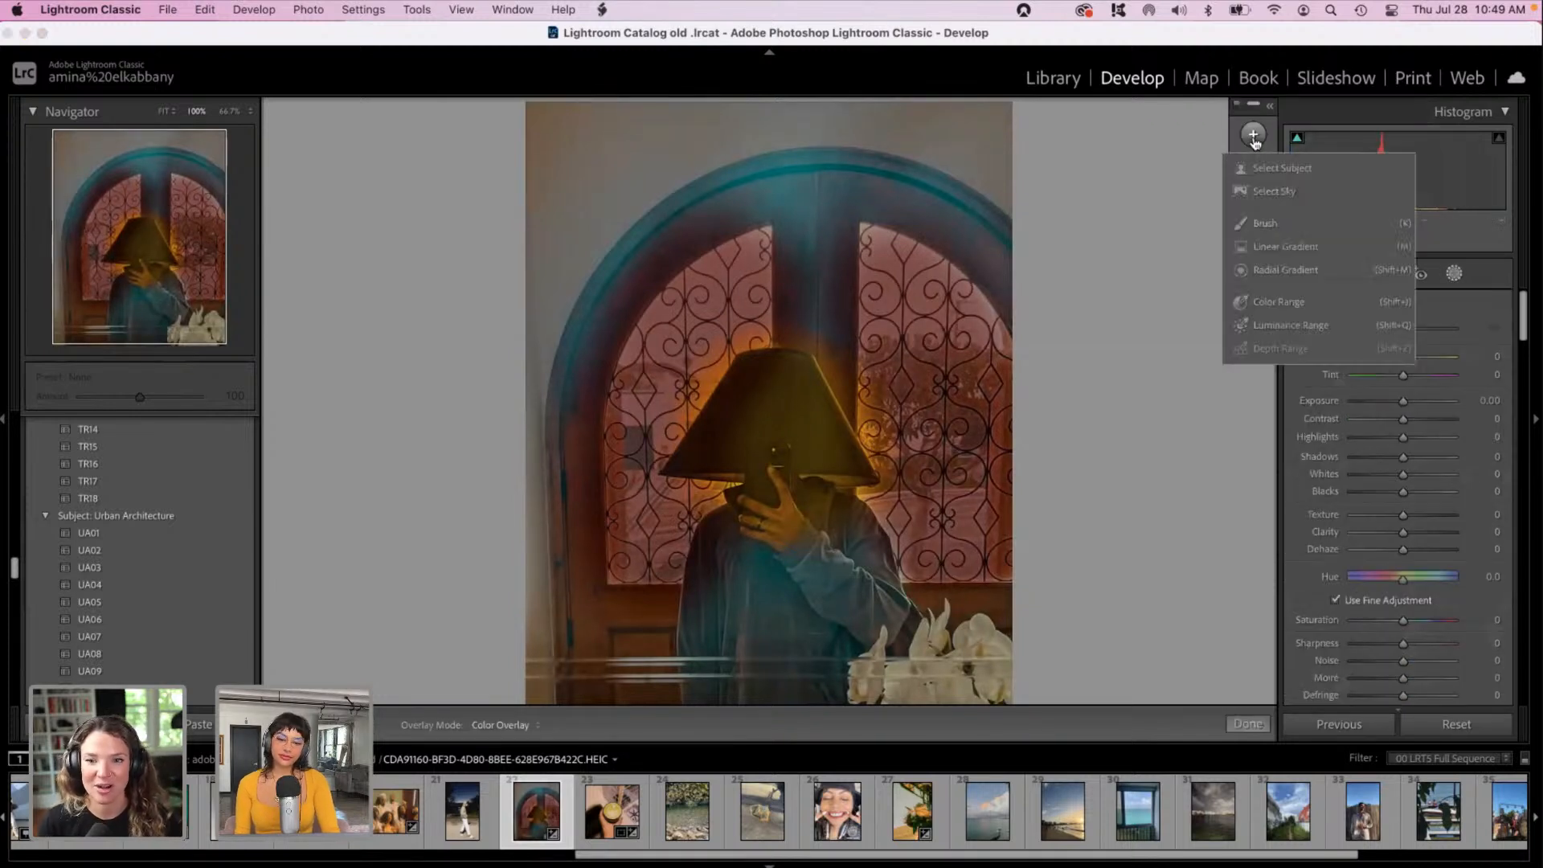
click(1258, 255)
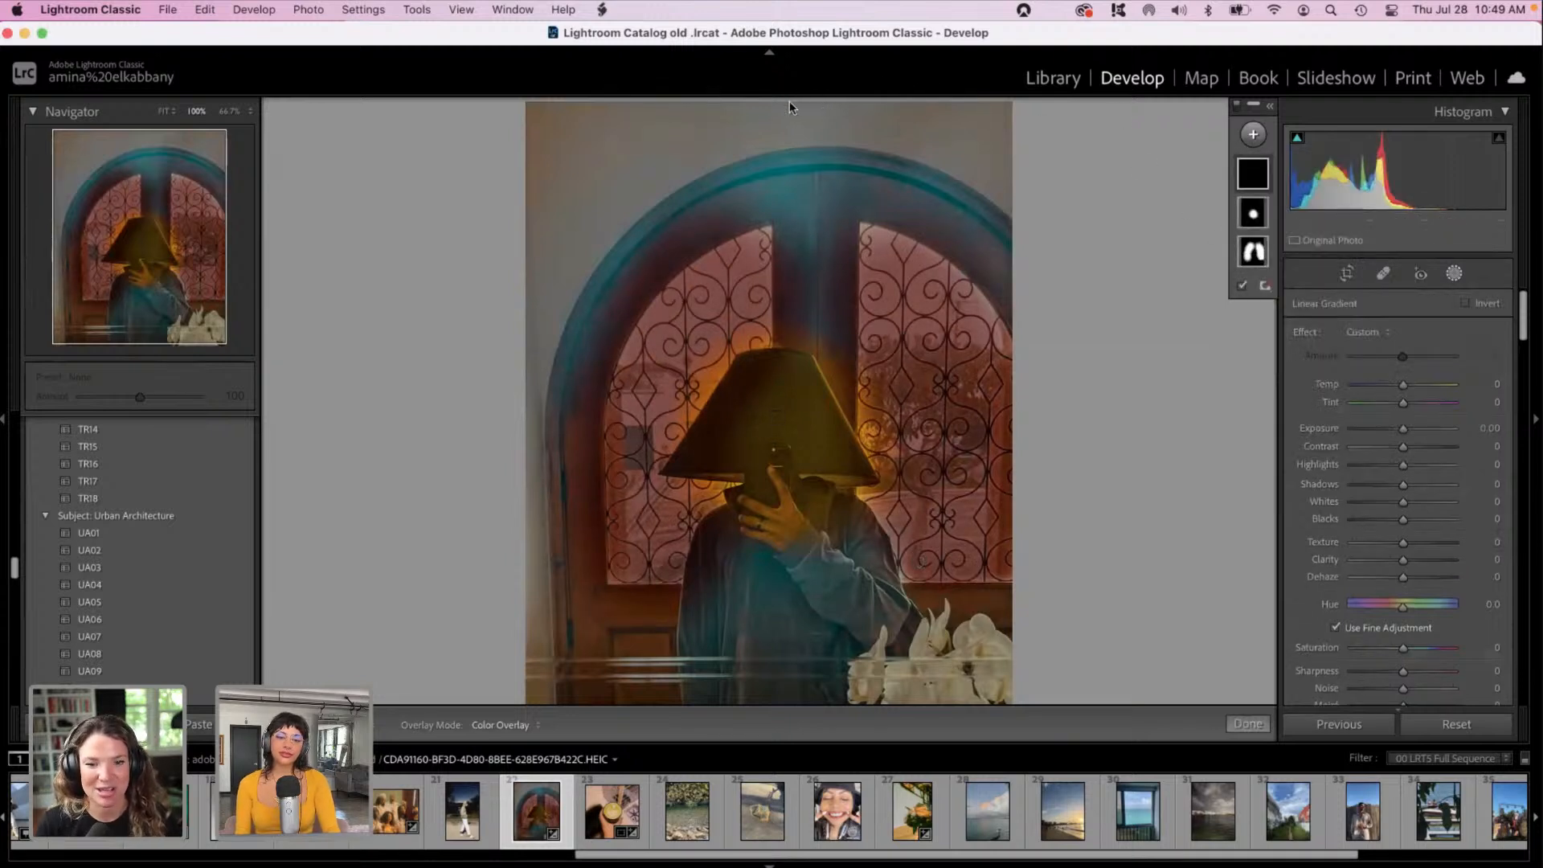
drag(778, 104, 783, 492)
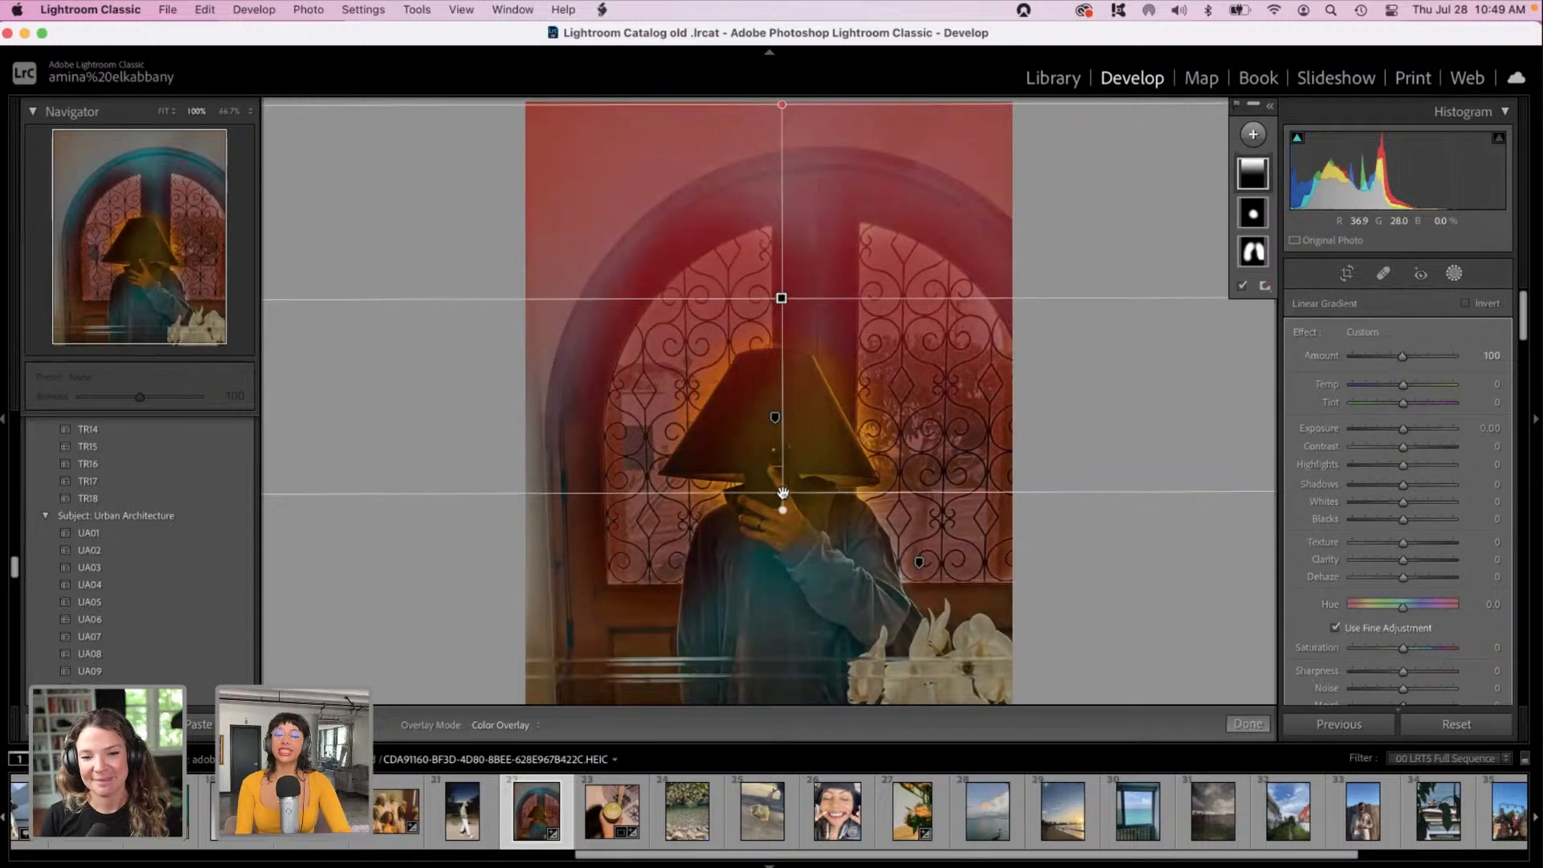
Step: Set the linear gradient's Exposure to −1.00, Highlights to 54, Whites to 45 and Shadows to −100, and close masking
click(1416, 429)
drag(1416, 429, 1428, 465)
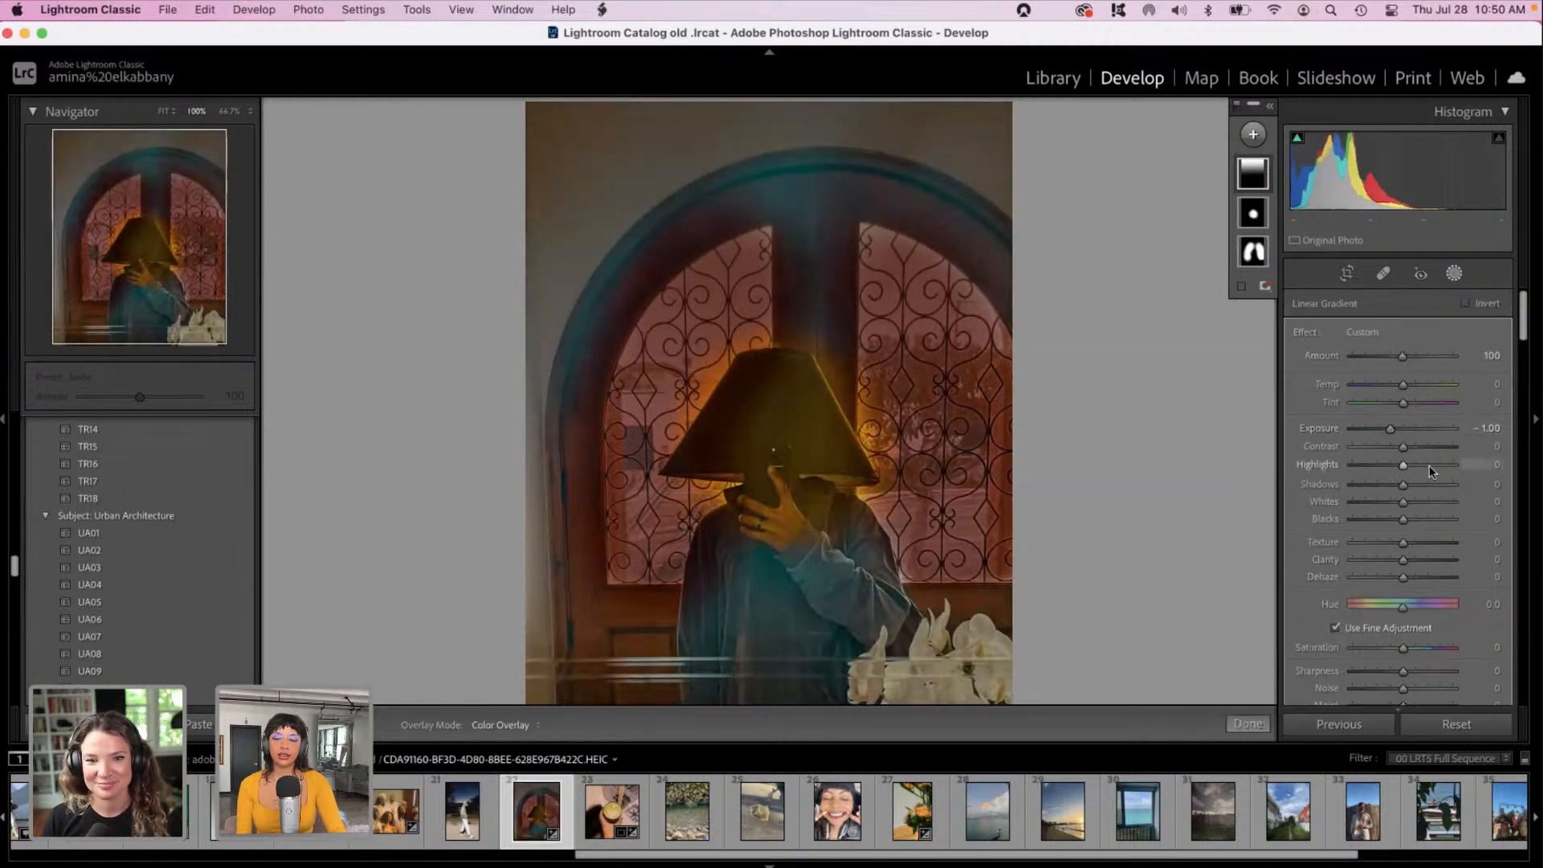
click(1425, 501)
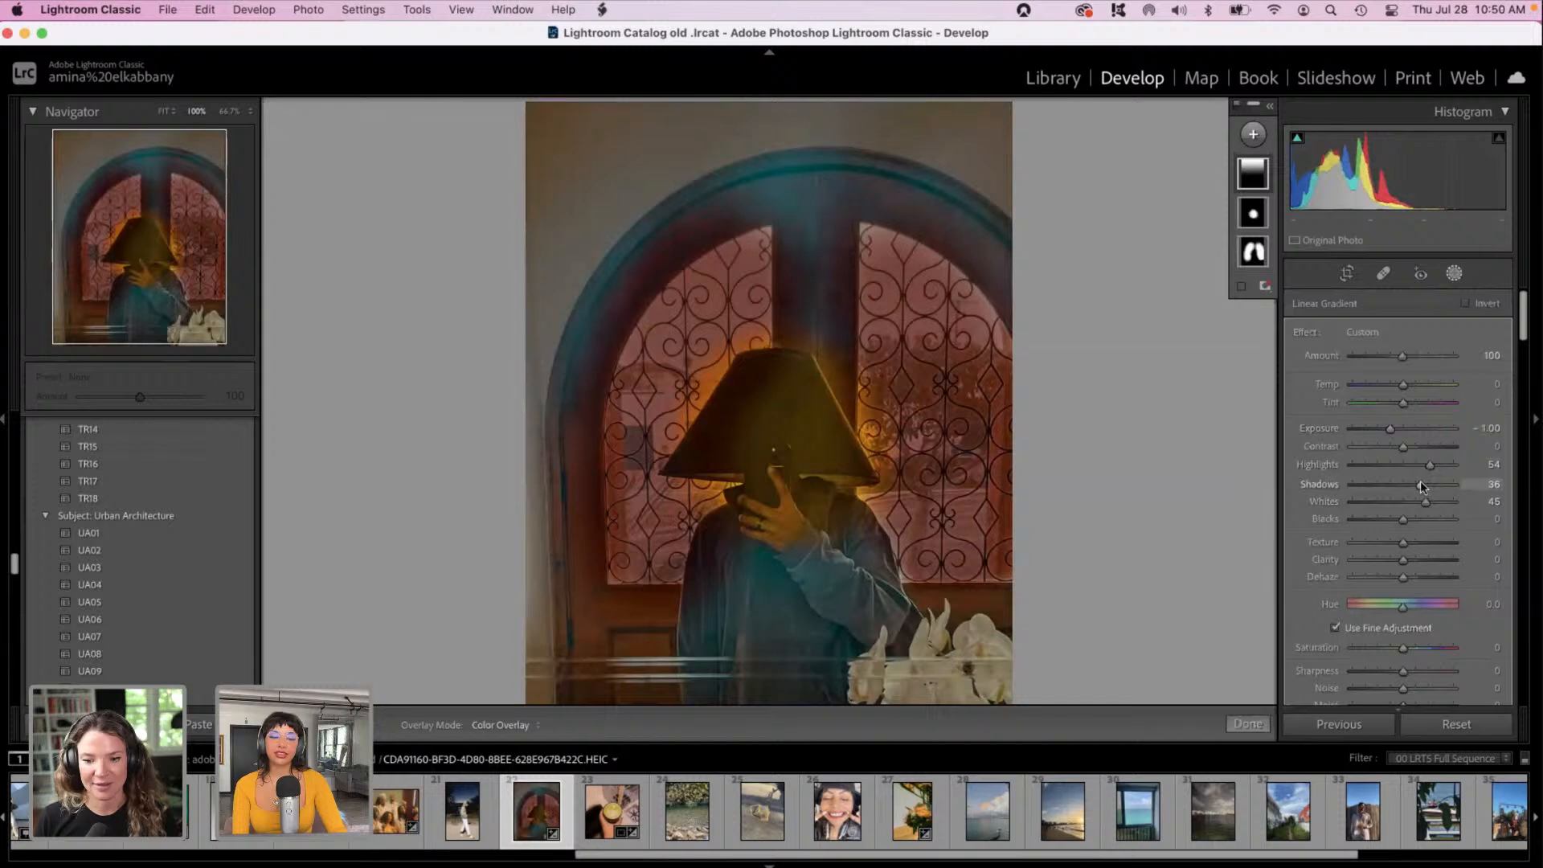
drag(1420, 484, 1315, 493)
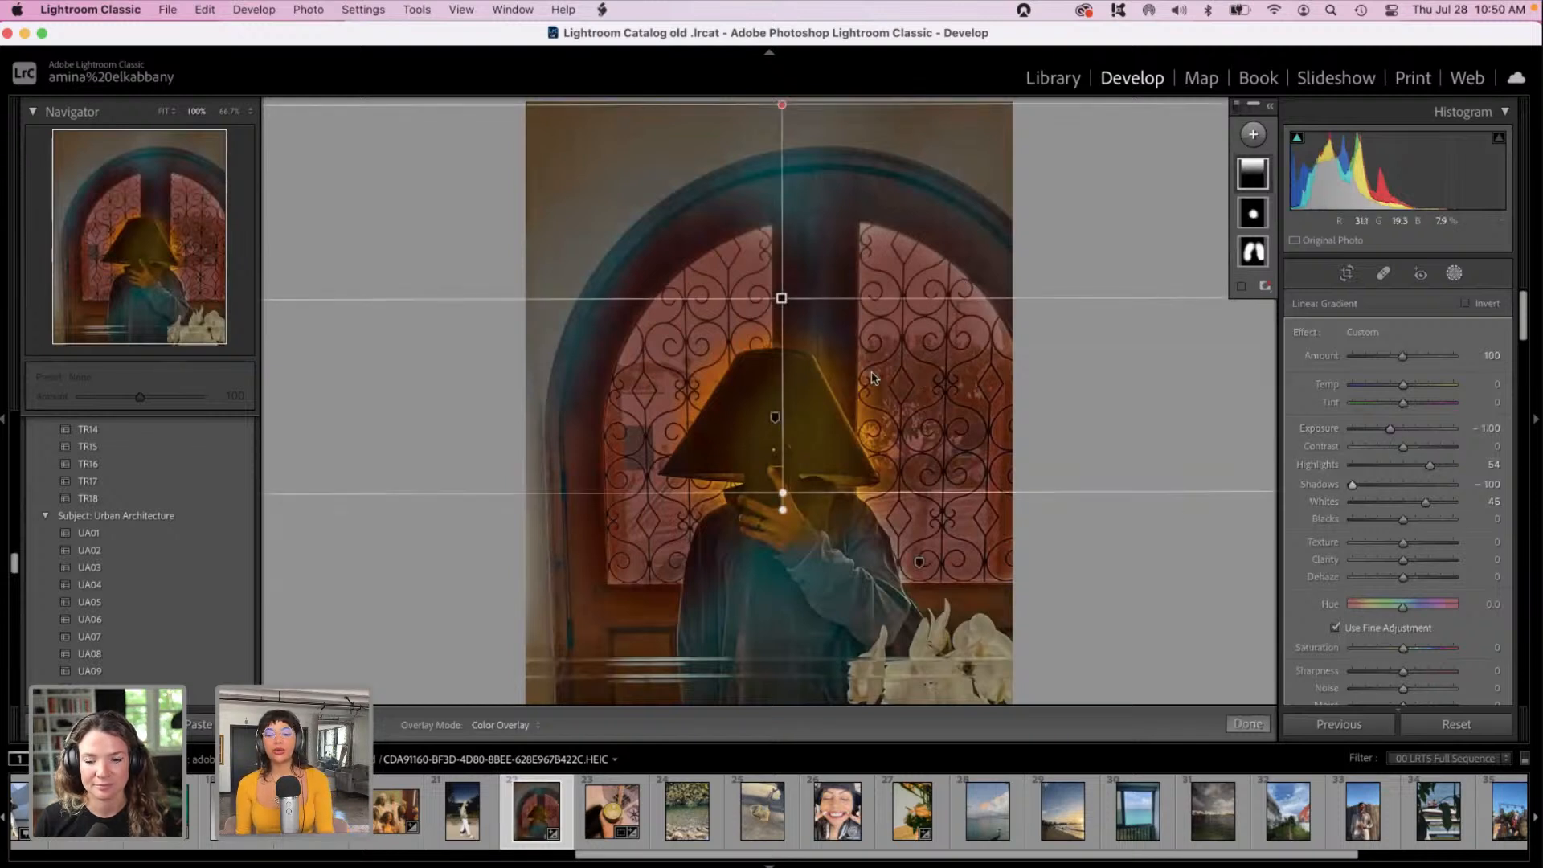
click(1454, 274)
Step: Add a slightly tilted linear gradient mask from beyond the photo's right edge to the lampshade's left side, with Exposure −2.31
drag(1525, 341, 1536, 709)
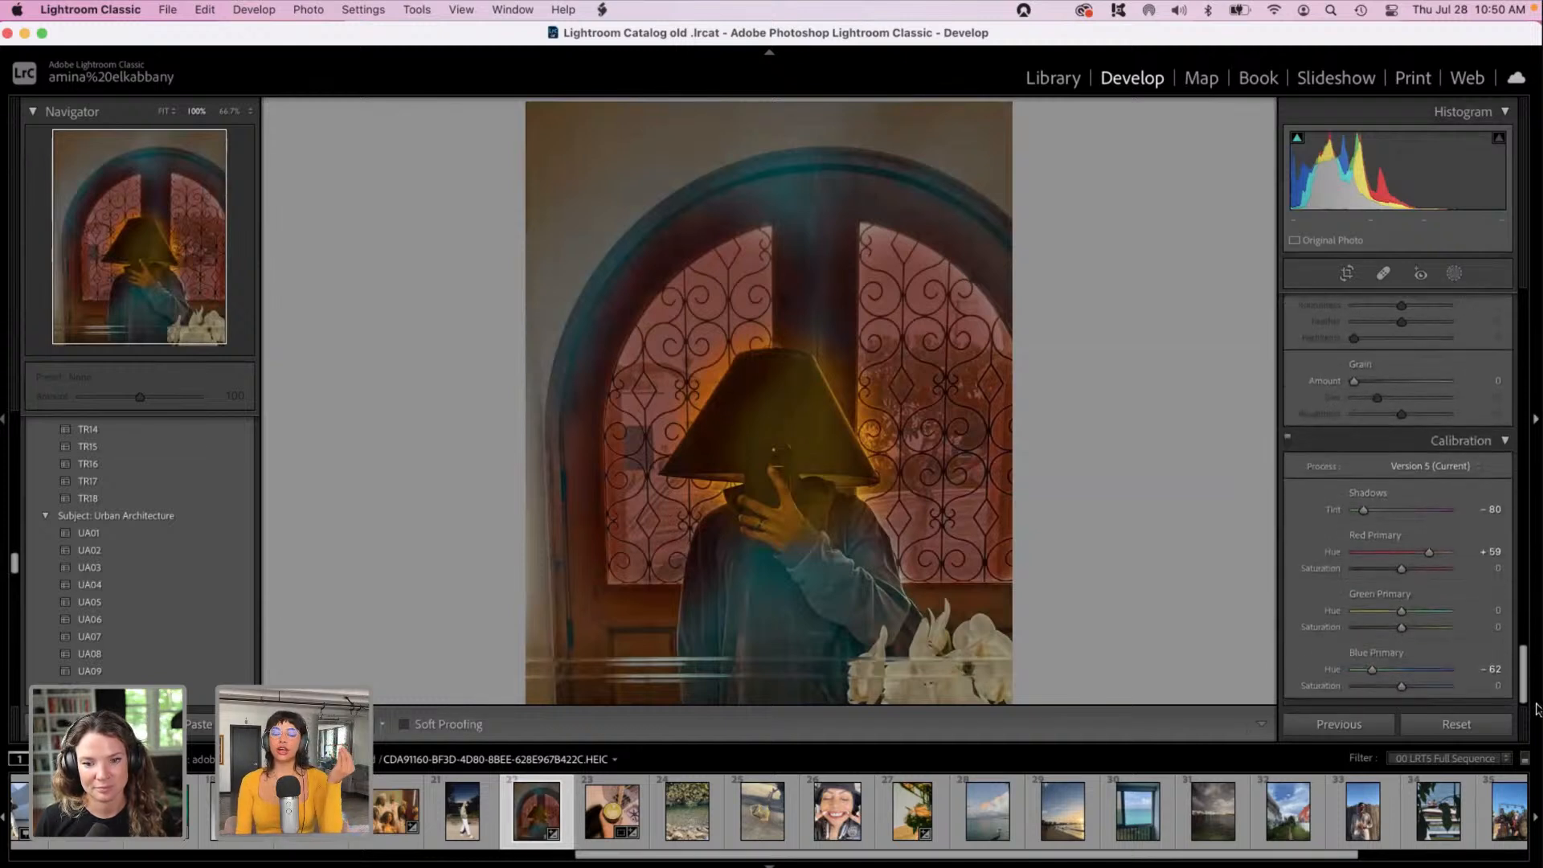
click(1454, 274)
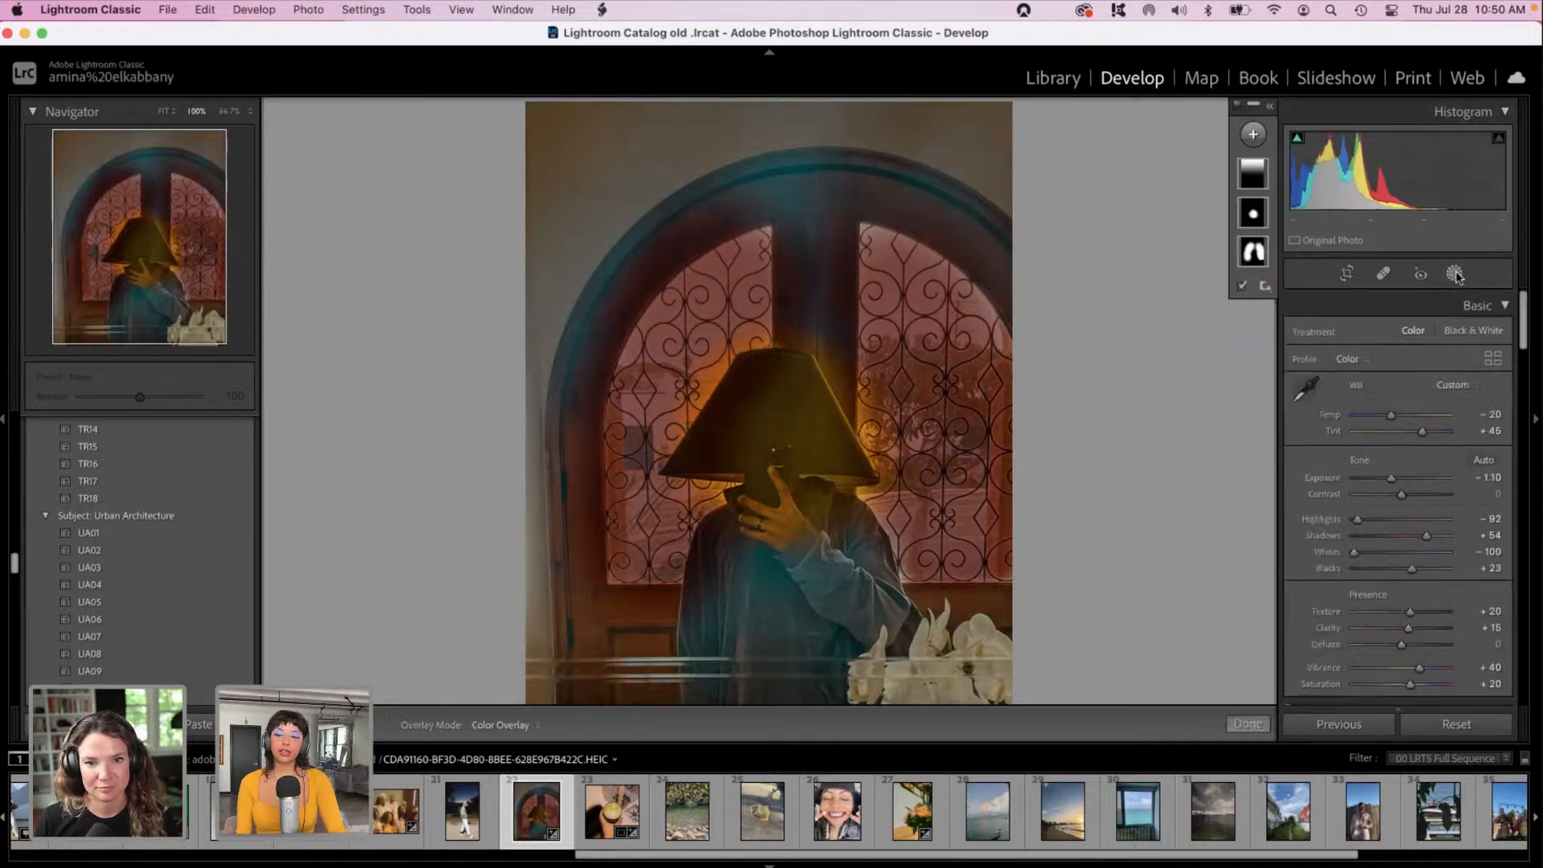
click(1253, 134)
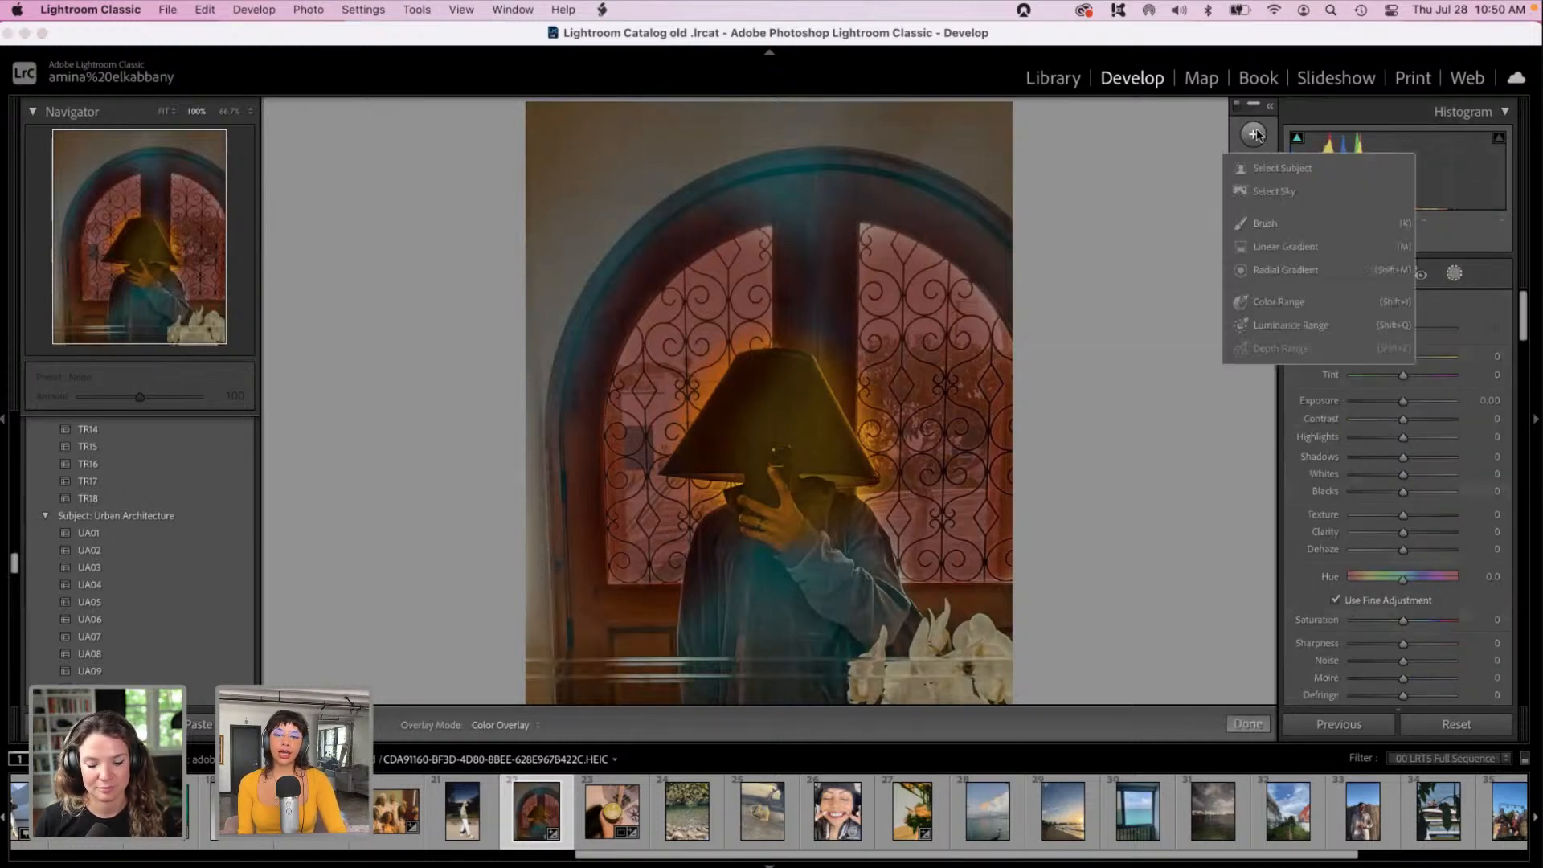
click(1277, 254)
drag(1073, 277, 692, 317)
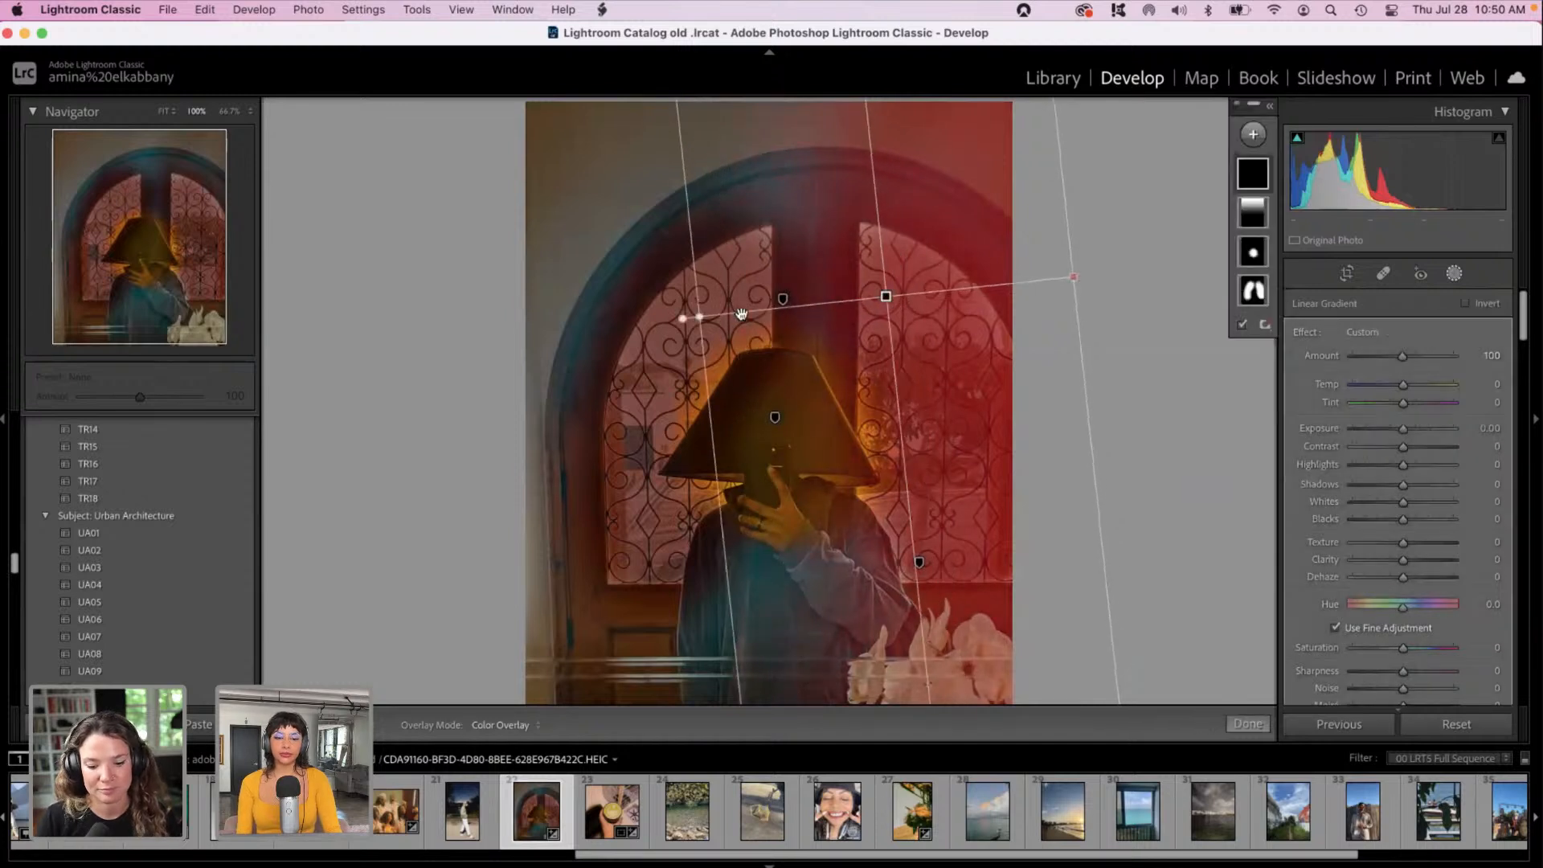
click(1373, 427)
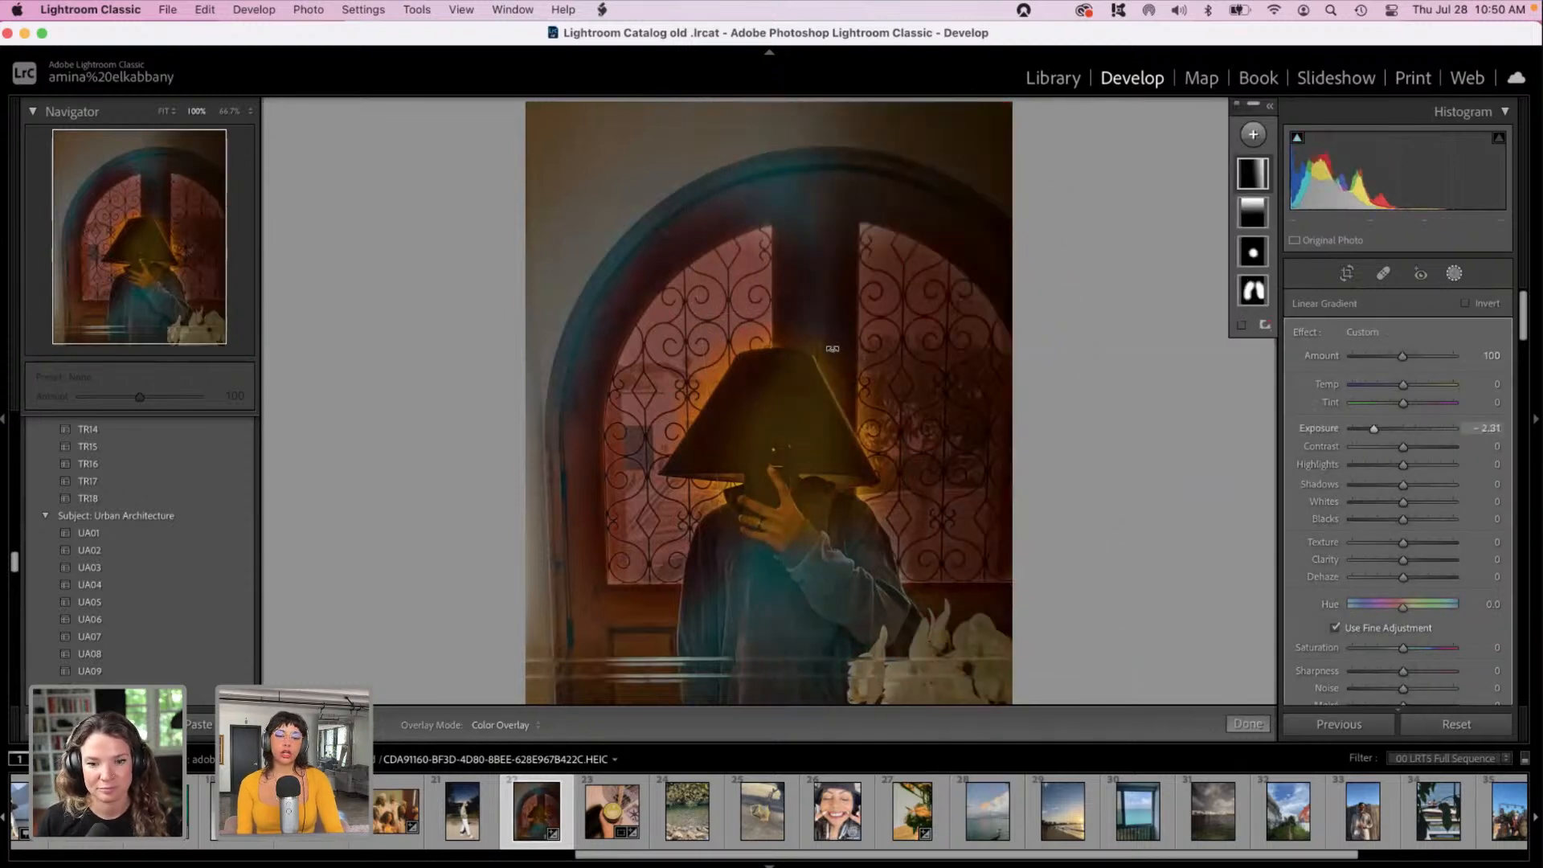
Step: Add a linear gradient mask from the photo's left edge to its middle with Exposure −3.11, and set the overall photo Exposure to −0.75
click(1252, 135)
click(1241, 246)
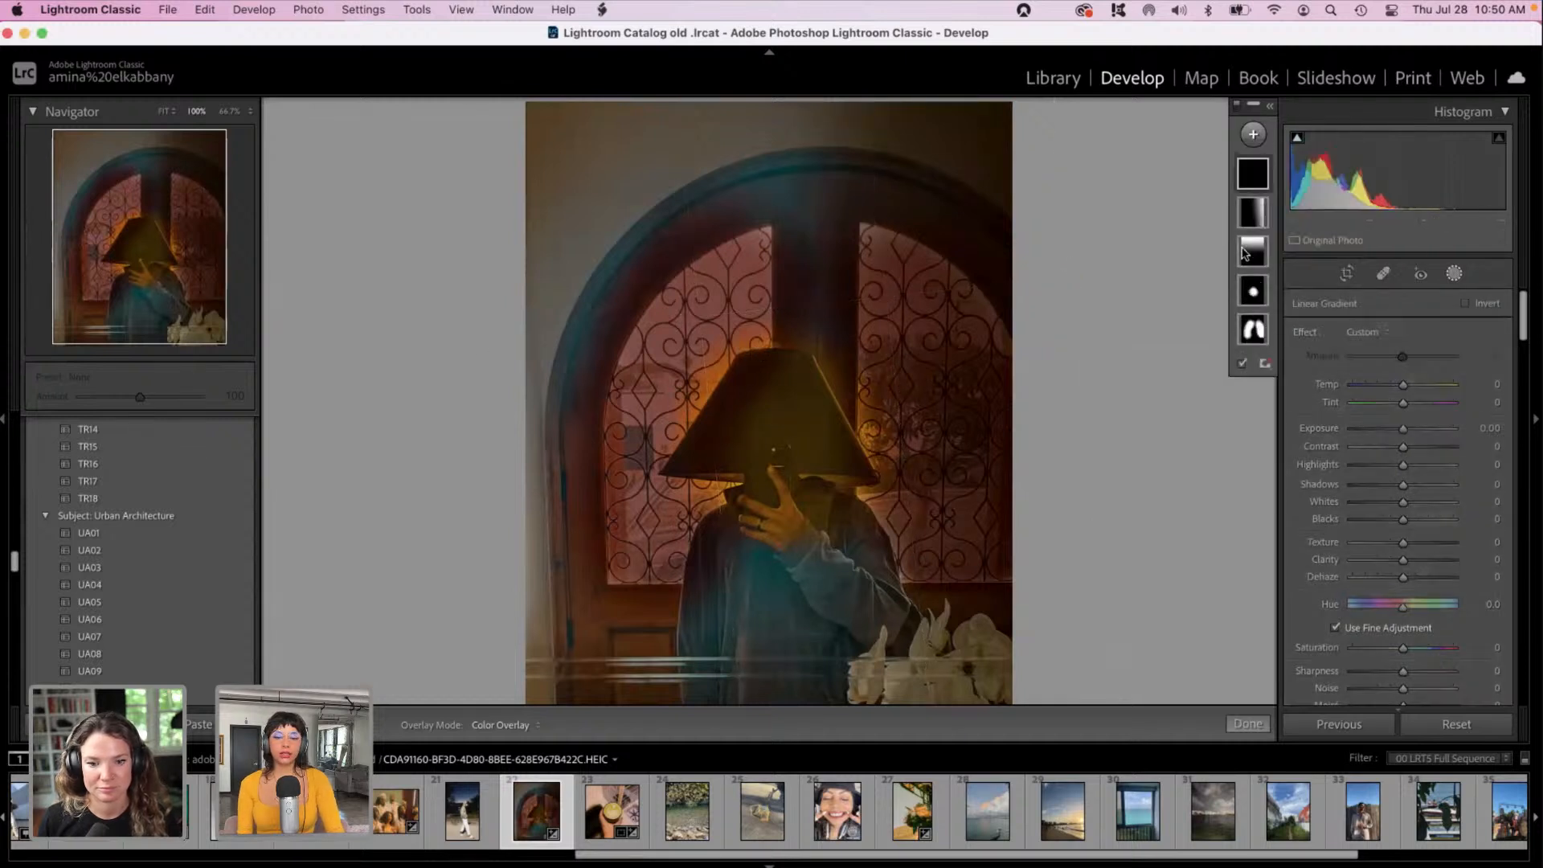
drag(504, 287, 773, 340)
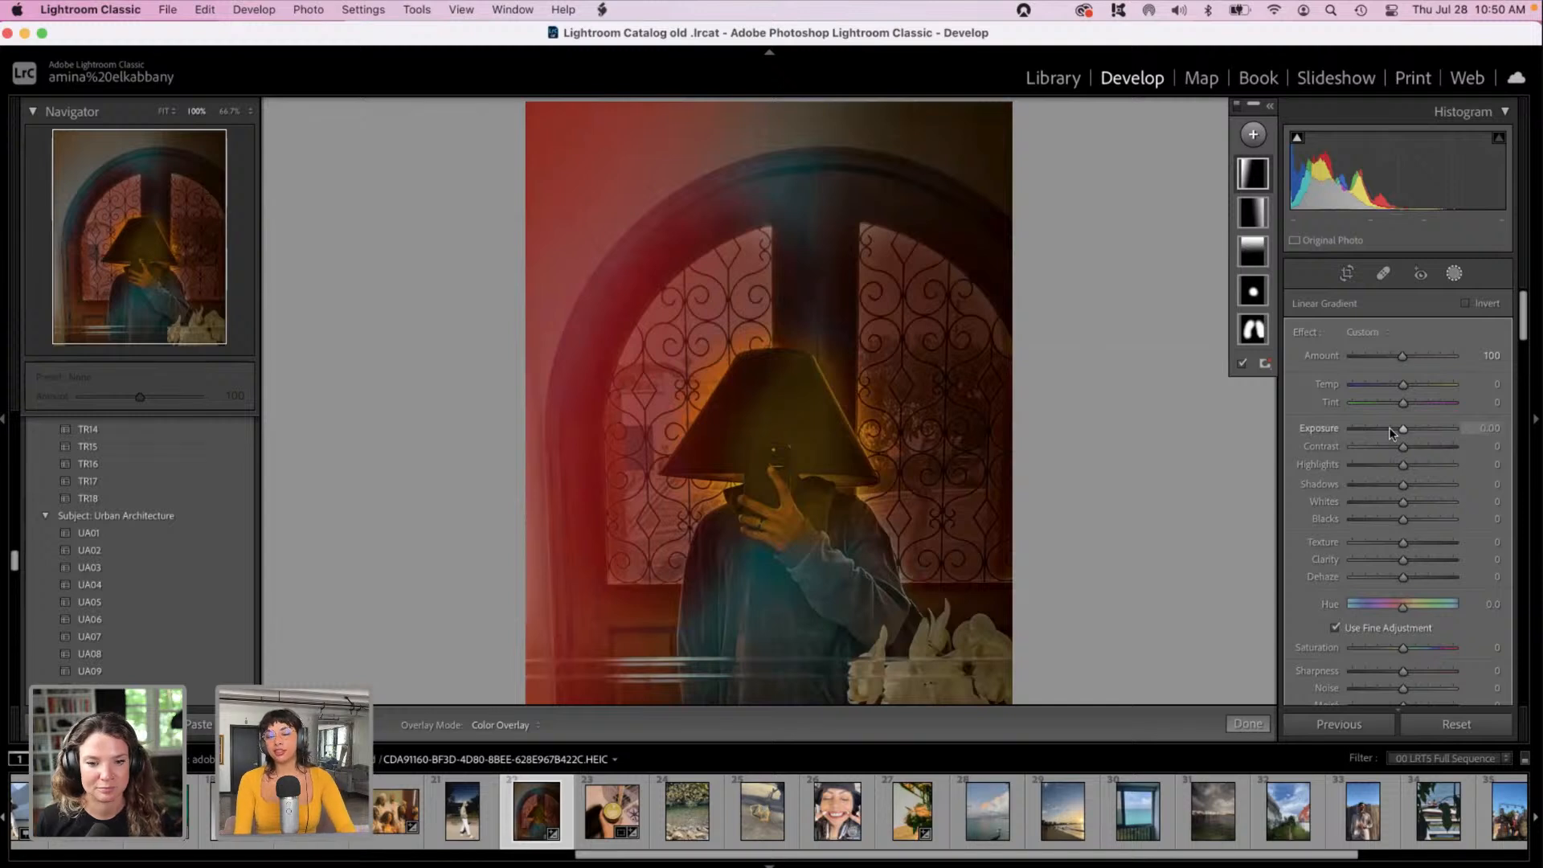
drag(1390, 432, 1363, 432)
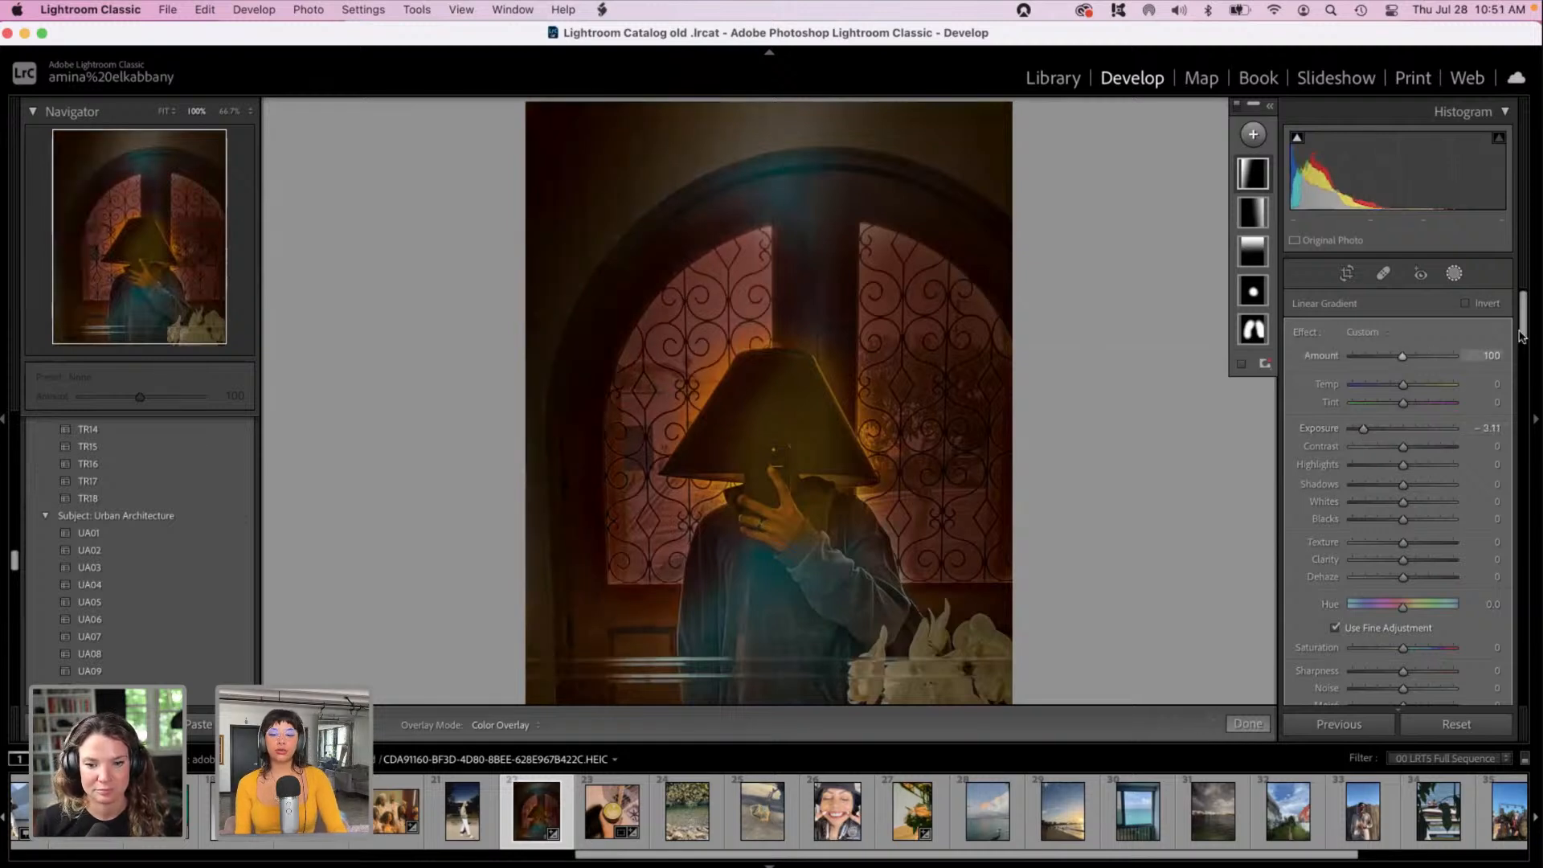
click(1454, 274)
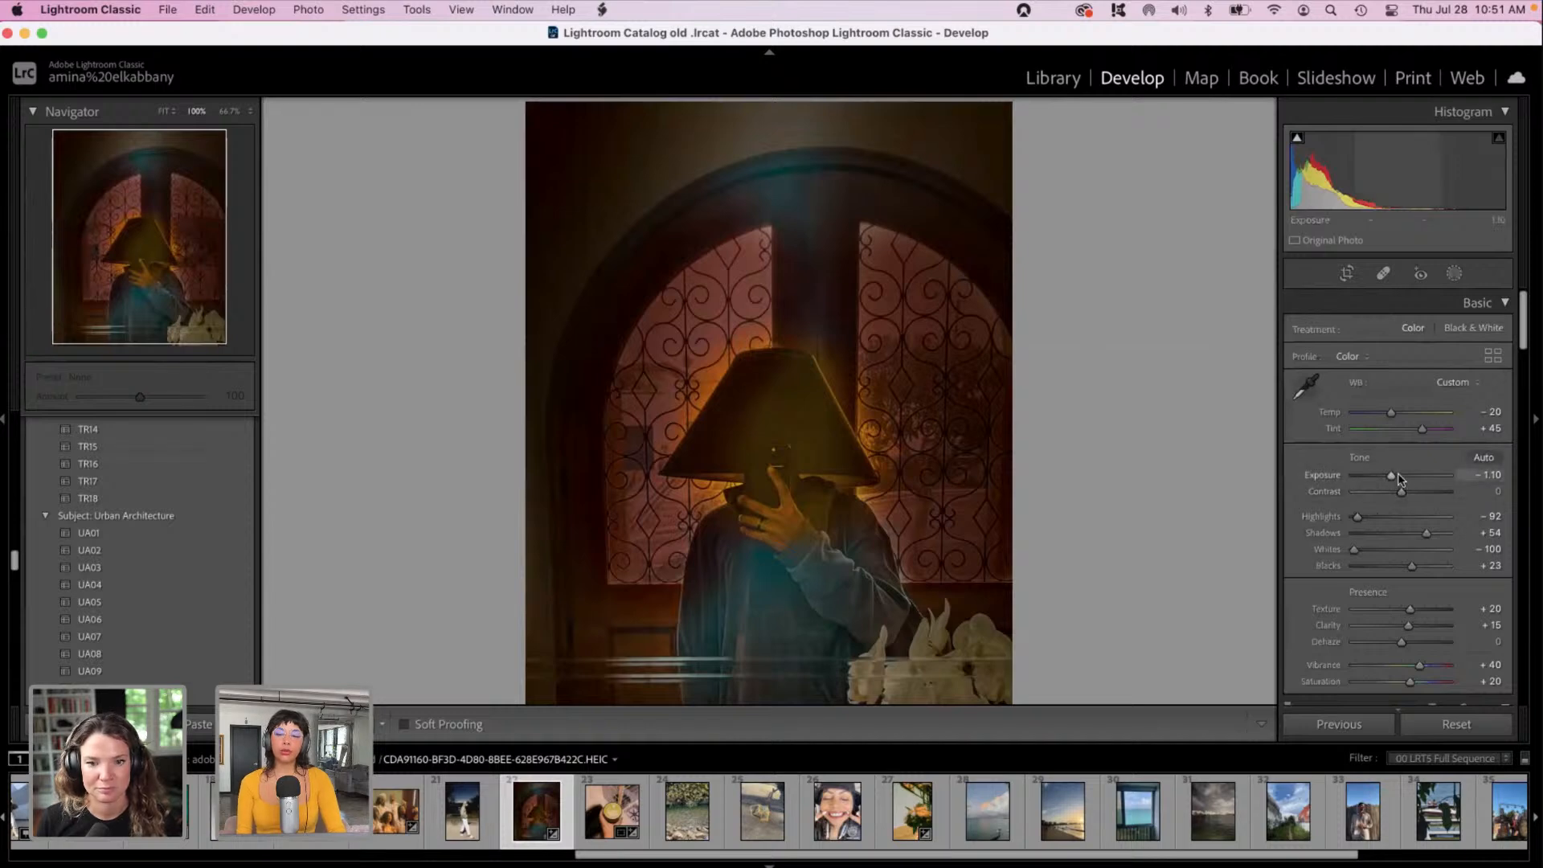
drag(1399, 478, 1394, 481)
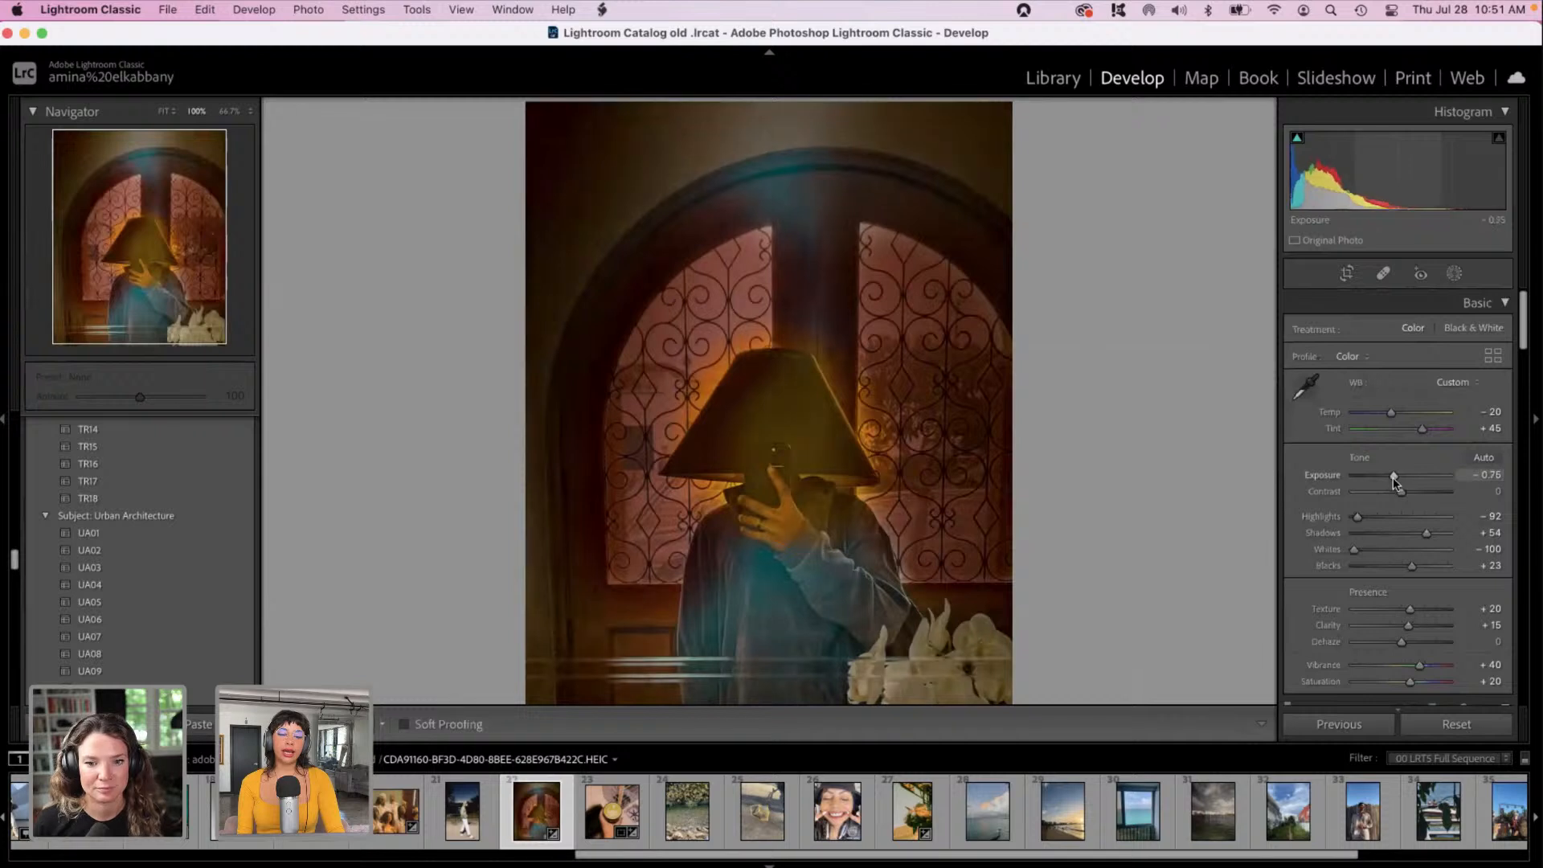
Step: Add a linear gradient mask from the photo's bottom edge up to just below the lampshade, with Exposure −2.81
click(1453, 273)
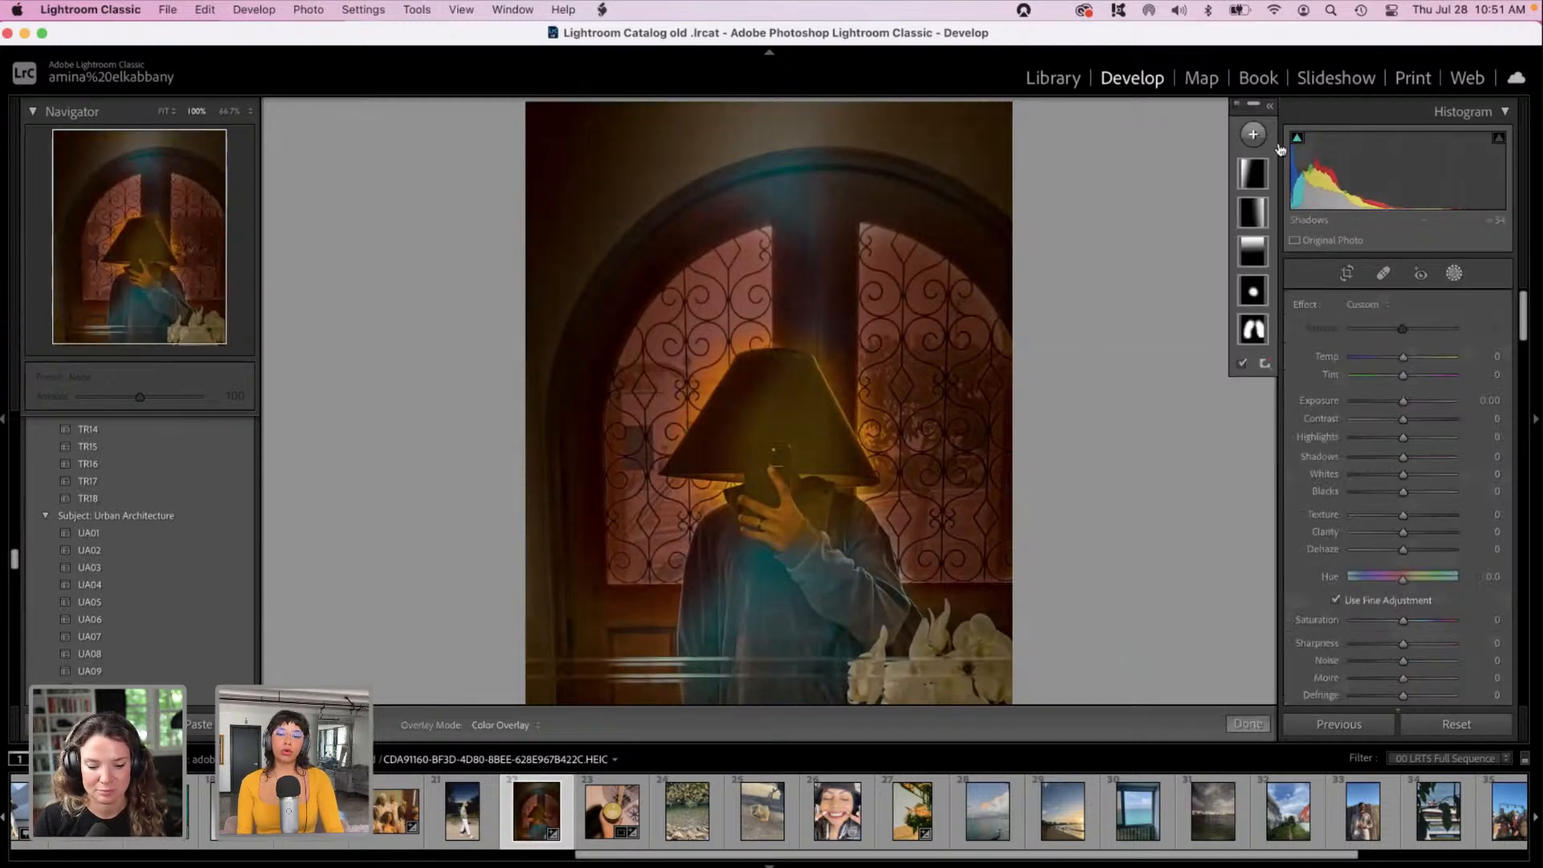
click(1253, 135)
click(1255, 247)
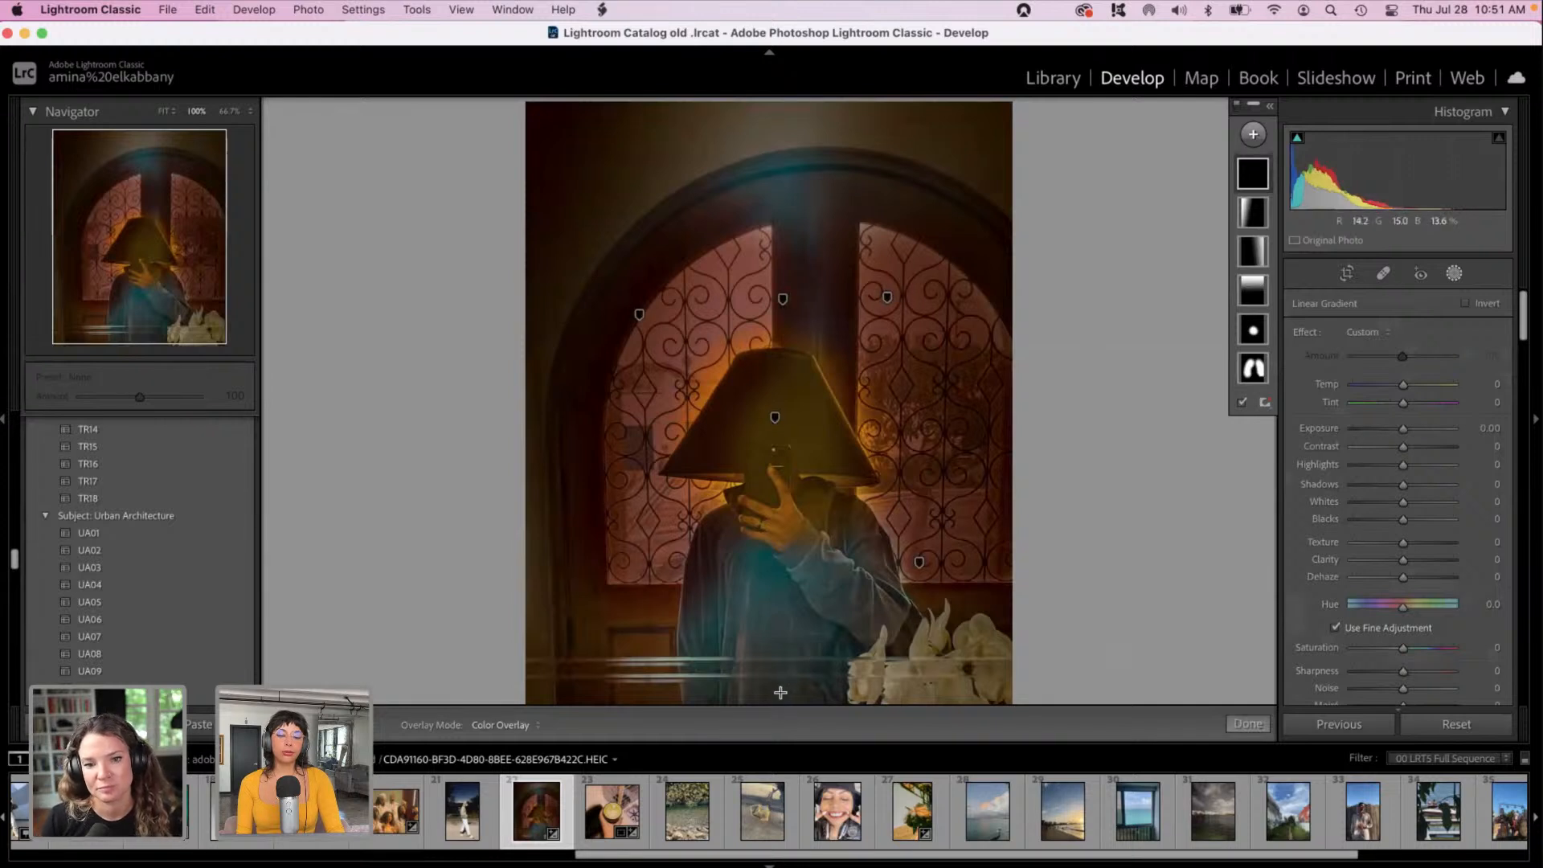
drag(780, 693, 776, 505)
drag(1402, 427, 1368, 429)
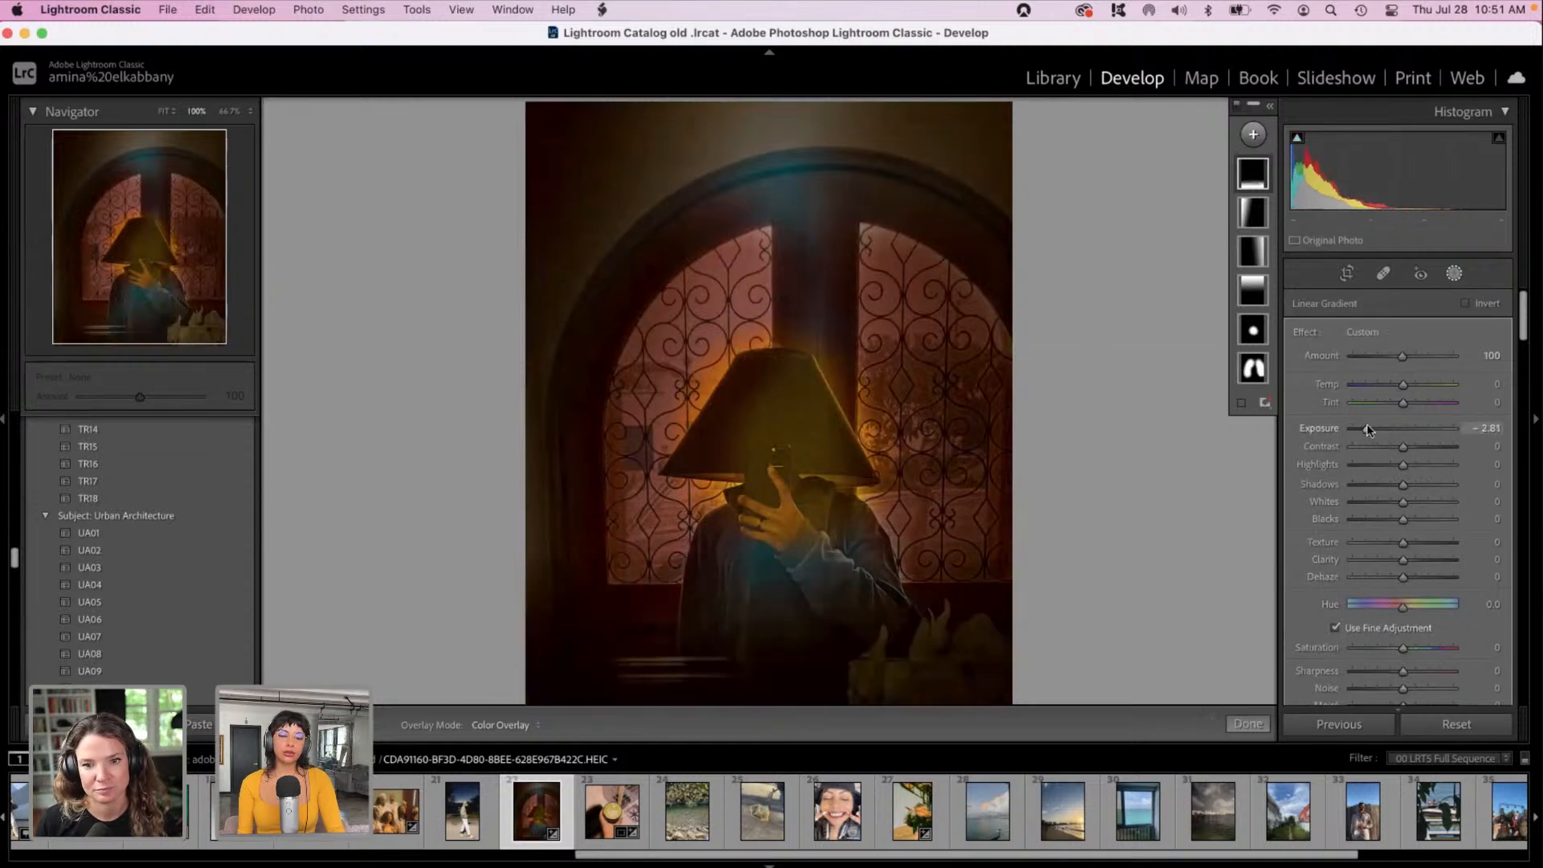
Step: Crop the lampshade portrait to a 1 x 1 aspect ratio, framing the figure and lower part of the arched window
click(1454, 274)
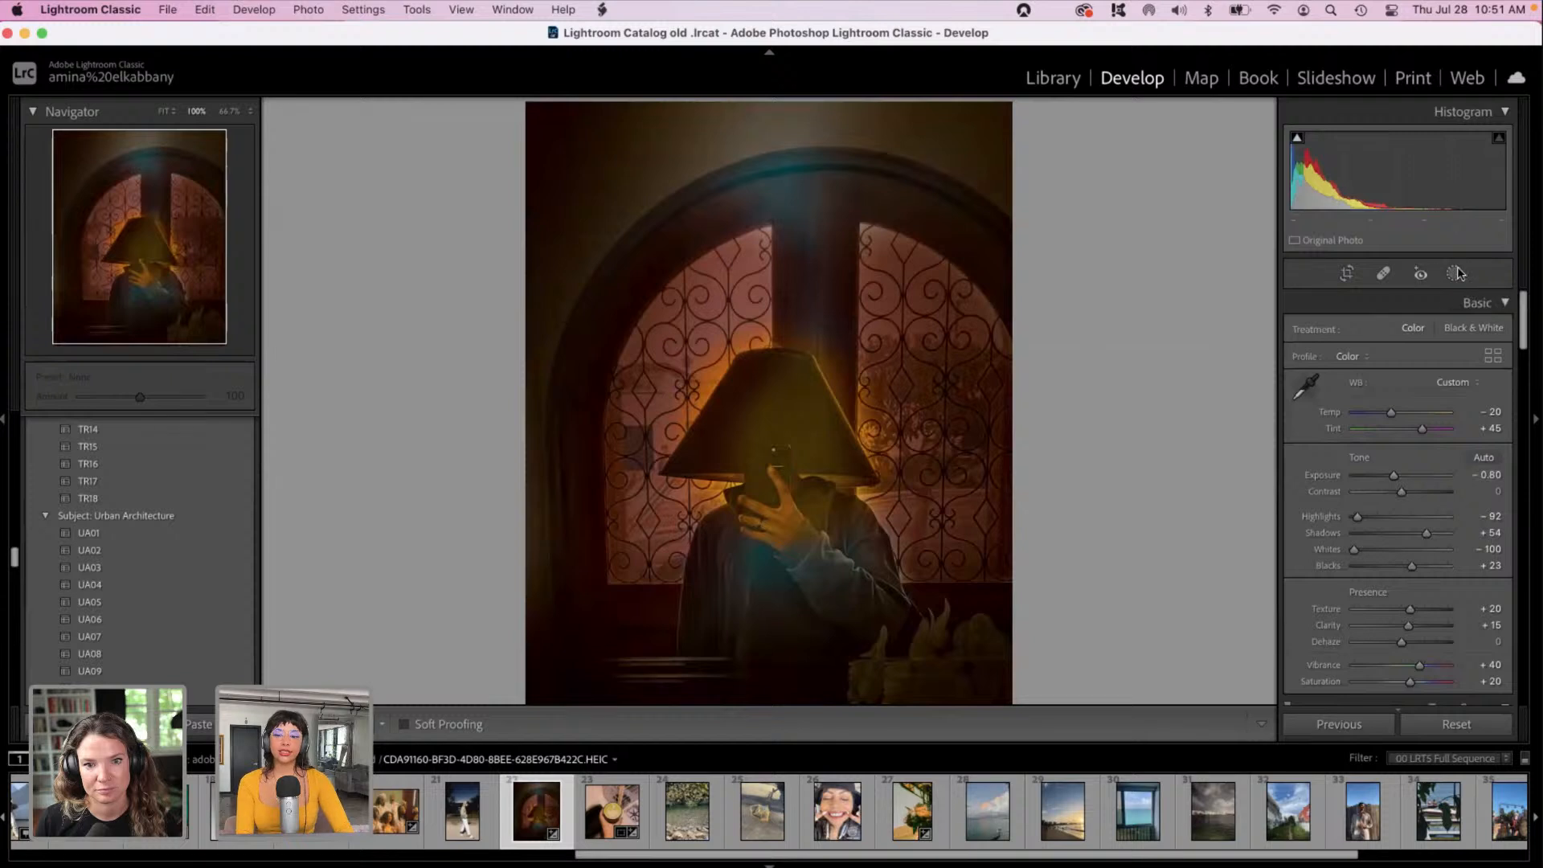
click(1347, 274)
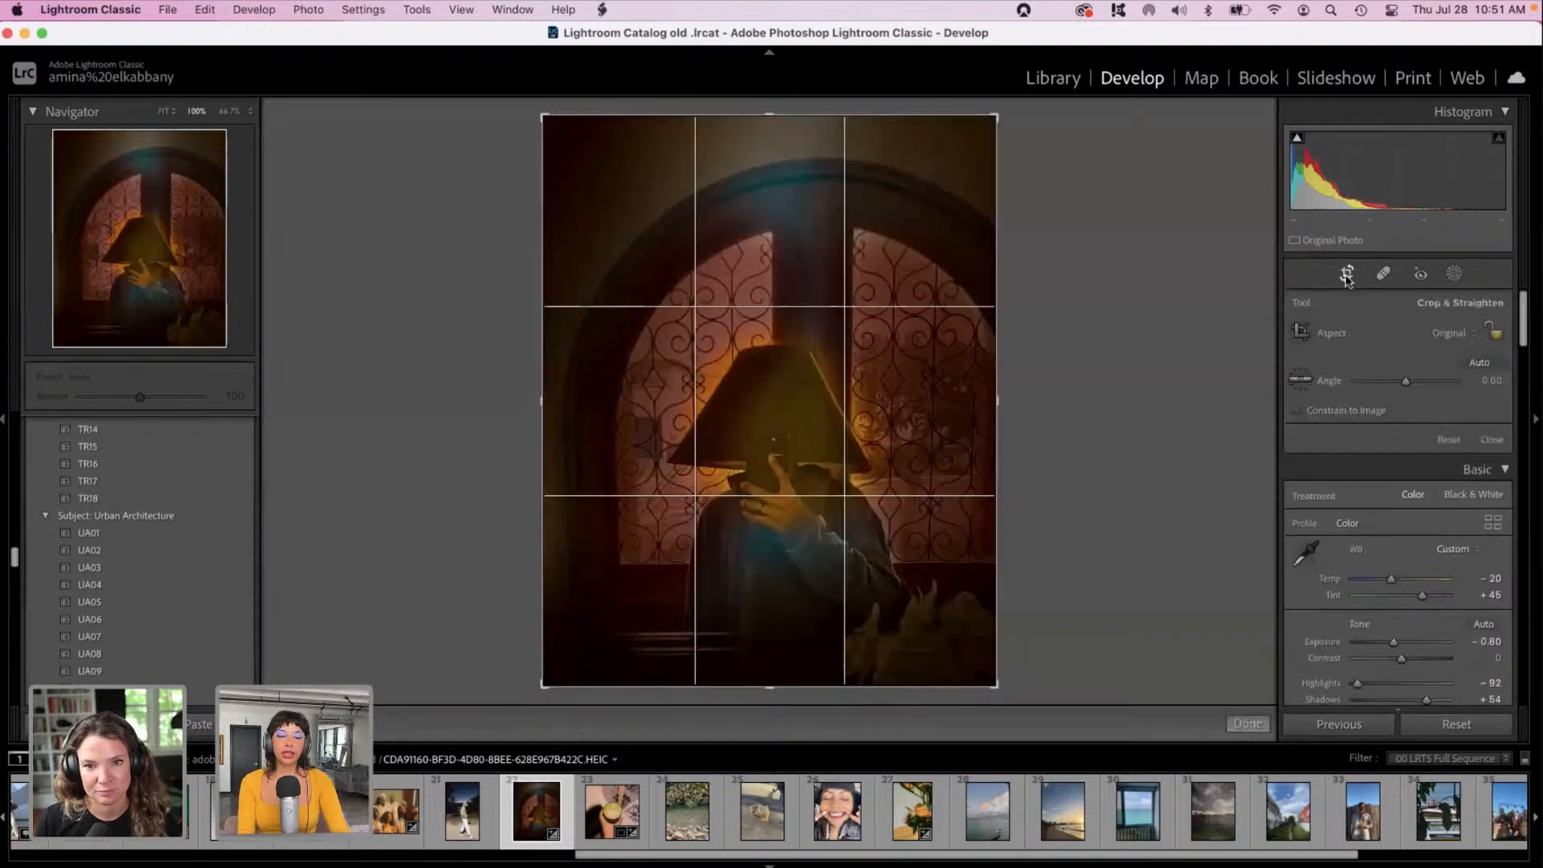
click(1453, 333)
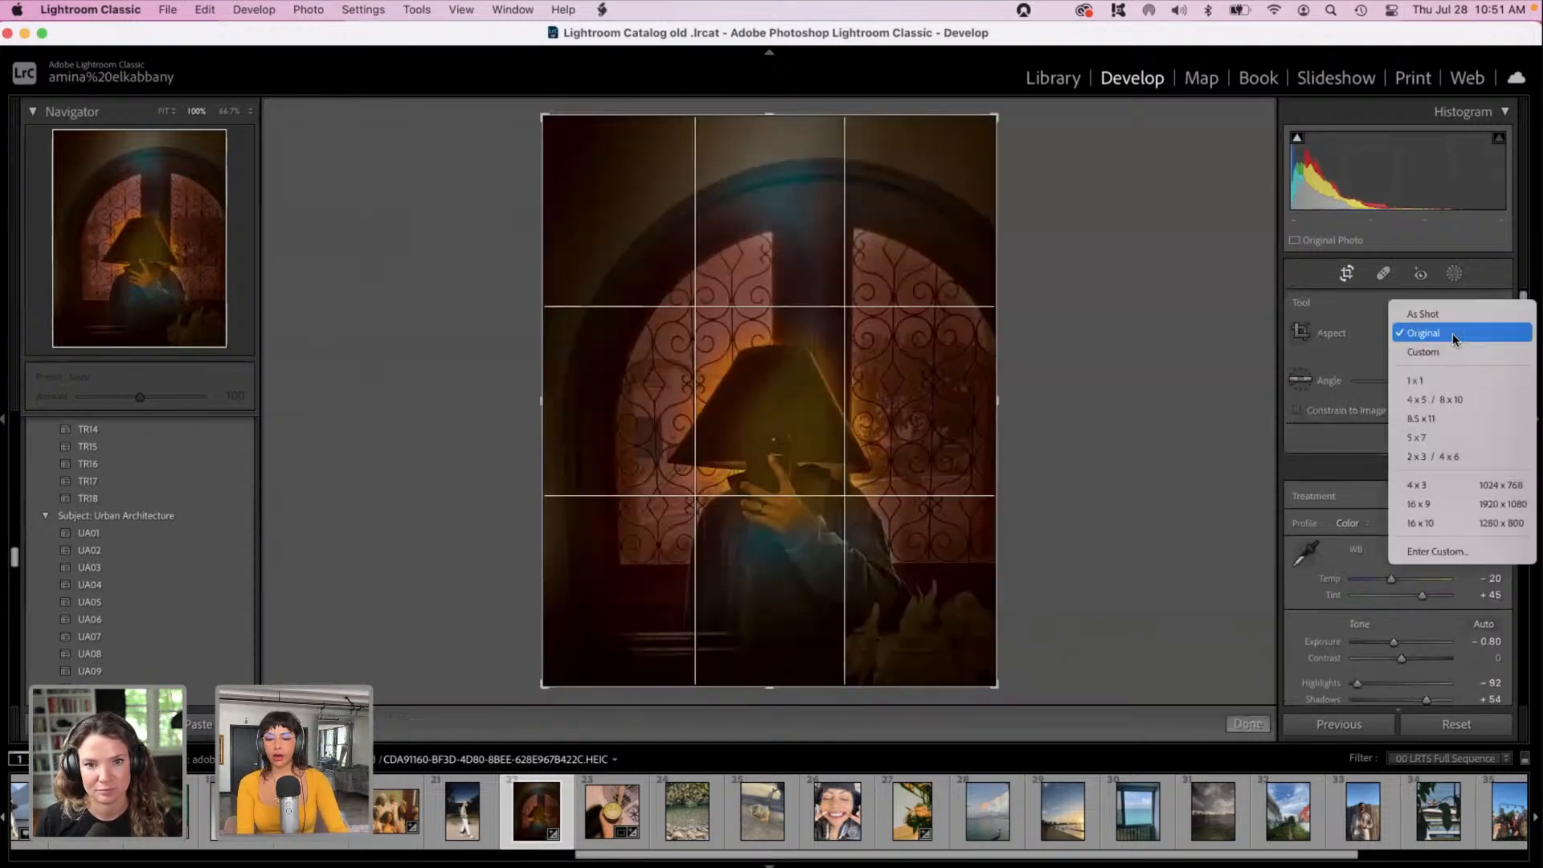
click(1425, 378)
drag(755, 352, 750, 280)
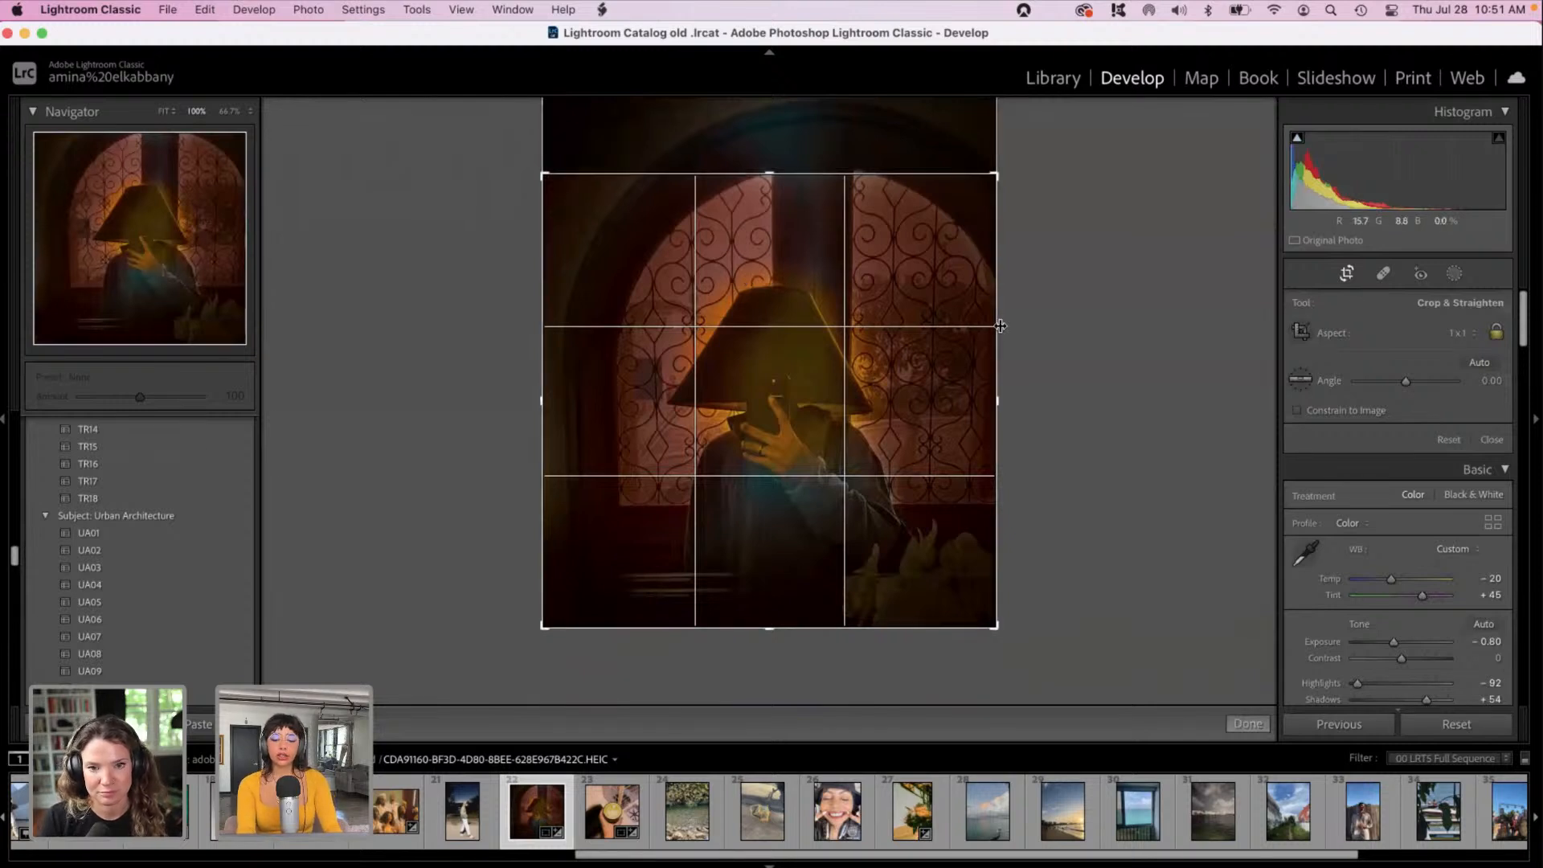
double_click(749, 366)
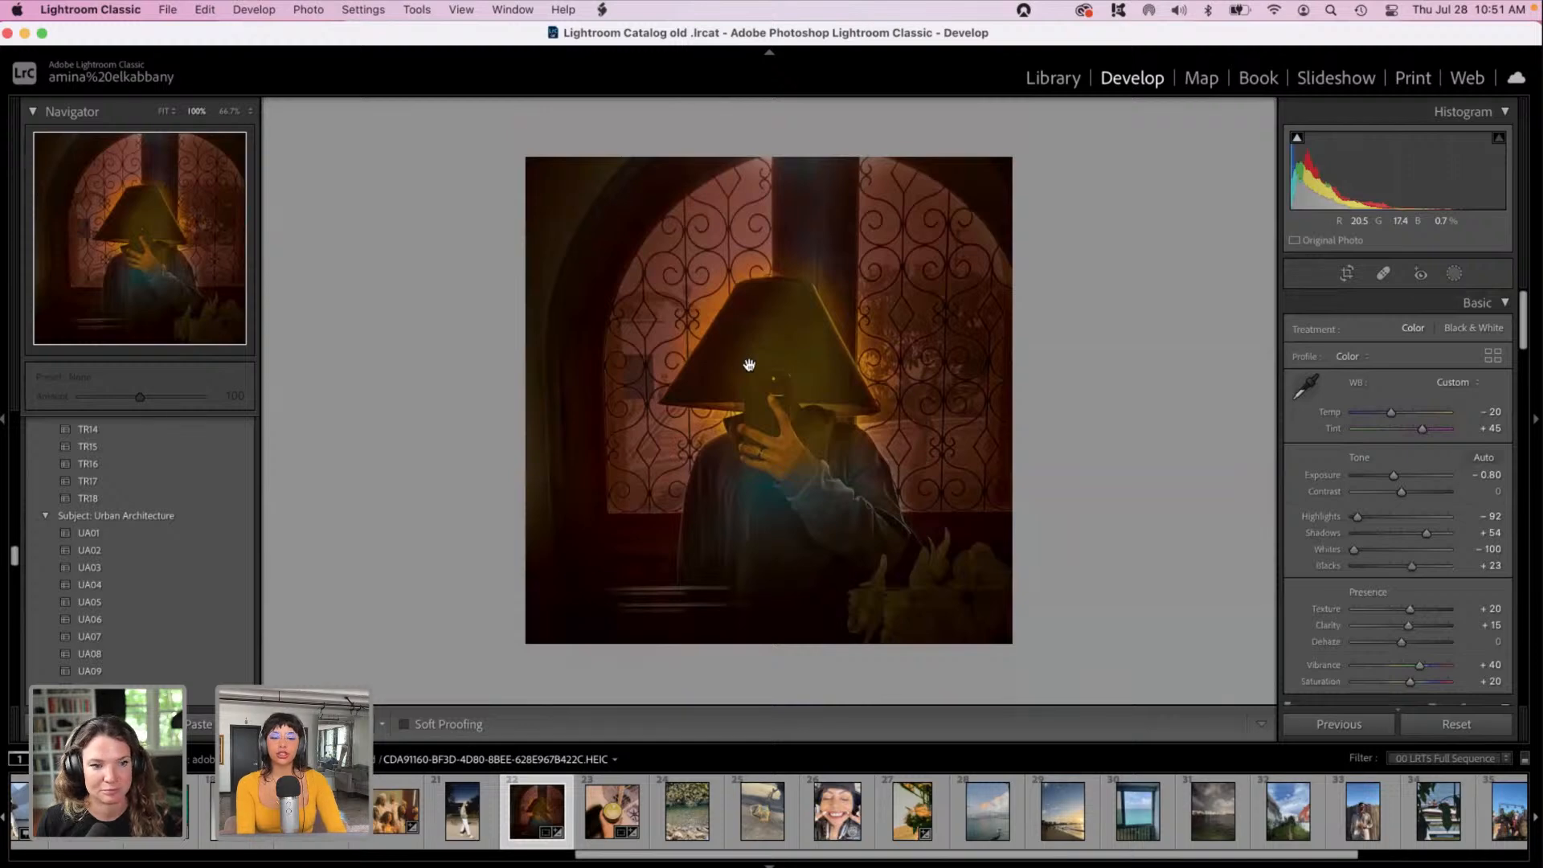
click(749, 365)
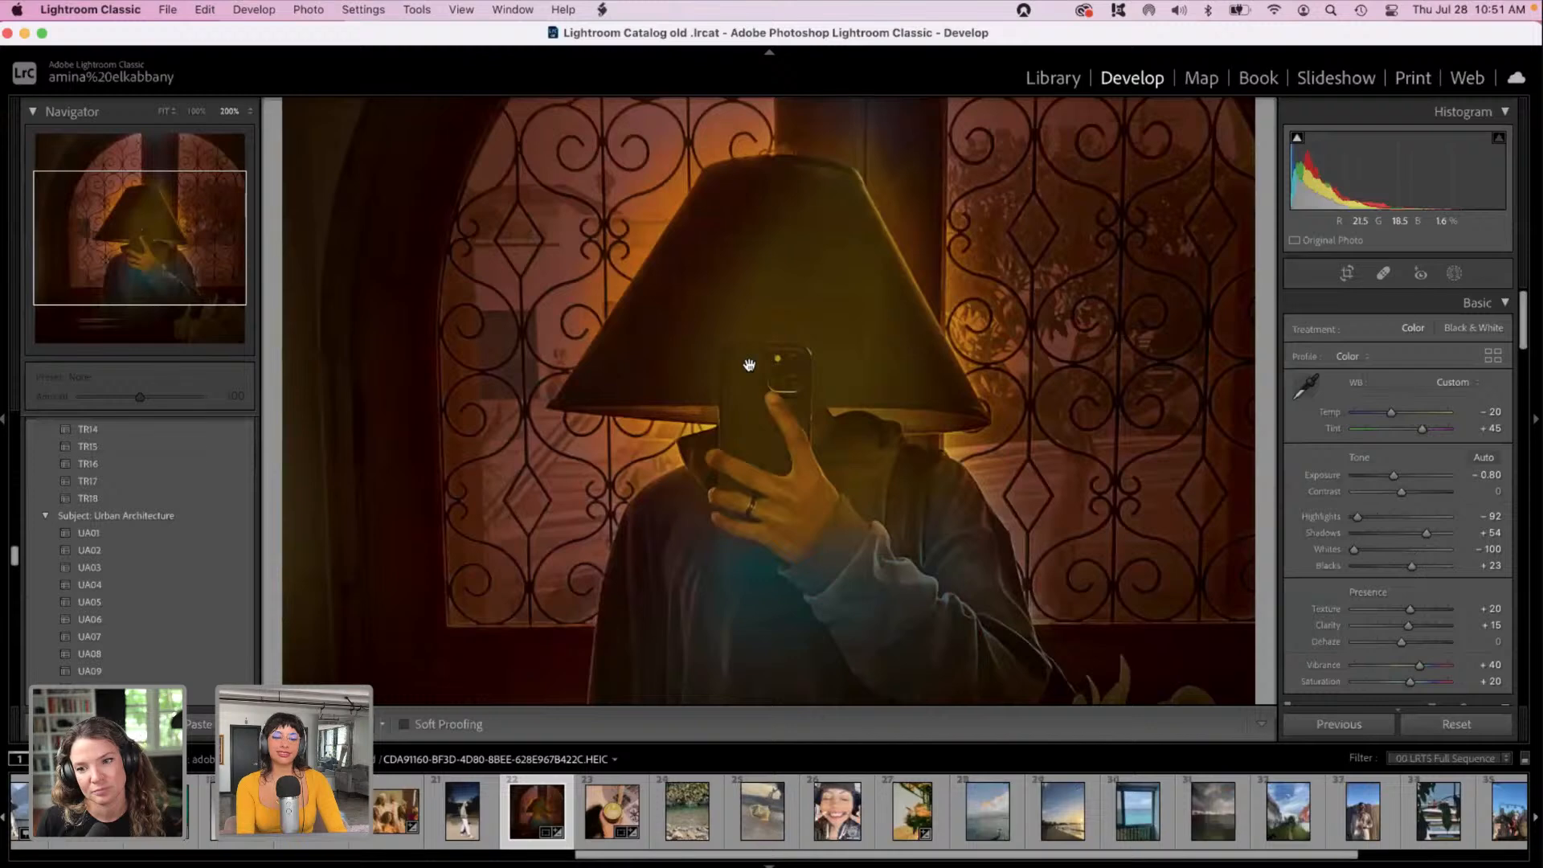
click(749, 365)
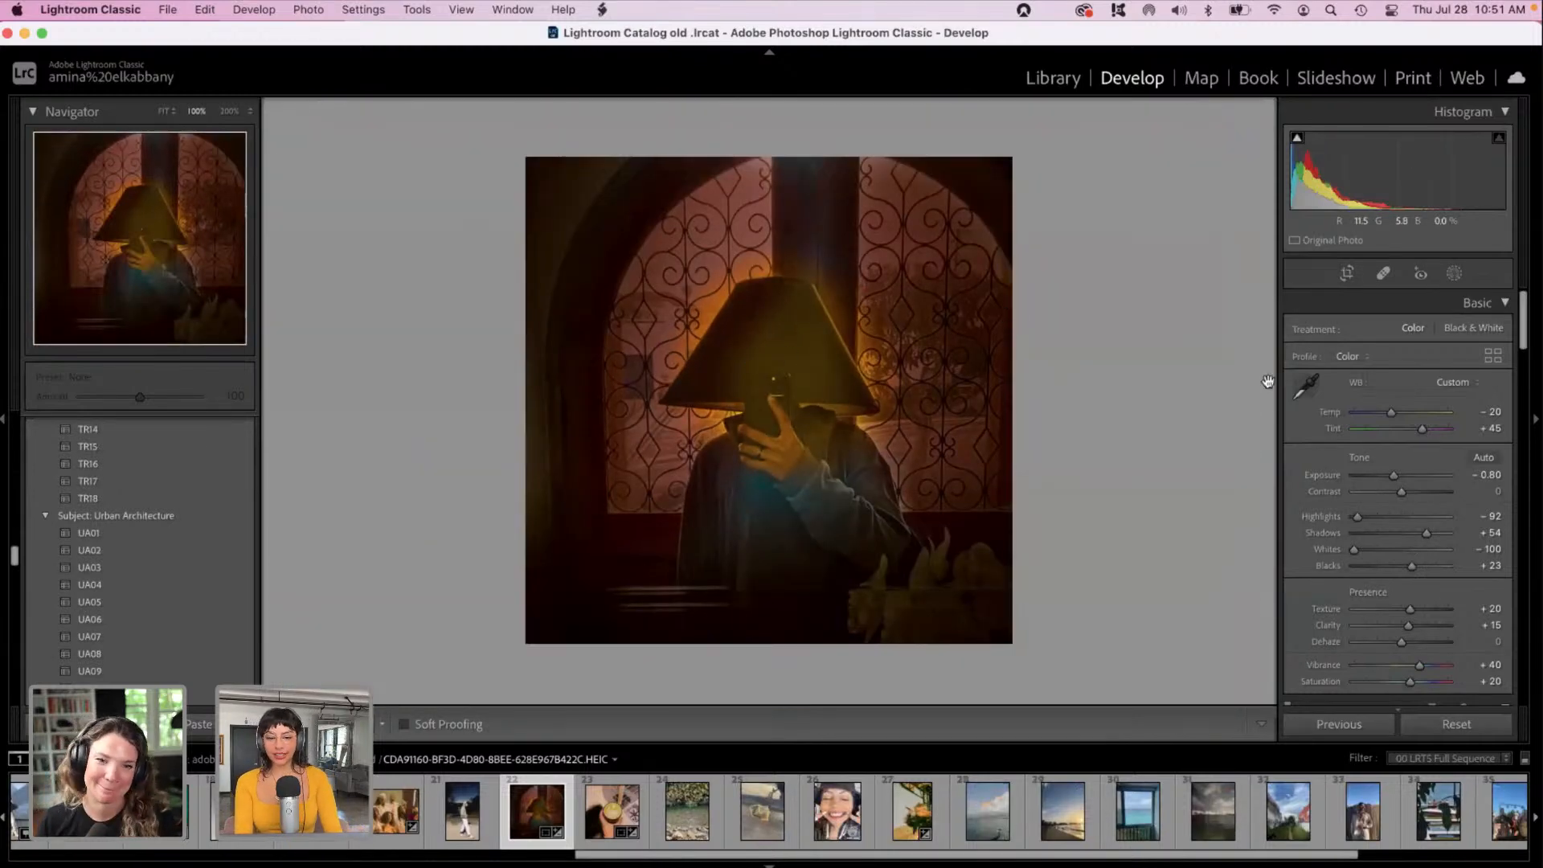
Step: Add a new brush mask and paint it over most of the photo, covering the window, lampshade and figure
drag(1522, 311, 1291, 234)
click(1447, 274)
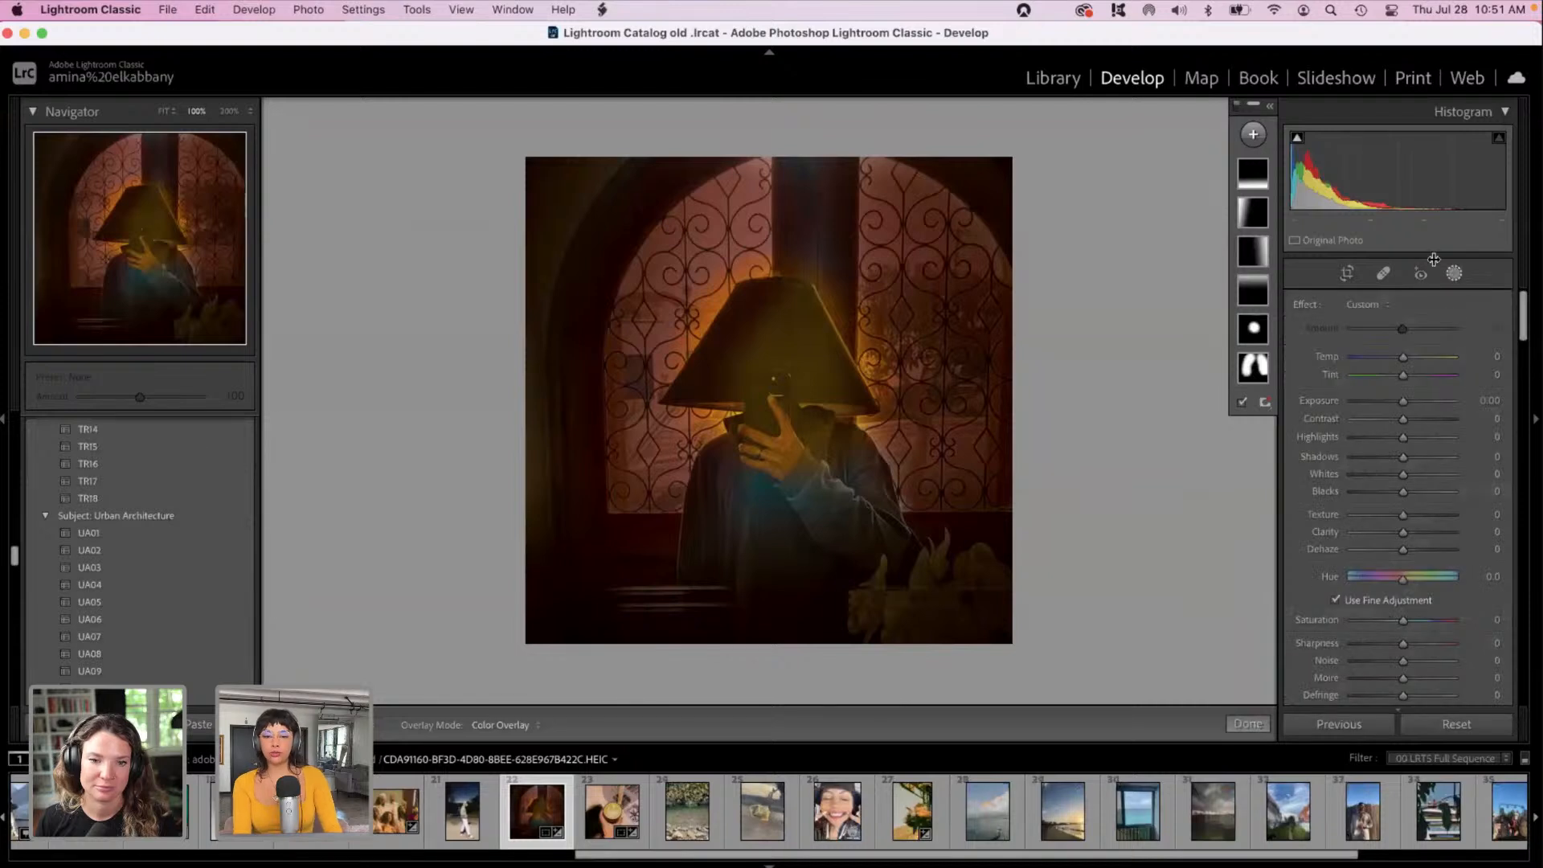
click(1254, 134)
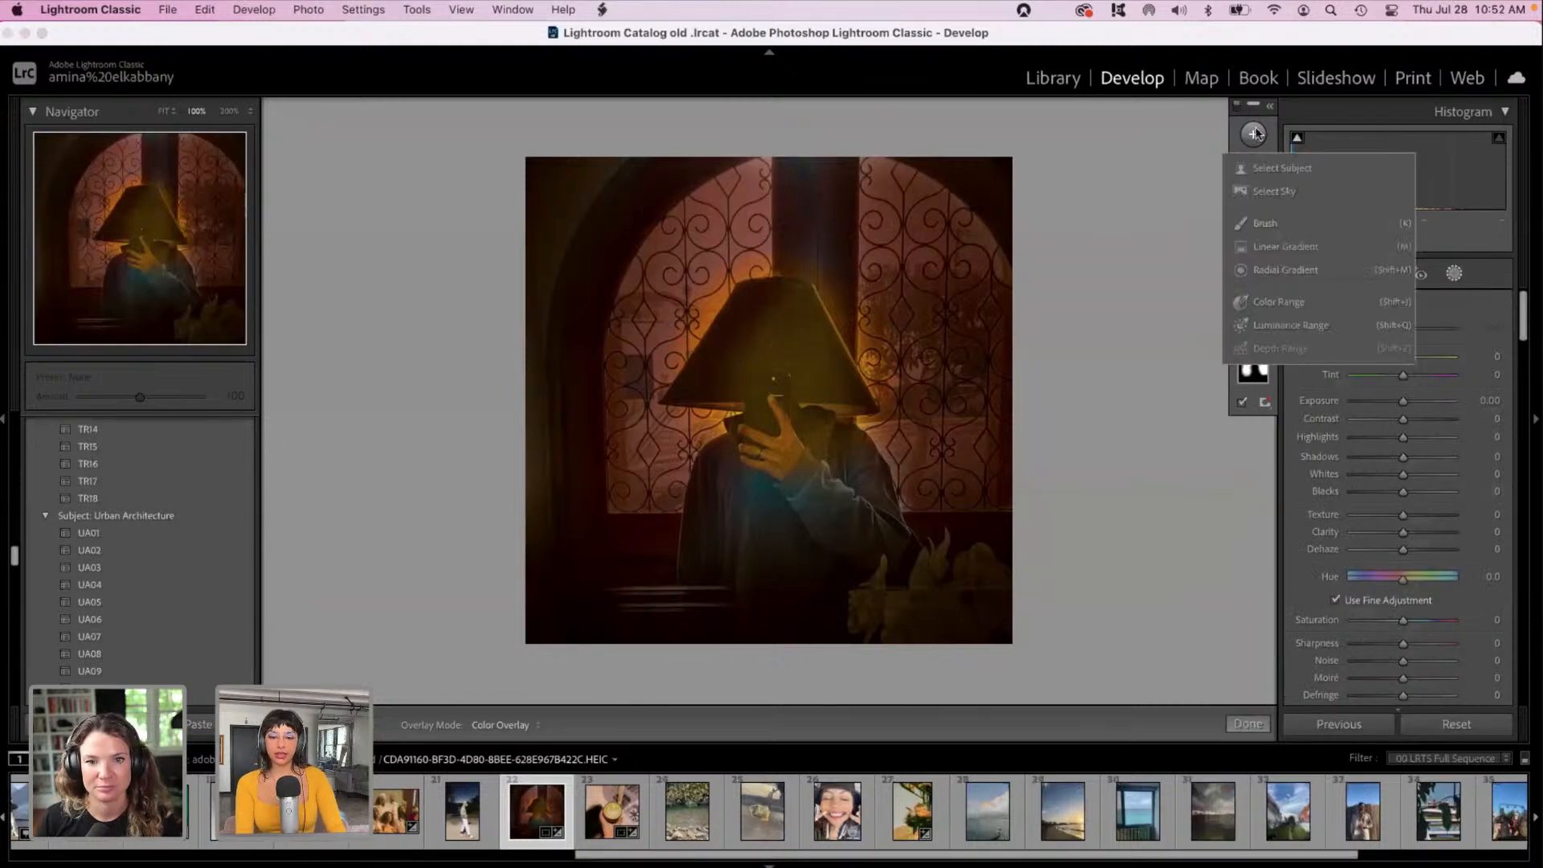
click(1246, 224)
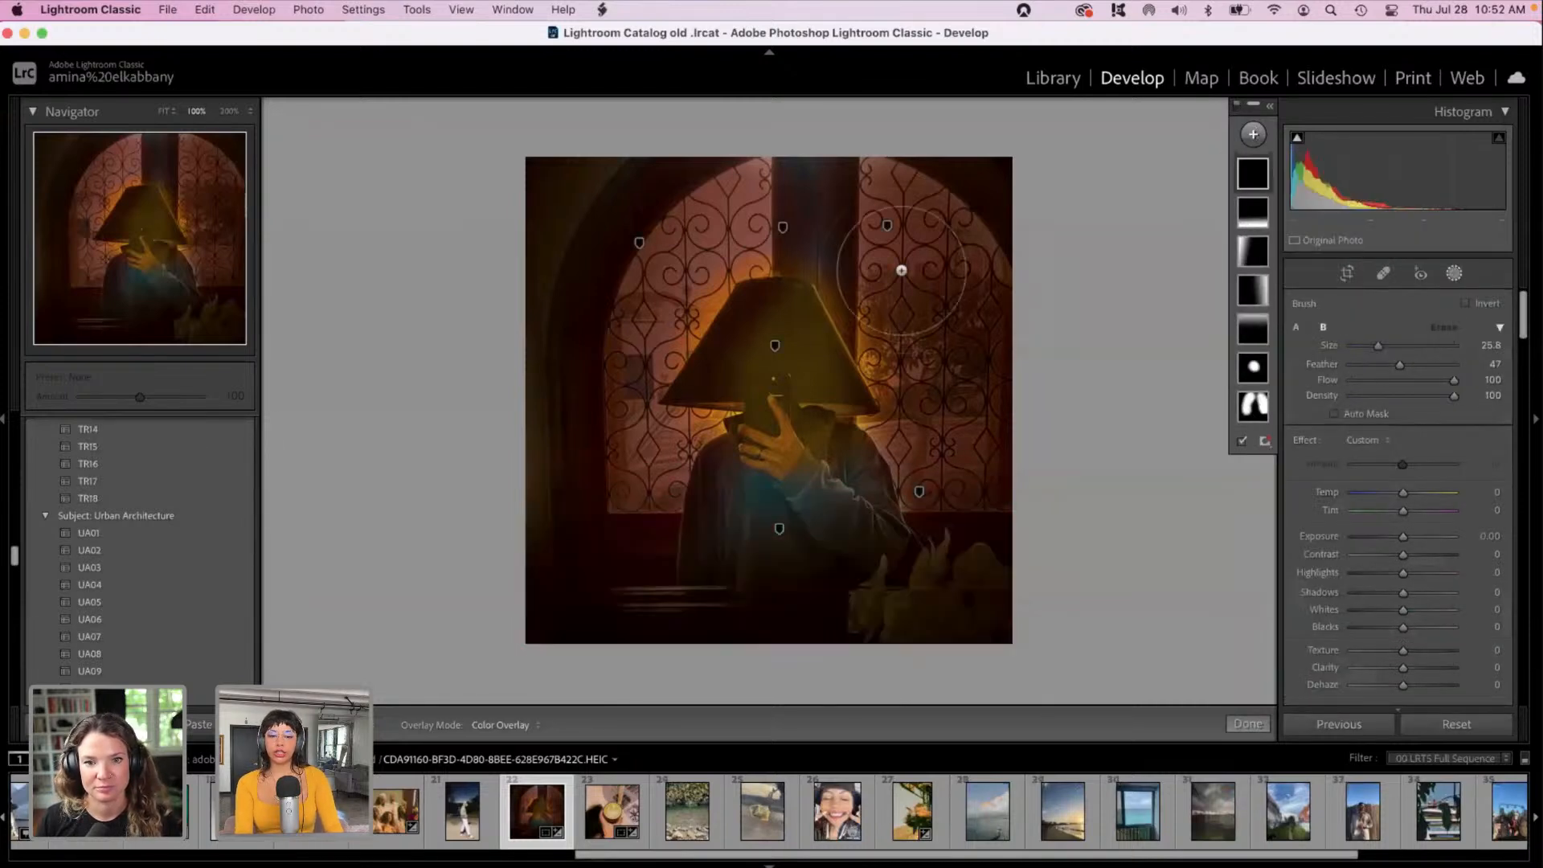
mouse_move(988, 305)
mouse_down()
mouse_move(723, 225)
mouse_move(707, 354)
mouse_move(499, 422)
mouse_move(688, 614)
mouse_up()
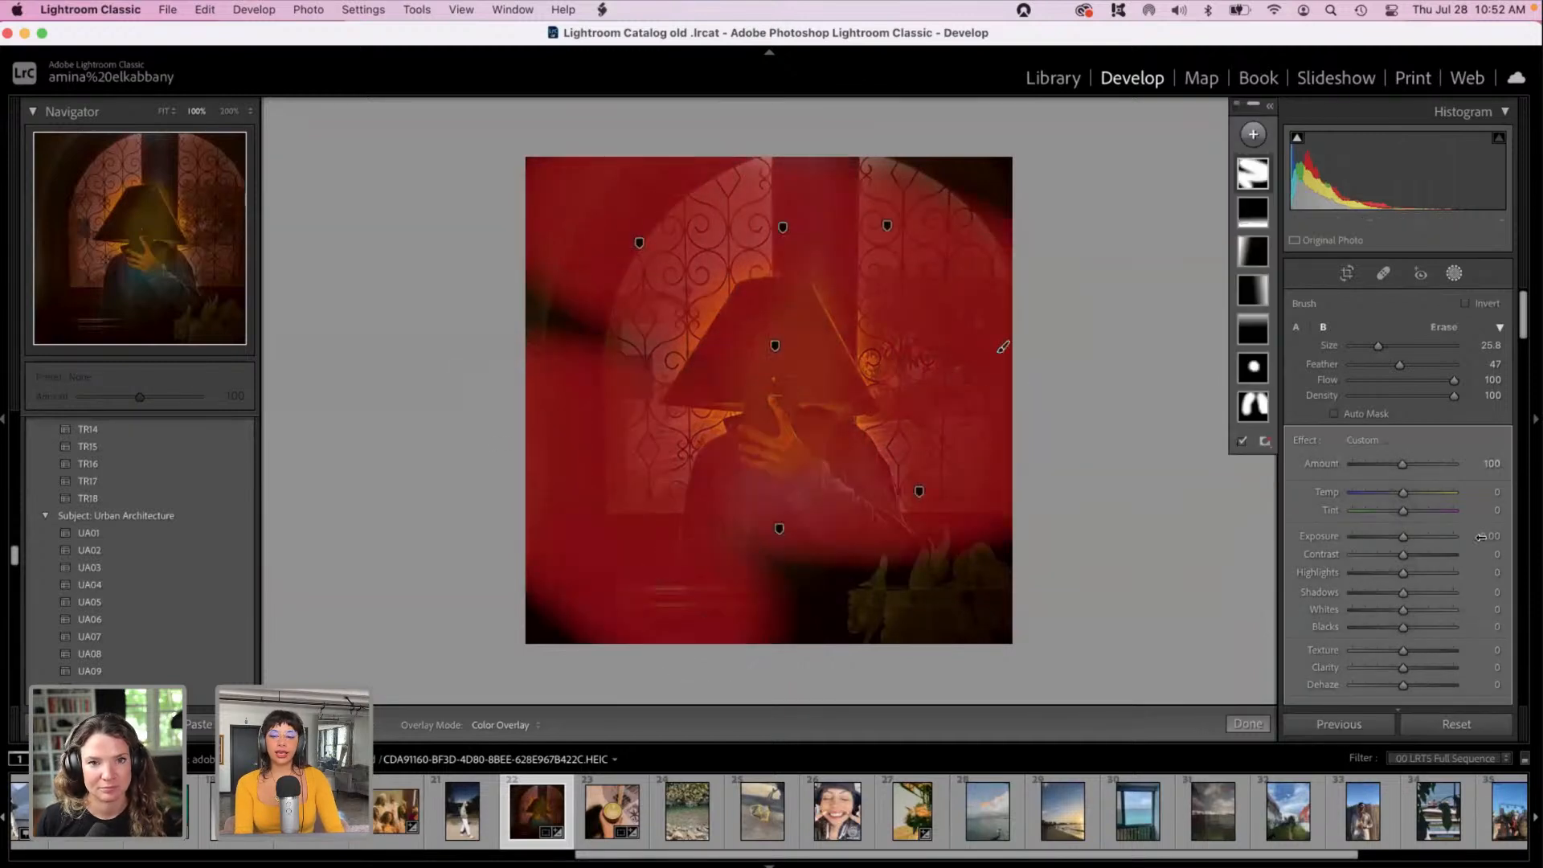
Step: Tint the brush mask purple with hue 265 and saturation 66
drag(1523, 310, 1530, 358)
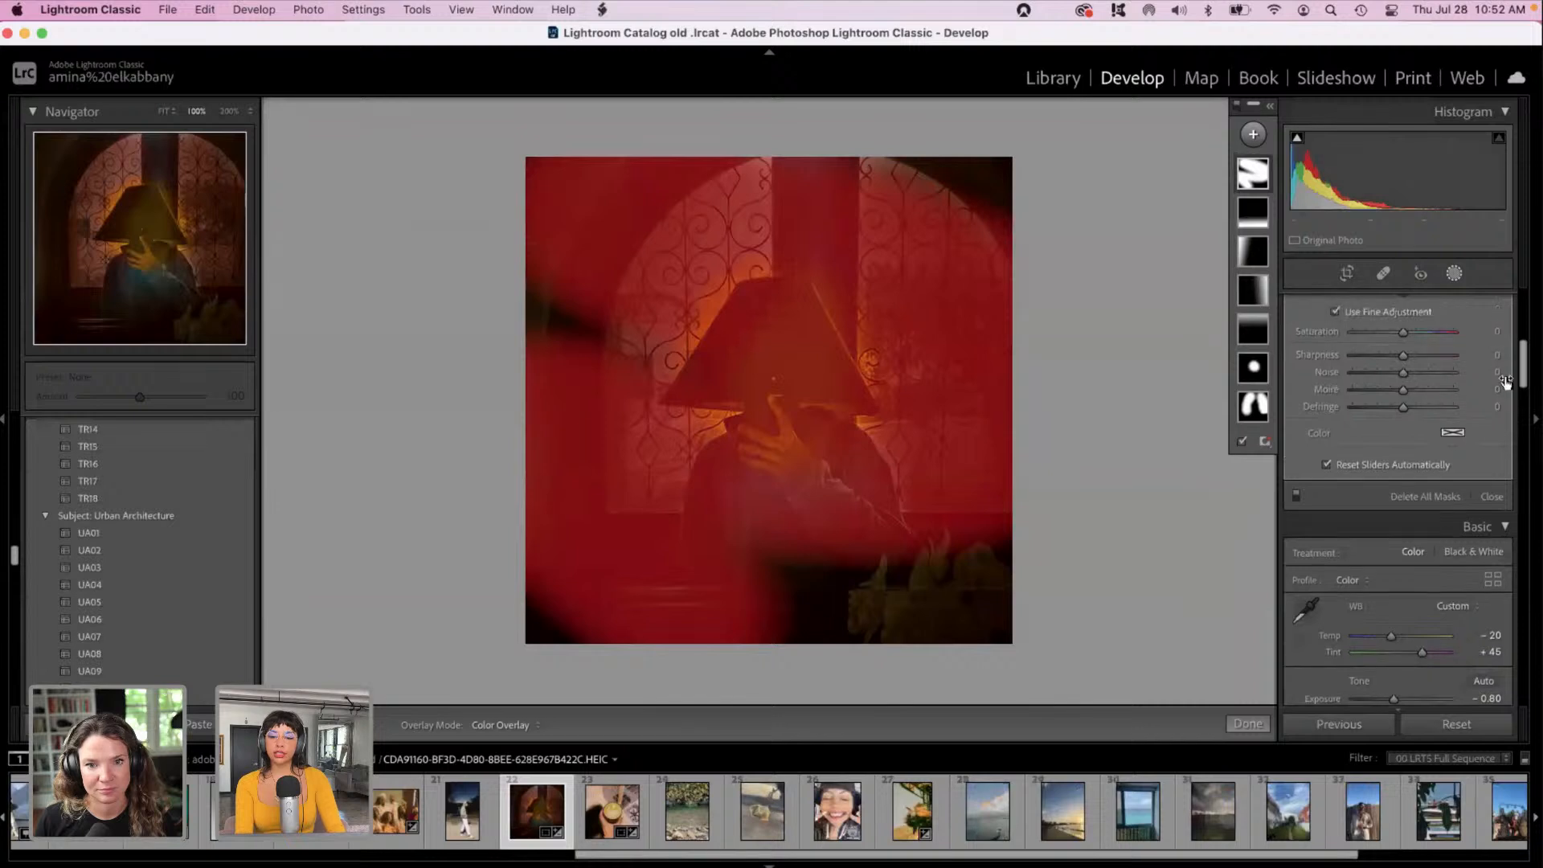
click(1452, 434)
mouse_move(1317, 456)
mouse_down()
mouse_move(1303, 430)
mouse_move(1366, 481)
mouse_move(1133, 460)
mouse_move(1175, 426)
mouse_move(1266, 443)
mouse_move(1284, 473)
mouse_move(1265, 442)
mouse_move(1151, 442)
mouse_move(1137, 490)
mouse_move(1103, 480)
mouse_move(1113, 464)
mouse_move(1329, 454)
mouse_up()
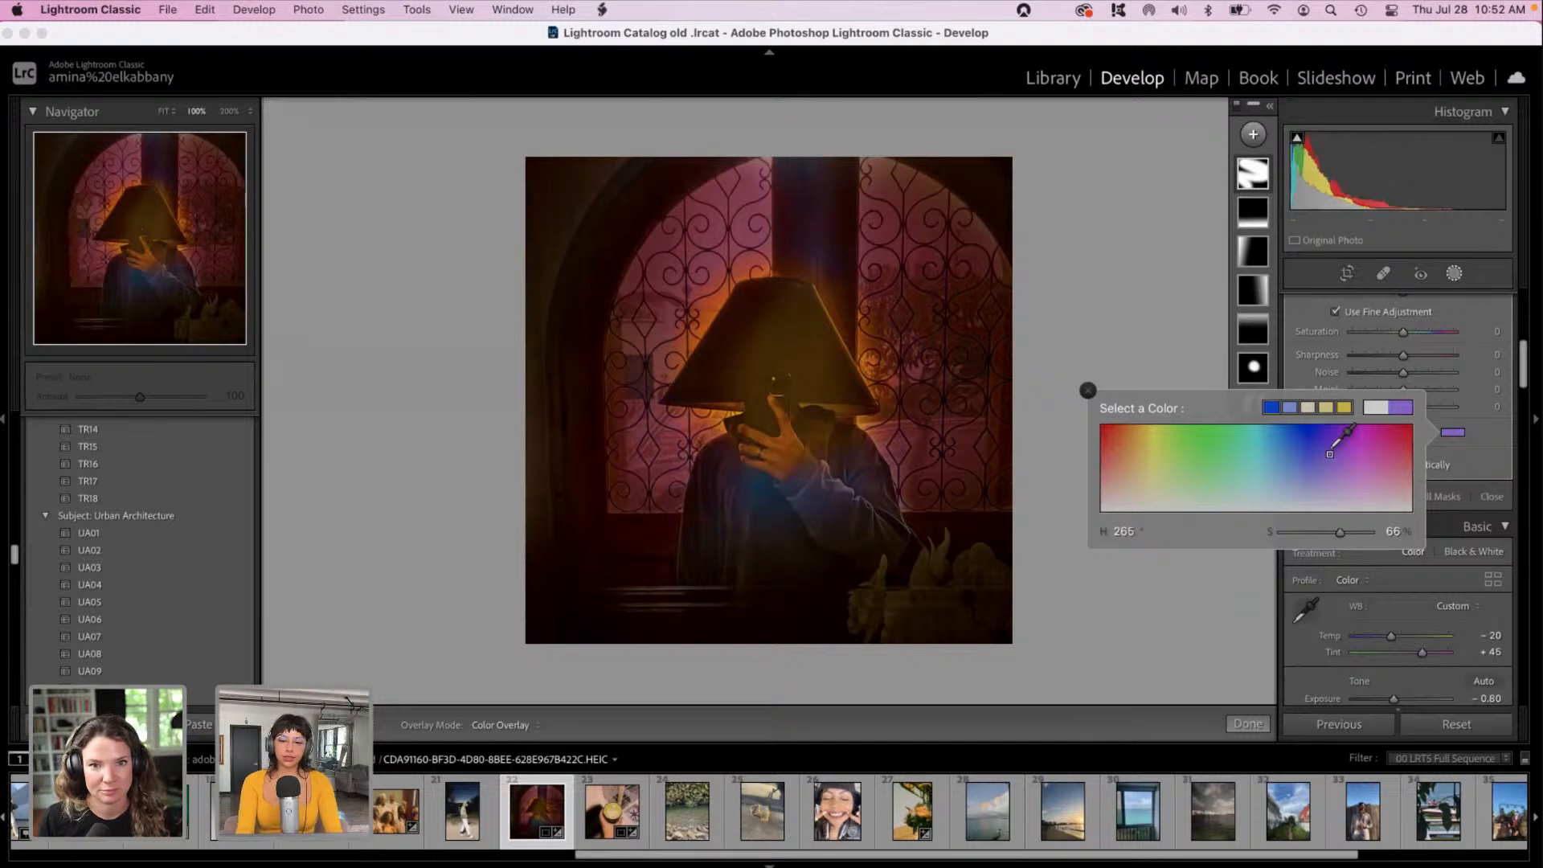
click(1490, 310)
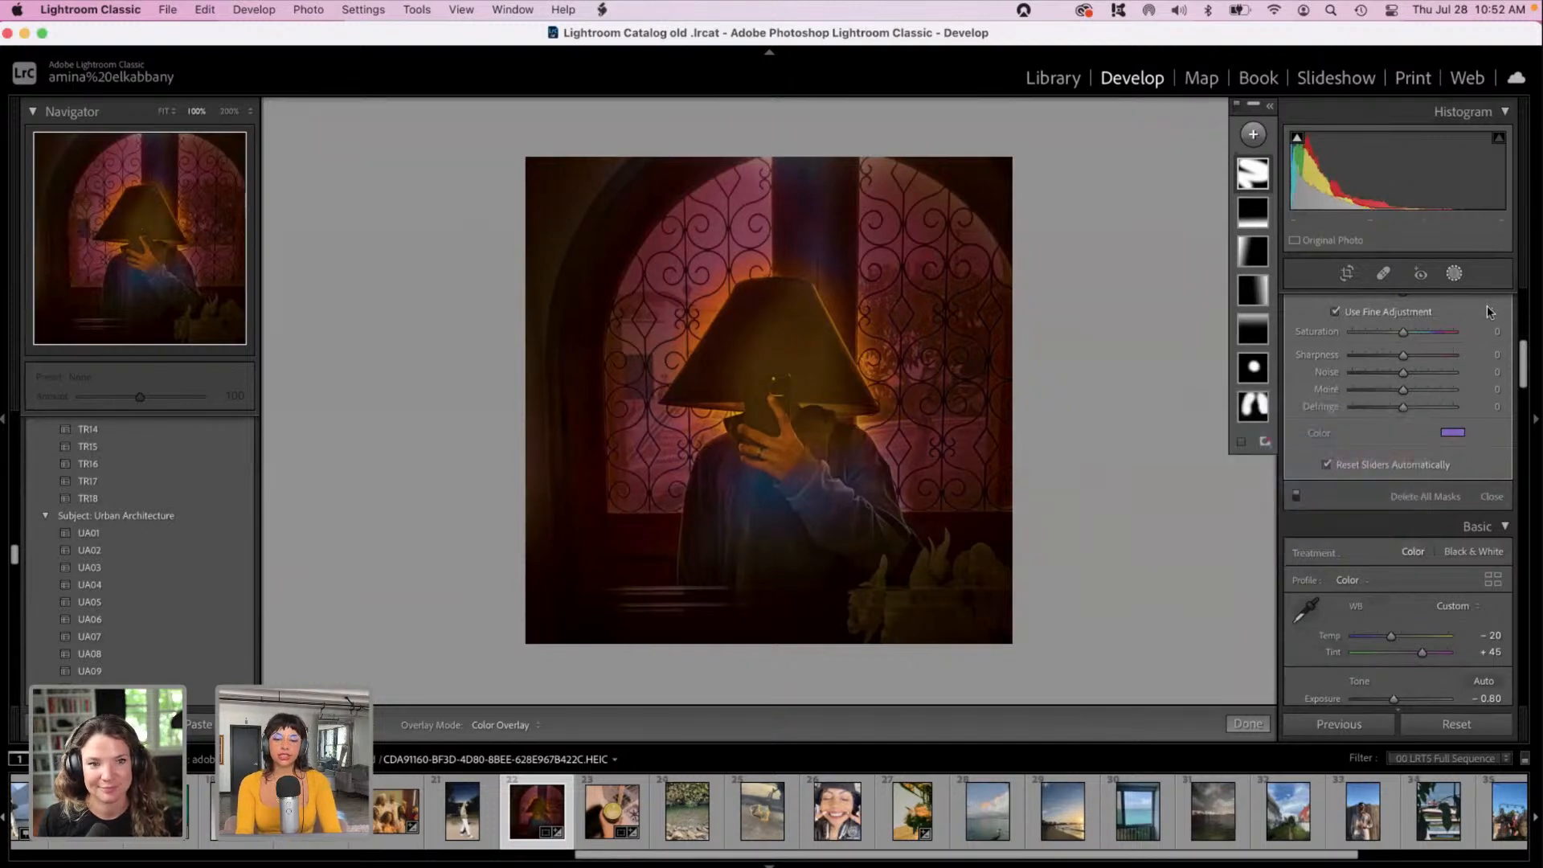
Step: Set the brush mask's exposure to -0.43, highlights to 64 and shadows to 46, and close masking
scroll(1525, 366, up, 2)
scroll(1524, 365, up, 3)
mouse_move(1402, 434)
mouse_down()
mouse_move(1431, 434)
mouse_move(1396, 435)
mouse_up()
click(1432, 473)
click(1423, 492)
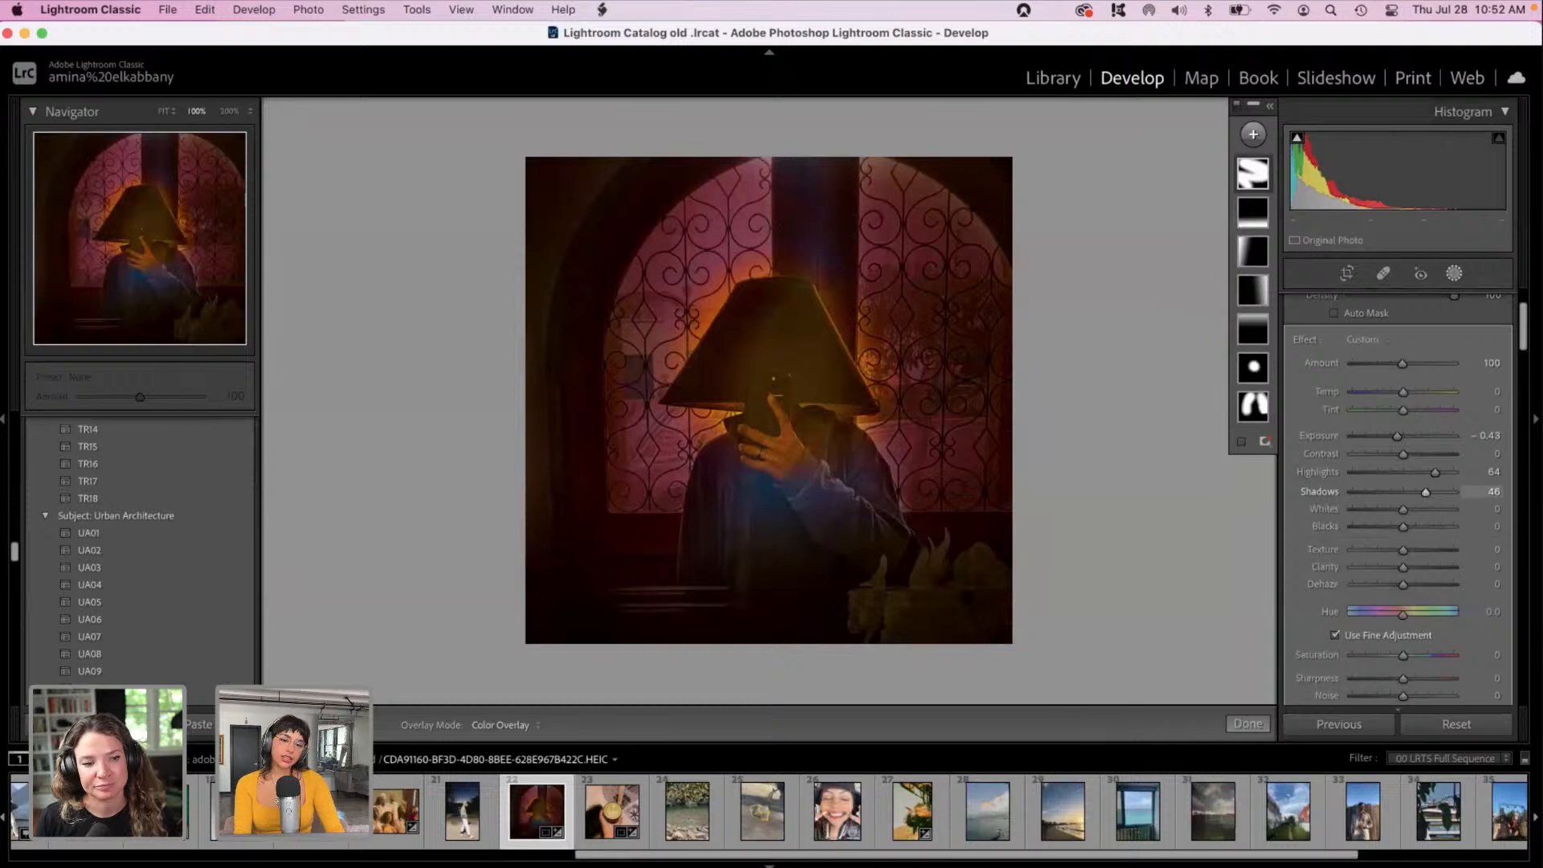
click(1453, 273)
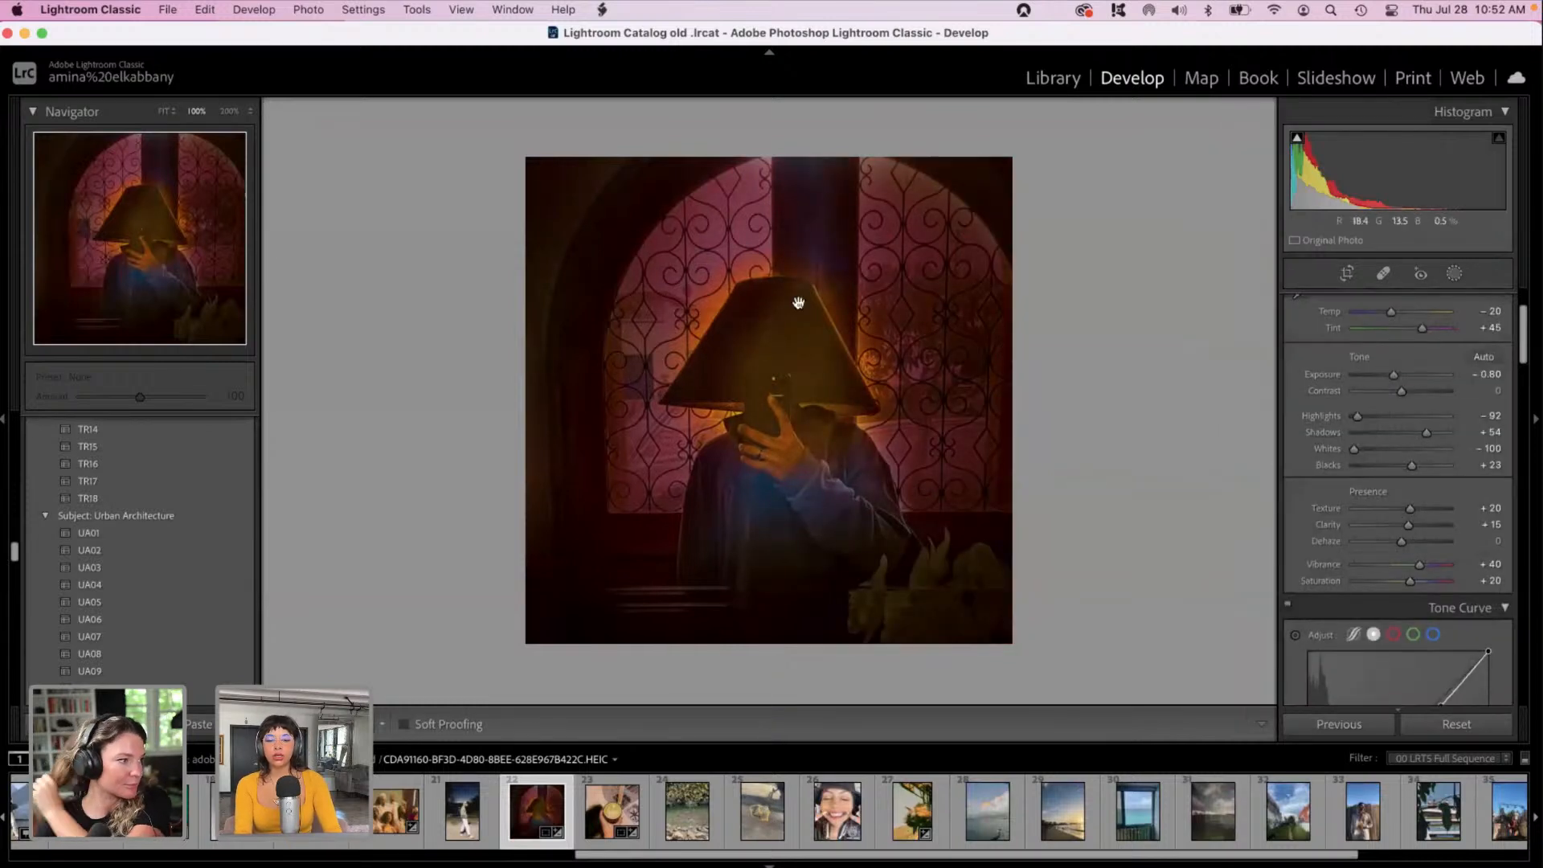
Step: Try a grain amount of 90 on the photo and reset the grain
scroll(1525, 496, down, 5)
scroll(1524, 496, down, 10)
scroll(1538, 615, down, 6)
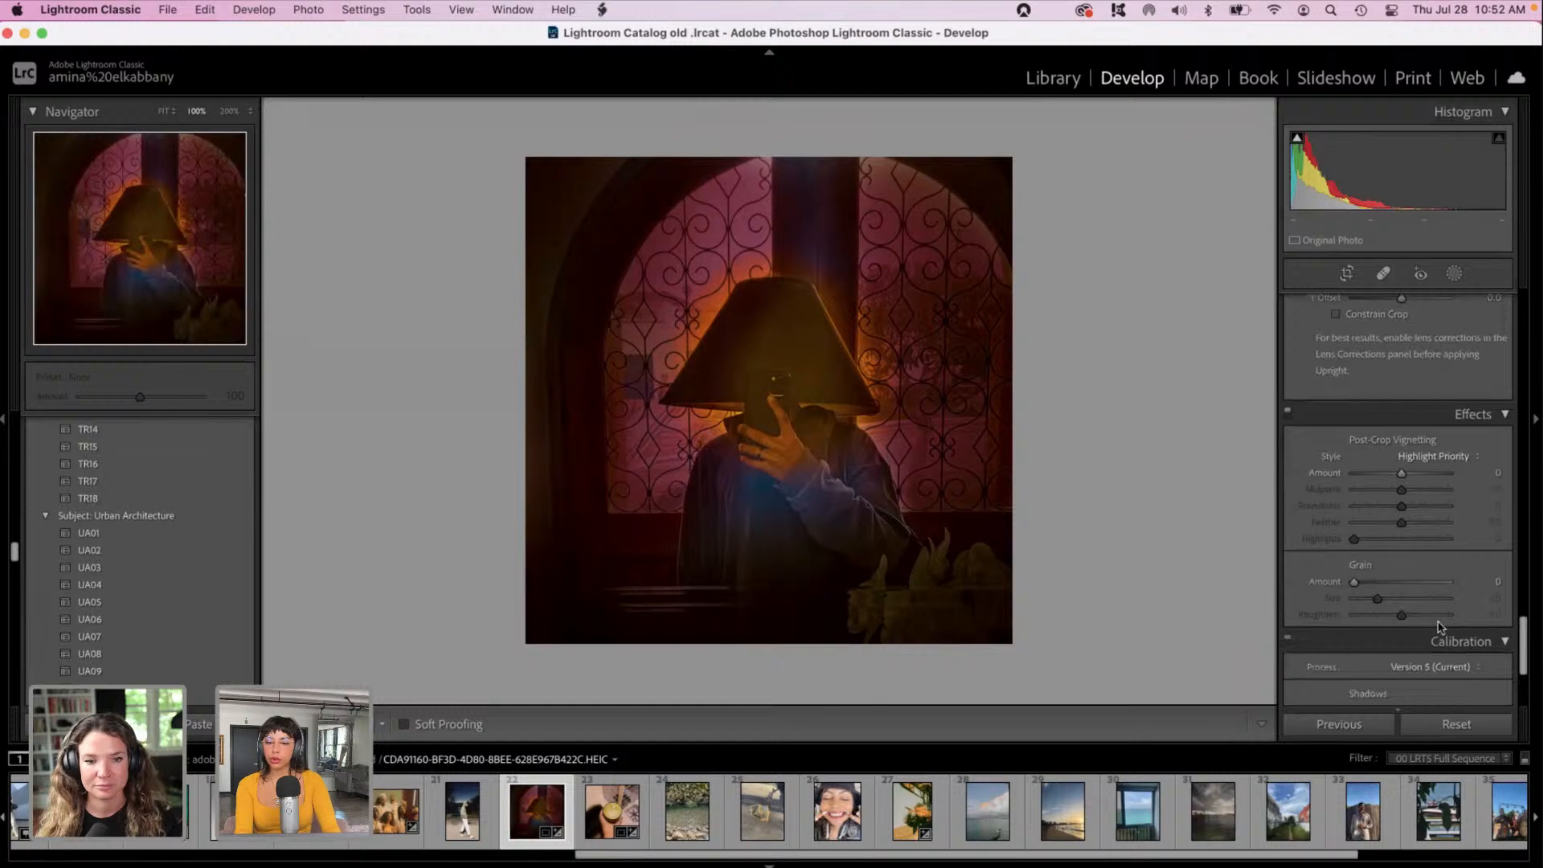
drag(1355, 582, 1401, 589)
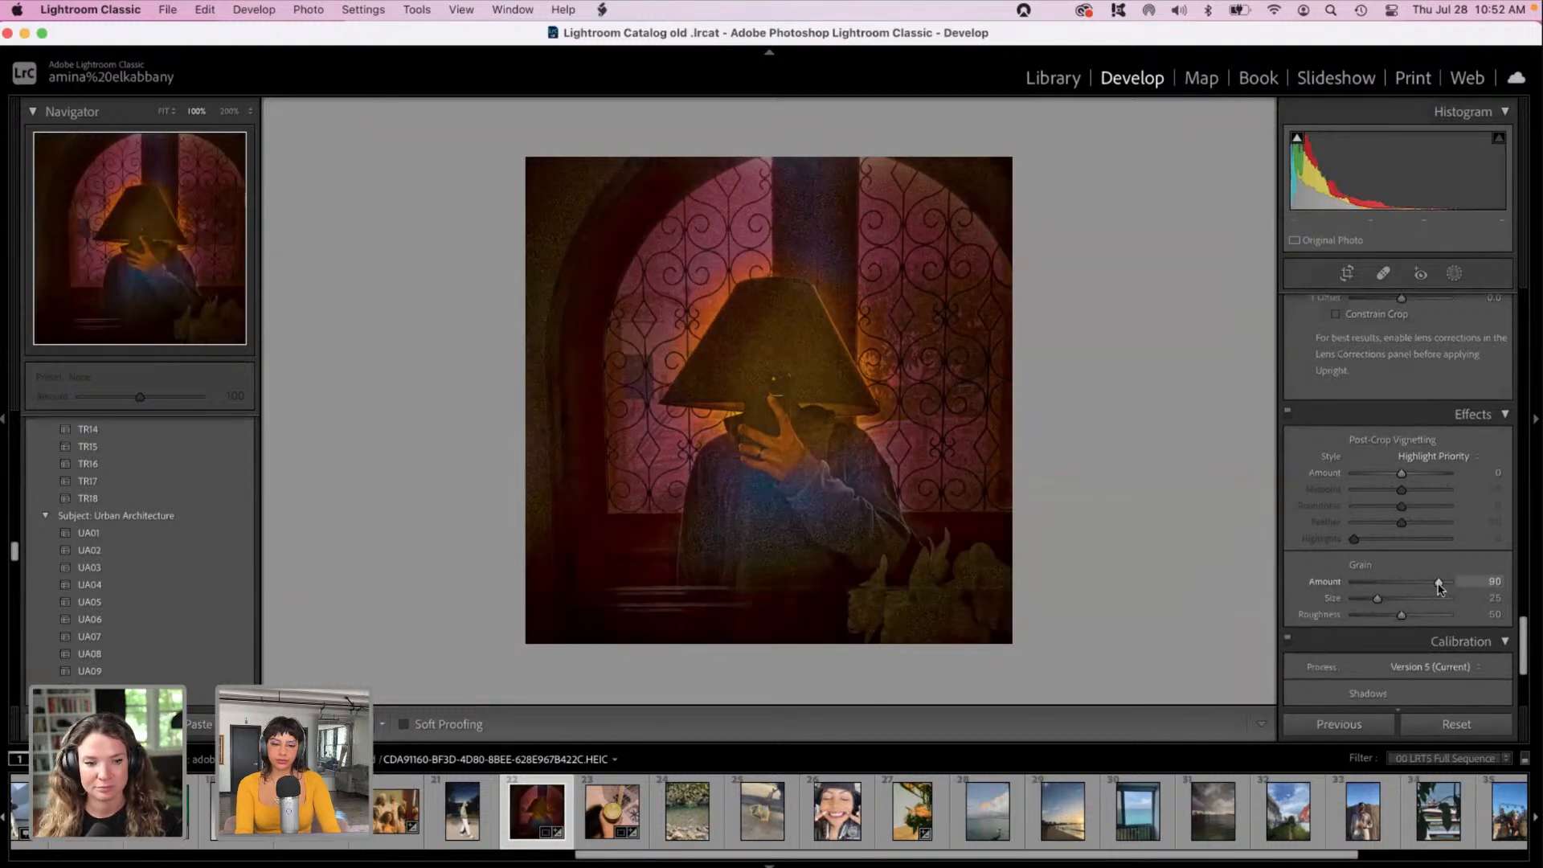
double_click(1379, 579)
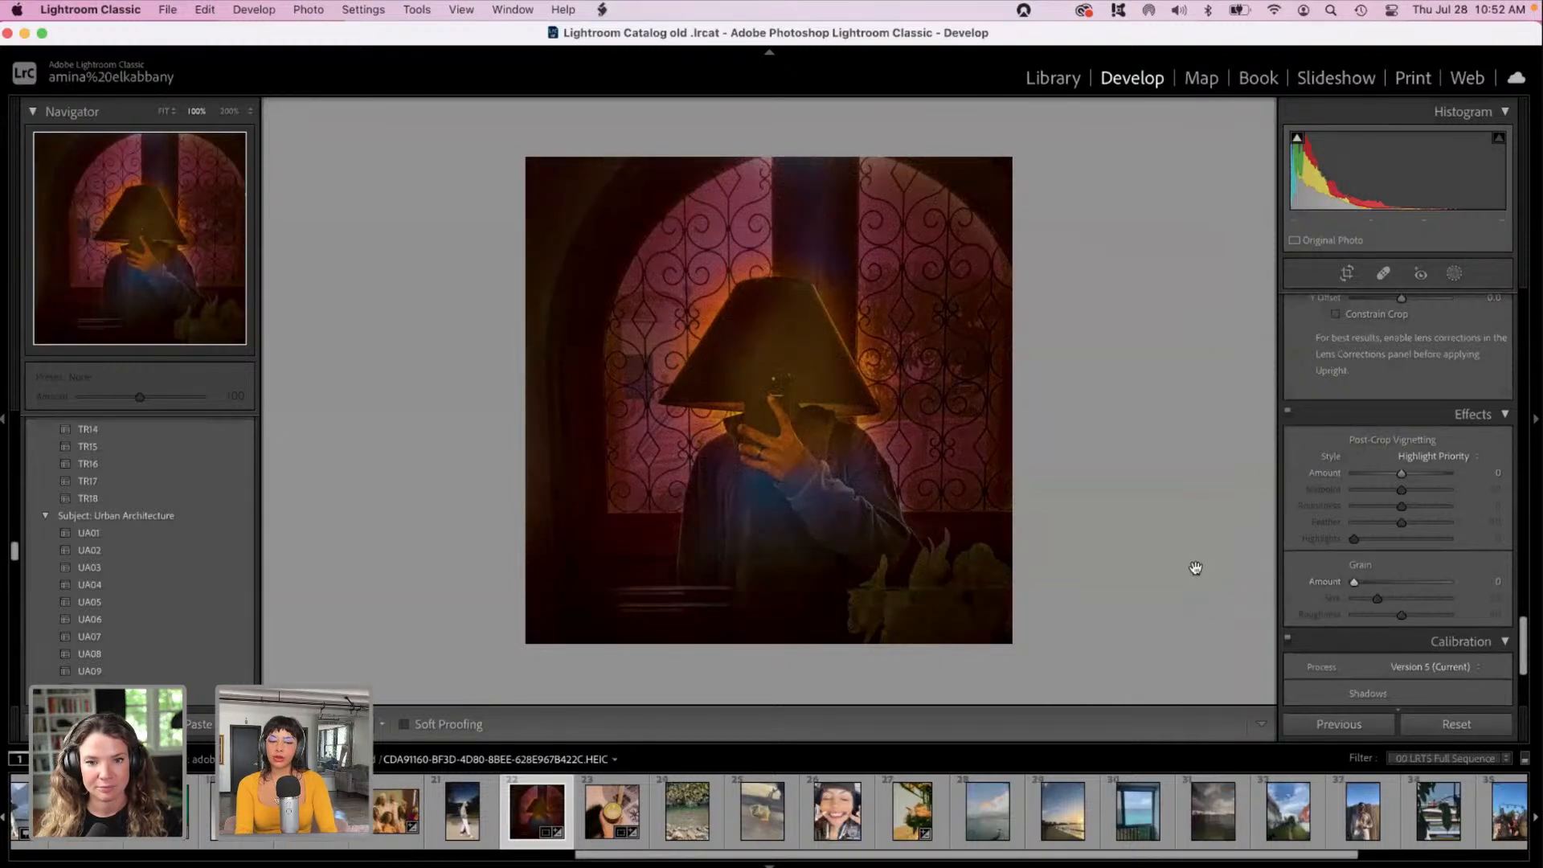
Step: Examine the lampshade, hand and window grille of the edited photo at 200% magnification
click(497, 366)
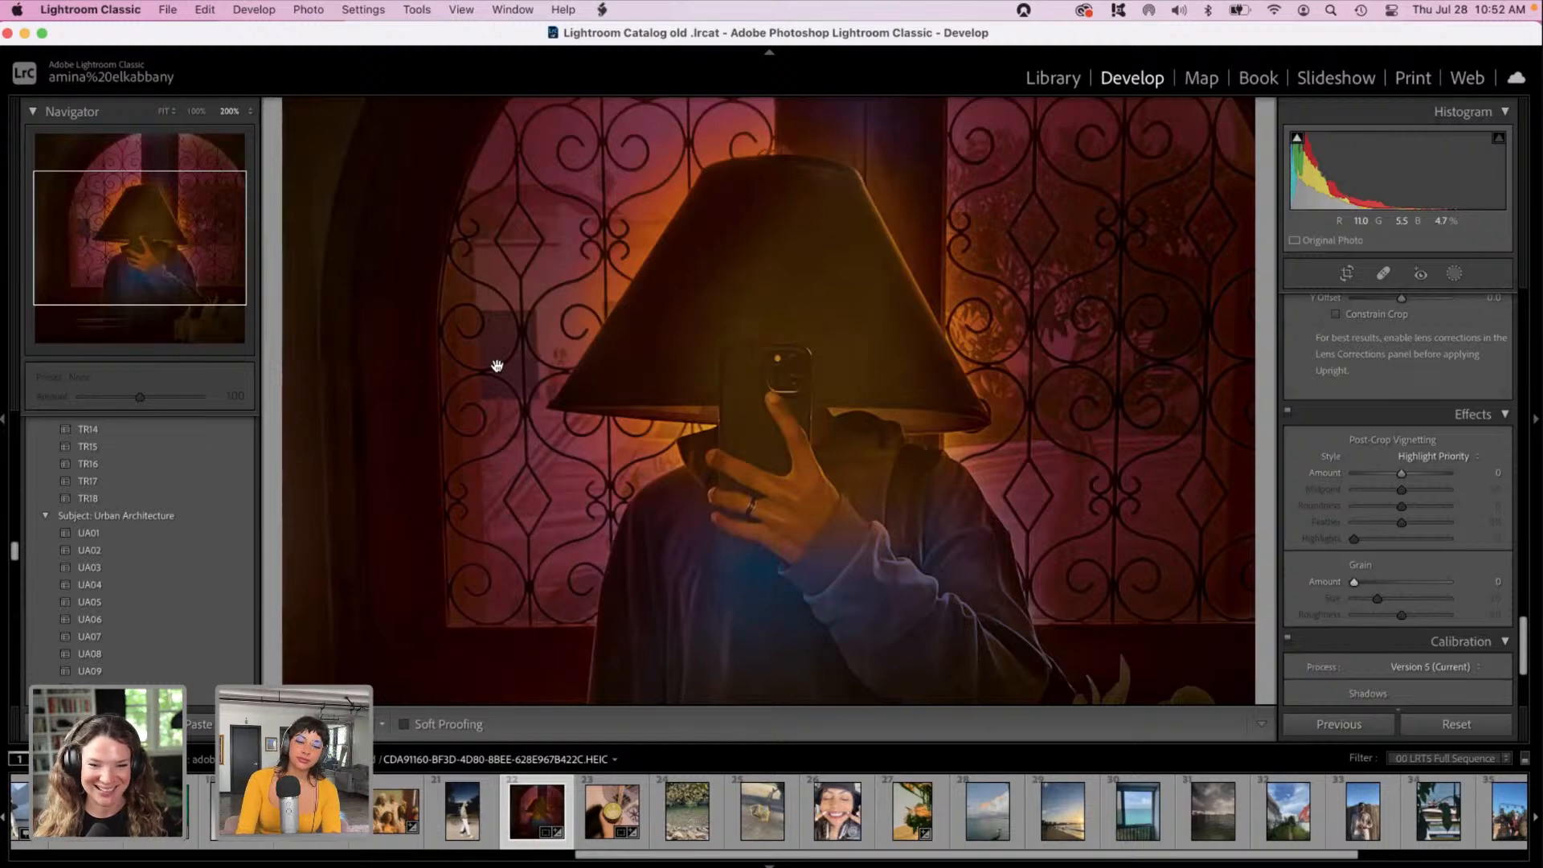
click(905, 314)
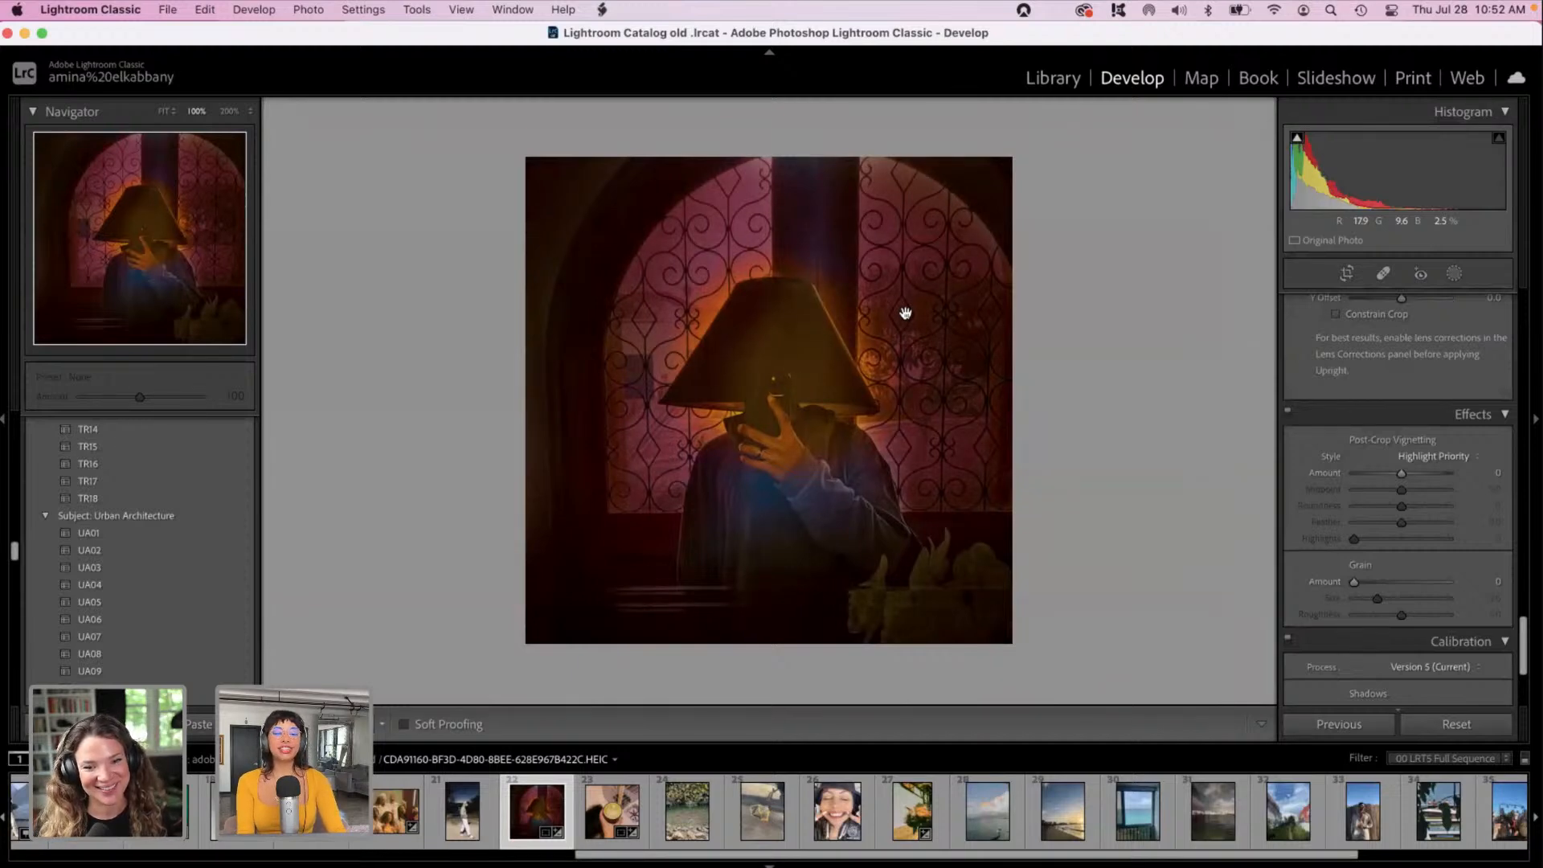
click(905, 314)
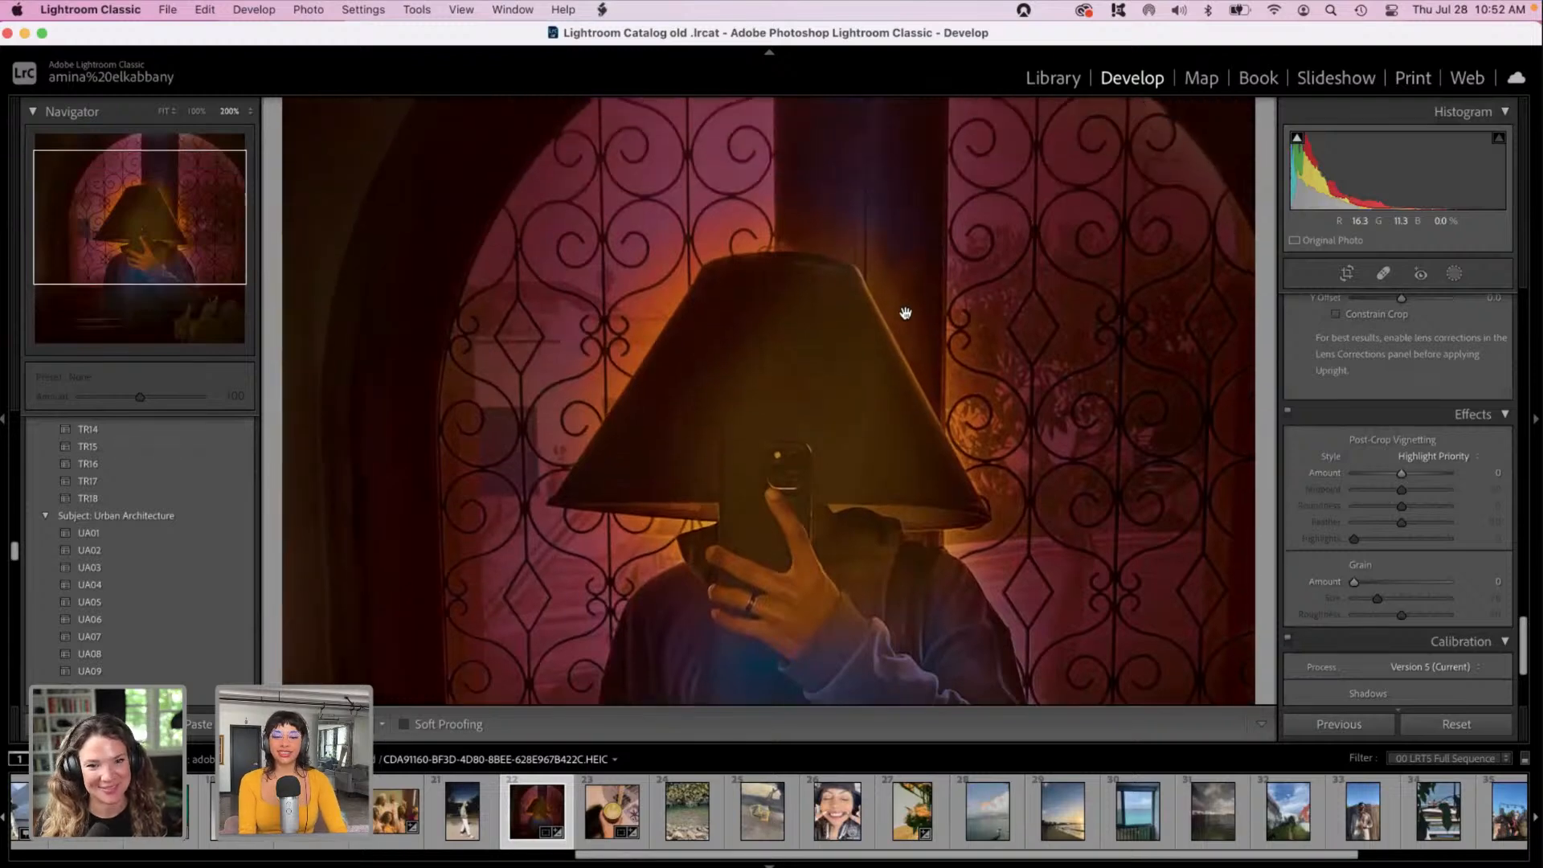
scroll(905, 314, up, 5)
scroll(905, 314, down, 10)
scroll(905, 314, up, 4)
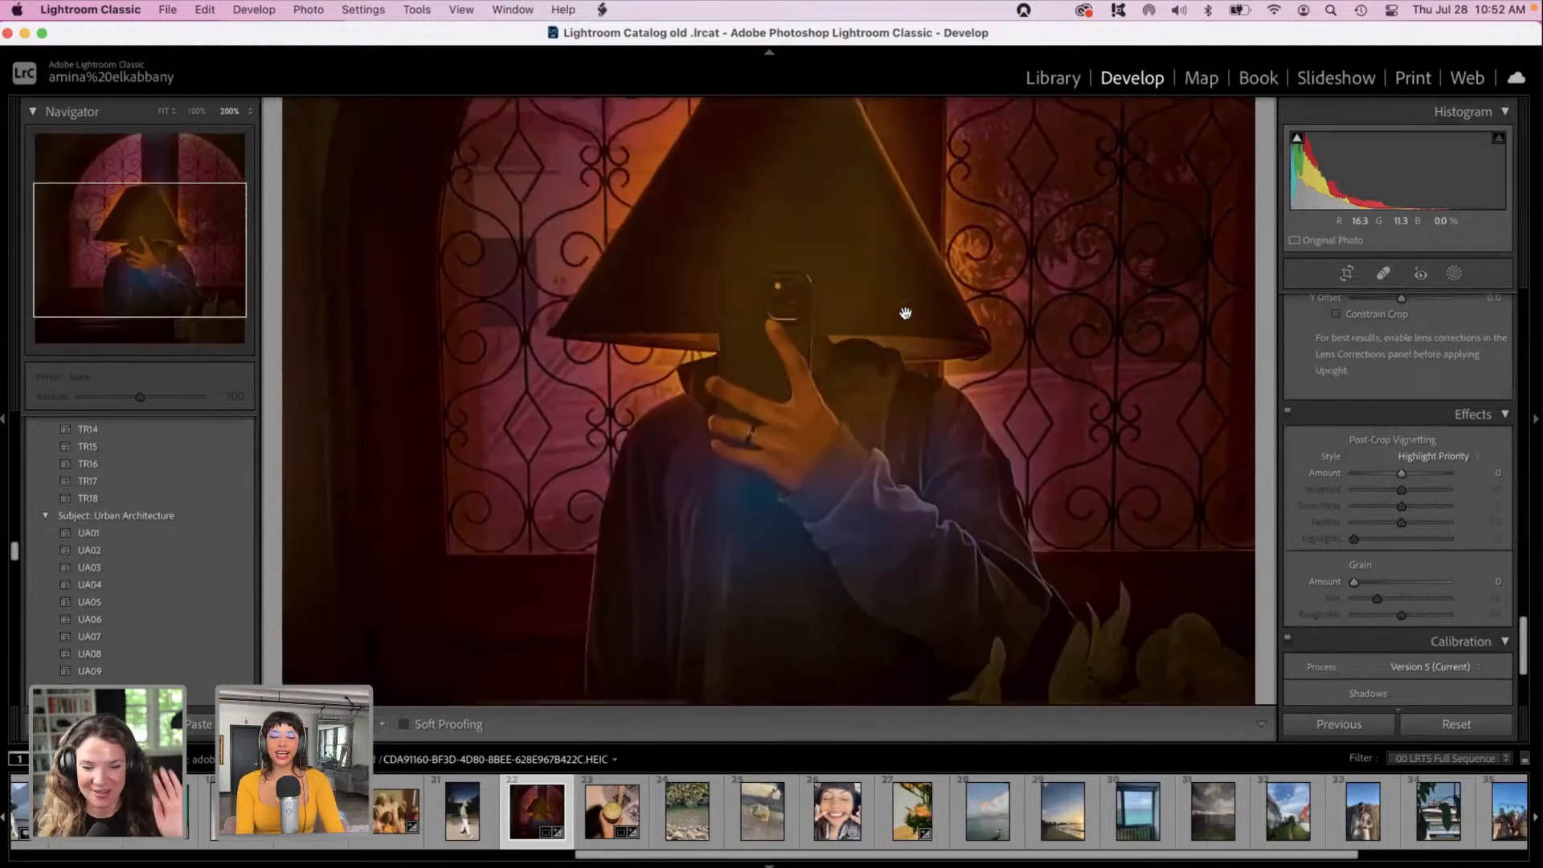
scroll(905, 313, up, 2)
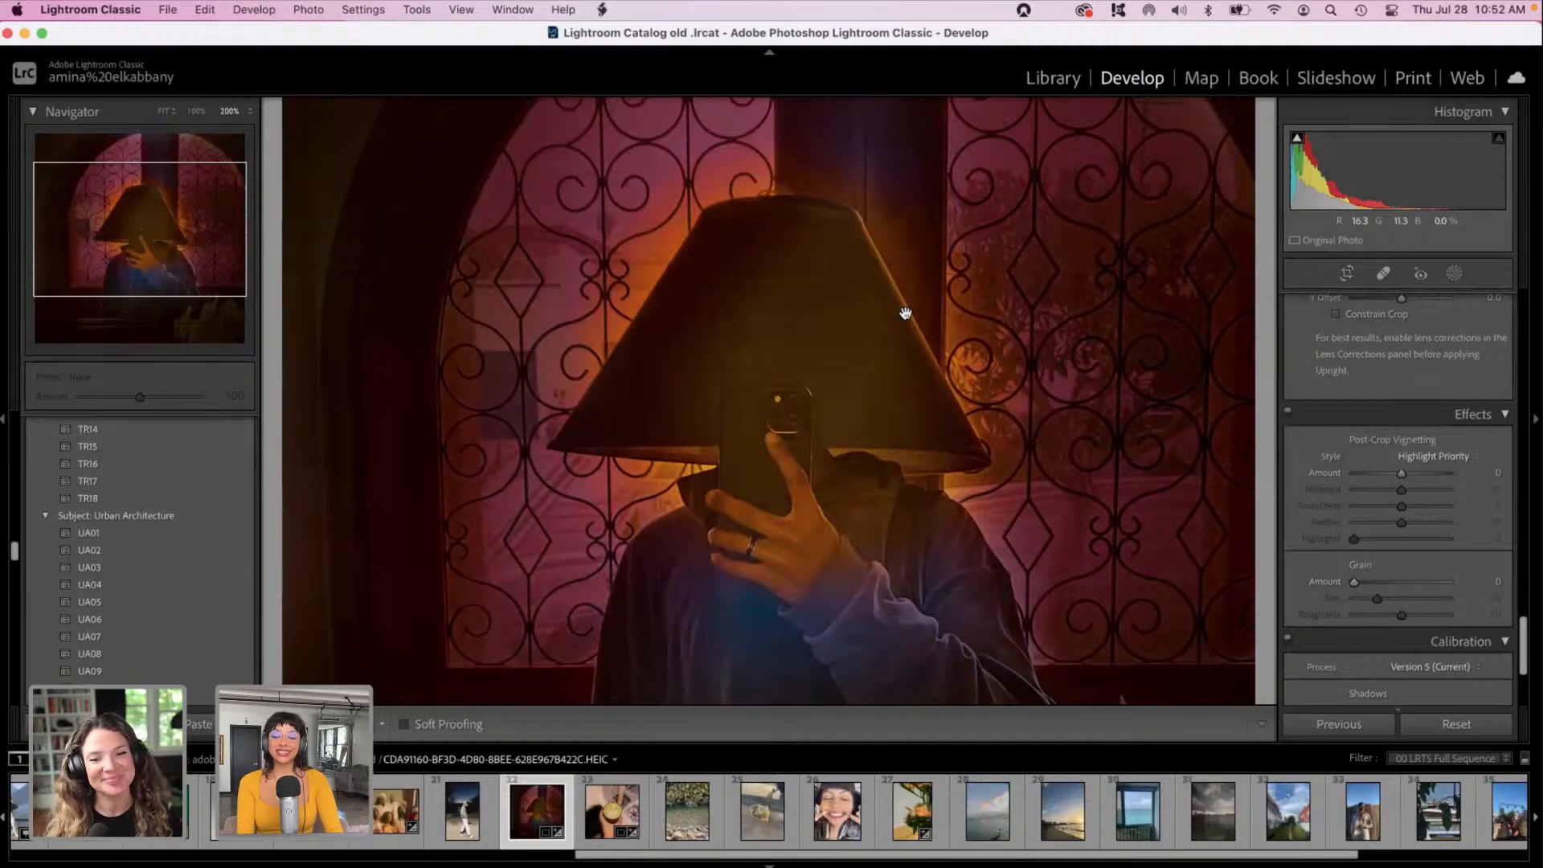
key(super+minus)
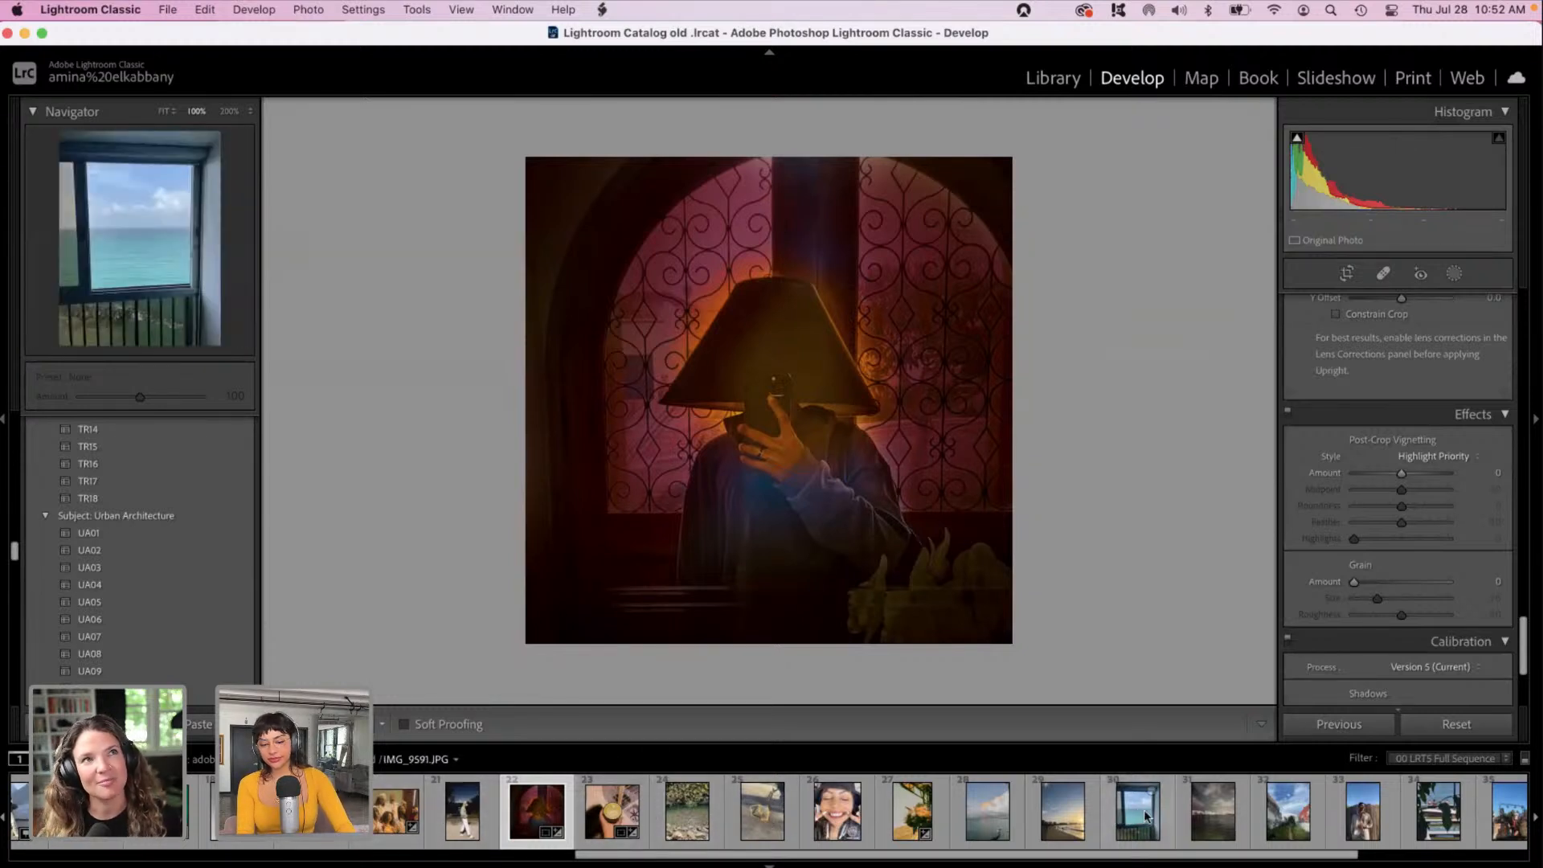
Step: Open IMG_9611.JPG, the last photo in the filmstrip, and inspect its details at 200% magnification
drag(1354, 855, 1520, 855)
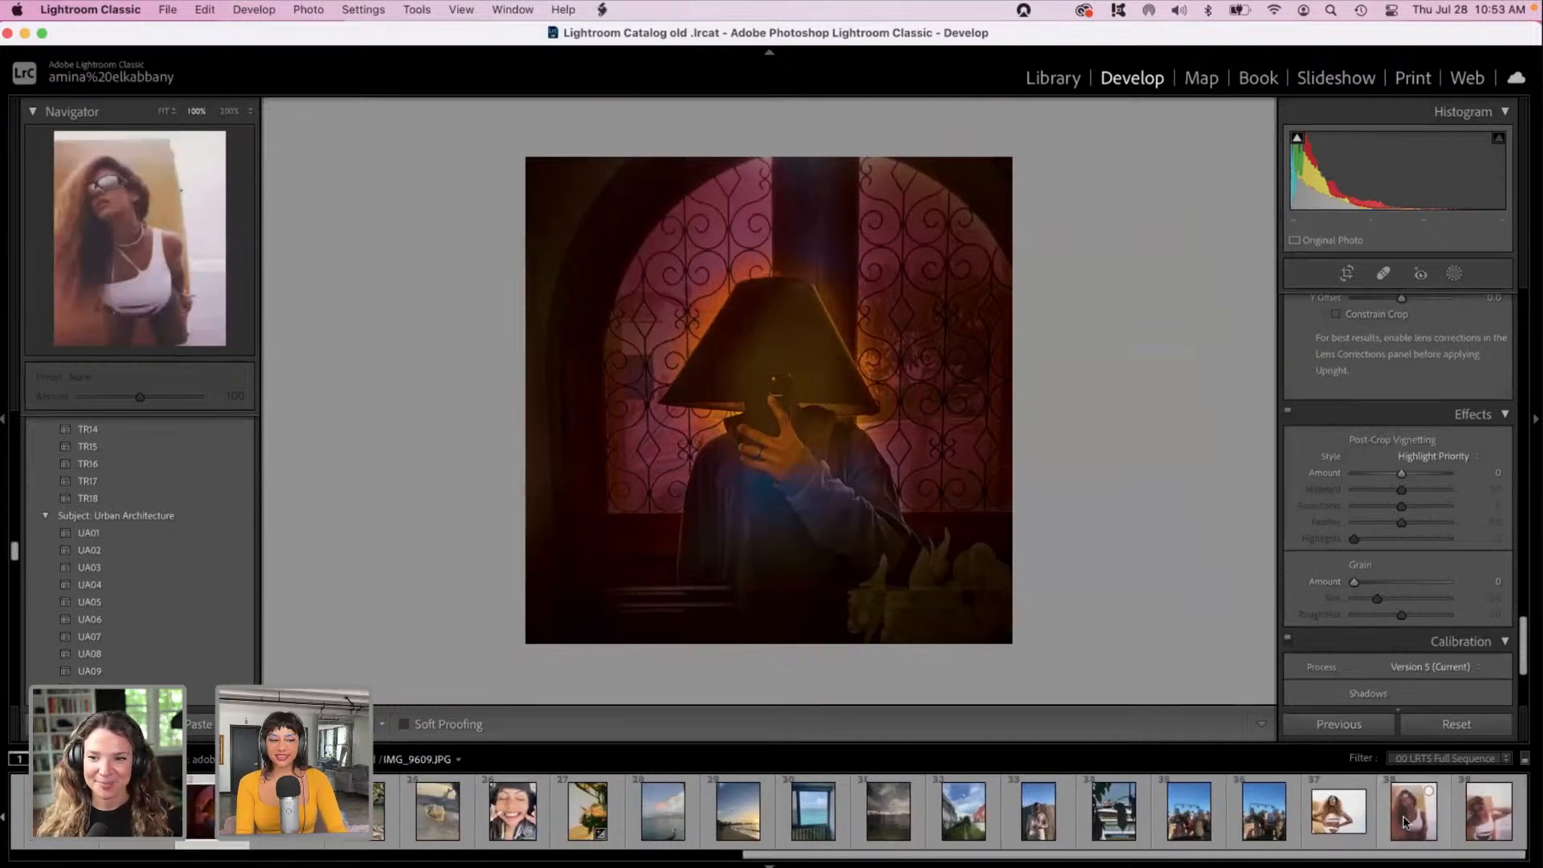
click(1469, 824)
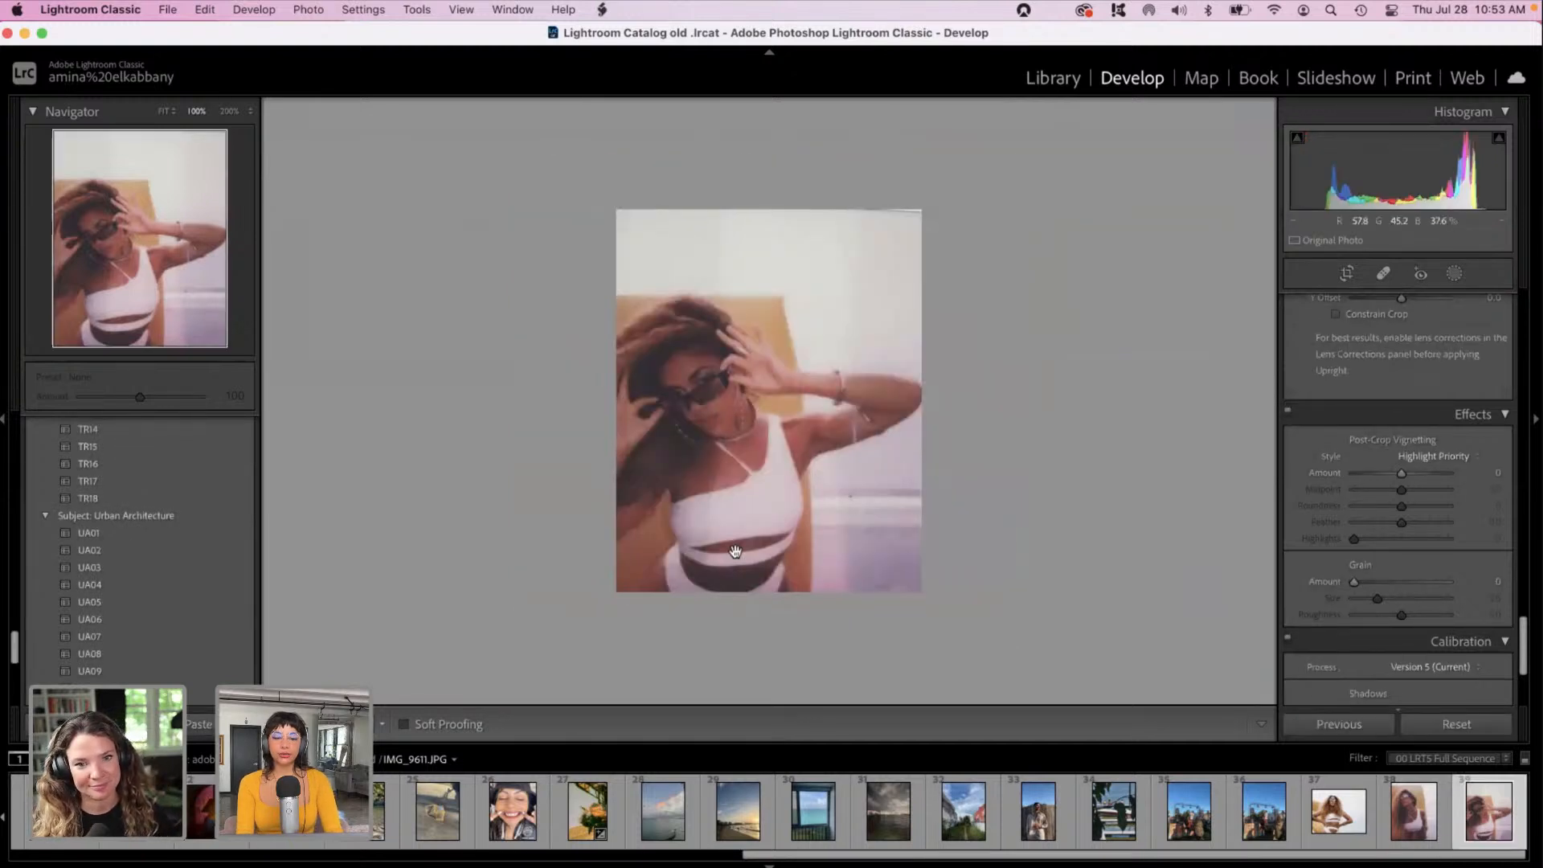
key(super+equal)
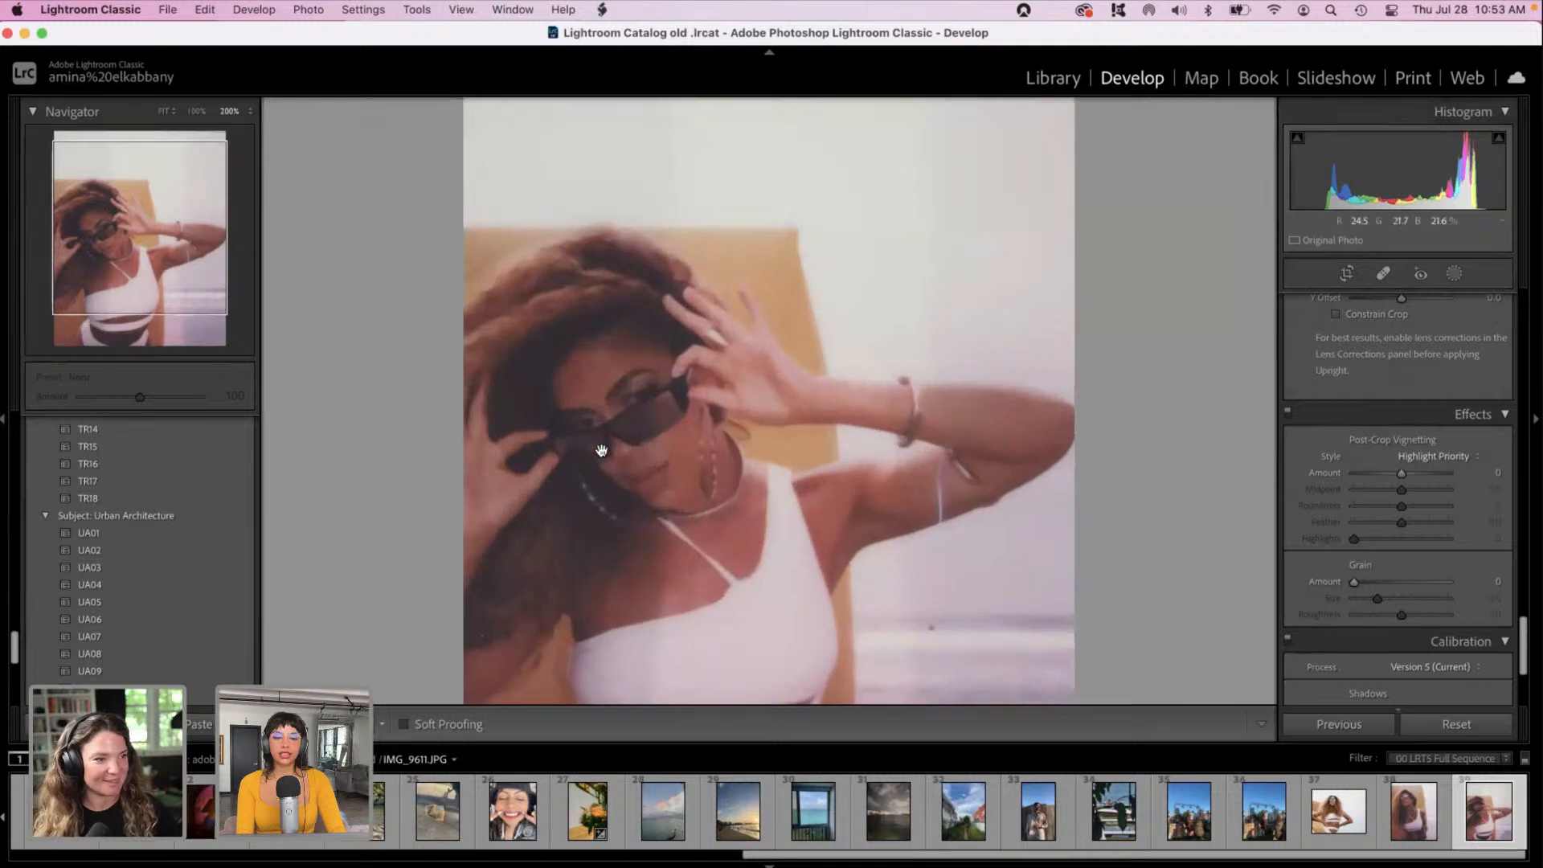
scroll(601, 450, down, 8)
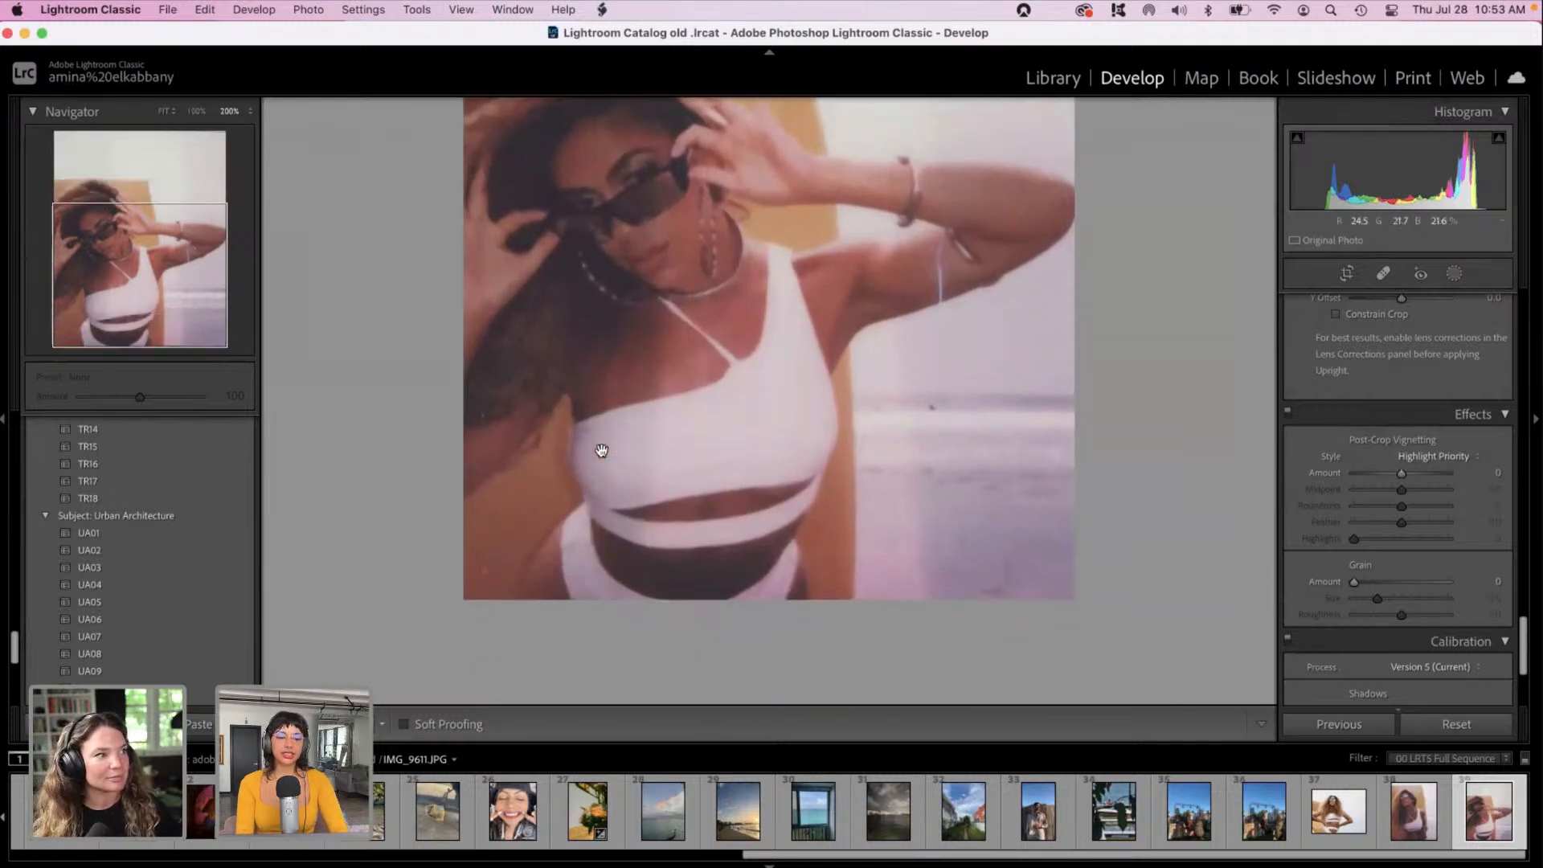
scroll(601, 450, up, 5)
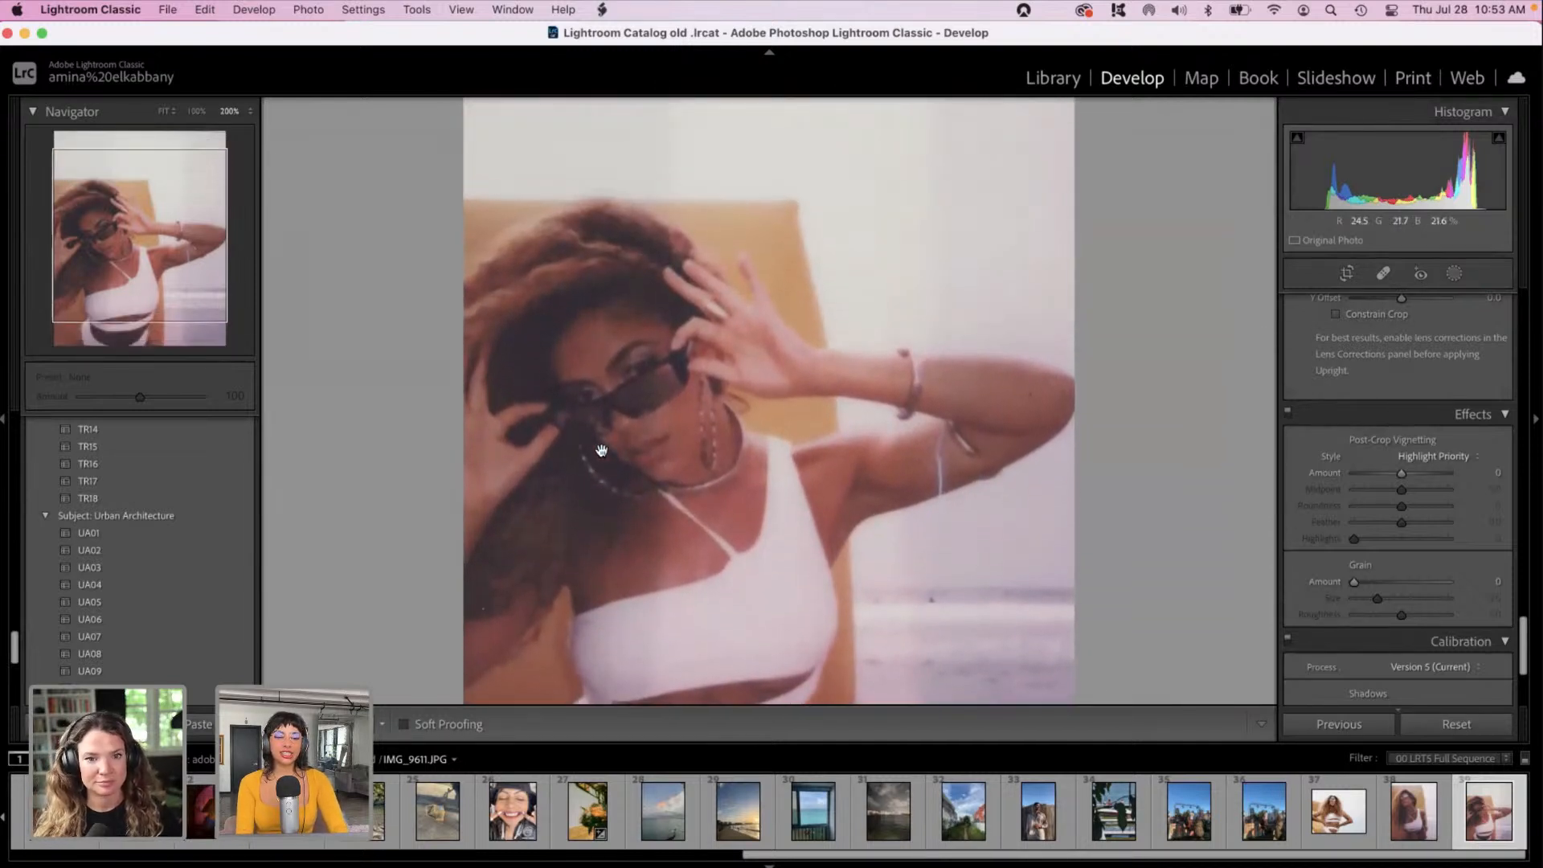
scroll(601, 450, down, 2)
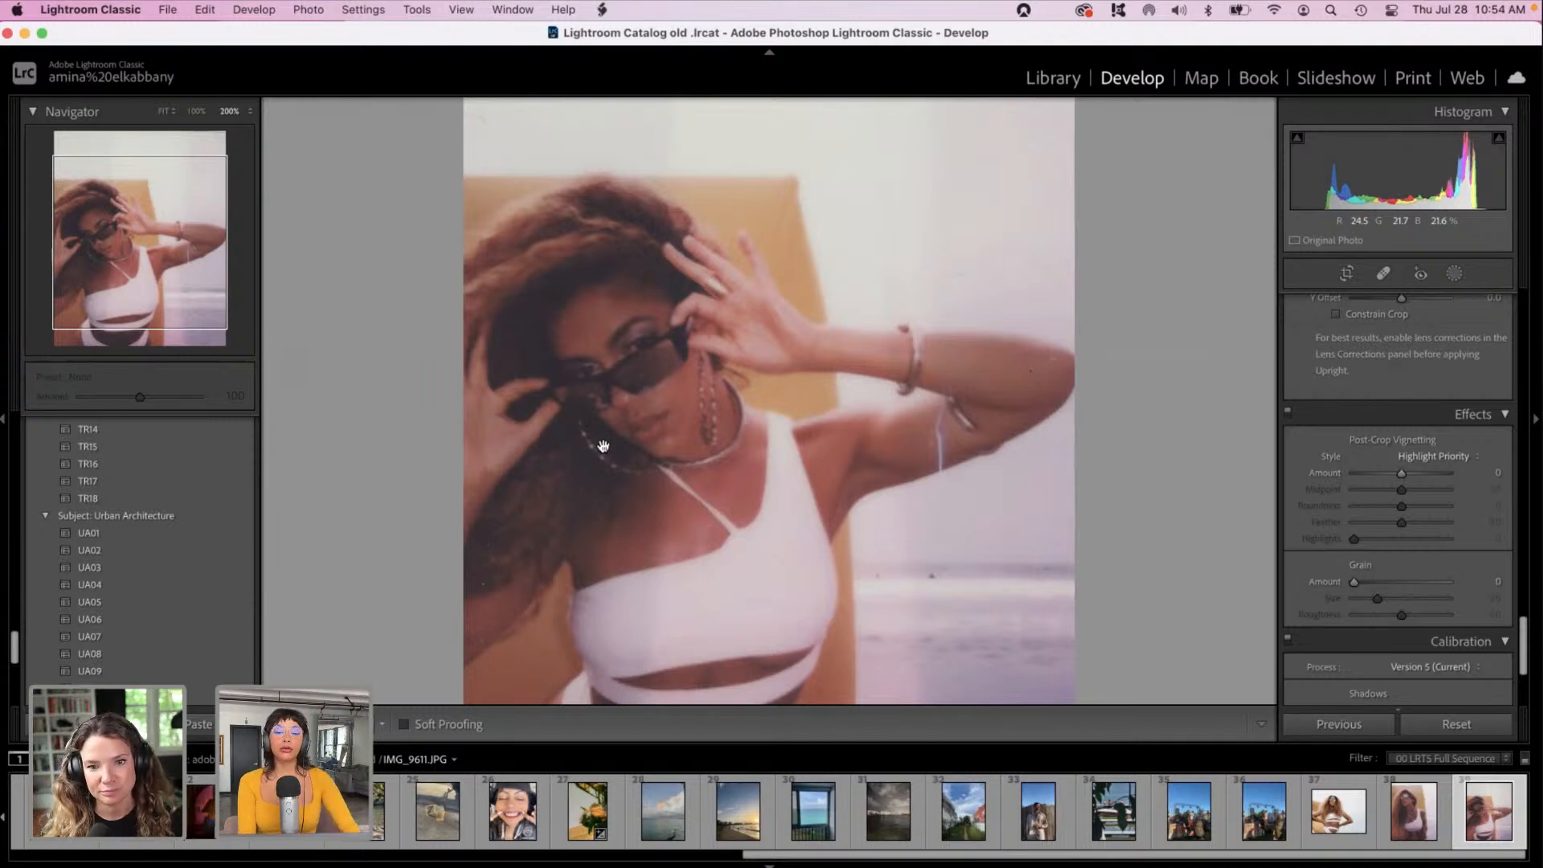
Step: Lower the exposure of the sunglasses portrait to -0.40
drag(1522, 647, 1526, 309)
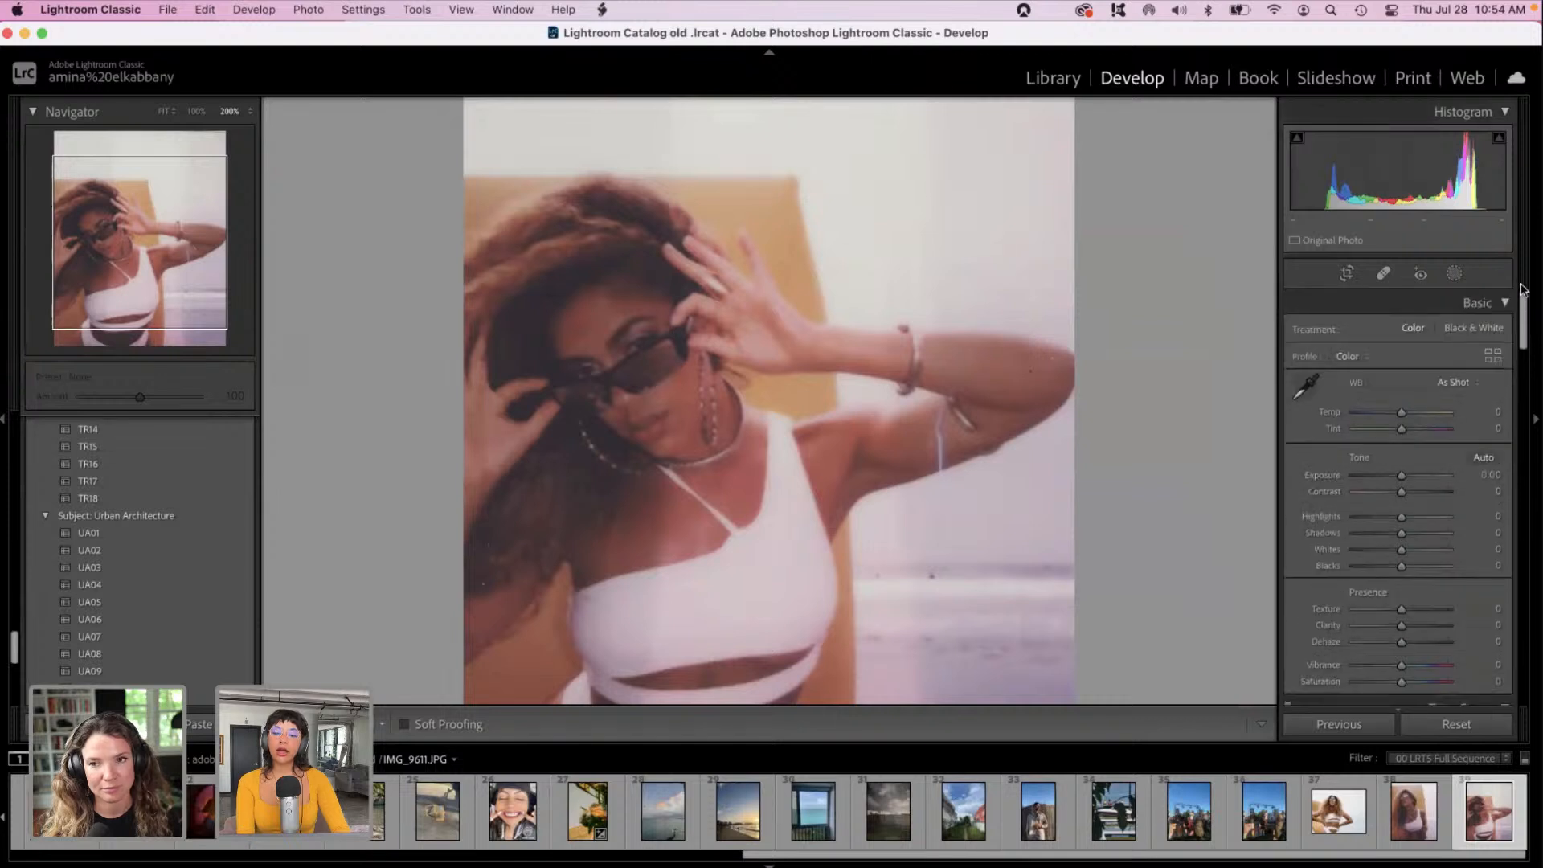
click(1386, 475)
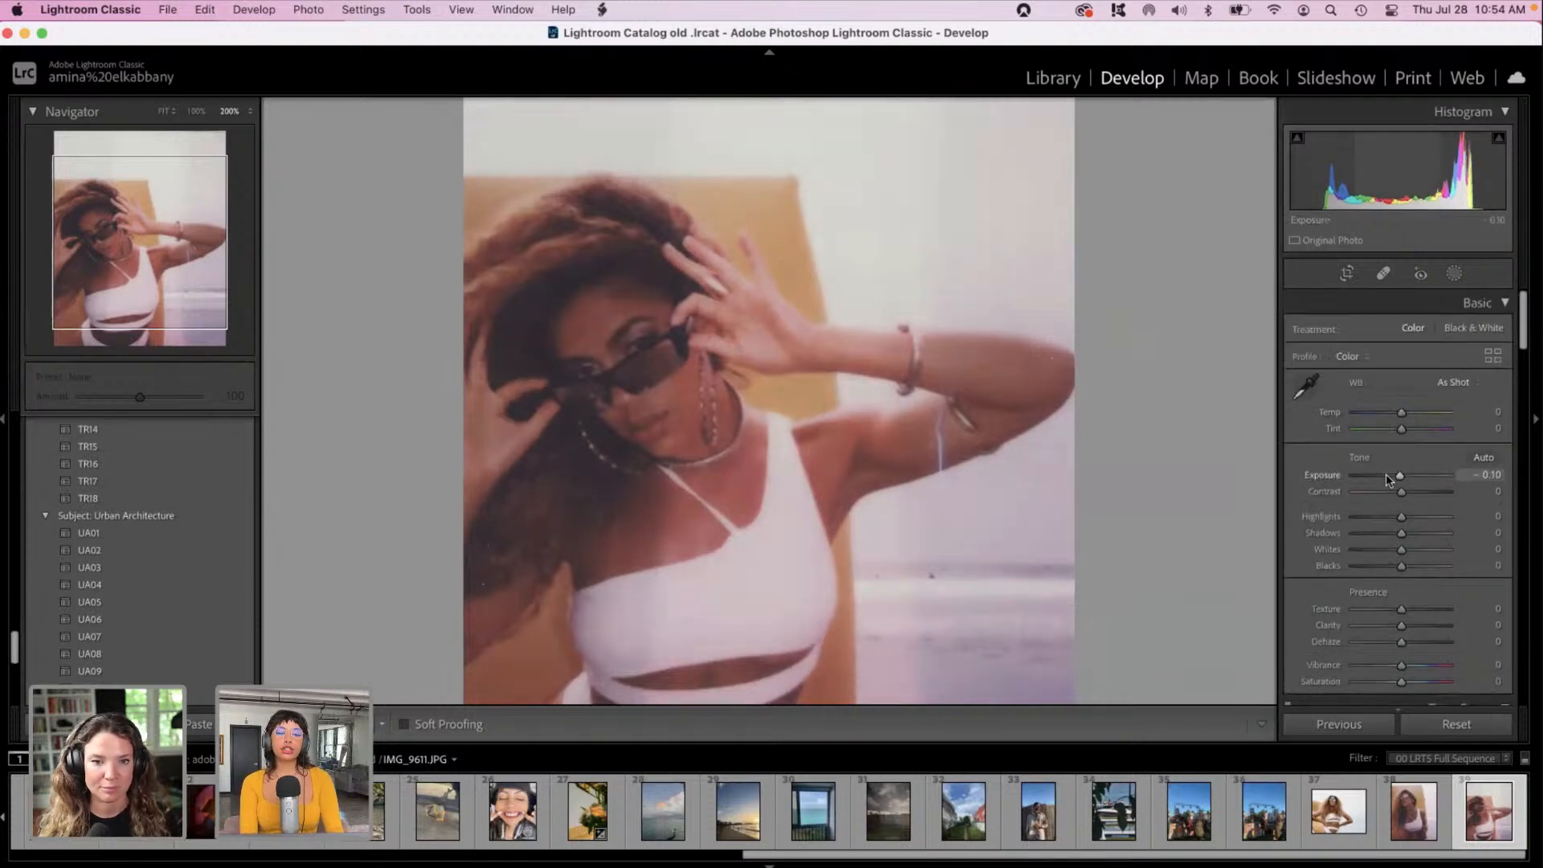
click(1386, 476)
click(1386, 476)
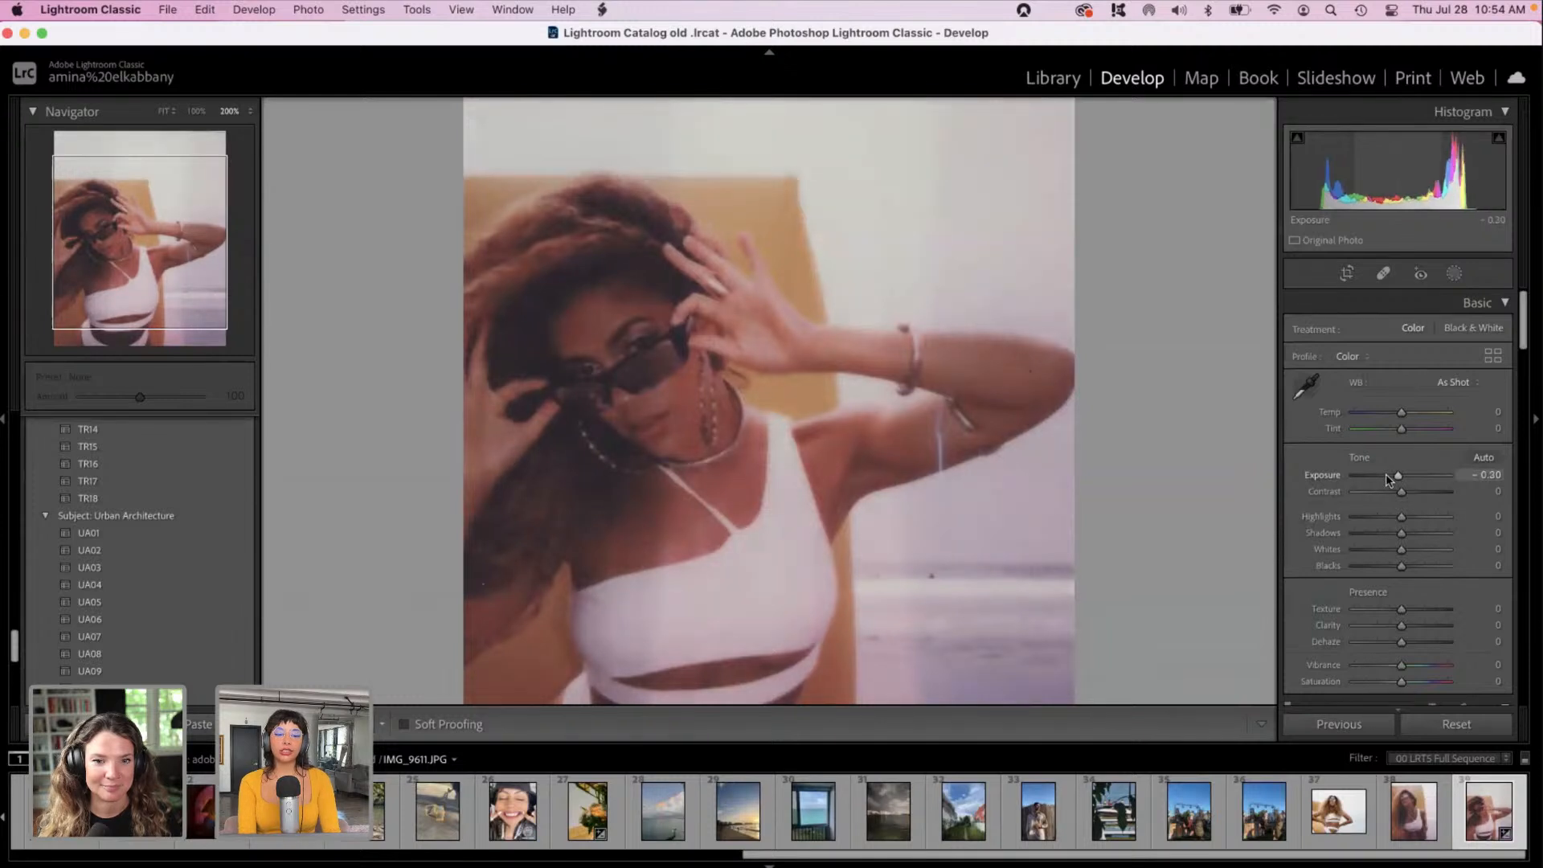
click(1386, 476)
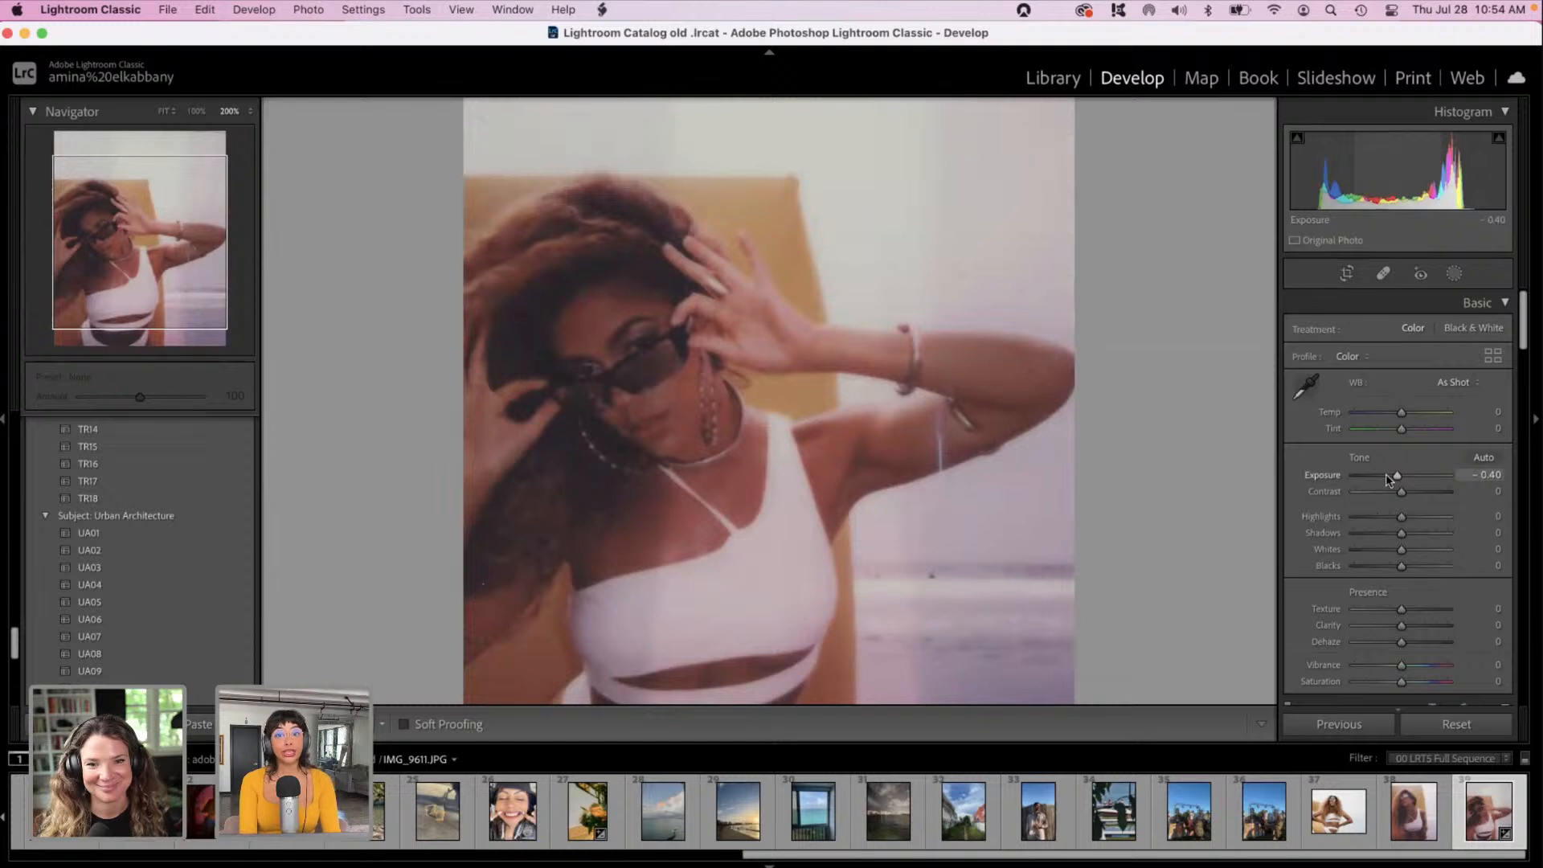
Step: Set the exposure of the sunglasses portrait to +0.50
click(1388, 477)
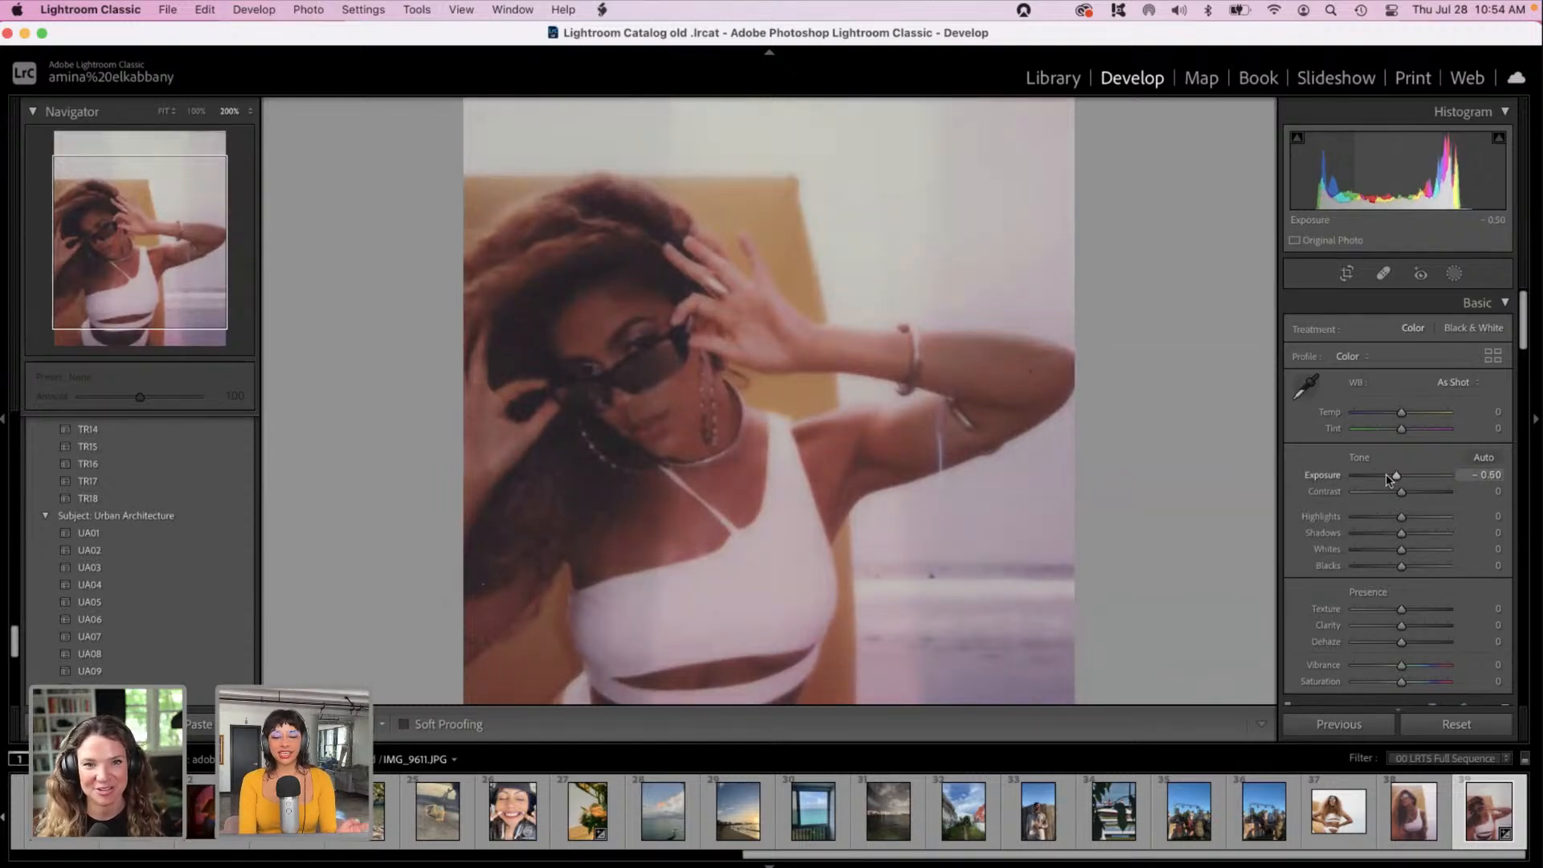
click(1388, 477)
click(1388, 477)
click(1387, 477)
click(1415, 479)
drag(1415, 479, 1404, 480)
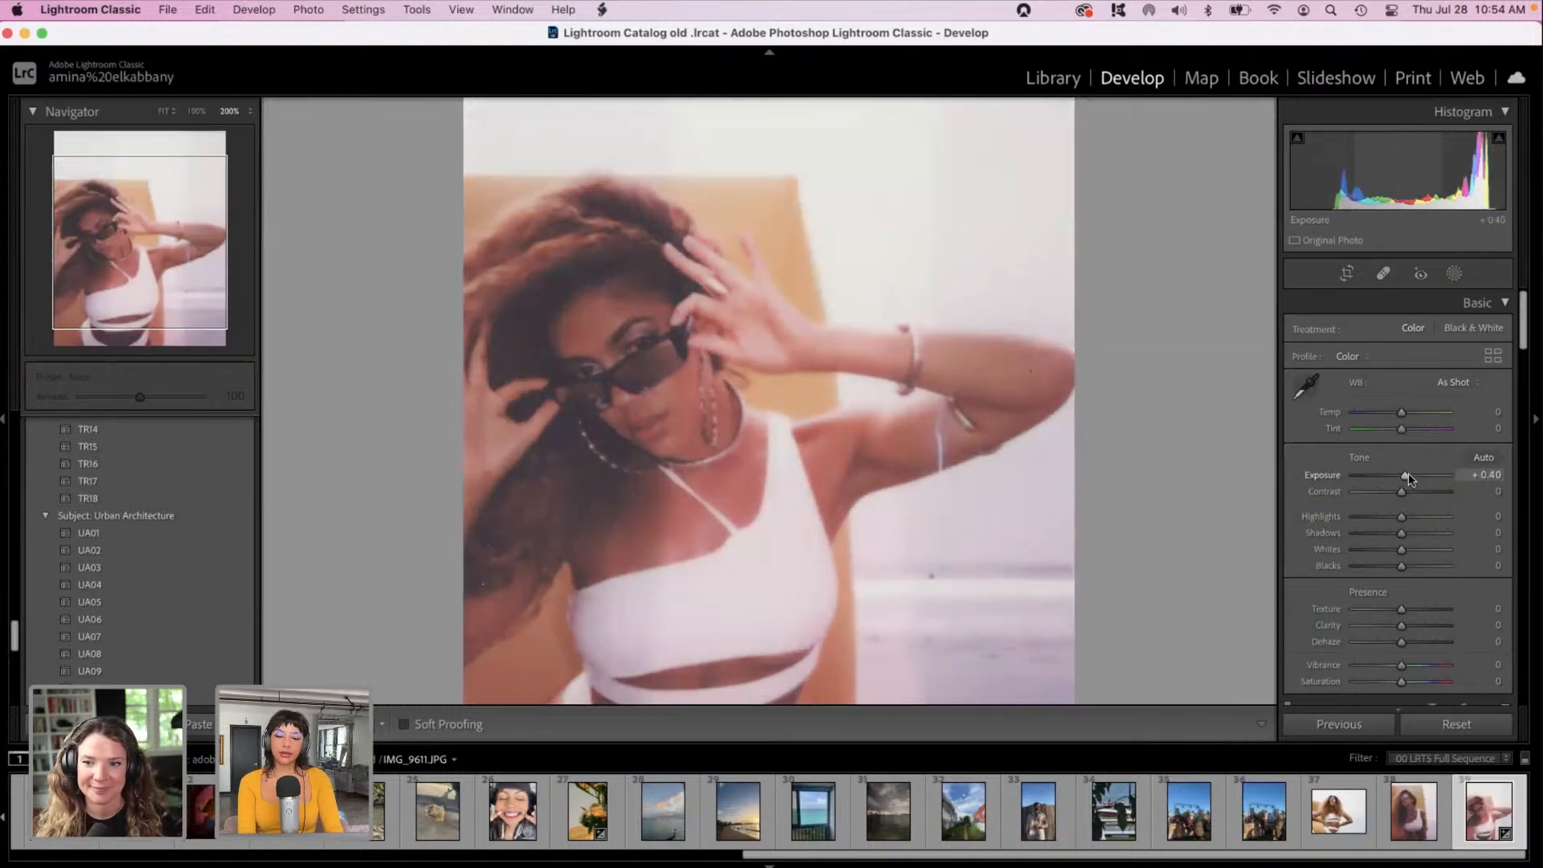
click(1408, 477)
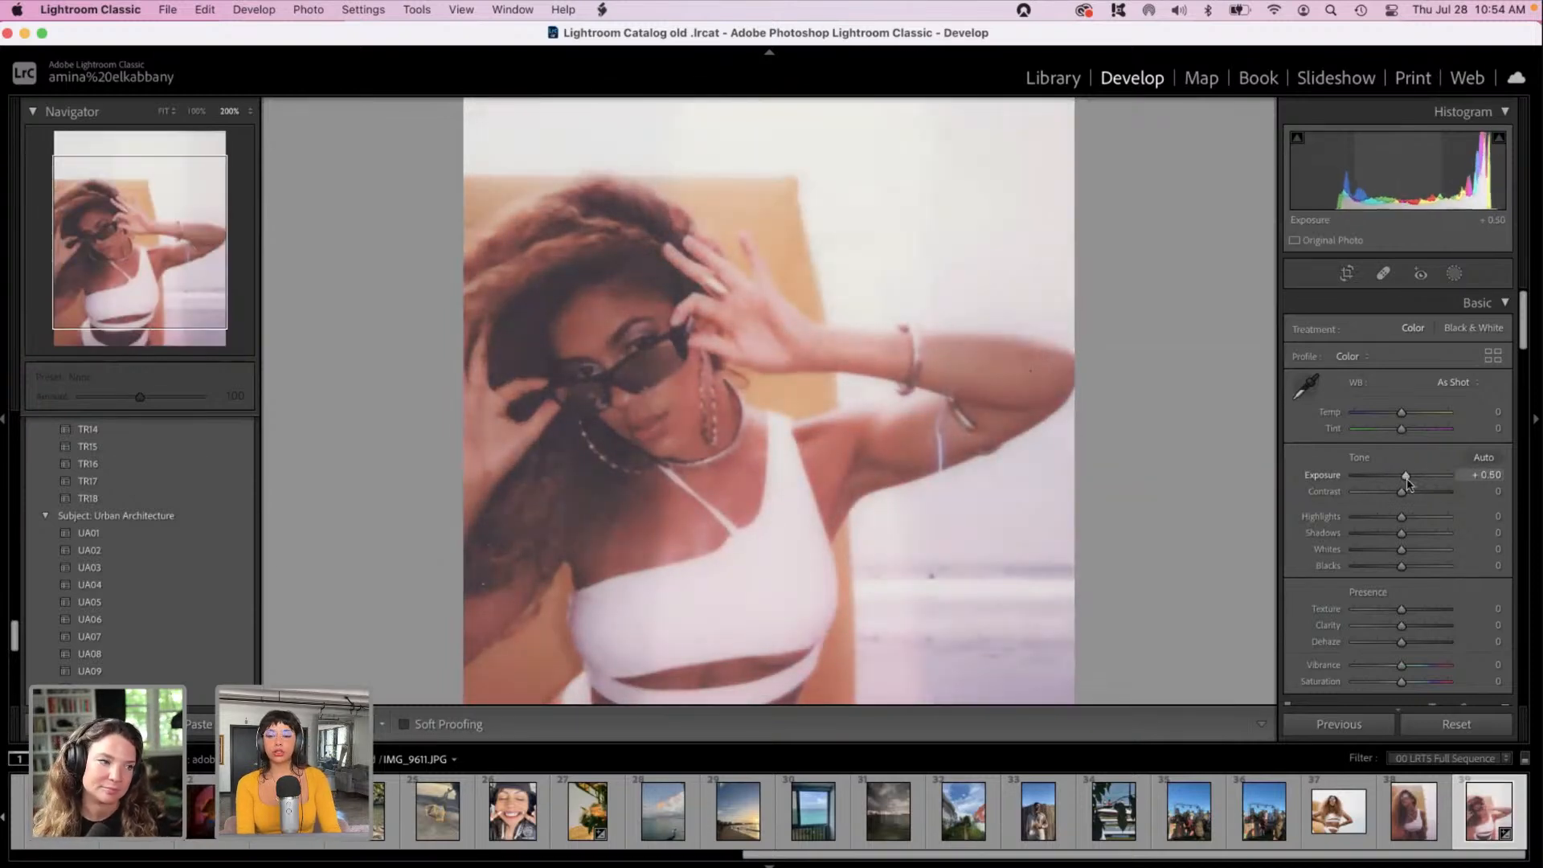
Step: Lower both the highlights and the whites of the portrait to -100
drag(1370, 516, 1287, 515)
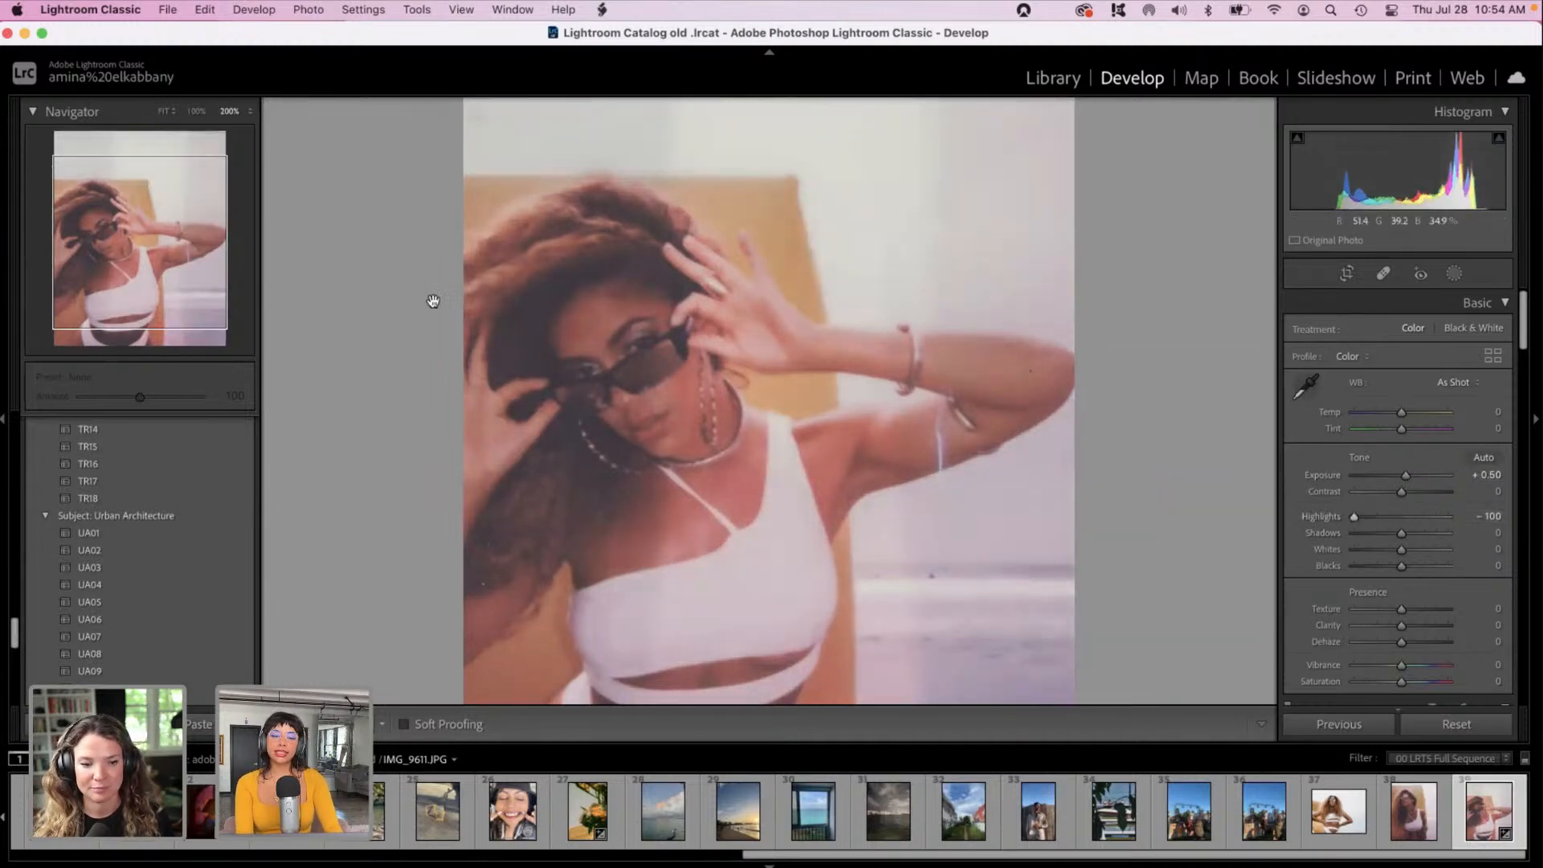
drag(1352, 551, 1300, 552)
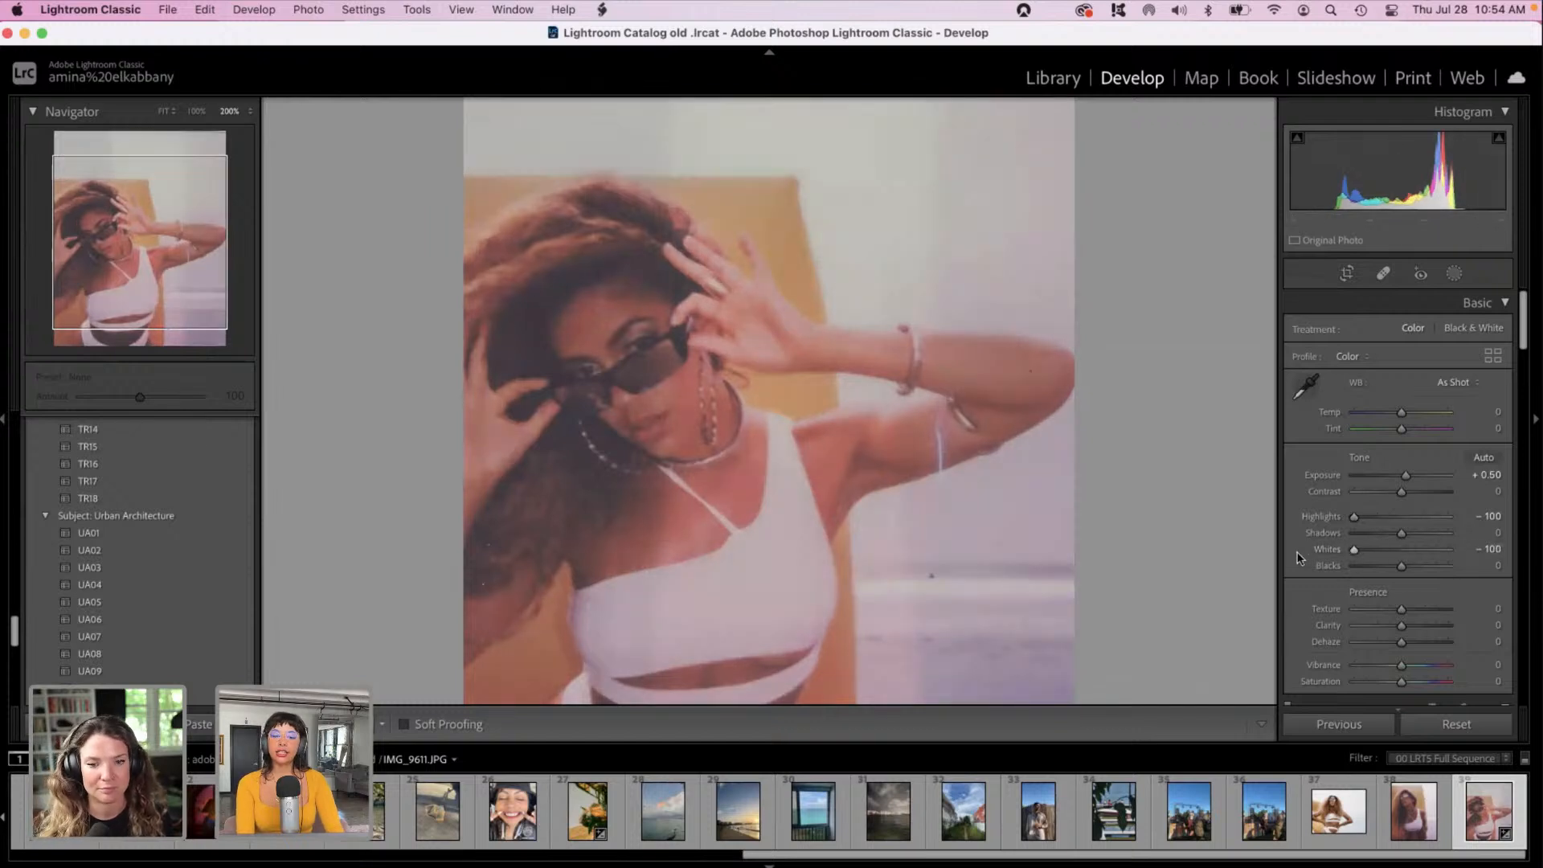
Step: Tint the highlights yellow-green with Color Grading
scroll(1299, 555, down, 3)
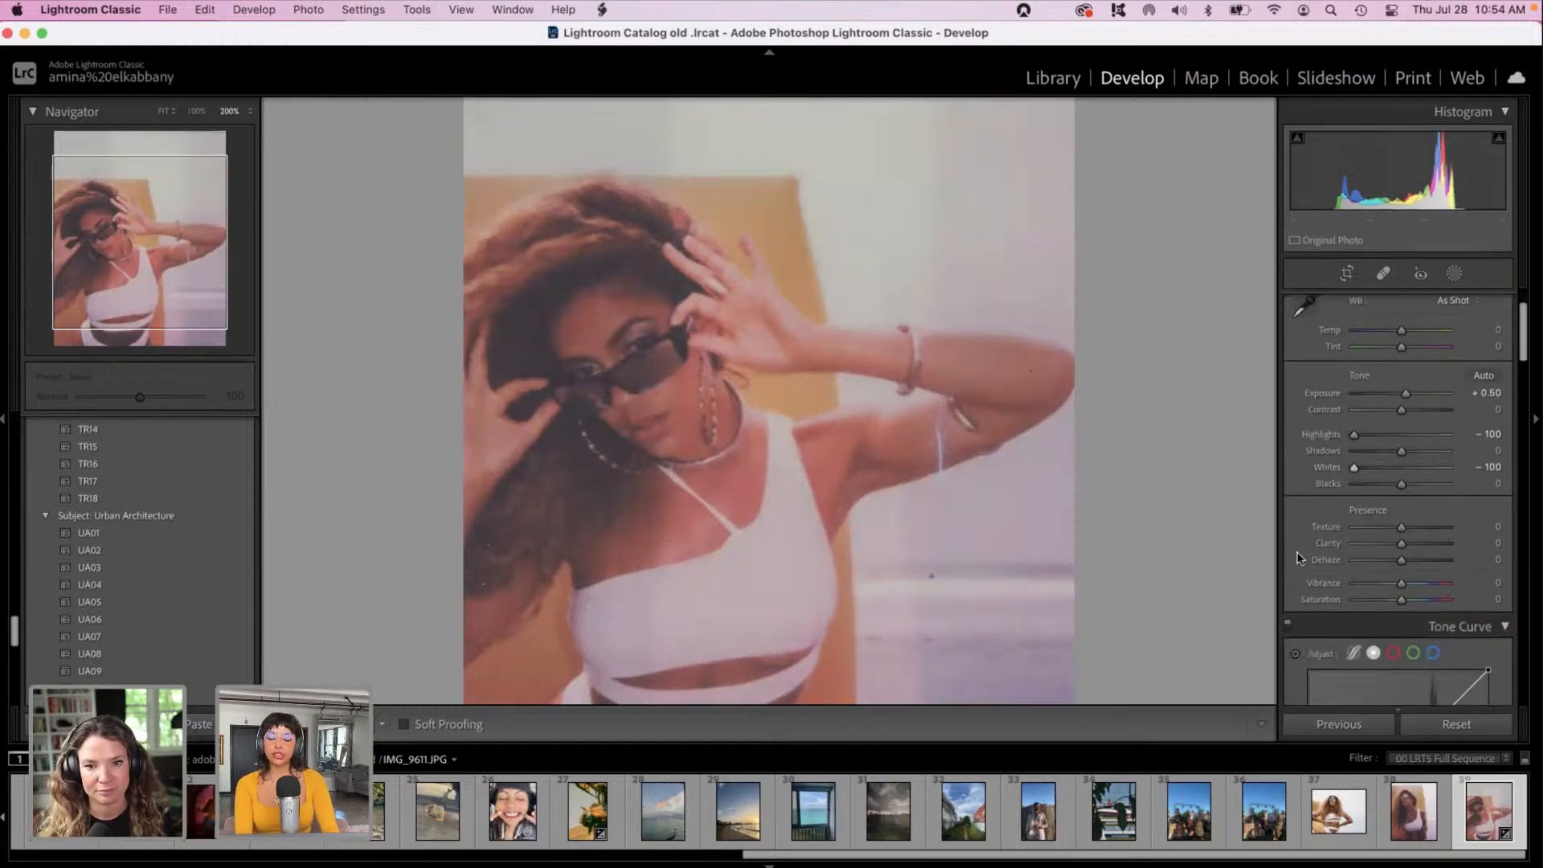
drag(1529, 339, 1509, 458)
drag(1440, 542, 1456, 537)
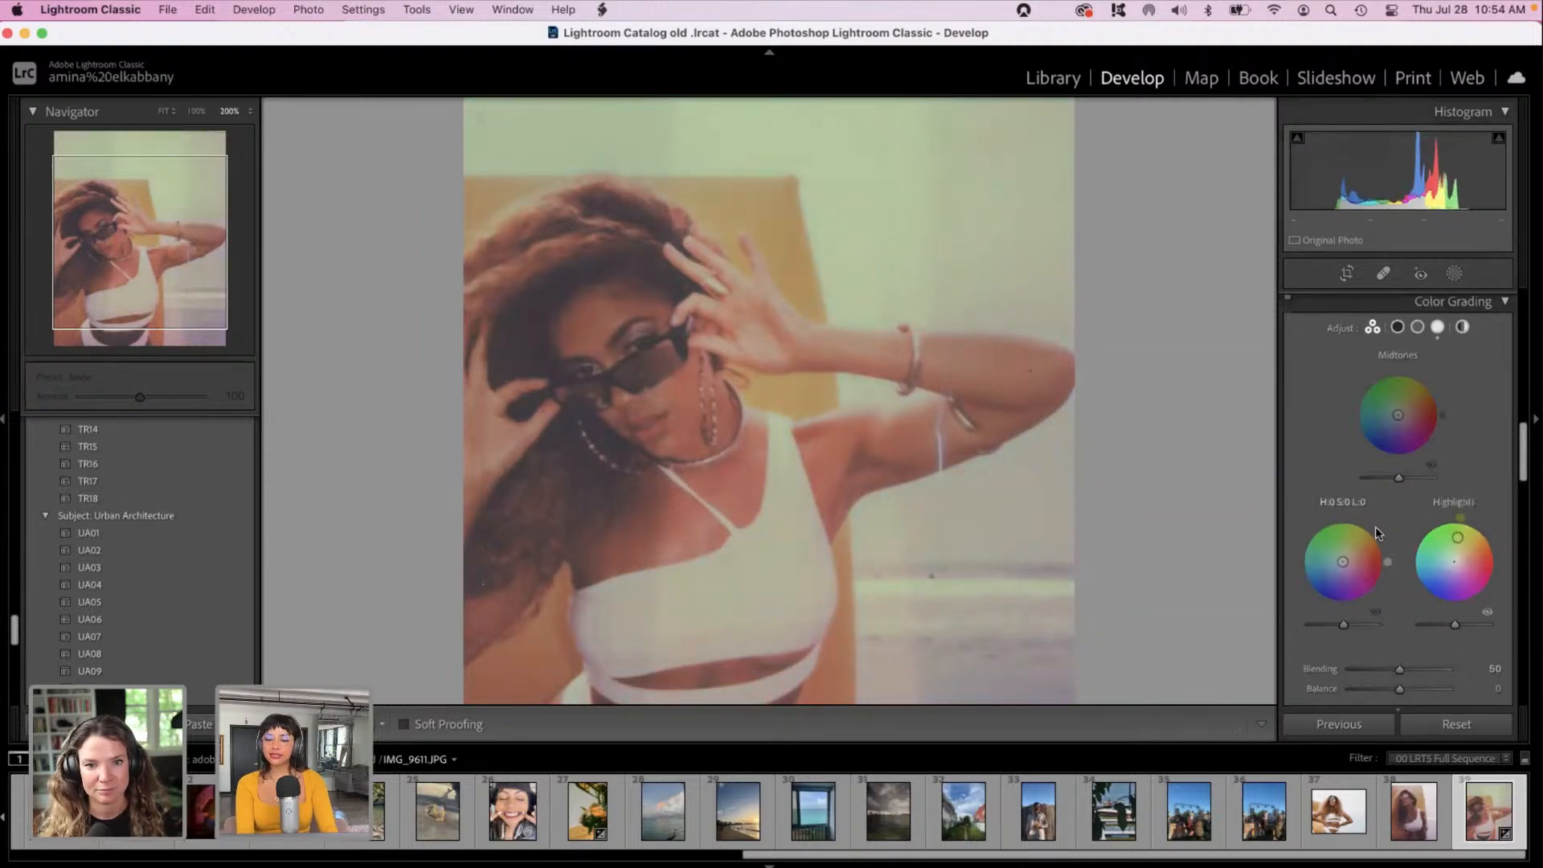
Step: Grade the shadows magenta-pink at hue 332 and saturation 100, and tint the midtones warm yellow-orange
drag(1343, 554, 1370, 576)
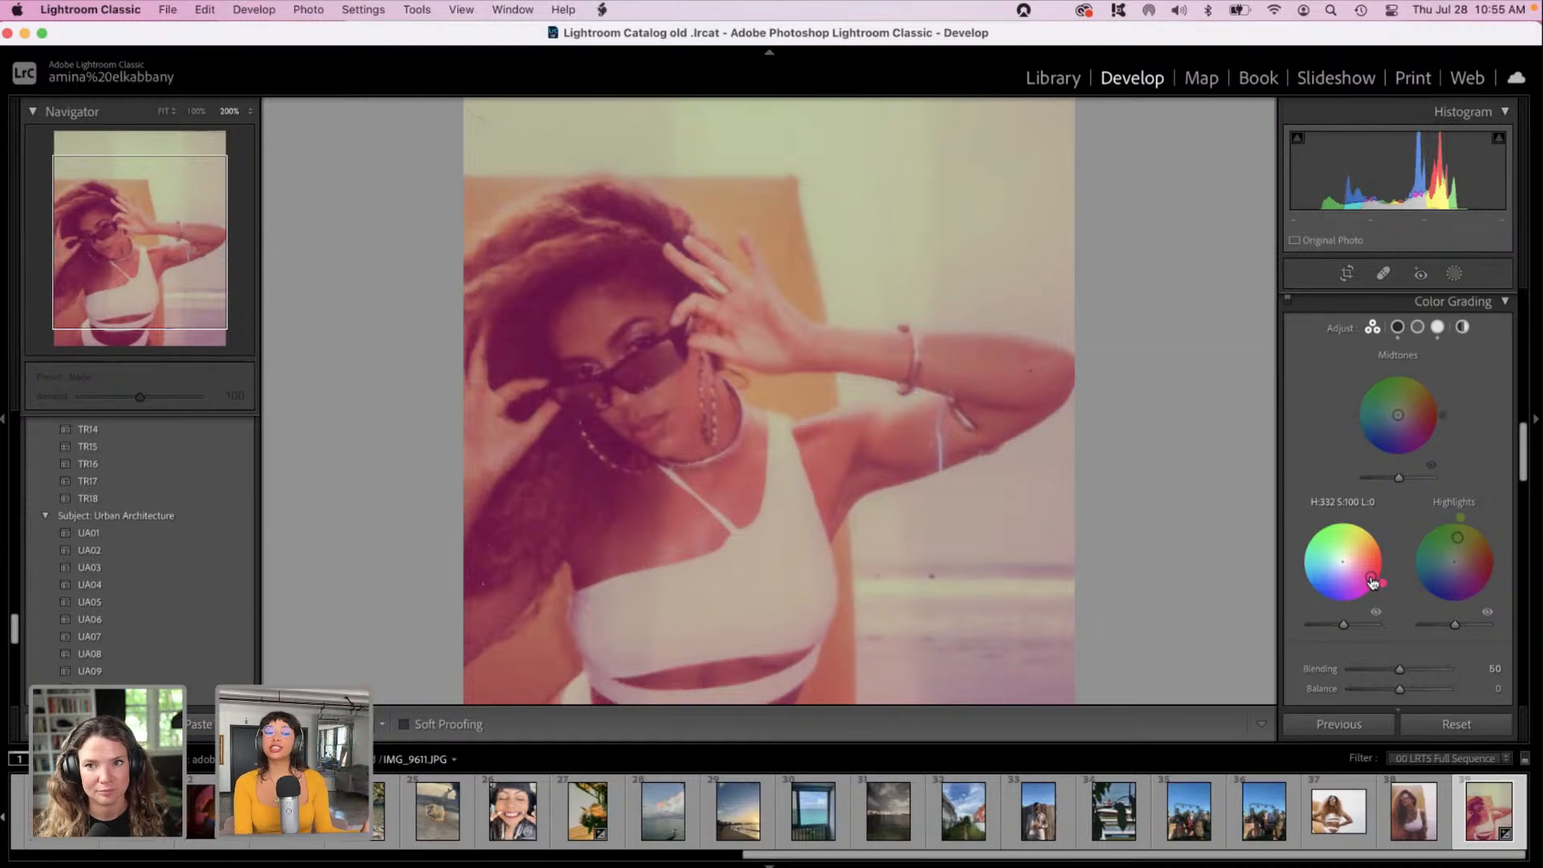
mouse_move(1398, 413)
mouse_down()
mouse_move(1389, 398)
mouse_move(1392, 411)
mouse_up()
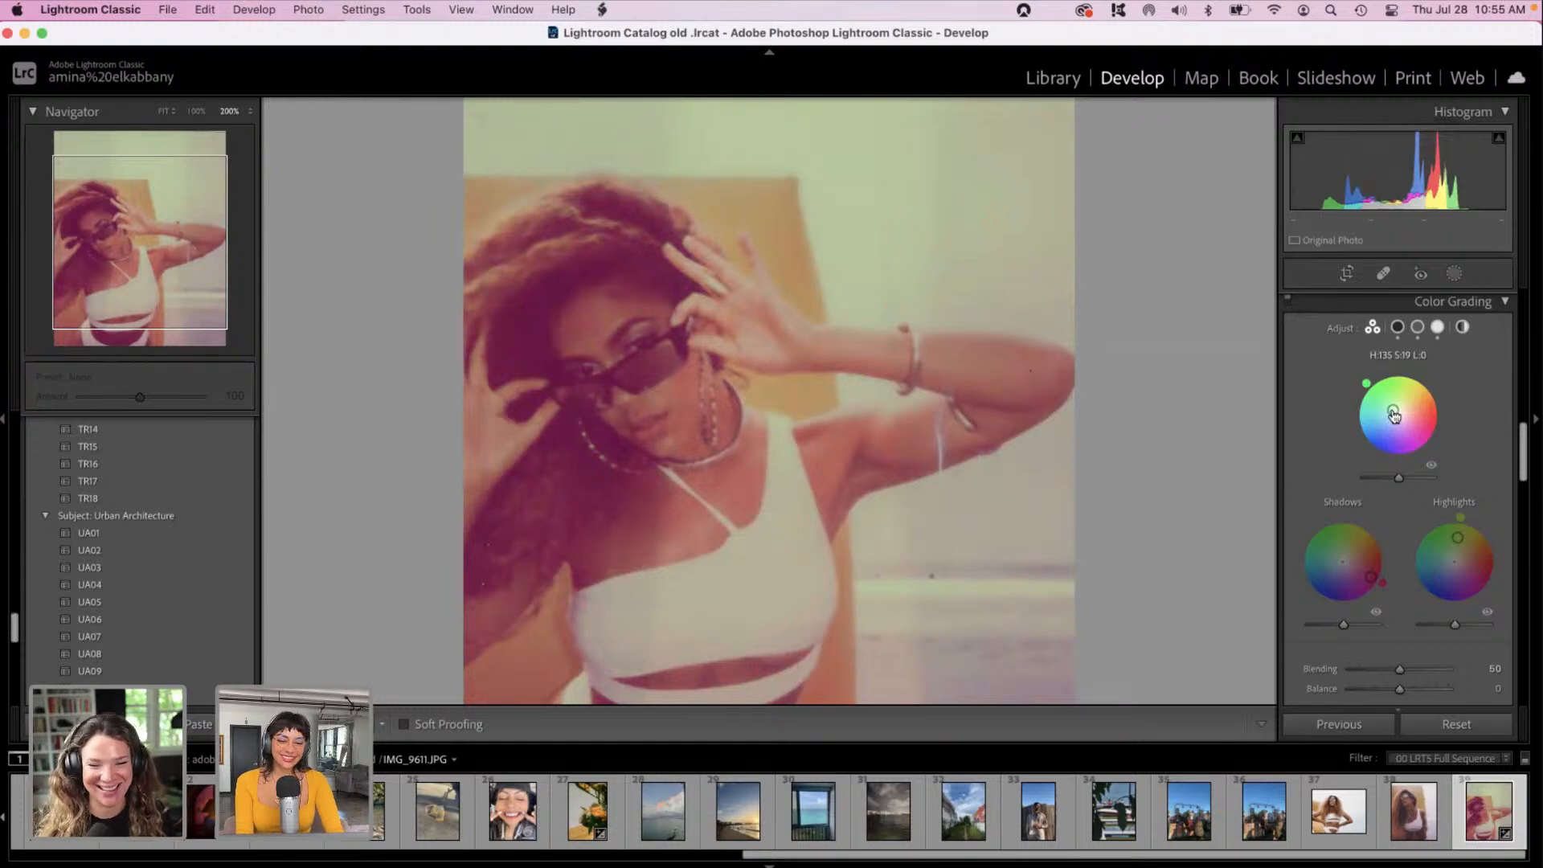
mouse_move(1394, 415)
mouse_down()
mouse_move(1392, 400)
mouse_move(1413, 409)
mouse_up()
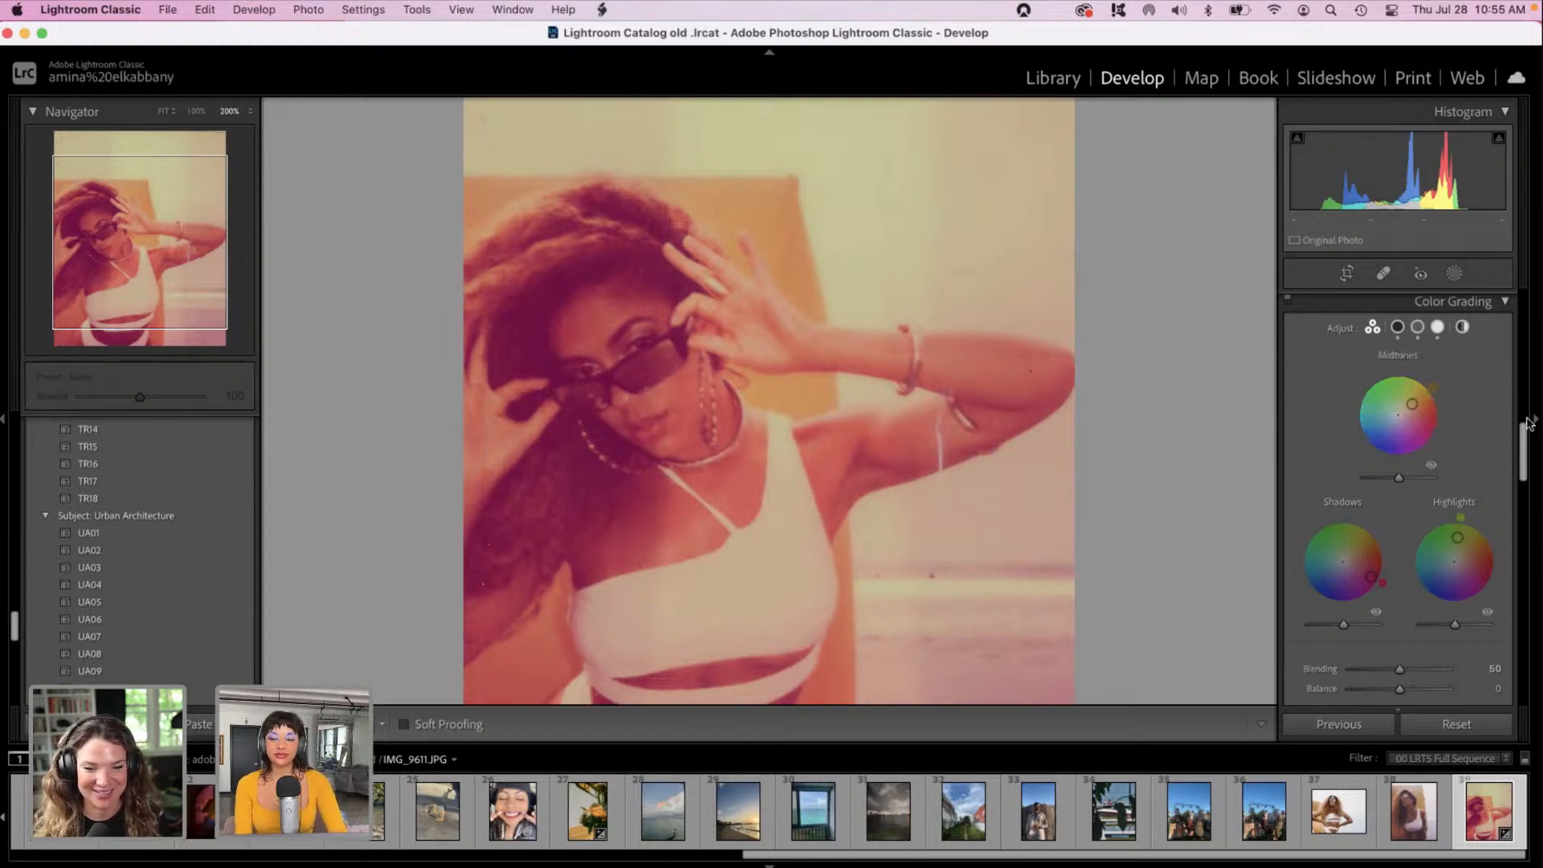
Step: Set the Red Primary hue in the Calibration settings to +100 and check the effect across the photo
drag(1519, 438, 1539, 687)
drag(1401, 552, 1459, 557)
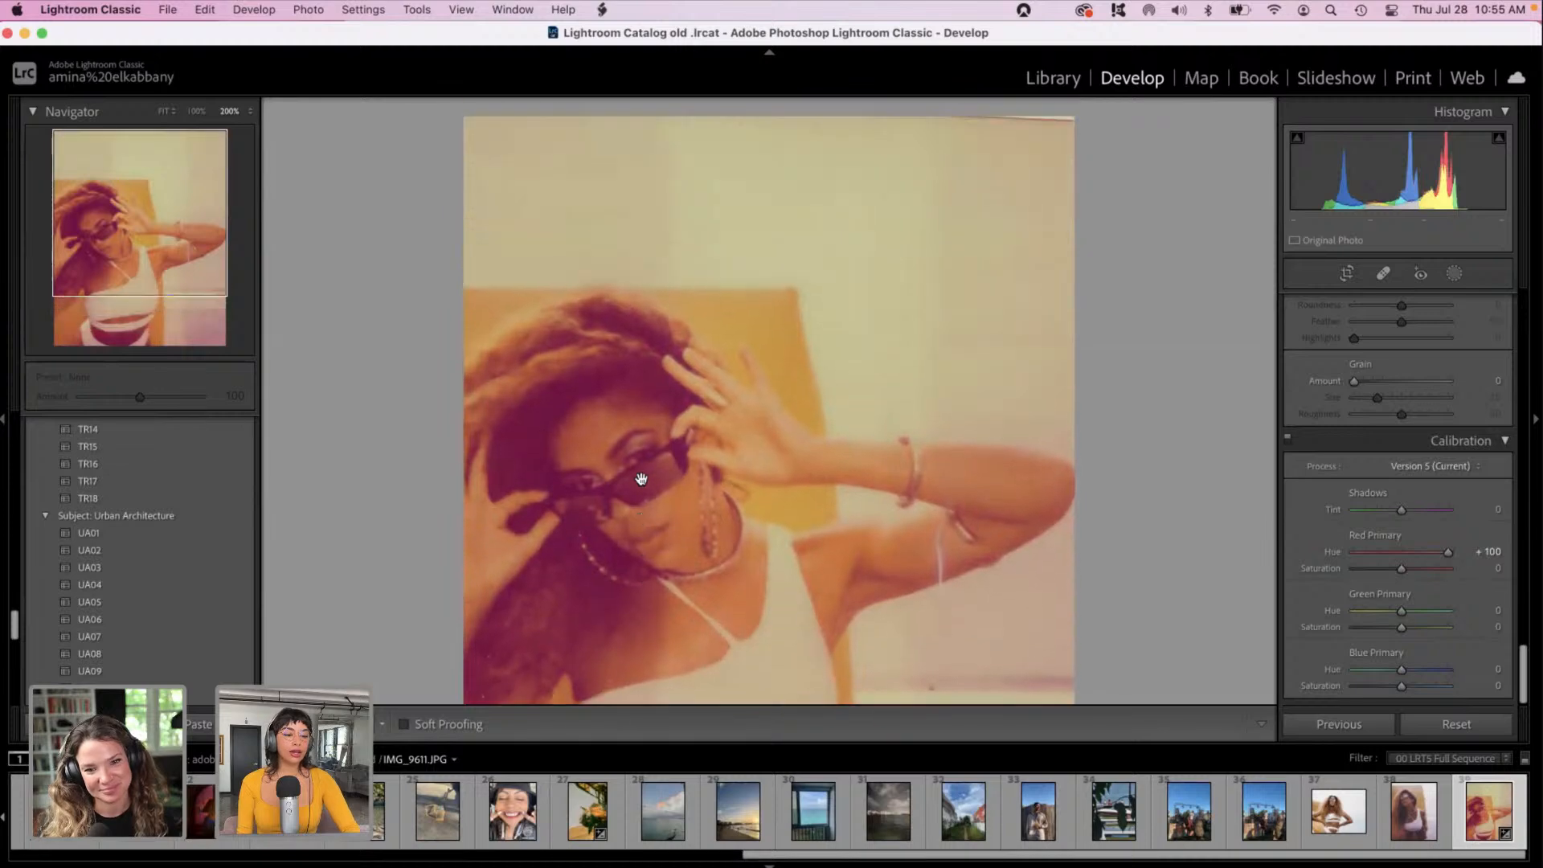
scroll(640, 479, down, 5)
scroll(640, 479, up, 5)
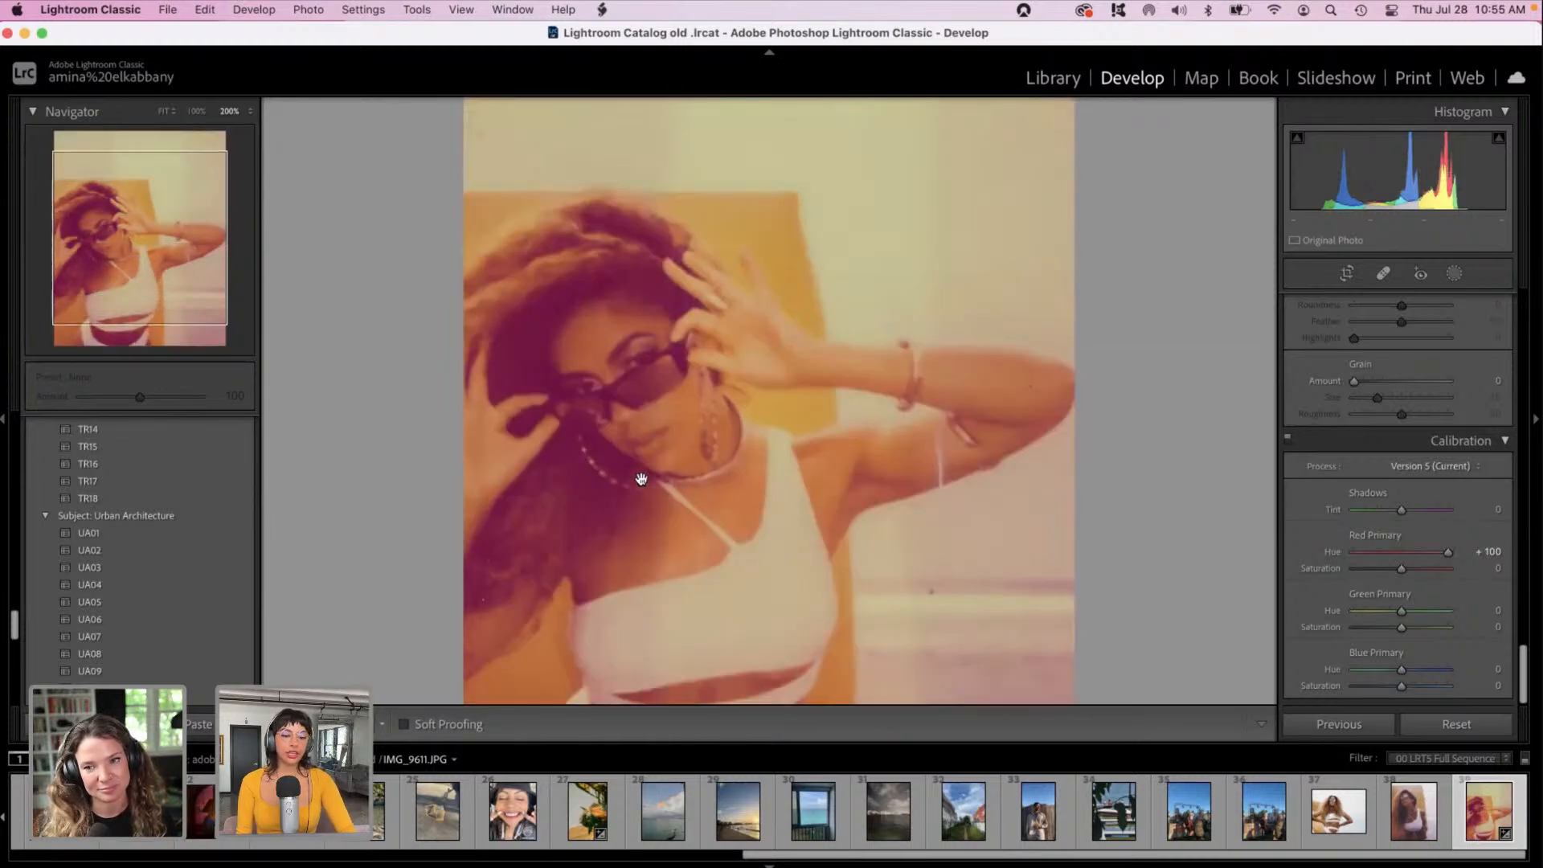
Step: Crop the portrait to a 1 x 1 square that keeps the wall above her head and cuts off the lower body
click(1355, 279)
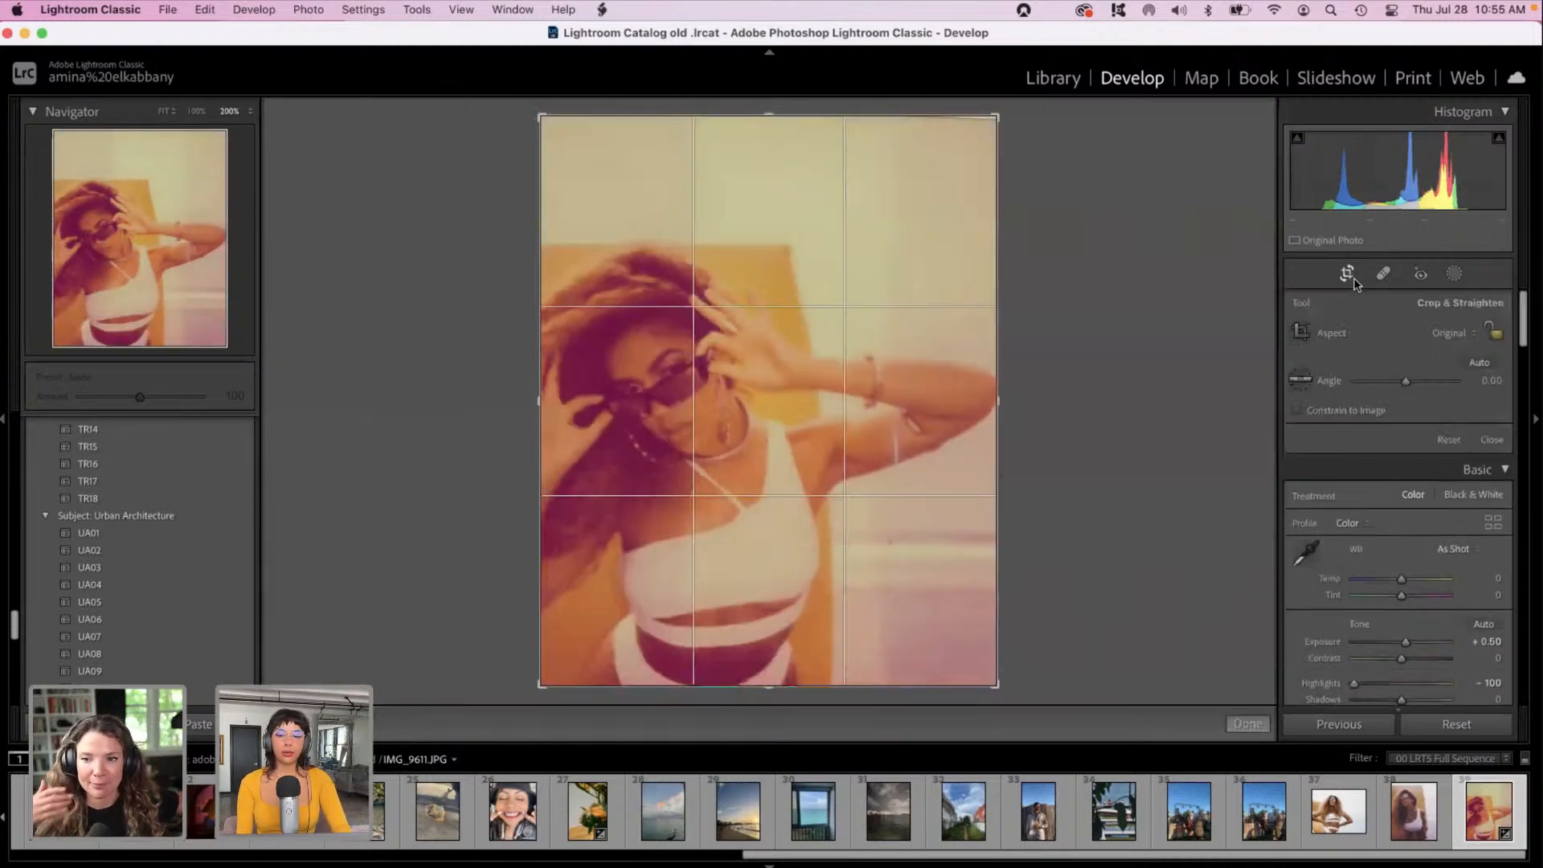
click(1442, 335)
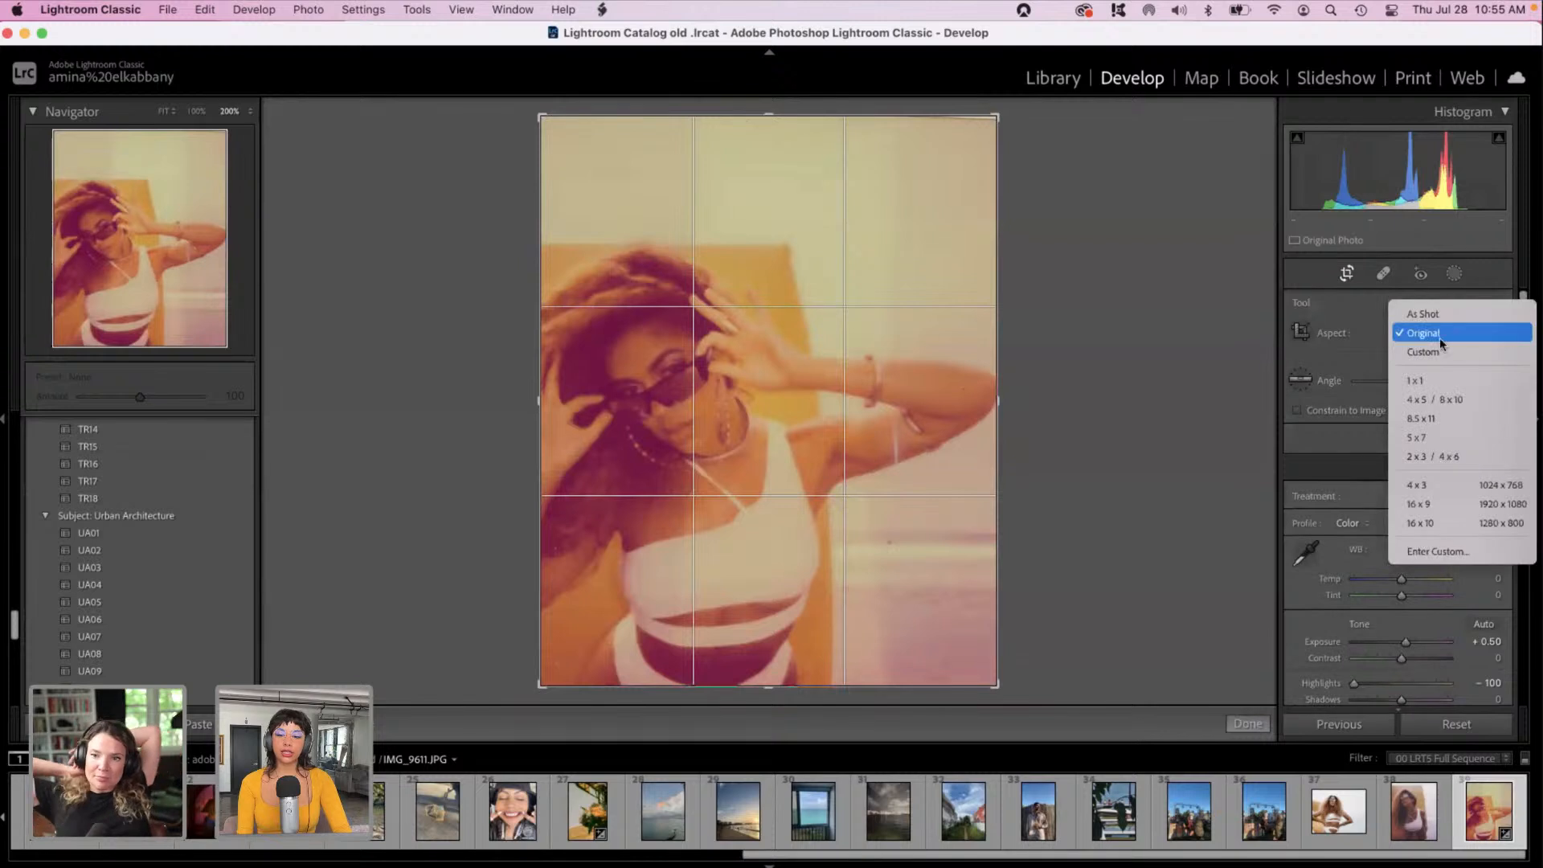
click(1428, 380)
drag(691, 412, 689, 384)
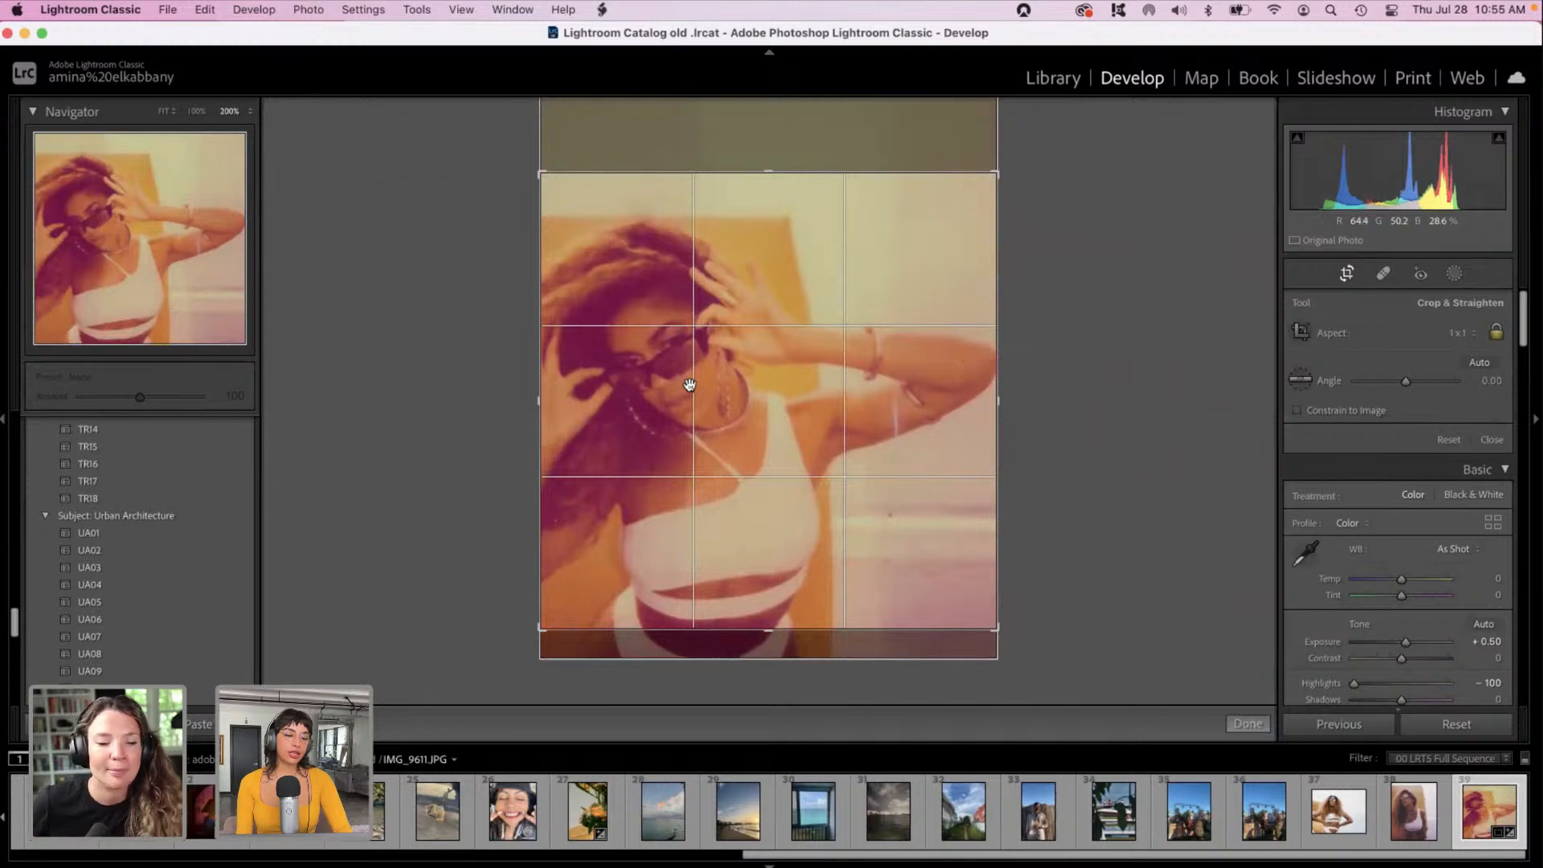
drag(685, 355, 683, 347)
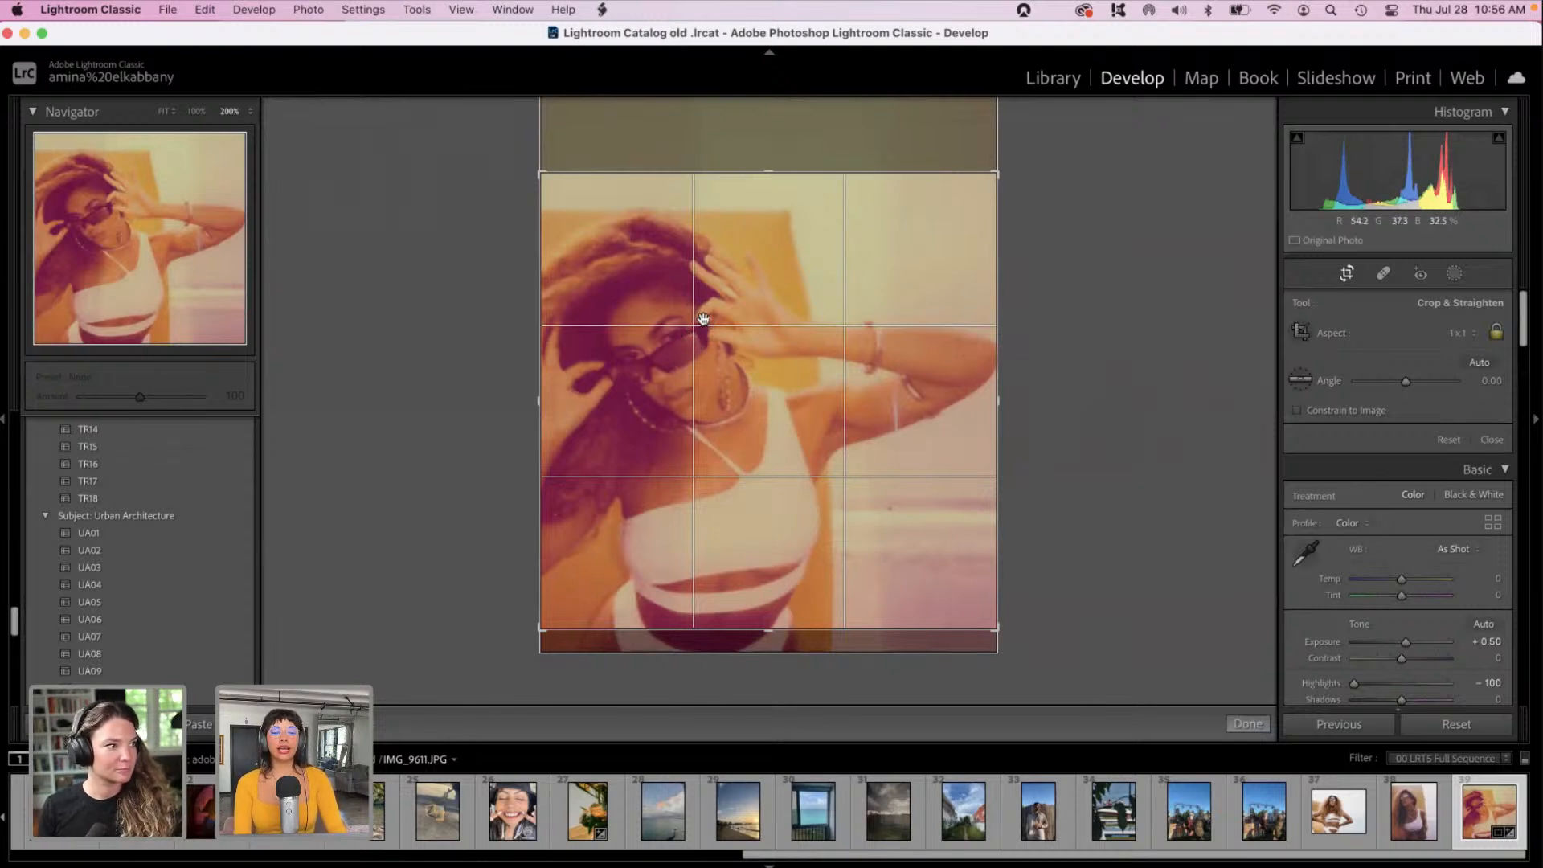
drag(686, 304, 680, 285)
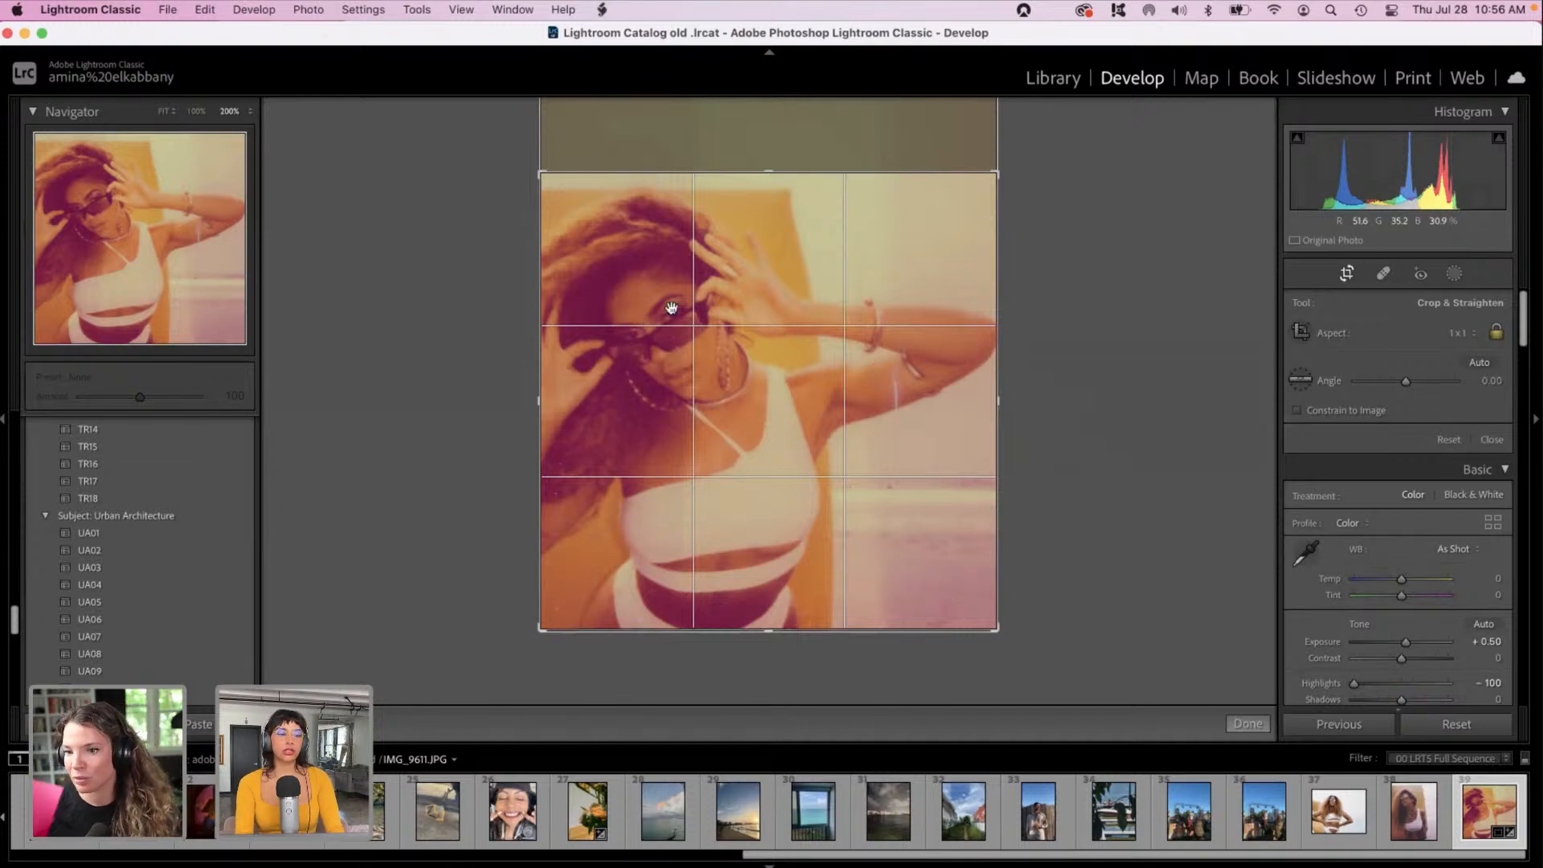
drag(671, 309, 695, 466)
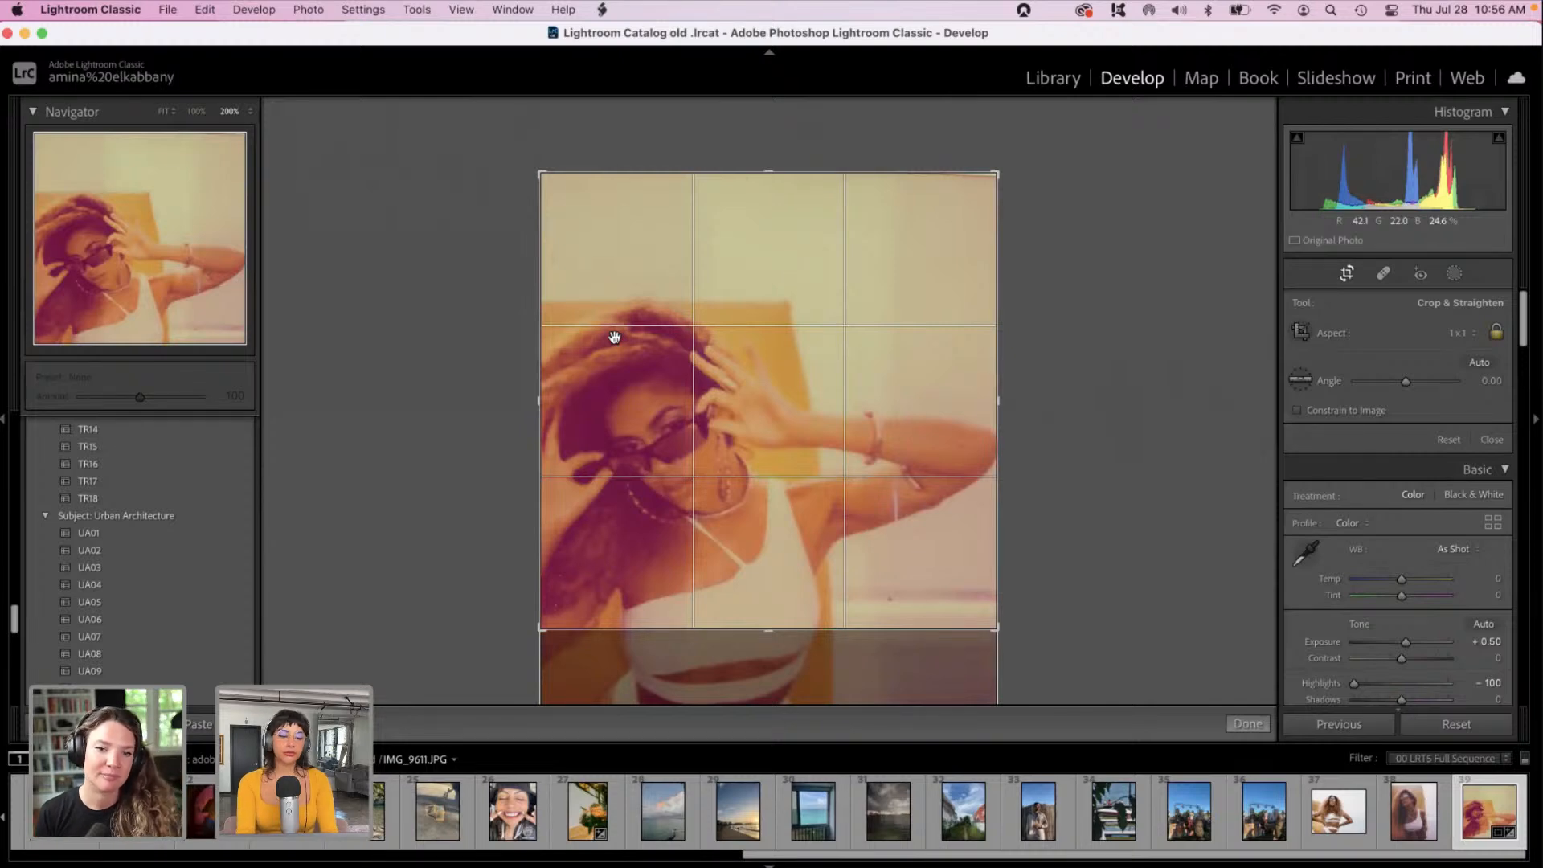
key(Return)
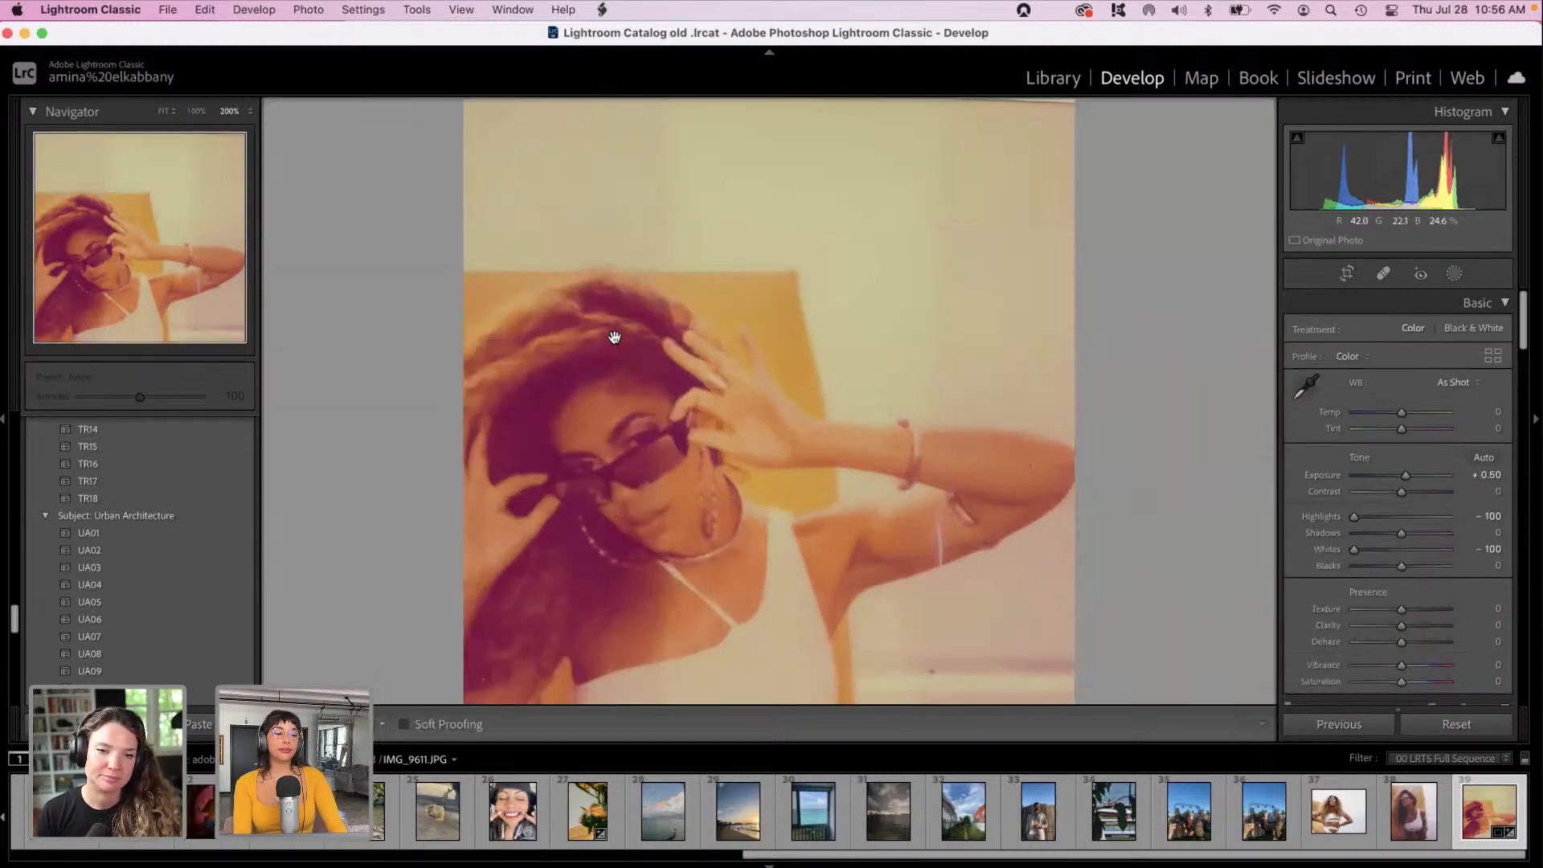
Step: Preview the Portraits: Edgy and Style: Cinematic presets on the cropped portrait
scroll(171, 448, up, 5)
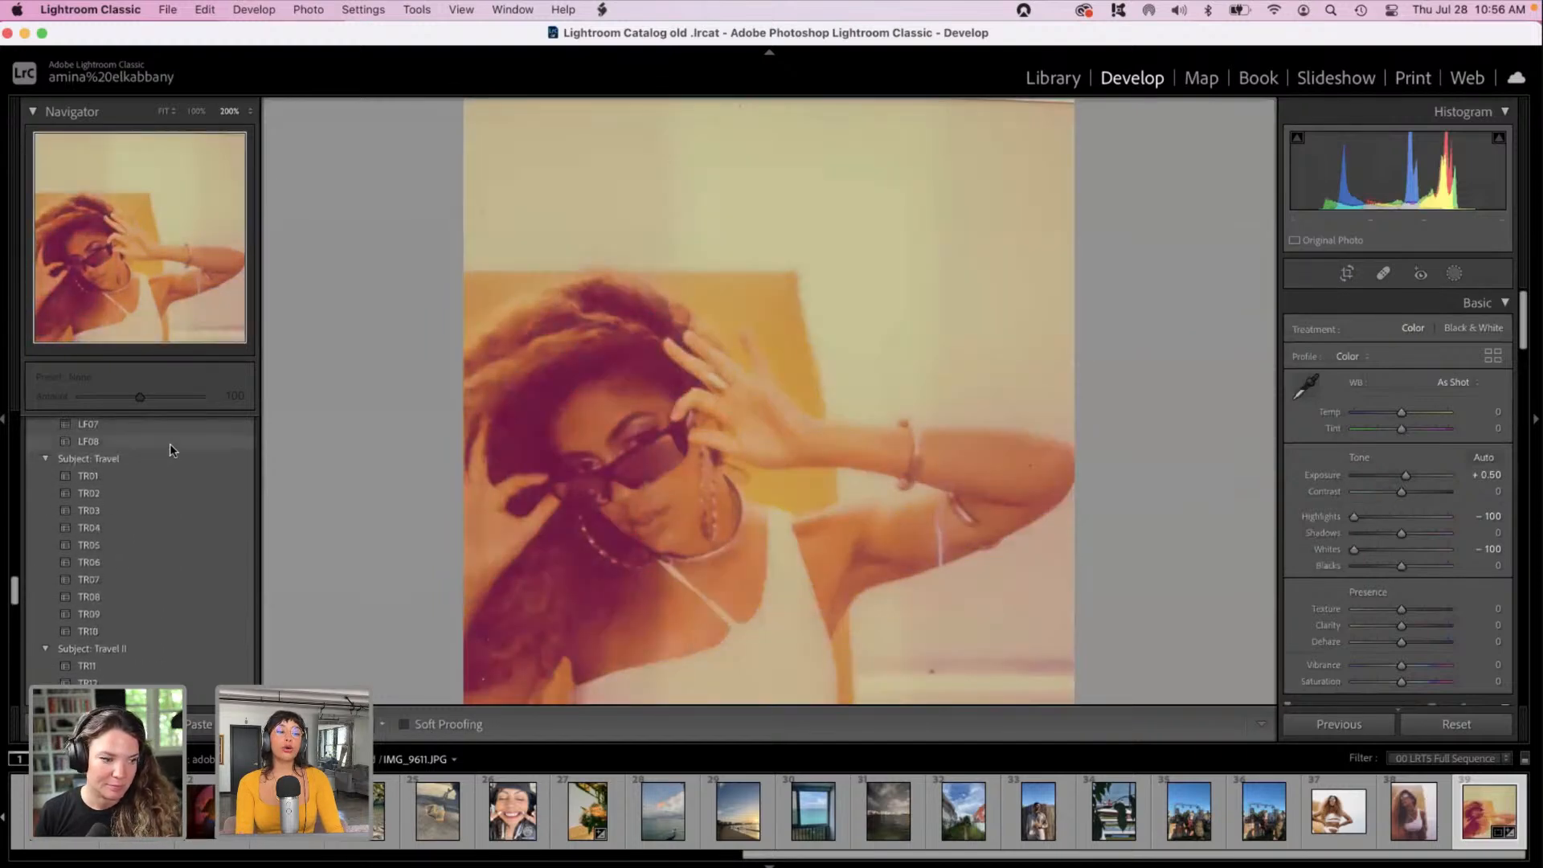
scroll(170, 443, up, 6)
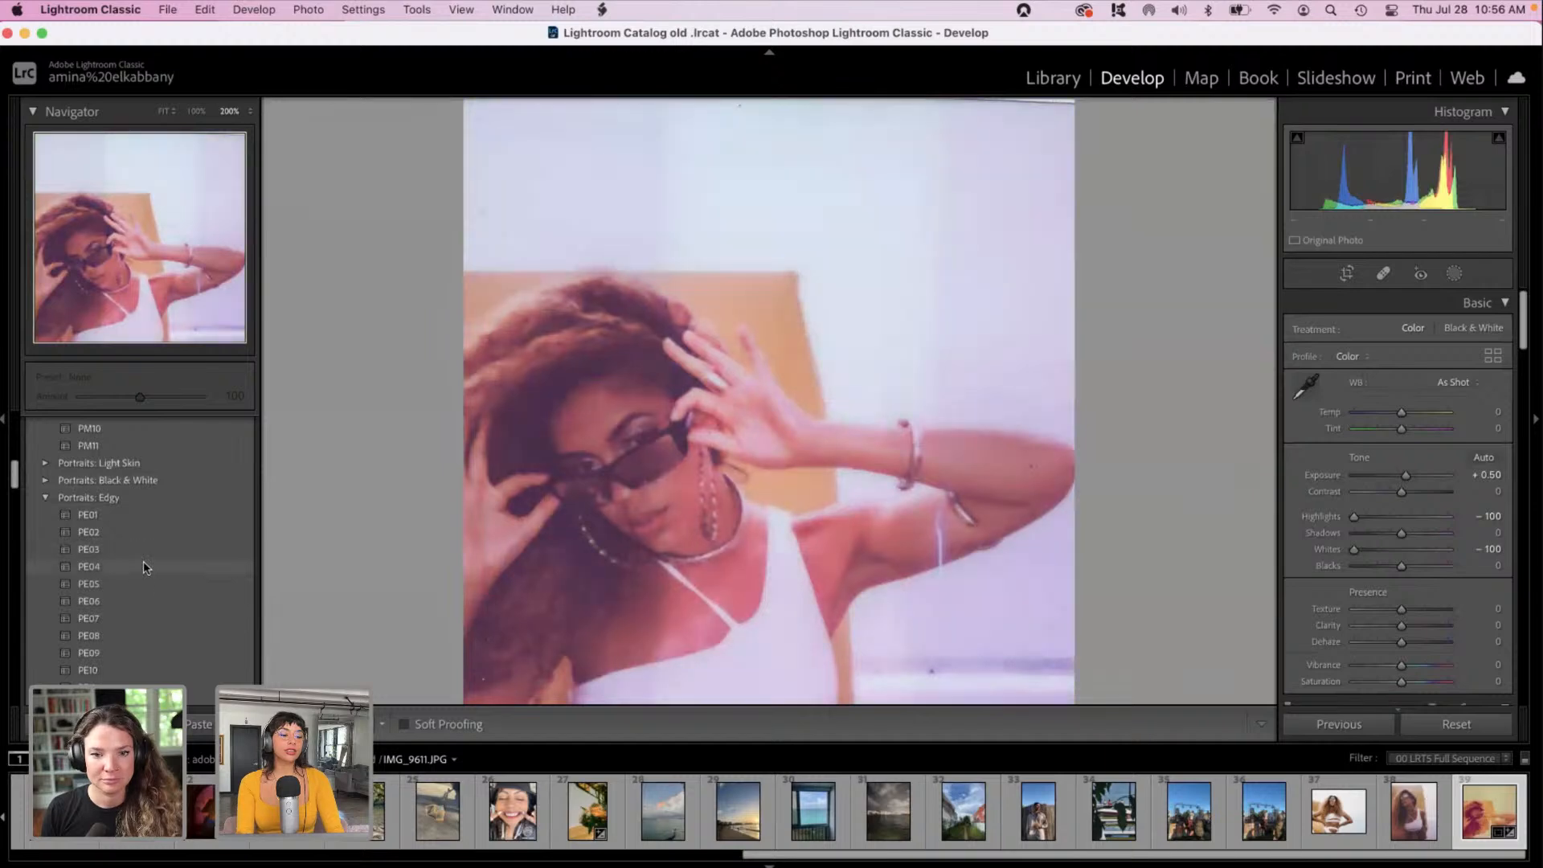
scroll(142, 563, down, 3)
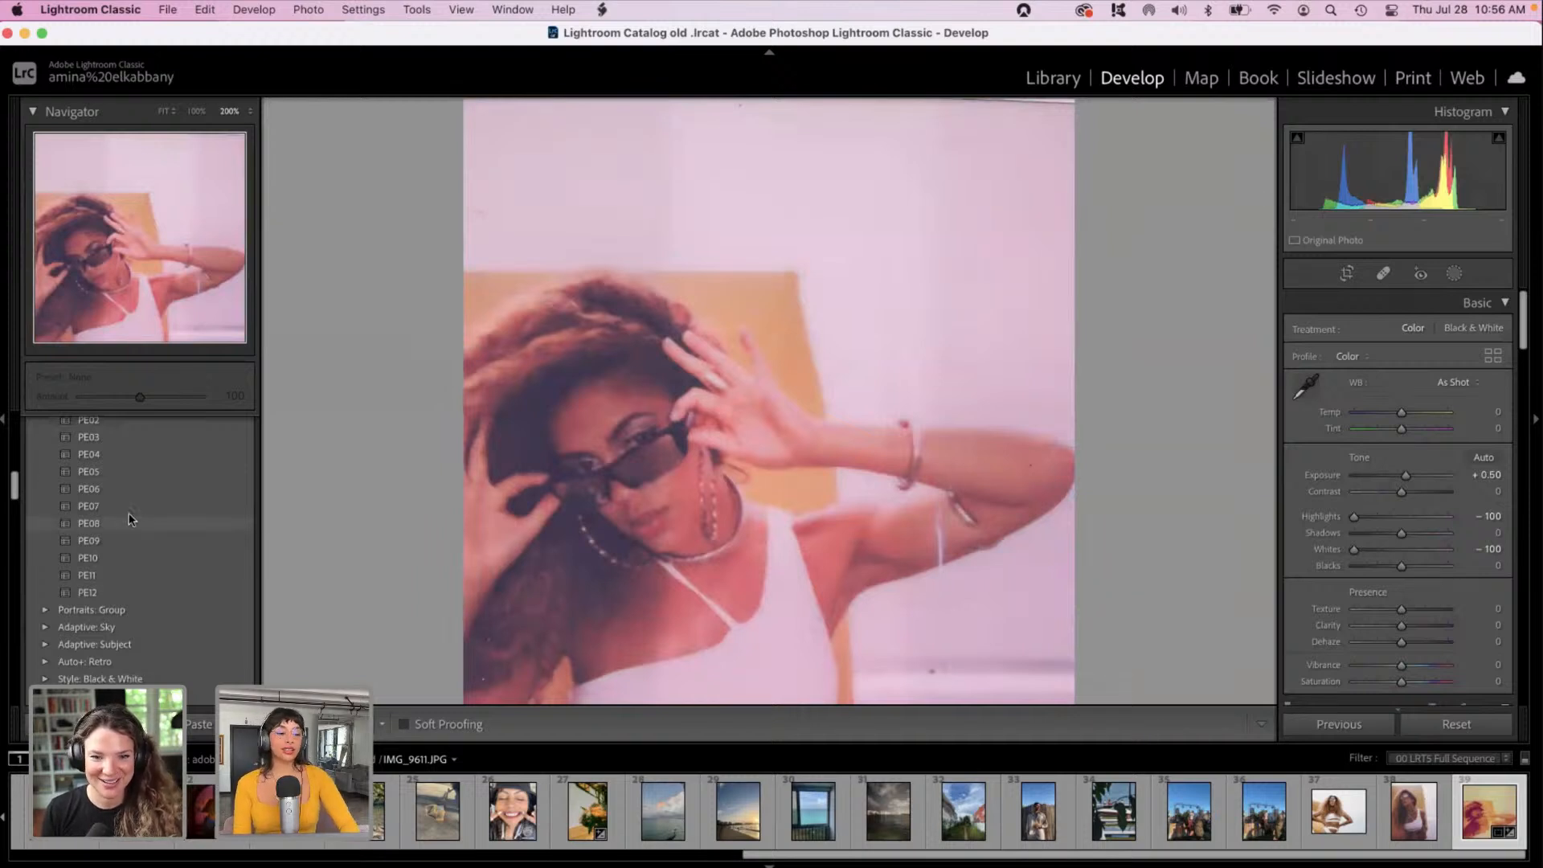
scroll(161, 594, down, 3)
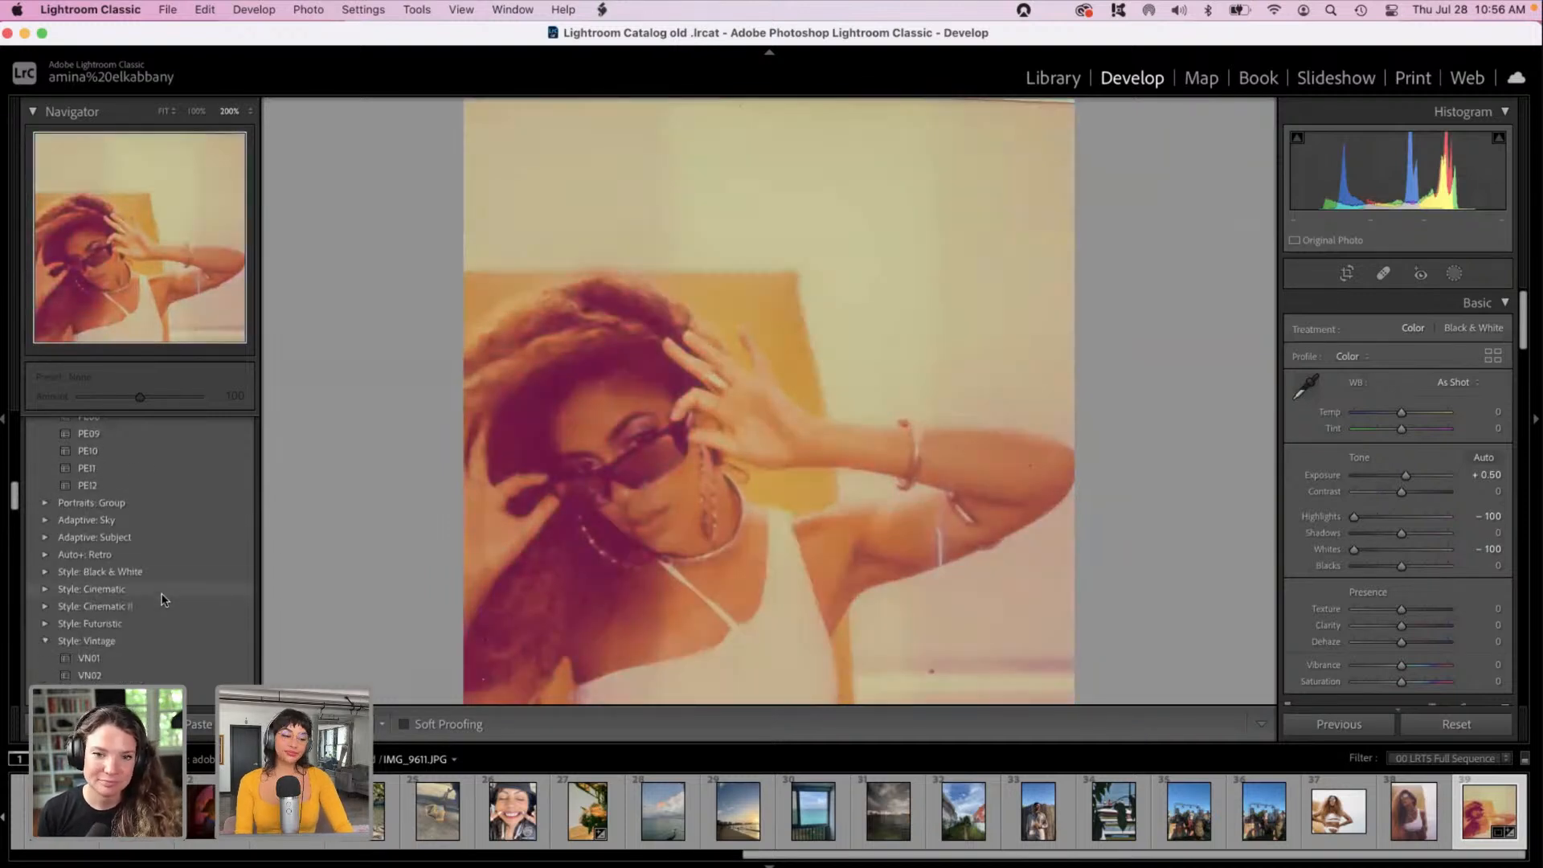
click(49, 592)
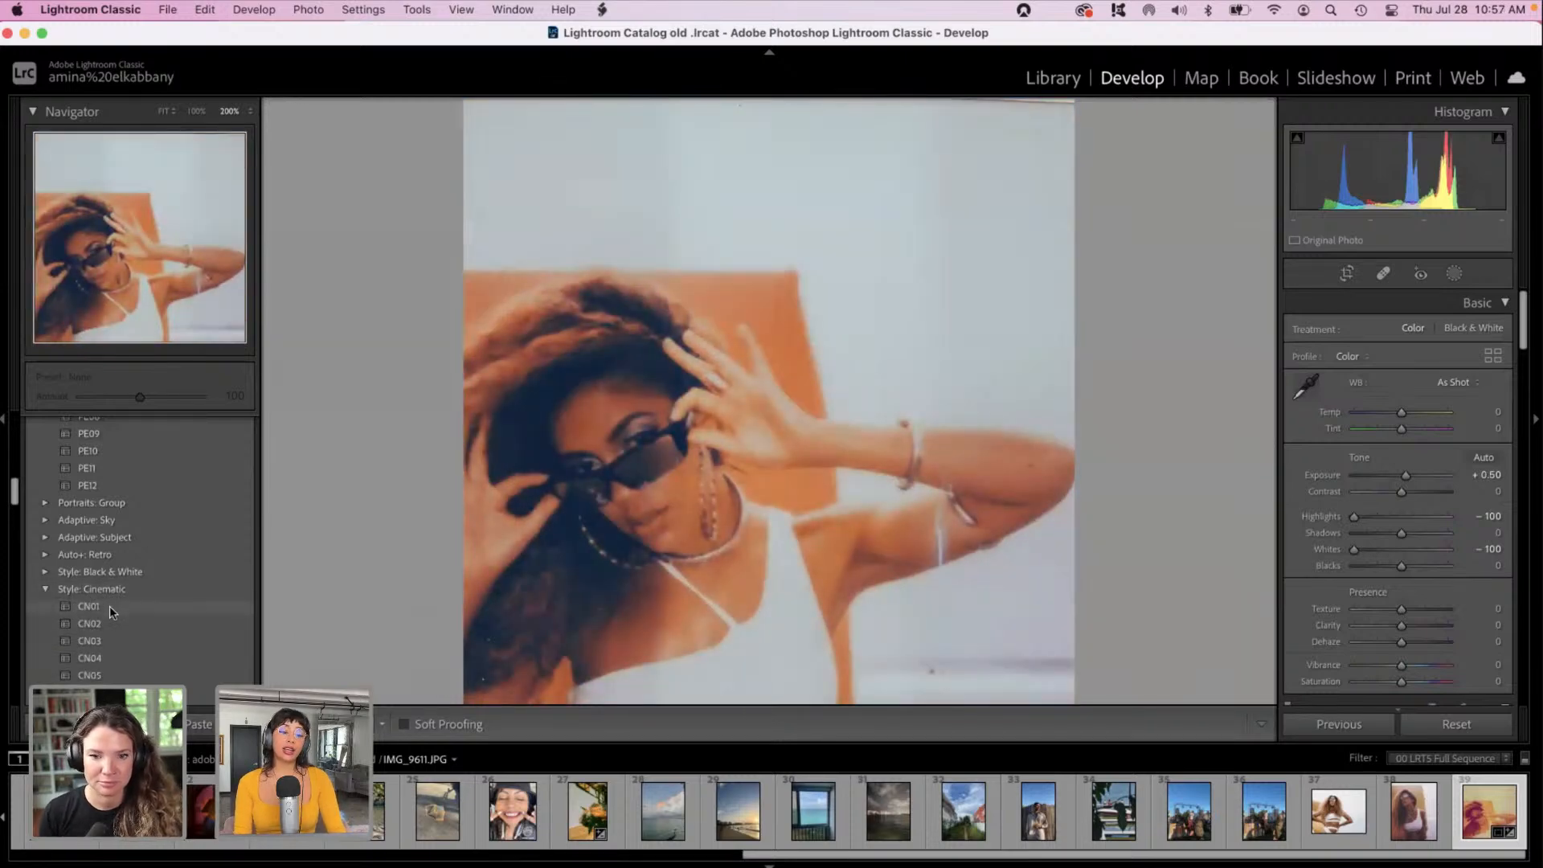
scroll(109, 606, down, 2)
scroll(109, 609, down, 2)
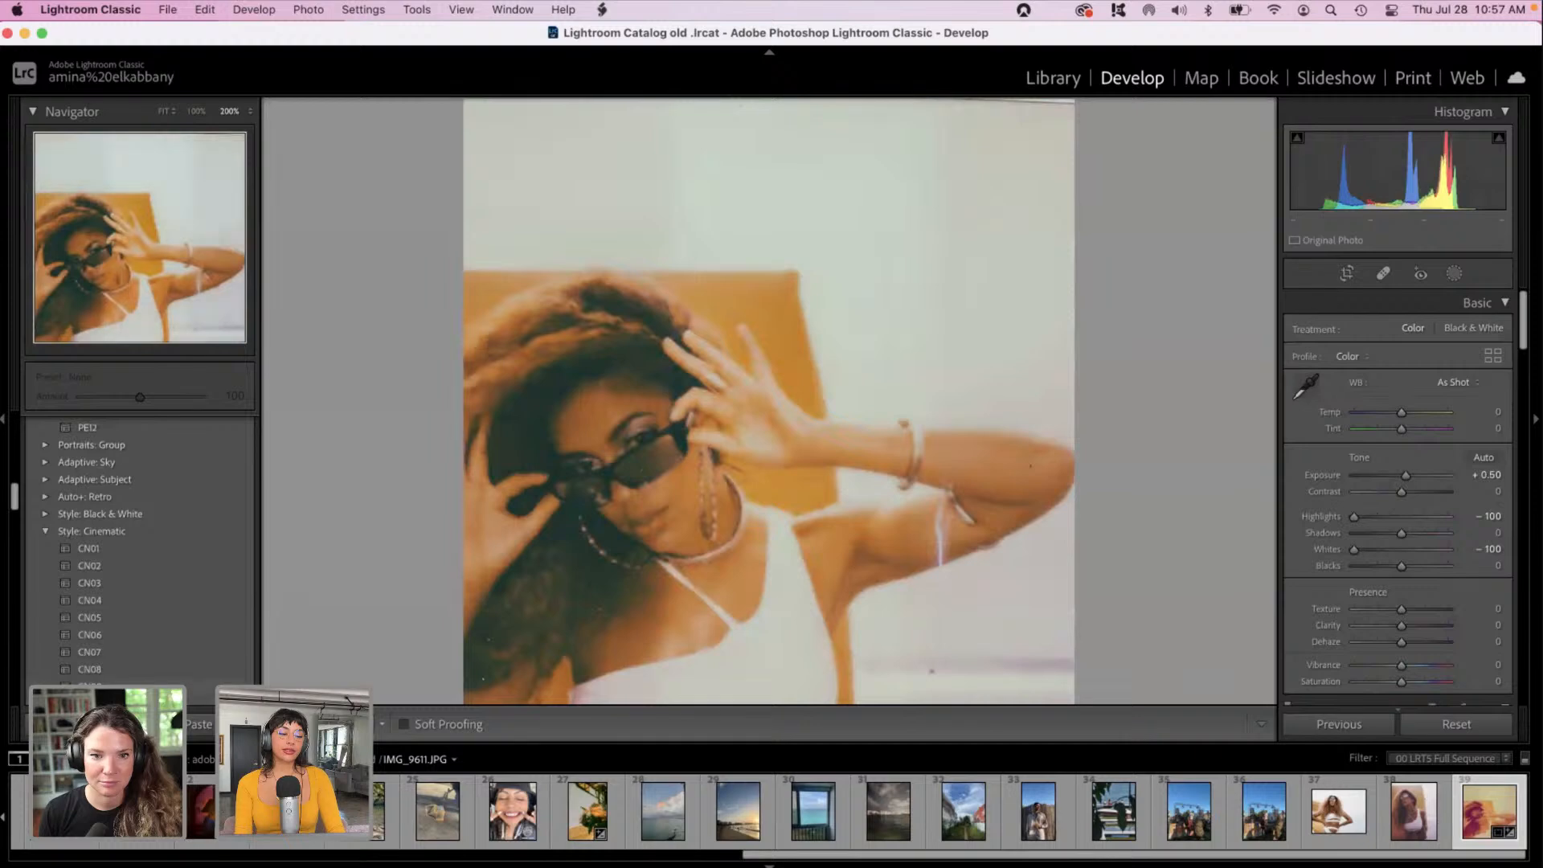
scroll(104, 617, down, 5)
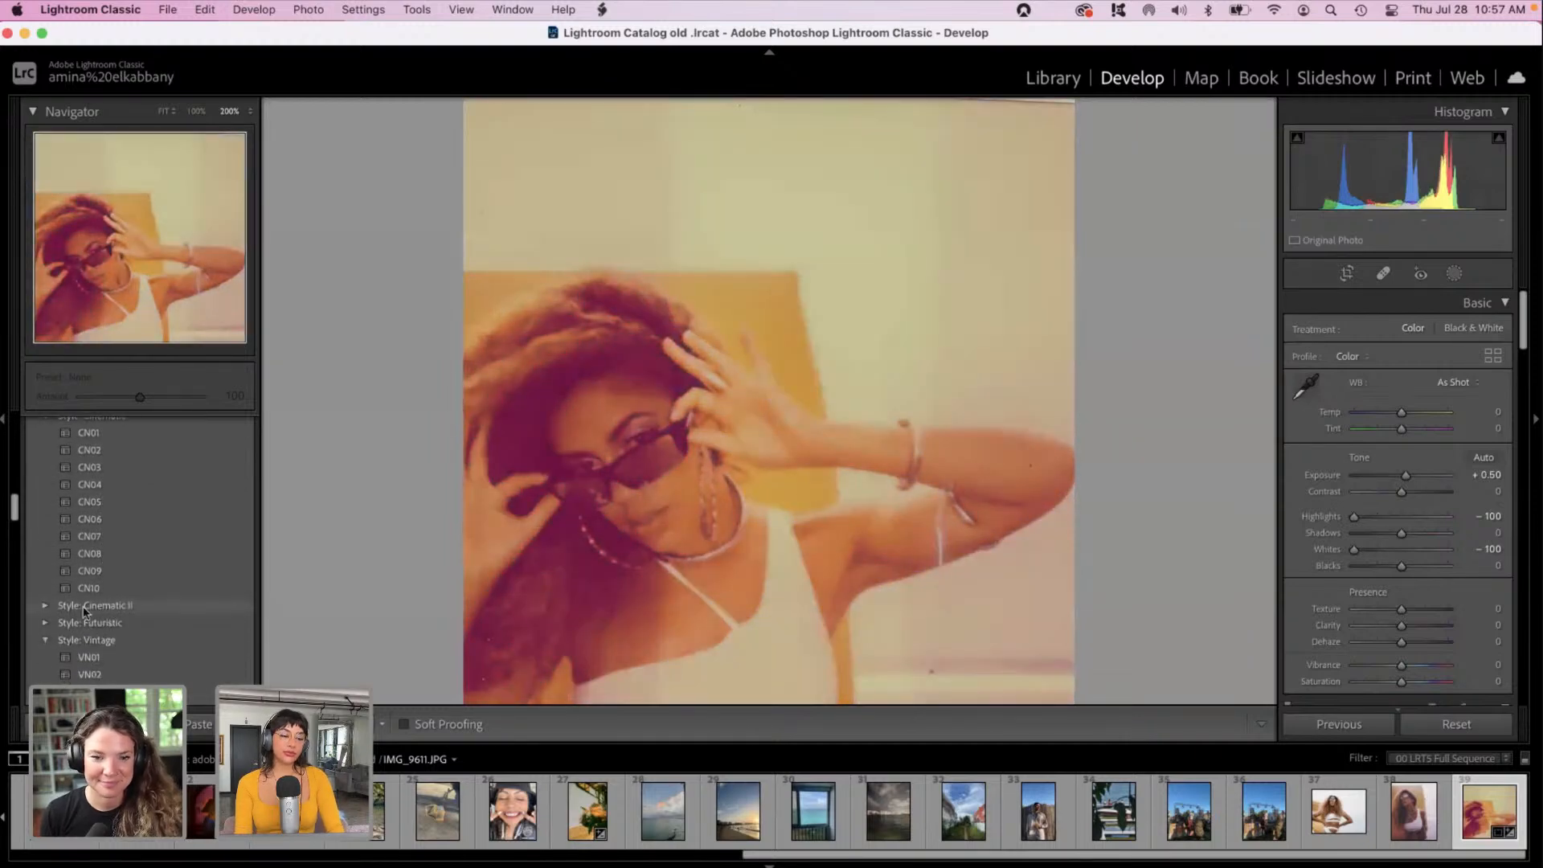
Step: Preview the Style: Futuristic and Style: Vintage presets on the cropped portrait
click(44, 623)
scroll(90, 643, down, 1)
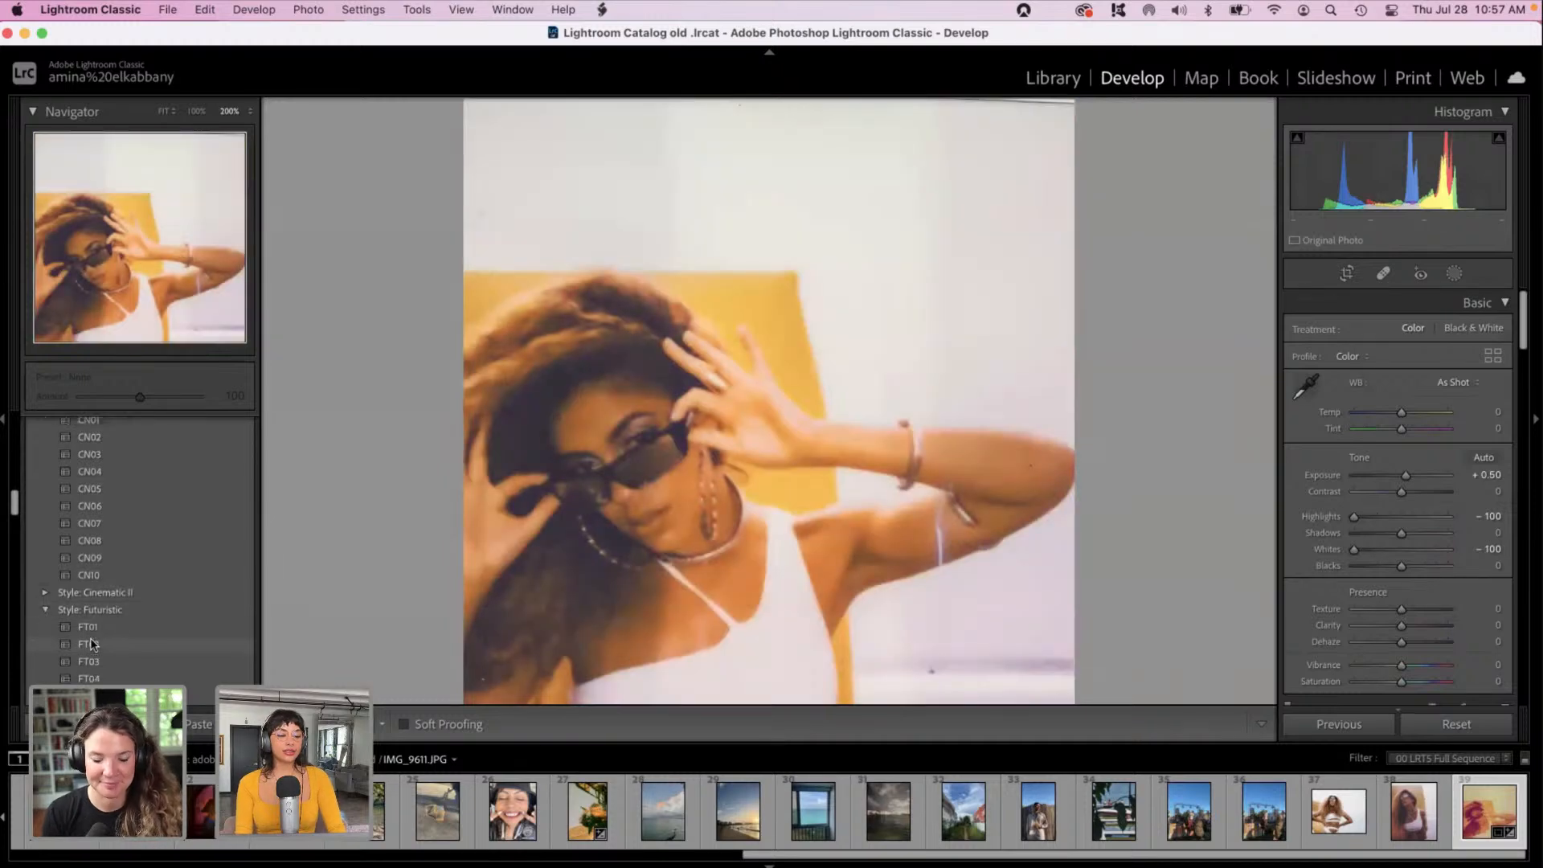
scroll(91, 643, down, 1)
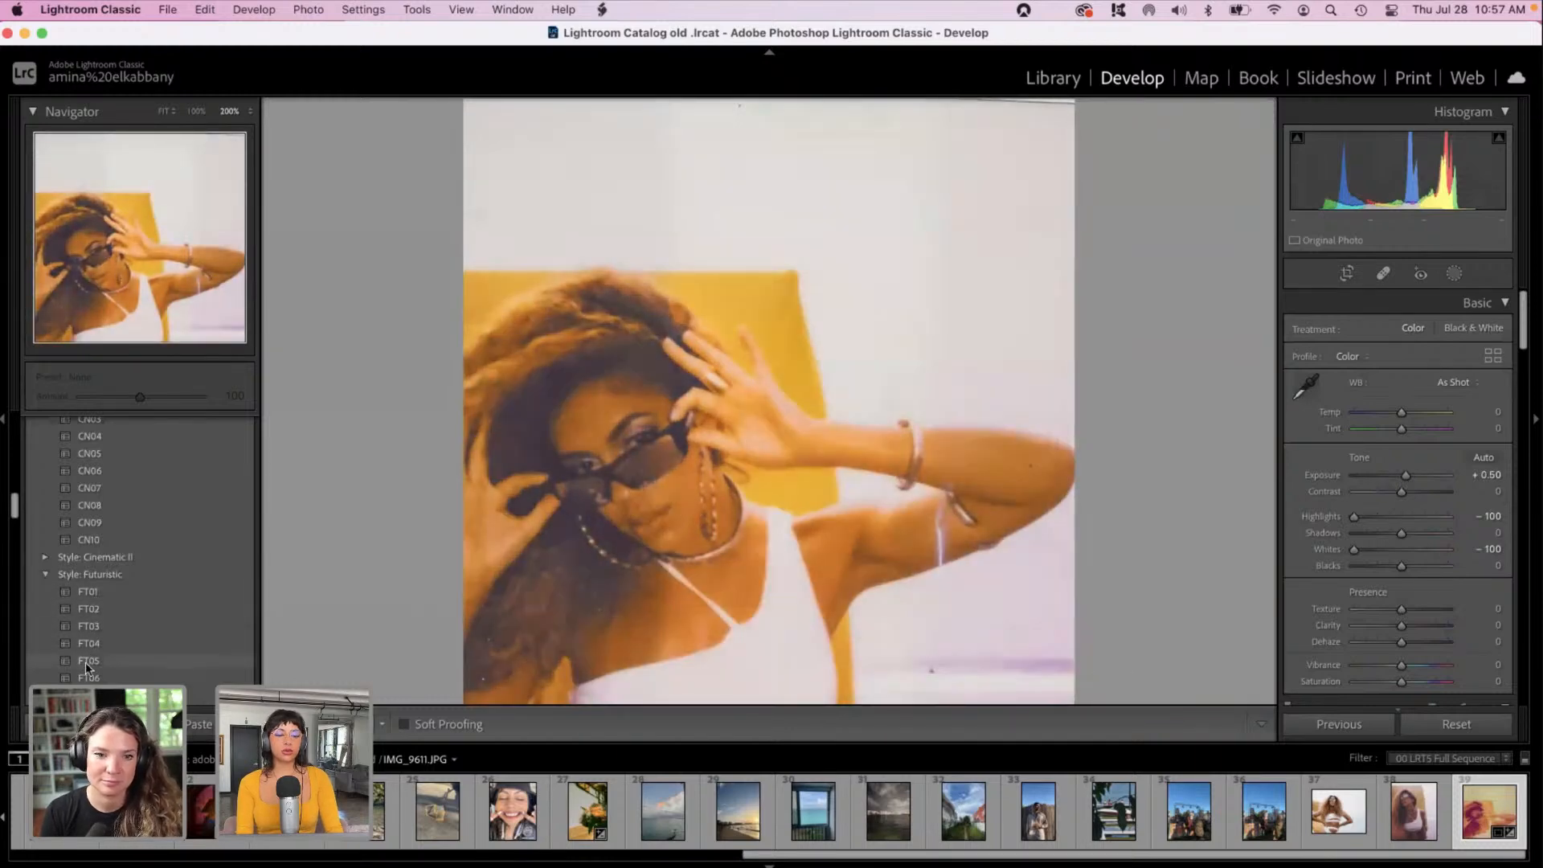
scroll(89, 667, down, 3)
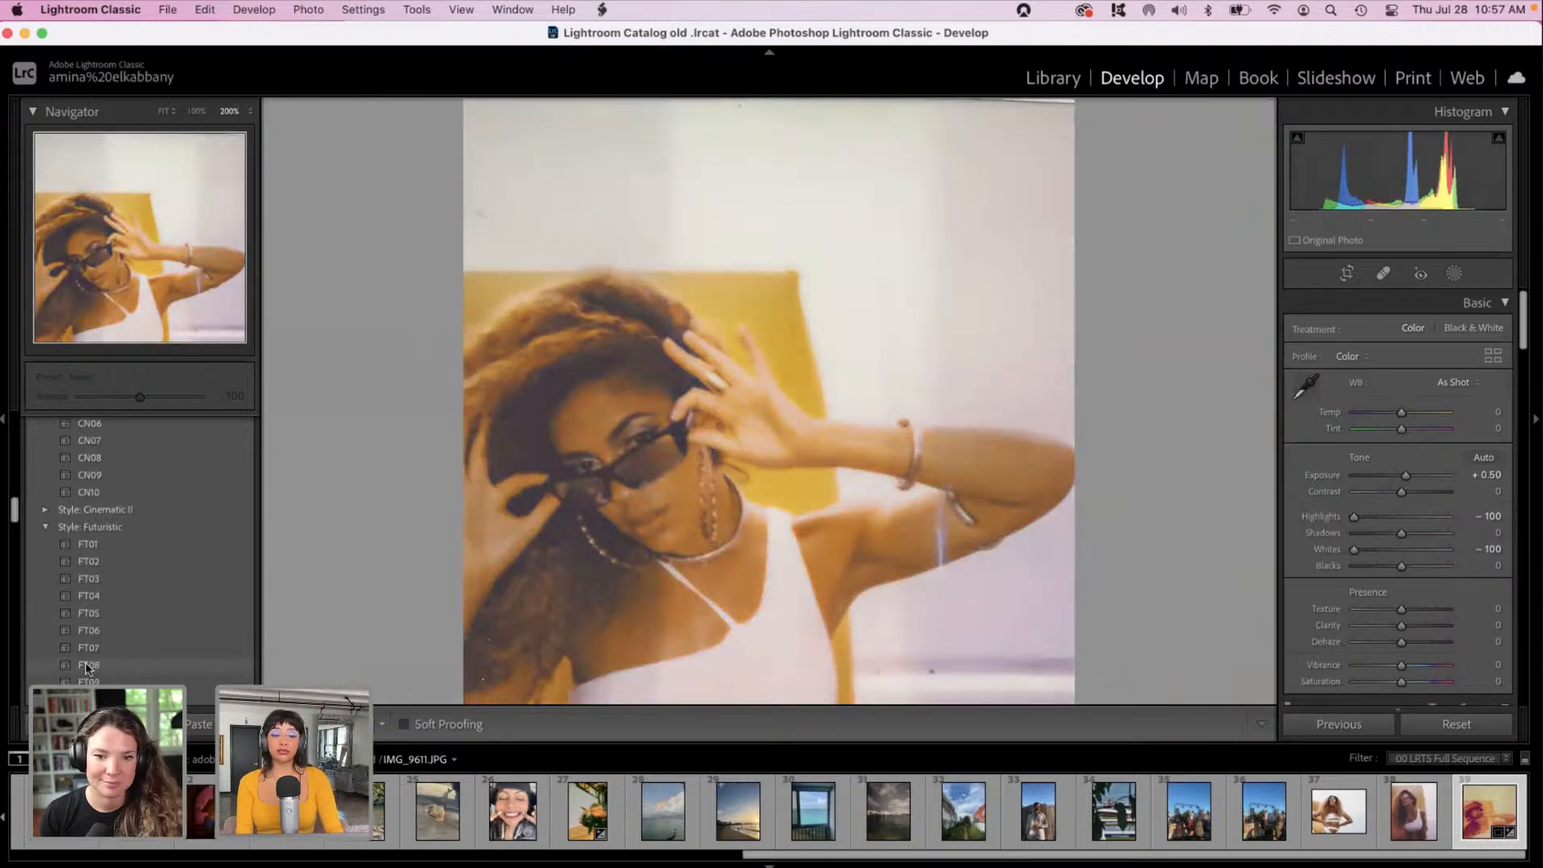
scroll(88, 667, down, 1)
scroll(88, 667, down, 3)
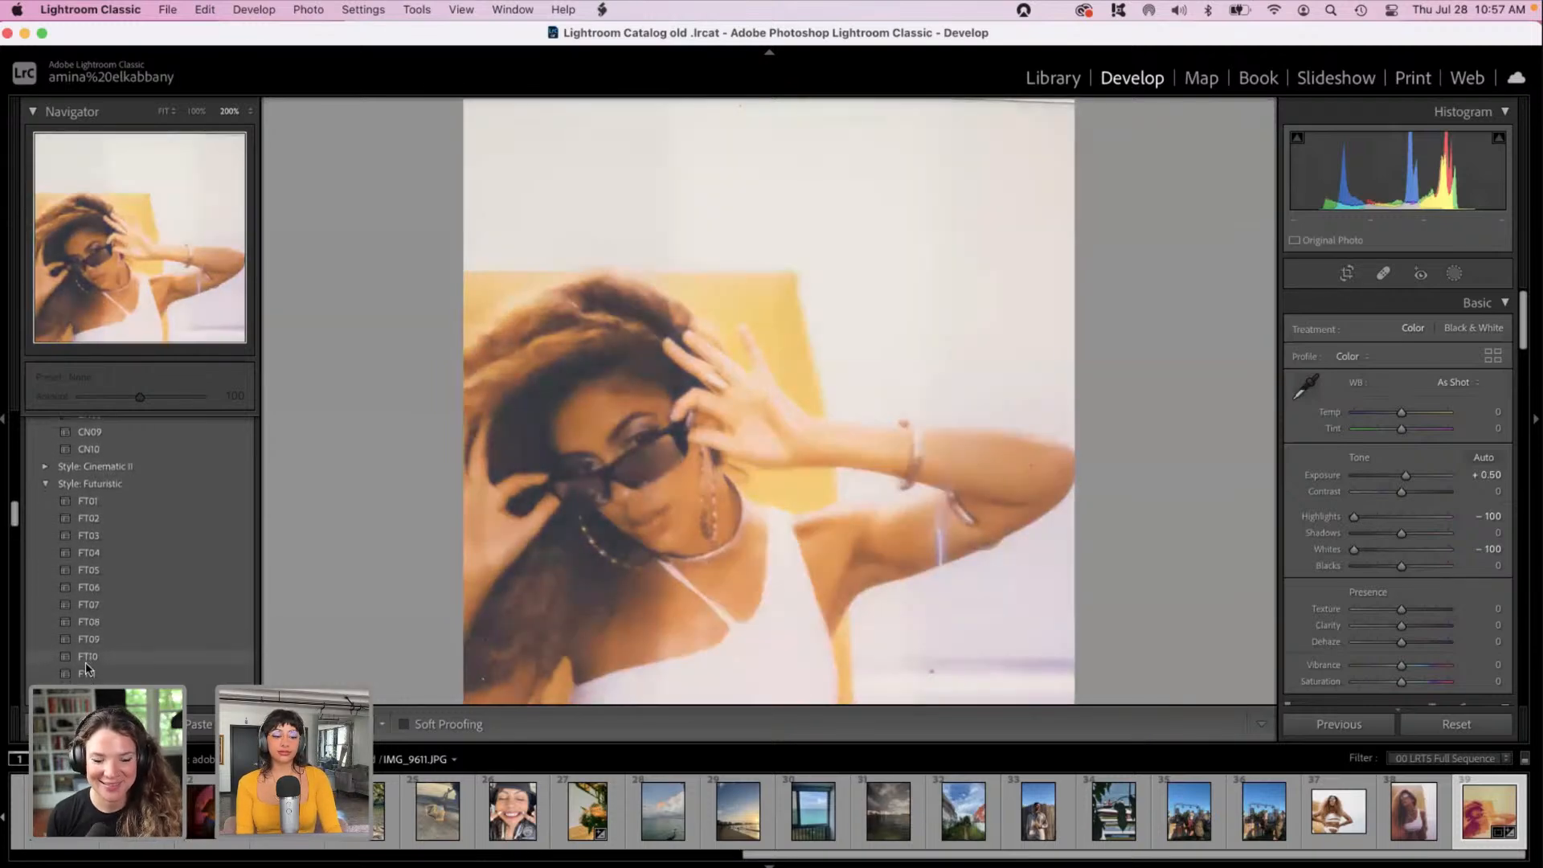
scroll(86, 668, down, 1)
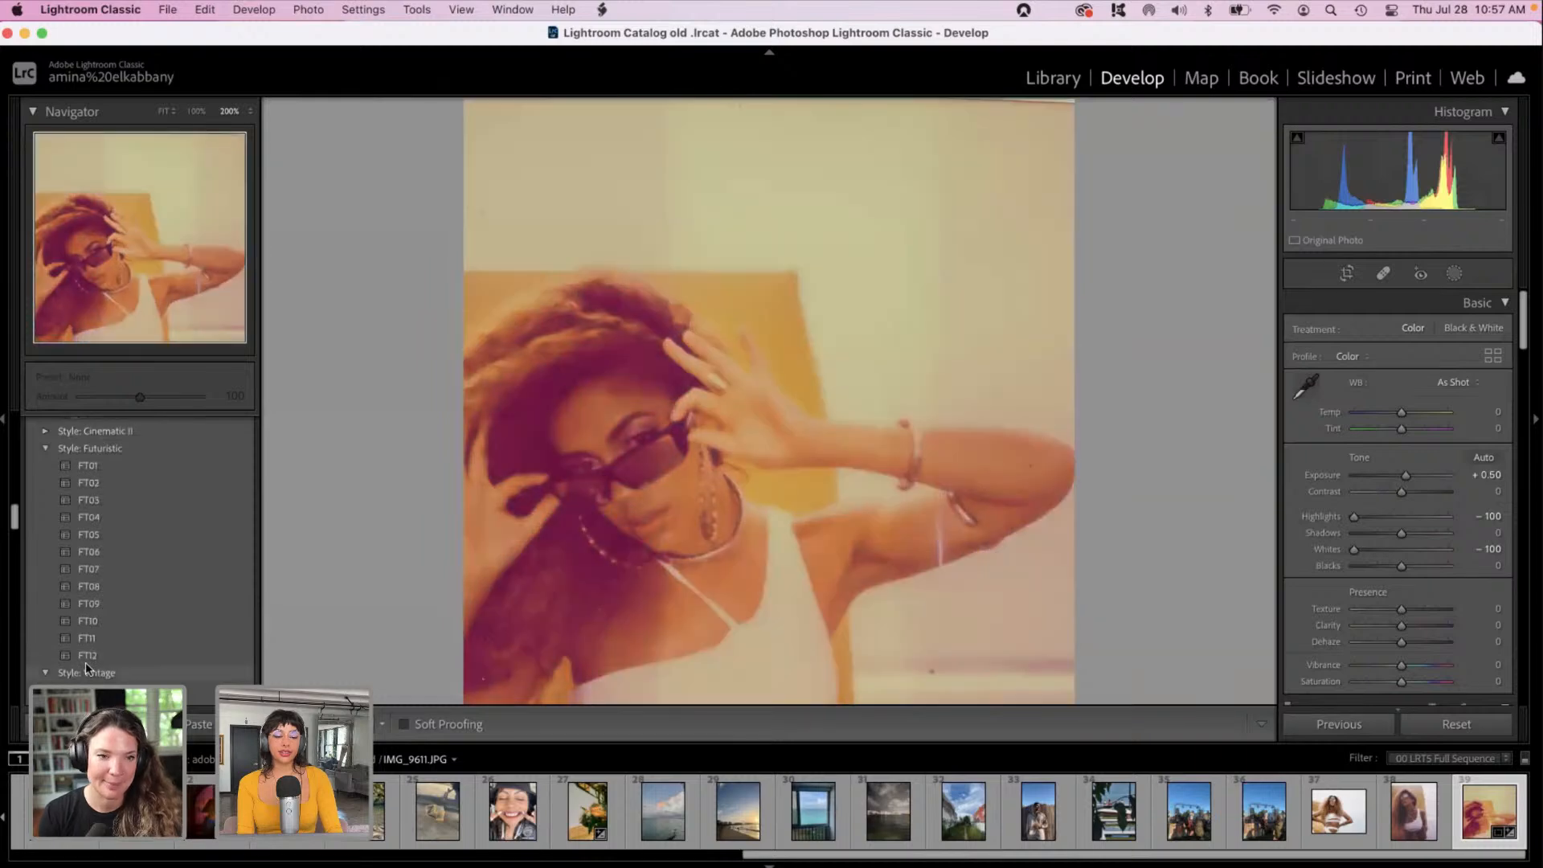
scroll(87, 668, up, 1)
scroll(87, 668, up, 1)
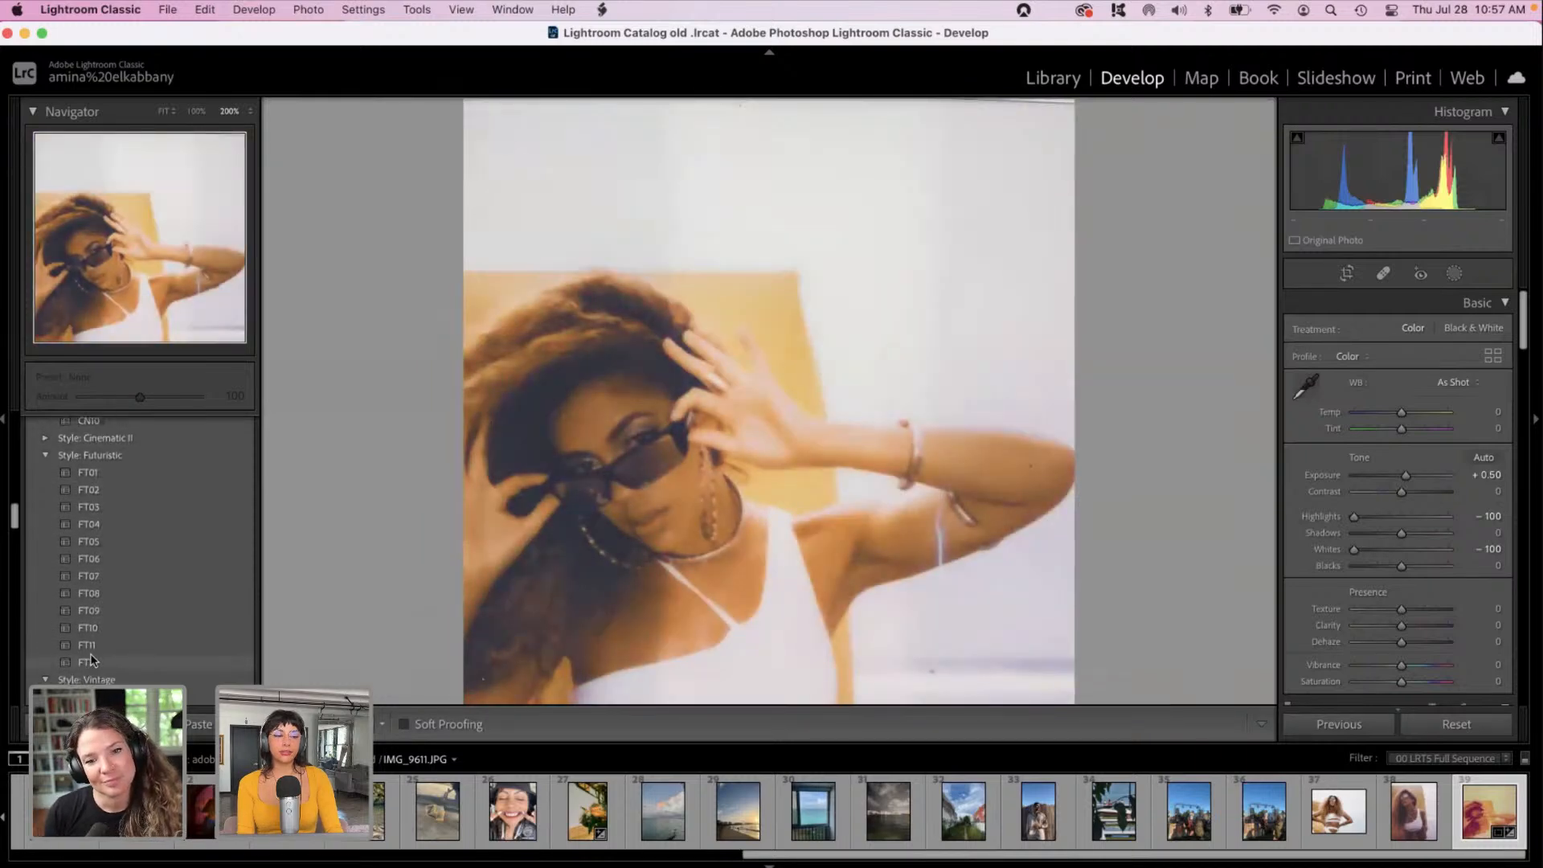
scroll(91, 659, down, 3)
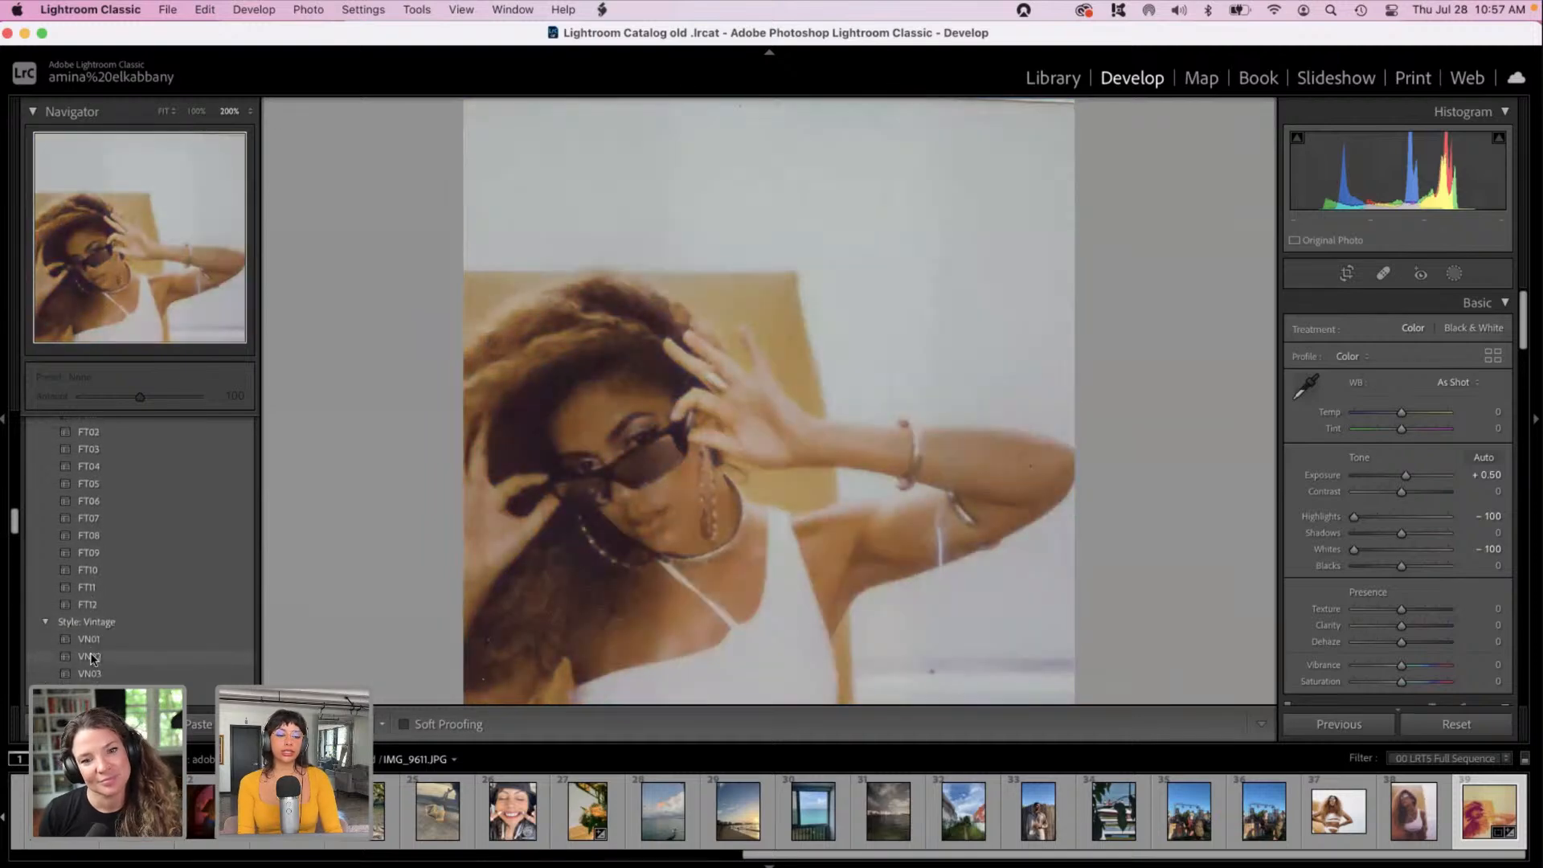
scroll(91, 659, down, 5)
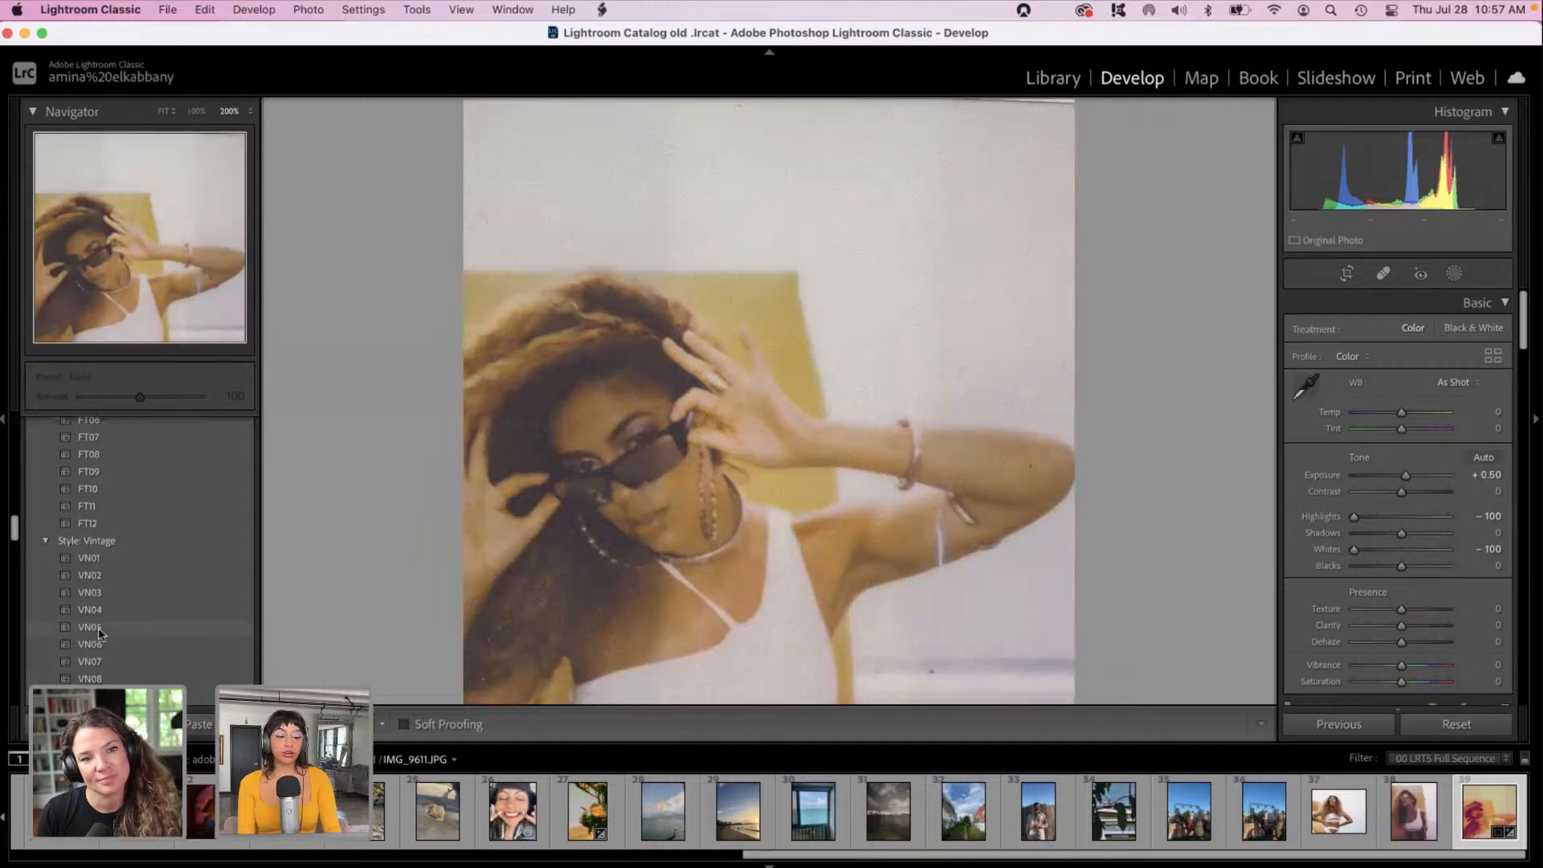
scroll(105, 621, down, 9)
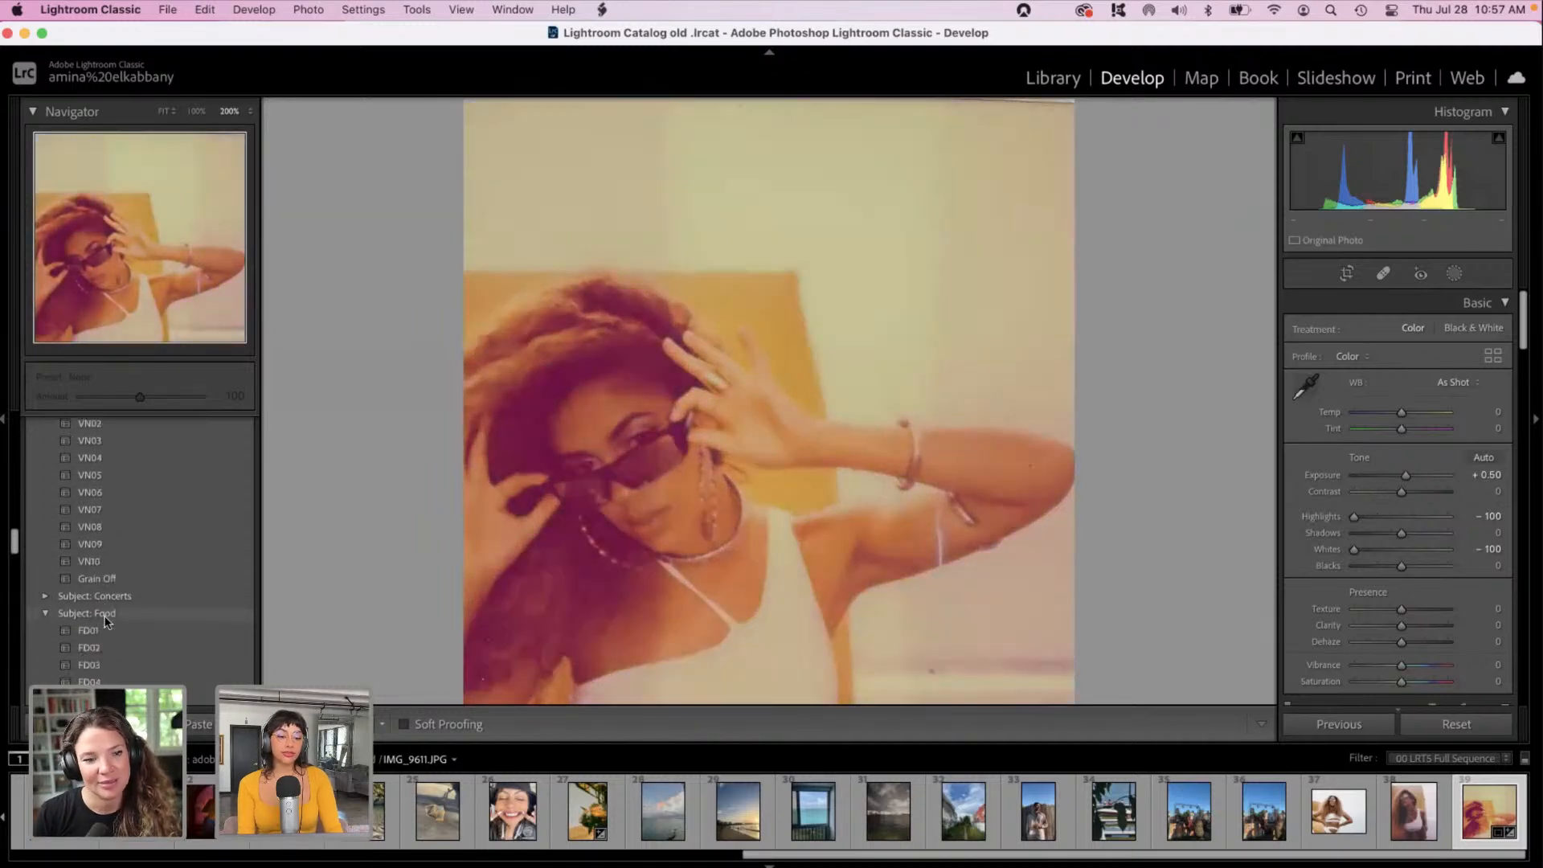
Step: Preview the Subject: Food, Landscape, Lifestyle and Travel presets on the cropped portrait and apply the Travel preset TR02
scroll(105, 621, down, 2)
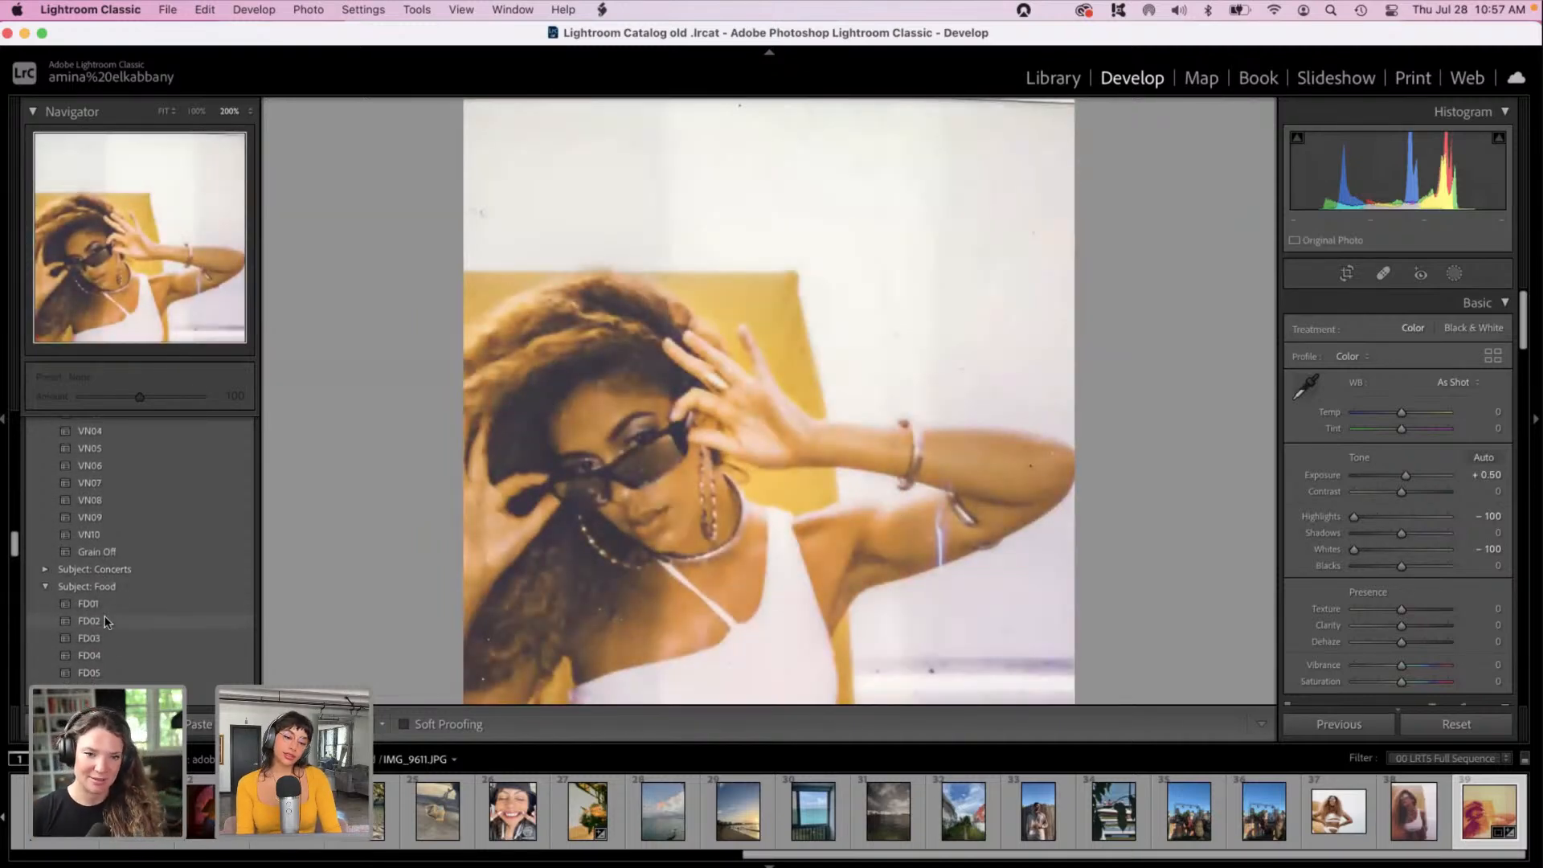
scroll(105, 622, down, 2)
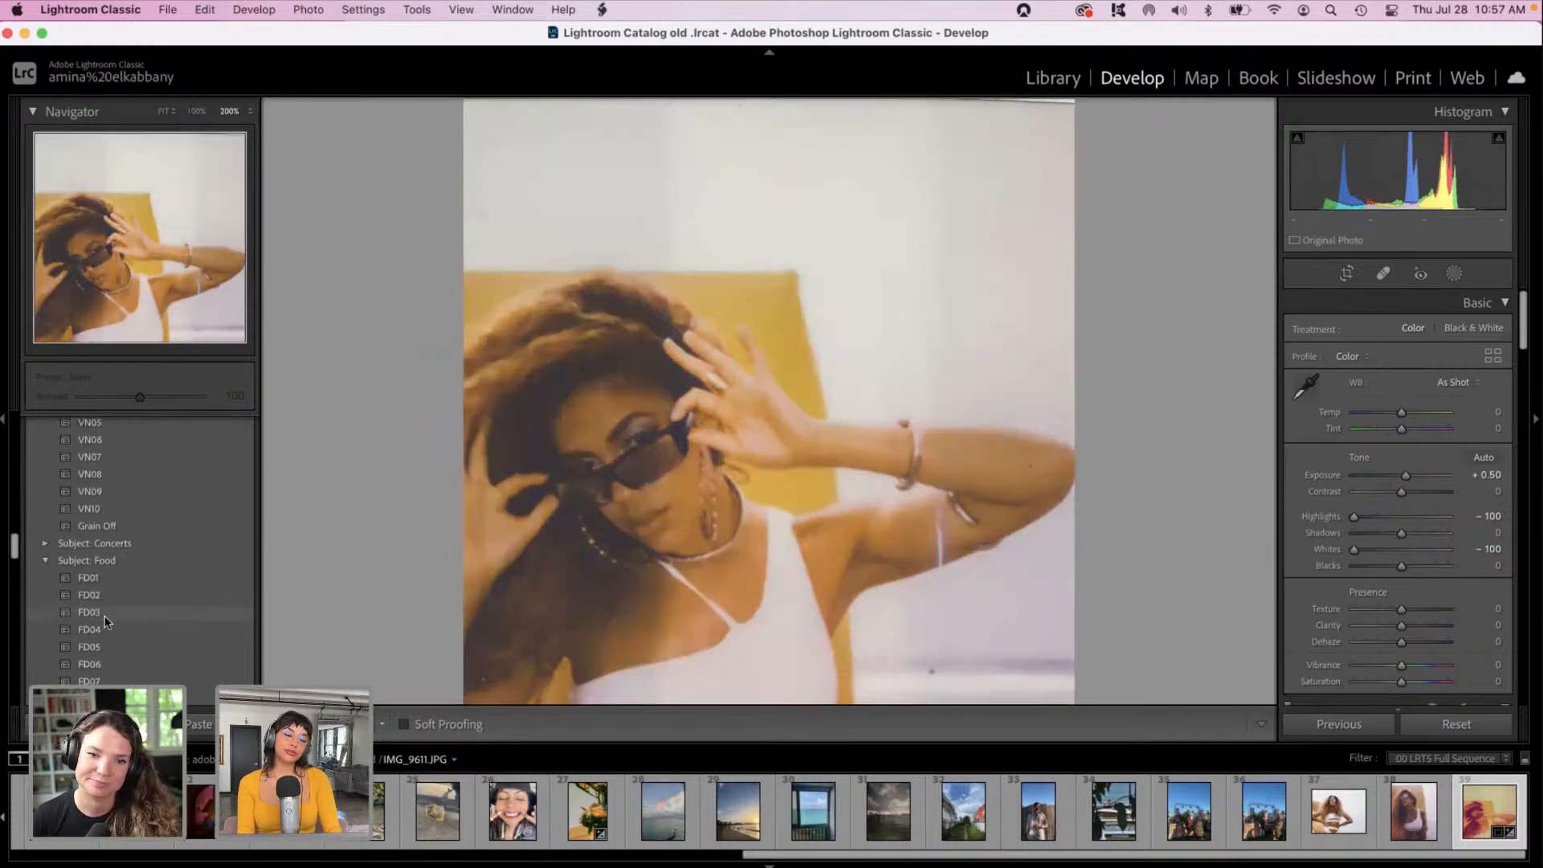
scroll(106, 621, down, 1)
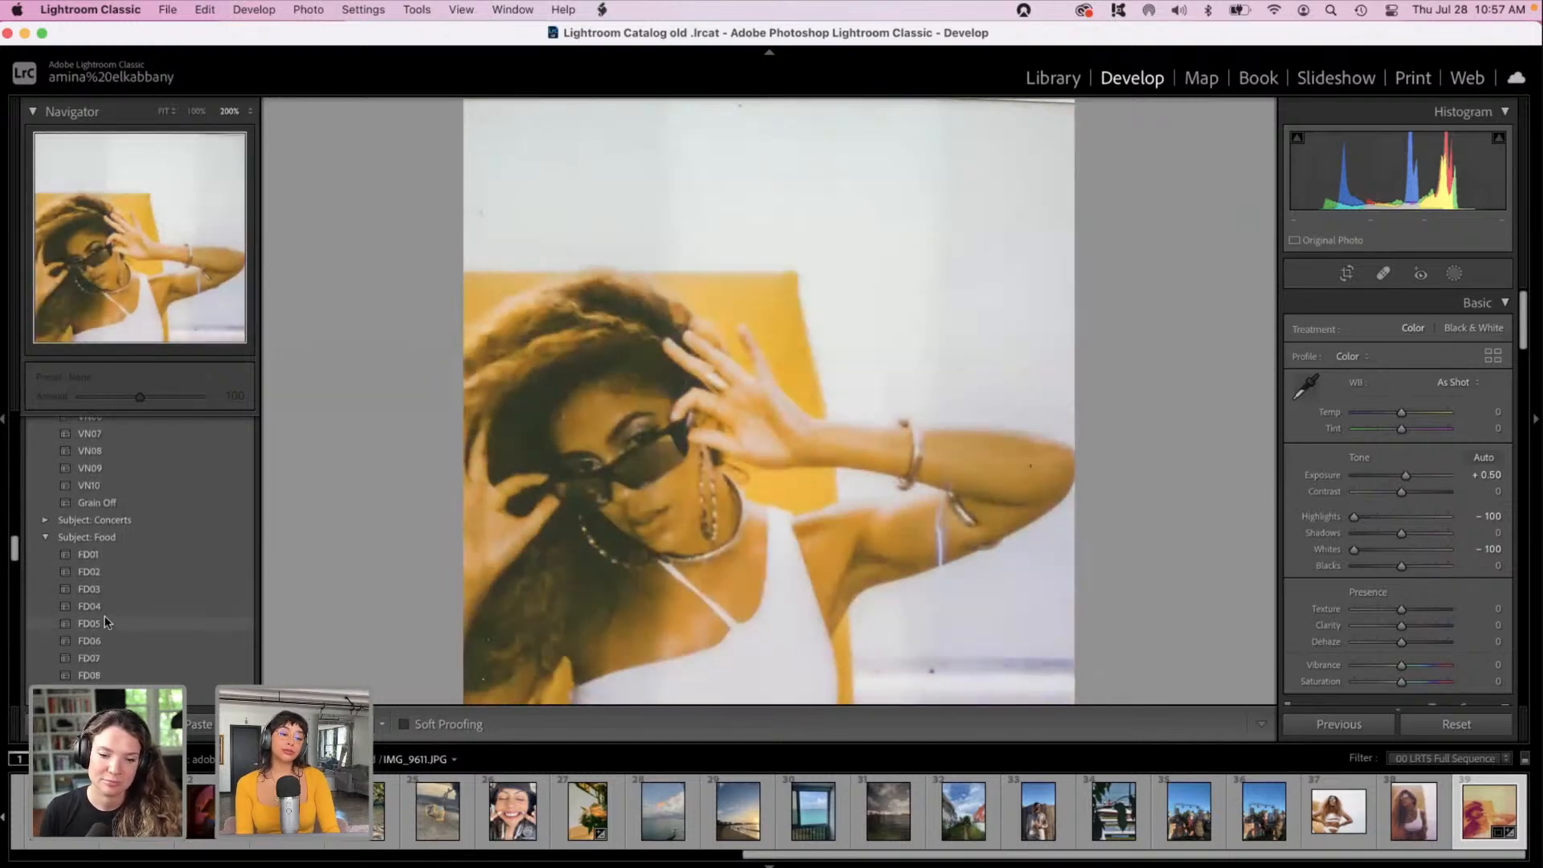
scroll(105, 621, down, 2)
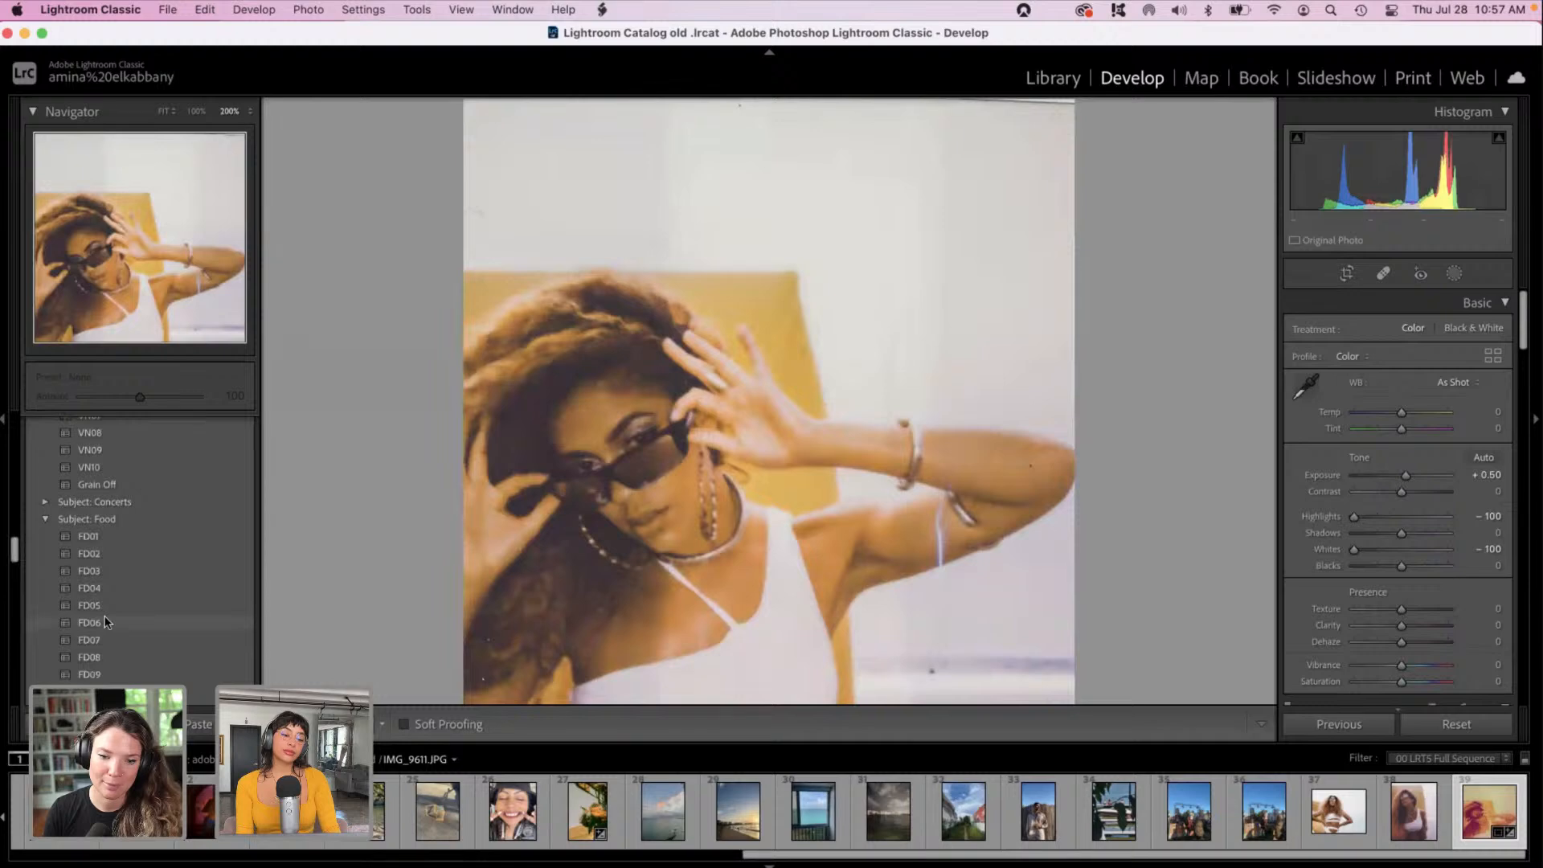
scroll(106, 622, down, 2)
scroll(105, 621, down, 4)
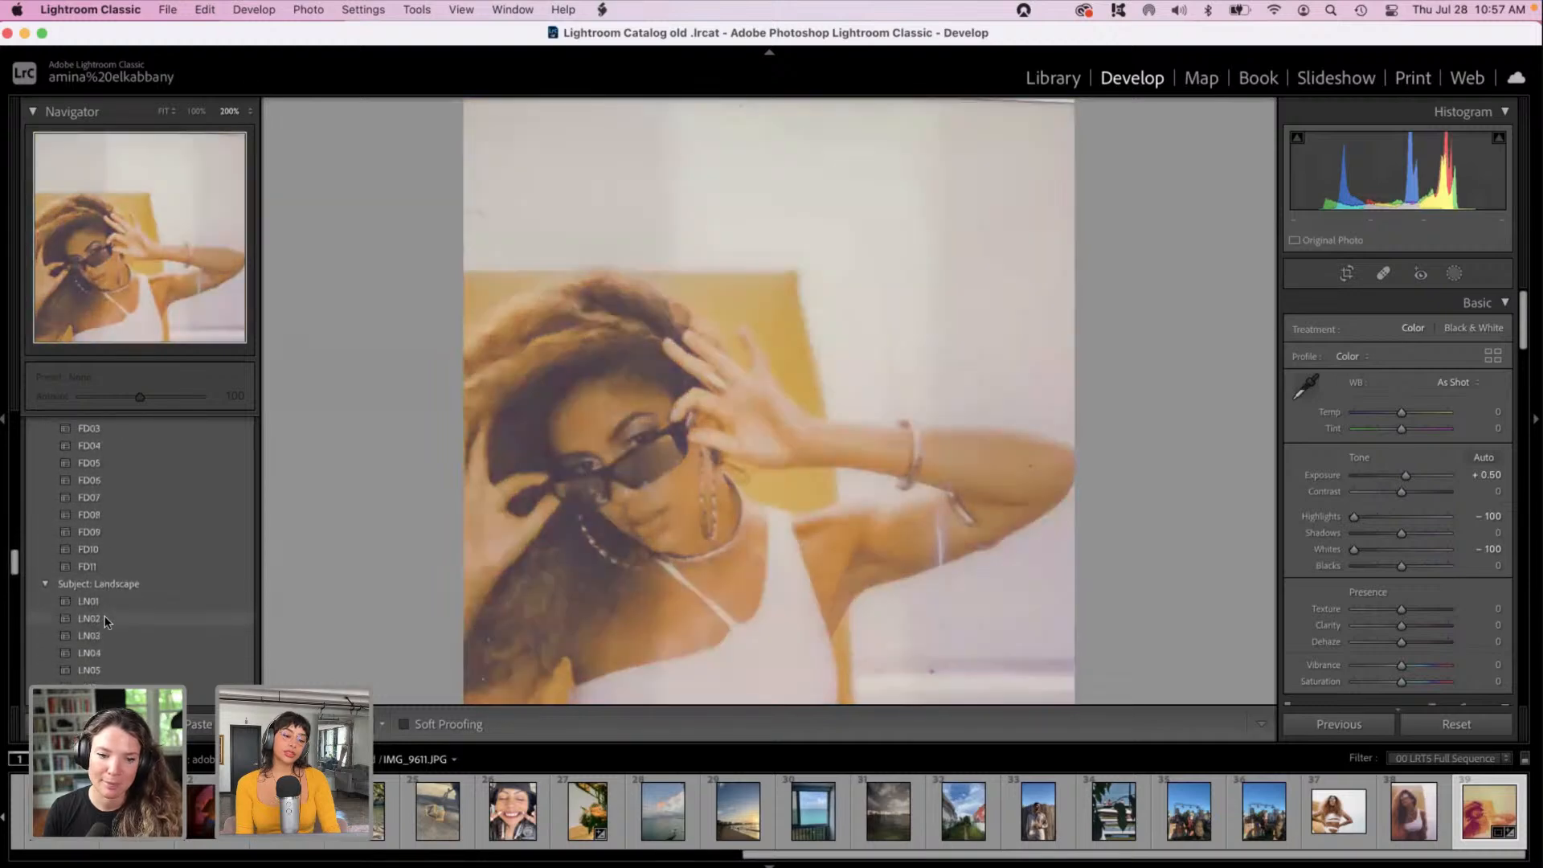
scroll(105, 621, up, 2)
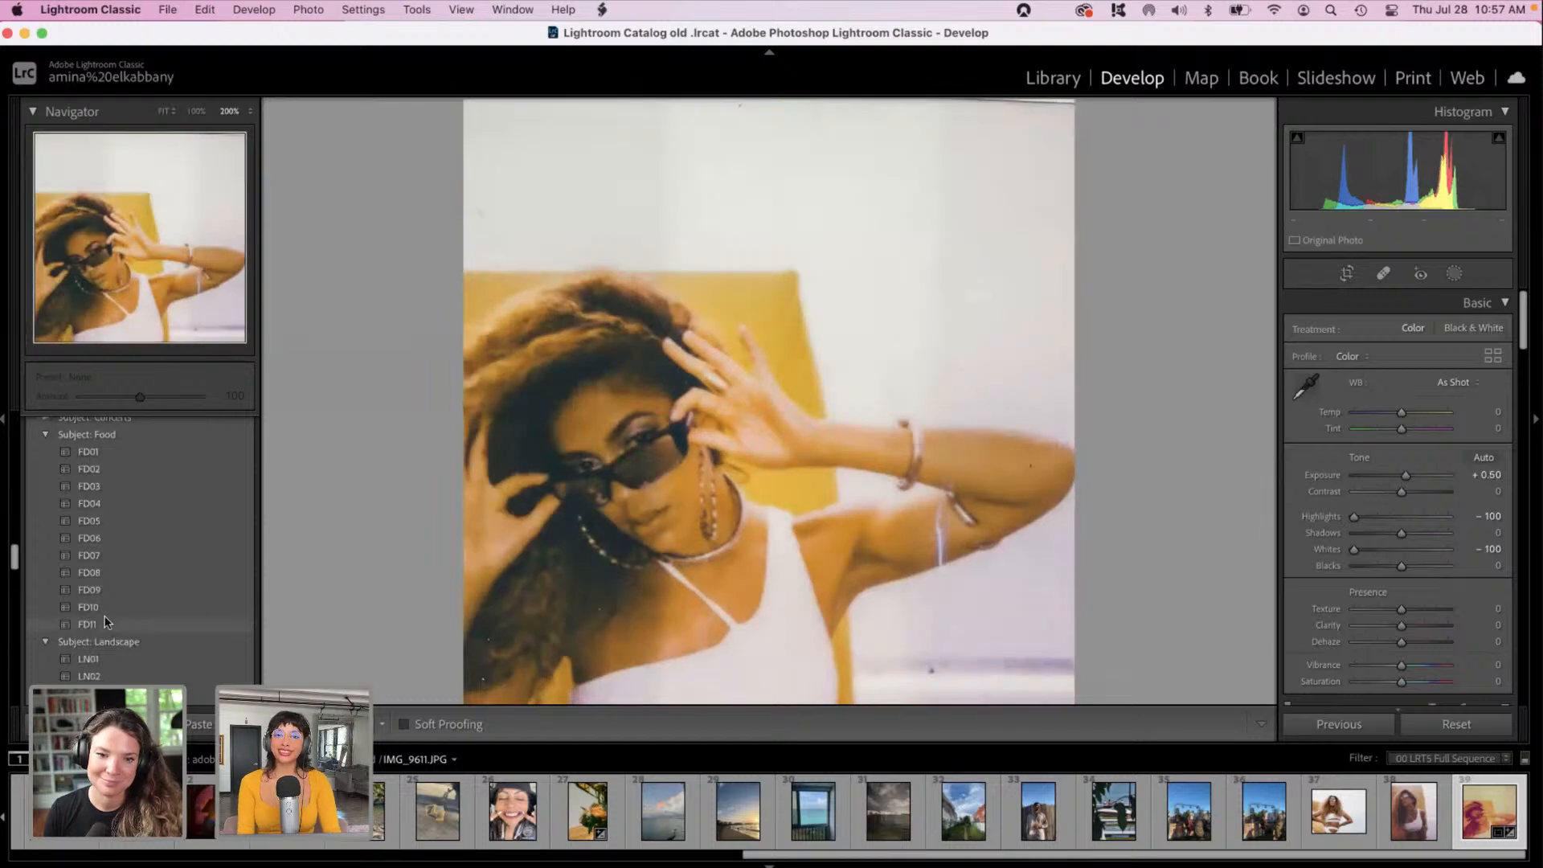
scroll(105, 621, down, 9)
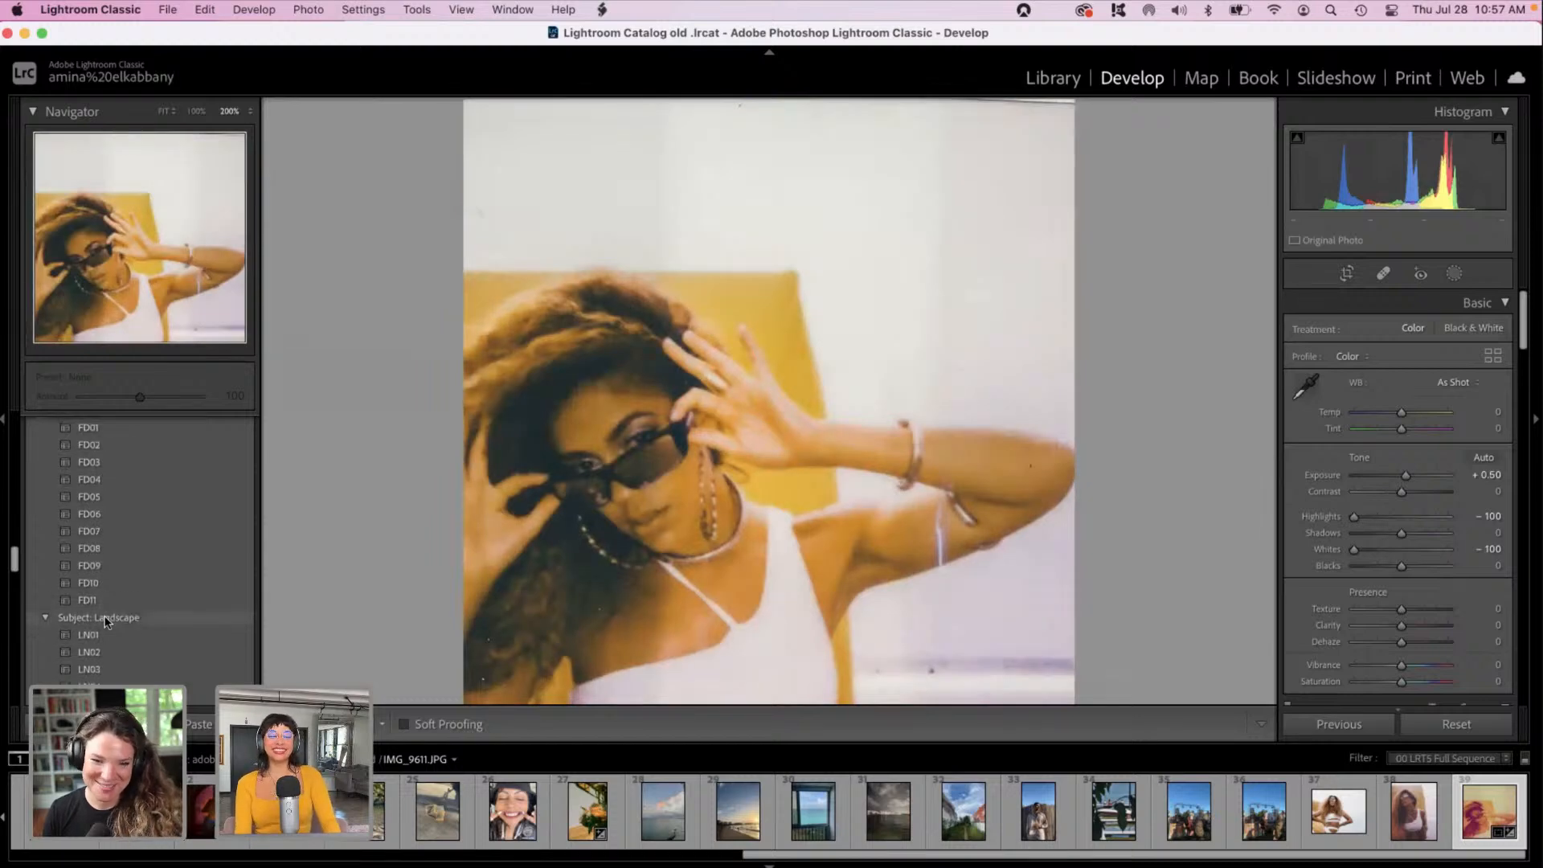
scroll(105, 621, down, 12)
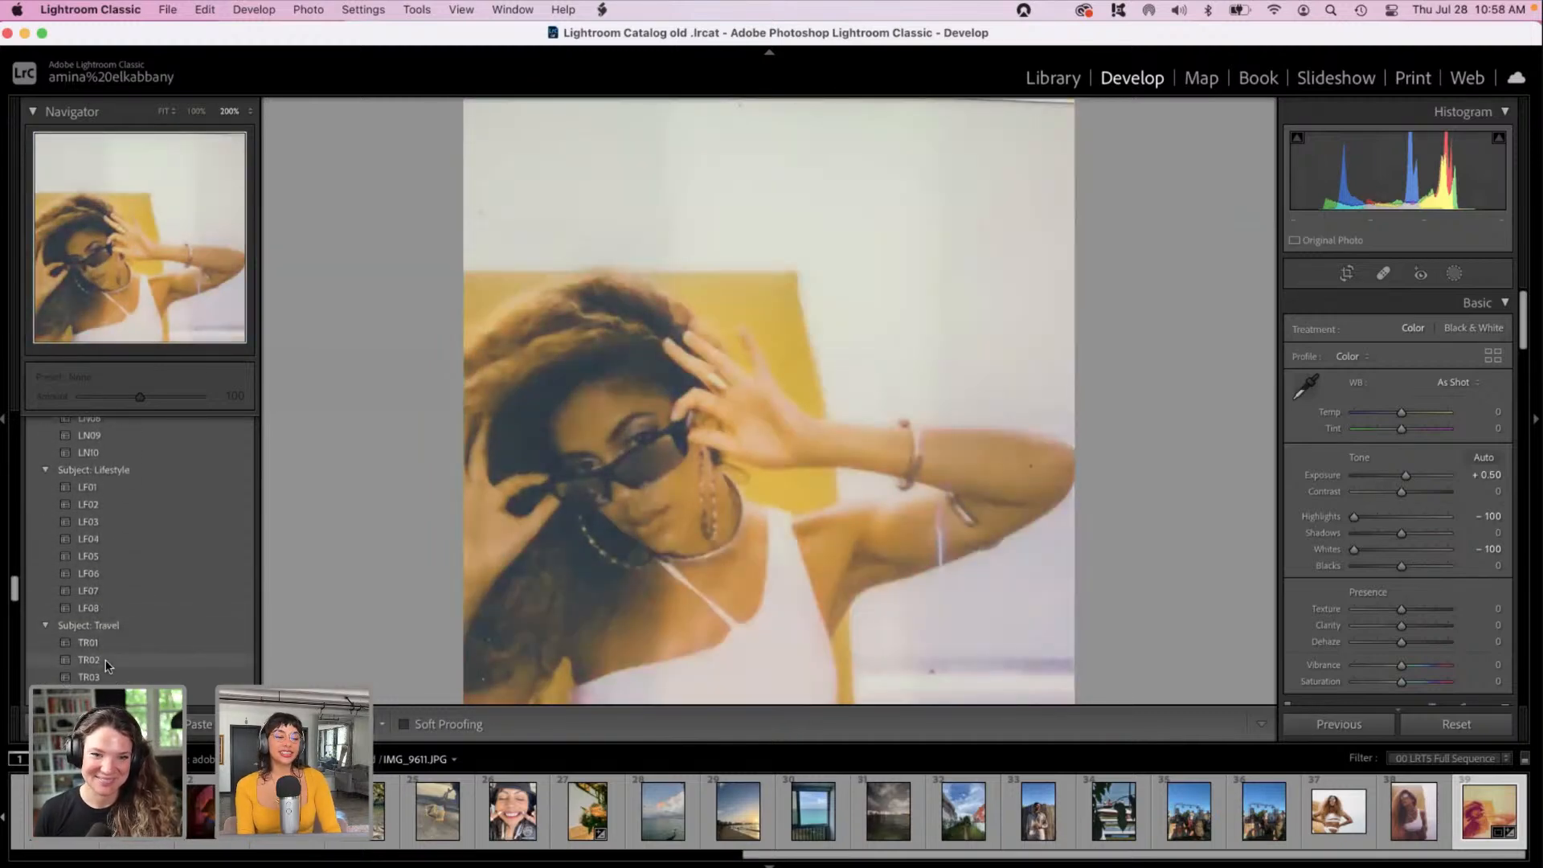
click(107, 664)
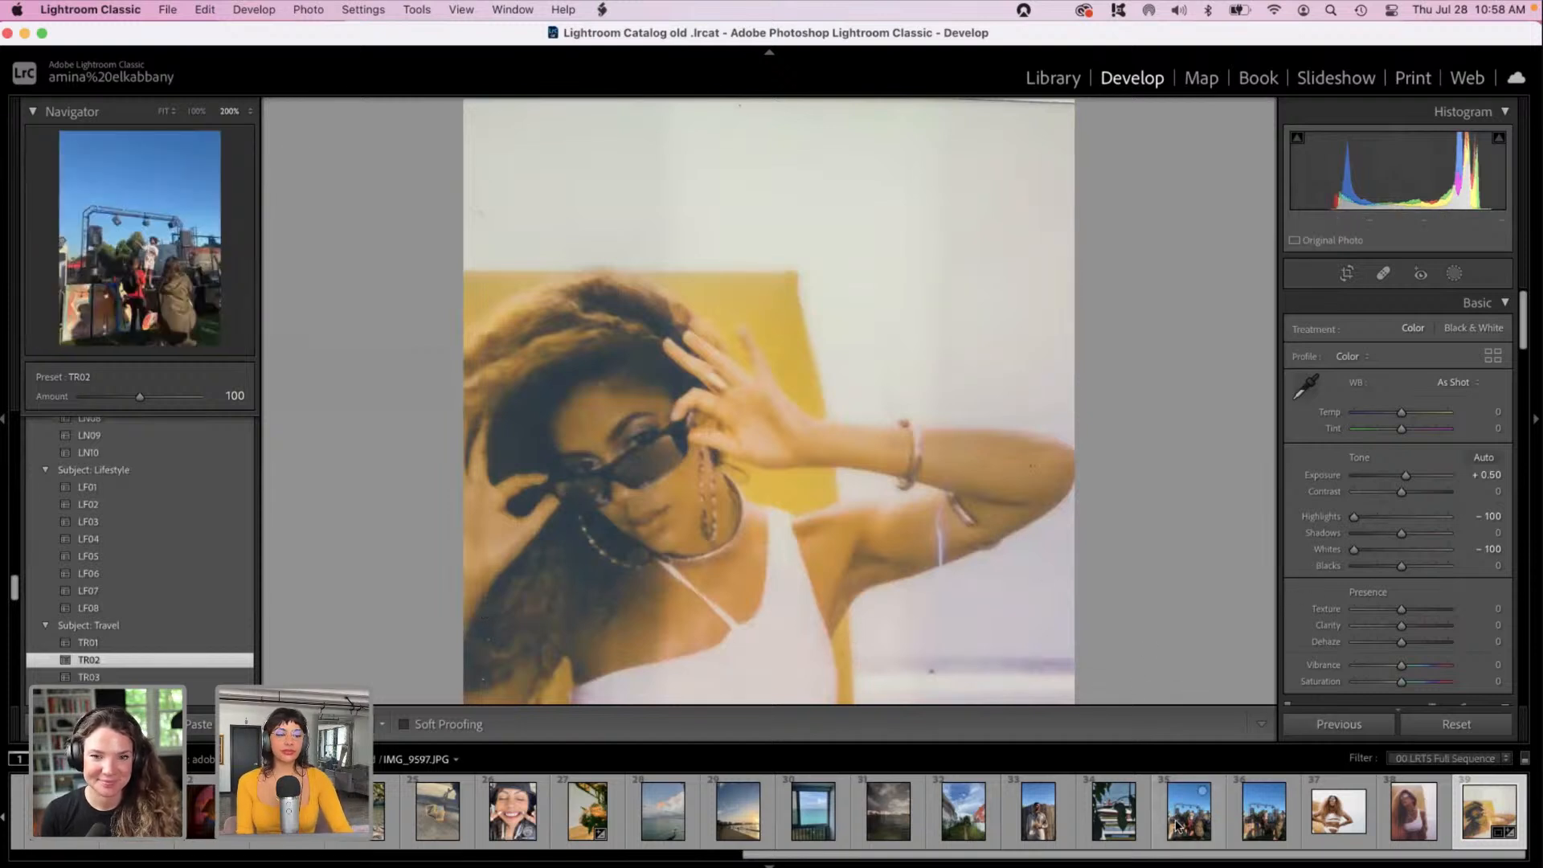
Step: Open the boat dock photo IMG_9596.JPG and set its Calibration hues to Red Primary +19, Green Primary -16 and Blue Primary -40
click(1125, 821)
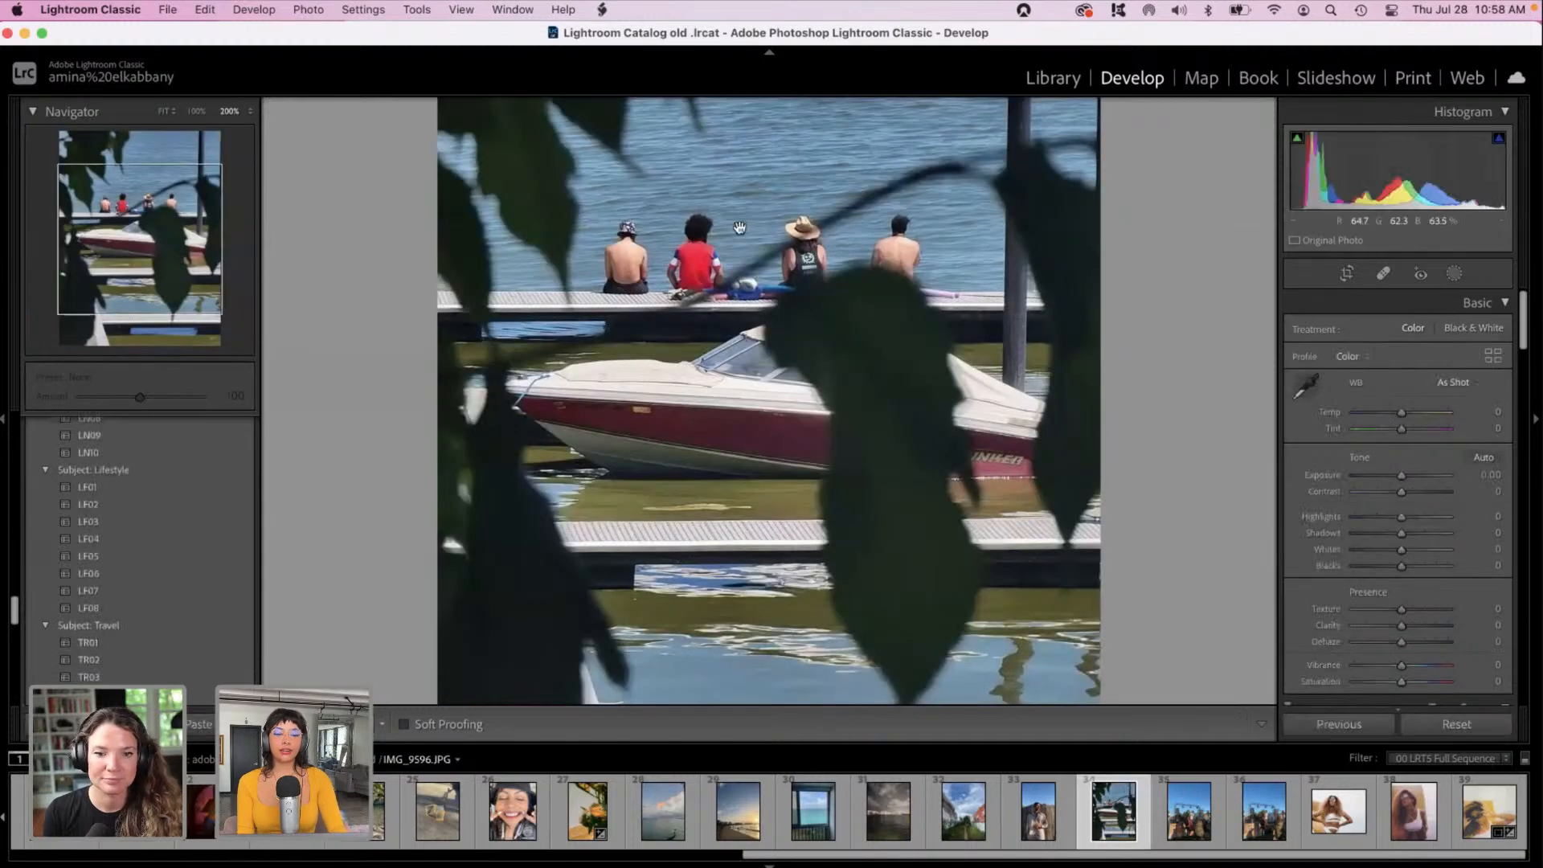
drag(642, 311, 677, 259)
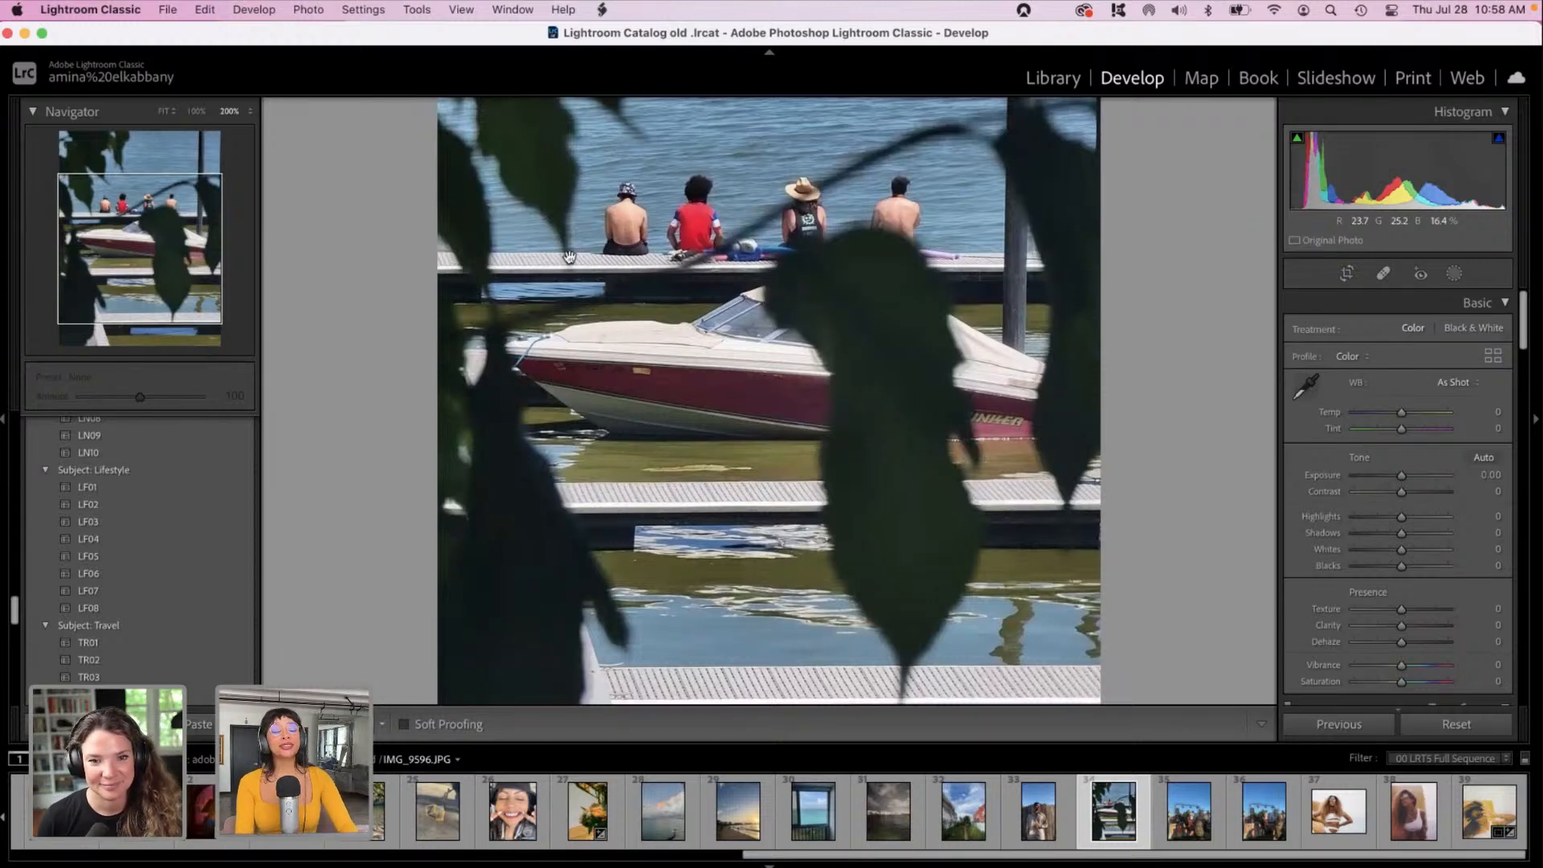
drag(538, 208, 551, 362)
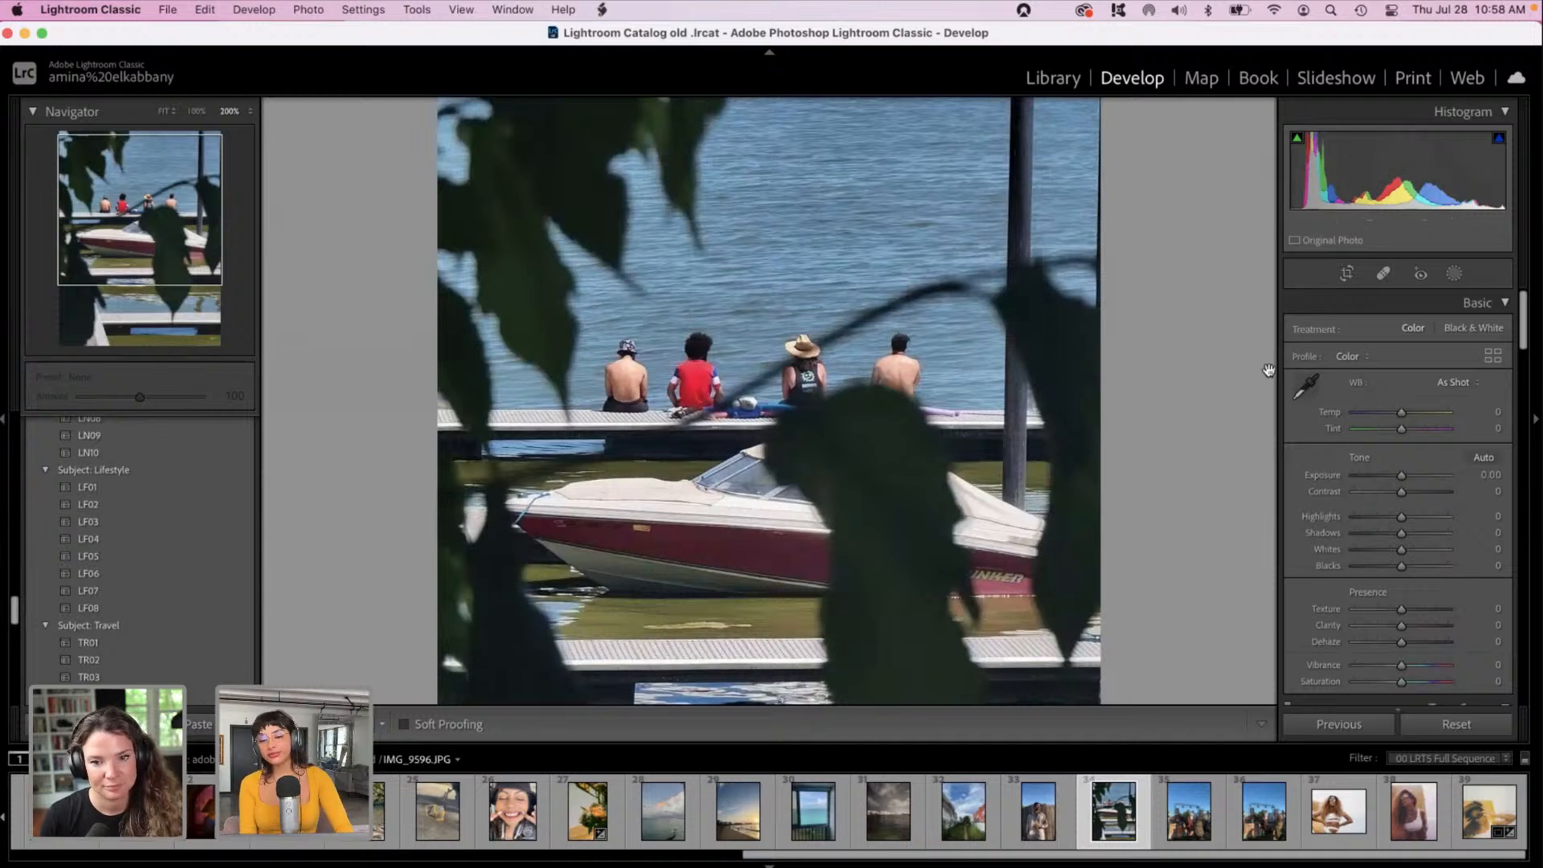
drag(1537, 312, 1540, 693)
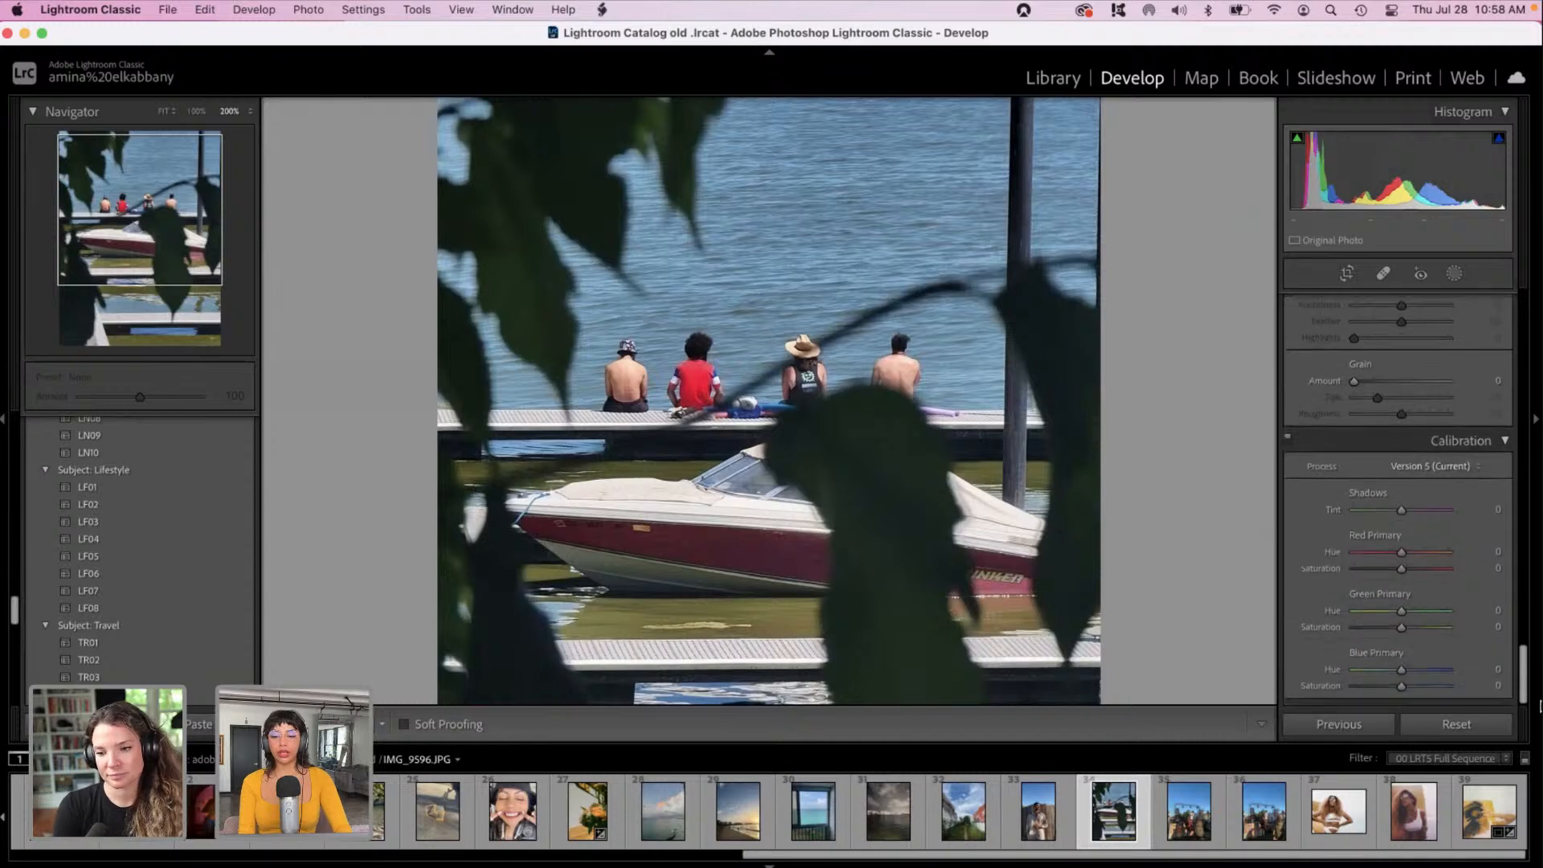
drag(1401, 552, 1410, 557)
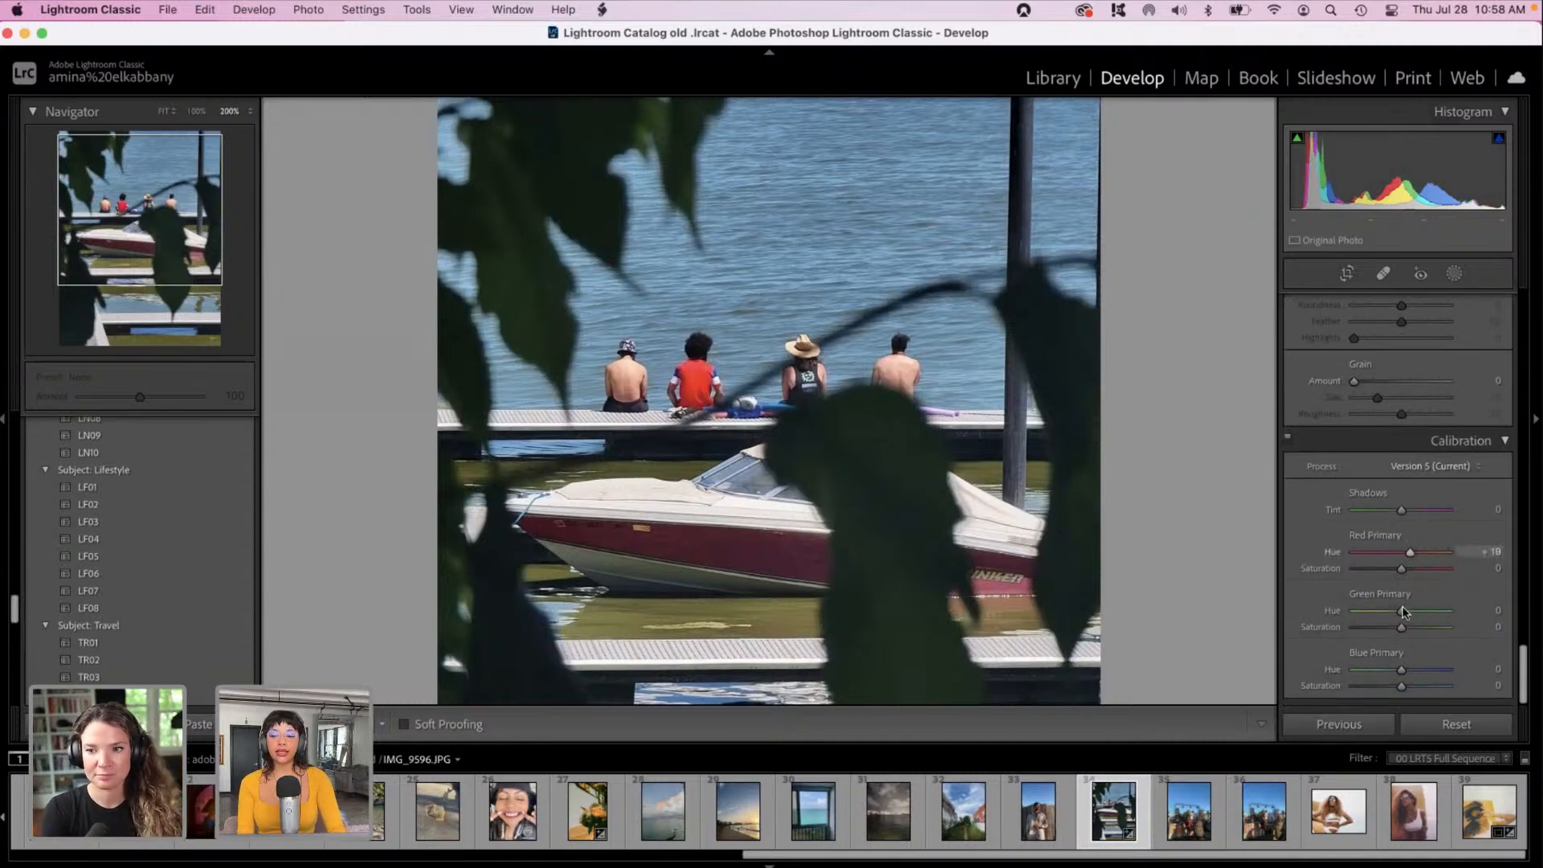
drag(1399, 616, 1393, 619)
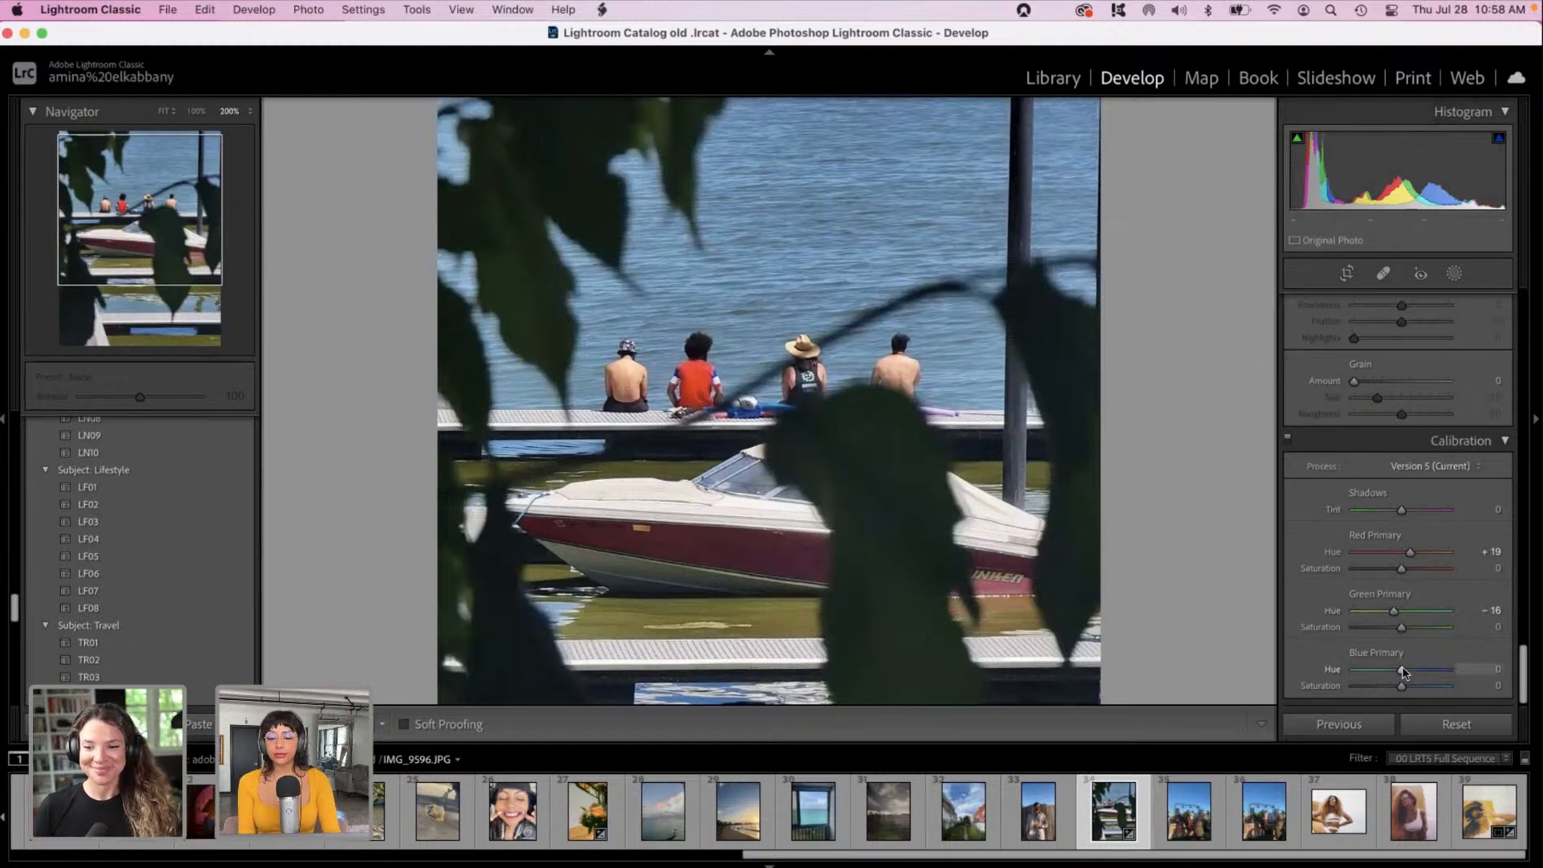
drag(1402, 671, 1382, 676)
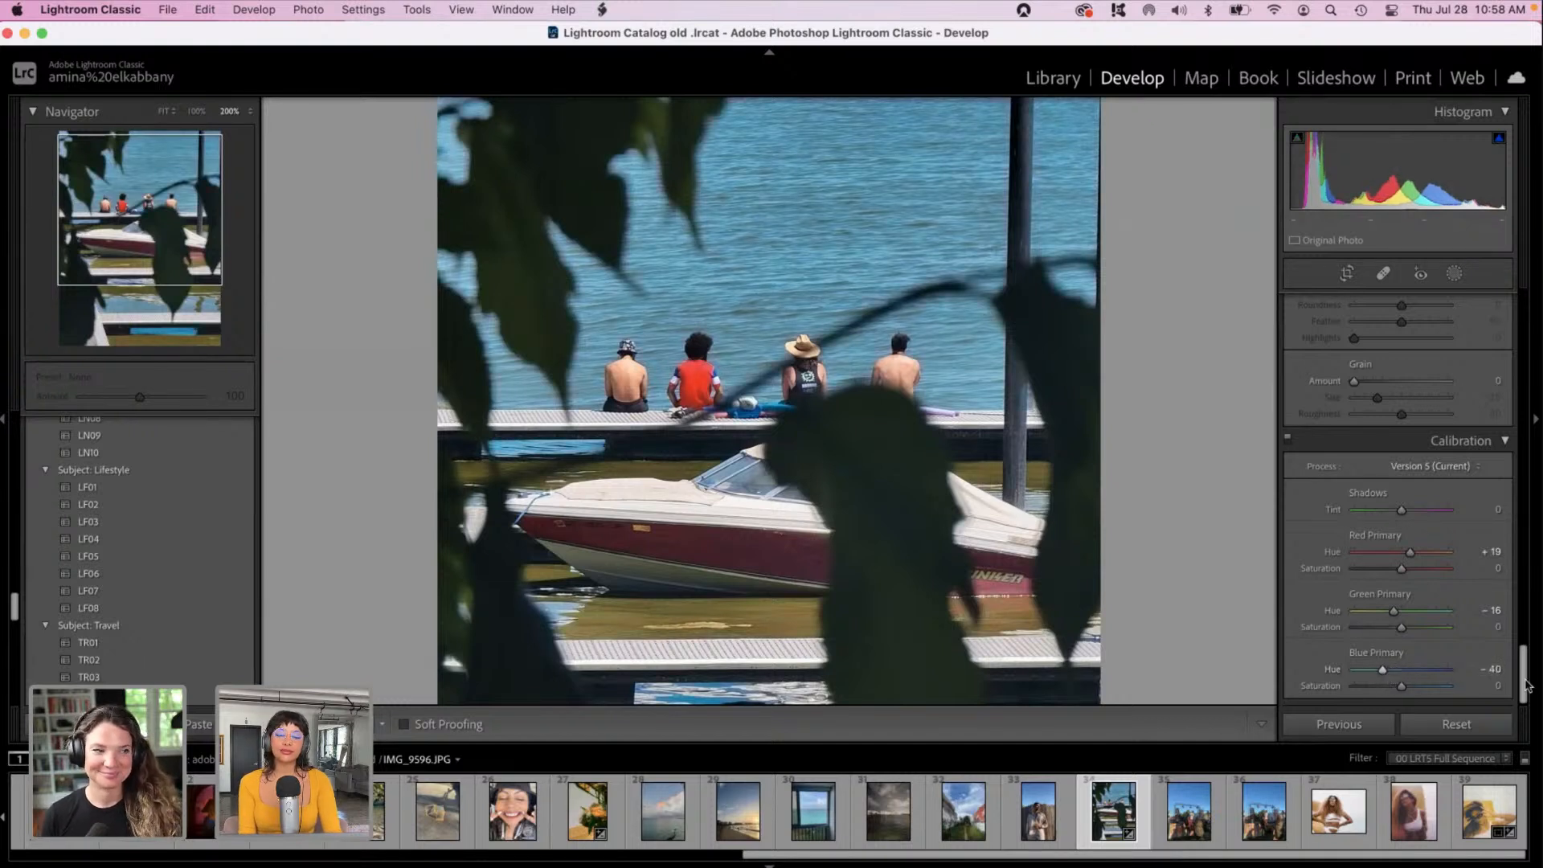
Step: Set the HSL hue of Orange to -51 and of Yellow to +42 on the dock photo
drag(1527, 683, 1524, 411)
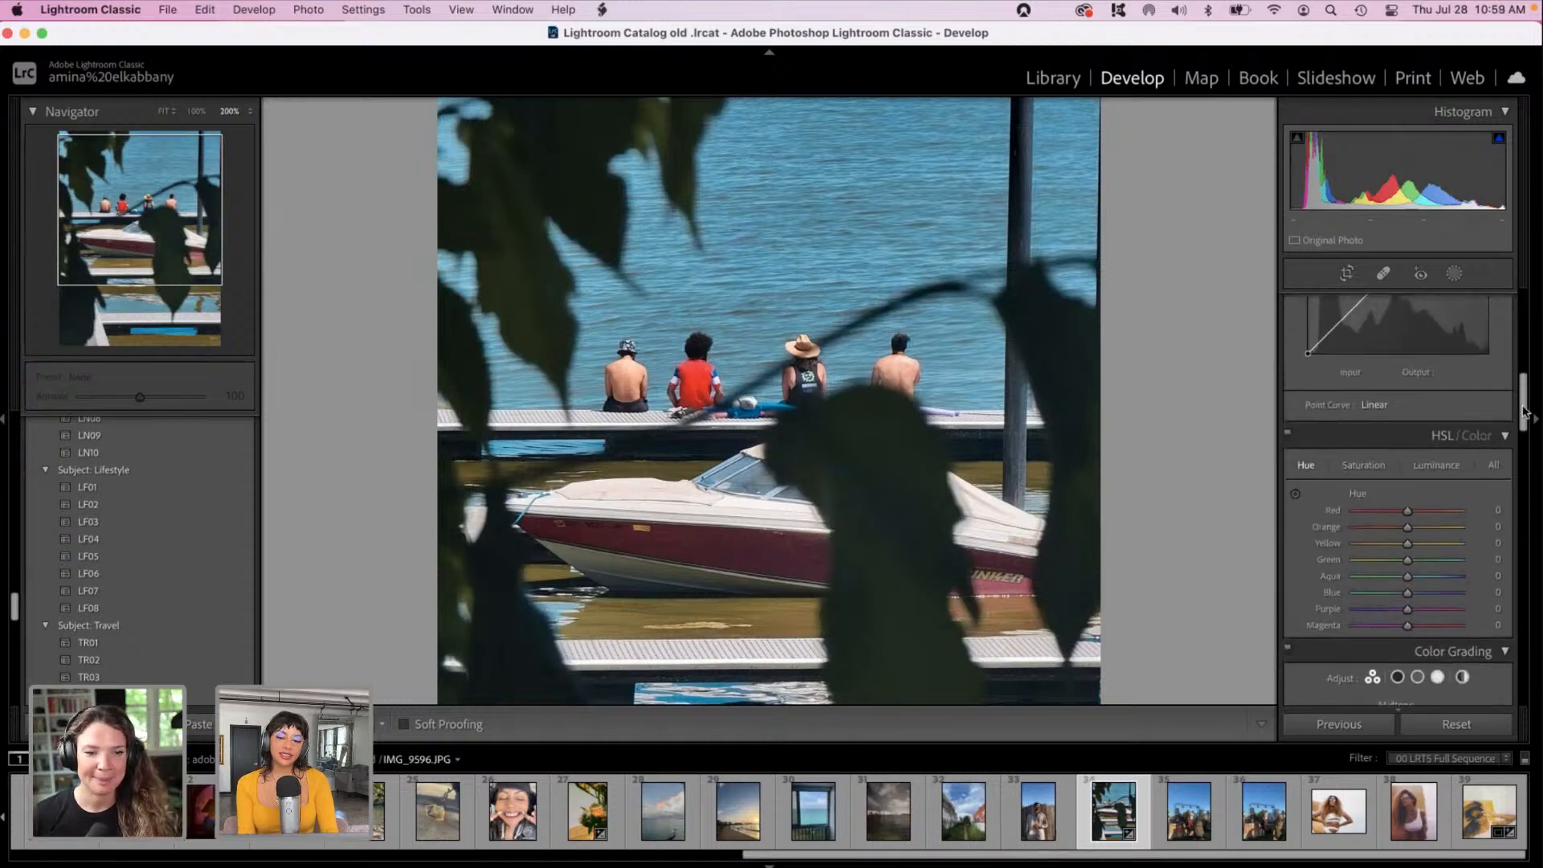
click(1432, 528)
drag(1432, 528, 1394, 528)
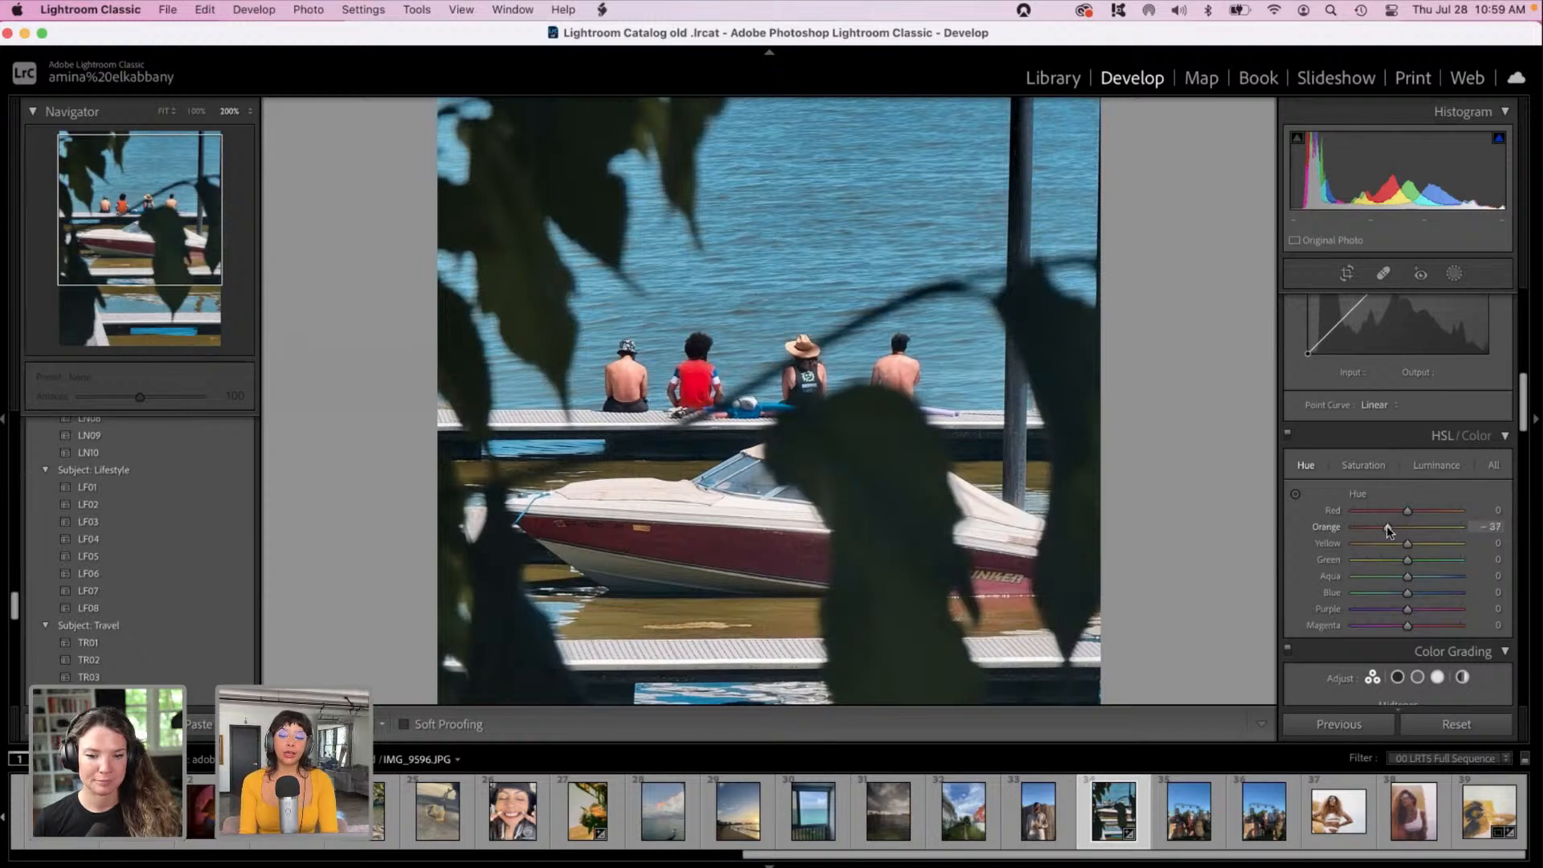
drag(1388, 528, 1380, 530)
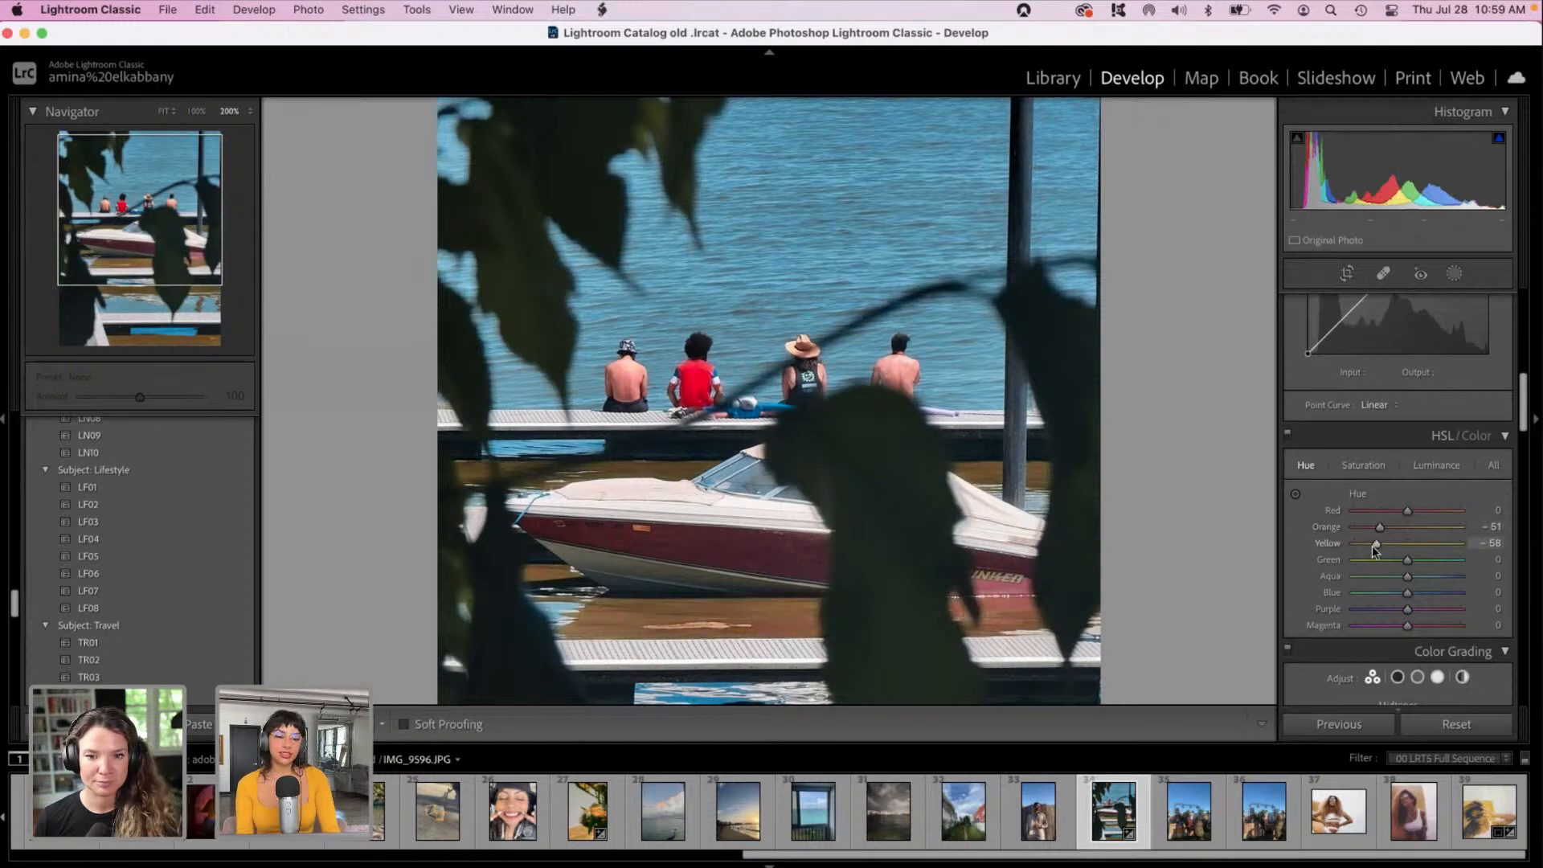
drag(1372, 547, 1427, 553)
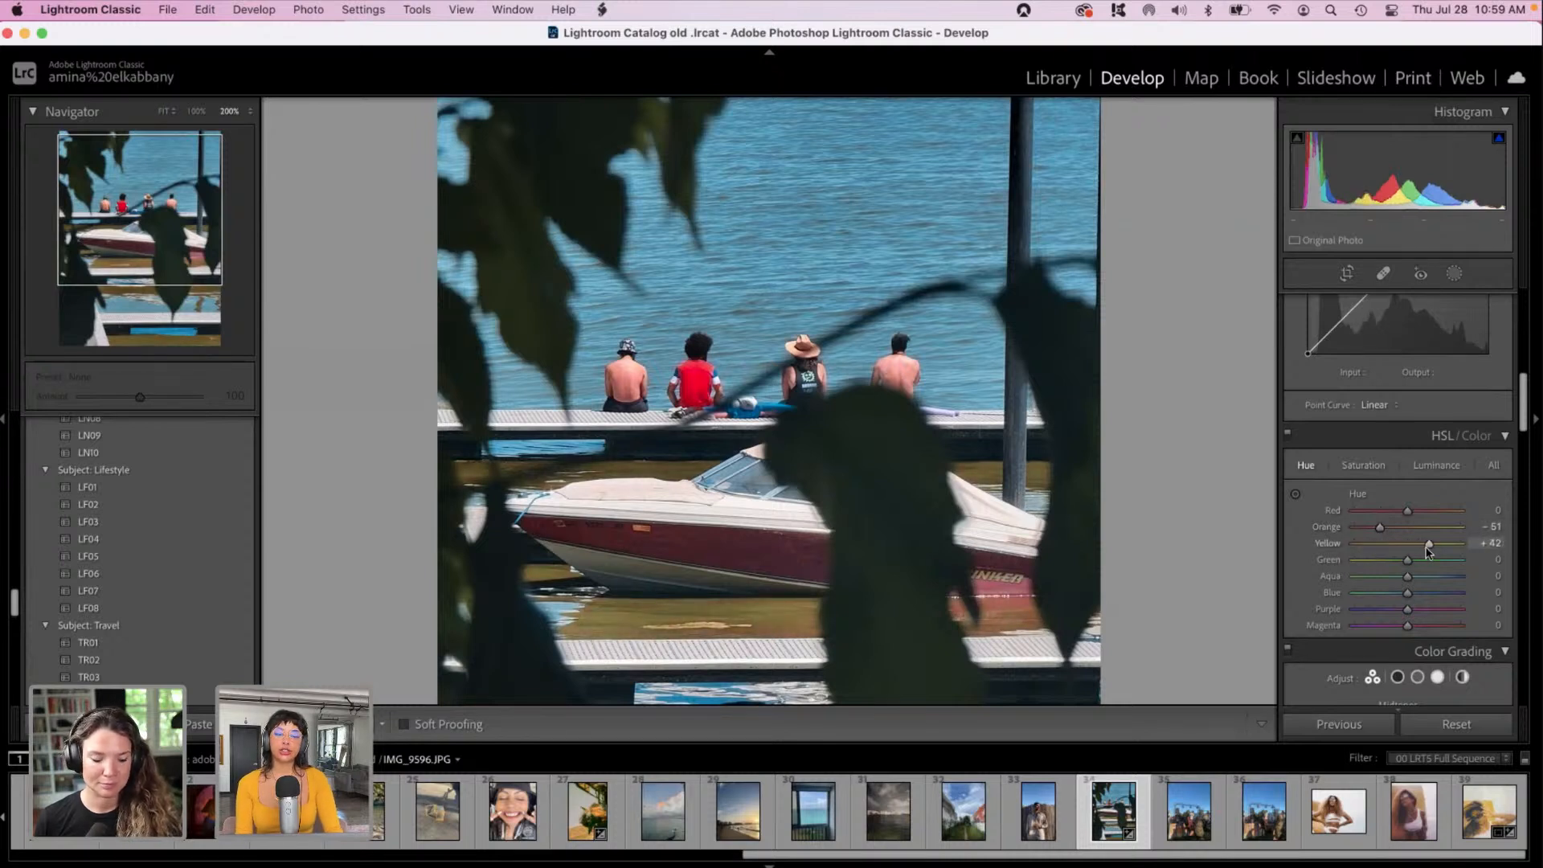
scroll(1426, 552, down, 1)
drag(1400, 493, 1409, 499)
Step: Set the dock photo's Tint to -40, Highlights to +60, Whites to +42 and Exposure to -0.65
drag(1524, 422, 1521, 294)
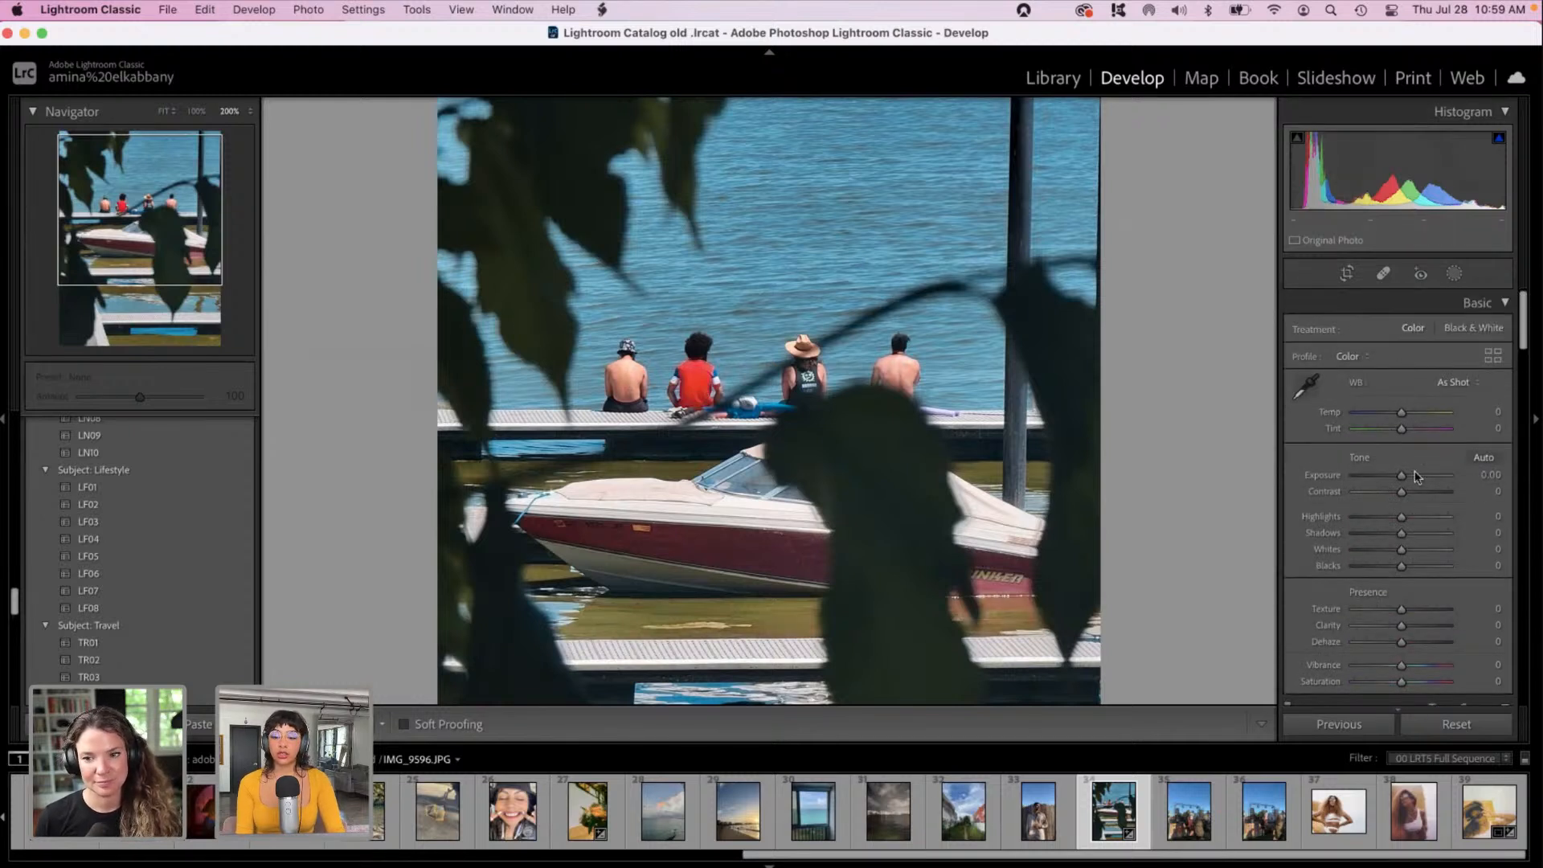
click(1382, 428)
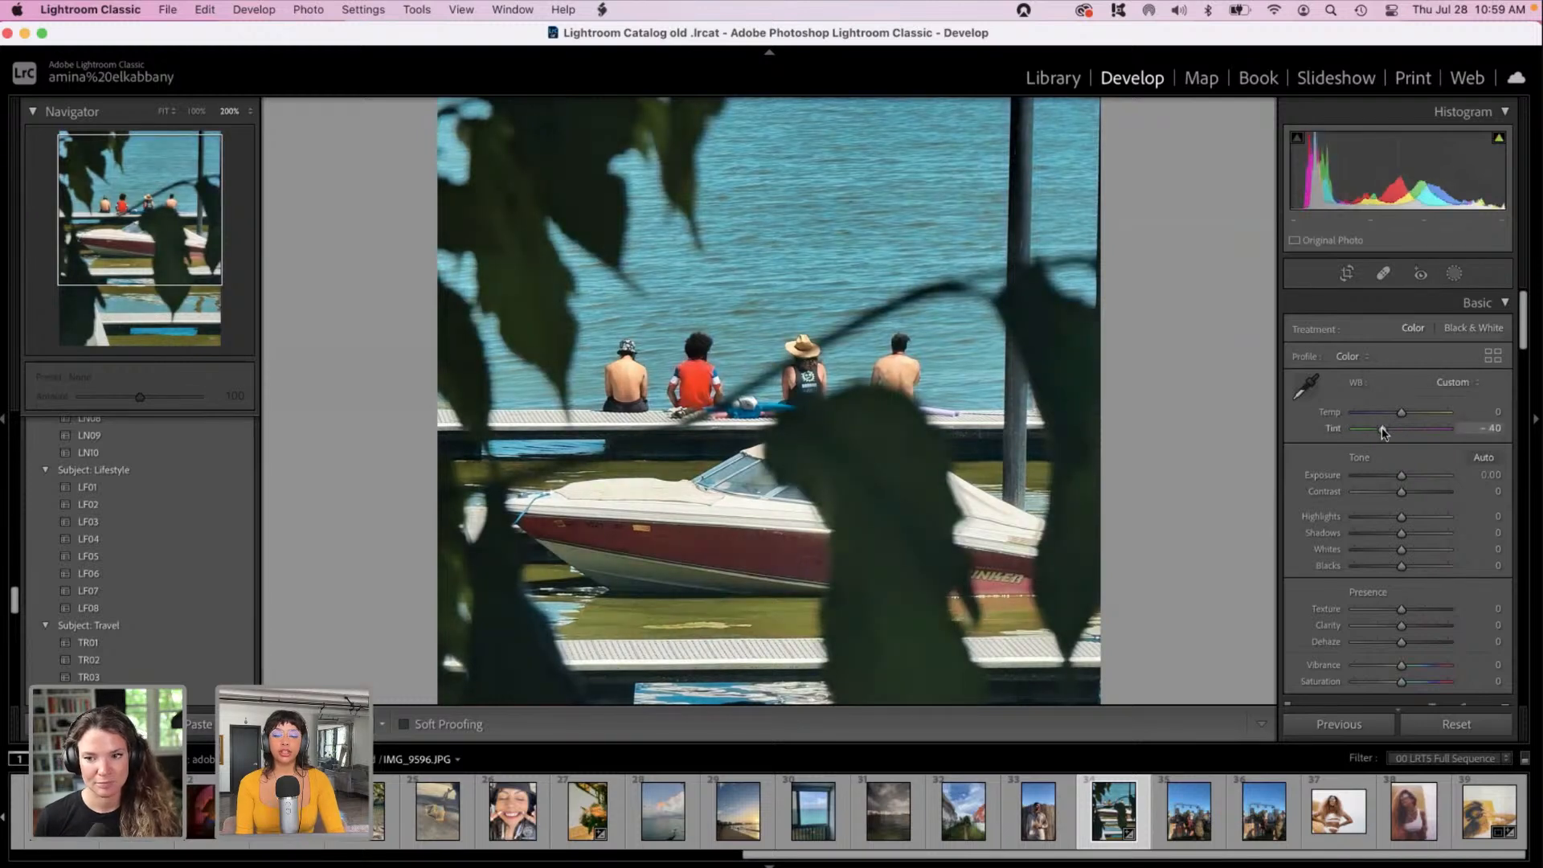
click(1429, 516)
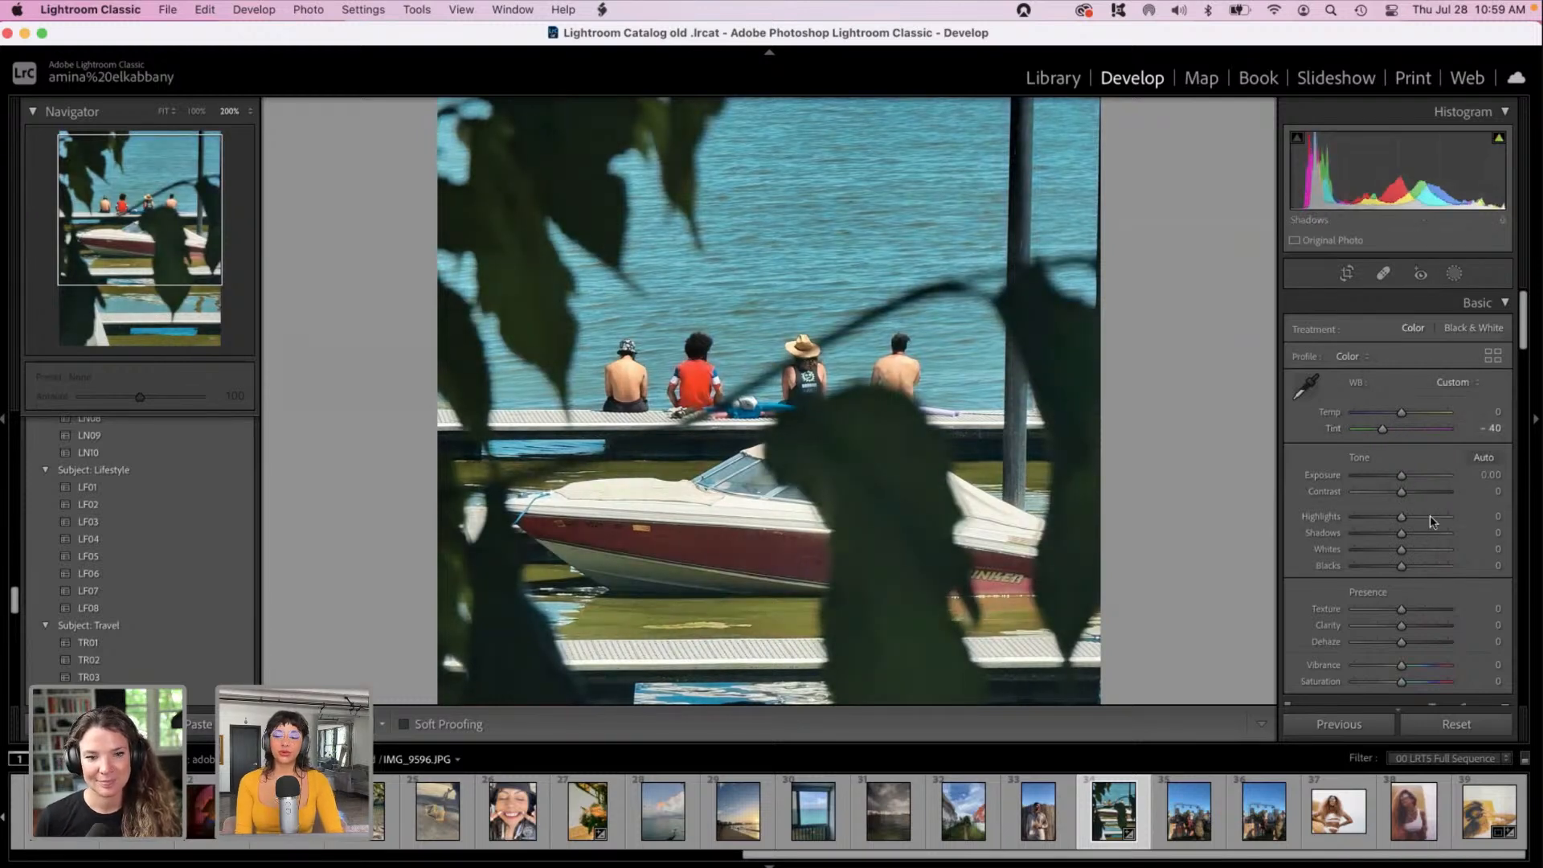
click(1420, 549)
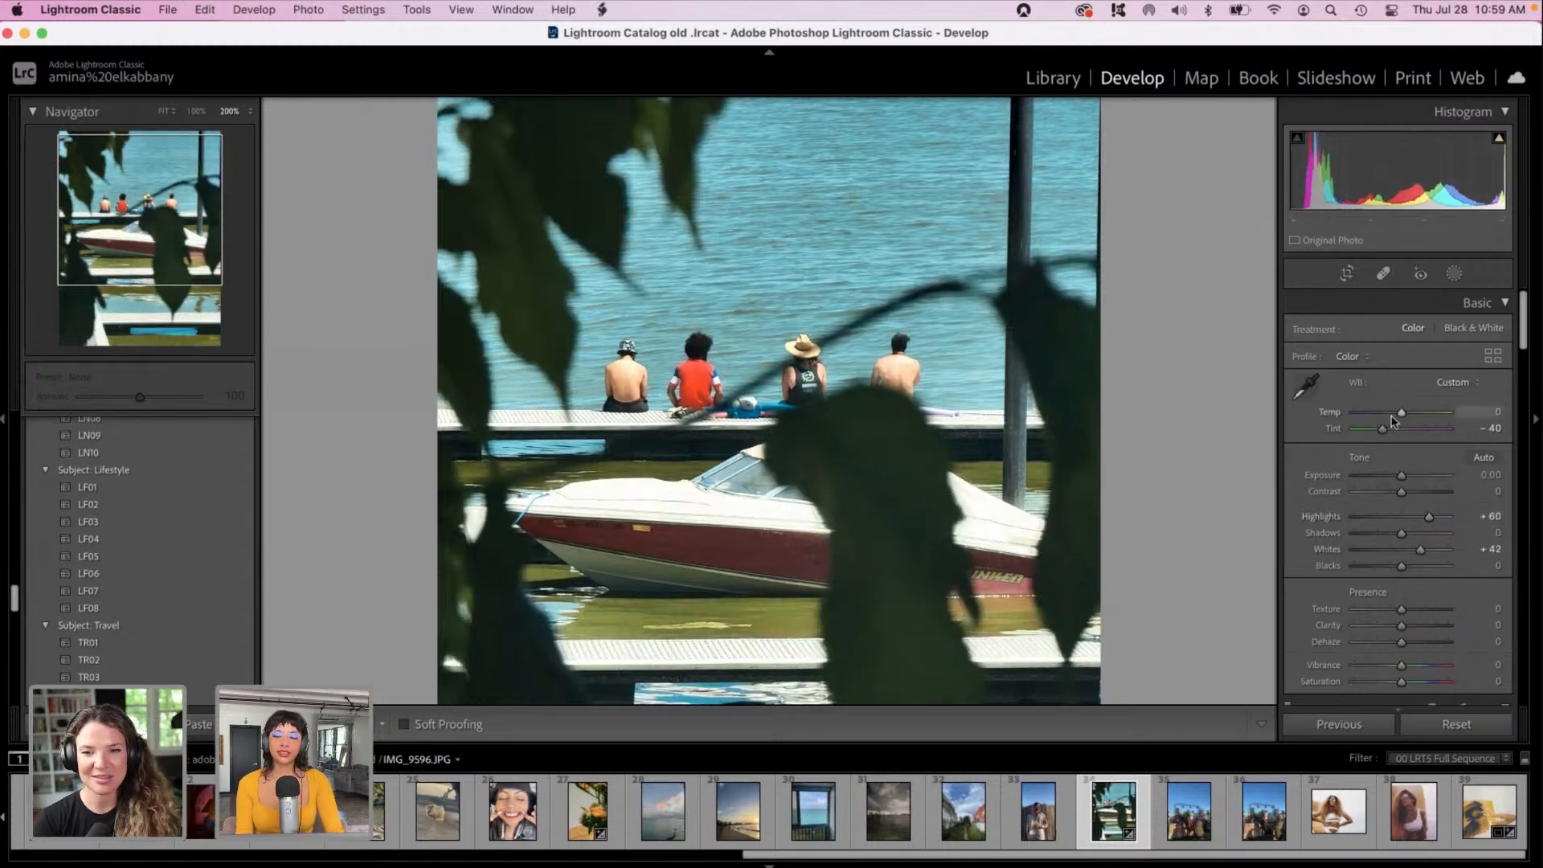
click(1394, 476)
mouse_move(1394, 476)
mouse_down()
mouse_move(1409, 474)
mouse_move(1395, 476)
mouse_up()
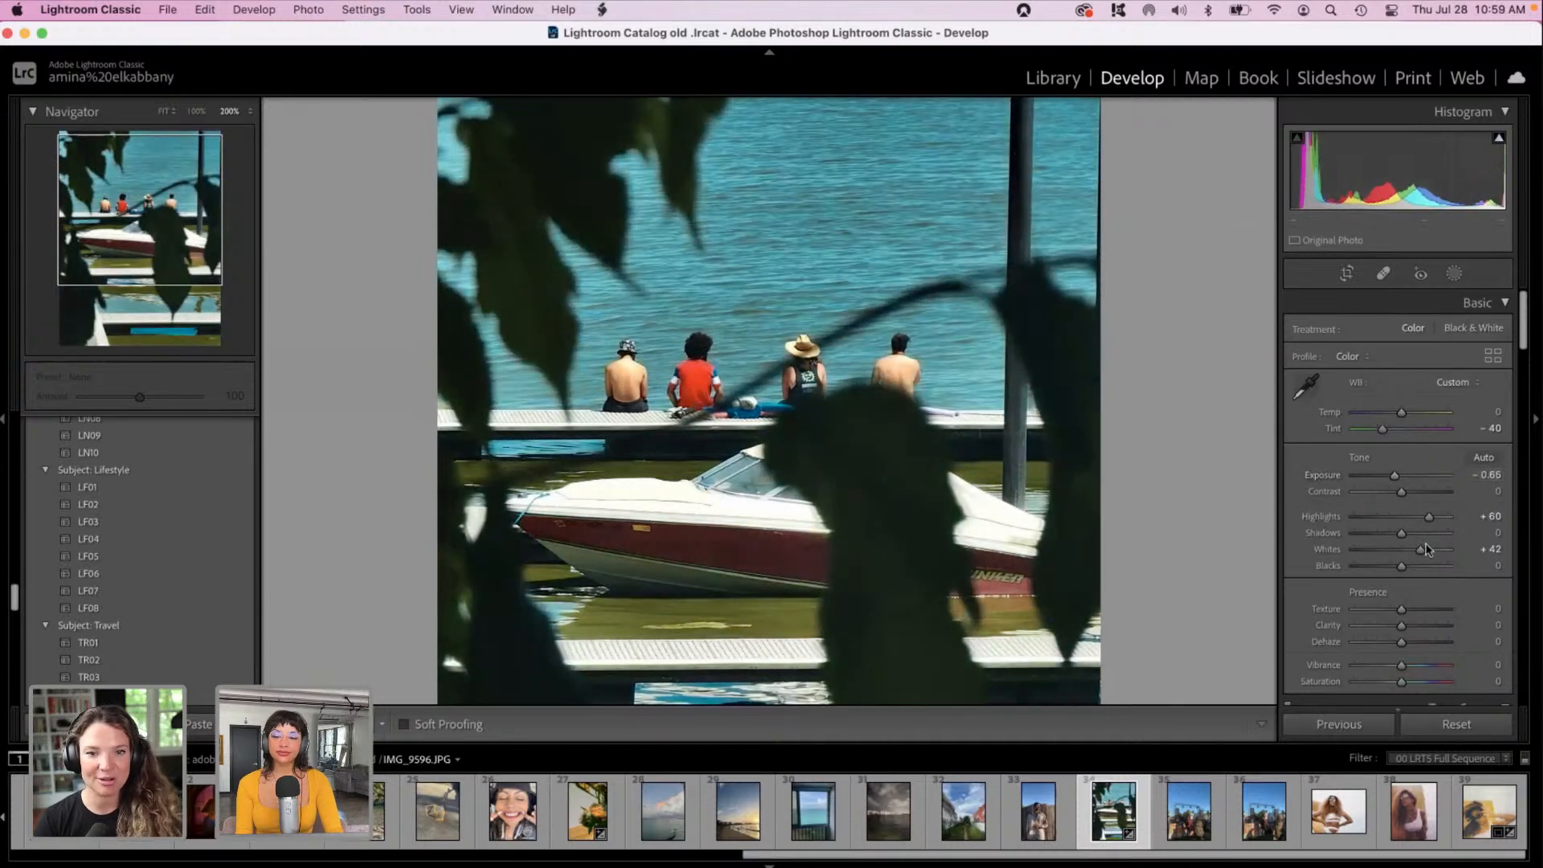
Step: Set Whites to +65, Shadows to +59, Blacks to -71, Temp to +44, Texture to -98 and Exposure to -0.75
click(1431, 549)
click(1428, 532)
drag(1402, 566, 1367, 567)
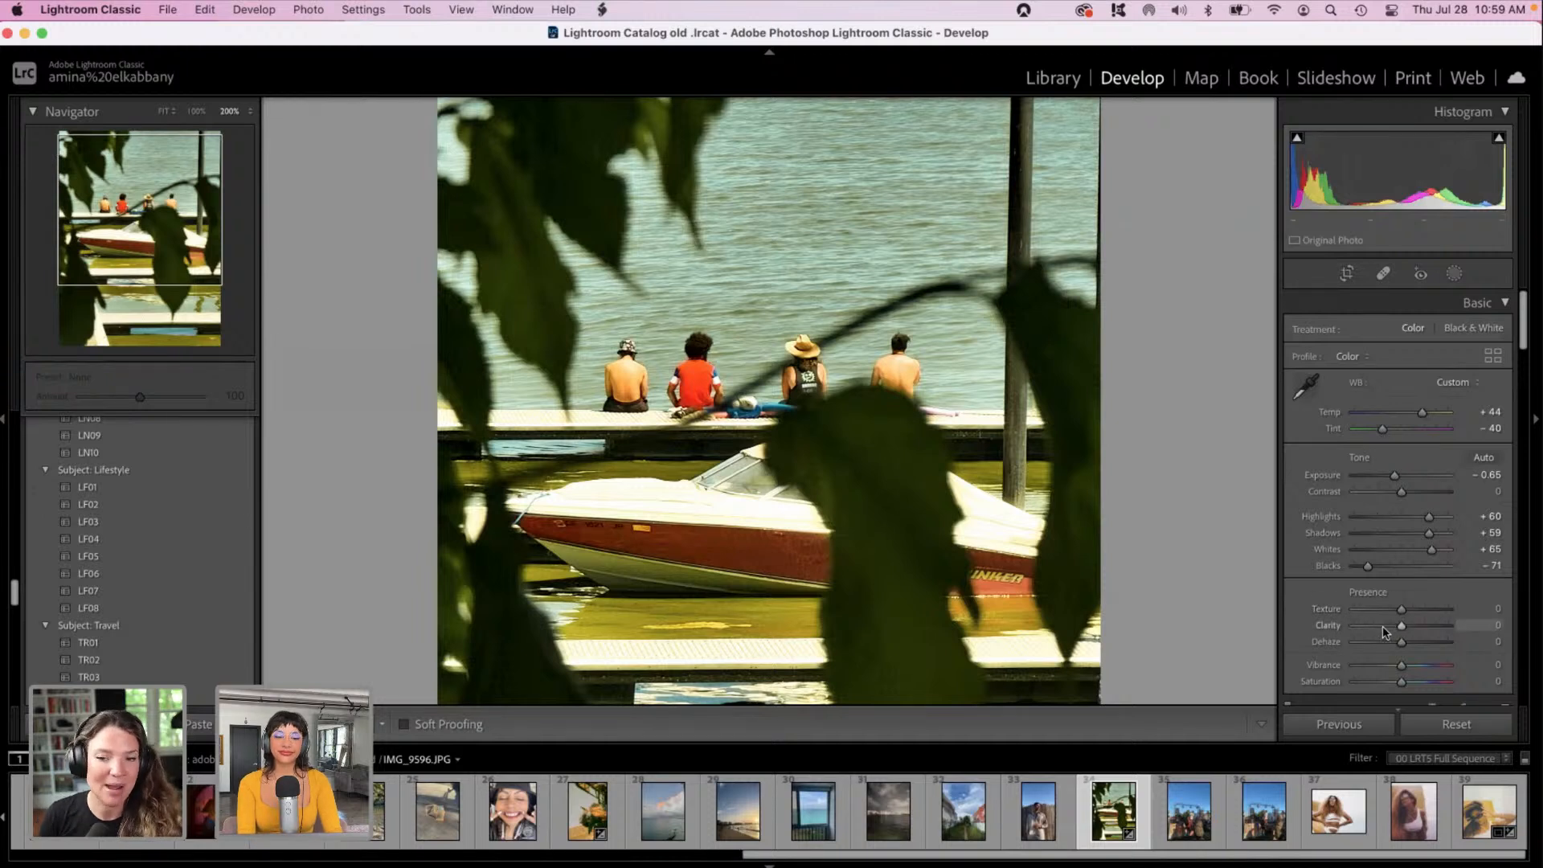
drag(1401, 608, 1355, 615)
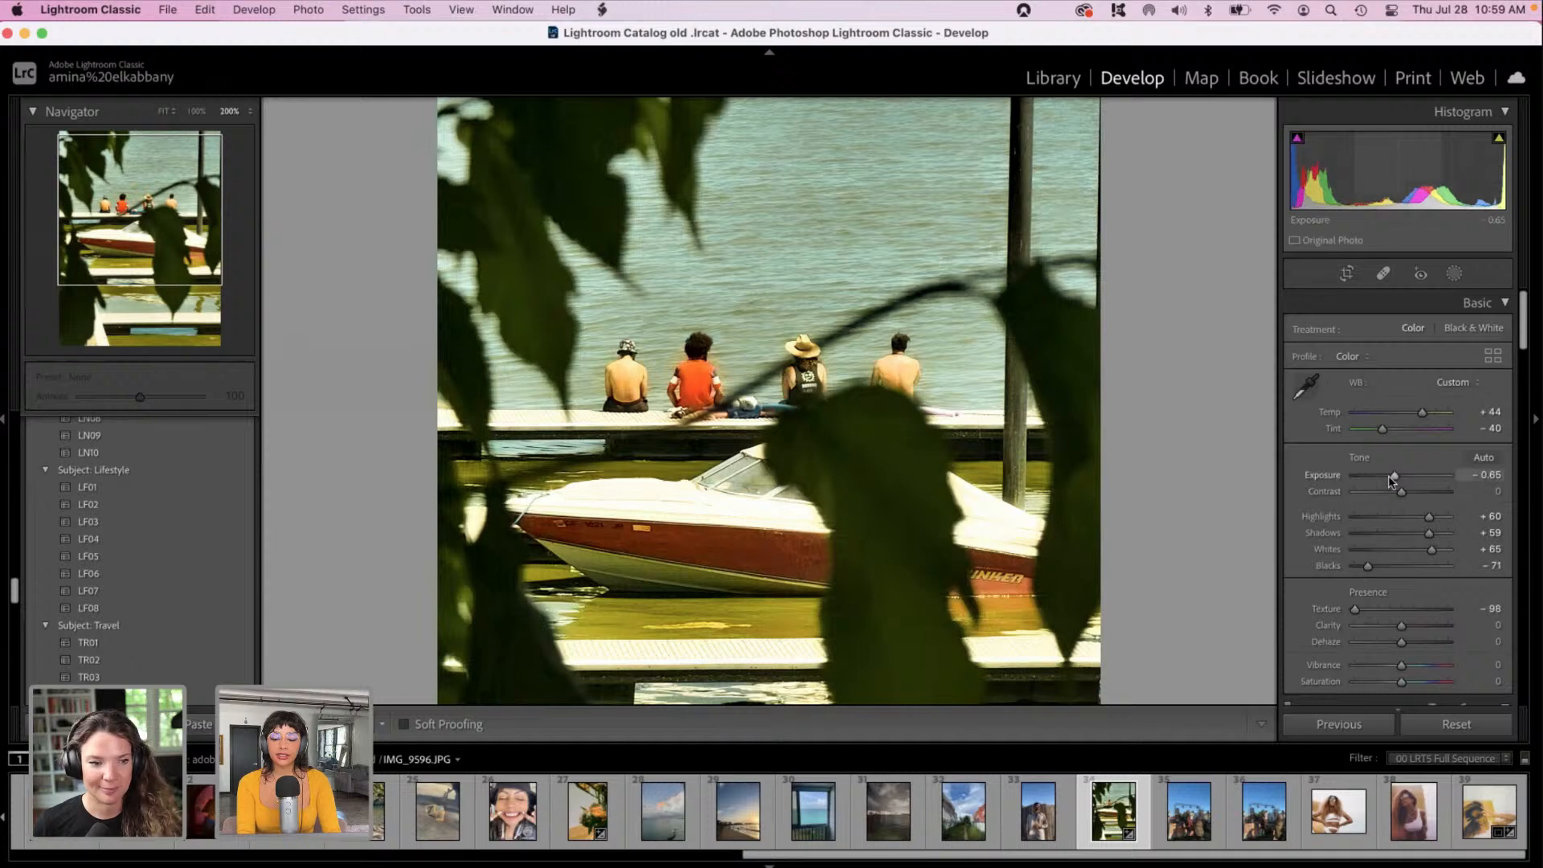
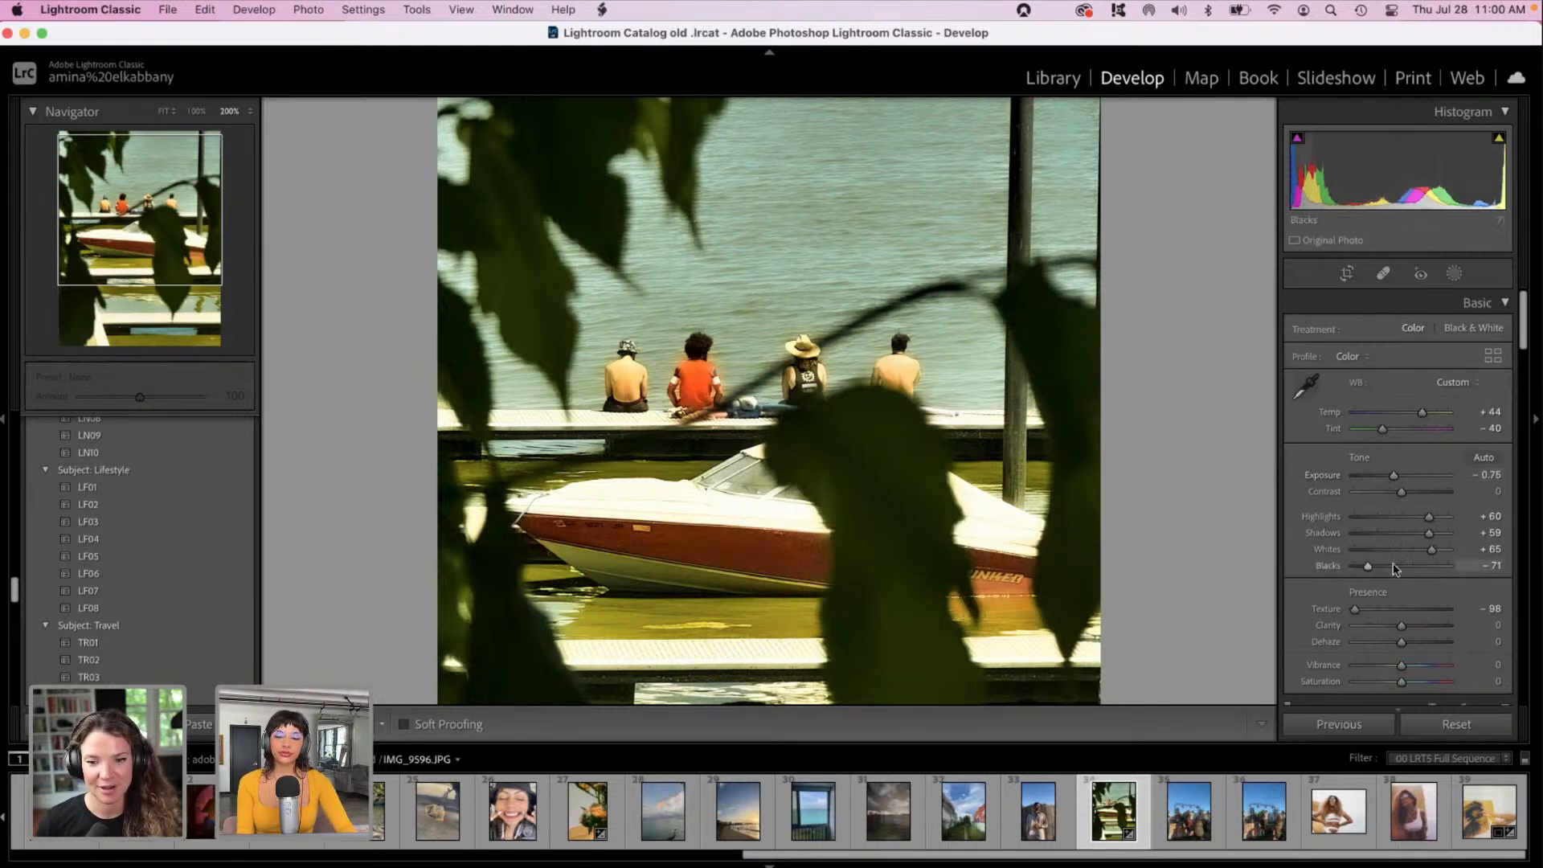
Step: Shift the Color Grading midtones strongly toward red on the dock photo
scroll(1405, 566, down, 3)
drag(1519, 360, 1482, 466)
click(1381, 433)
drag(1382, 434, 1430, 456)
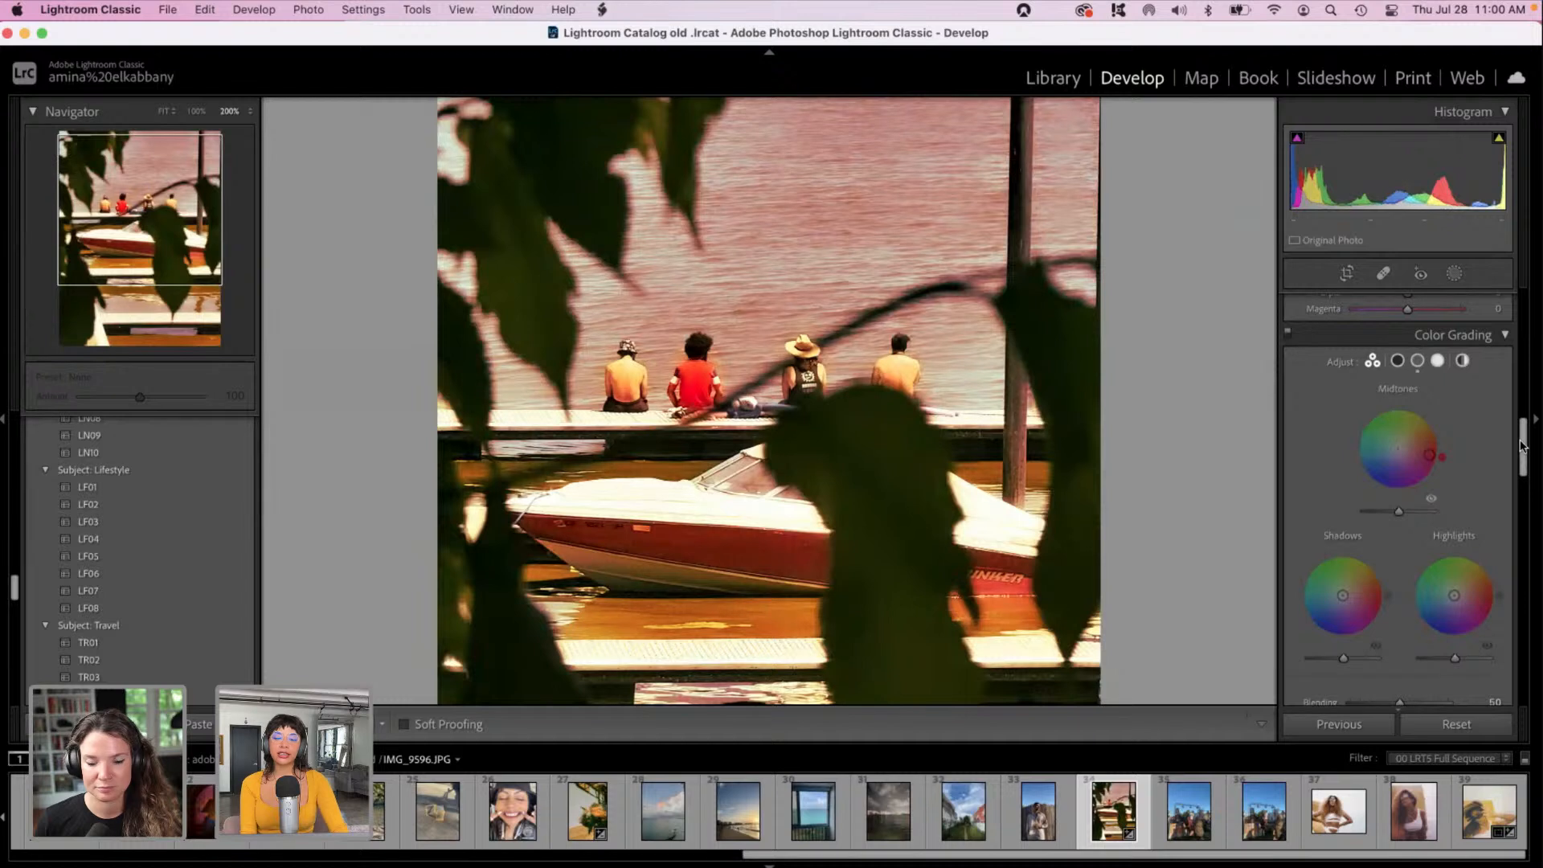
Step: Set the Noise Reduction luminance to 52 and the Sharpening amount to 10
drag(1521, 446, 1538, 519)
click(1403, 544)
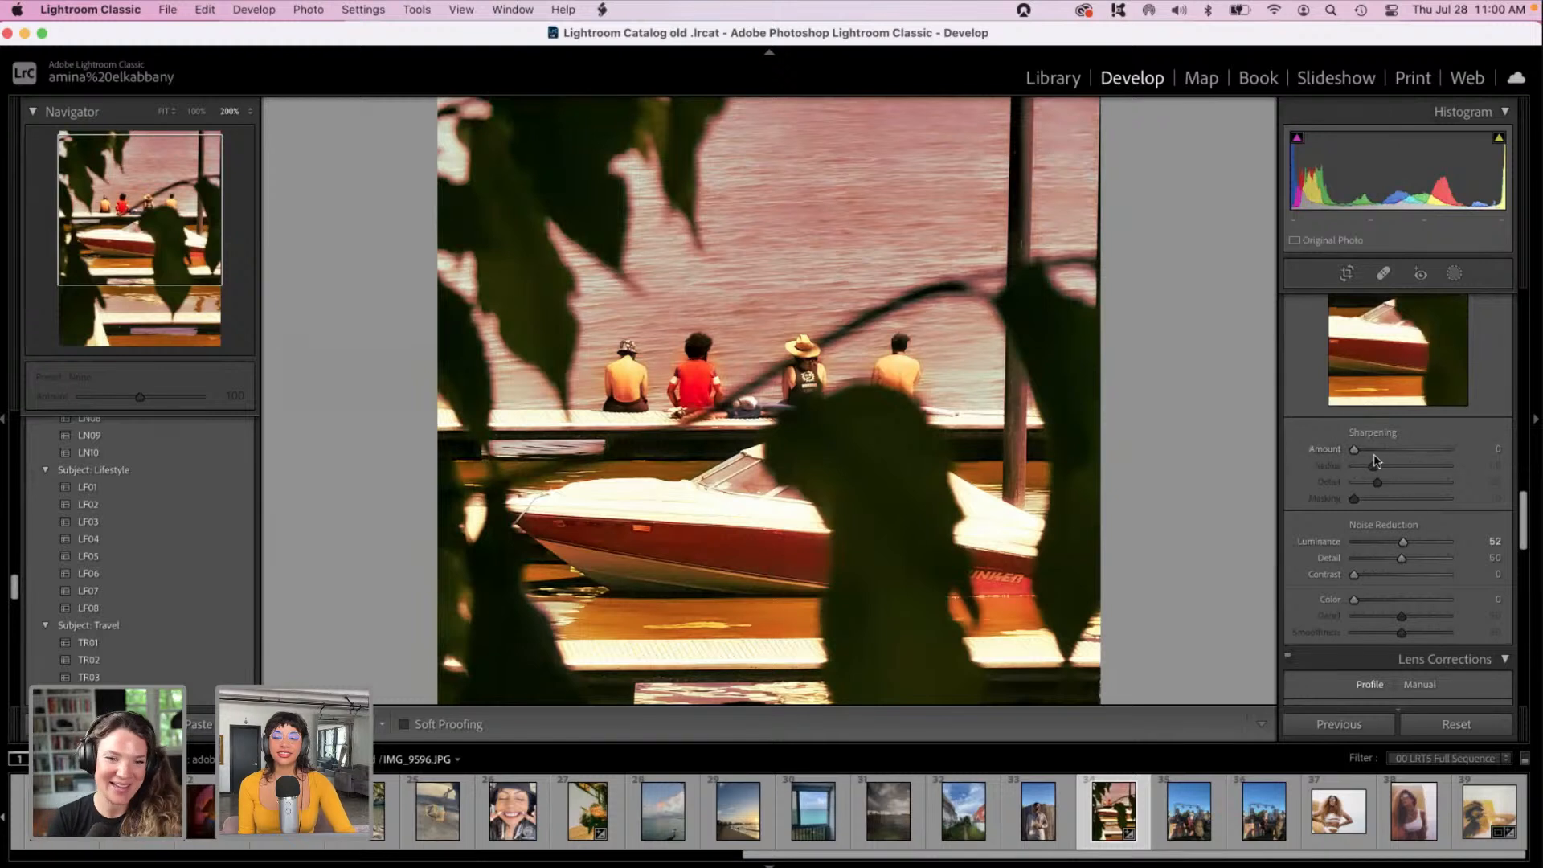
drag(1358, 447, 1365, 447)
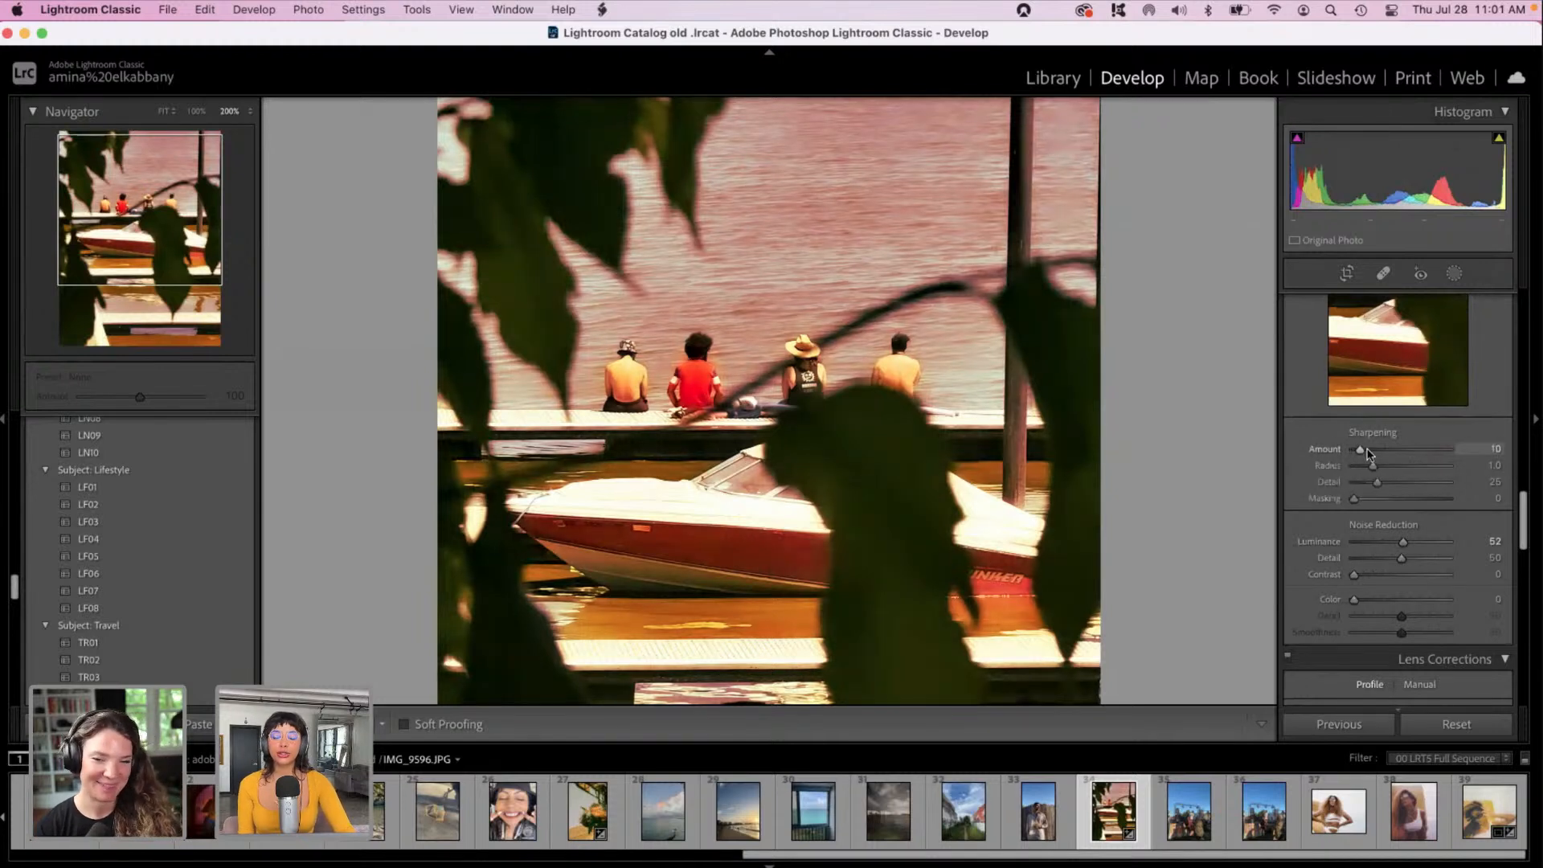
drag(1524, 523, 1310, 349)
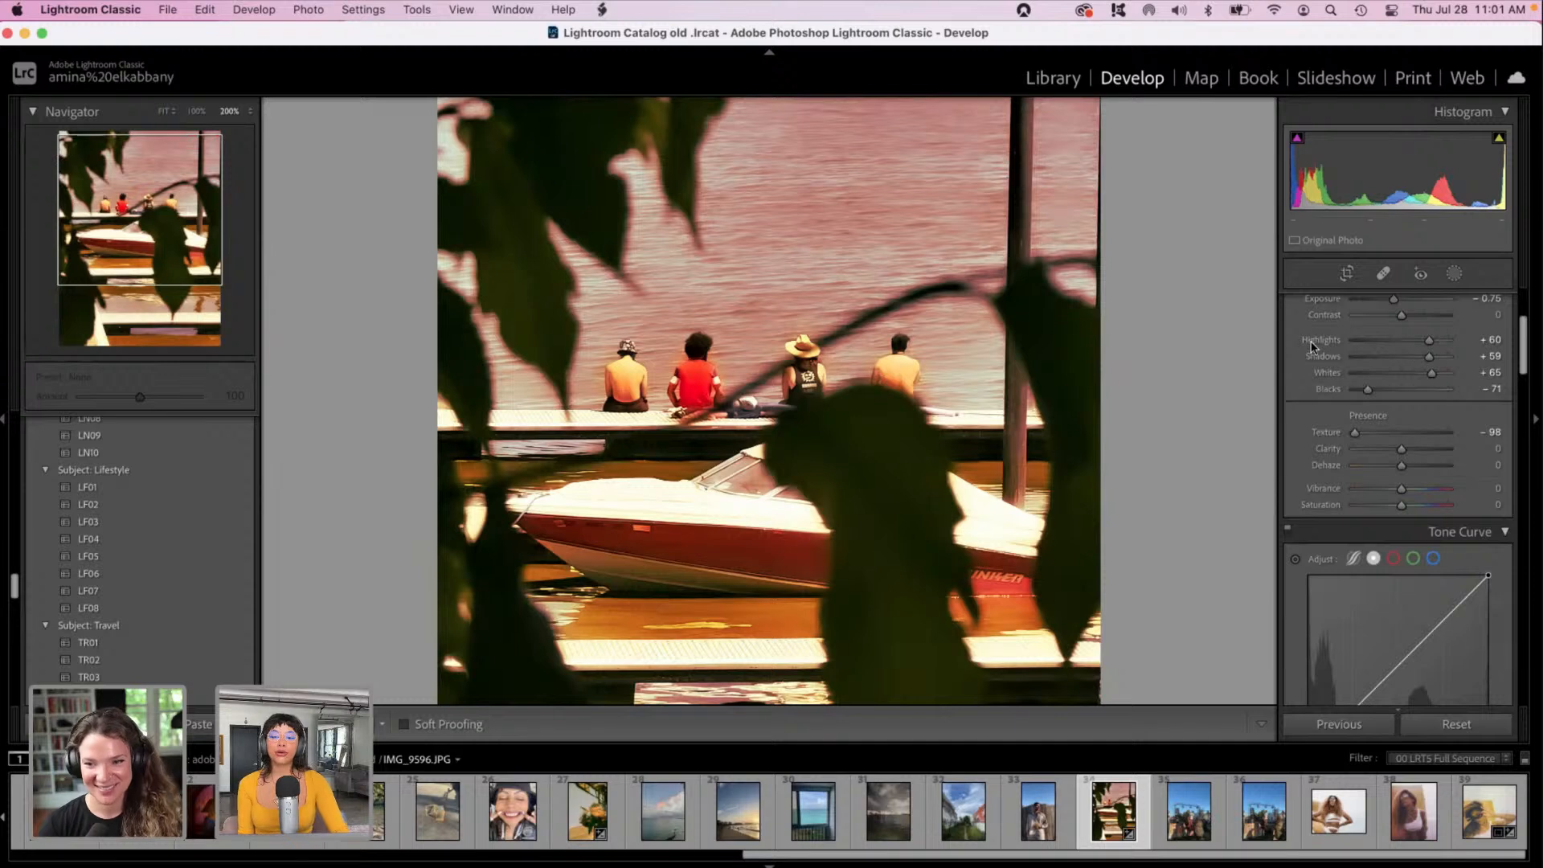
drag(1525, 346, 1521, 281)
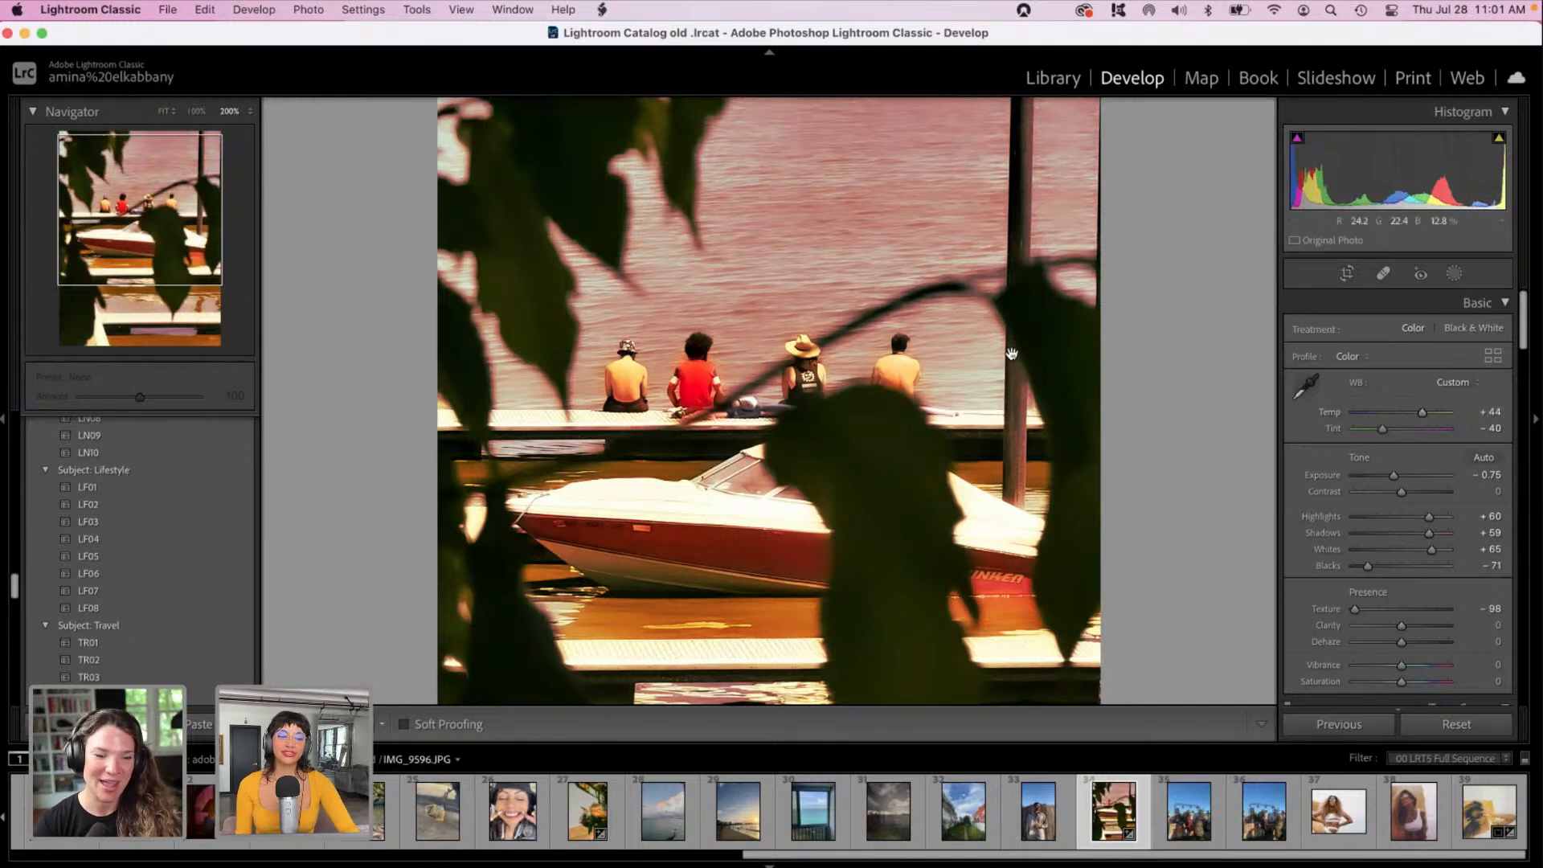
drag(955, 316, 999, 121)
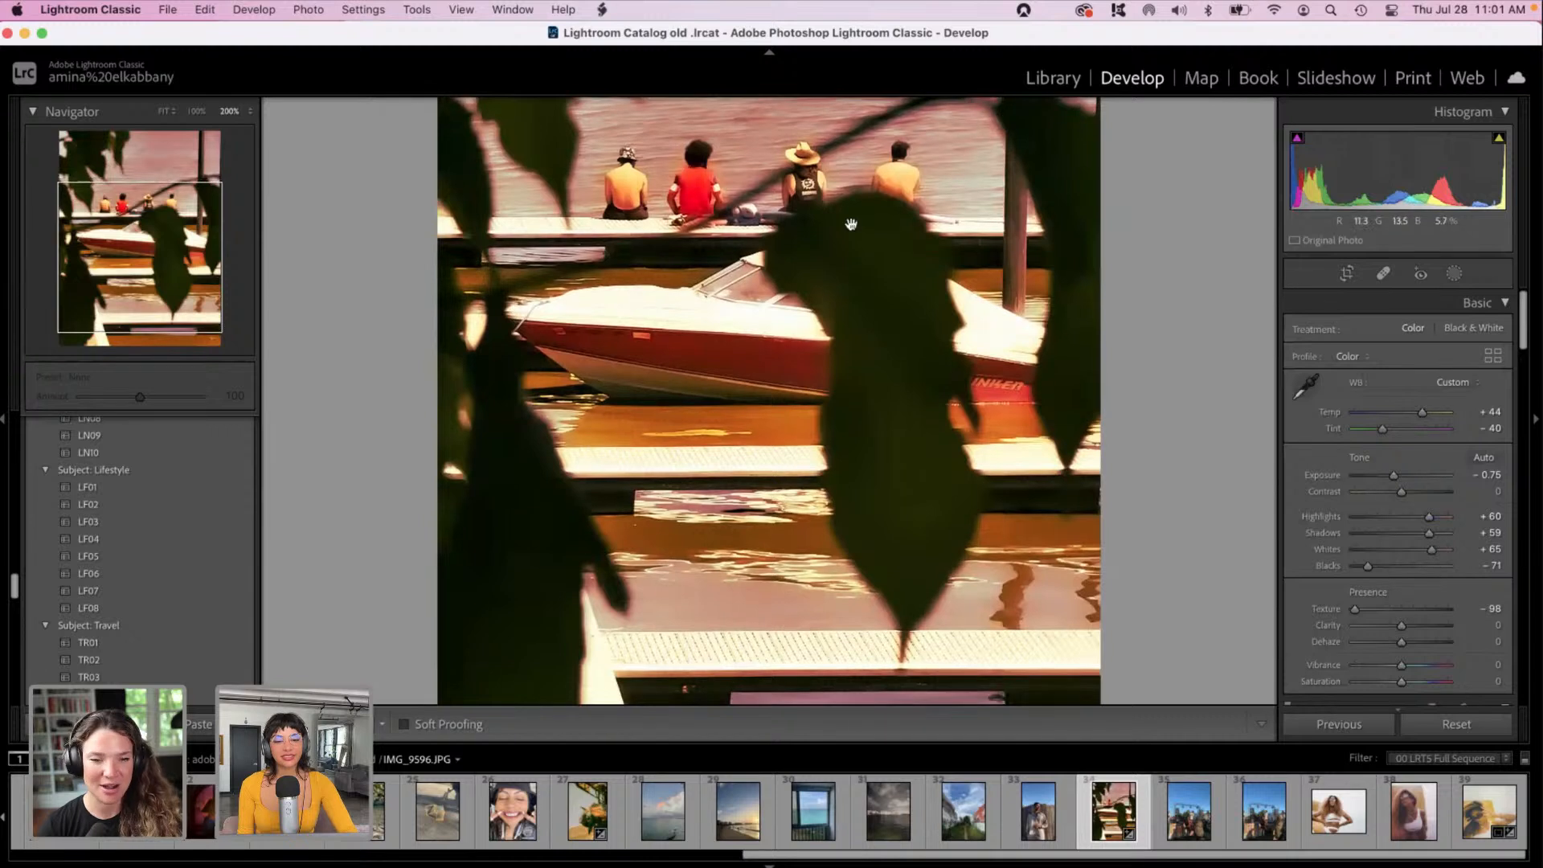
drag(835, 354, 847, 517)
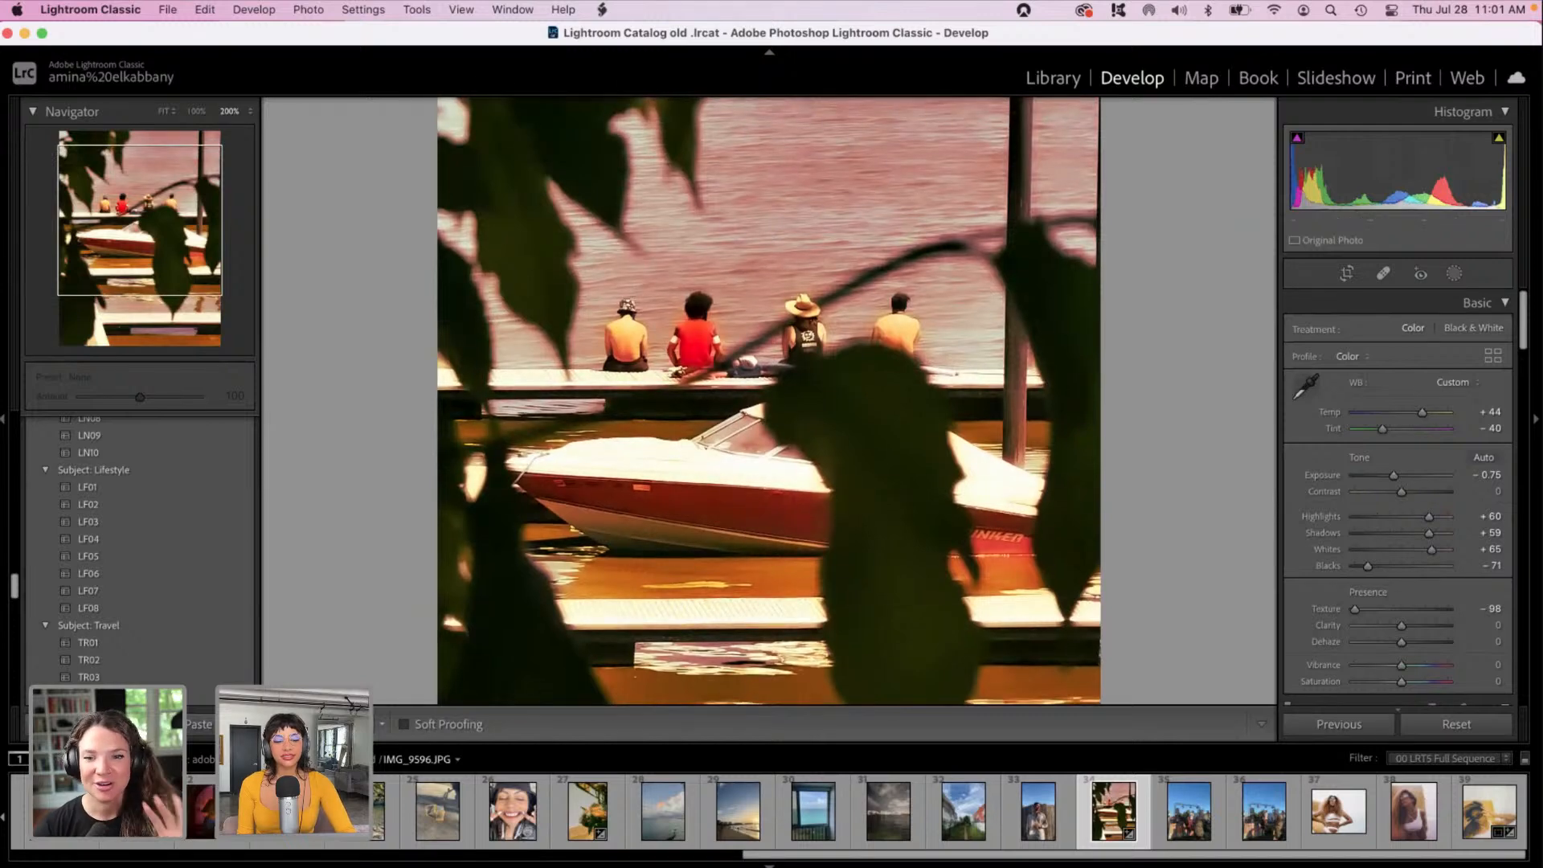
Step: Compare the dock photo's before and after versions side by side with the whole image fitted in view
key(y)
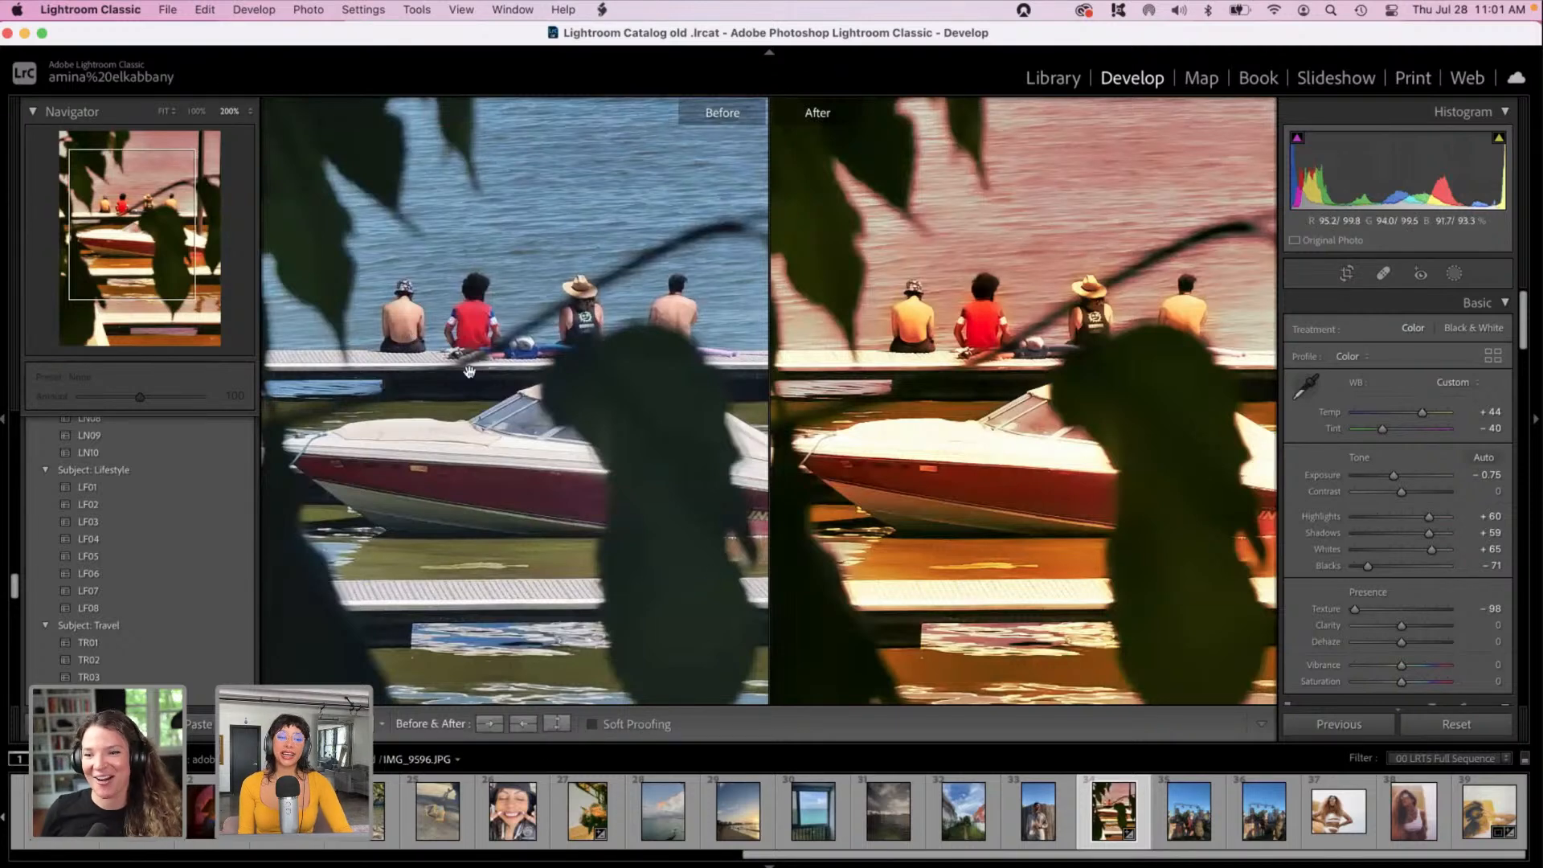
click(165, 112)
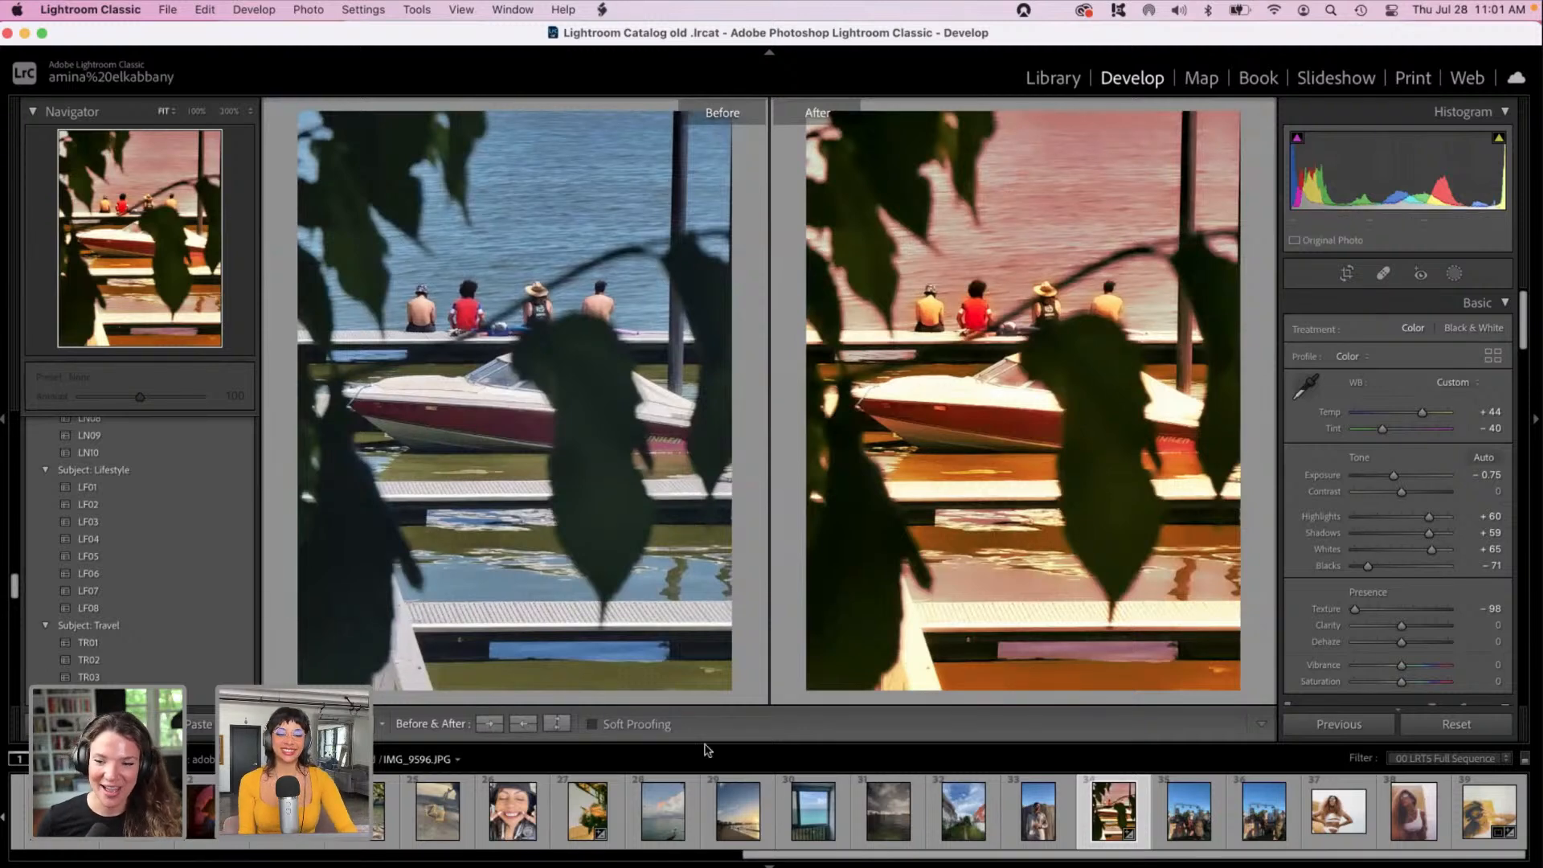
key(y)
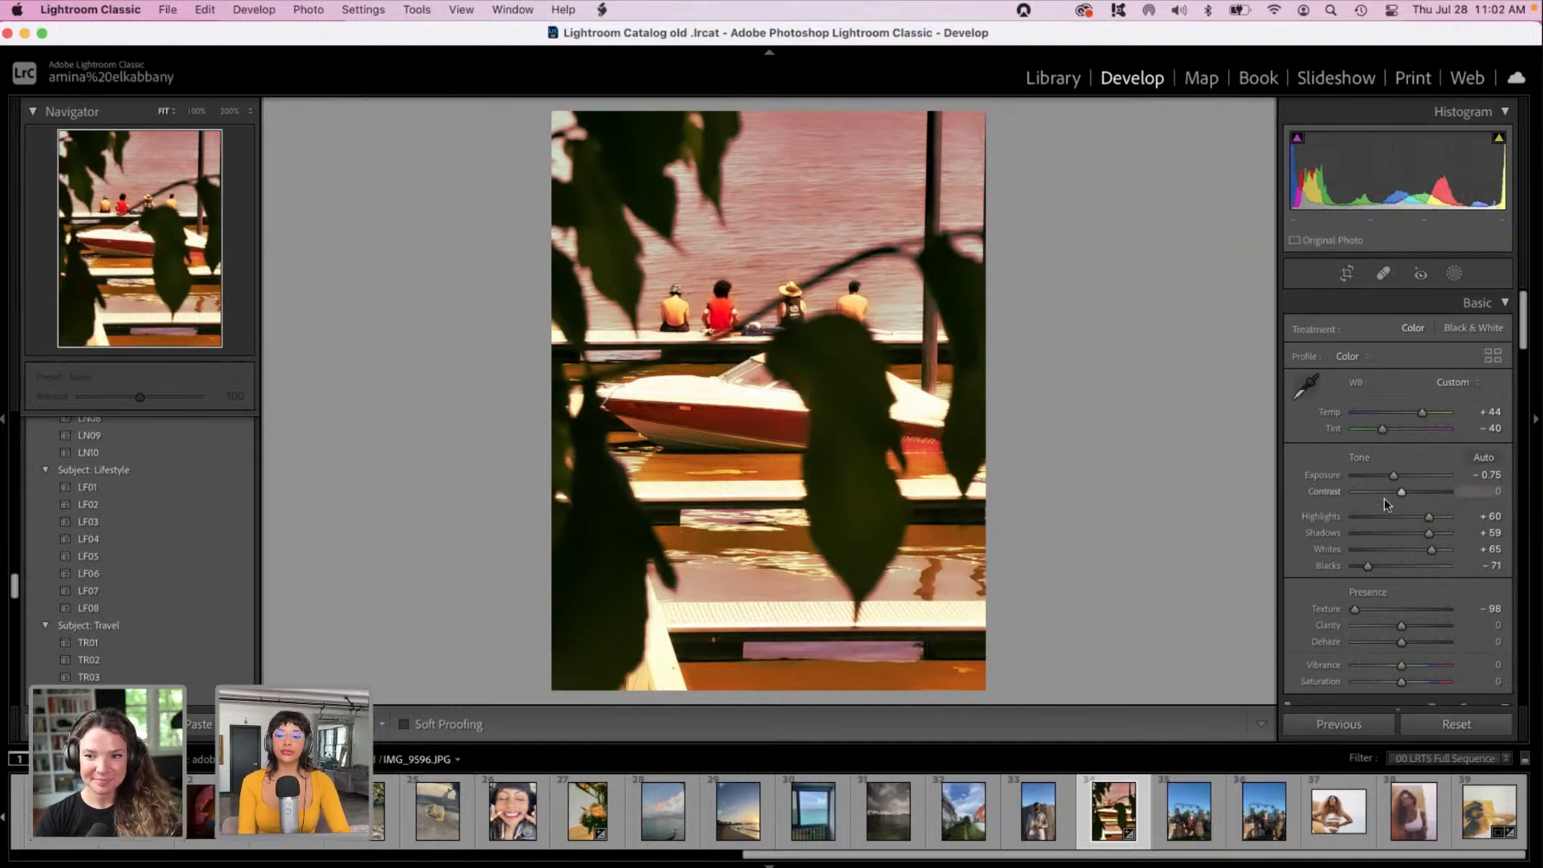
Step: Set the dock photo's Highlights to -100 and Whites to -45, and bring the Calibration settings into view
drag(1372, 511, 1385, 562)
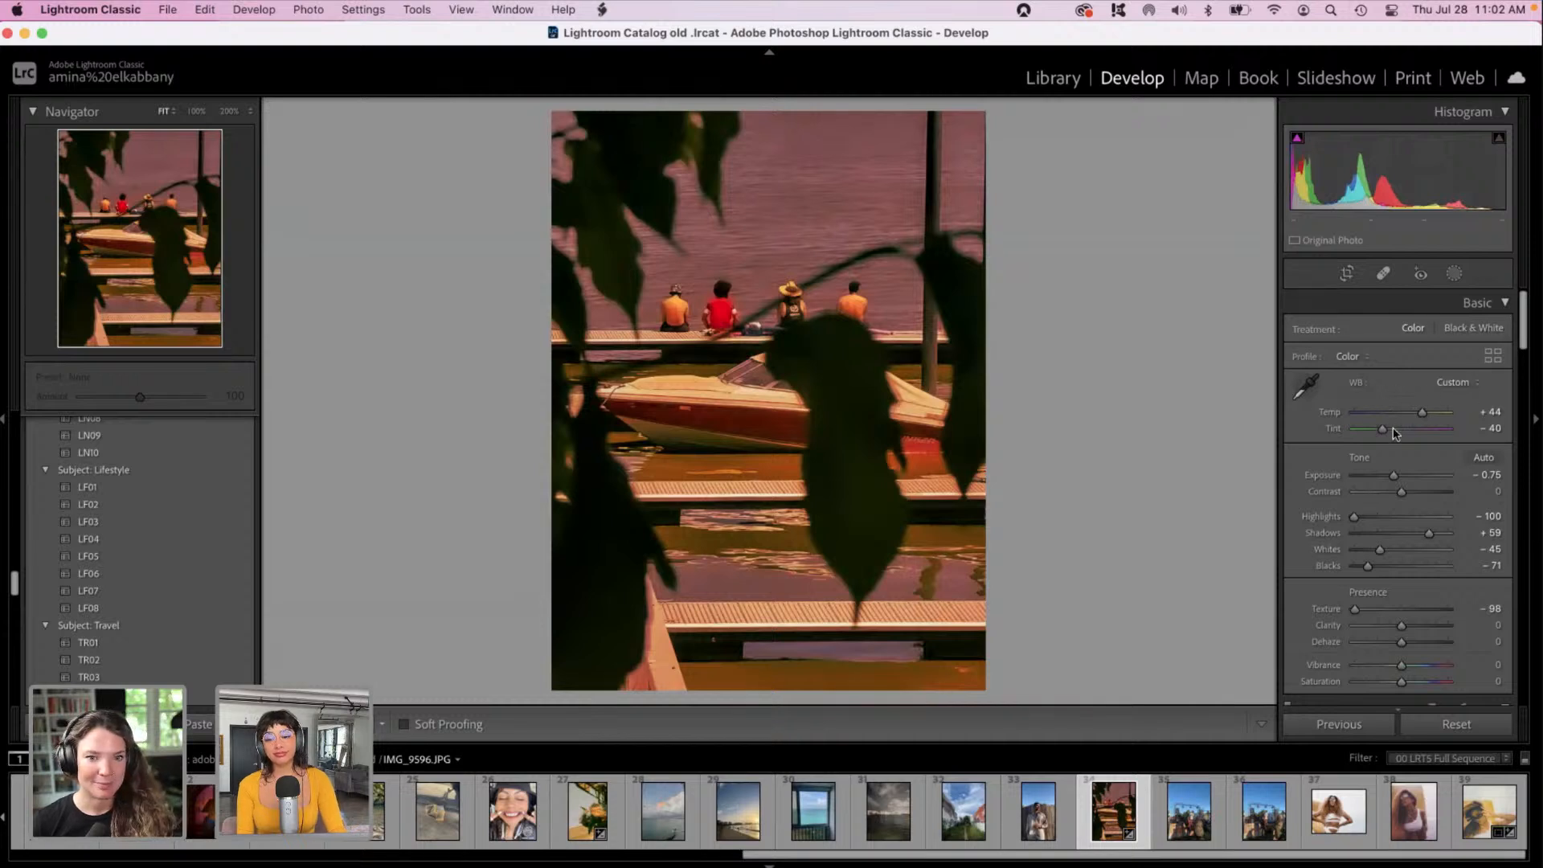
drag(1524, 309, 1530, 450)
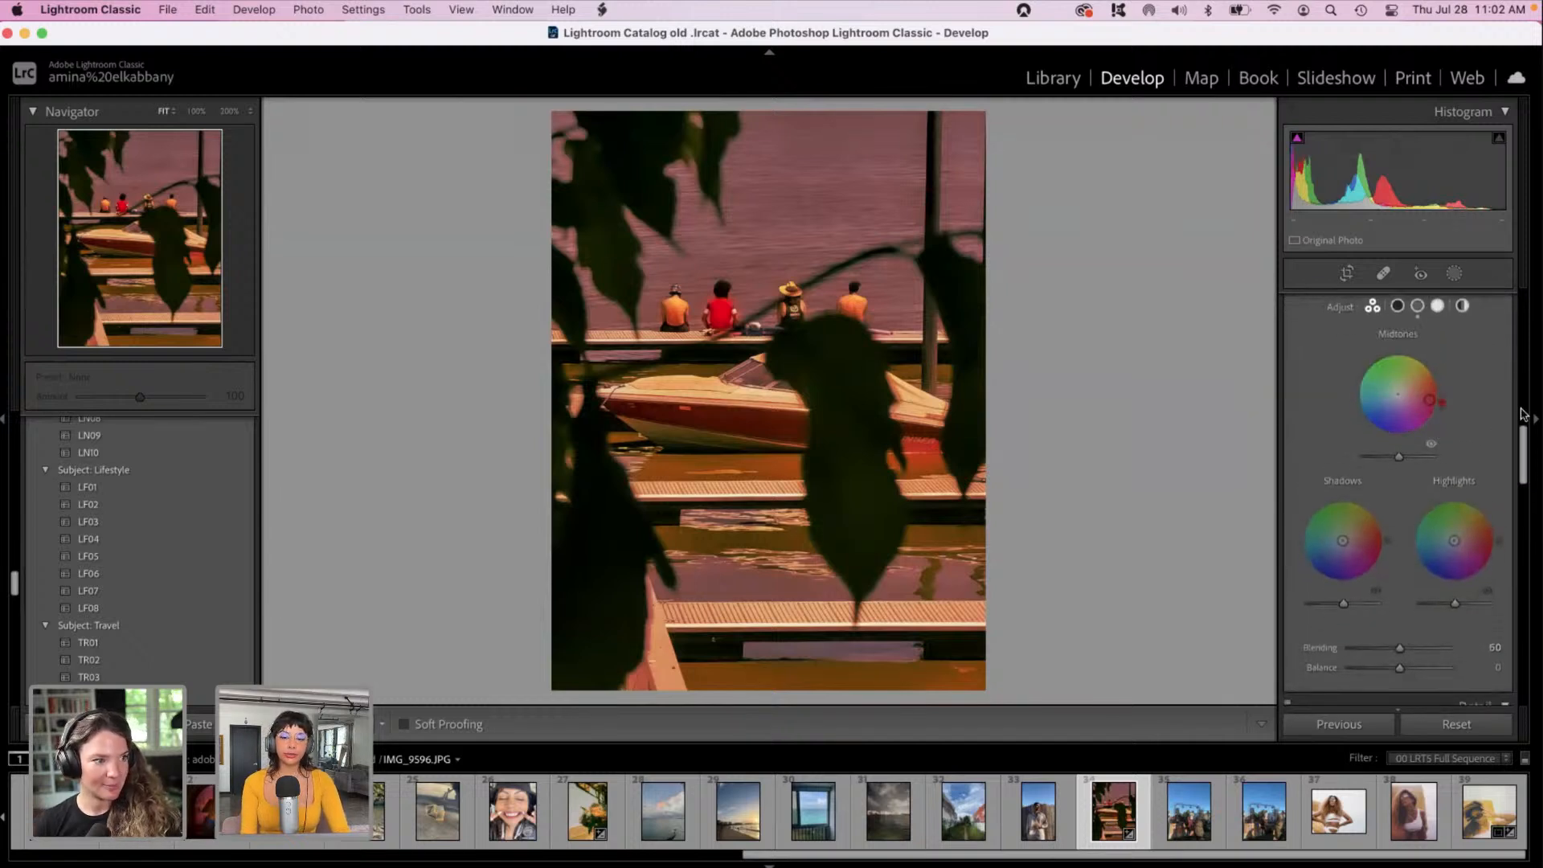
scroll(1524, 482, down, 3)
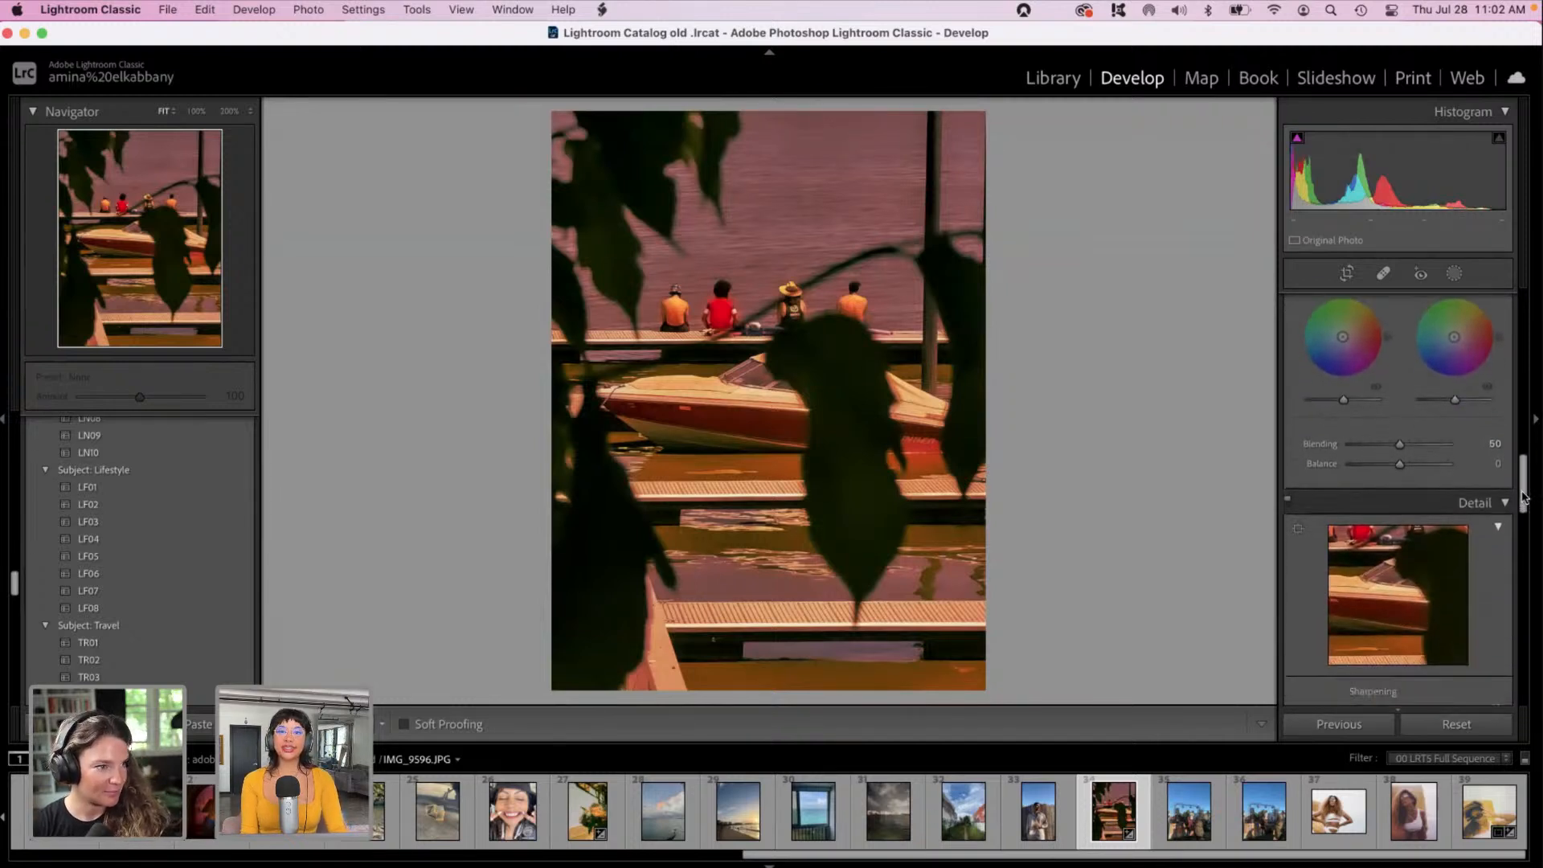
drag(1523, 496, 1540, 698)
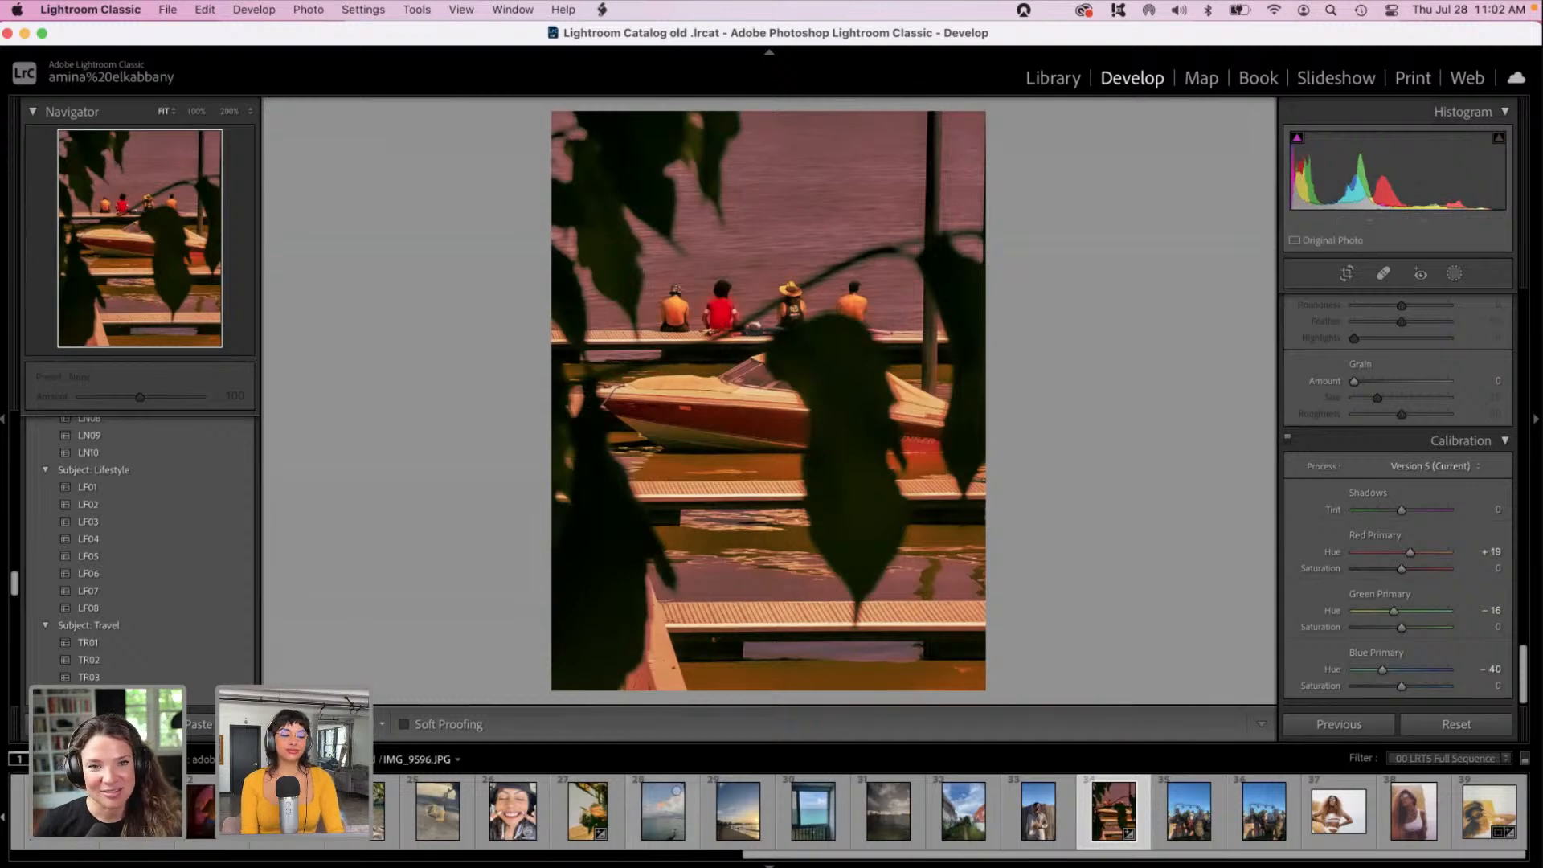
Step: Minimize the photo editor, switch to Chrome and show the already open Instagram profile of the women photographer
click(25, 35)
click(413, 181)
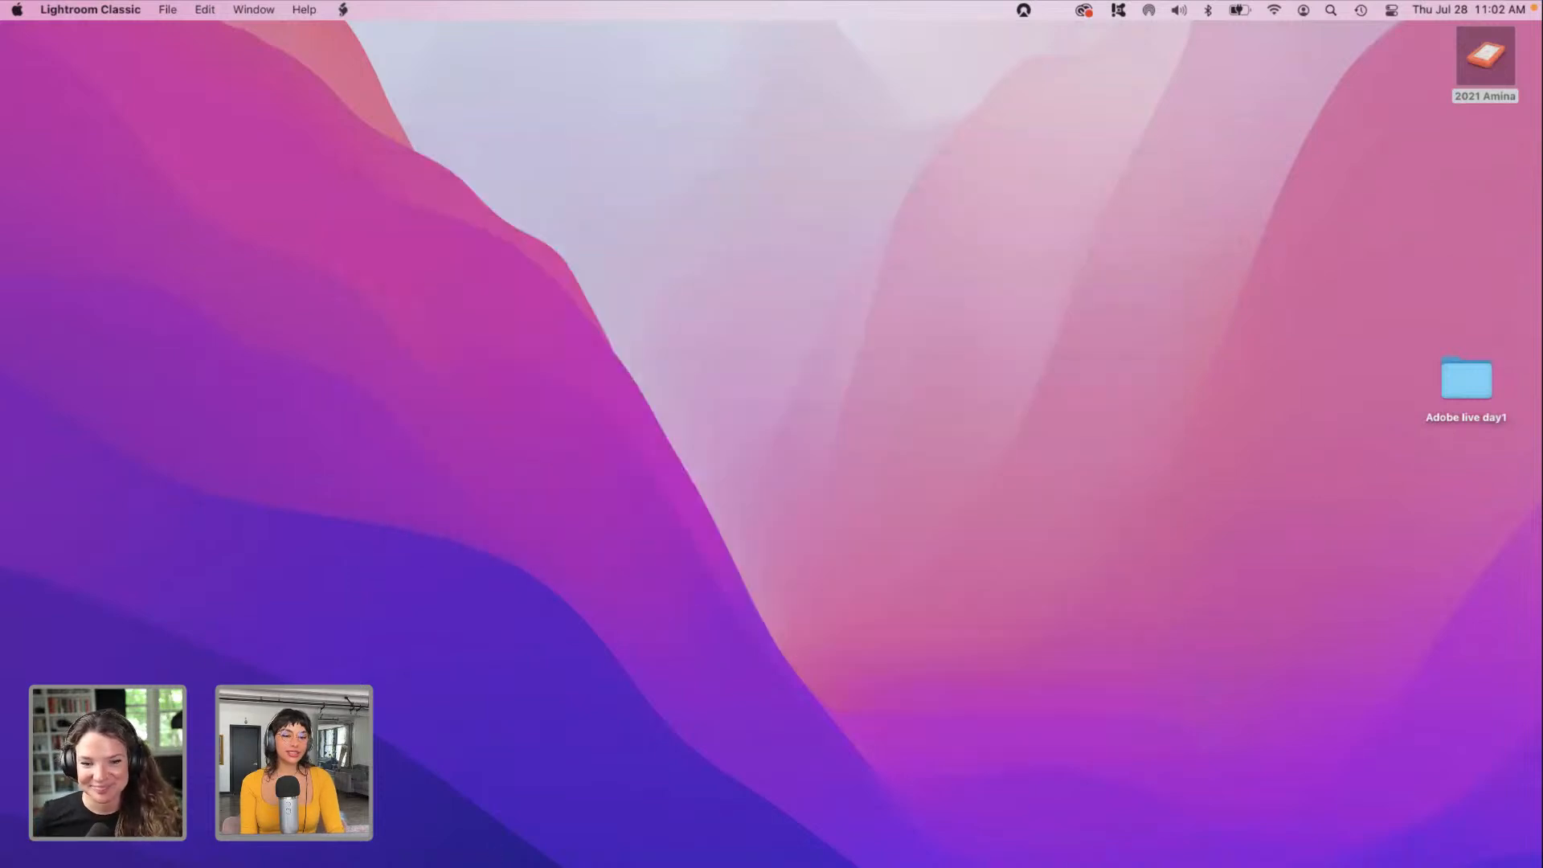
click(386, 864)
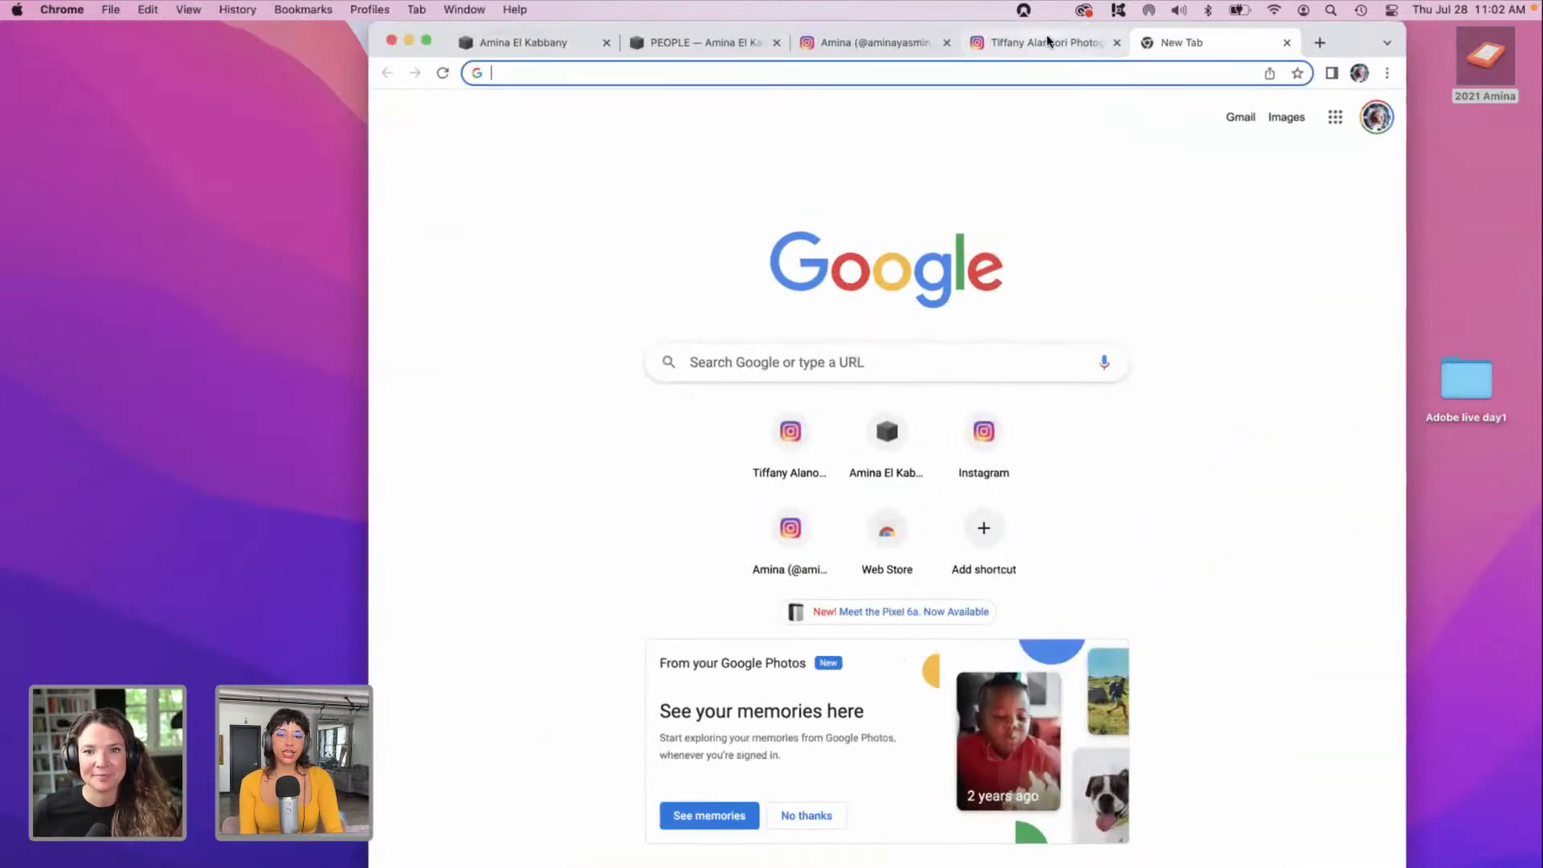
click(1047, 42)
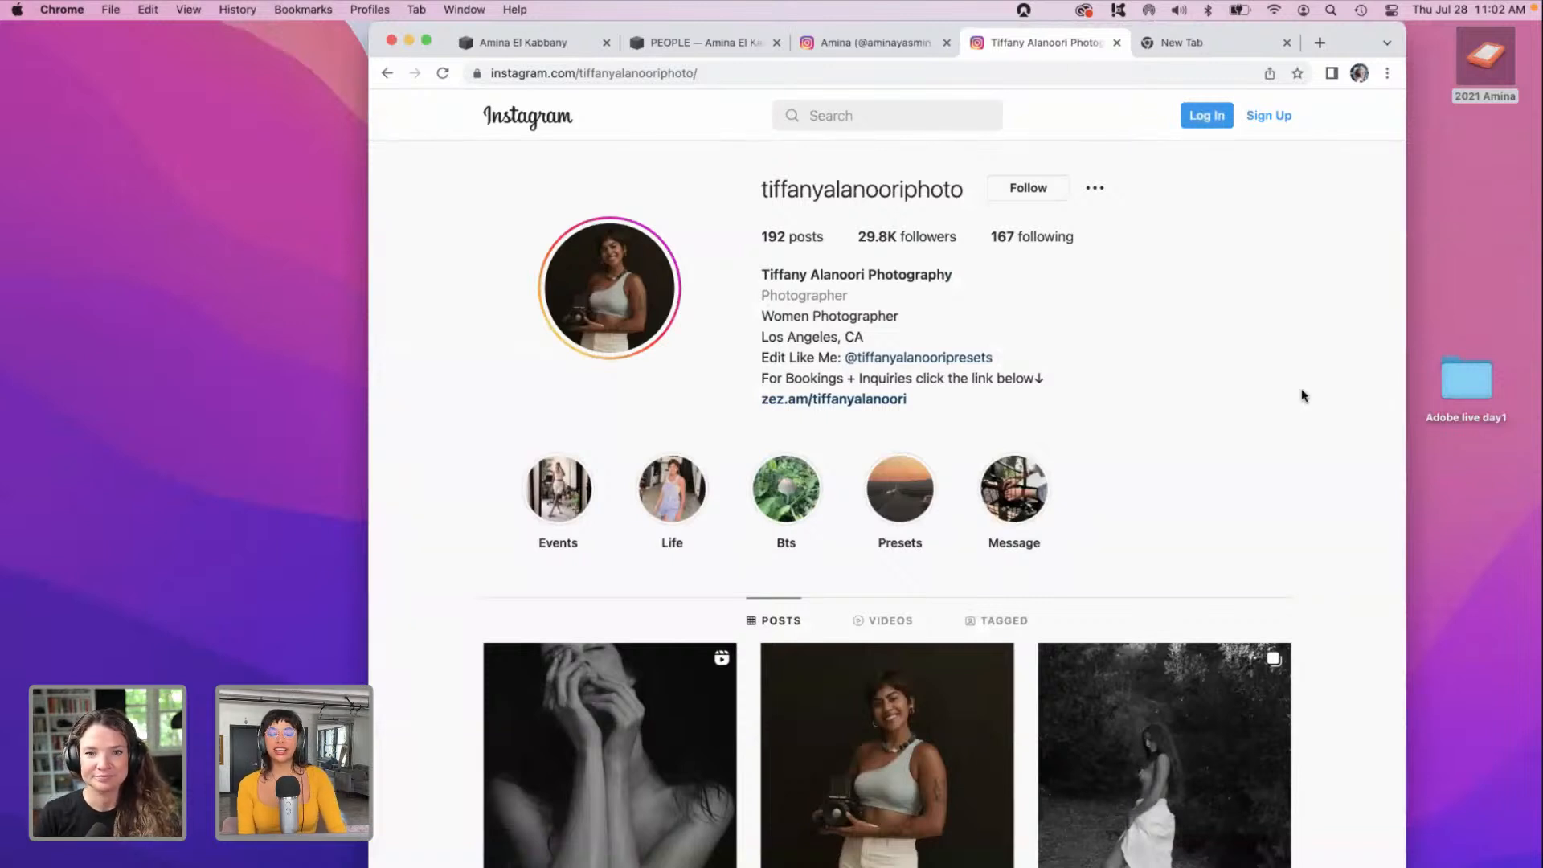
Step: Examine the portrait posts on the photographer's Instagram profile, dismissing the login prompt, and return to the profile description
scroll(1303, 395, down, 1)
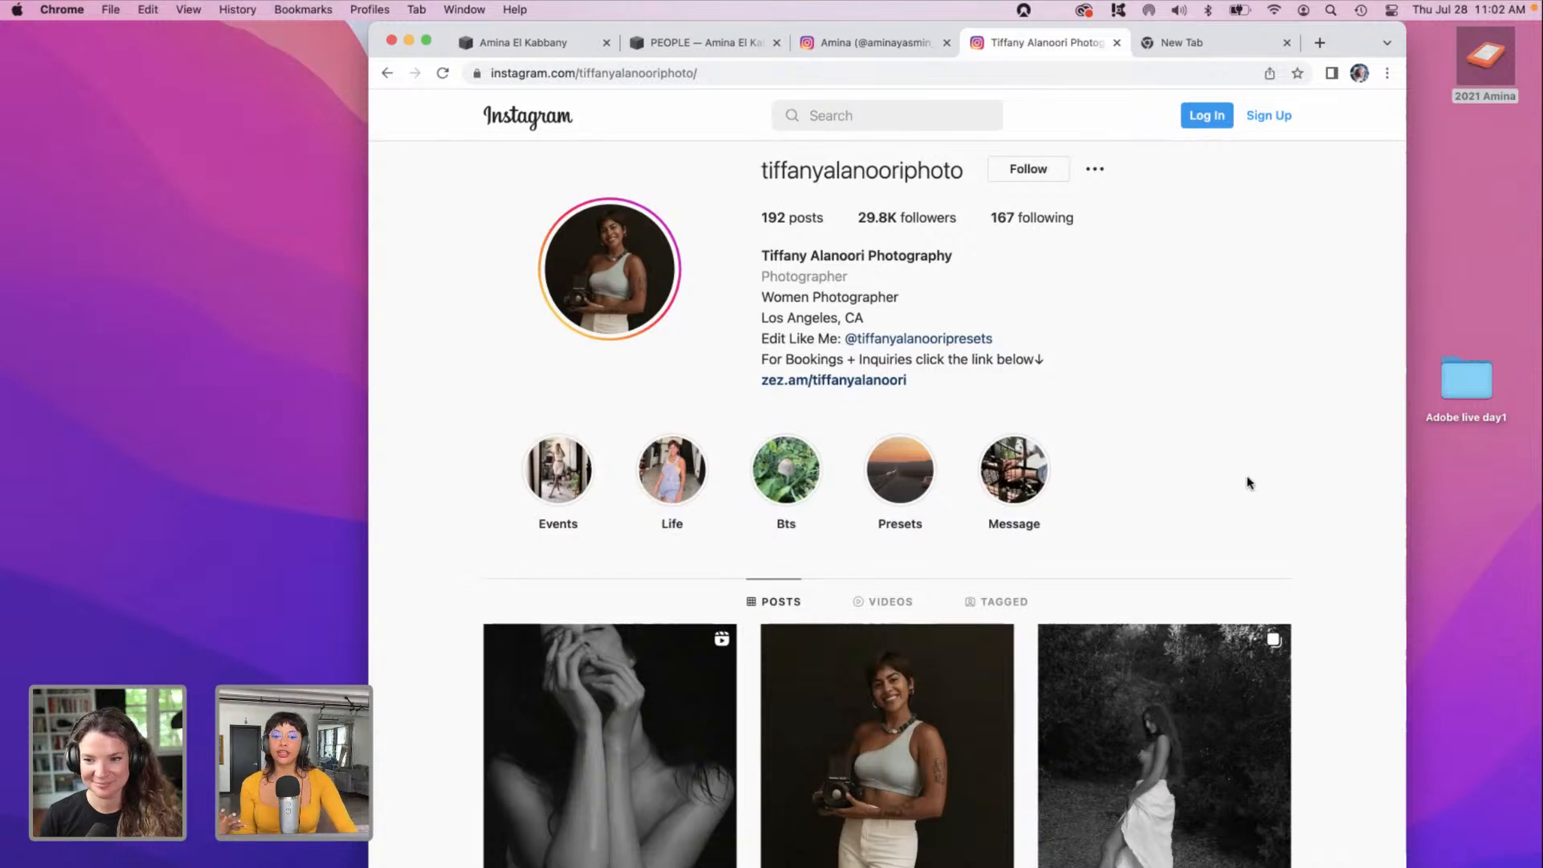
scroll(1246, 479, down, 3)
scroll(1249, 483, down, 3)
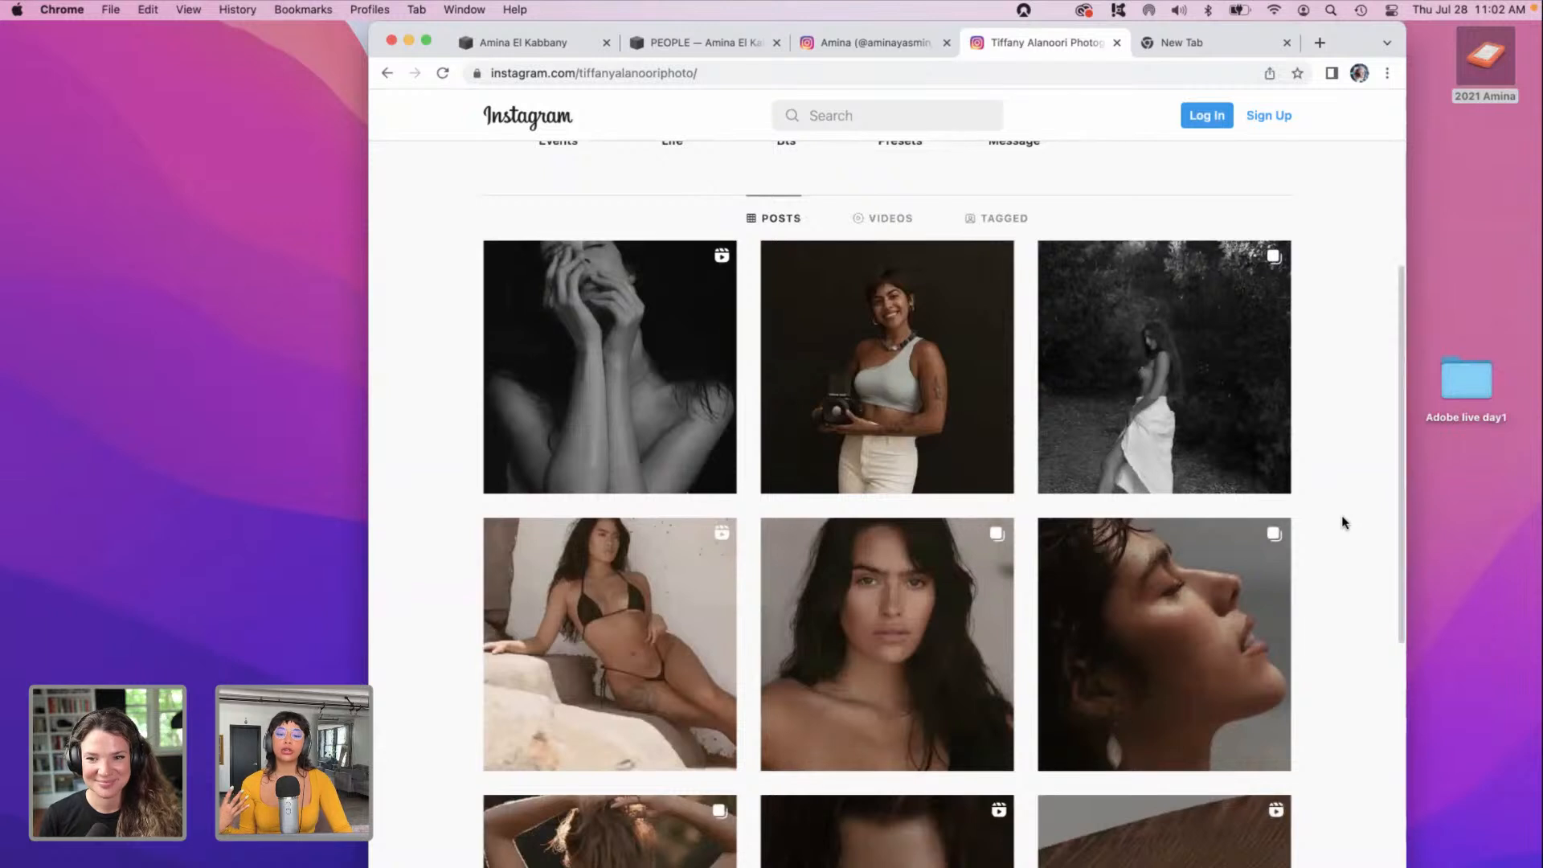
scroll(1343, 523, down, 3)
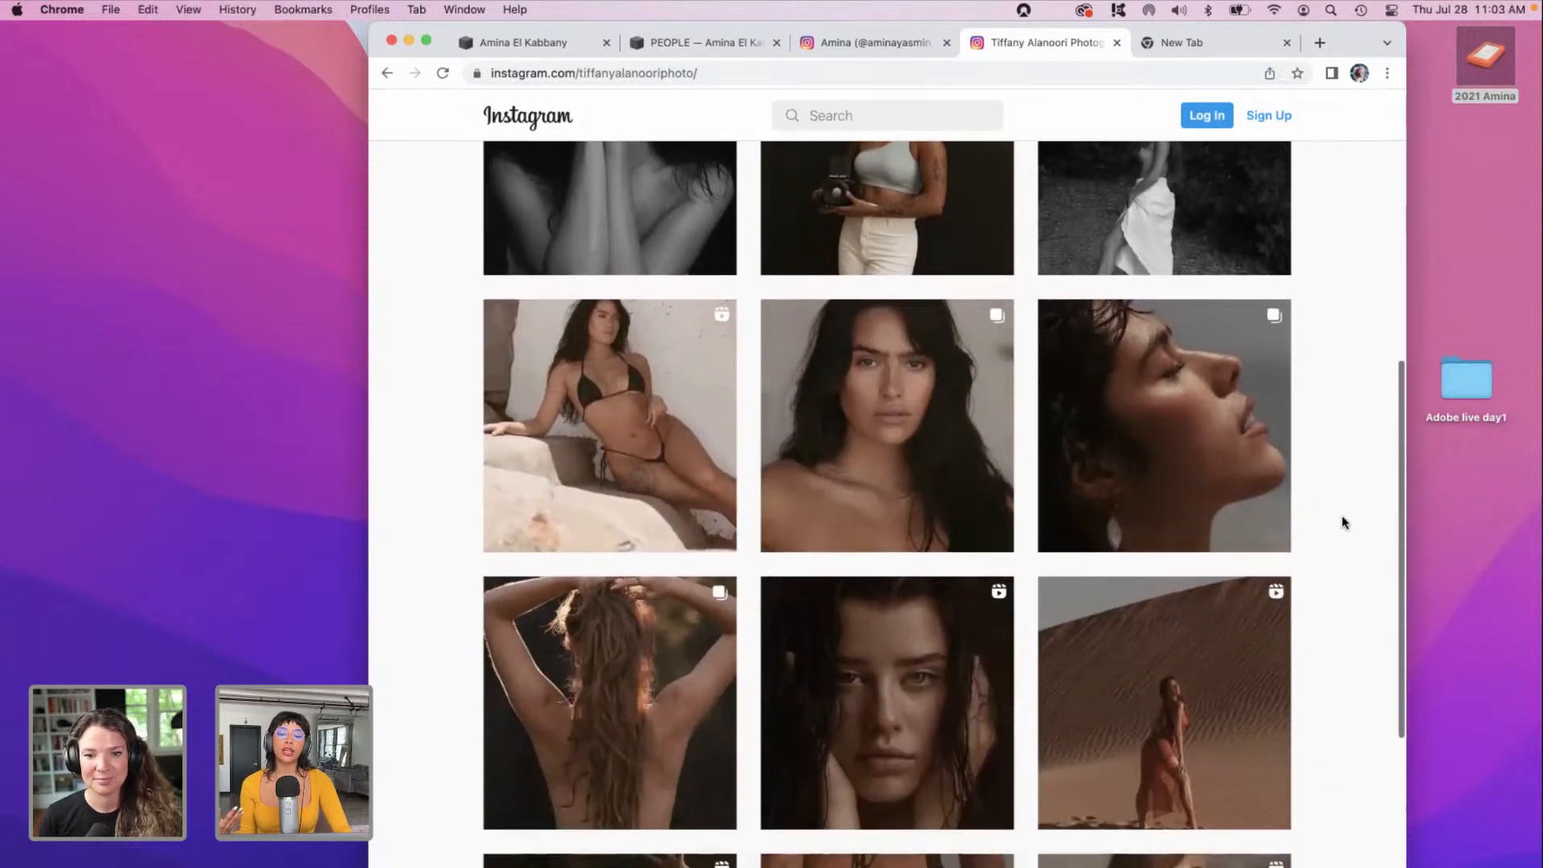
scroll(1342, 523, down, 2)
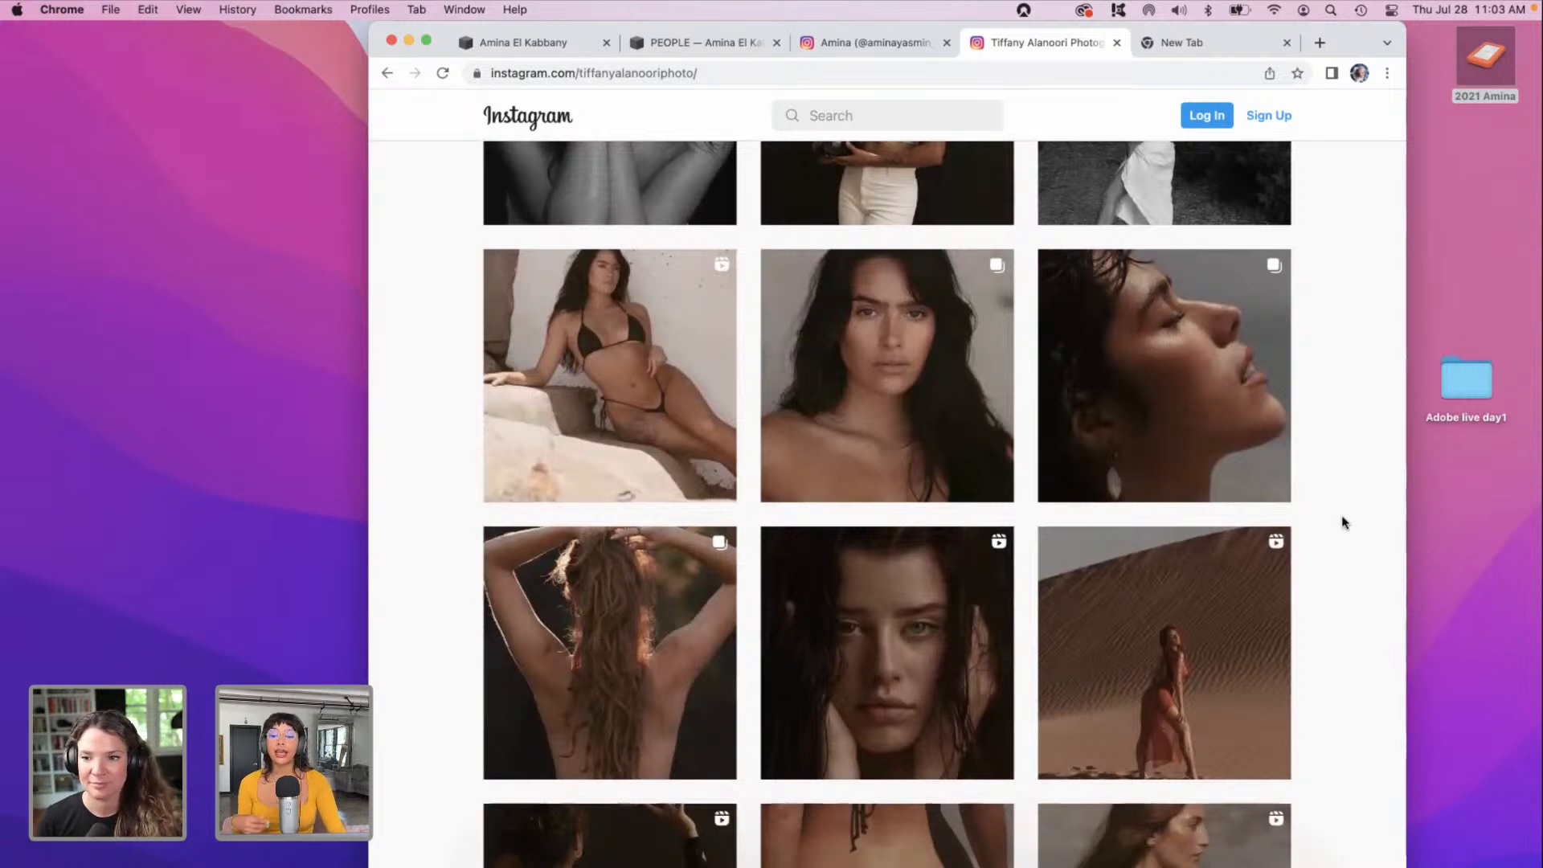
scroll(1343, 523, down, 1)
scroll(1343, 523, down, 2)
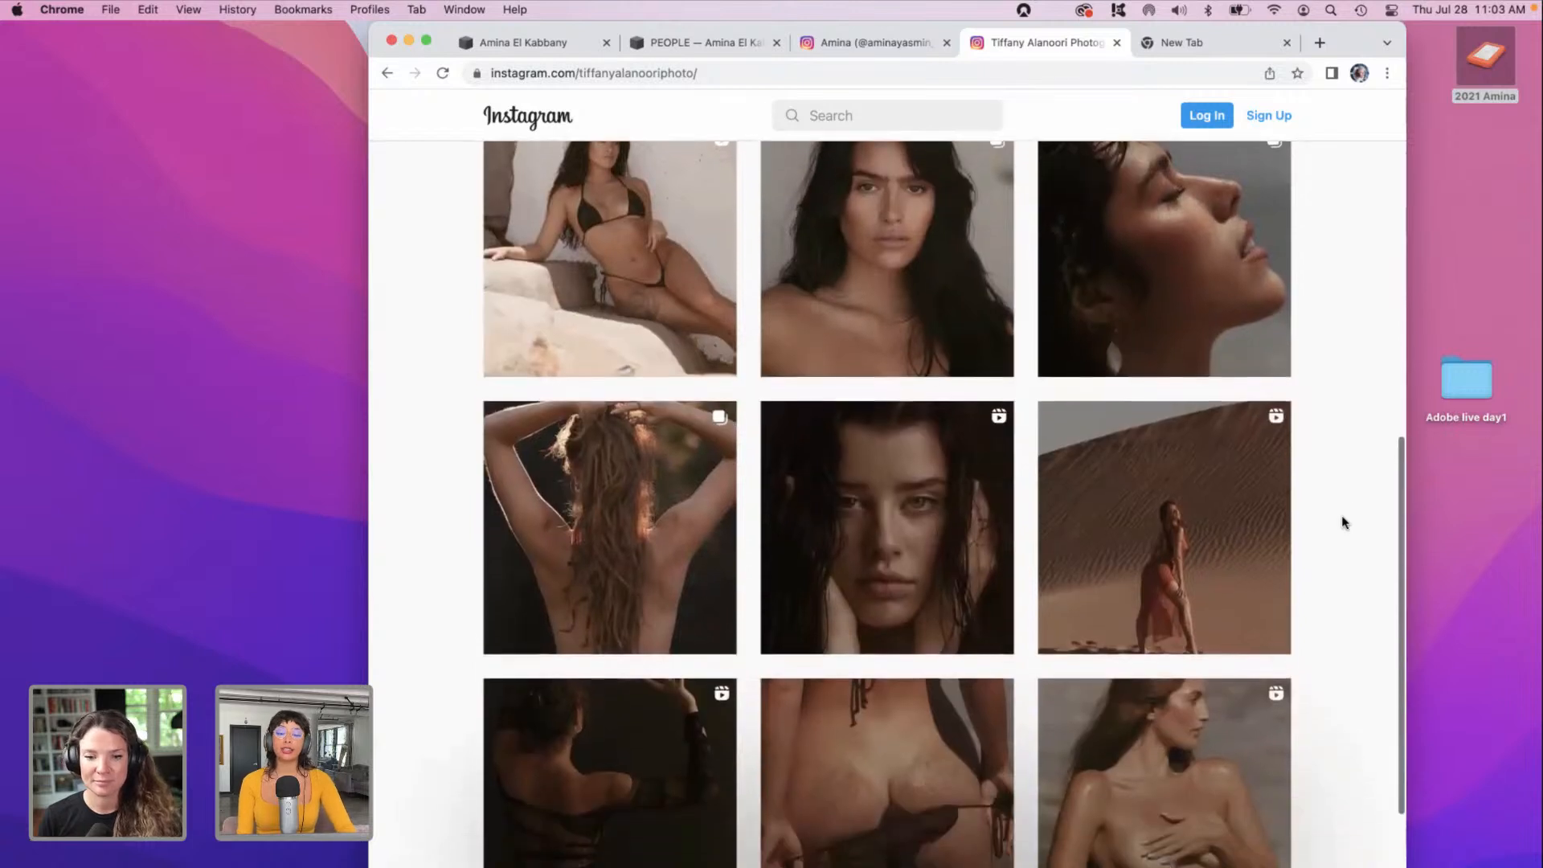
scroll(1343, 523, up, 5)
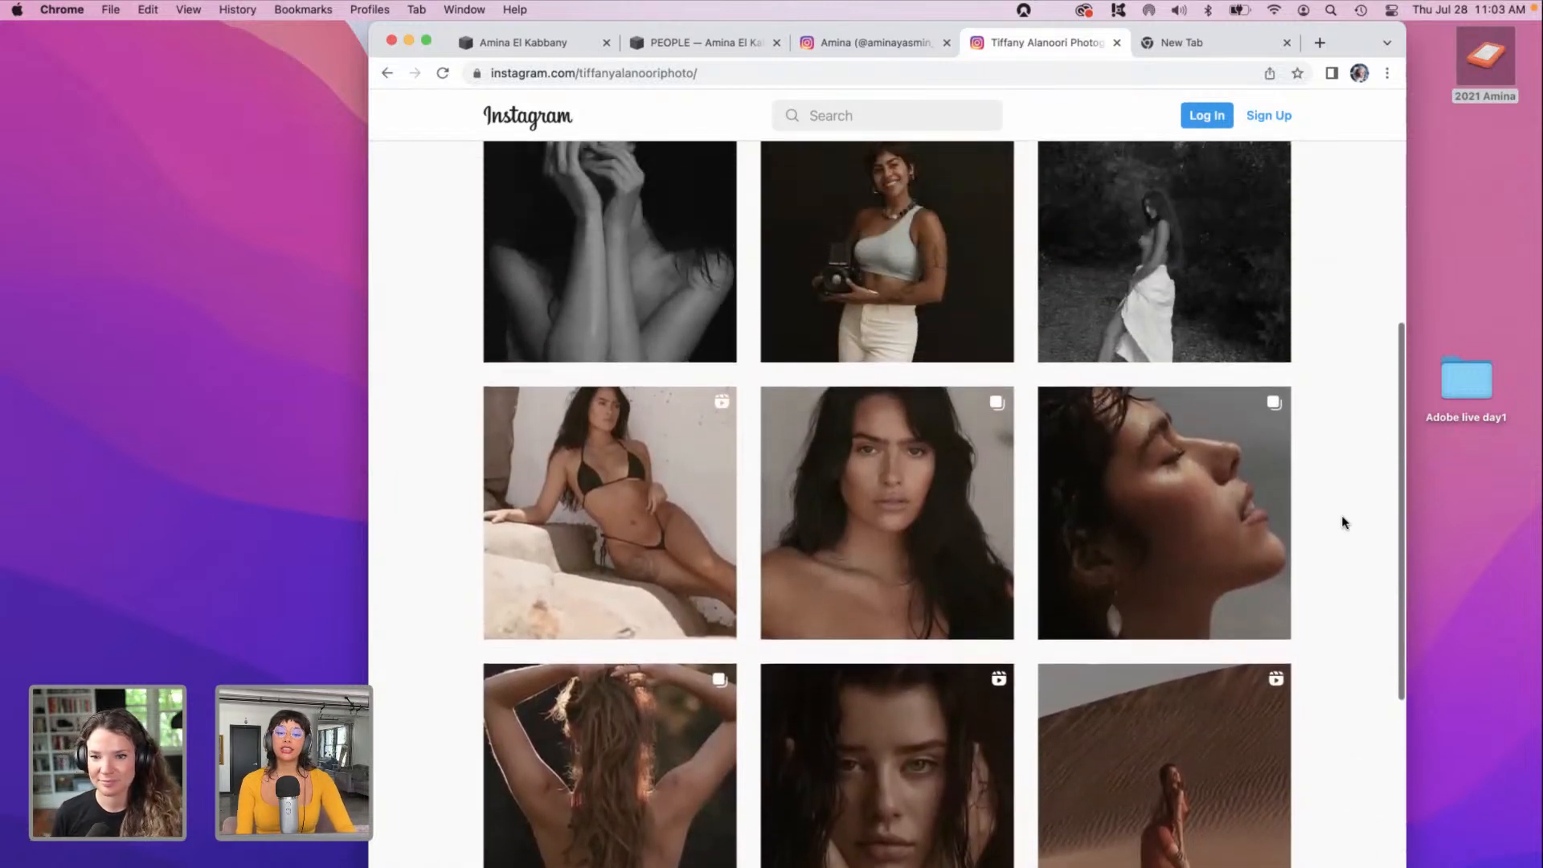
scroll(1342, 523, up, 2)
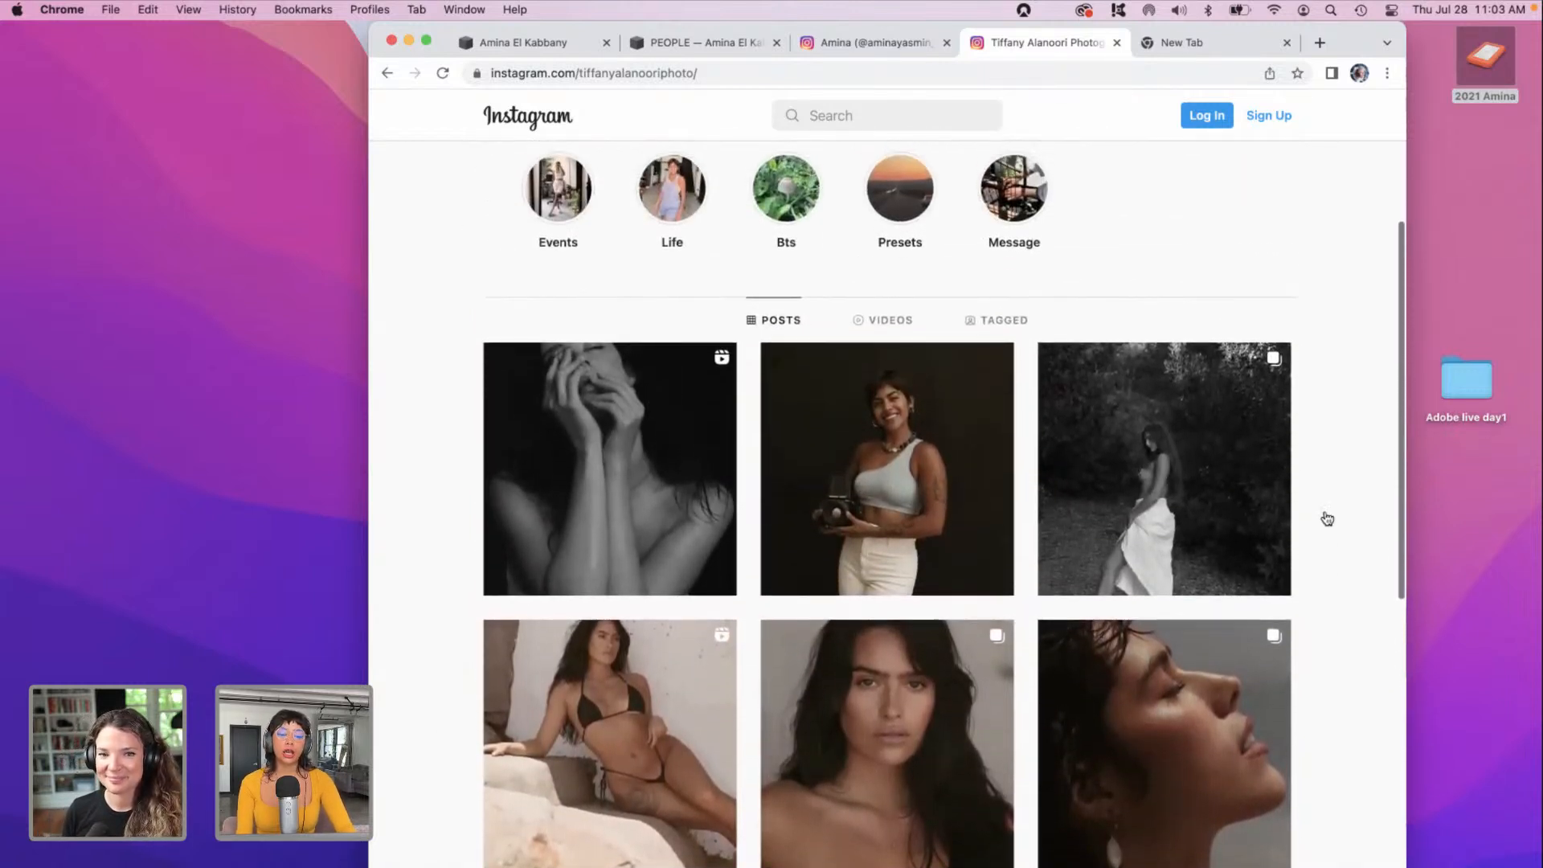
click(982, 370)
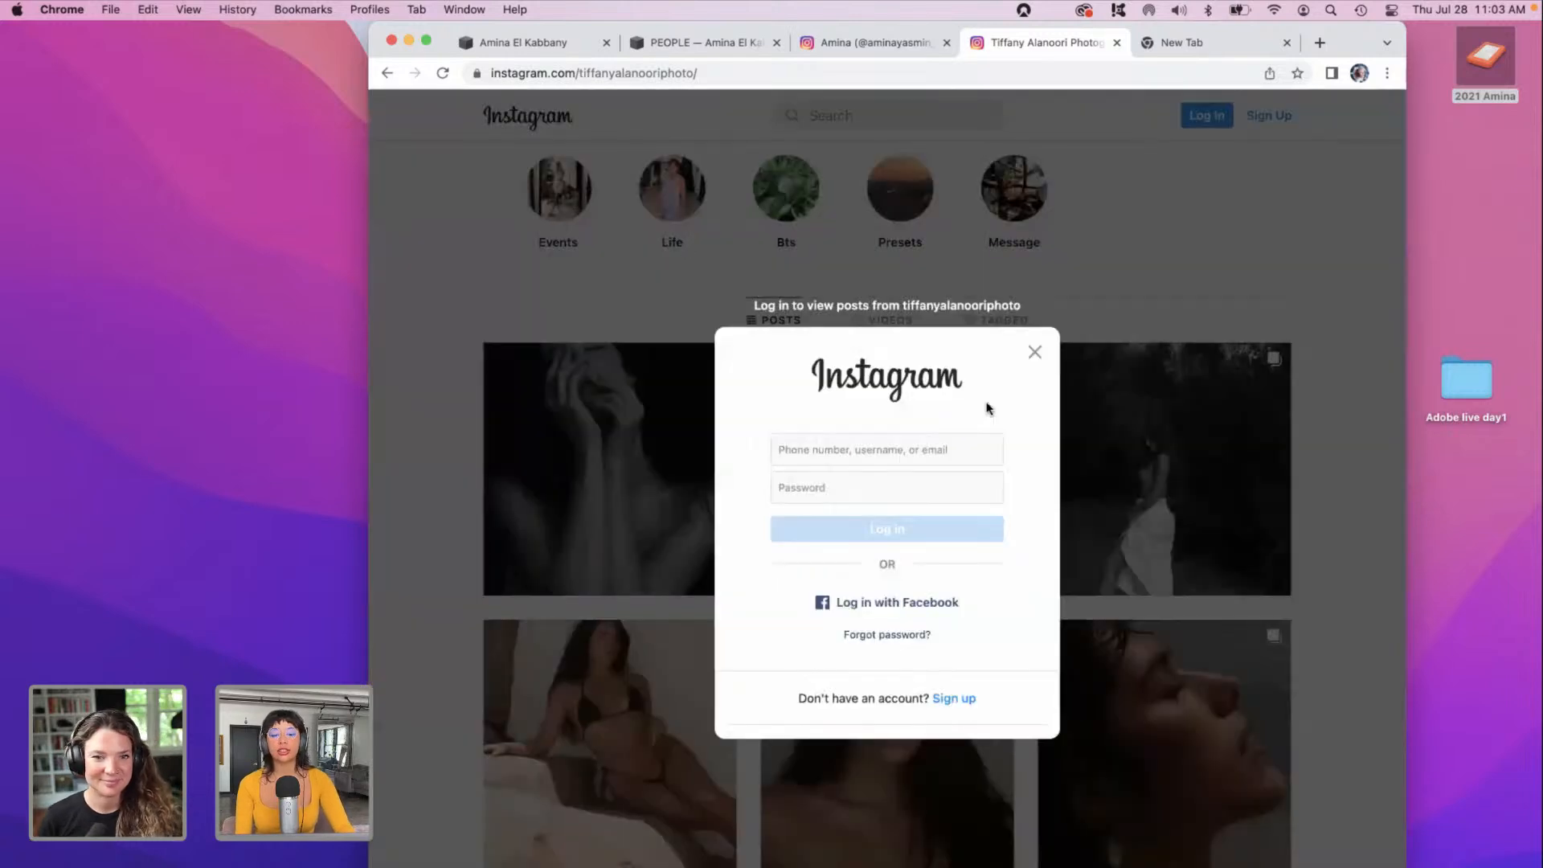
click(1034, 353)
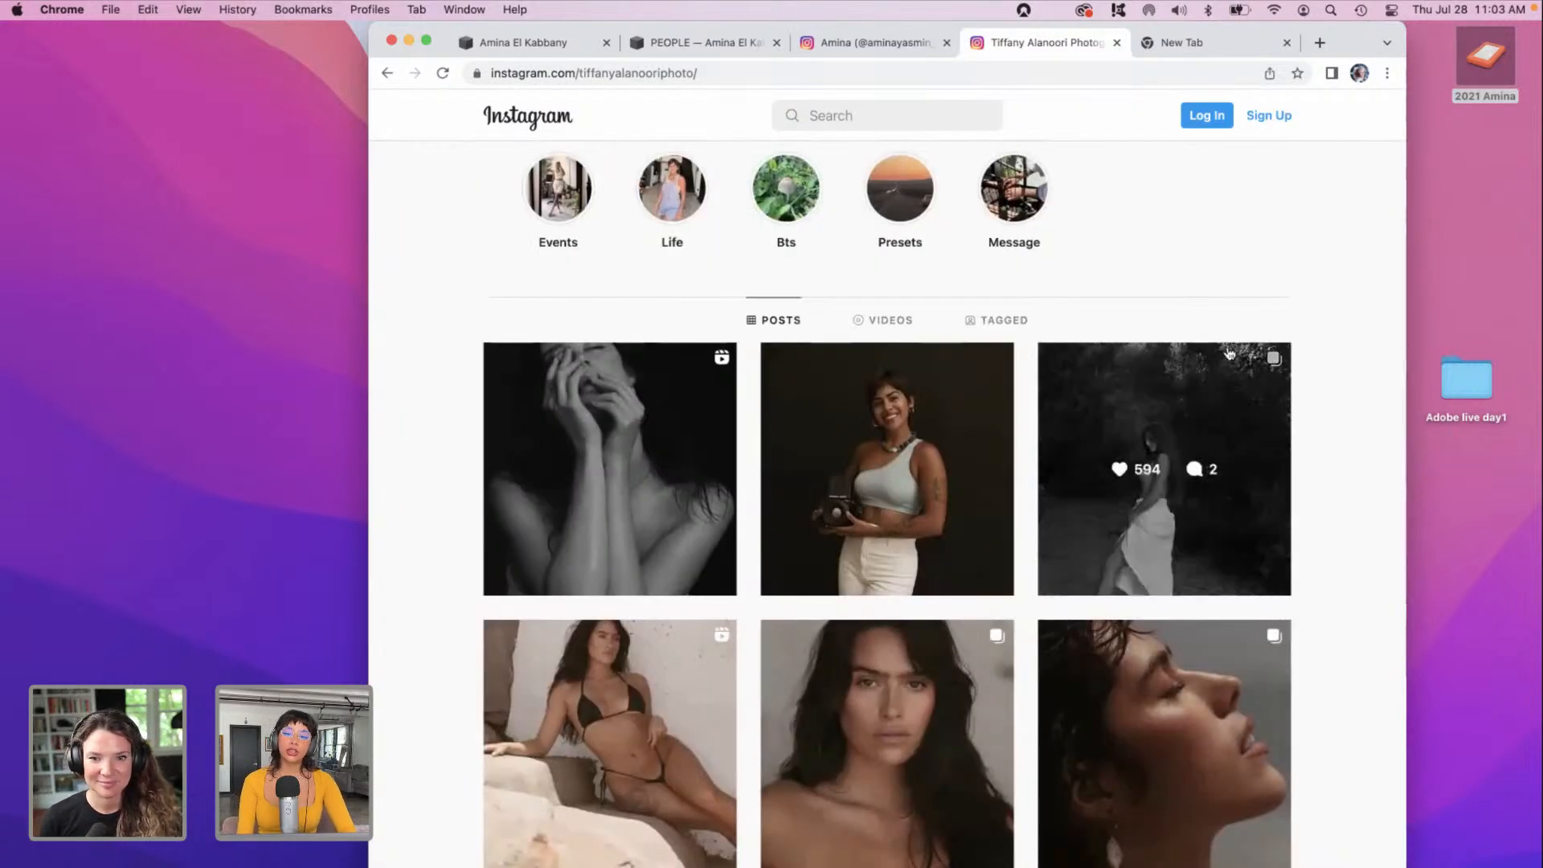
scroll(1260, 266, up, 4)
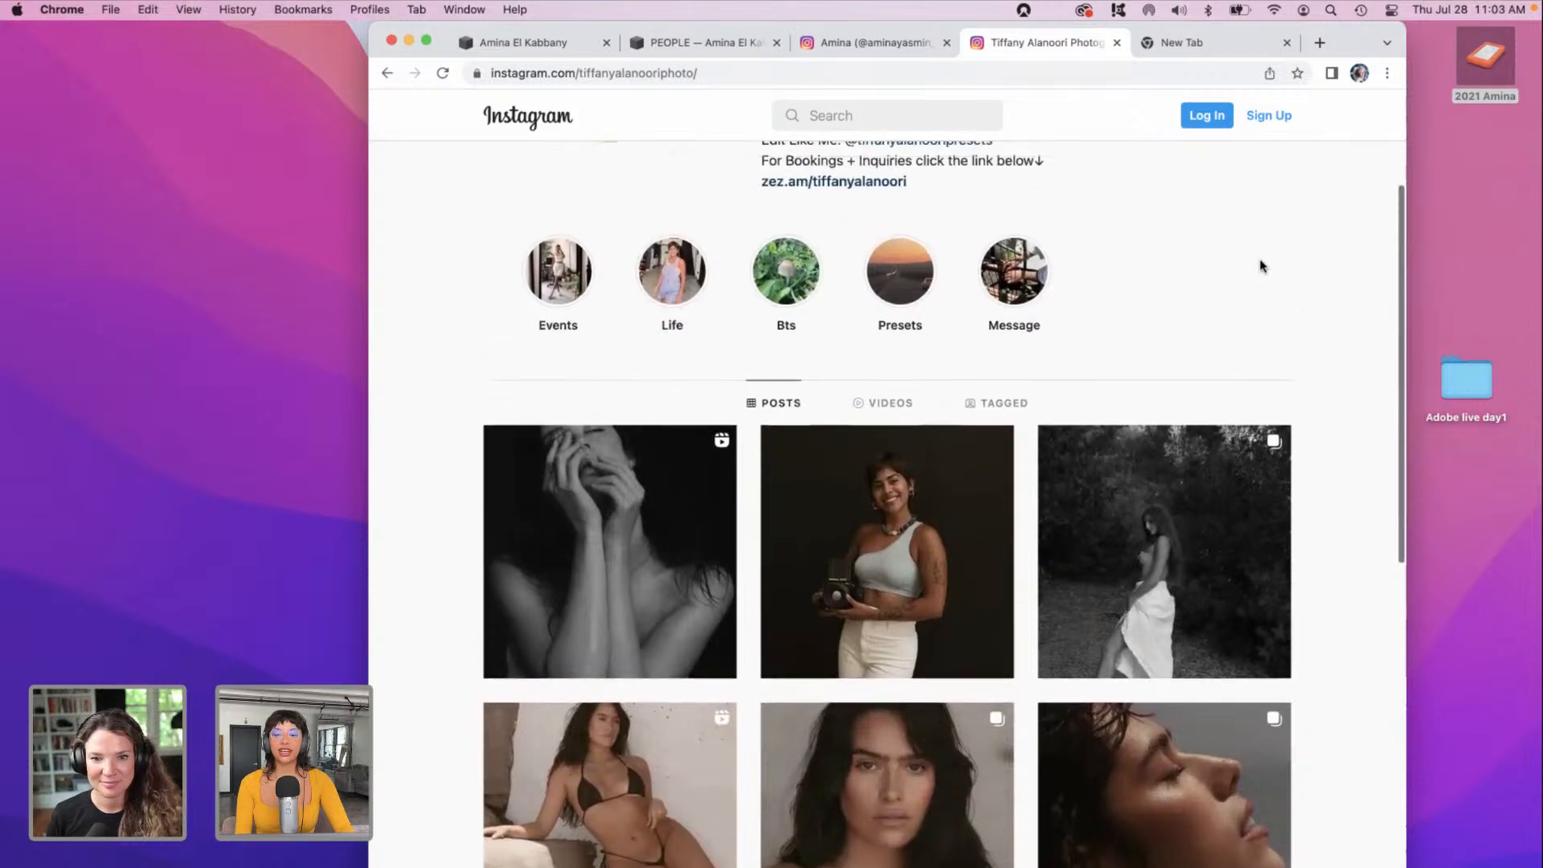
scroll(1260, 266, up, 1)
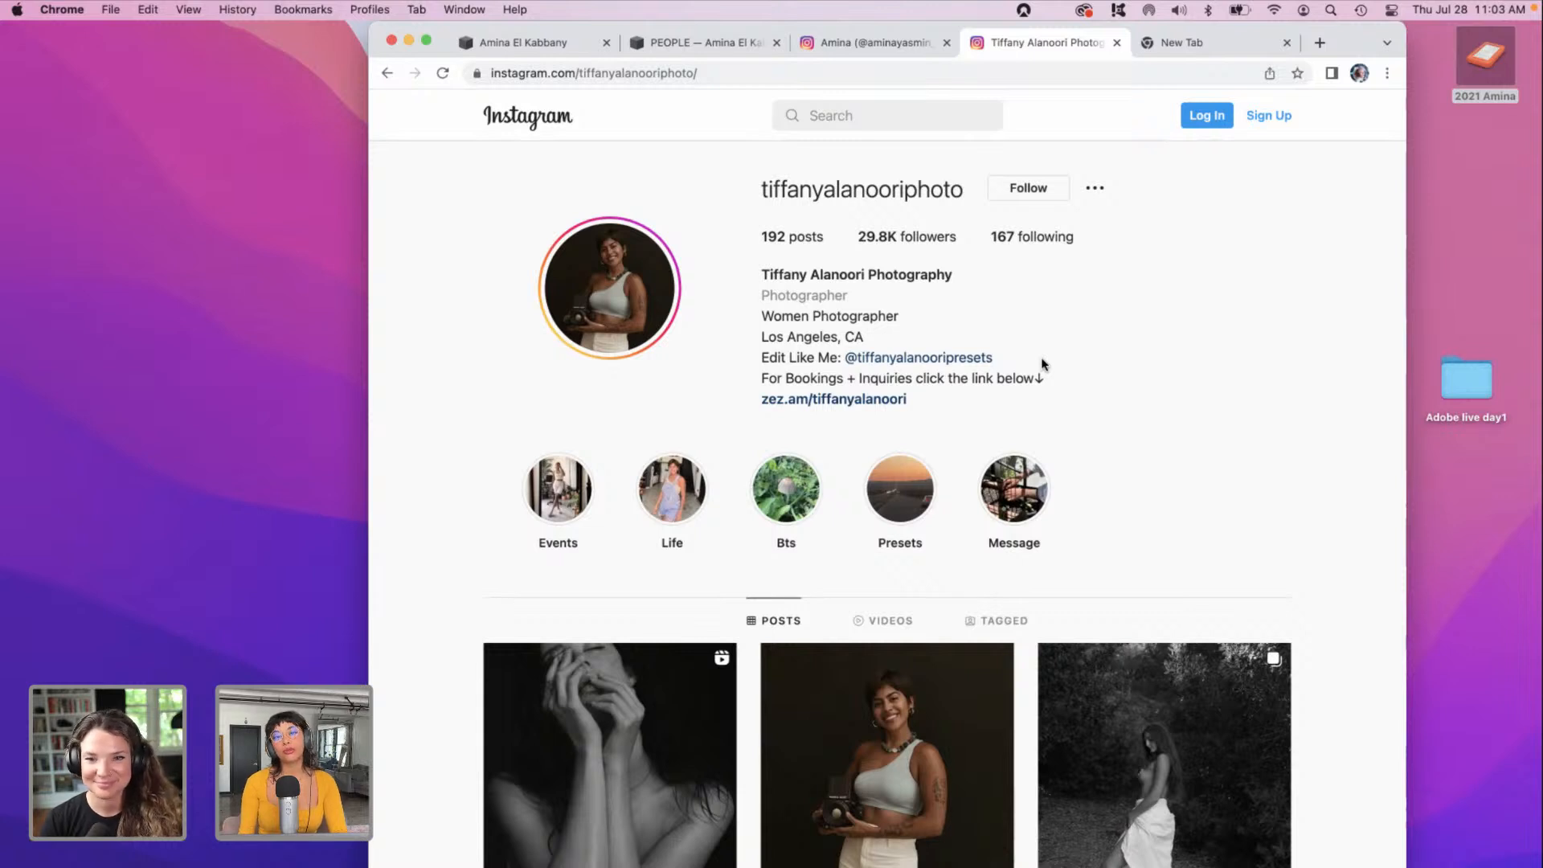
Step: Open the photographer's linked Lightroom presets profile and examine its Portrait and Grounded preset posts
click(970, 359)
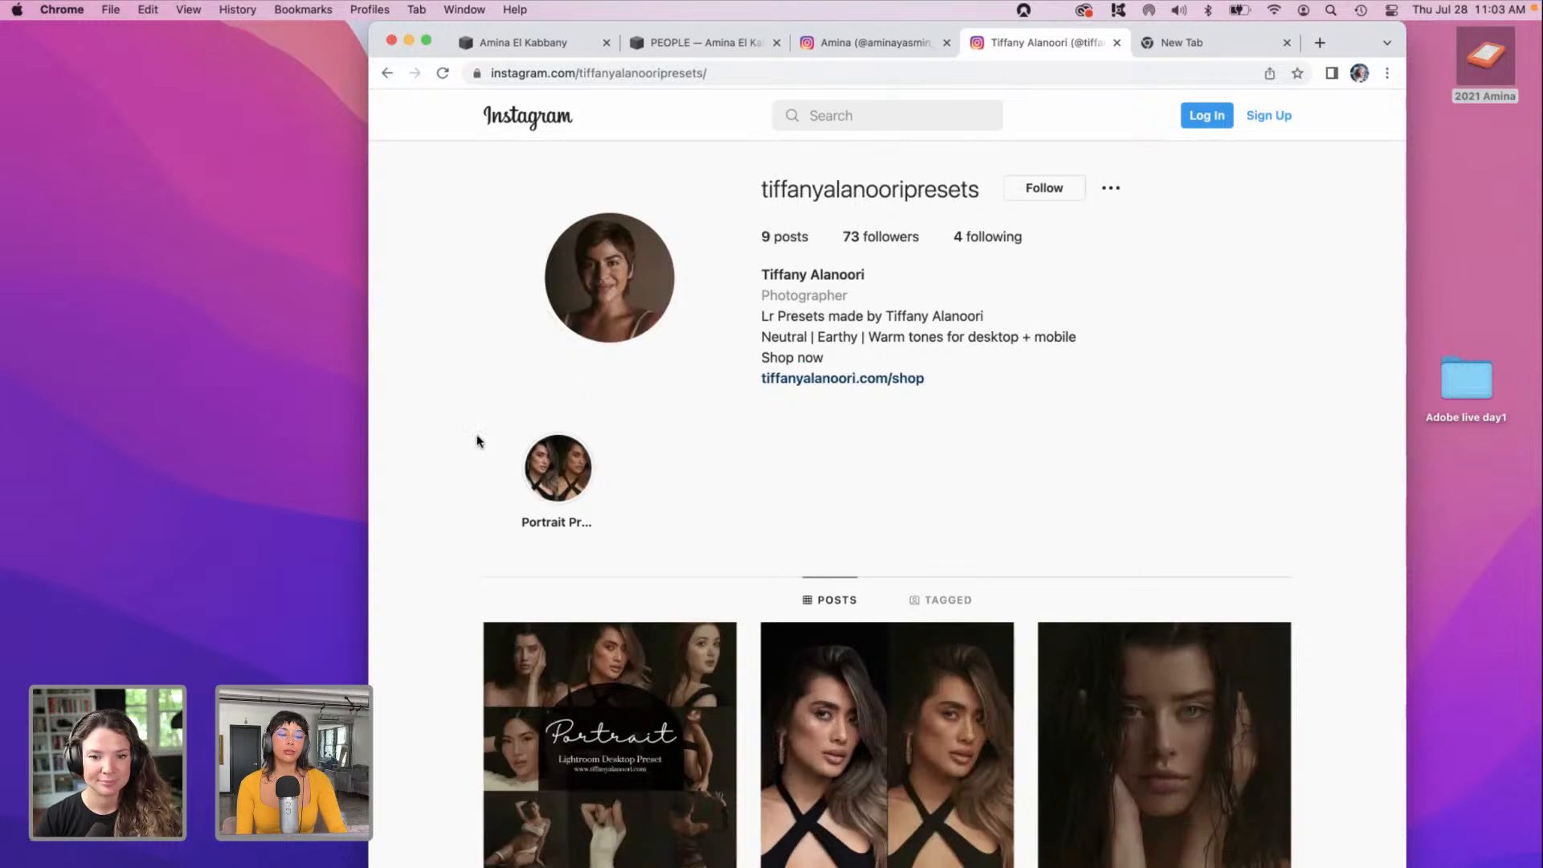
scroll(463, 450, down, 3)
scroll(463, 450, down, 3)
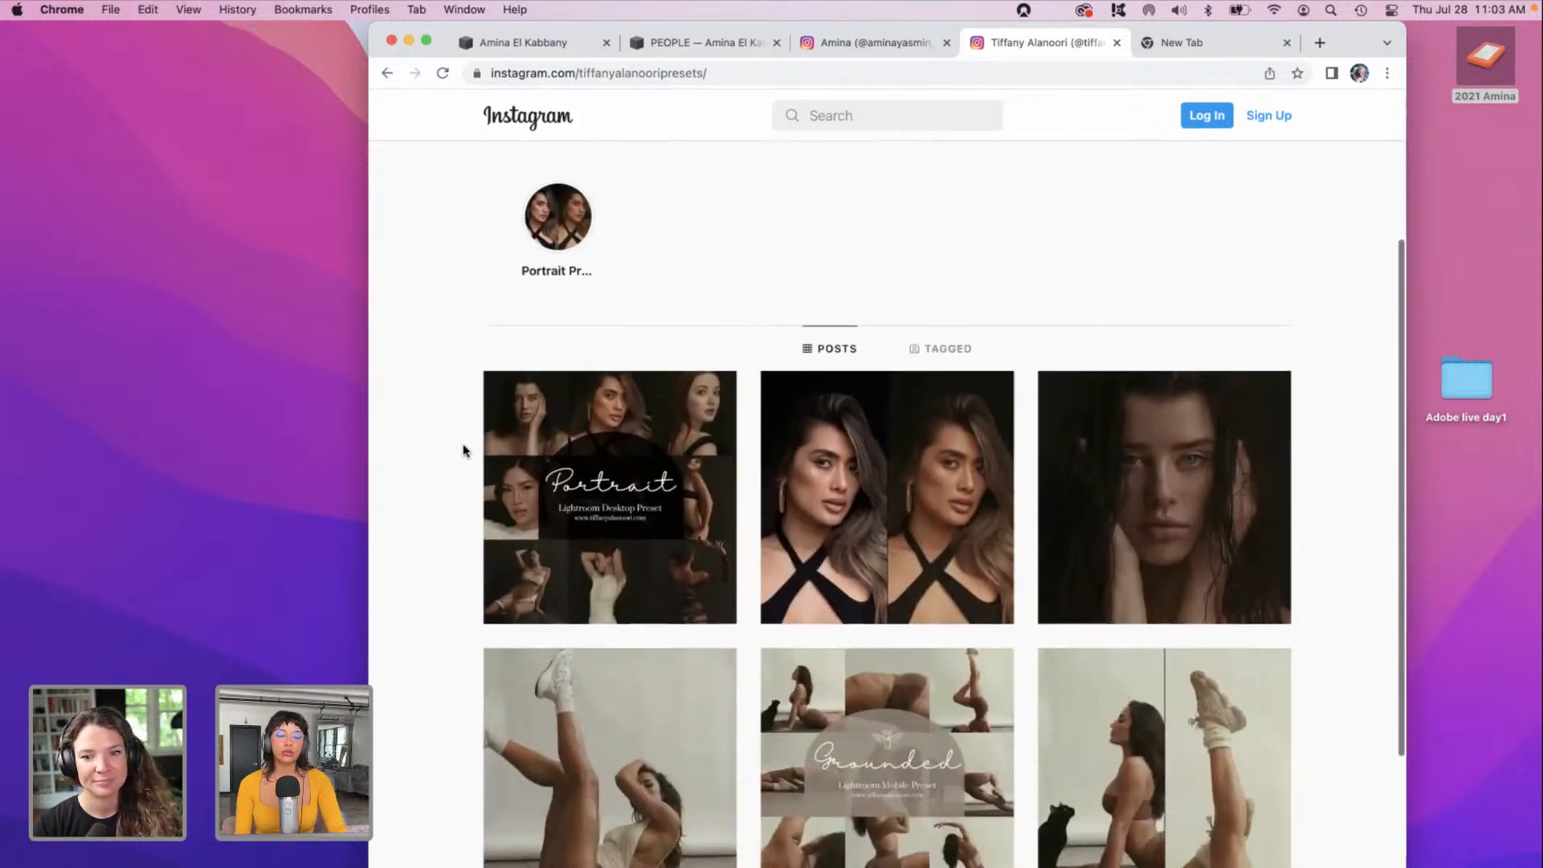
scroll(463, 449, up, 1)
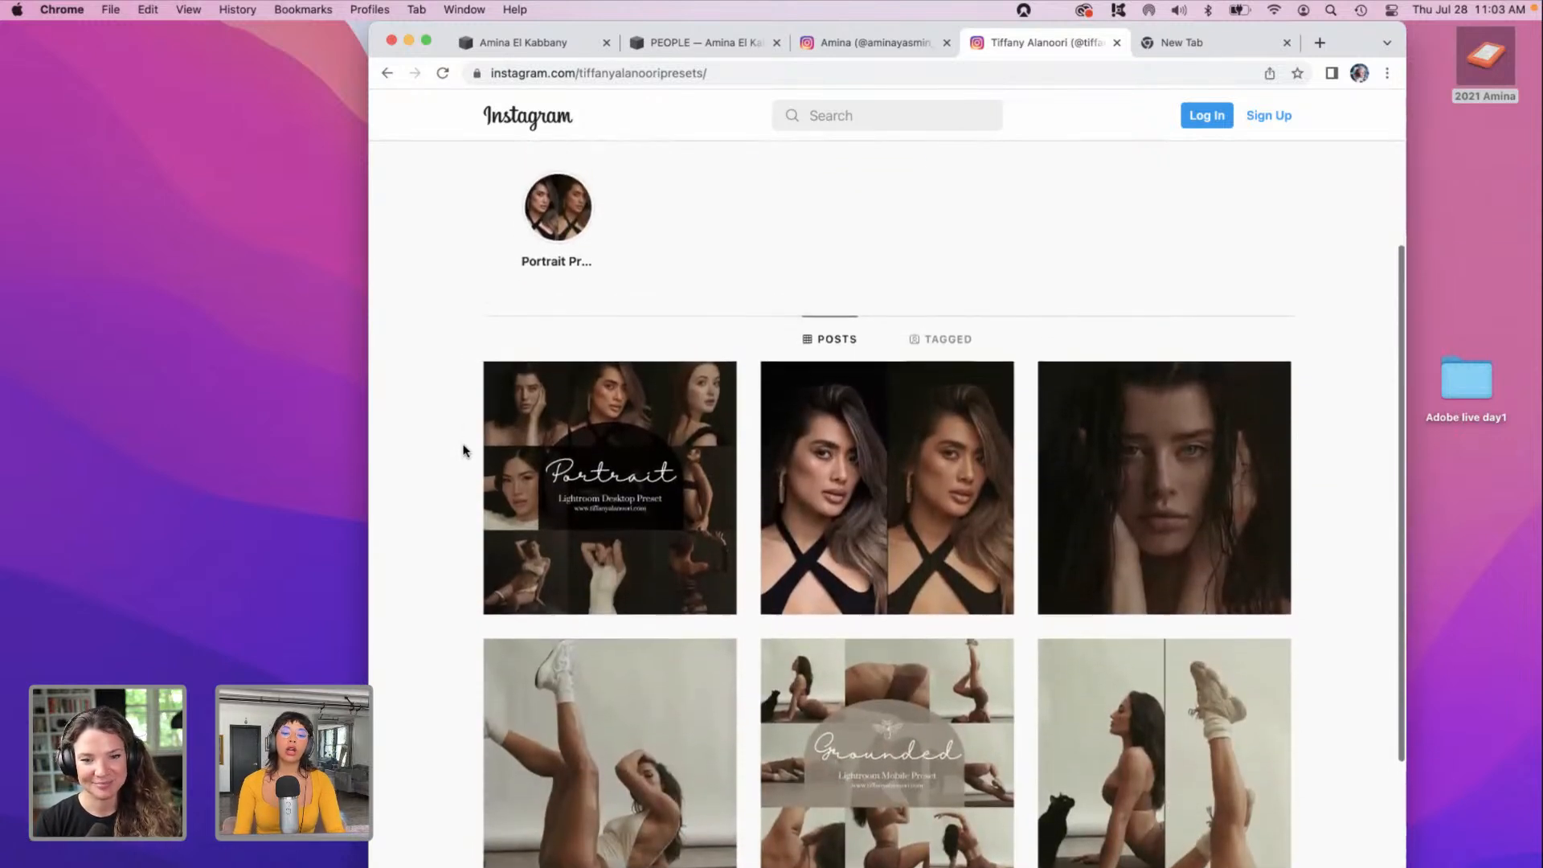
scroll(463, 450, up, 3)
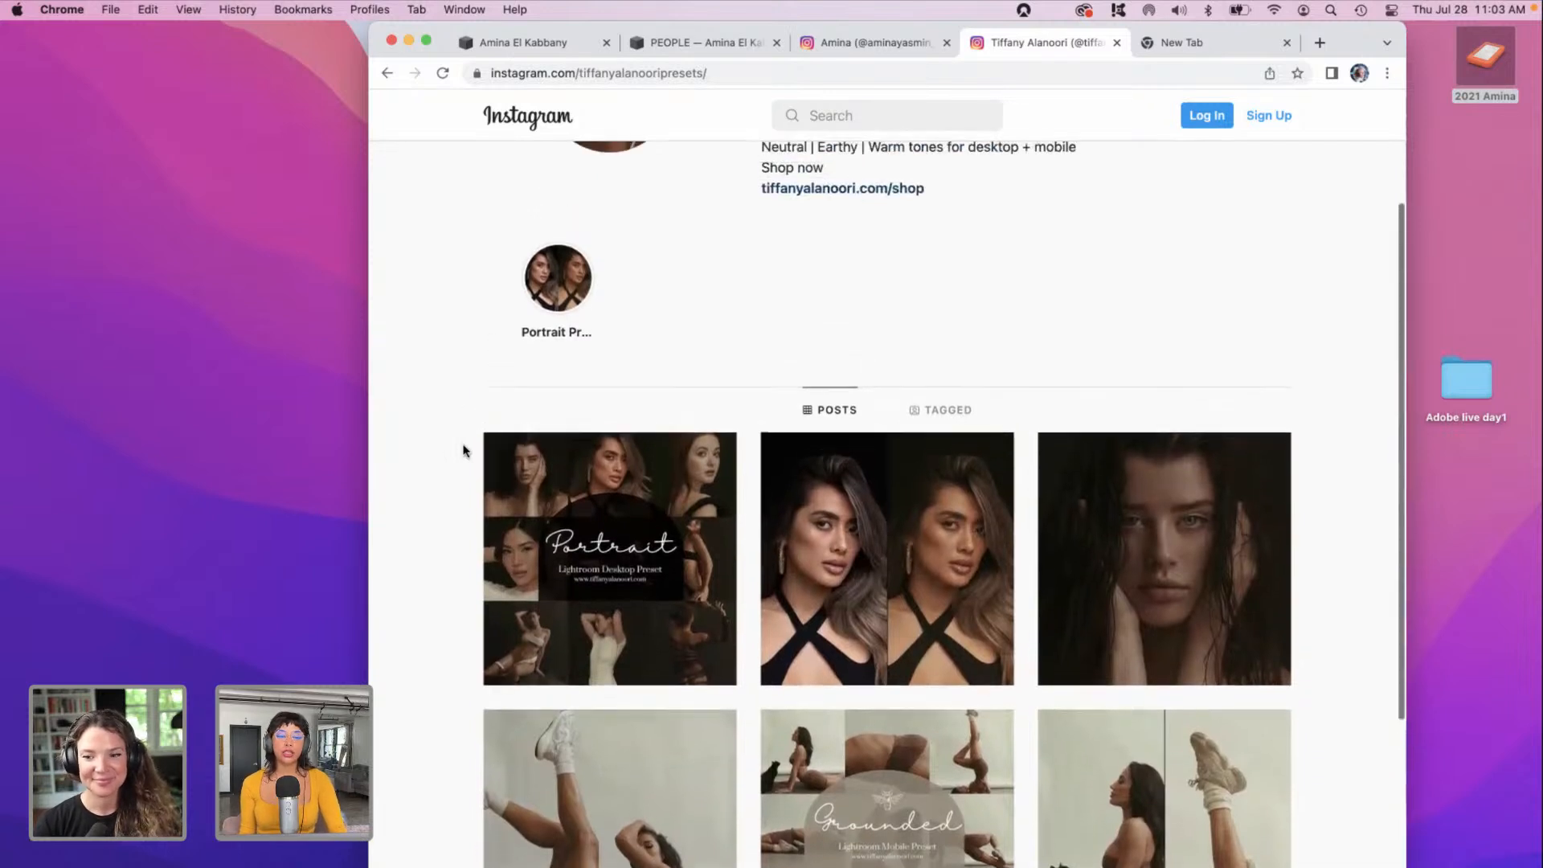
scroll(463, 450, up, 4)
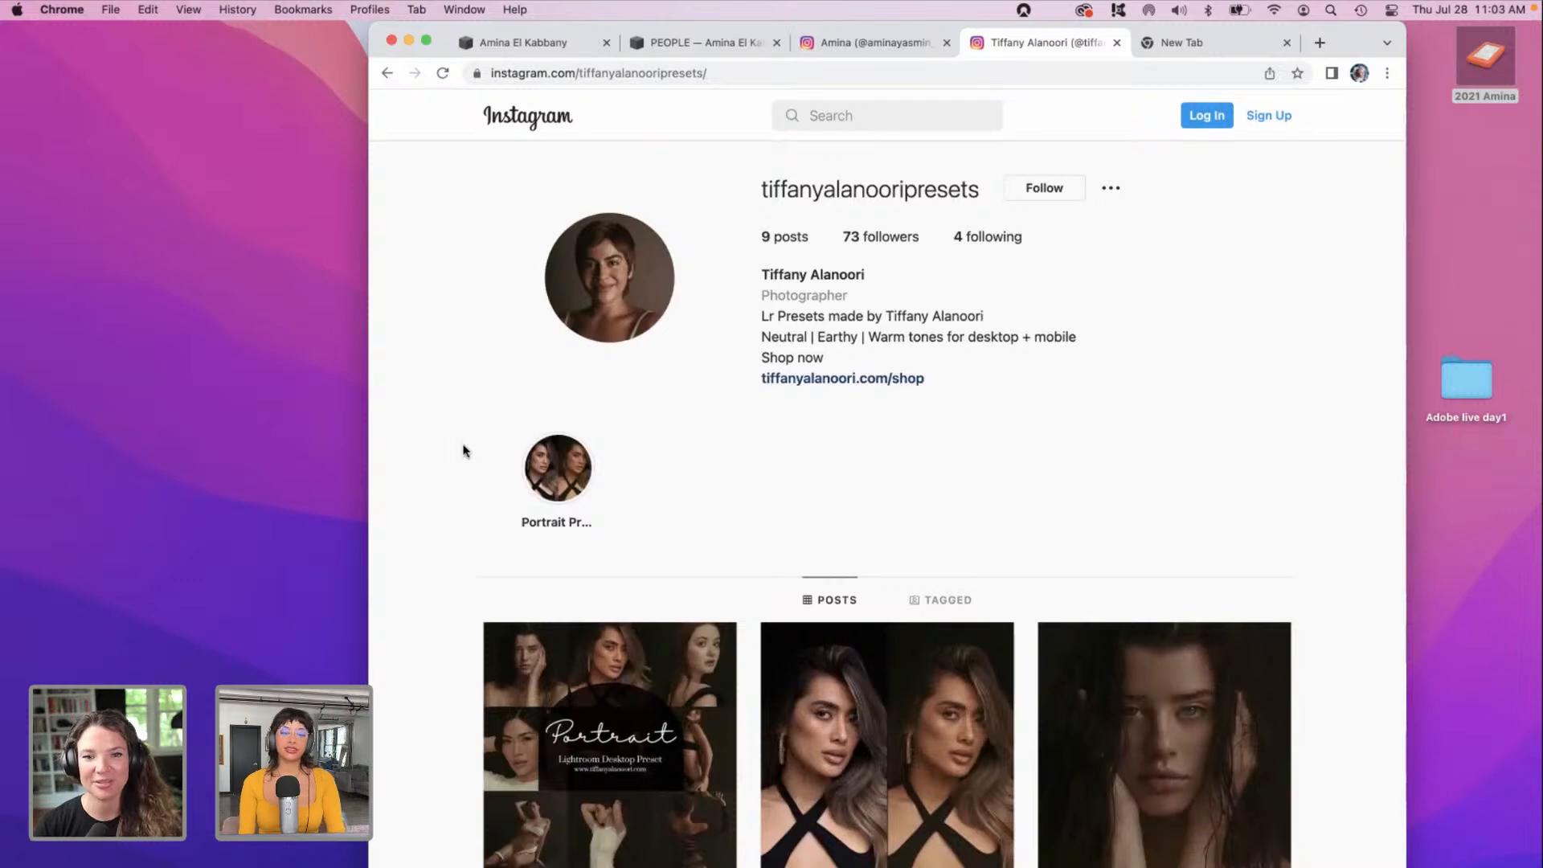
Step: Open the preset shop linked in the profile, view its products, and return to the Instagram presets profile
click(799, 380)
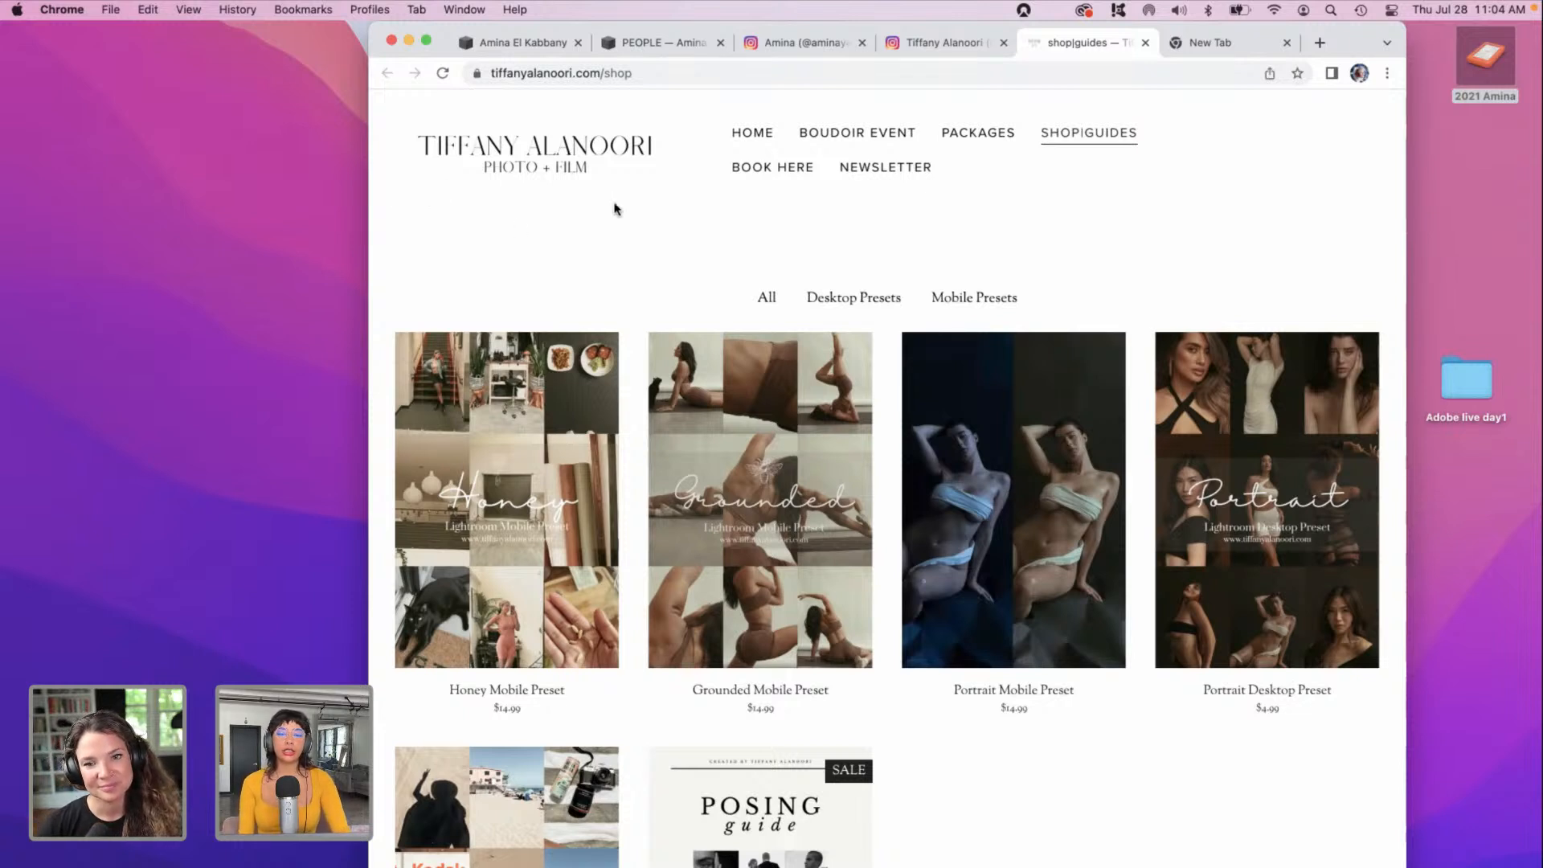
click(966, 41)
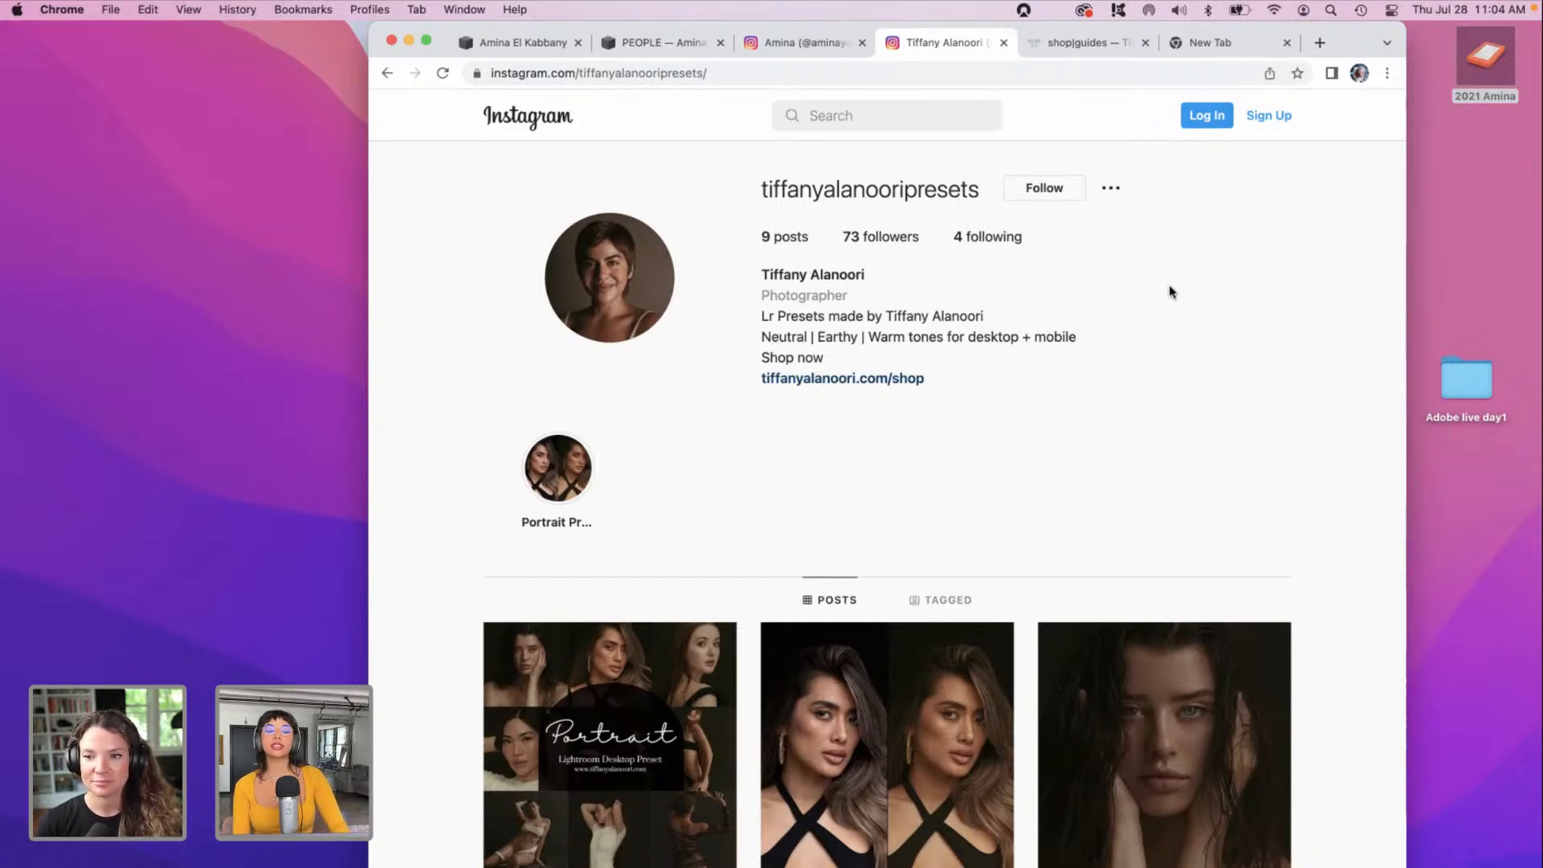
scroll(1193, 356, down, 2)
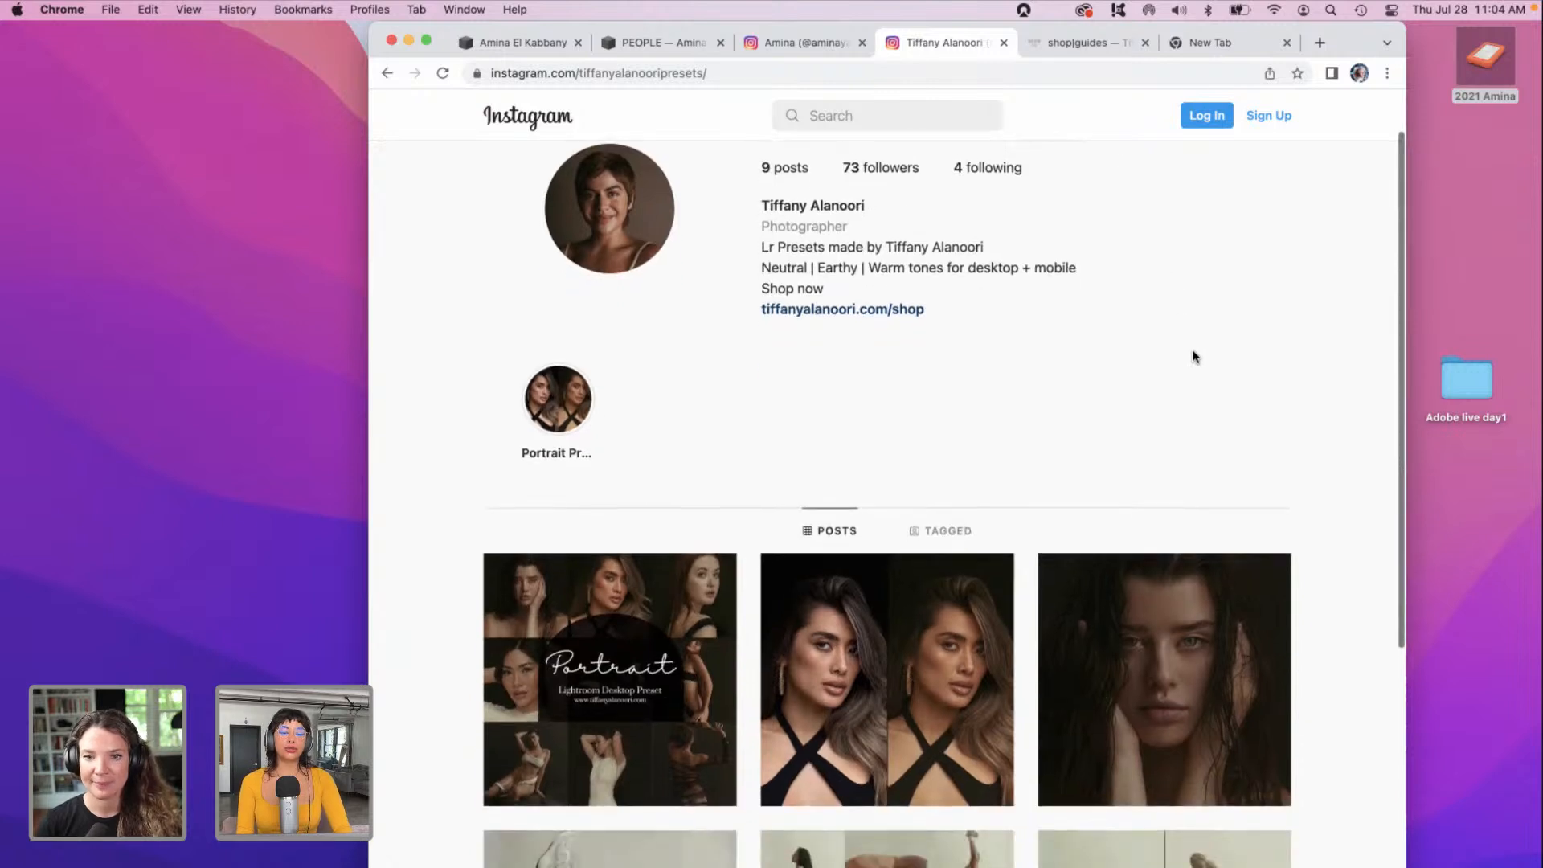
scroll(1193, 356, up, 2)
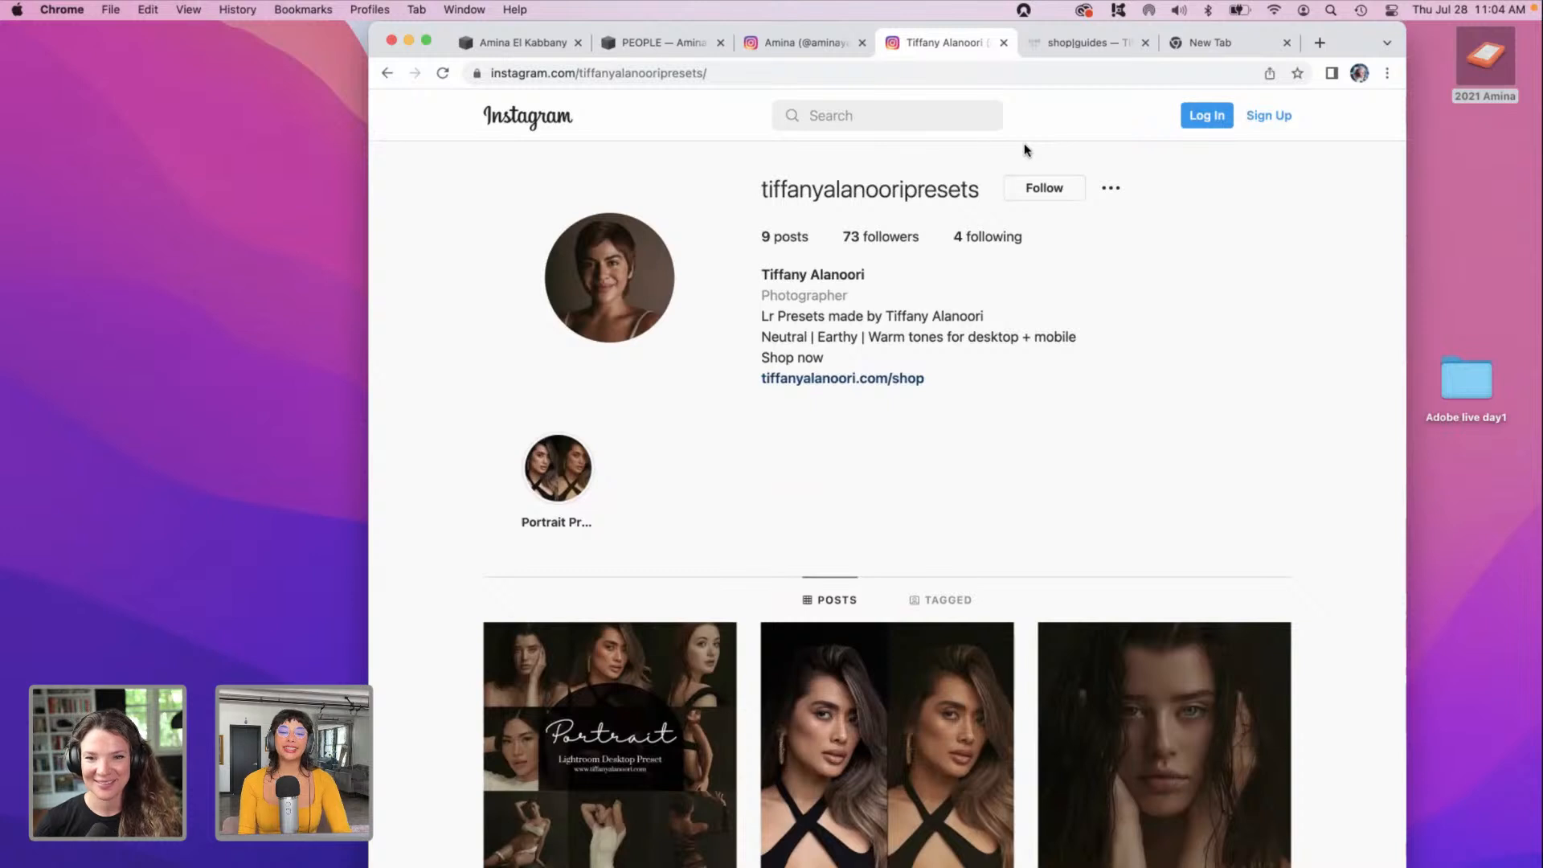
Step: Search Instagram for klenzyskin and clear the search
click(852, 118)
text(k)
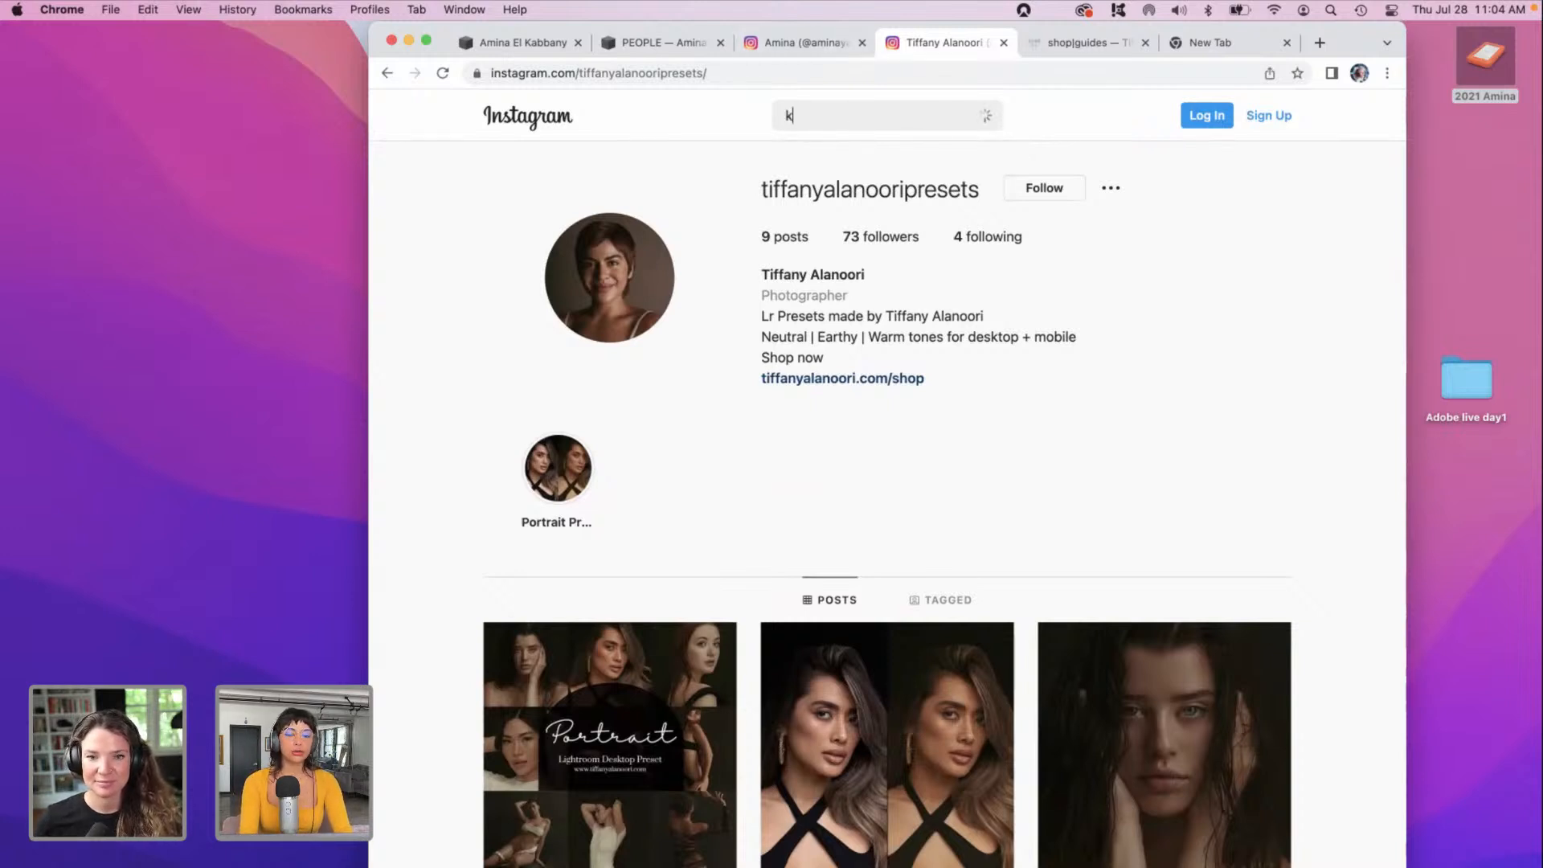
text(lenwy)
key(BackSpace)
key(BackSpace)
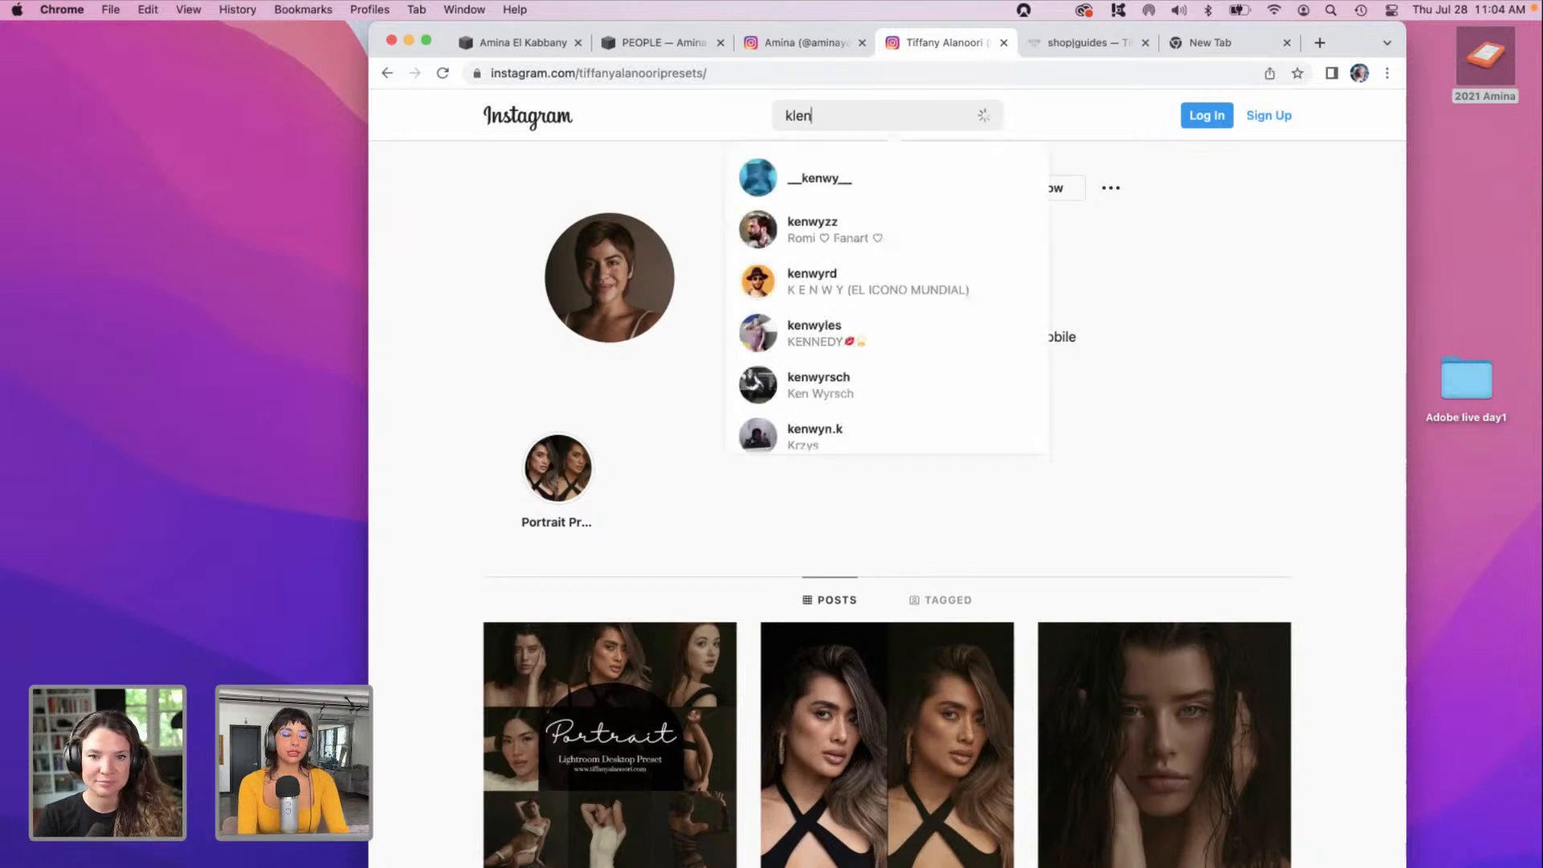
text(zy)
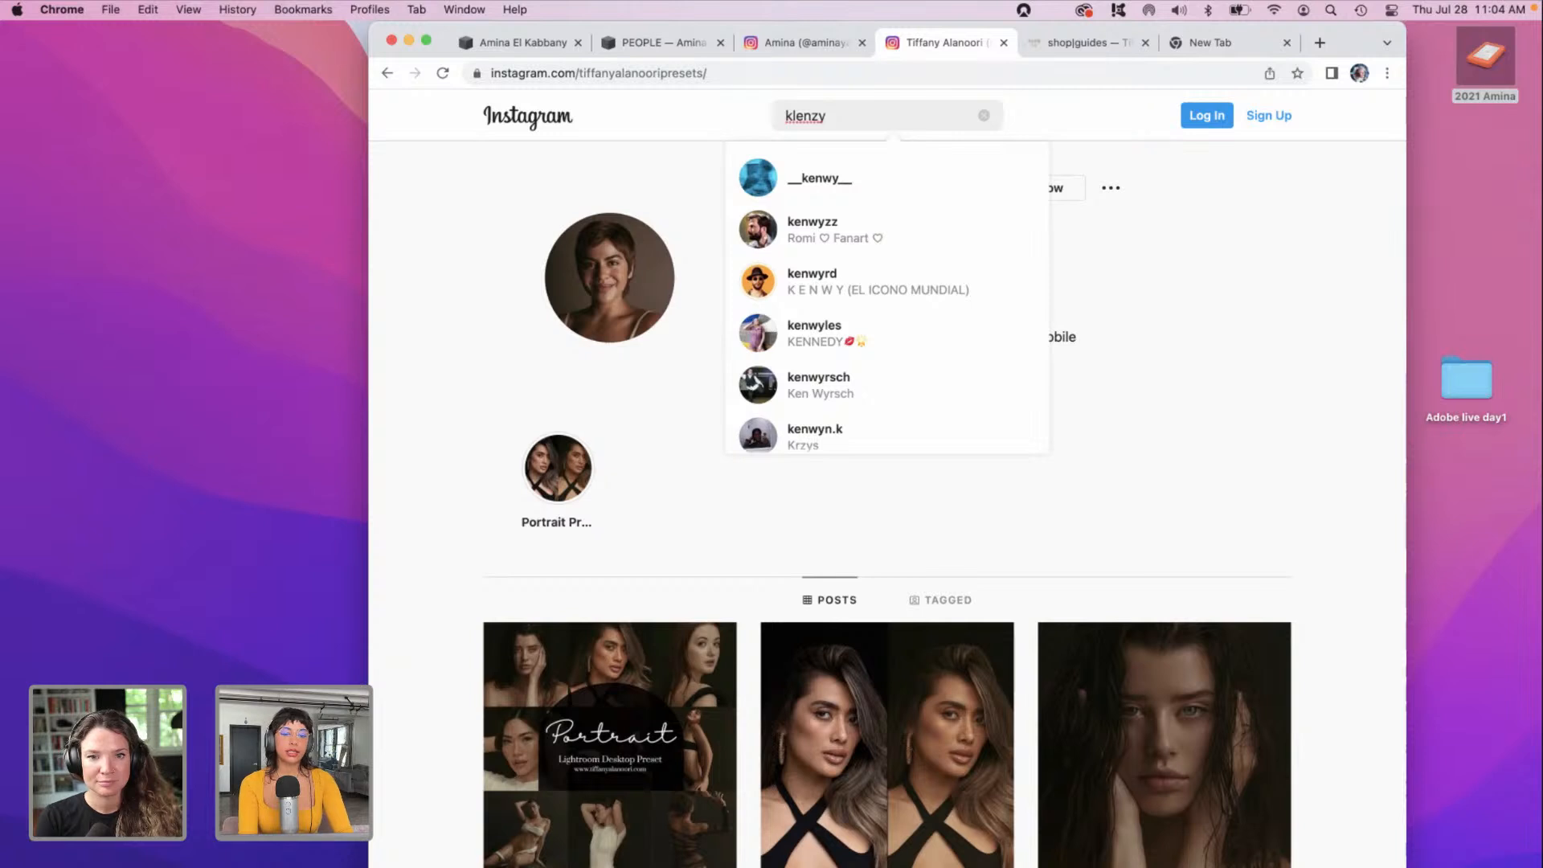
text(skin)
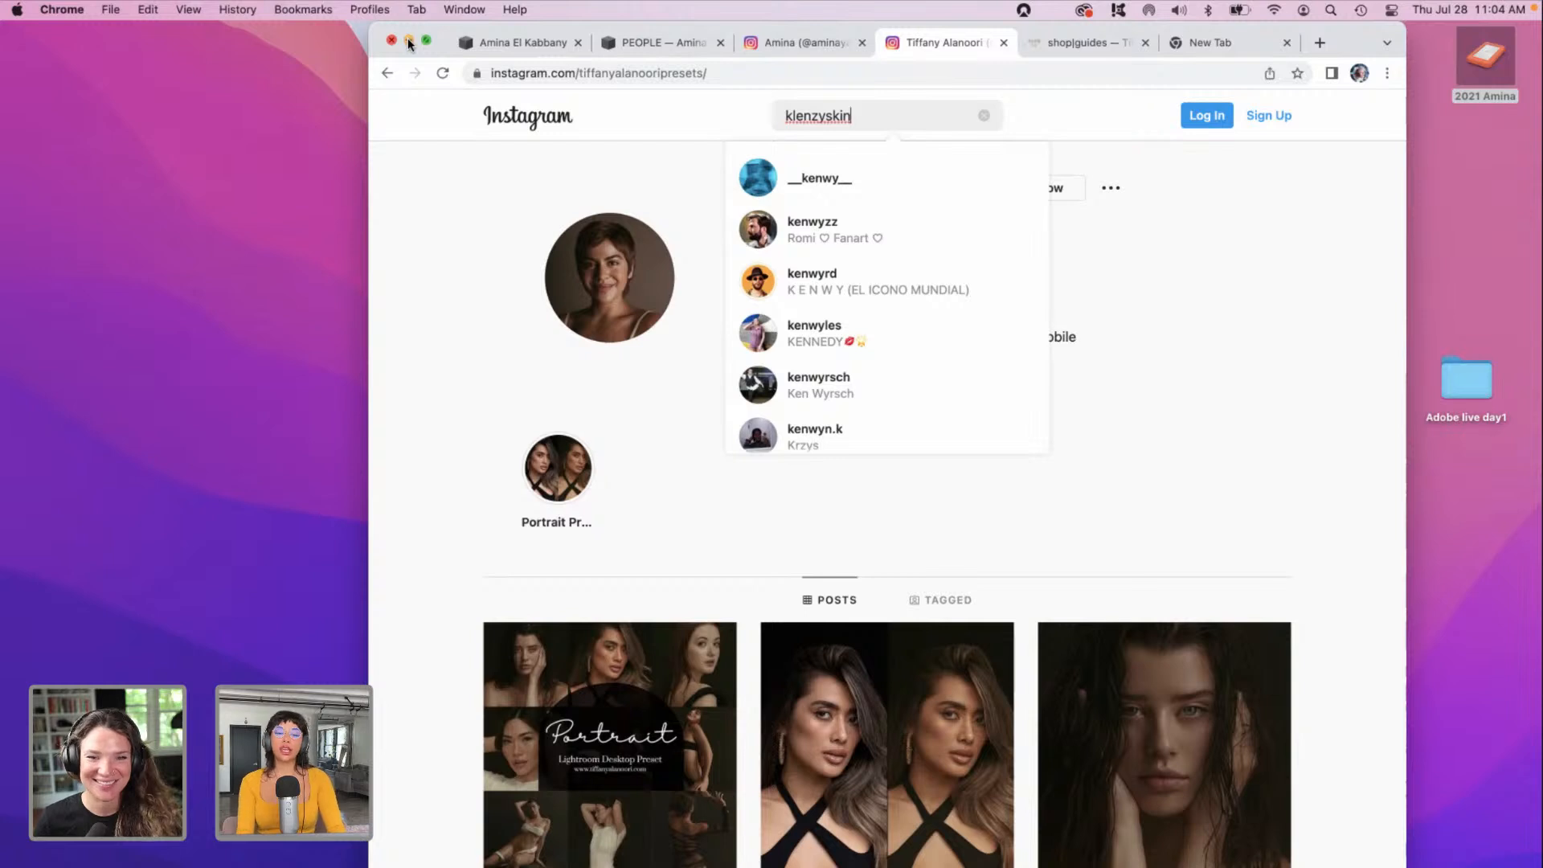
click(983, 114)
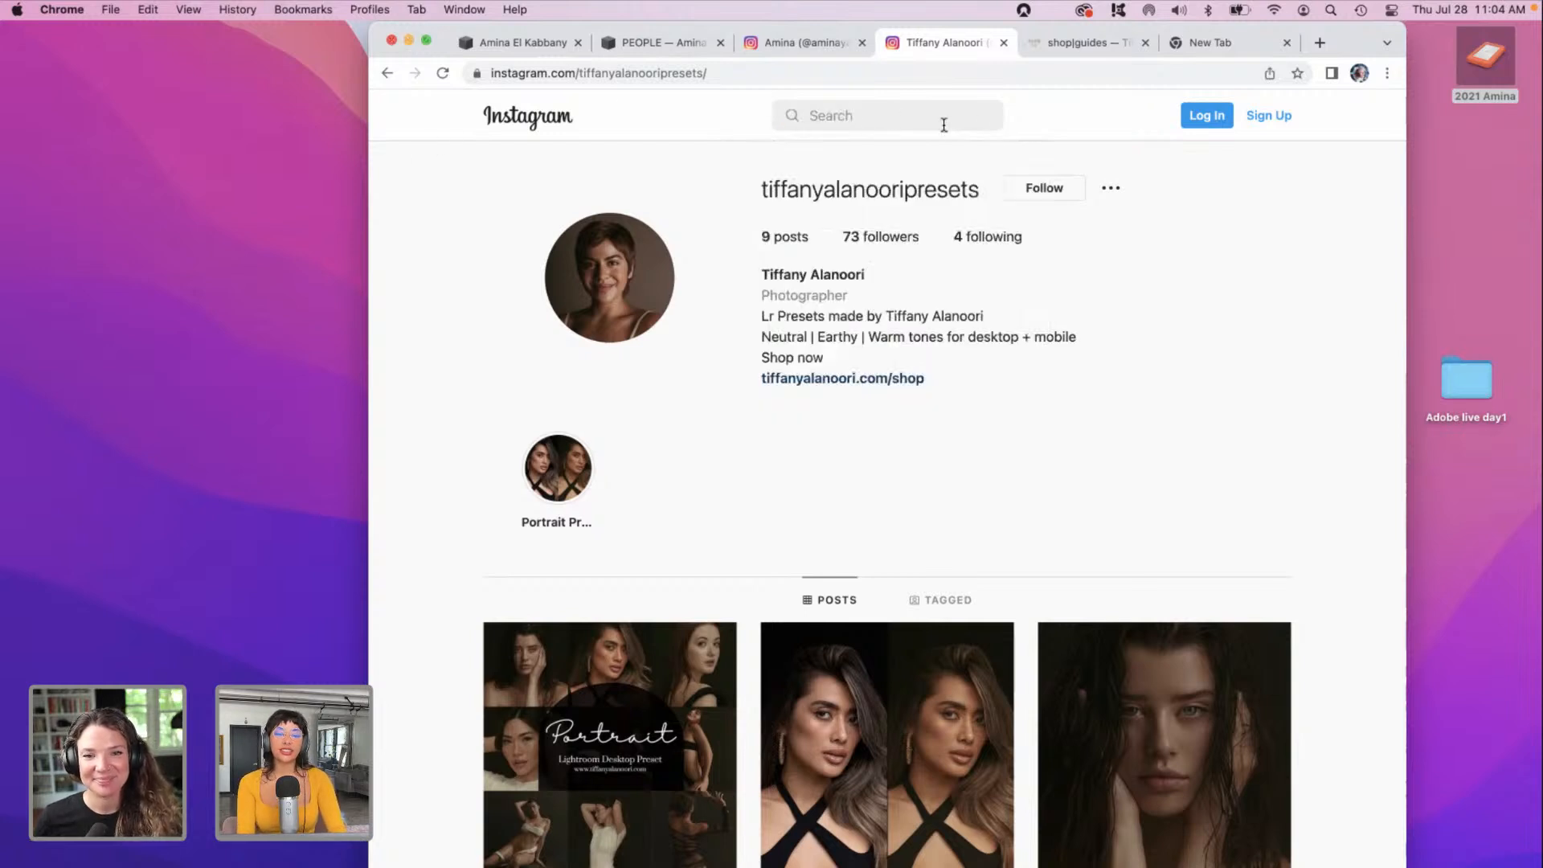
Step: Examine the Portrait, Grounded and Honey preset posts on the Instagram presets profile and return to the profile description
click(408, 40)
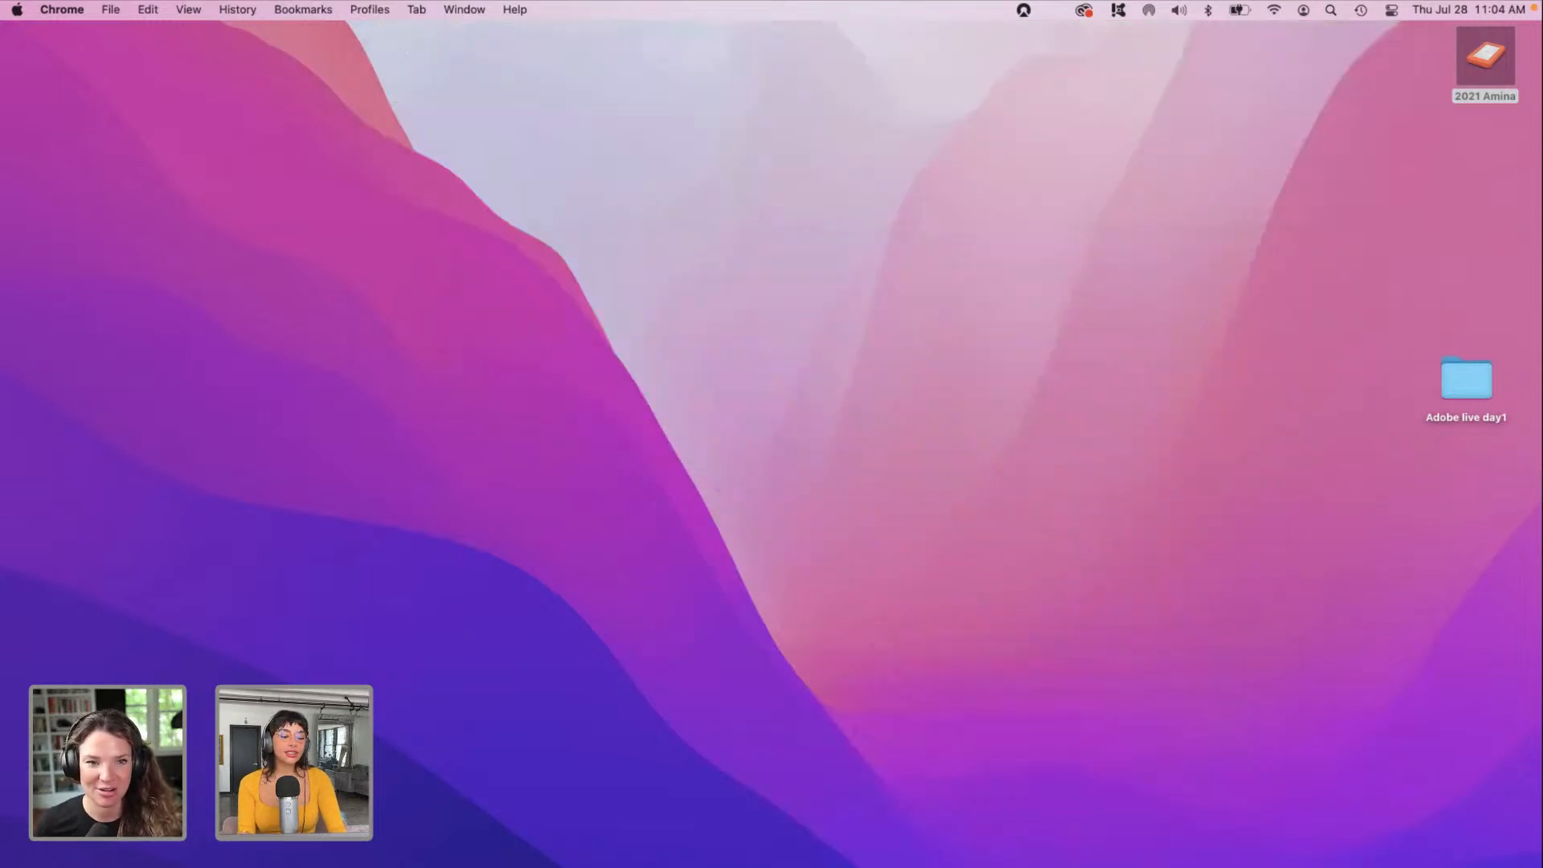
click(482, 865)
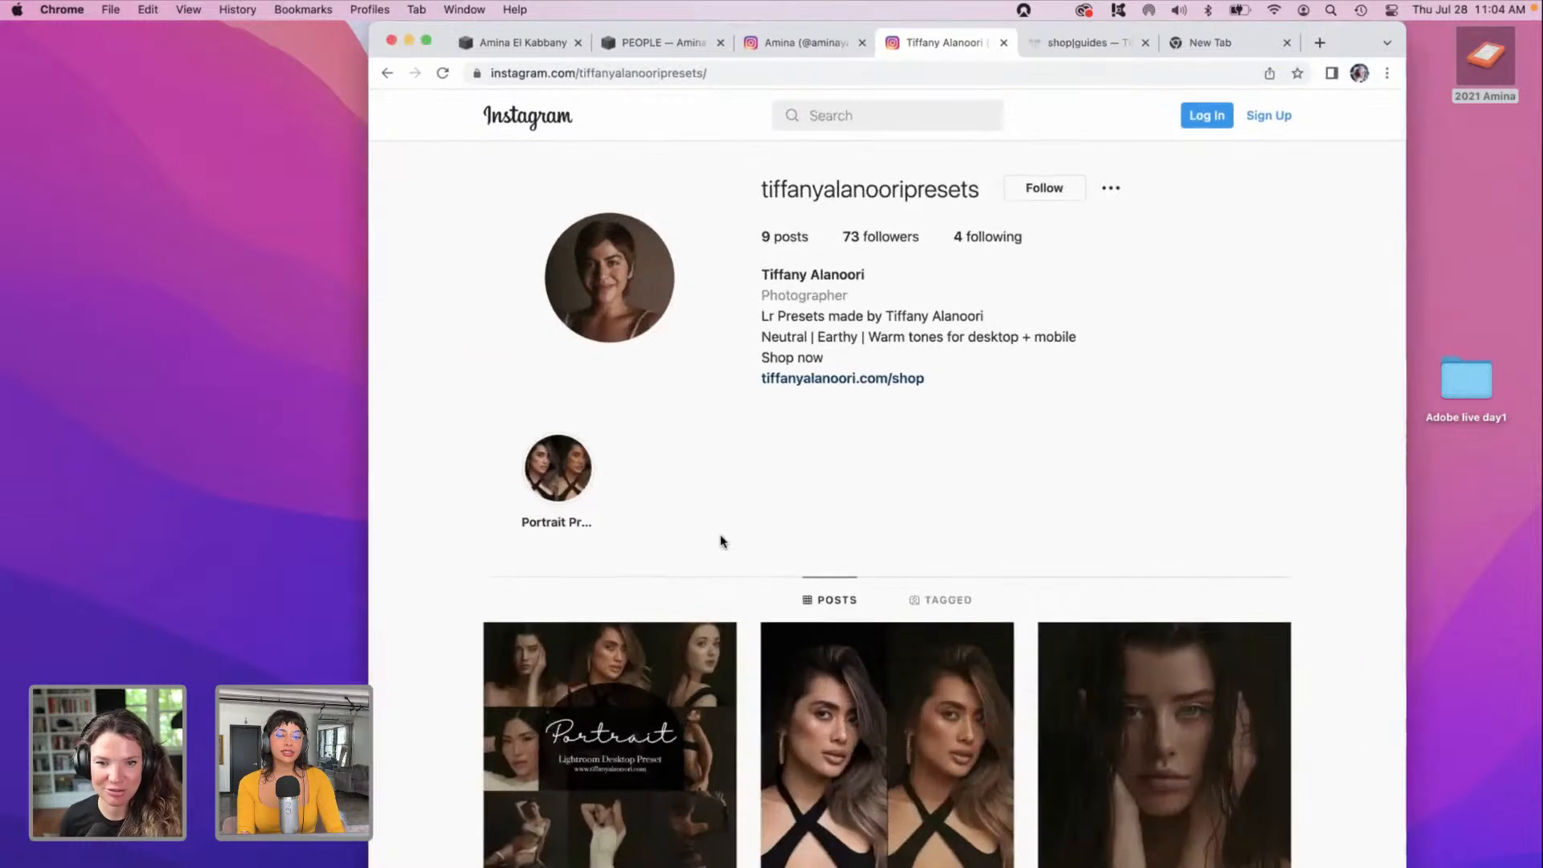
scroll(723, 540, down, 3)
scroll(723, 541, down, 5)
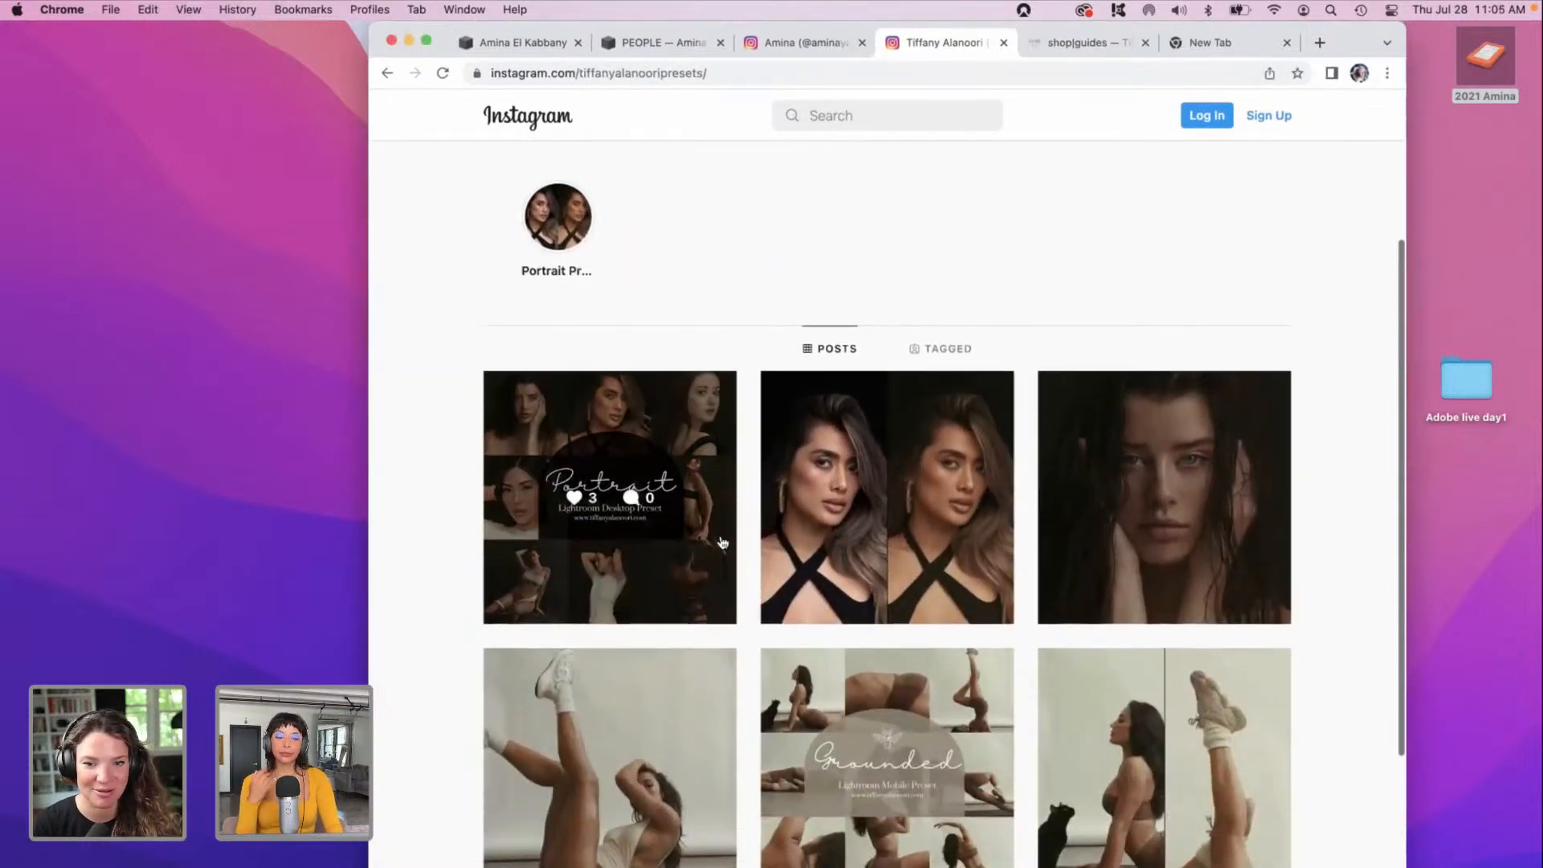
scroll(432, 527, down, 1)
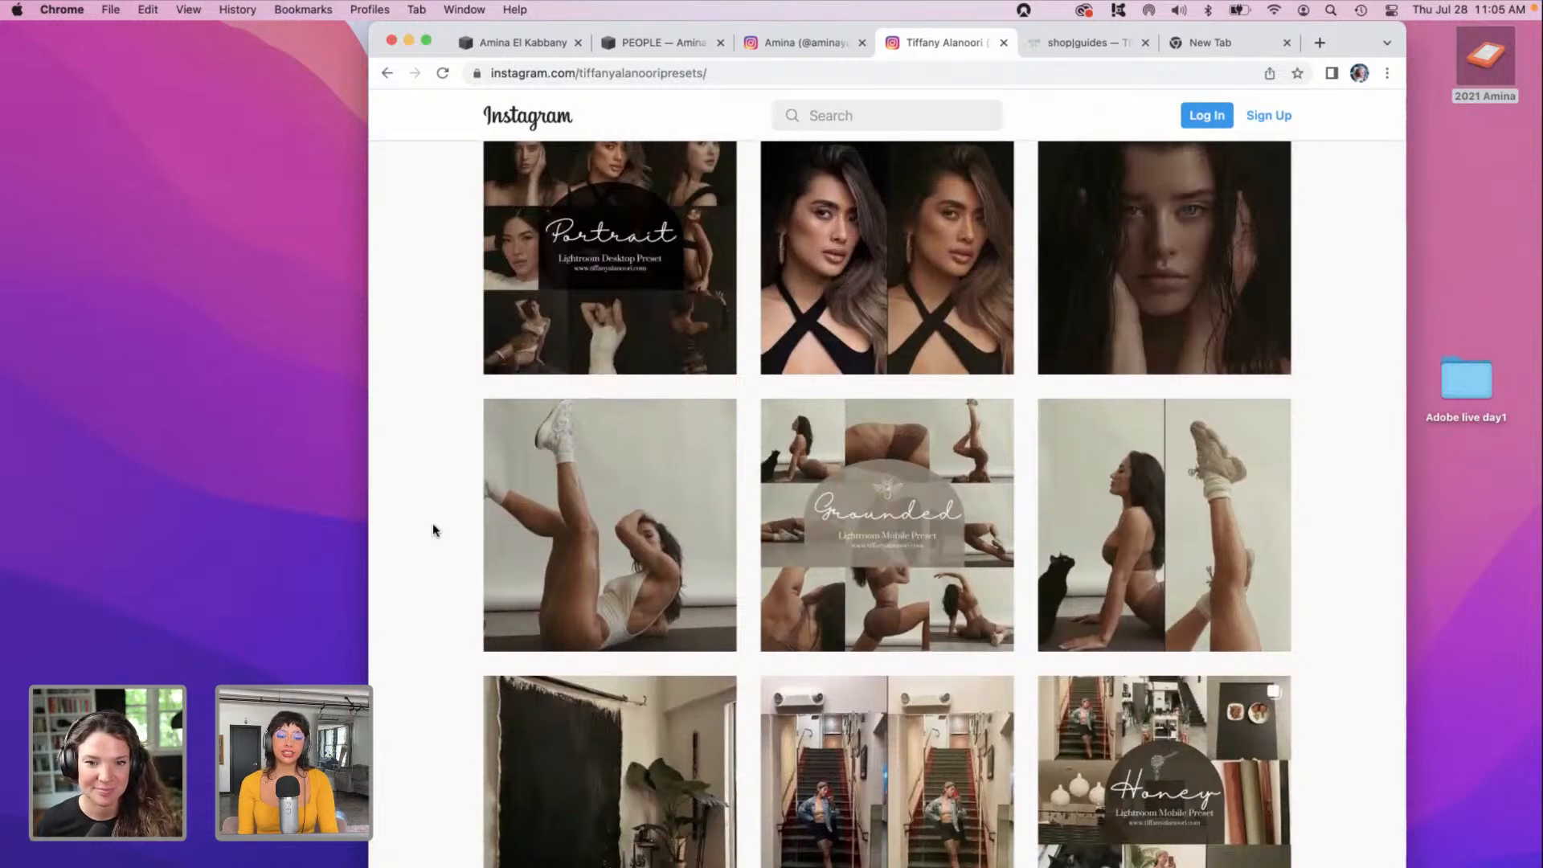
scroll(432, 531, down, 1)
scroll(432, 527, up, 8)
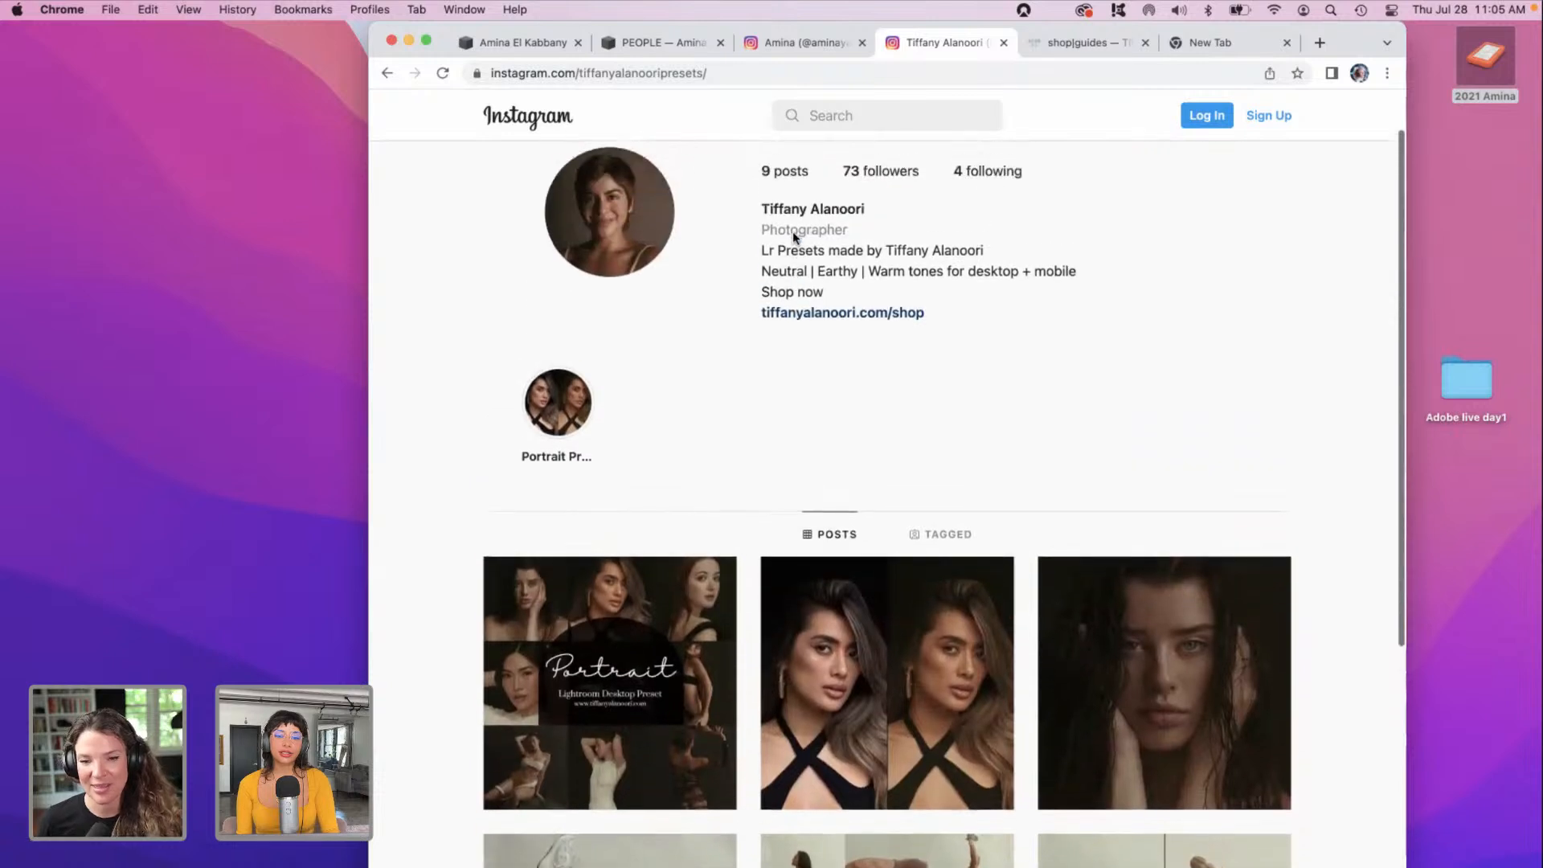
scroll(793, 237, up, 1)
Step: Try to find the photographer's main account through Instagram's search
click(820, 109)
text(tiffan)
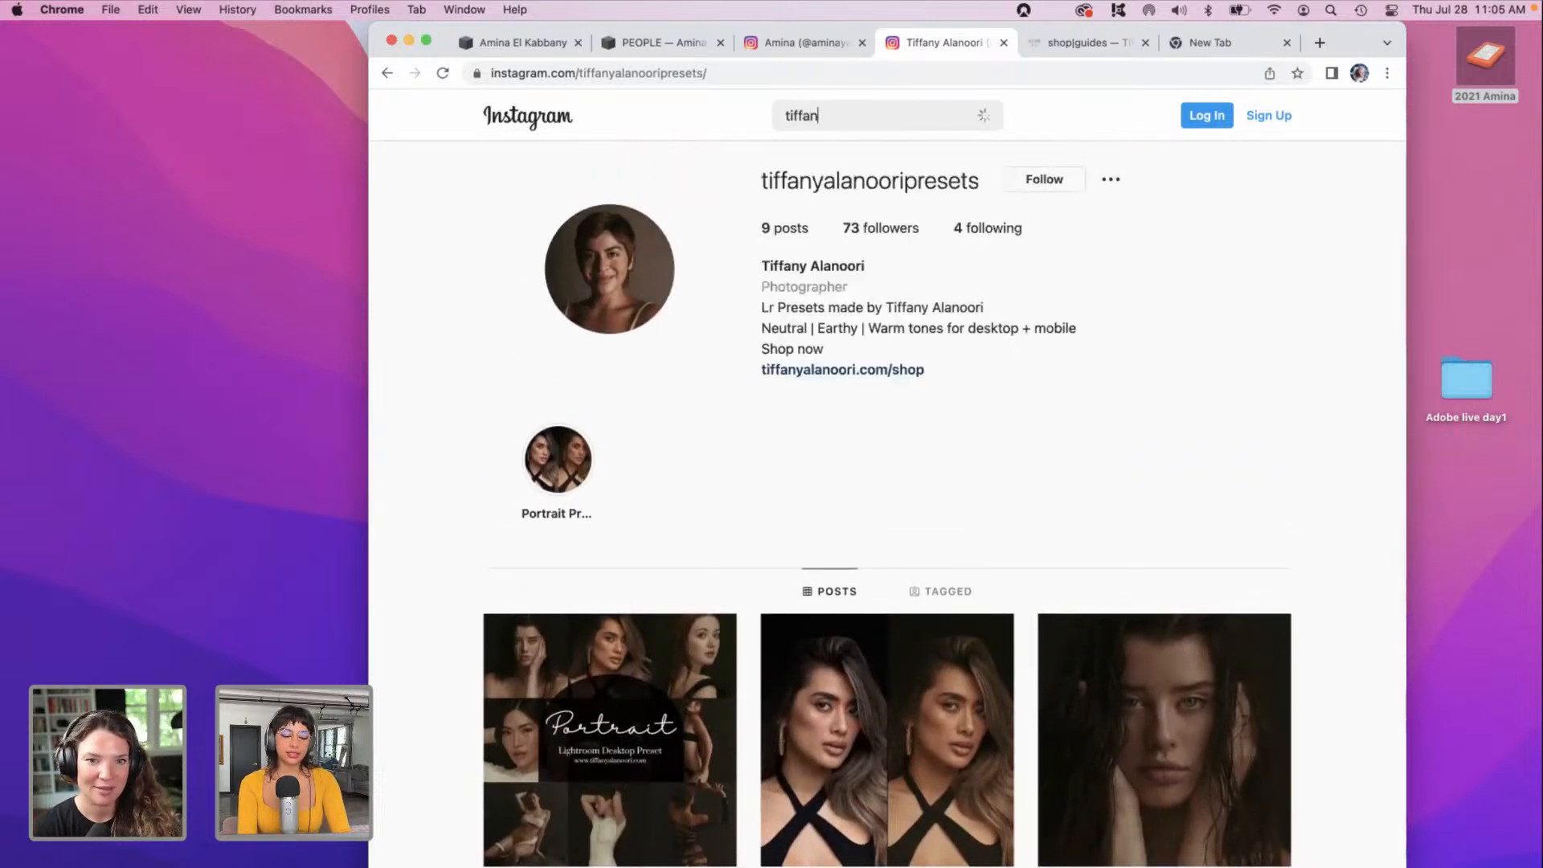
text(ya)
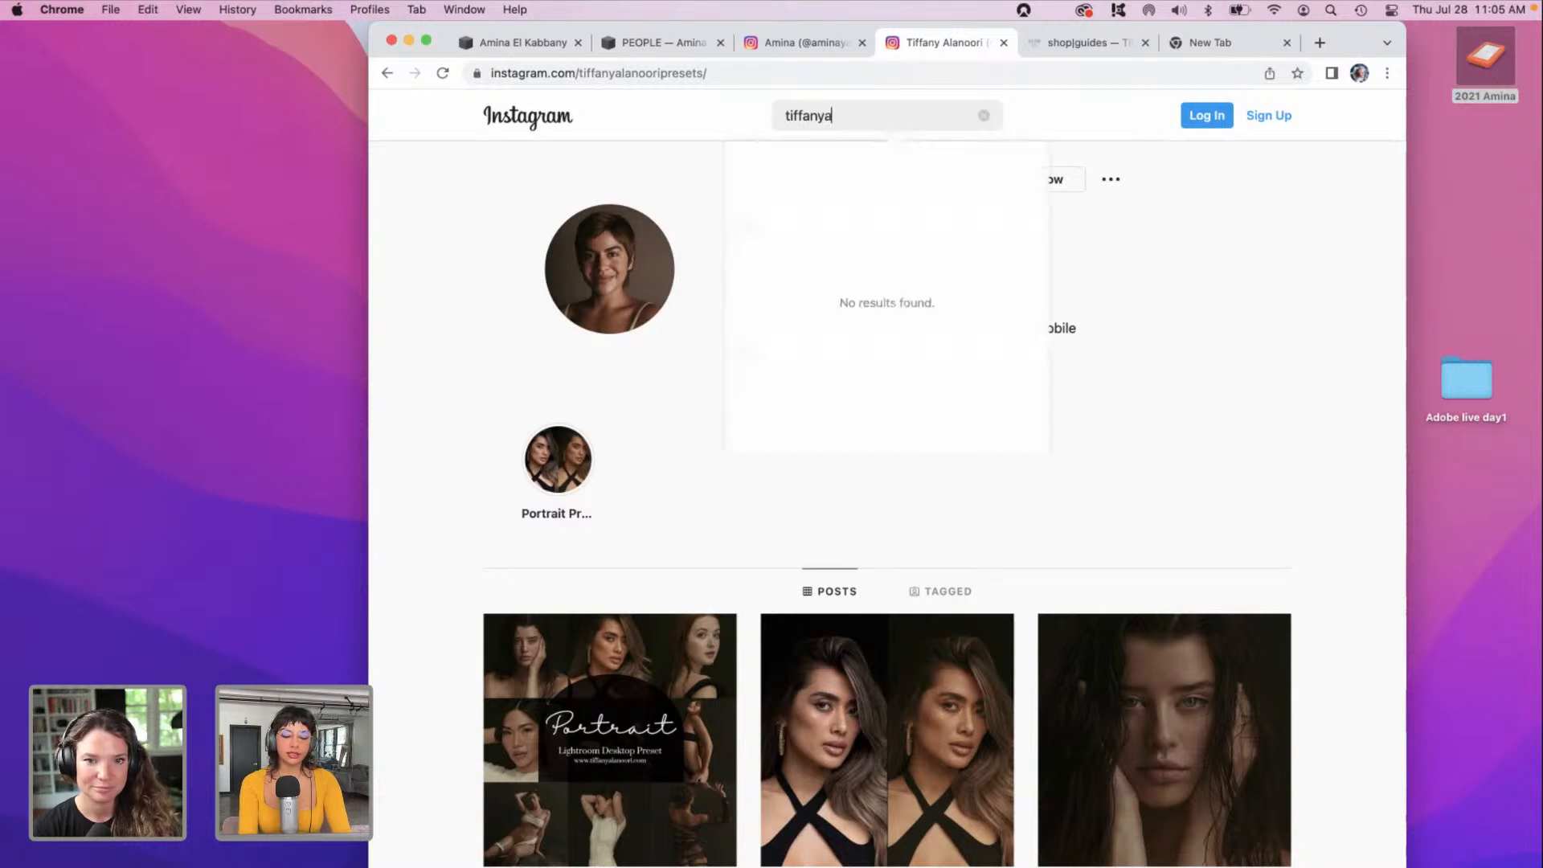
text(lanoori)
key(Return)
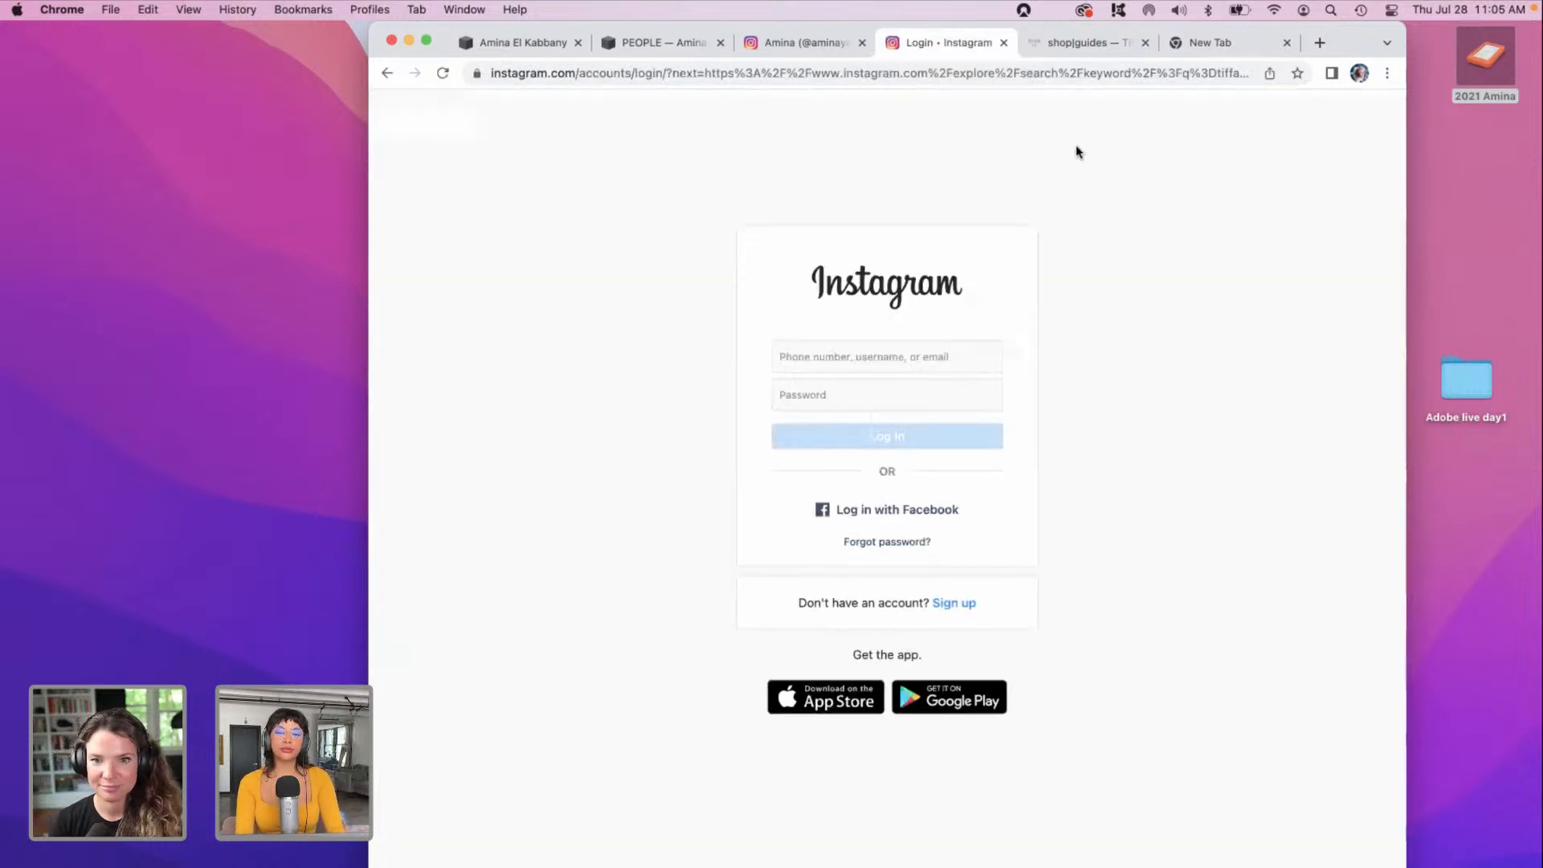
Step: Open the photographer's main photography profile on Instagram from the browsing history suggestions
click(920, 80)
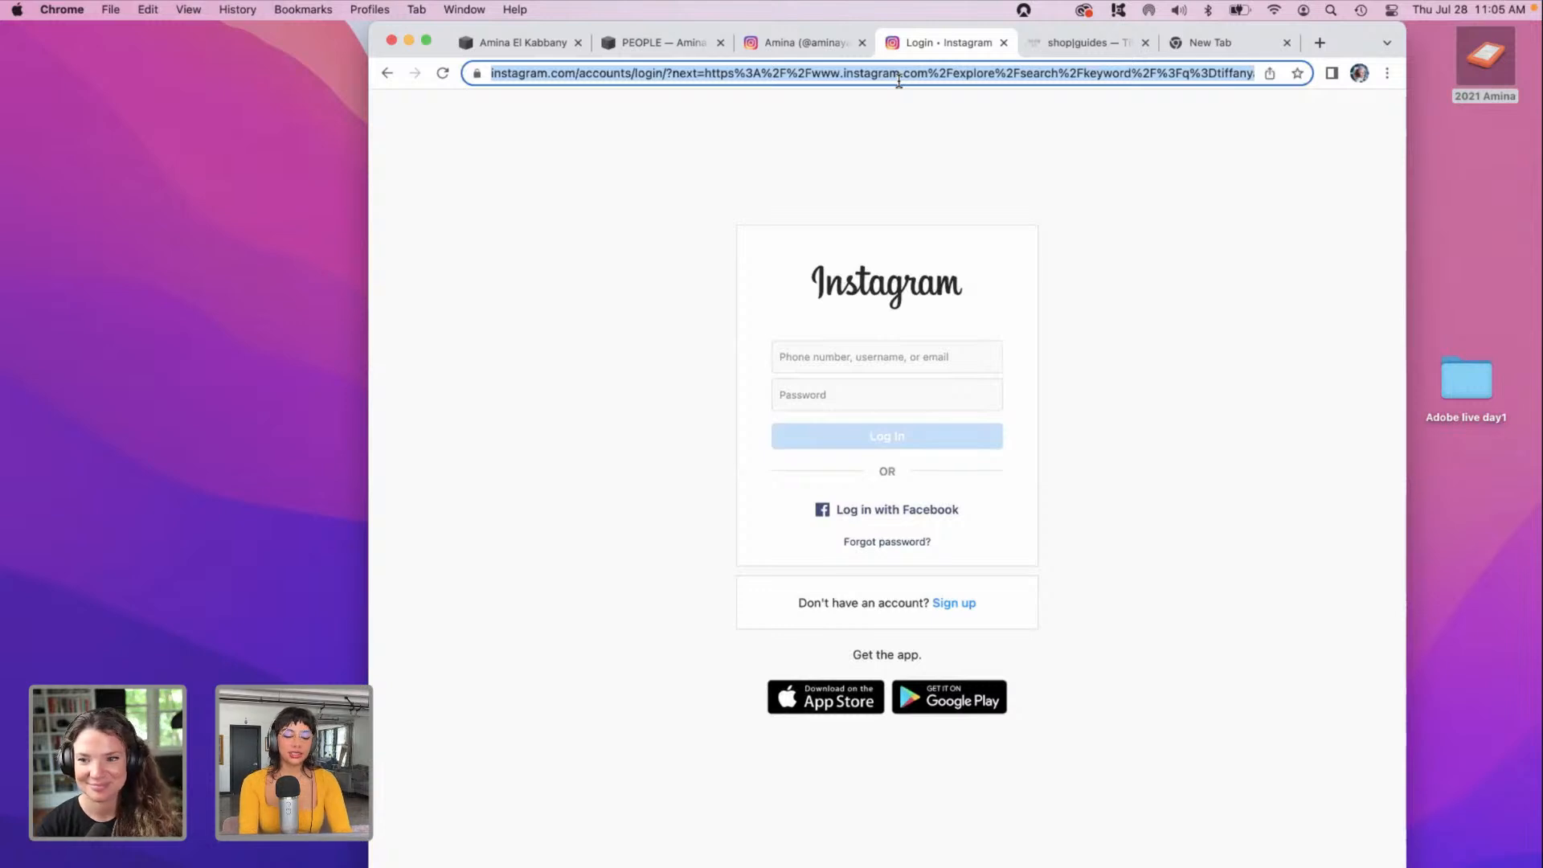
text(instan)
key(BackSpace)
key(BackSpace)
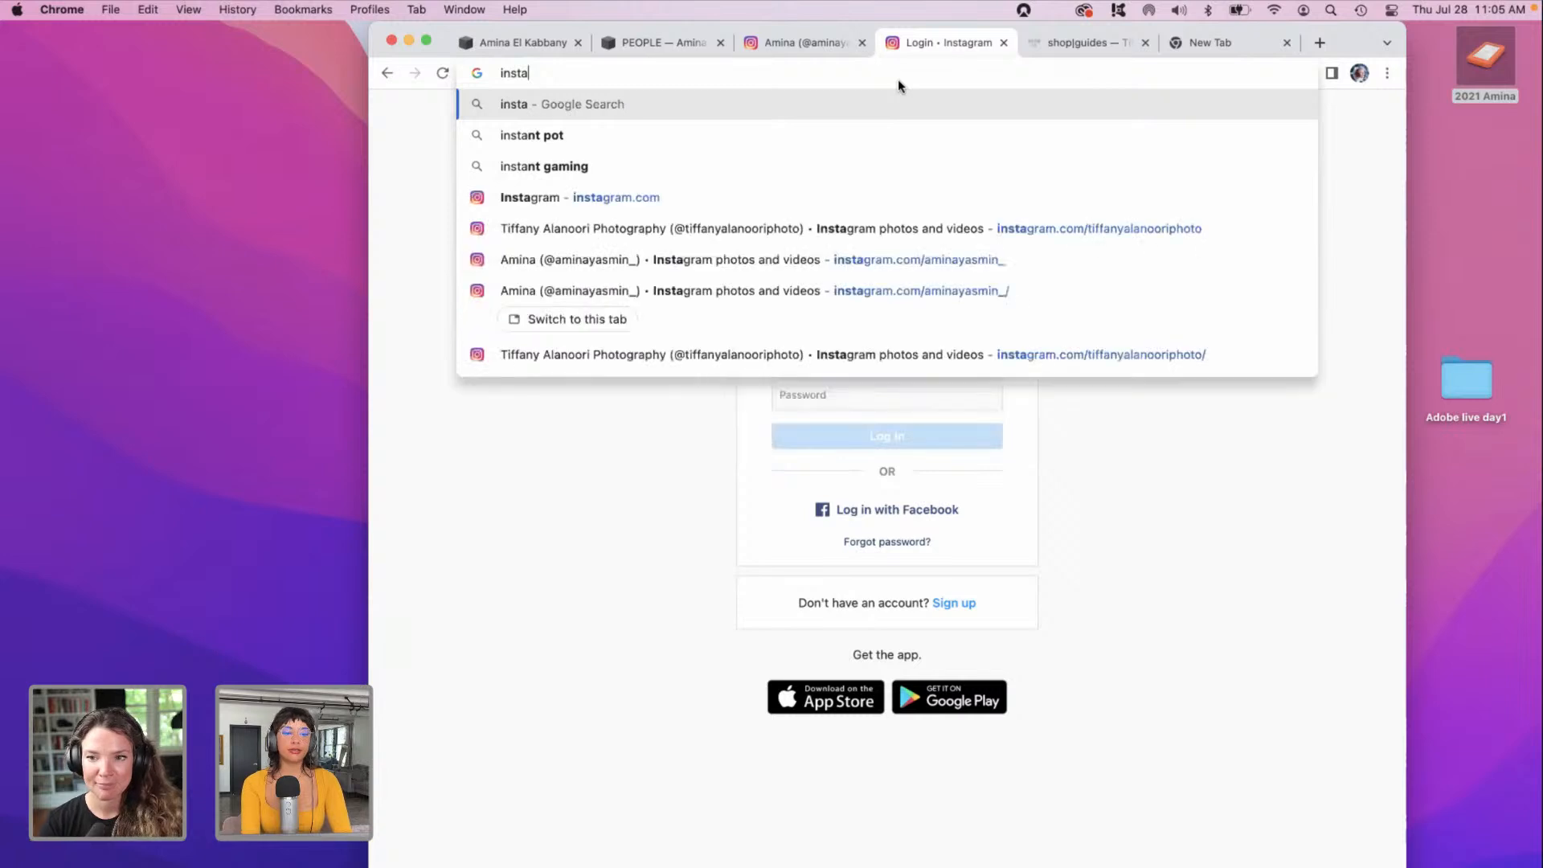
key(BackSpace)
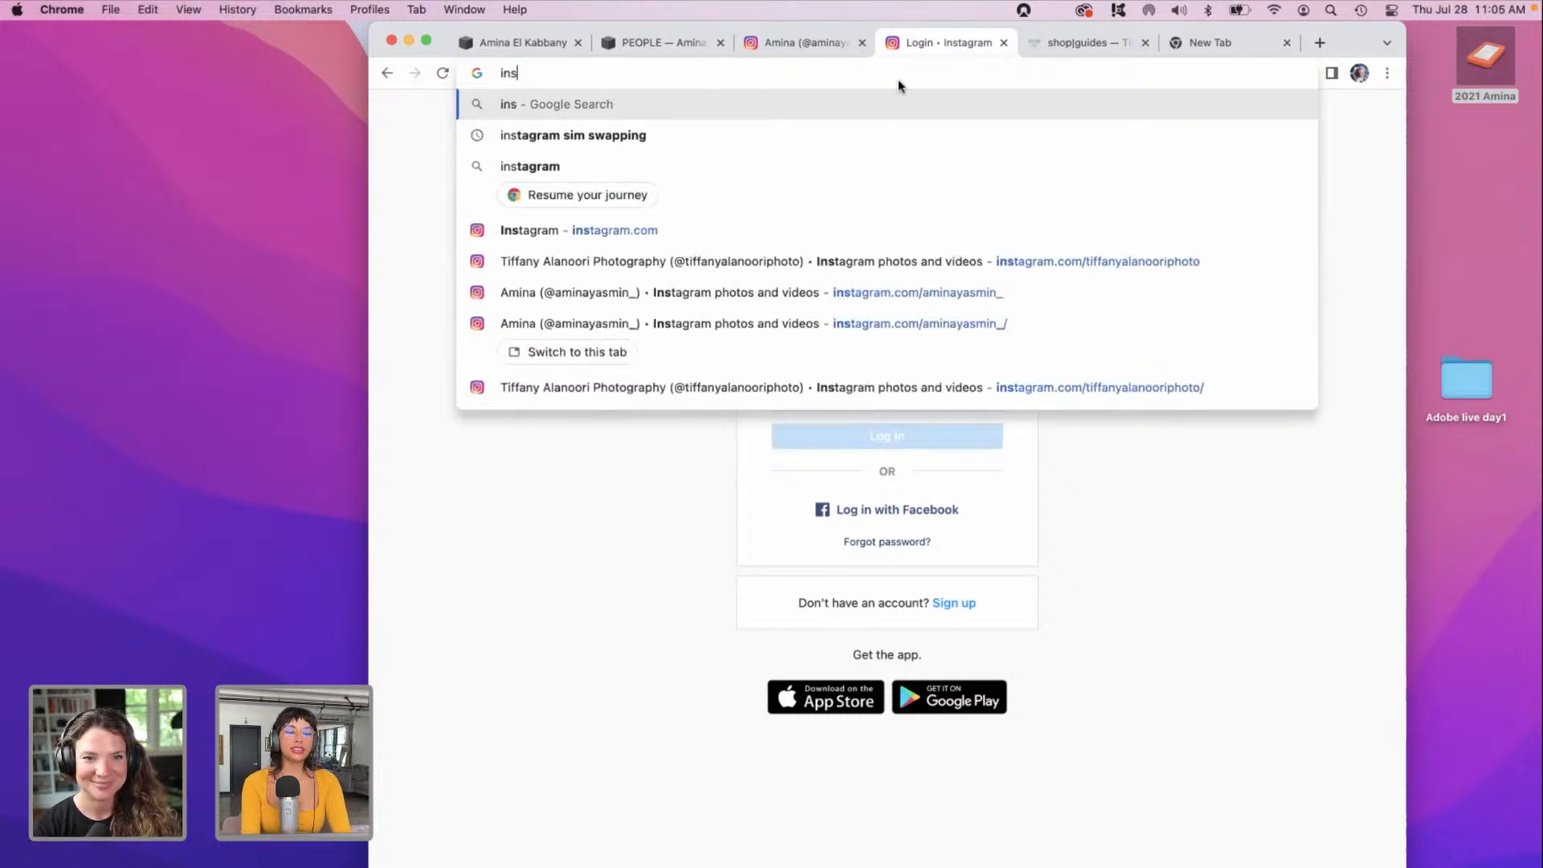
click(847, 268)
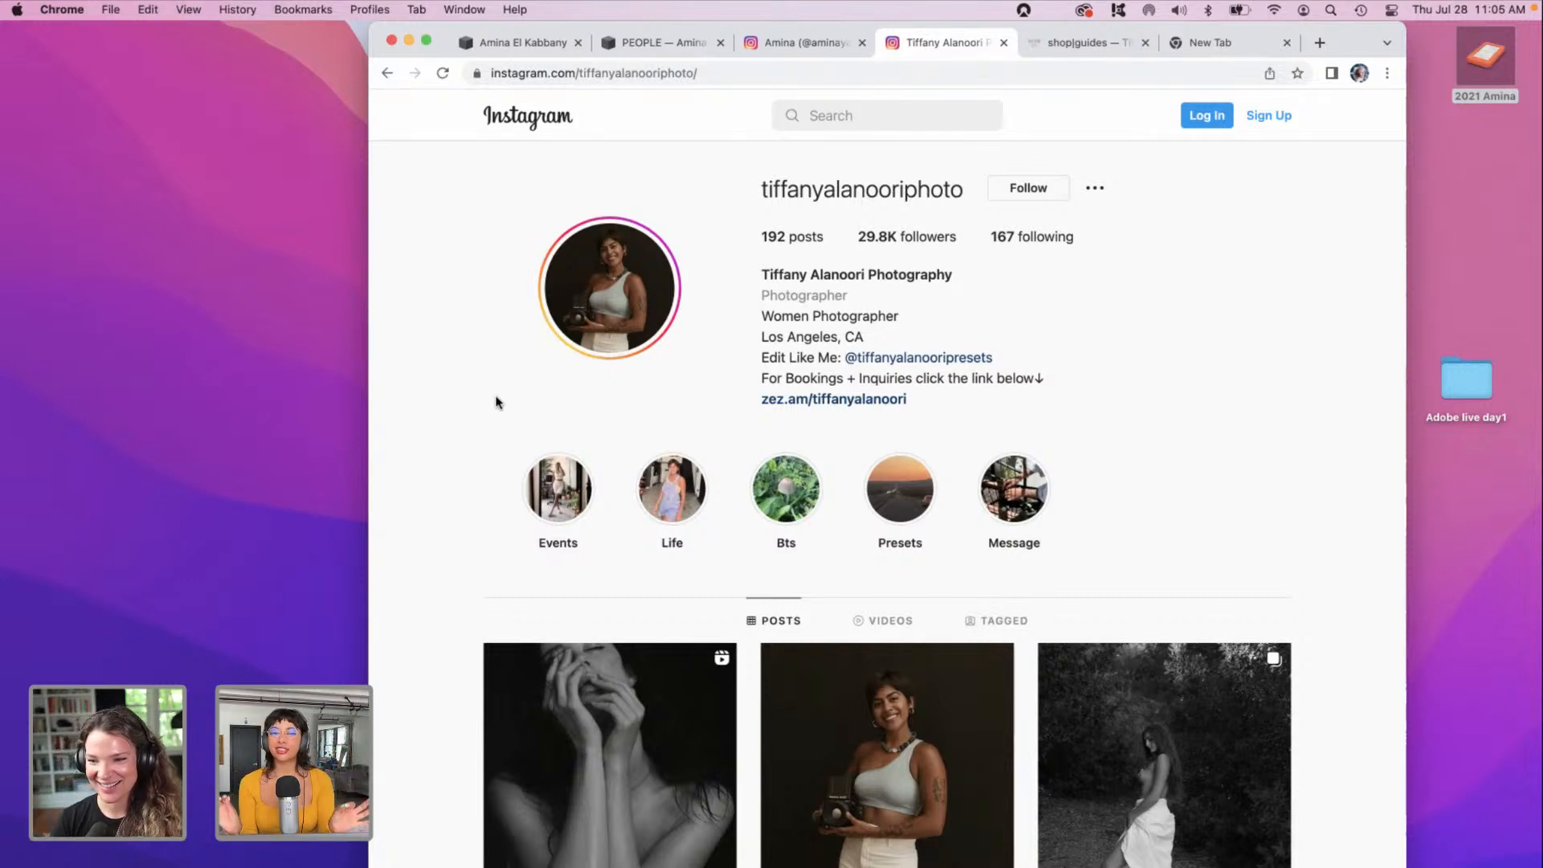
Step: Examine the posts on the photographer's main profile, dismissing the login prompt, and return to the profile description
scroll(496, 404, down, 2)
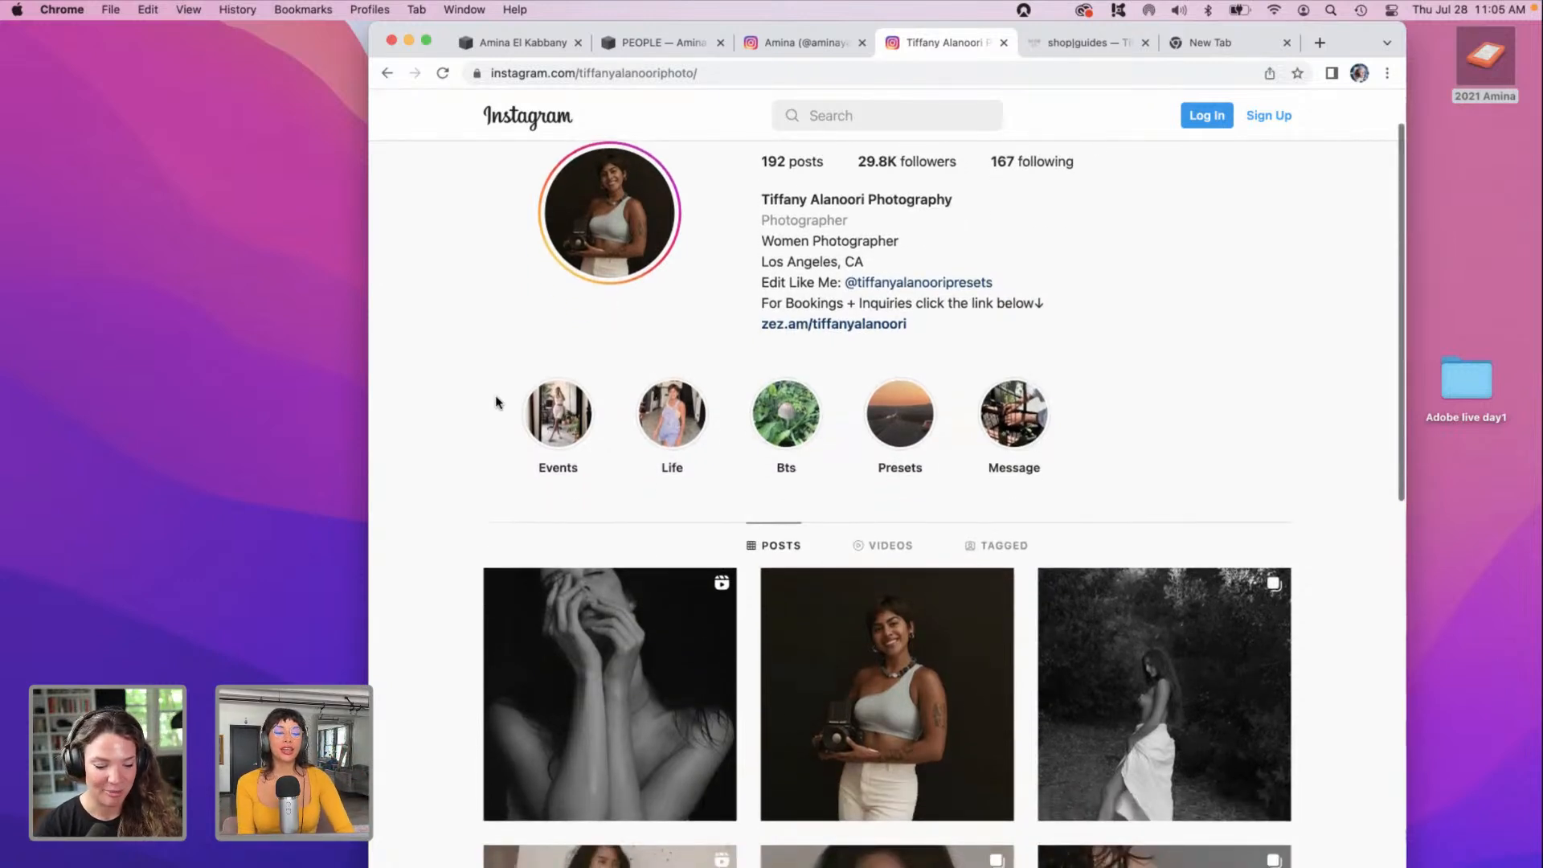
scroll(438, 457, down, 5)
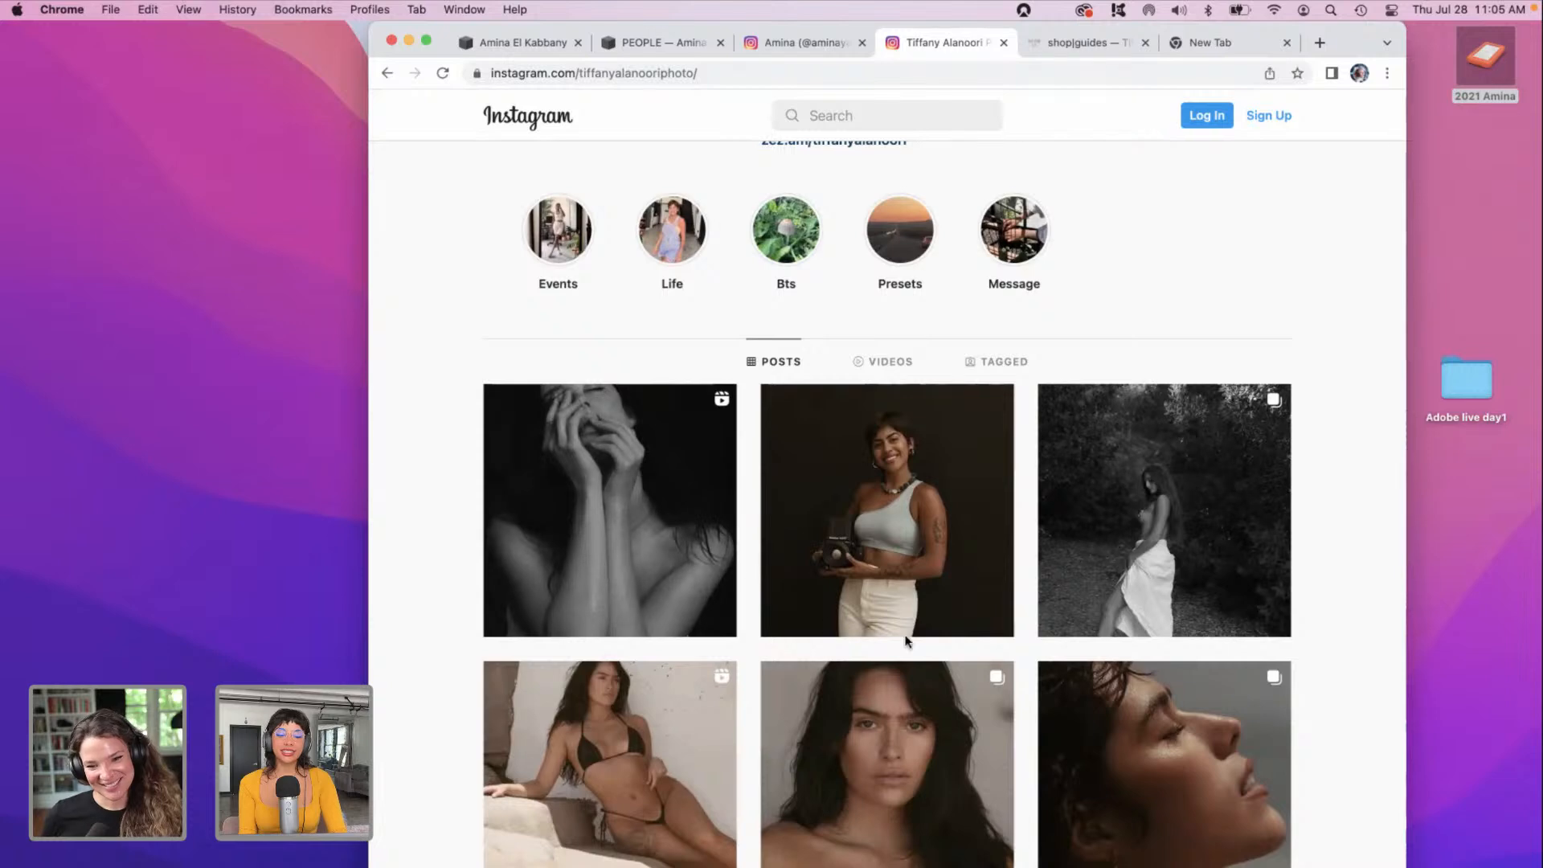
click(1147, 732)
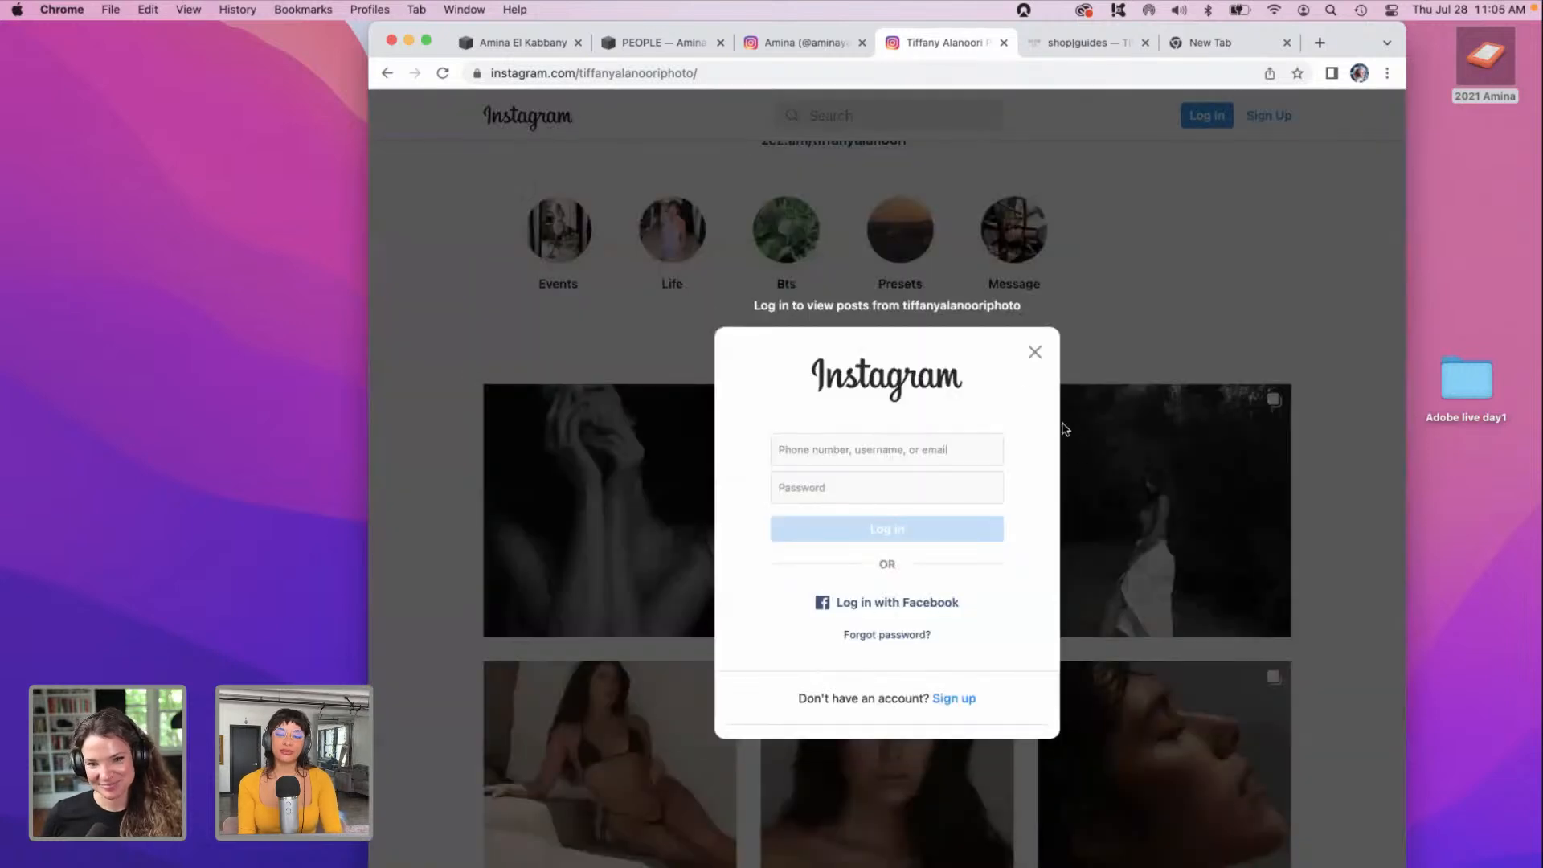
click(1035, 353)
scroll(1034, 362, down, 2)
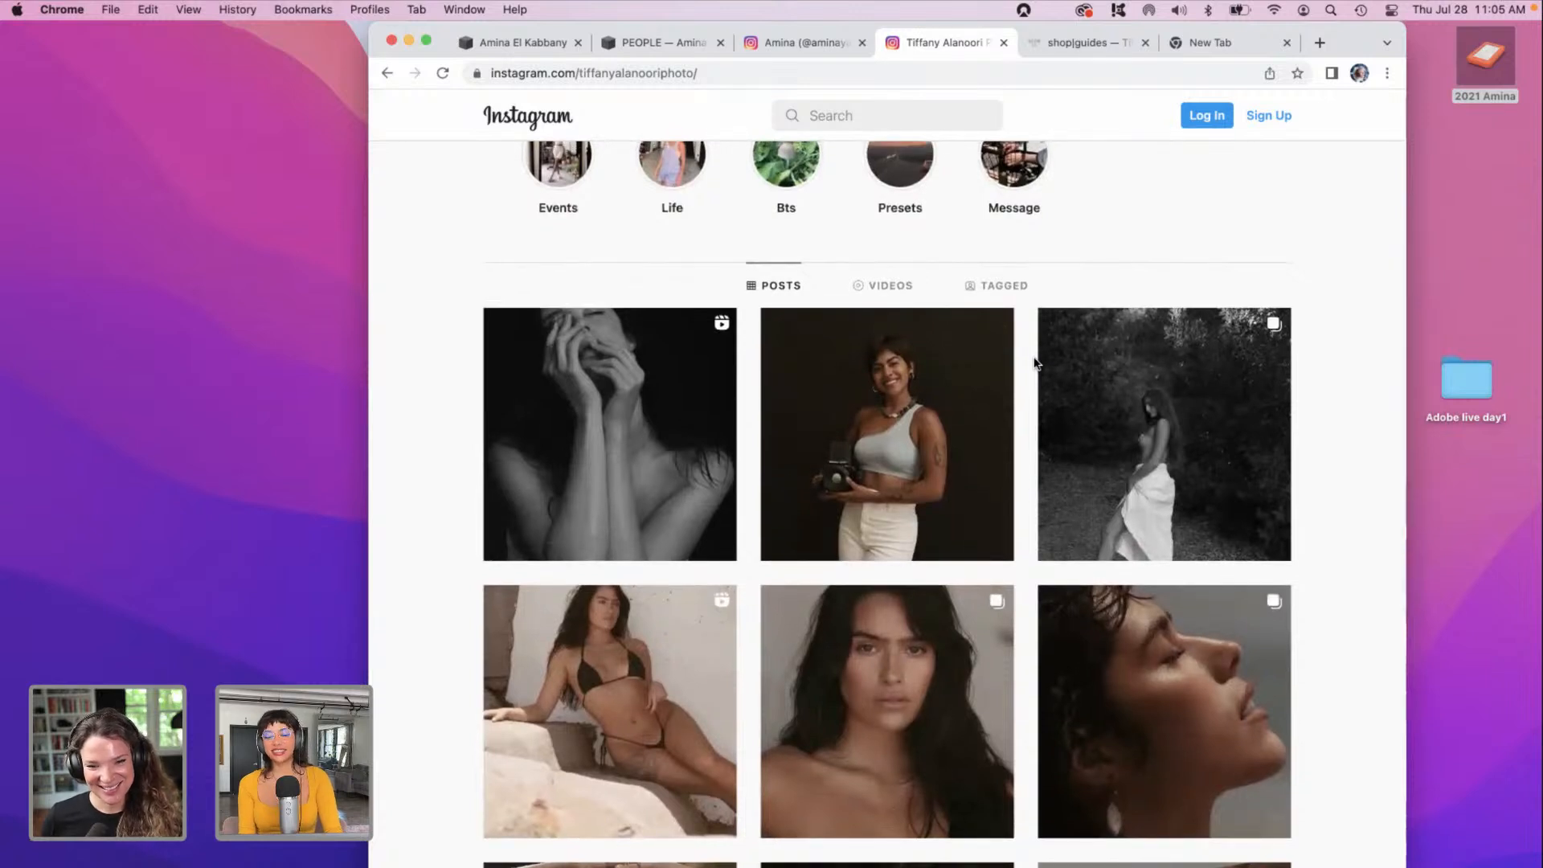
scroll(1035, 362, up, 5)
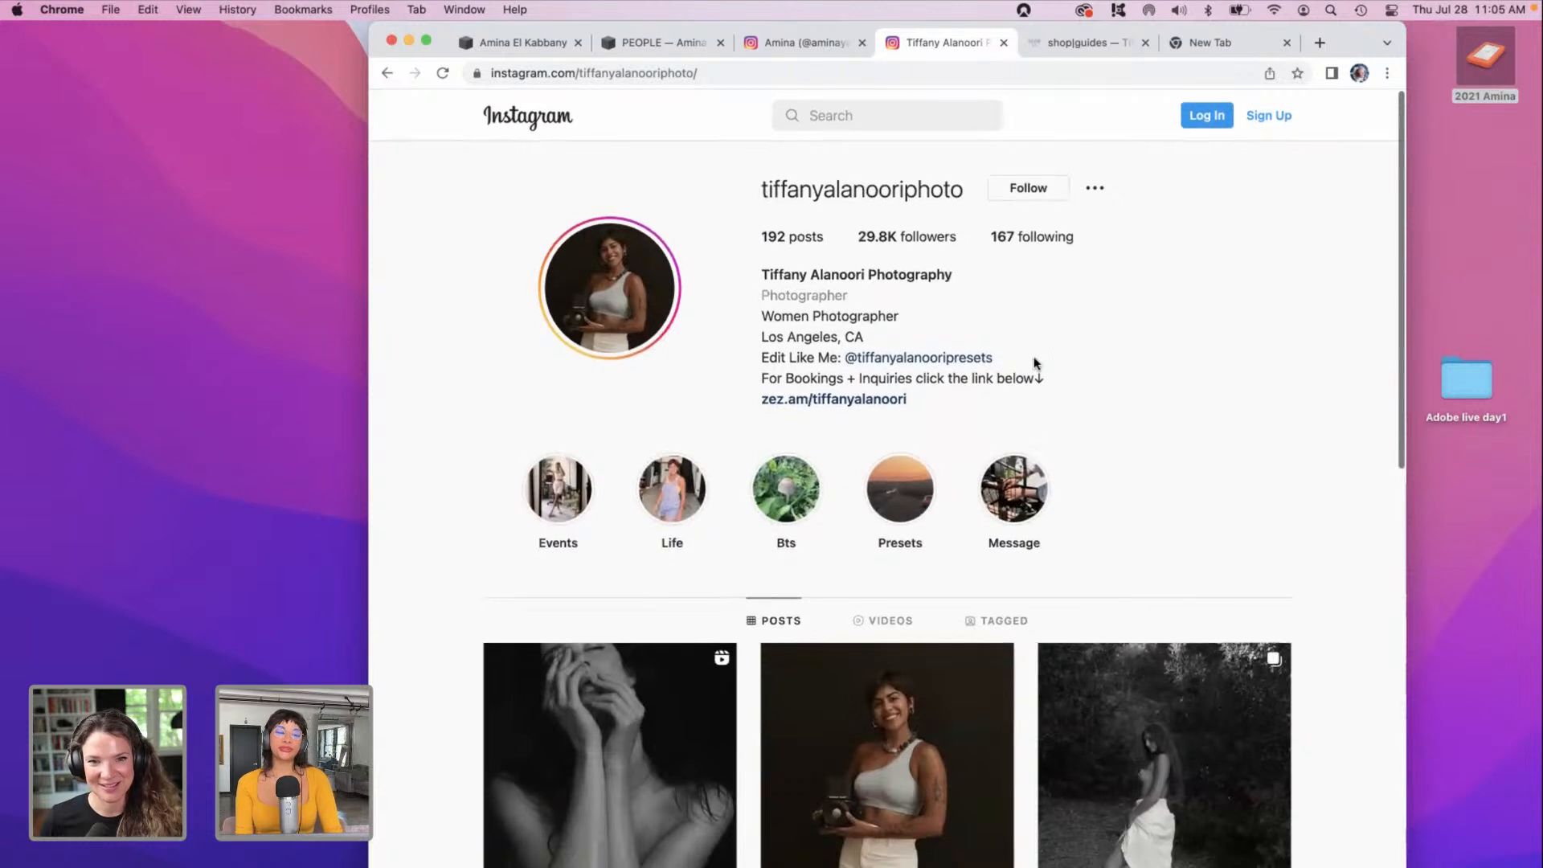
Step: Switch to Lightroom Classic and open the graffiti alley photo IMG_9593.JPG for developing
click(407, 40)
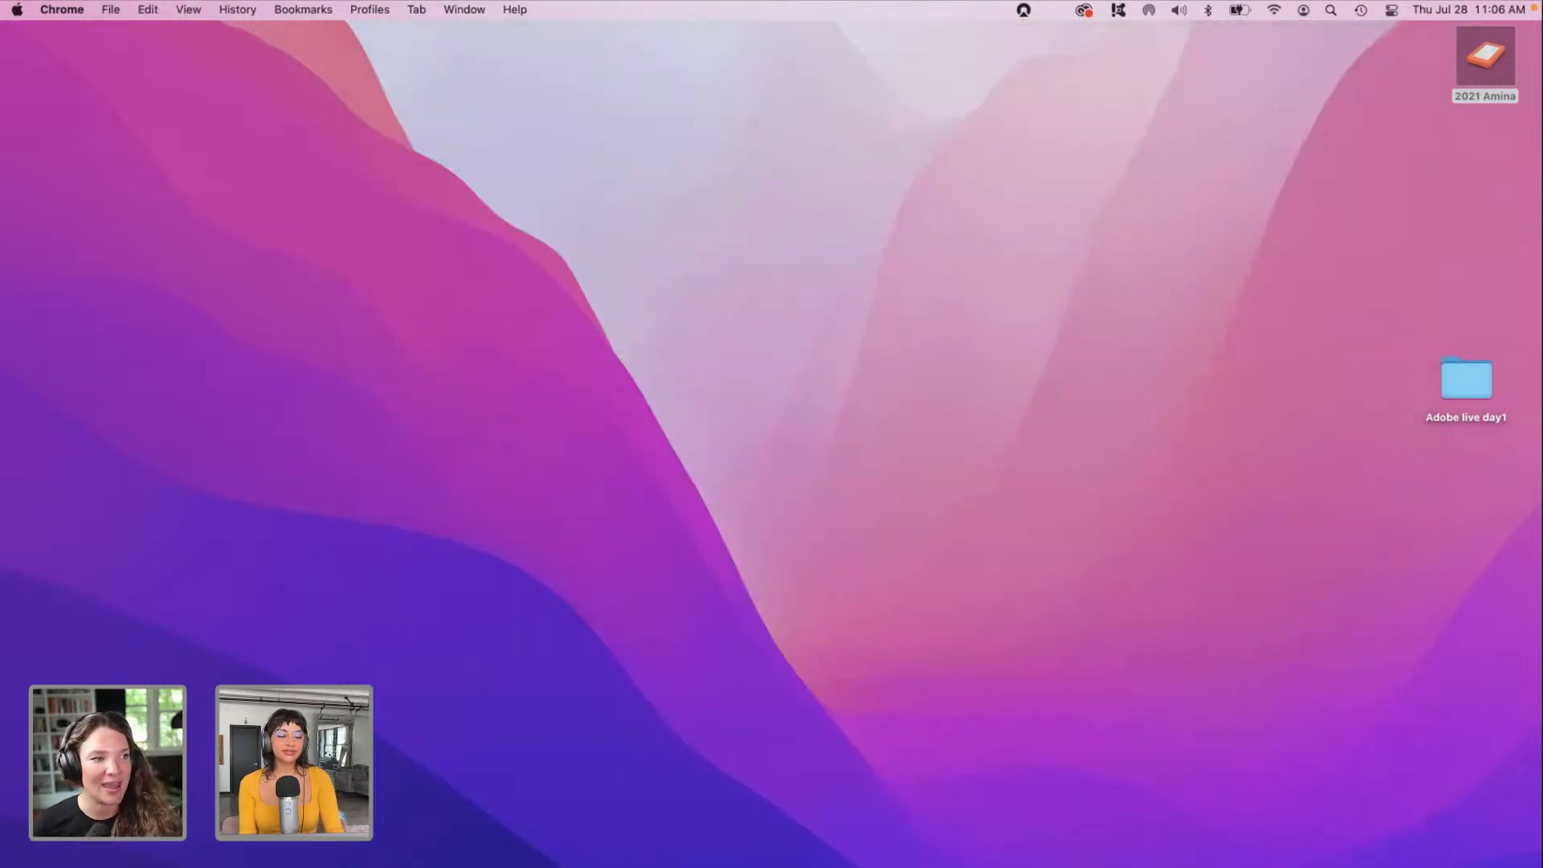
click(442, 866)
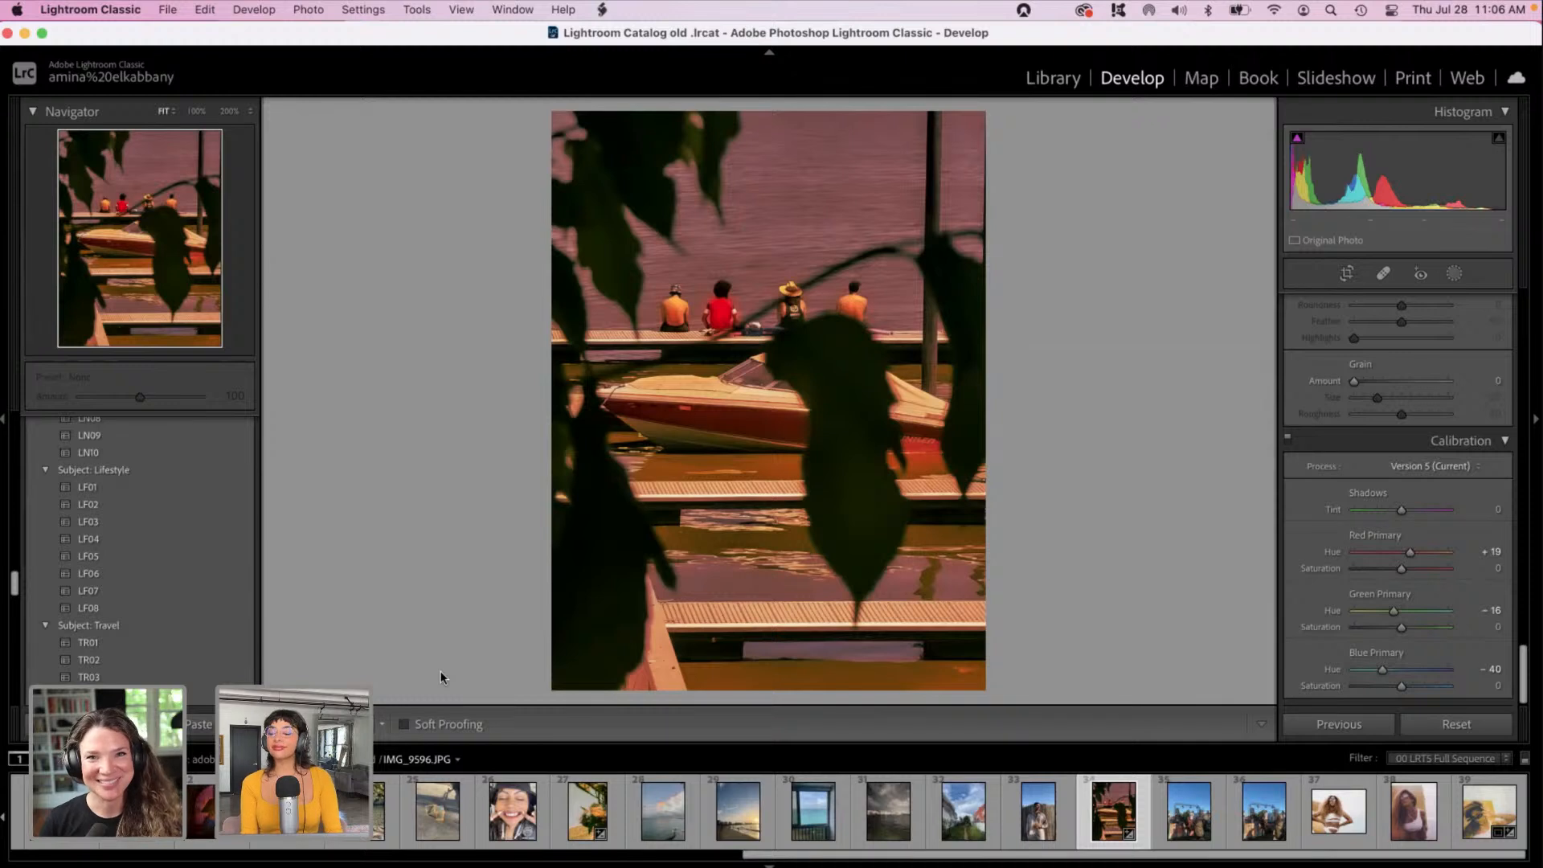
click(962, 817)
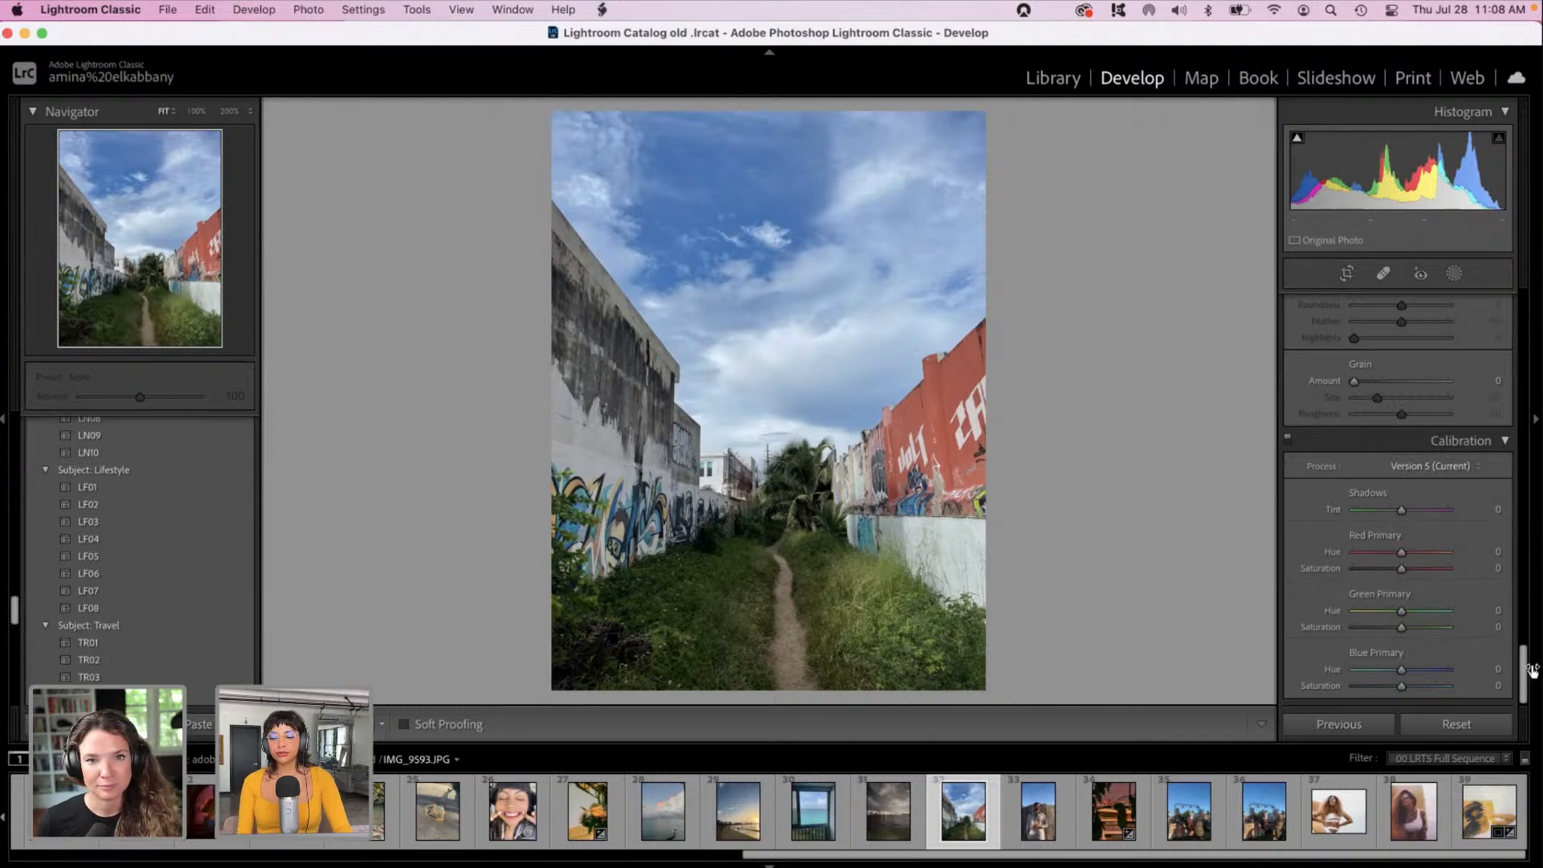
Step: Set the alley photo's Exposure to +0.75, Highlights to -100, Whites to -100 and Blacks to +80
drag(1524, 666, 1433, 232)
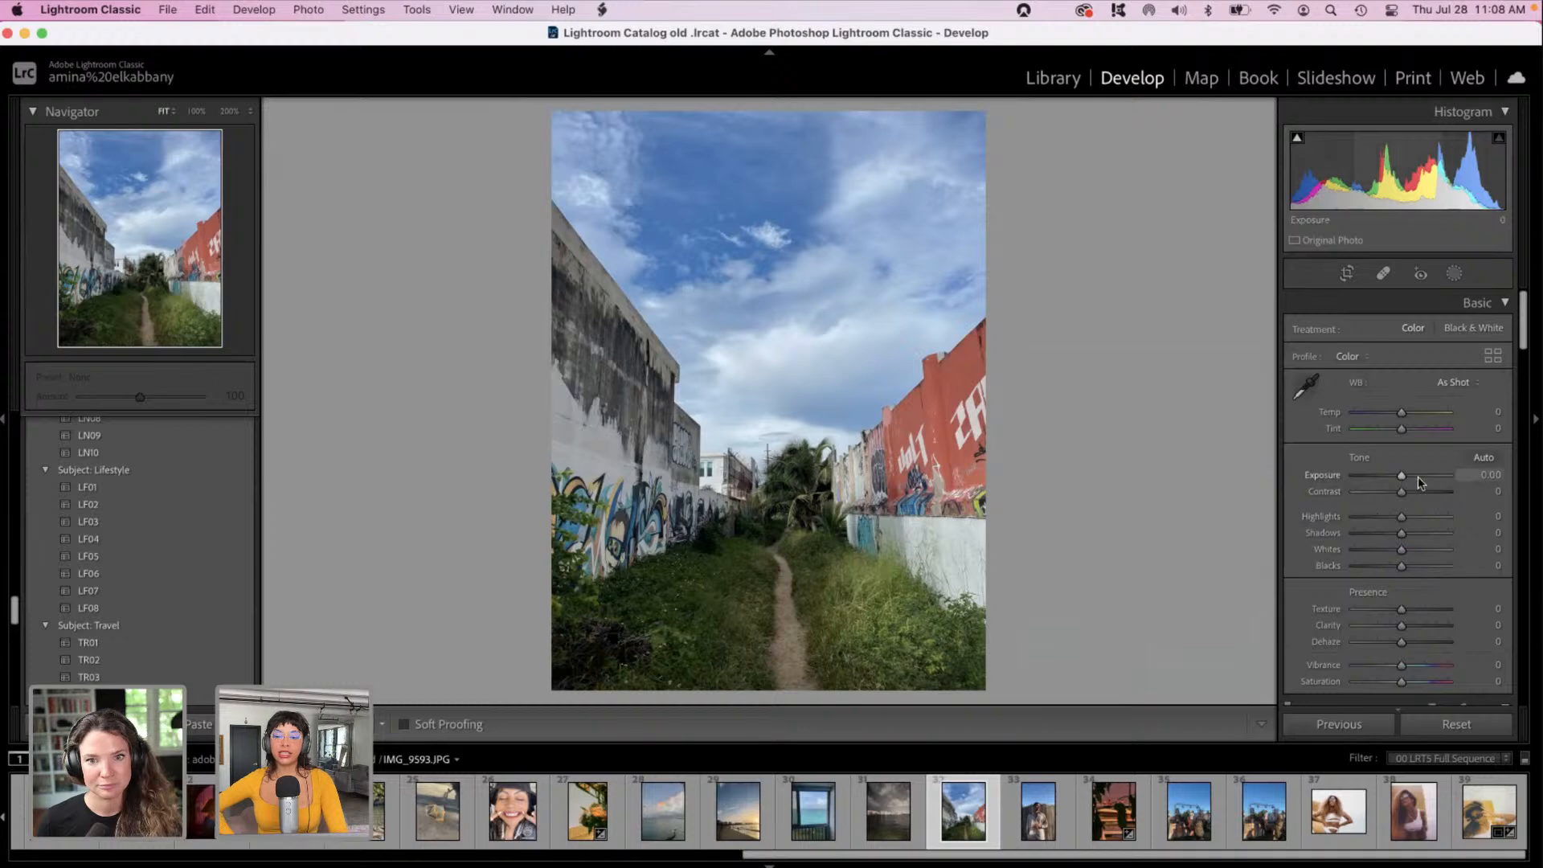
drag(1419, 482, 1338, 554)
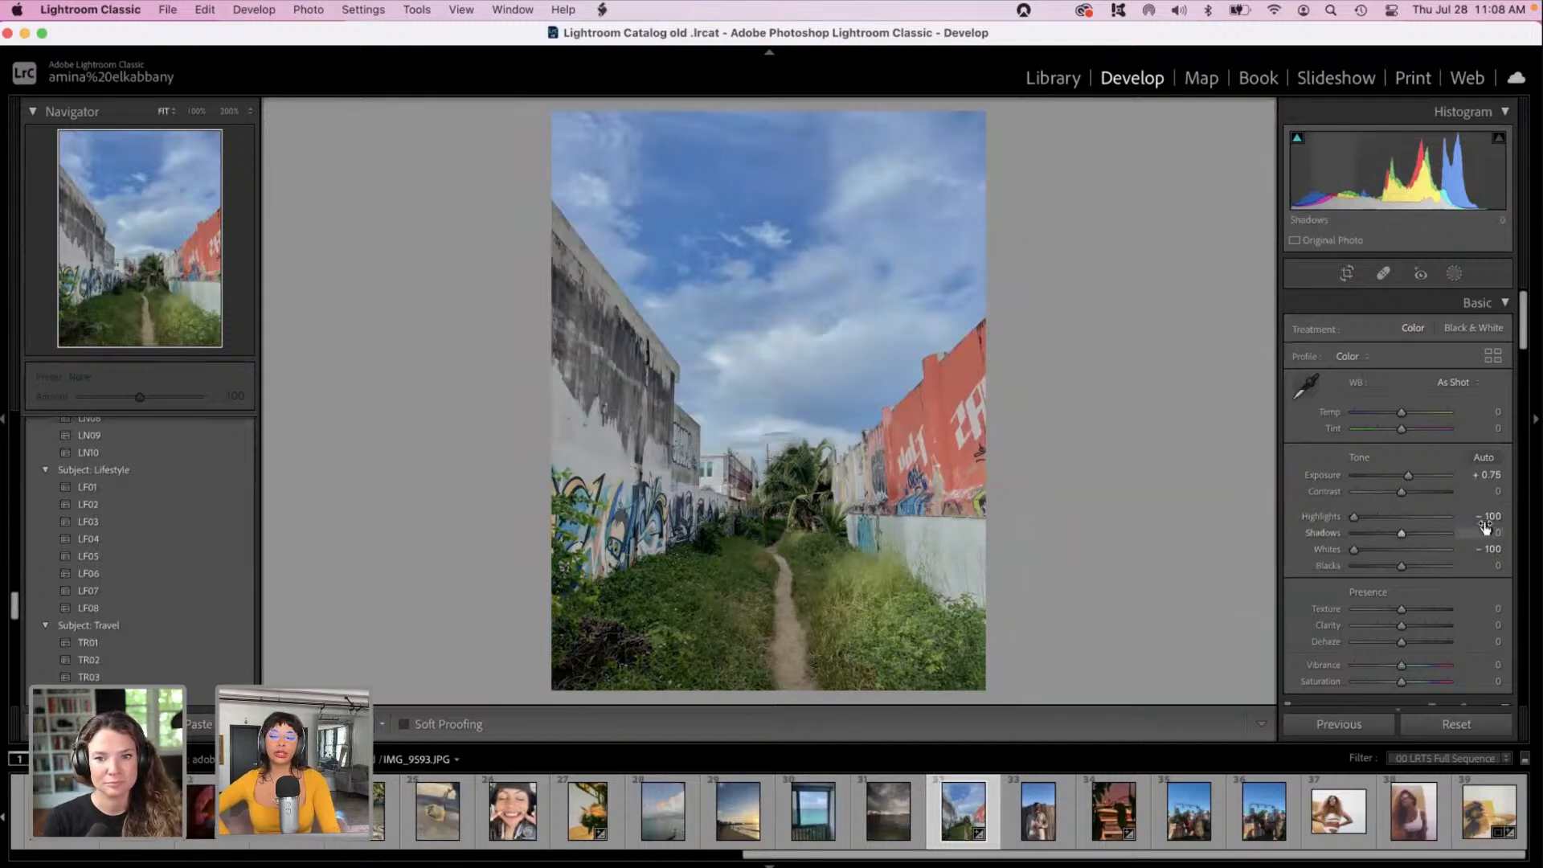
drag(1400, 565, 1438, 575)
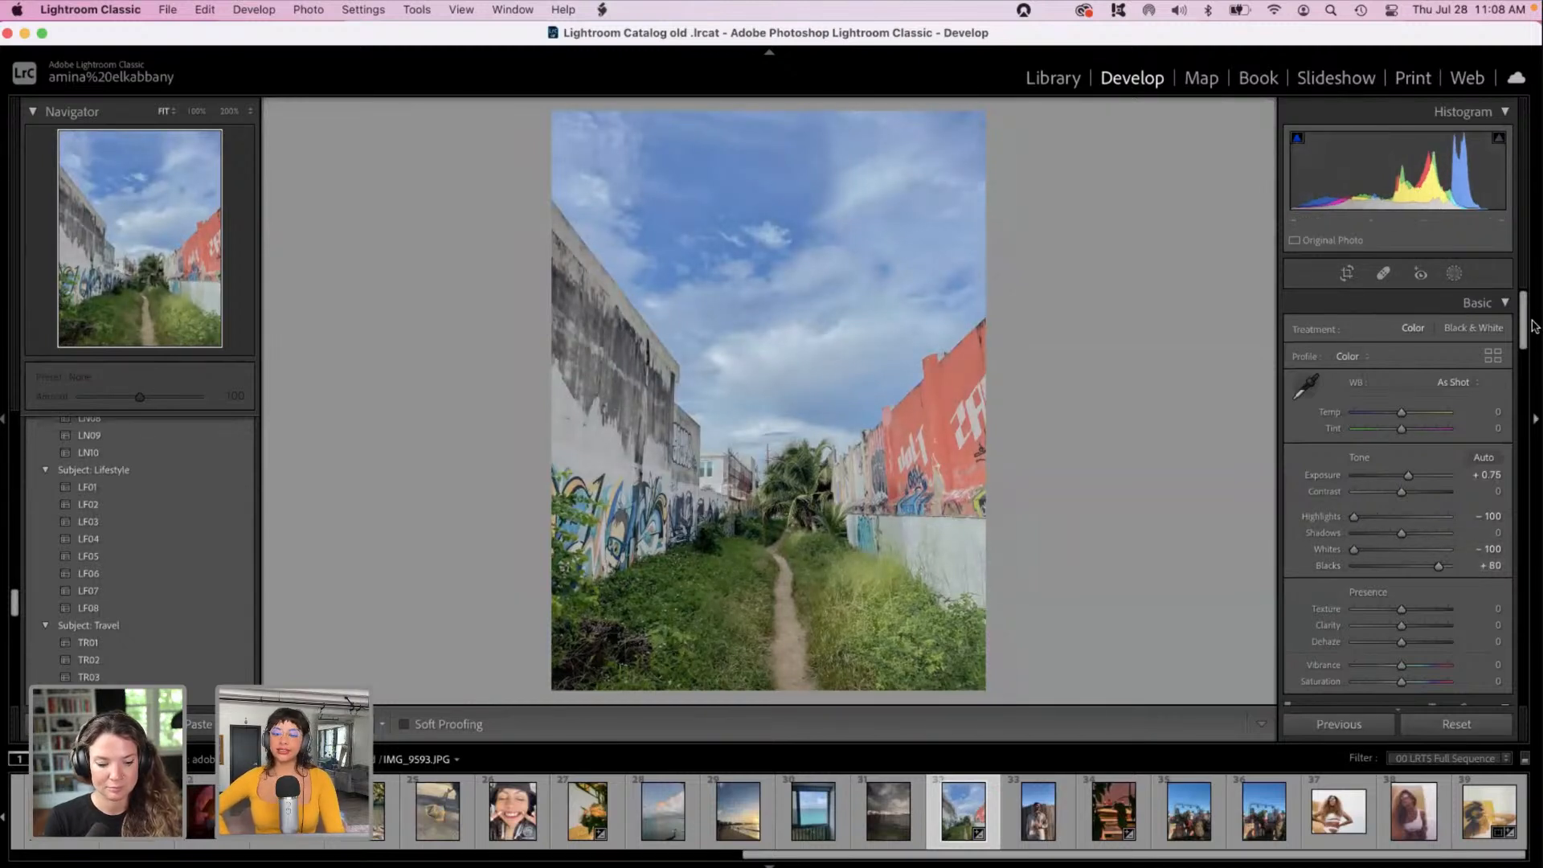
Step: Set the HSL hue of the magentas to +30 and the greens to -100
drag(1526, 336, 1524, 439)
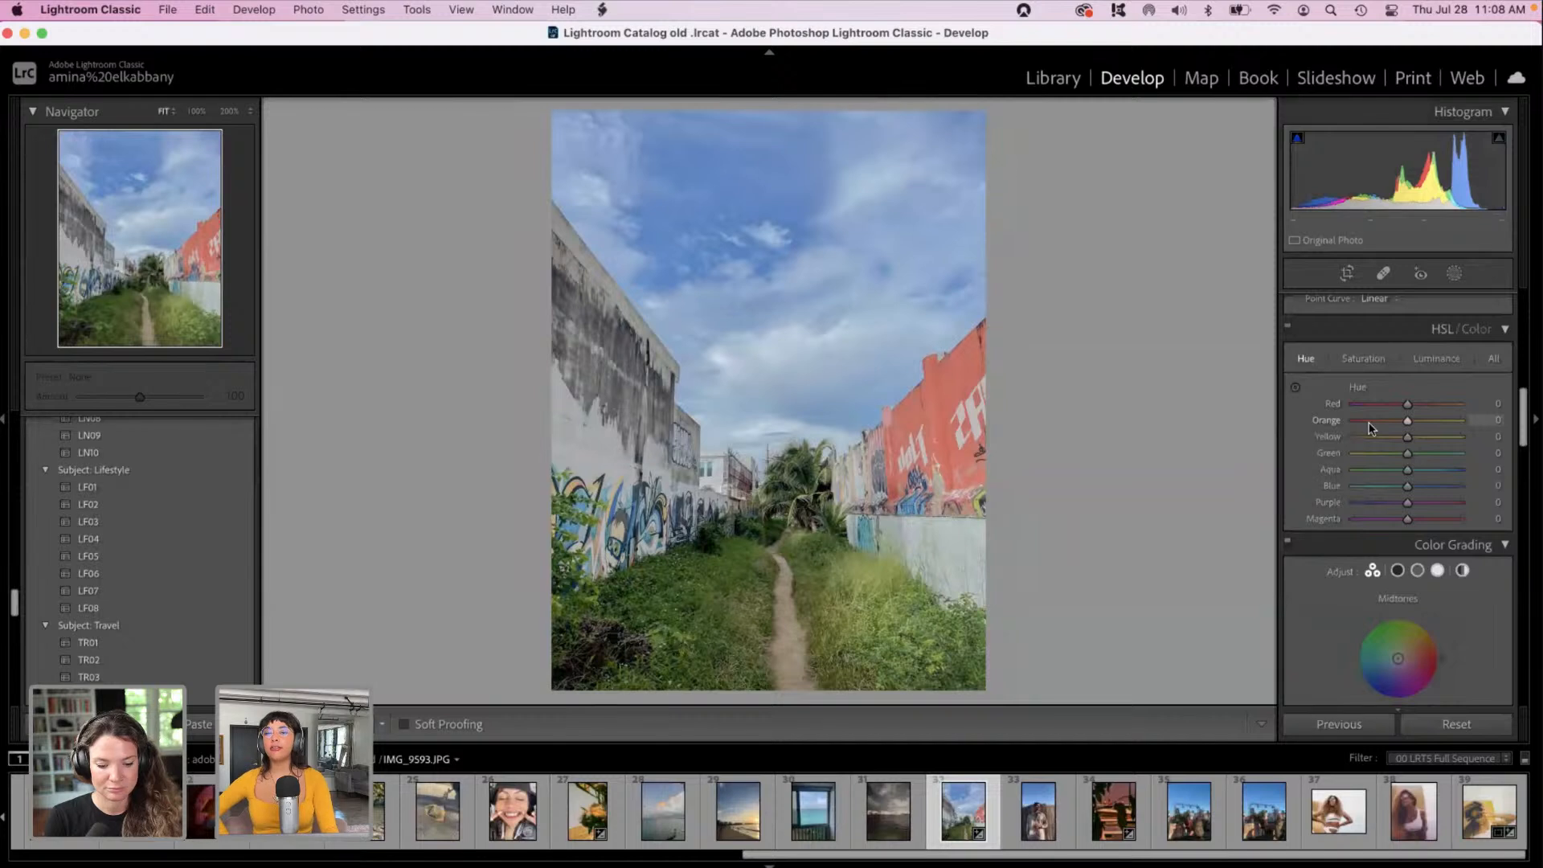
click(1374, 518)
click(1423, 519)
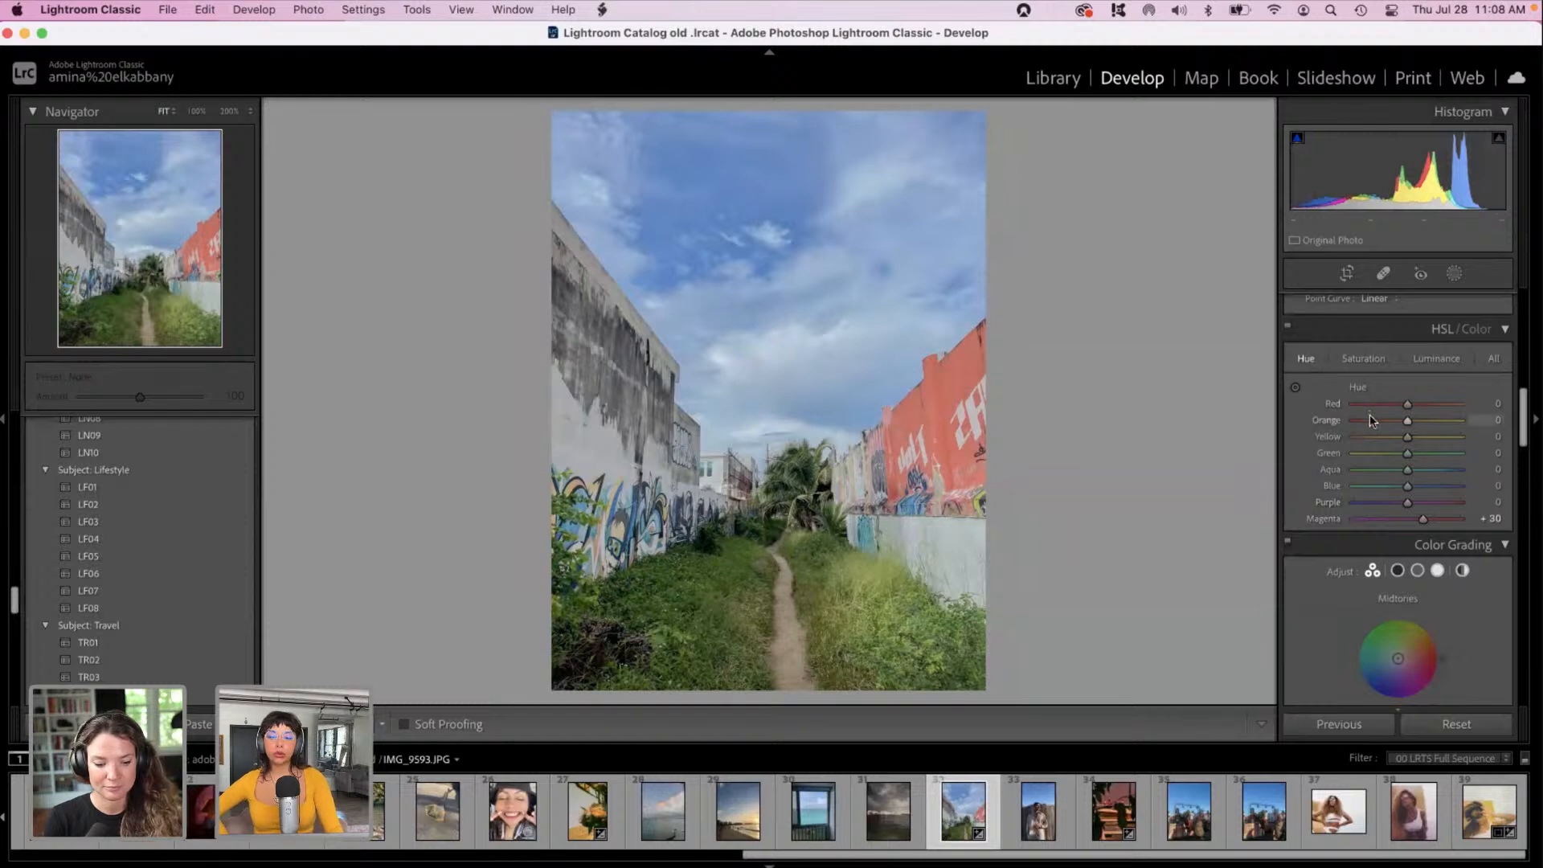
click(1354, 453)
drag(1355, 456, 1334, 456)
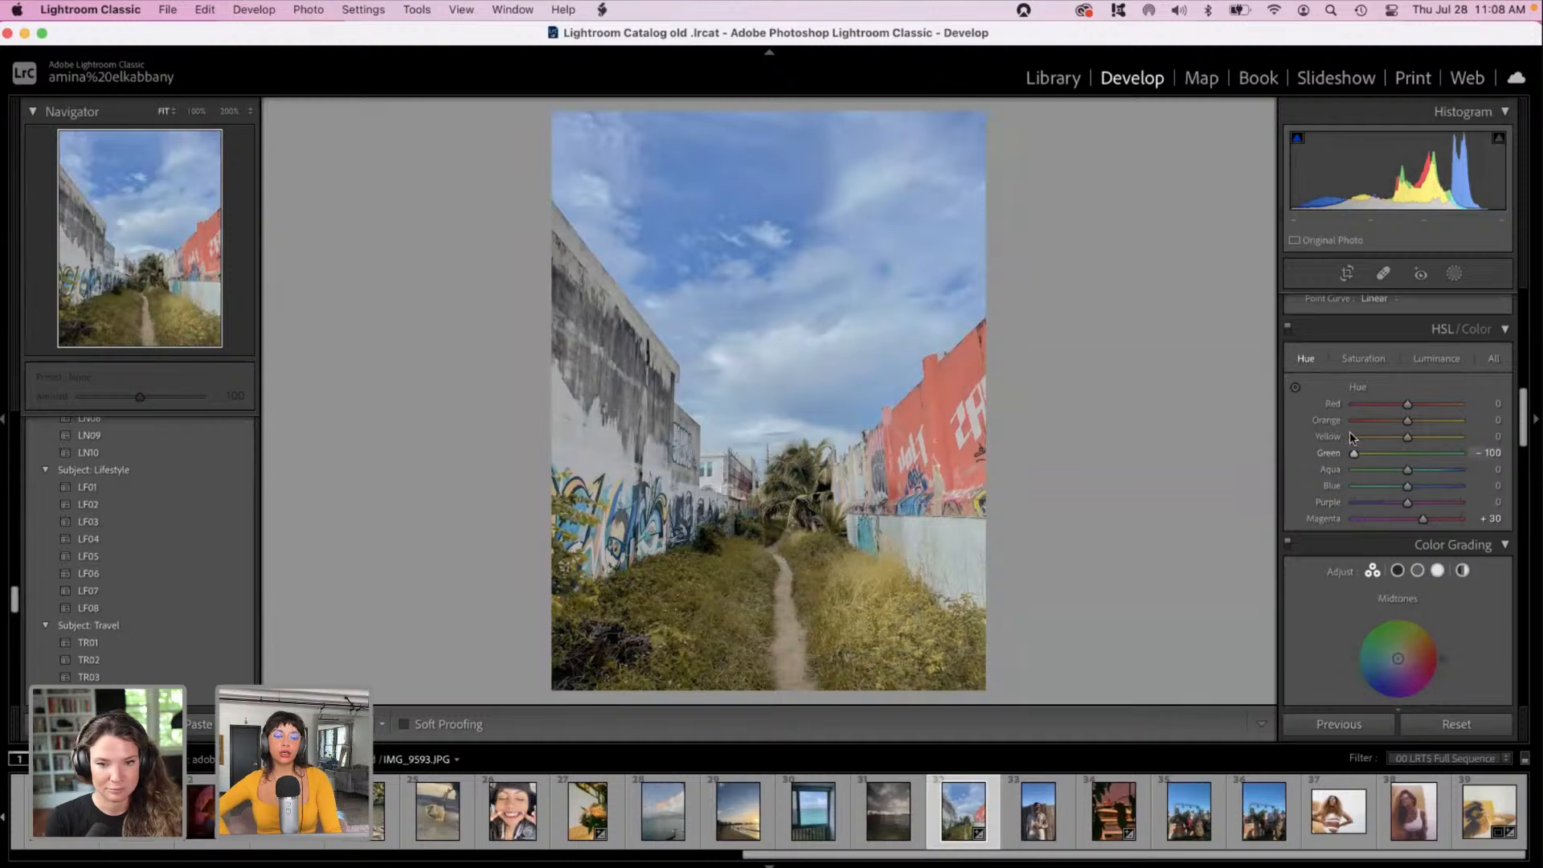
Step: Set the HSL hue of the yellows to +100, the reds to +100 and the oranges to +98
click(1426, 440)
drag(1444, 436, 1486, 446)
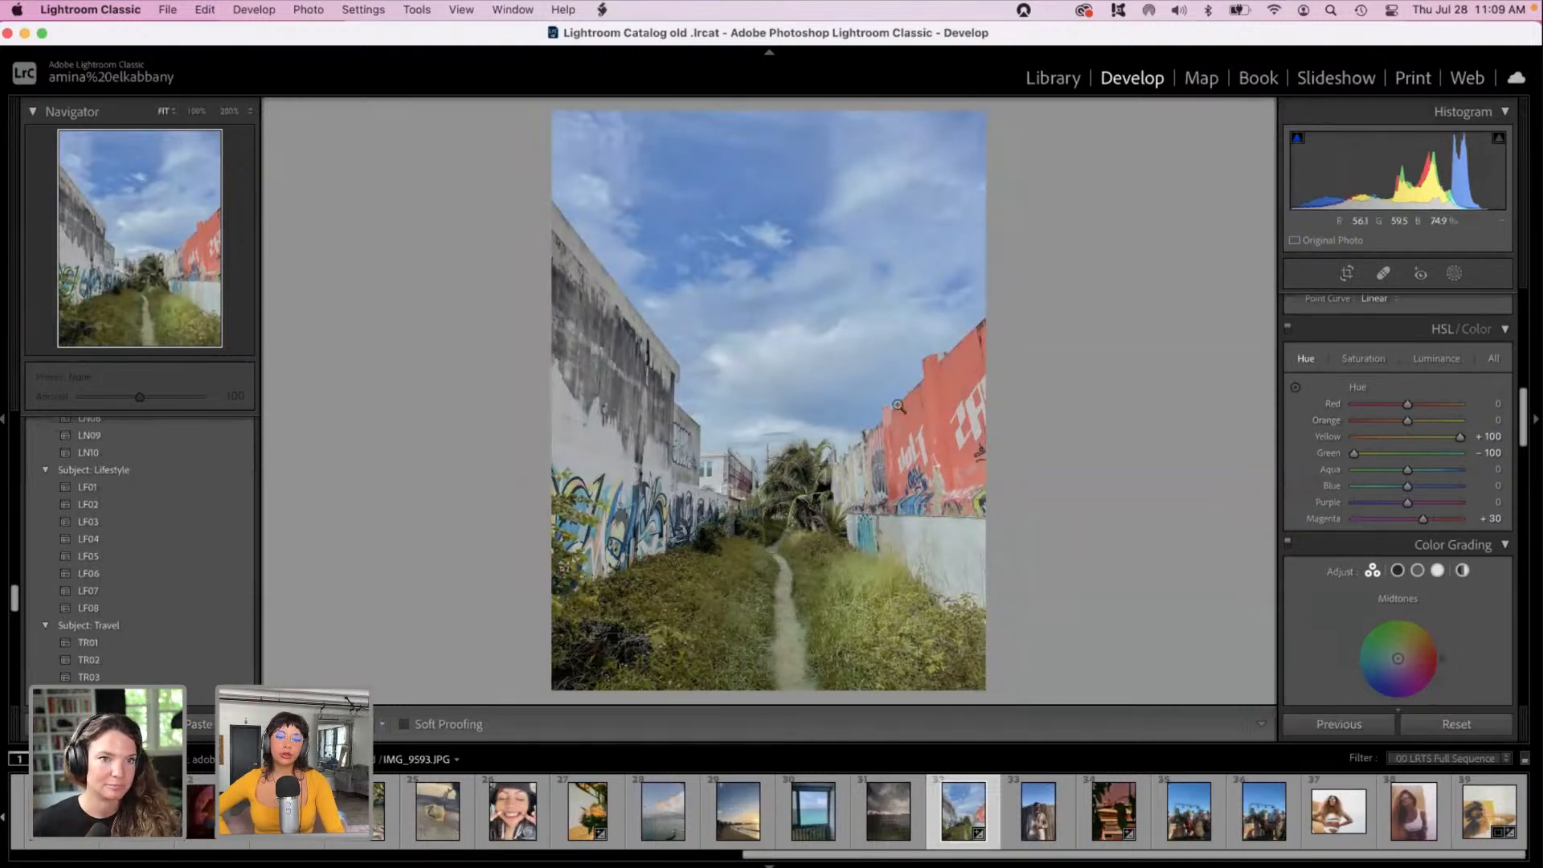
drag(1429, 403, 1511, 399)
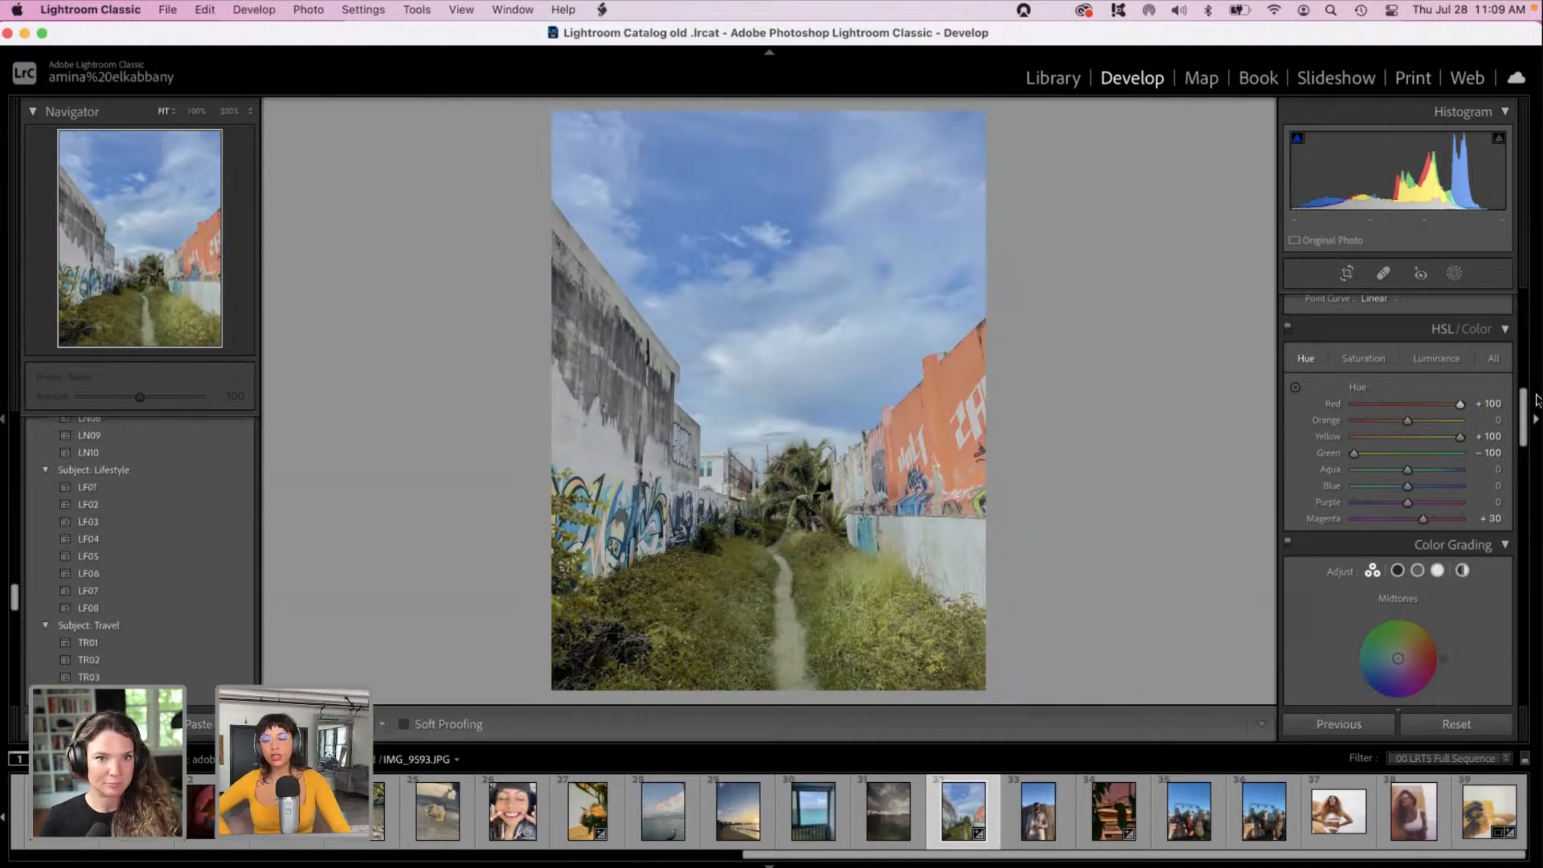
drag(1453, 407, 1537, 396)
drag(1407, 420, 1460, 422)
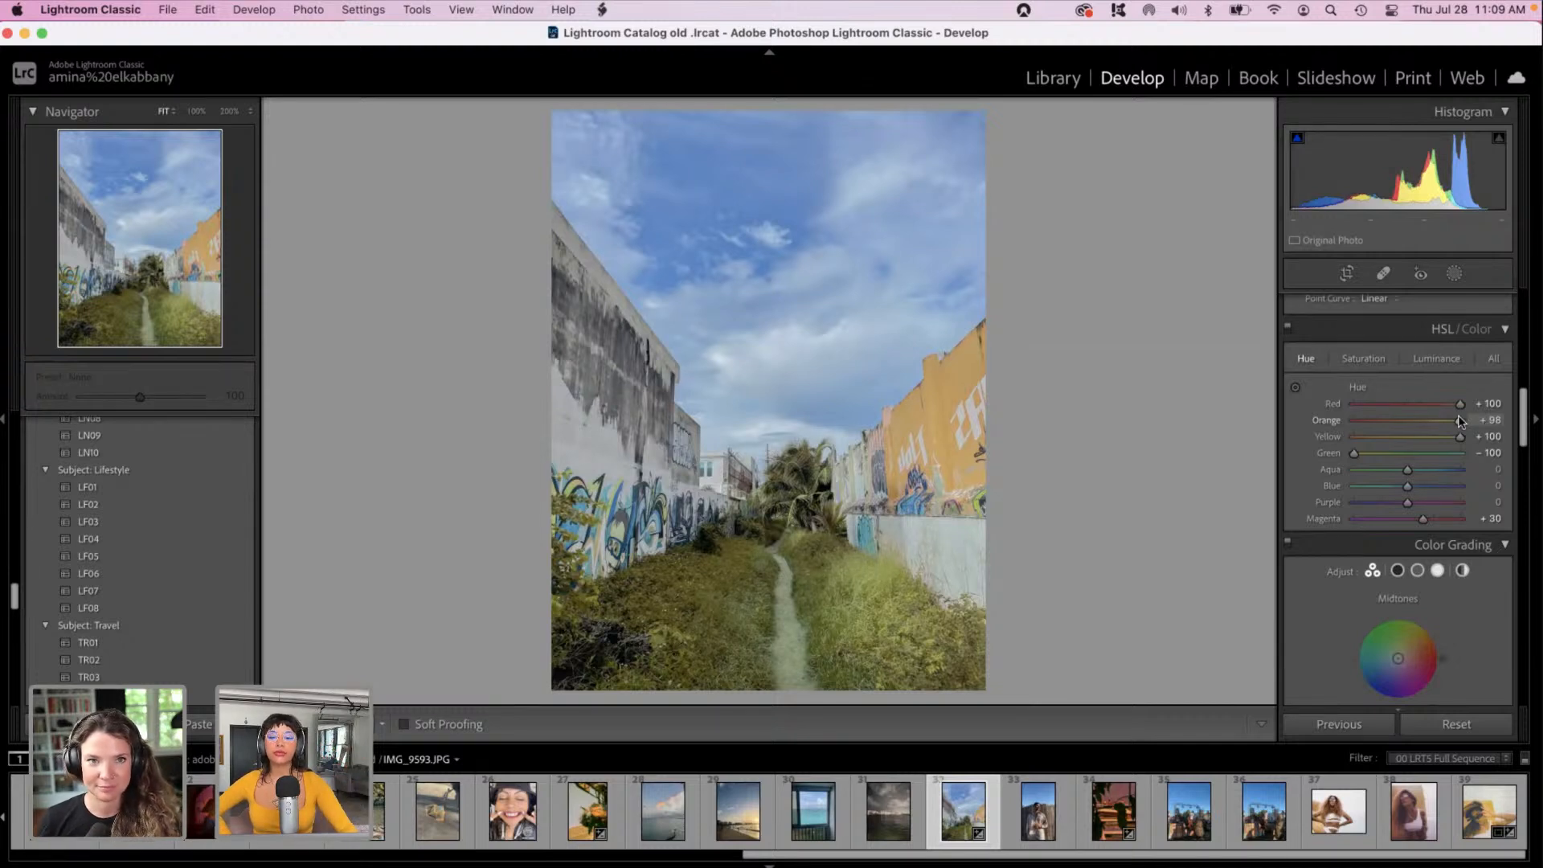
Step: Calibrate the photo's colors with a Red Primary hue of +19 and a Green Primary hue of +67
drag(1521, 414, 1538, 592)
scroll(1477, 571, down, 10)
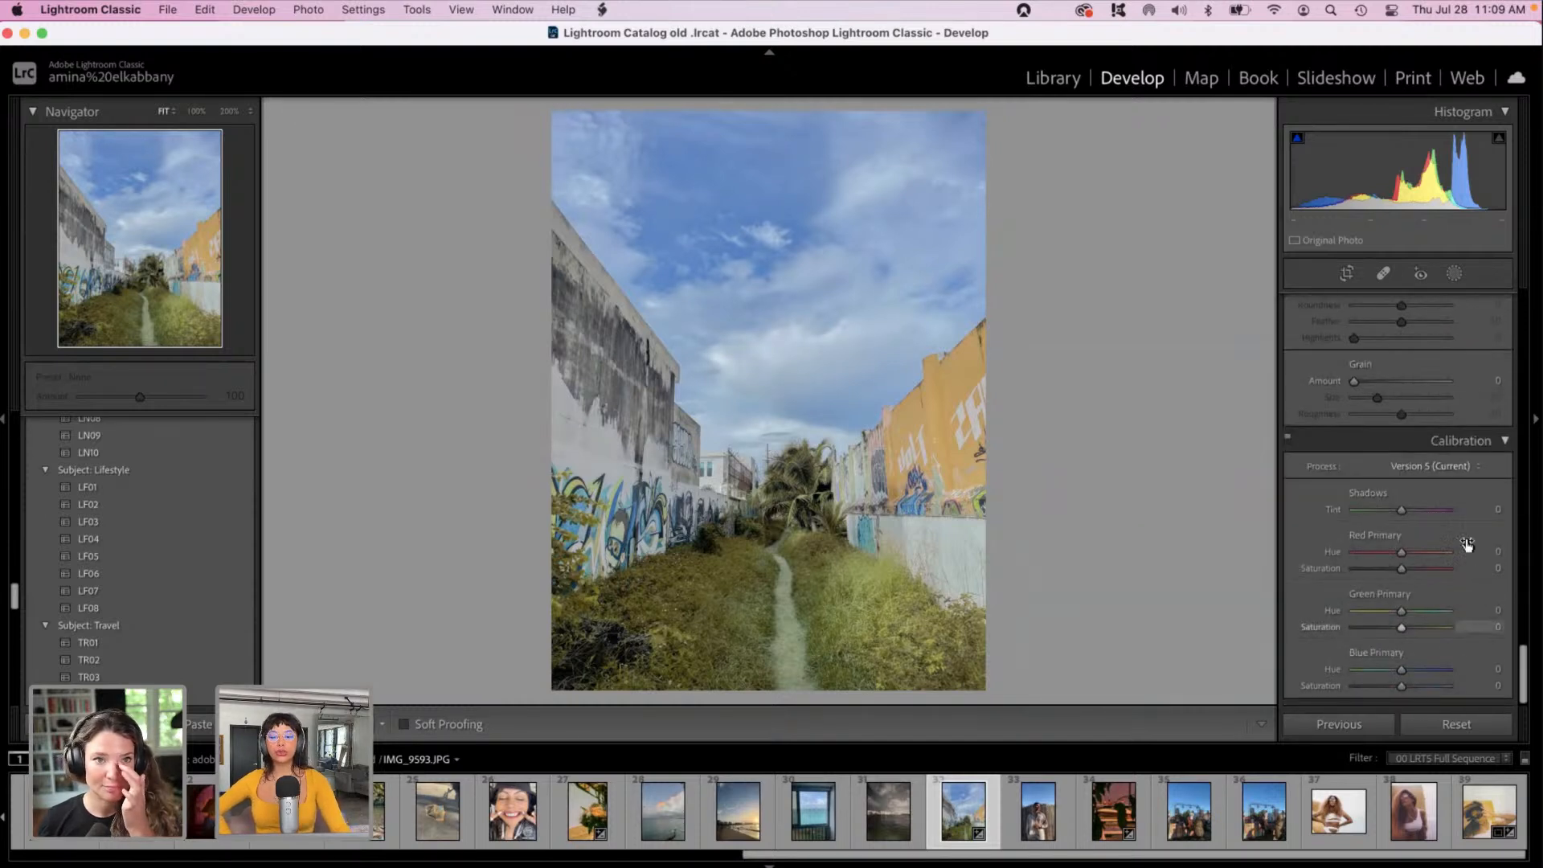
drag(1401, 552, 1432, 614)
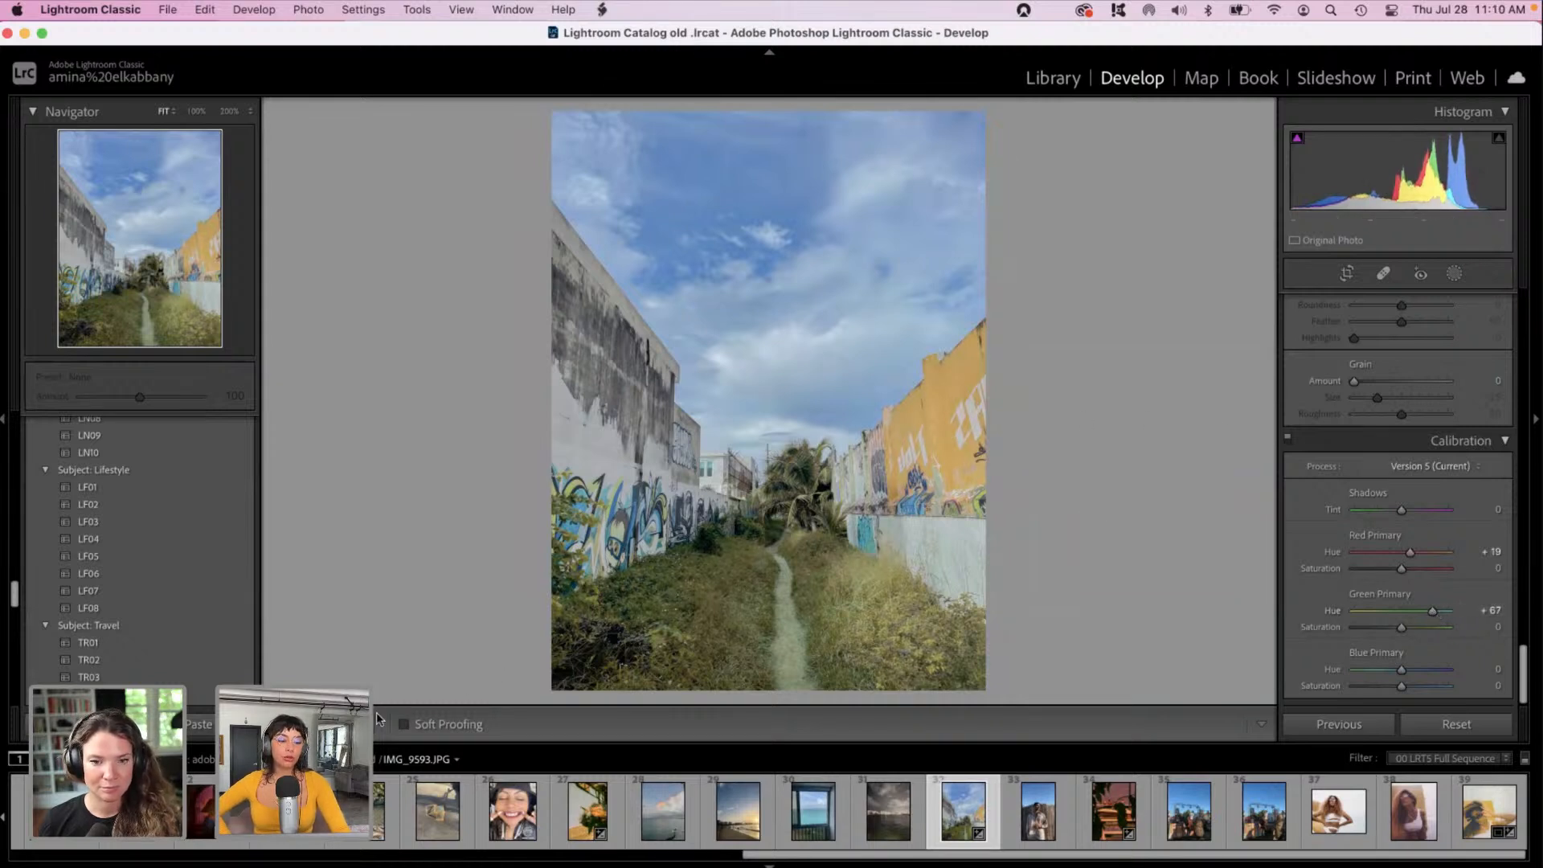
Step: Compare the alley photo before and after the edits, side by side and in a split view, and return to the single view
key(y)
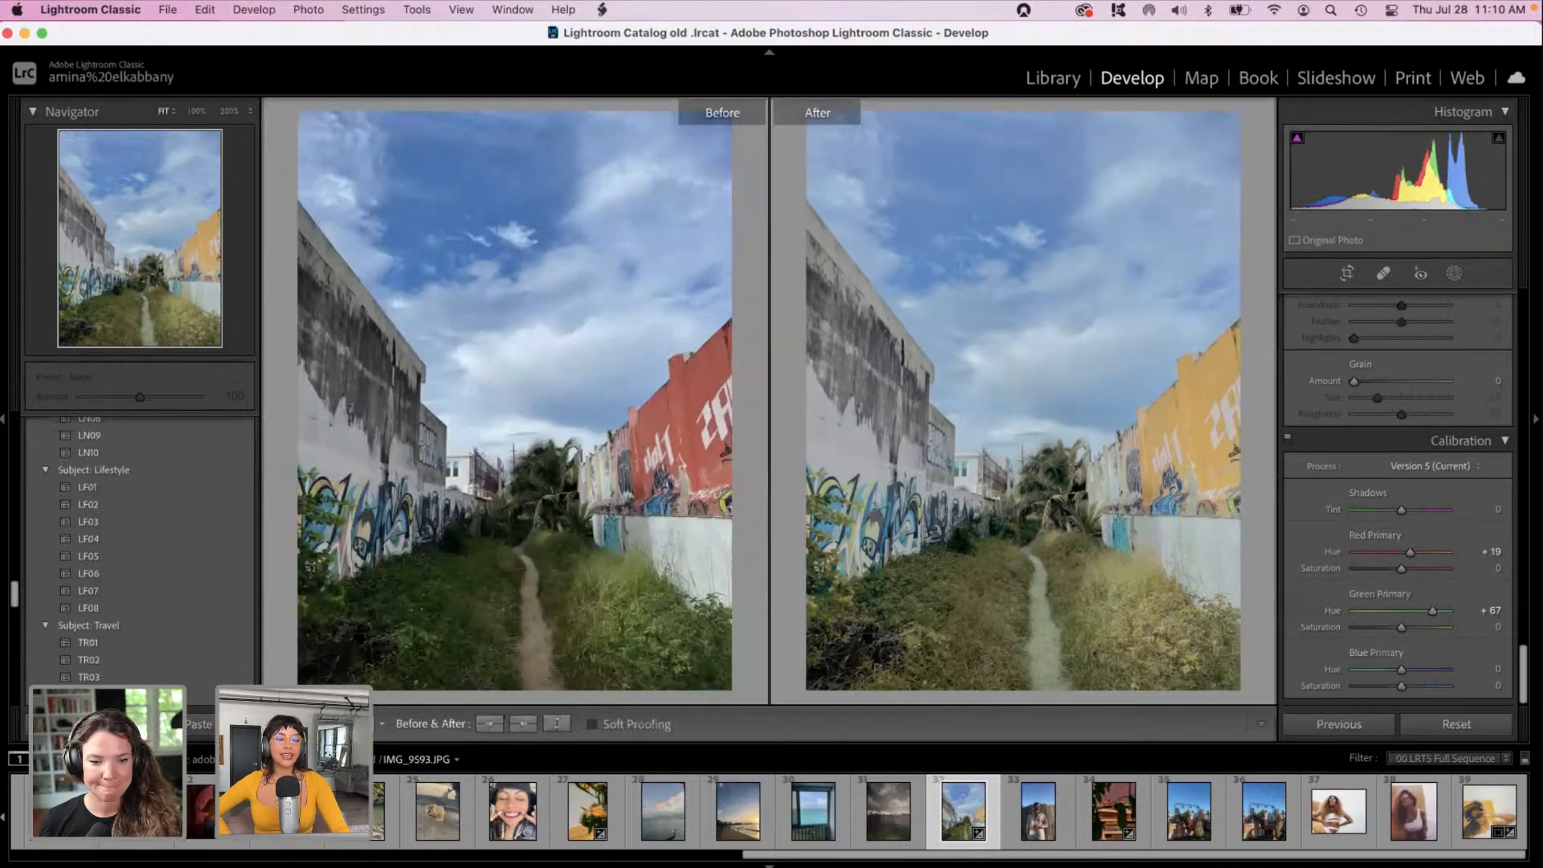
key(shift+y)
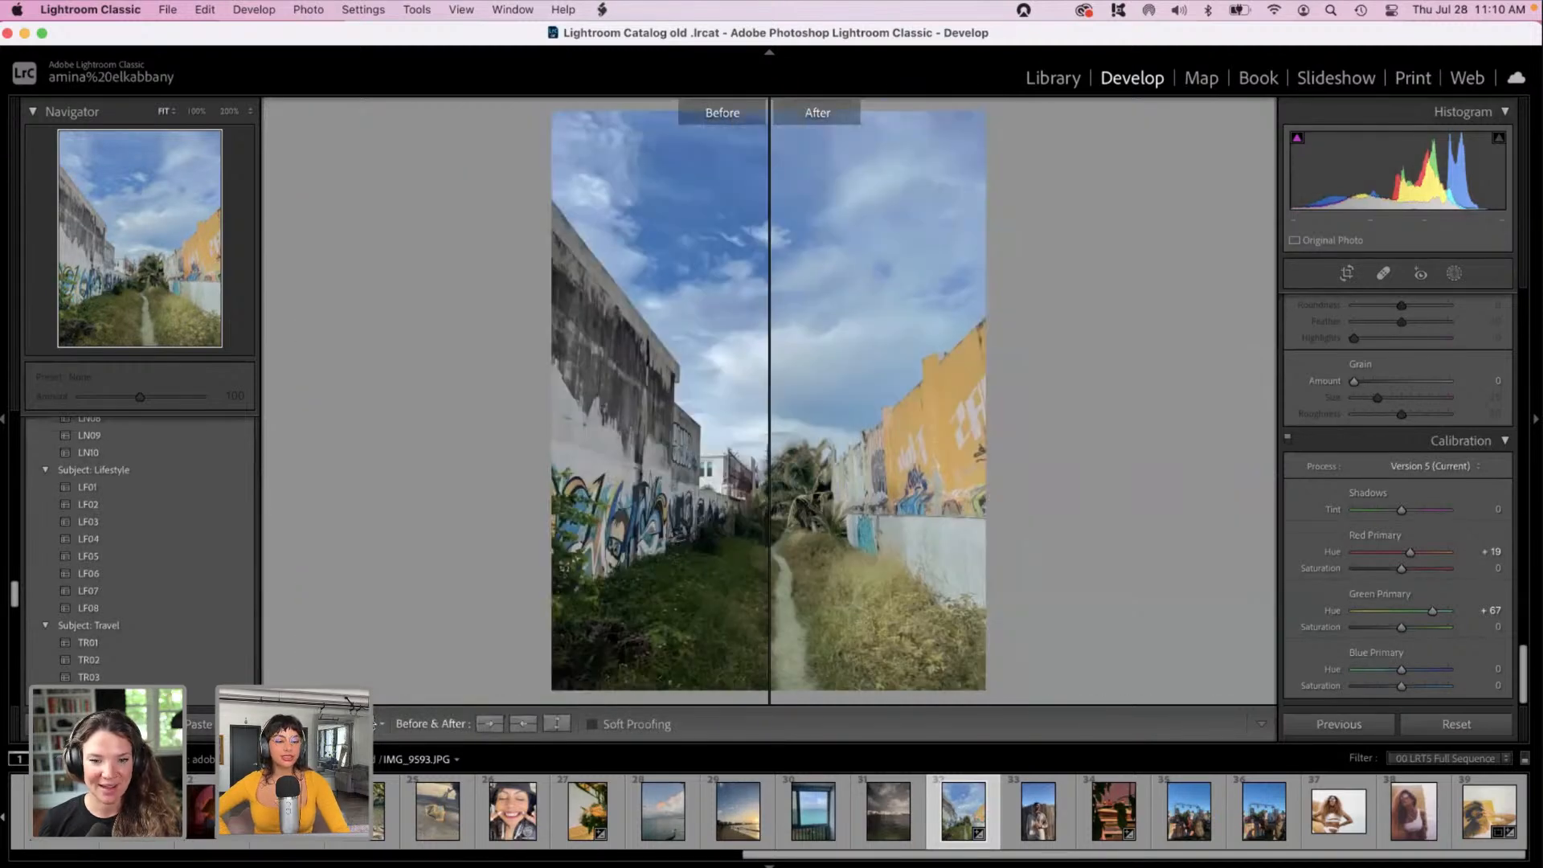
key(y)
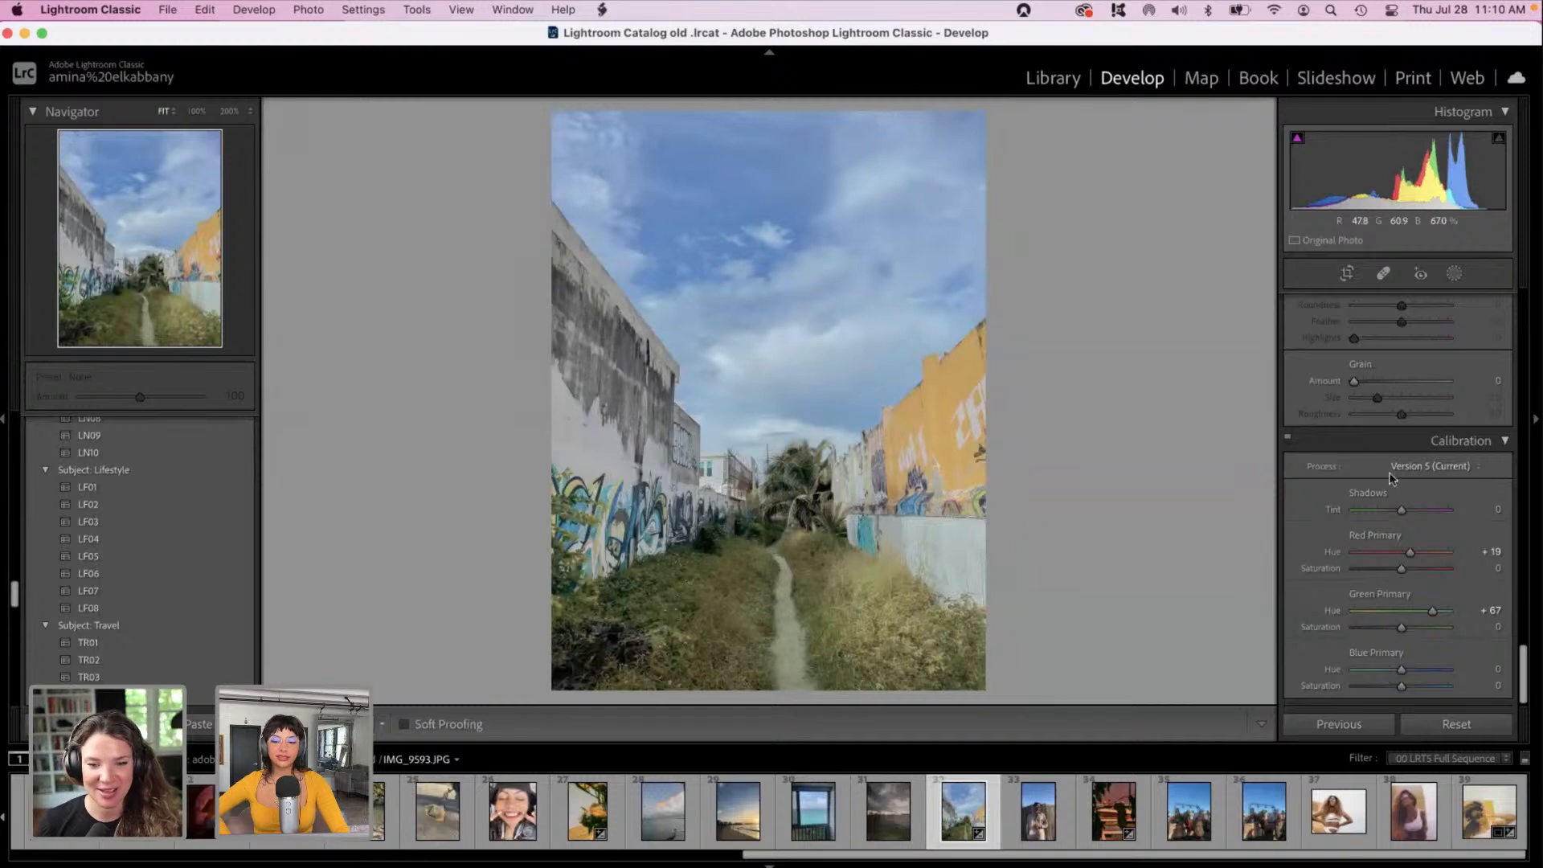
scroll(1502, 544, up, 5)
scroll(1502, 544, up, 6)
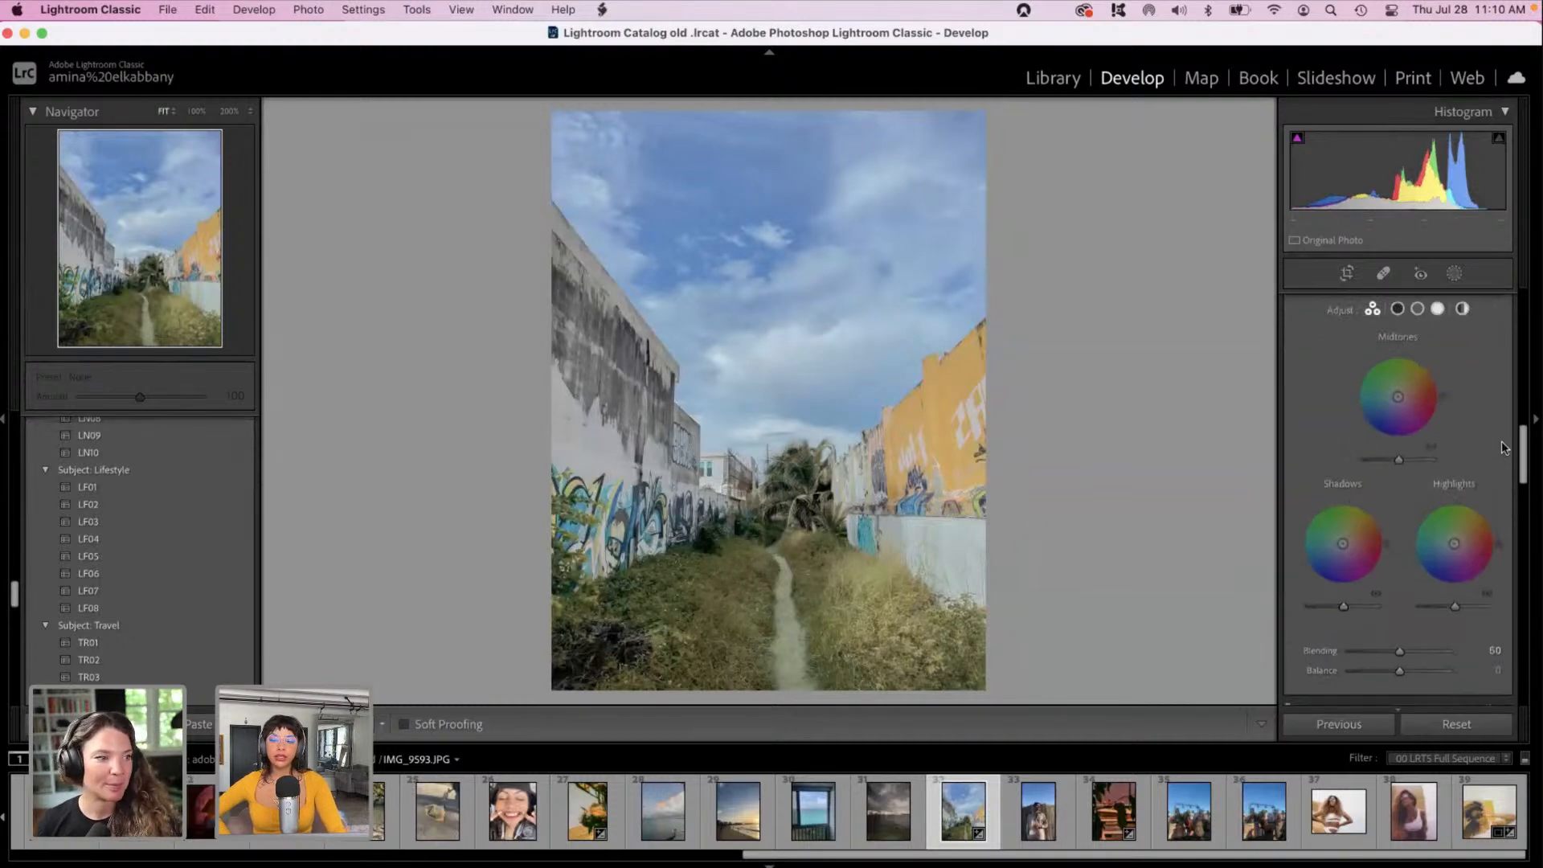
Step: Color grade the alley photo with midtones shifted toward teal-green, shadows at hue 66 and saturation 25, and highlights slightly toward red
scroll(1501, 447, up, 1)
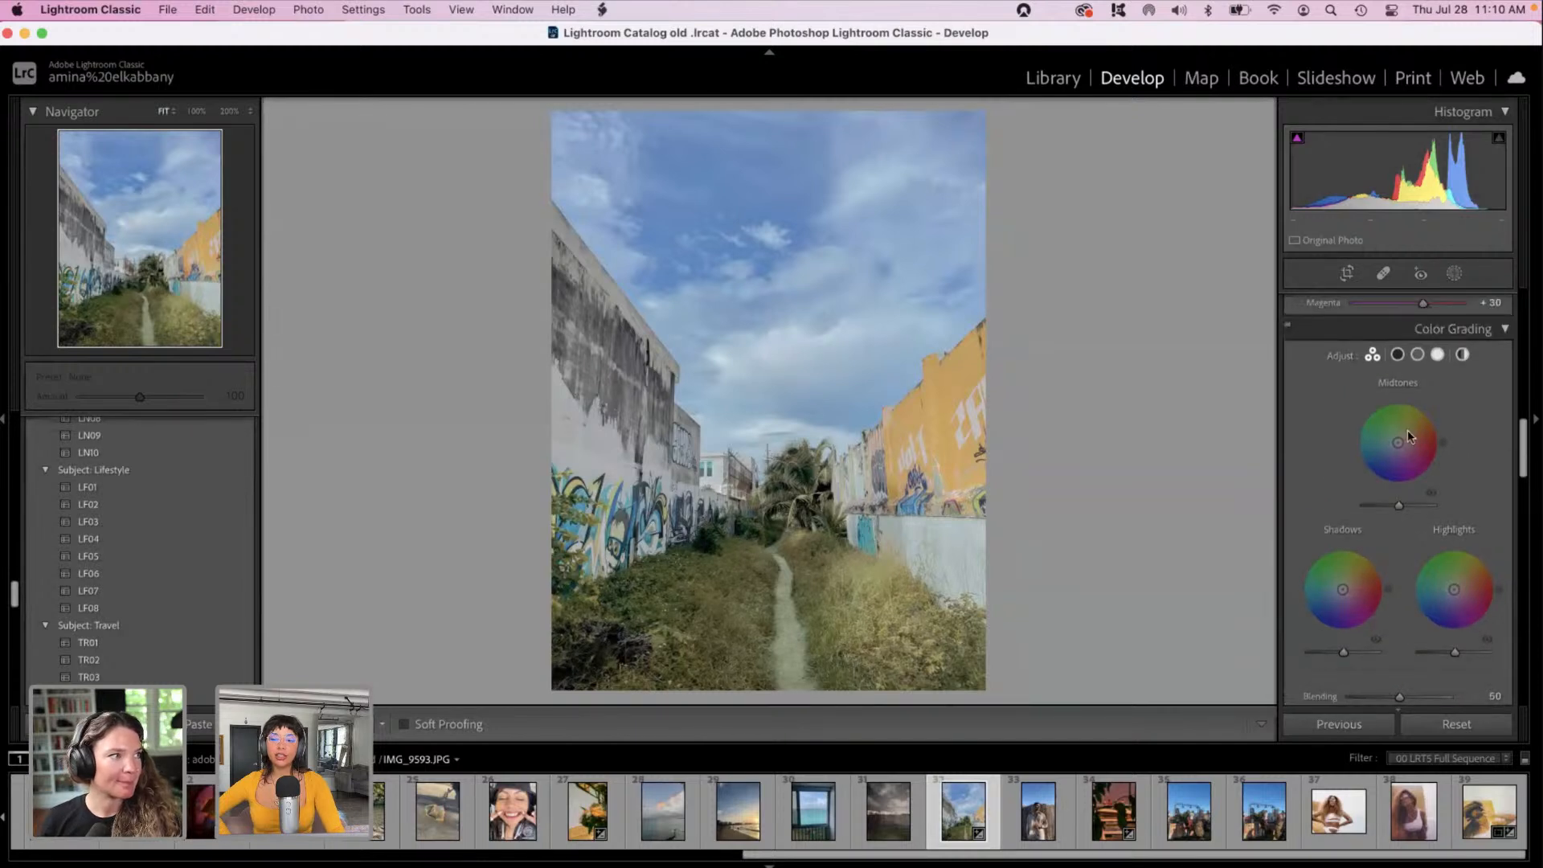
mouse_move(1396, 440)
mouse_down()
mouse_move(1394, 424)
mouse_move(1385, 438)
mouse_up()
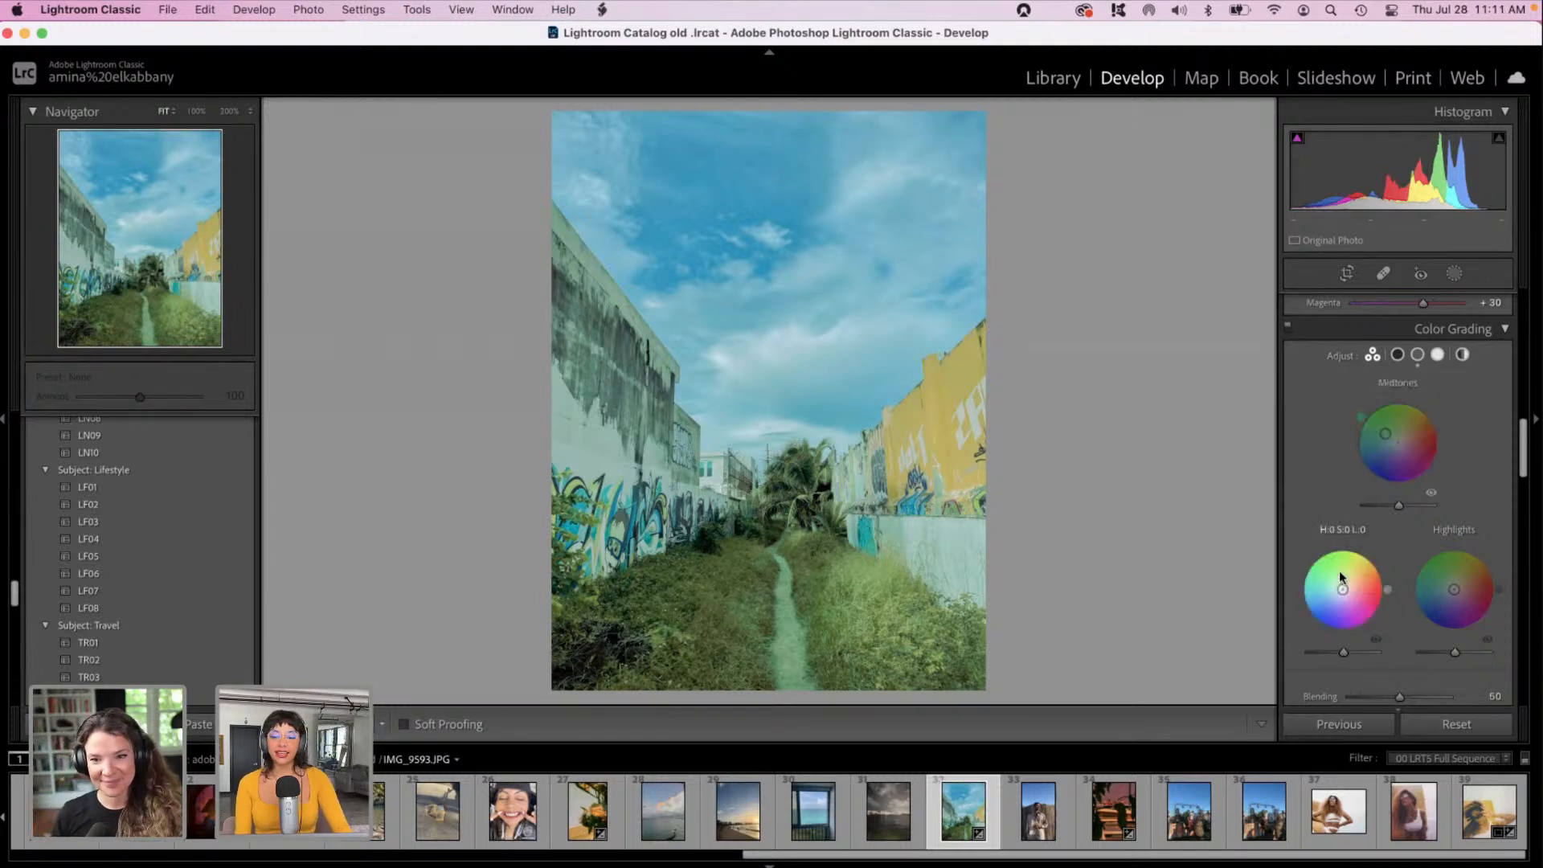
mouse_move(1339, 570)
mouse_down()
mouse_move(1354, 577)
mouse_move(1326, 593)
mouse_move(1348, 588)
mouse_up()
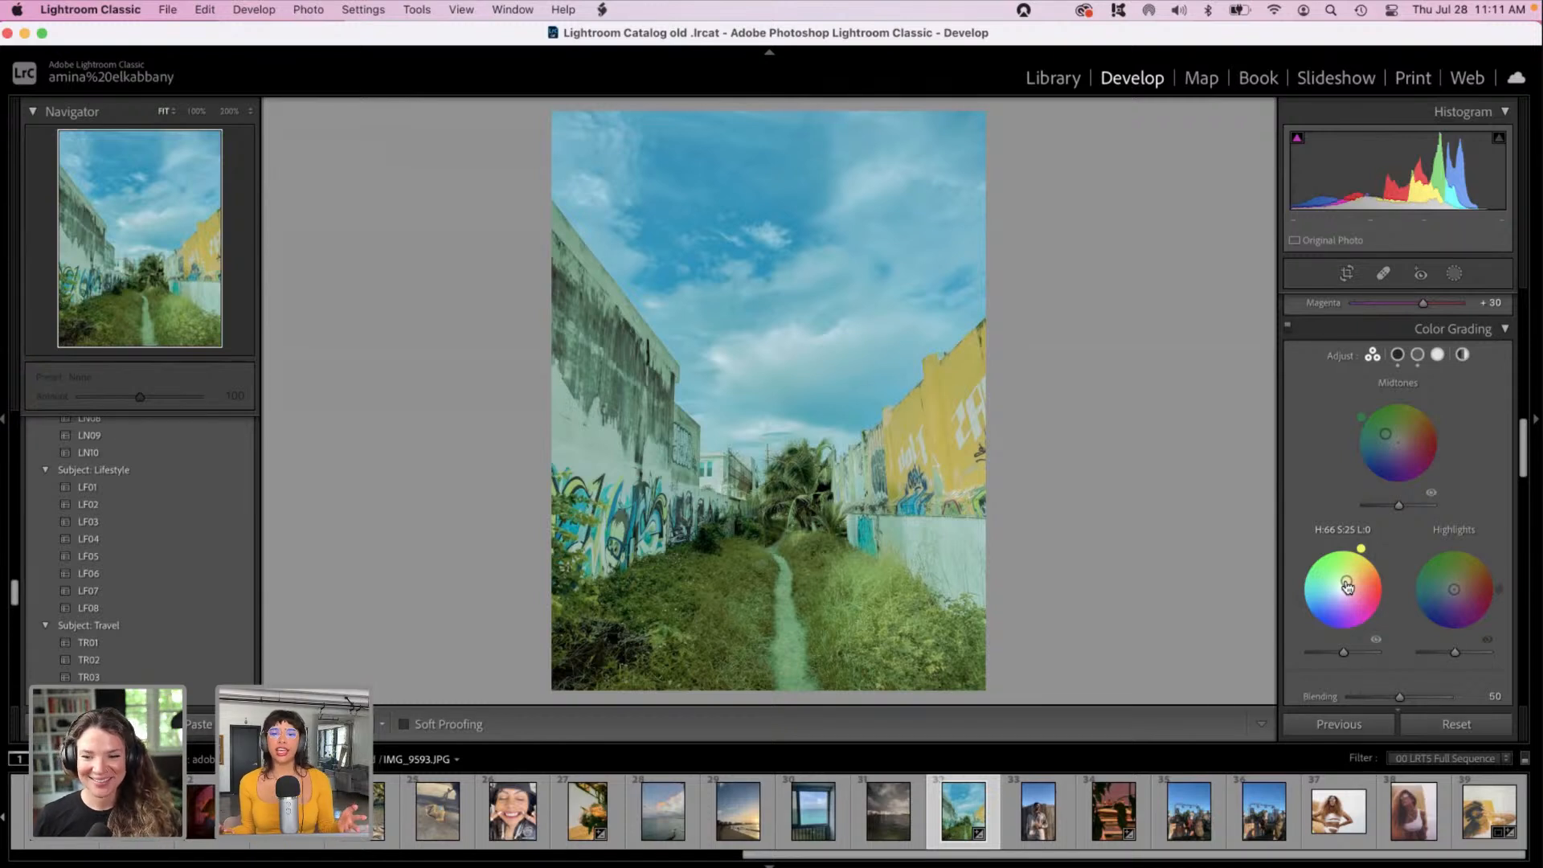
drag(1422, 577, 1460, 592)
double_click(1438, 587)
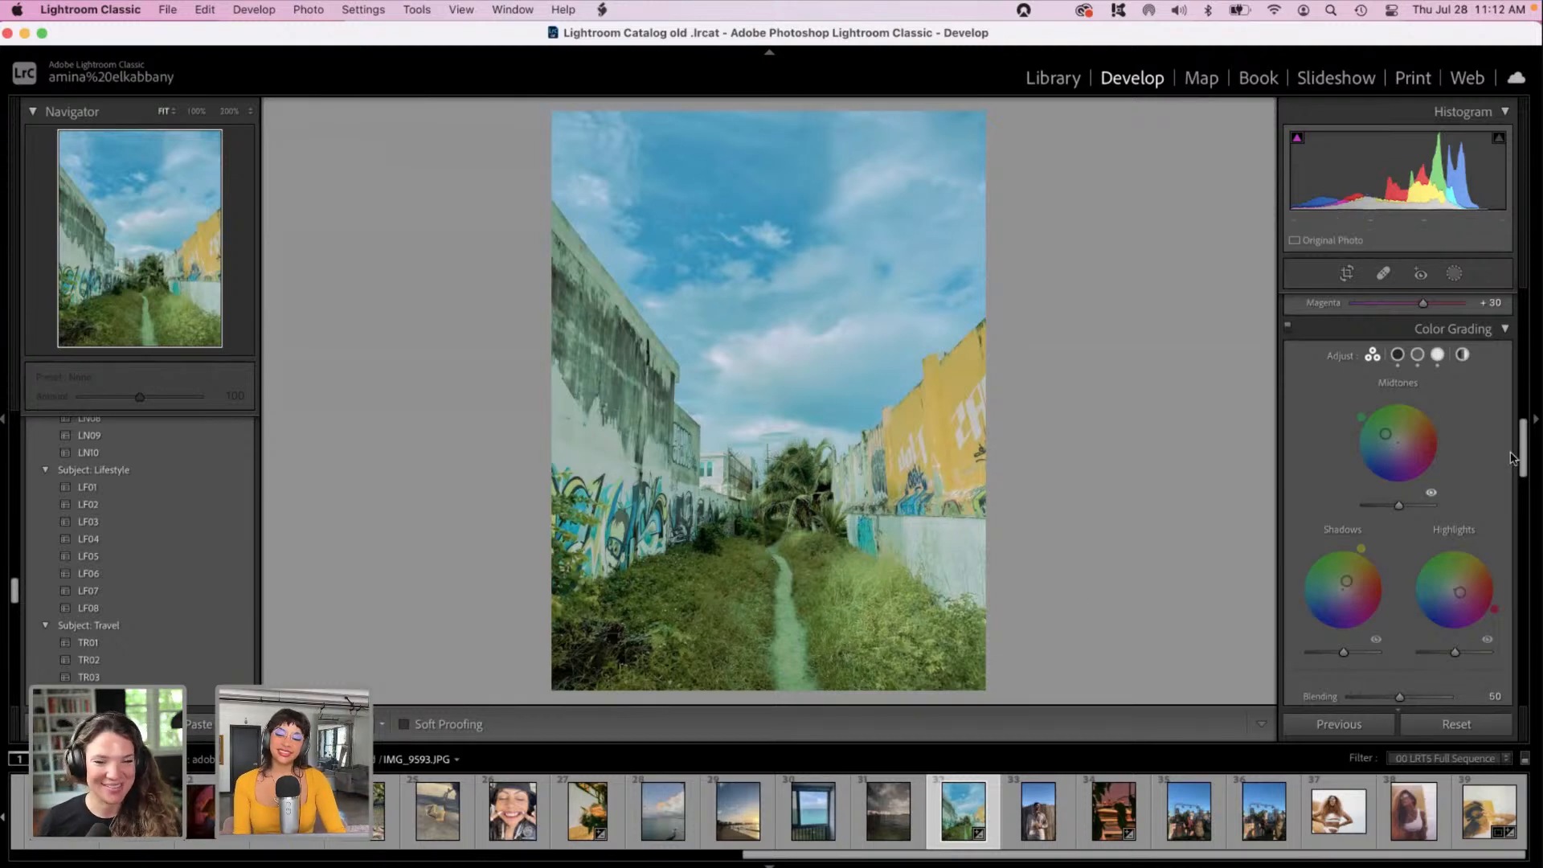
Step: Set the HSL luminance of the reds to +35 and the greens to +54
drag(1521, 455, 1519, 412)
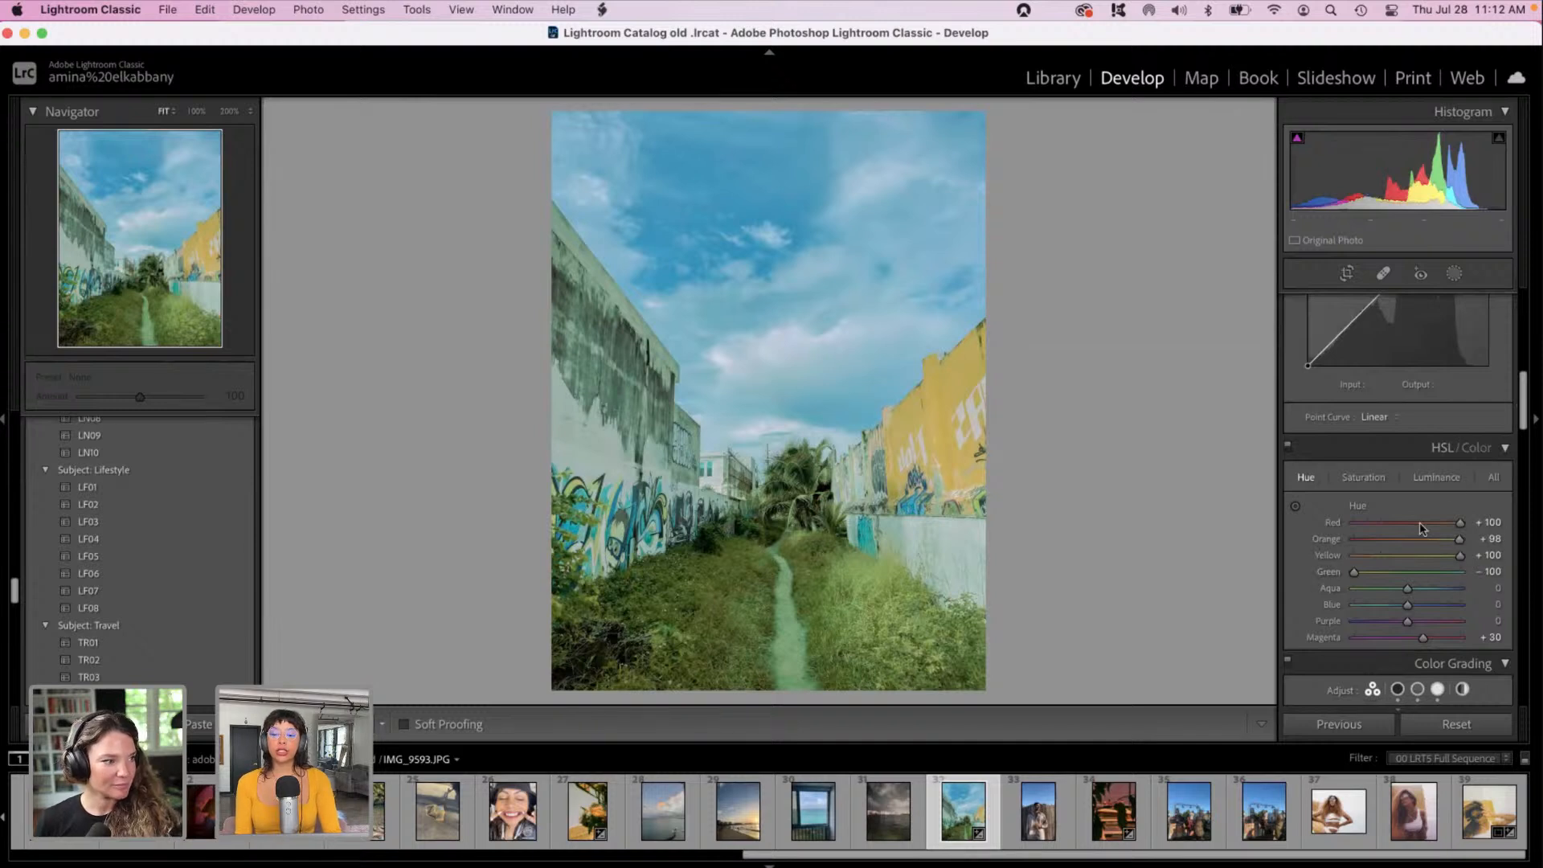
click(1435, 477)
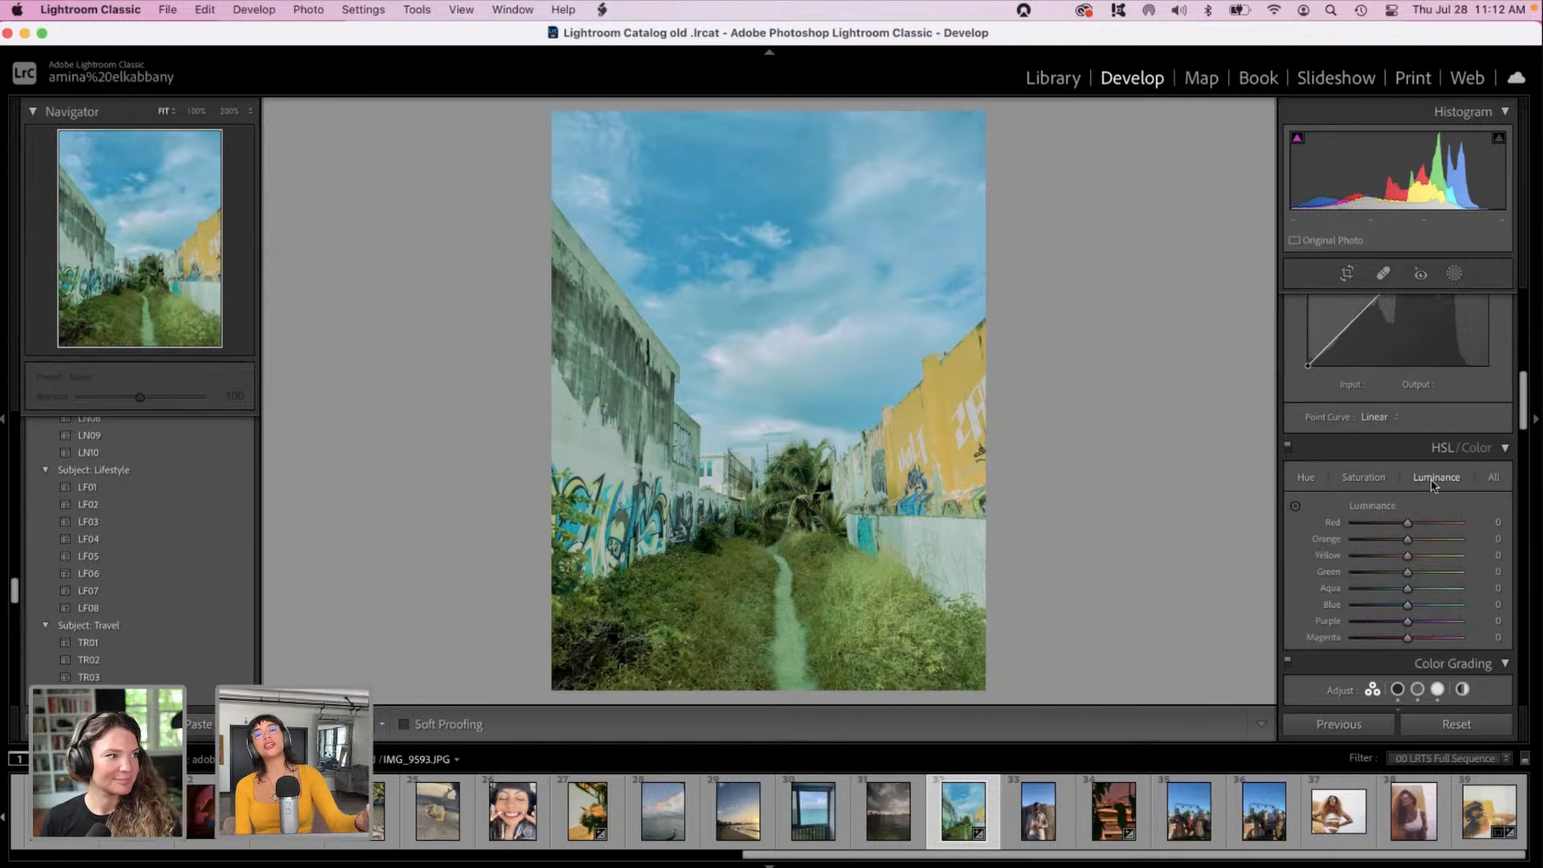
drag(1415, 523, 1425, 530)
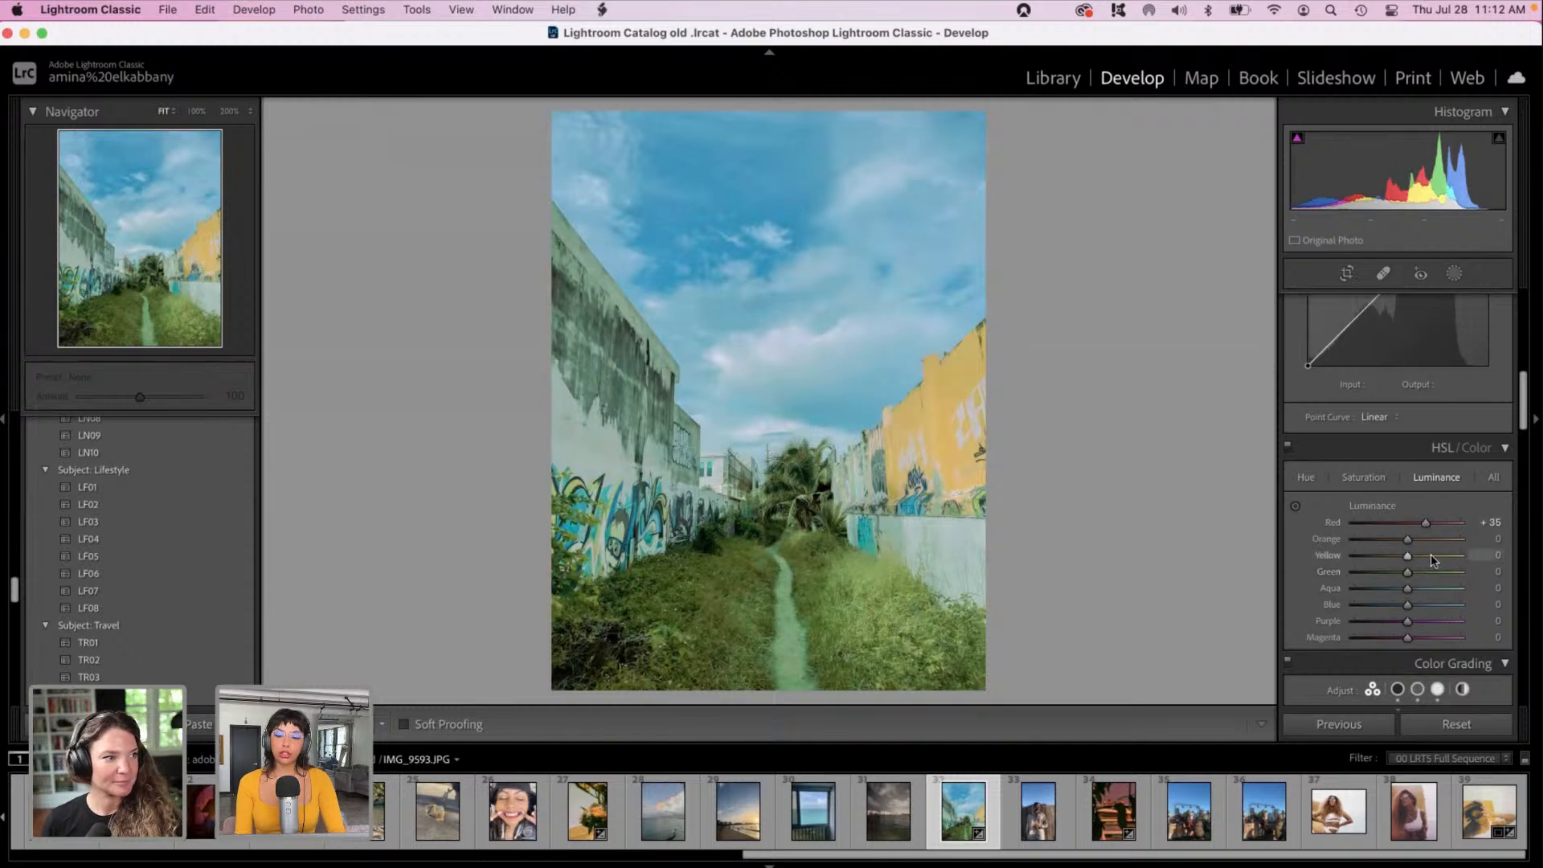
drag(1430, 573, 1438, 580)
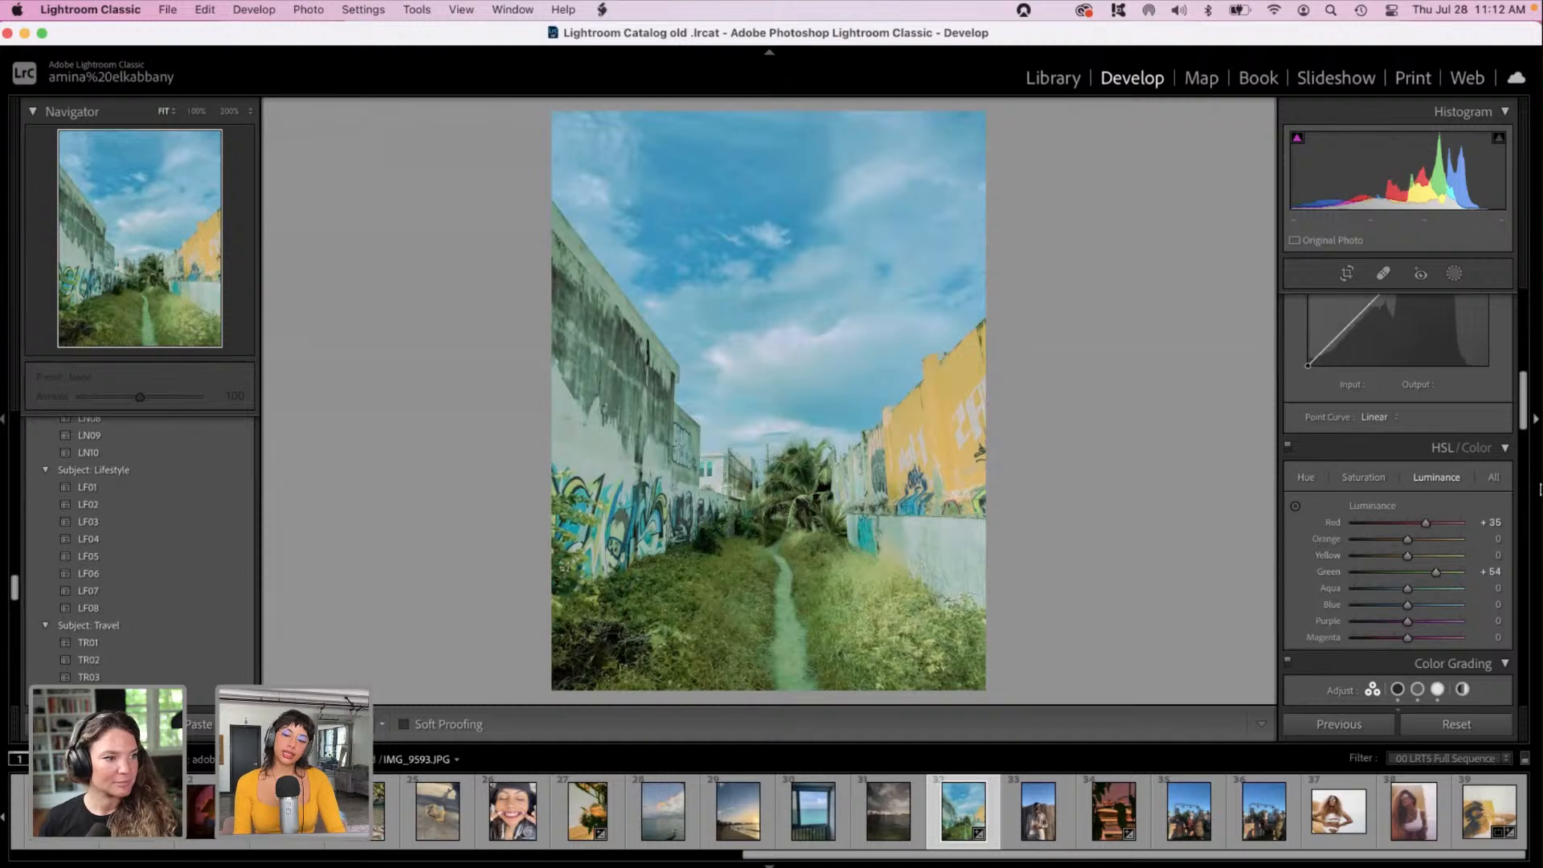
Step: Set the photo's overall exposure to +0.35 and its white balance temperature to +1
scroll(1523, 341, up, 2)
scroll(1521, 341, up, 8)
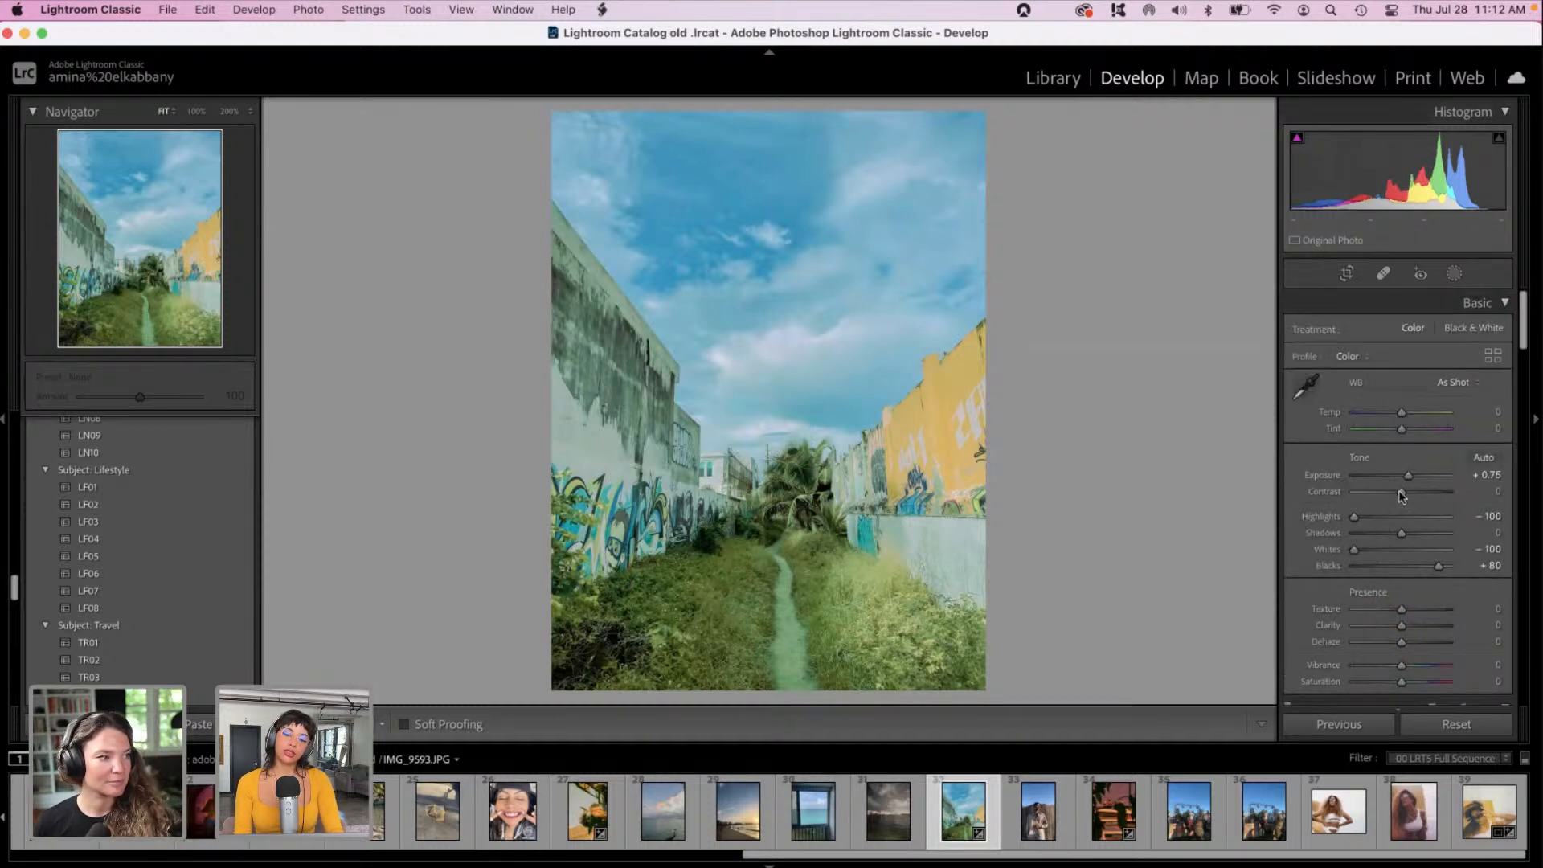
drag(1405, 481, 1403, 482)
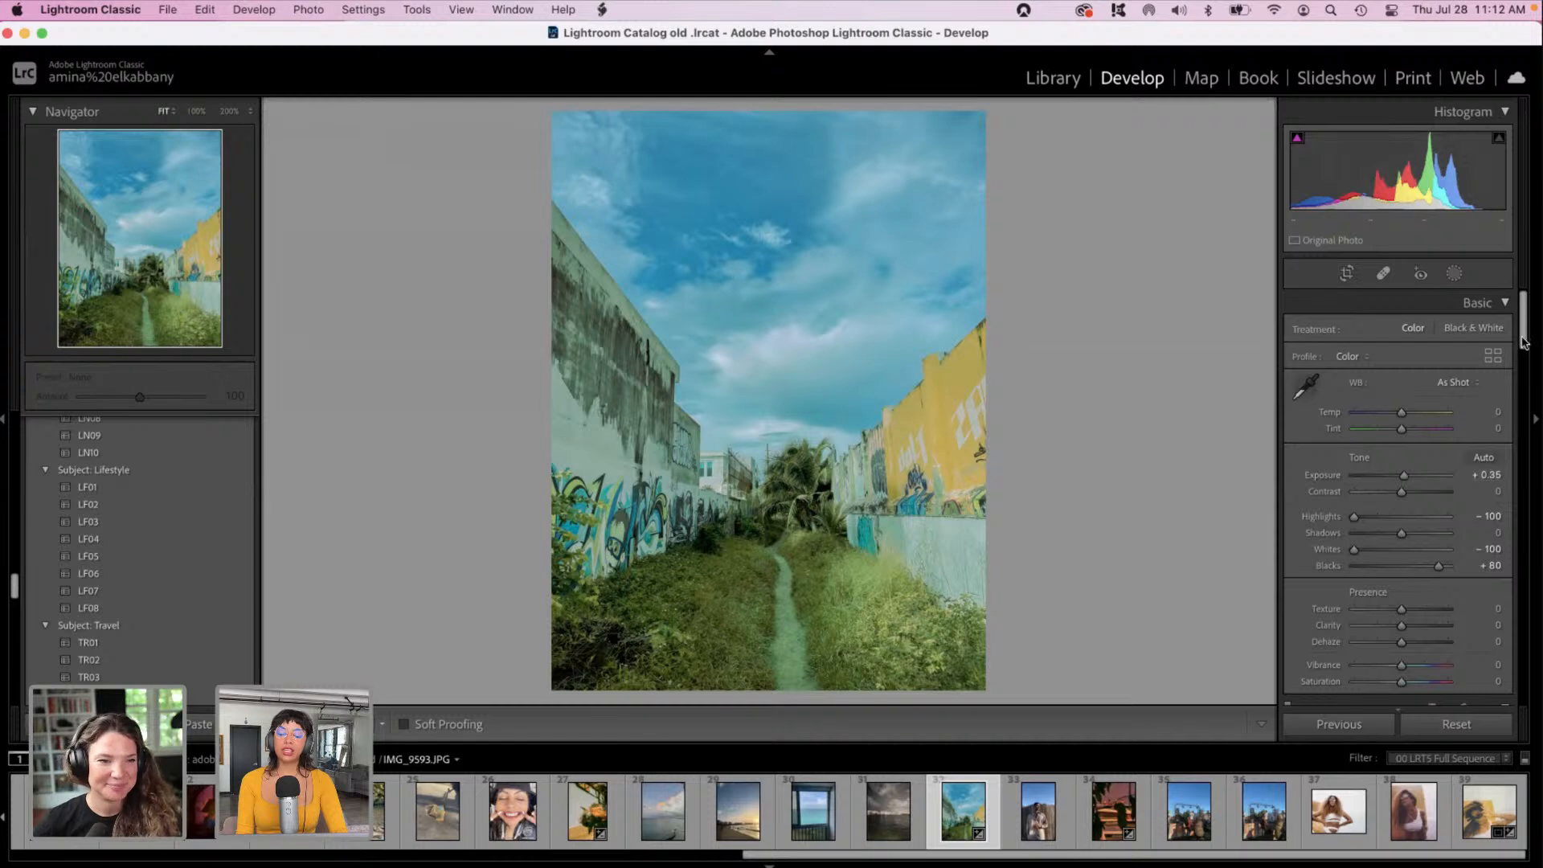
drag(1400, 413, 1401, 416)
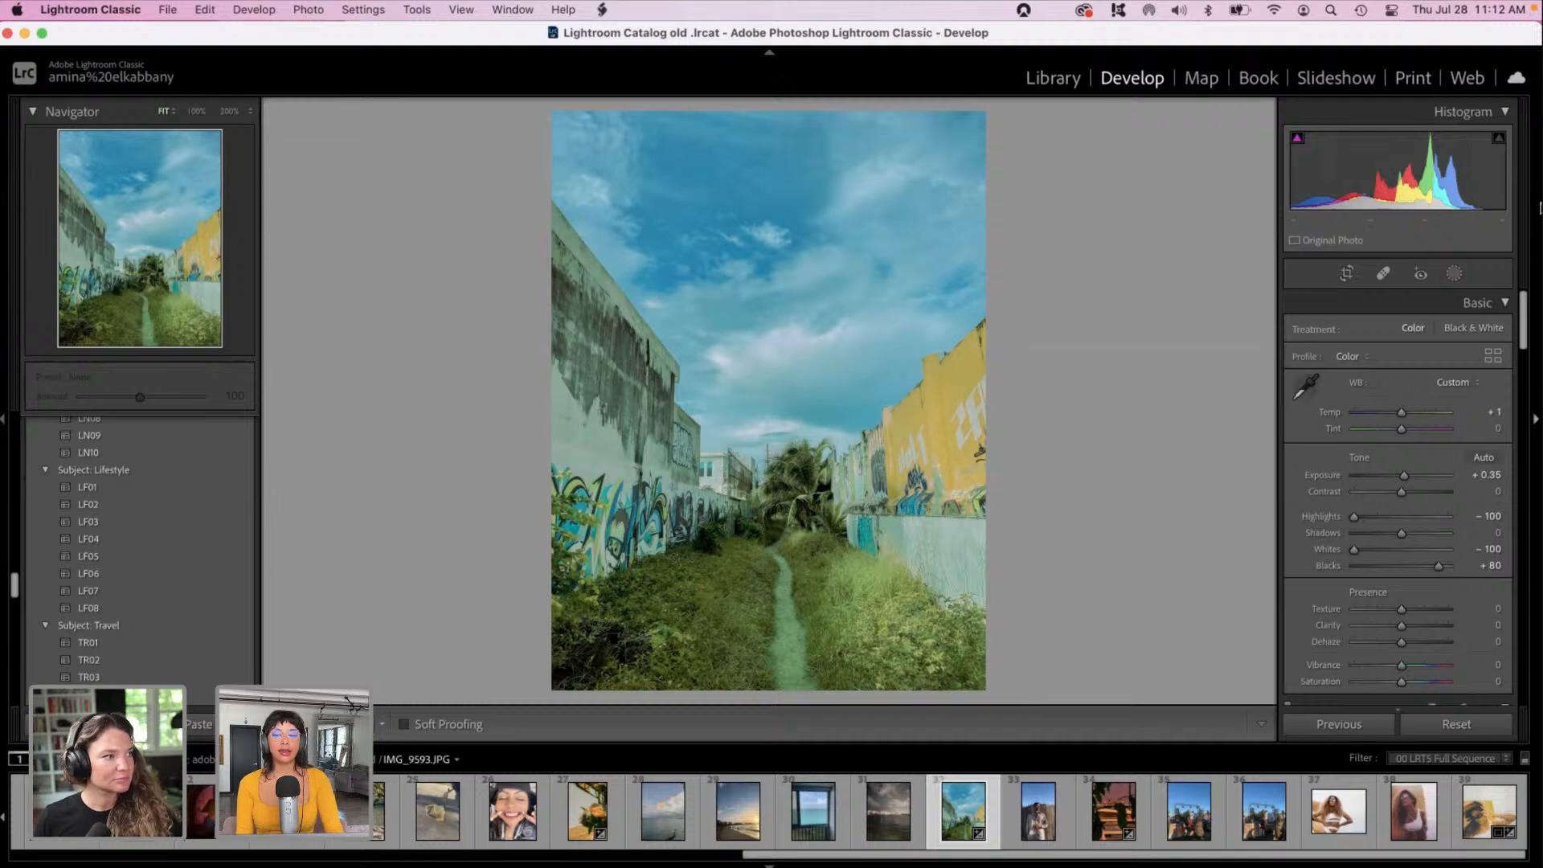
Step: Add a Select Sky mask and tint it red with hue 0 and saturation 97%
click(1453, 274)
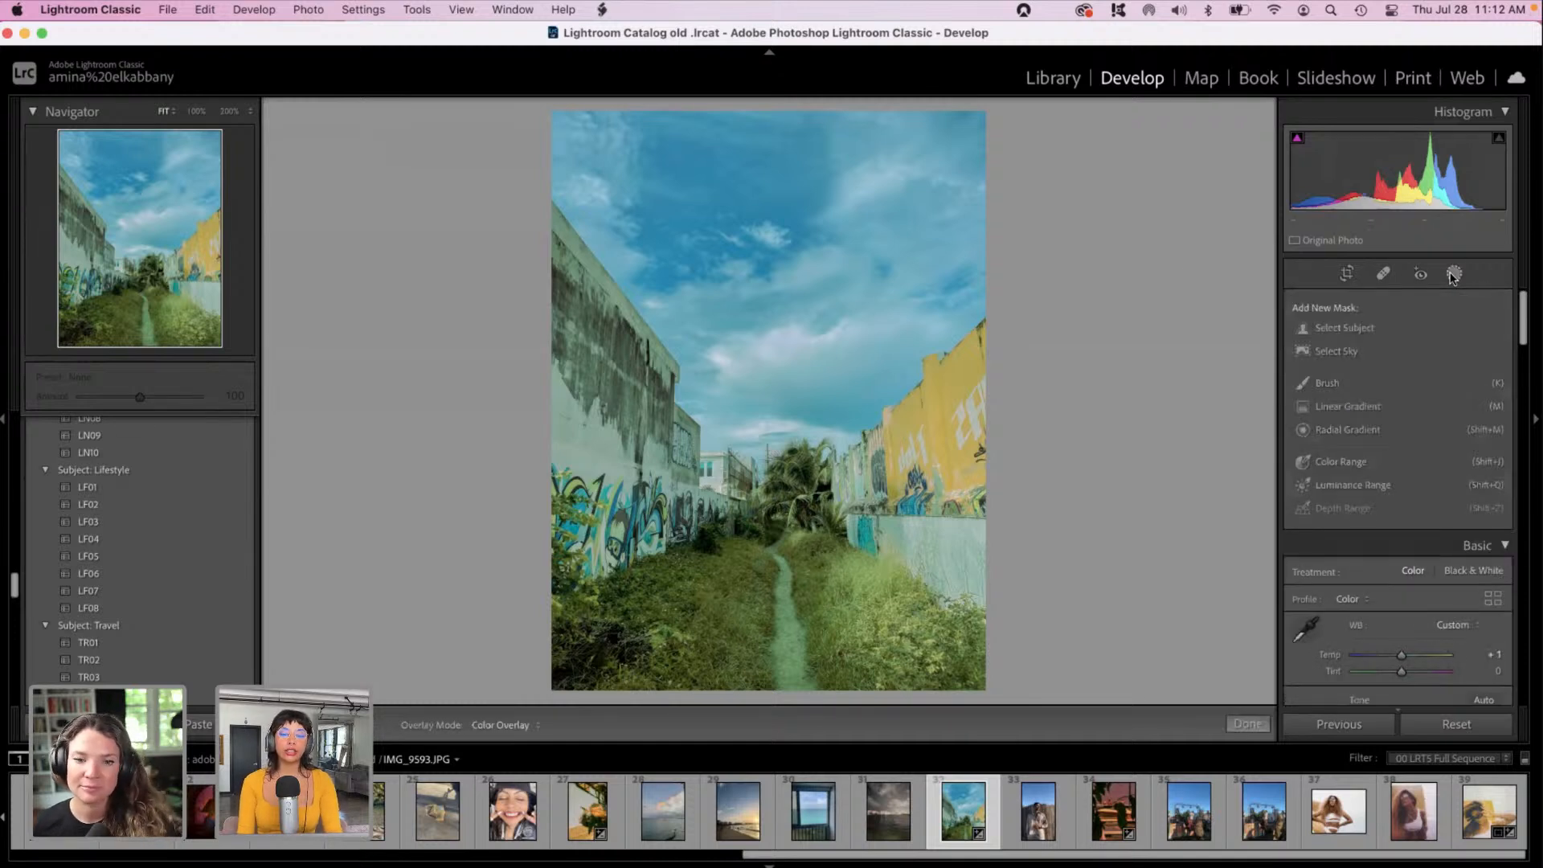
click(1306, 355)
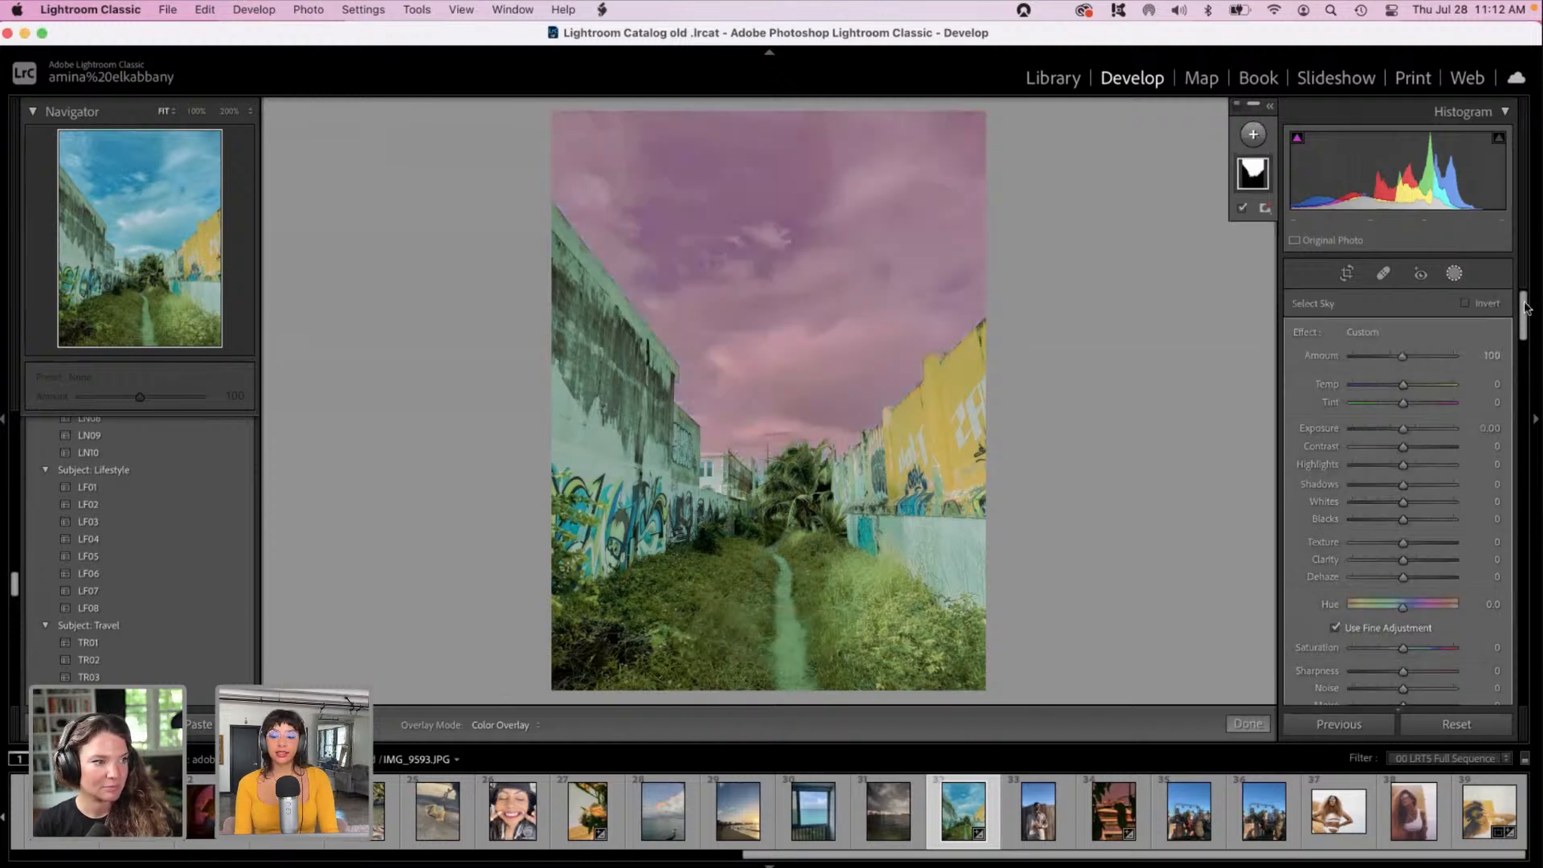
scroll(1525, 307, down, 4)
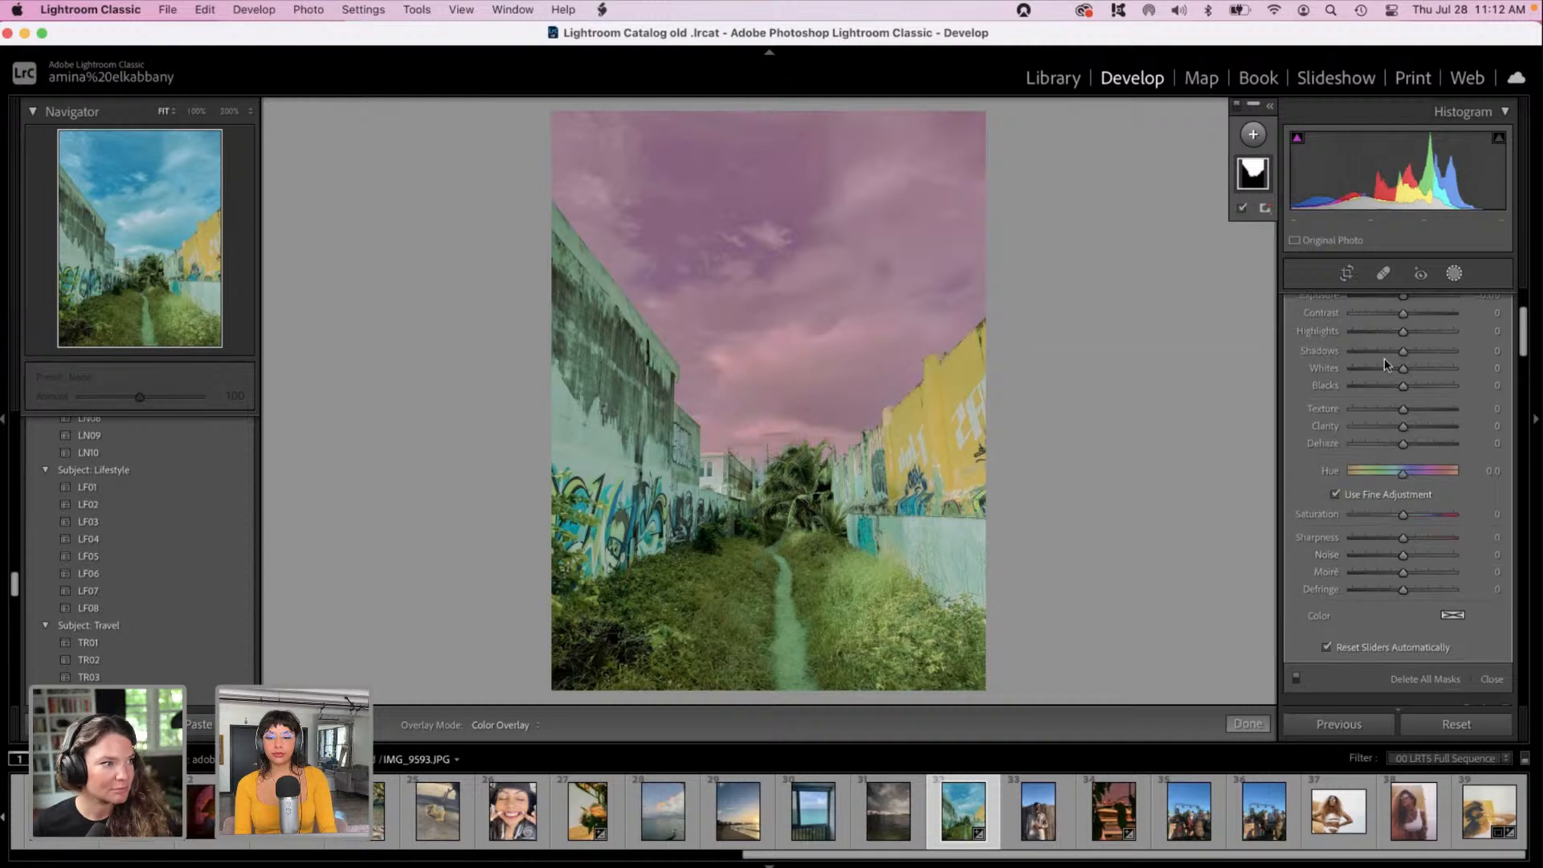
click(1453, 615)
drag(1340, 640, 1095, 612)
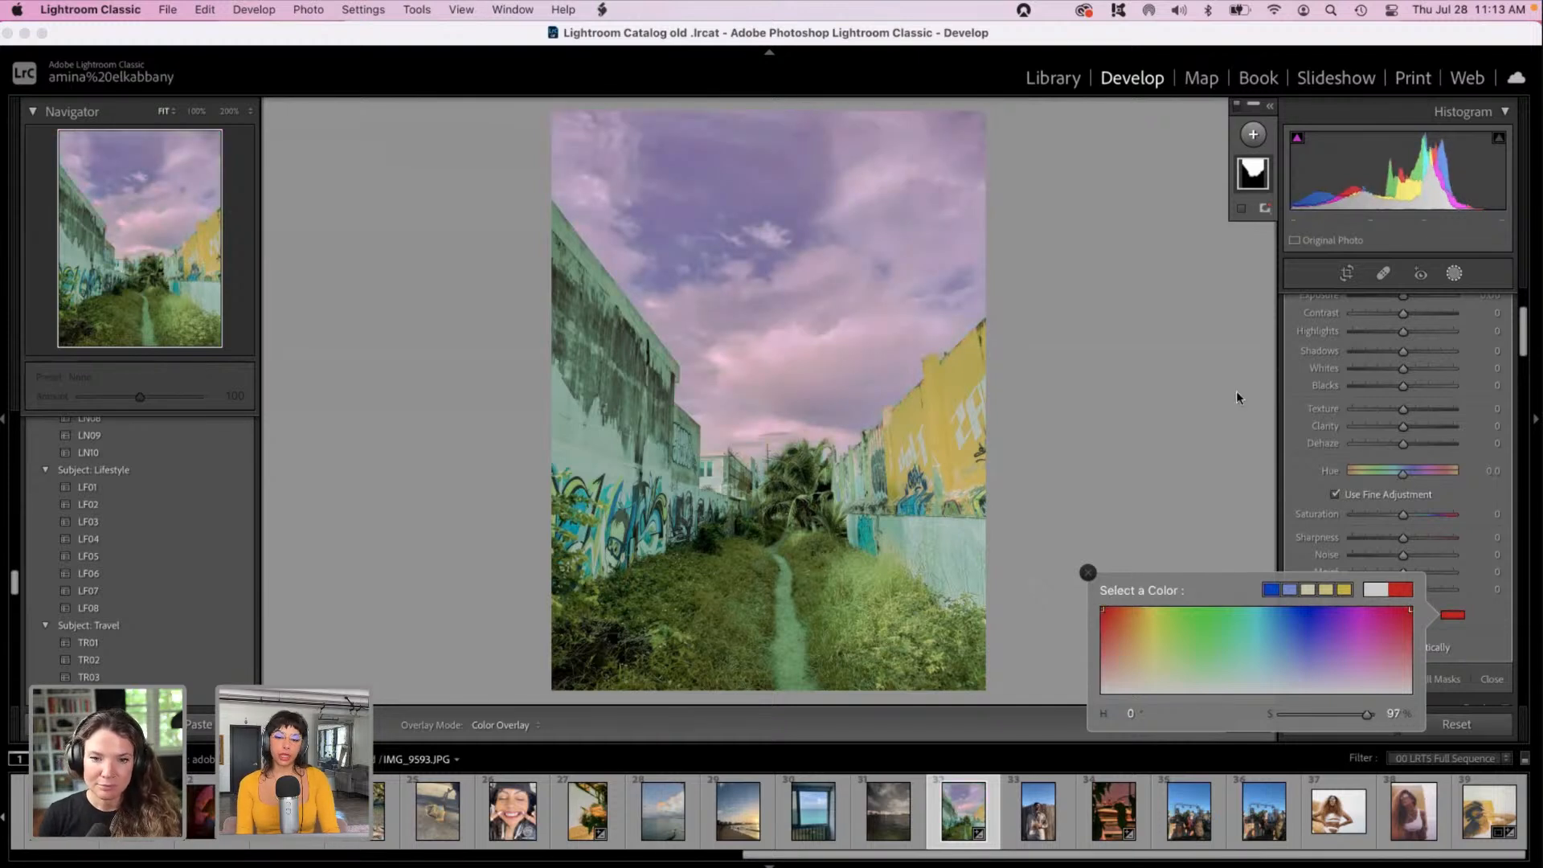
Step: Adjust the sky mask to Exposure -0.93, Tint 100, Temp 51 and Highlights 62
drag(1523, 325, 1522, 316)
click(1393, 368)
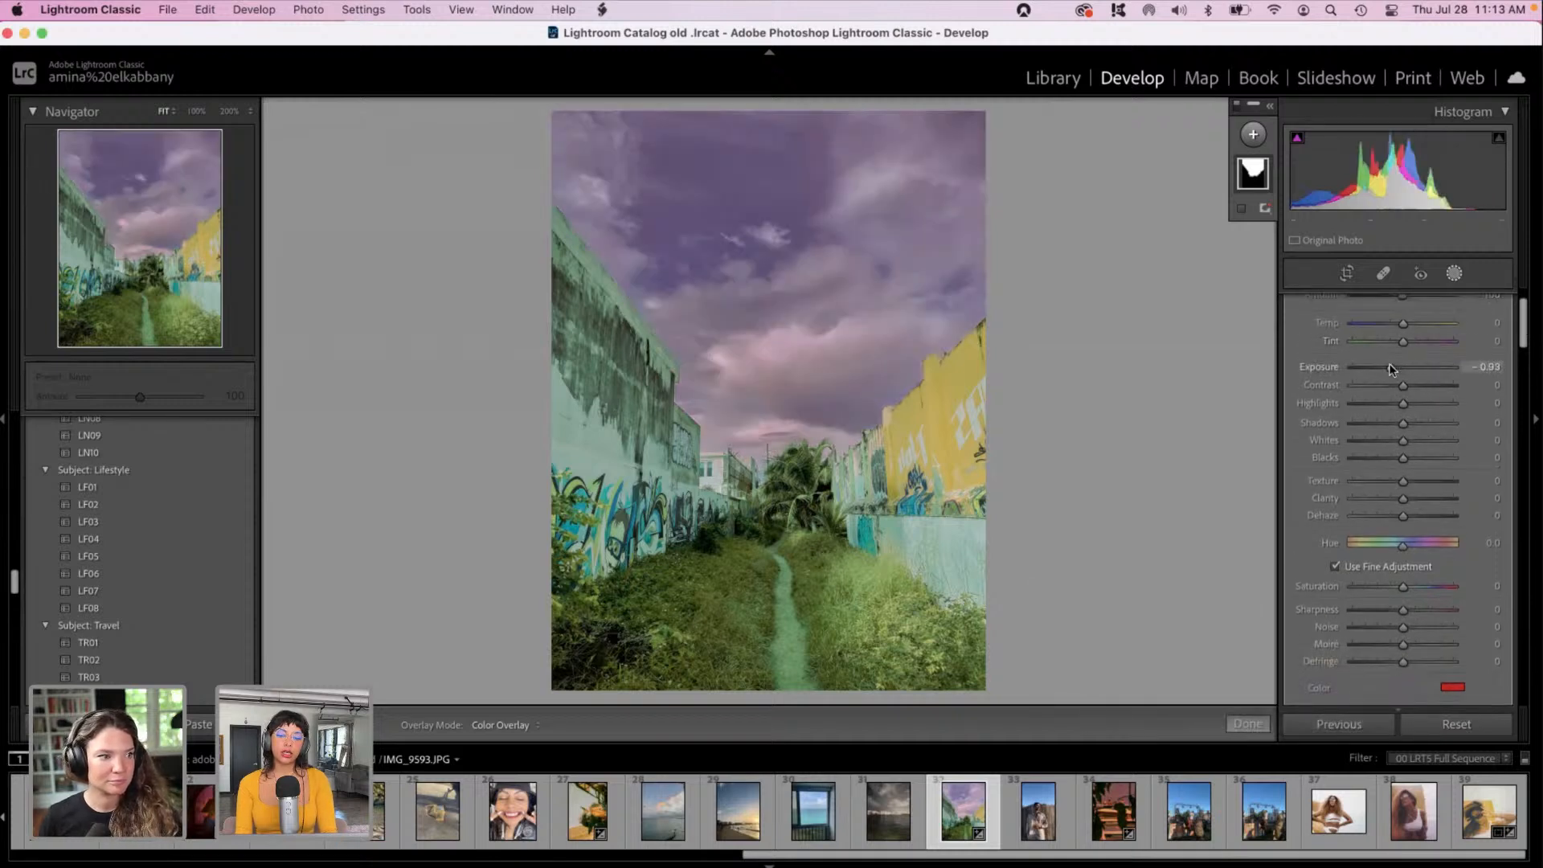
drag(1433, 342, 1487, 345)
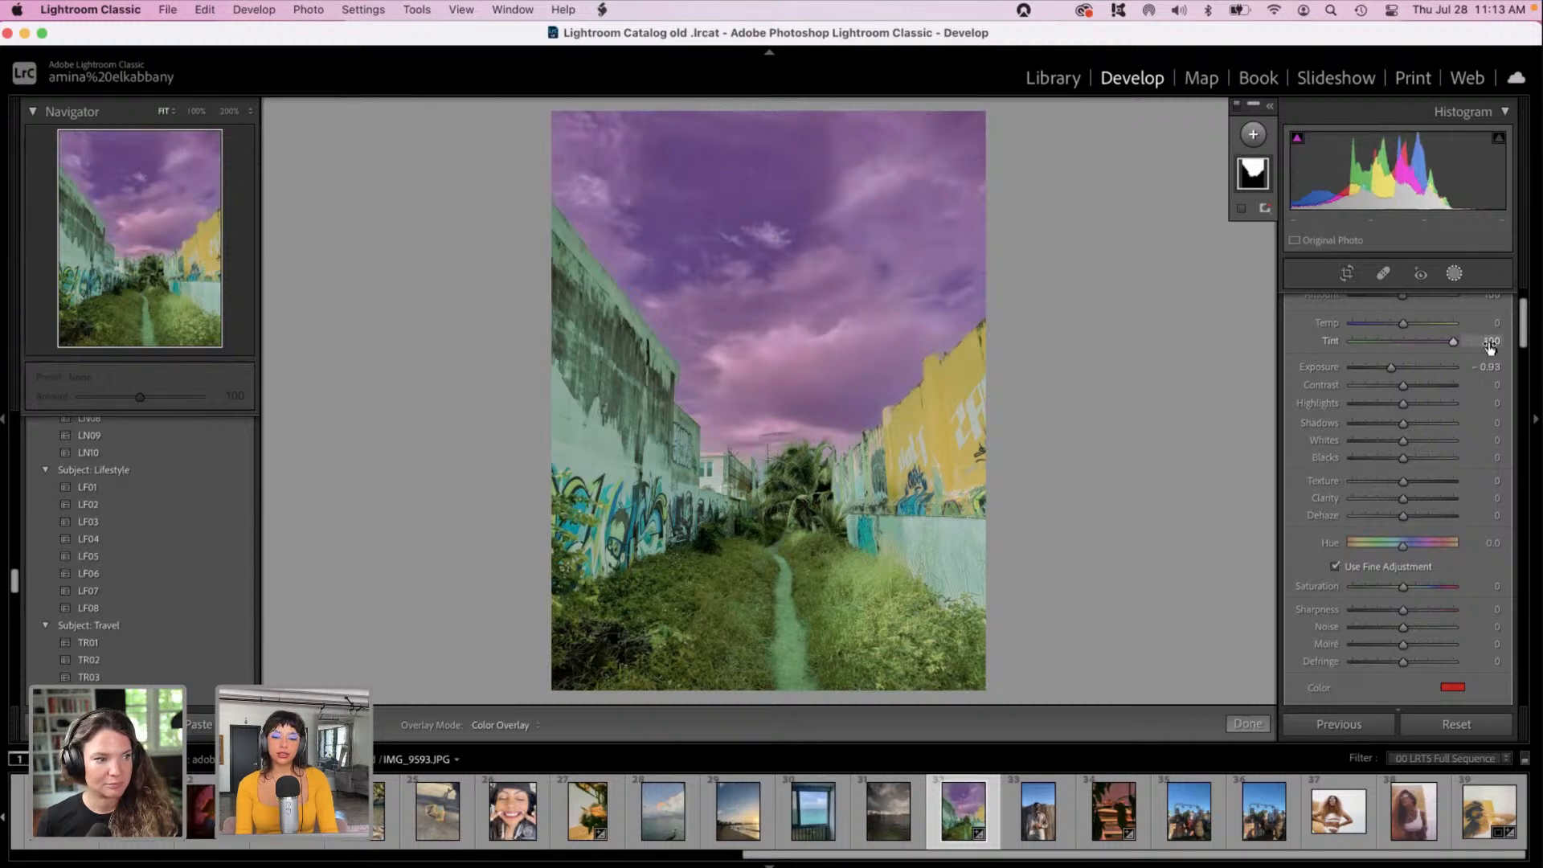
click(1428, 322)
drag(1426, 324, 1419, 323)
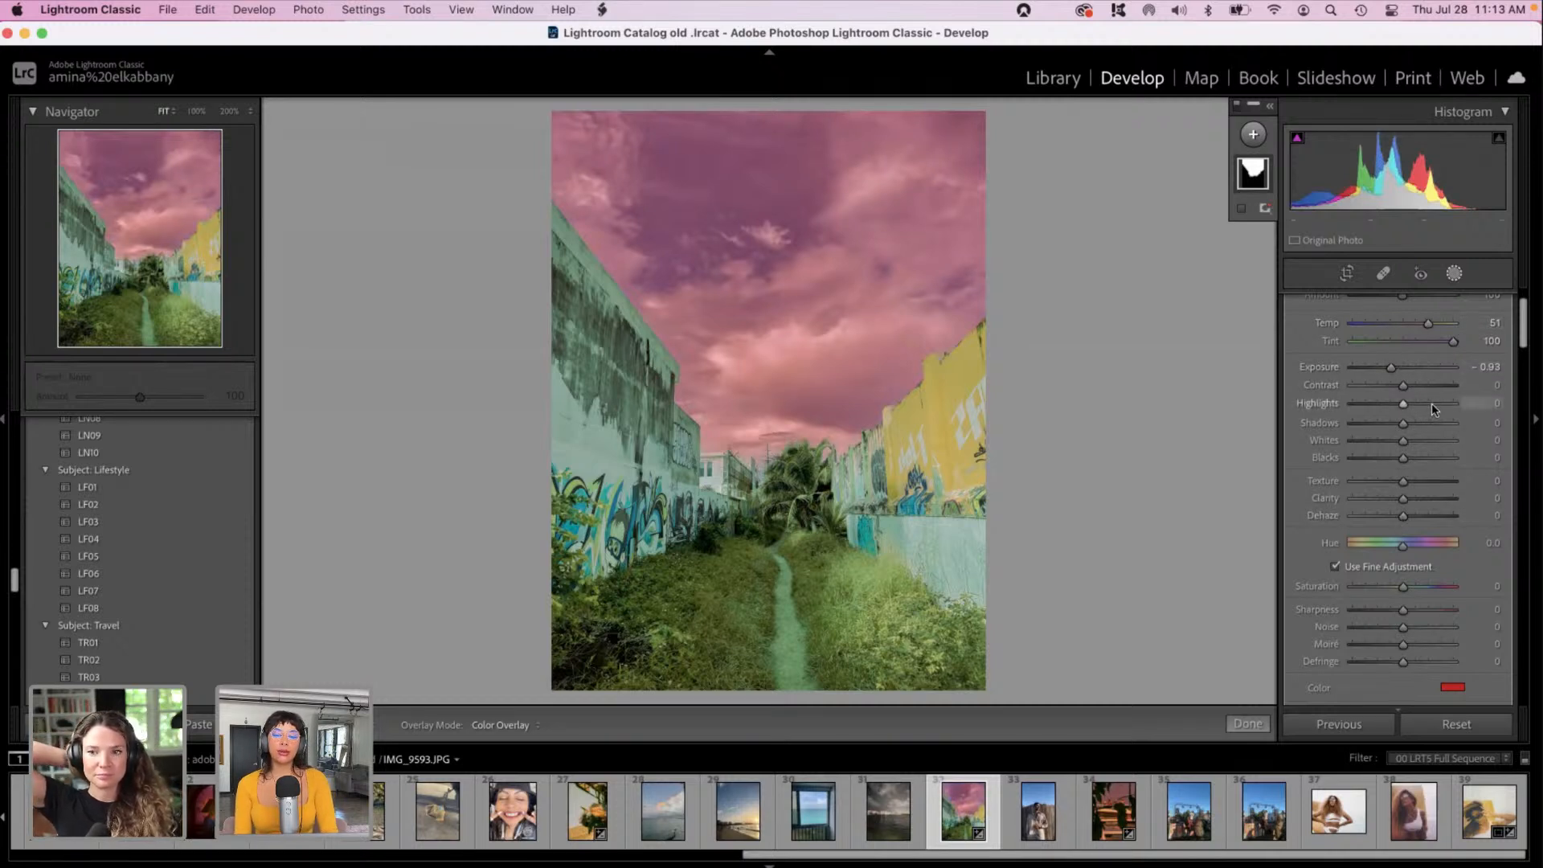
drag(1430, 402, 1434, 407)
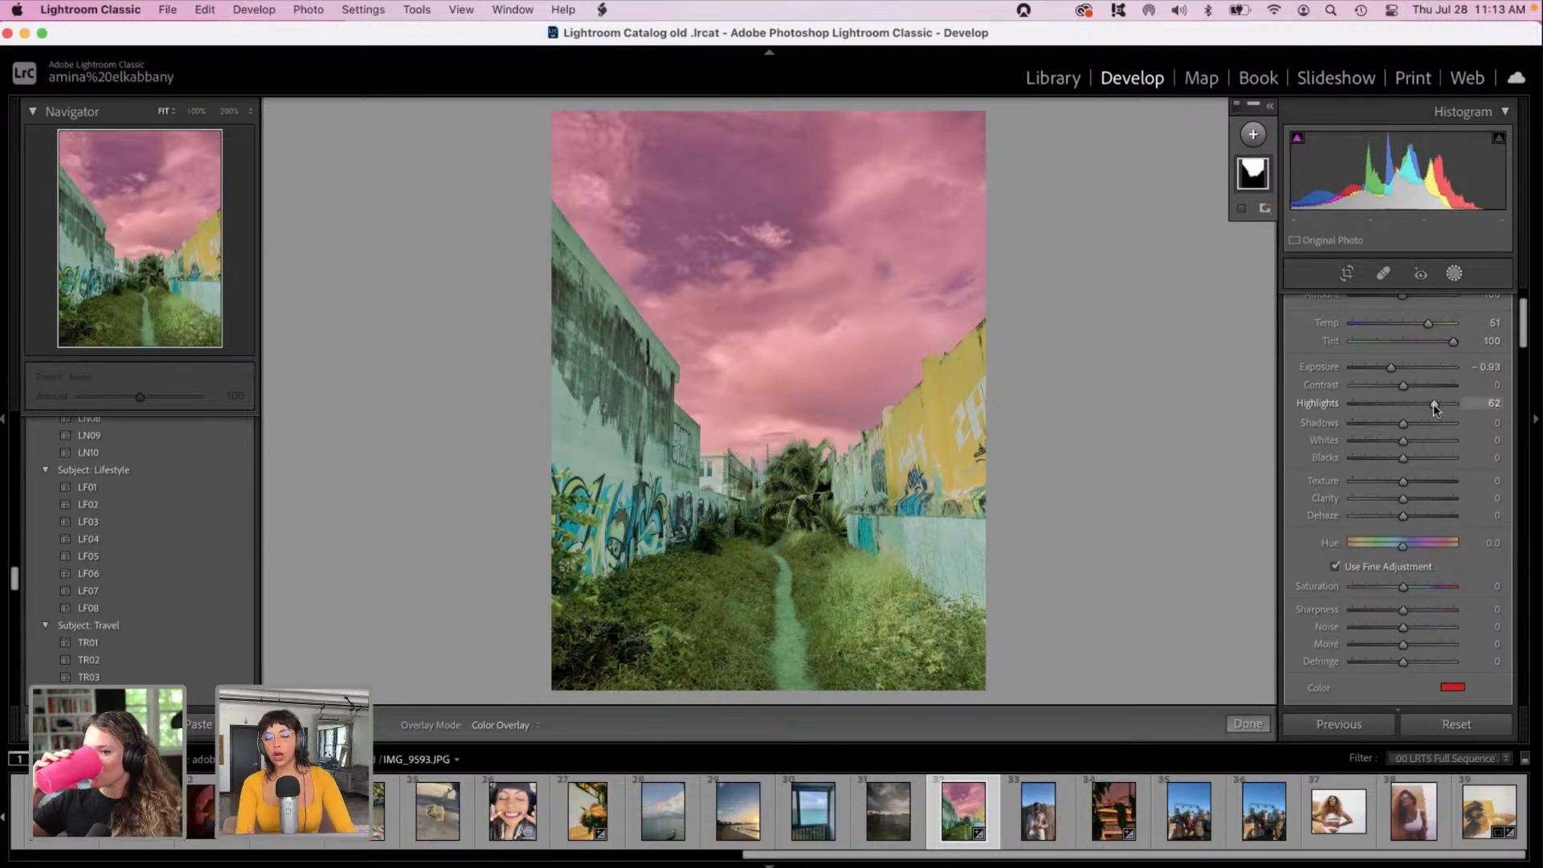
Step: Add a second Select Sky mask and invert it to cover the walls and grass
click(1253, 134)
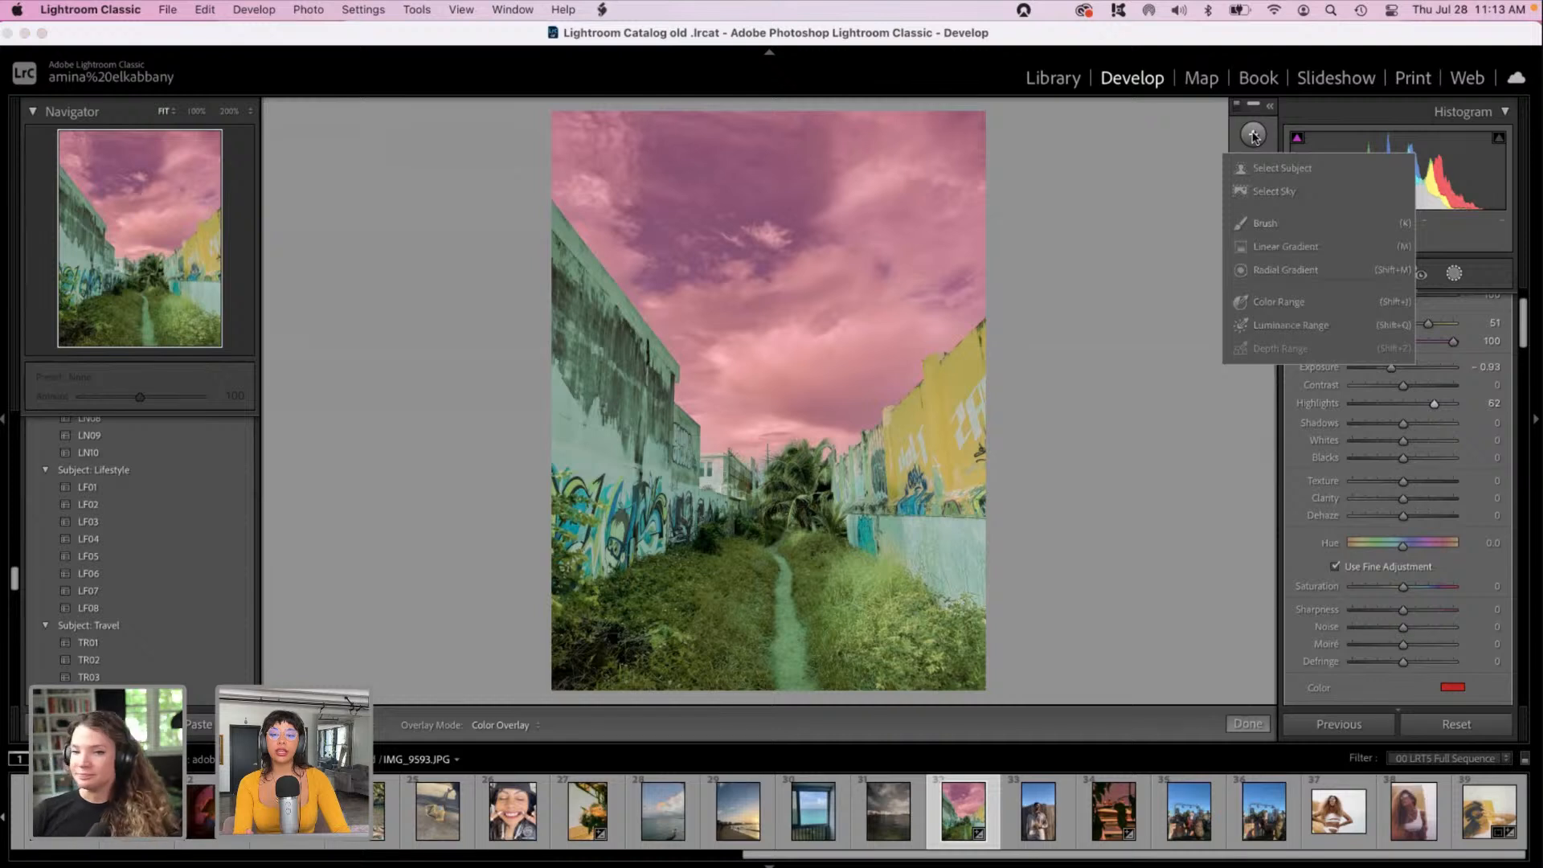
click(1257, 197)
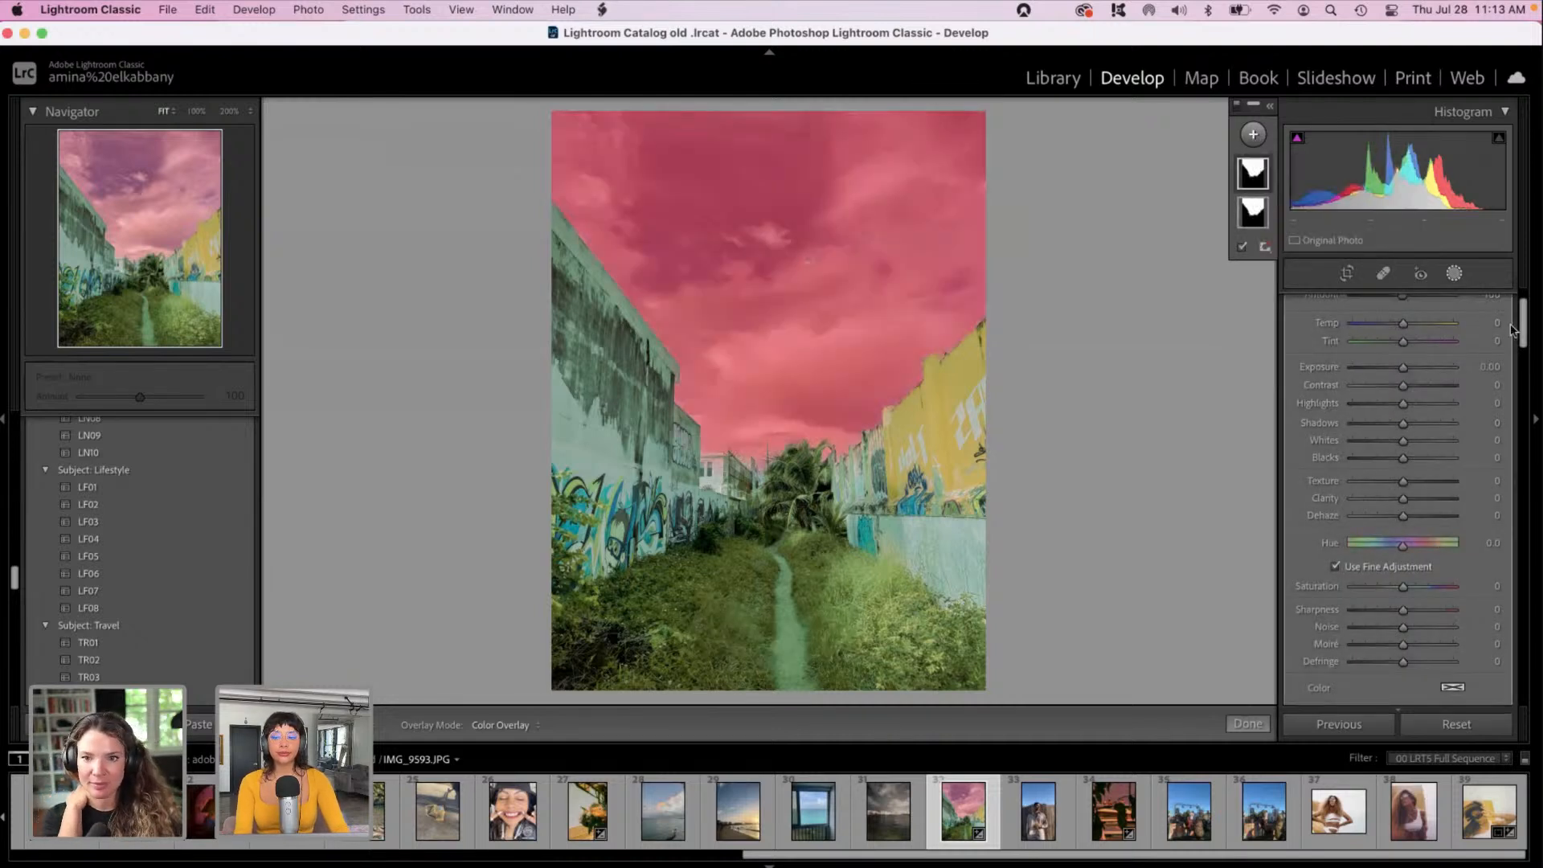
click(1255, 182)
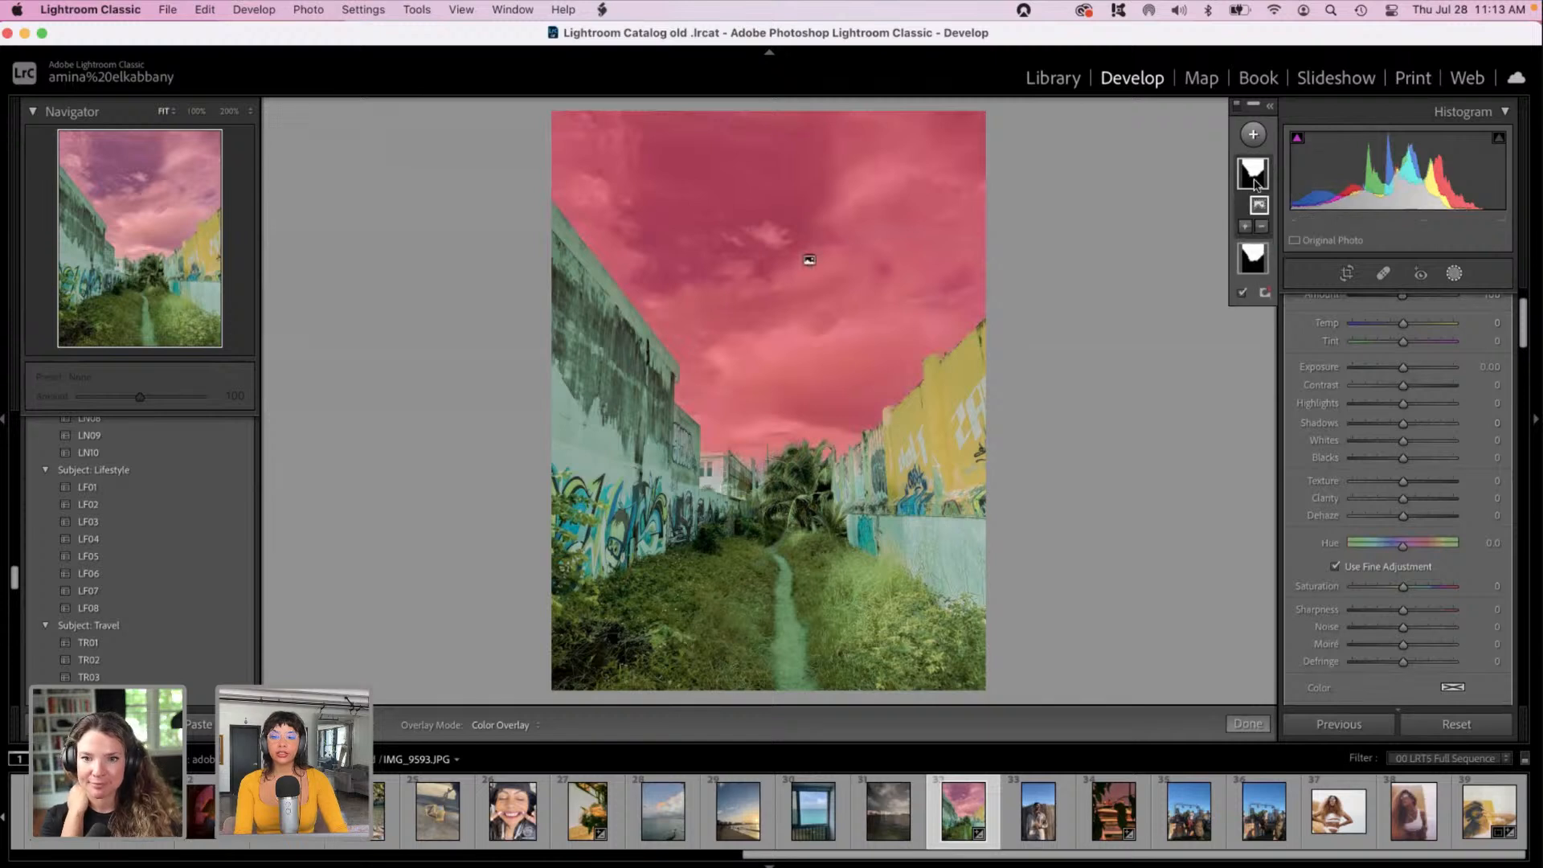
scroll(1452, 308, up, 2)
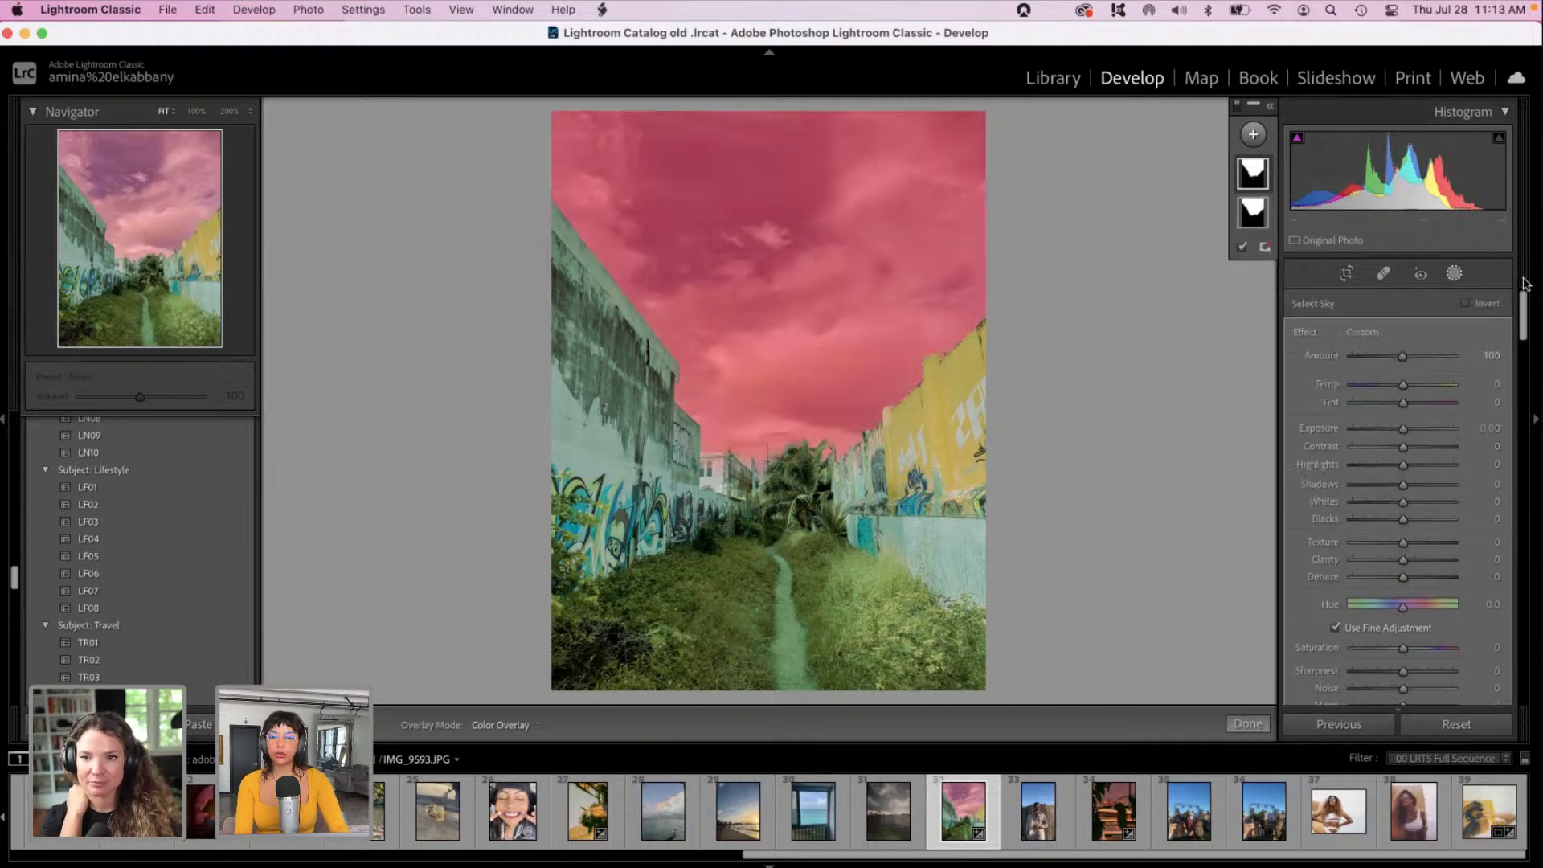
click(1465, 305)
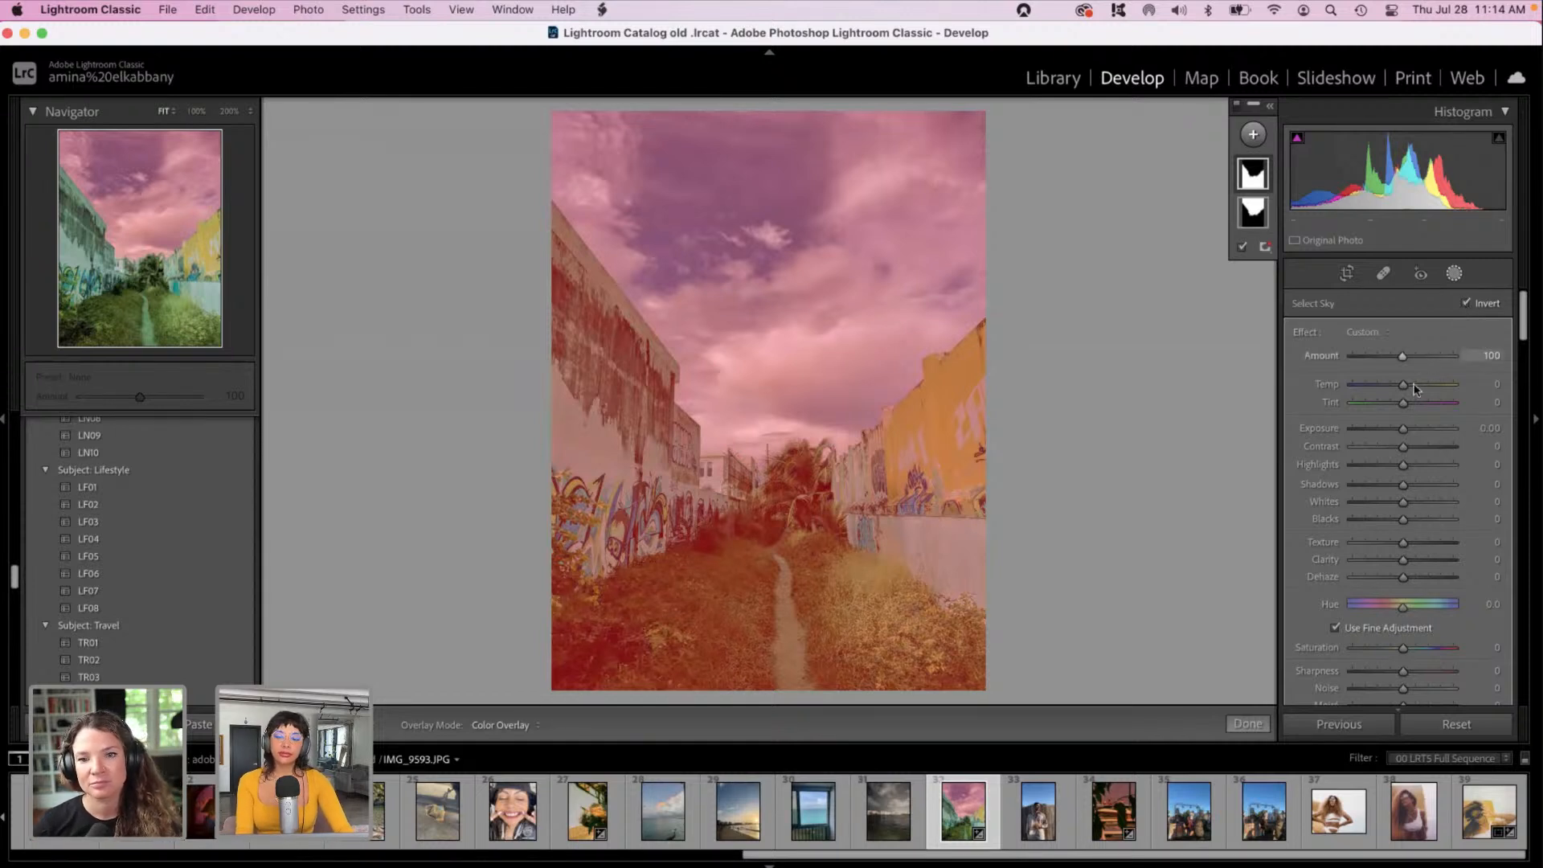
Step: Adjust the inverted sky mask to Temp -13, Tint 100, Exposure -0.09, Highlights -100 and Whites -31
mouse_move(1419, 400)
mouse_down()
mouse_move(1453, 402)
mouse_move(1422, 387)
mouse_move(1454, 387)
mouse_move(1417, 388)
mouse_up()
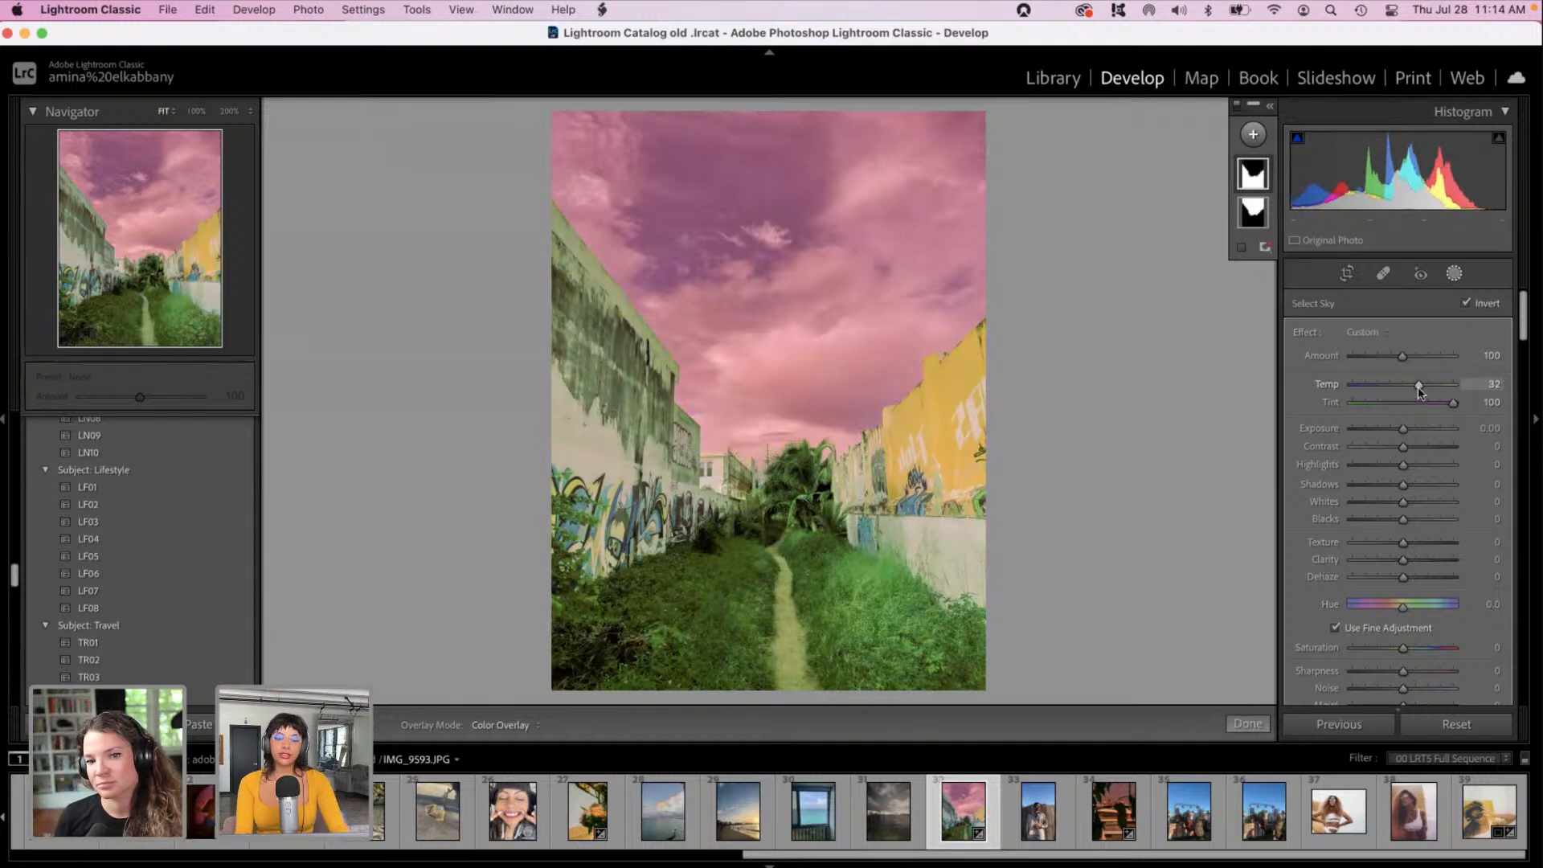
drag(1411, 389, 1395, 388)
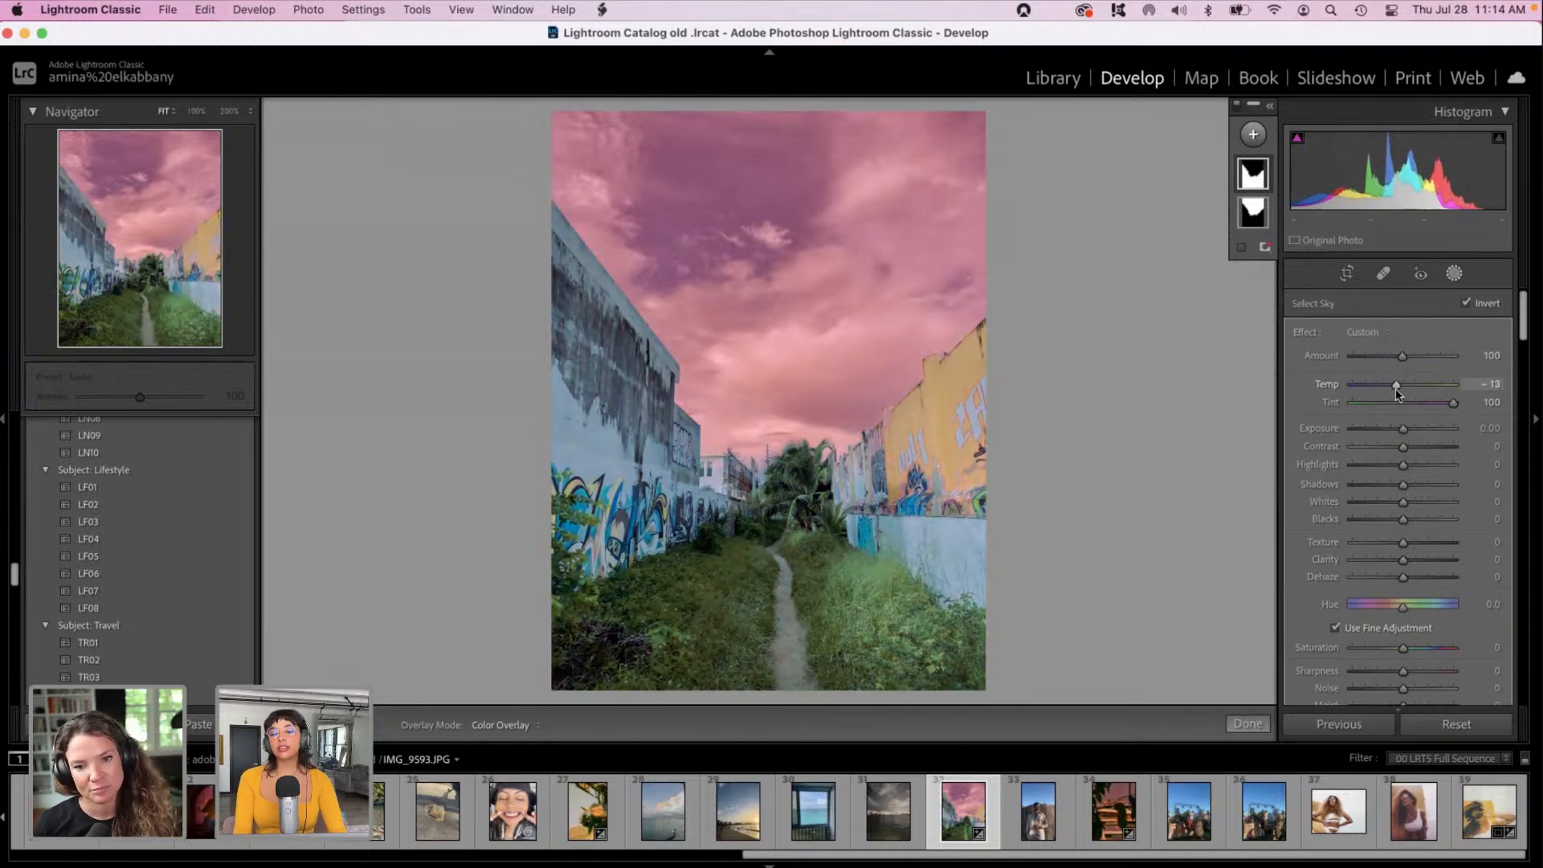
click(1393, 430)
drag(1395, 431, 1402, 434)
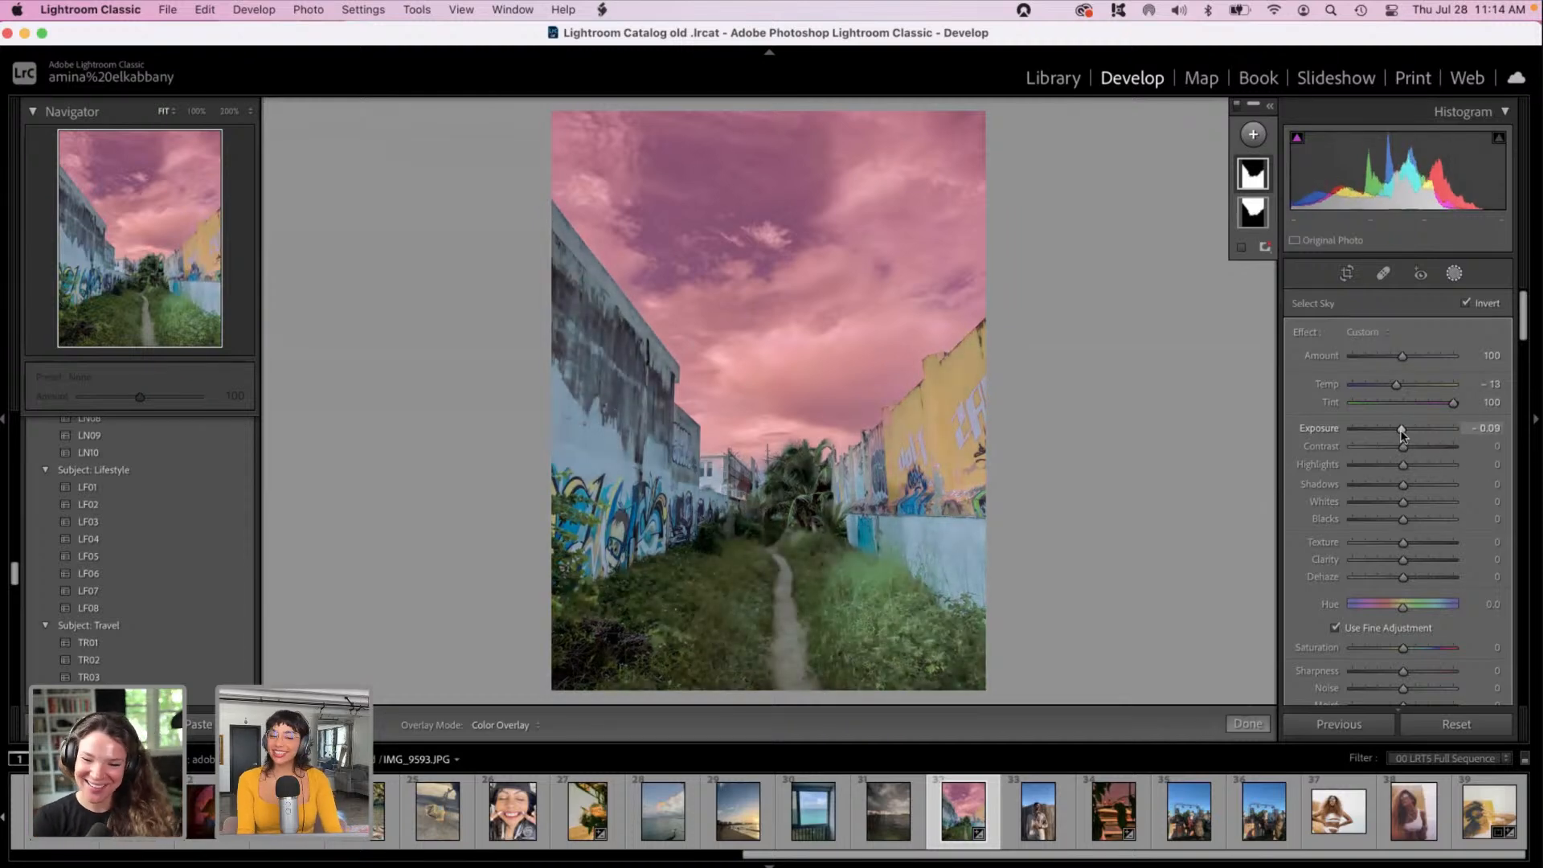
drag(1403, 465, 1317, 471)
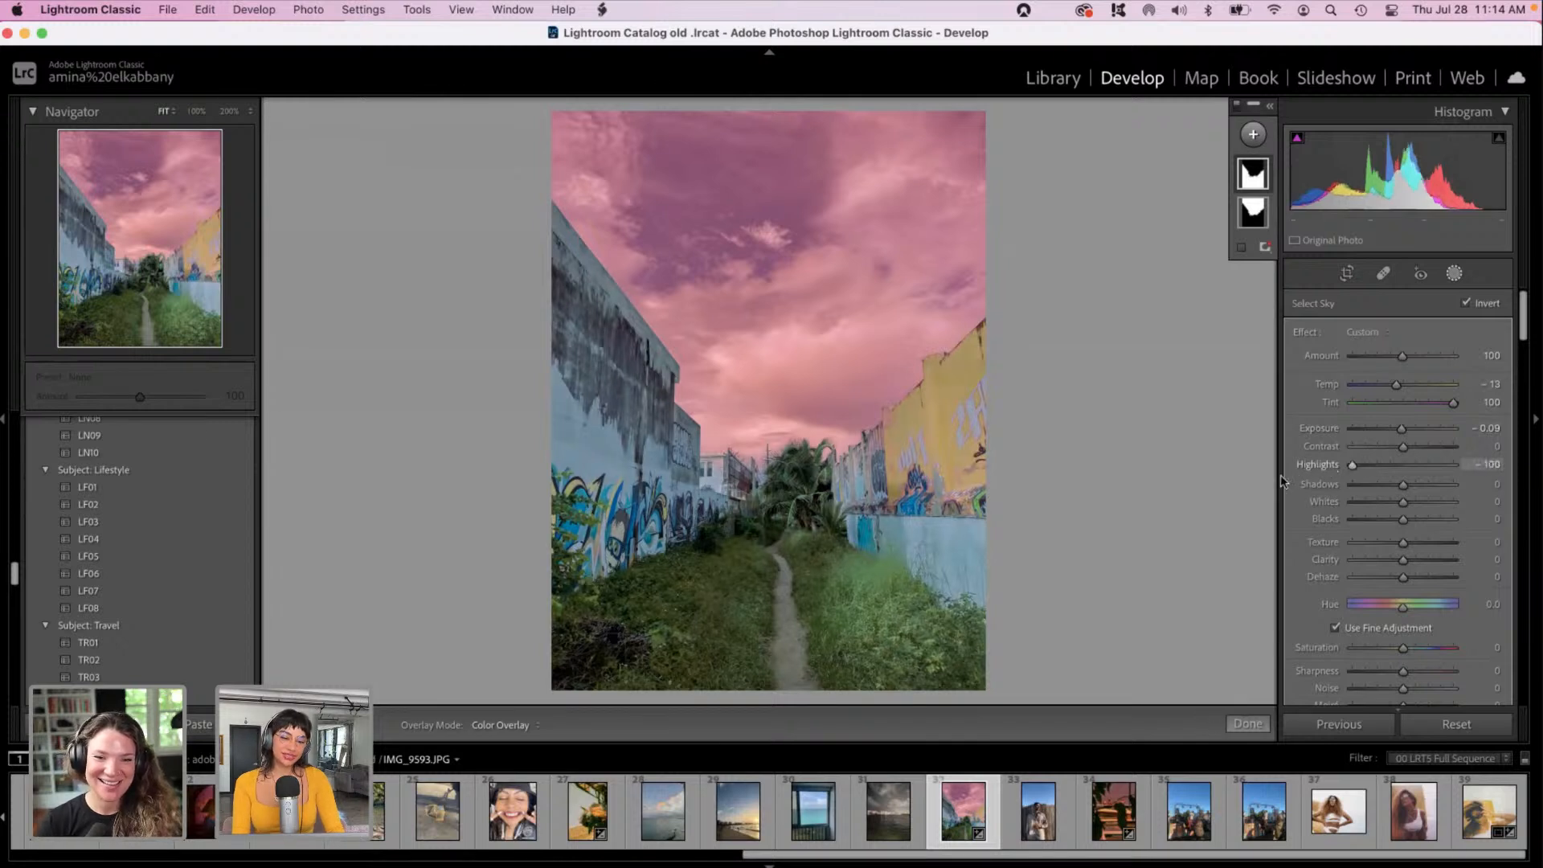
drag(1381, 502, 1388, 508)
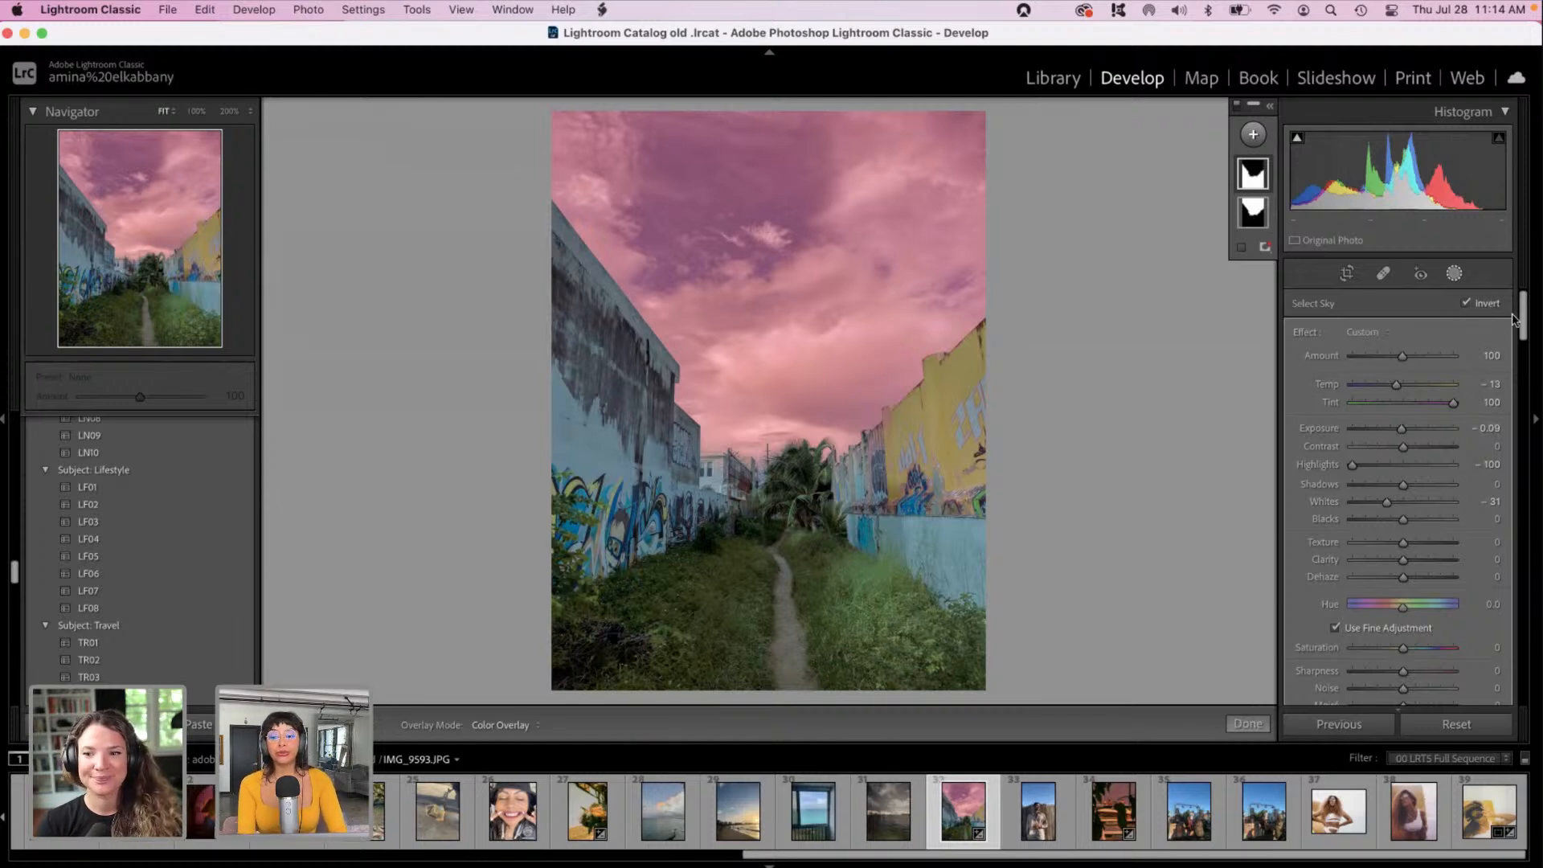
Step: Tint the inverted sky mask with a red color of hue 357 and saturation 78%
mouse_move(1525, 326)
mouse_down()
mouse_move(1530, 366)
mouse_move(1527, 332)
mouse_up()
click(1456, 620)
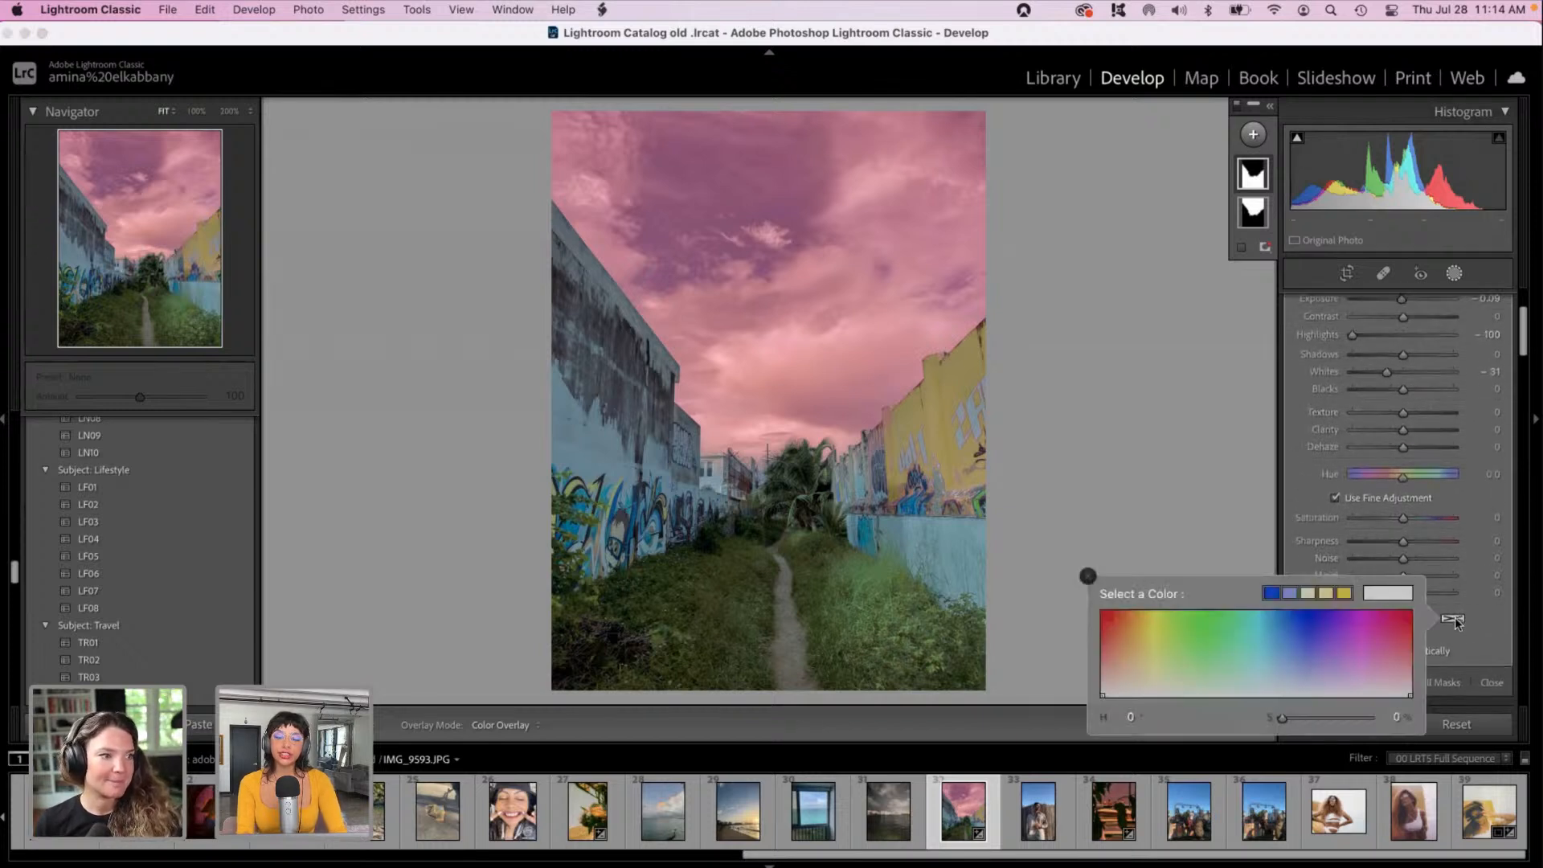
click(1341, 637)
mouse_move(1352, 630)
mouse_down()
mouse_move(1356, 614)
mouse_move(1369, 639)
mouse_move(1402, 627)
mouse_up()
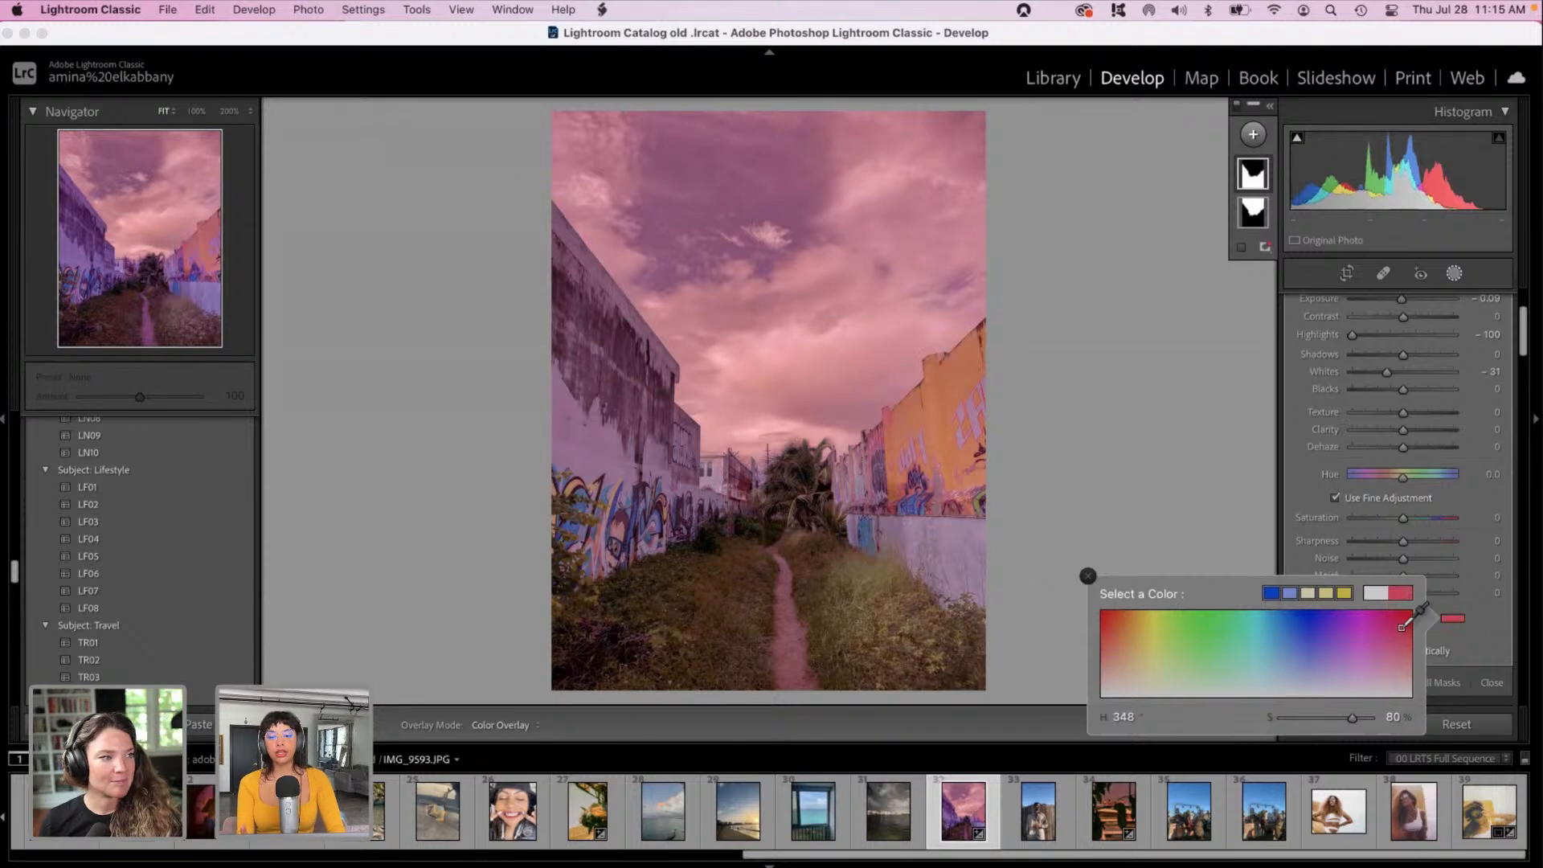
drag(1401, 627, 1408, 627)
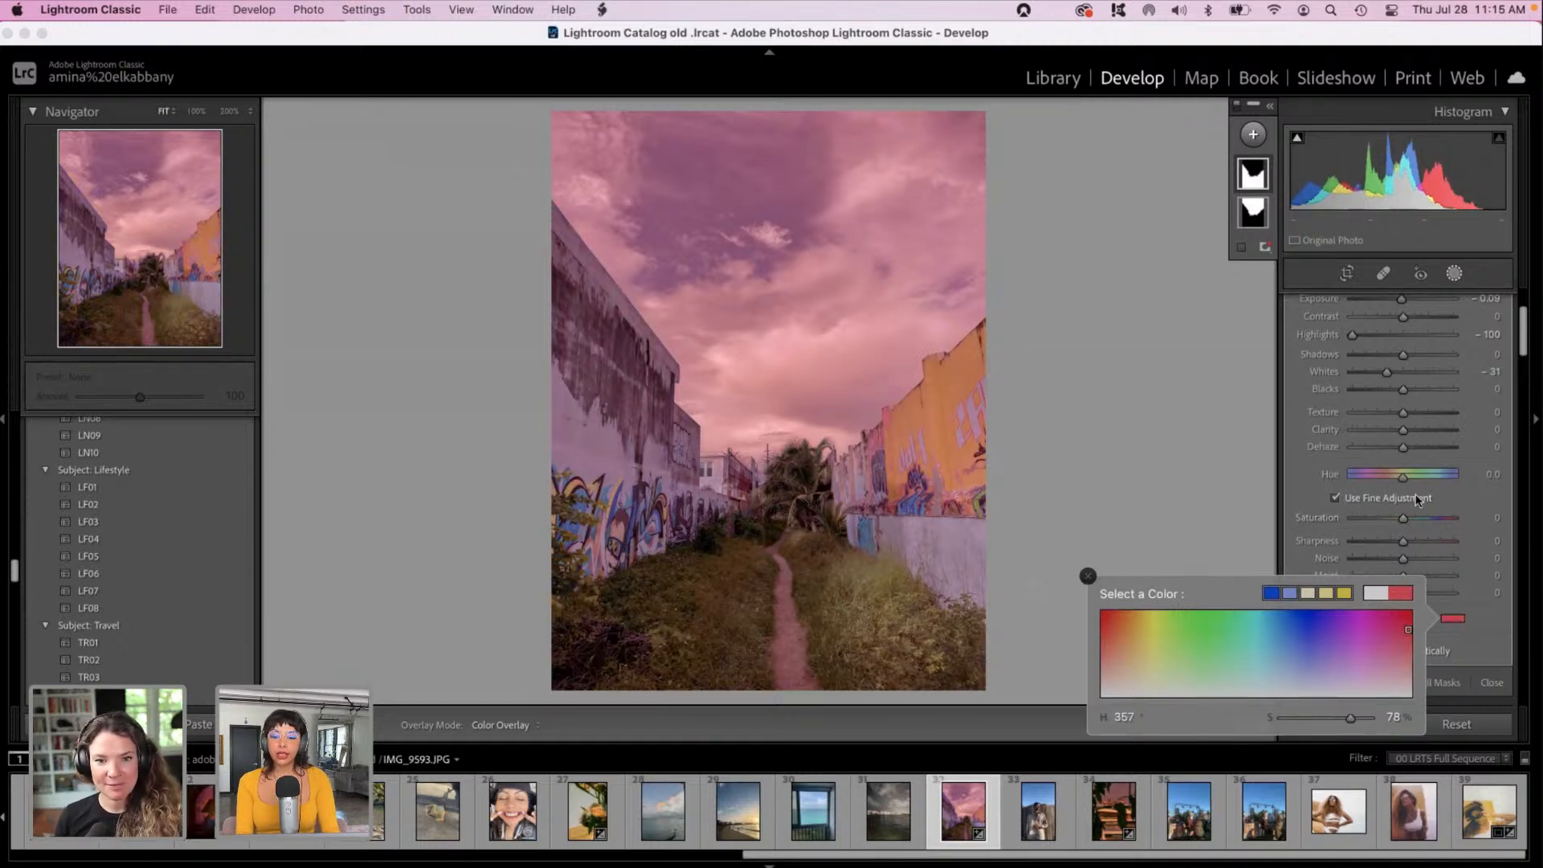
Step: Turn off fine hue adjustment for the inverted sky mask and set its Hue to -6.1
drag(1403, 482, 1337, 532)
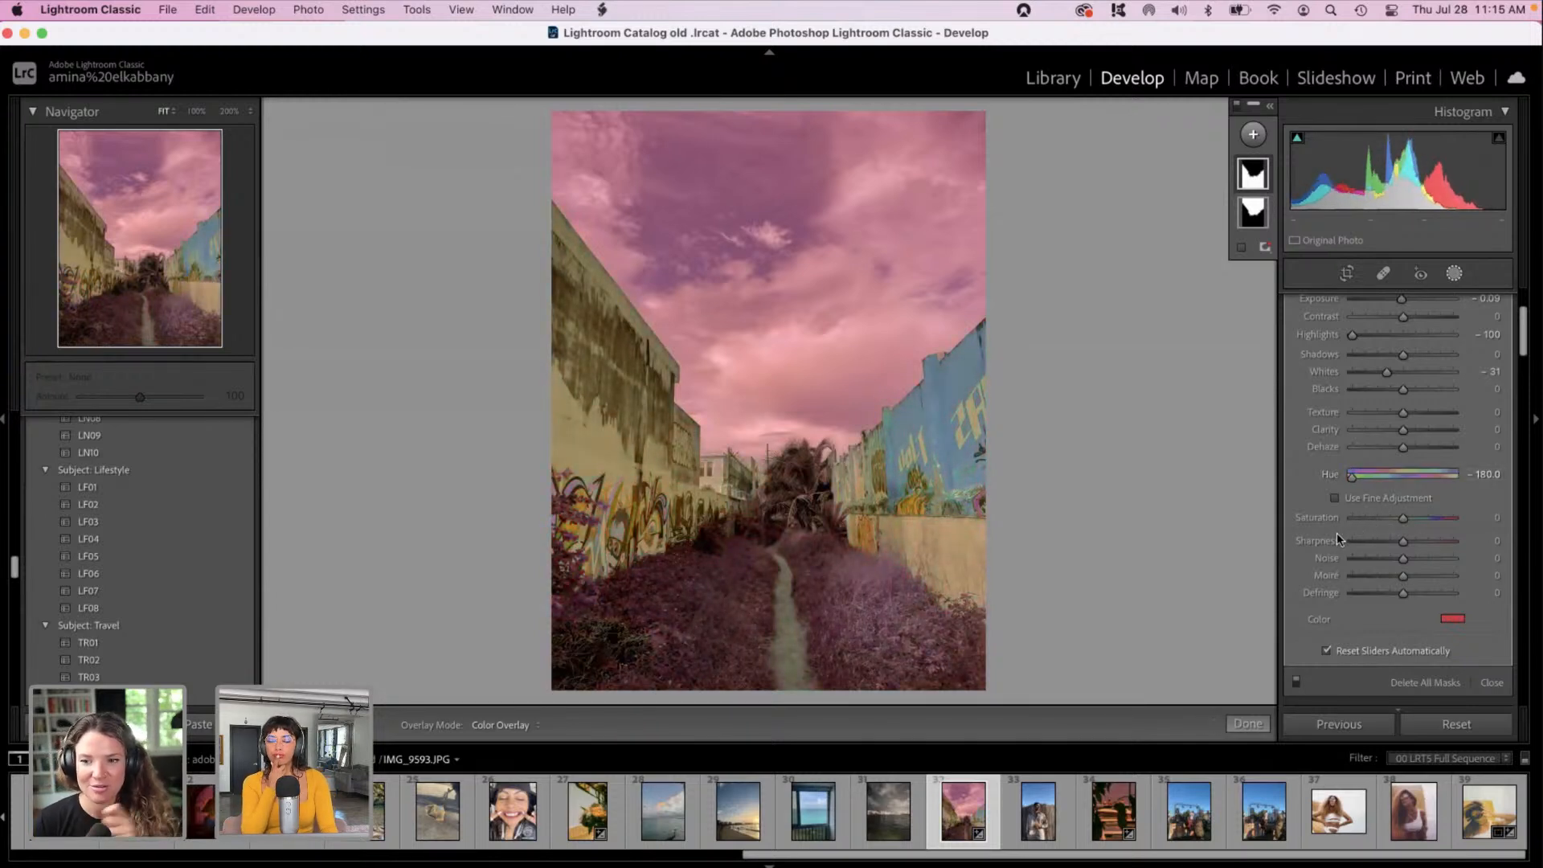
drag(1357, 479, 1435, 474)
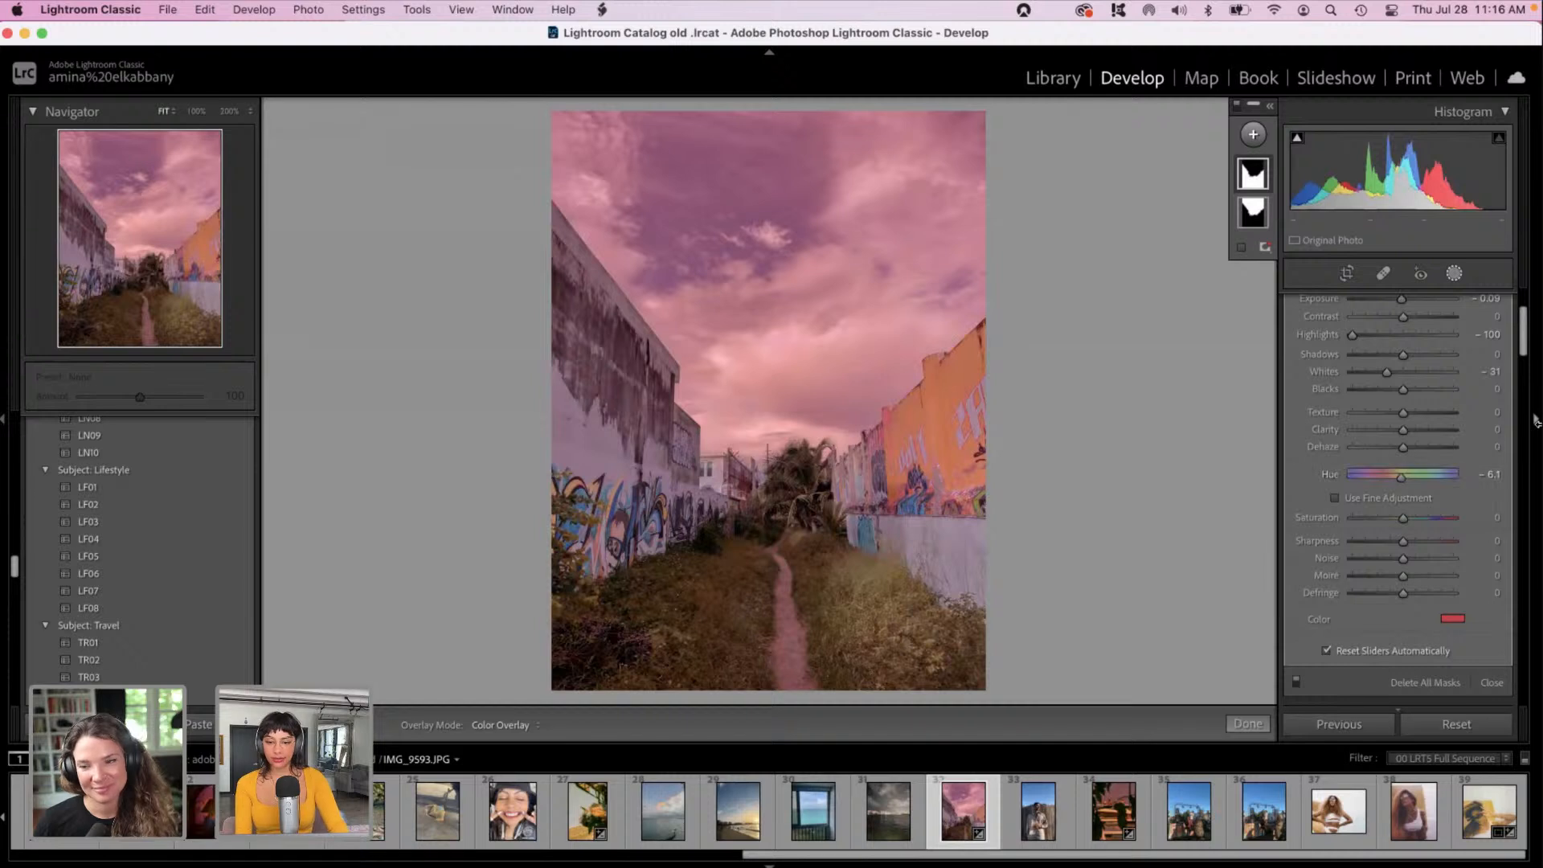
drag(1523, 341, 1524, 324)
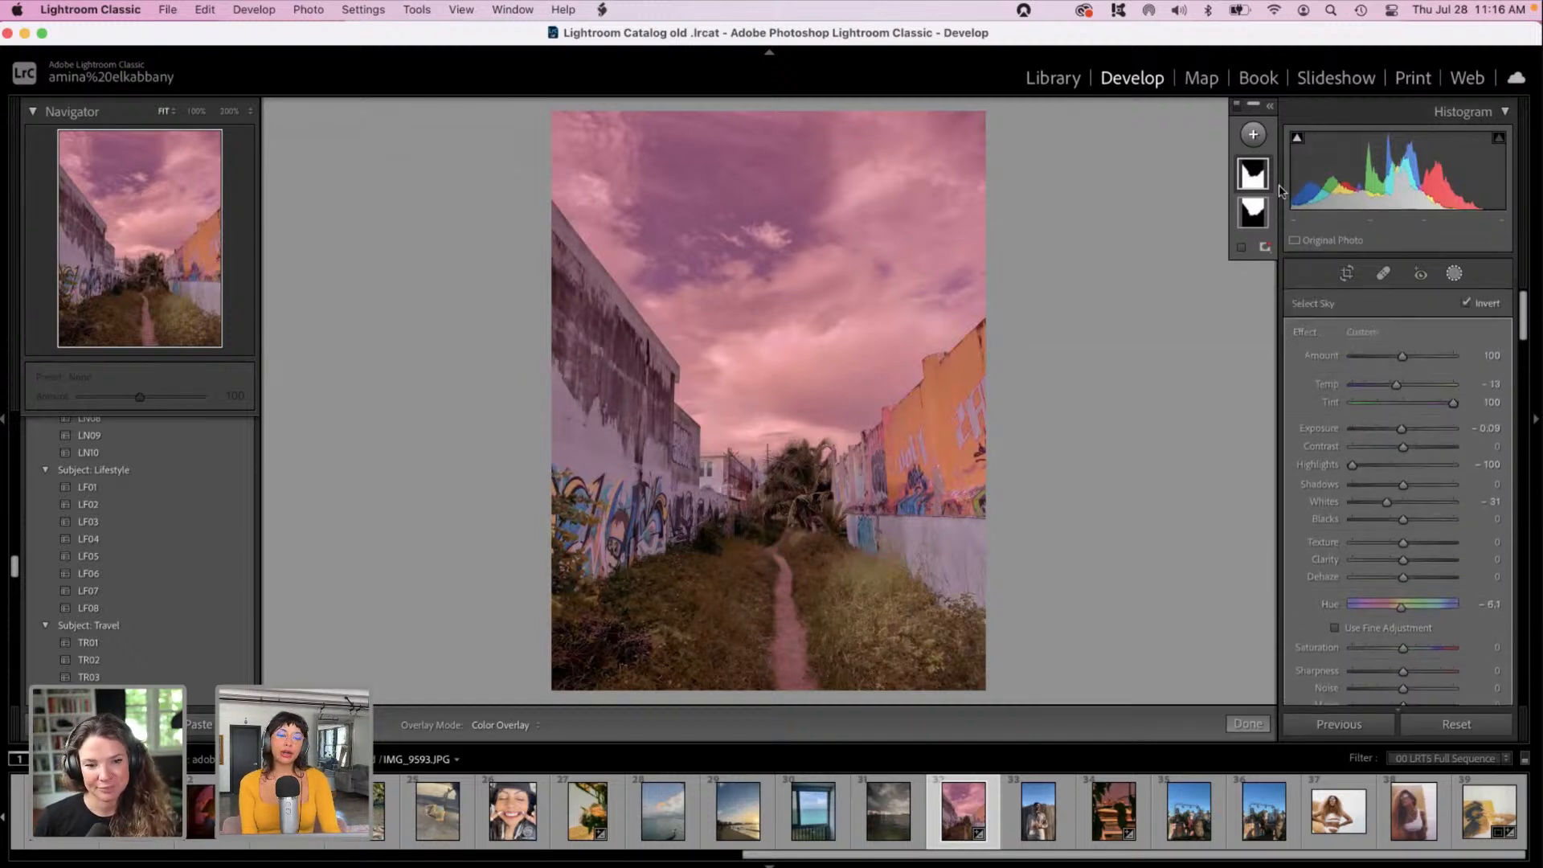
Step: Set the Hue of the non-inverted sky mask to -12.2 and close masking
click(1247, 213)
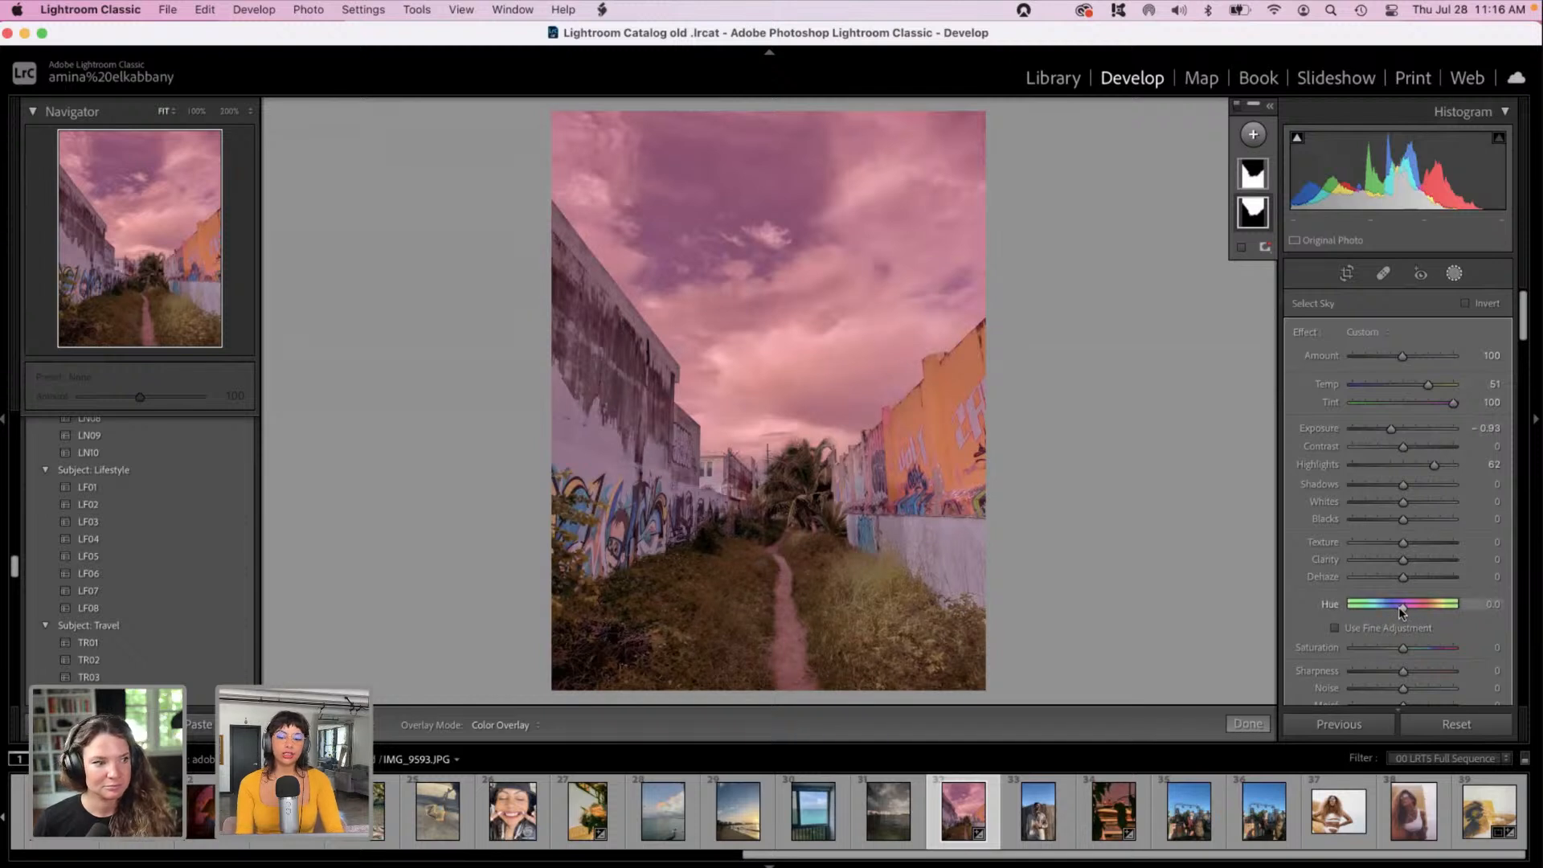
mouse_move(1404, 607)
mouse_down()
mouse_move(1376, 608)
mouse_move(1430, 604)
mouse_up()
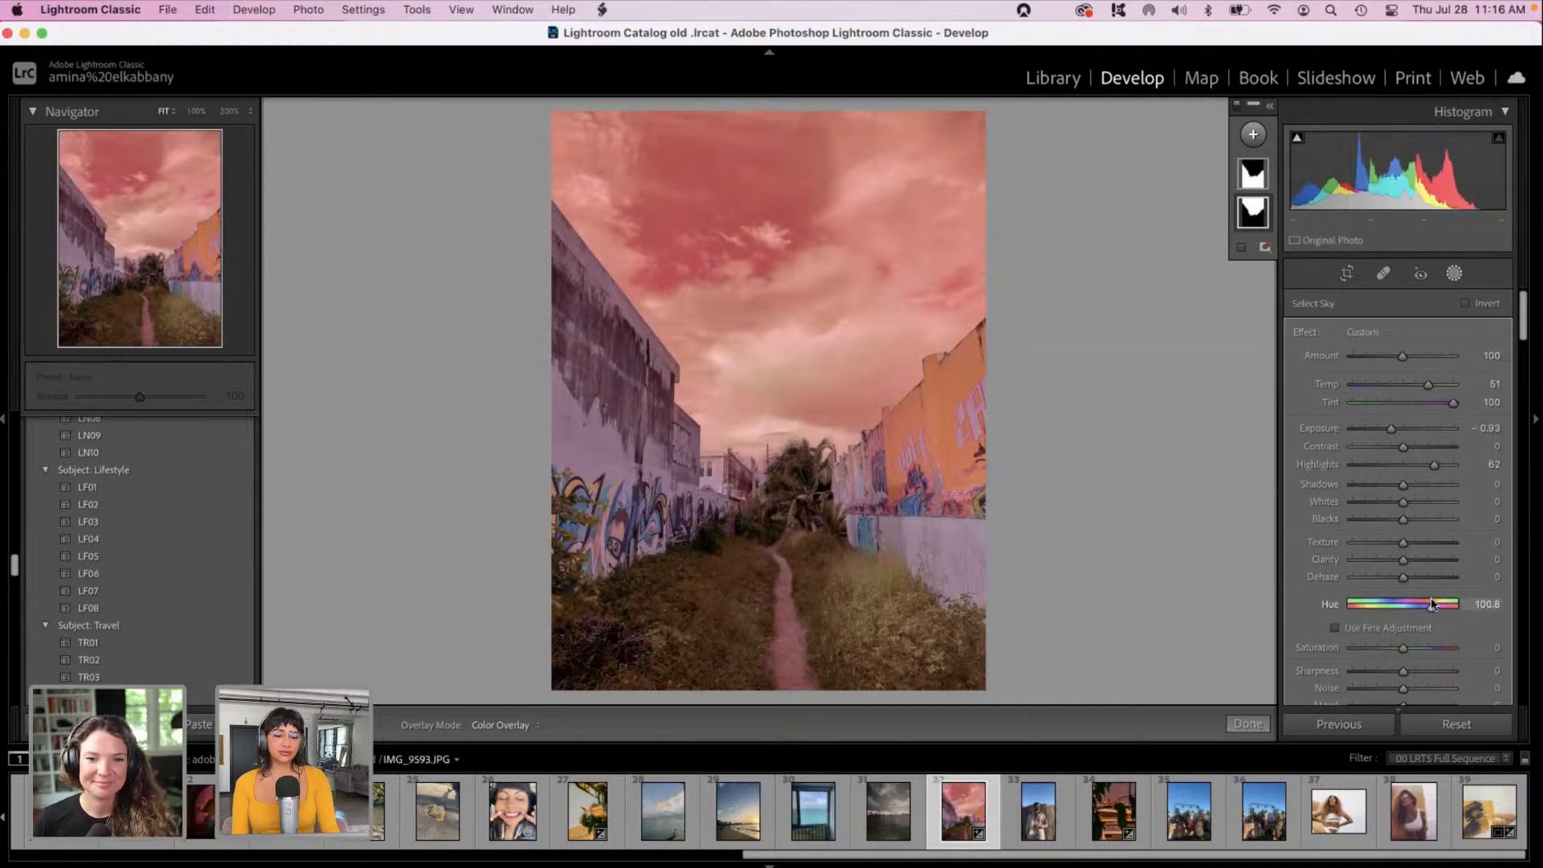
mouse_move(1432, 603)
mouse_down()
mouse_move(1470, 582)
mouse_move(1393, 585)
mouse_move(1425, 583)
mouse_up()
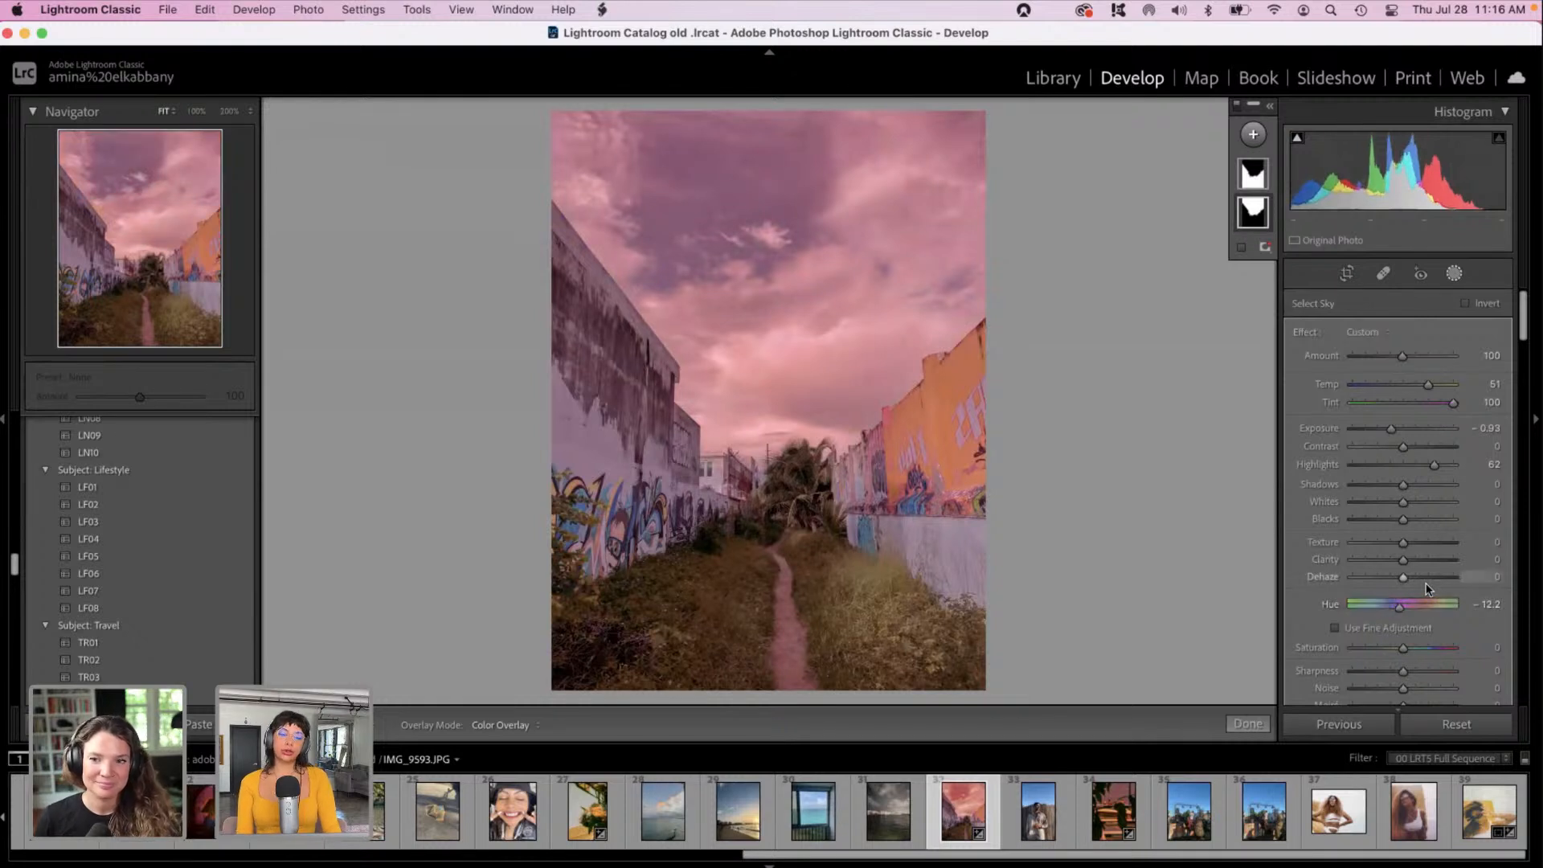
click(1455, 274)
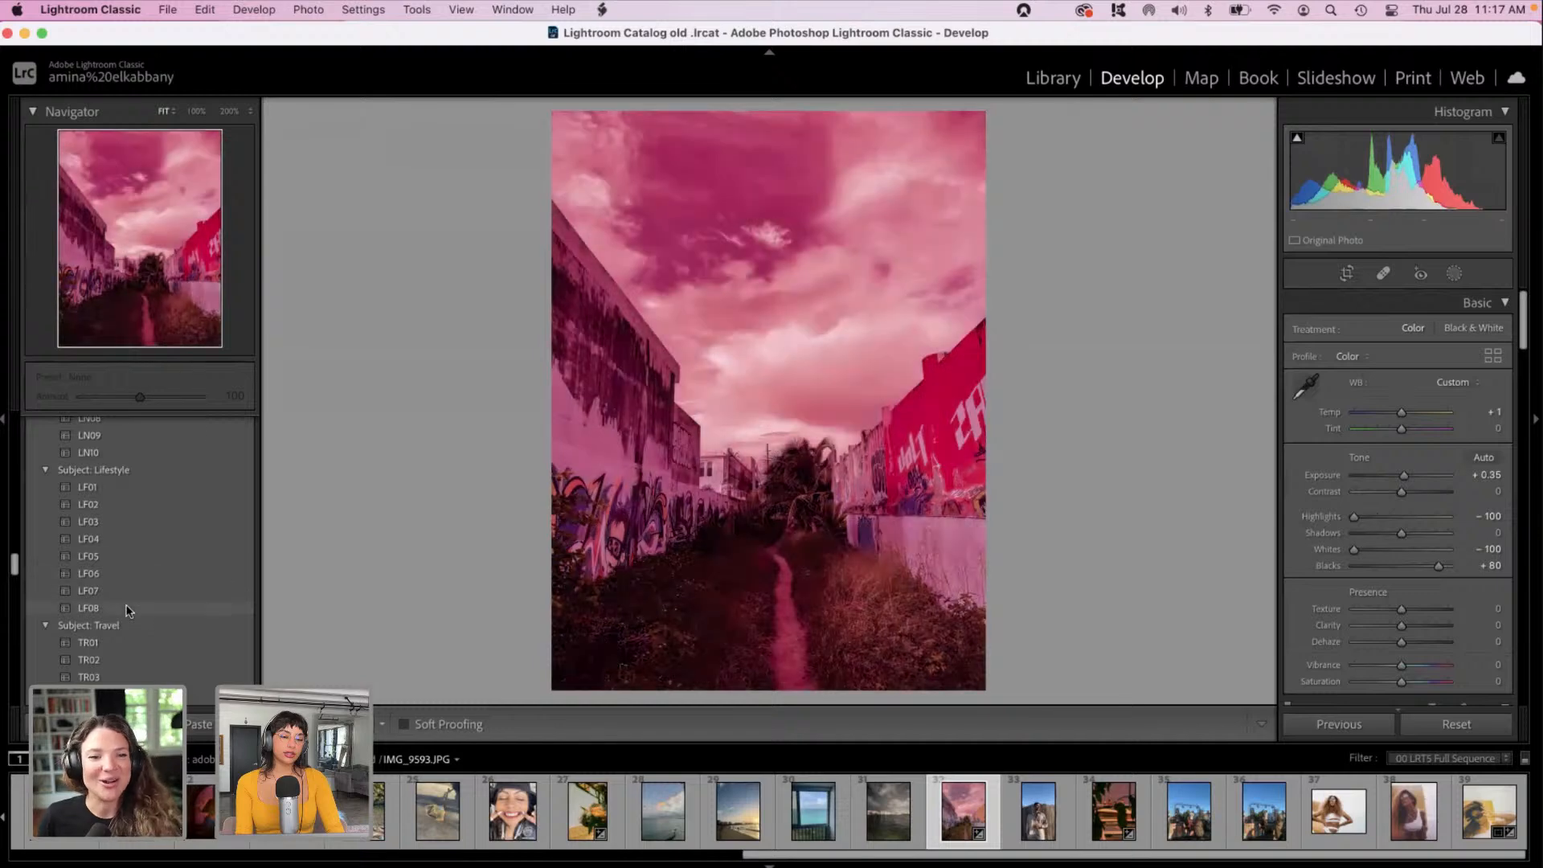
Step: Preview the travel and urban architecture presets on the alley photo and apply UA02 from Subject: Urban Architecture
scroll(119, 641, down, 5)
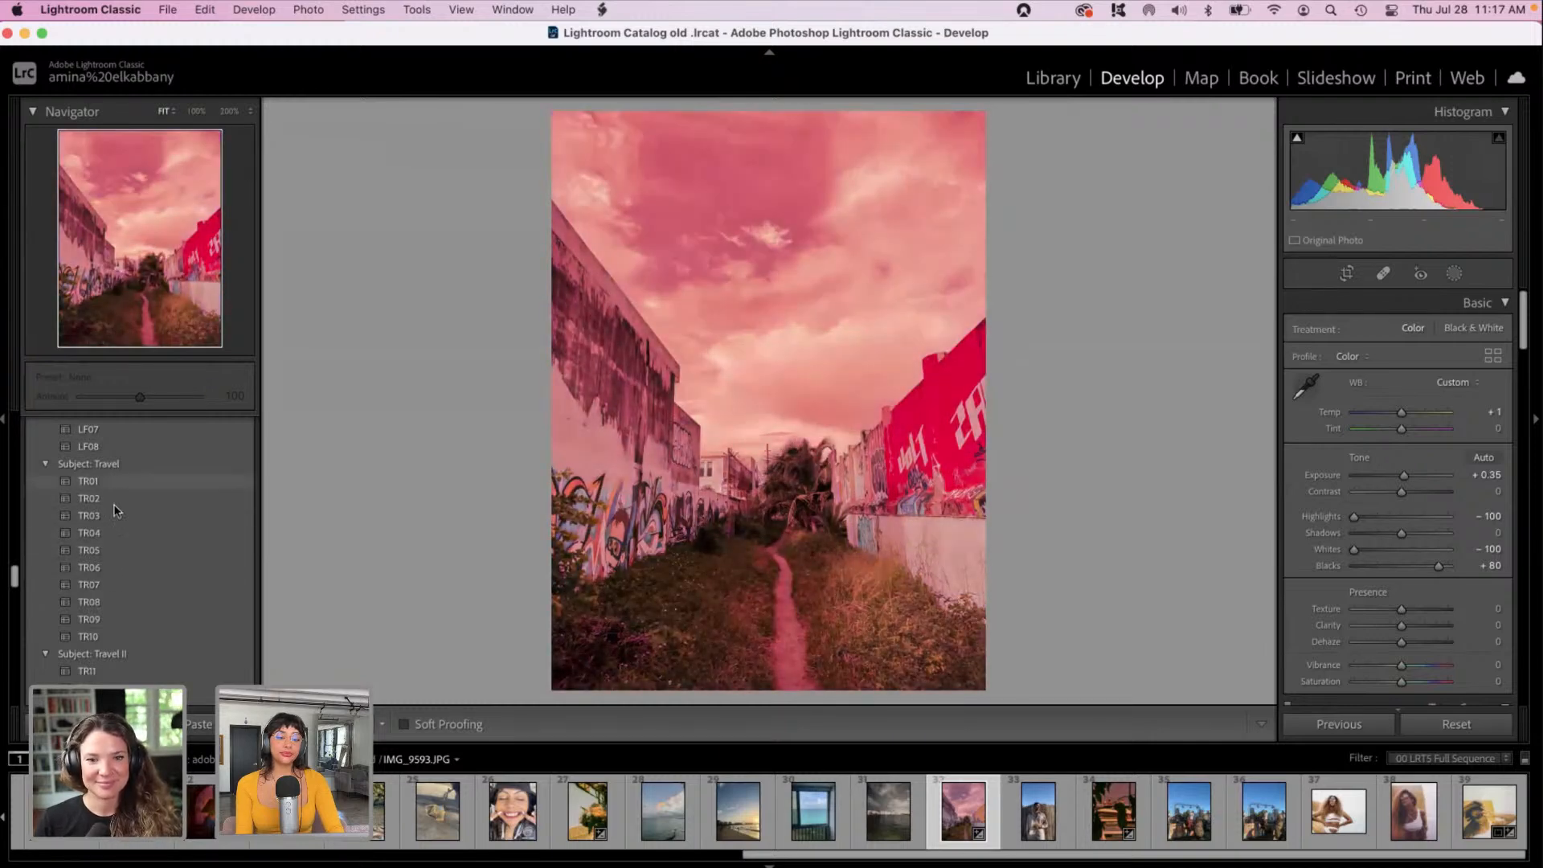
scroll(128, 570, down, 5)
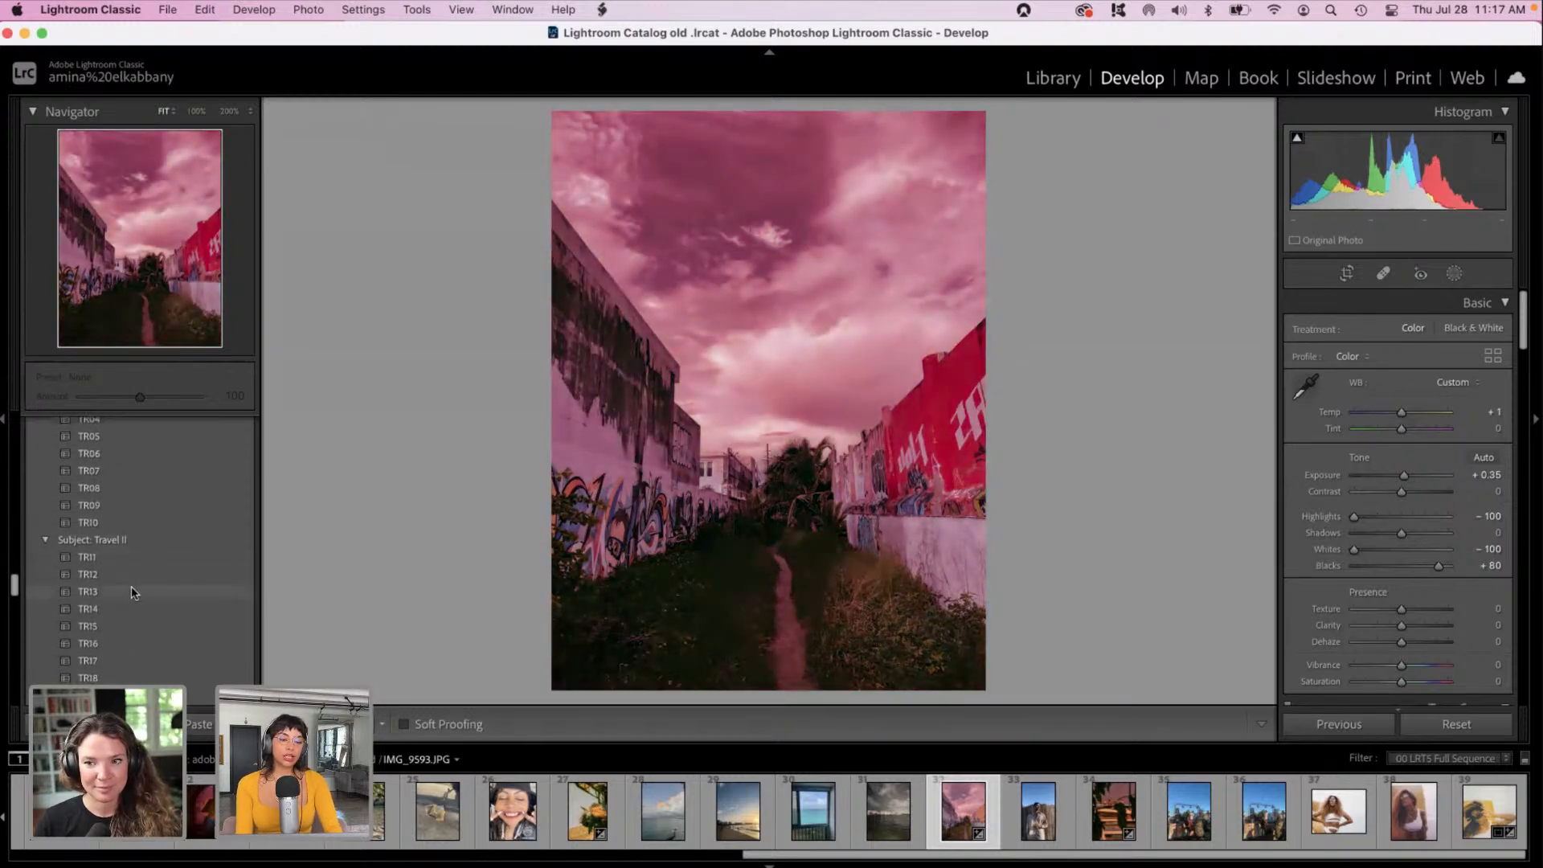
scroll(128, 627, down, 2)
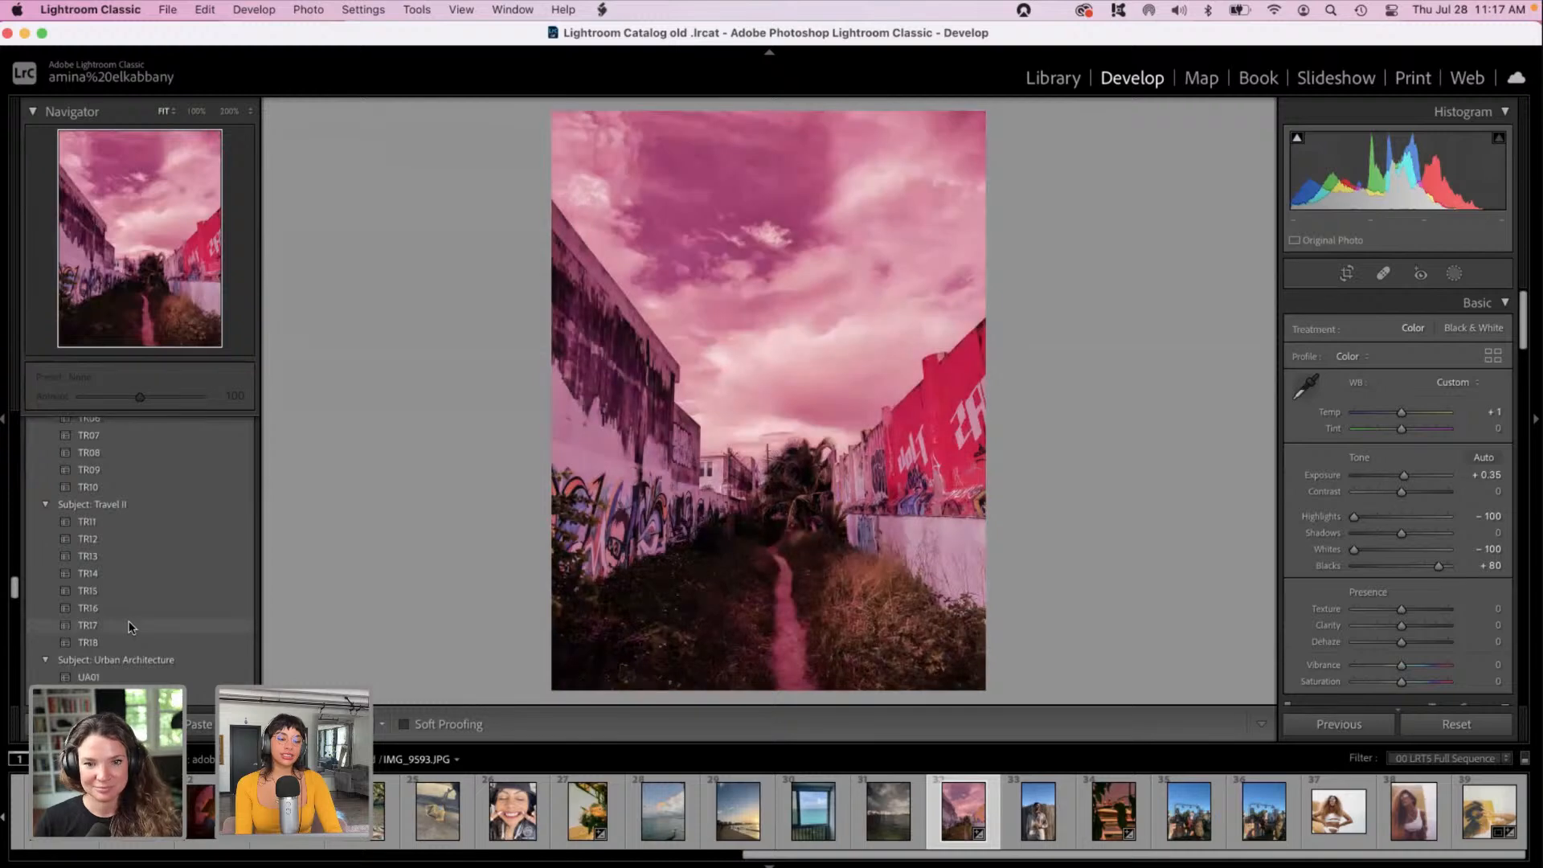
scroll(128, 627, down, 1)
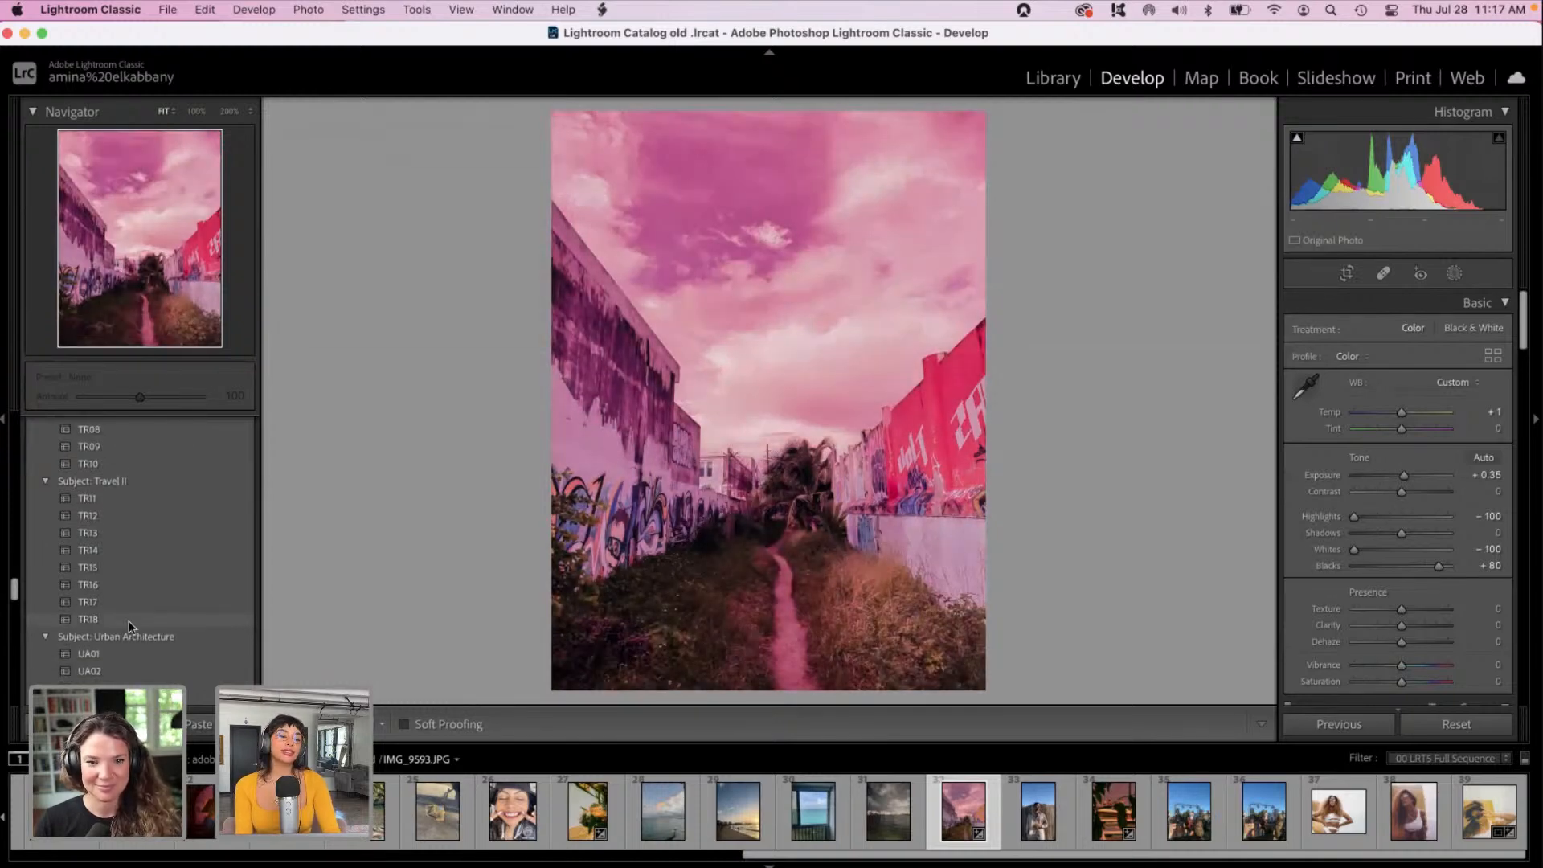
scroll(128, 628, down, 3)
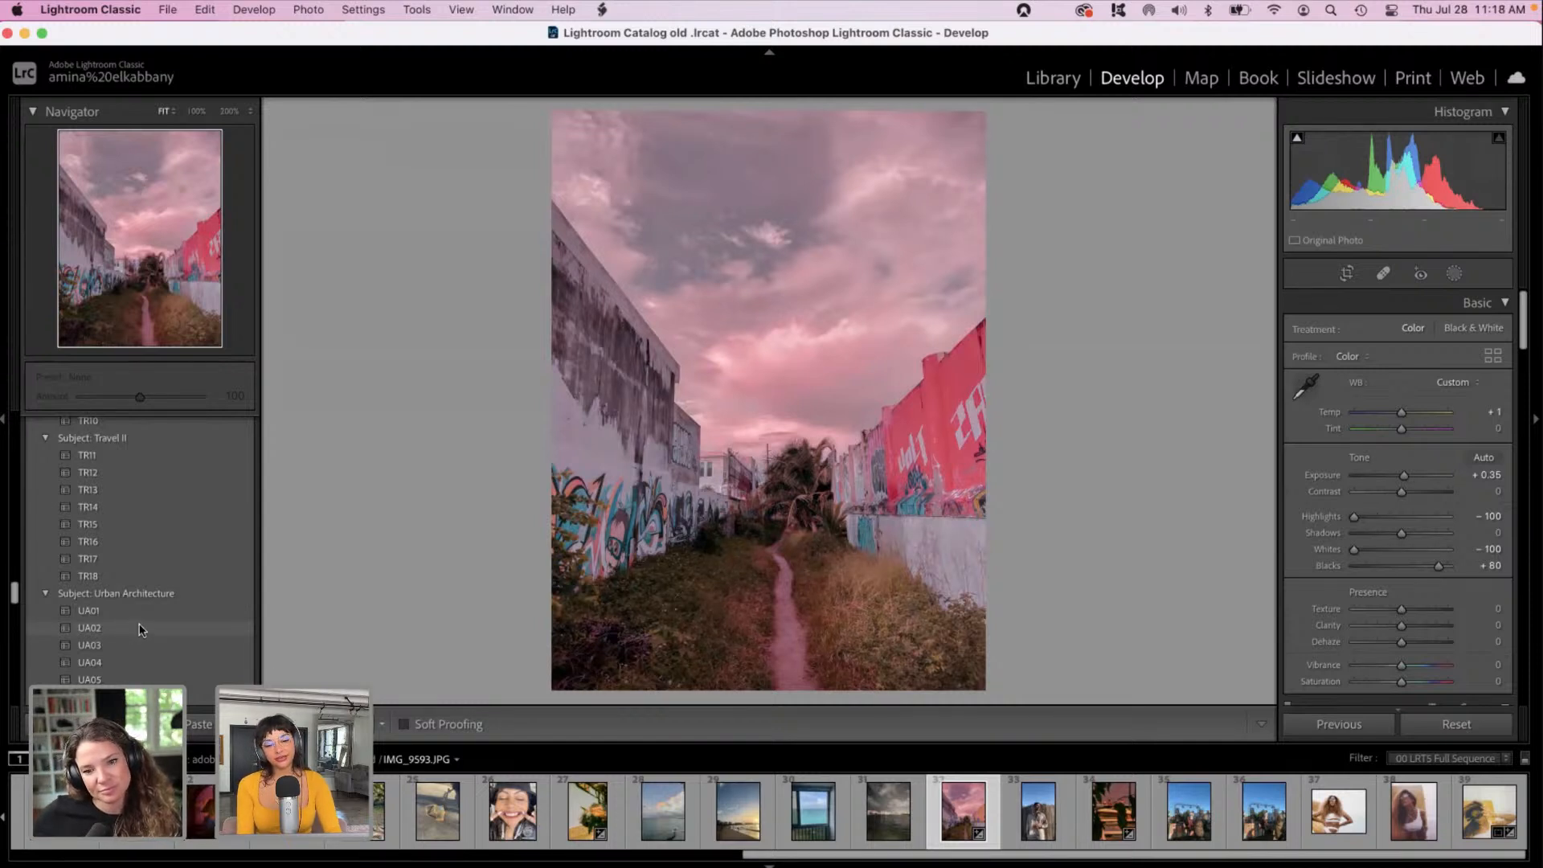
scroll(140, 654, down, 3)
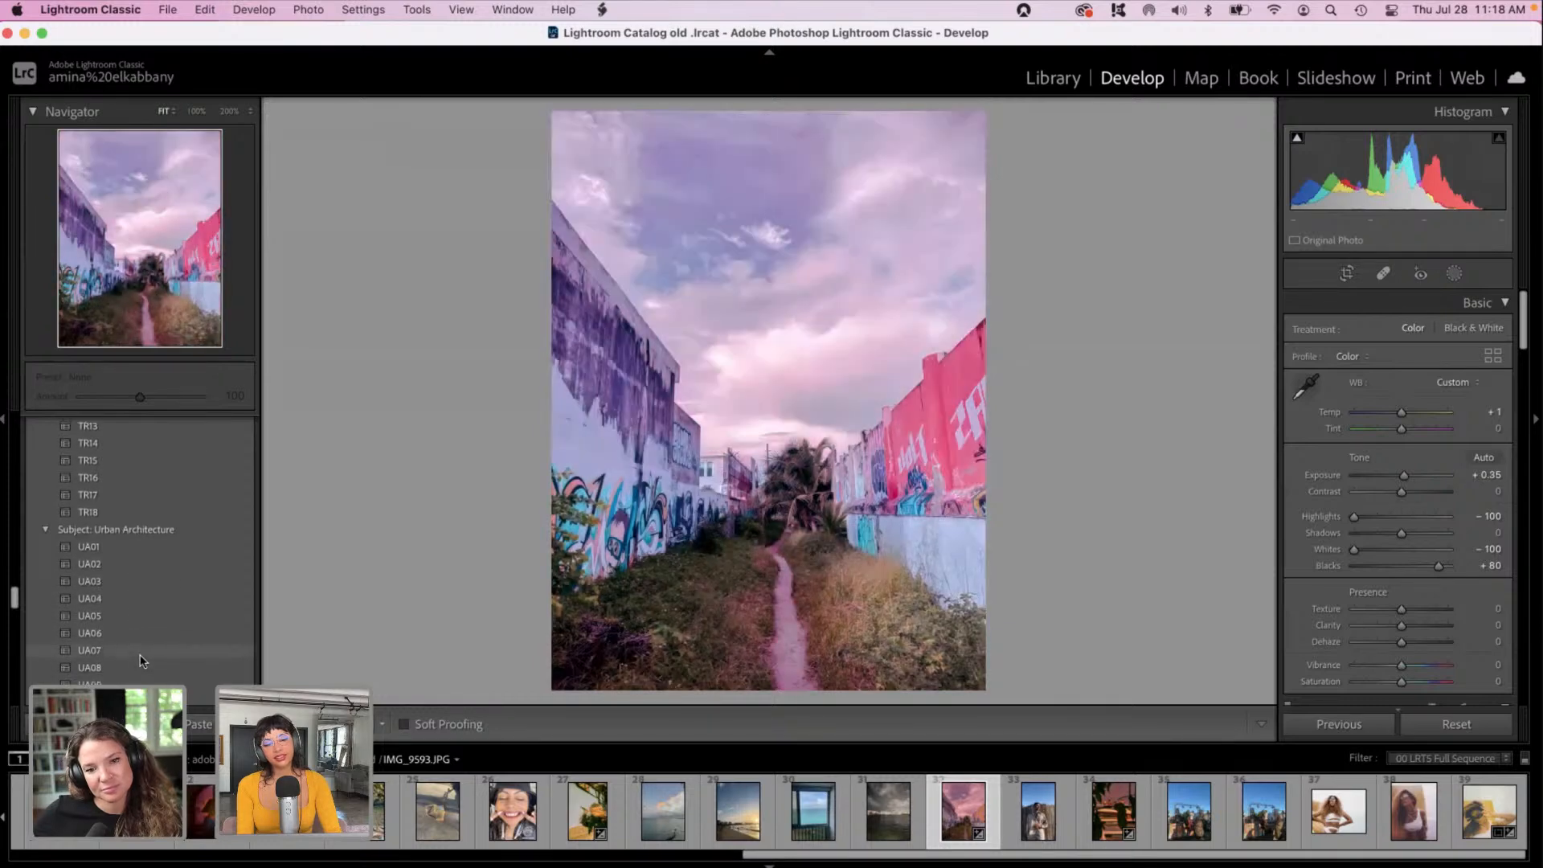
scroll(141, 660, down, 4)
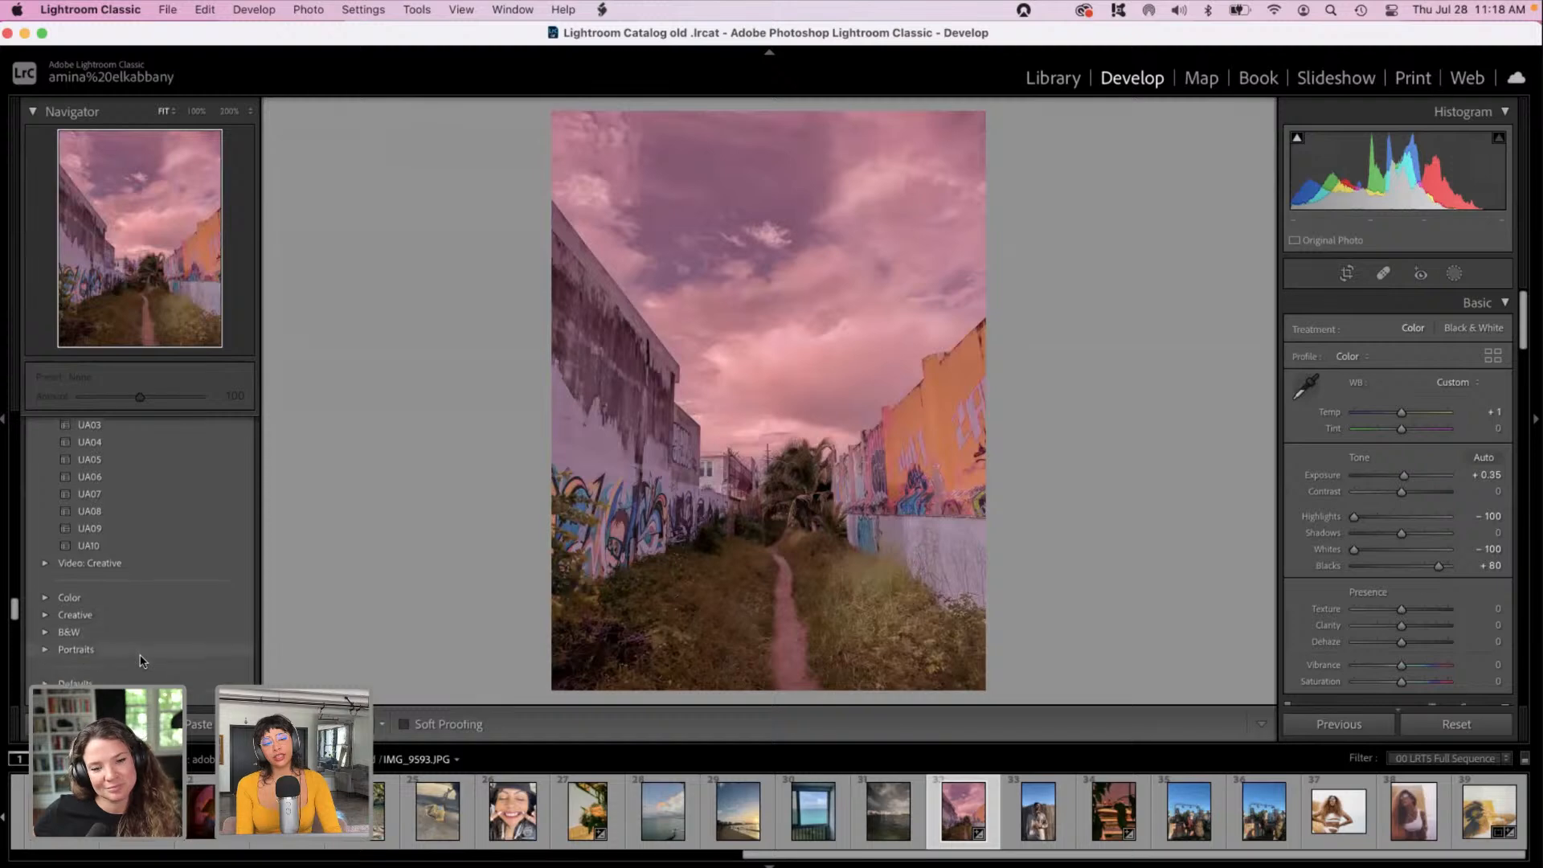
scroll(140, 661, down, 1)
scroll(140, 661, up, 5)
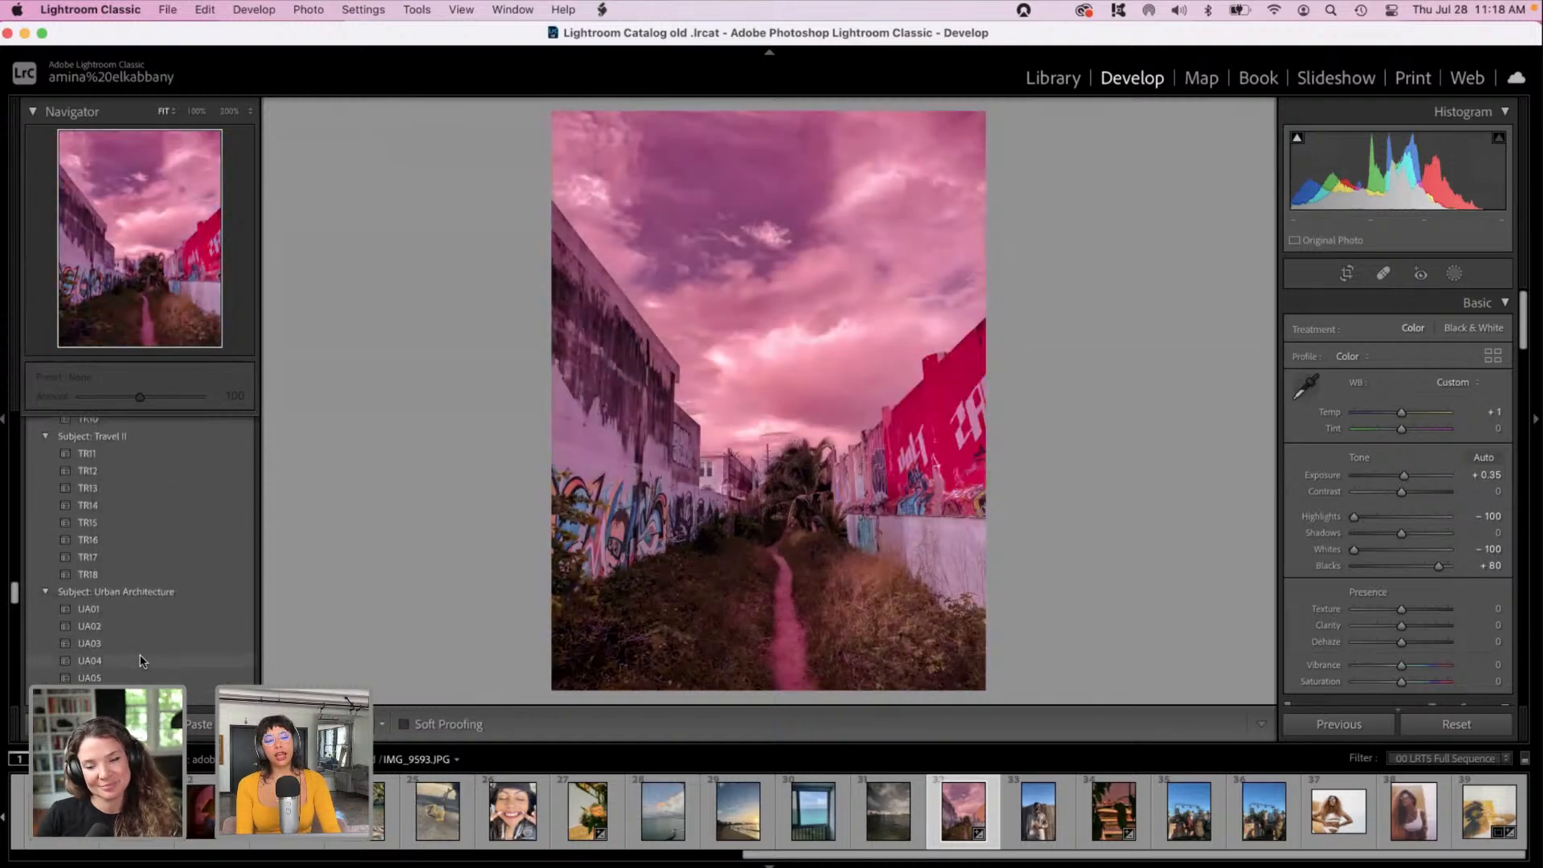
scroll(140, 661, up, 1)
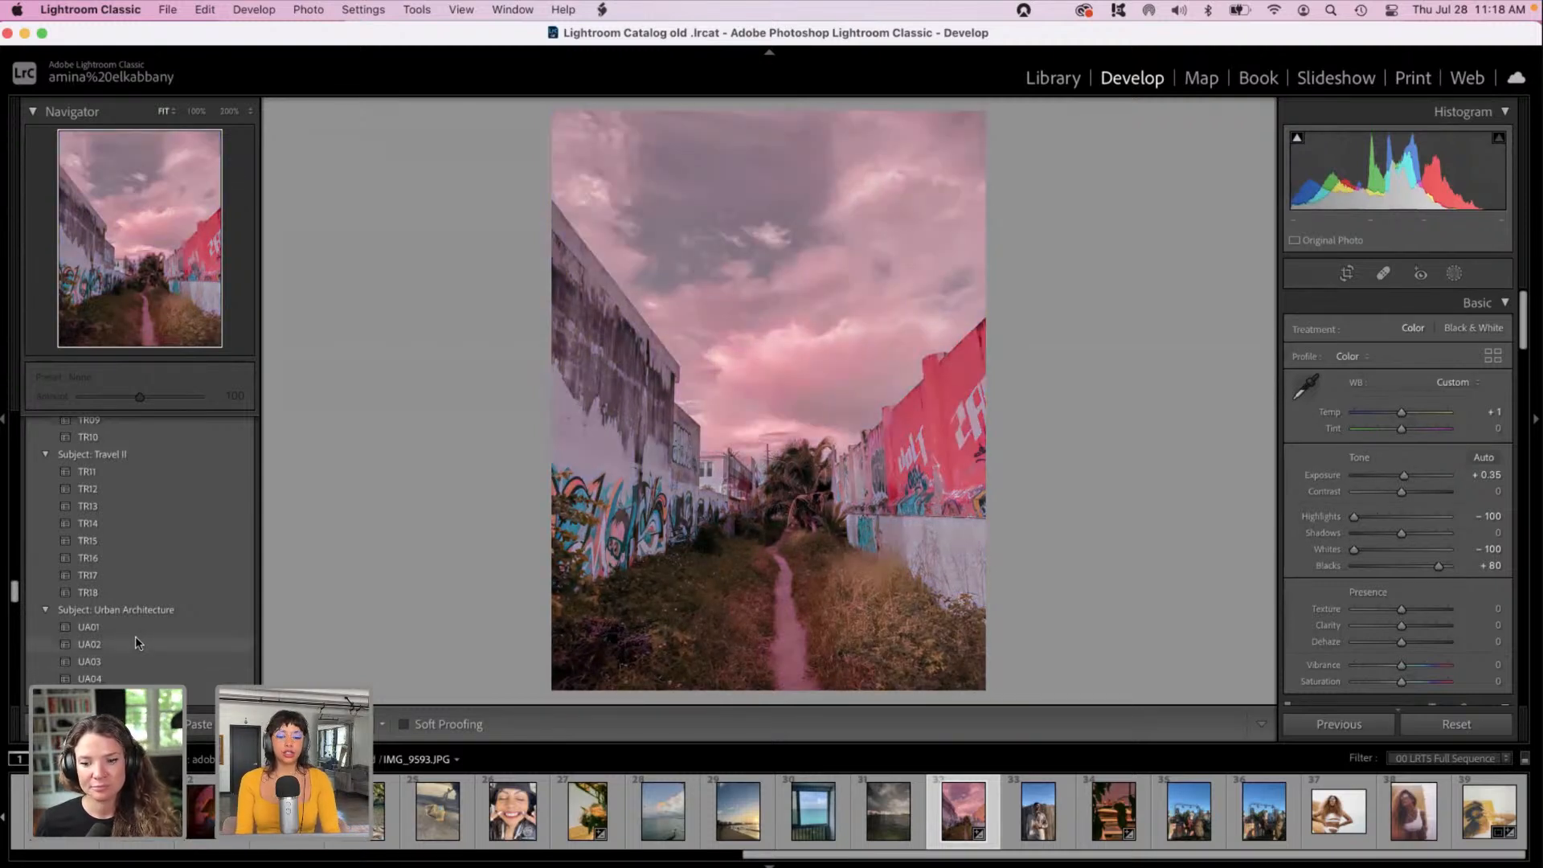
click(136, 640)
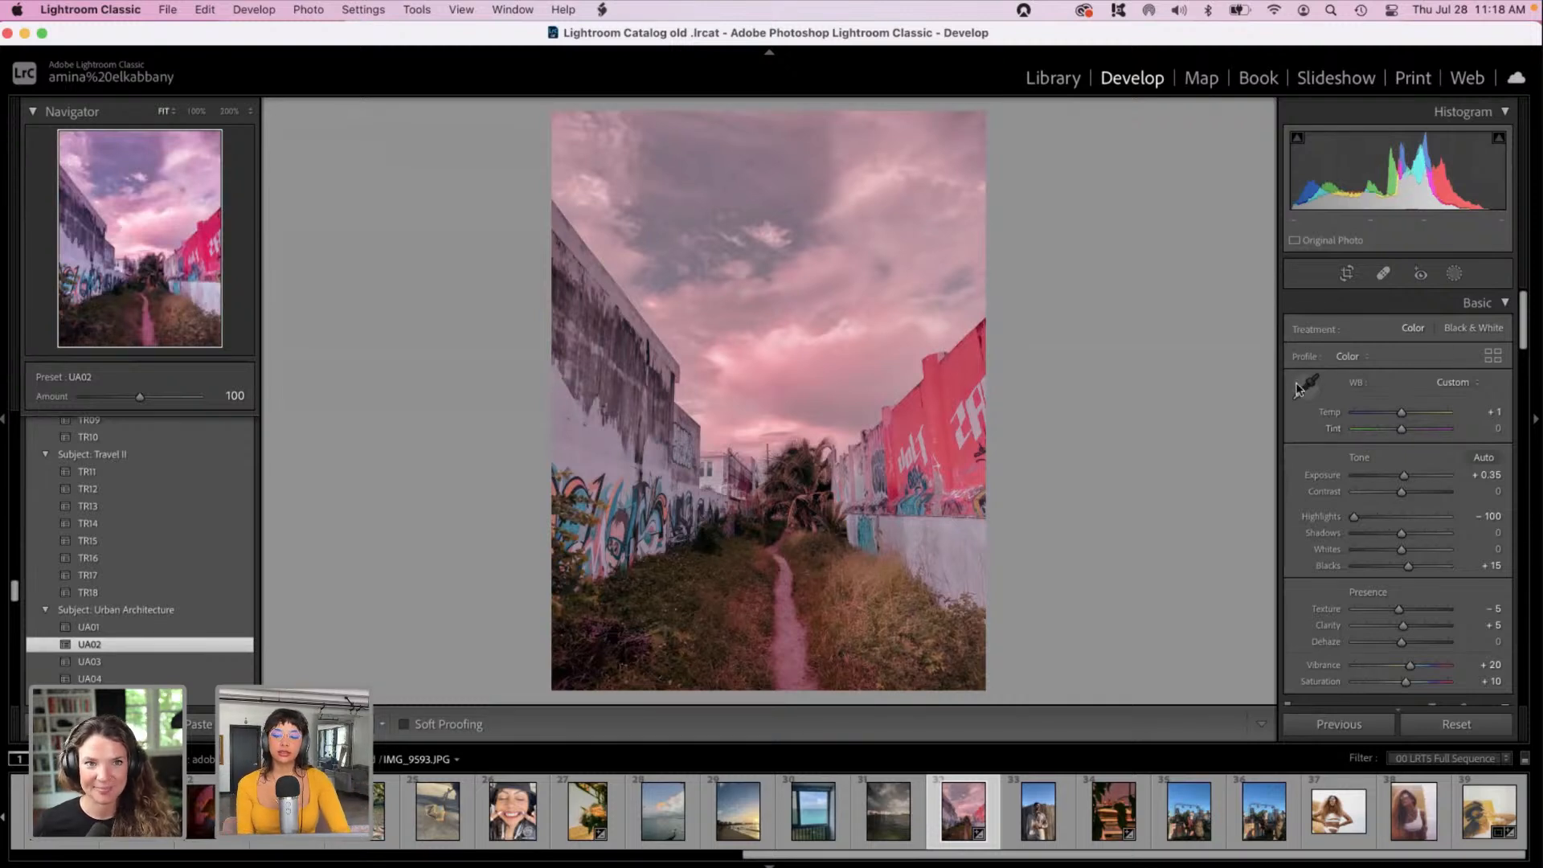
Step: Set the photo's basic tone to Whites -95, Shadows +44 and Blacks +40
drag(1386, 552, 1340, 552)
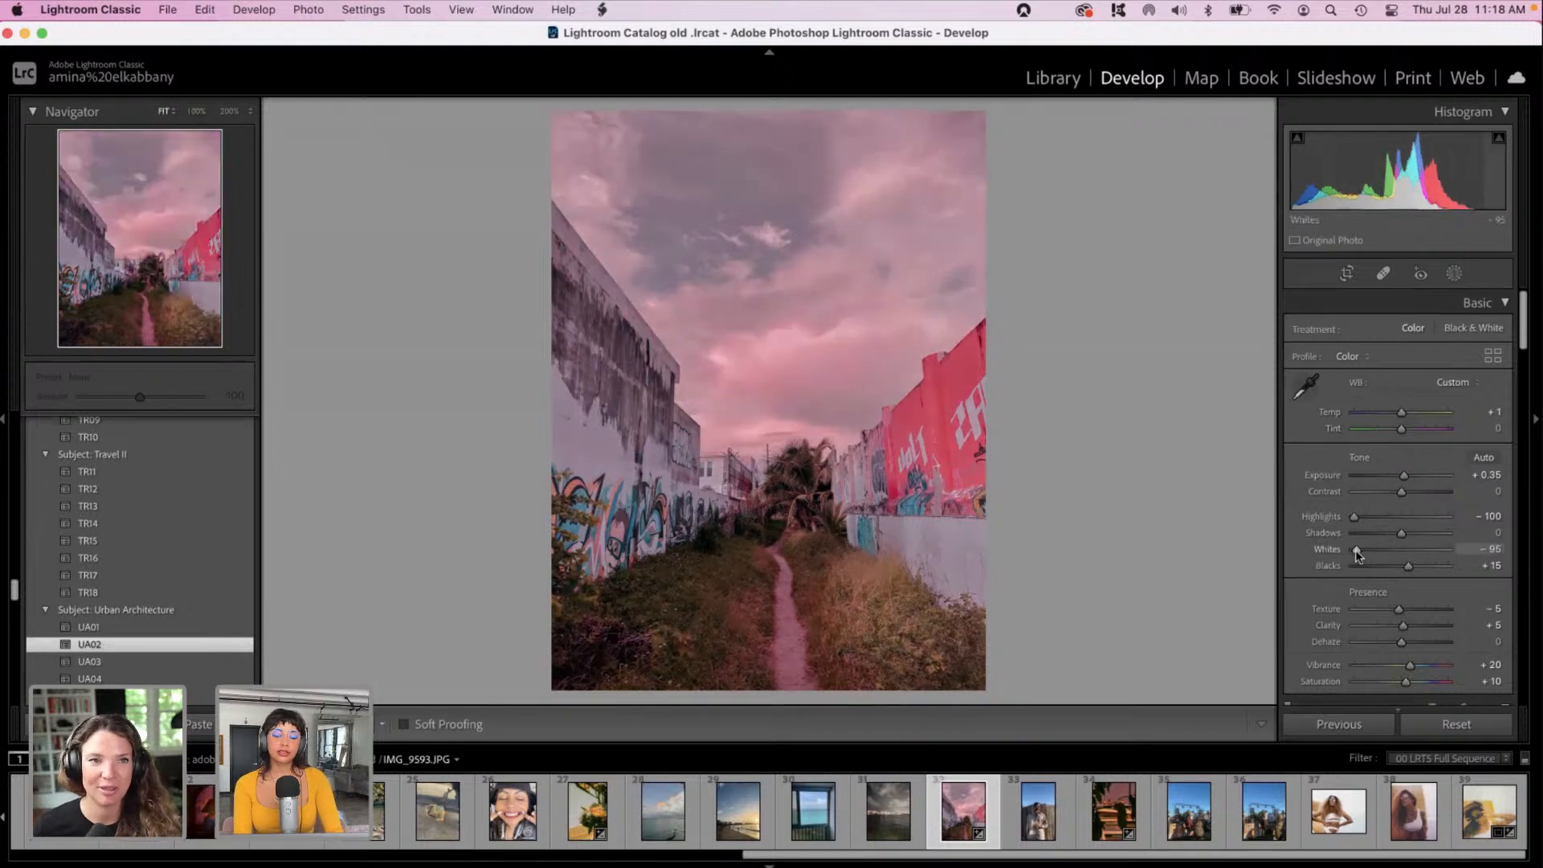
click(1419, 534)
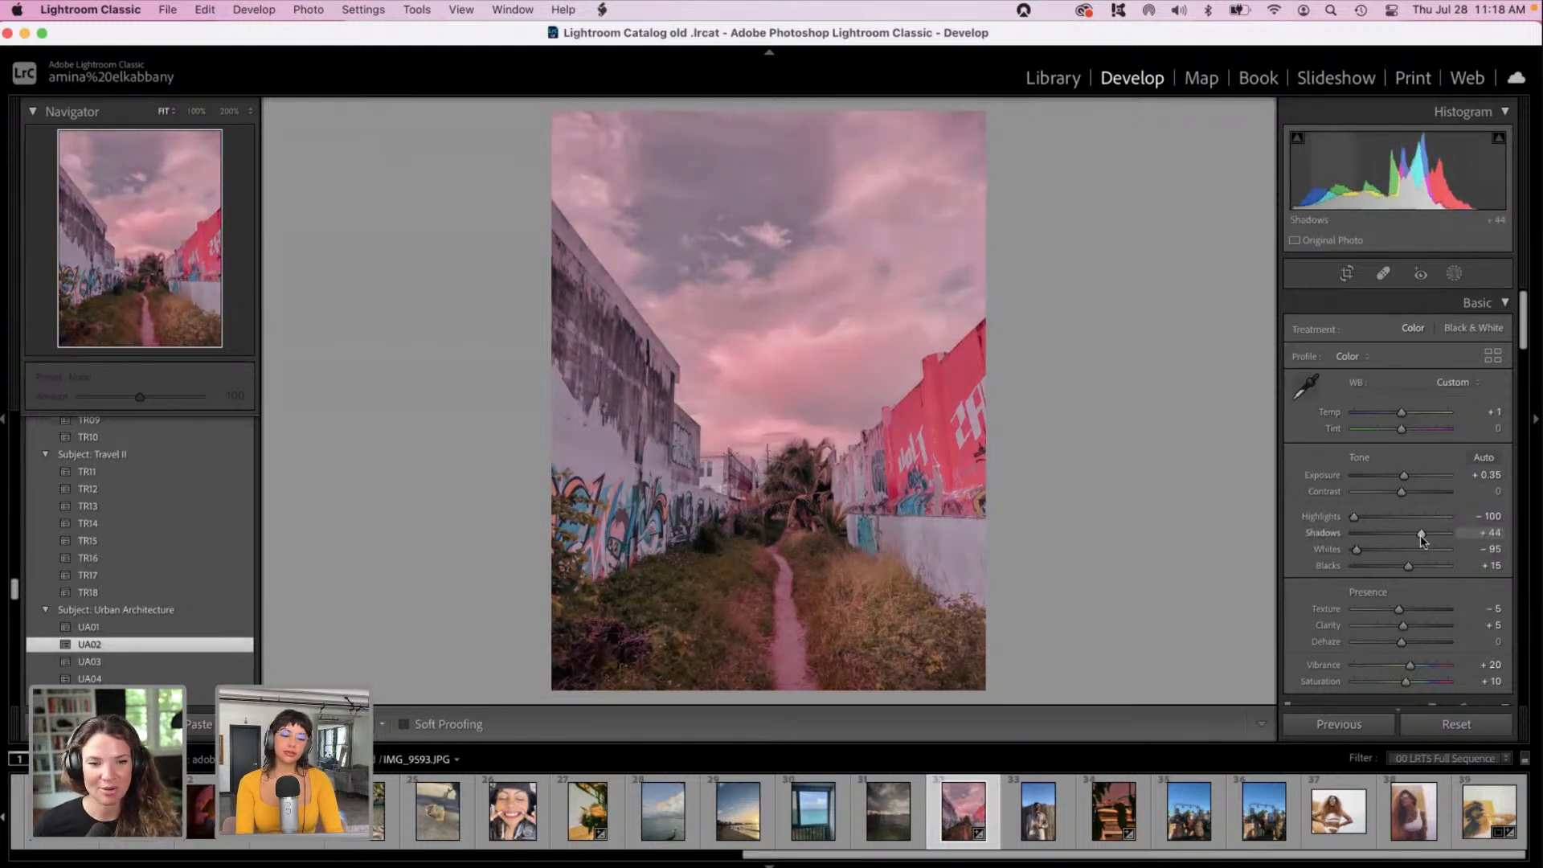
drag(1410, 565, 1419, 567)
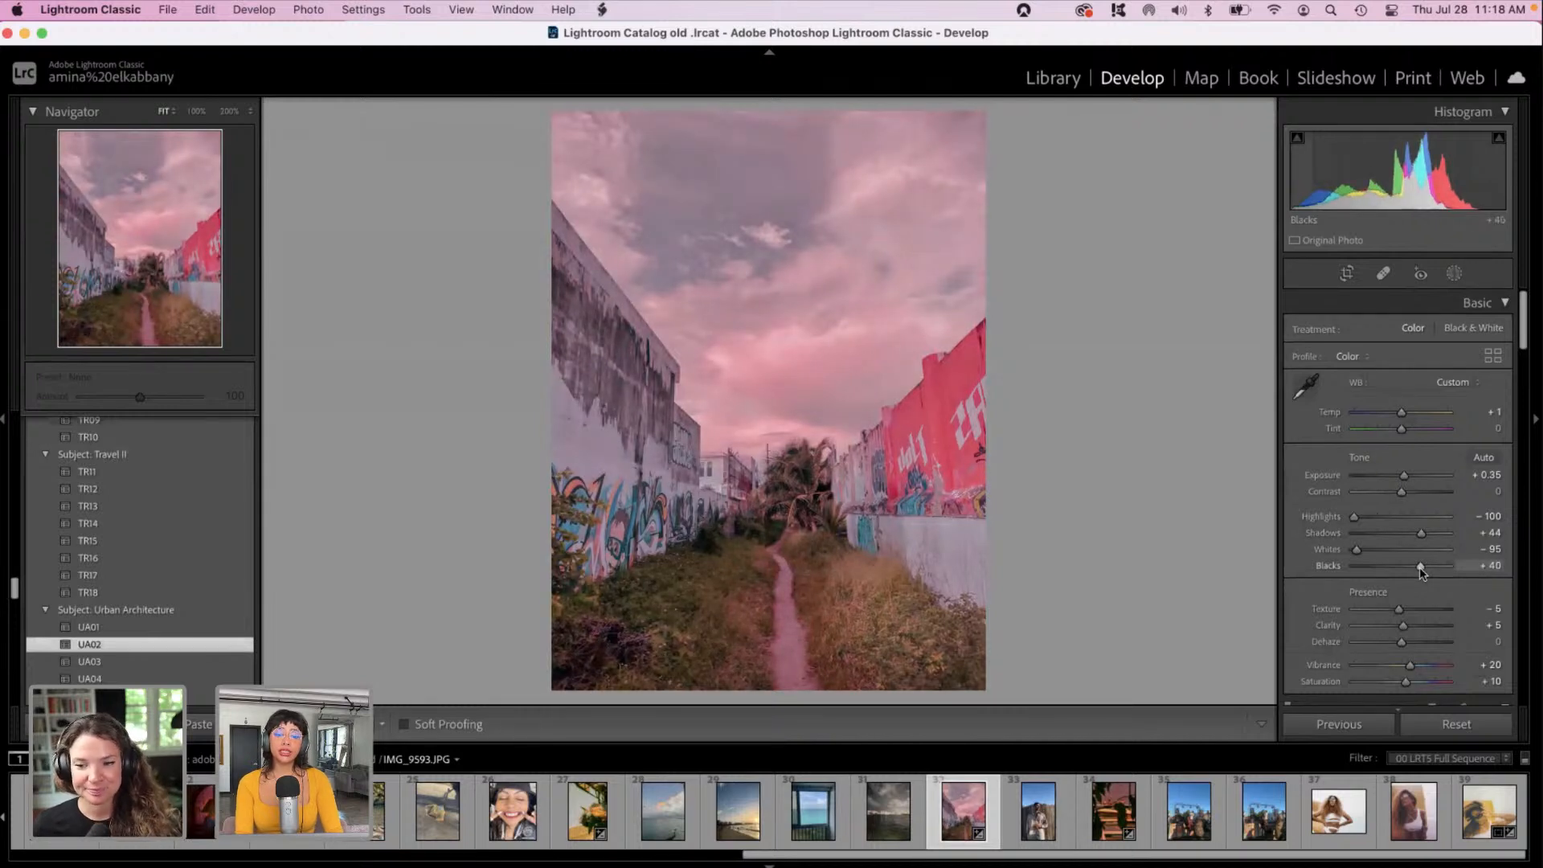
Step: Set the Blue Primary Hue in the camera calibration to +73
scroll(1419, 566, down, 10)
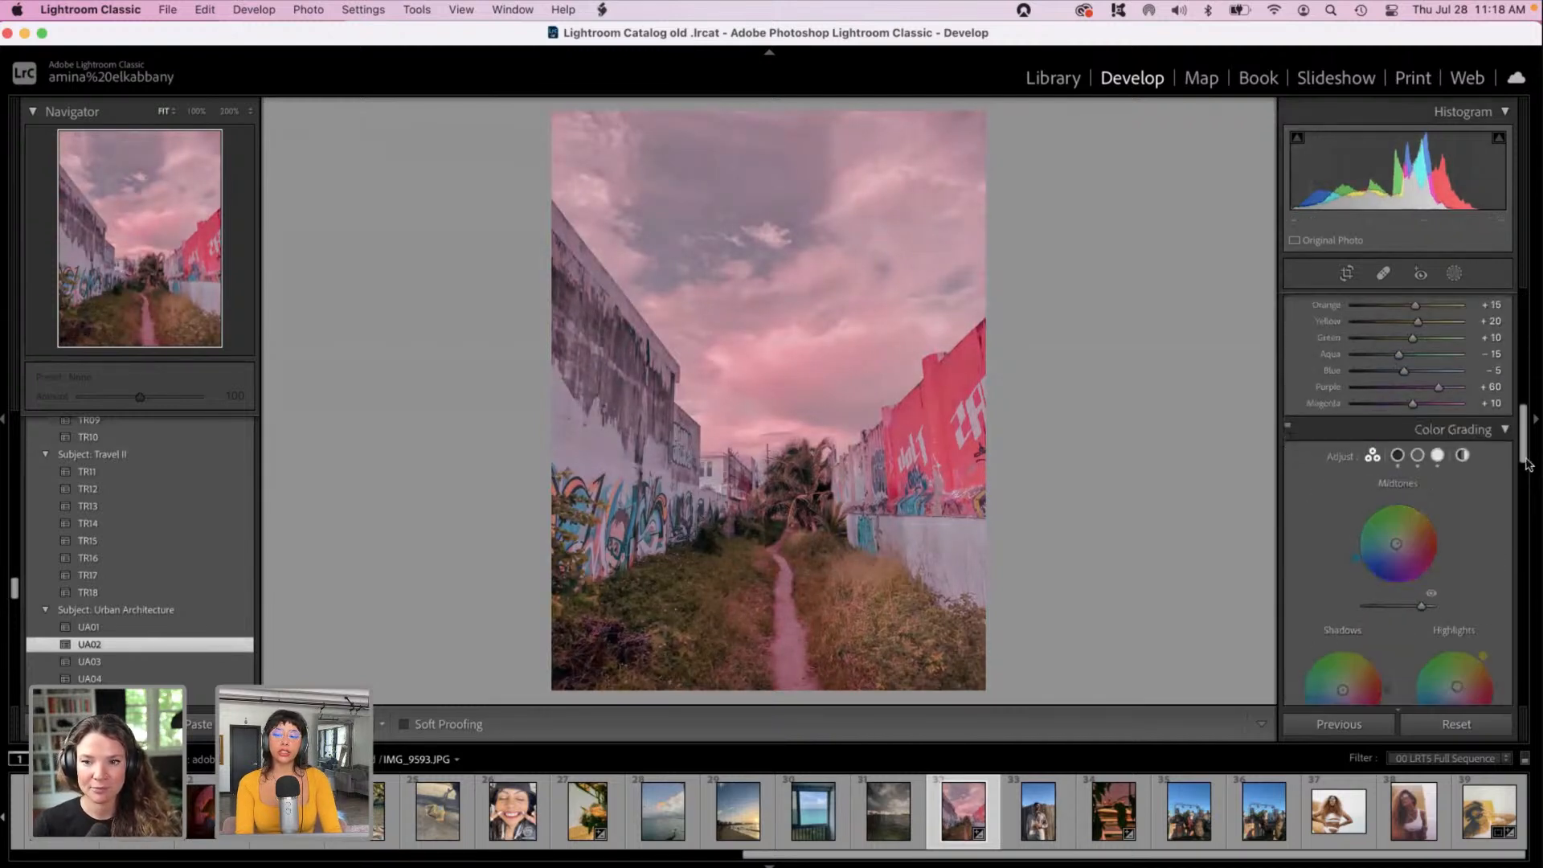
scroll(1526, 470, down, 3)
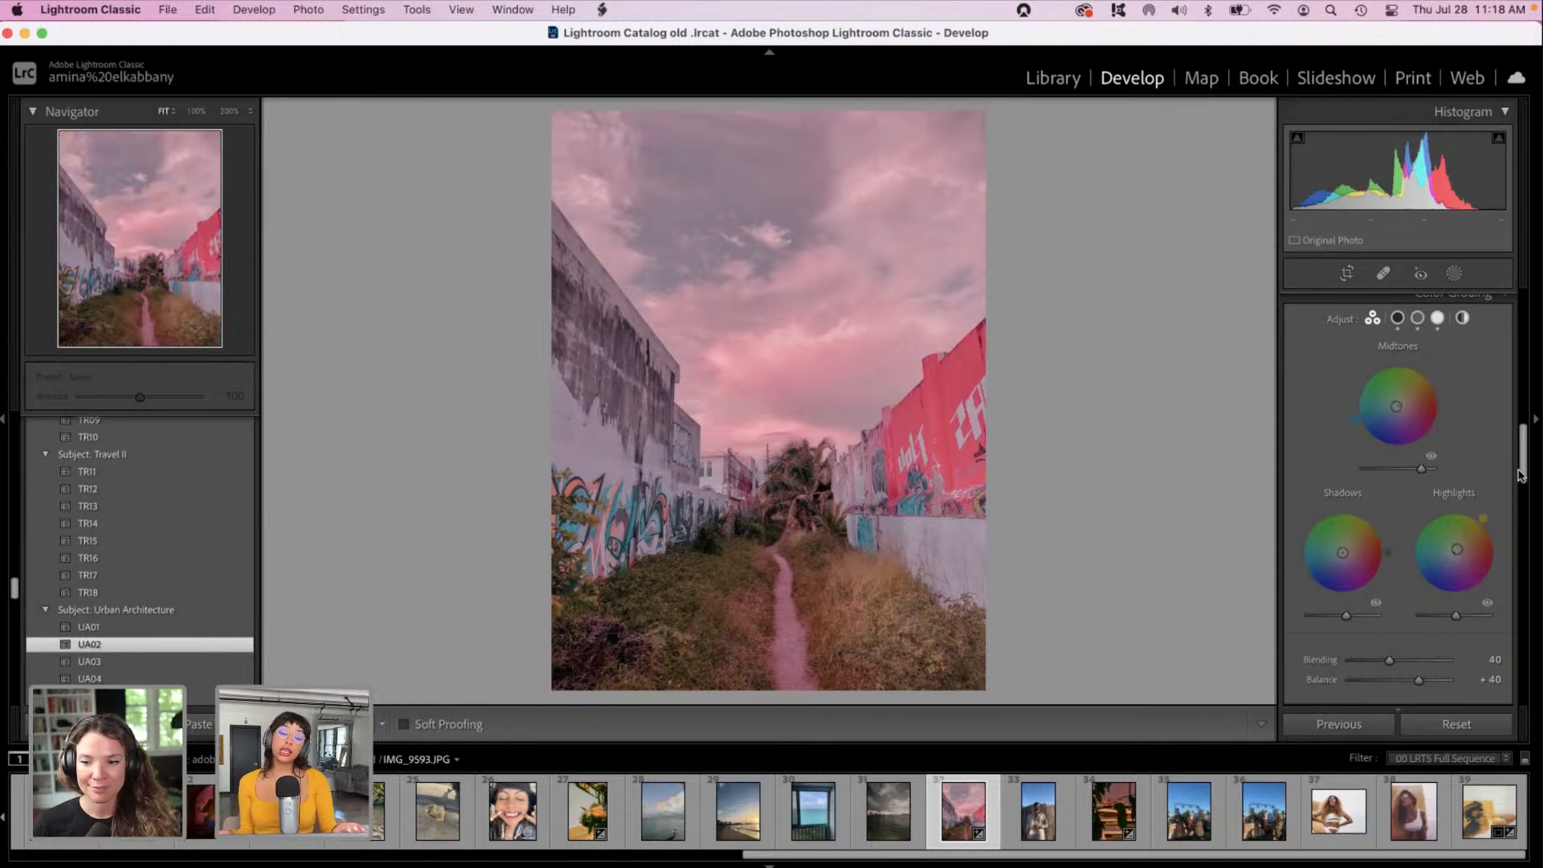
drag(1524, 472, 1524, 490)
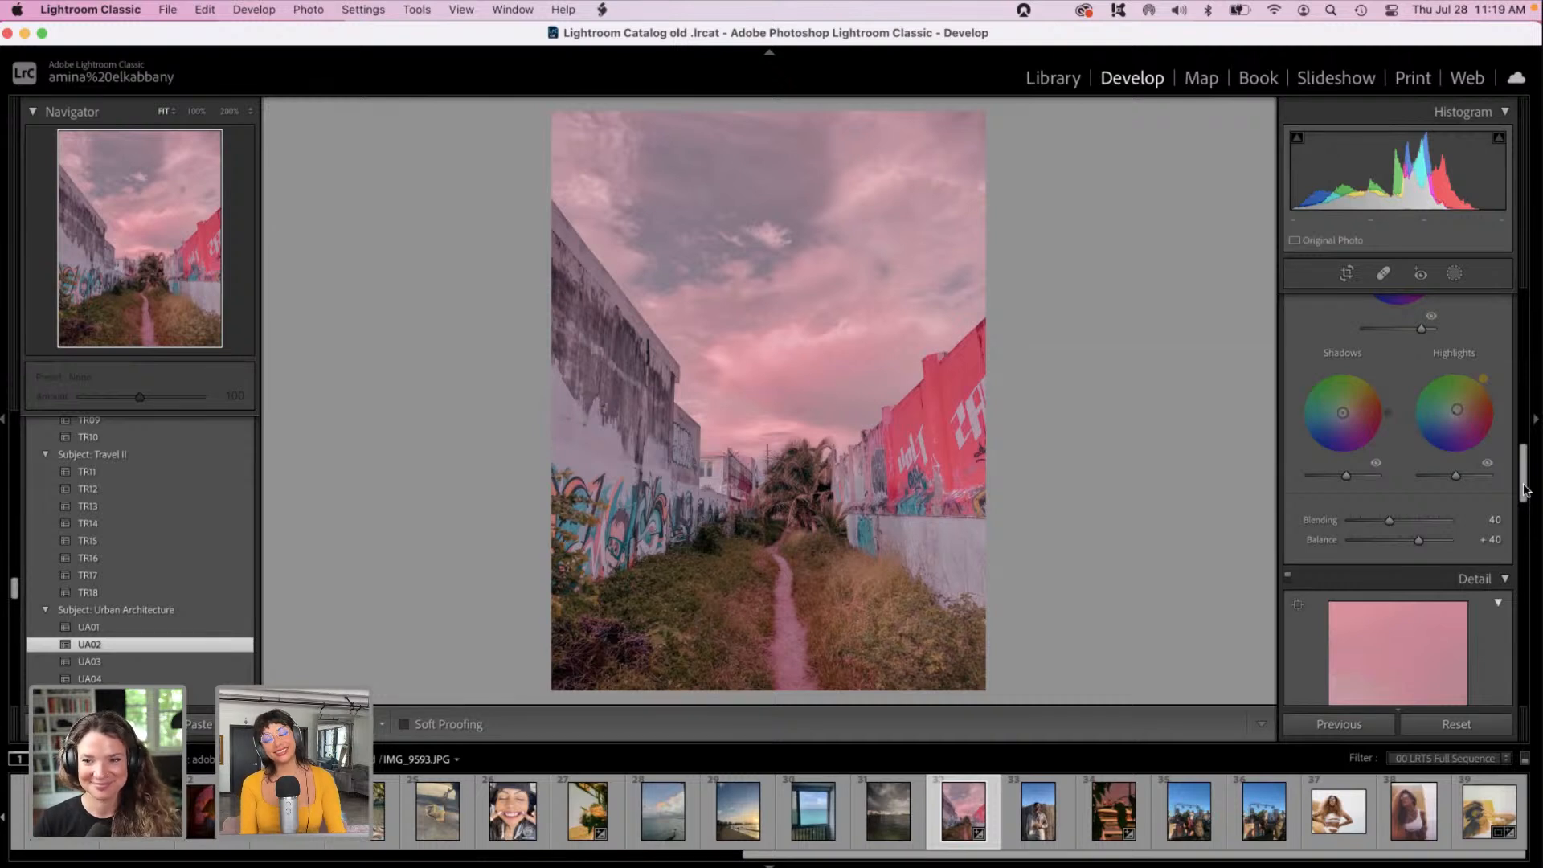
drag(1525, 491, 1541, 705)
click(1428, 670)
drag(1429, 669, 1435, 669)
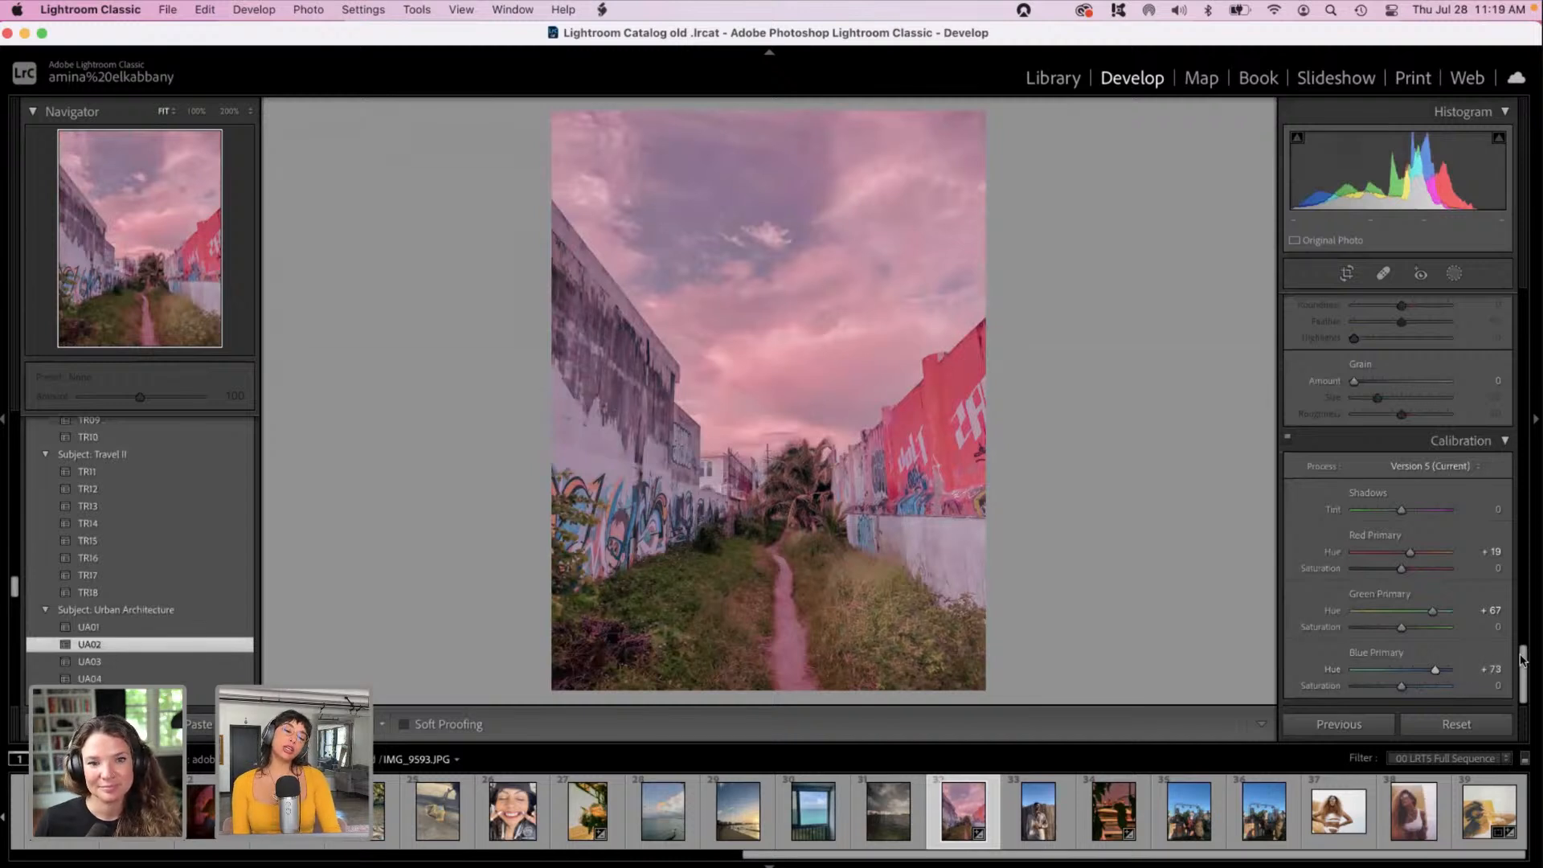
Step: Compare the alley photo before and after editing in split, stacked and side-by-side views, and return to the single view
scroll(1521, 663, up, 3)
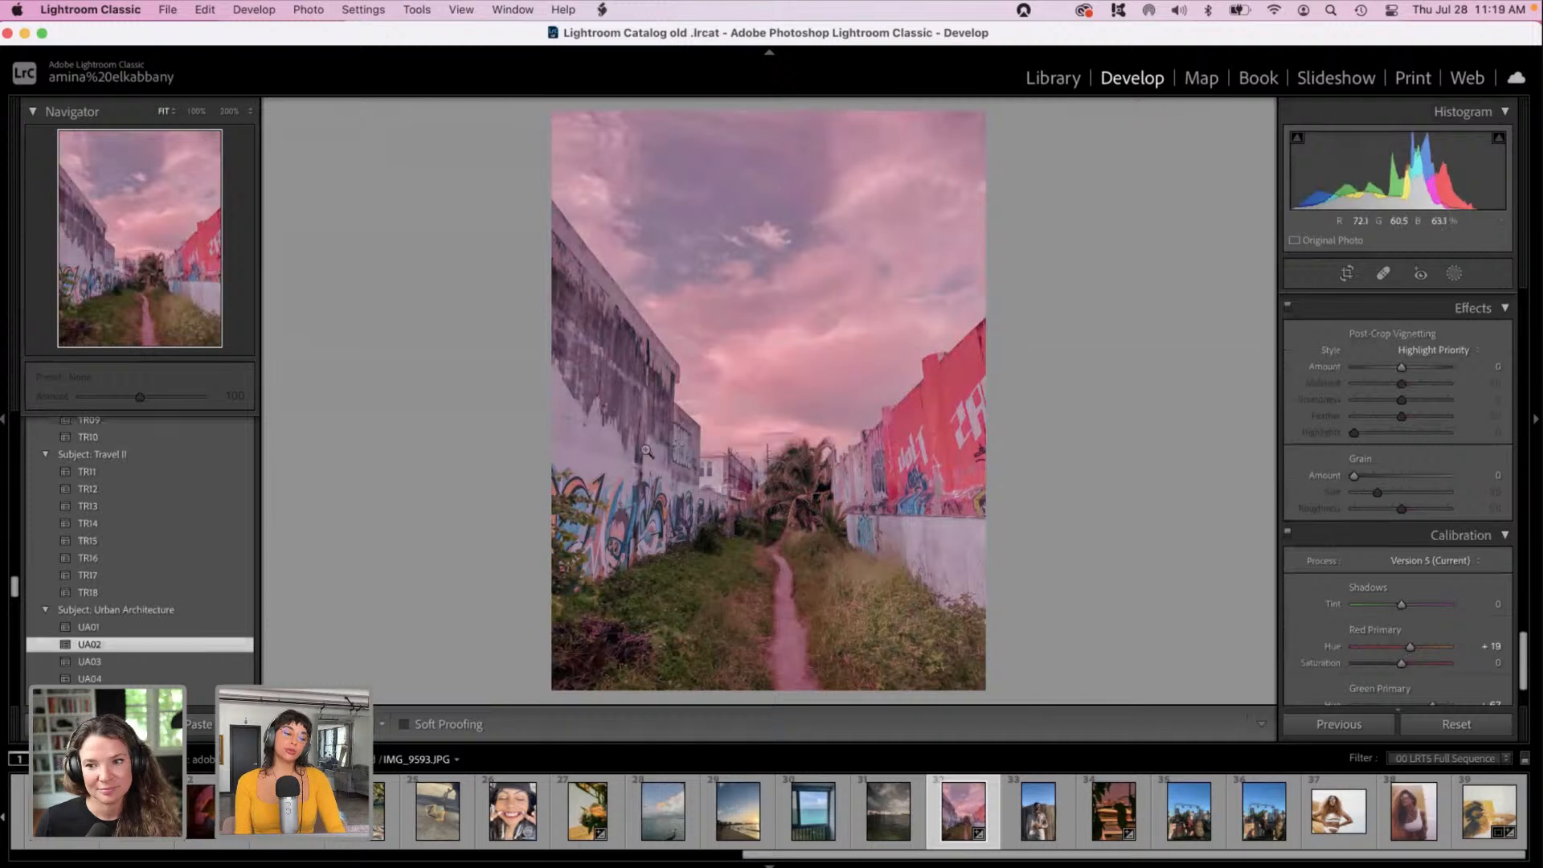
click(374, 728)
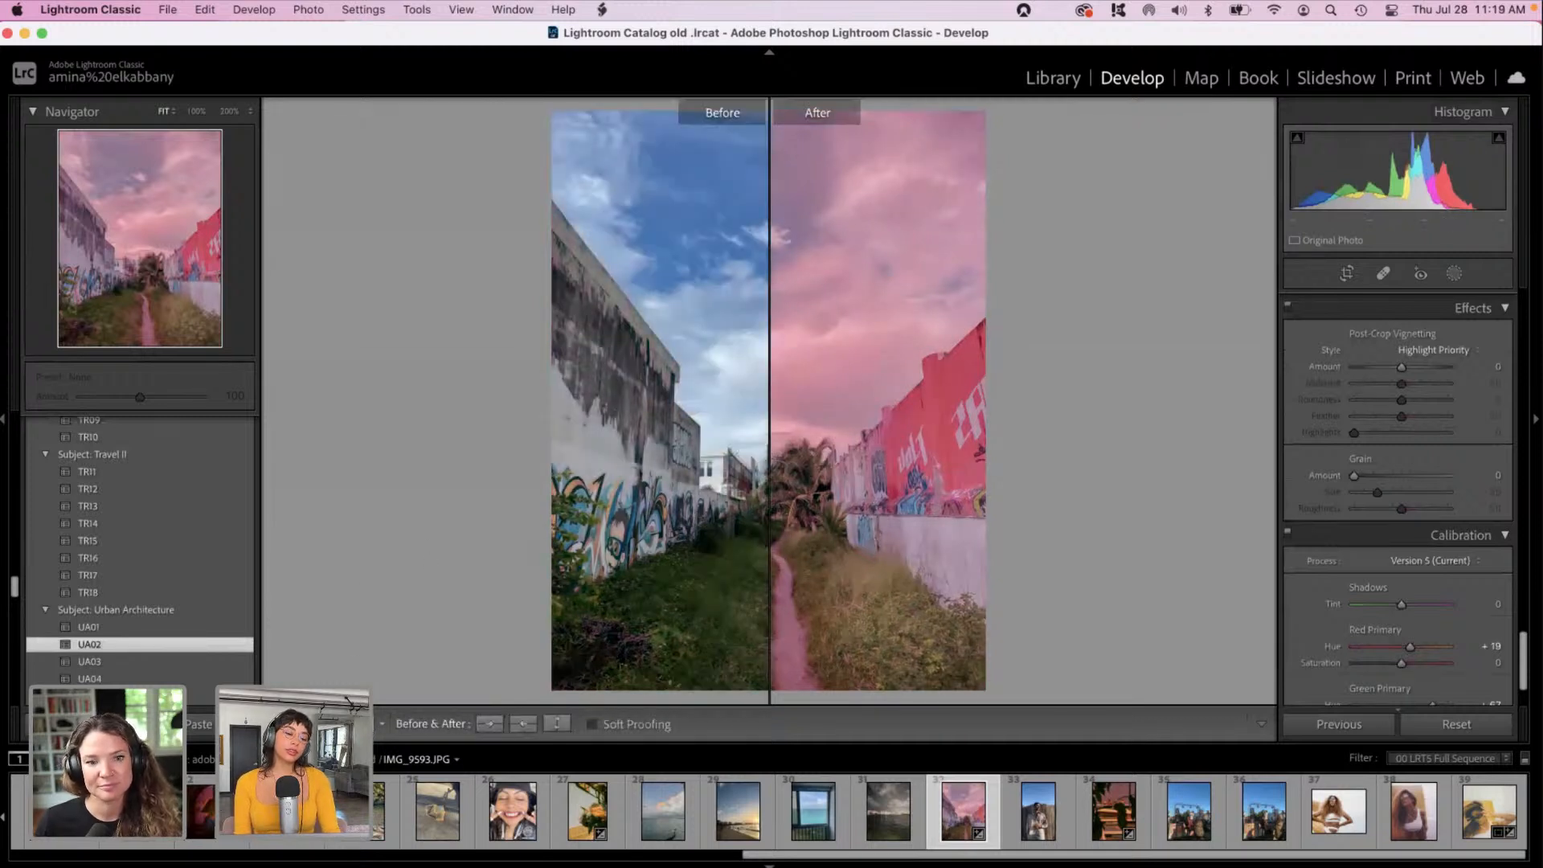
click(374, 728)
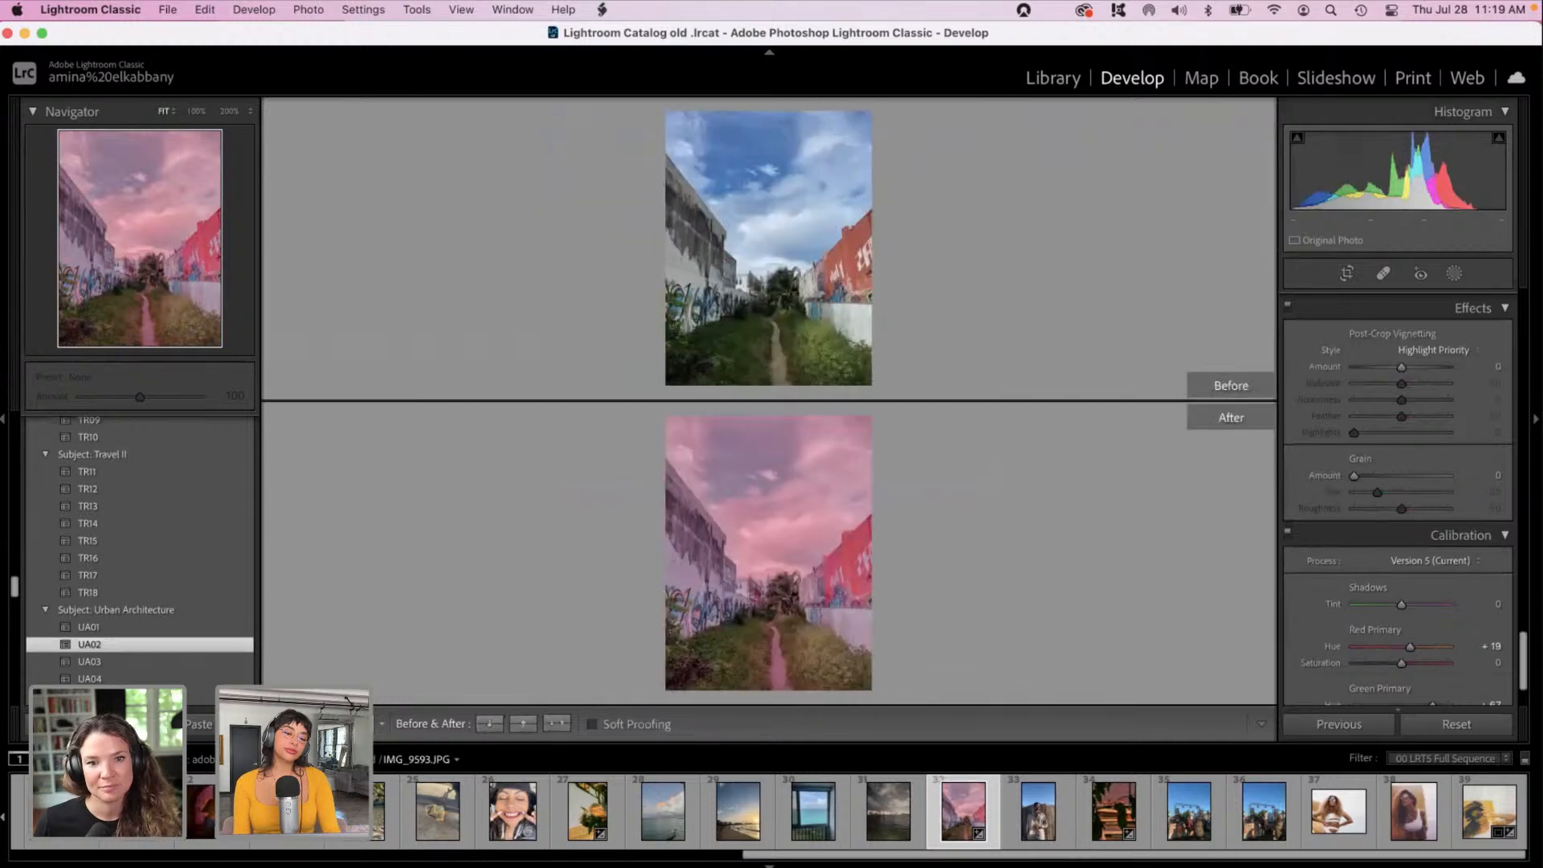
click(374, 728)
click(374, 728)
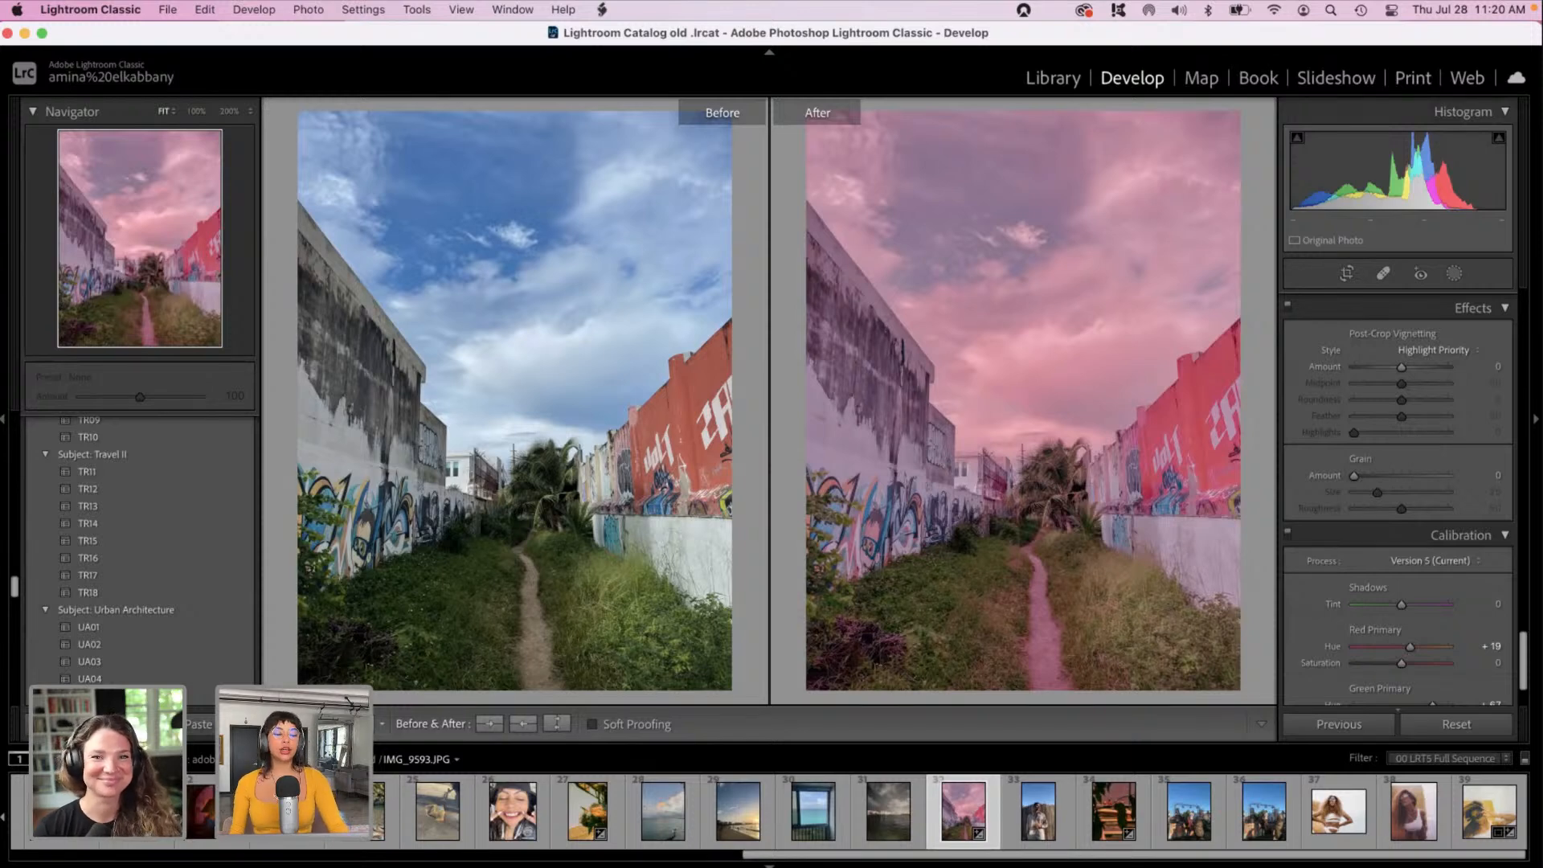
key(y)
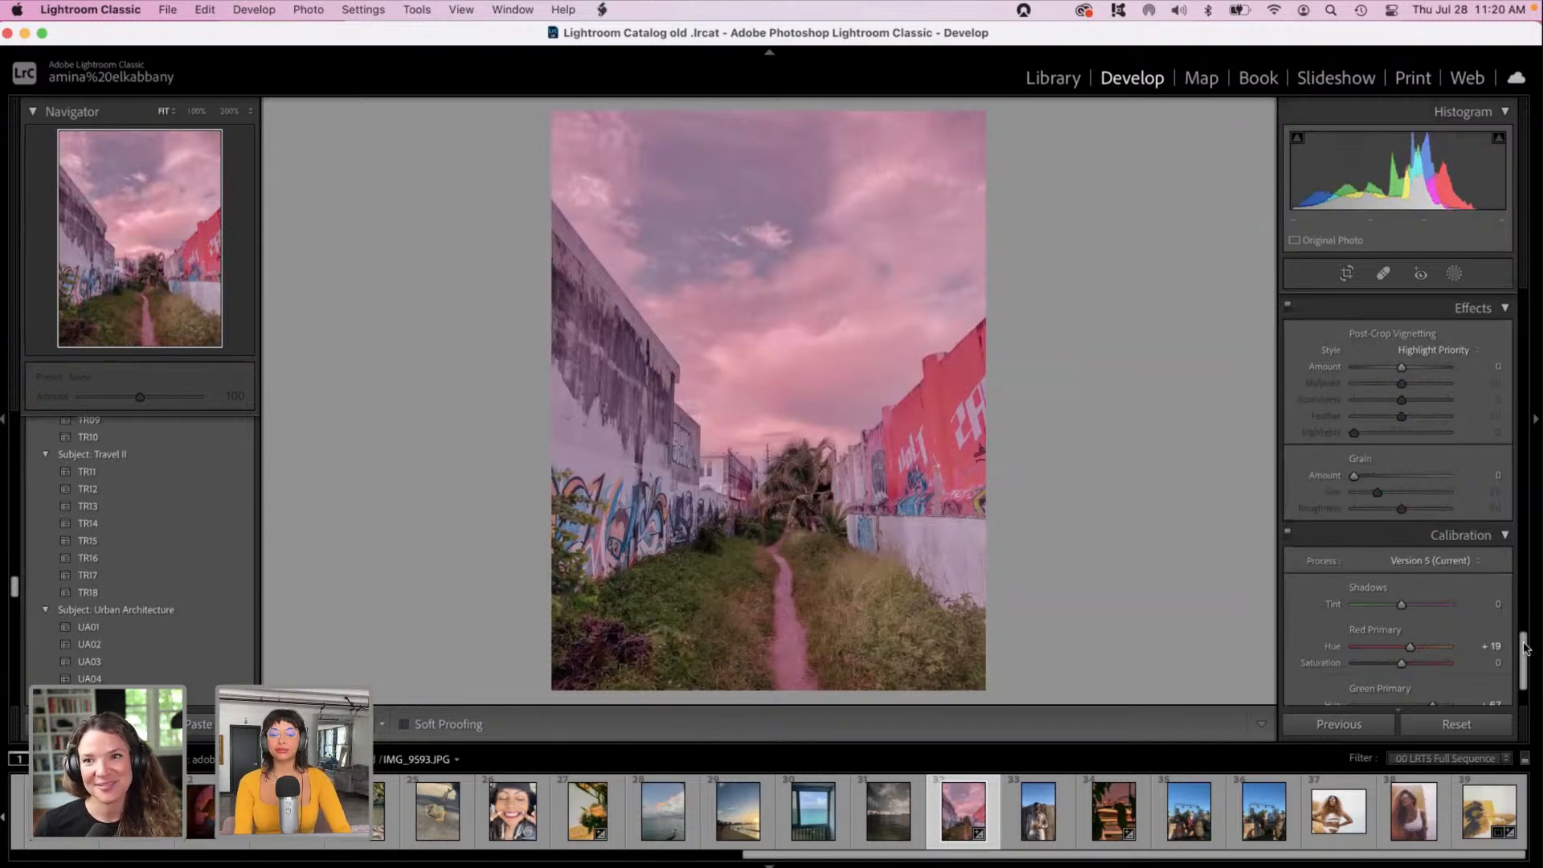
Step: Set Luminance noise reduction to 49 and the Sharpening Amount to 20
drag(1525, 648, 1512, 499)
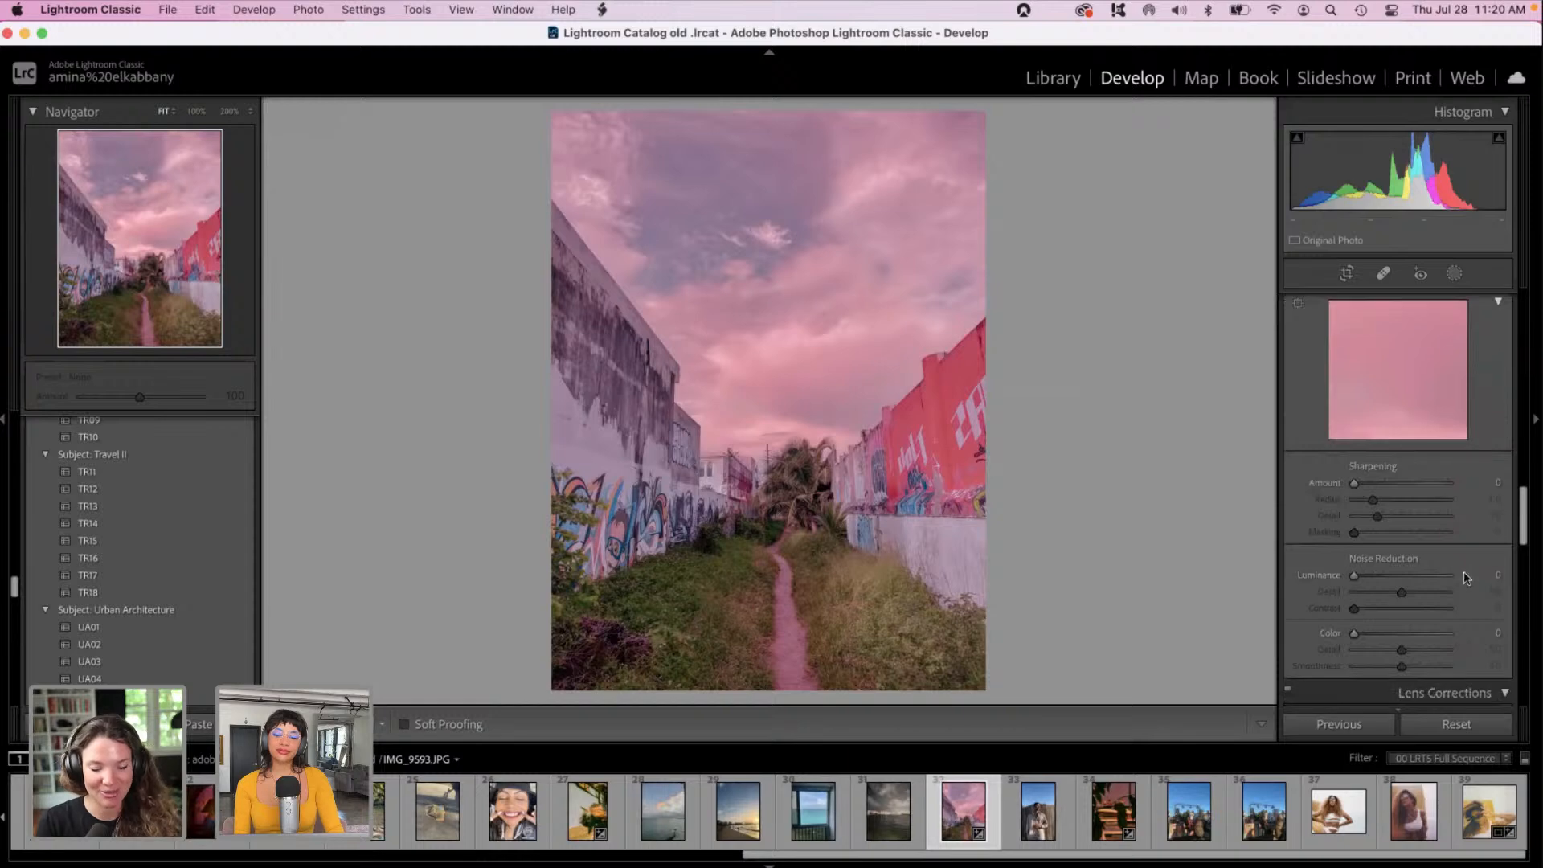
click(1401, 576)
click(1367, 482)
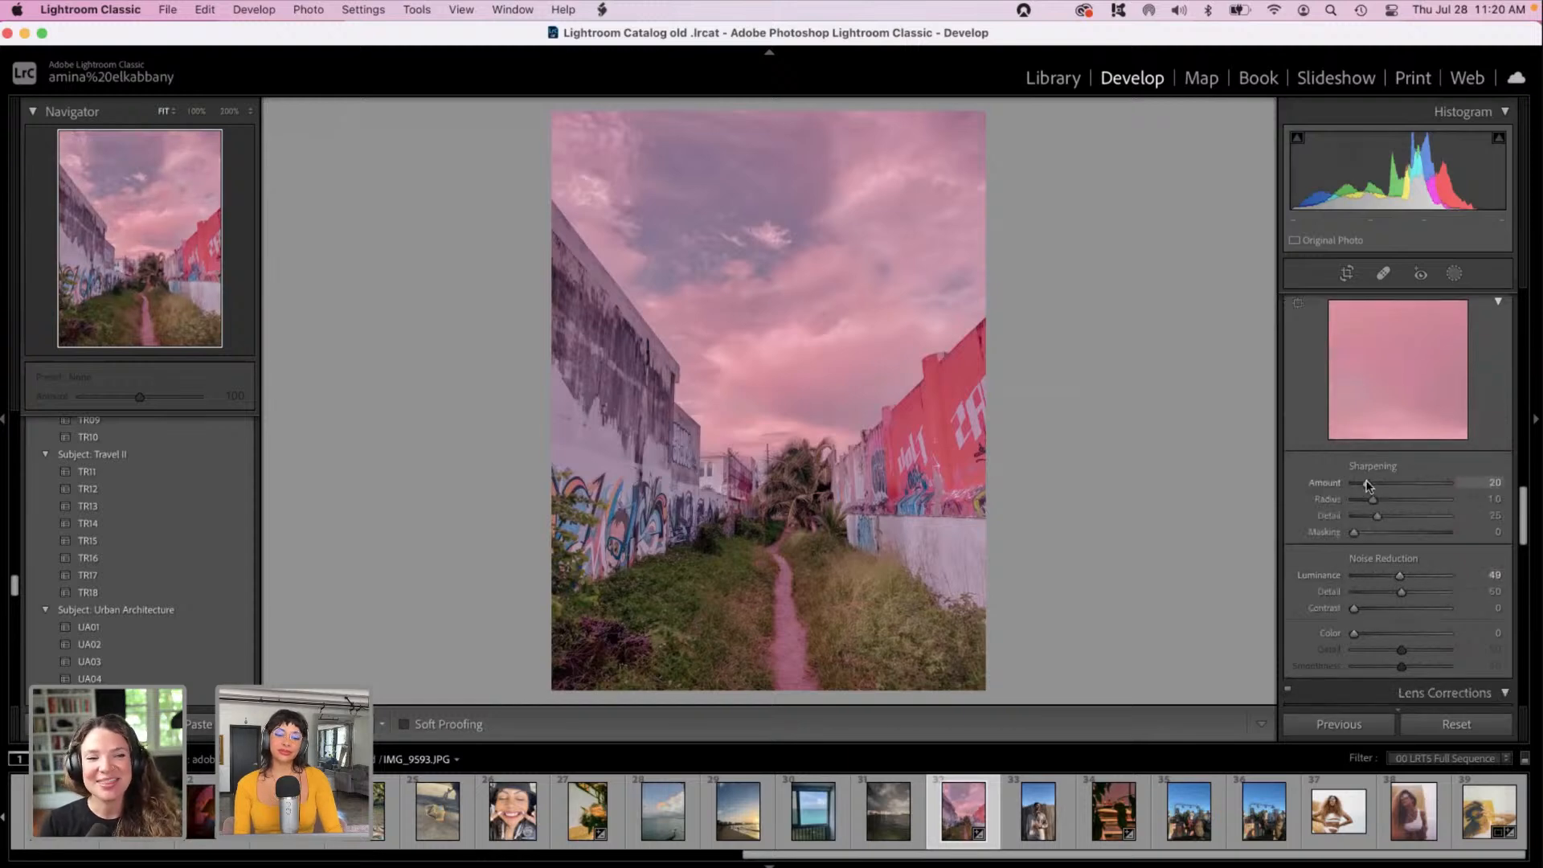
Step: Zoom in to 200% to inspect the graffiti wall detail, and return to the full view
click(897, 467)
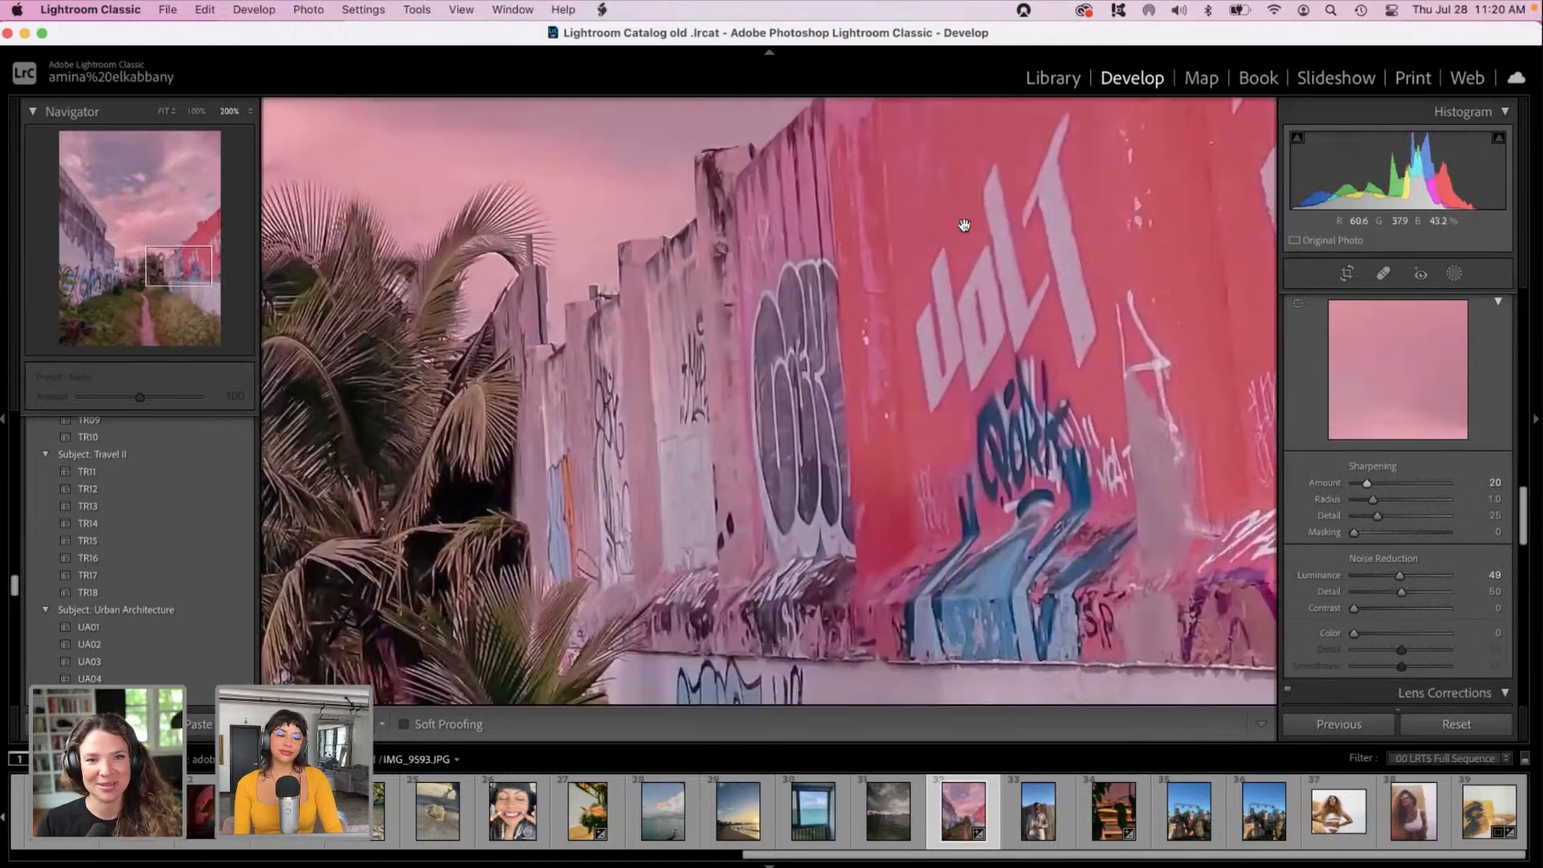
drag(965, 225, 1206, 72)
drag(732, 327, 1184, 152)
click(1184, 152)
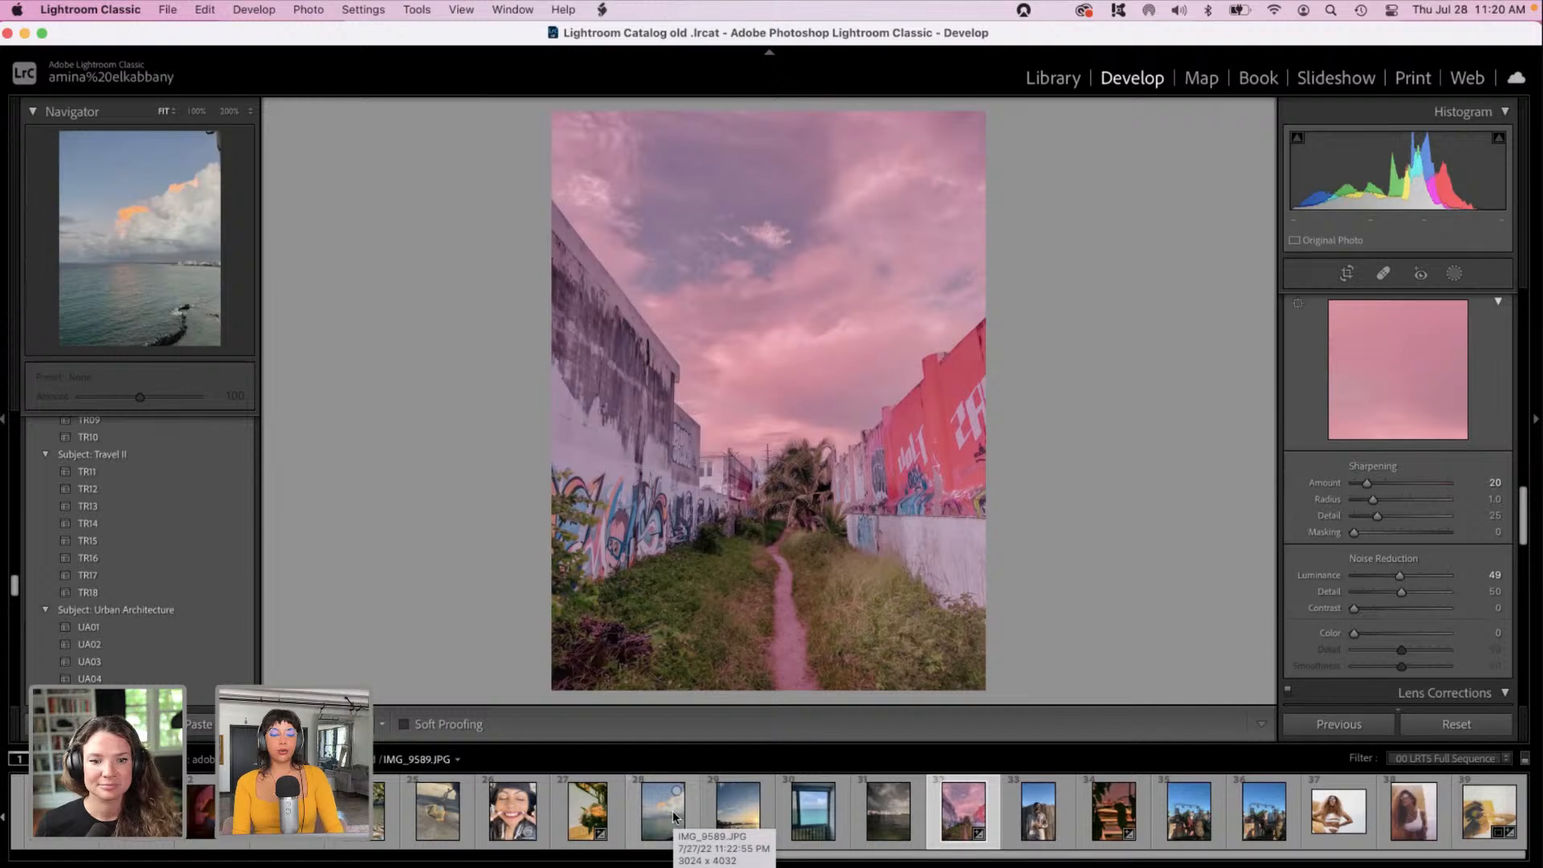
Step: Synchronize the alley photo's settings, without its masks, to the four preceding photos starting at IMG_9589.JPG, and open IMG_9589.JPG to check it
scroll(674, 817, up, 2)
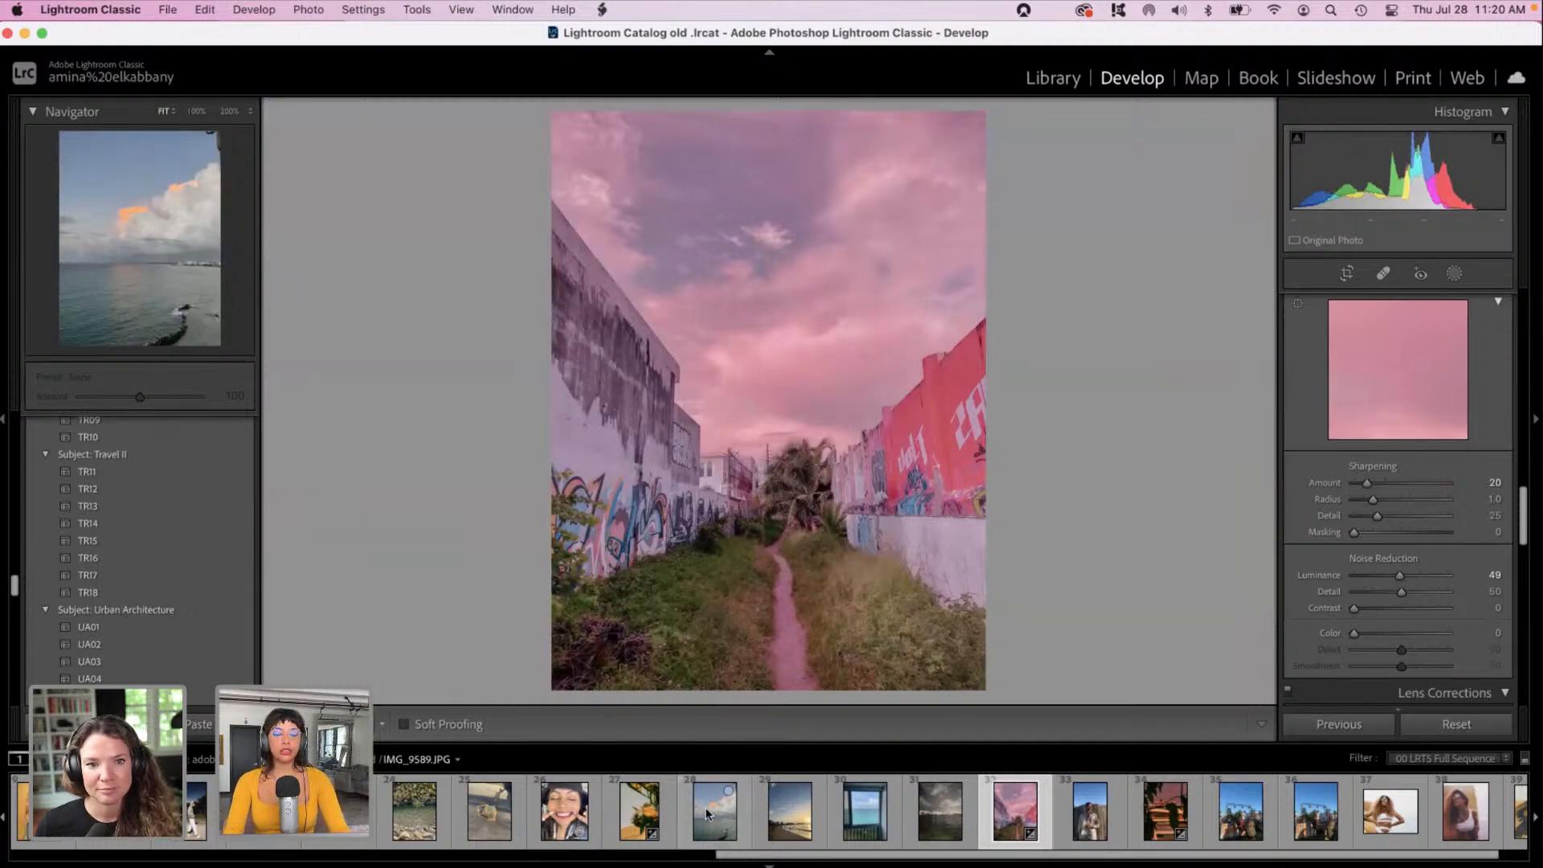
shift+click(706, 807)
click(1335, 725)
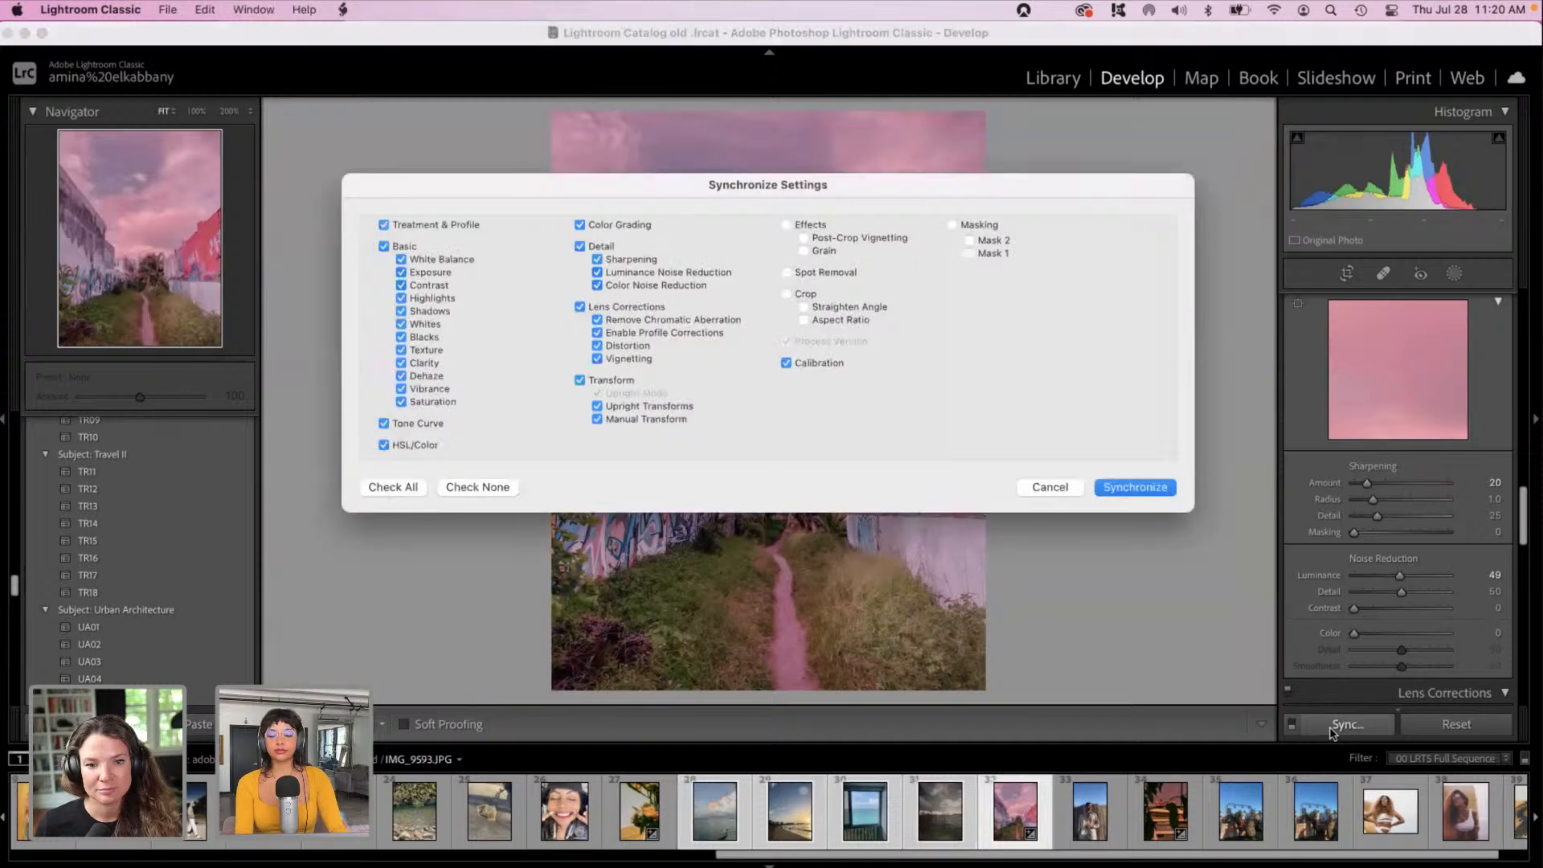
key(Return)
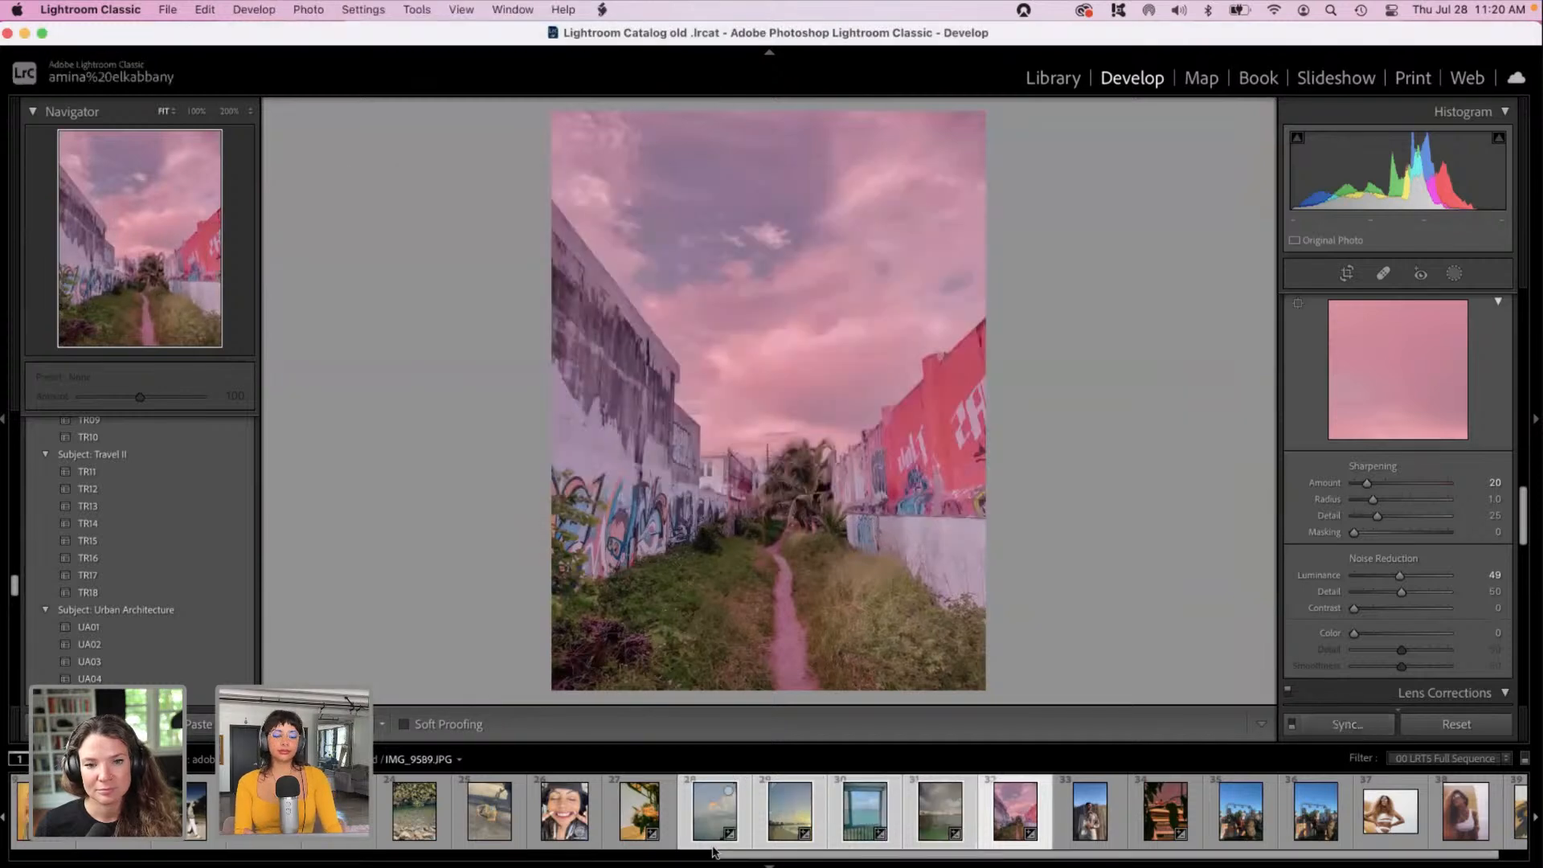
click(659, 846)
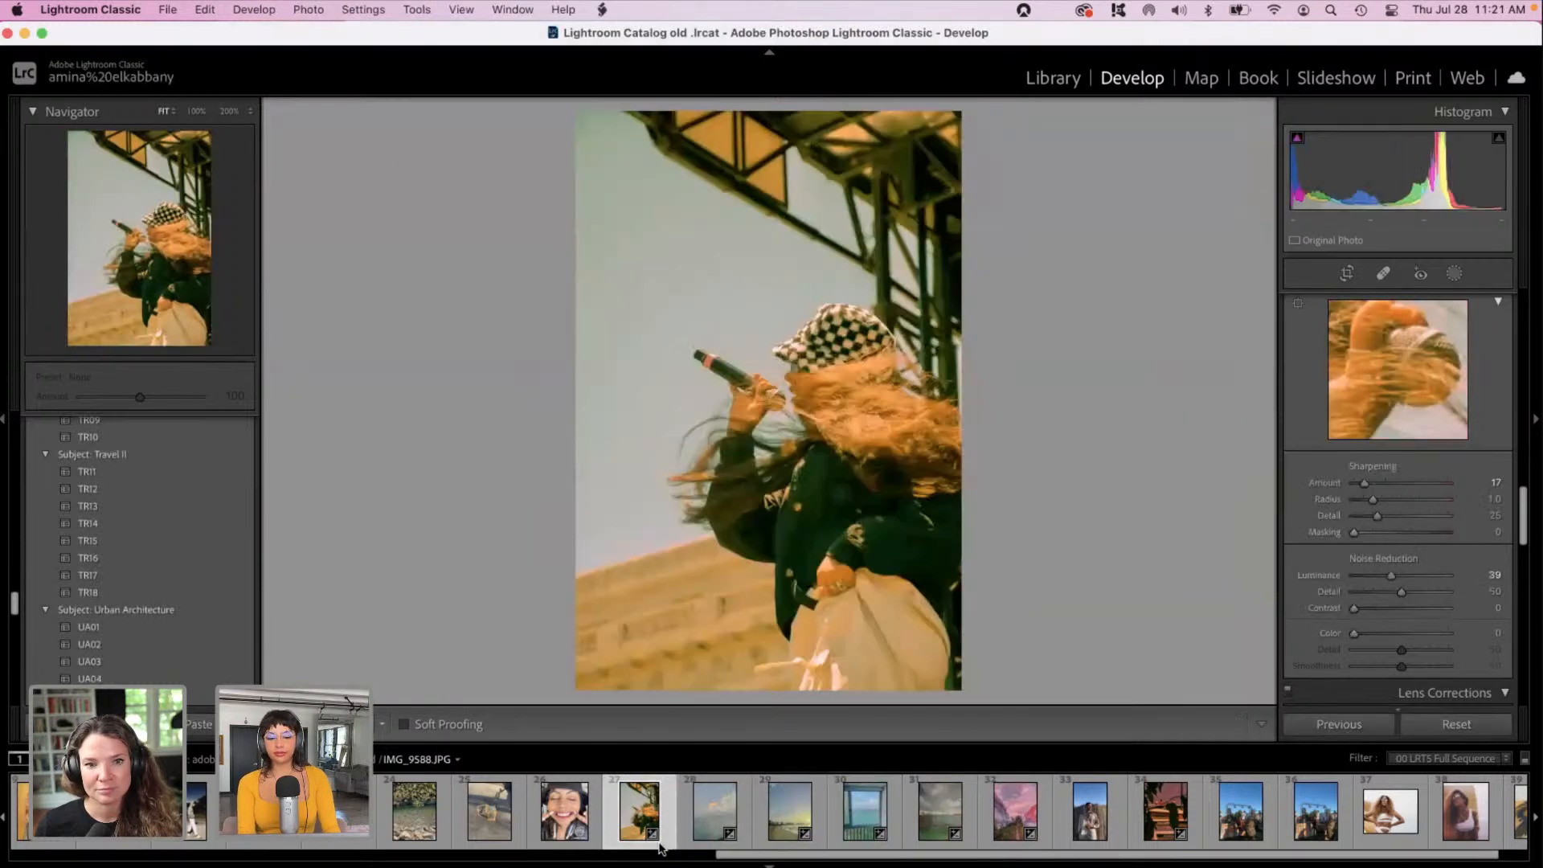
key(Right)
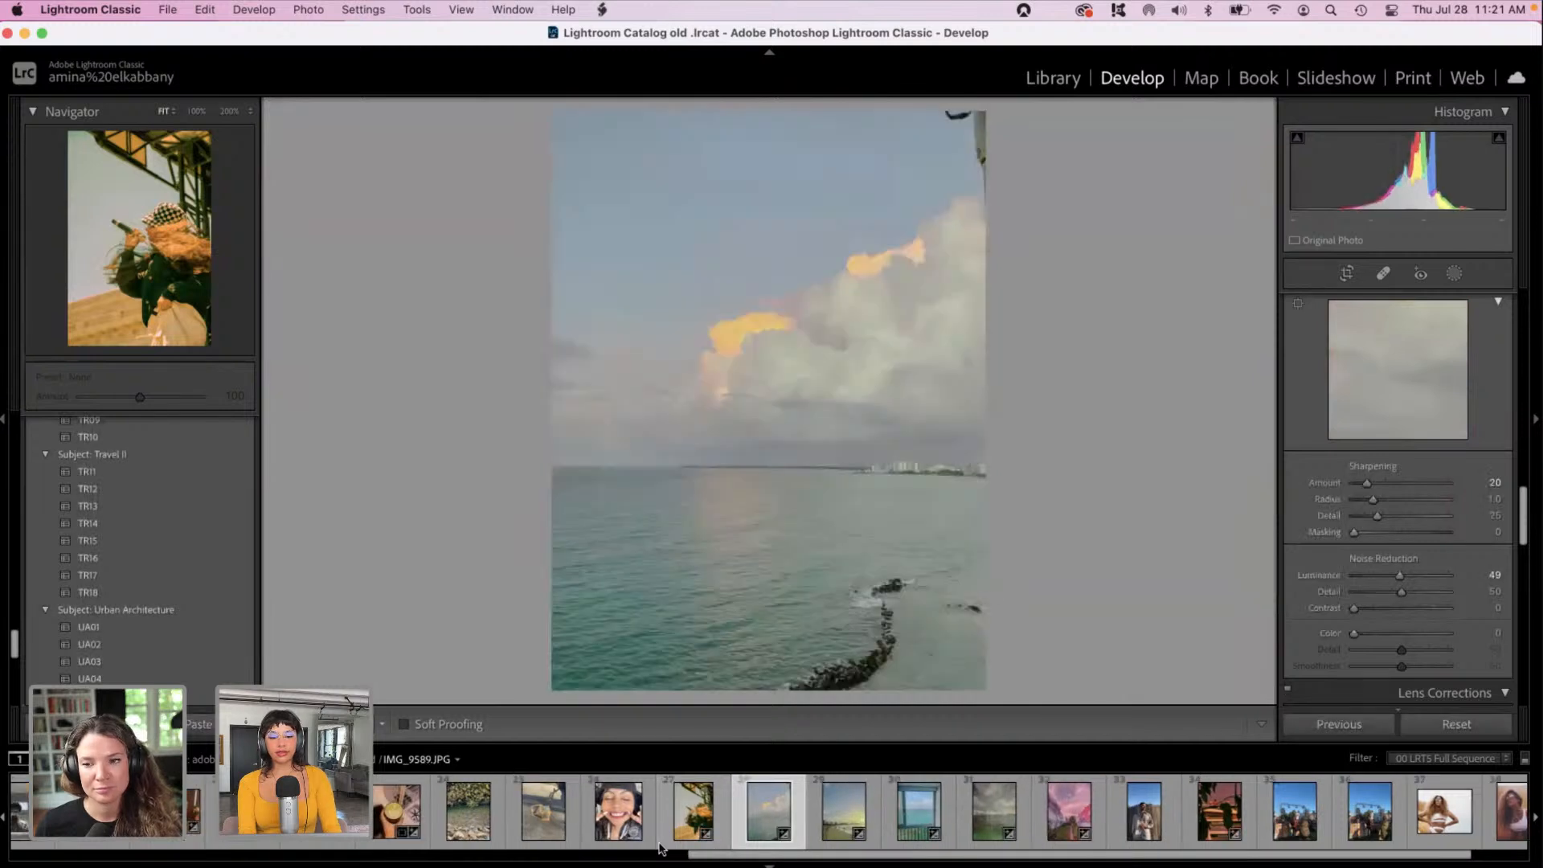
Step: Check the synced photos against the graffiti alley photo, and return to the beach photo IMG_9590.JPG
key(Right)
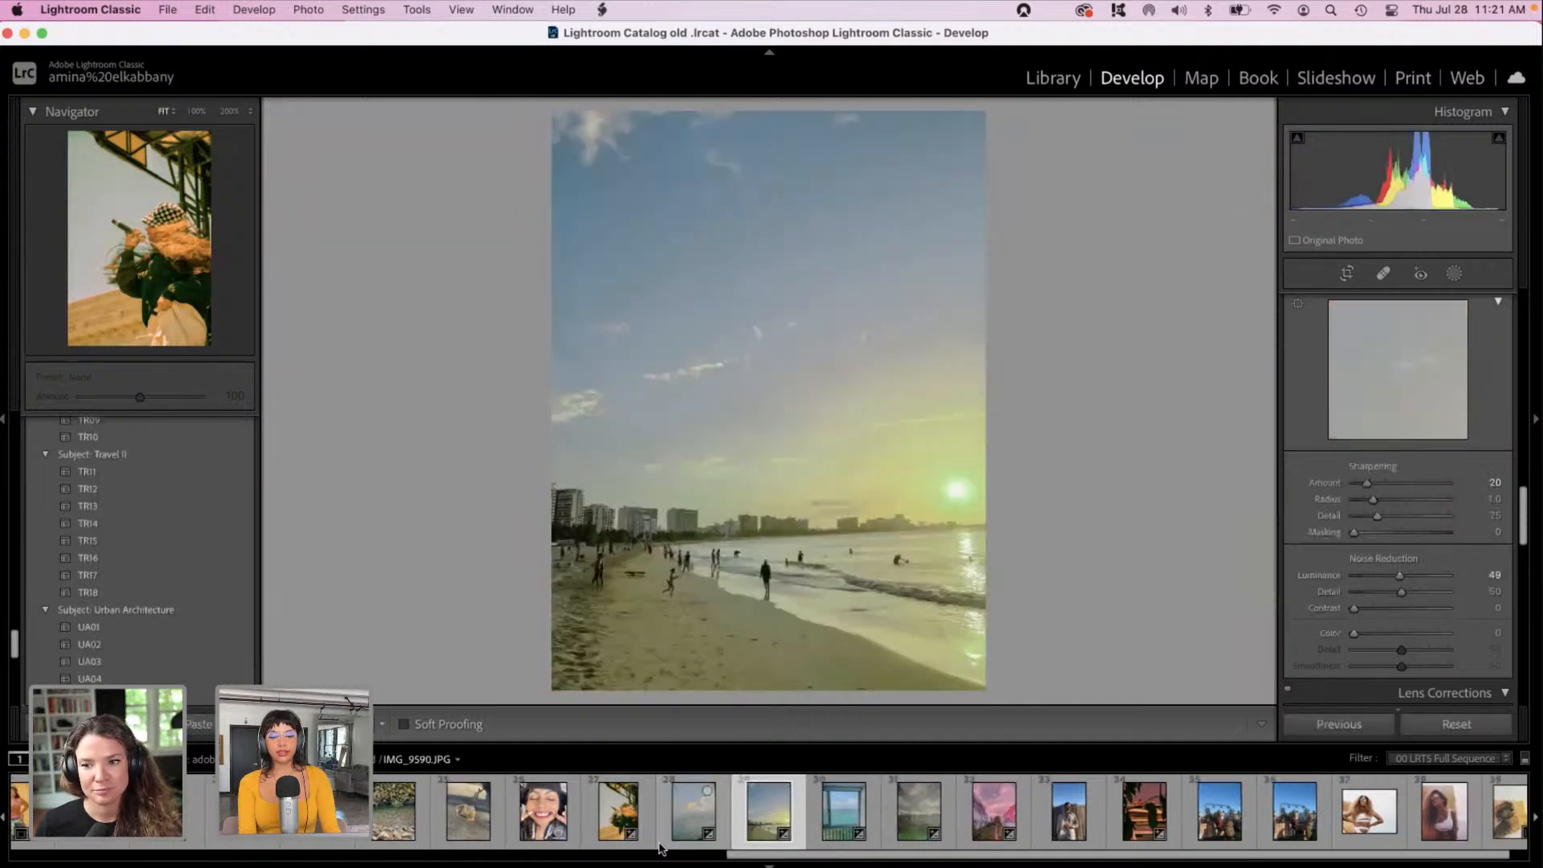
click(976, 813)
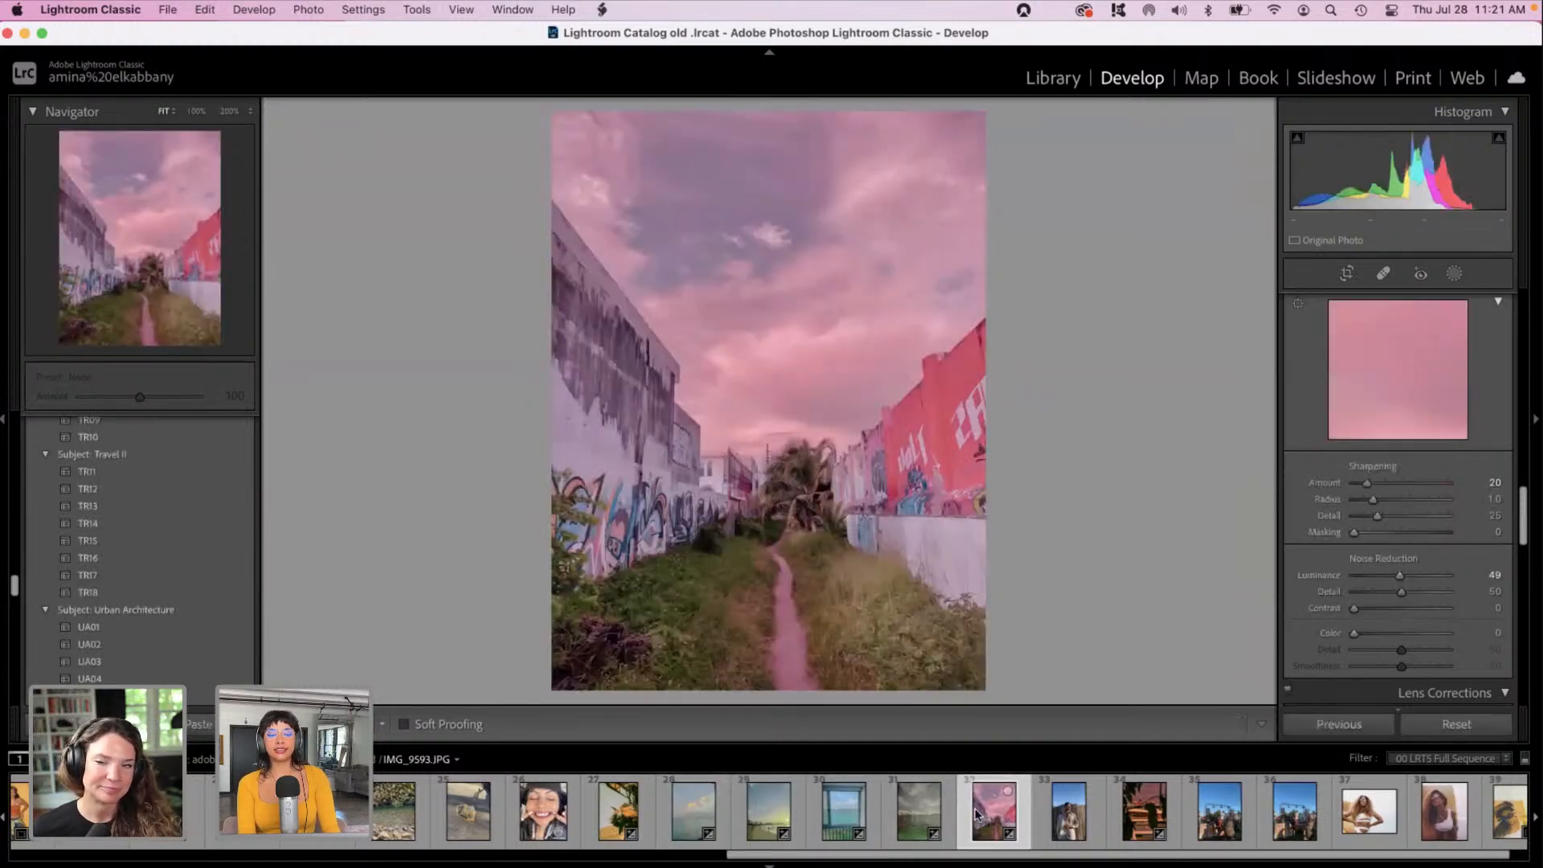
click(760, 809)
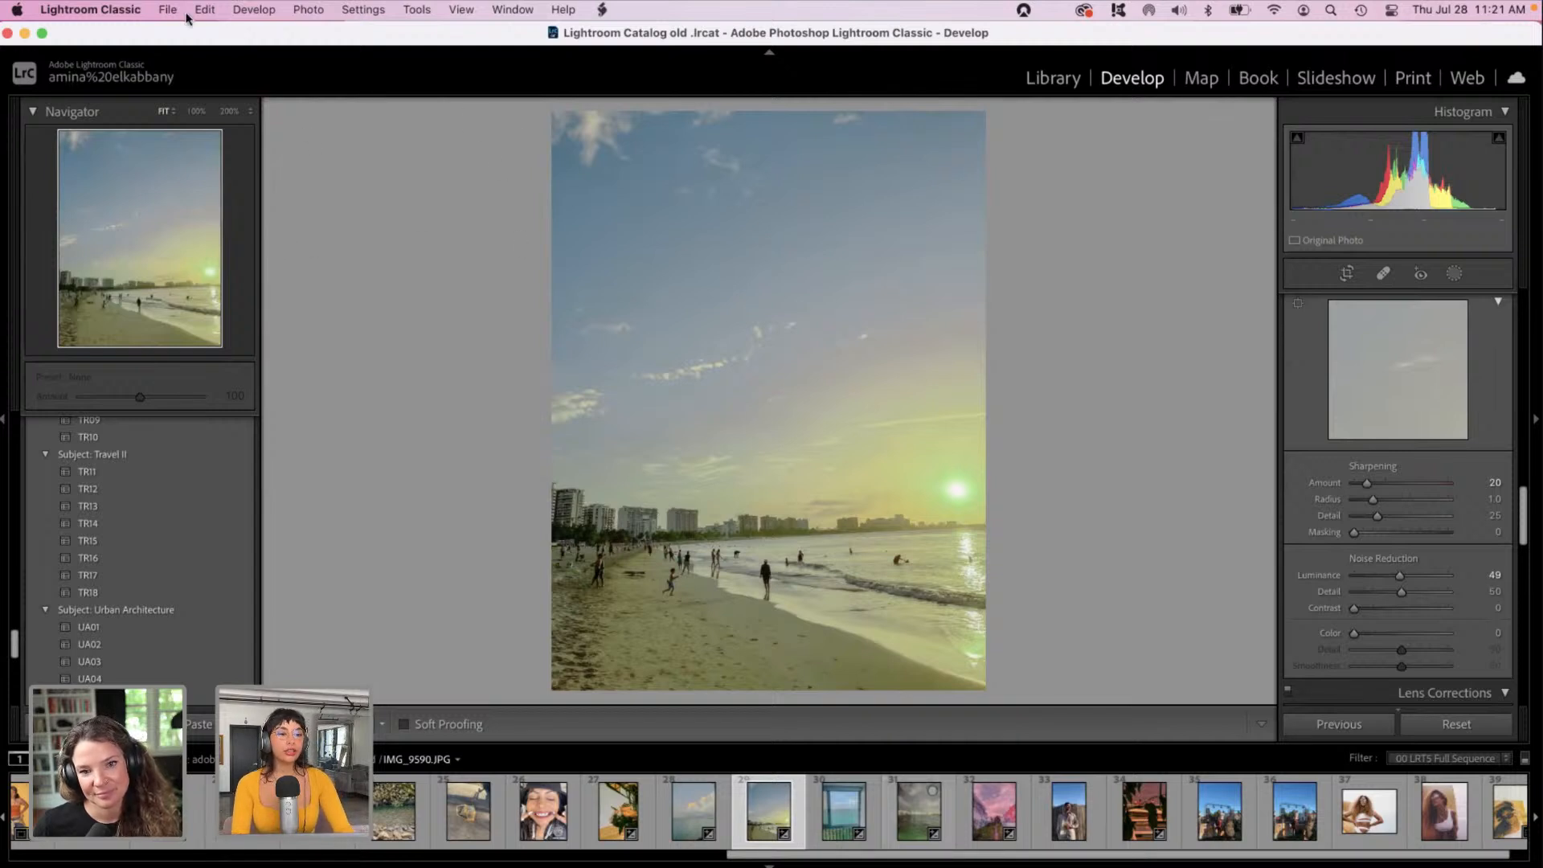
click(307, 11)
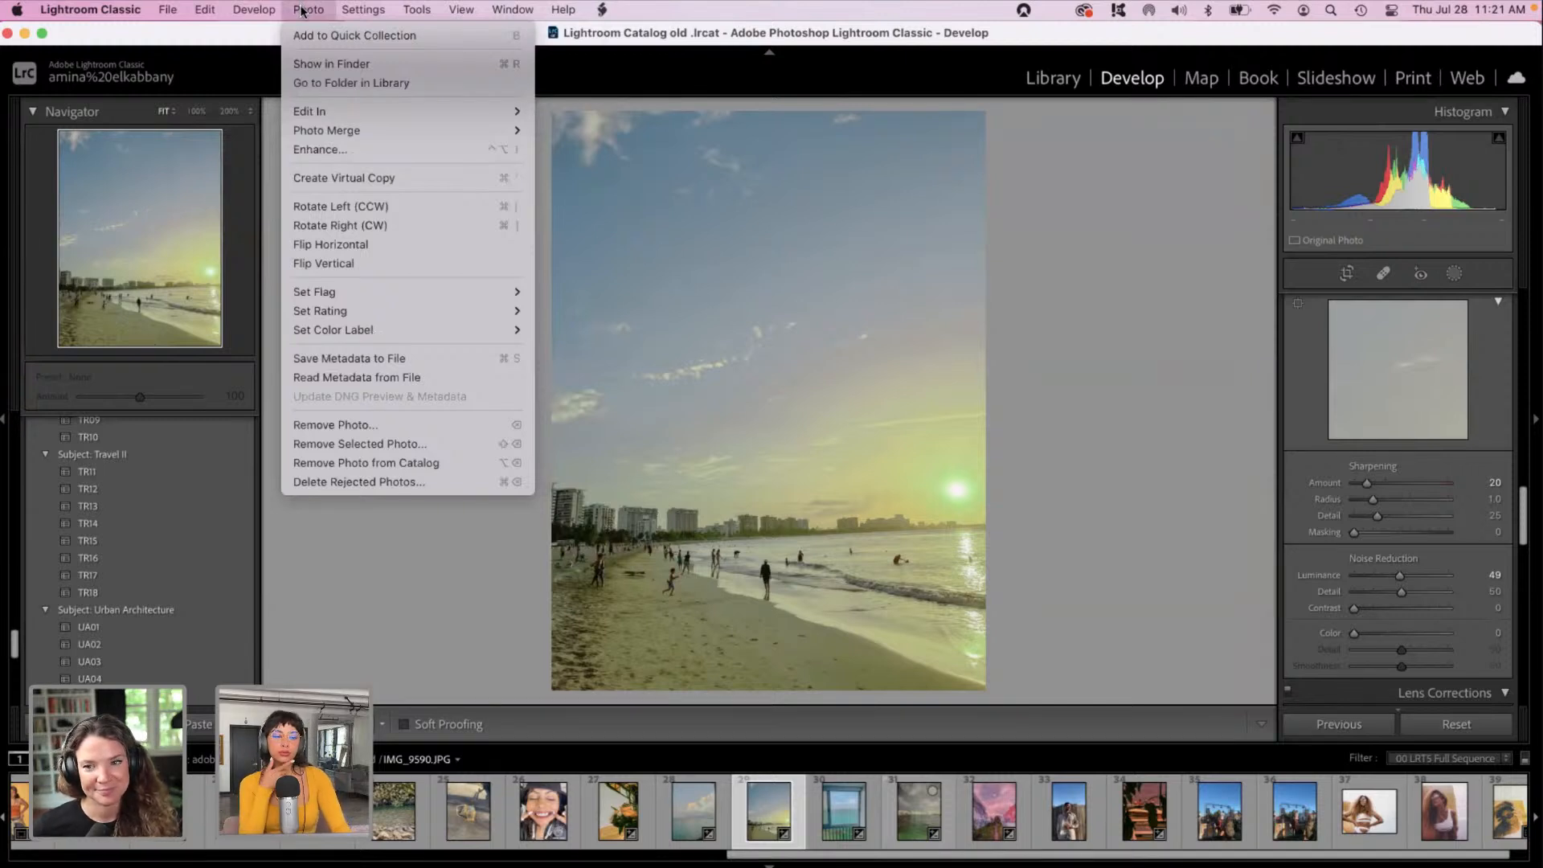
click(433, 576)
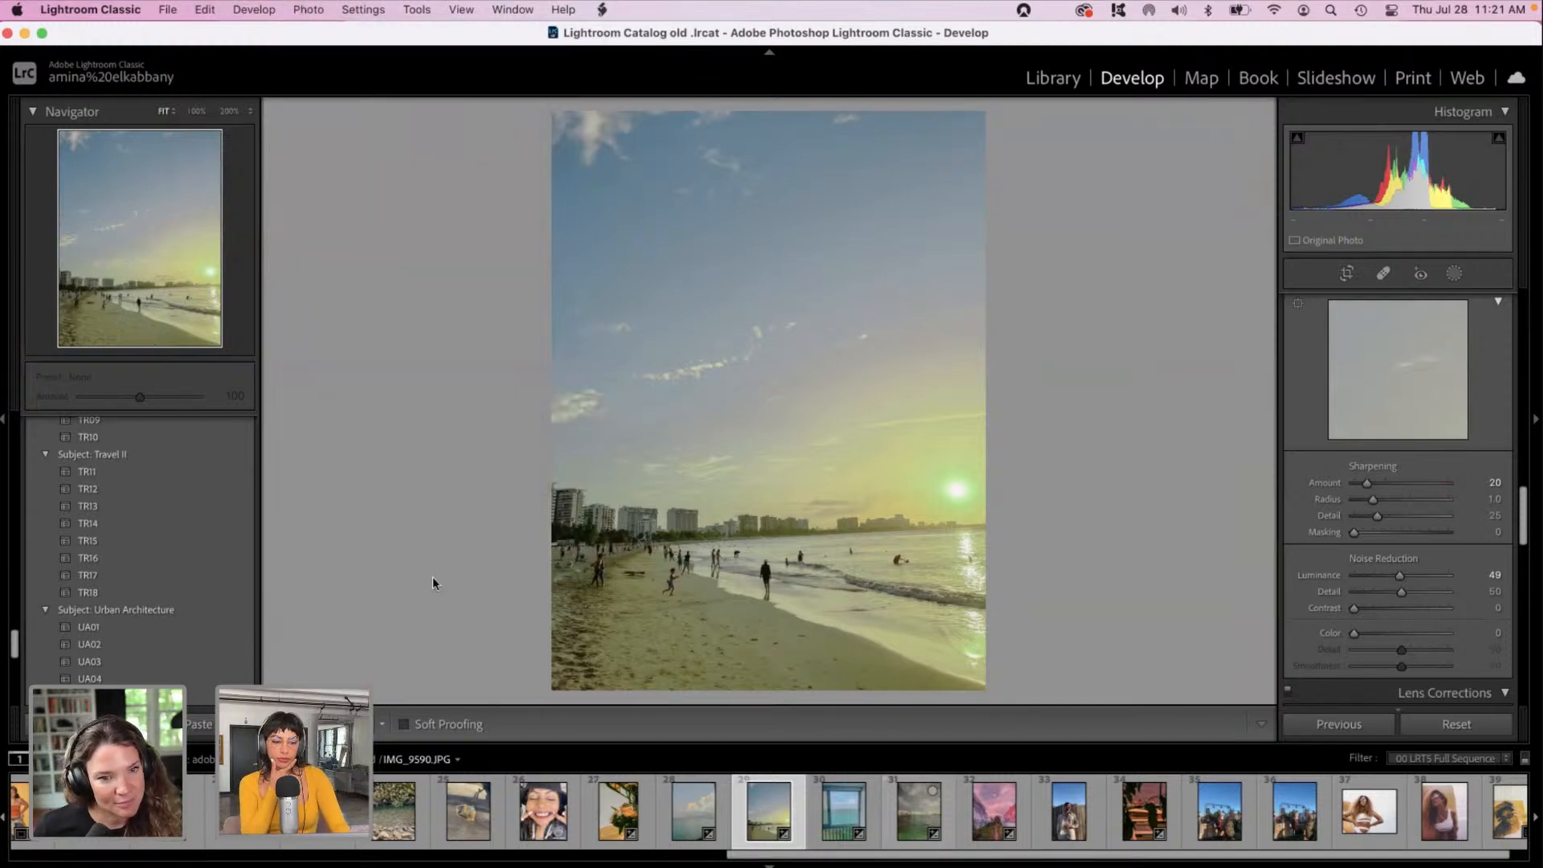
Step: Create a develop preset named "strawberry fields" in the User Presets group from the beach photo's settings
drag(13, 652, 16, 426)
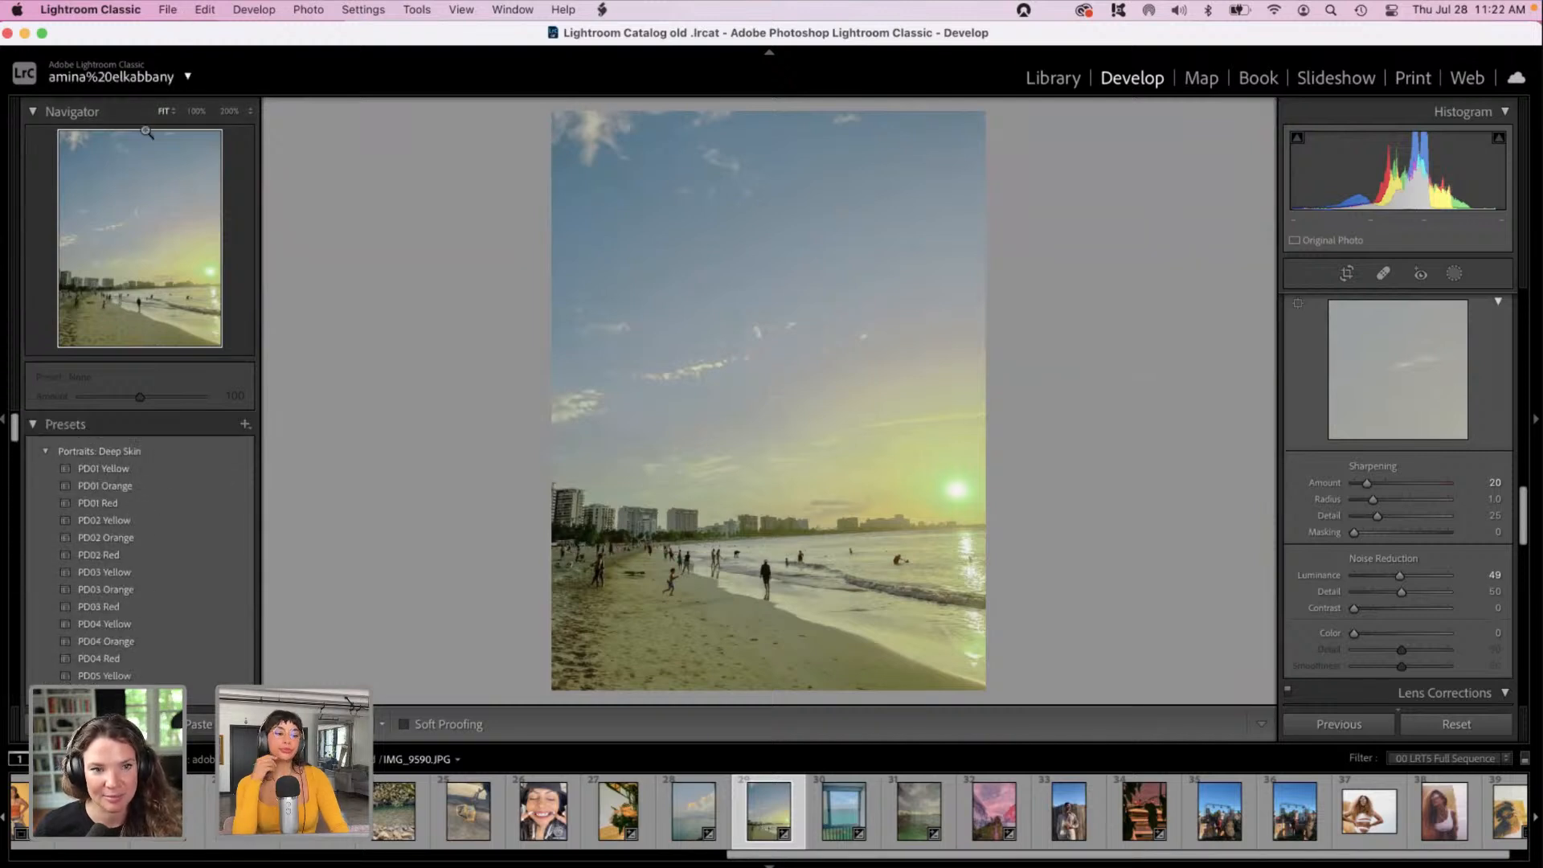
mouse_move(14, 439)
mouse_down()
mouse_move(15, 488)
mouse_move(14, 439)
mouse_up()
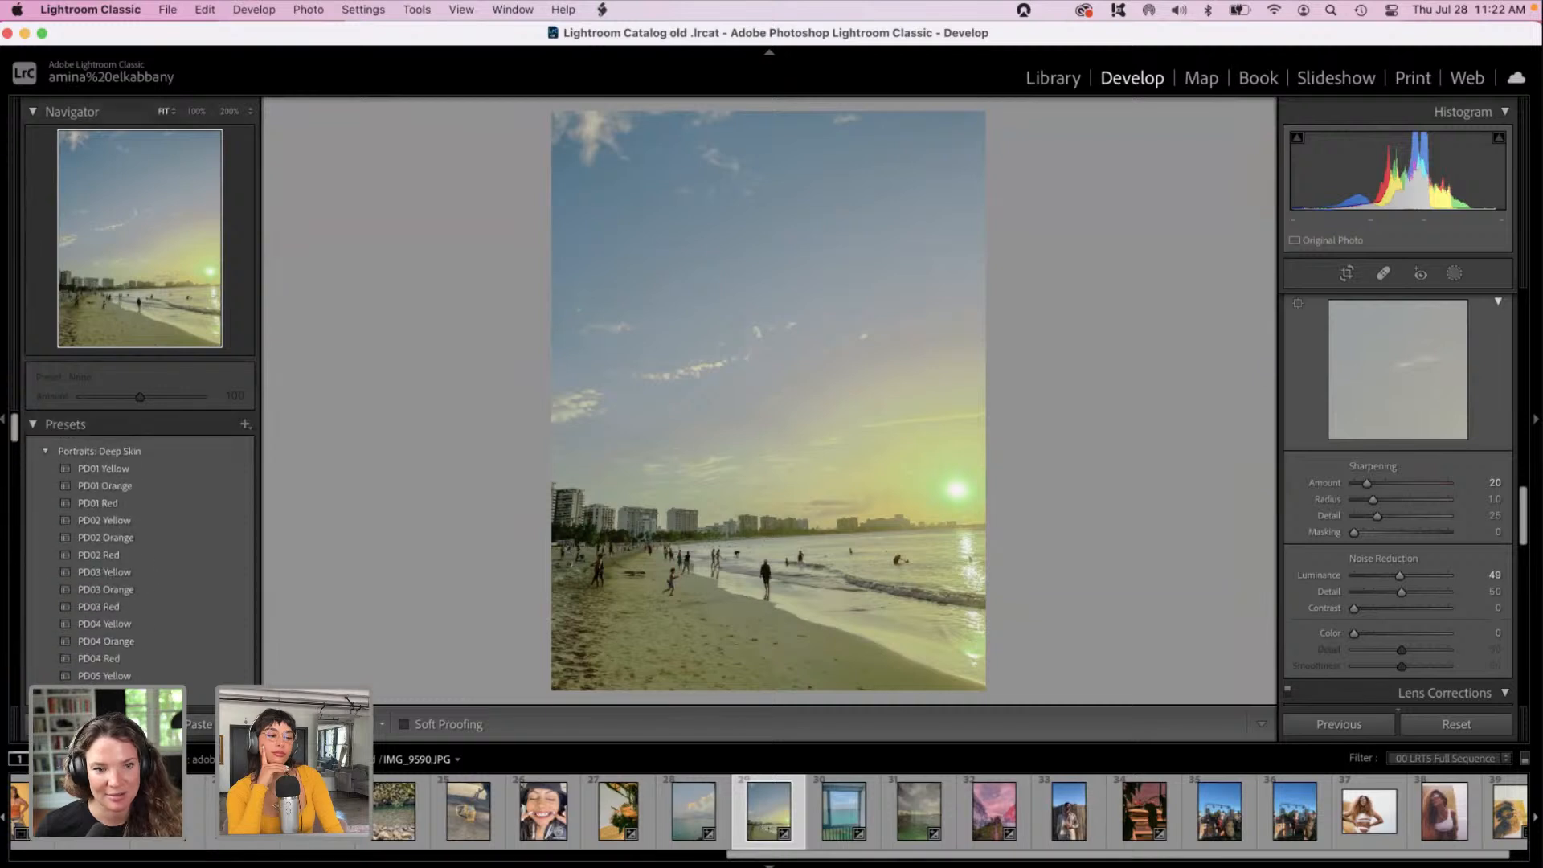
click(245, 424)
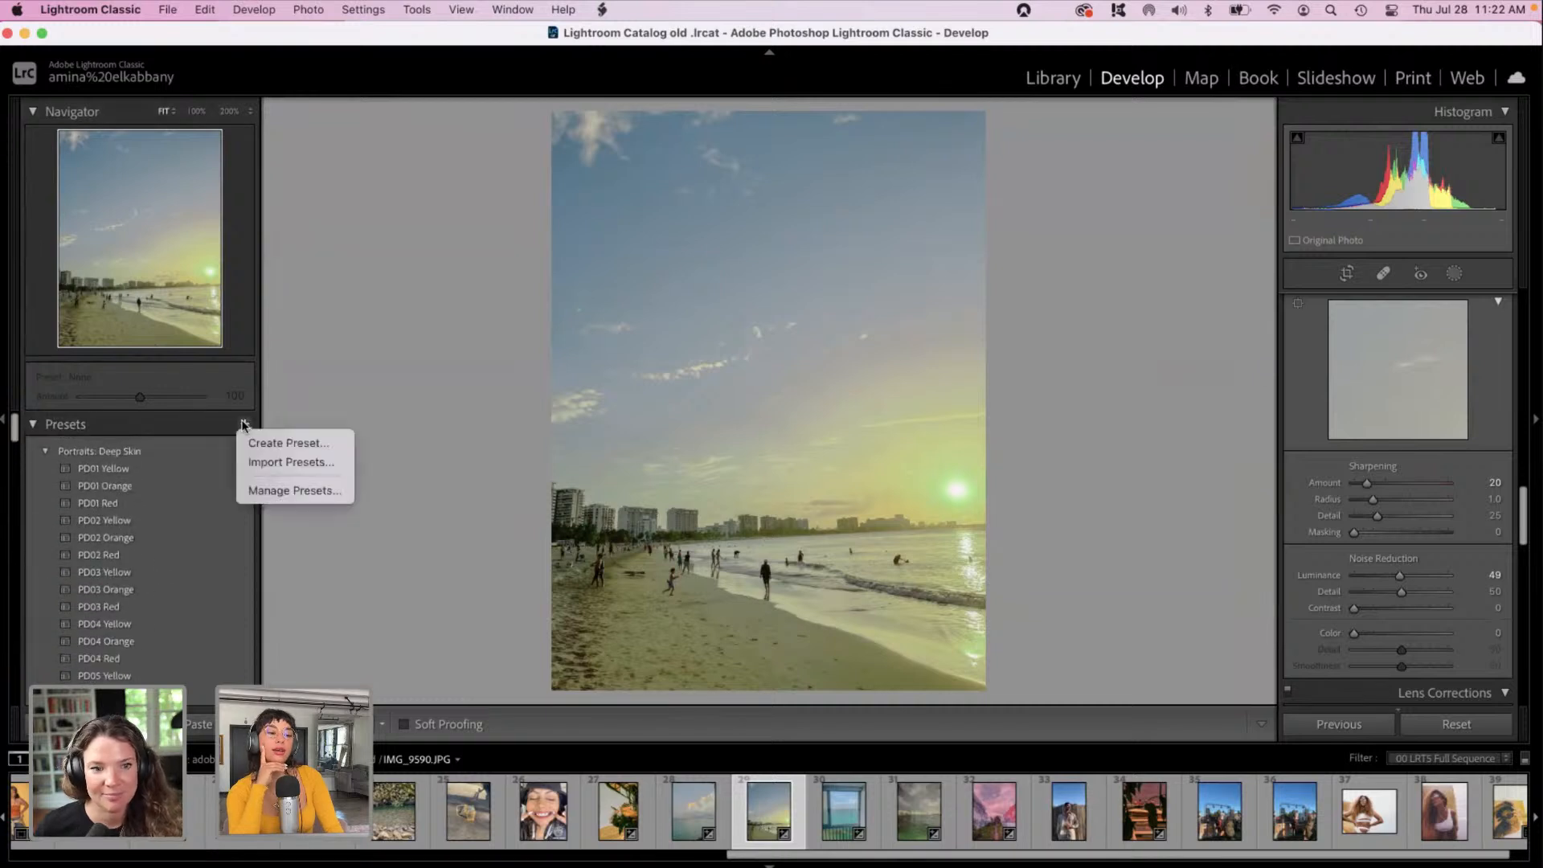
click(275, 443)
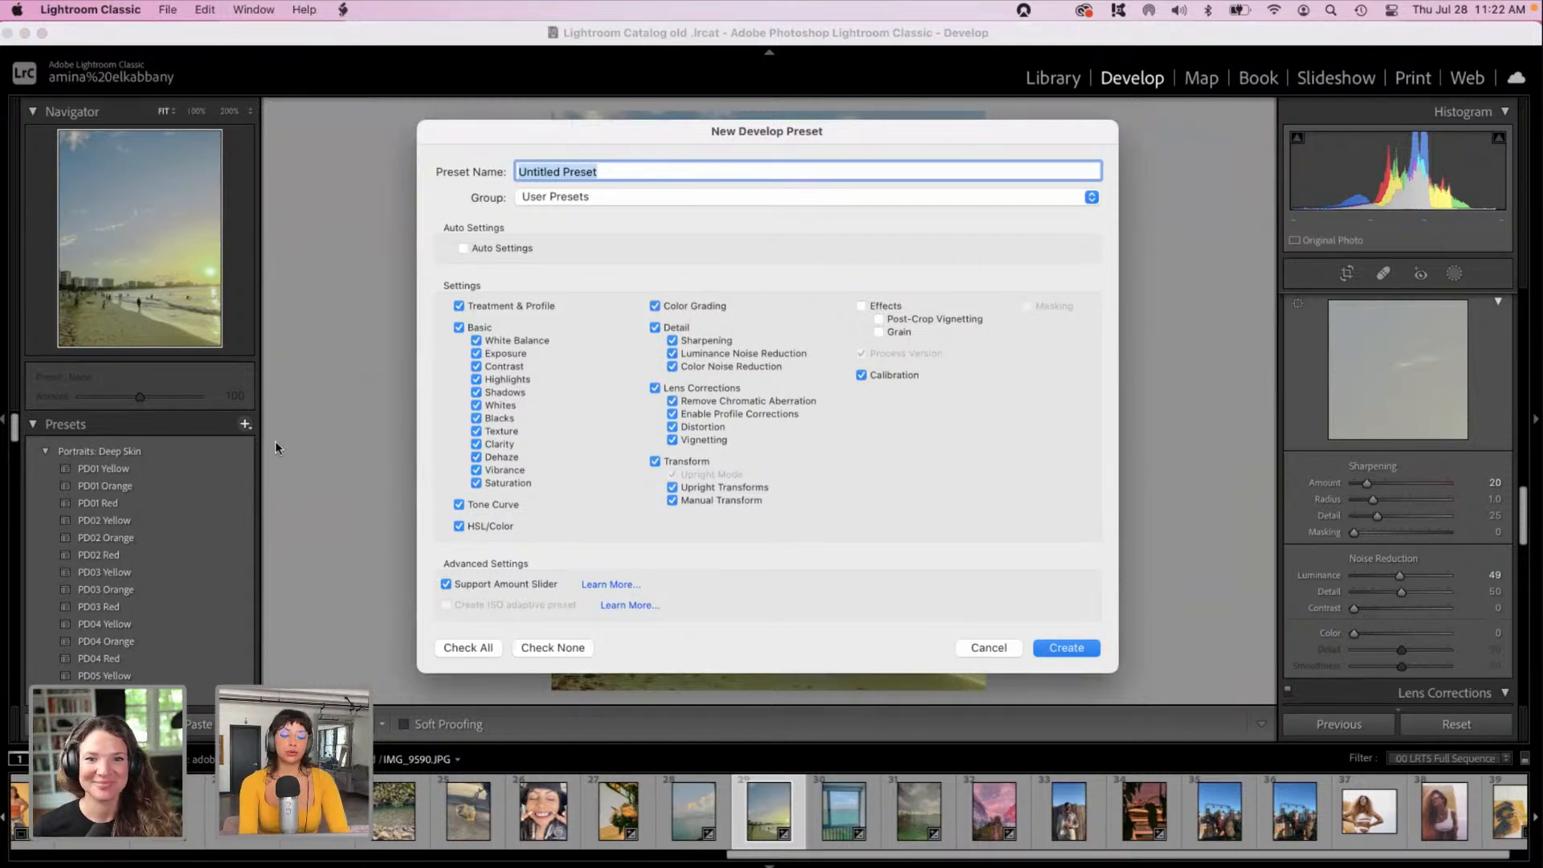
text(strqzberr)
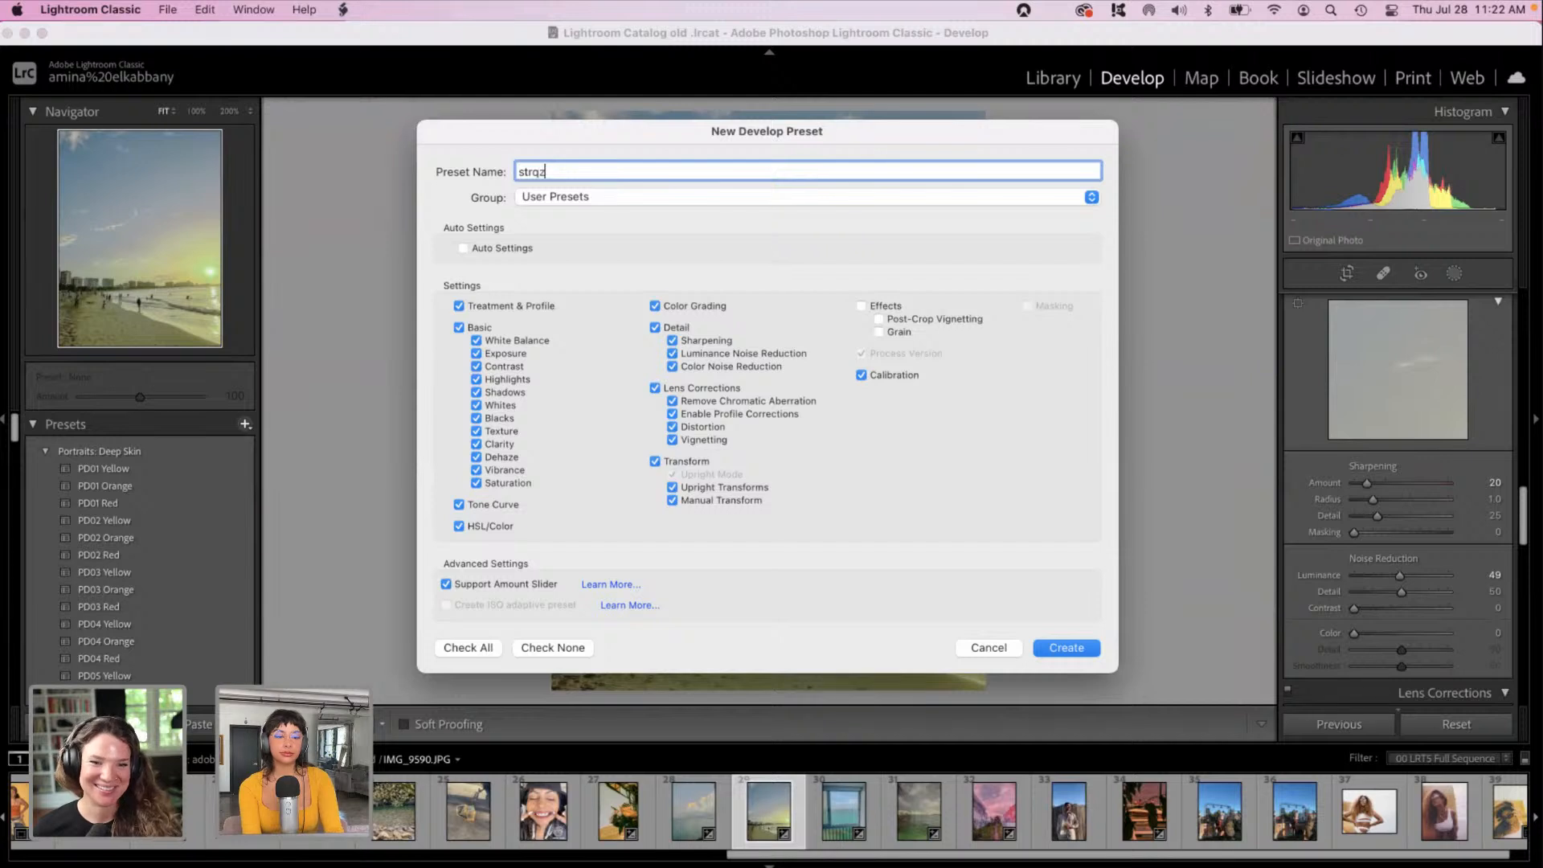
key(BackSpace)
key(BackSpace)
key(BackSpace)
key(BackSpace)
key(BackSpace)
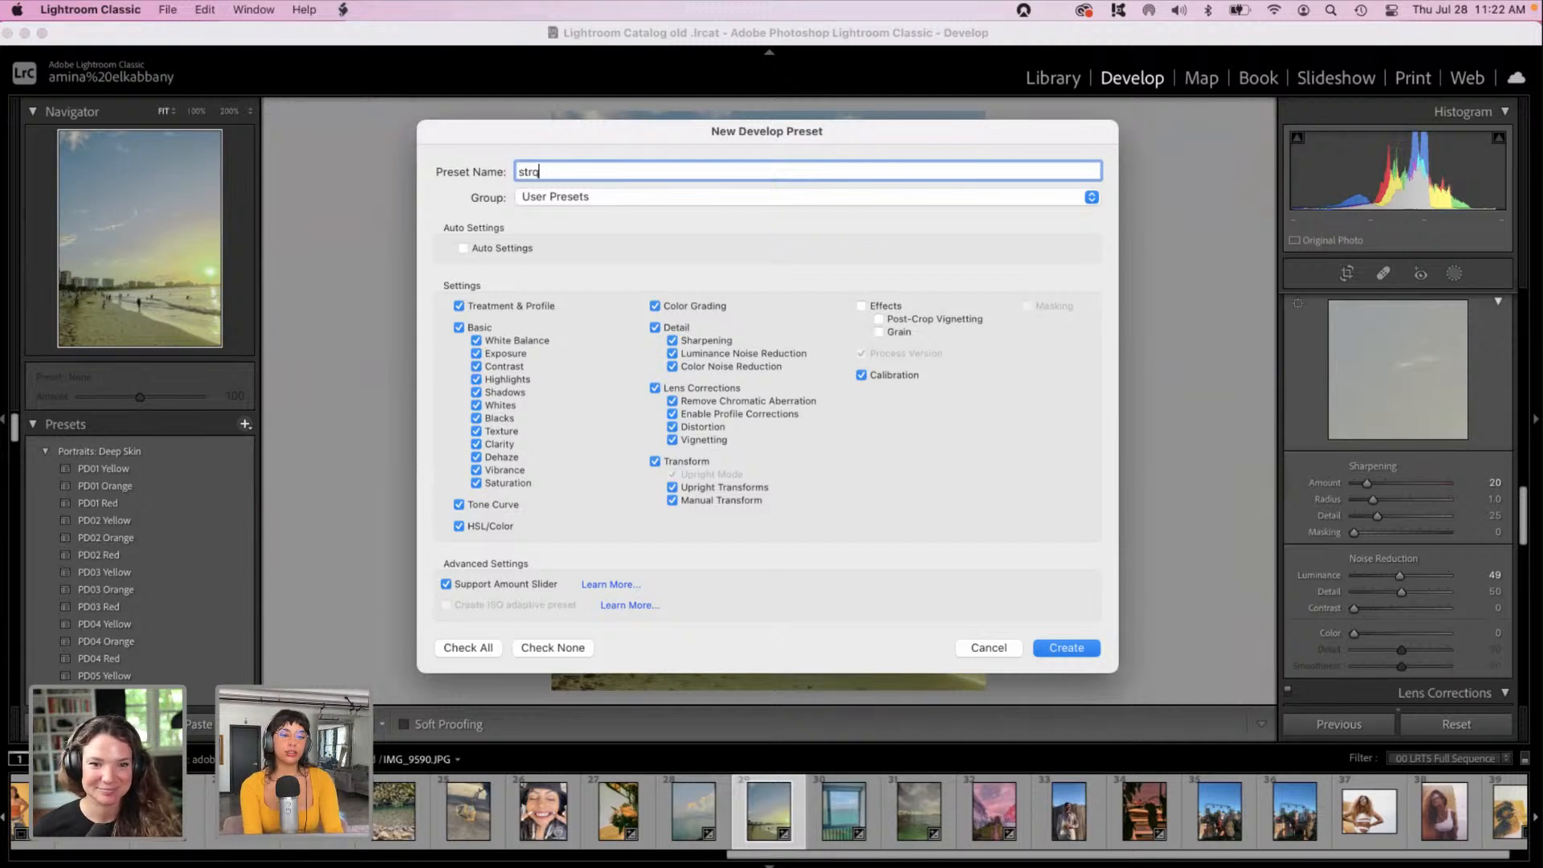
key(BackSpace)
text(a)
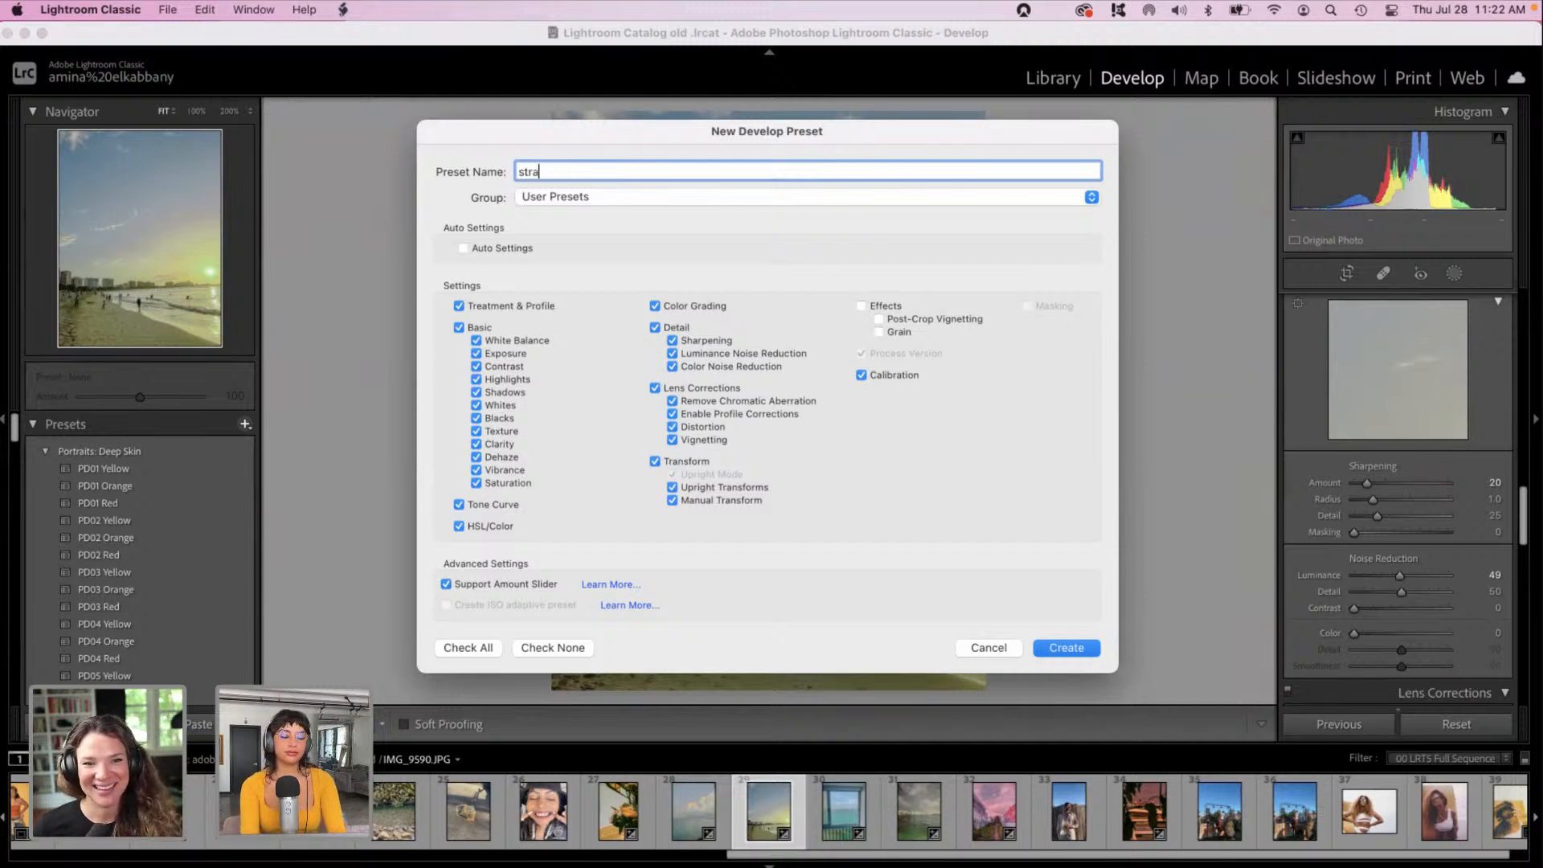
text(wbe)
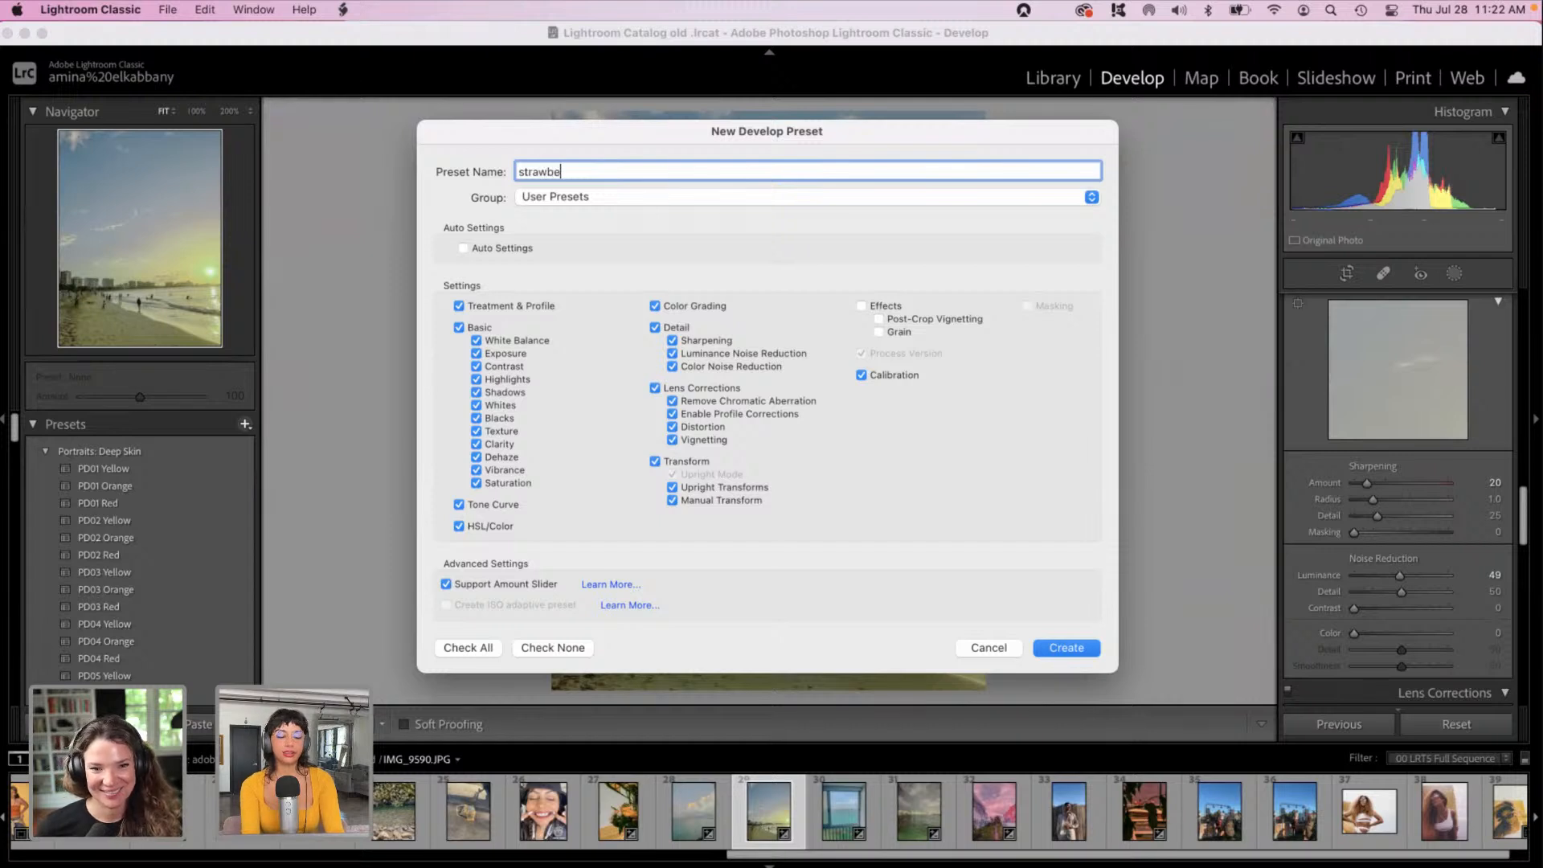
text(rry fields)
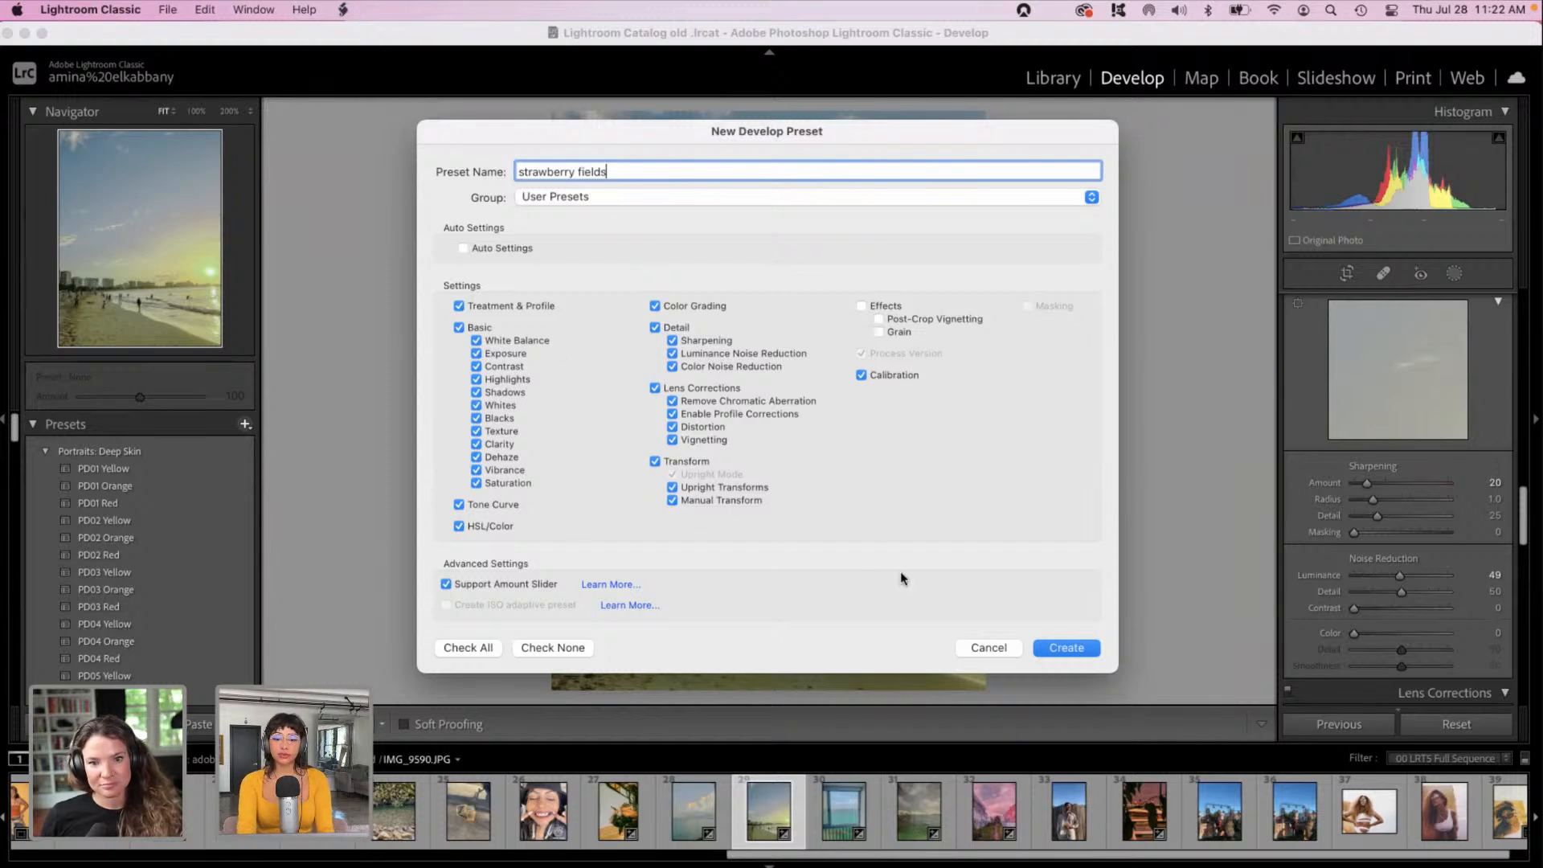
click(1058, 648)
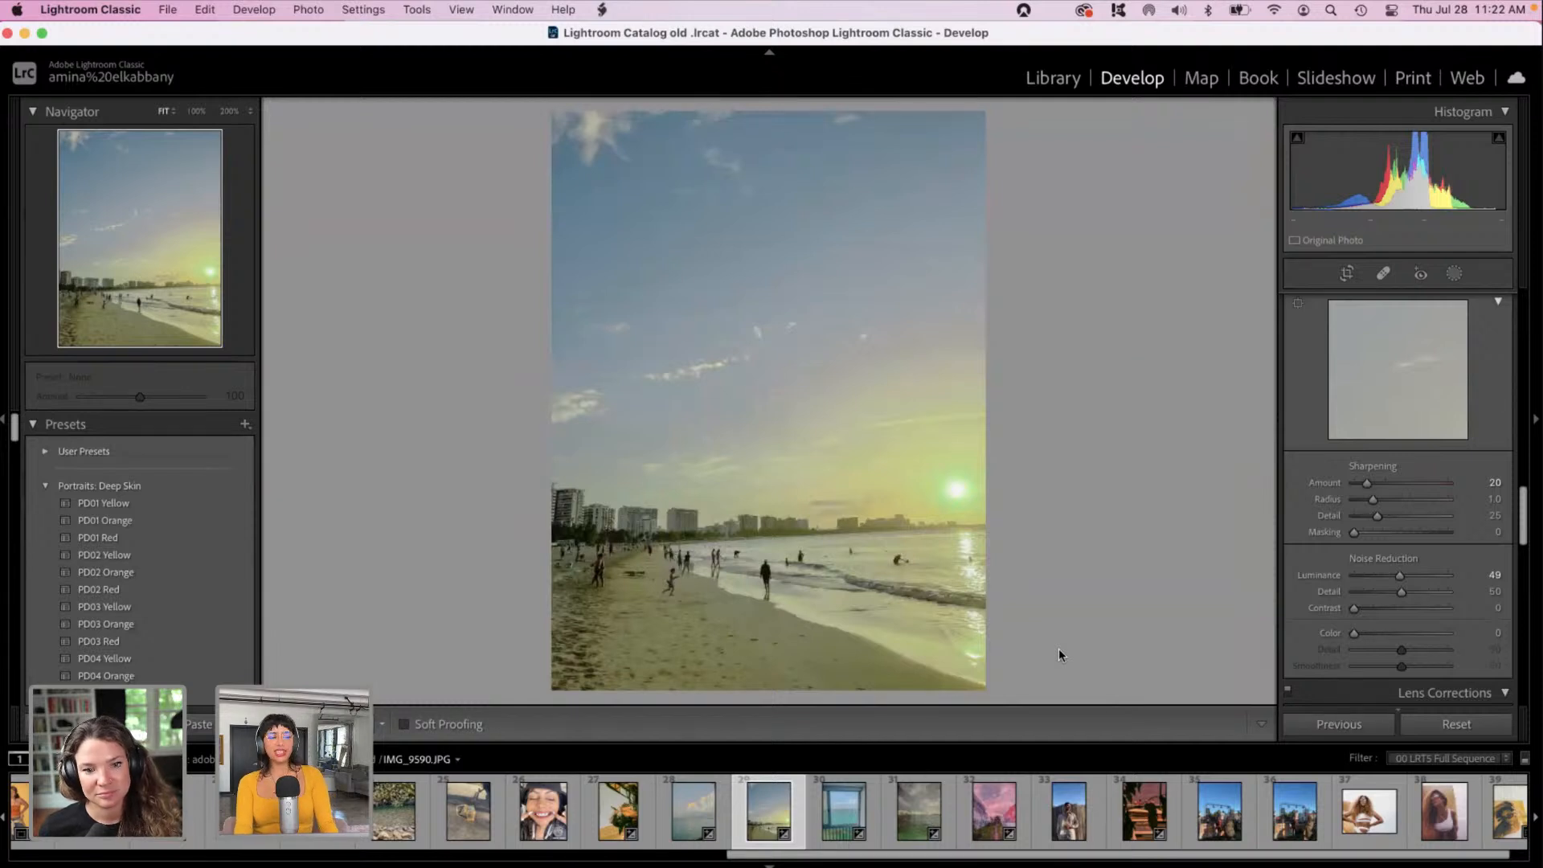
Step: Apply the strawberry fields preset to the beach photo and export the preset to the adobelivepart2 folder
click(46, 453)
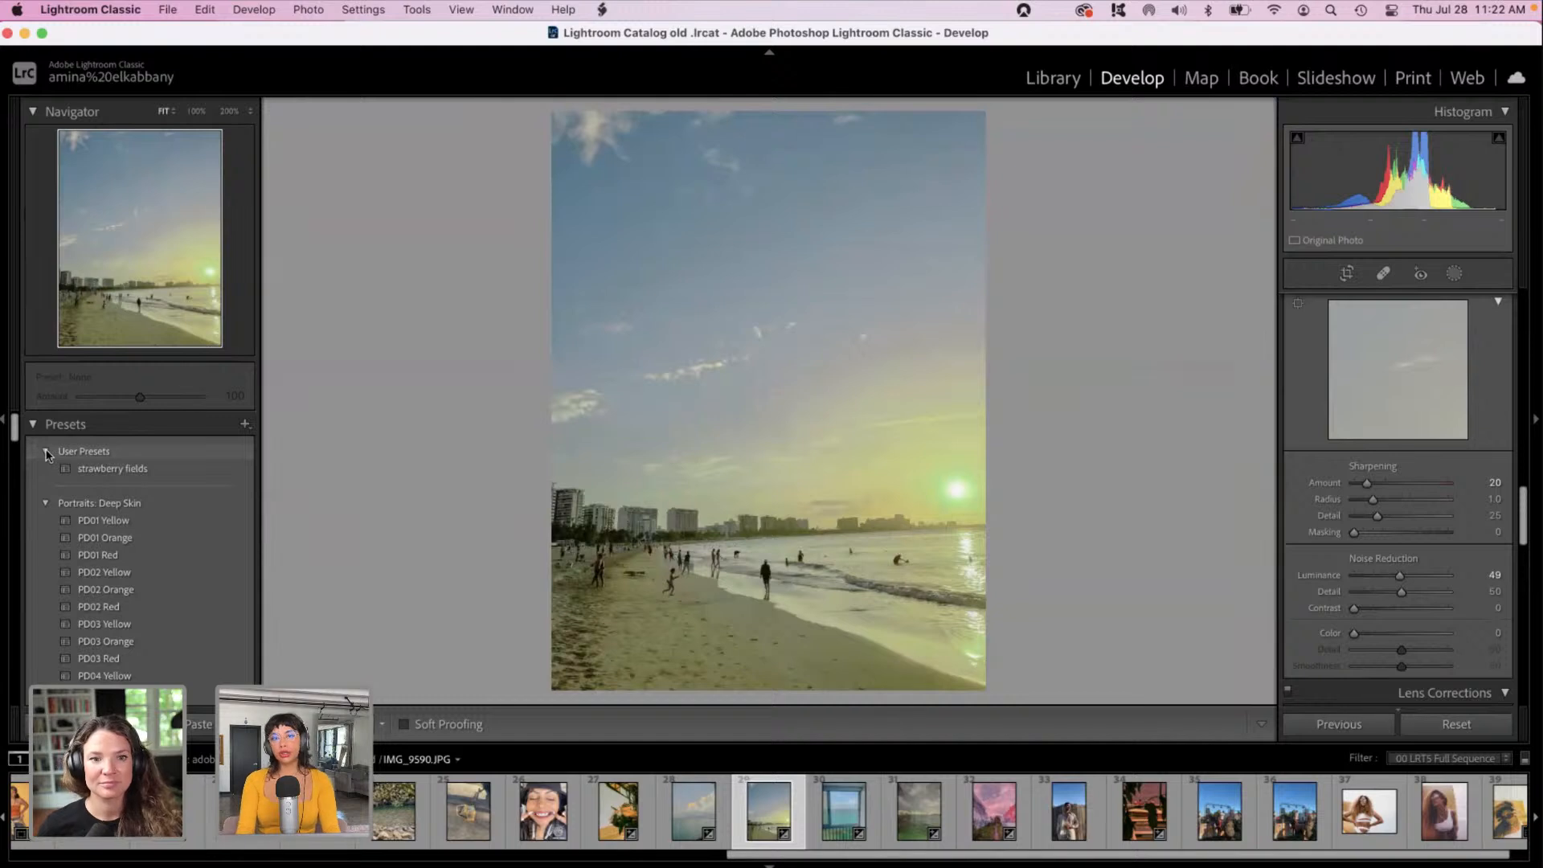
click(113, 471)
right_click(114, 473)
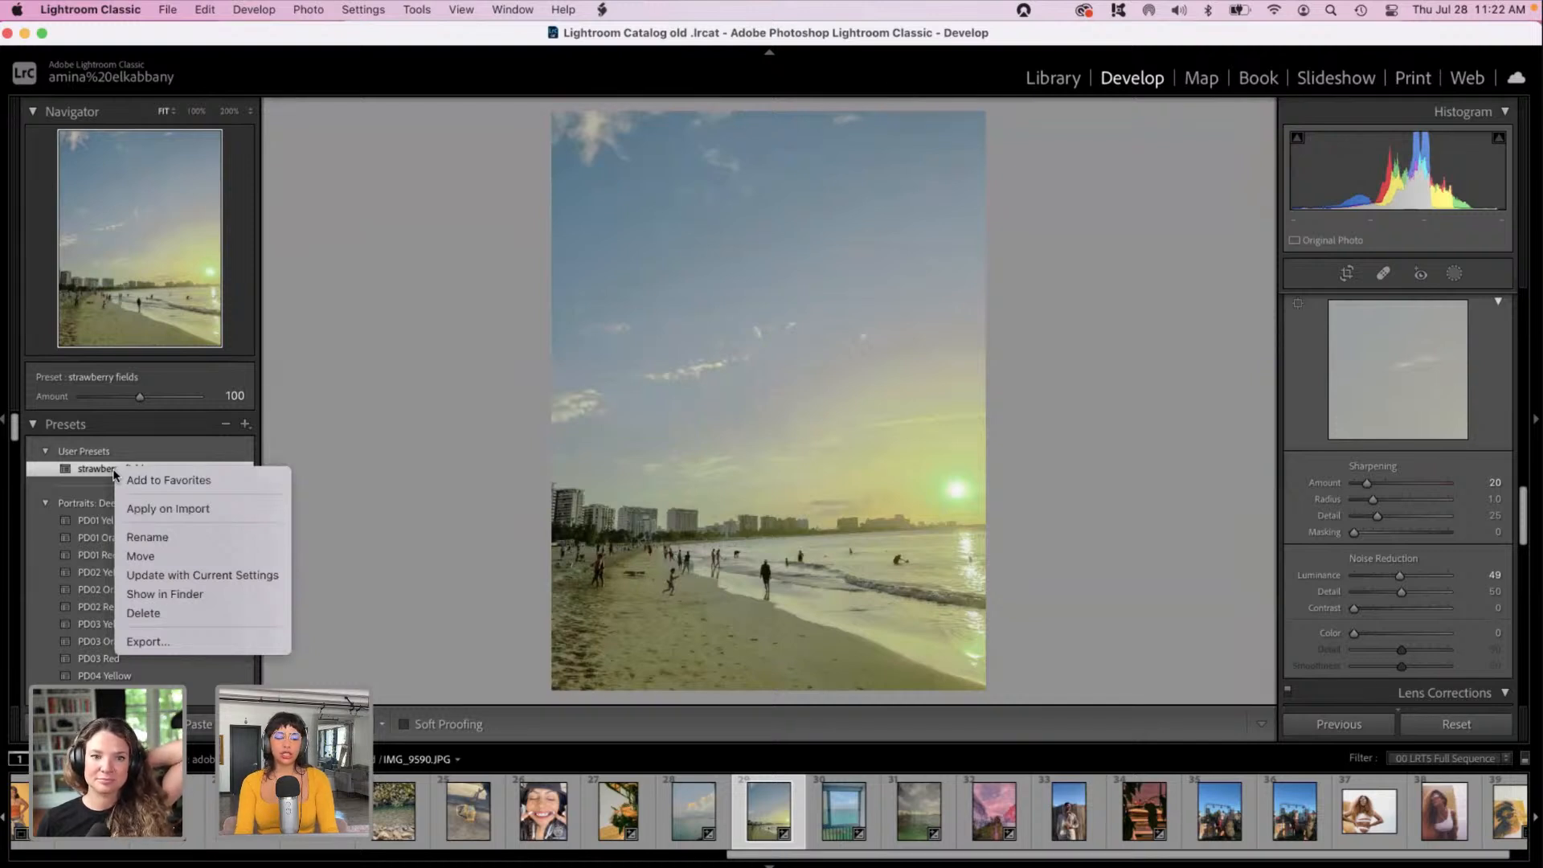
click(155, 640)
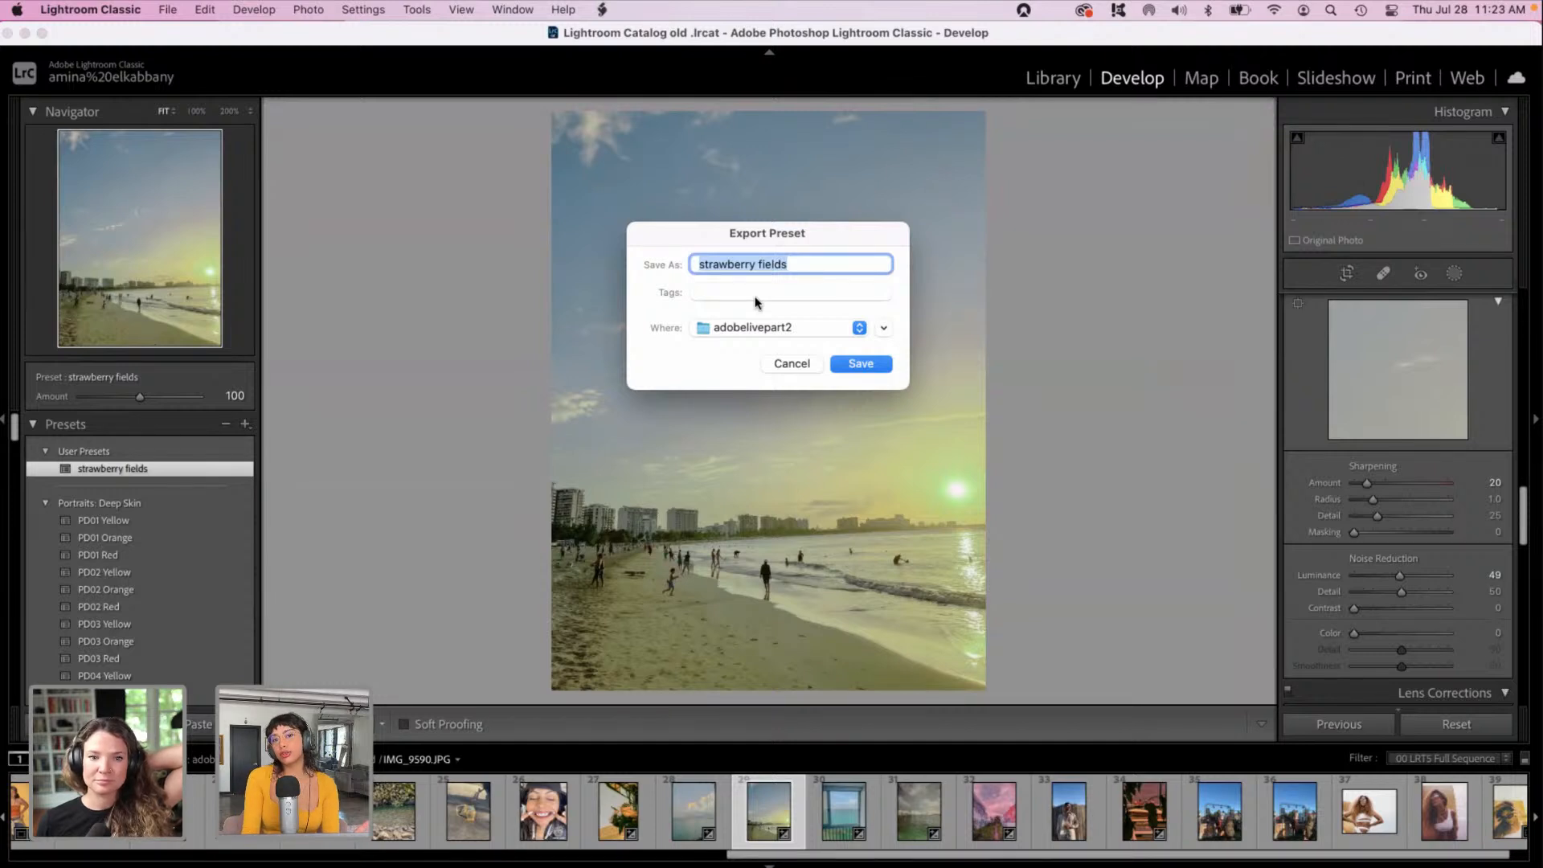
click(860, 364)
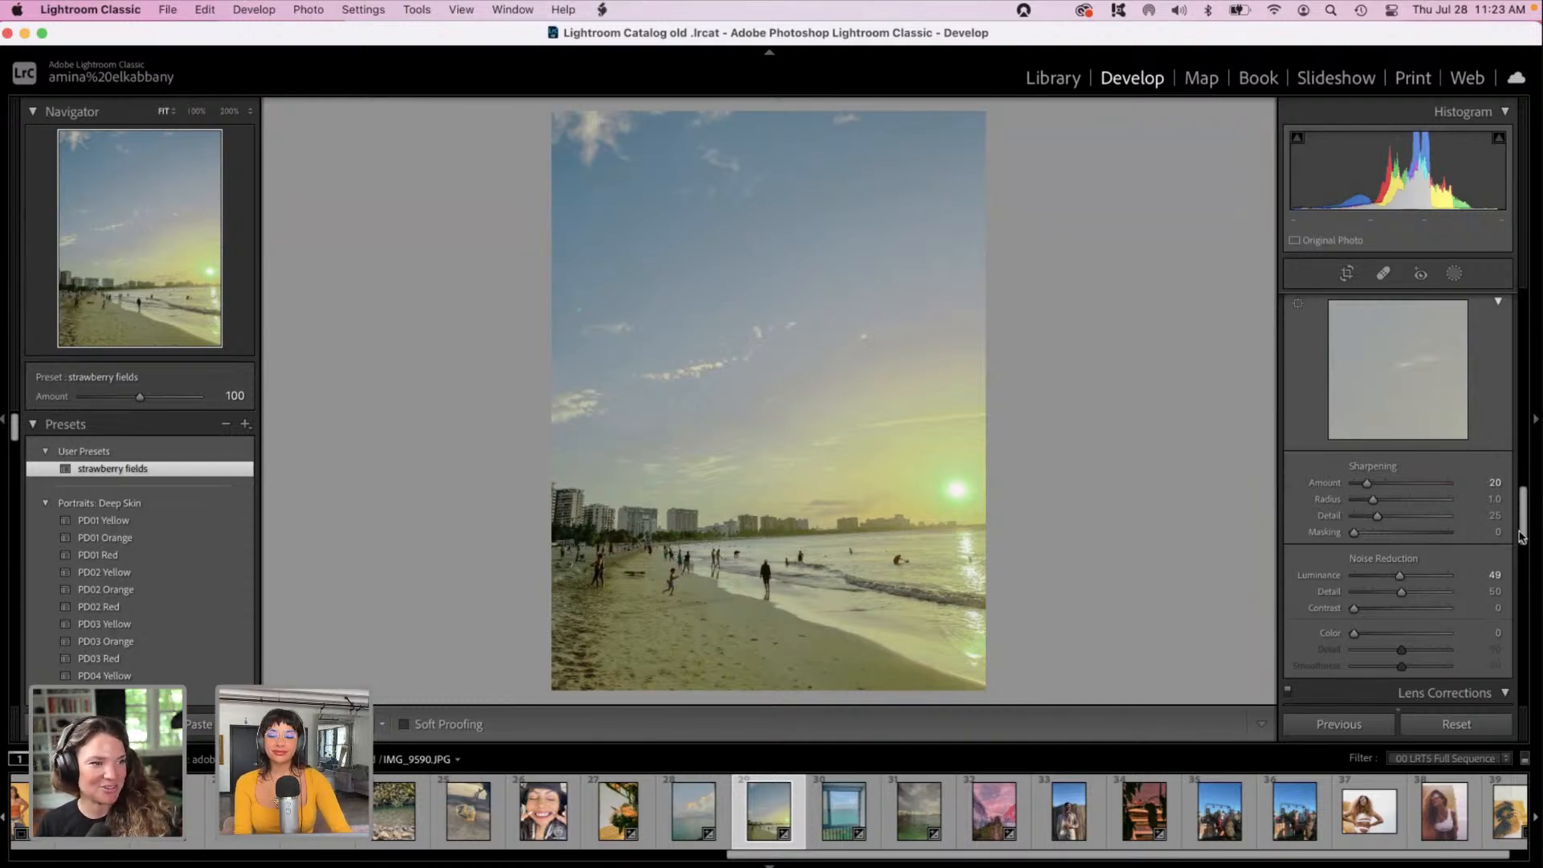
Step: Add a Select Sky mask to the beach photo IMG_9590.JPG
drag(1521, 537, 1524, 471)
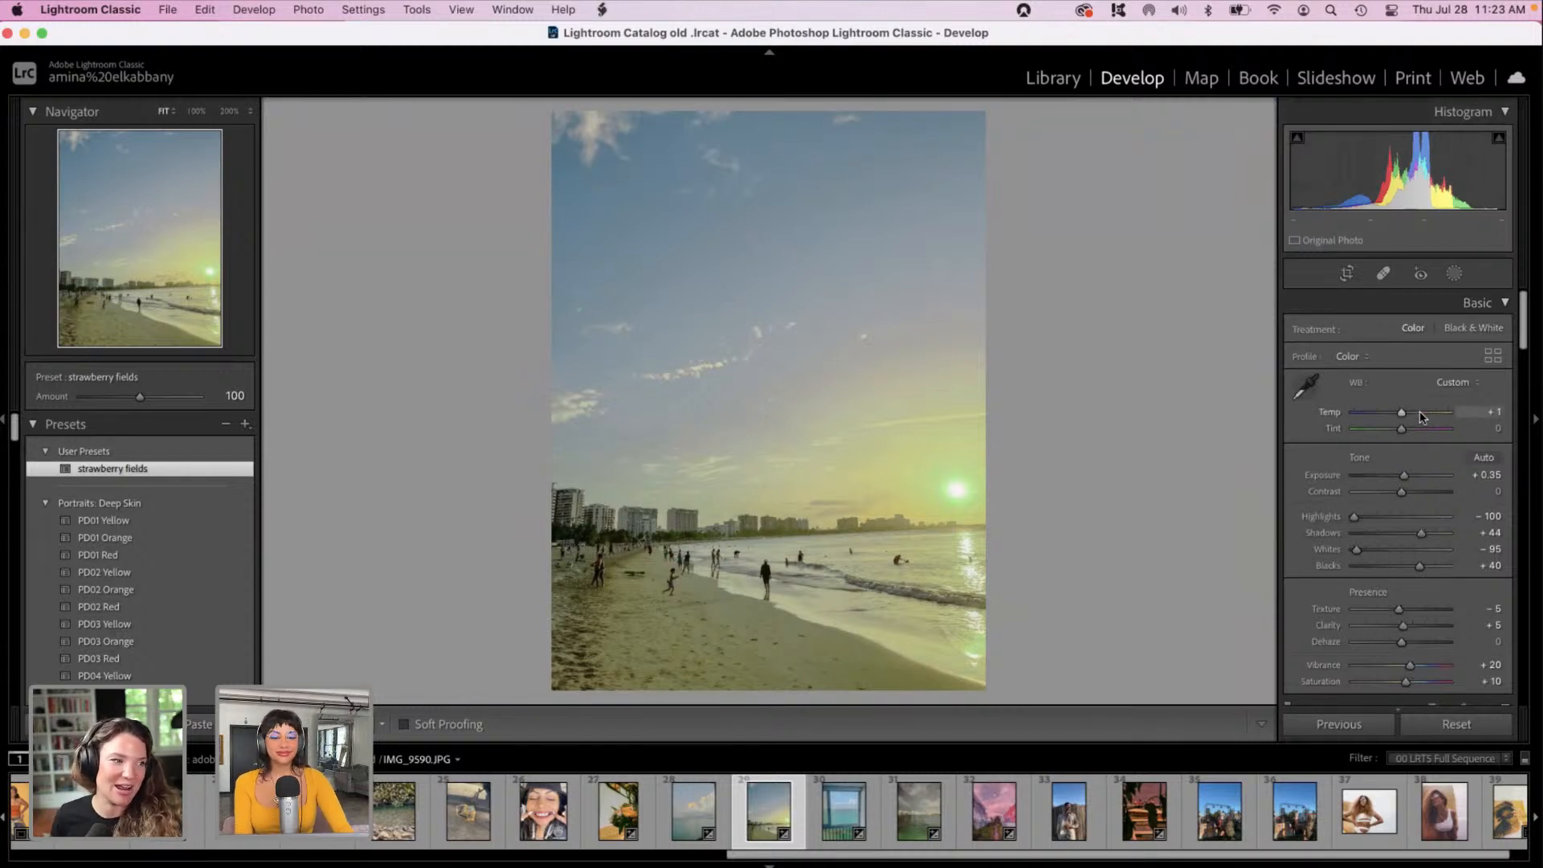
click(1454, 274)
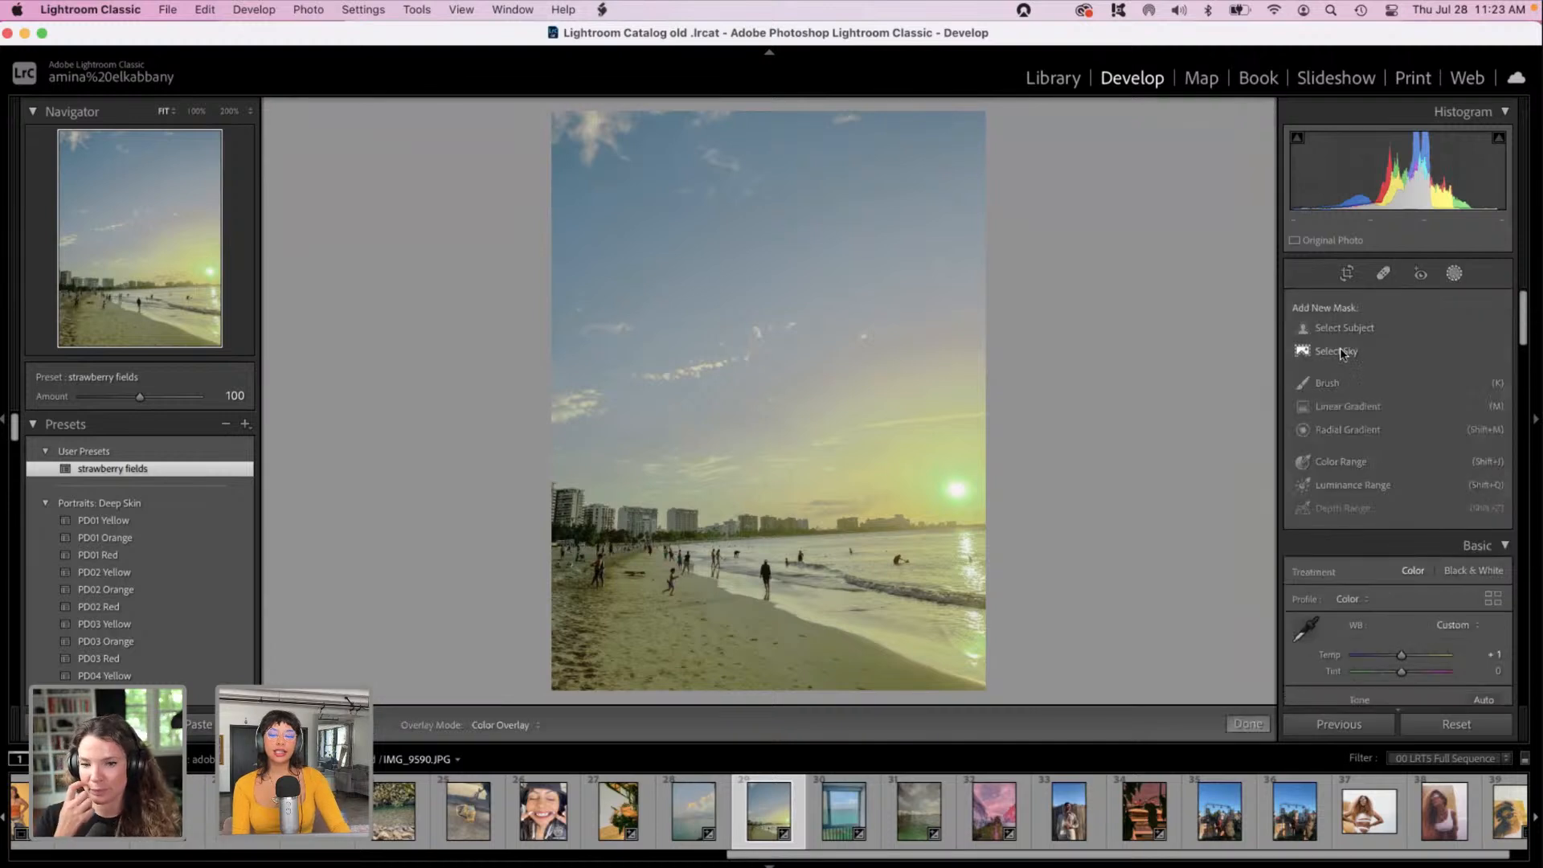
click(1338, 347)
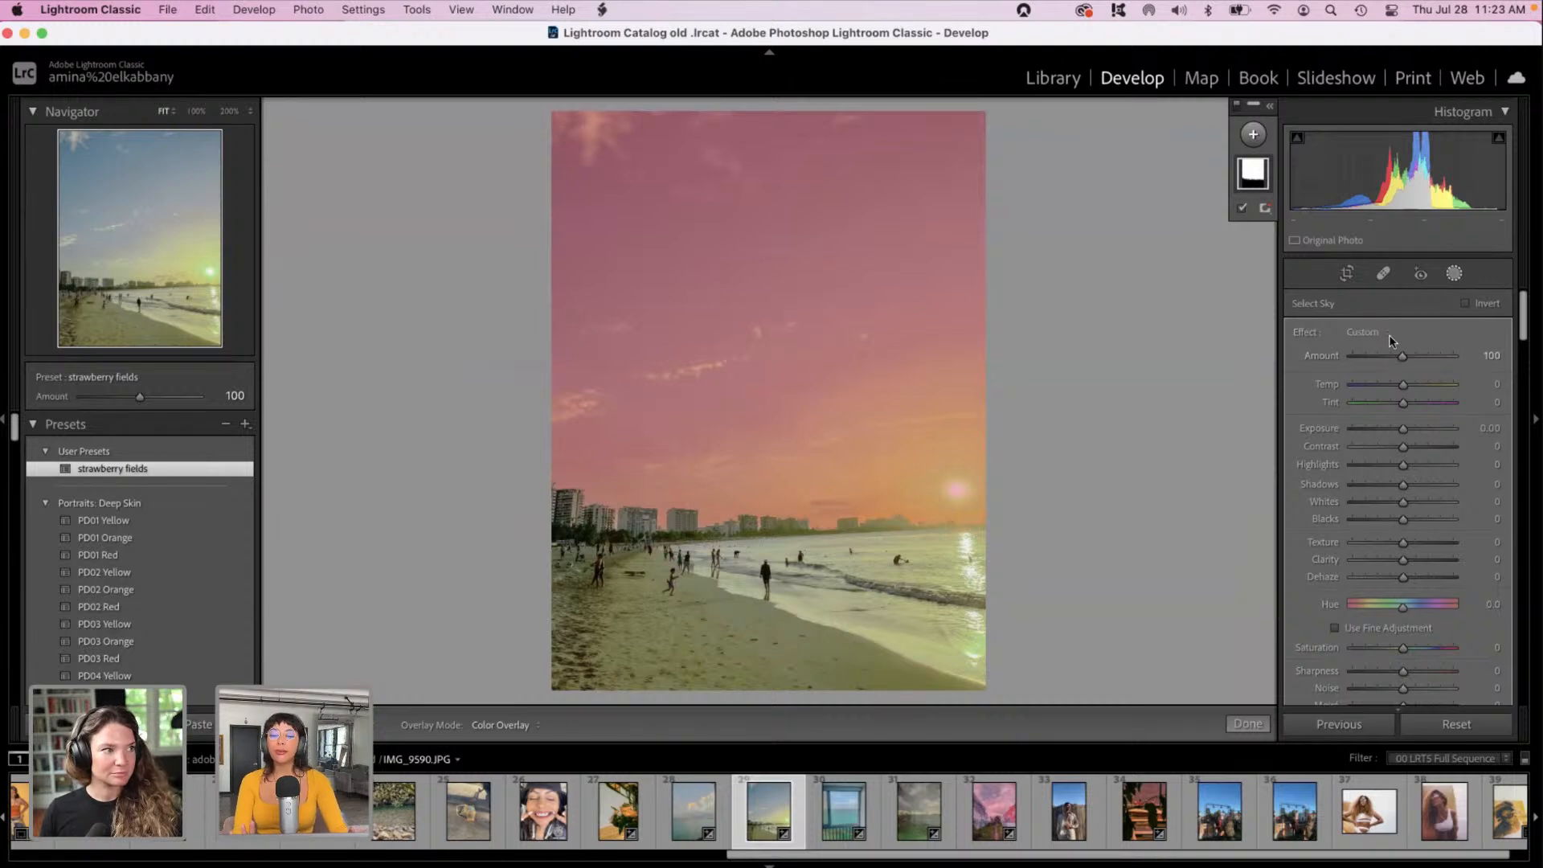
Step: Tint the beach photo's sky mask with a red colour, hue 0 and saturation 100
scroll(1422, 482, down, 5)
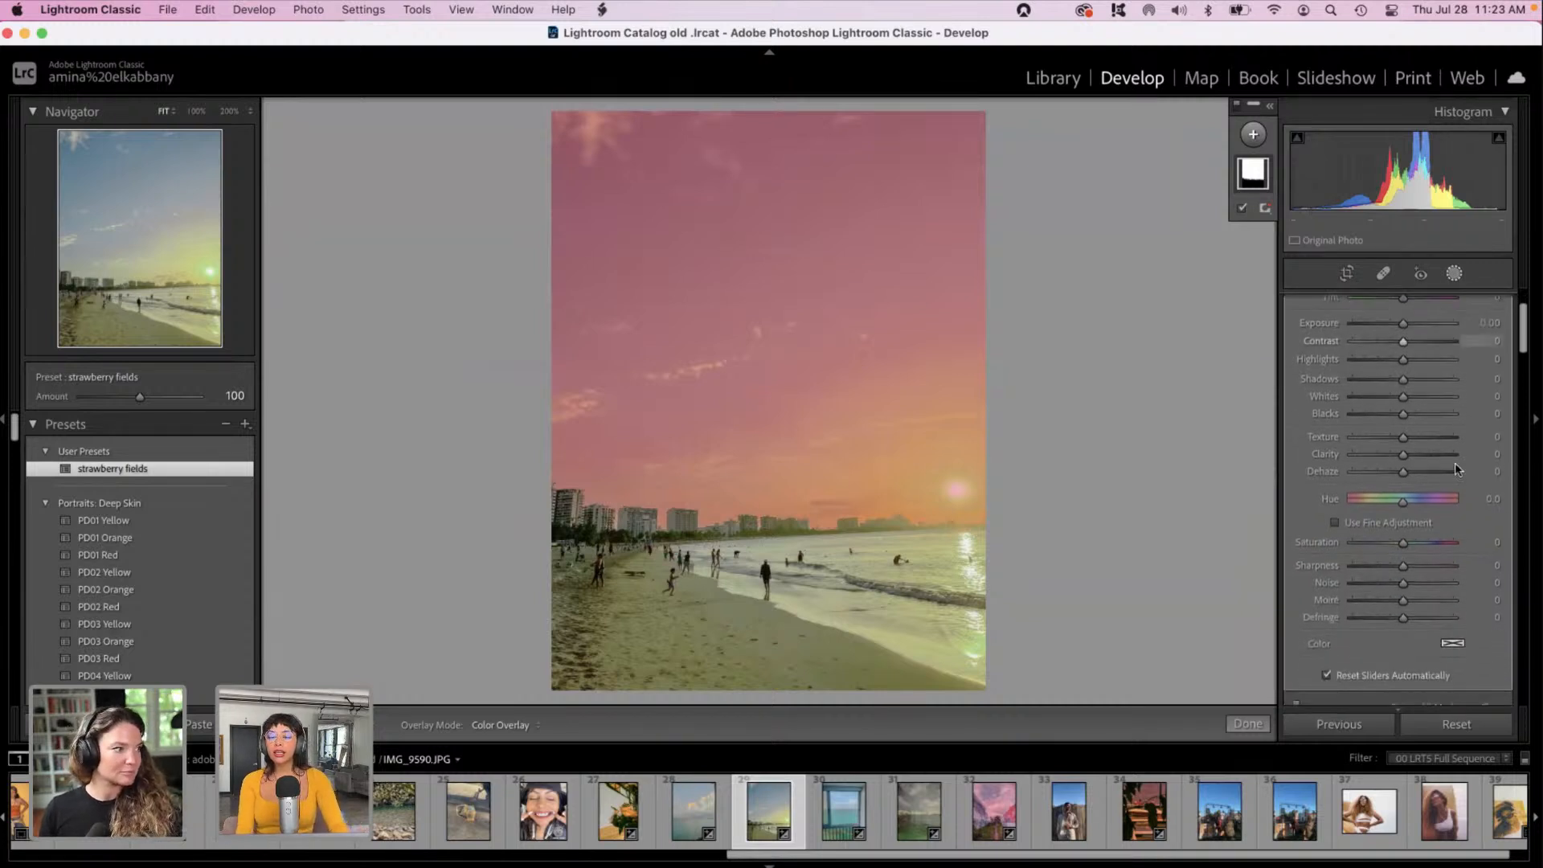
click(1451, 640)
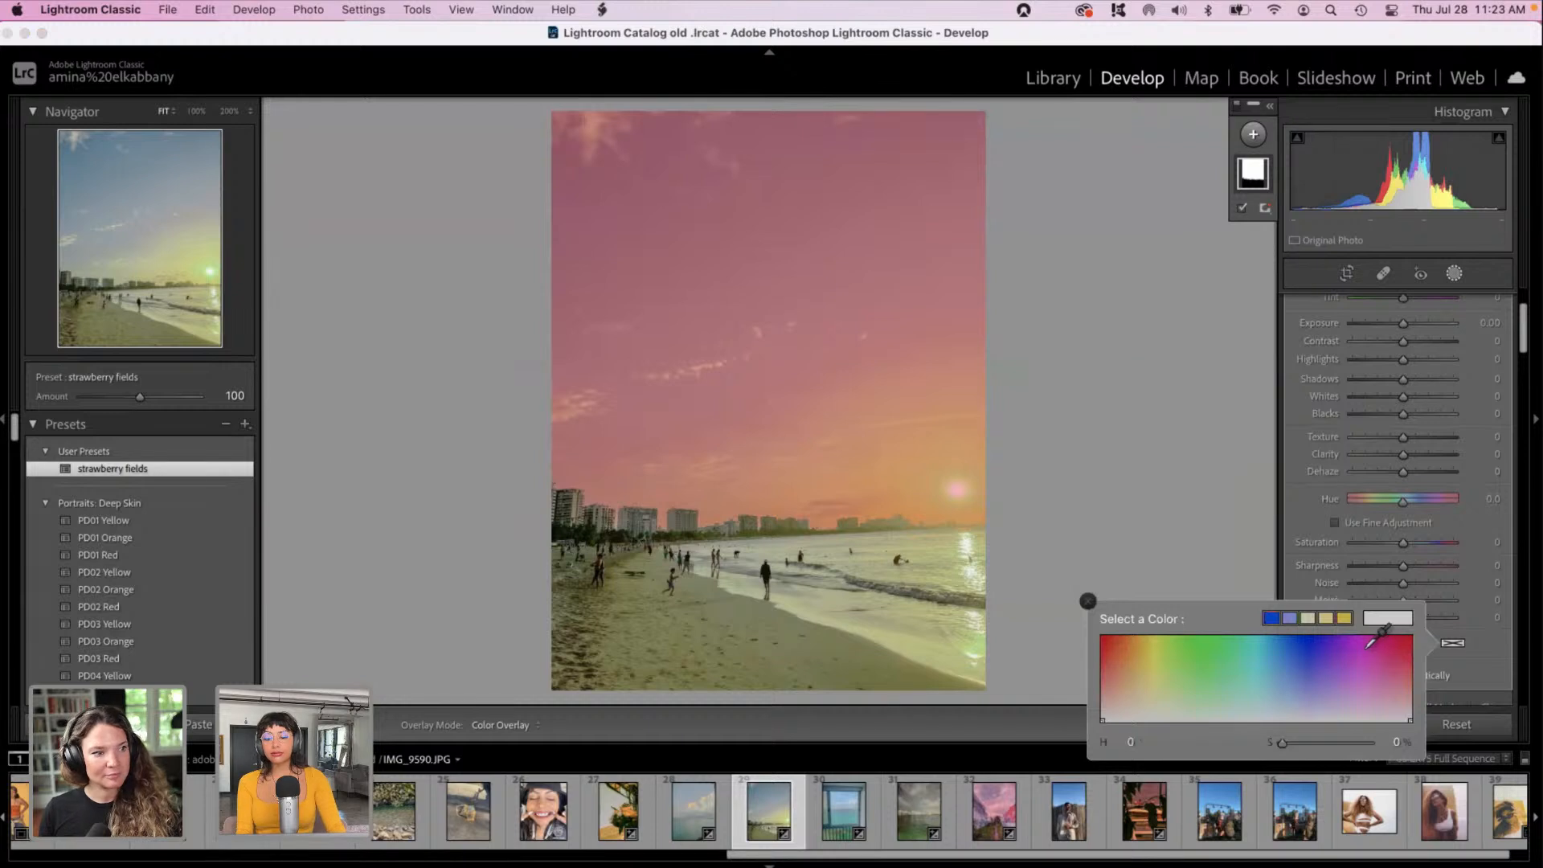
click(1364, 643)
drag(1363, 643, 1451, 627)
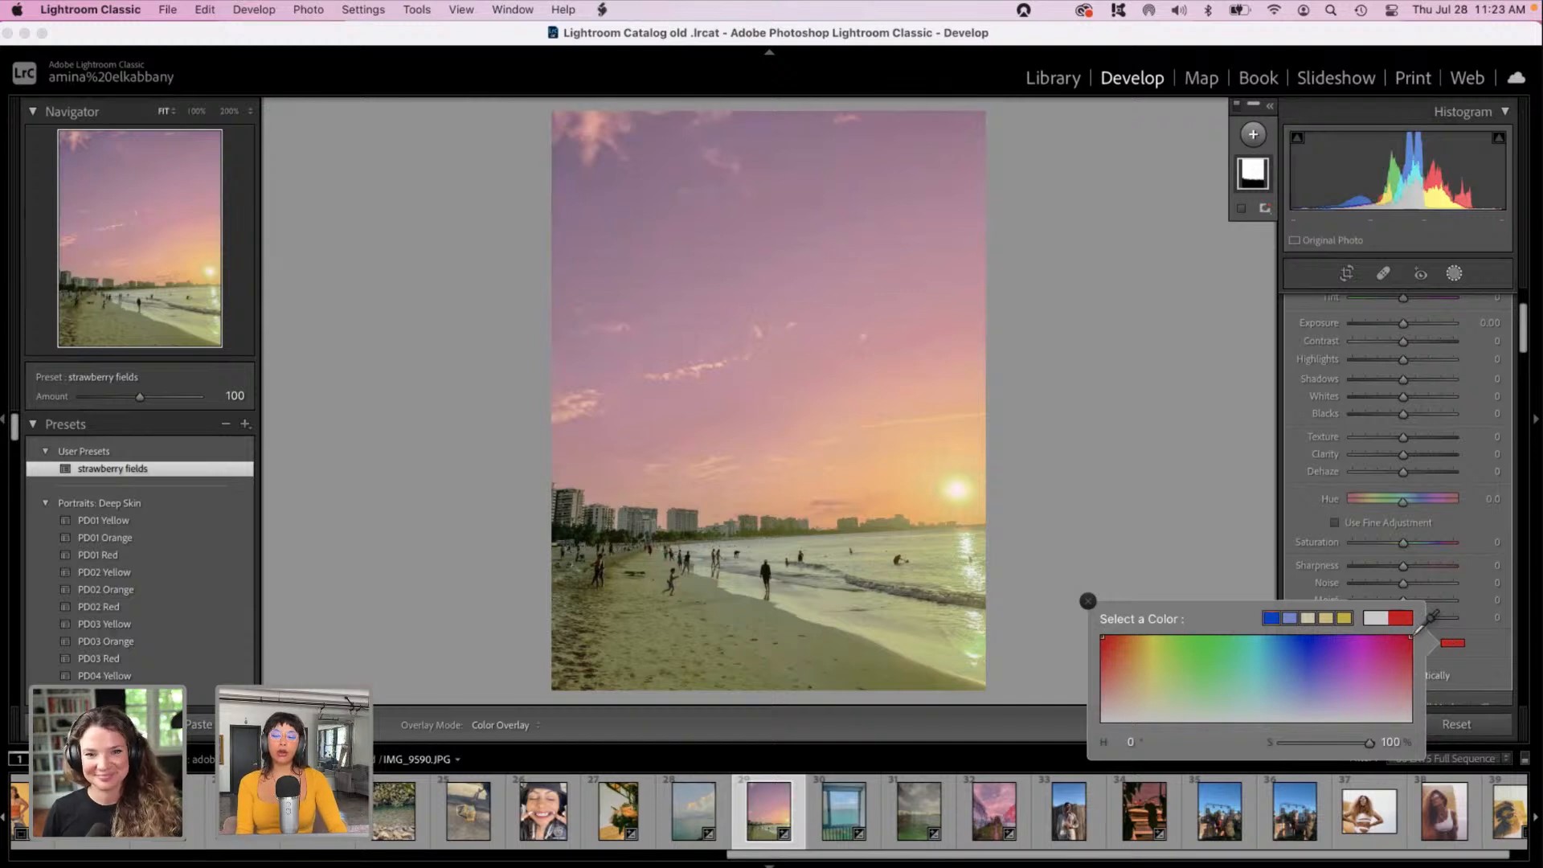
click(1300, 503)
scroll(1301, 502, up, 3)
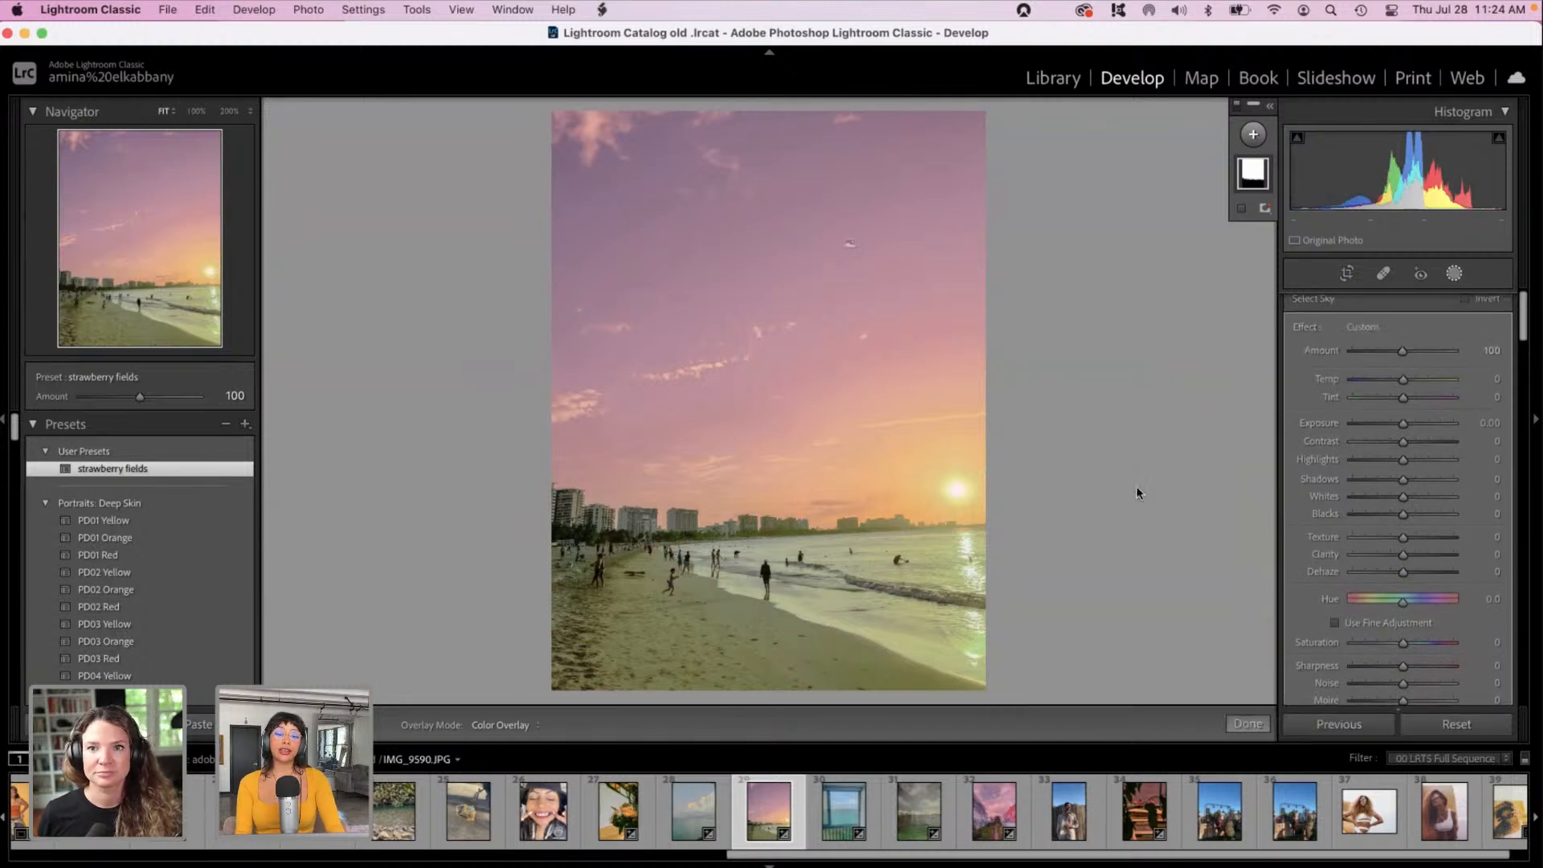
Step: Inspect the beach photo's shoreline, sand, water and tinted sky at several magnifications up to 100%
click(815, 530)
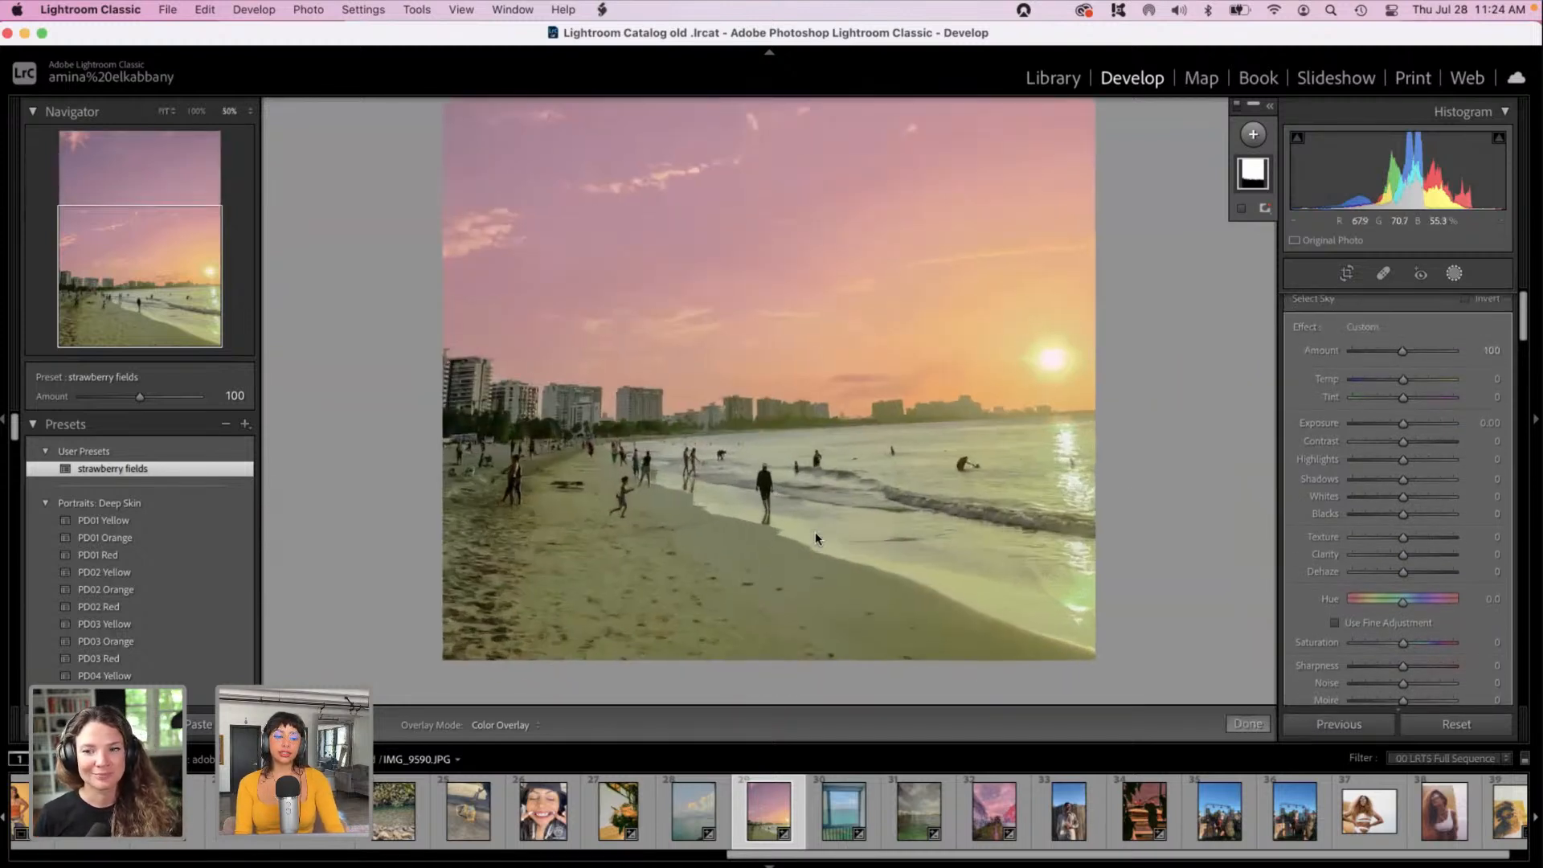
key(super+equal)
key(super+equal)
scroll(814, 532, down, 3)
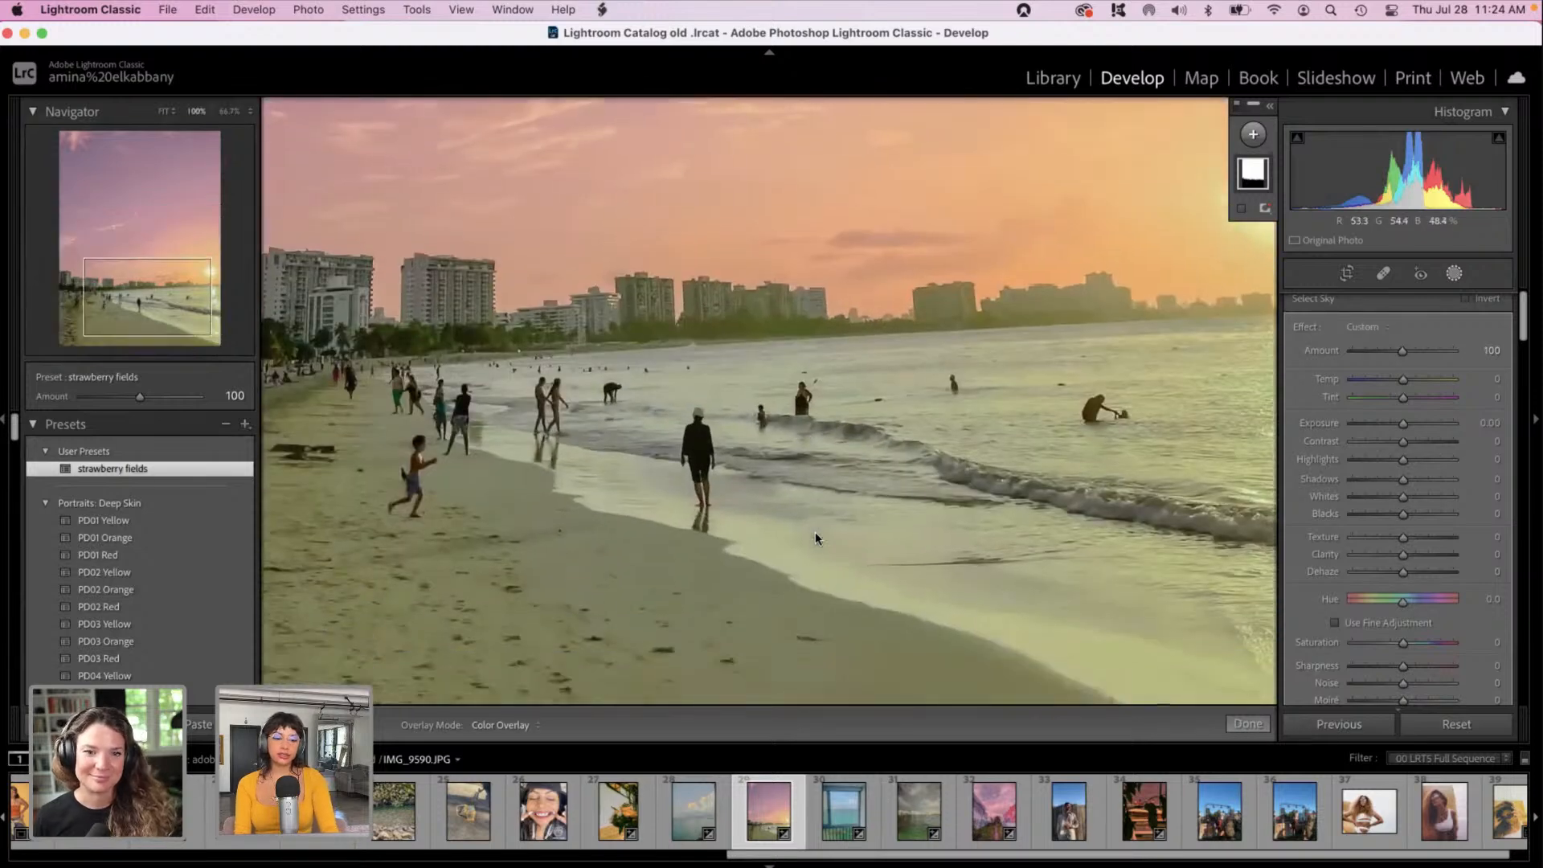
scroll(815, 532, down, 5)
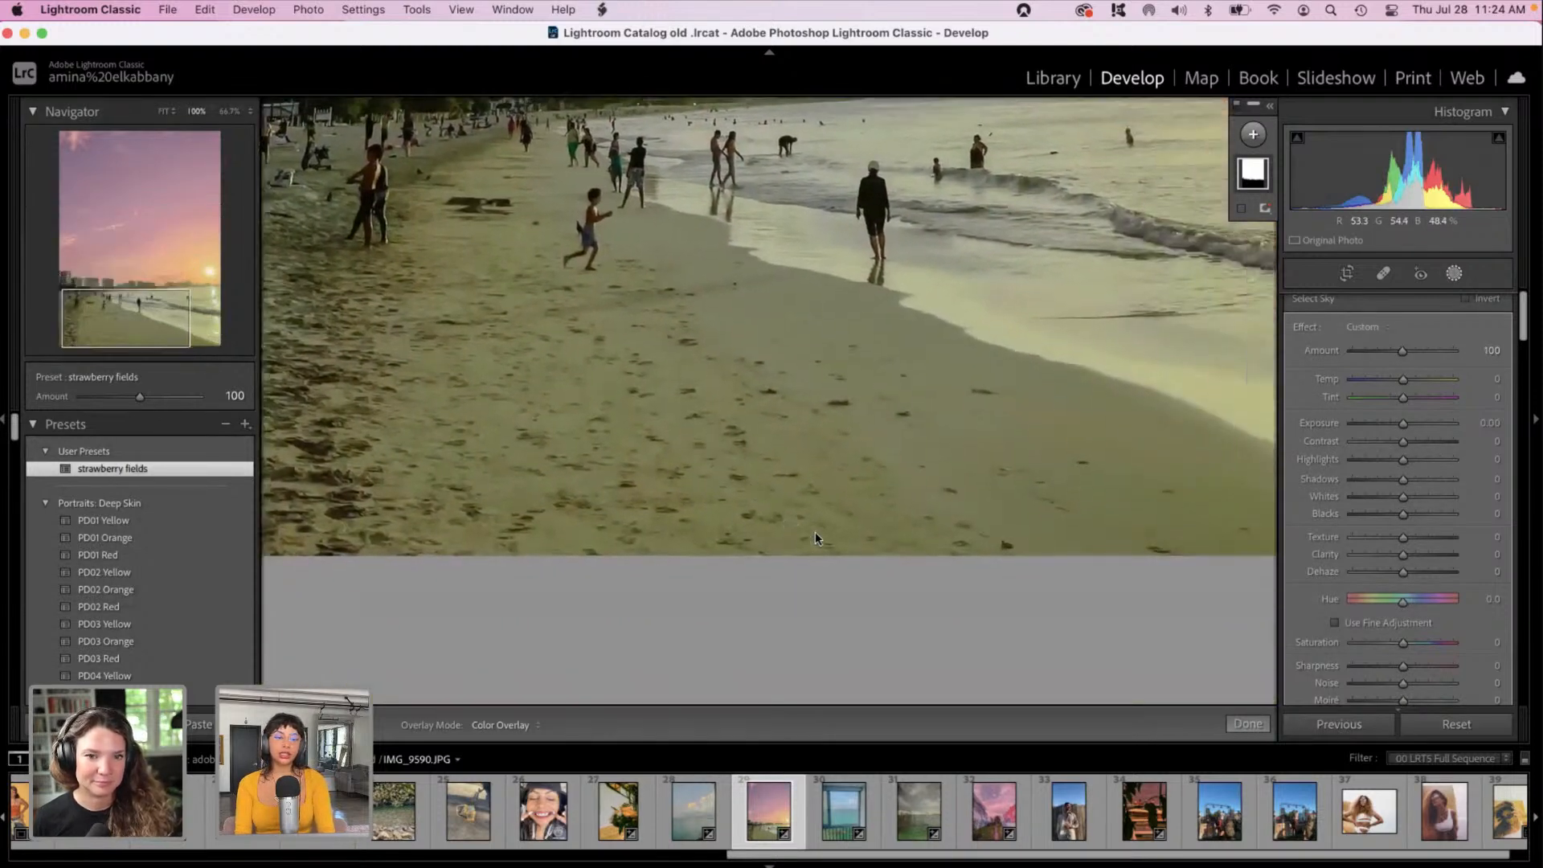
scroll(815, 532, right, 3)
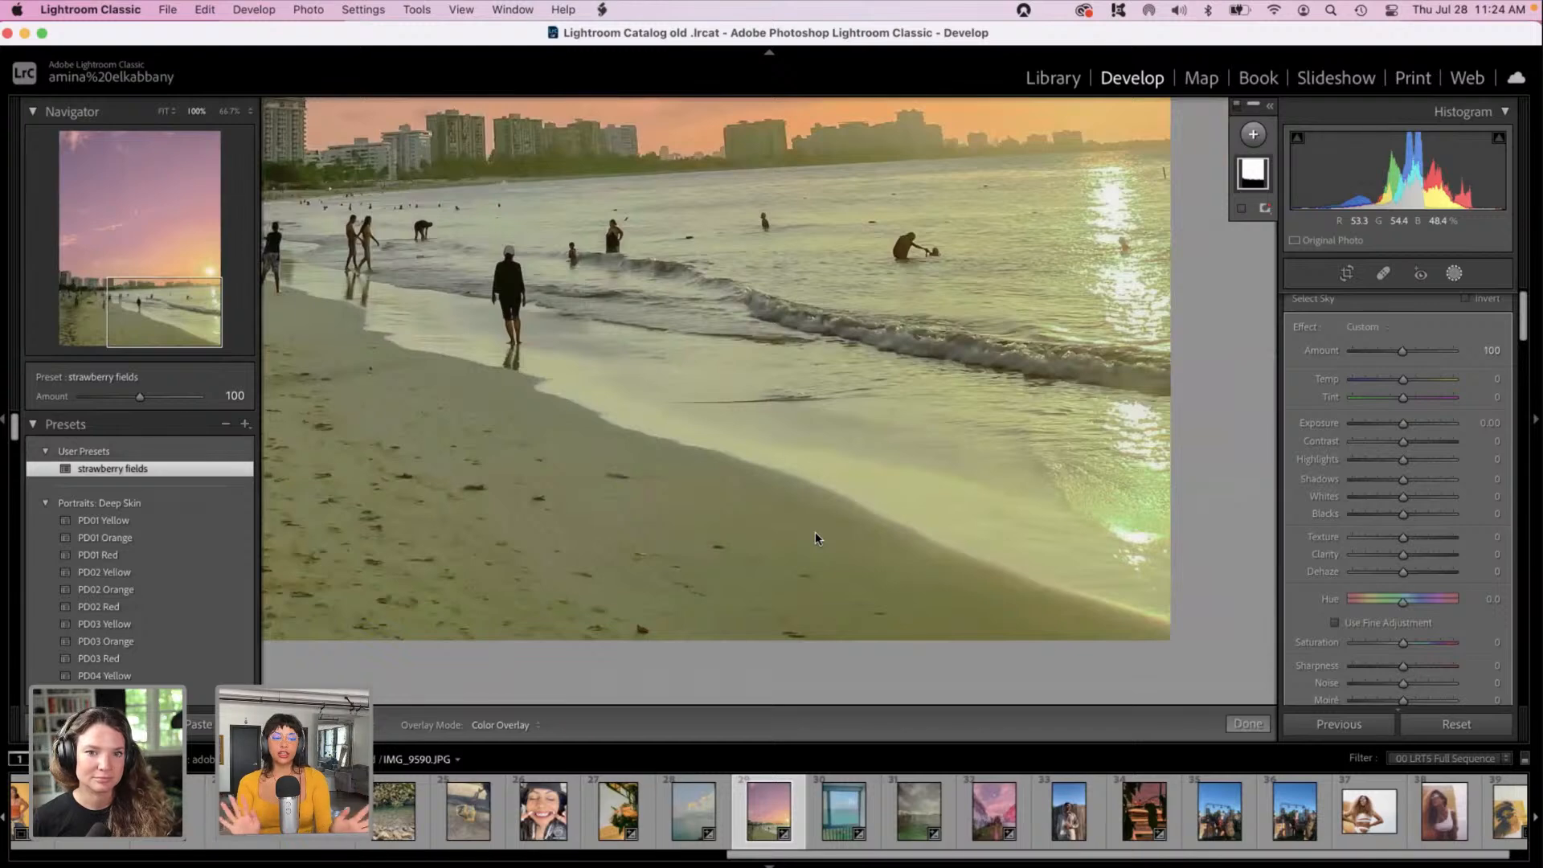
key(super+minus)
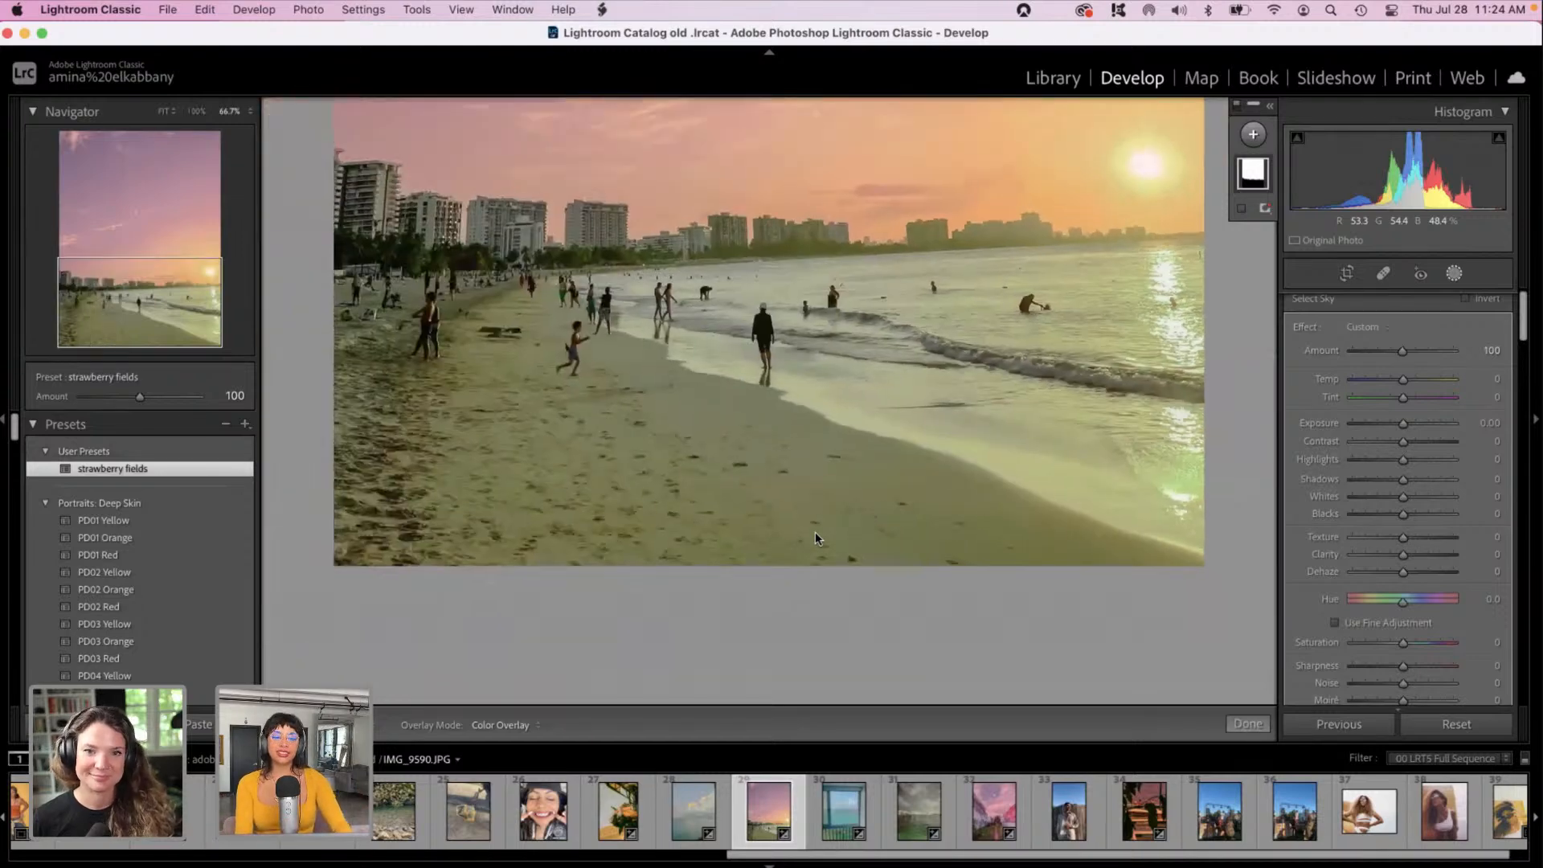
scroll(814, 537, up, 5)
scroll(816, 538, up, 4)
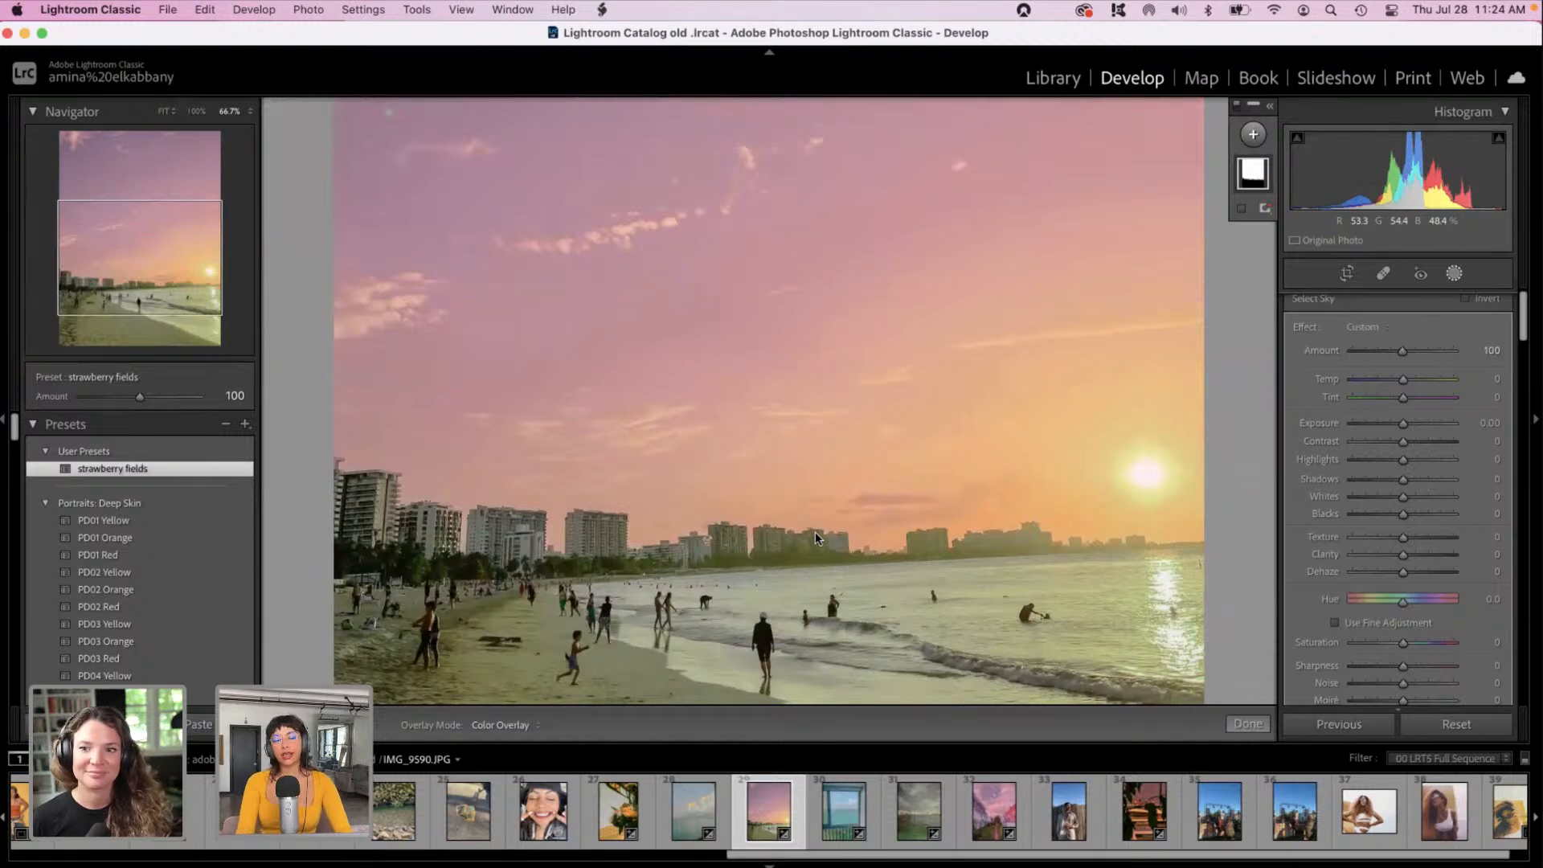
scroll(815, 536, up, 3)
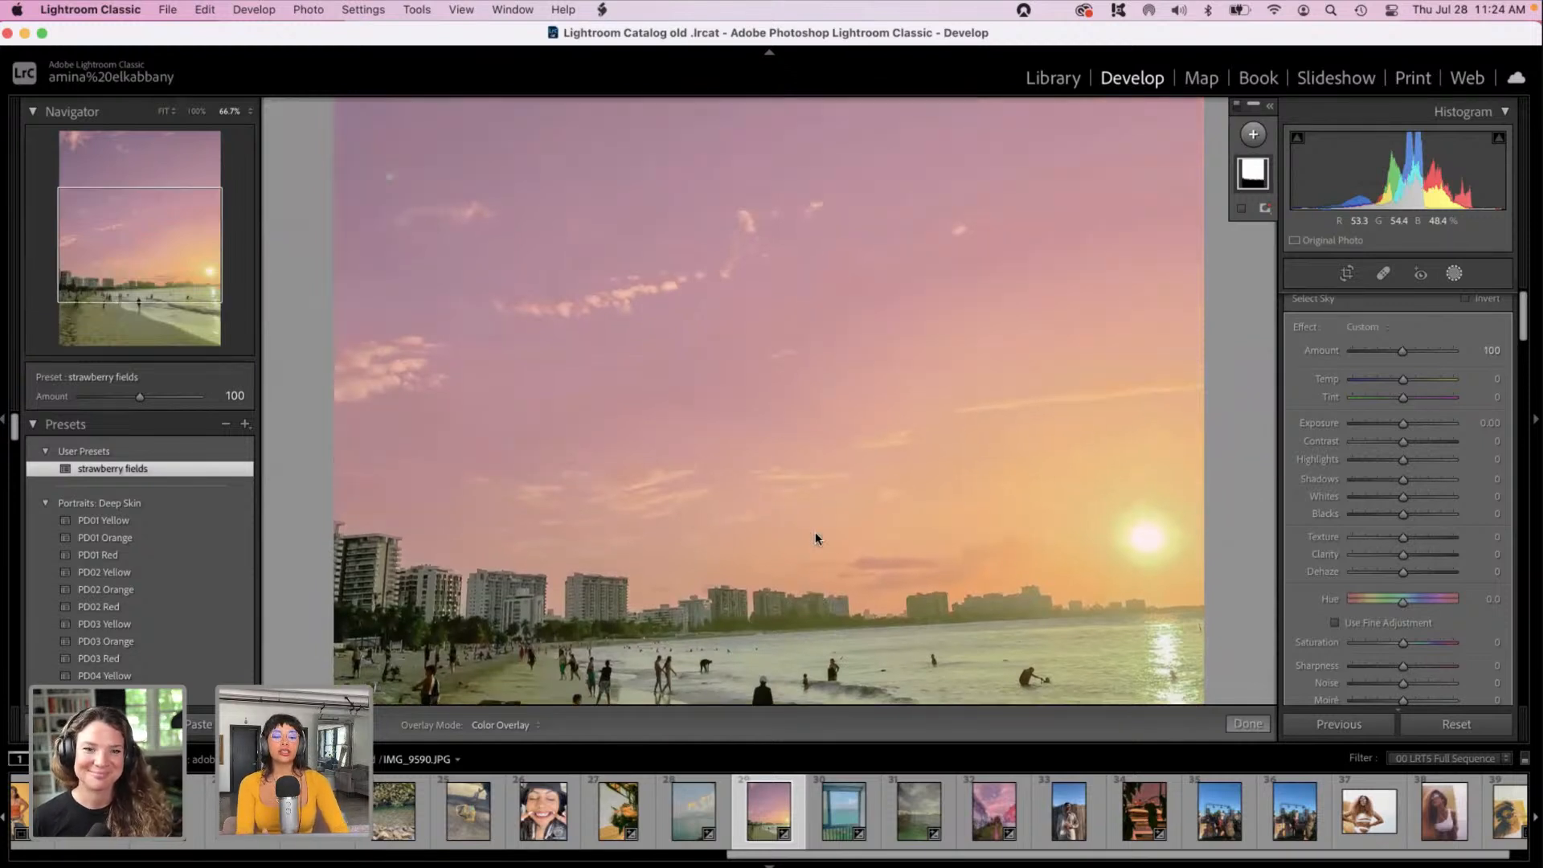
key(super+minus)
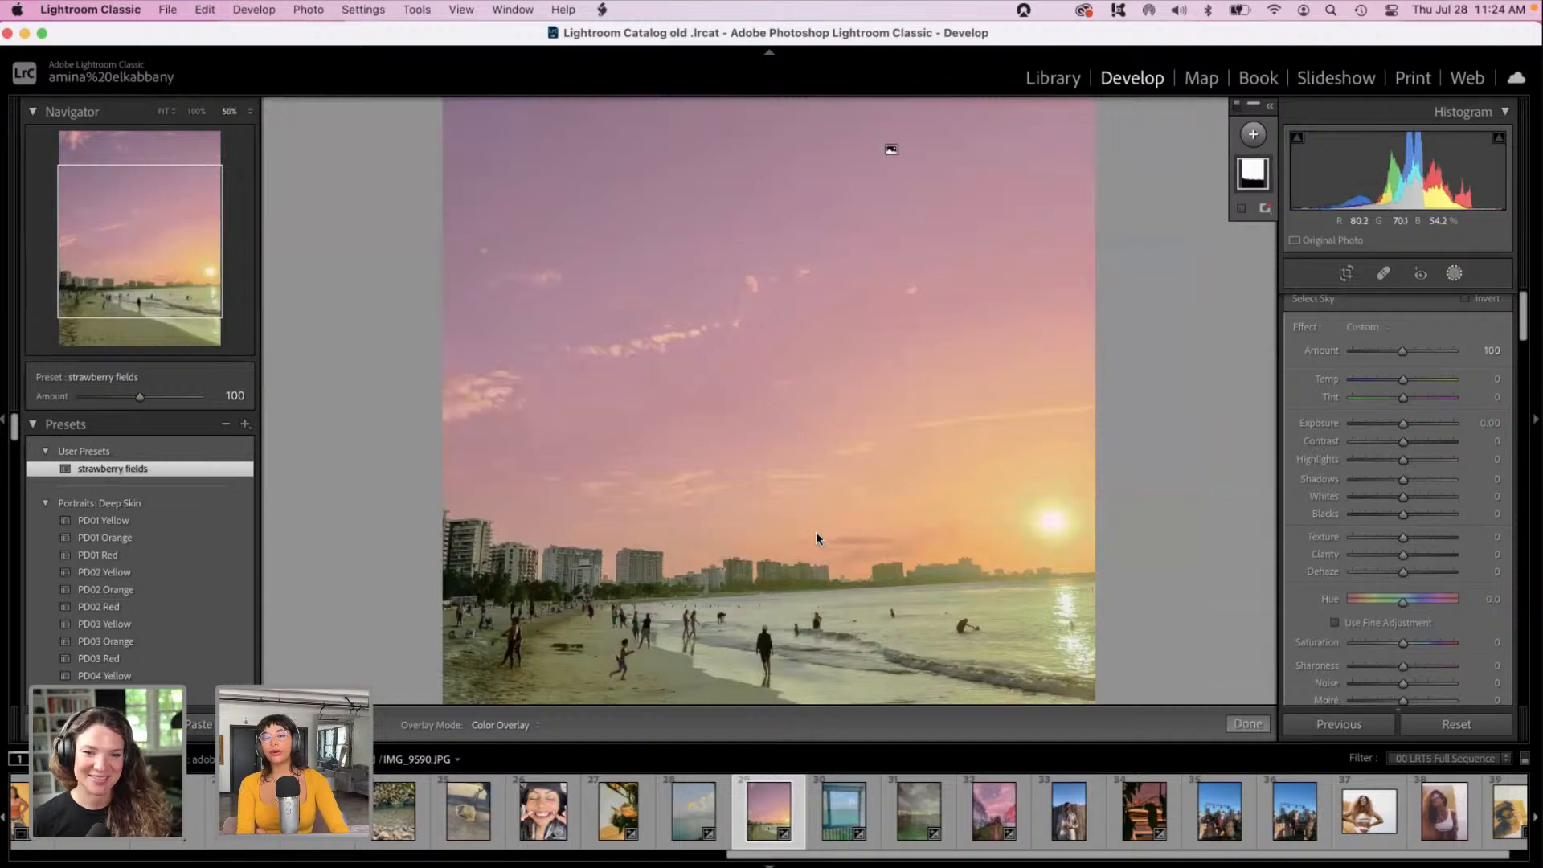
scroll(816, 532, down, 3)
scroll(816, 537, down, 1)
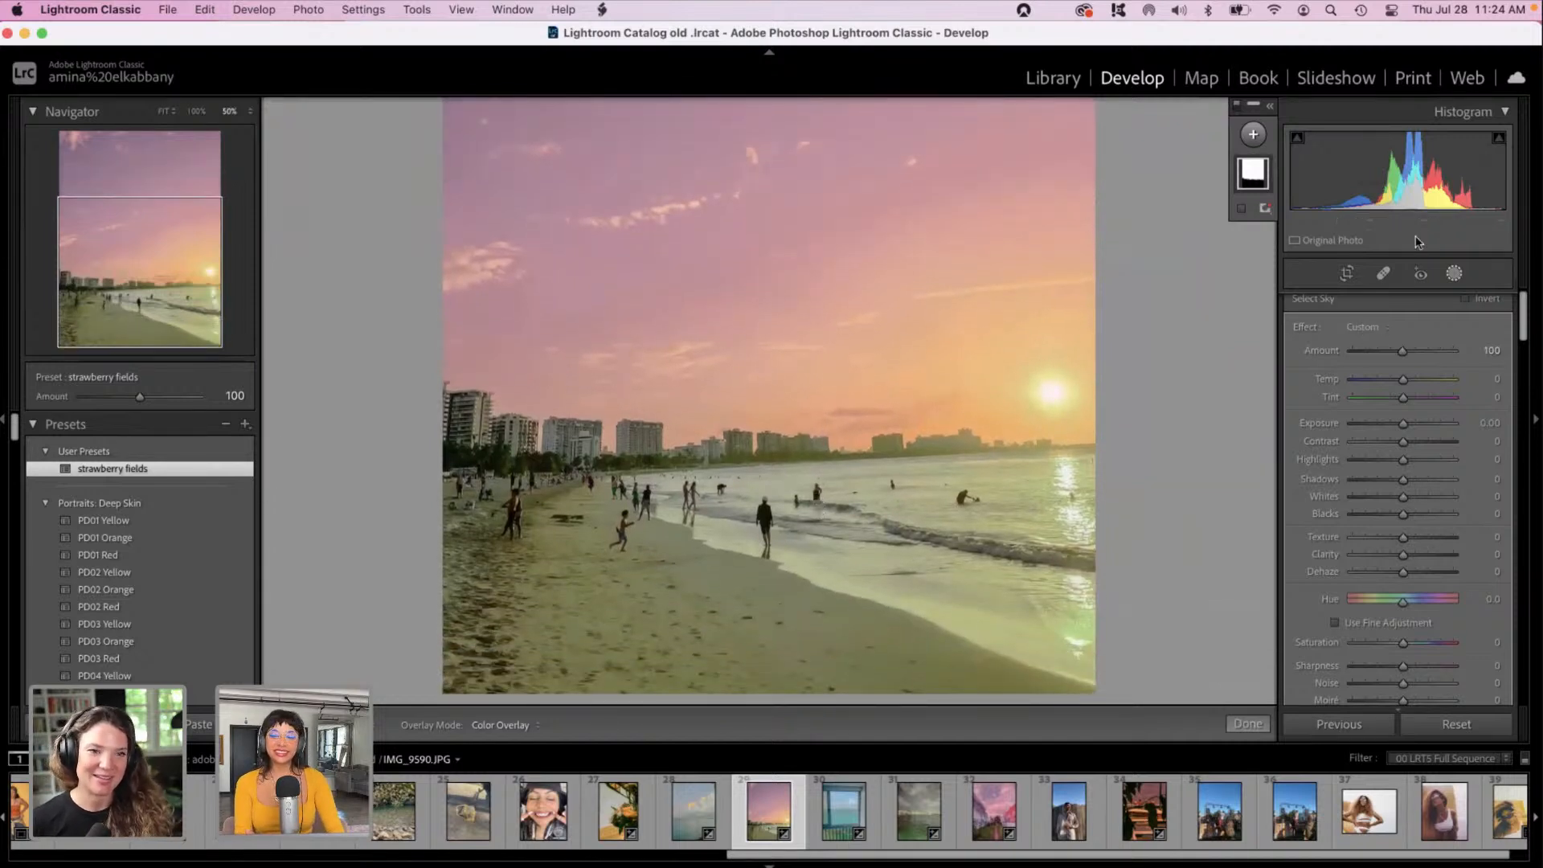
Step: Finish masking and crop the beach photo to a 1 x 1 aspect, moving the frame down towards the sand
click(1454, 274)
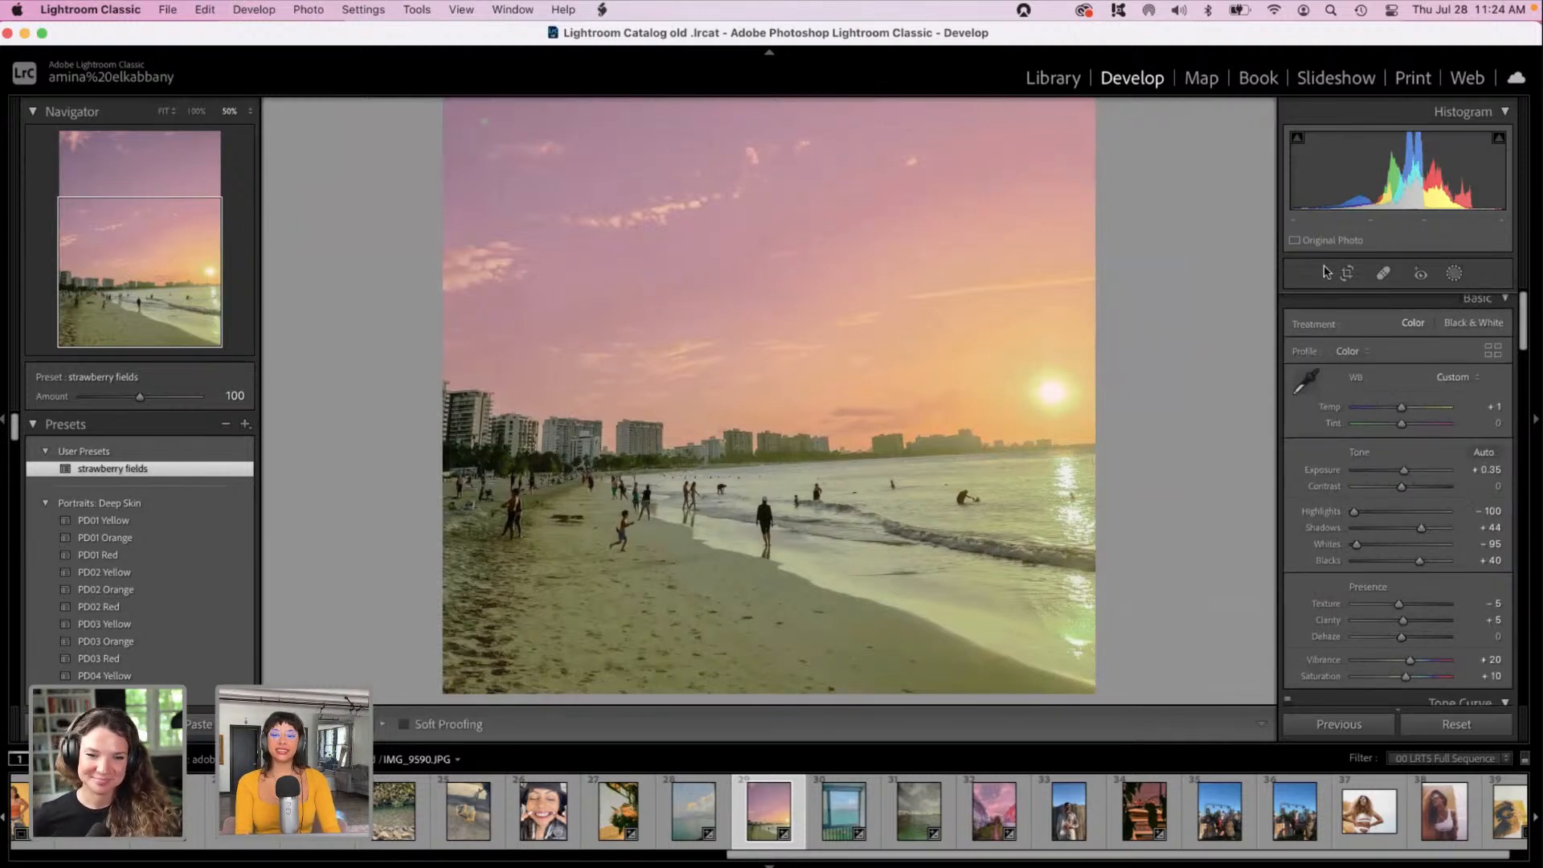
click(1346, 273)
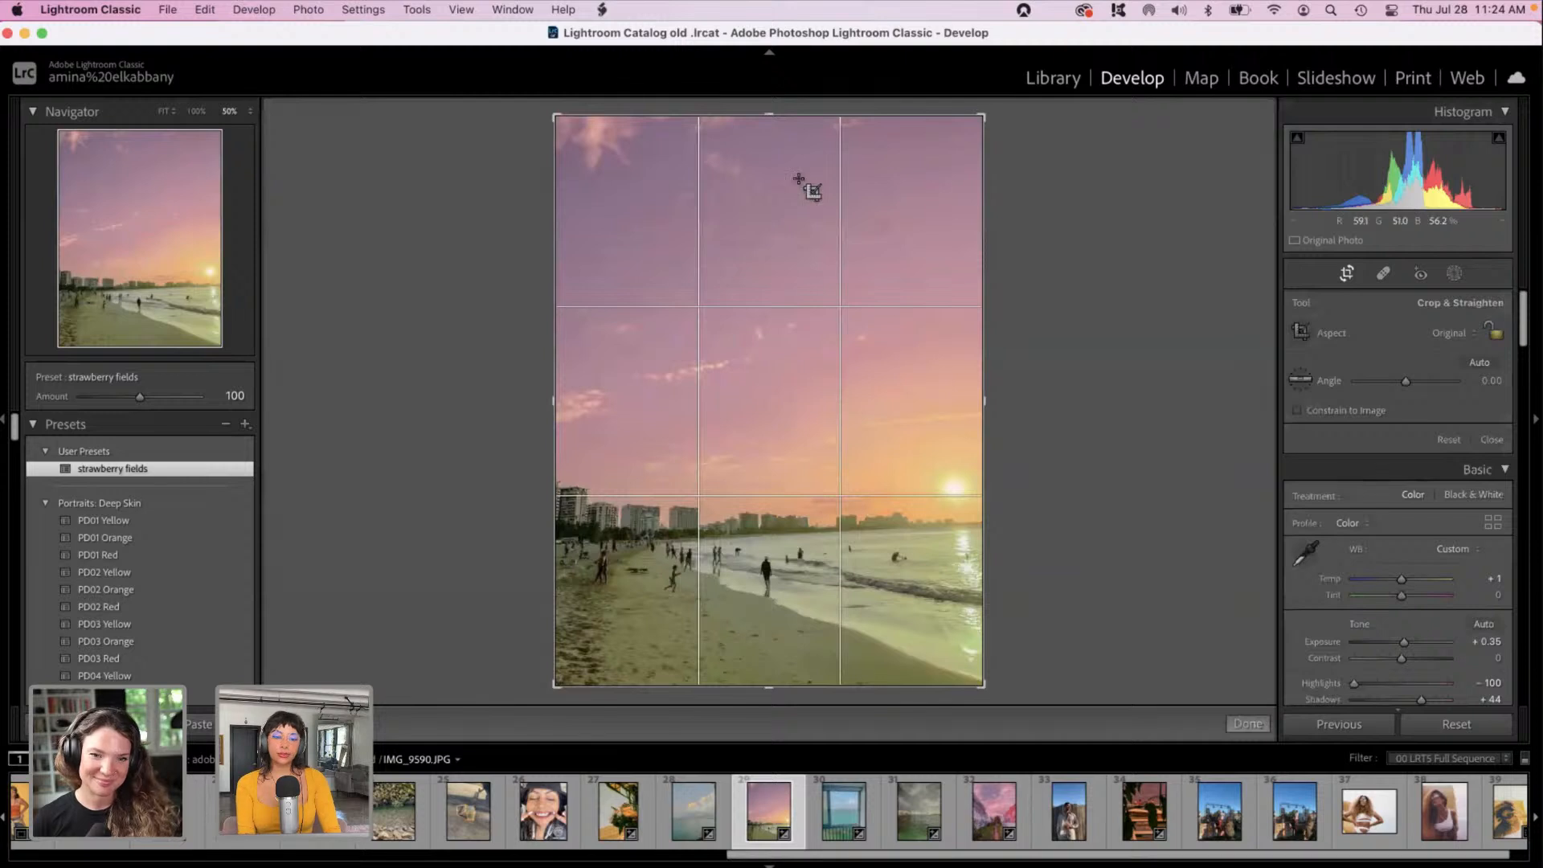
click(1444, 338)
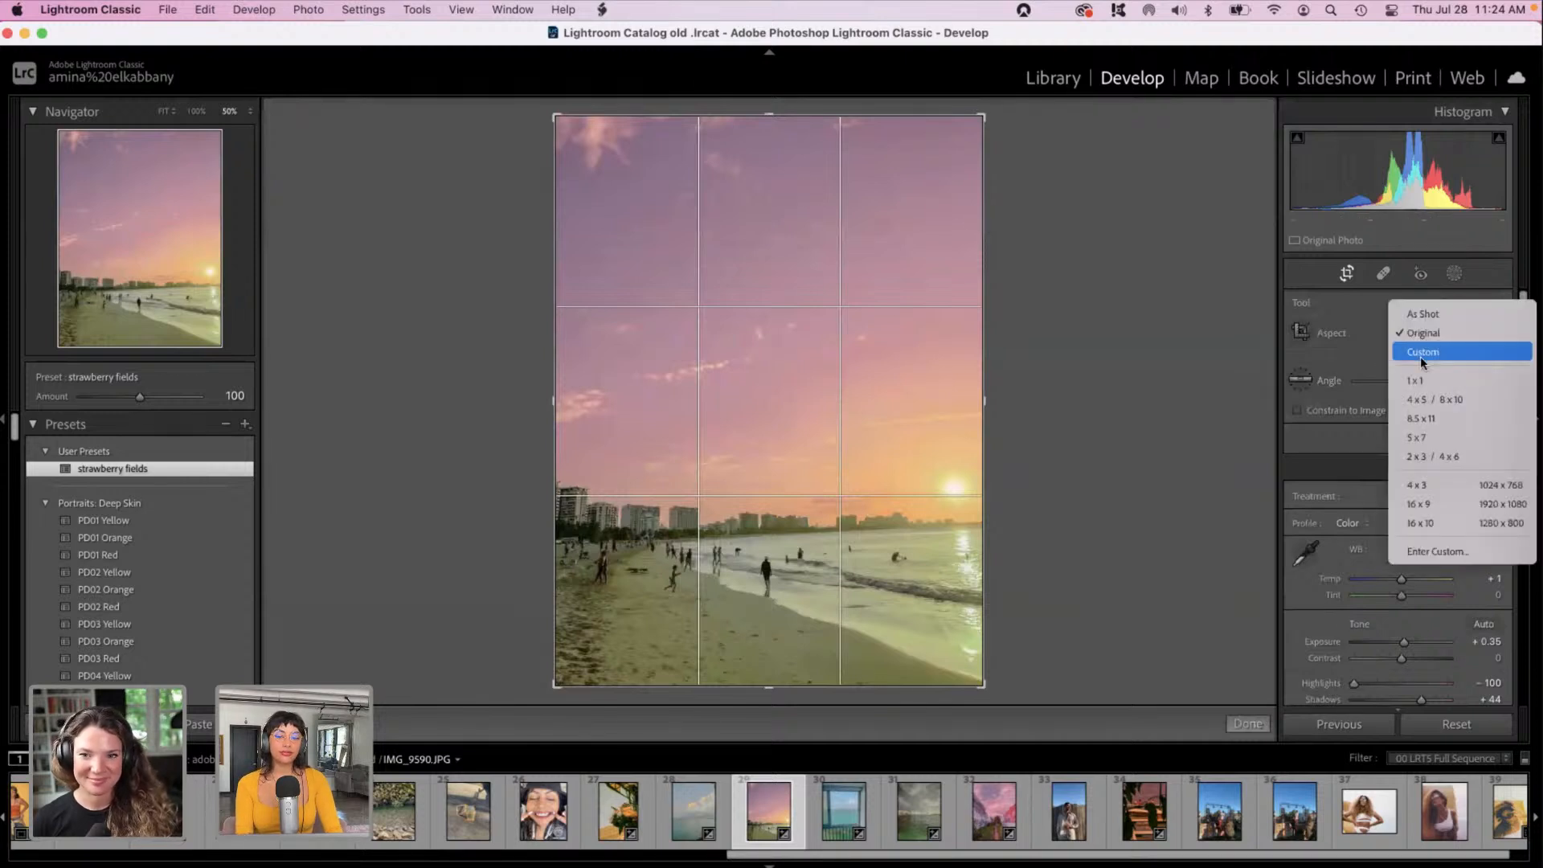
click(1416, 380)
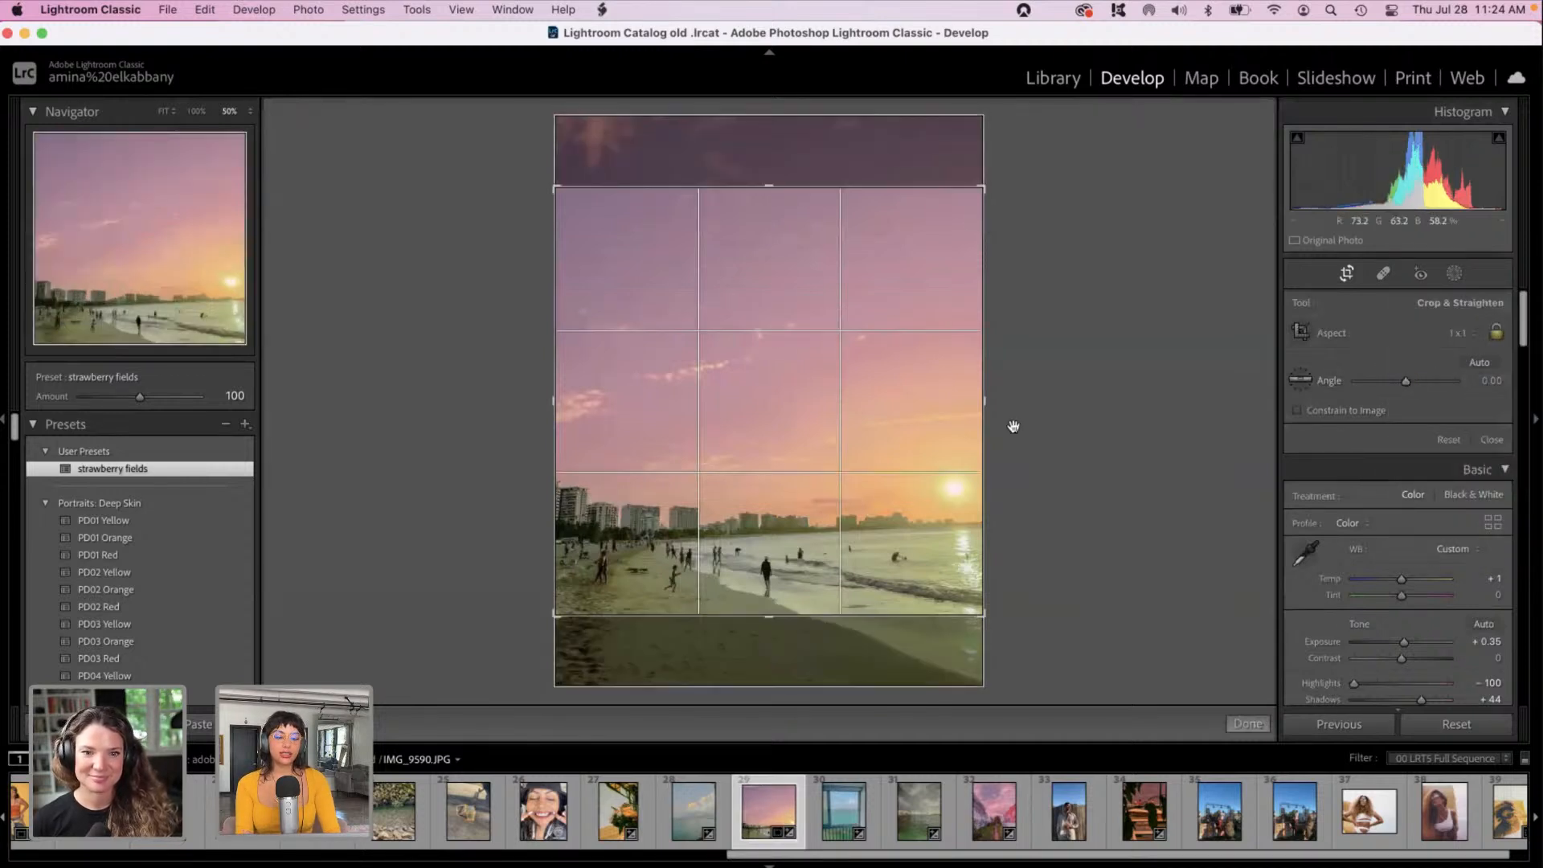
drag(708, 379, 692, 304)
key(Return)
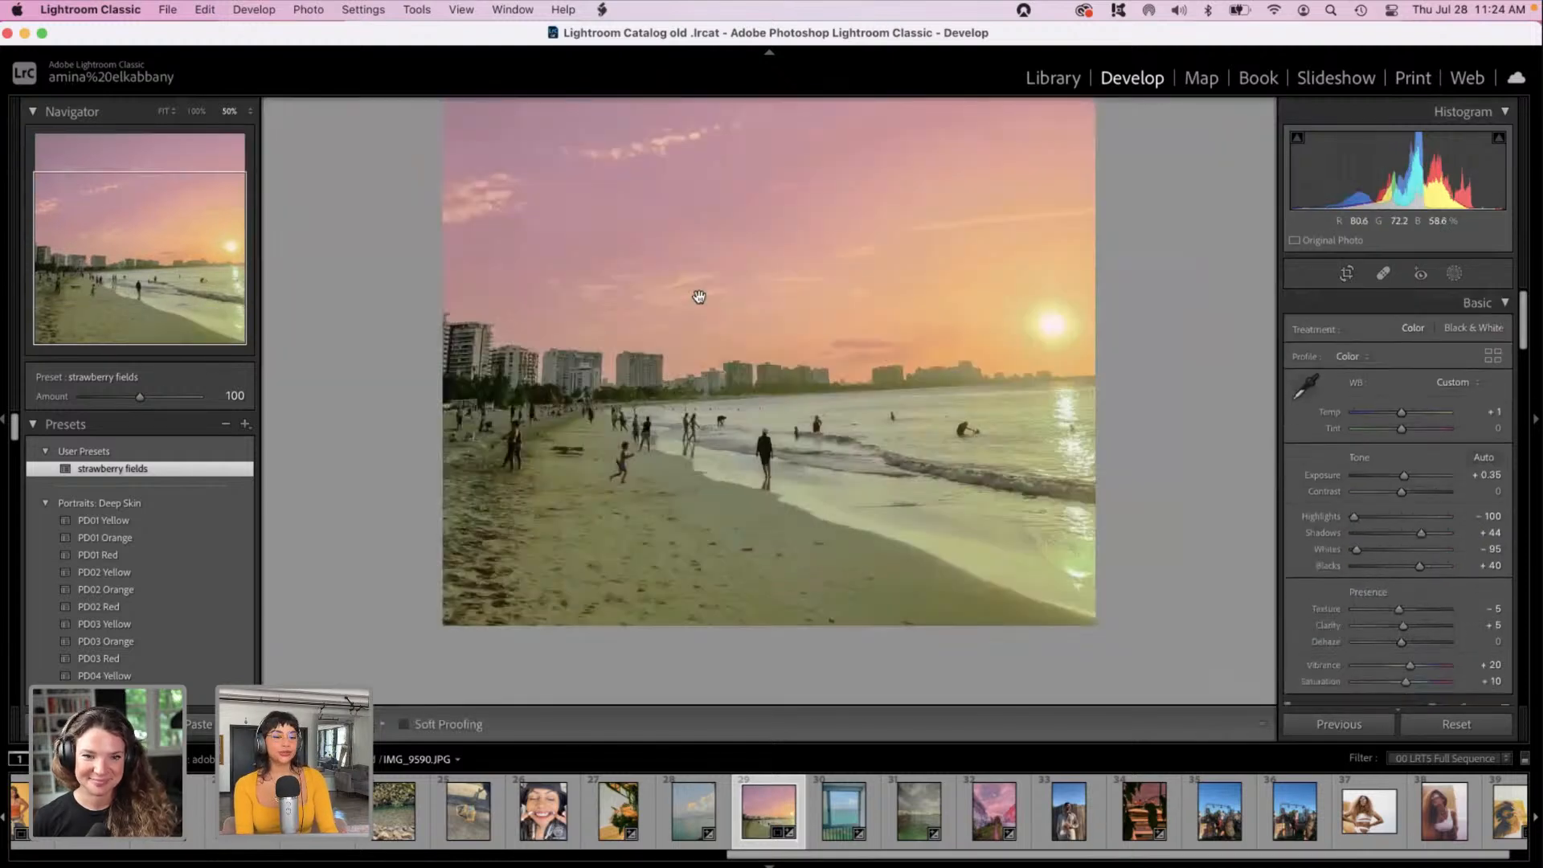